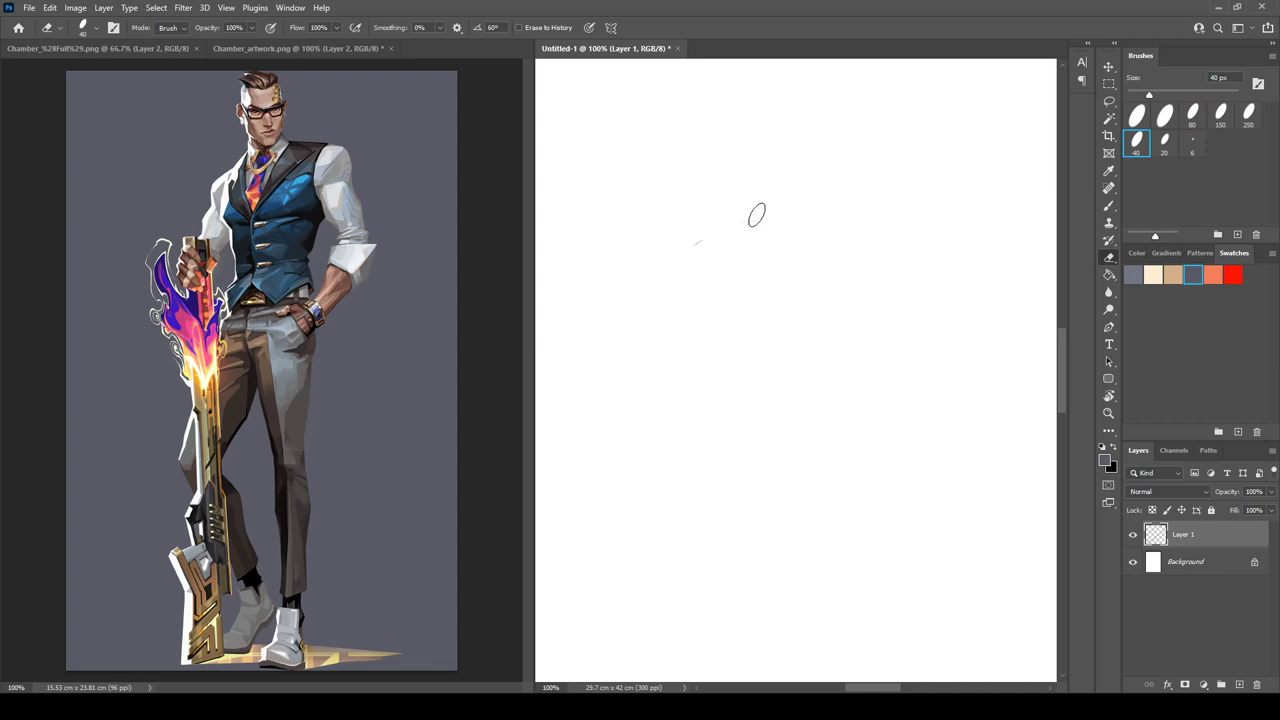
- Sketch the head as a large circle with curved eye and centre guidelines, using the brush at 80% opacity
{"action": "key", "text": "b"}
{"action": "key", "text": "8"}
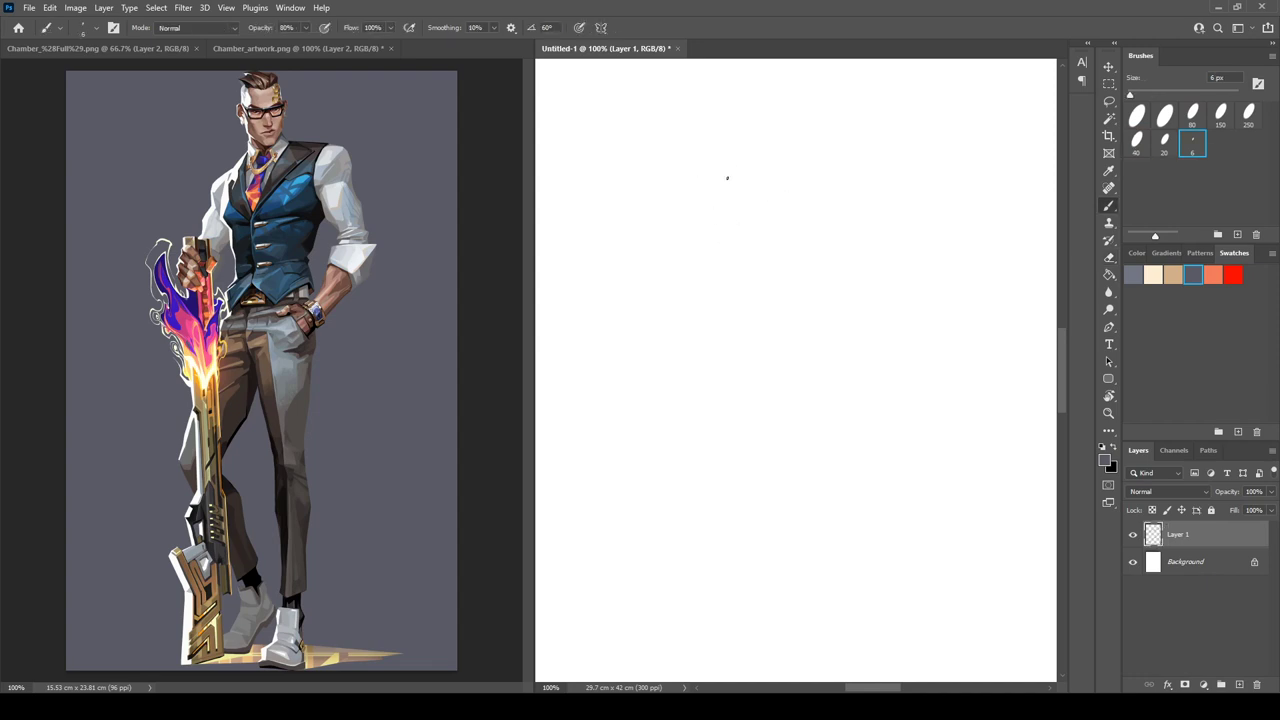
{"action": "mouse_move", "coordinate": [732, 184]}
{"action": "left_mouse_down"}
{"action": "mouse_move", "coordinate": [669, 230]}
{"action": "mouse_move", "coordinate": [760, 169]}
{"action": "mouse_move", "coordinate": [730, 201]}
{"action": "mouse_move", "coordinate": [709, 189]}
{"action": "left_mouse_up"}
{"action": "key", "text": "e"}
{"action": "key", "text": "b"}
{"action": "mouse_move", "coordinate": [741, 148]}
{"action": "left_mouse_down"}
{"action": "mouse_move", "coordinate": [729, 221]}
{"action": "mouse_move", "coordinate": [731, 140]}
{"action": "mouse_move", "coordinate": [721, 237]}
{"action": "mouse_move", "coordinate": [805, 125]}
{"action": "mouse_move", "coordinate": [827, 136]}
{"action": "mouse_move", "coordinate": [781, 264]}
{"action": "mouse_move", "coordinate": [703, 193]}
{"action": "mouse_move", "coordinate": [756, 260]}
{"action": "mouse_move", "coordinate": [835, 158]}
{"action": "mouse_move", "coordinate": [821, 126]}
{"action": "mouse_move", "coordinate": [781, 264]}
{"action": "left_mouse_up"}
{"action": "key", "text": "e"}
{"action": "key", "text": "b"}
{"action": "left_click_drag", "start_coordinate": [711, 229], "coordinate": [856, 191]}
{"action": "mouse_move", "coordinate": [697, 162]}
{"action": "left_mouse_down"}
{"action": "mouse_move", "coordinate": [728, 277]}
{"action": "mouse_move", "coordinate": [768, 281]}
{"action": "mouse_move", "coordinate": [856, 254]}
{"action": "left_mouse_up"}
- Sketch a curved jaw line beneath the head circle and a short slanted shoulder line below it
{"action": "key", "text": "e"}
{"action": "key", "text": "b"}
{"action": "left_click_drag", "start_coordinate": [779, 282], "coordinate": [872, 248]}
{"action": "mouse_move", "coordinate": [797, 292]}
{"action": "left_mouse_down"}
{"action": "mouse_move", "coordinate": [818, 289]}
{"action": "mouse_move", "coordinate": [789, 303]}
{"action": "mouse_move", "coordinate": [820, 285]}
{"action": "left_mouse_up"}
- Draw a long curved spine guideline down from the neck and a short horizontal chest line across it
{"action": "key", "text": "e"}
{"action": "key", "text": "b"}
{"action": "key", "text": "e"}
{"action": "key", "text": "b"}
{"action": "left_click_drag", "start_coordinate": [798, 282], "coordinate": [746, 536]}
{"action": "left_click_drag", "start_coordinate": [759, 367], "coordinate": [798, 366]}
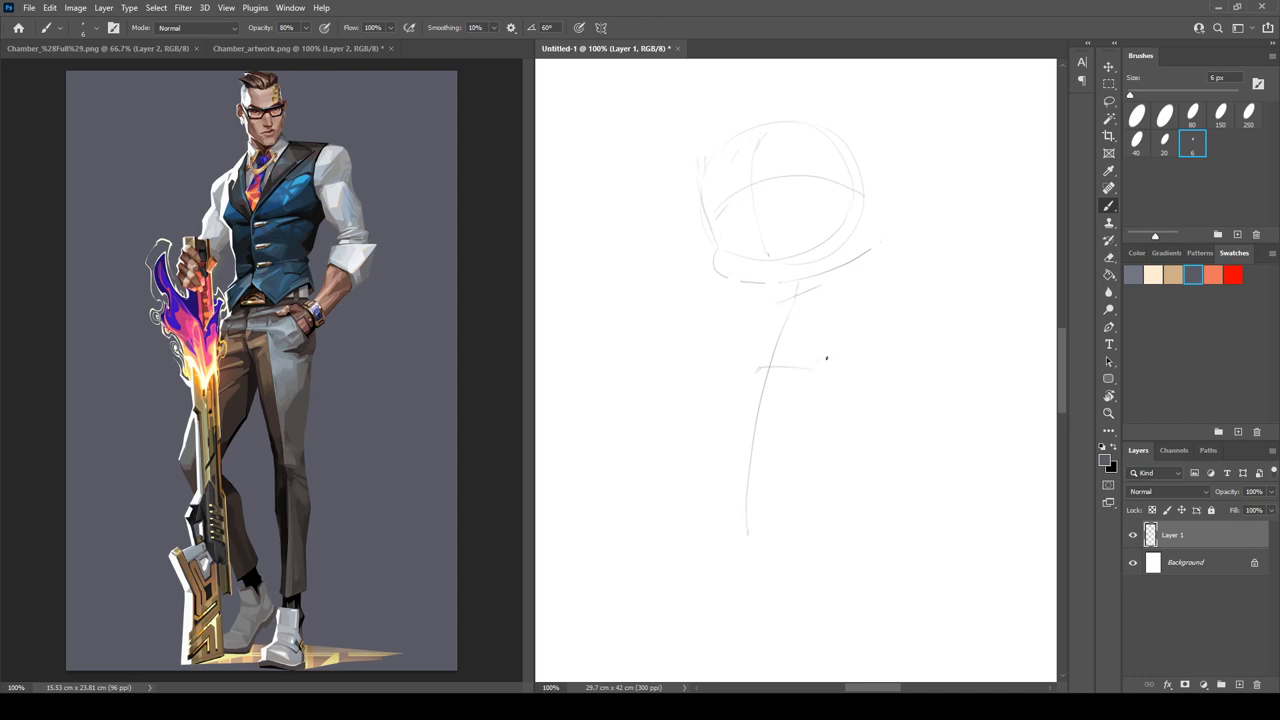
- Sketch both sides of the chest between the shoulder line and the chest line, cleaning stray strokes with the eraser
{"action": "key", "text": "e"}
{"action": "mouse_move", "coordinate": [843, 302]}
{"action": "left_mouse_down"}
{"action": "mouse_move", "coordinate": [825, 355]}
{"action": "mouse_move", "coordinate": [778, 367]}
{"action": "mouse_move", "coordinate": [825, 350]}
{"action": "left_mouse_up"}
{"action": "key", "text": "b"}
{"action": "left_click_drag", "start_coordinate": [762, 320], "coordinate": [753, 352]}
{"action": "key", "text": "e"}
{"action": "key", "text": "b"}
{"action": "mouse_move", "coordinate": [843, 302]}
{"action": "left_mouse_down"}
{"action": "mouse_move", "coordinate": [830, 362]}
{"action": "mouse_move", "coordinate": [840, 333]}
{"action": "left_mouse_up"}
{"action": "key", "text": "e"}
{"action": "key", "text": "b"}
- Sketch both sides of the lower torso from the chest line down to the waistline
{"action": "left_click_drag", "start_coordinate": [834, 388], "coordinate": [850, 463]}
{"action": "mouse_move", "coordinate": [742, 385]}
{"action": "left_mouse_down"}
{"action": "mouse_move", "coordinate": [738, 472]}
{"action": "mouse_move", "coordinate": [827, 457]}
{"action": "left_mouse_up"}
{"action": "key", "text": "e"}
{"action": "key", "text": "b"}
{"action": "mouse_move", "coordinate": [834, 383]}
{"action": "left_mouse_down"}
{"action": "mouse_move", "coordinate": [849, 466]}
{"action": "mouse_move", "coordinate": [843, 451]}
{"action": "left_mouse_up"}
- Sketch the pelvis below the waistline with its outer edge and a short crotch line
{"action": "left_click_drag", "start_coordinate": [737, 476], "coordinate": [747, 503]}
{"action": "left_click_drag", "start_coordinate": [747, 503], "coordinate": [780, 501]}
{"action": "key", "text": "e"}
{"action": "key", "text": "b"}
- Block in the thigh of the leg under the rear hip, from the pelvis down to the knee
{"action": "key", "text": "e"}
{"action": "key", "text": "b"}
{"action": "left_click_drag", "start_coordinate": [826, 476], "coordinate": [830, 544]}
{"action": "left_click_drag", "start_coordinate": [774, 504], "coordinate": [842, 563]}
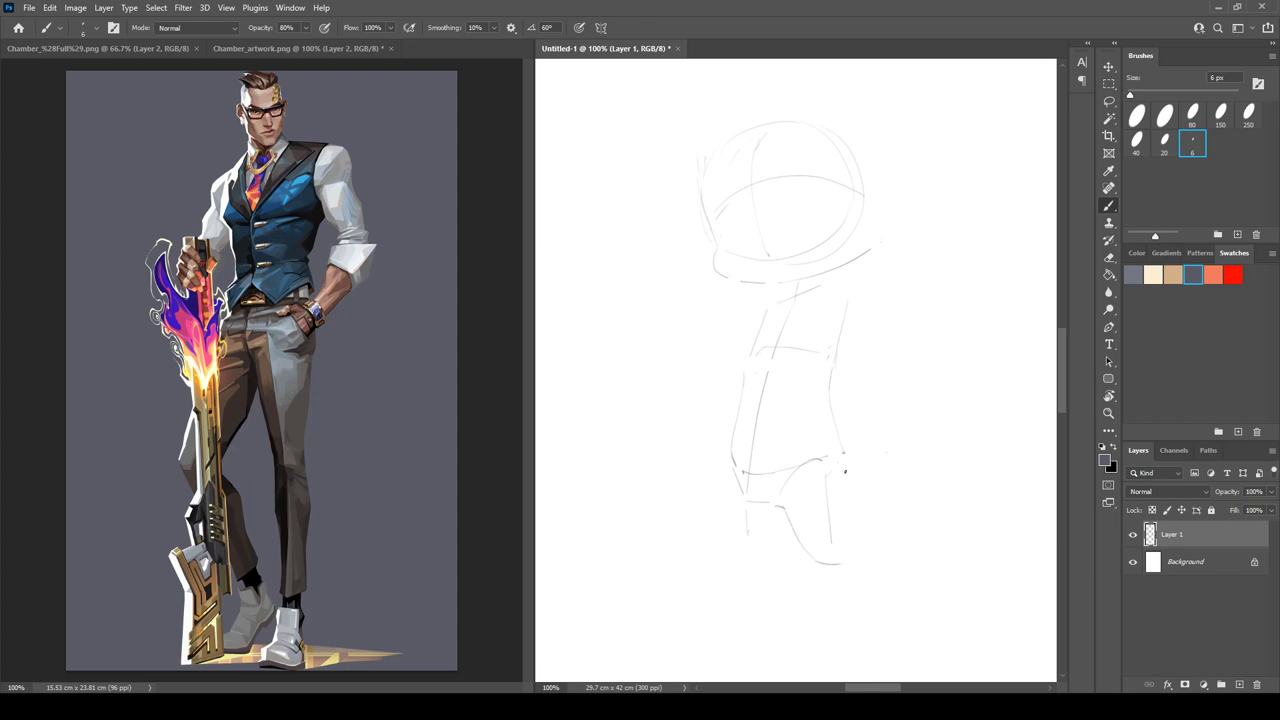
{"action": "left_click_drag", "start_coordinate": [845, 471], "coordinate": [853, 555]}
{"action": "mouse_move", "coordinate": [812, 486]}
{"action": "left_mouse_down"}
{"action": "mouse_move", "coordinate": [864, 656]}
{"action": "mouse_move", "coordinate": [877, 656]}
{"action": "left_mouse_up"}
- Rough in the lower leg below that knee, undoing and redrawing its outer edge and tapering it towards the ankle
{"action": "mouse_move", "coordinate": [859, 557]}
{"action": "left_mouse_down"}
{"action": "mouse_move", "coordinate": [871, 652]}
{"action": "mouse_move", "coordinate": [865, 567]}
{"action": "mouse_move", "coordinate": [877, 638]}
{"action": "left_mouse_up"}
{"action": "key", "text": "e"}
{"action": "key", "text": "b"}
{"action": "key", "text": "ctrl+z"}
{"action": "left_click_drag", "start_coordinate": [862, 560], "coordinate": [872, 643]}
{"action": "key", "text": "e"}
{"action": "mouse_move", "coordinate": [822, 574]}
{"action": "left_mouse_down"}
{"action": "mouse_move", "coordinate": [866, 648]}
{"action": "mouse_move", "coordinate": [851, 643]}
{"action": "left_mouse_up"}
- Draw a horizontal ground line under the figure and redraw the calf's outer edge down to it
{"action": "key", "text": "b"}
{"action": "left_click_drag", "start_coordinate": [750, 643], "coordinate": [956, 642]}
{"action": "left_click_drag", "start_coordinate": [864, 578], "coordinate": [874, 644]}
{"action": "mouse_move", "coordinate": [856, 551]}
{"action": "left_mouse_down"}
{"action": "mouse_move", "coordinate": [867, 641]}
{"action": "mouse_move", "coordinate": [849, 532]}
{"action": "mouse_move", "coordinate": [871, 641]}
{"action": "left_mouse_up"}
{"action": "key", "text": "e"}
{"action": "key", "text": "b"}
{"action": "key", "text": "e"}
{"action": "key", "text": "b"}
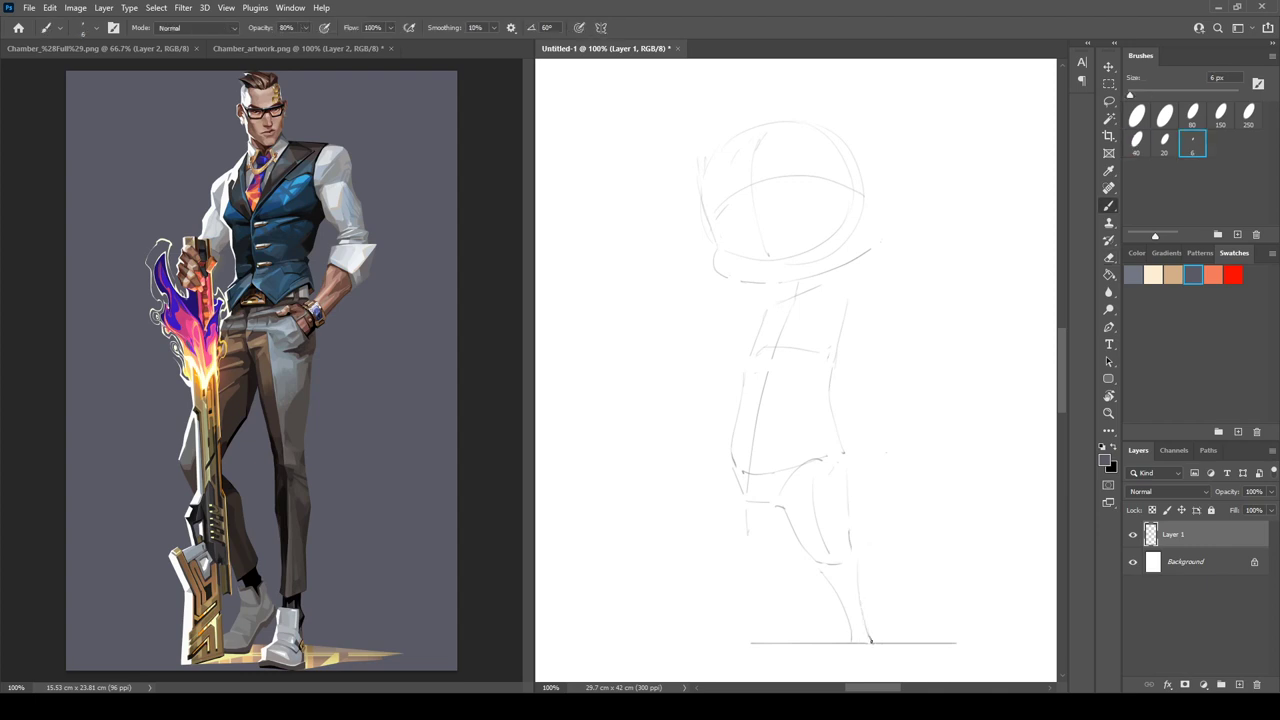
- Rework the leg's outer contour from hip to ankle, erasing the rough lines and redrawing the calf edge
{"action": "mouse_move", "coordinate": [846, 455]}
{"action": "left_mouse_down"}
{"action": "mouse_move", "coordinate": [854, 565]}
{"action": "mouse_move", "coordinate": [851, 472]}
{"action": "mouse_move", "coordinate": [847, 549]}
{"action": "mouse_move", "coordinate": [869, 630]}
{"action": "left_mouse_up"}
{"action": "key", "text": "e"}
{"action": "key", "text": "b"}
{"action": "key", "text": "e"}
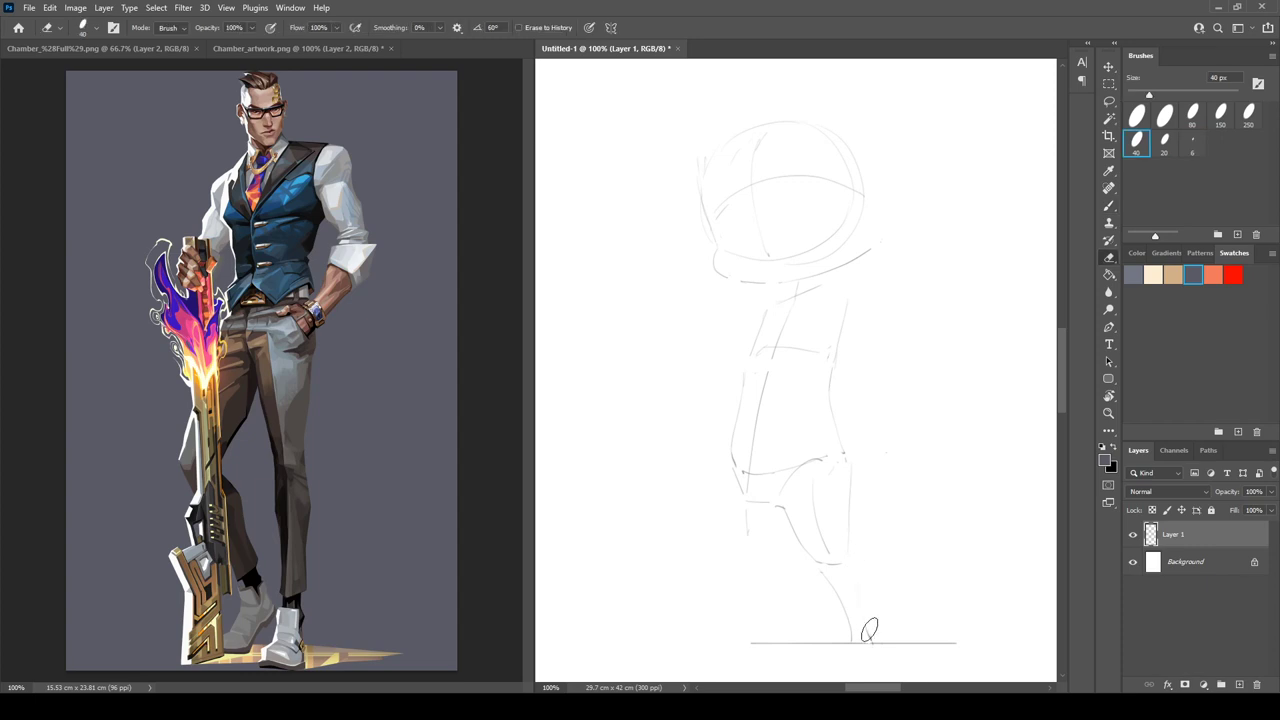
{"action": "key", "text": "b"}
{"action": "left_click_drag", "start_coordinate": [855, 576], "coordinate": [869, 642]}
{"action": "key", "text": "e"}
{"action": "key", "text": "b"}
{"action": "left_click_drag", "start_coordinate": [857, 569], "coordinate": [869, 639]}
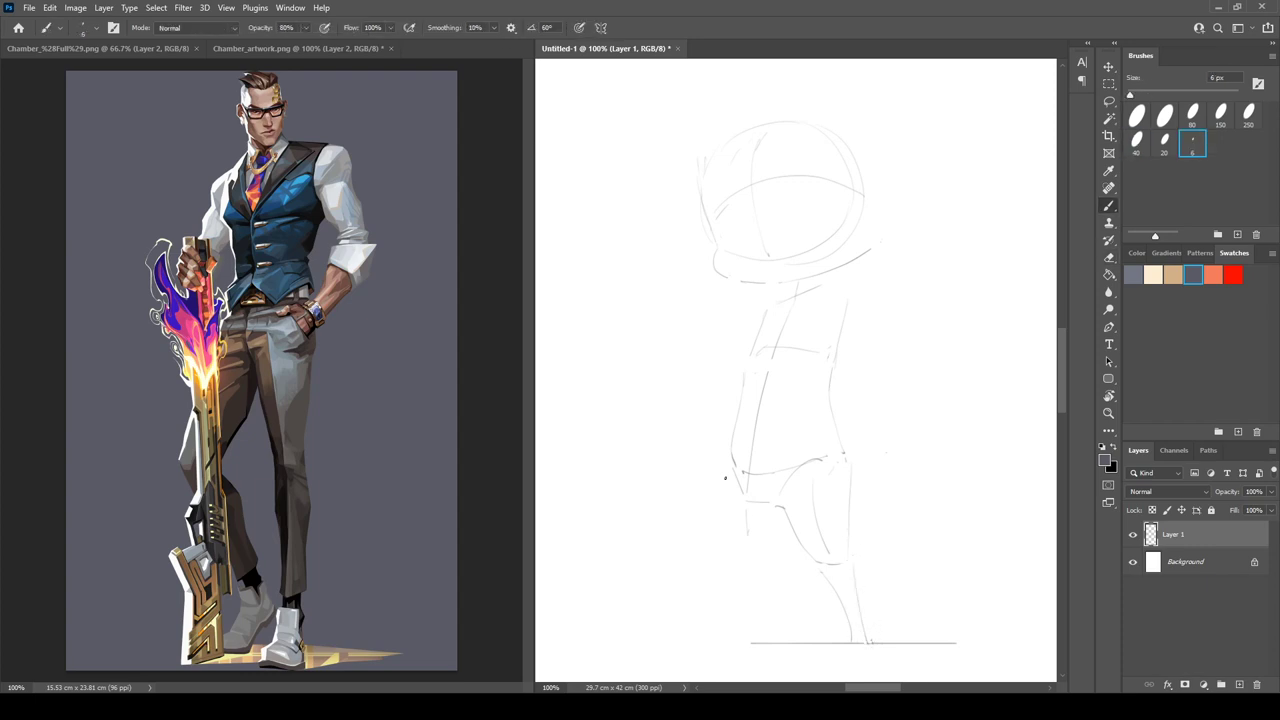
- Sketch the outer edge of the other leg's thigh from the hip to the knee, refining it with the eraser
{"action": "mouse_move", "coordinate": [715, 466]}
{"action": "left_mouse_down"}
{"action": "mouse_move", "coordinate": [731, 546]}
{"action": "mouse_move", "coordinate": [771, 556]}
{"action": "left_mouse_up"}
{"action": "key", "text": "e"}
{"action": "mouse_move", "coordinate": [716, 460]}
{"action": "left_mouse_down"}
{"action": "mouse_move", "coordinate": [730, 533]}
{"action": "mouse_move", "coordinate": [775, 553]}
{"action": "mouse_move", "coordinate": [733, 545]}
{"action": "mouse_move", "coordinate": [725, 486]}
{"action": "mouse_move", "coordinate": [776, 564]}
{"action": "mouse_move", "coordinate": [723, 508]}
{"action": "mouse_move", "coordinate": [741, 552]}
{"action": "mouse_move", "coordinate": [777, 541]}
{"action": "mouse_move", "coordinate": [774, 560]}
{"action": "mouse_move", "coordinate": [738, 545]}
{"action": "mouse_move", "coordinate": [785, 545]}
{"action": "mouse_move", "coordinate": [732, 547]}
{"action": "mouse_move", "coordinate": [773, 517]}
{"action": "mouse_move", "coordinate": [774, 549]}
{"action": "left_mouse_up"}
{"action": "key", "text": "b"}
{"action": "key", "text": "e"}
{"action": "key", "text": "b"}
{"action": "key", "text": "e"}
{"action": "key", "text": "b"}
{"action": "key", "text": "e"}
{"action": "key", "text": "b"}
- Sketch the inner and outer edges of the other lower leg down to the ground line
{"action": "left_click_drag", "start_coordinate": [781, 525], "coordinate": [771, 640]}
{"action": "left_click_drag", "start_coordinate": [742, 556], "coordinate": [762, 632]}
{"action": "key", "text": "e"}
{"action": "key", "text": "b"}
{"action": "mouse_move", "coordinate": [742, 560]}
{"action": "left_mouse_down"}
{"action": "mouse_move", "coordinate": [758, 638]}
{"action": "mouse_move", "coordinate": [771, 640]}
{"action": "left_mouse_up"}
{"action": "key", "text": "e"}
{"action": "key", "text": "b"}
{"action": "left_click_drag", "start_coordinate": [774, 562], "coordinate": [771, 640]}
{"action": "key", "text": "e"}
{"action": "key", "text": "b"}
{"action": "left_click_drag", "start_coordinate": [766, 547], "coordinate": [775, 633]}
- Erase the rough outer thigh of the second leg and redraw its contour from hip to ankle
{"action": "key", "text": "e"}
{"action": "left_click_drag", "start_coordinate": [728, 488], "coordinate": [743, 543]}
{"action": "key", "text": "b"}
{"action": "left_click_drag", "start_coordinate": [731, 484], "coordinate": [752, 625]}
{"action": "key", "text": "e"}
{"action": "key", "text": "b"}
{"action": "left_click_drag", "start_coordinate": [747, 558], "coordinate": [757, 642]}
{"action": "key", "text": "e"}
- Erase the old shoulder edge and rework the neck and shoulder lines under the head
{"action": "mouse_move", "coordinate": [766, 312]}
{"action": "left_mouse_down"}
{"action": "mouse_move", "coordinate": [746, 366]}
{"action": "mouse_move", "coordinate": [793, 286]}
{"action": "left_mouse_up"}
{"action": "key", "text": "b"}
{"action": "key", "text": "e"}
{"action": "key", "text": "b"}
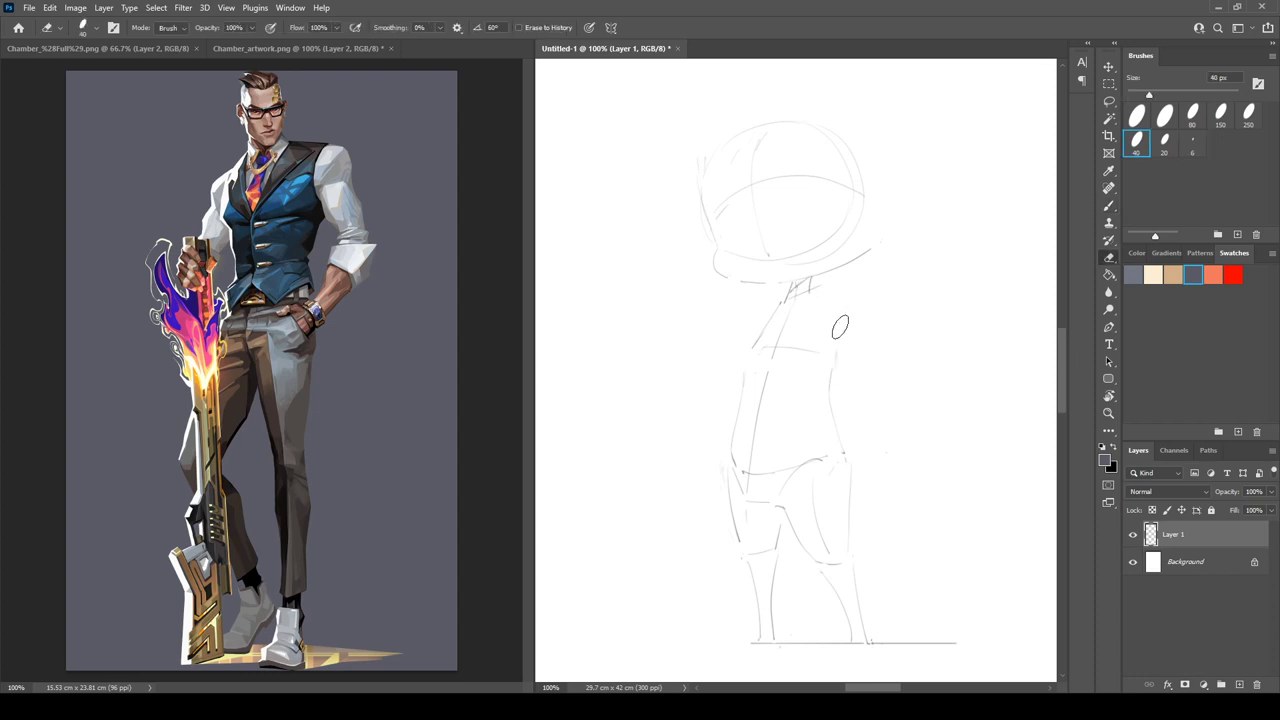
- Redraw both sides of the torso from the chest line to the waist with cleaner strokes
{"action": "key", "text": "e"}
{"action": "key", "text": "b"}
{"action": "left_click_drag", "start_coordinate": [837, 365], "coordinate": [841, 452]}
{"action": "key", "text": "e"}
{"action": "key", "text": "b"}
{"action": "left_click_drag", "start_coordinate": [745, 376], "coordinate": [733, 452]}
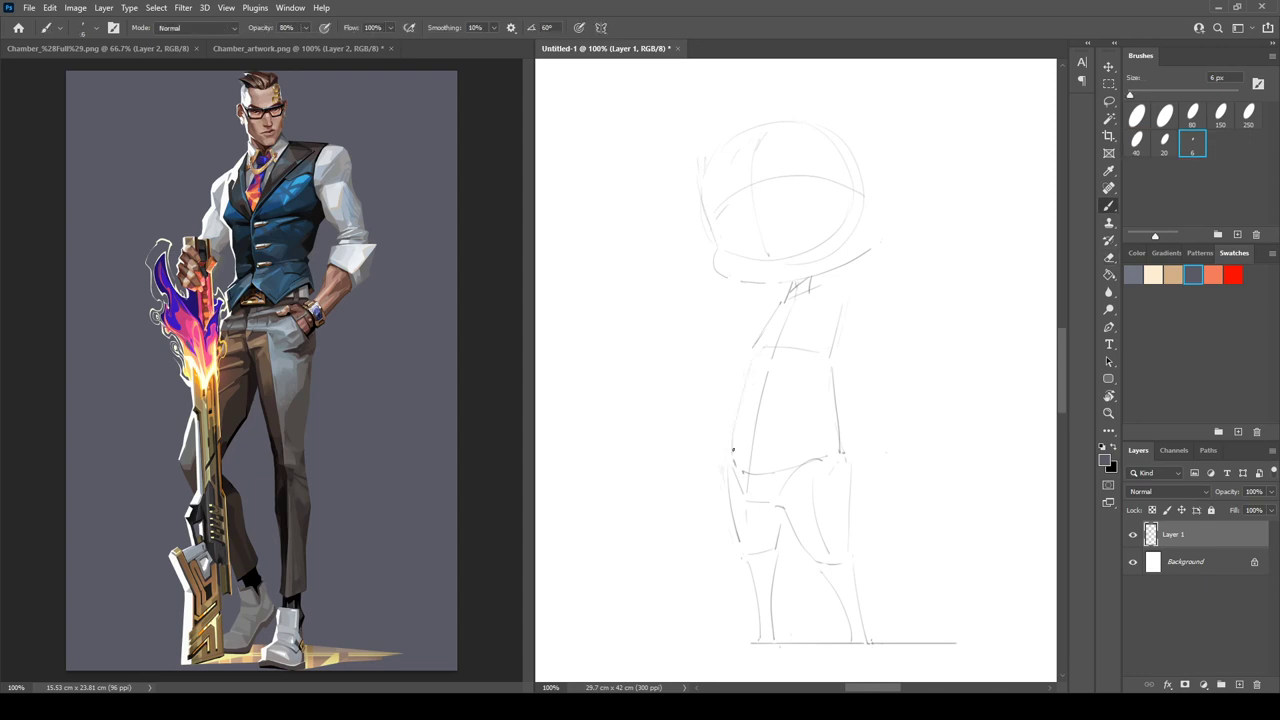
{"action": "key", "text": "e"}
{"action": "key", "text": "b"}
{"action": "left_click_drag", "start_coordinate": [749, 362], "coordinate": [736, 457]}
- Try out upper-arm outlines beside the chest and undo the last strokes
{"action": "mouse_move", "coordinate": [852, 280]}
{"action": "left_mouse_down"}
{"action": "mouse_move", "coordinate": [852, 330]}
{"action": "mouse_move", "coordinate": [831, 340]}
{"action": "mouse_move", "coordinate": [848, 352]}
{"action": "left_mouse_up"}
{"action": "key", "text": "e"}
{"action": "mouse_move", "coordinate": [857, 286]}
{"action": "left_mouse_down"}
{"action": "mouse_move", "coordinate": [864, 397]}
{"action": "mouse_move", "coordinate": [824, 429]}
{"action": "mouse_move", "coordinate": [866, 401]}
{"action": "left_mouse_up"}
{"action": "key", "text": "b"}
{"action": "key", "text": "ctrl+z"}
{"action": "key", "text": "ctrl+z"}
{"action": "key", "text": "ctrl+z"}
{"action": "key", "text": "e"}
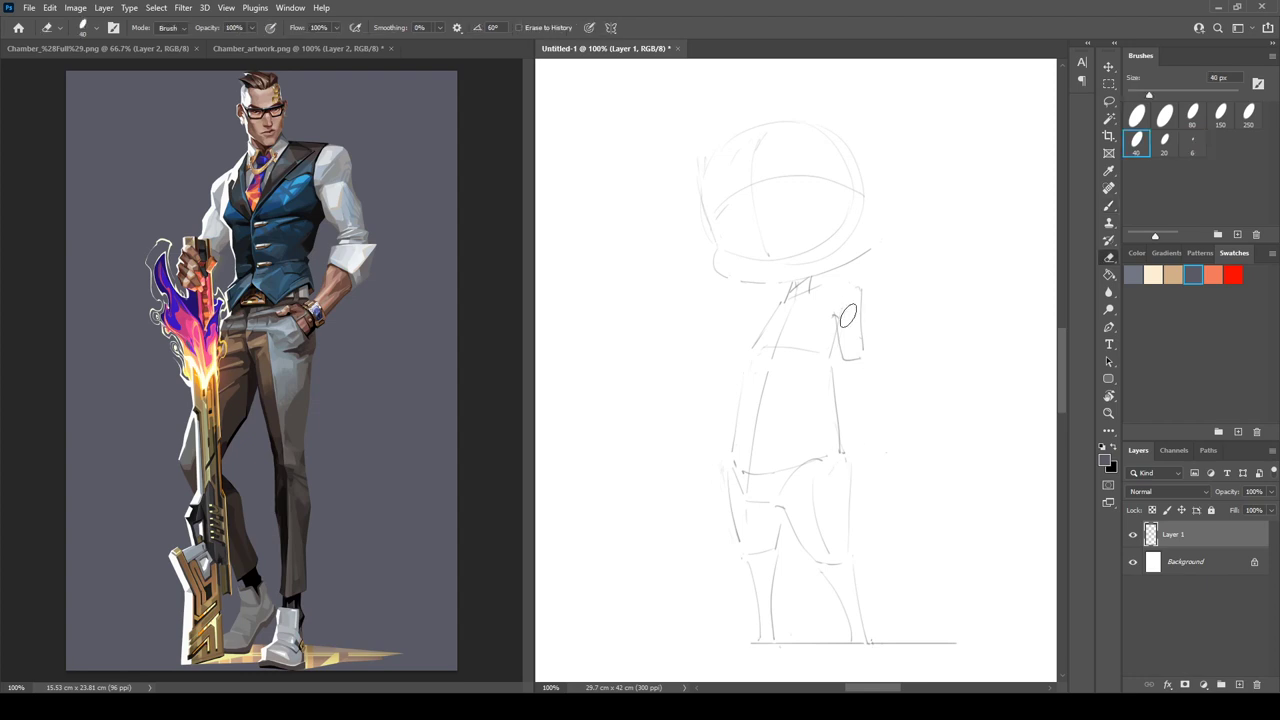
- Erase the boxy upper arm beside the chest and draw a short line for the elbow
{"action": "mouse_move", "coordinate": [849, 314]}
{"action": "left_mouse_down"}
{"action": "mouse_move", "coordinate": [866, 343]}
{"action": "mouse_move", "coordinate": [846, 348]}
{"action": "left_mouse_up"}
{"action": "key", "text": "b"}
{"action": "left_click_drag", "start_coordinate": [850, 362], "coordinate": [866, 362]}
- Lasso the head sketch, shift it slightly to the right over the neck, and clear the selection
{"action": "key", "text": "l"}
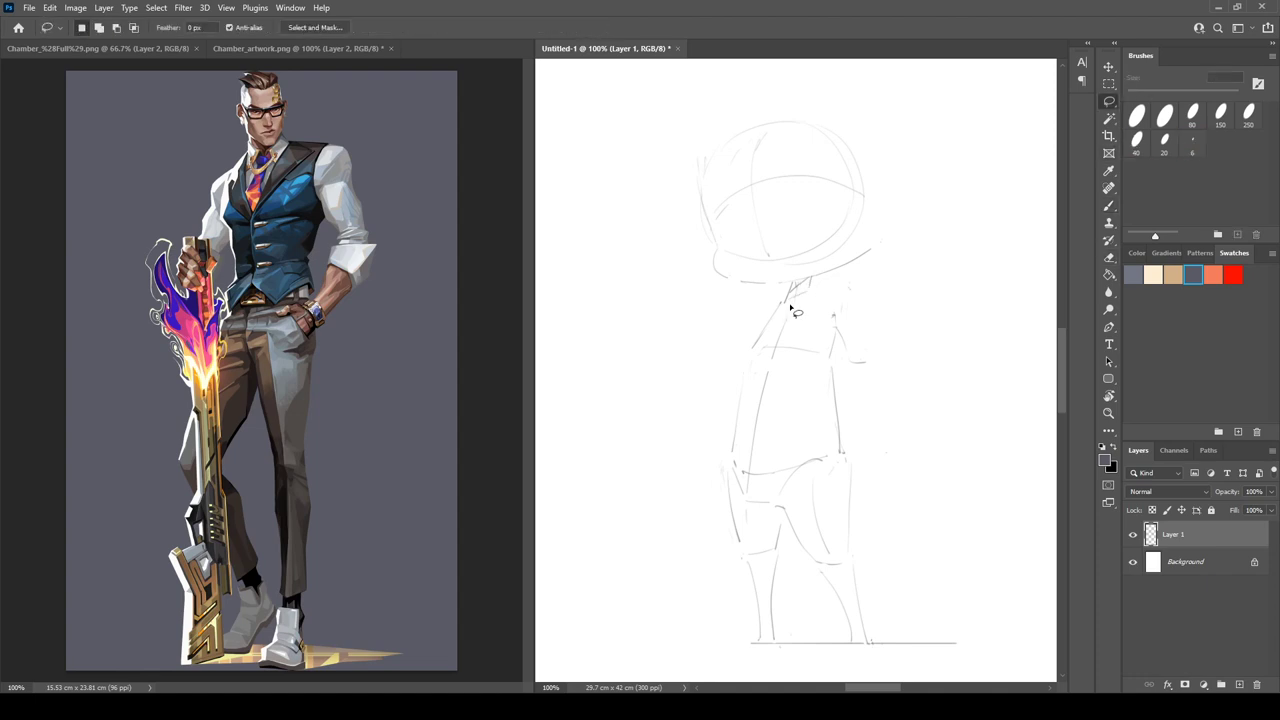
{"action": "mouse_move", "coordinate": [784, 303]}
{"action": "left_mouse_down"}
{"action": "mouse_move", "coordinate": [706, 294]}
{"action": "mouse_move", "coordinate": [917, 117]}
{"action": "mouse_move", "coordinate": [809, 310]}
{"action": "mouse_move", "coordinate": [790, 305]}
{"action": "left_mouse_up"}
{"action": "left_click_drag", "start_coordinate": [850, 248], "coordinate": [863, 245], "text": "ctrl"}
{"action": "key", "text": "ctrl+d"}
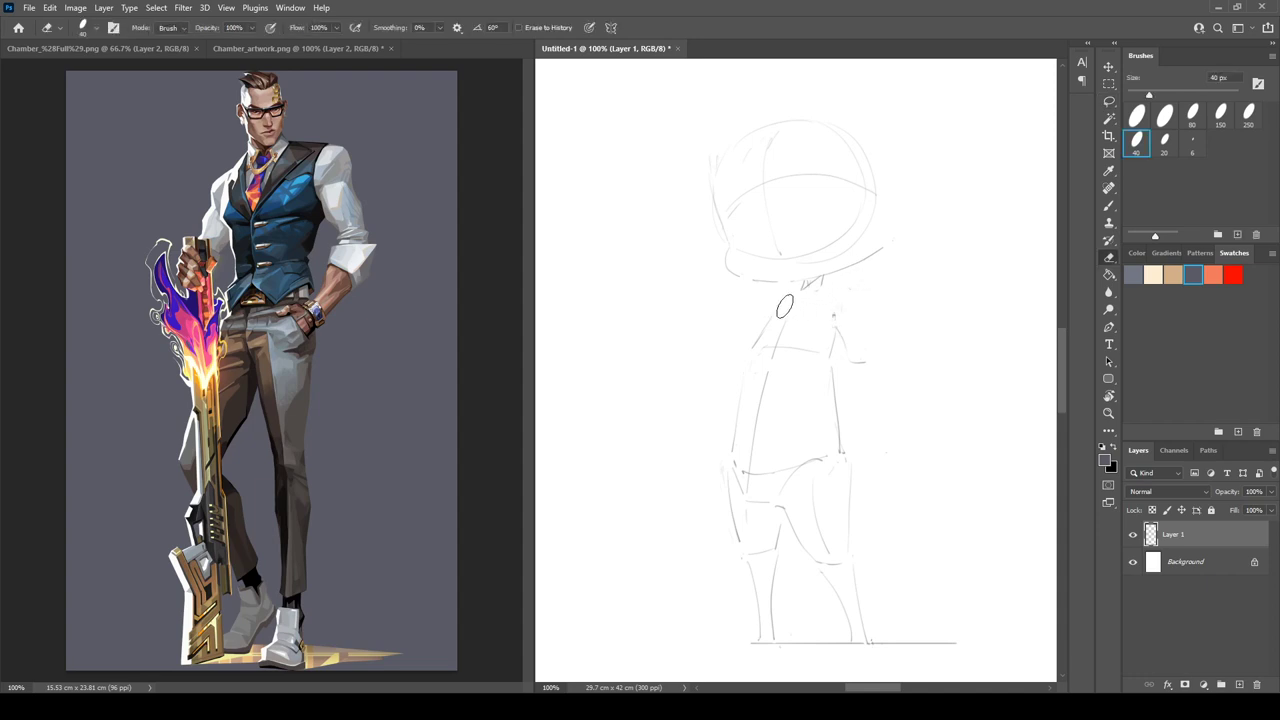
- Sketch the arm hanging beside the torso with upper arm, forearm and a hand resting at the hip
{"action": "key", "text": "b"}
{"action": "mouse_move", "coordinate": [850, 289]}
{"action": "left_mouse_down"}
{"action": "mouse_move", "coordinate": [870, 356]}
{"action": "mouse_move", "coordinate": [863, 442]}
{"action": "left_mouse_up"}
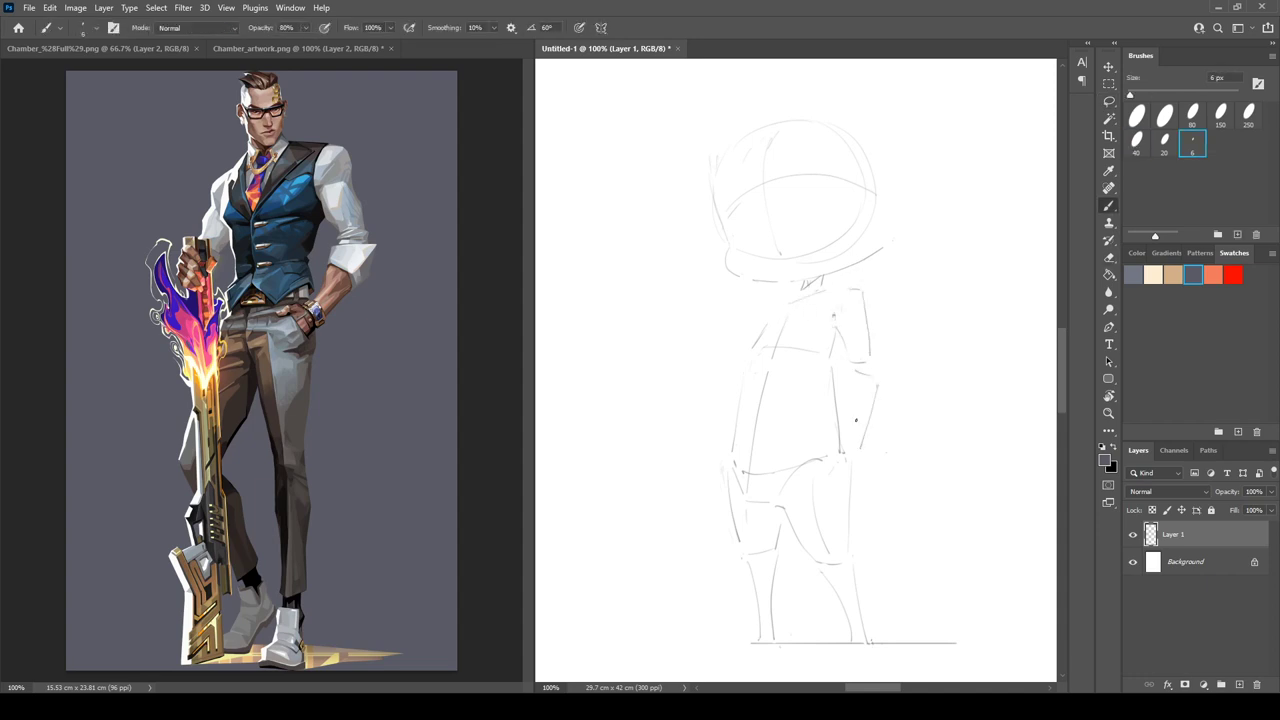
{"action": "mouse_move", "coordinate": [849, 386]}
{"action": "left_mouse_down"}
{"action": "mouse_move", "coordinate": [846, 495]}
{"action": "mouse_move", "coordinate": [823, 483]}
{"action": "mouse_move", "coordinate": [846, 499]}
{"action": "left_mouse_up"}
{"action": "key", "text": "e"}
{"action": "key", "text": "b"}
- Sketch the opposite shoulder and upper arm, and erase the spine guideline and old torso edge
{"action": "left_click_drag", "start_coordinate": [786, 298], "coordinate": [738, 347]}
{"action": "key", "text": "e"}
{"action": "key", "text": "b"}
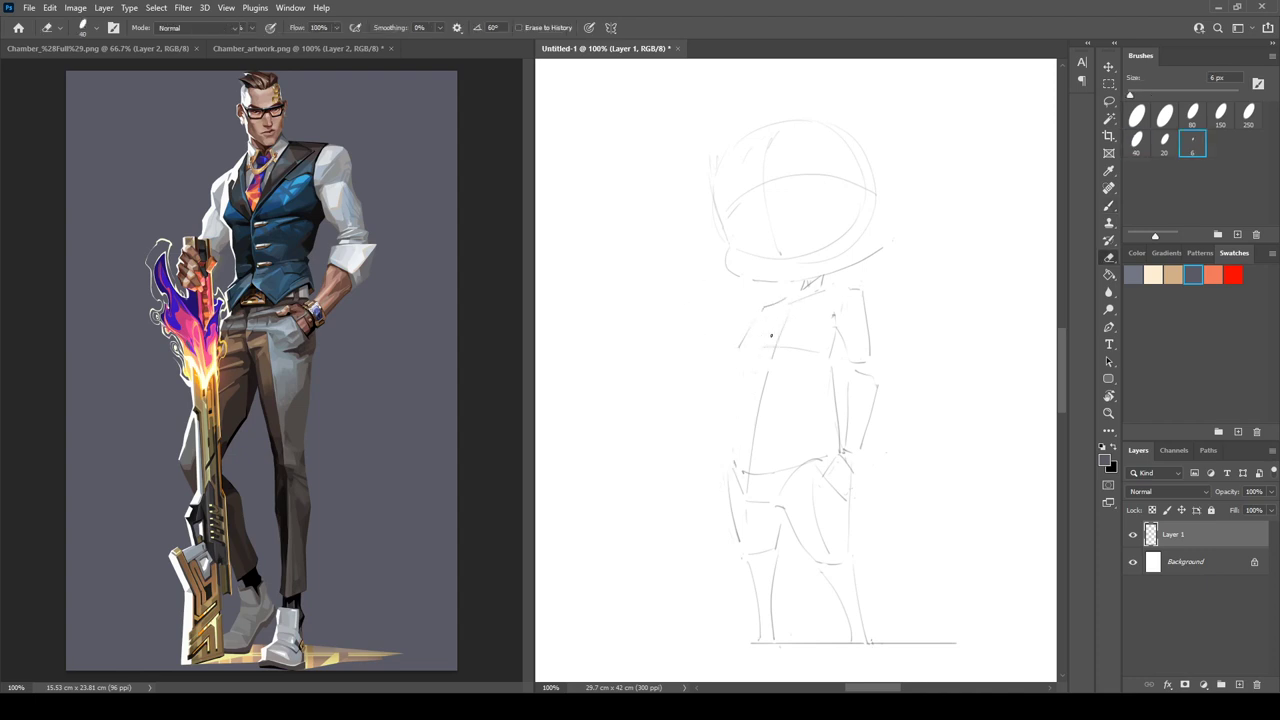
{"action": "key", "text": "e"}
{"action": "key", "text": "b"}
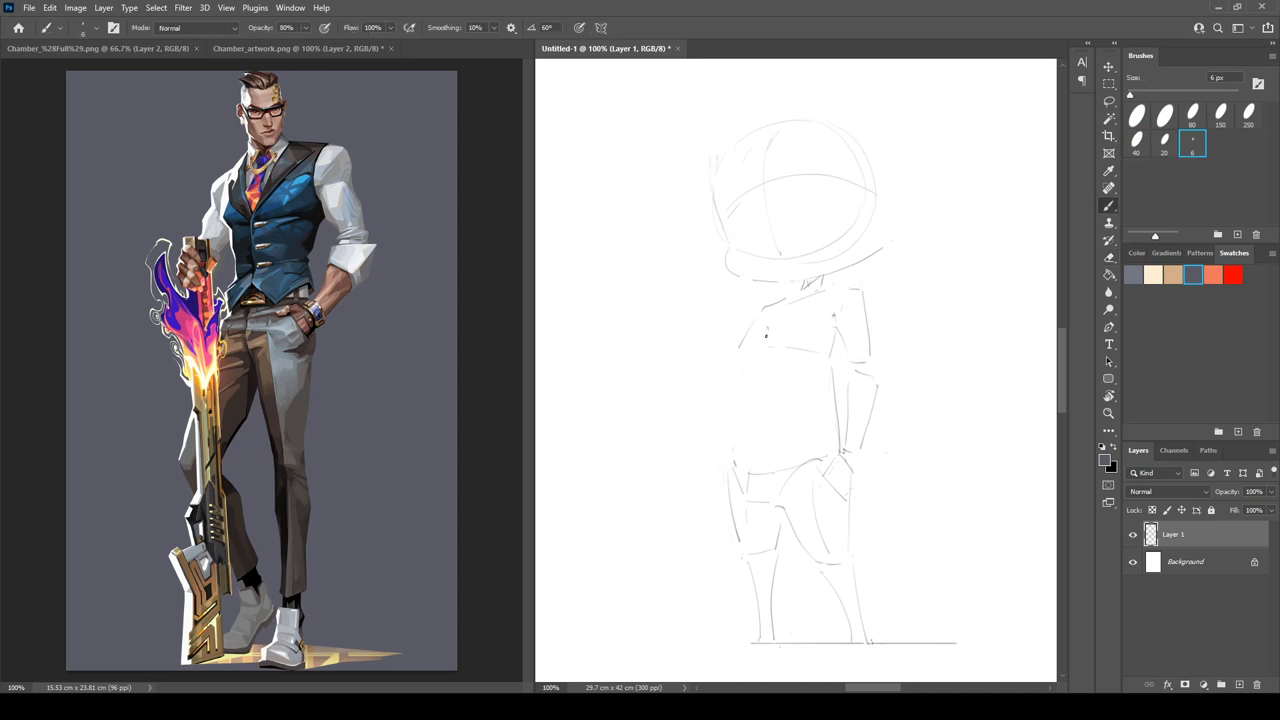
- Redraw the torso edge below the opposite shoulder down to the hip, erasing its lower end to refine it
{"action": "left_click_drag", "start_coordinate": [747, 401], "coordinate": [737, 461]}
{"action": "key", "text": "e"}
{"action": "left_click_drag", "start_coordinate": [743, 424], "coordinate": [734, 457]}
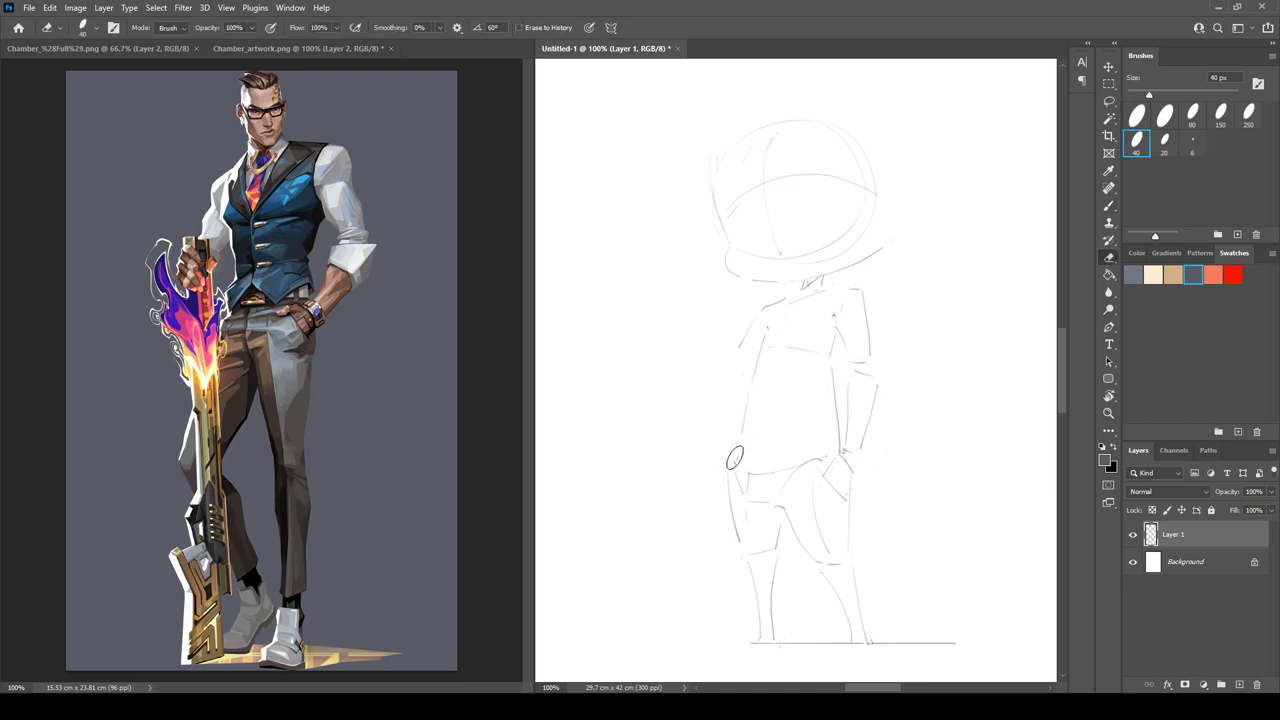
{"action": "key", "text": "b"}
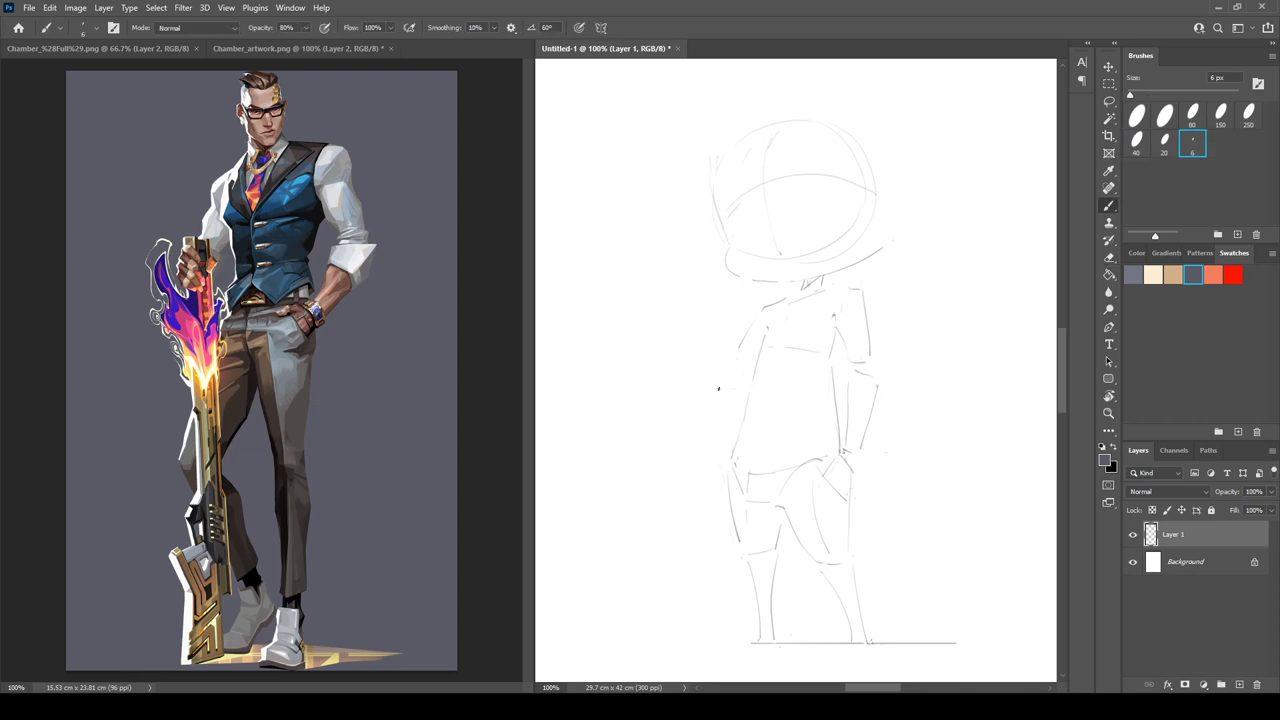
- Sketch the opposite arm's bent forearm and blocky hand beside the waist, undoing a misplaced stroke
{"action": "mouse_move", "coordinate": [727, 374]}
{"action": "left_mouse_down"}
{"action": "mouse_move", "coordinate": [708, 407]}
{"action": "mouse_move", "coordinate": [748, 402]}
{"action": "left_mouse_up"}
{"action": "key", "text": "ctrl+z"}
{"action": "key", "text": "e"}
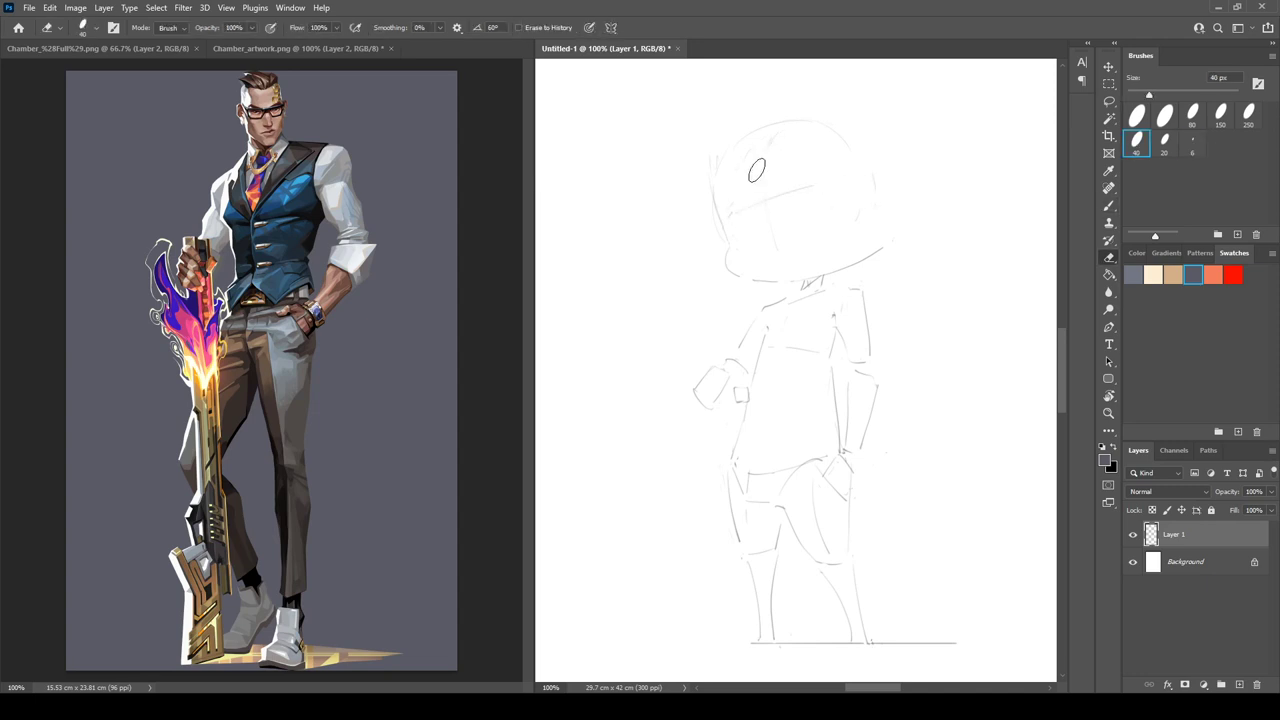
- Erase the round head construction and redraw the face guidelines as straight tilted lines
{"action": "key", "text": "b"}
{"action": "key", "text": "e"}
{"action": "key", "text": "b"}
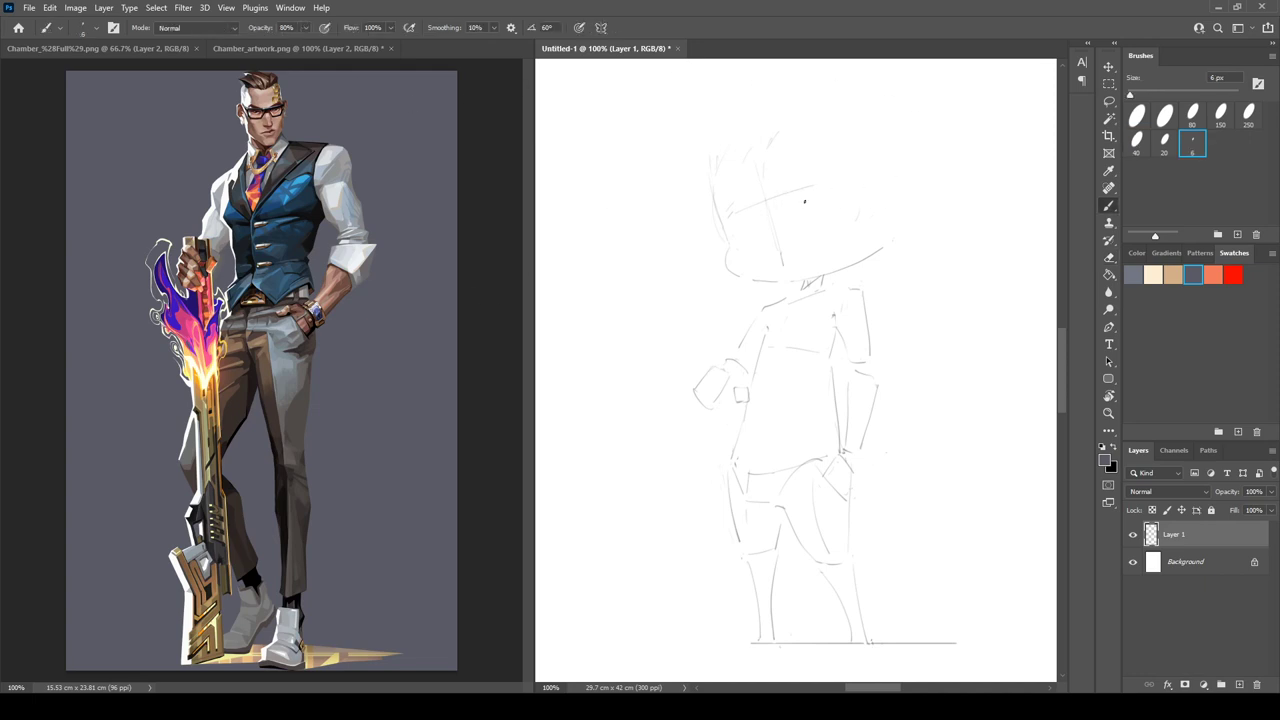
- Erase the vertical face guideline and rough in the eye shapes along the tilted eye line
{"action": "key", "text": "e"}
{"action": "left_click_drag", "start_coordinate": [862, 225], "coordinate": [856, 189]}
{"action": "key", "text": "b"}
{"action": "key", "text": "e"}
{"action": "left_click", "coordinate": [781, 258]}
{"action": "key", "text": "b"}
{"action": "key", "text": "e"}
{"action": "mouse_move", "coordinate": [818, 213]}
{"action": "left_mouse_down"}
{"action": "mouse_move", "coordinate": [831, 225]}
{"action": "mouse_move", "coordinate": [828, 204]}
{"action": "left_mouse_up"}
{"action": "key", "text": "b"}
- Undo the misplaced face strokes and tidy the half-round eyes with the eraser
{"action": "key", "text": "ctrl+z"}
{"action": "key", "text": "ctrl+z"}
{"action": "left_click_drag", "start_coordinate": [757, 247], "coordinate": [750, 238]}
{"action": "key", "text": "ctrl+z"}
{"action": "left_click_drag", "start_coordinate": [766, 190], "coordinate": [768, 194]}
{"action": "key", "text": "ctrl+z"}
{"action": "key", "text": "e"}
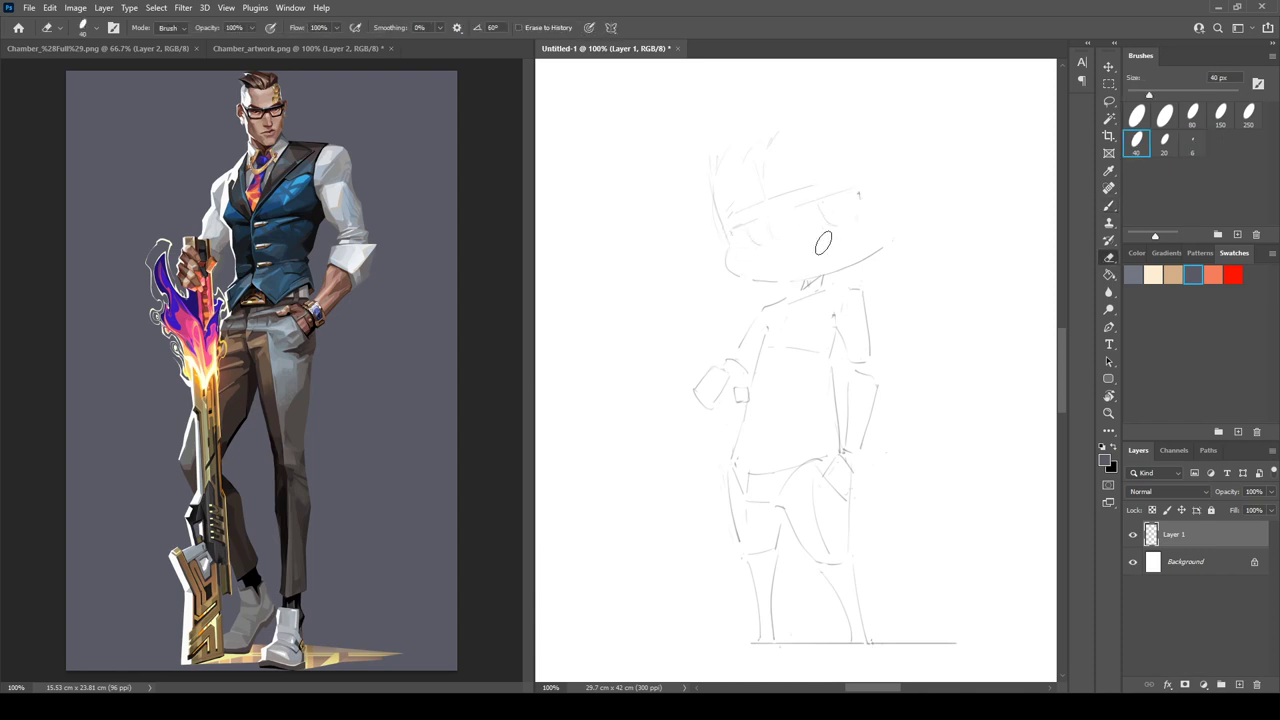
{"action": "key", "text": "b"}
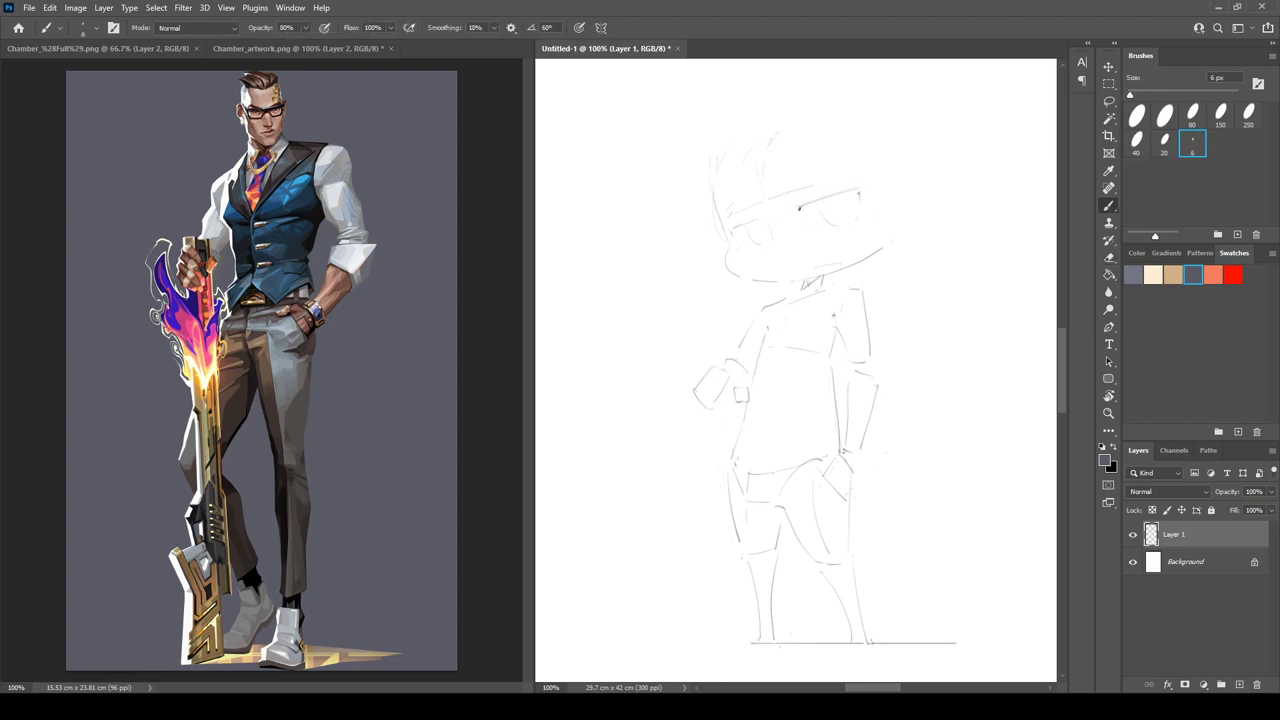
- Draw a firm slanted upper edge on the larger eye, undoing misplaced strokes before redrawing it
{"action": "left_click_drag", "start_coordinate": [803, 206], "coordinate": [860, 189]}
{"action": "left_click_drag", "start_coordinate": [735, 225], "coordinate": [763, 212]}
{"action": "key", "text": "ctrl+z"}
{"action": "key", "text": "ctrl+z"}
{"action": "key", "text": "e"}
{"action": "key", "text": "b"}
{"action": "left_click_drag", "start_coordinate": [839, 195], "coordinate": [862, 186]}
- Sketch the nose and large angry eyebrows slanting toward it, erasing the tilted eye line and stray marks
{"action": "key", "text": "e"}
{"action": "left_click", "coordinate": [860, 196]}
{"action": "key", "text": "b"}
{"action": "key", "text": "e"}
{"action": "left_click_drag", "start_coordinate": [765, 245], "coordinate": [752, 233]}
{"action": "key", "text": "b"}
{"action": "left_click_drag", "start_coordinate": [825, 208], "coordinate": [824, 211]}
{"action": "key", "text": "ctrl+z"}
{"action": "key", "text": "e"}
{"action": "mouse_move", "coordinate": [740, 196]}
{"action": "left_mouse_down"}
{"action": "mouse_move", "coordinate": [764, 213]}
{"action": "mouse_move", "coordinate": [798, 195]}
{"action": "mouse_move", "coordinate": [788, 204]}
{"action": "mouse_move", "coordinate": [820, 143]}
{"action": "mouse_move", "coordinate": [843, 149]}
{"action": "mouse_move", "coordinate": [788, 193]}
{"action": "left_mouse_up"}
{"action": "key", "text": "b"}
{"action": "key", "text": "e"}
{"action": "key", "text": "b"}
{"action": "key", "text": "h"}
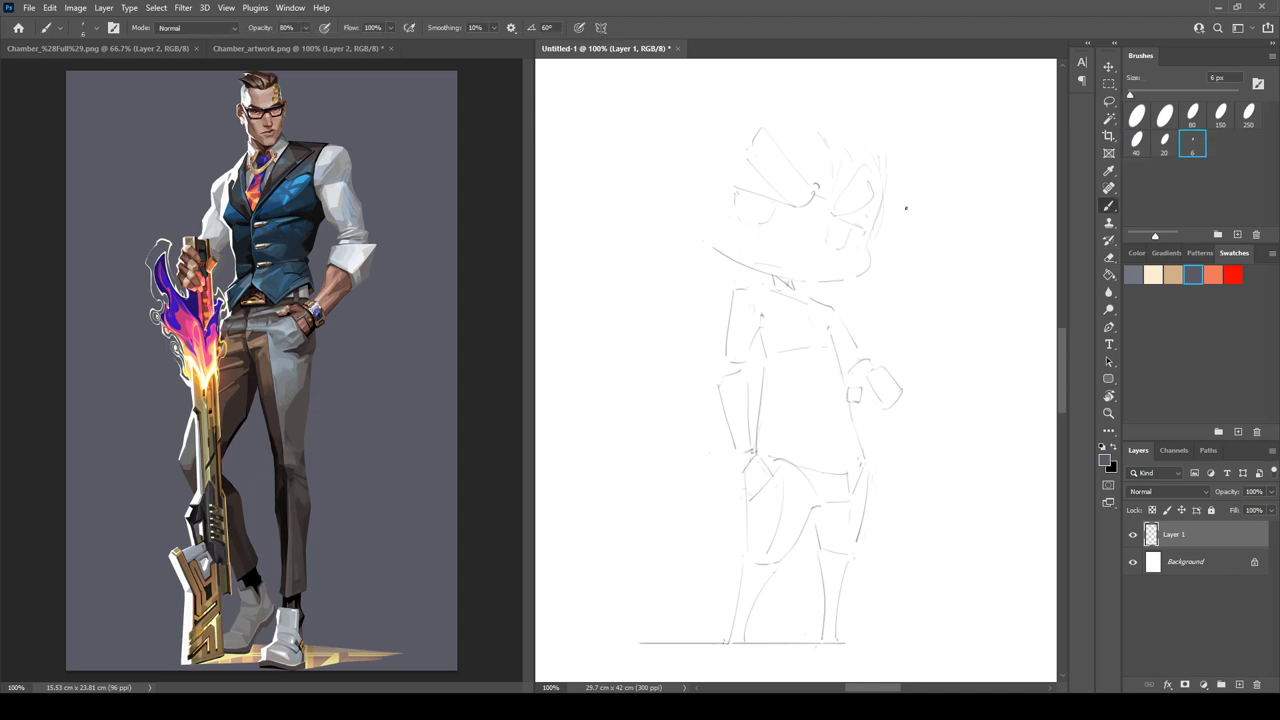
{"action": "key", "text": "ctrl+shift+h"}
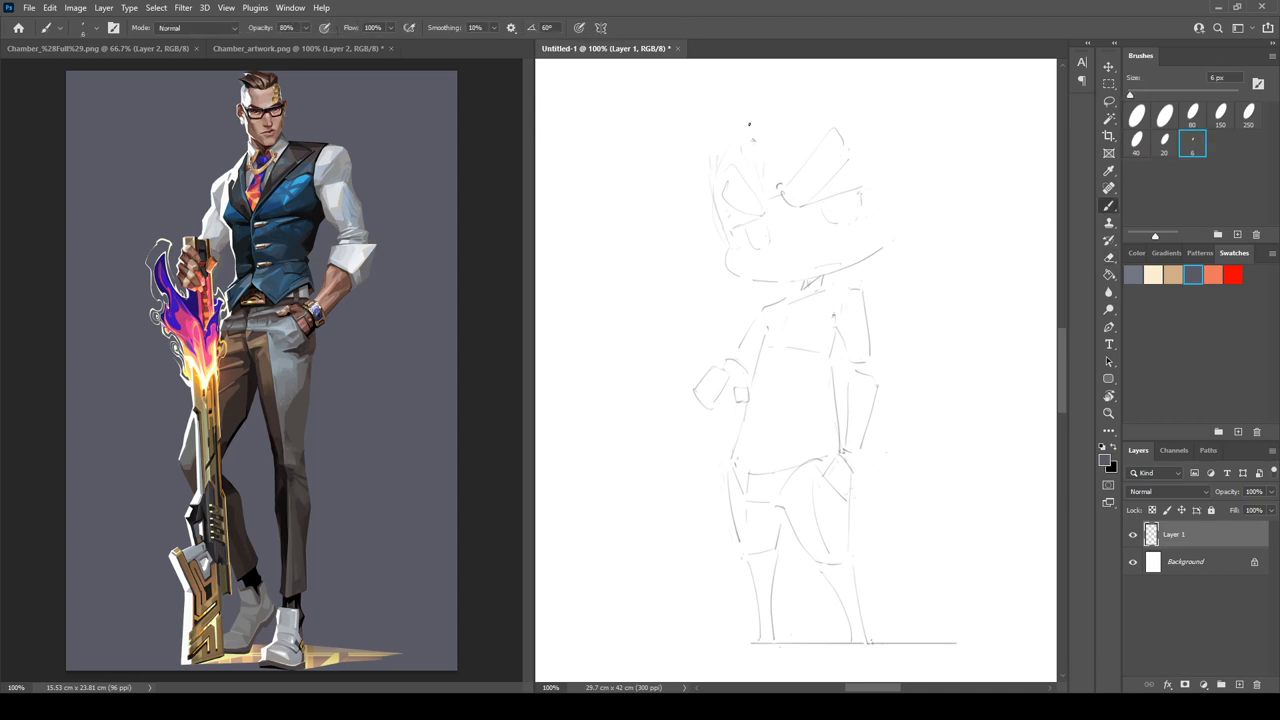
- Sketch the swept-up front hair, erase the old hair strokes and redraw the far side of the face
{"action": "mouse_move", "coordinate": [826, 69]}
{"action": "left_mouse_down"}
{"action": "mouse_move", "coordinate": [734, 126]}
{"action": "mouse_move", "coordinate": [742, 94]}
{"action": "mouse_move", "coordinate": [694, 143]}
{"action": "mouse_move", "coordinate": [702, 157]}
{"action": "mouse_move", "coordinate": [766, 145]}
{"action": "left_mouse_up"}
{"action": "key", "text": "e"}
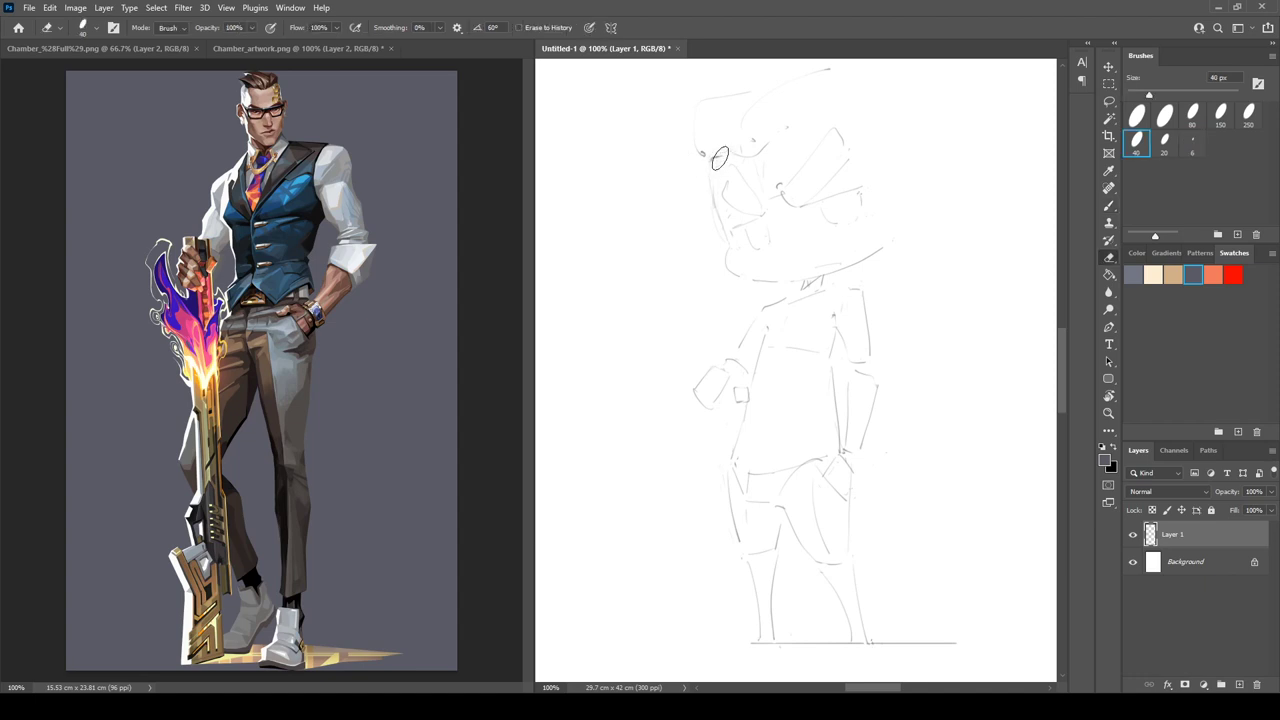
{"action": "key", "text": "b"}
{"action": "key", "text": "e"}
{"action": "key", "text": "b"}
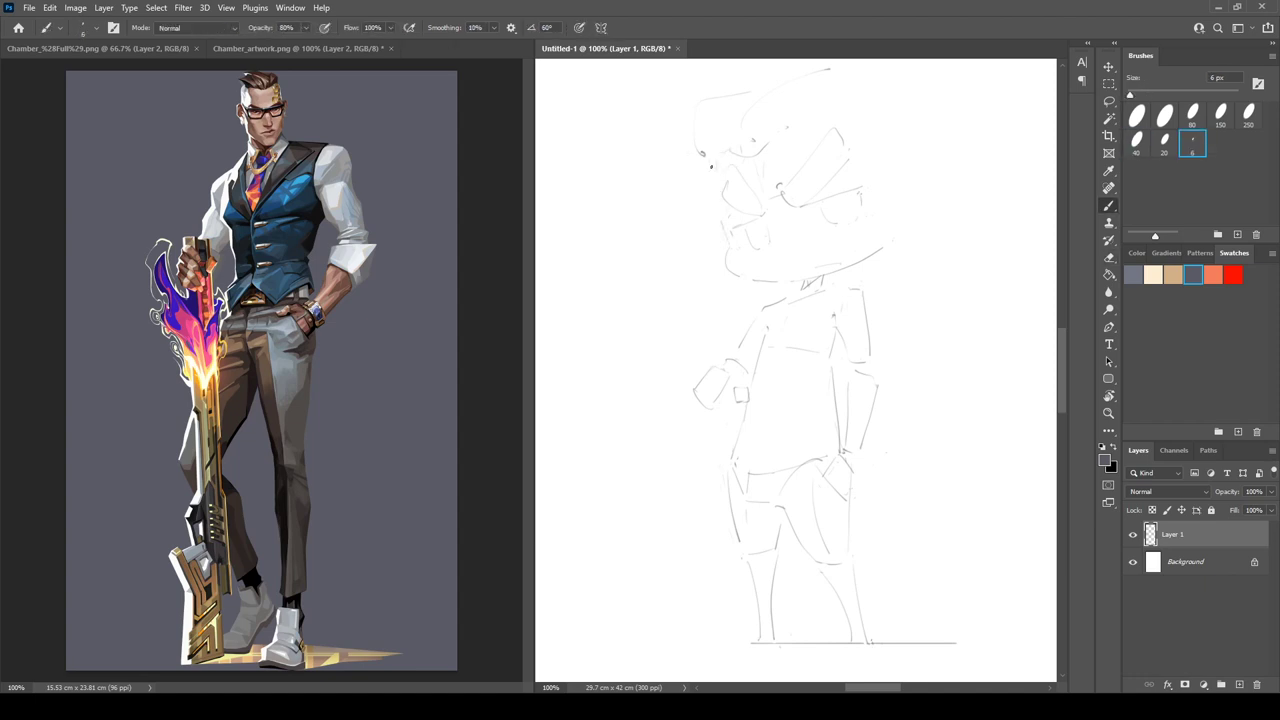
{"action": "key", "text": "e"}
{"action": "key", "text": "b"}
{"action": "left_click_drag", "start_coordinate": [710, 166], "coordinate": [724, 232]}
- Outline the top of the hair and its rounded end at the back of the head
{"action": "left_click_drag", "start_coordinate": [856, 111], "coordinate": [886, 113]}
{"action": "left_click_drag", "start_coordinate": [745, 73], "coordinate": [855, 69]}
{"action": "mouse_move", "coordinate": [898, 75]}
{"action": "left_mouse_down"}
{"action": "mouse_move", "coordinate": [914, 80]}
{"action": "mouse_move", "coordinate": [910, 108]}
{"action": "left_mouse_up"}
- Bring up the Chamber_%28Full%29.png reference and sketch the rounded ear beside the jaw
{"action": "left_click", "coordinate": [300, 49]}
{"action": "left_click", "coordinate": [146, 47]}
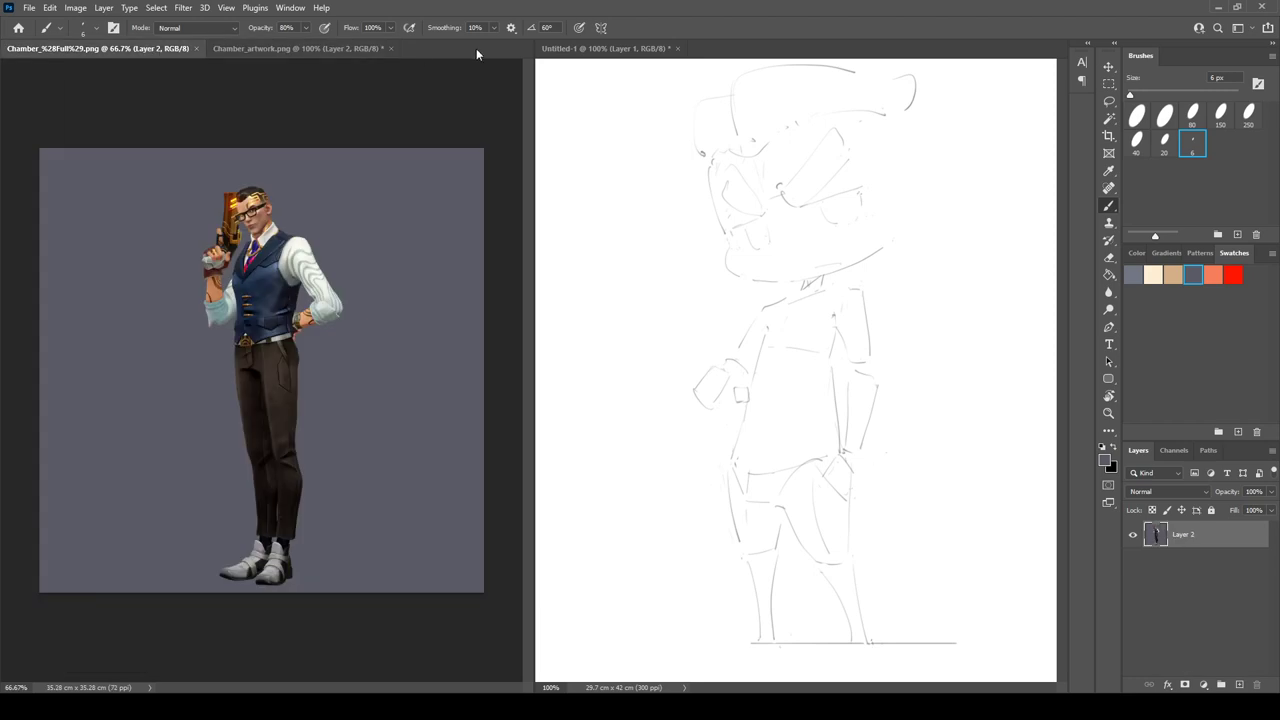
{"action": "left_click", "coordinate": [894, 85]}
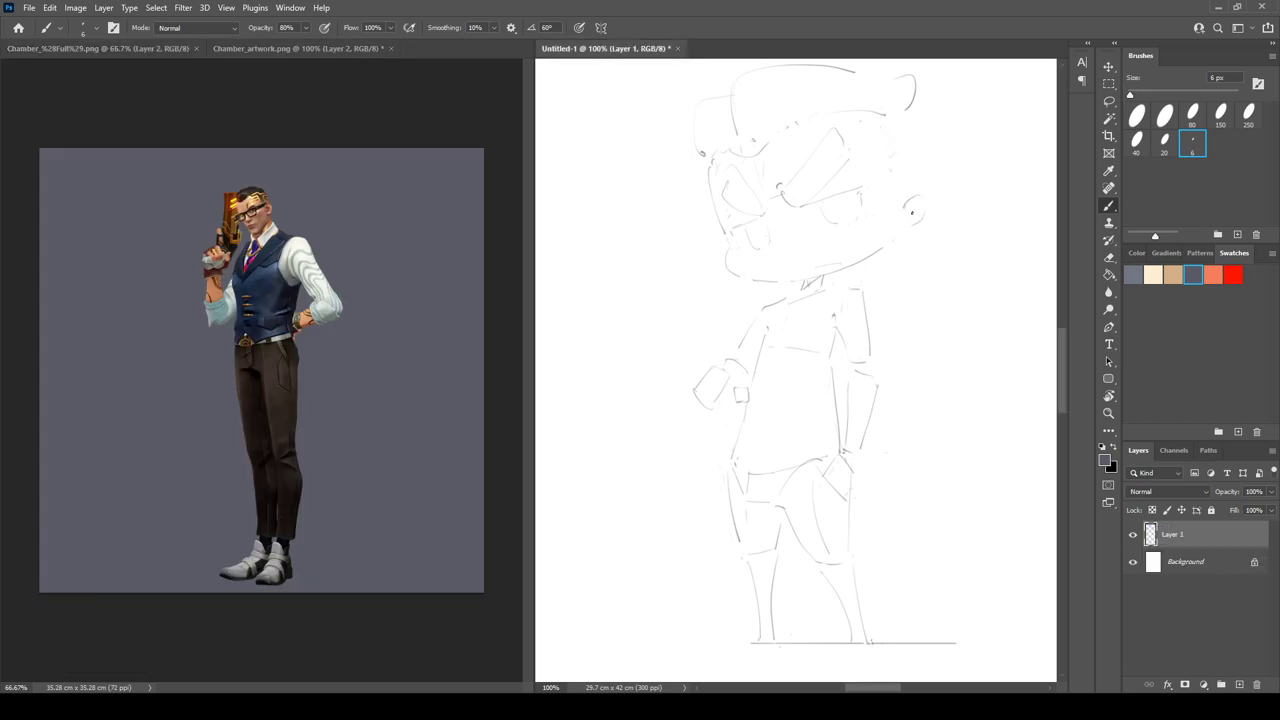
{"action": "mouse_move", "coordinate": [914, 201]}
{"action": "left_mouse_down"}
{"action": "mouse_move", "coordinate": [897, 241]}
{"action": "mouse_move", "coordinate": [914, 232]}
{"action": "mouse_move", "coordinate": [892, 244]}
{"action": "mouse_move", "coordinate": [917, 240]}
{"action": "mouse_move", "coordinate": [919, 216]}
{"action": "mouse_move", "coordinate": [916, 243]}
{"action": "mouse_move", "coordinate": [893, 243]}
{"action": "left_mouse_up"}
{"action": "key", "text": "e"}
{"action": "key", "text": "b"}
{"action": "key", "text": "e"}
{"action": "key", "text": "b"}
{"action": "key", "text": "b"}
{"action": "key", "text": "e"}
- Examine the head and outfit in Chamber_%28Full%29.png at 200%, and return to the Chamber_artwork.png reference
{"action": "left_click", "coordinate": [398, 222]}
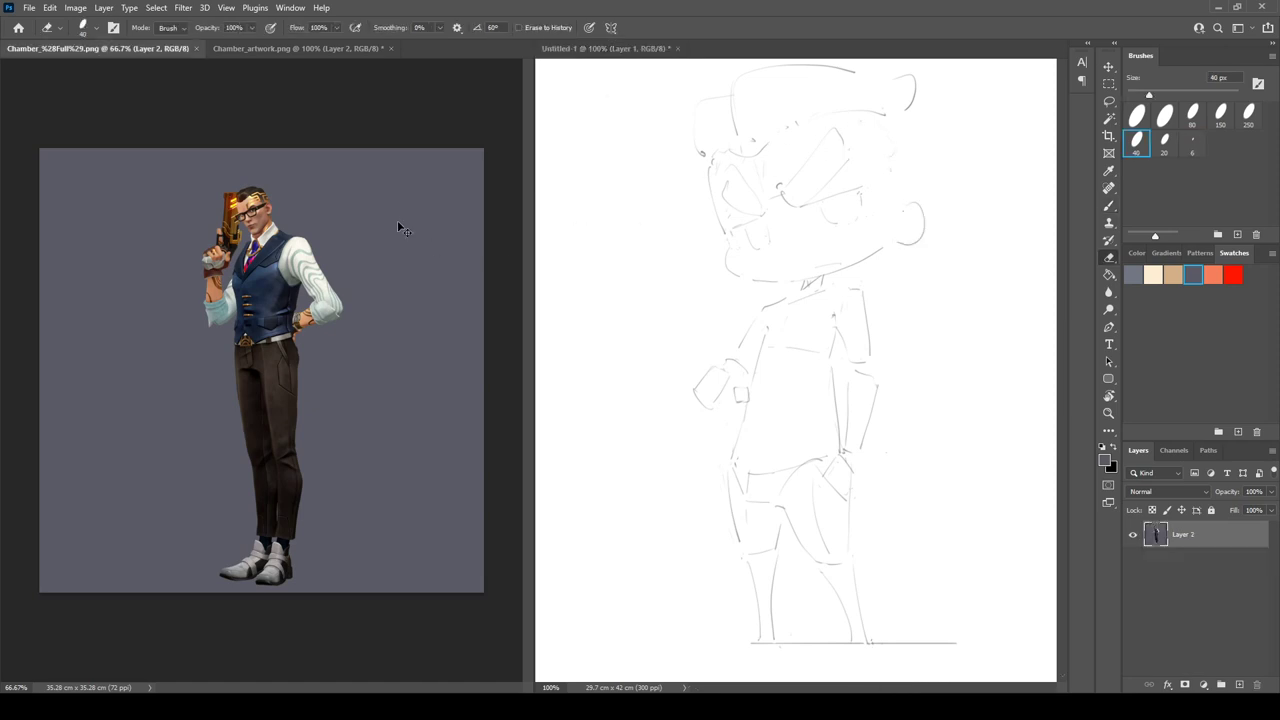
{"action": "key", "text": "ctrl+plus"}
{"action": "key", "text": "ctrl+plus"}
{"action": "scroll", "coordinate": [488, 390], "scroll_direction": "up", "scroll_amount": 5}
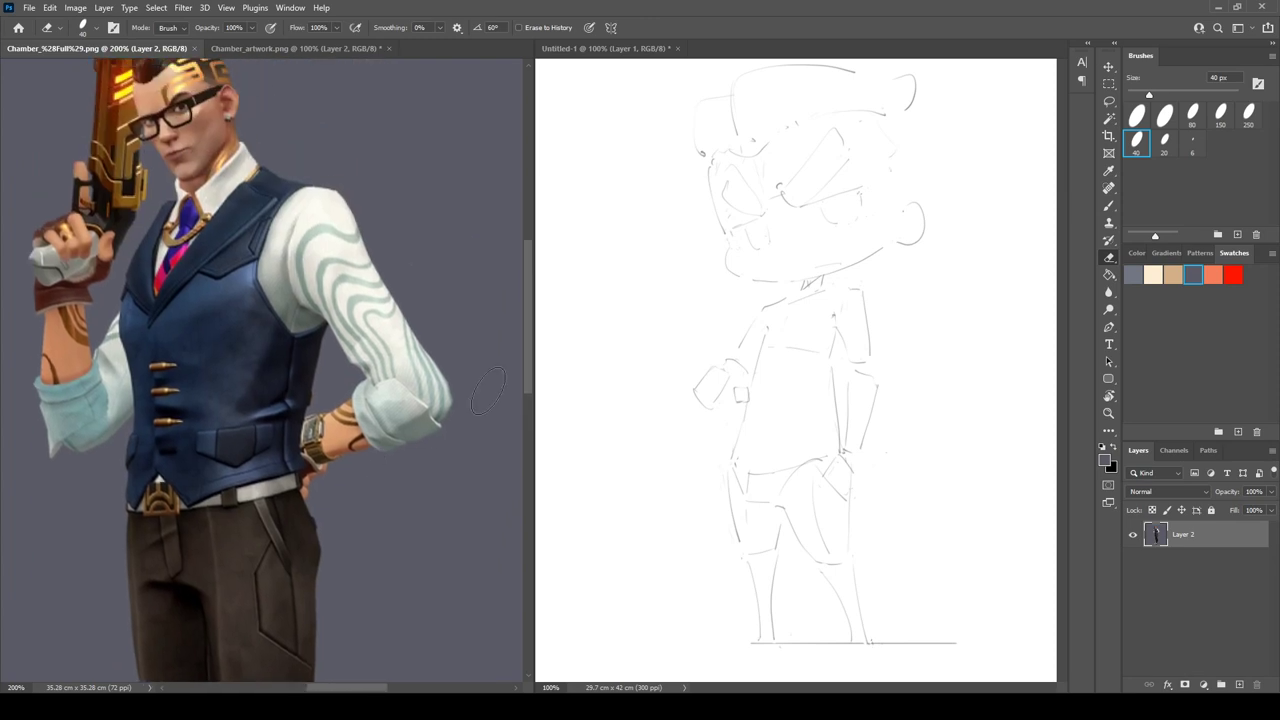
{"action": "left_click", "coordinate": [922, 372]}
{"action": "left_click", "coordinate": [130, 47]}
{"action": "left_click", "coordinate": [292, 48]}
{"action": "left_click", "coordinate": [966, 364]}
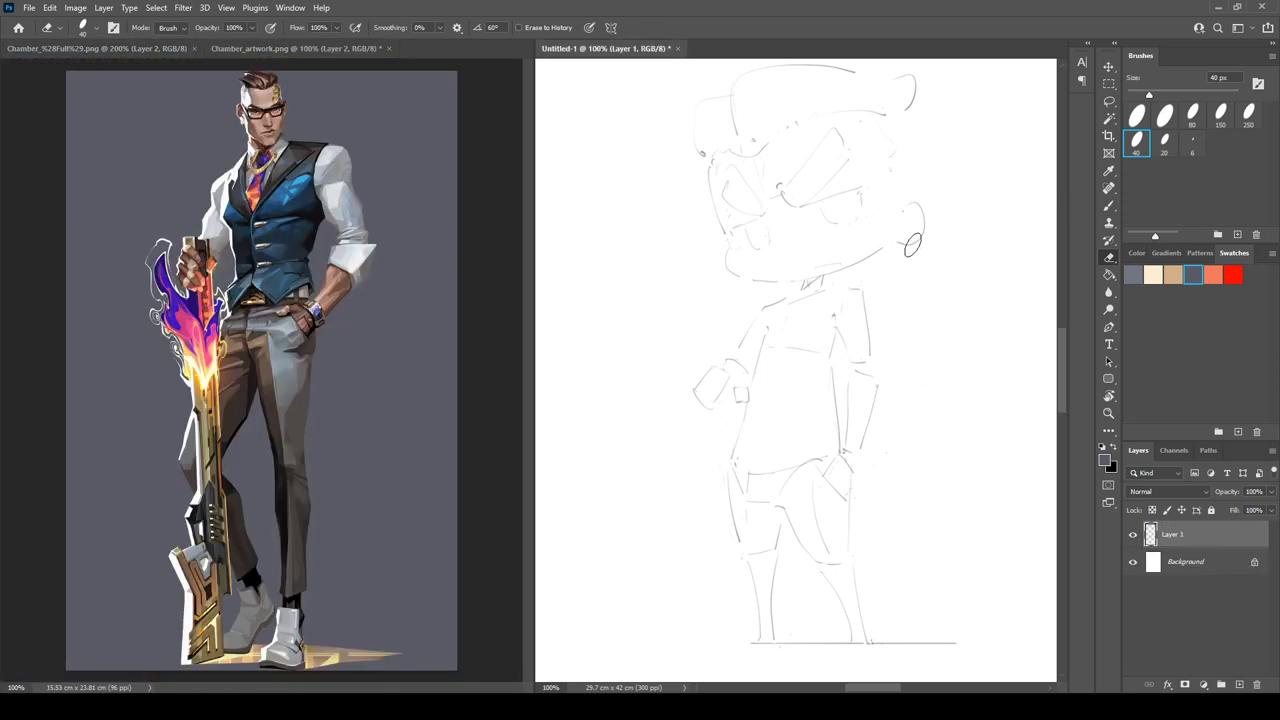
- Add a small earring at the earlobe and draw the back of the head between hair and ear
{"action": "key", "text": "b"}
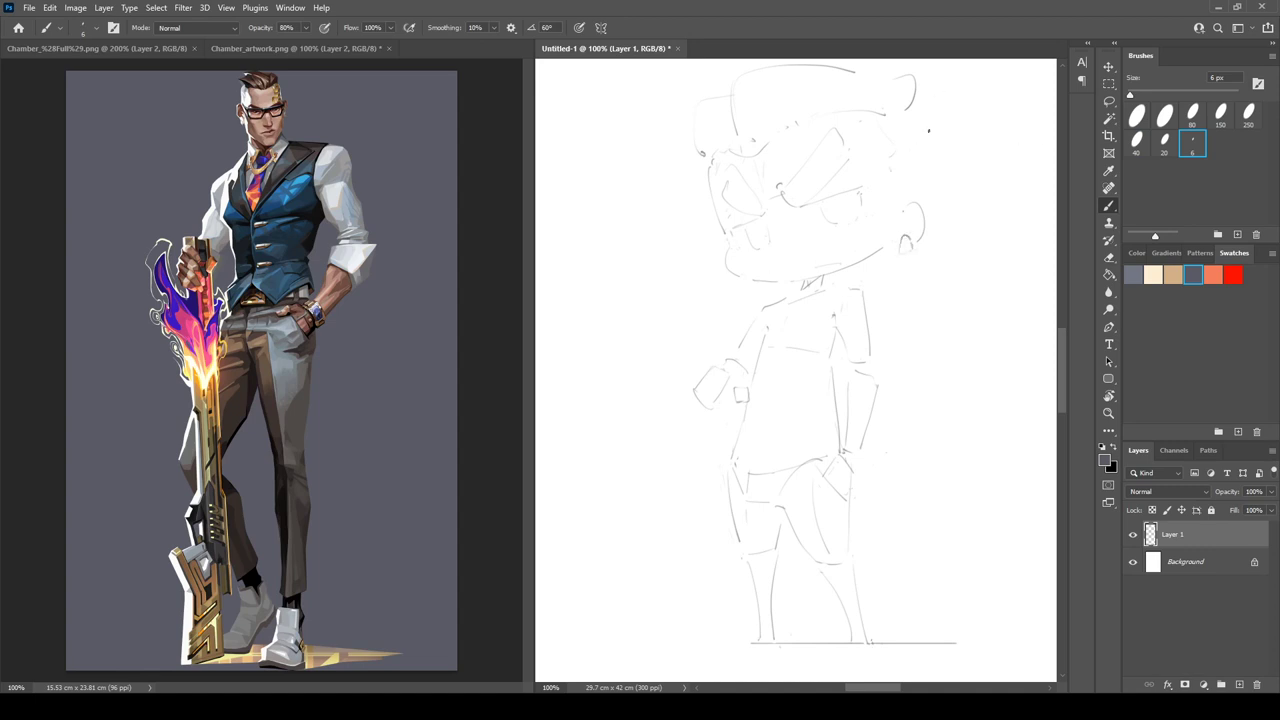
{"action": "left_click_drag", "start_coordinate": [920, 122], "coordinate": [914, 203]}
{"action": "key", "text": "ctrl+shift+h"}
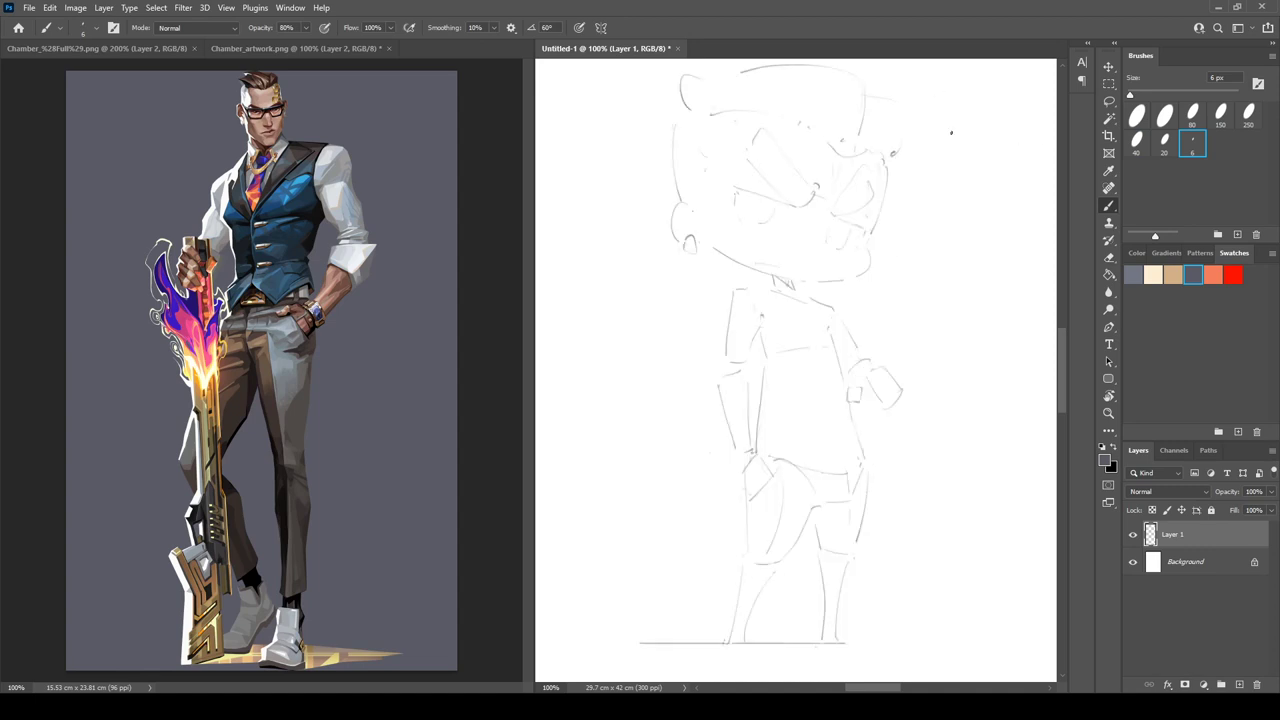
{"action": "key", "text": "h"}
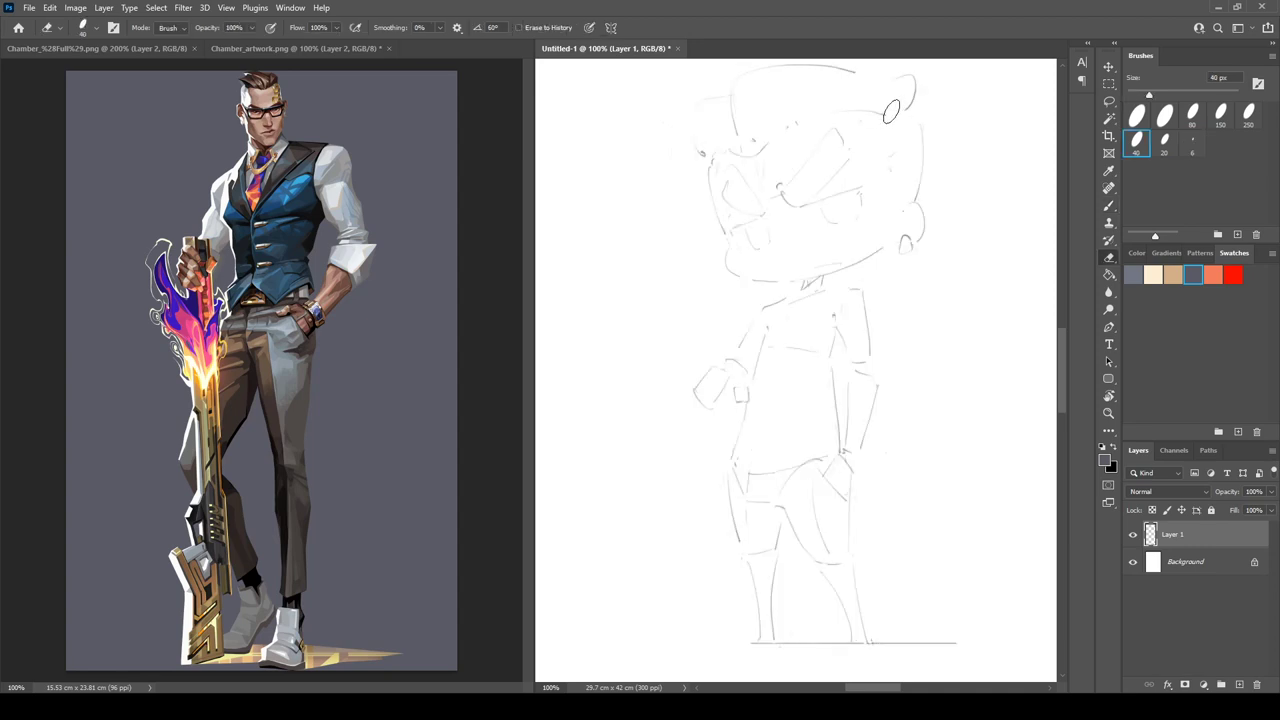
- Erase the small rear end of the hair and redraw it as a larger rounded lobe
{"action": "key", "text": "e"}
{"action": "mouse_move", "coordinate": [904, 90]}
{"action": "left_mouse_down"}
{"action": "mouse_move", "coordinate": [938, 69]}
{"action": "mouse_move", "coordinate": [935, 130]}
{"action": "left_mouse_up"}
{"action": "key", "text": "b"}
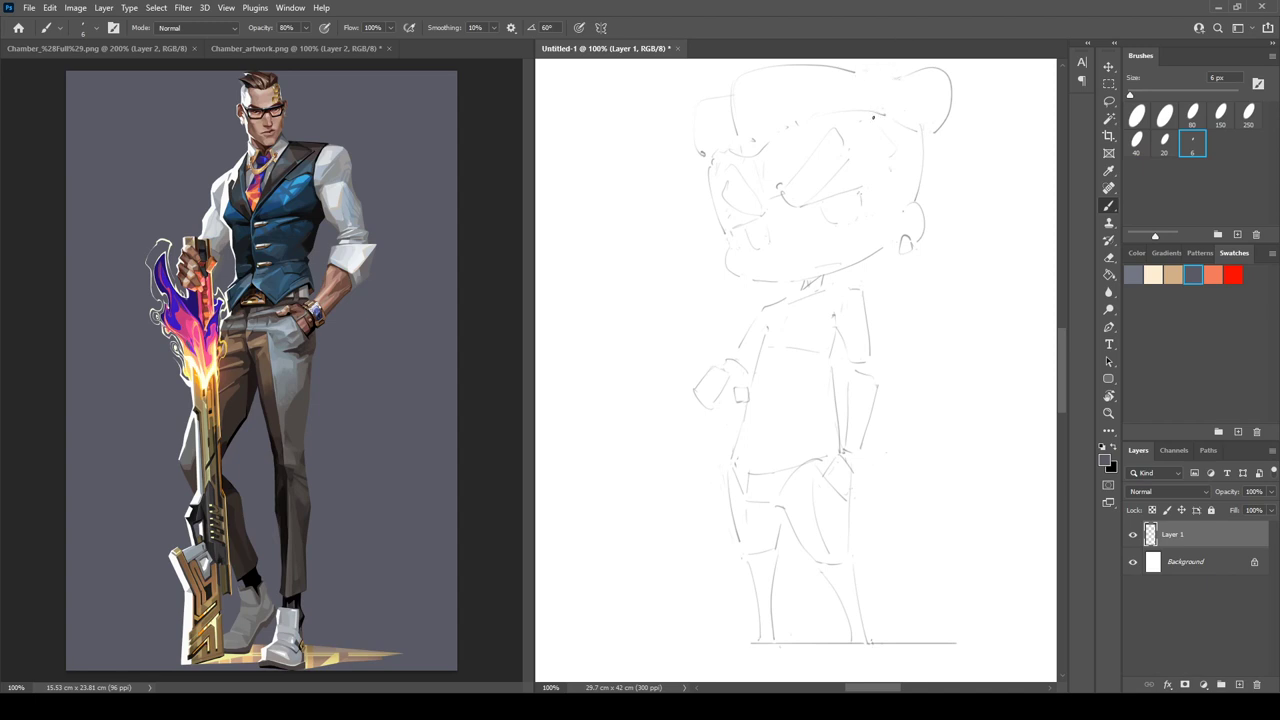
- Sketch angular hairline shapes above the ear and redraw the back of the head slightly farther out
{"action": "mouse_move", "coordinate": [871, 136]}
{"action": "left_mouse_down"}
{"action": "mouse_move", "coordinate": [905, 172]}
{"action": "mouse_move", "coordinate": [916, 153]}
{"action": "mouse_move", "coordinate": [890, 162]}
{"action": "mouse_move", "coordinate": [885, 184]}
{"action": "mouse_move", "coordinate": [919, 168]}
{"action": "left_mouse_up"}
{"action": "key", "text": "e"}
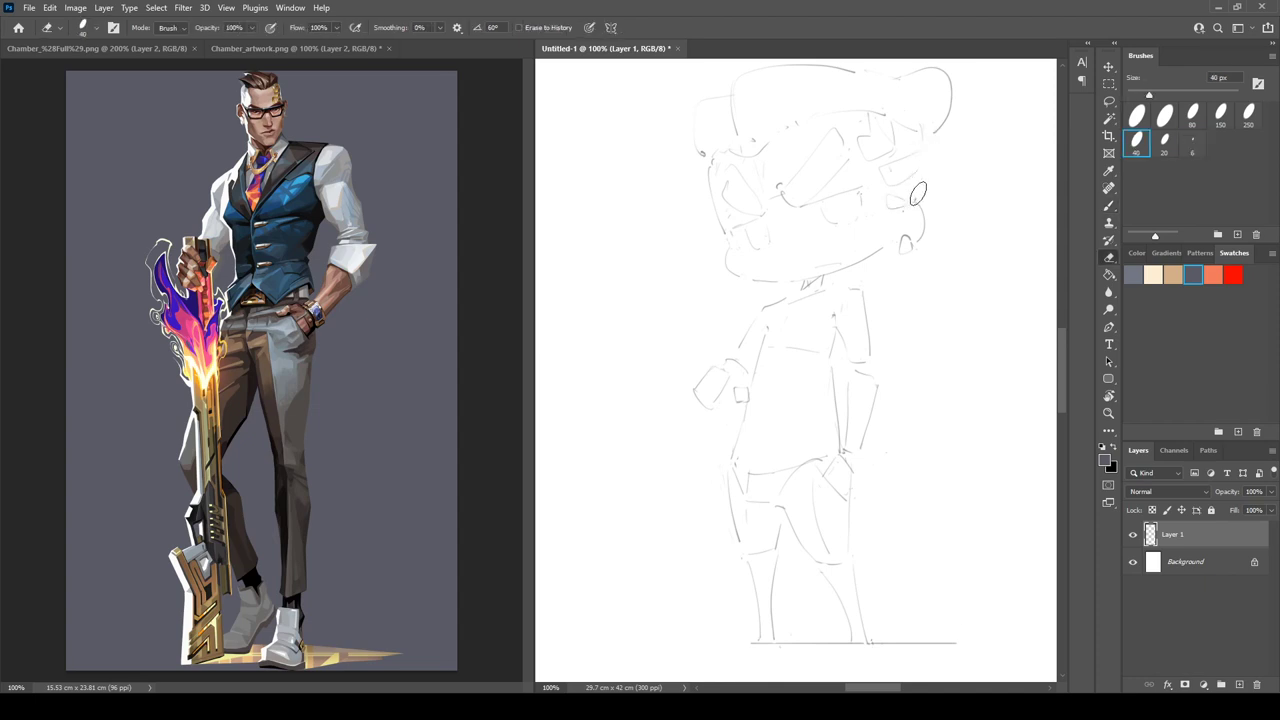
{"action": "key", "text": "b"}
{"action": "left_click_drag", "start_coordinate": [929, 156], "coordinate": [925, 203]}
{"action": "key", "text": "ctrl+shift+h"}
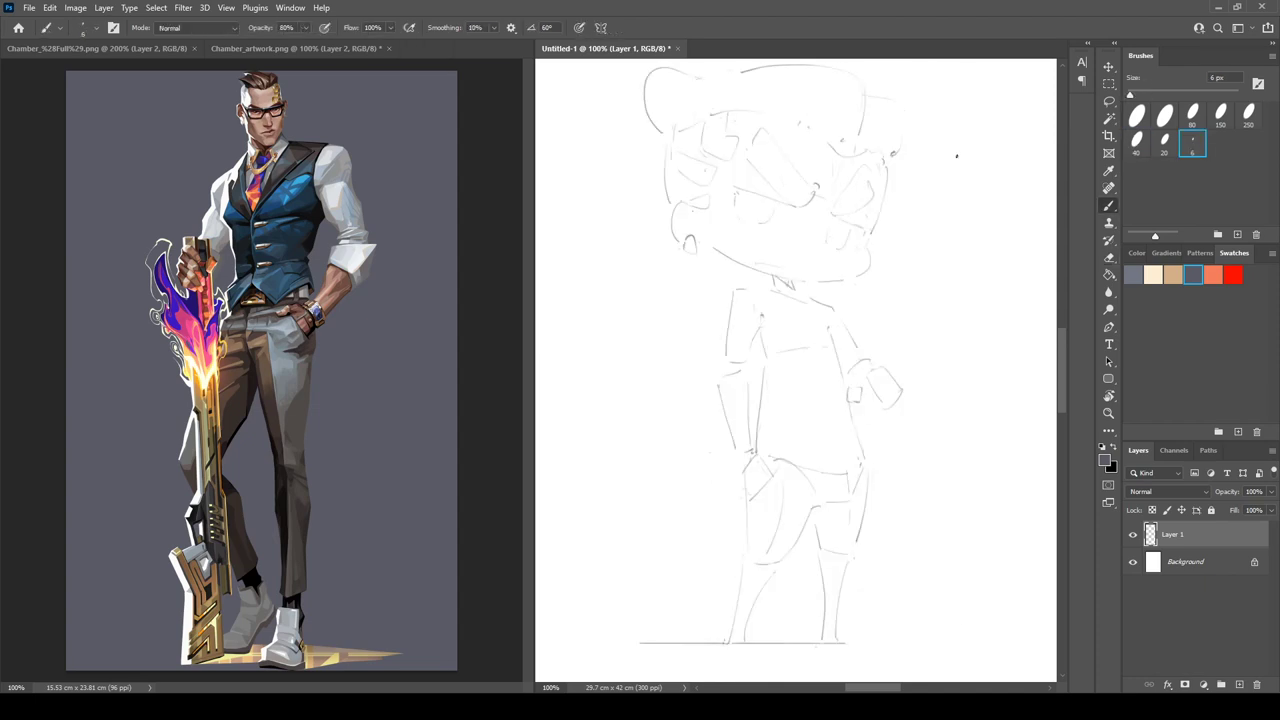
{"action": "key", "text": "h"}
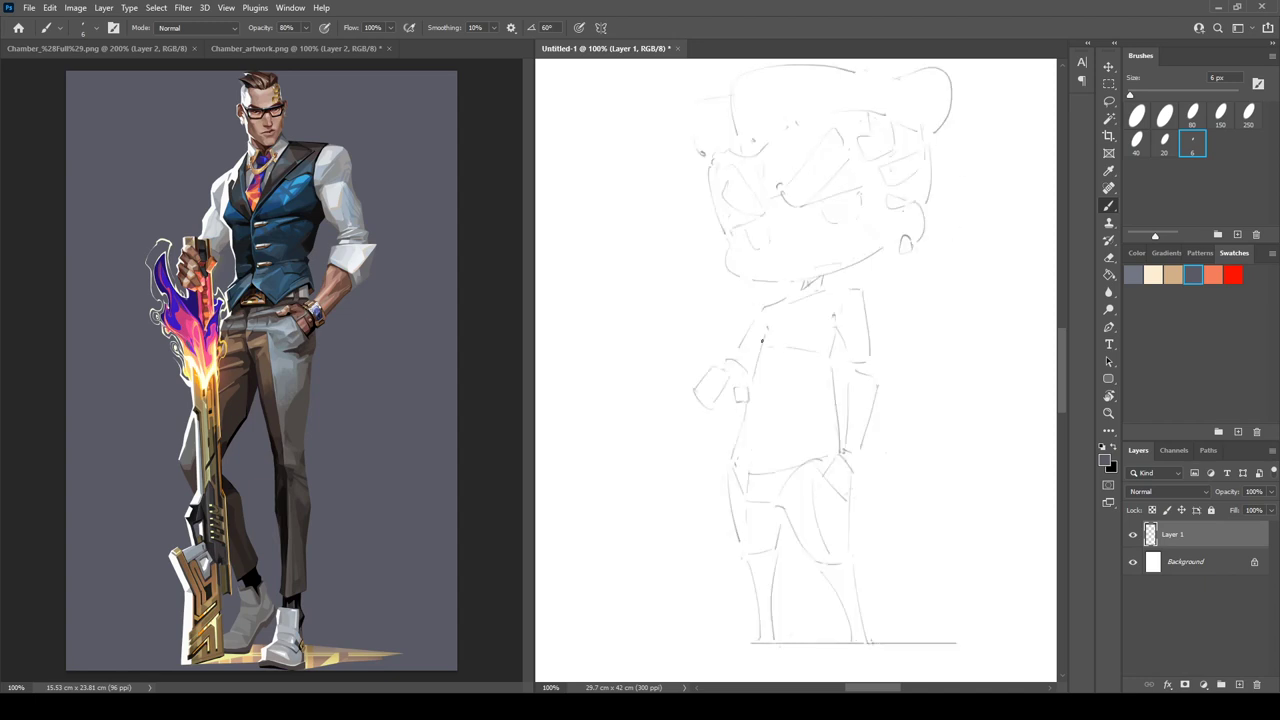
- Lower the sketch layer's opacity to 46% and shift the whole sketch slightly down and to the left
{"action": "left_click", "coordinate": [1270, 492]}
{"action": "left_click_drag", "start_coordinate": [1269, 508], "coordinate": [1240, 511]}
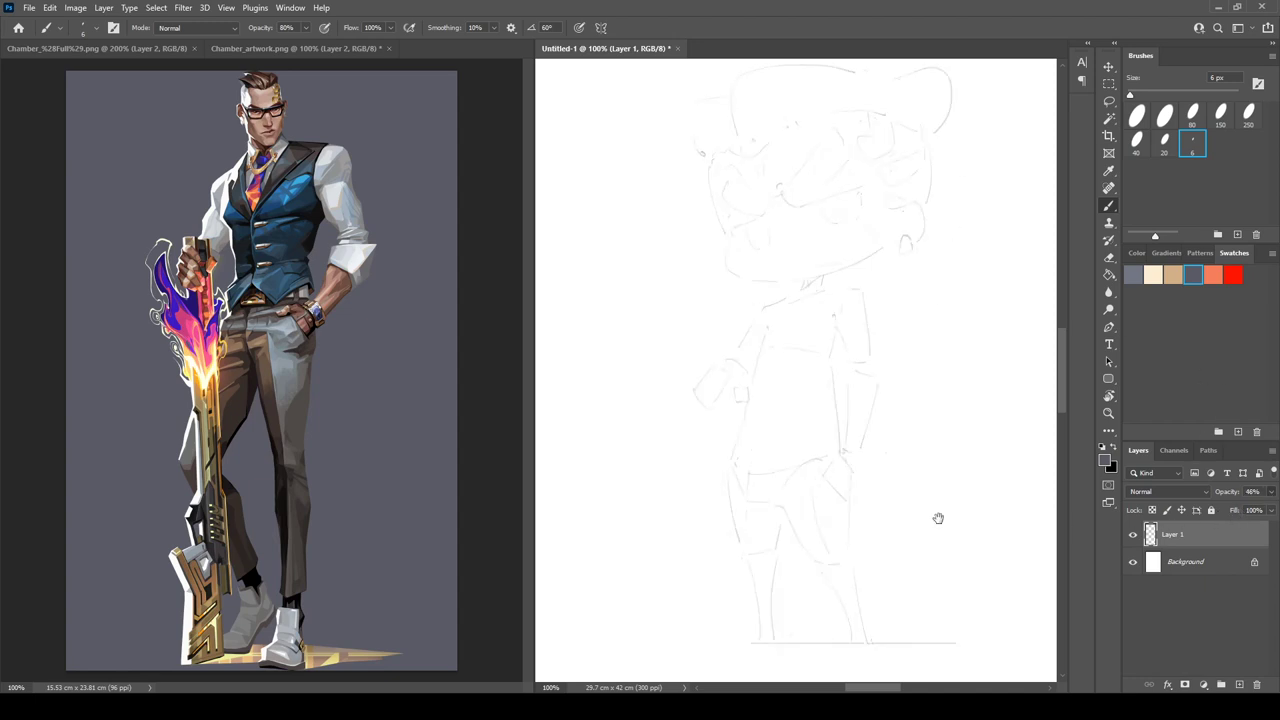
{"action": "key", "text": "ctrl+t"}
{"action": "left_click_drag", "start_coordinate": [852, 485], "coordinate": [828, 504]}
{"action": "key", "text": "Return"}
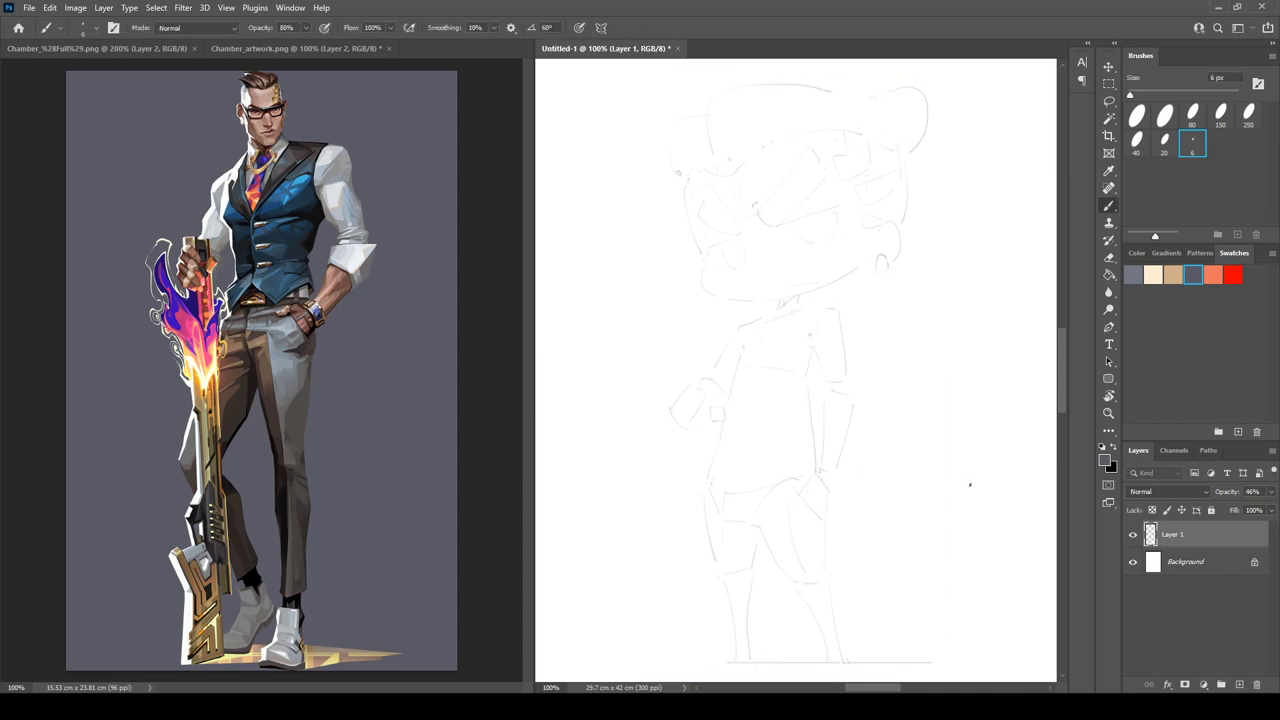
- Add a new layer above the faded sketch and draw the shirt collar around the neck
{"action": "left_click", "coordinate": [1239, 684]}
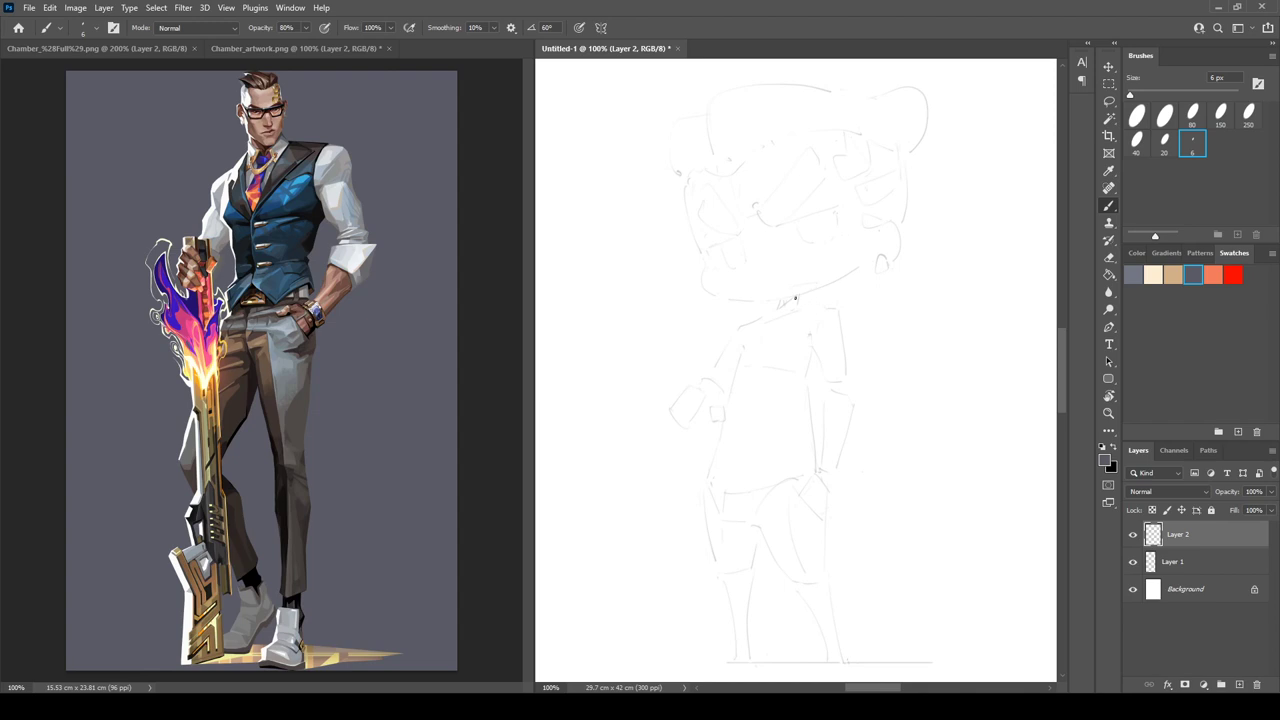
{"action": "key", "text": "e"}
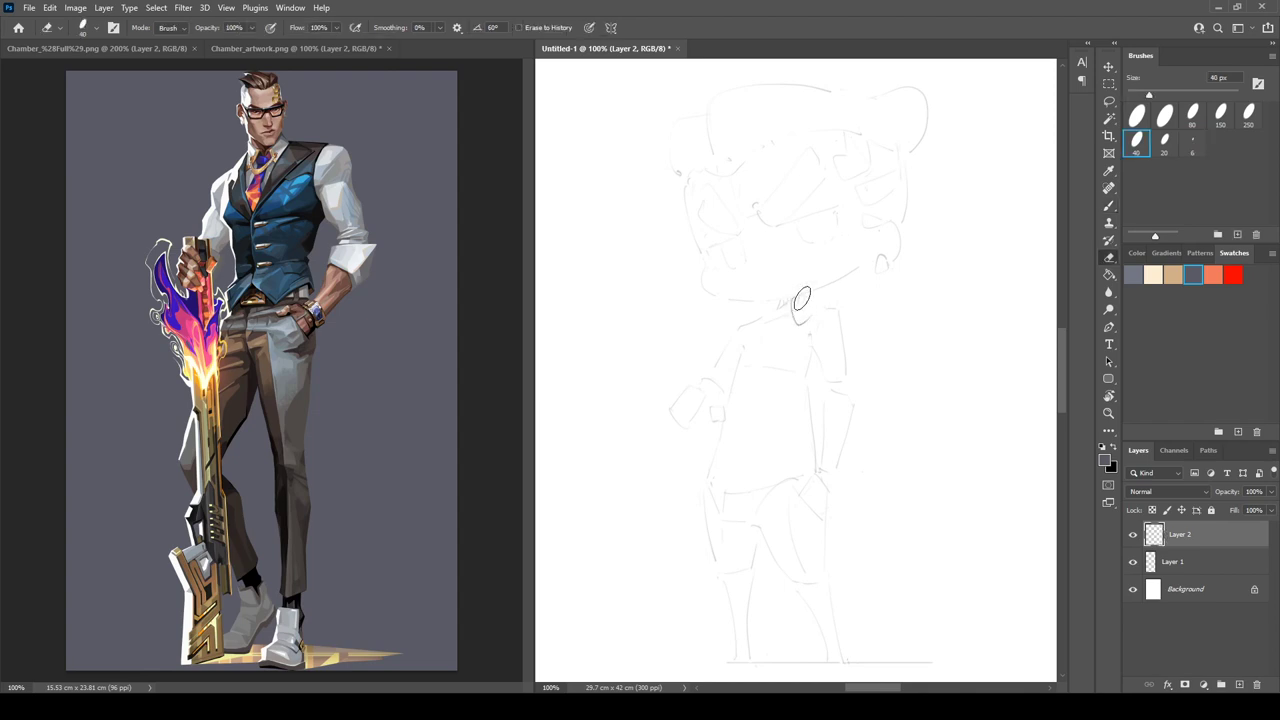
{"action": "key", "text": "b"}
{"action": "mouse_move", "coordinate": [795, 298]}
{"action": "left_mouse_down"}
{"action": "mouse_move", "coordinate": [823, 295]}
{"action": "mouse_move", "coordinate": [823, 308]}
{"action": "left_mouse_up"}
{"action": "key", "text": "e"}
{"action": "key", "text": "b"}
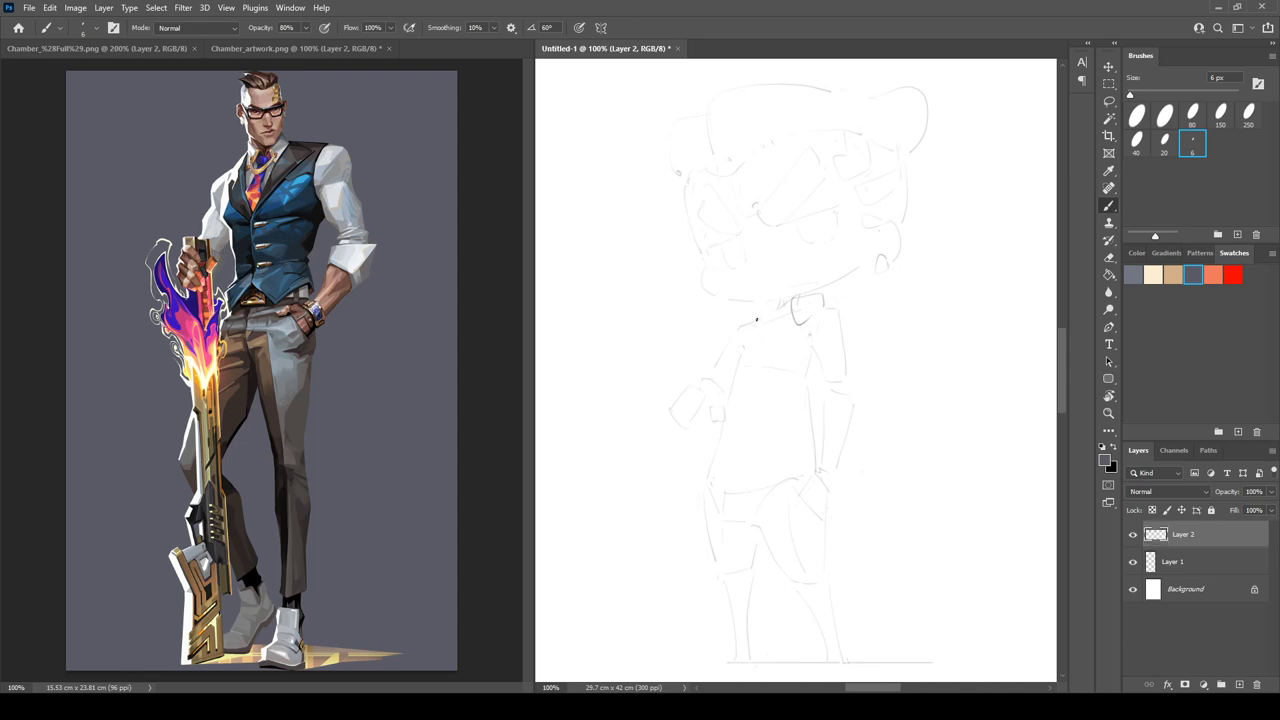
{"action": "left_click_drag", "start_coordinate": [771, 301], "coordinate": [766, 318]}
{"action": "mouse_move", "coordinate": [783, 337]}
{"action": "left_mouse_down"}
{"action": "mouse_move", "coordinate": [740, 383]}
{"action": "mouse_move", "coordinate": [784, 336]}
{"action": "mouse_move", "coordinate": [763, 374]}
{"action": "mouse_move", "coordinate": [786, 334]}
{"action": "left_mouse_up"}
- Refine the collar flaps and sketch the V-shaped vest neckline below them, erasing stray lines
{"action": "key", "text": "e"}
{"action": "key", "text": "b"}
{"action": "key", "text": "e"}
{"action": "key", "text": "b"}
{"action": "key", "text": "e"}
{"action": "mouse_move", "coordinate": [826, 318]}
{"action": "left_mouse_down"}
{"action": "mouse_move", "coordinate": [815, 348]}
{"action": "mouse_move", "coordinate": [820, 330]}
{"action": "mouse_move", "coordinate": [778, 350]}
{"action": "mouse_move", "coordinate": [831, 311]}
{"action": "mouse_move", "coordinate": [778, 355]}
{"action": "left_mouse_up"}
{"action": "key", "text": "b"}
{"action": "key", "text": "e"}
{"action": "key", "text": "b"}
{"action": "left_click_drag", "start_coordinate": [745, 323], "coordinate": [756, 367]}
{"action": "key", "text": "e"}
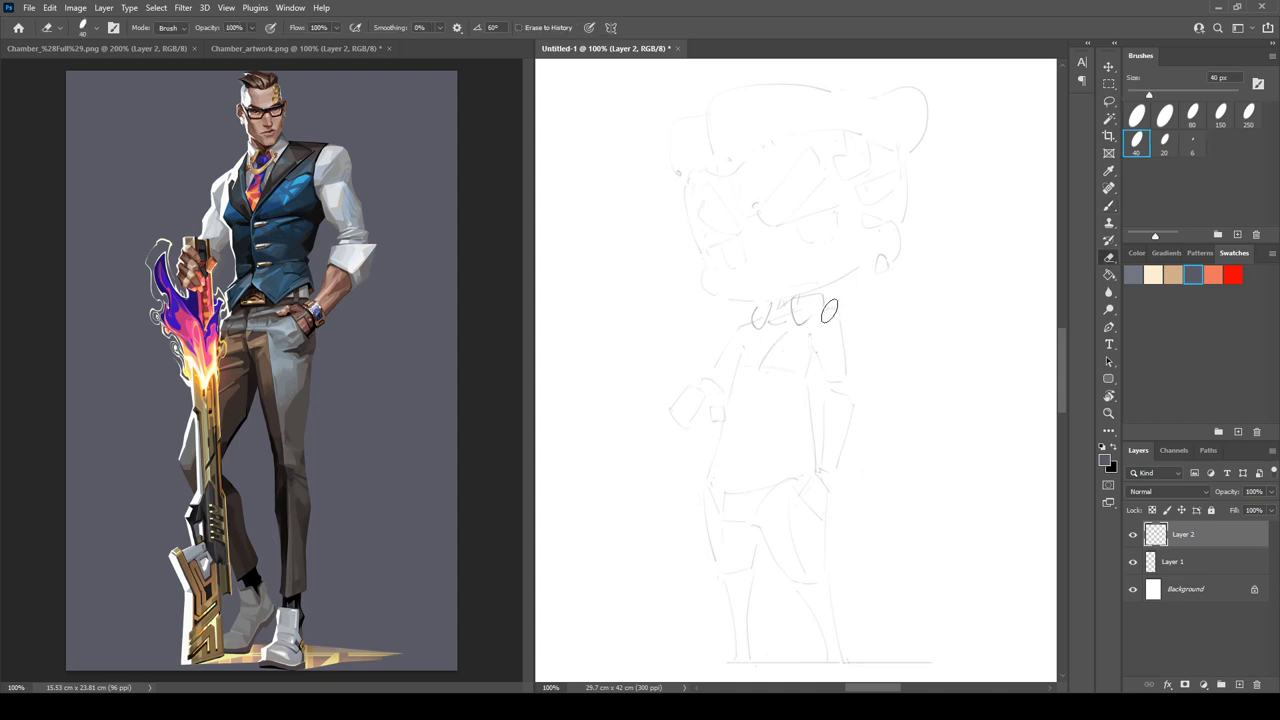
- Draw the vest's armhole edges at both shoulders and begin its side edge toward the waist
{"action": "key", "text": "b"}
{"action": "left_click_drag", "start_coordinate": [742, 341], "coordinate": [742, 349]}
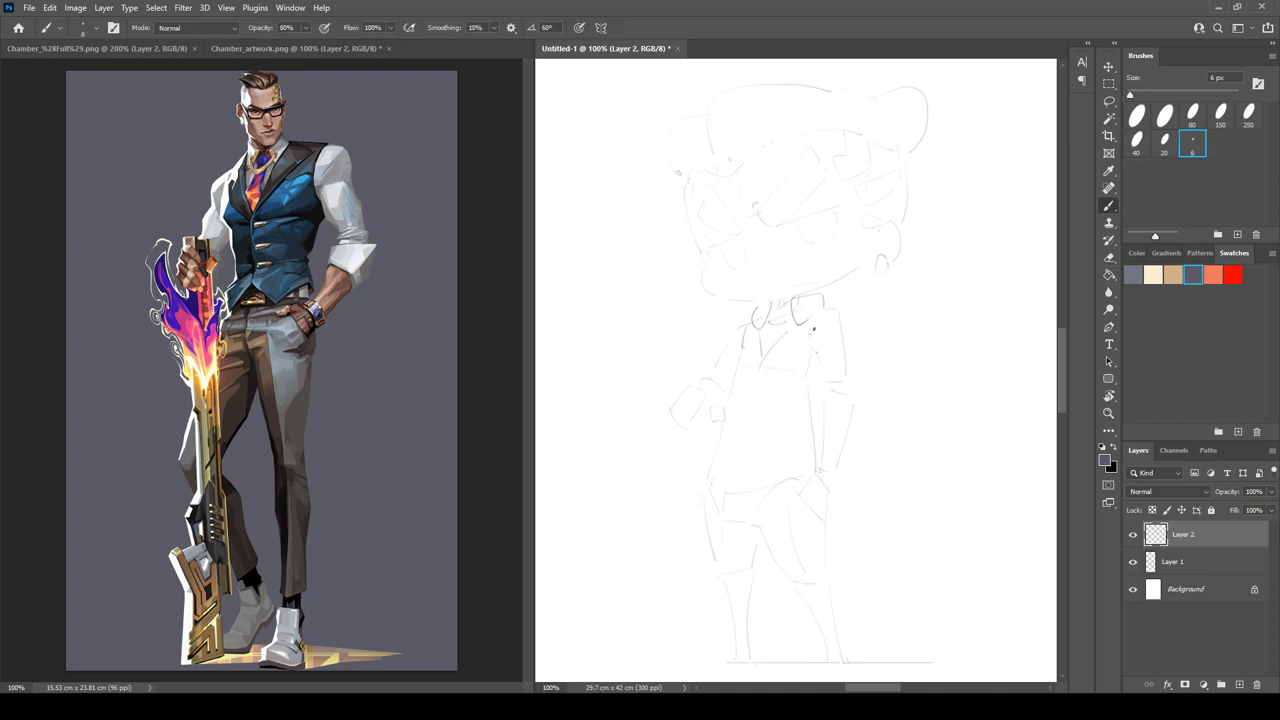
{"action": "left_click_drag", "start_coordinate": [821, 318], "coordinate": [814, 339]}
{"action": "left_click_drag", "start_coordinate": [813, 406], "coordinate": [816, 433]}
- Draw one half of the vest's pointed hem at the hip, refining it with the eraser
{"action": "key", "text": "e"}
{"action": "mouse_move", "coordinate": [756, 462]}
{"action": "left_mouse_down"}
{"action": "mouse_move", "coordinate": [790, 488]}
{"action": "mouse_move", "coordinate": [821, 456]}
{"action": "mouse_move", "coordinate": [791, 489]}
{"action": "mouse_move", "coordinate": [769, 474]}
{"action": "mouse_move", "coordinate": [792, 491]}
{"action": "mouse_move", "coordinate": [825, 455]}
{"action": "left_mouse_up"}
{"action": "key", "text": "b"}
{"action": "key", "text": "e"}
{"action": "key", "text": "b"}
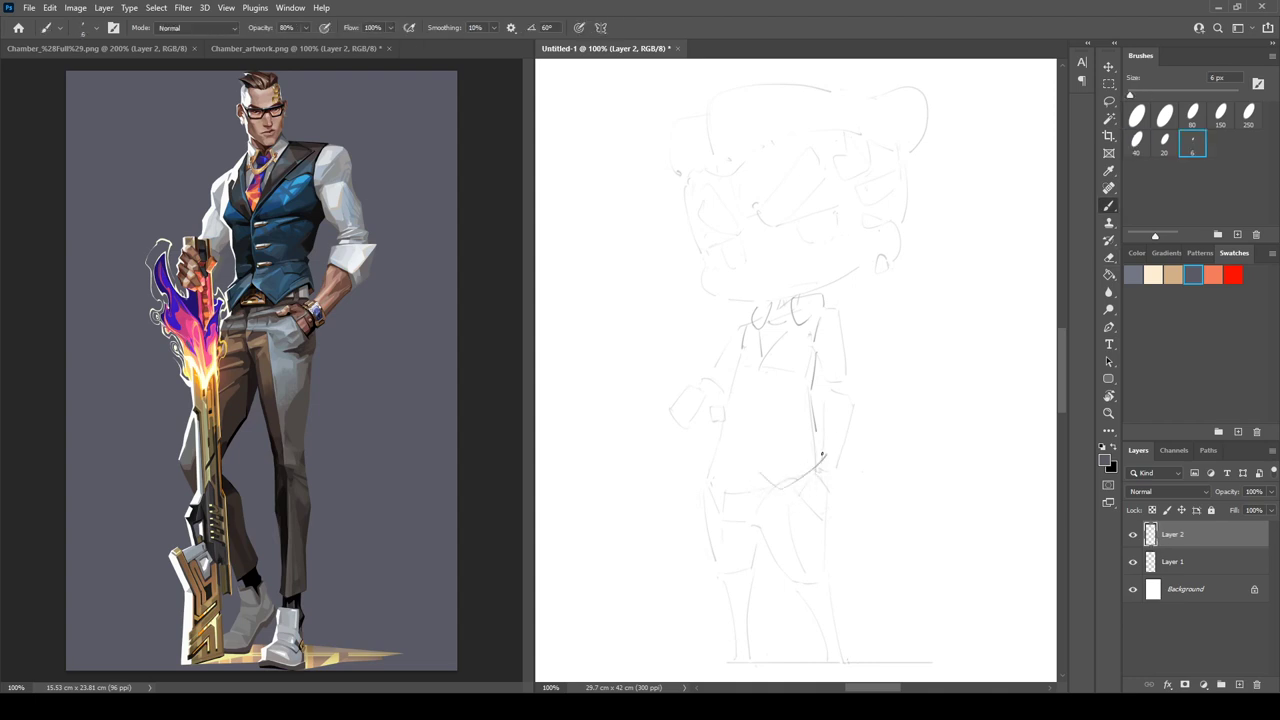
{"action": "key", "text": "e"}
{"action": "key", "text": "b"}
- Complete the vest with its side edges, center front line and the opposite pointed hem
{"action": "left_click_drag", "start_coordinate": [809, 389], "coordinate": [823, 450]}
{"action": "key", "text": "e"}
{"action": "key", "text": "b"}
{"action": "key", "text": "e"}
{"action": "key", "text": "b"}
{"action": "key", "text": "e"}
{"action": "key", "text": "b"}
{"action": "mouse_move", "coordinate": [749, 383]}
{"action": "left_mouse_down"}
{"action": "mouse_move", "coordinate": [740, 492]}
{"action": "mouse_move", "coordinate": [736, 480]}
{"action": "mouse_move", "coordinate": [705, 484]}
{"action": "mouse_move", "coordinate": [717, 438]}
{"action": "left_mouse_up"}
{"action": "left_click_drag", "start_coordinate": [737, 359], "coordinate": [725, 411]}
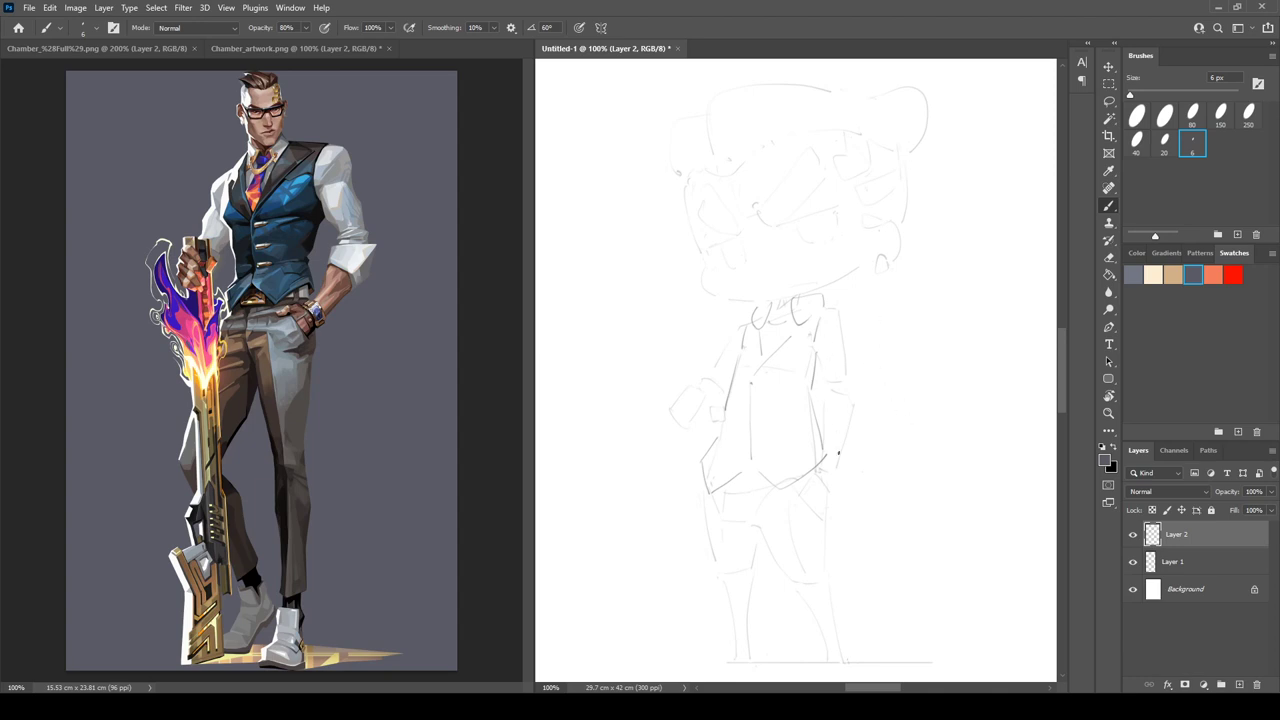
- Trim the vest's side edge at the waist and draw the first slanted edge of the rolled sleeve cuff
{"action": "key", "text": "e"}
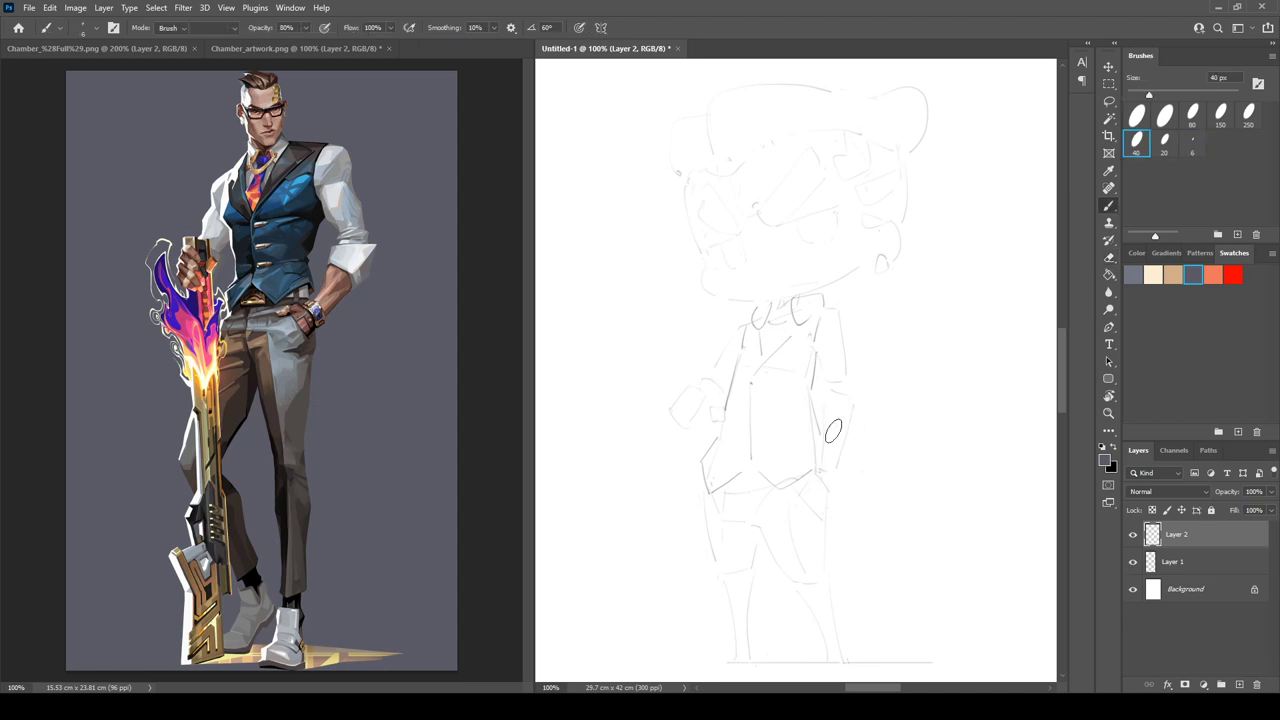
{"action": "key", "text": "b"}
{"action": "key", "text": "e"}
{"action": "mouse_move", "coordinate": [816, 415]}
{"action": "left_mouse_down"}
{"action": "mouse_move", "coordinate": [822, 436]}
{"action": "mouse_move", "coordinate": [858, 433]}
{"action": "mouse_move", "coordinate": [811, 431]}
{"action": "mouse_move", "coordinate": [834, 420]}
{"action": "mouse_move", "coordinate": [859, 458]}
{"action": "mouse_move", "coordinate": [810, 422]}
{"action": "mouse_move", "coordinate": [886, 389]}
{"action": "mouse_move", "coordinate": [872, 393]}
{"action": "left_mouse_up"}
{"action": "key", "text": "b"}
{"action": "key", "text": "e"}
{"action": "key", "text": "b"}
{"action": "key", "text": "e"}
{"action": "key", "text": "b"}
{"action": "key", "text": "e"}
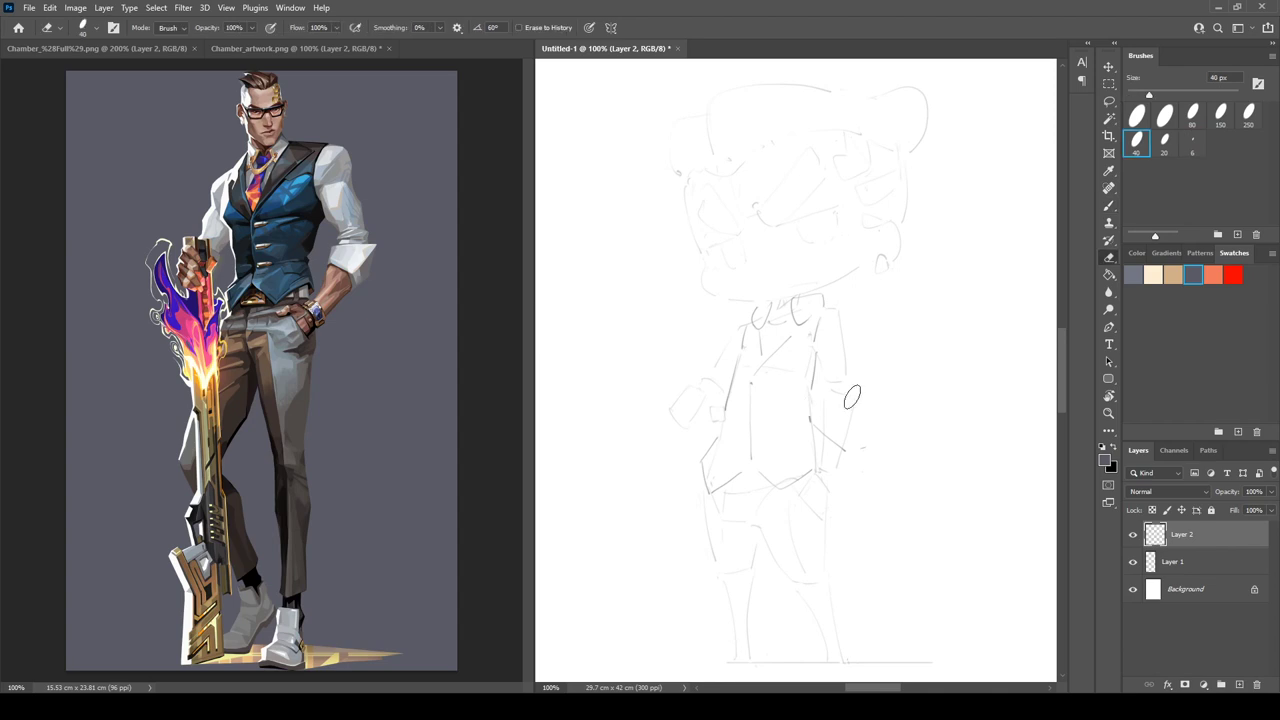
- Close the rolled cuff beside the waist with long edges meeting at an outward point
{"action": "key", "text": "b"}
{"action": "left_click_drag", "start_coordinate": [813, 423], "coordinate": [888, 398]}
{"action": "mouse_move", "coordinate": [848, 447]}
{"action": "left_mouse_down"}
{"action": "mouse_move", "coordinate": [886, 416]}
{"action": "mouse_move", "coordinate": [881, 403]}
{"action": "mouse_move", "coordinate": [906, 402]}
{"action": "mouse_move", "coordinate": [826, 414]}
{"action": "mouse_move", "coordinate": [887, 414]}
{"action": "left_mouse_up"}
- Sketch the opposite arm's rolled cuff above its hand, erasing and redrawing it to refine the shape
{"action": "key", "text": "e"}
{"action": "key", "text": "b"}
{"action": "key", "text": "e"}
{"action": "key", "text": "b"}
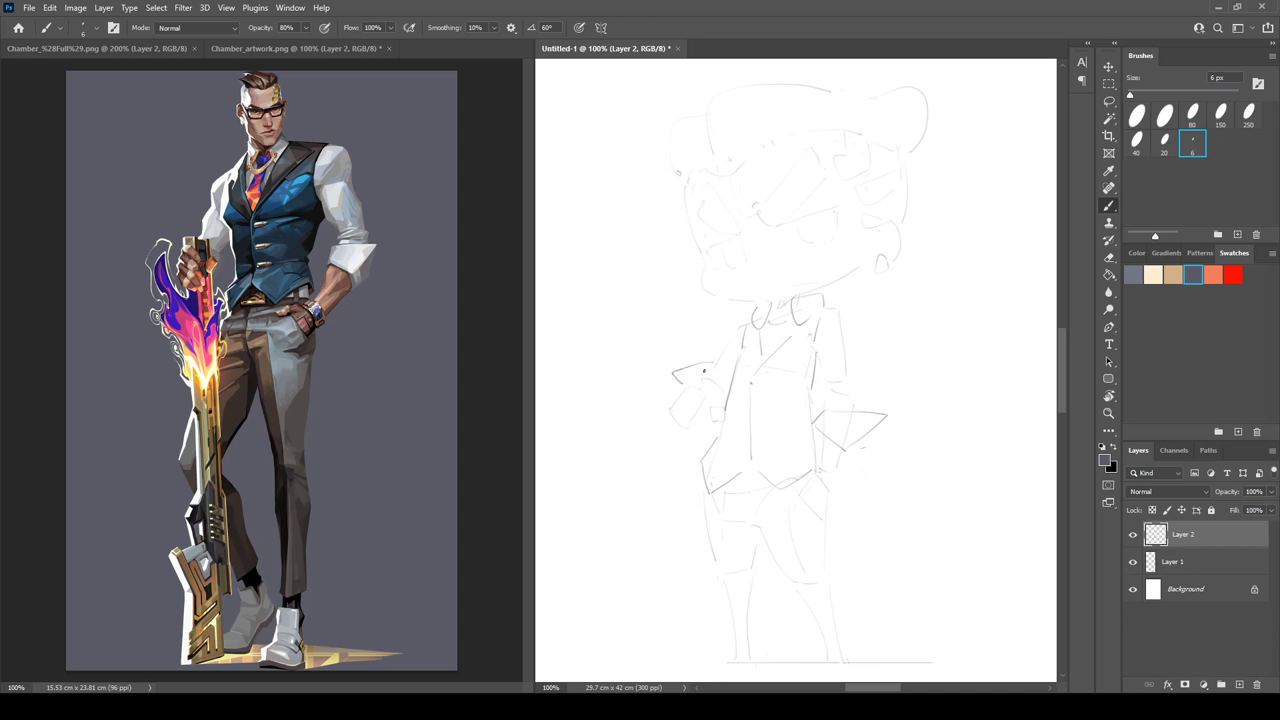
{"action": "key", "text": "e"}
{"action": "key", "text": "b"}
{"action": "mouse_move", "coordinate": [684, 363]}
{"action": "left_mouse_down"}
{"action": "mouse_move", "coordinate": [685, 385]}
{"action": "mouse_move", "coordinate": [730, 366]}
{"action": "left_mouse_up"}
- Draw both shirt sleeves from the shoulders to the cuffs, adding angular folds at the elbows
{"action": "mouse_move", "coordinate": [833, 312]}
{"action": "left_mouse_down"}
{"action": "mouse_move", "coordinate": [817, 341]}
{"action": "mouse_move", "coordinate": [847, 322]}
{"action": "mouse_move", "coordinate": [829, 309]}
{"action": "mouse_move", "coordinate": [848, 323]}
{"action": "mouse_move", "coordinate": [849, 369]}
{"action": "mouse_move", "coordinate": [826, 391]}
{"action": "mouse_move", "coordinate": [863, 379]}
{"action": "mouse_move", "coordinate": [856, 409]}
{"action": "mouse_move", "coordinate": [813, 413]}
{"action": "left_mouse_up"}
{"action": "key", "text": "e"}
{"action": "key", "text": "b"}
{"action": "key", "text": "e"}
{"action": "key", "text": "b"}
{"action": "key", "text": "e"}
{"action": "key", "text": "b"}
{"action": "mouse_move", "coordinate": [707, 362]}
{"action": "left_mouse_down"}
{"action": "mouse_move", "coordinate": [731, 329]}
{"action": "mouse_move", "coordinate": [746, 348]}
{"action": "mouse_move", "coordinate": [731, 328]}
{"action": "left_mouse_up"}
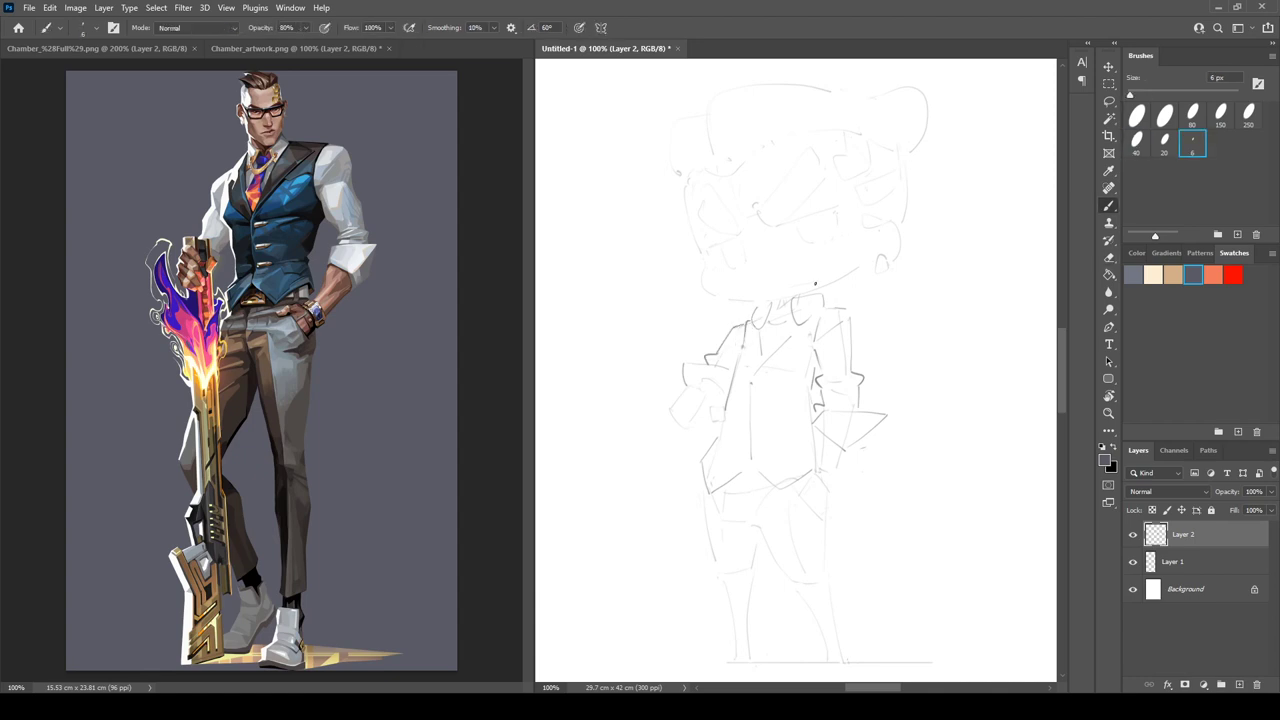
- Sketch the lowered hand and wrist below the large pointed cuff with short angular strokes
{"action": "key", "text": "h"}
{"action": "key", "text": "ctrl+shift+h"}
{"action": "key", "text": "e"}
{"action": "key", "text": "b"}
{"action": "mouse_move", "coordinate": [824, 517]}
{"action": "left_mouse_down"}
{"action": "mouse_move", "coordinate": [829, 490]}
{"action": "mouse_move", "coordinate": [840, 499]}
{"action": "left_mouse_up"}
{"action": "key", "text": "ctrl+z"}
{"action": "left_click_drag", "start_coordinate": [816, 475], "coordinate": [841, 507]}
{"action": "mouse_move", "coordinate": [826, 462]}
{"action": "left_mouse_down"}
{"action": "mouse_move", "coordinate": [848, 472]}
{"action": "mouse_move", "coordinate": [849, 501]}
{"action": "left_mouse_up"}
{"action": "key", "text": "e"}
{"action": "key", "text": "b"}
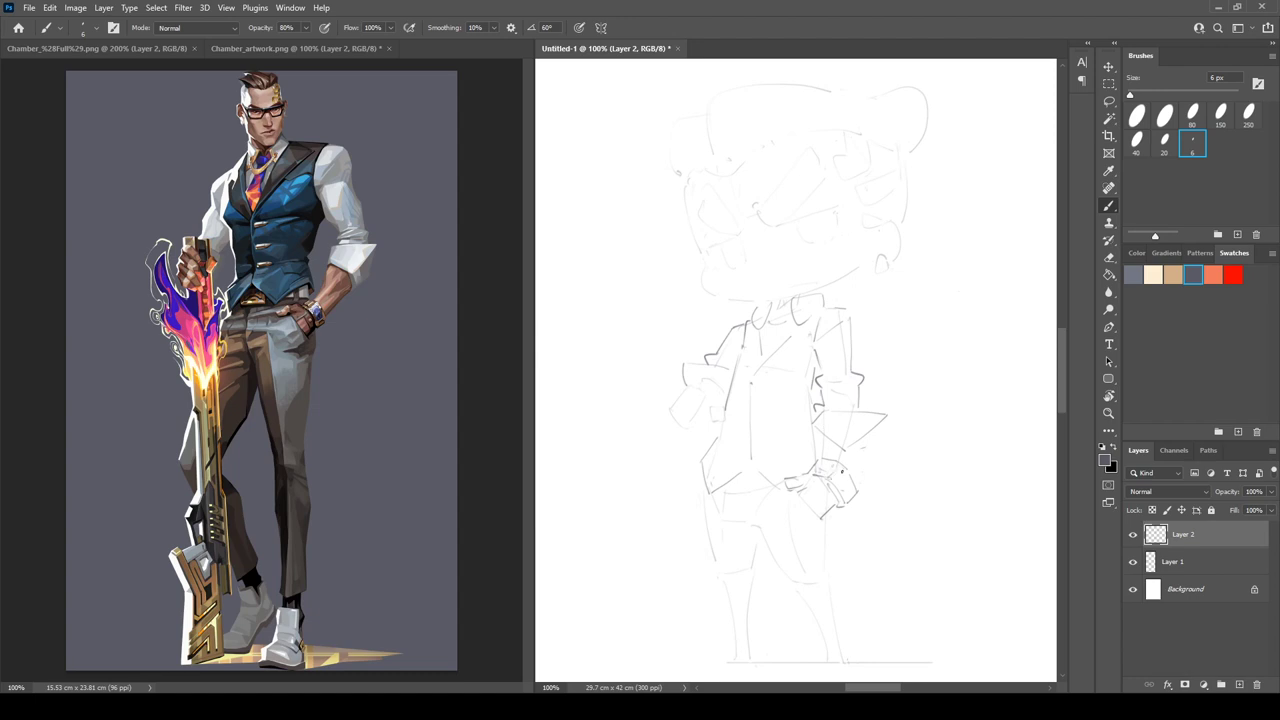
- Refine the lowered hand's knuckles and add the forearm edge between the cuff and the wrist
{"action": "mouse_move", "coordinate": [836, 482]}
{"action": "left_mouse_down"}
{"action": "mouse_move", "coordinate": [846, 470]}
{"action": "mouse_move", "coordinate": [844, 511]}
{"action": "left_mouse_up"}
{"action": "left_click_drag", "start_coordinate": [821, 438], "coordinate": [819, 459]}
{"action": "key", "text": "e"}
{"action": "mouse_move", "coordinate": [819, 488]}
{"action": "left_mouse_down"}
{"action": "mouse_move", "coordinate": [836, 514]}
{"action": "mouse_move", "coordinate": [808, 502]}
{"action": "mouse_move", "coordinate": [818, 495]}
{"action": "left_mouse_up"}
{"action": "key", "text": "b"}
{"action": "key", "text": "e"}
{"action": "key", "text": "b"}
{"action": "key", "text": "e"}
{"action": "key", "text": "b"}
- Redraw the vest's front opening as a slightly curved line and clean up its pointed hem
{"action": "left_click_drag", "start_coordinate": [753, 390], "coordinate": [746, 457]}
{"action": "key", "text": "e"}
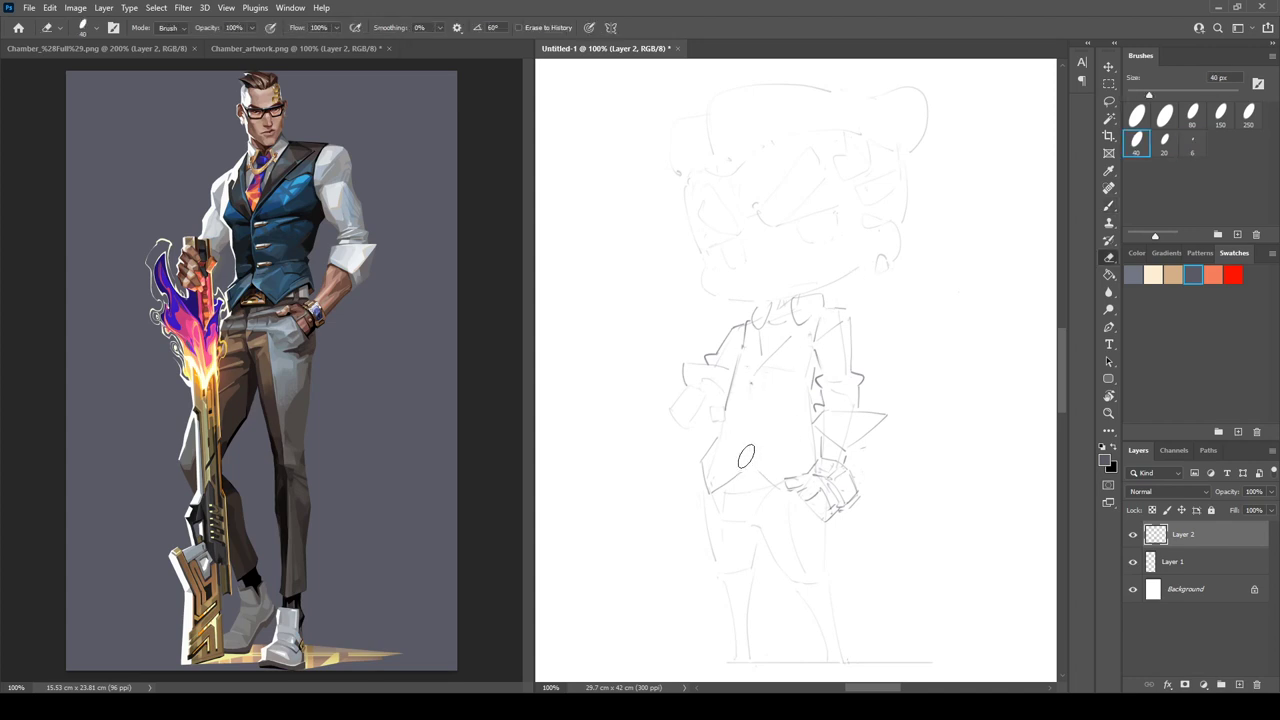
{"action": "key", "text": "b"}
{"action": "mouse_move", "coordinate": [746, 404]}
{"action": "left_mouse_down"}
{"action": "mouse_move", "coordinate": [743, 459]}
{"action": "mouse_move", "coordinate": [770, 485]}
{"action": "mouse_move", "coordinate": [789, 477]}
{"action": "left_mouse_up"}
{"action": "key", "text": "e"}
{"action": "key", "text": "b"}
{"action": "key", "text": "e"}
{"action": "key", "text": "b"}
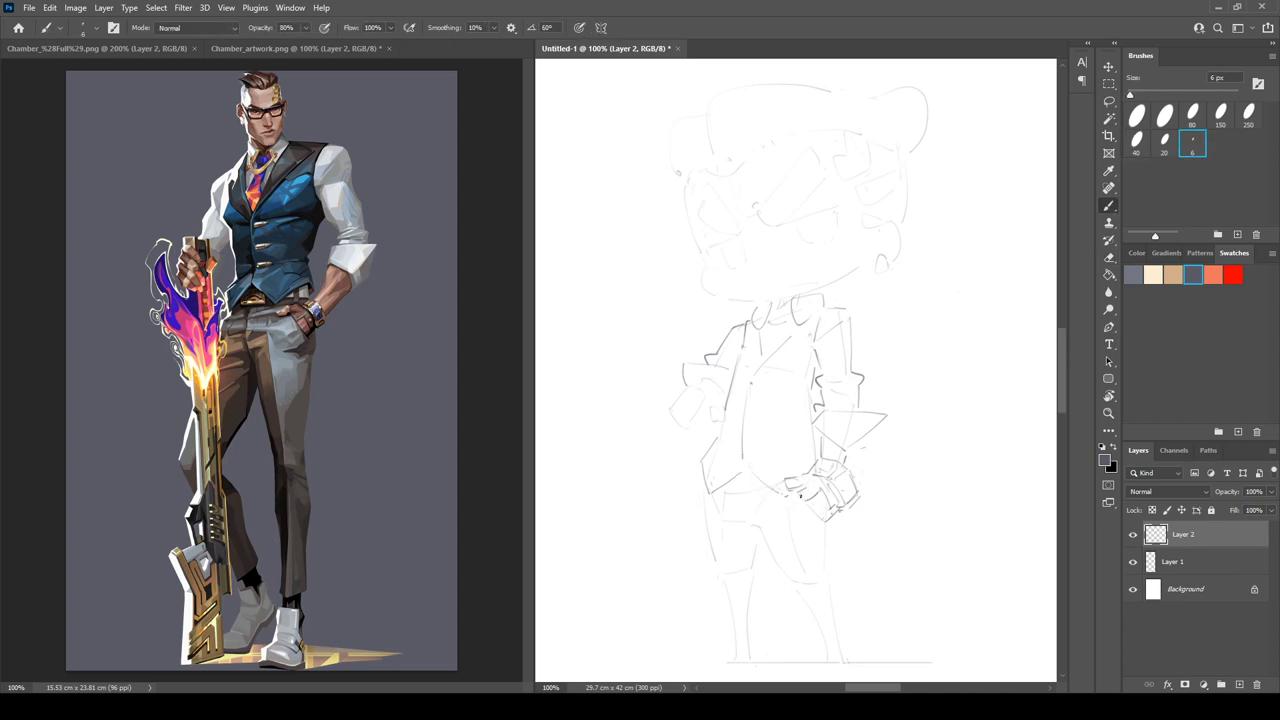
- Strengthen the lowered hand's bottom edge and sketch the belt under the vest's hem, erasing and redrawing its short lines
{"action": "left_click_drag", "start_coordinate": [800, 495], "coordinate": [828, 522]}
{"action": "key", "text": "e"}
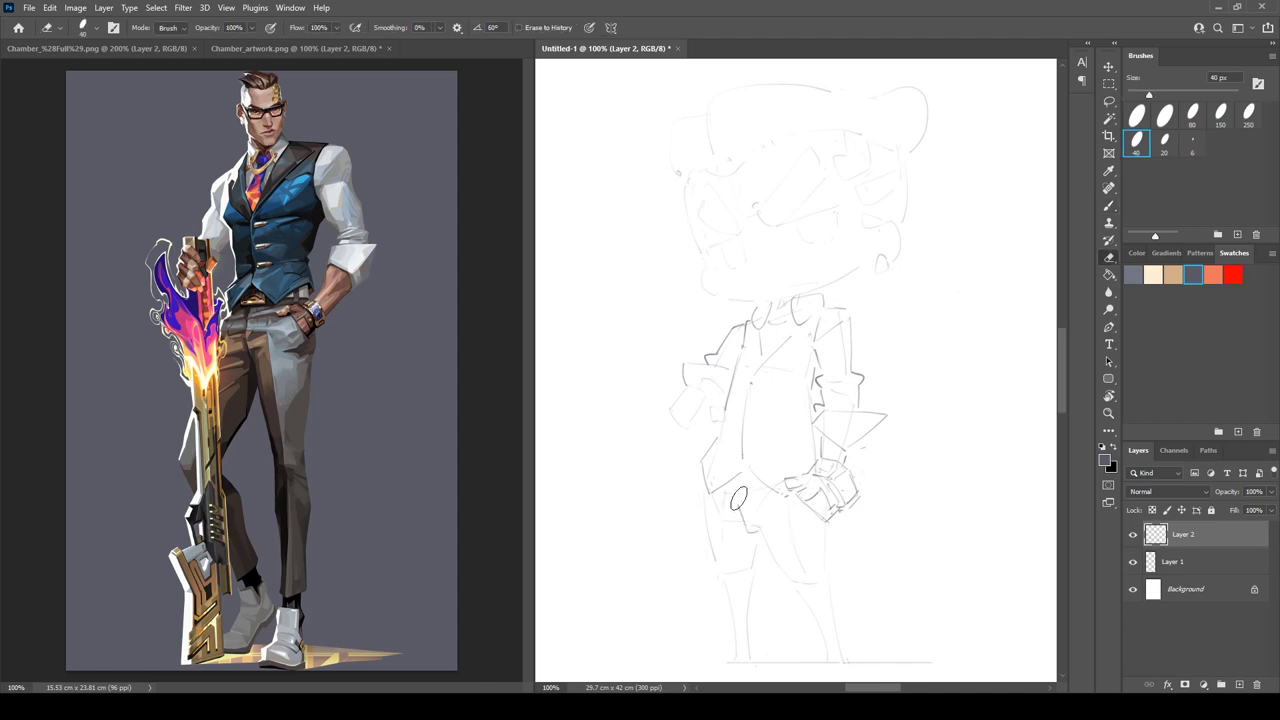
{"action": "key", "text": "b"}
{"action": "left_click_drag", "start_coordinate": [738, 499], "coordinate": [760, 495]}
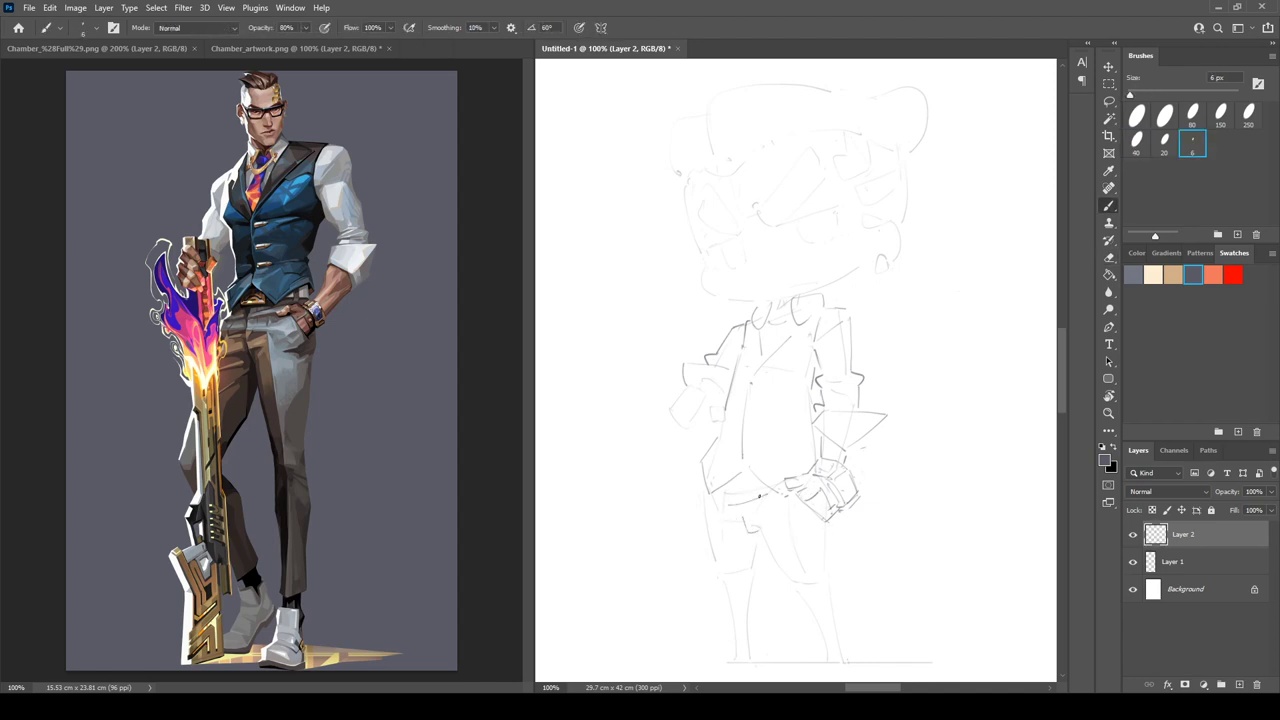
{"action": "key", "text": "e"}
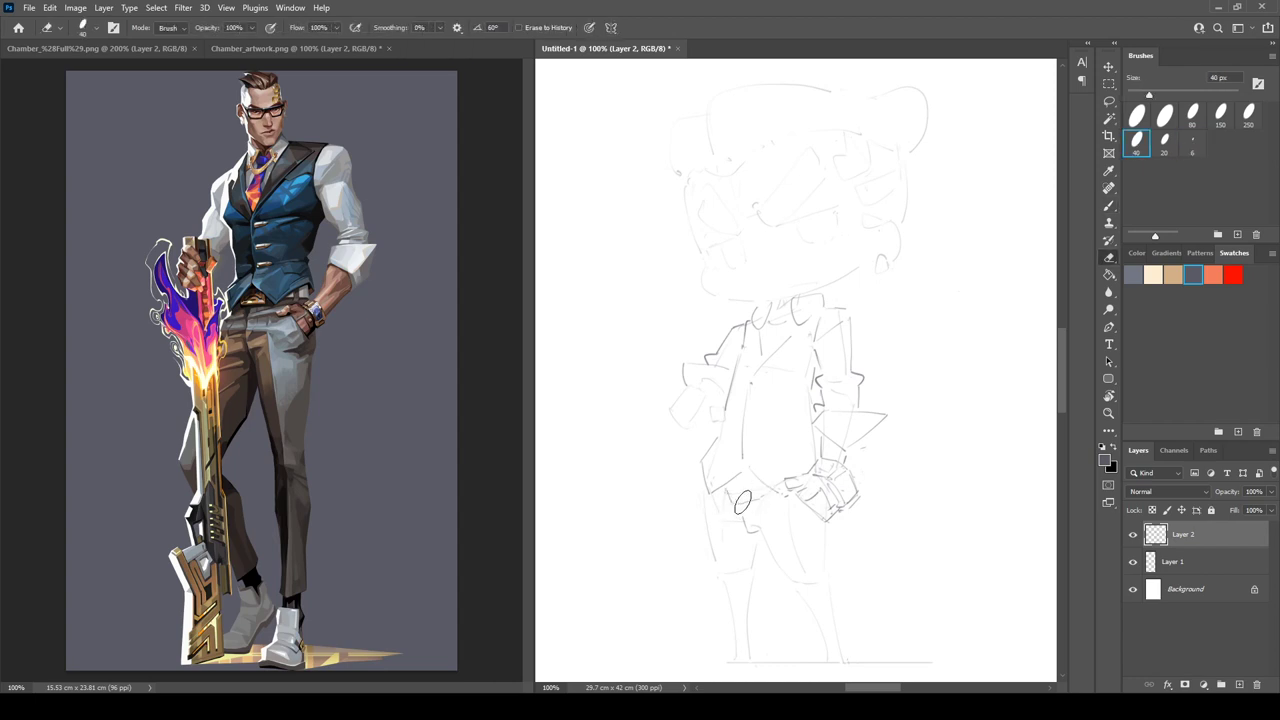
{"action": "key", "text": "b"}
{"action": "left_click_drag", "start_coordinate": [741, 502], "coordinate": [762, 494]}
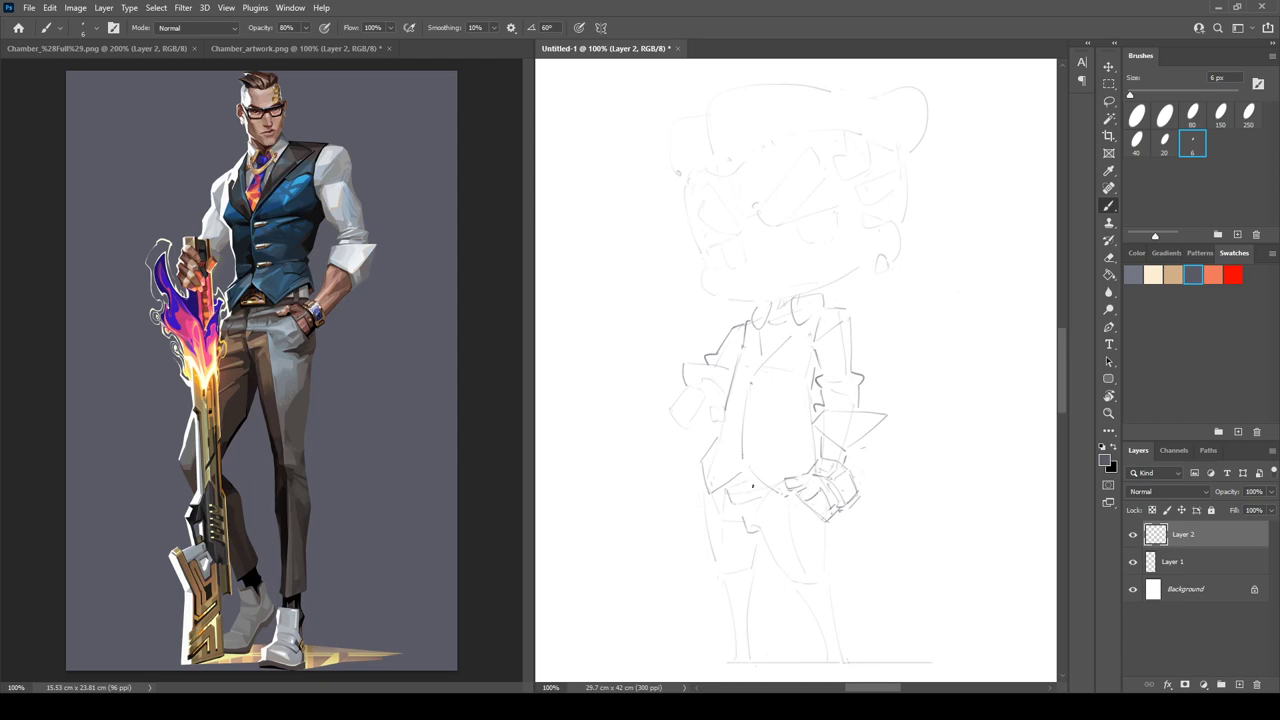
{"action": "key", "text": "e"}
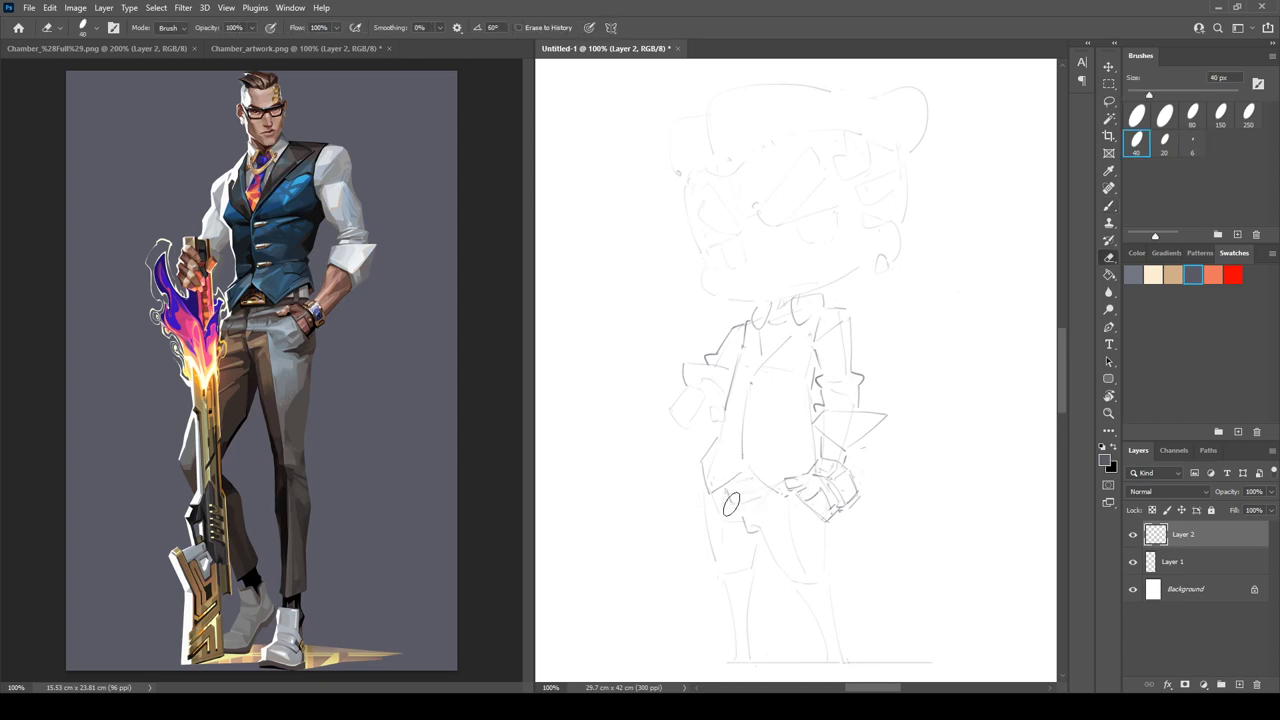
{"action": "key", "text": "b"}
{"action": "left_click_drag", "start_coordinate": [732, 504], "coordinate": [756, 498]}
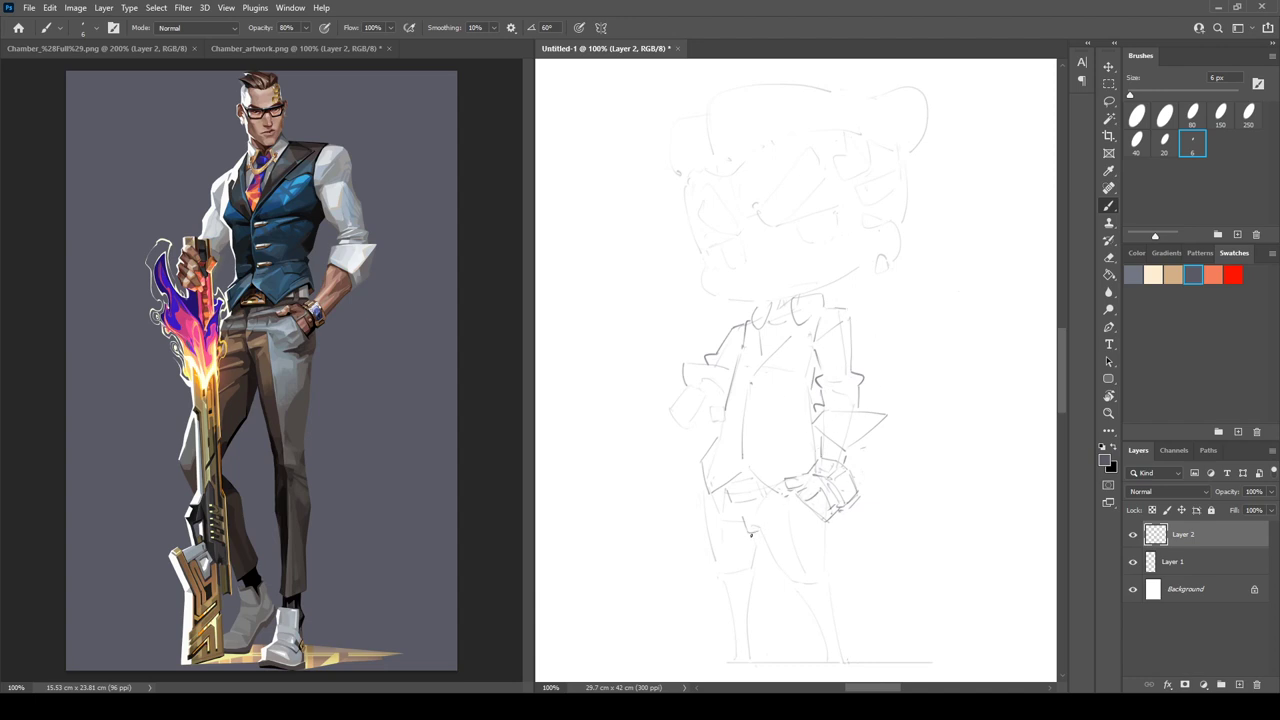
- Clean up the crotch fold and draw the trouser leg under the lowered hand down to the knee
{"action": "key", "text": "e"}
{"action": "left_click_drag", "start_coordinate": [748, 525], "coordinate": [759, 529]}
{"action": "key", "text": "b"}
{"action": "key", "text": "e"}
{"action": "key", "text": "b"}
{"action": "left_click_drag", "start_coordinate": [786, 582], "coordinate": [798, 587]}
{"action": "left_click_drag", "start_coordinate": [822, 540], "coordinate": [830, 593]}
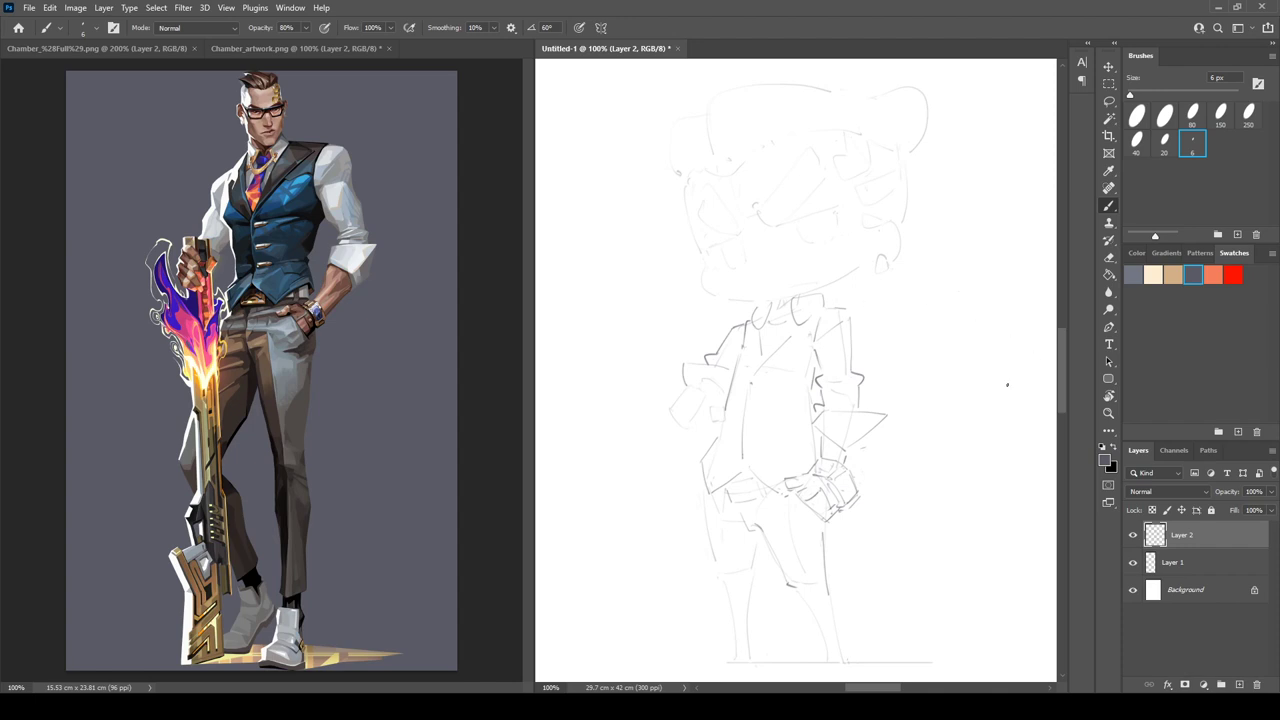
{"action": "key", "text": "e"}
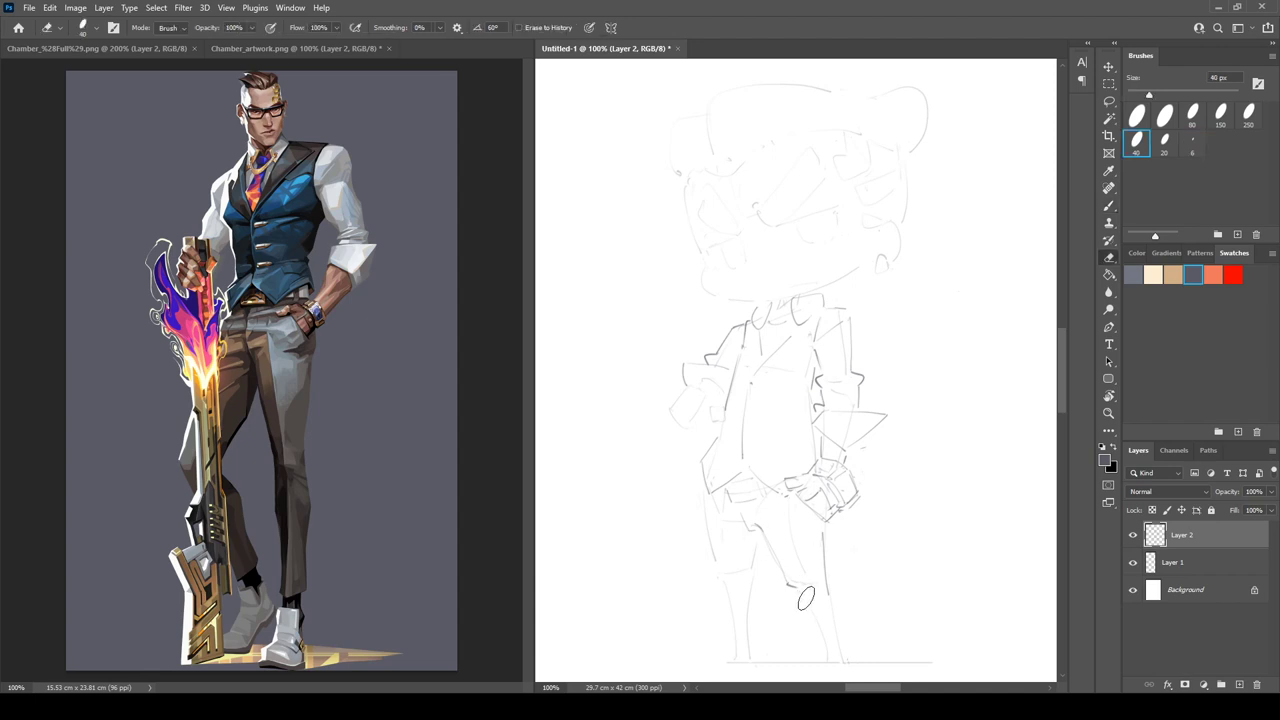
{"action": "key", "text": "b"}
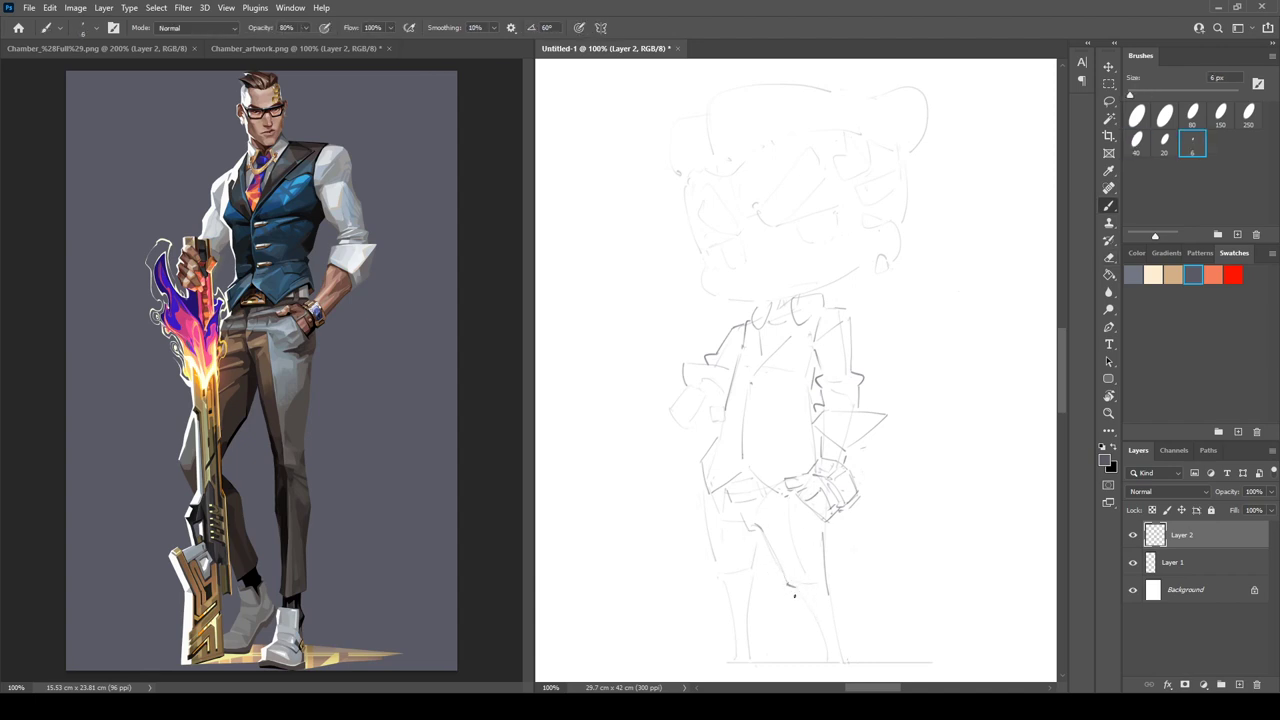
- Draw both edges of that leg from the knee to the ankle, erasing and redrawing the outer edge
{"action": "mouse_move", "coordinate": [790, 586]}
{"action": "left_mouse_down"}
{"action": "mouse_move", "coordinate": [812, 640]}
{"action": "mouse_move", "coordinate": [840, 636]}
{"action": "left_mouse_up"}
{"action": "key", "text": "e"}
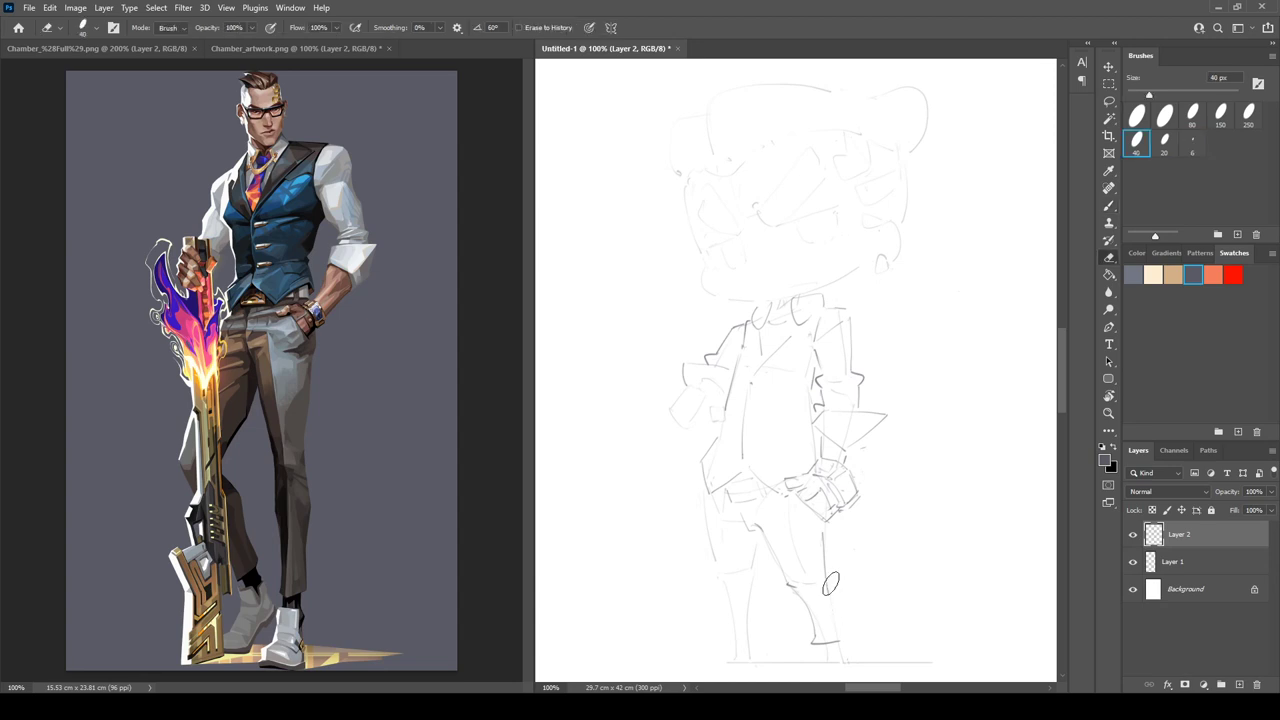
{"action": "mouse_move", "coordinate": [831, 583]}
{"action": "left_mouse_down"}
{"action": "mouse_move", "coordinate": [823, 566]}
{"action": "mouse_move", "coordinate": [827, 582]}
{"action": "left_mouse_up"}
{"action": "key", "text": "b"}
{"action": "mouse_move", "coordinate": [823, 532]}
{"action": "left_mouse_down"}
{"action": "mouse_move", "coordinate": [839, 634]}
{"action": "mouse_move", "coordinate": [790, 597]}
{"action": "mouse_move", "coordinate": [823, 638]}
{"action": "mouse_move", "coordinate": [806, 585]}
{"action": "mouse_move", "coordinate": [826, 627]}
{"action": "mouse_move", "coordinate": [805, 643]}
{"action": "mouse_move", "coordinate": [850, 635]}
{"action": "left_mouse_up"}
{"action": "key", "text": "e"}
{"action": "key", "text": "b"}
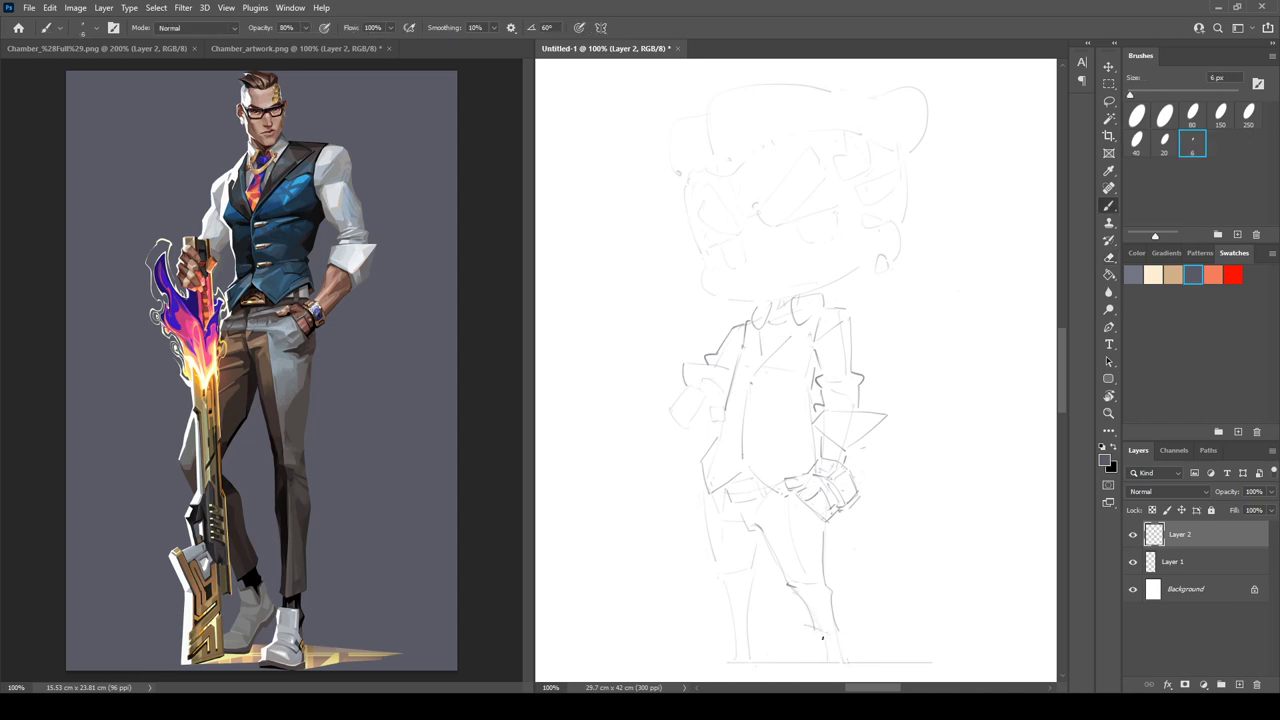
- Sketch the shoe under that leg with an angular ankle opening, heel and toe on the ground line
{"action": "key", "text": "e"}
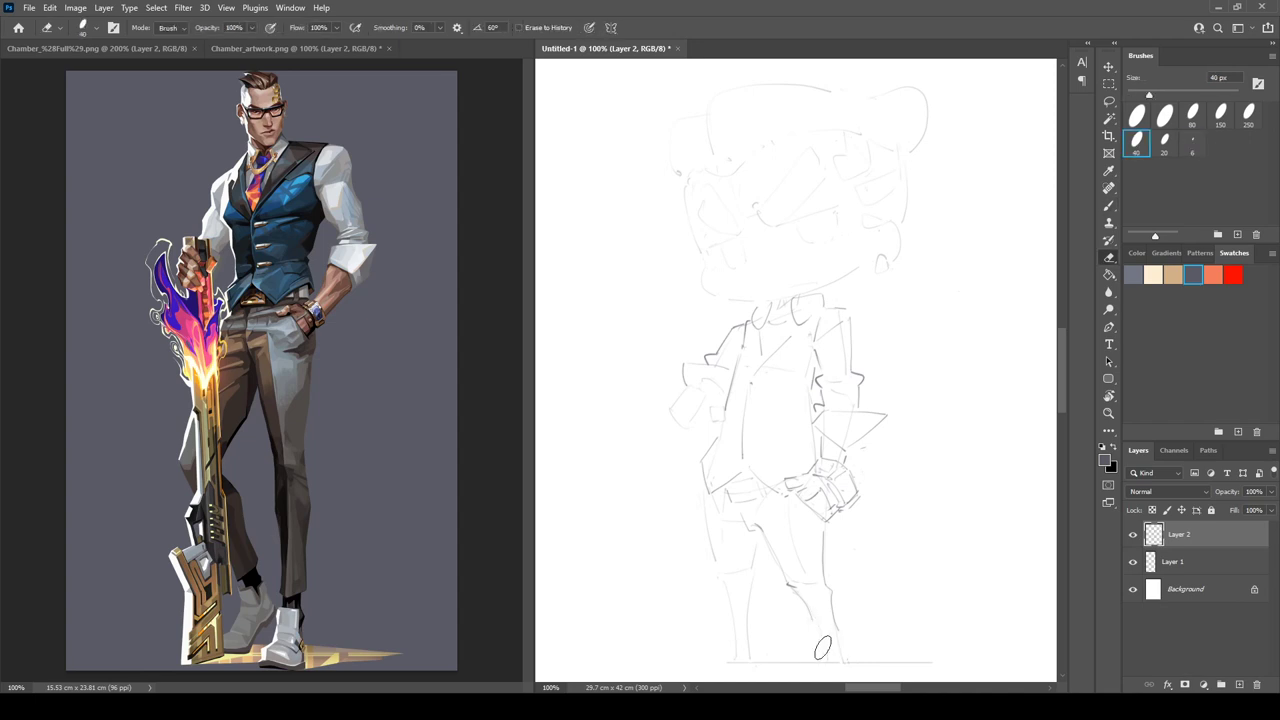
{"action": "key", "text": "b"}
{"action": "mouse_move", "coordinate": [812, 652]}
{"action": "left_mouse_down"}
{"action": "mouse_move", "coordinate": [841, 658]}
{"action": "mouse_move", "coordinate": [815, 649]}
{"action": "left_mouse_up"}
{"action": "key", "text": "e"}
{"action": "key", "text": "b"}
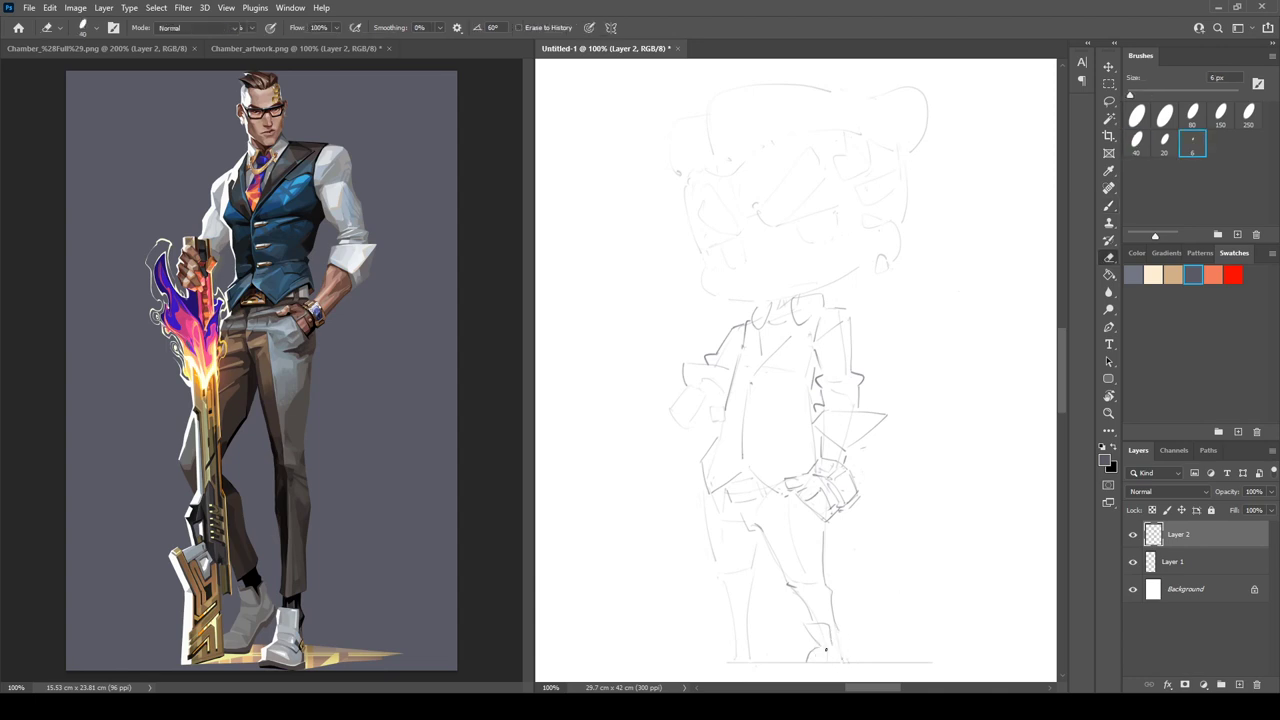
{"action": "left_click_drag", "start_coordinate": [830, 647], "coordinate": [845, 660]}
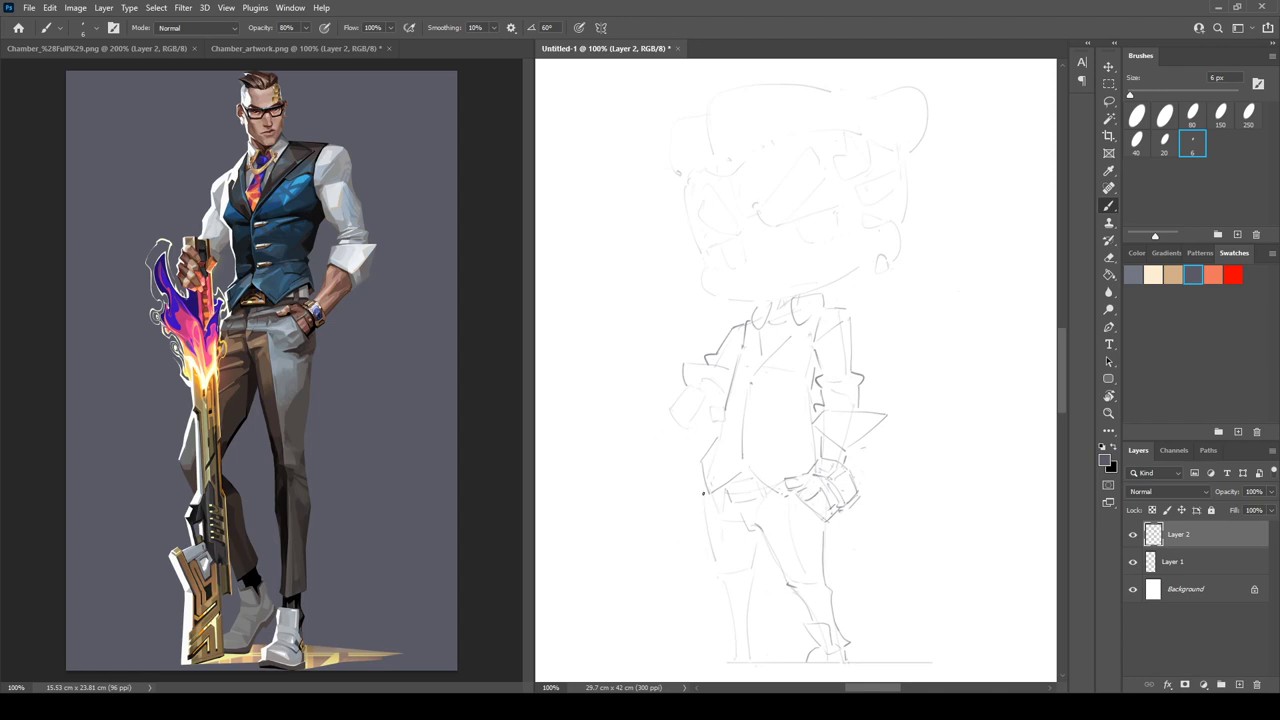
- Add the angular hip end of the belt and draw the other trouser leg down to the ankle with a knee fold
{"action": "mouse_move", "coordinate": [699, 482]}
{"action": "left_mouse_down"}
{"action": "mouse_move", "coordinate": [694, 507]}
{"action": "mouse_move", "coordinate": [721, 498]}
{"action": "left_mouse_up"}
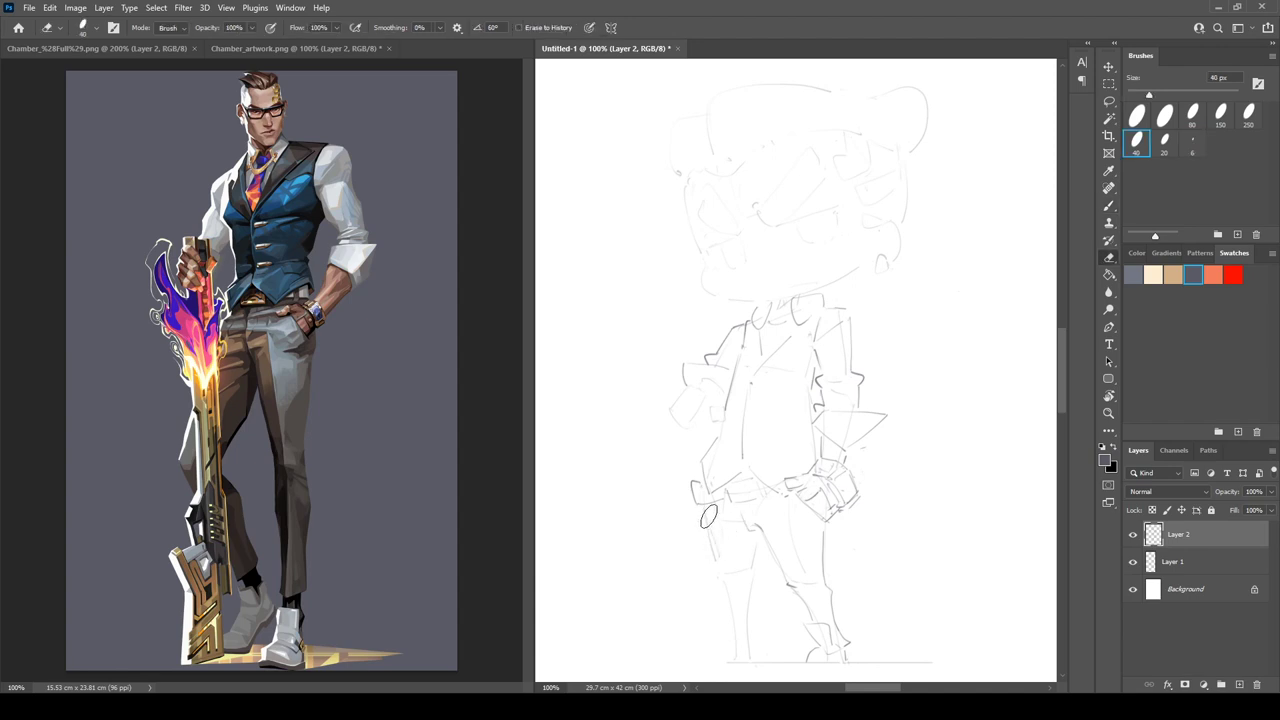
{"action": "left_click_drag", "start_coordinate": [716, 562], "coordinate": [724, 584]}
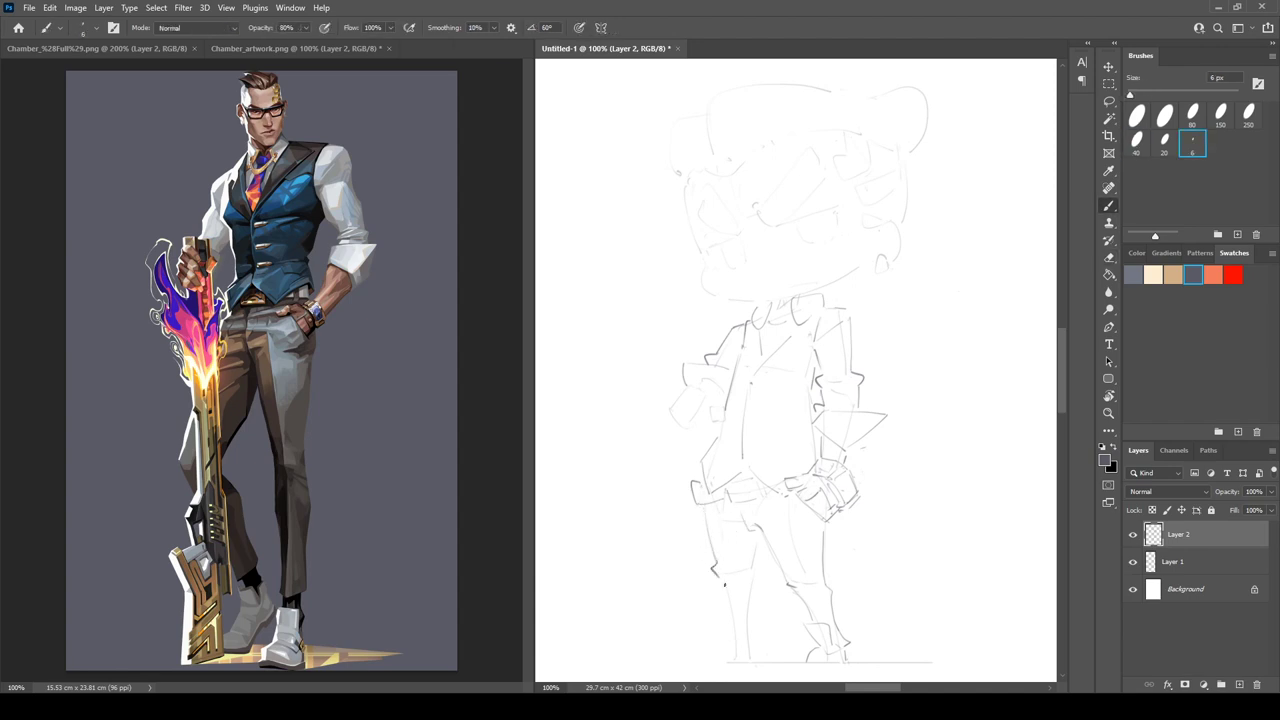
{"action": "mouse_move", "coordinate": [762, 533]}
{"action": "left_mouse_down"}
{"action": "mouse_move", "coordinate": [738, 644]}
{"action": "mouse_move", "coordinate": [754, 634]}
{"action": "left_mouse_up"}
{"action": "left_click_drag", "start_coordinate": [756, 577], "coordinate": [751, 636]}
{"action": "key", "text": "e"}
{"action": "mouse_move", "coordinate": [758, 586]}
{"action": "left_mouse_down"}
{"action": "mouse_move", "coordinate": [750, 638]}
{"action": "mouse_move", "coordinate": [727, 613]}
{"action": "left_mouse_up"}
{"action": "key", "text": "b"}
{"action": "key", "text": "e"}
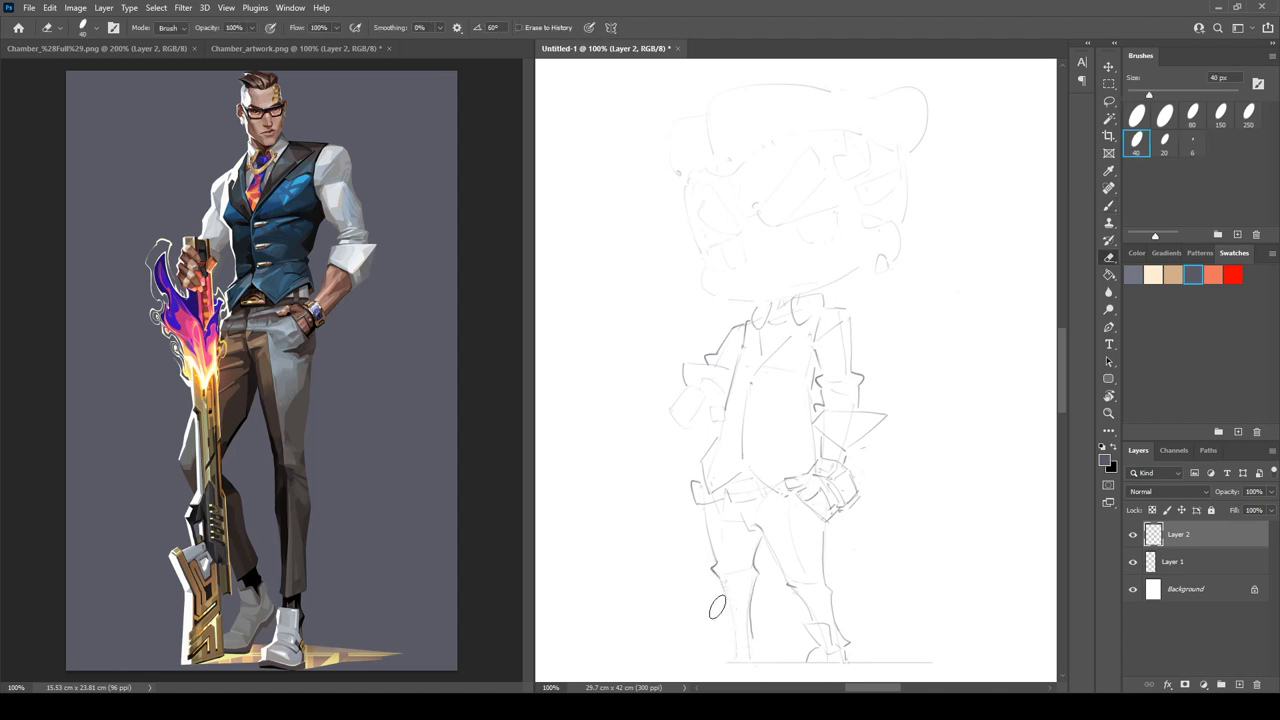
{"action": "key", "text": "b"}
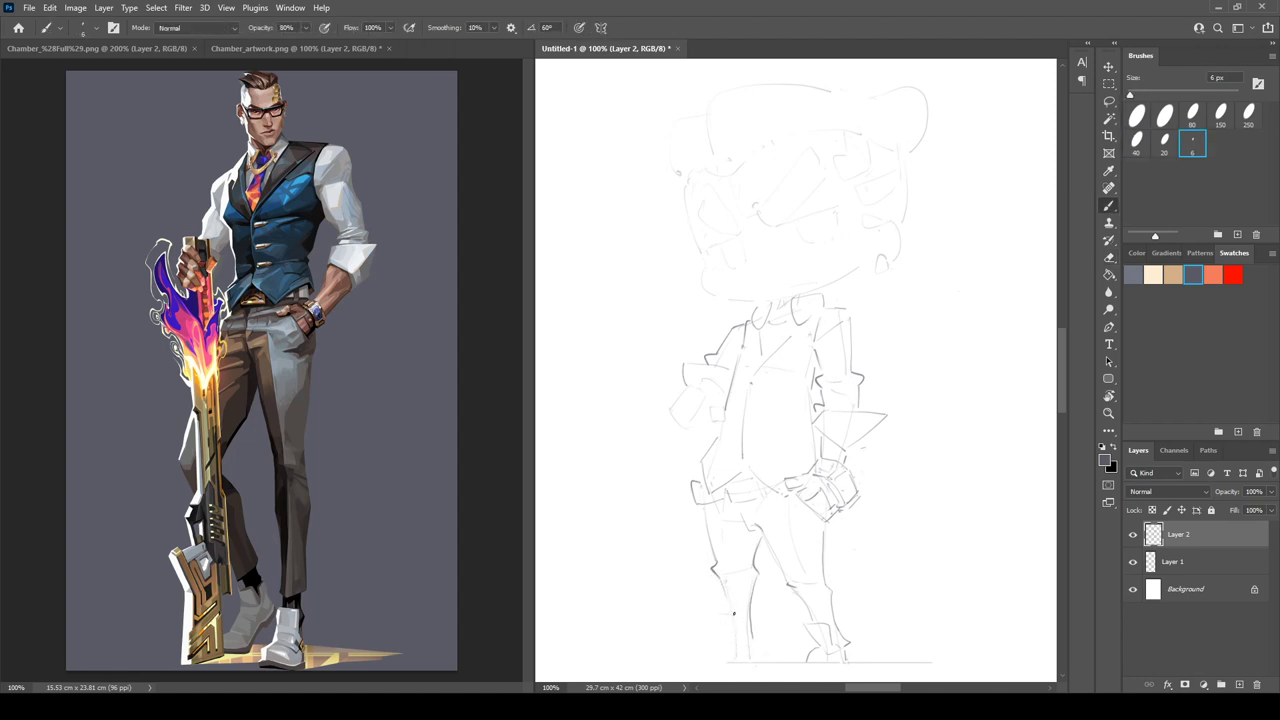
{"action": "mouse_move", "coordinate": [734, 613]}
{"action": "left_mouse_down"}
{"action": "mouse_move", "coordinate": [722, 662]}
{"action": "mouse_move", "coordinate": [729, 644]}
{"action": "mouse_move", "coordinate": [712, 643]}
{"action": "mouse_move", "coordinate": [732, 650]}
{"action": "mouse_move", "coordinate": [716, 647]}
{"action": "mouse_move", "coordinate": [723, 661]}
{"action": "mouse_move", "coordinate": [702, 661]}
{"action": "mouse_move", "coordinate": [766, 664]}
{"action": "mouse_move", "coordinate": [718, 654]}
{"action": "mouse_move", "coordinate": [757, 659]}
{"action": "left_mouse_up"}
- Sketch the second shoe under the other leg, erasing and redrawing its ankle opening, heel and sole
{"action": "key", "text": "e"}
{"action": "key", "text": "b"}
{"action": "key", "text": "e"}
{"action": "key", "text": "b"}
{"action": "key", "text": "e"}
{"action": "key", "text": "b"}
{"action": "key", "text": "e"}
{"action": "key", "text": "b"}
{"action": "key", "text": "e"}
{"action": "key", "text": "b"}
{"action": "key", "text": "e"}
{"action": "left_click_drag", "start_coordinate": [722, 613], "coordinate": [731, 639]}
{"action": "key", "text": "b"}
{"action": "left_click_drag", "start_coordinate": [723, 620], "coordinate": [746, 644]}
- Bring up the Chamber_%28Full%29.png reference and draw the belt buckle with its inner detail under the vest's hem
{"action": "left_click", "coordinate": [316, 50]}
{"action": "left_click", "coordinate": [166, 48]}
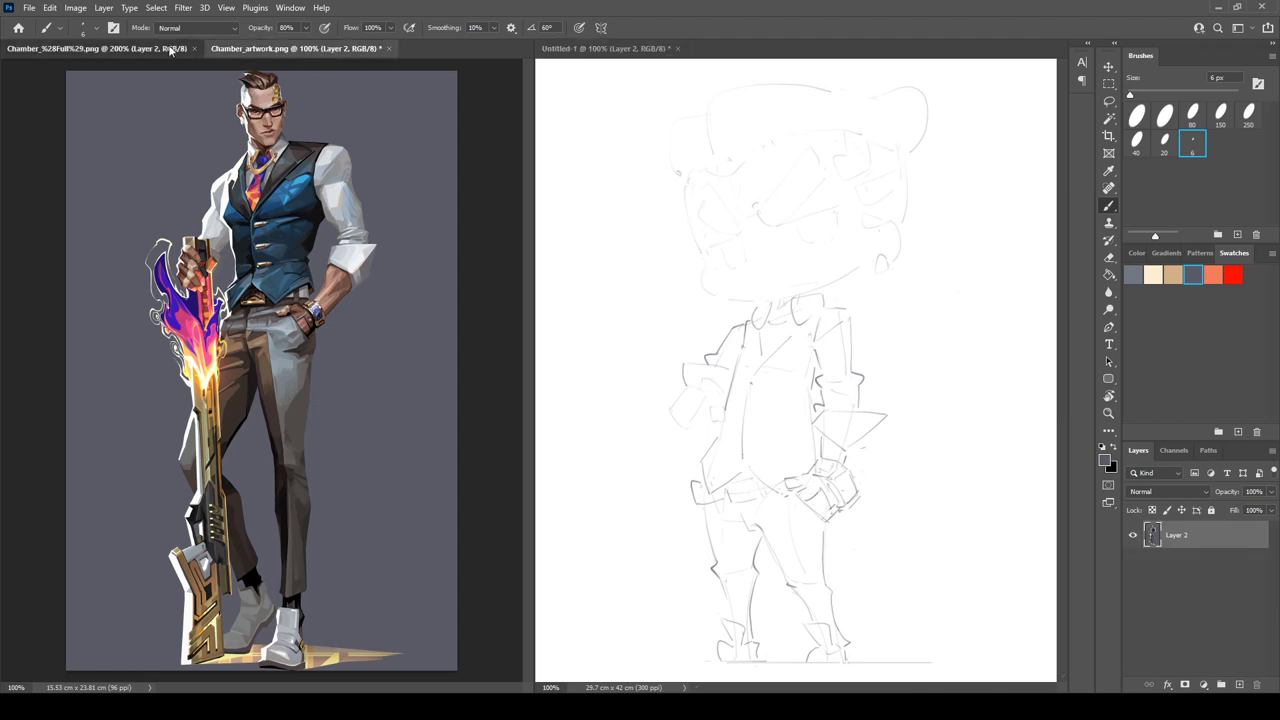
{"action": "left_click", "coordinate": [812, 523]}
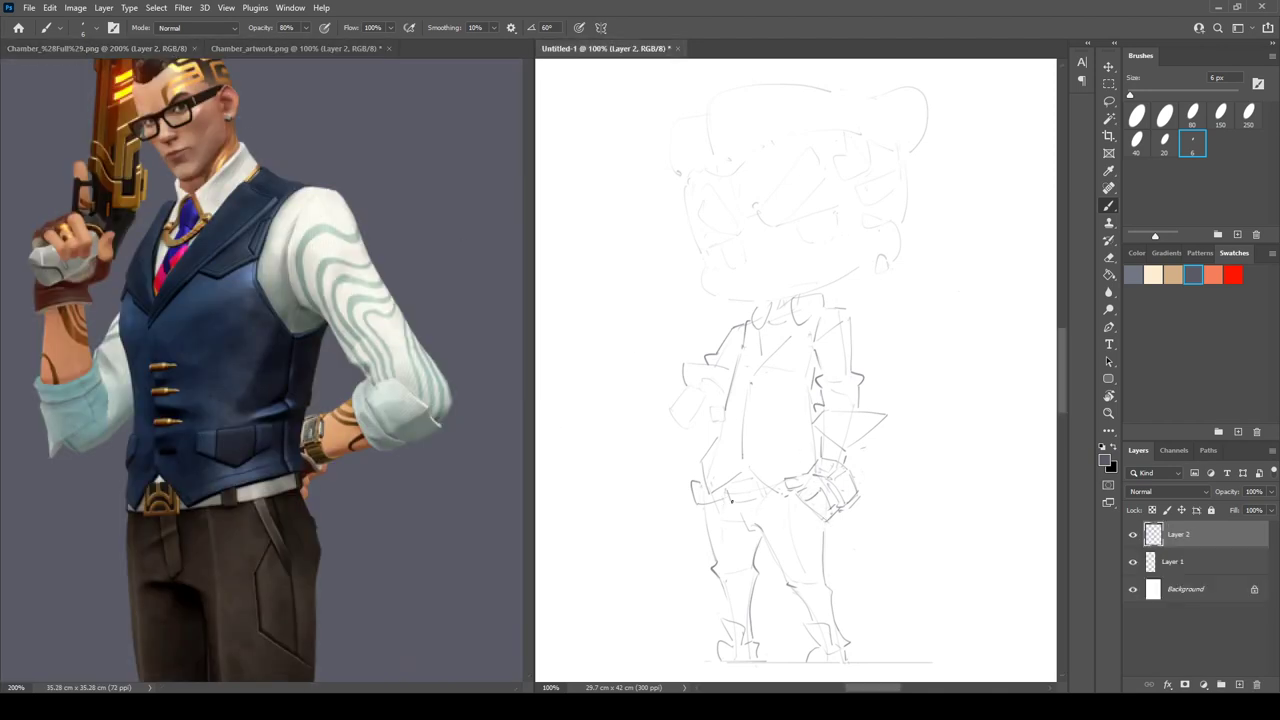
{"action": "key", "text": "e"}
{"action": "key", "text": "b"}
{"action": "mouse_move", "coordinate": [746, 500]}
{"action": "left_mouse_down"}
{"action": "mouse_move", "coordinate": [728, 491]}
{"action": "mouse_move", "coordinate": [760, 503]}
{"action": "left_mouse_up"}
{"action": "left_click_drag", "start_coordinate": [759, 486], "coordinate": [762, 501]}
{"action": "left_click_drag", "start_coordinate": [737, 504], "coordinate": [752, 496]}
- Add three buttons along the vest's front opening and draw the angled lapels across the chest
{"action": "mouse_move", "coordinate": [752, 400]}
{"action": "left_mouse_down"}
{"action": "mouse_move", "coordinate": [769, 397]}
{"action": "mouse_move", "coordinate": [765, 454]}
{"action": "left_mouse_up"}
{"action": "left_click_drag", "start_coordinate": [765, 426], "coordinate": [771, 429]}
{"action": "mouse_move", "coordinate": [760, 368]}
{"action": "left_mouse_down"}
{"action": "mouse_move", "coordinate": [814, 338]}
{"action": "mouse_move", "coordinate": [746, 357]}
{"action": "left_mouse_up"}
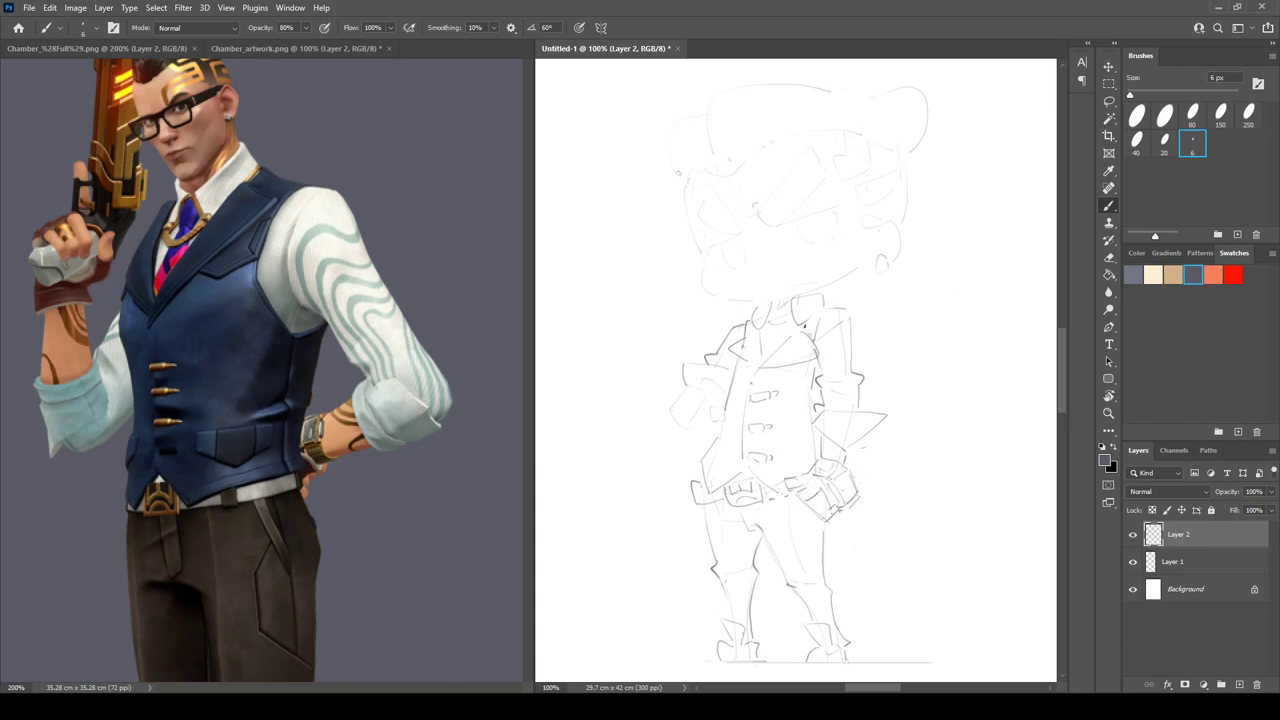
- Draw the shirt collar edges and the tie knot with its chain at the neck
{"action": "left_click_drag", "start_coordinate": [805, 326], "coordinate": [762, 344]}
{"action": "left_click_drag", "start_coordinate": [793, 304], "coordinate": [803, 323]}
{"action": "left_click_drag", "start_coordinate": [760, 333], "coordinate": [776, 338]}
- Draw the glasses' slanted upper rims across both eyes and add the inner and outer sides of the far lens
{"action": "key", "text": "e"}
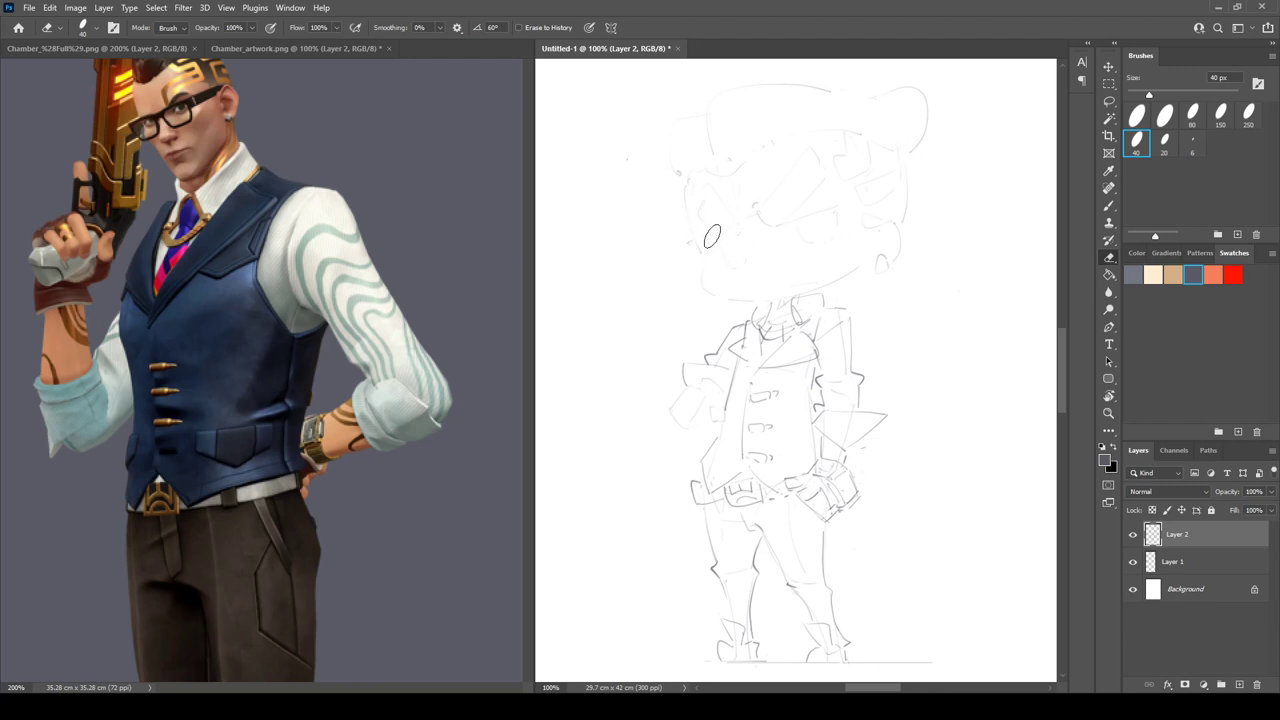
{"action": "key", "text": "b"}
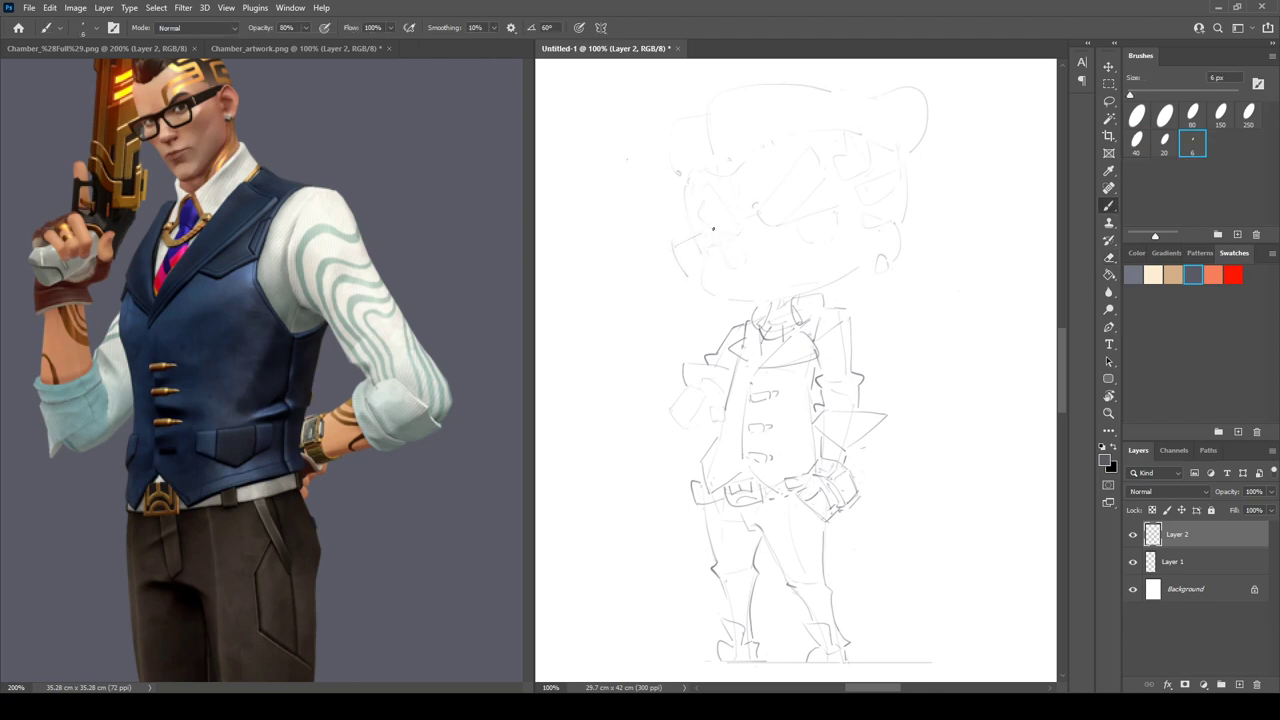
{"action": "key", "text": "e"}
{"action": "key", "text": "b"}
{"action": "mouse_move", "coordinate": [679, 249]}
{"action": "left_mouse_down"}
{"action": "mouse_move", "coordinate": [740, 231]}
{"action": "mouse_move", "coordinate": [749, 247]}
{"action": "mouse_move", "coordinate": [743, 233]}
{"action": "mouse_move", "coordinate": [763, 217]}
{"action": "mouse_move", "coordinate": [850, 198]}
{"action": "left_mouse_up"}
{"action": "key", "text": "e"}
{"action": "key", "text": "b"}
{"action": "left_click_drag", "start_coordinate": [690, 257], "coordinate": [703, 277]}
{"action": "left_click_drag", "start_coordinate": [751, 245], "coordinate": [751, 269]}
- Add the near lens's lower rim and outer side and draw the far lens's bottom edge, erasing stray construction lines
{"action": "key", "text": "e"}
{"action": "key", "text": "b"}
{"action": "key", "text": "e"}
{"action": "mouse_move", "coordinate": [760, 238]}
{"action": "left_mouse_down"}
{"action": "mouse_move", "coordinate": [751, 248]}
{"action": "mouse_move", "coordinate": [776, 254]}
{"action": "left_mouse_up"}
{"action": "key", "text": "b"}
{"action": "left_click_drag", "start_coordinate": [781, 256], "coordinate": [836, 253]}
{"action": "left_click_drag", "start_coordinate": [851, 210], "coordinate": [853, 237]}
{"action": "key", "text": "e"}
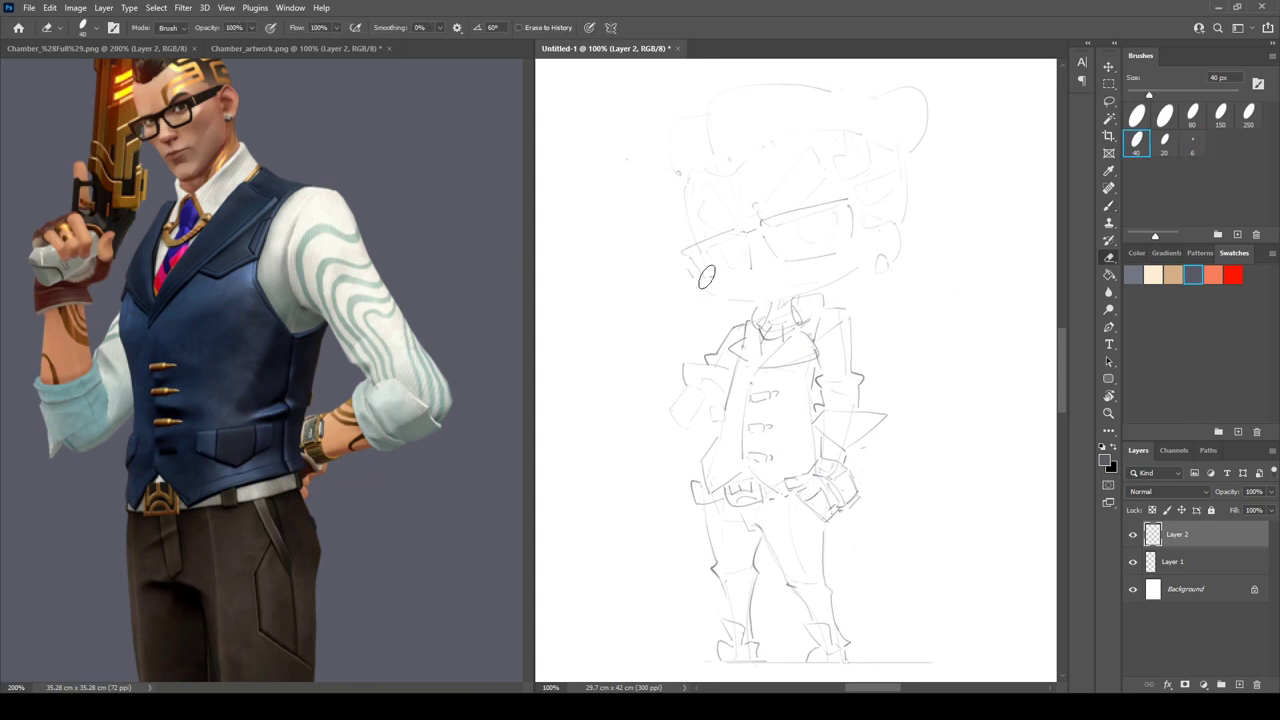
{"action": "key", "text": "b"}
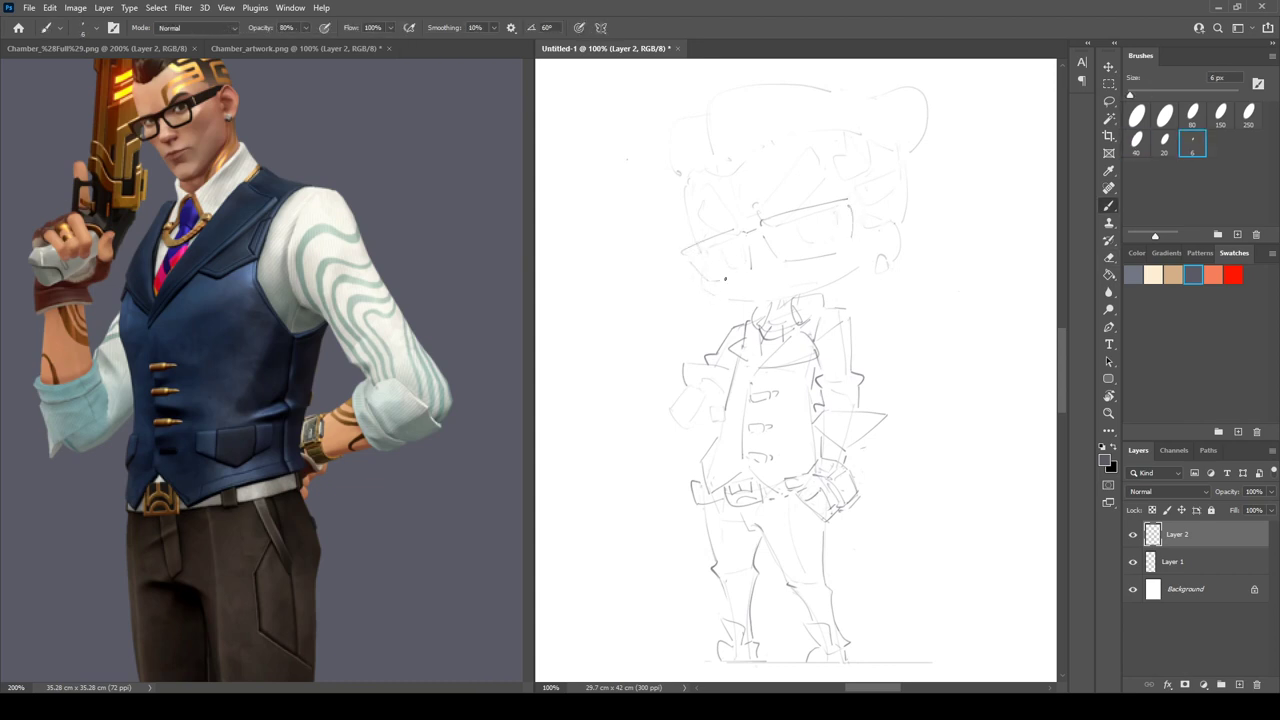
{"action": "mouse_move", "coordinate": [725, 279]}
{"action": "left_mouse_down"}
{"action": "mouse_move", "coordinate": [754, 268]}
{"action": "mouse_move", "coordinate": [749, 247]}
{"action": "mouse_move", "coordinate": [754, 272]}
{"action": "left_mouse_up"}
- Draw the glasses' temple arm toward the ear and sketch the near eye inside its lens
{"action": "key", "text": "e"}
{"action": "key", "text": "b"}
{"action": "key", "text": "e"}
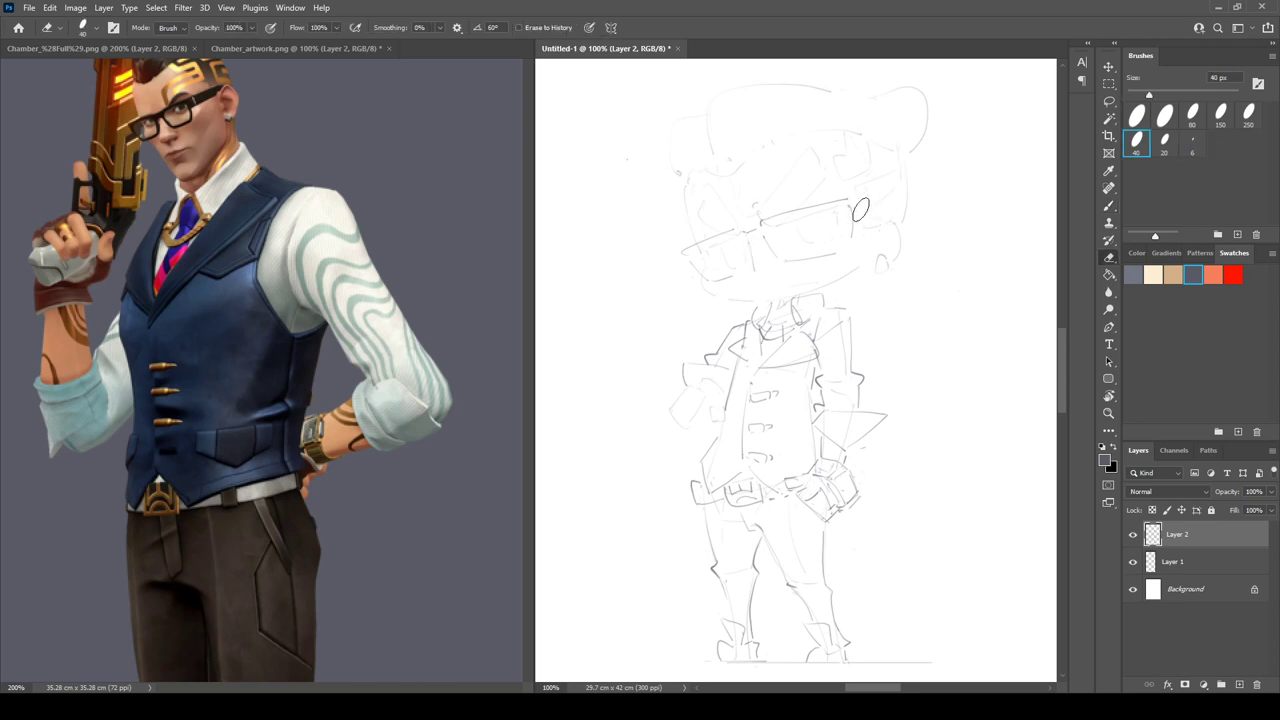
{"action": "key", "text": "b"}
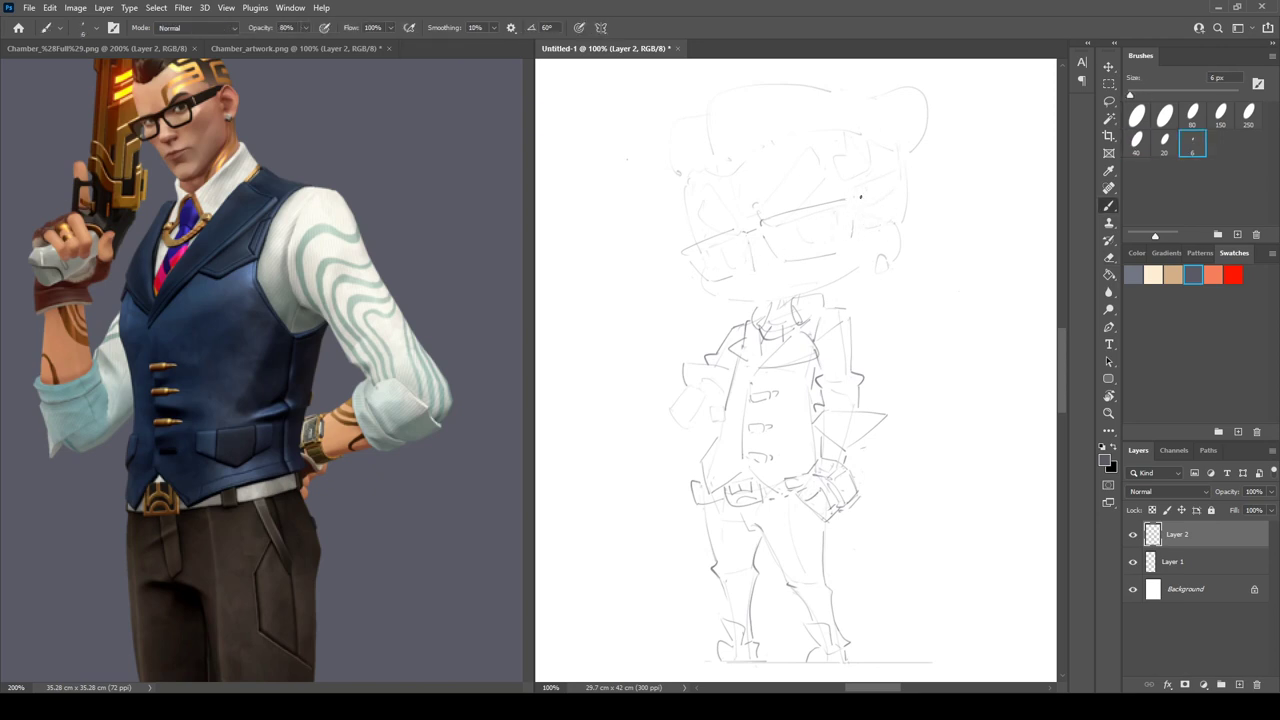
{"action": "left_click_drag", "start_coordinate": [855, 199], "coordinate": [876, 204]}
{"action": "mouse_move", "coordinate": [771, 229]}
{"action": "left_mouse_down"}
{"action": "mouse_move", "coordinate": [781, 251]}
{"action": "mouse_move", "coordinate": [833, 245]}
{"action": "left_mouse_up"}
{"action": "key", "text": "e"}
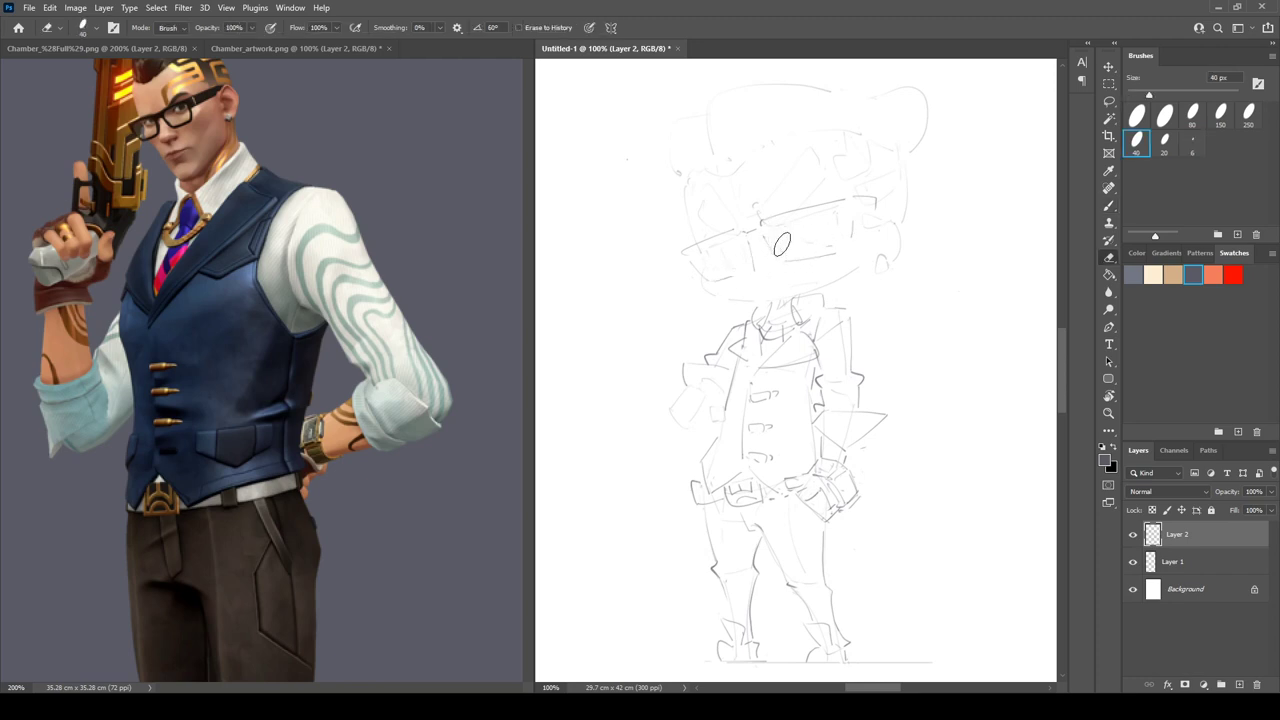
{"action": "key", "text": "b"}
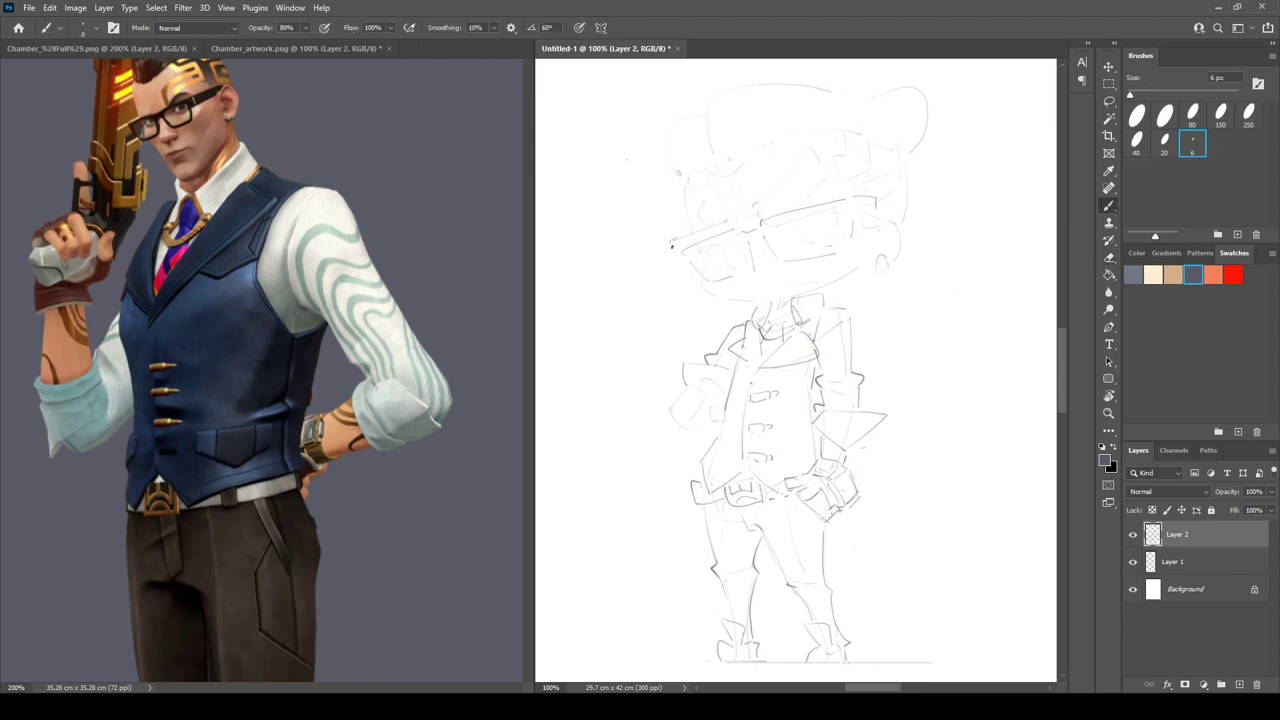
{"action": "key", "text": "e"}
{"action": "key", "text": "b"}
{"action": "mouse_move", "coordinate": [668, 251]}
{"action": "left_mouse_down"}
{"action": "mouse_move", "coordinate": [704, 286]}
{"action": "mouse_move", "coordinate": [754, 276]}
{"action": "left_mouse_up"}
{"action": "left_click_drag", "start_coordinate": [757, 220], "coordinate": [846, 197]}
{"action": "key", "text": "ctrl+z"}
{"action": "key", "text": "ctrl+z"}
{"action": "key", "text": "ctrl+z"}
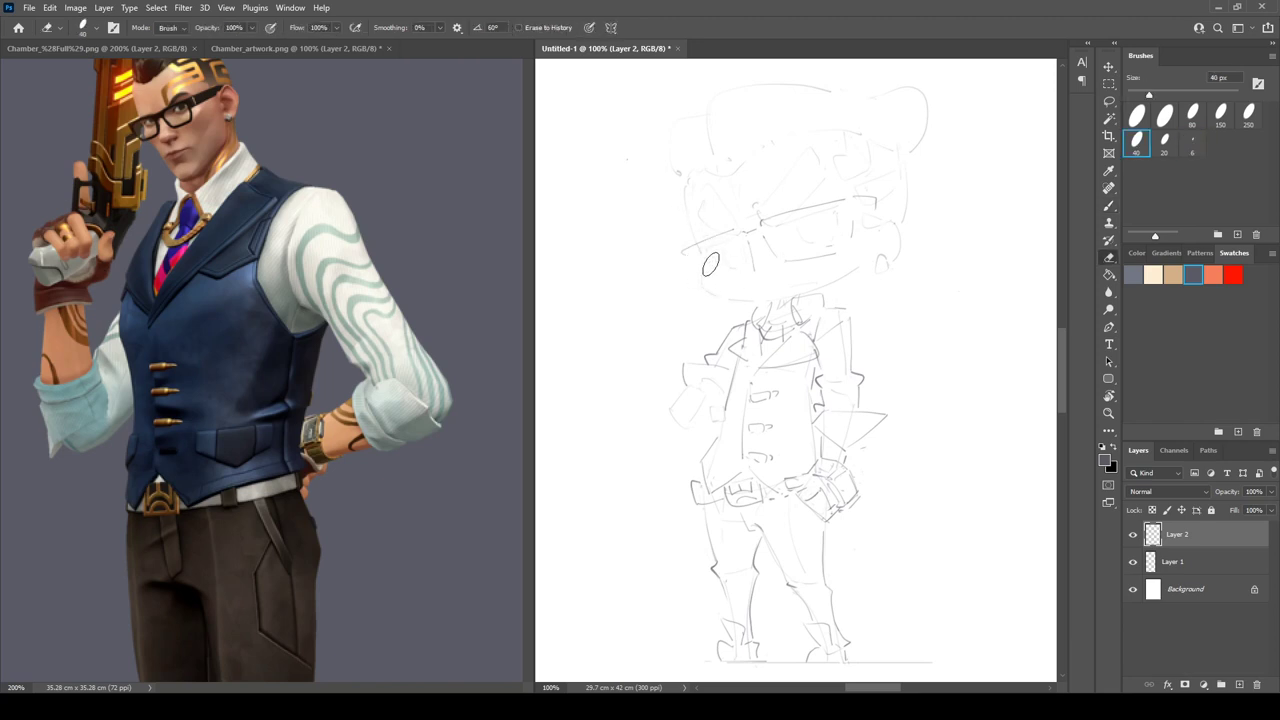
- Redraw the outlines of both lenses as closed angular frames and flip the canvas horizontally
{"action": "mouse_move", "coordinate": [698, 284]}
{"action": "left_mouse_down"}
{"action": "mouse_move", "coordinate": [841, 256]}
{"action": "mouse_move", "coordinate": [855, 212]}
{"action": "left_mouse_up"}
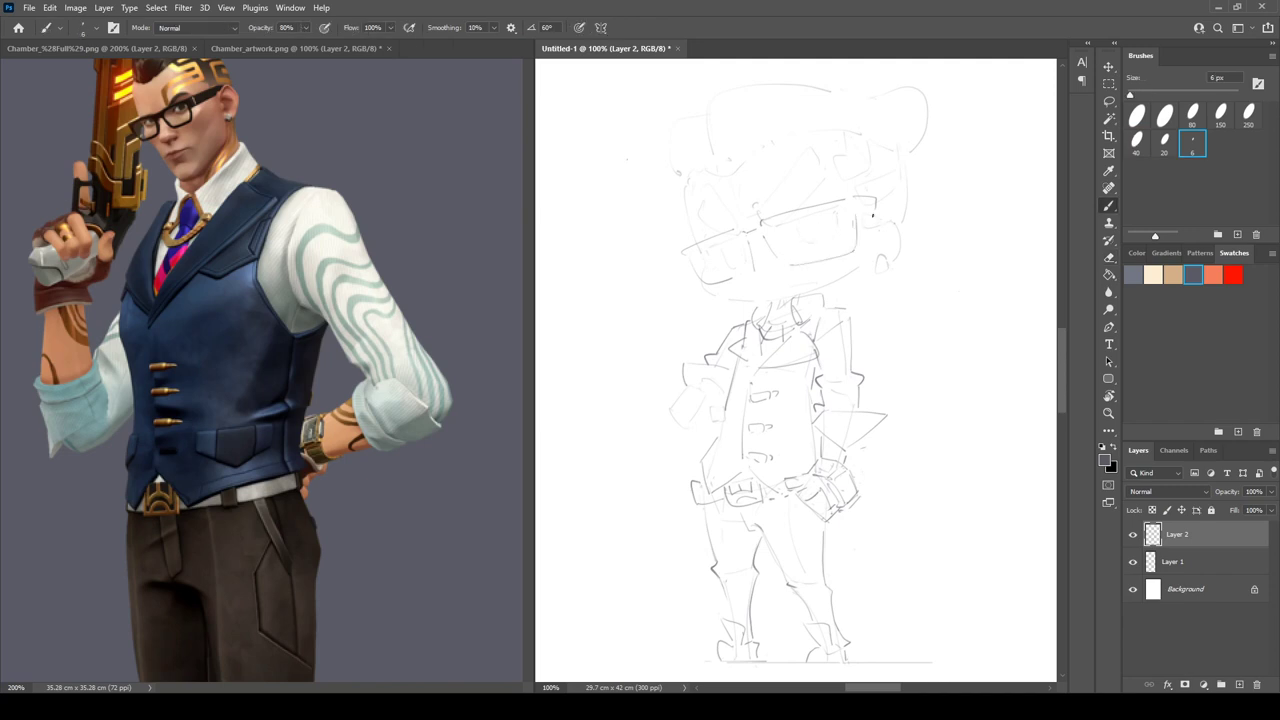
{"action": "key", "text": "ctrl+shift+h"}
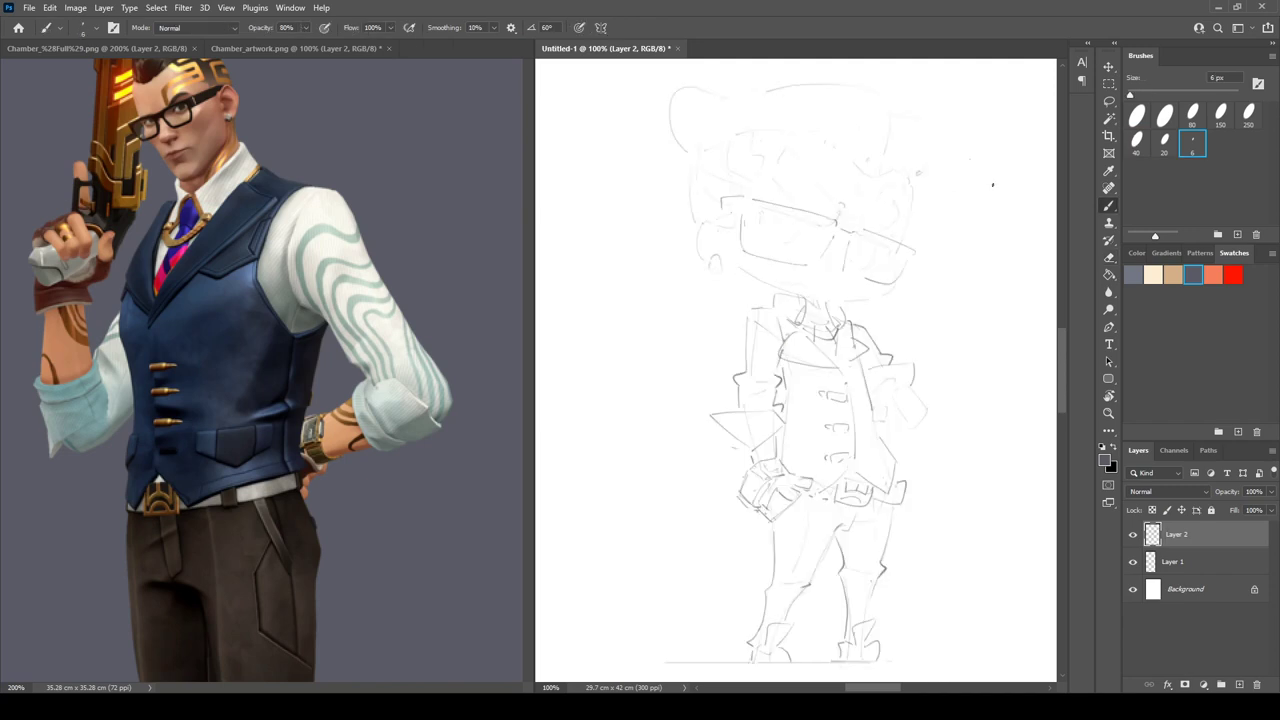
- Draw the far side of the hair and face, erase the stray head contour on Layer 1, and flip the canvas horizontally
{"action": "mouse_move", "coordinate": [900, 118]}
{"action": "left_mouse_down"}
{"action": "mouse_move", "coordinate": [919, 180]}
{"action": "mouse_move", "coordinate": [905, 240]}
{"action": "left_mouse_up"}
{"action": "key", "text": "ctrl+z"}
{"action": "left_click_drag", "start_coordinate": [916, 195], "coordinate": [894, 258]}
{"action": "left_click_drag", "start_coordinate": [686, 158], "coordinate": [691, 232]}
{"action": "key", "text": "ctrl+z"}
{"action": "left_click", "coordinate": [1184, 569]}
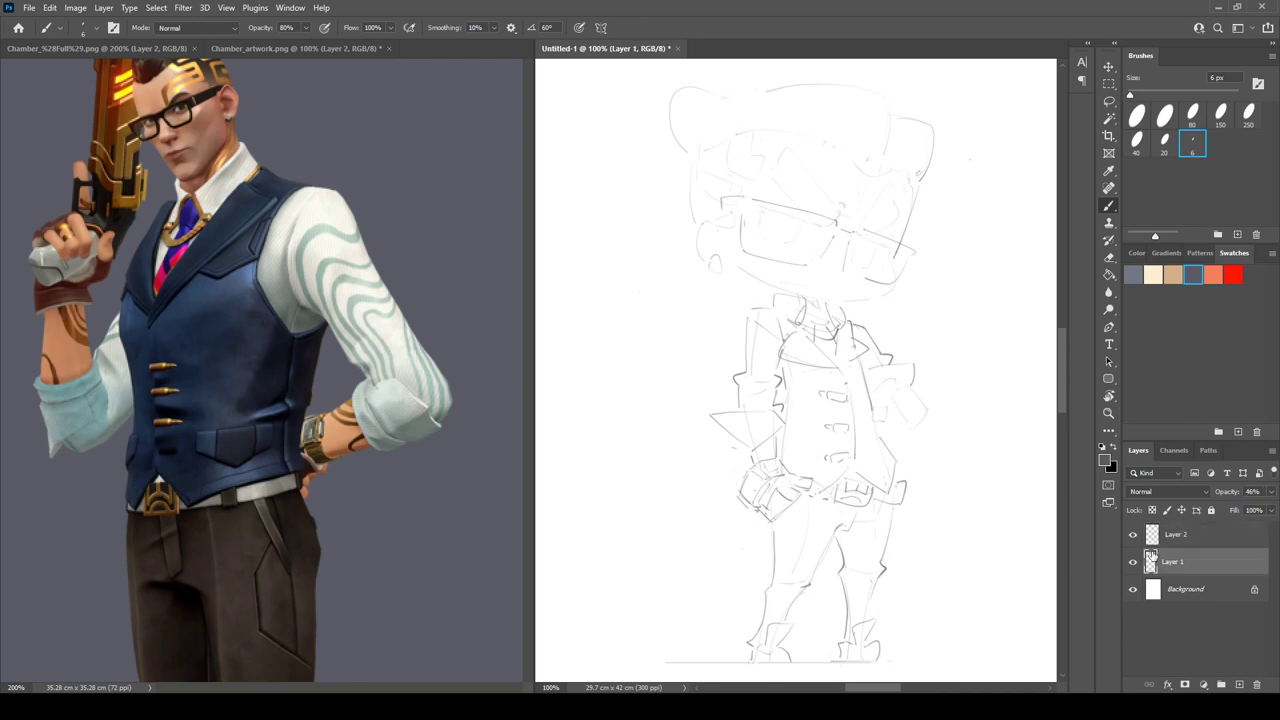
{"action": "key", "text": "e"}
{"action": "left_click_drag", "start_coordinate": [691, 183], "coordinate": [694, 234]}
{"action": "key", "text": "b"}
{"action": "key", "text": "ctrl+shift+h"}
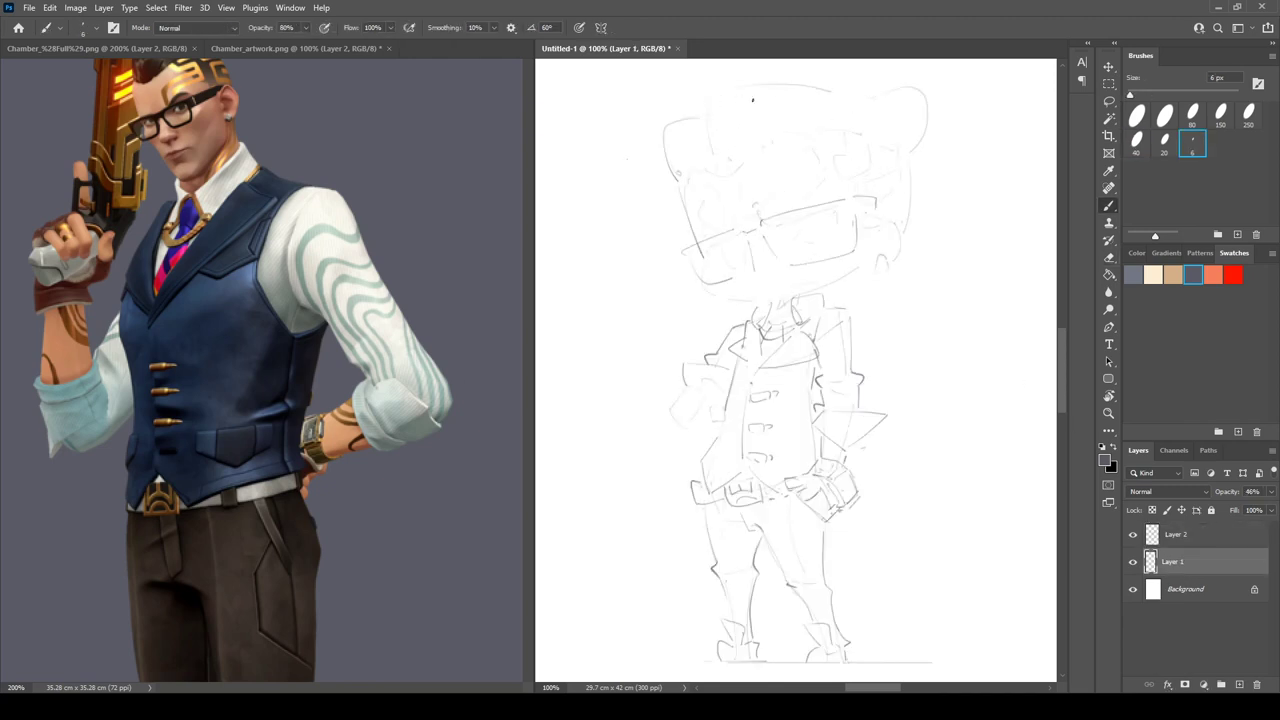
- Bring the reference character's head and gun into view and switch the reference to the full-body Chamber artwork
{"action": "left_click", "coordinate": [434, 203]}
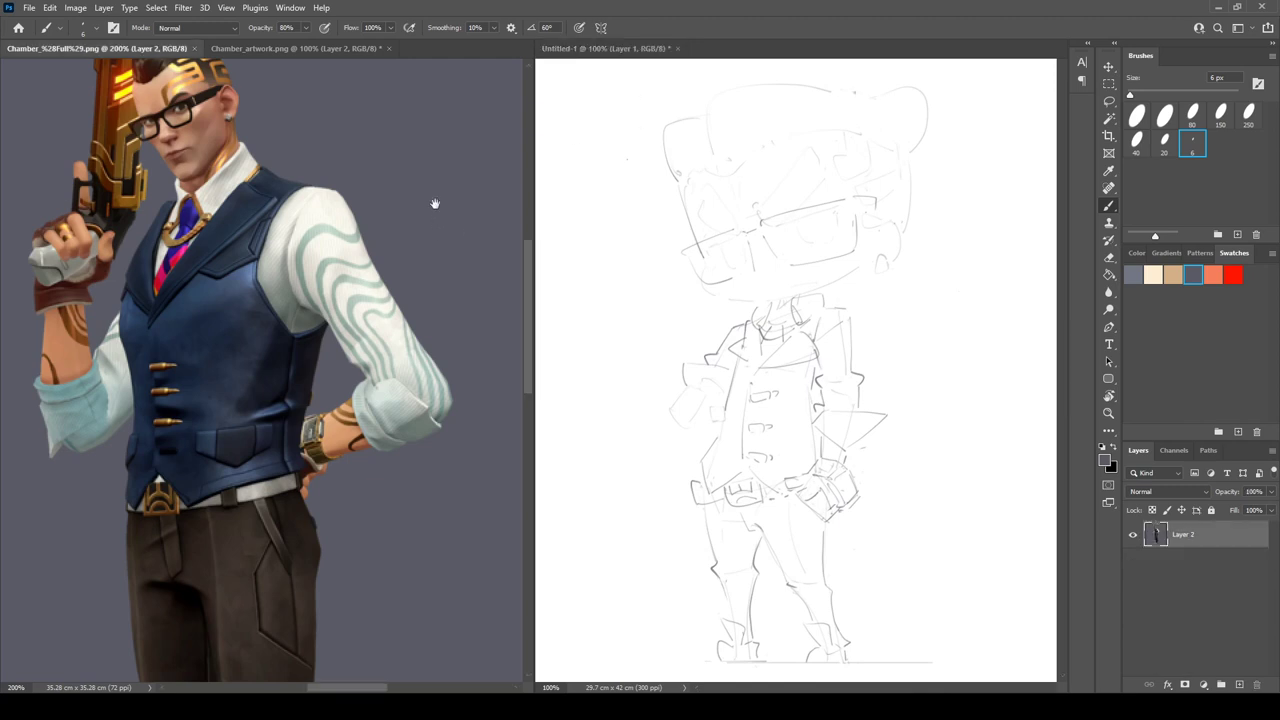
{"action": "left_click_drag", "start_coordinate": [434, 203], "coordinate": [446, 311]}
{"action": "left_click", "coordinate": [1008, 175]}
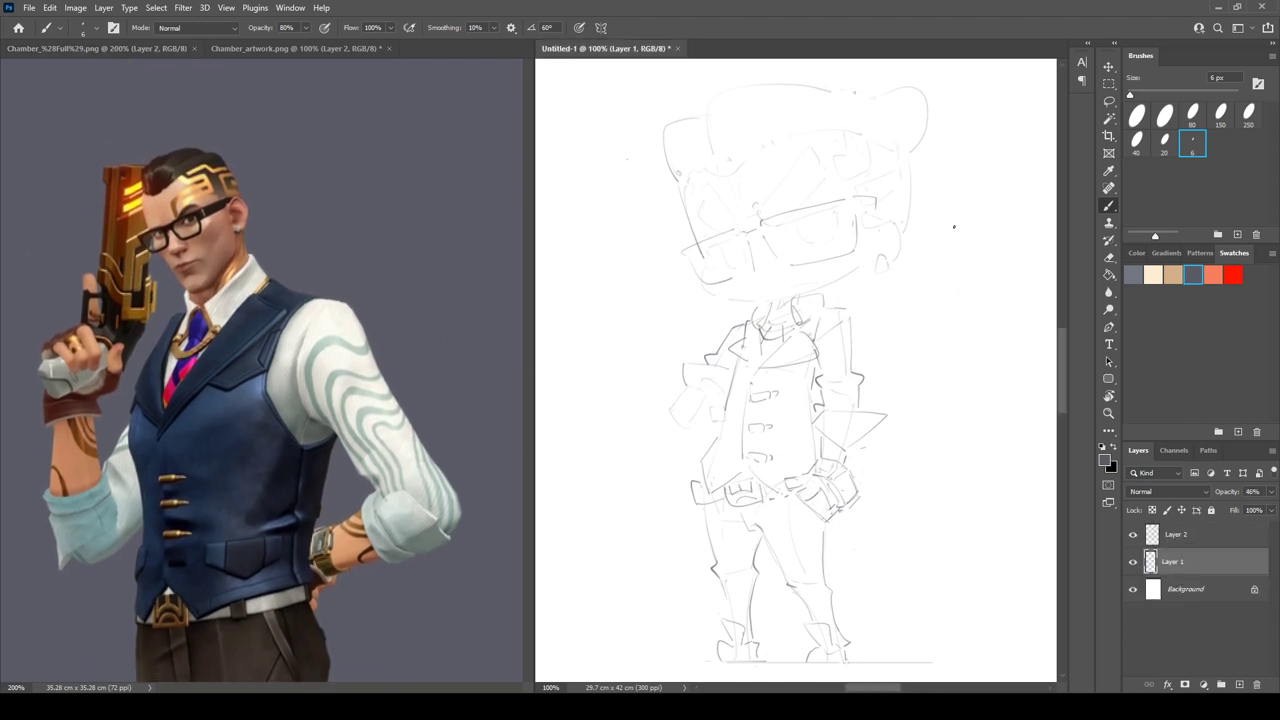
{"action": "left_click", "coordinate": [368, 388]}
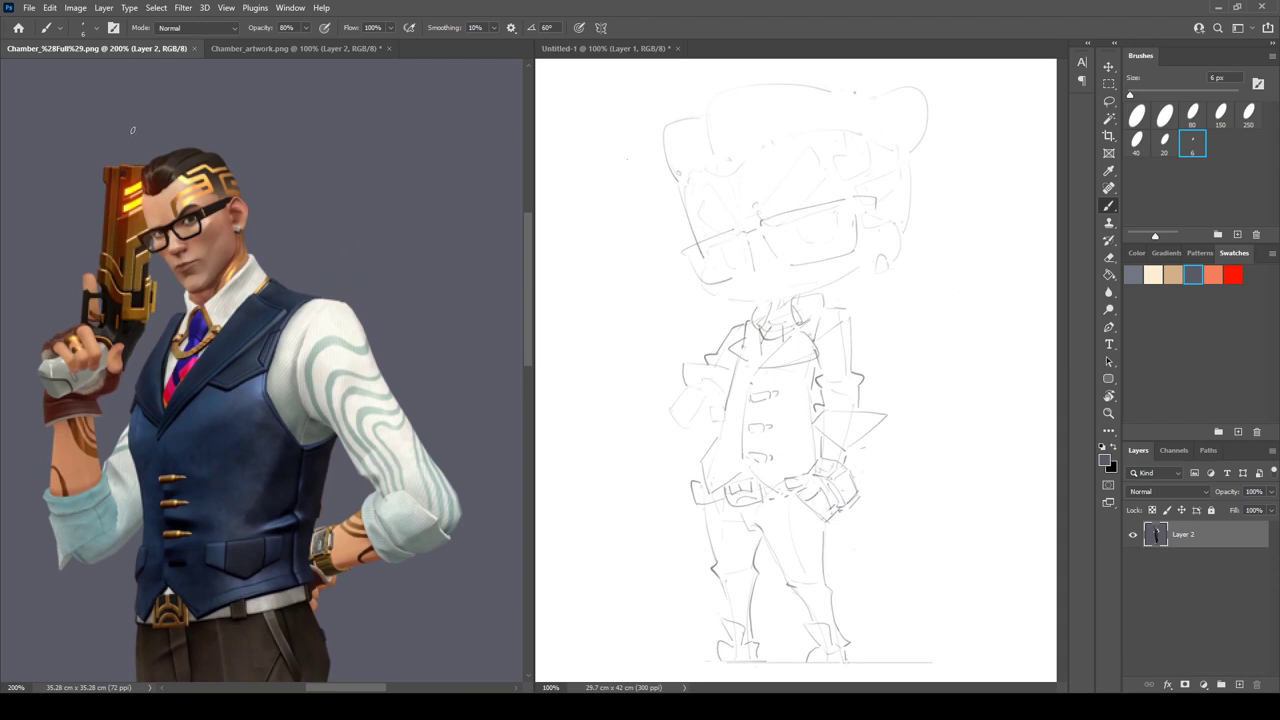
{"action": "left_click", "coordinate": [285, 48]}
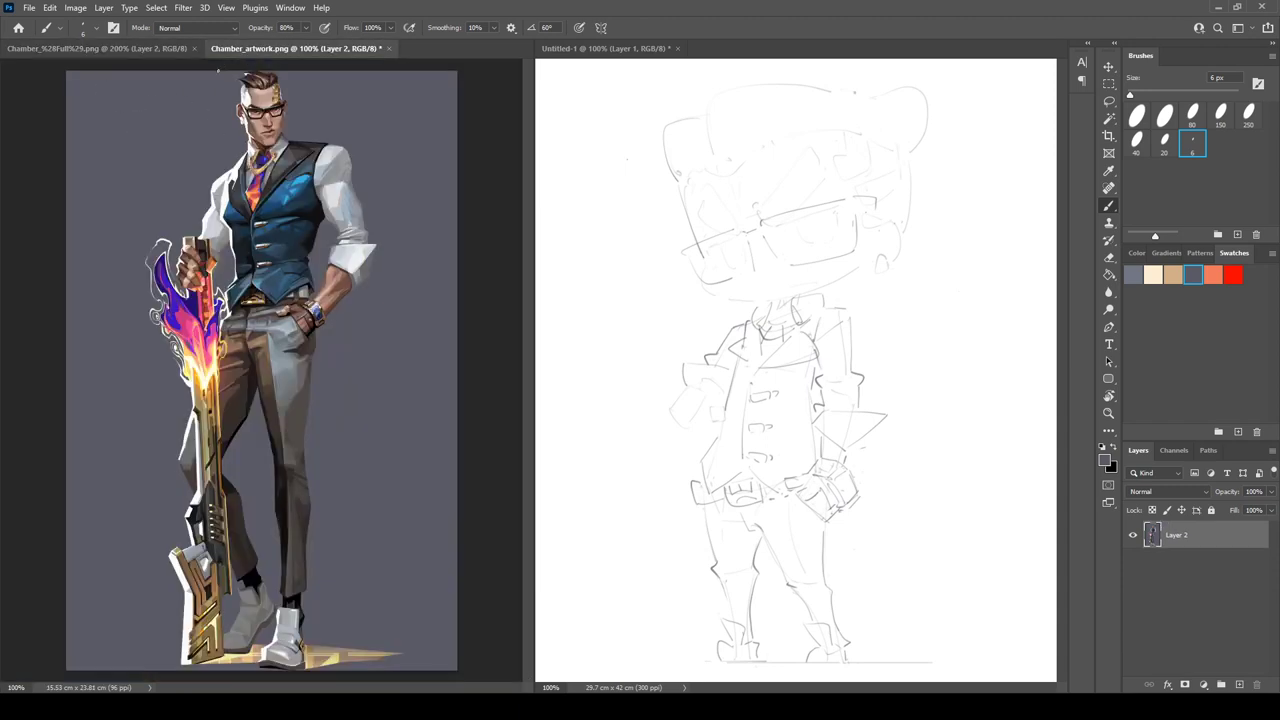
{"action": "left_click", "coordinate": [980, 345]}
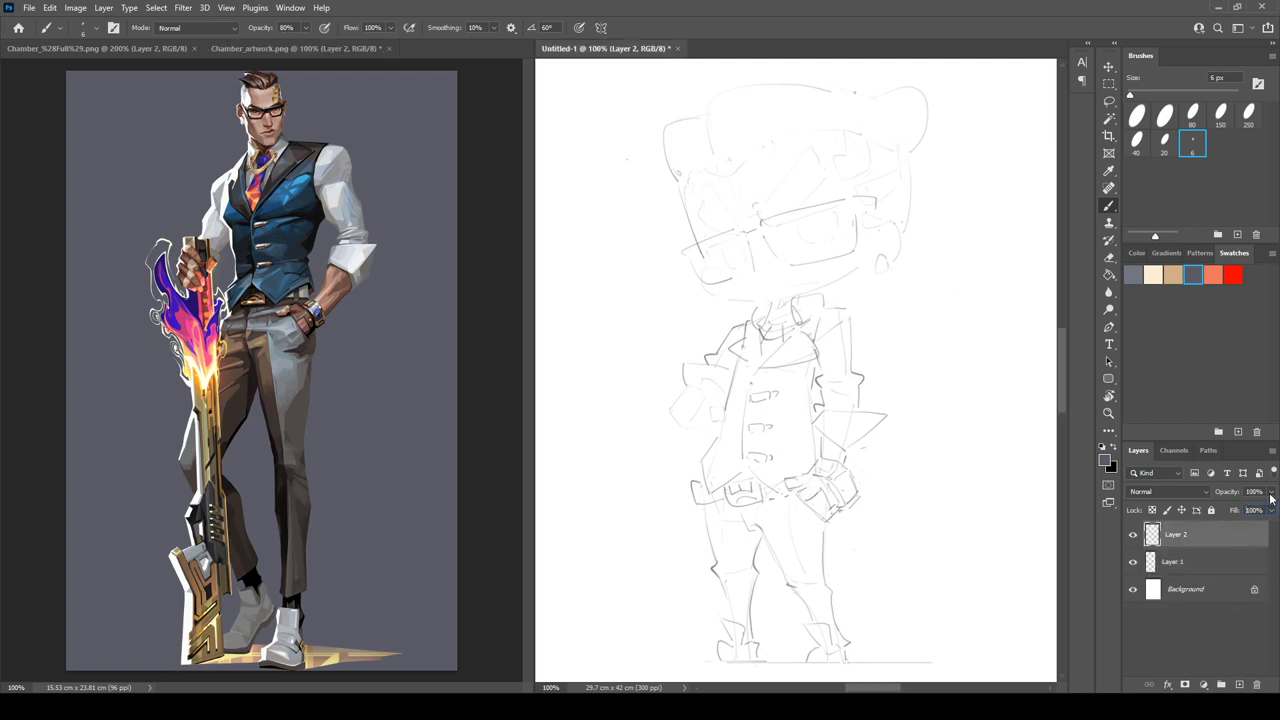
- Add a new layer and sketch the upright rifle's squared muzzle and long barrel edges beside the legs
{"action": "left_click_drag", "start_coordinate": [1270, 494], "coordinate": [1240, 513]}
{"action": "left_click", "coordinate": [1239, 684]}
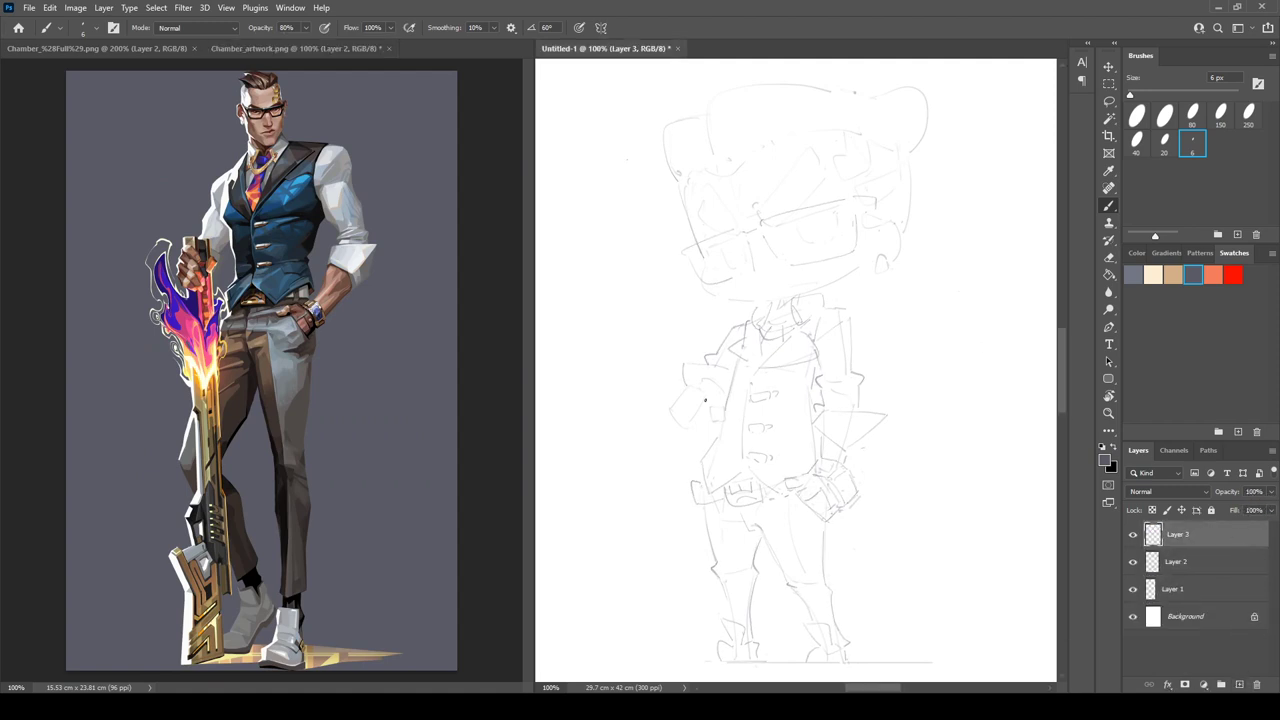
{"action": "left_click_drag", "start_coordinate": [700, 465], "coordinate": [711, 427]}
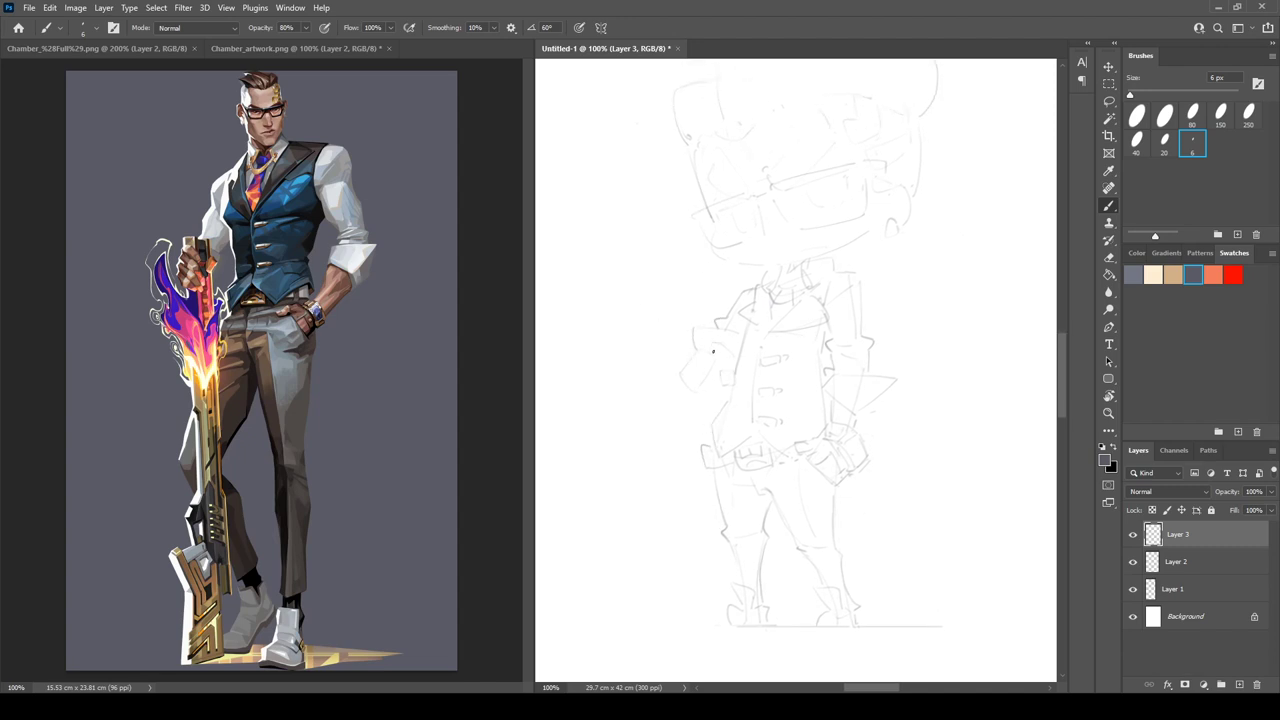
{"action": "mouse_move", "coordinate": [705, 340]}
{"action": "left_mouse_down"}
{"action": "mouse_move", "coordinate": [730, 365]}
{"action": "mouse_move", "coordinate": [729, 349]}
{"action": "mouse_move", "coordinate": [731, 366]}
{"action": "left_mouse_up"}
{"action": "left_click_drag", "start_coordinate": [724, 450], "coordinate": [739, 626]}
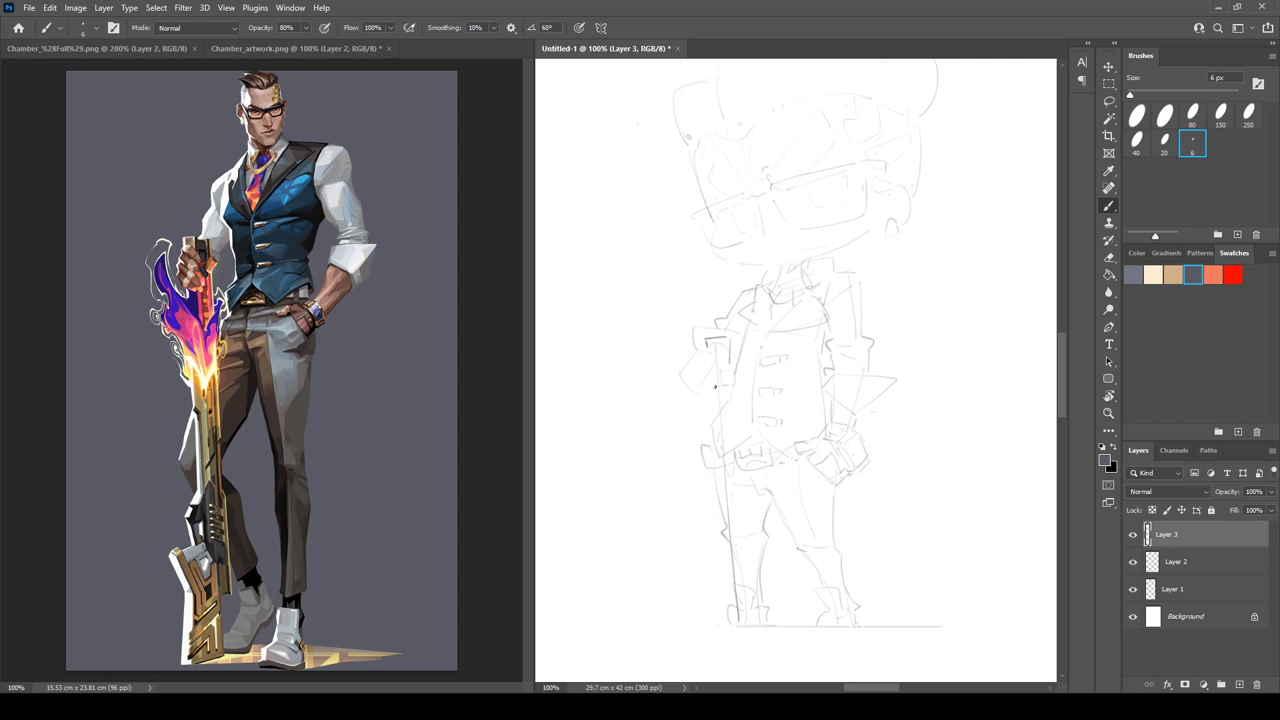
{"action": "left_click_drag", "start_coordinate": [702, 385], "coordinate": [724, 586]}
- Erase the barrel's outer edge and redraw it running from below the muzzle toward the feet
{"action": "key", "text": "e"}
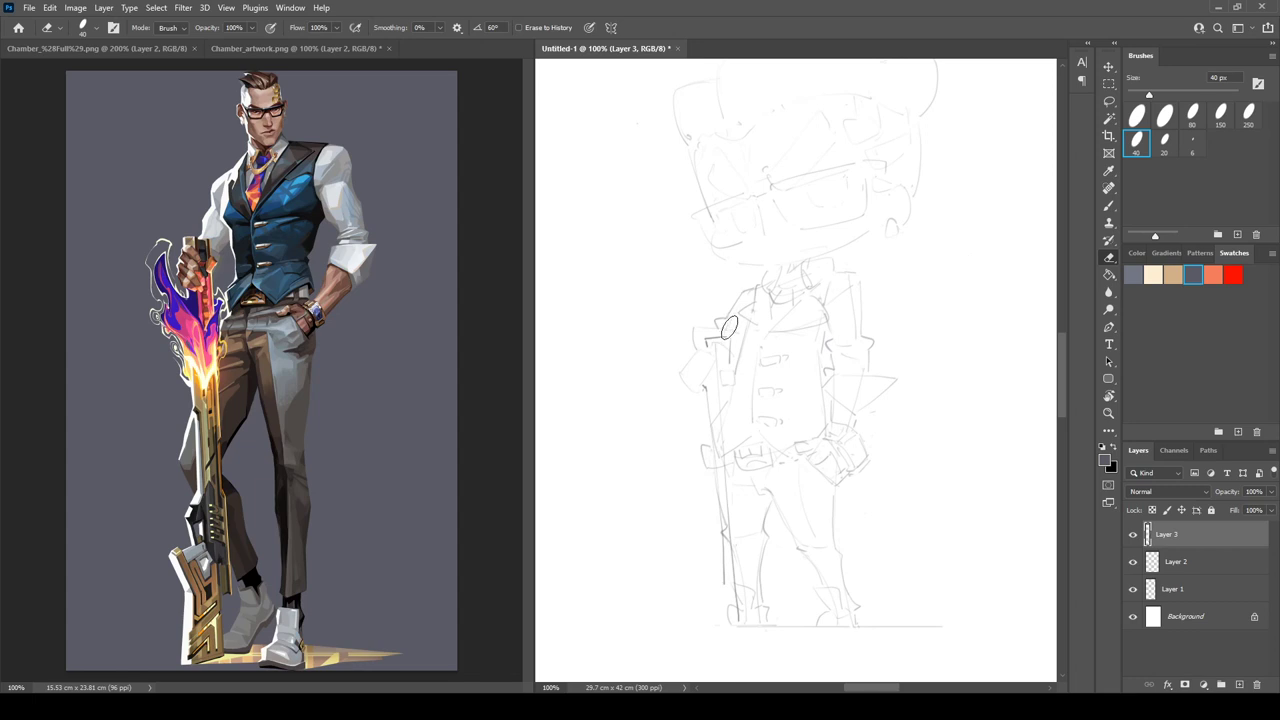
{"action": "left_click_drag", "start_coordinate": [707, 397], "coordinate": [709, 436]}
{"action": "key", "text": "b"}
{"action": "left_click_drag", "start_coordinate": [708, 384], "coordinate": [714, 574]}
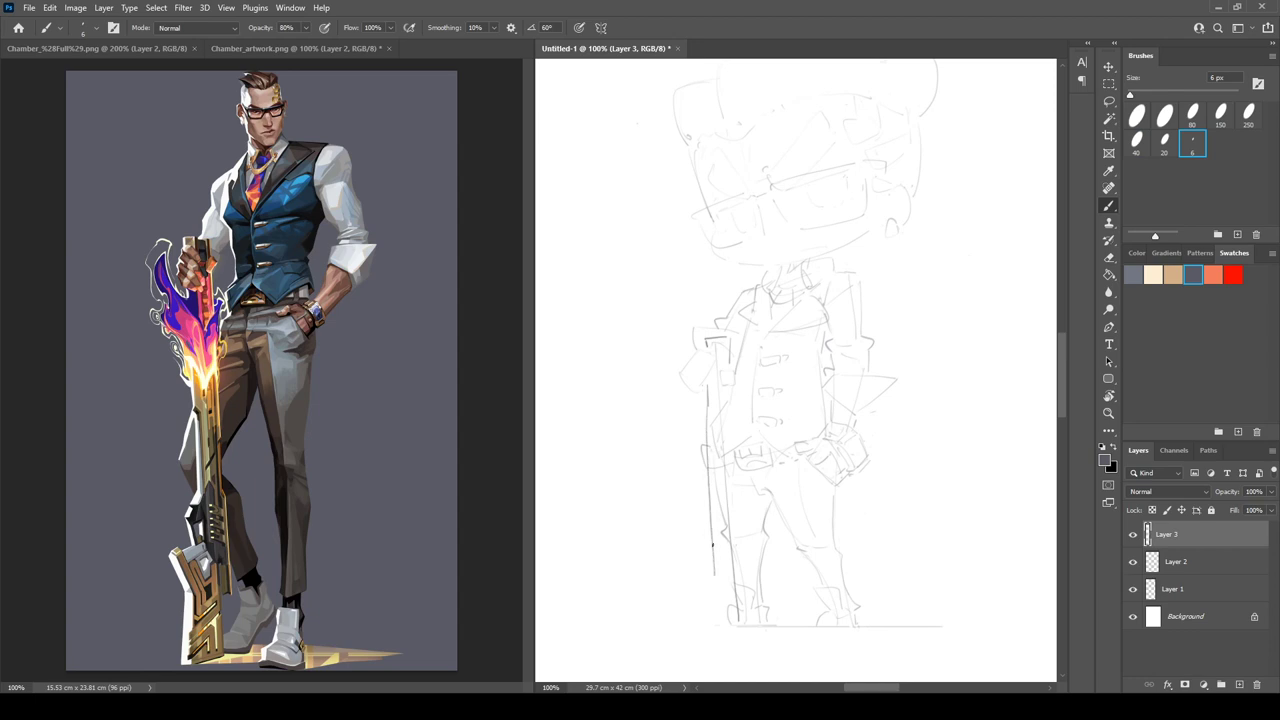
{"action": "left_click_drag", "start_coordinate": [715, 488], "coordinate": [725, 577]}
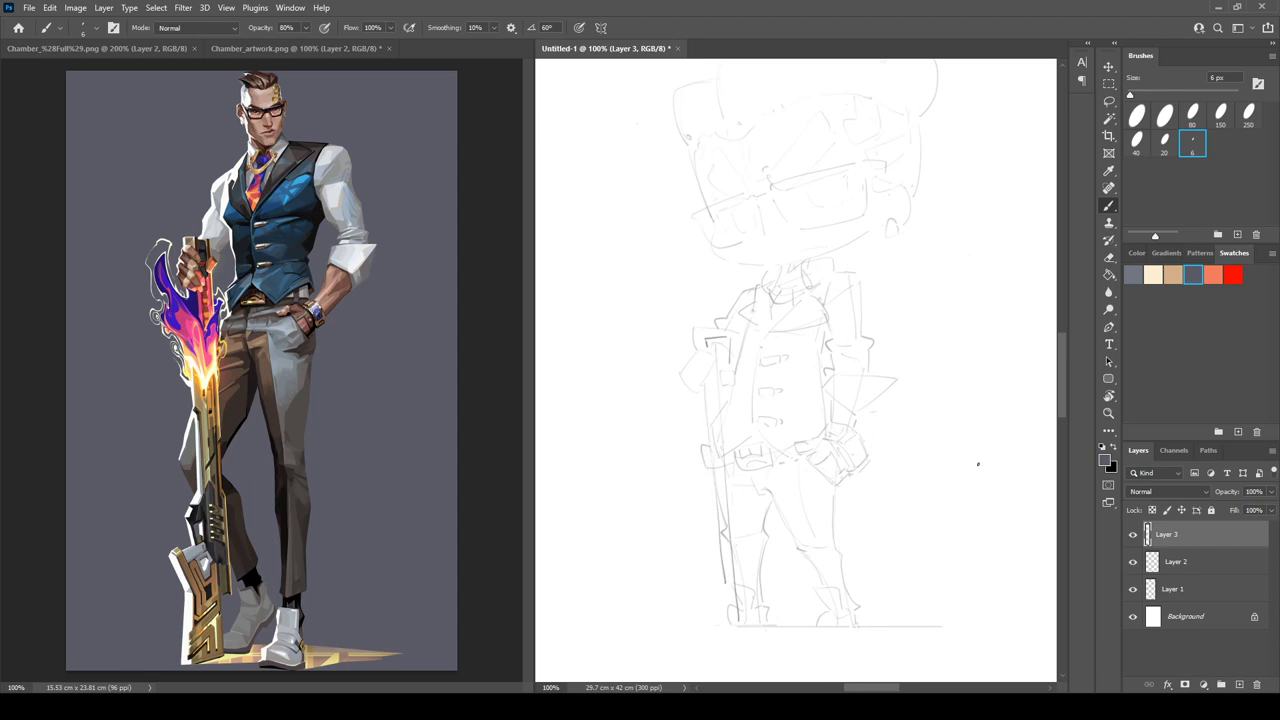
- Reduce Layer 2's opacity to 20% and make Layer 3 active for drawing the rifle
{"action": "left_click", "coordinate": [1175, 564]}
{"action": "left_click", "coordinate": [1269, 493]}
{"action": "left_click_drag", "start_coordinate": [1226, 511], "coordinate": [1207, 513]}
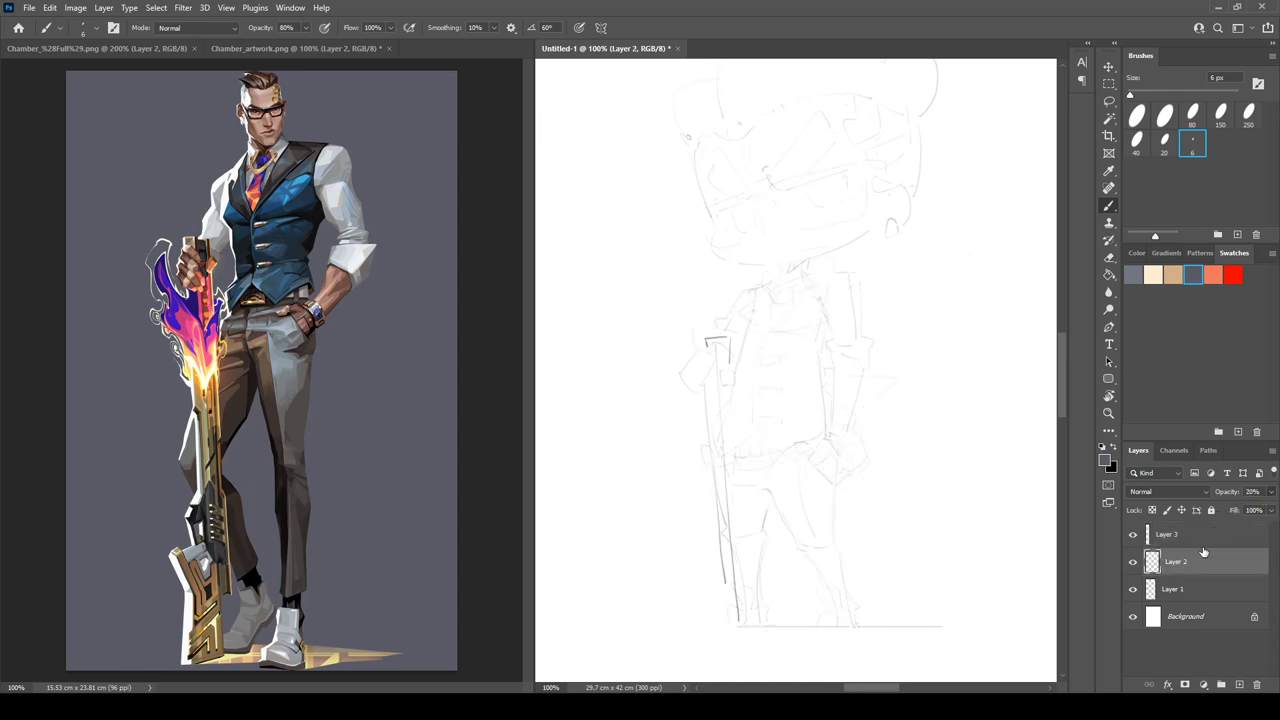
{"action": "left_click", "coordinate": [1200, 538]}
- Sketch the rifle's forked stock at ground level and its angular mid-section, cleaning up the upper barrel lines
{"action": "mouse_move", "coordinate": [730, 393]}
{"action": "left_mouse_down"}
{"action": "mouse_move", "coordinate": [735, 526]}
{"action": "mouse_move", "coordinate": [715, 511]}
{"action": "mouse_move", "coordinate": [691, 533]}
{"action": "left_mouse_up"}
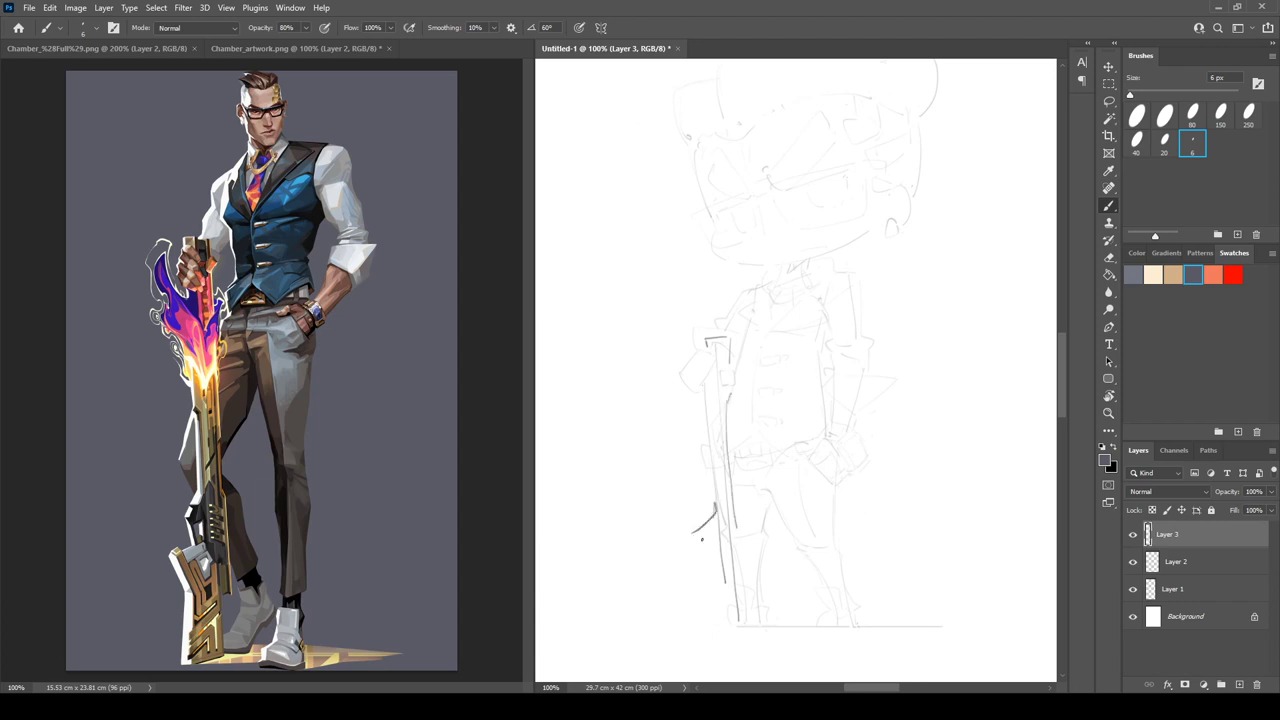
{"action": "key", "text": "ctrl+z"}
{"action": "mouse_move", "coordinate": [724, 553]}
{"action": "left_mouse_down"}
{"action": "mouse_move", "coordinate": [691, 562]}
{"action": "mouse_move", "coordinate": [707, 586]}
{"action": "mouse_move", "coordinate": [684, 567]}
{"action": "mouse_move", "coordinate": [709, 597]}
{"action": "mouse_move", "coordinate": [703, 627]}
{"action": "mouse_move", "coordinate": [743, 627]}
{"action": "mouse_move", "coordinate": [729, 602]}
{"action": "mouse_move", "coordinate": [715, 610]}
{"action": "mouse_move", "coordinate": [725, 620]}
{"action": "mouse_move", "coordinate": [739, 601]}
{"action": "mouse_move", "coordinate": [743, 546]}
{"action": "mouse_move", "coordinate": [745, 588]}
{"action": "left_mouse_up"}
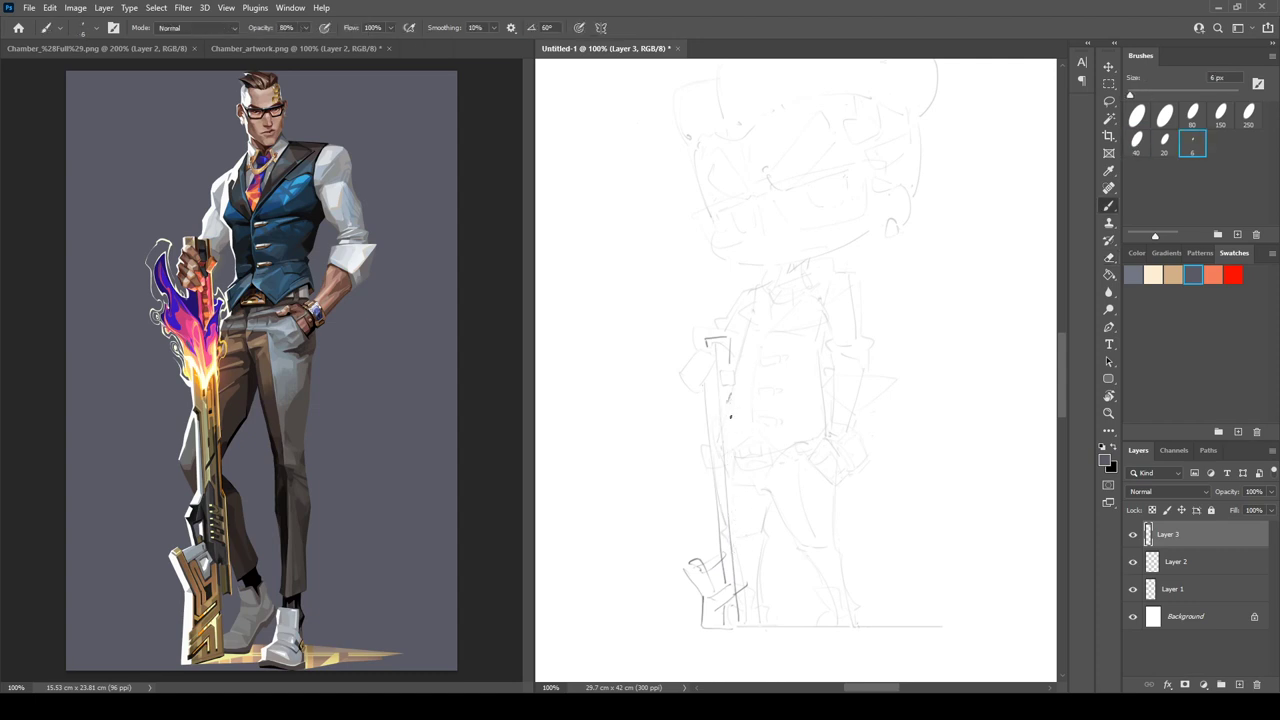
{"action": "mouse_move", "coordinate": [730, 414]}
{"action": "left_mouse_down"}
{"action": "mouse_move", "coordinate": [750, 584]}
{"action": "mouse_move", "coordinate": [713, 542]}
{"action": "mouse_move", "coordinate": [713, 481]}
{"action": "left_mouse_up"}
{"action": "key", "text": "e"}
{"action": "key", "text": "b"}
{"action": "key", "text": "e"}
{"action": "mouse_move", "coordinate": [703, 403]}
{"action": "left_mouse_down"}
{"action": "mouse_move", "coordinate": [720, 356]}
{"action": "mouse_move", "coordinate": [706, 337]}
{"action": "mouse_move", "coordinate": [733, 347]}
{"action": "mouse_move", "coordinate": [707, 339]}
{"action": "mouse_move", "coordinate": [728, 372]}
{"action": "left_mouse_up"}
{"action": "key", "text": "b"}
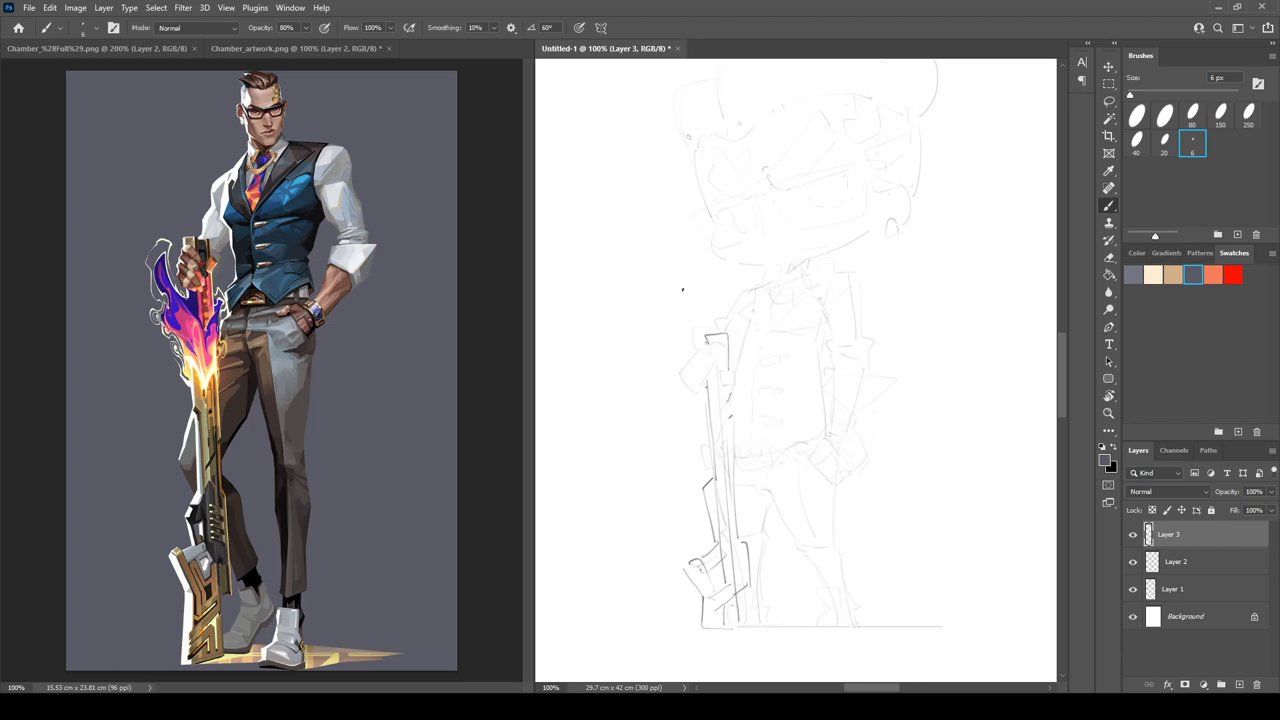
- Erase and redraw the barrel's inner edge from the grip down to the rifle's mid-section
{"action": "key", "text": "e"}
{"action": "mouse_move", "coordinate": [734, 398]}
{"action": "left_mouse_down"}
{"action": "mouse_move", "coordinate": [733, 448]}
{"action": "mouse_move", "coordinate": [733, 393]}
{"action": "mouse_move", "coordinate": [737, 505]}
{"action": "left_mouse_up"}
{"action": "key", "text": "b"}
{"action": "key", "text": "e"}
{"action": "key", "text": "b"}
{"action": "left_click_drag", "start_coordinate": [729, 421], "coordinate": [738, 533]}
{"action": "key", "text": "e"}
{"action": "left_click_drag", "start_coordinate": [733, 391], "coordinate": [742, 536]}
{"action": "key", "text": "b"}
{"action": "left_click_drag", "start_coordinate": [730, 394], "coordinate": [738, 541]}
- Erase the stock's outer prong and redraw it as a wider angled shape near the ground
{"action": "key", "text": "e"}
{"action": "mouse_move", "coordinate": [700, 562]}
{"action": "left_mouse_down"}
{"action": "mouse_move", "coordinate": [688, 542]}
{"action": "mouse_move", "coordinate": [719, 568]}
{"action": "mouse_move", "coordinate": [716, 584]}
{"action": "left_mouse_up"}
{"action": "key", "text": "b"}
{"action": "key", "text": "e"}
{"action": "key", "text": "b"}
{"action": "key", "text": "e"}
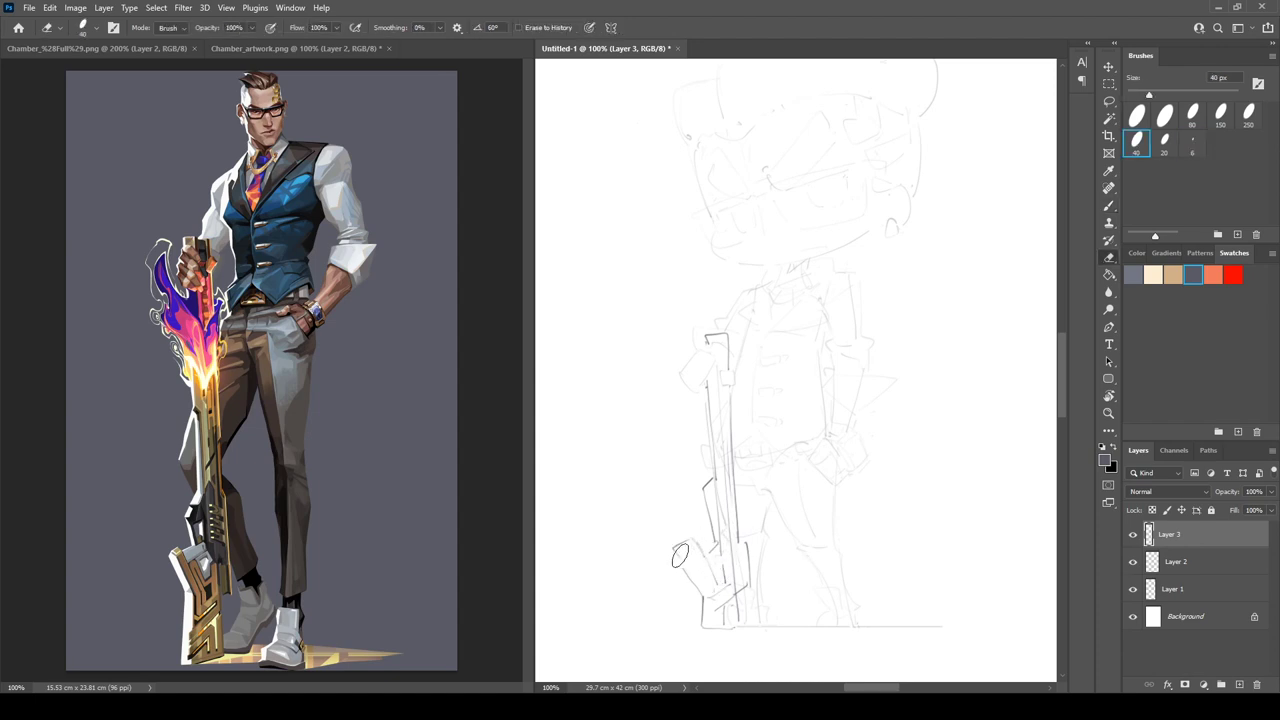
{"action": "key", "text": "b"}
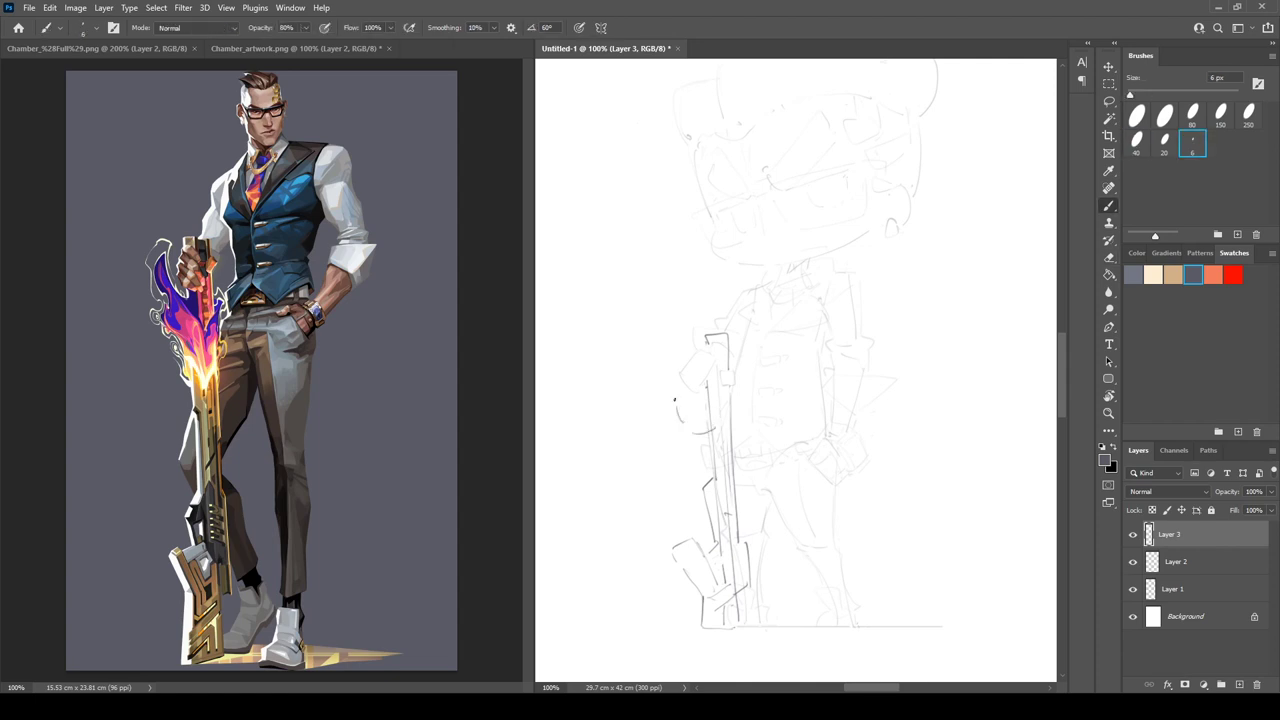
- Draw rounded lobes on both sides of the rifle's barrel, with a smaller loop beneath the outer one
{"action": "key", "text": "e"}
{"action": "key", "text": "b"}
{"action": "mouse_move", "coordinate": [676, 398]}
{"action": "left_mouse_down"}
{"action": "mouse_move", "coordinate": [690, 432]}
{"action": "mouse_move", "coordinate": [706, 408]}
{"action": "mouse_move", "coordinate": [702, 436]}
{"action": "left_mouse_up"}
{"action": "key", "text": "e"}
{"action": "key", "text": "b"}
{"action": "mouse_move", "coordinate": [678, 394]}
{"action": "left_mouse_down"}
{"action": "mouse_move", "coordinate": [723, 452]}
{"action": "mouse_move", "coordinate": [712, 425]}
{"action": "mouse_move", "coordinate": [749, 399]}
{"action": "mouse_move", "coordinate": [729, 446]}
{"action": "left_mouse_up"}
{"action": "key", "text": "e"}
{"action": "key", "text": "b"}
{"action": "key", "text": "e"}
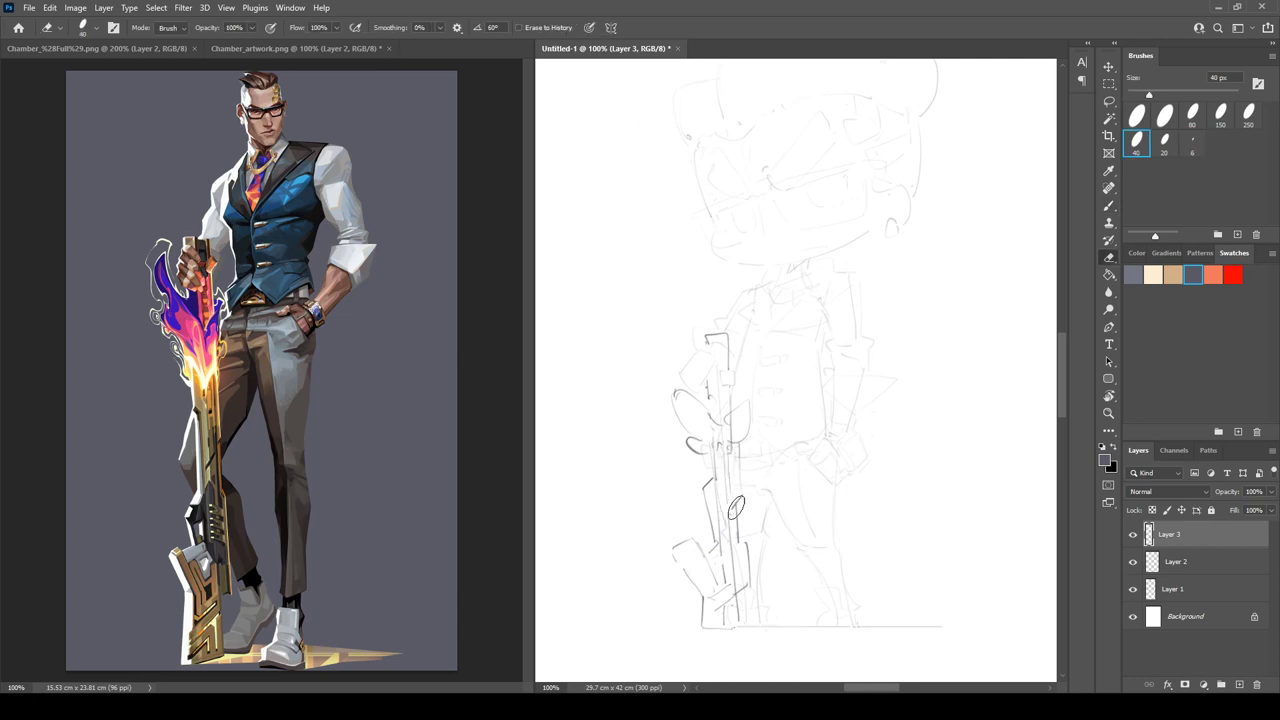
- Refine the rifle's angular lower body, stock prong and base line, and lighten the muzzle lines
{"action": "key", "text": "b"}
{"action": "mouse_move", "coordinate": [738, 508]}
{"action": "left_mouse_down"}
{"action": "mouse_move", "coordinate": [748, 578]}
{"action": "mouse_move", "coordinate": [727, 546]}
{"action": "mouse_move", "coordinate": [745, 578]}
{"action": "left_mouse_up"}
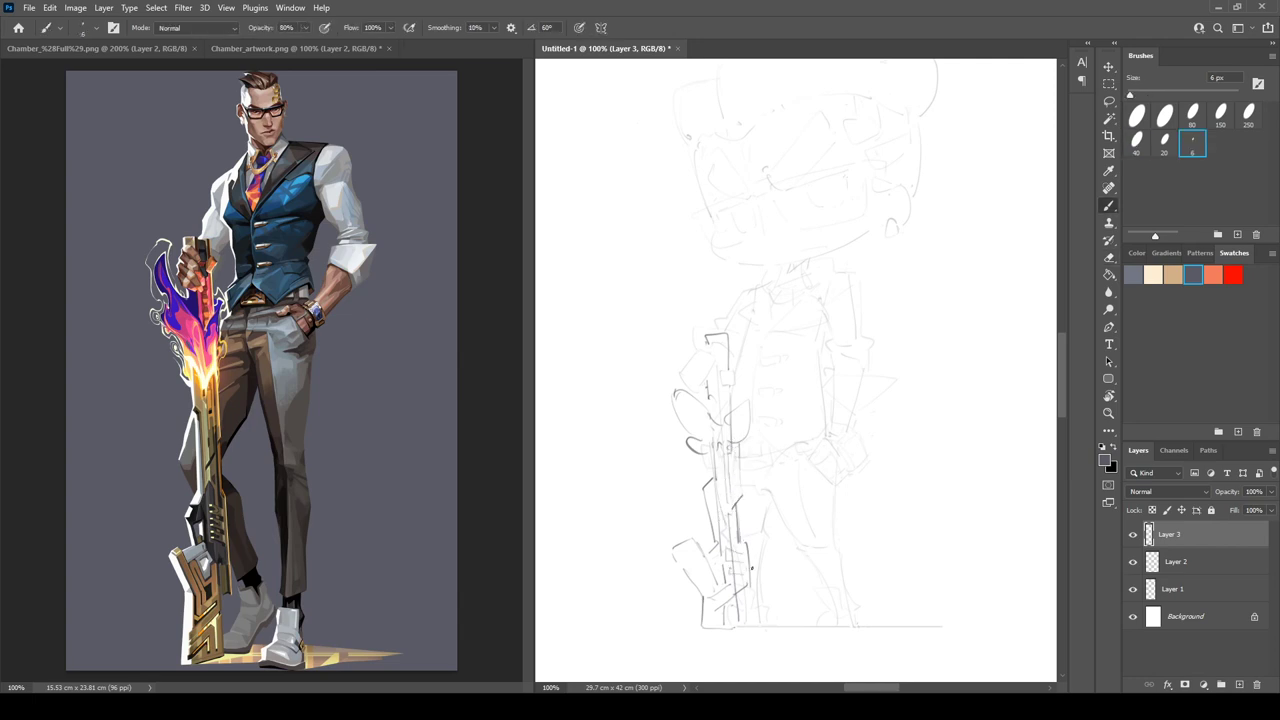
{"action": "mouse_move", "coordinate": [680, 550]}
{"action": "left_mouse_down"}
{"action": "mouse_move", "coordinate": [692, 542]}
{"action": "mouse_move", "coordinate": [712, 595]}
{"action": "left_mouse_up"}
{"action": "mouse_move", "coordinate": [714, 612]}
{"action": "left_mouse_down"}
{"action": "mouse_move", "coordinate": [744, 627]}
{"action": "mouse_move", "coordinate": [697, 629]}
{"action": "mouse_move", "coordinate": [756, 629]}
{"action": "left_mouse_up"}
{"action": "key", "text": "e"}
{"action": "key", "text": "b"}
{"action": "key", "text": "e"}
{"action": "mouse_move", "coordinate": [710, 334]}
{"action": "left_mouse_down"}
{"action": "mouse_move", "coordinate": [729, 414]}
{"action": "mouse_move", "coordinate": [731, 394]}
{"action": "mouse_move", "coordinate": [724, 404]}
{"action": "mouse_move", "coordinate": [719, 382]}
{"action": "mouse_move", "coordinate": [722, 418]}
{"action": "left_mouse_up"}
{"action": "key", "text": "b"}
{"action": "key", "text": "e"}
{"action": "key", "text": "b"}
- Check the sketch in a mirrored view and move the rifle outward, away from the body
{"action": "key", "text": "h"}
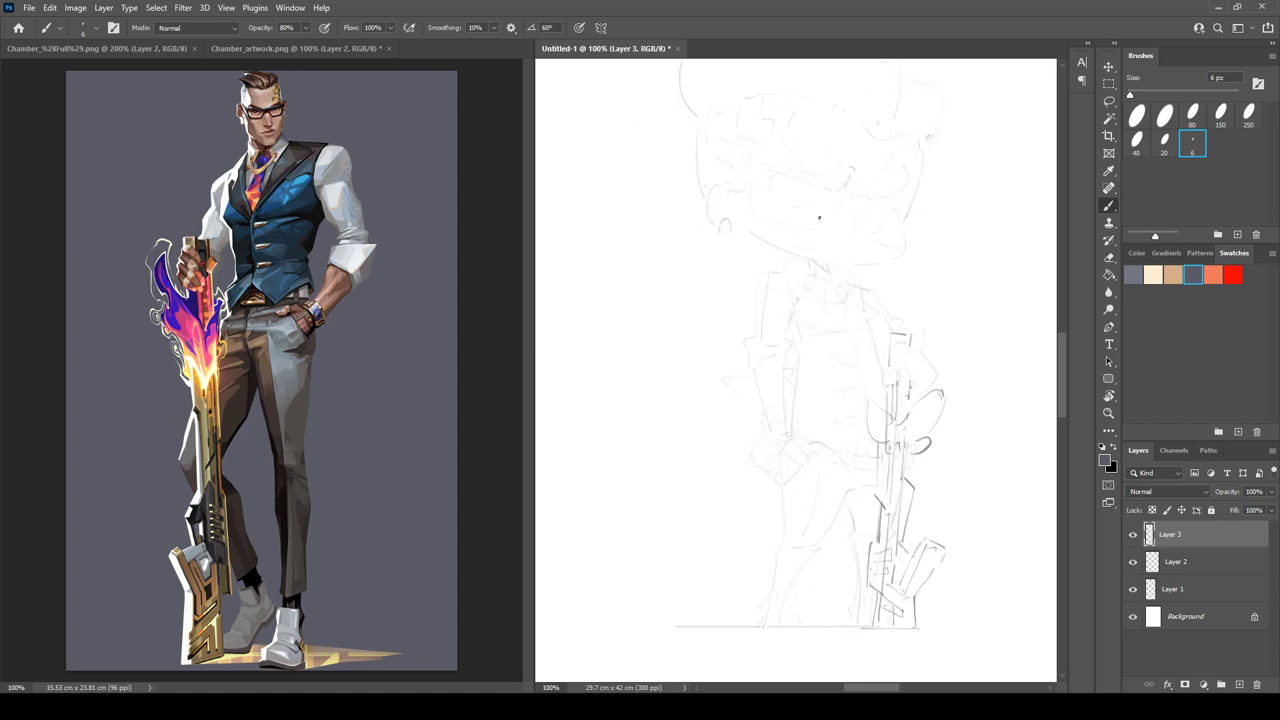
{"action": "key", "text": "h"}
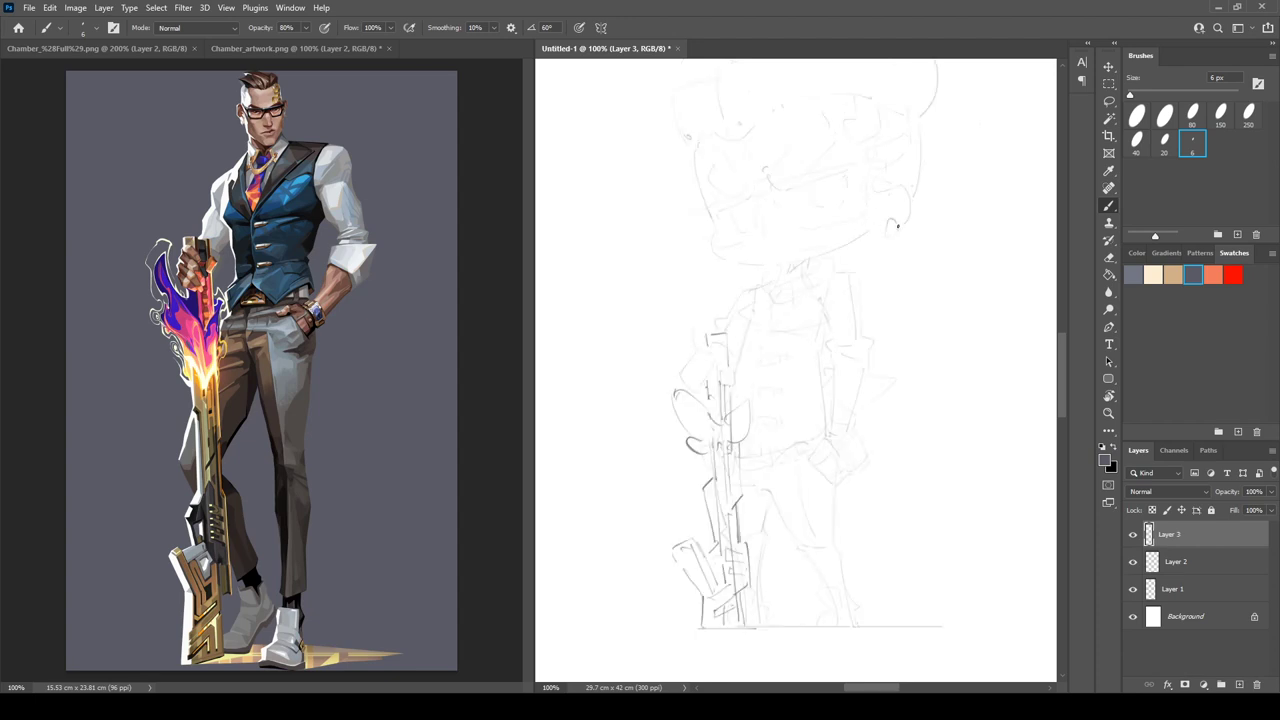
{"action": "key", "text": "ctrl+t"}
{"action": "left_click_drag", "start_coordinate": [730, 430], "coordinate": [706, 434]}
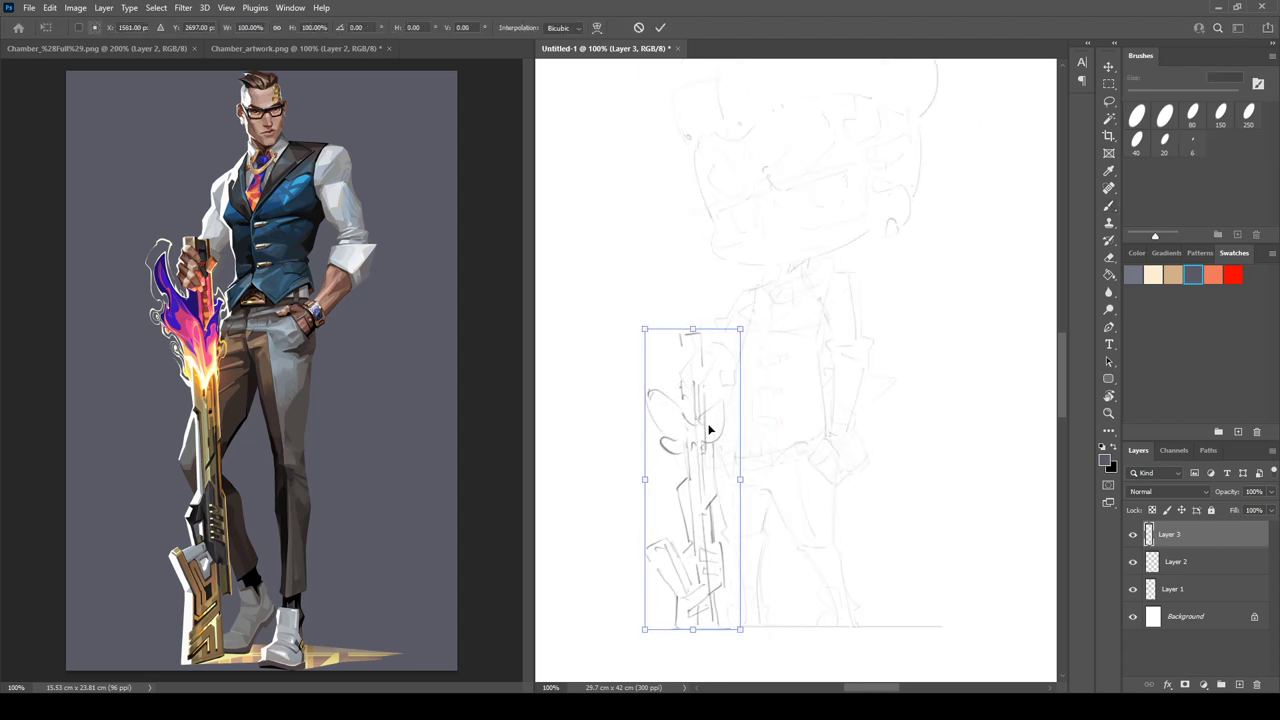
{"action": "key", "text": "Return"}
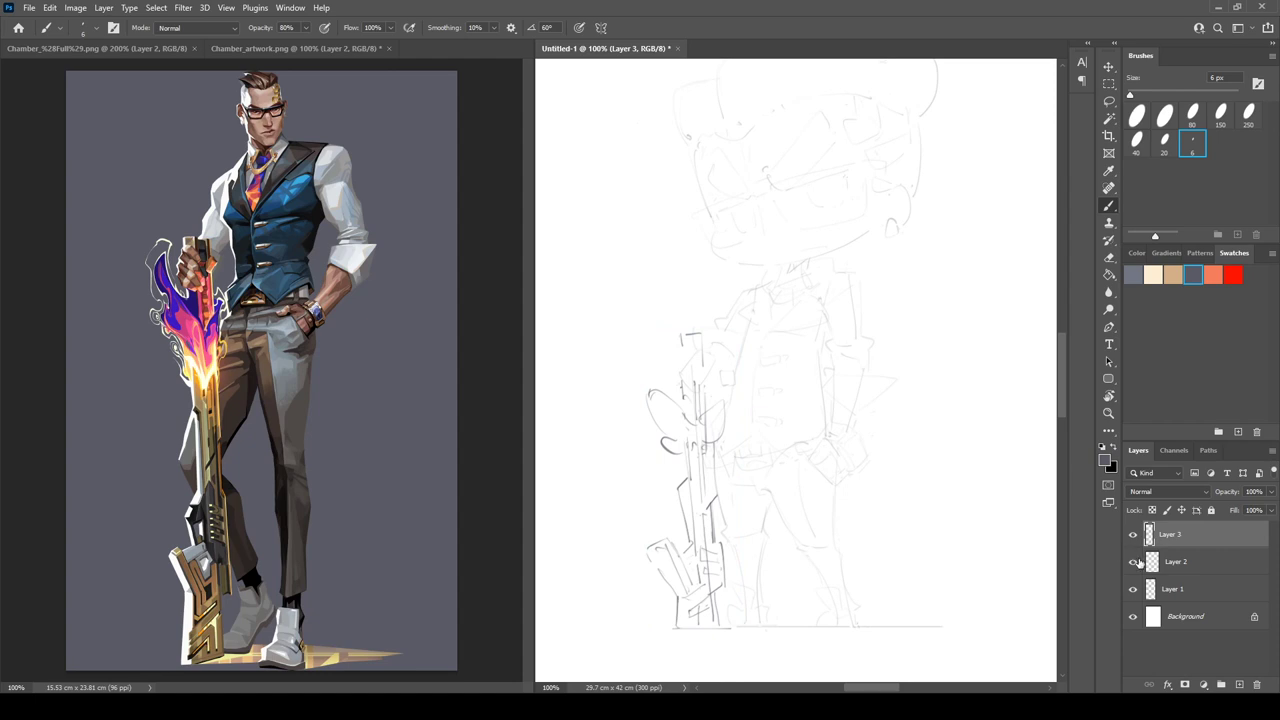
- Select the rough gun-side hand on Layer 1 with the Lasso and shift it toward the rifle
{"action": "left_click", "coordinate": [1133, 589]}
{"action": "left_click", "coordinate": [1133, 589]}
{"action": "left_click", "coordinate": [1168, 590]}
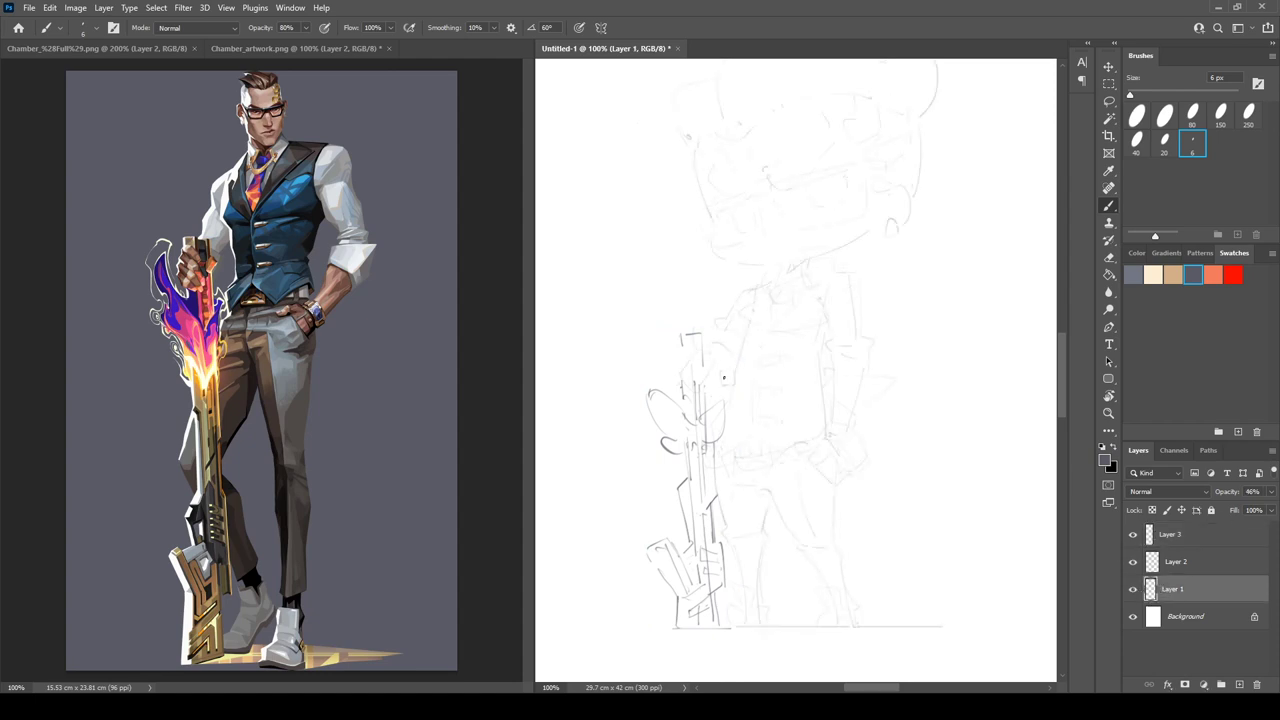
{"action": "key", "text": "e"}
{"action": "key", "text": "l"}
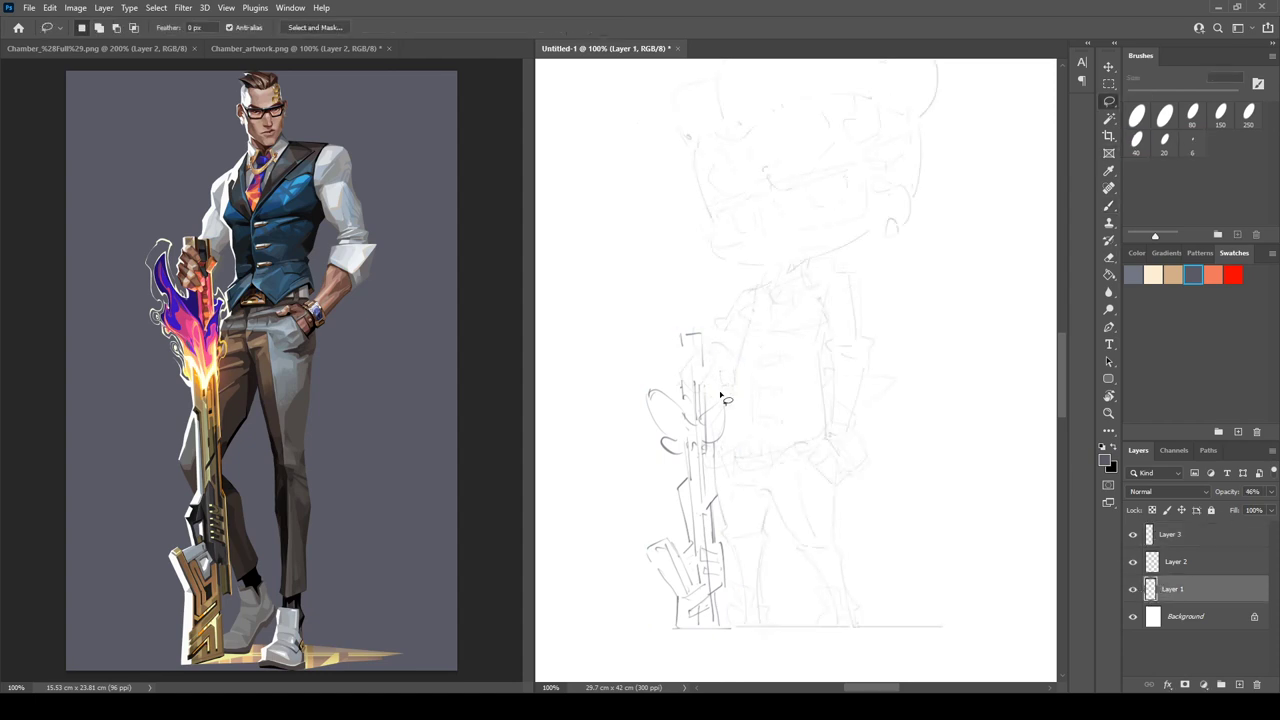
{"action": "mouse_move", "coordinate": [736, 372]}
{"action": "left_mouse_down"}
{"action": "mouse_move", "coordinate": [706, 349]}
{"action": "mouse_move", "coordinate": [697, 397]}
{"action": "mouse_move", "coordinate": [716, 390]}
{"action": "mouse_move", "coordinate": [694, 377]}
{"action": "left_mouse_up"}
{"action": "key", "text": "ctrl+d"}
- Redraw the rounded hand gripping the rifle below its muzzle and the wrist and cuff behind it on Layer 1
{"action": "left_click", "coordinate": [1160, 543]}
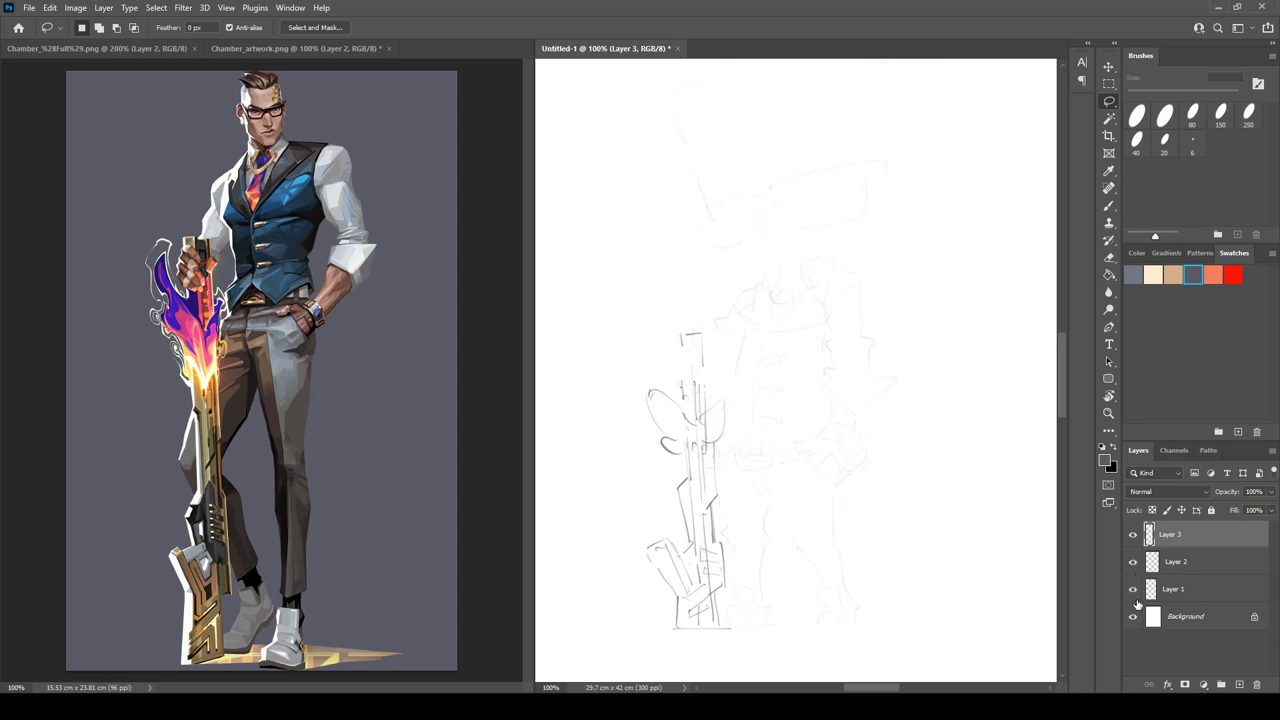
{"action": "left_click", "coordinate": [1168, 600]}
{"action": "key", "text": "b"}
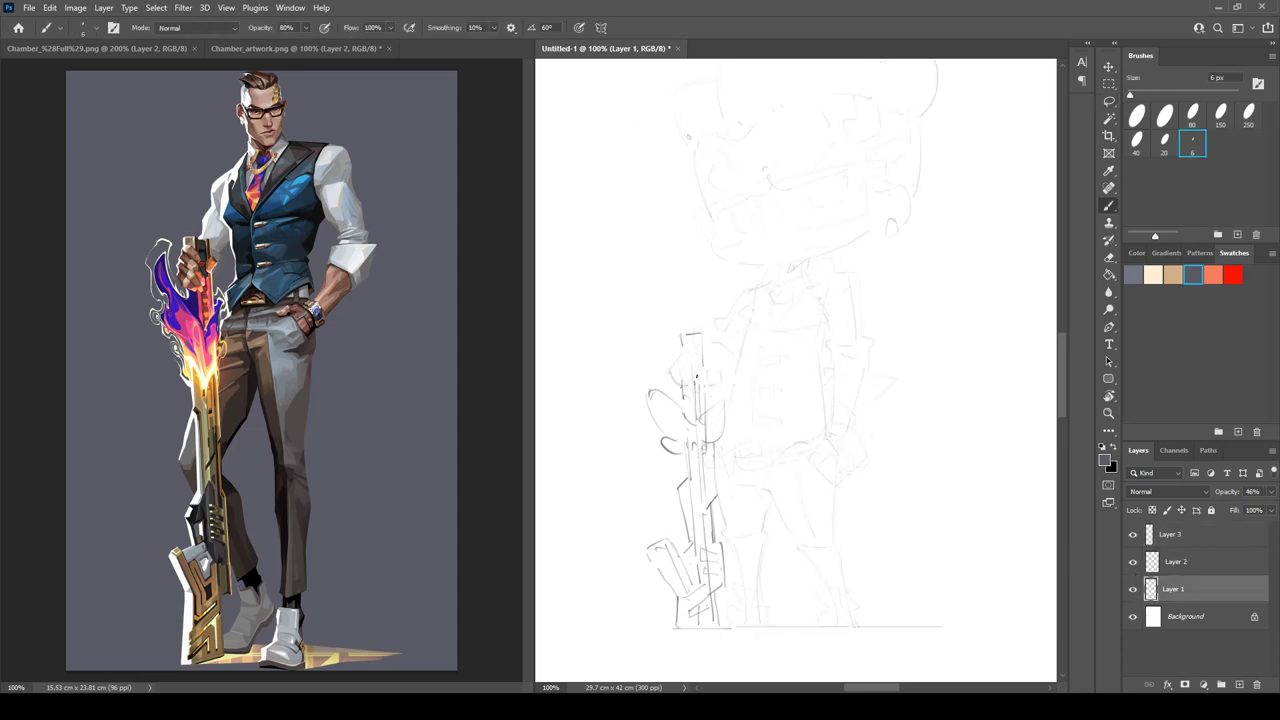
{"action": "mouse_move", "coordinate": [689, 367]}
{"action": "left_mouse_down"}
{"action": "mouse_move", "coordinate": [717, 343]}
{"action": "mouse_move", "coordinate": [733, 357]}
{"action": "left_mouse_up"}
{"action": "key", "text": "e"}
{"action": "key", "text": "b"}
- Group Layers 1 to 3, duplicate the group, and hide the original group
{"action": "left_click", "coordinate": [1168, 532], "text": "shift"}
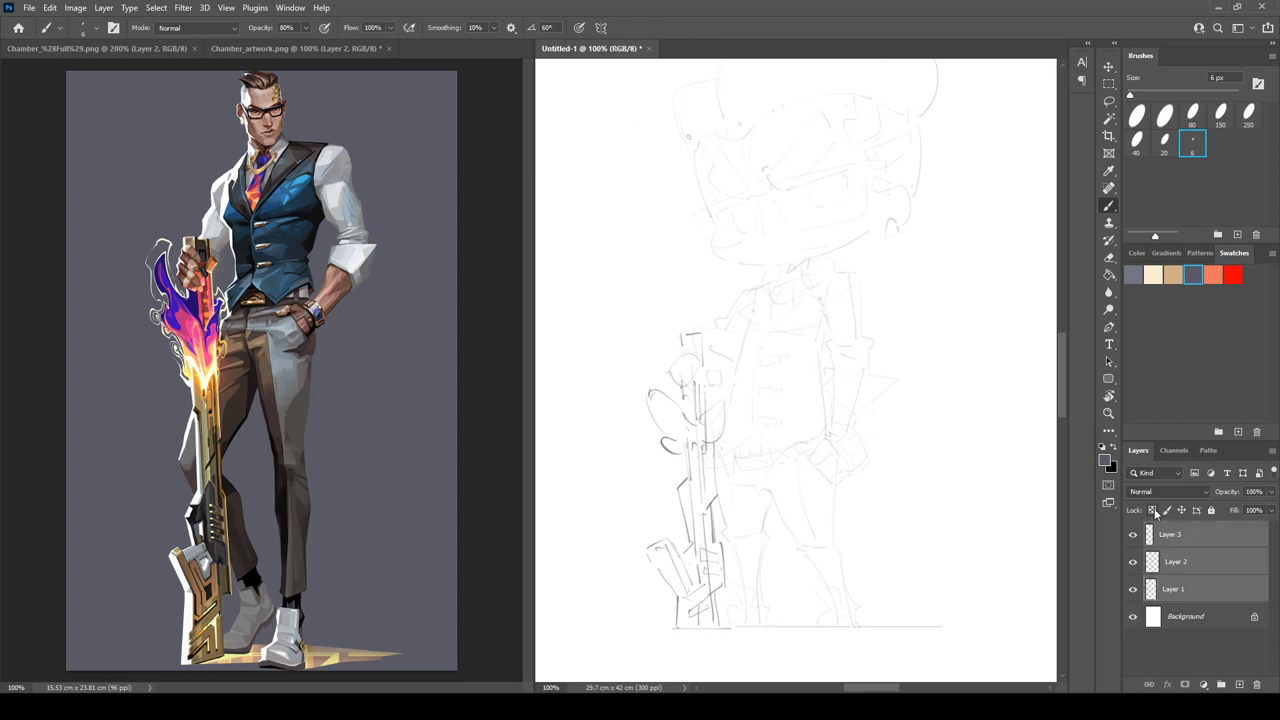
{"action": "key", "text": "ctrl+g"}
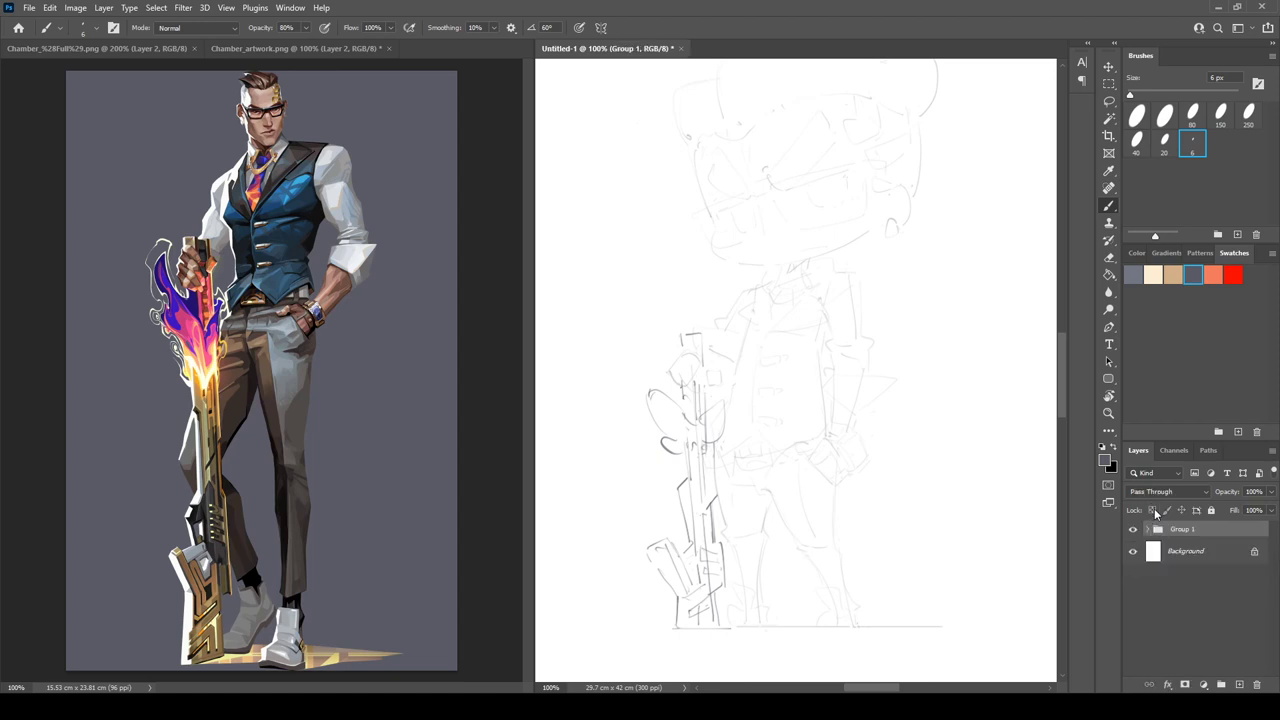
{"action": "key", "text": "ctrl+j"}
{"action": "left_click", "coordinate": [1133, 546]}
- Scale the duplicated sketch group up proportionally so the character and rifle fill the page
{"action": "key", "text": "ctrl+minus"}
{"action": "key", "text": "ctrl+minus"}
{"action": "key", "text": "ctrl+minus"}
{"action": "key", "text": "ctrl+minus"}
{"action": "key", "text": "ctrl+minus"}
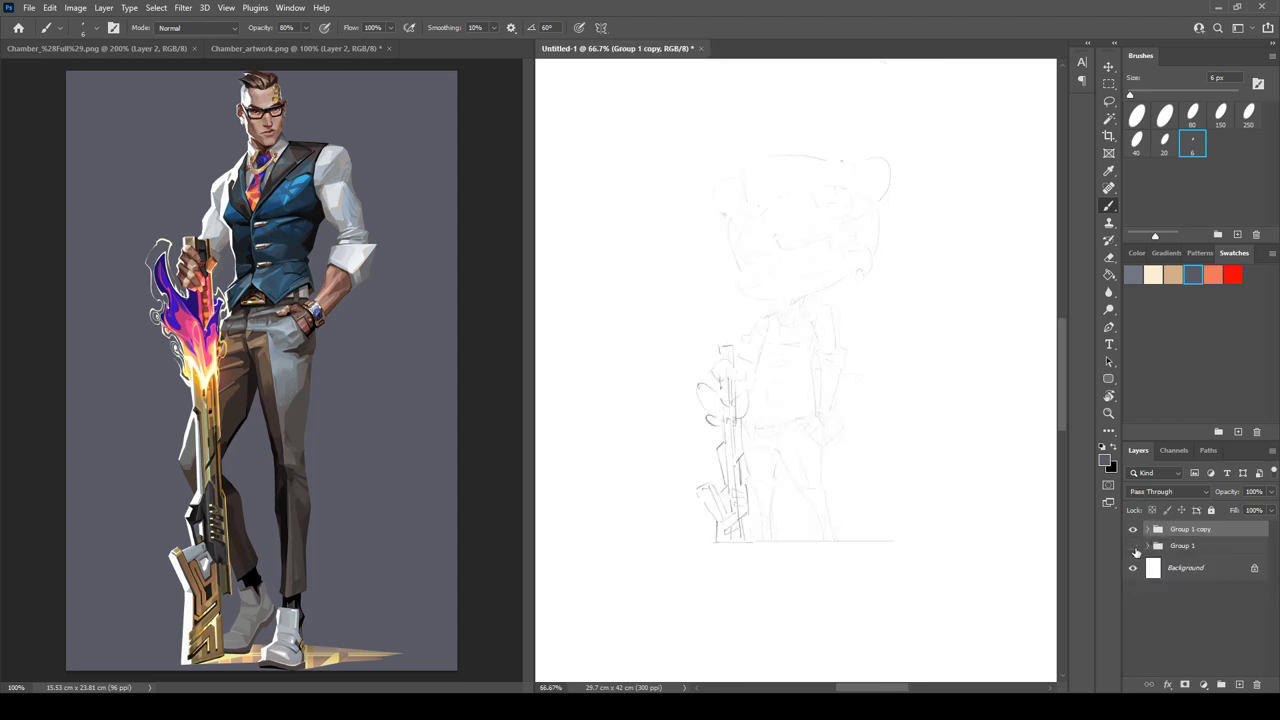
{"action": "key", "text": "ctrl+t"}
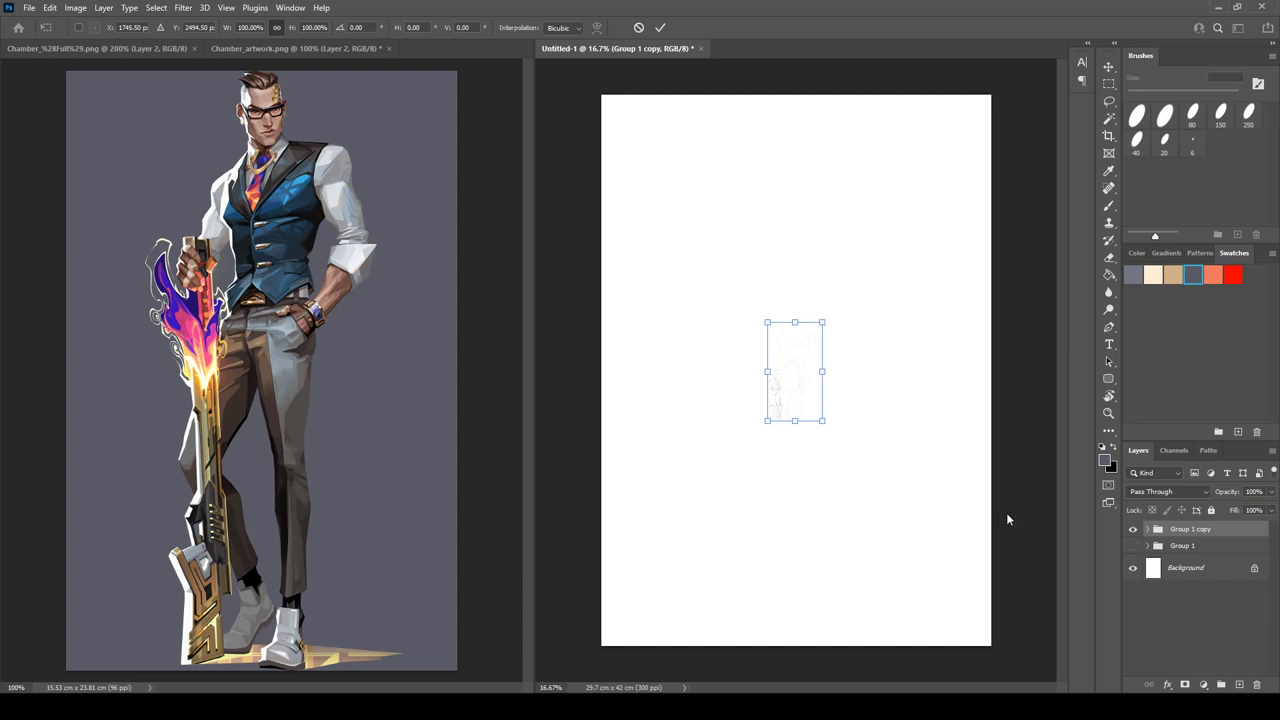
{"action": "mouse_move", "coordinate": [822, 420]}
{"action": "left_mouse_down"}
{"action": "mouse_move", "coordinate": [983, 635]}
{"action": "mouse_move", "coordinate": [980, 617]}
{"action": "left_mouse_up"}
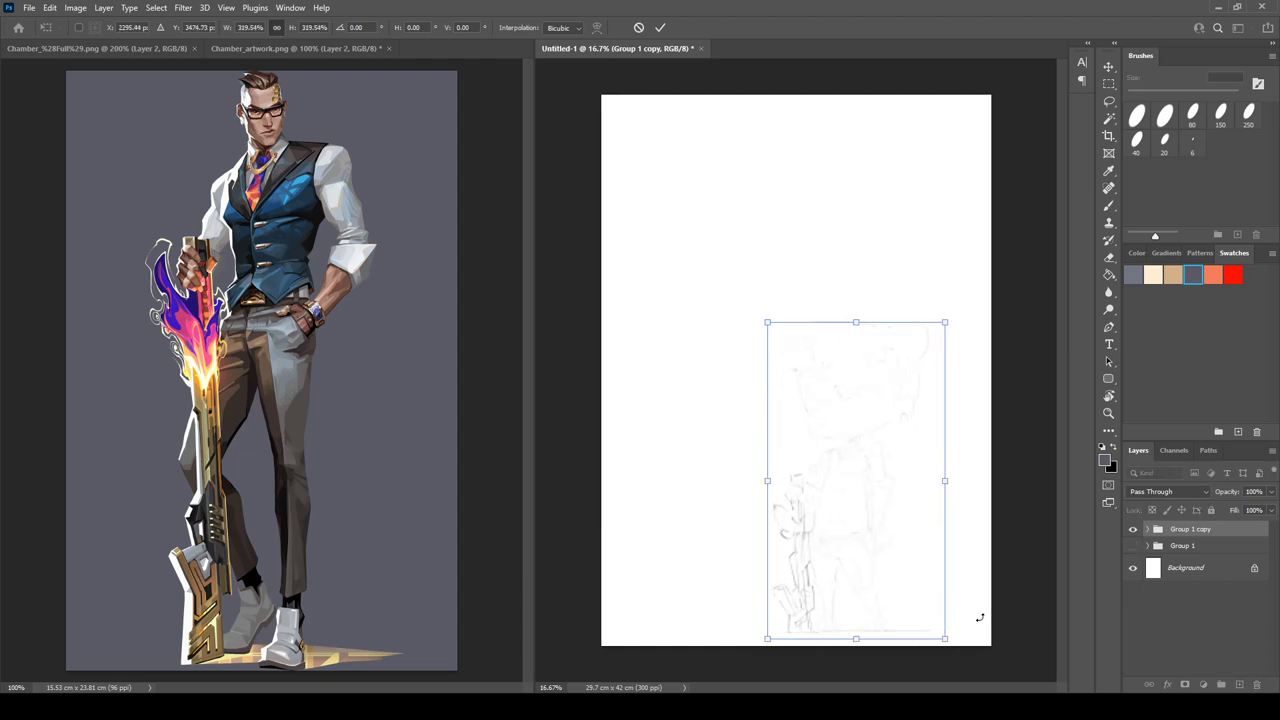
{"action": "mouse_move", "coordinate": [765, 321]}
{"action": "left_mouse_down"}
{"action": "mouse_move", "coordinate": [589, 129]}
{"action": "mouse_move", "coordinate": [598, 135]}
{"action": "left_mouse_up"}
{"action": "key", "text": "Return"}
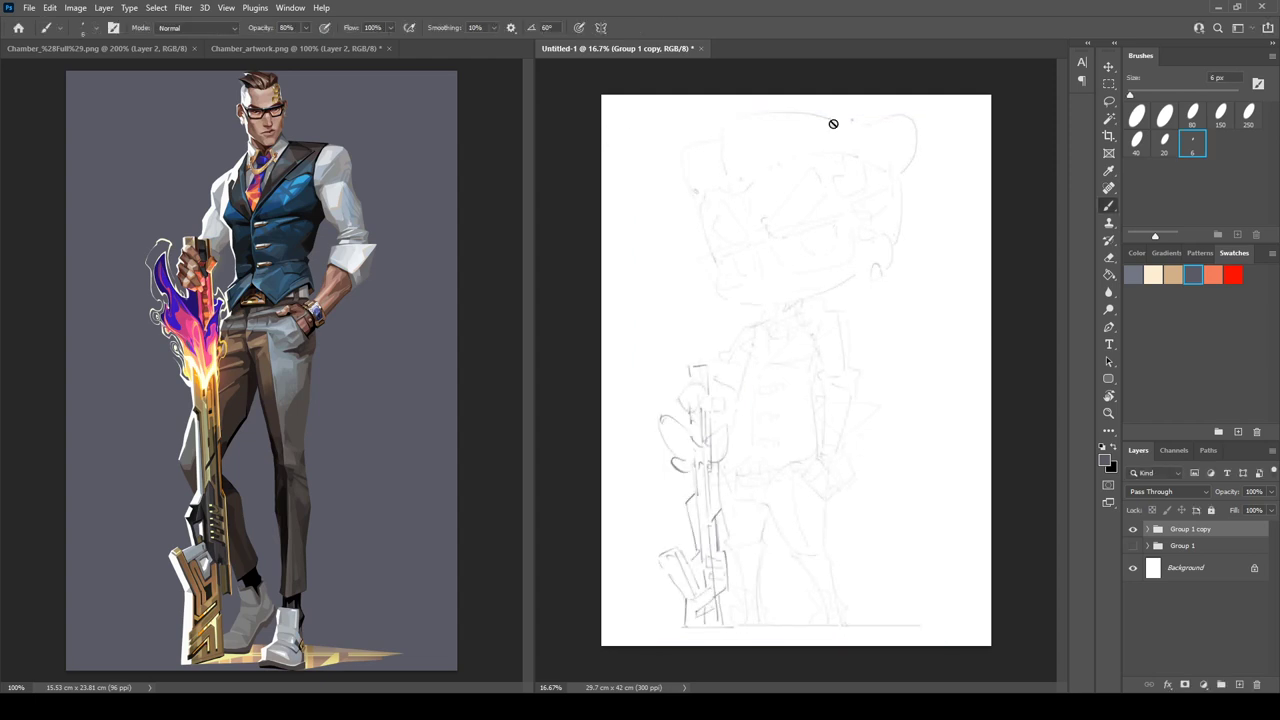
- Nudge the duplicated sketch group slightly right and down on the page
{"action": "left_click", "coordinate": [1108, 66]}
{"action": "key", "text": "Down"}
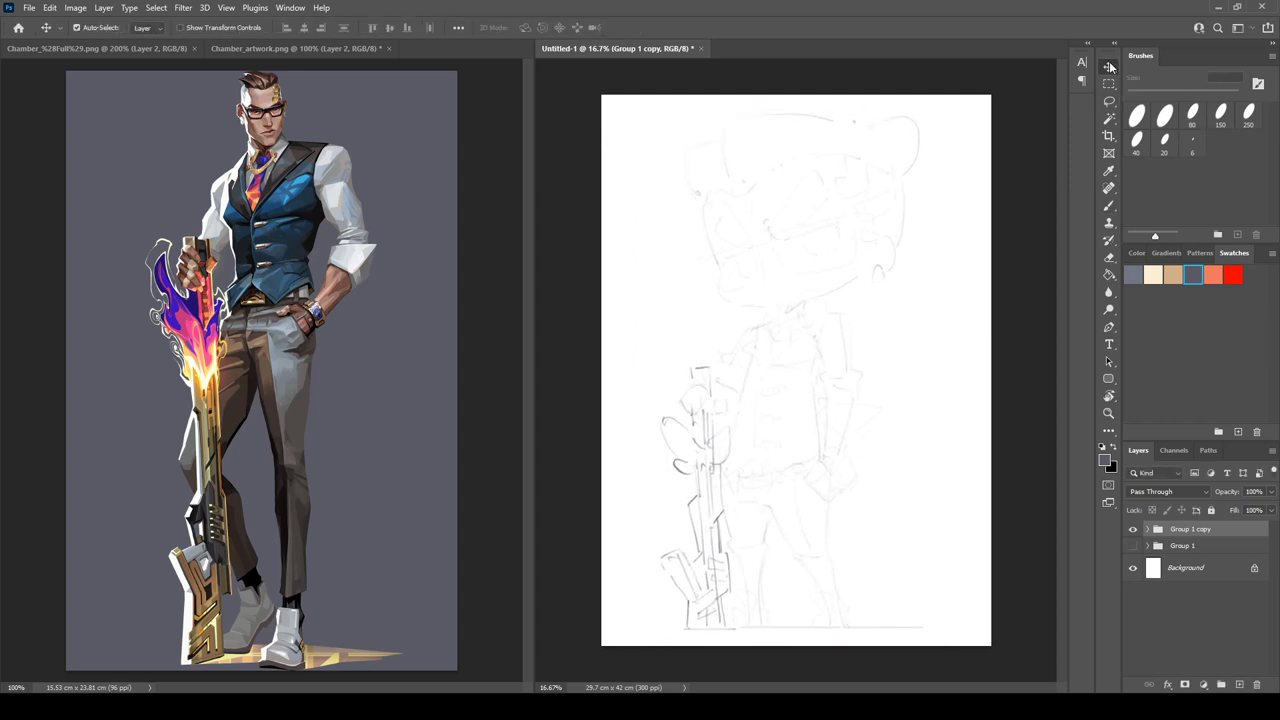
{"action": "key", "text": "Right"}
{"action": "key", "text": "Right"}
{"action": "key", "text": "Down"}
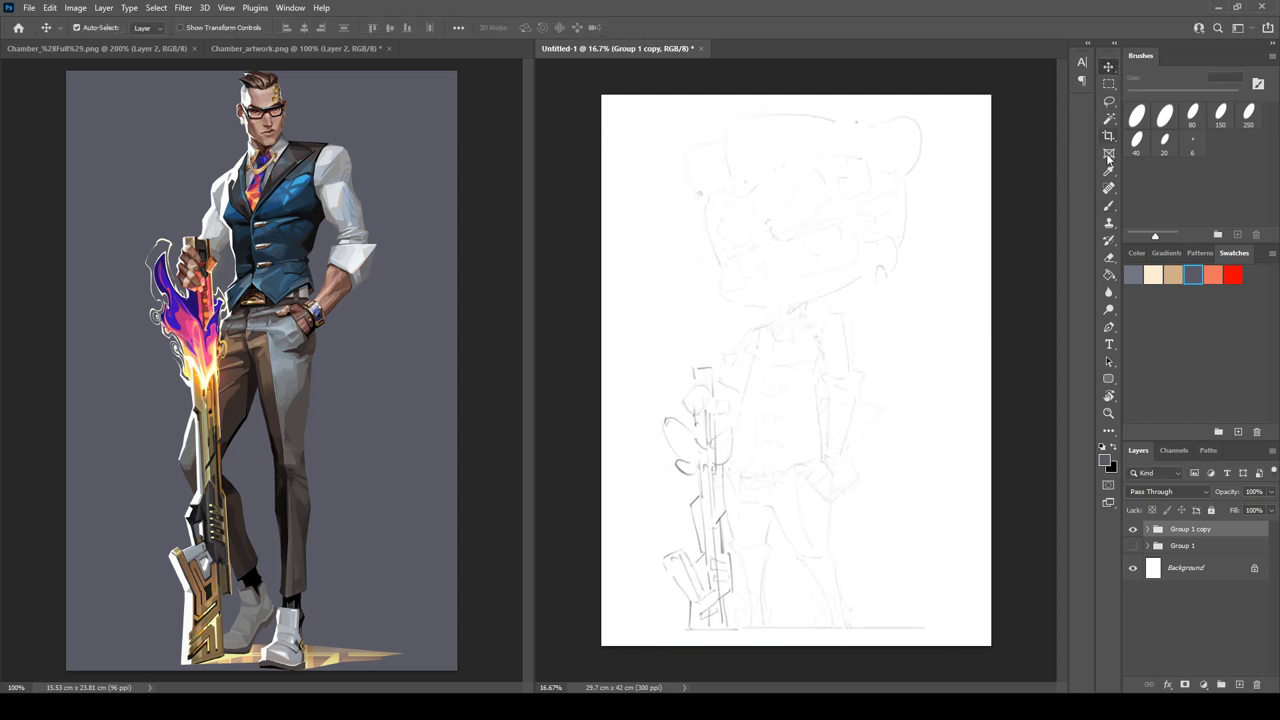
- Lower the opacity of Layer 3 inside the duplicated group to 33%
{"action": "left_click", "coordinate": [1148, 529]}
{"action": "left_click", "coordinate": [1225, 551]}
{"action": "key", "text": "3"}
{"action": "key", "text": "3"}
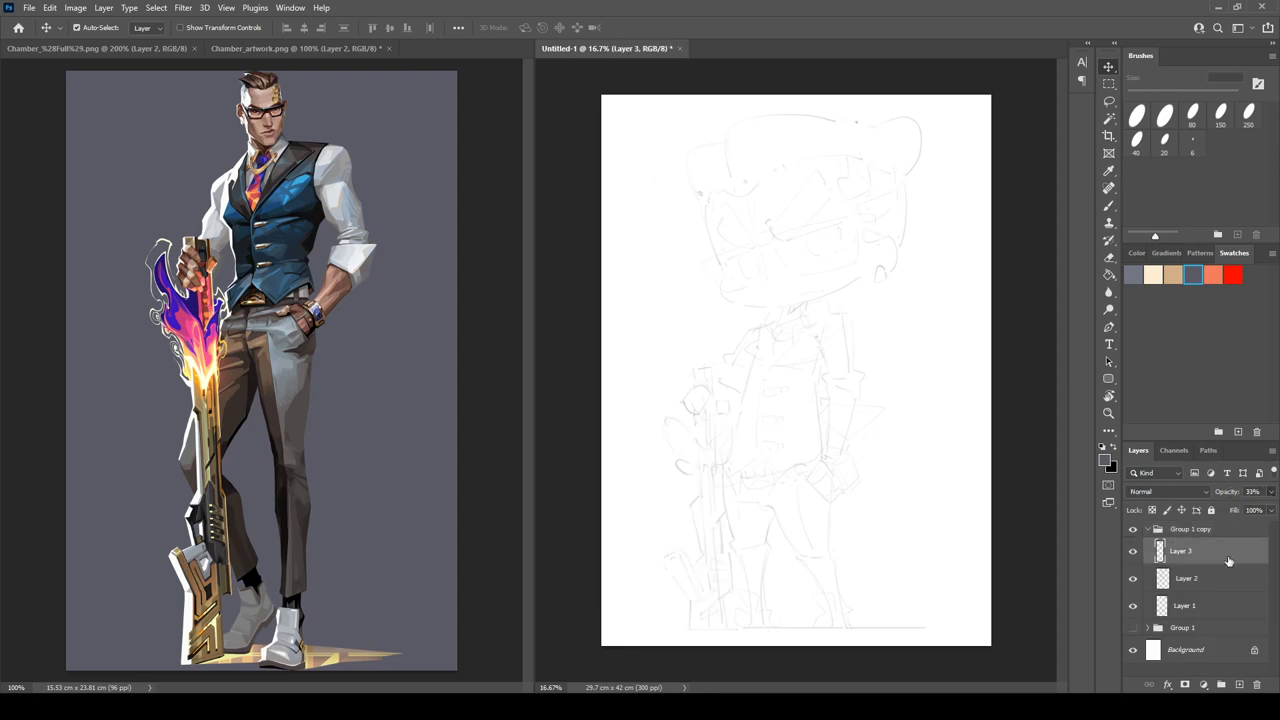
{"action": "left_click", "coordinate": [1148, 529]}
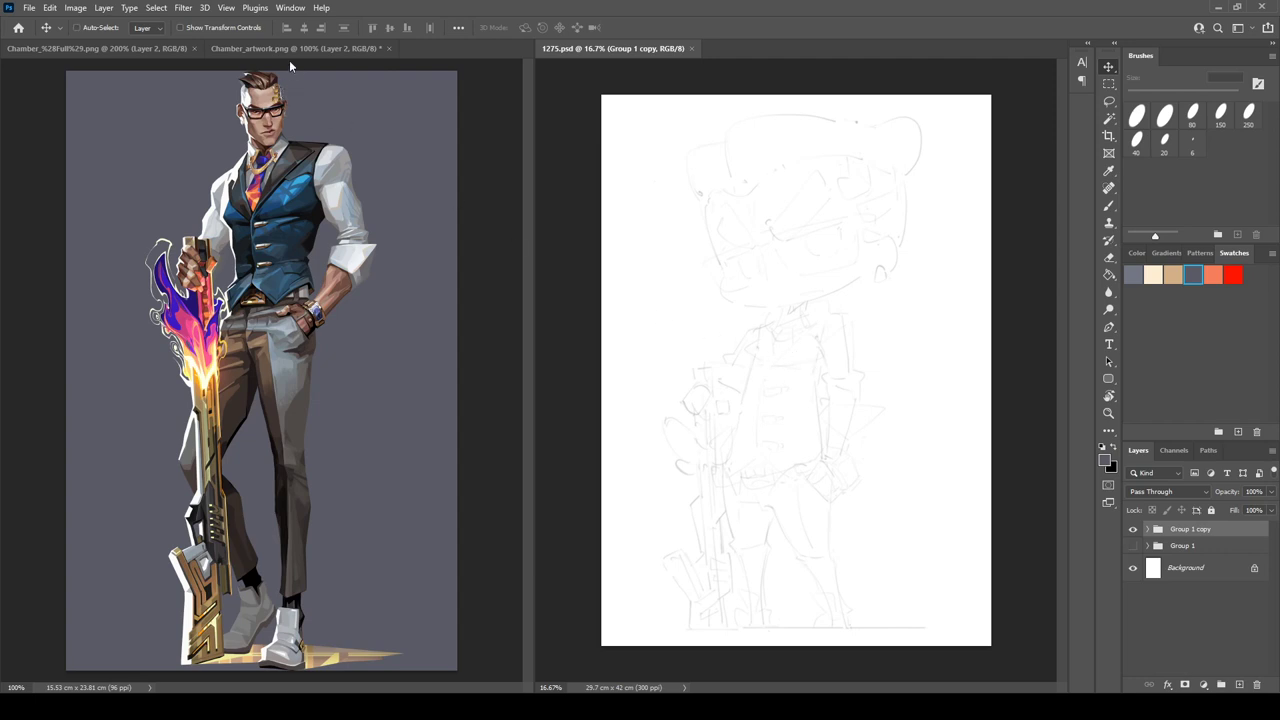
- Place a second view of 1275.psd beside the working canvas as a full-page overview
{"action": "left_click", "coordinate": [483, 277]}
{"action": "left_click_drag", "start_coordinate": [197, 73], "coordinate": [244, 54]}
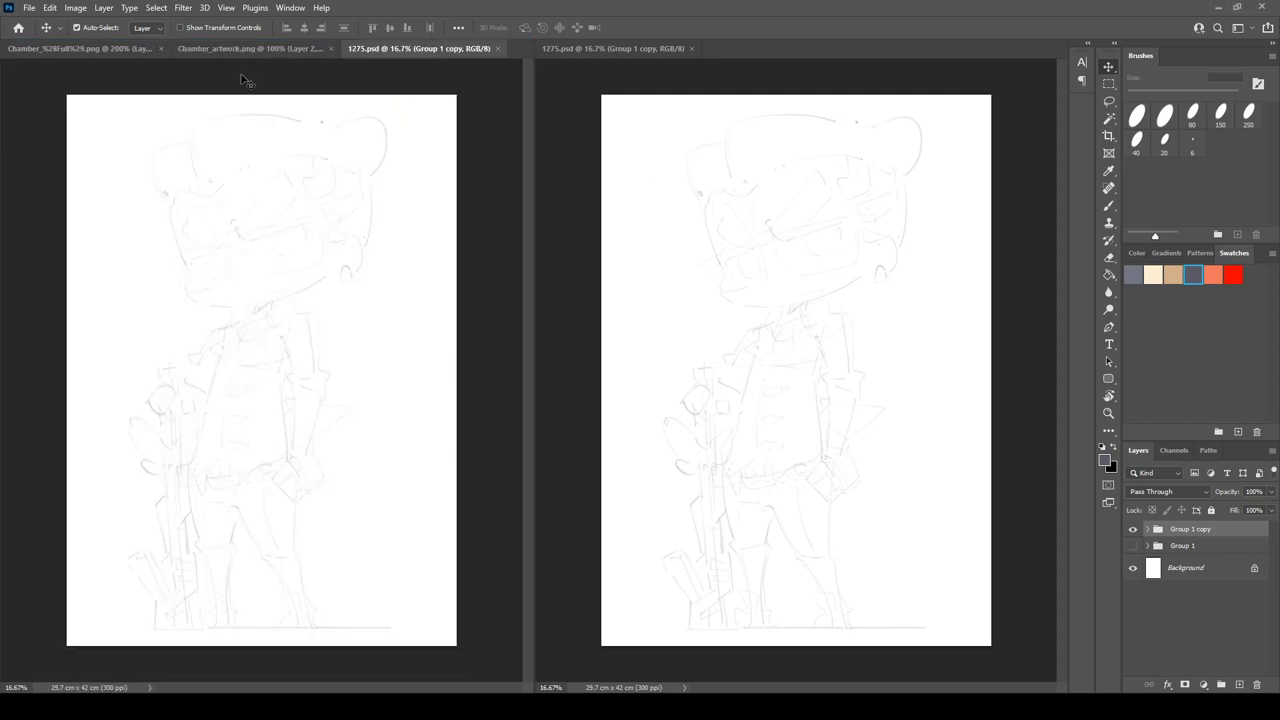
{"action": "left_click", "coordinate": [576, 506]}
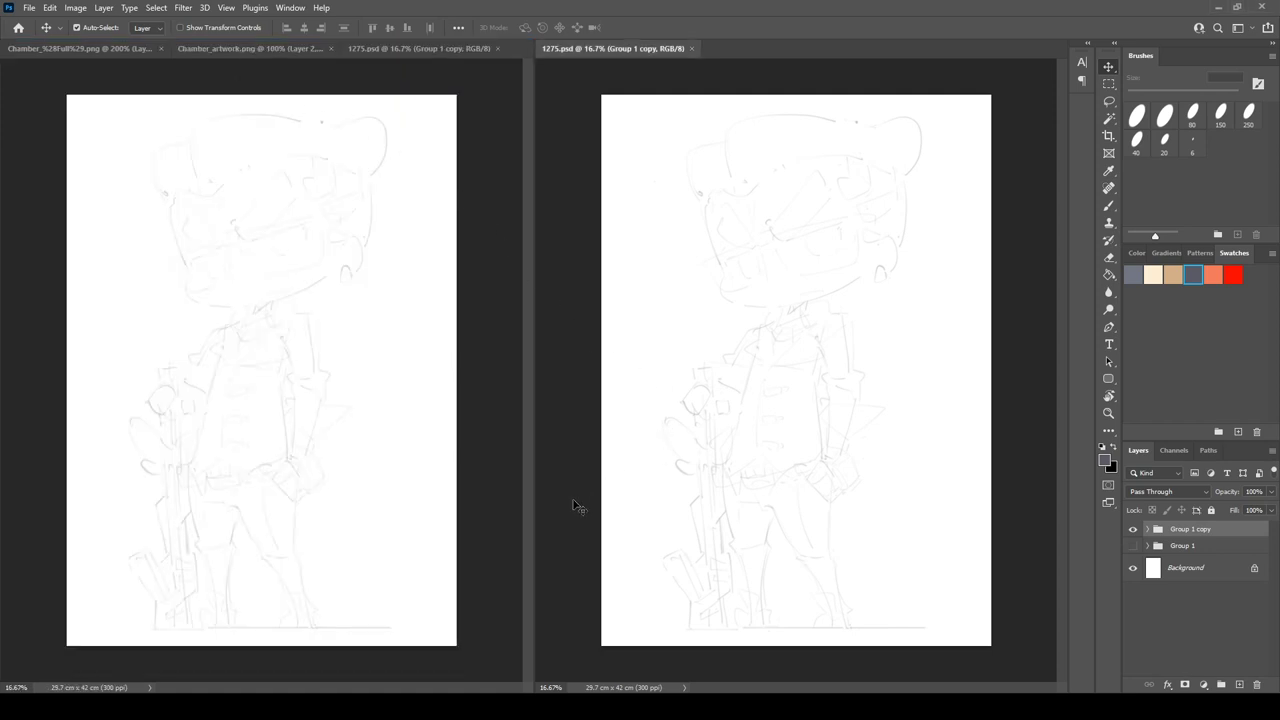
- Add a new layer above the duplicated sketch group and set up the 40 px brush with the blue-gray swatch
{"action": "key", "text": "ctrl+plus"}
{"action": "key", "text": "ctrl+plus"}
{"action": "key", "text": "ctrl+plus"}
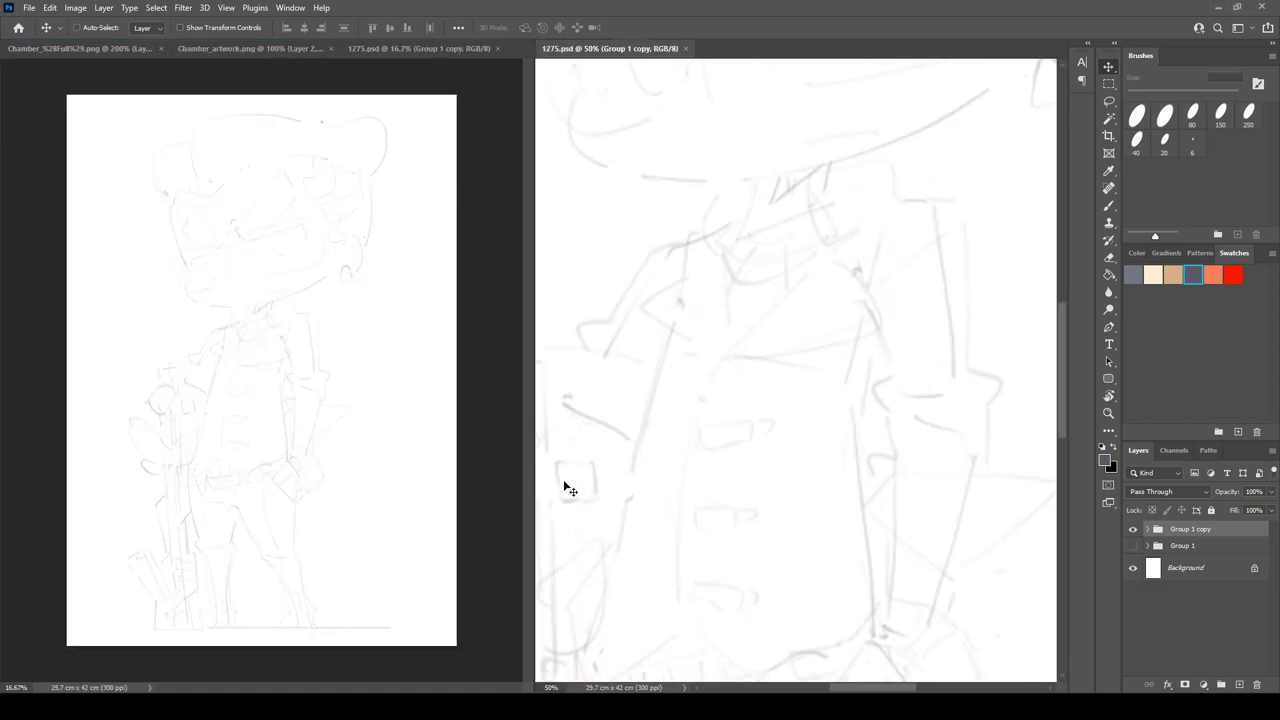
{"action": "key", "text": "ctrl+plus"}
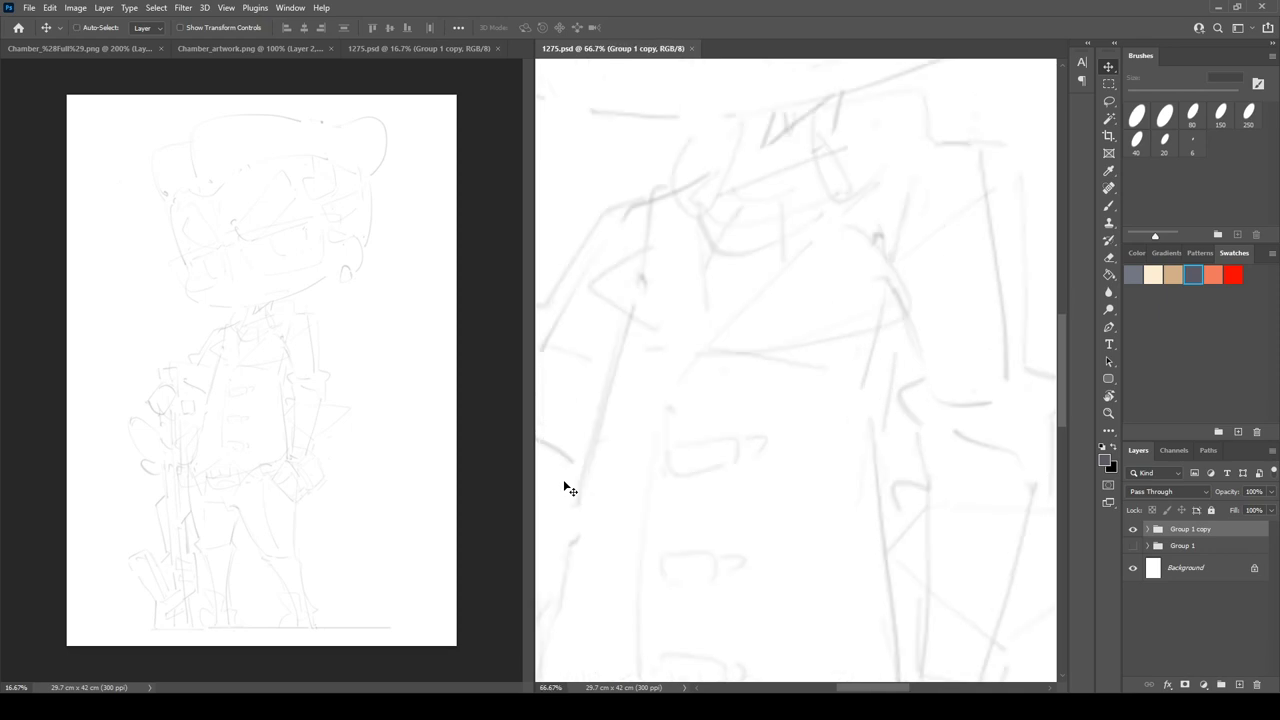
{"action": "left_click", "coordinate": [1239, 684]}
{"action": "key", "text": "b"}
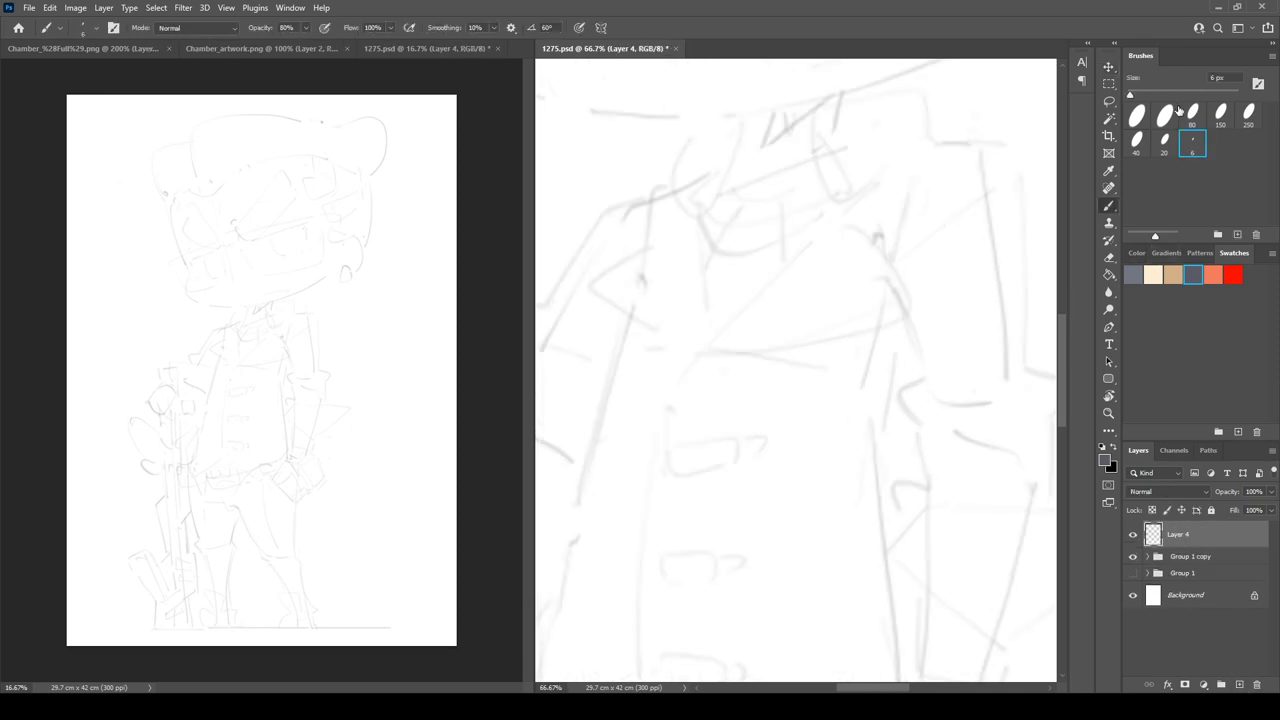
{"action": "left_click", "coordinate": [1137, 143]}
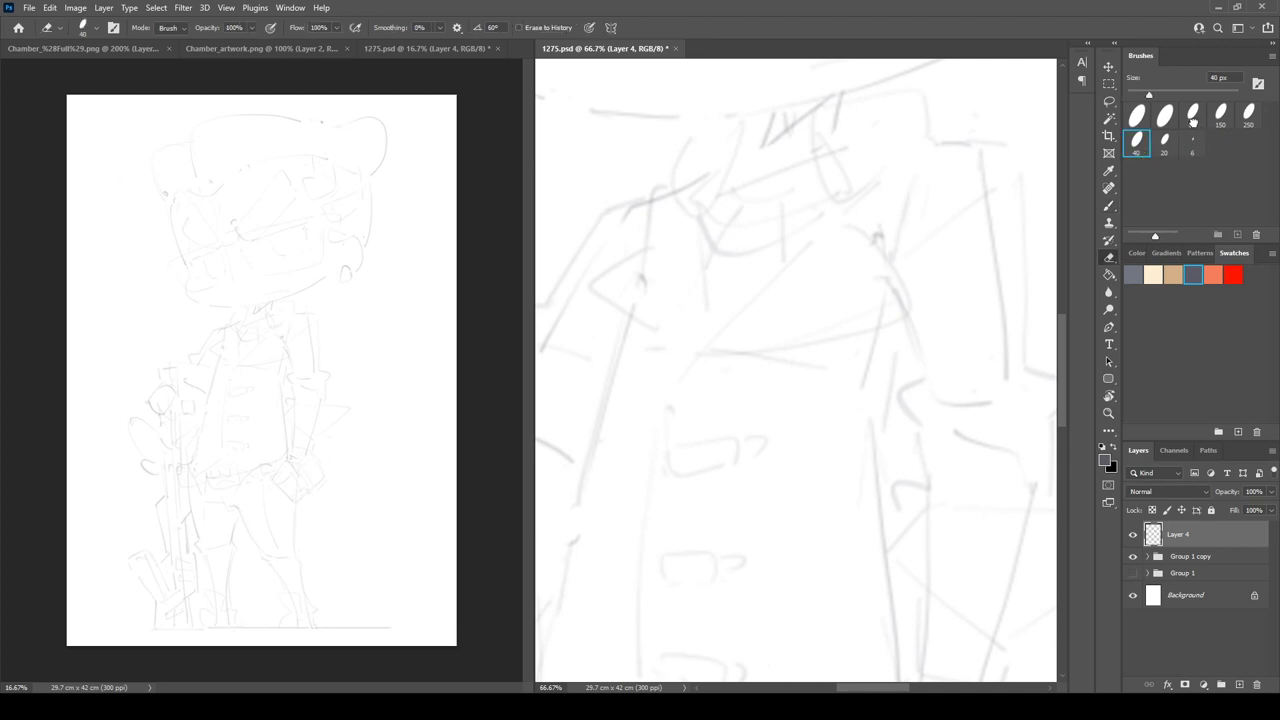
{"action": "left_click_drag", "start_coordinate": [811, 217], "coordinate": [790, 581]}
{"action": "left_click", "coordinate": [1133, 274]}
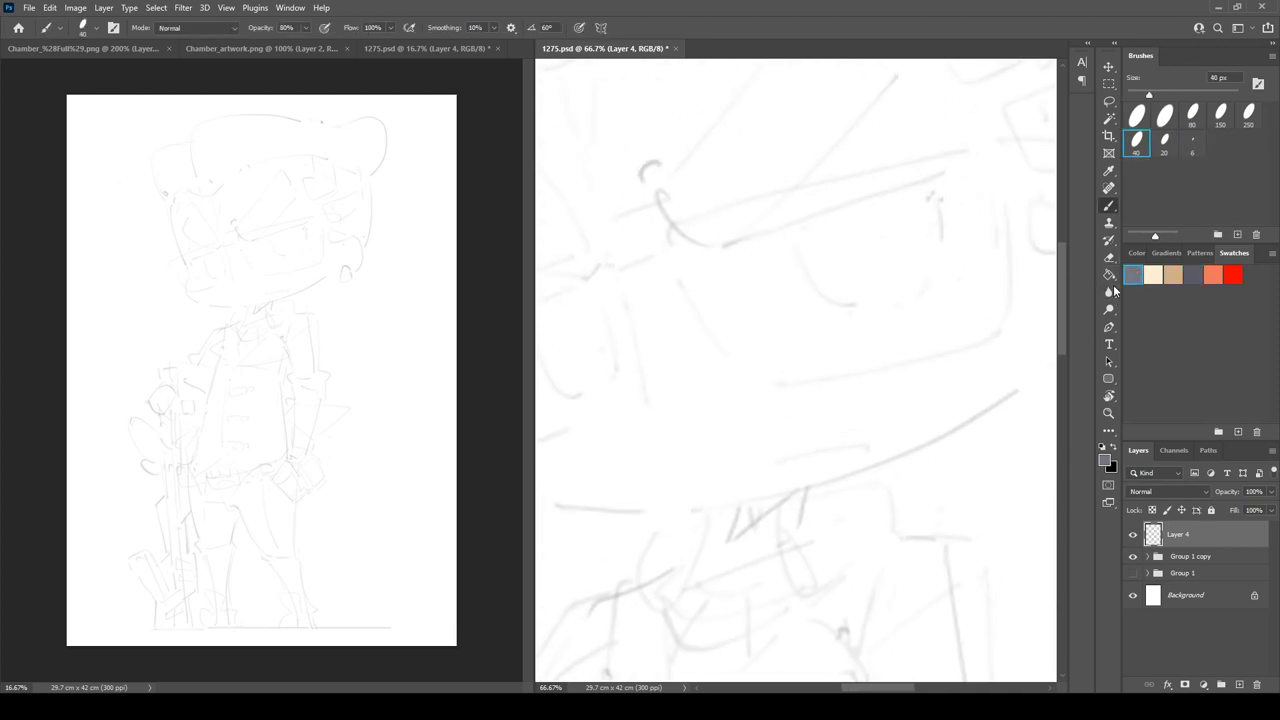
- Ink the slanted upper eyelid line of the nearer, larger eye on Layer 4 and clean up its outer end
{"action": "mouse_move", "coordinate": [853, 371]}
{"action": "left_mouse_down"}
{"action": "mouse_move", "coordinate": [860, 340]}
{"action": "mouse_move", "coordinate": [866, 392]}
{"action": "mouse_move", "coordinate": [806, 468]}
{"action": "mouse_move", "coordinate": [736, 440]}
{"action": "mouse_move", "coordinate": [674, 360]}
{"action": "mouse_move", "coordinate": [859, 261]}
{"action": "left_mouse_up"}
{"action": "key", "text": "ctrl+z"}
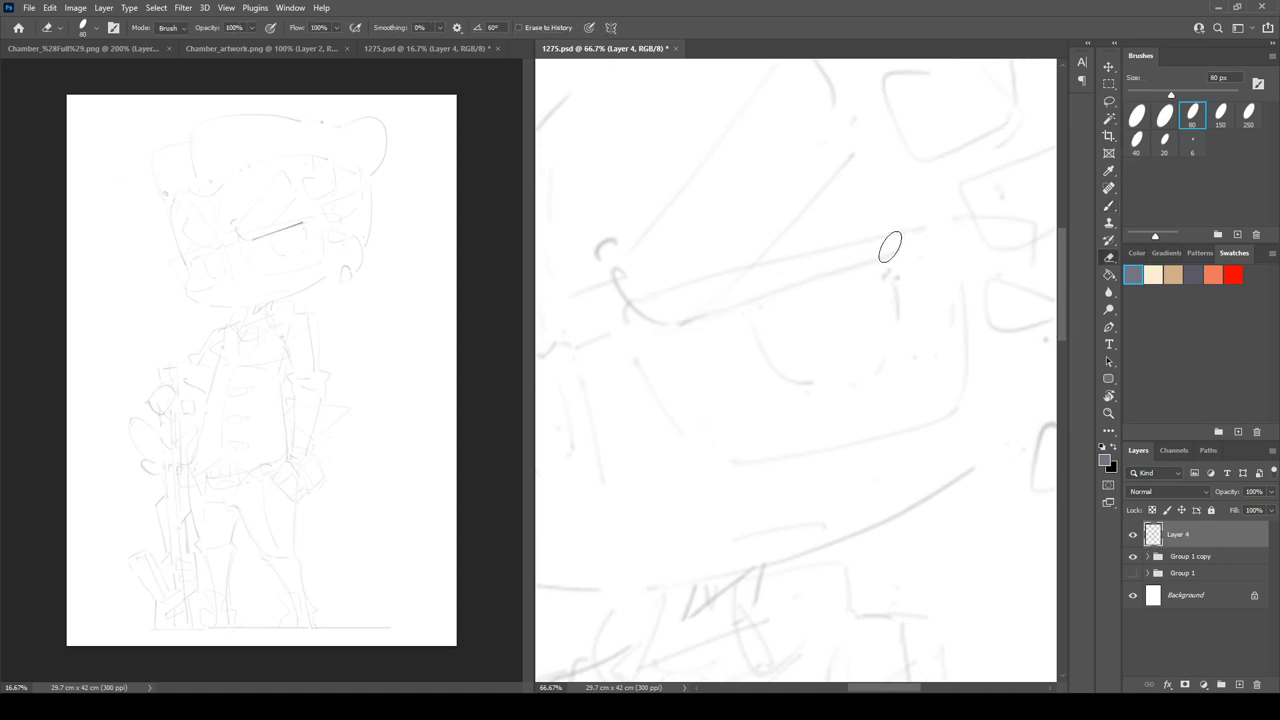
{"action": "left_click_drag", "start_coordinate": [690, 317], "coordinate": [905, 253]}
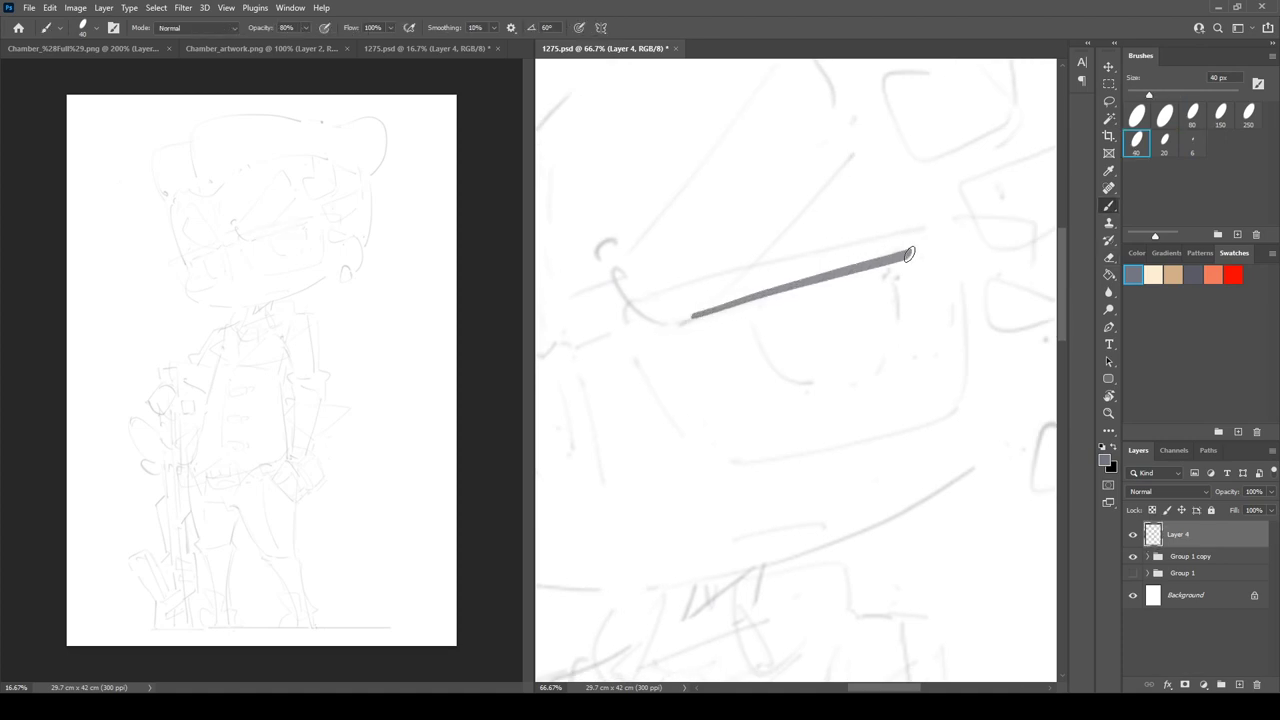
{"action": "key", "text": "e"}
{"action": "left_click", "coordinate": [903, 269]}
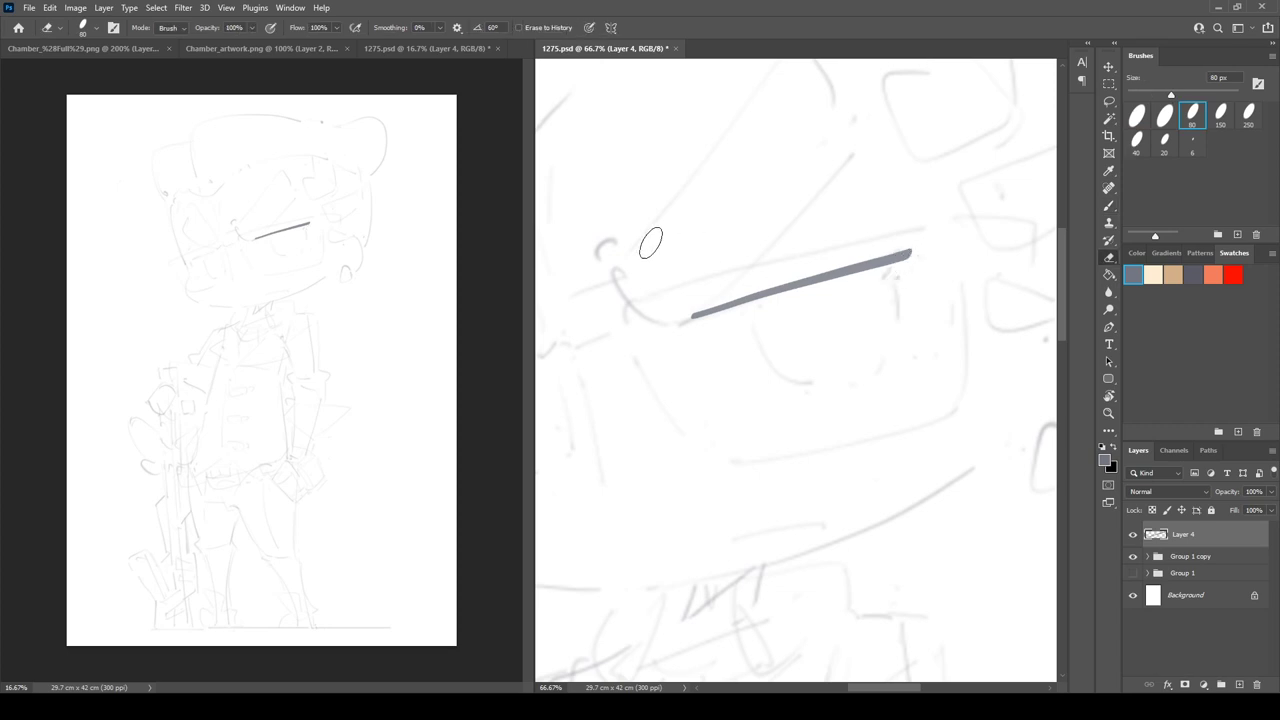
- Ink the angular eyebrow above the nearer eye with its hooked inner corner, long upper and lower edges, and outer end
{"action": "key", "text": "r"}
{"action": "mouse_move", "coordinate": [651, 243]}
{"action": "left_mouse_down"}
{"action": "mouse_move", "coordinate": [666, 223]}
{"action": "mouse_move", "coordinate": [690, 256]}
{"action": "mouse_move", "coordinate": [675, 294]}
{"action": "mouse_move", "coordinate": [718, 339]}
{"action": "left_mouse_up"}
{"action": "key", "text": "b"}
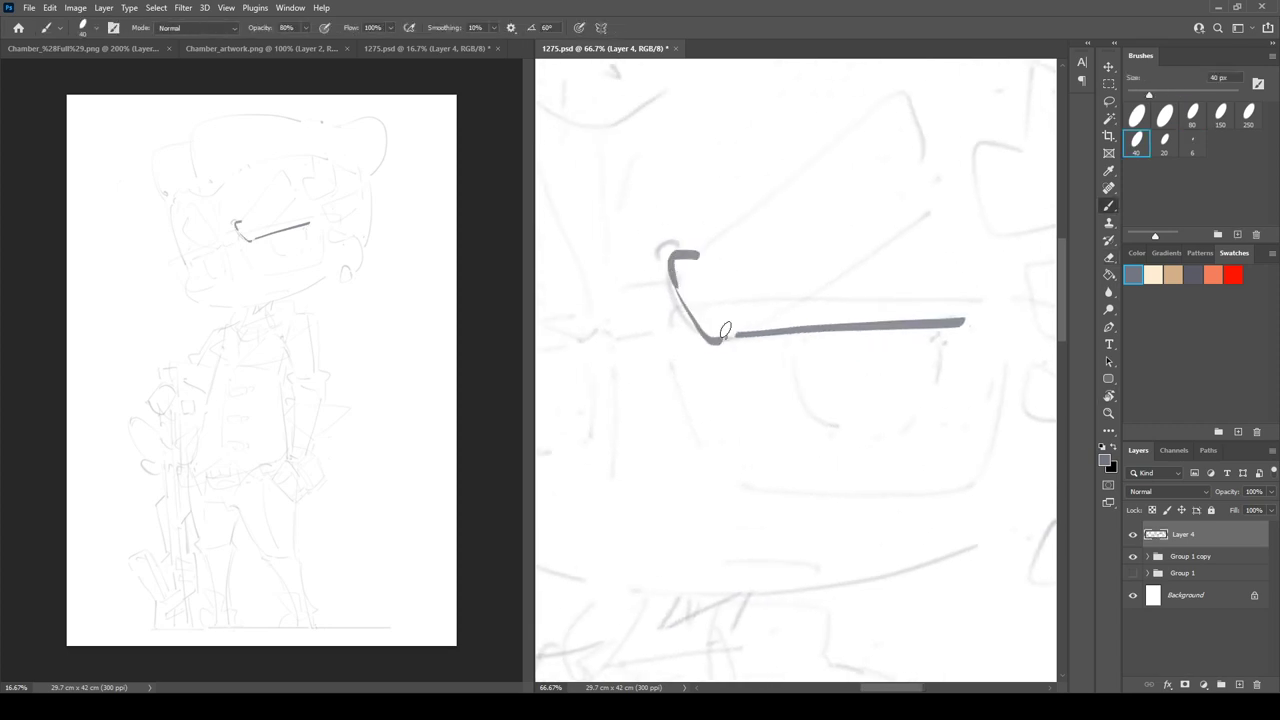
{"action": "key", "text": "r"}
{"action": "left_click_drag", "start_coordinate": [747, 187], "coordinate": [777, 163]}
{"action": "key", "text": "b"}
{"action": "mouse_move", "coordinate": [741, 225]}
{"action": "left_mouse_down"}
{"action": "mouse_move", "coordinate": [695, 260]}
{"action": "mouse_move", "coordinate": [737, 224]}
{"action": "mouse_move", "coordinate": [905, 160]}
{"action": "left_mouse_up"}
{"action": "left_click_drag", "start_coordinate": [738, 349], "coordinate": [906, 272]}
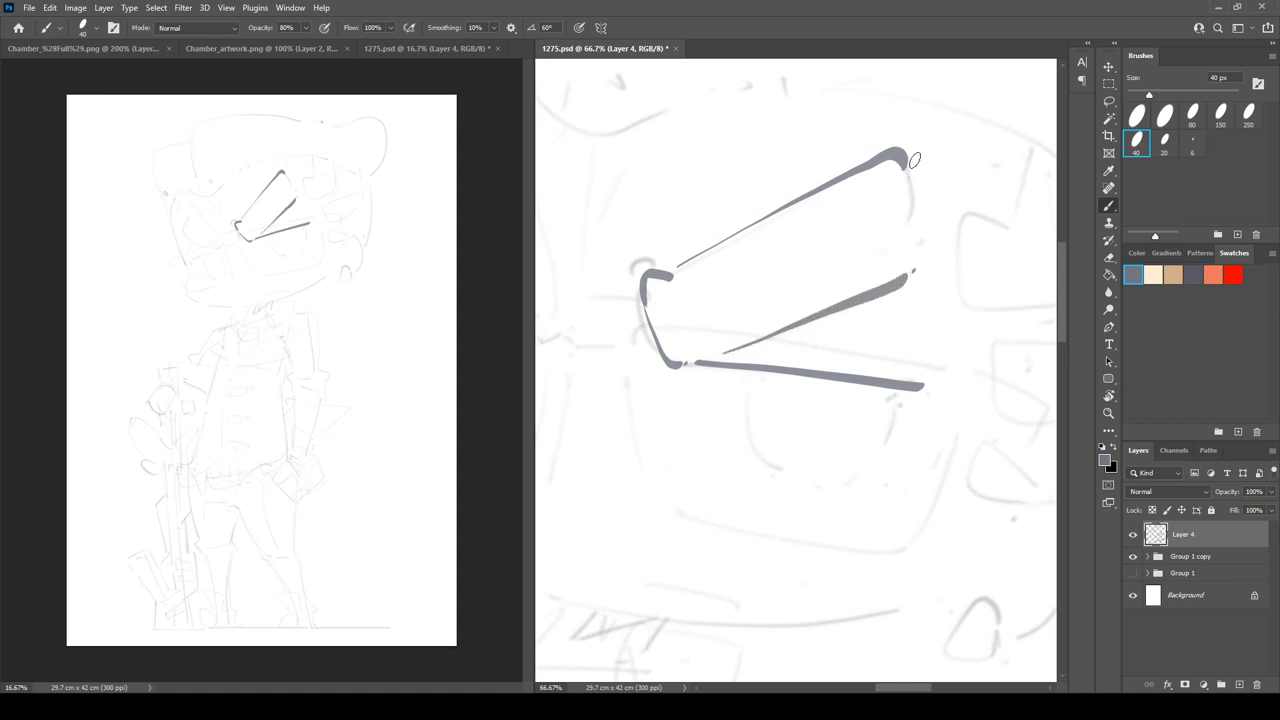
{"action": "left_click_drag", "start_coordinate": [913, 160], "coordinate": [917, 262]}
- Ink the outer edge and a first curved lower edge of the far eyebrow
{"action": "key", "text": "r"}
{"action": "left_click_drag", "start_coordinate": [917, 262], "coordinate": [890, 194]}
{"action": "left_click_drag", "start_coordinate": [682, 288], "coordinate": [901, 220]}
{"action": "left_click_drag", "start_coordinate": [751, 214], "coordinate": [768, 262]}
{"action": "key", "text": "b"}
{"action": "mouse_move", "coordinate": [686, 204]}
{"action": "left_mouse_down"}
{"action": "mouse_move", "coordinate": [659, 248]}
{"action": "mouse_move", "coordinate": [704, 325]}
{"action": "mouse_move", "coordinate": [777, 362]}
{"action": "left_mouse_up"}
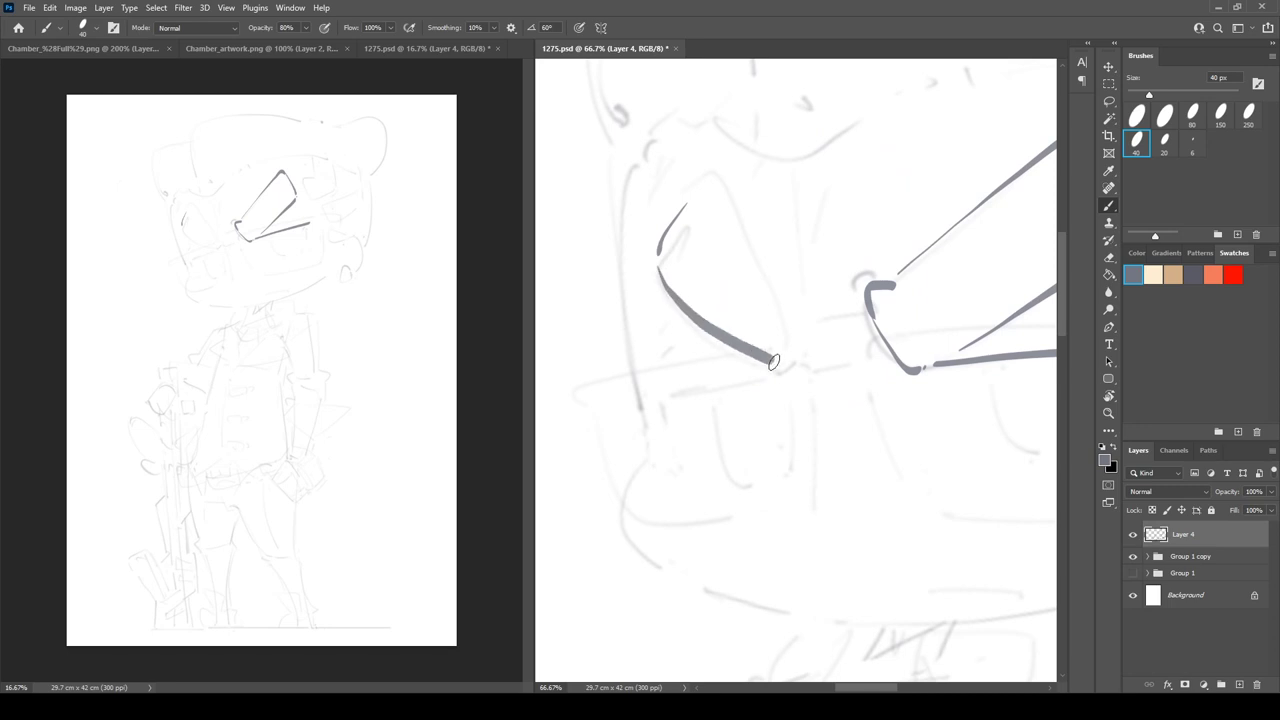
- Erase and redraw the far eyebrow's lower curve, ink its peak and inner edge, and add small frown marks between the brows
{"action": "key", "text": "e"}
{"action": "left_click_drag", "start_coordinate": [657, 243], "coordinate": [765, 348]}
{"action": "left_click_drag", "start_coordinate": [665, 283], "coordinate": [751, 357]}
{"action": "key", "text": "b"}
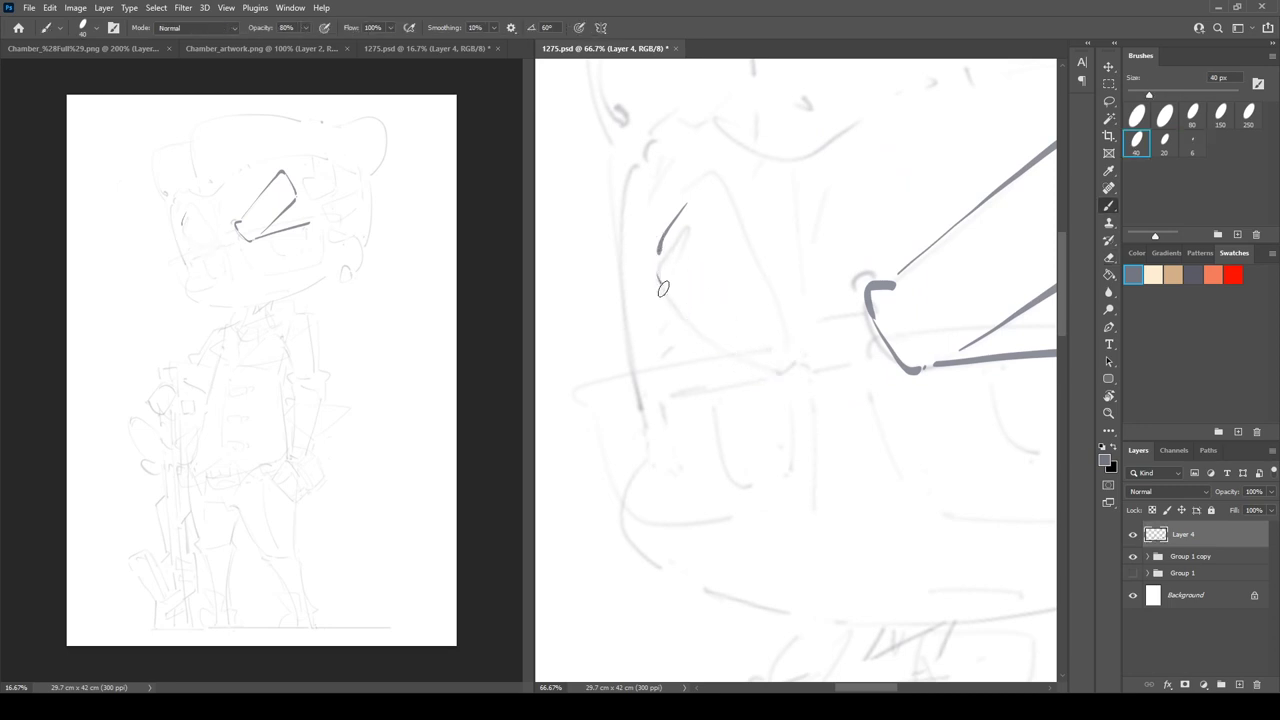
{"action": "mouse_move", "coordinate": [657, 280]}
{"action": "left_mouse_down"}
{"action": "mouse_move", "coordinate": [752, 363]}
{"action": "mouse_move", "coordinate": [795, 371]}
{"action": "left_mouse_up"}
{"action": "mouse_move", "coordinate": [691, 182]}
{"action": "left_mouse_down"}
{"action": "mouse_move", "coordinate": [745, 194]}
{"action": "mouse_move", "coordinate": [800, 352]}
{"action": "left_mouse_up"}
{"action": "left_click_drag", "start_coordinate": [856, 246], "coordinate": [880, 246]}
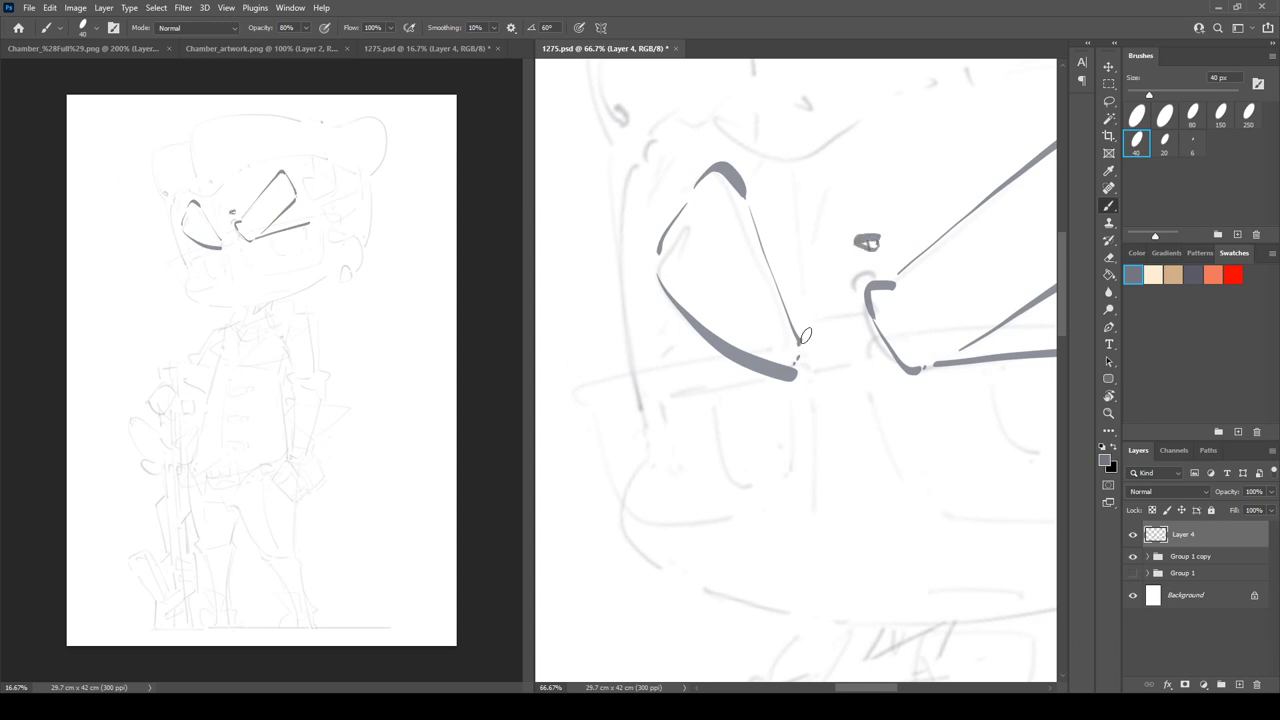
{"action": "mouse_move", "coordinate": [806, 310]}
{"action": "left_mouse_down"}
{"action": "mouse_move", "coordinate": [803, 330]}
{"action": "mouse_move", "coordinate": [813, 326]}
{"action": "left_mouse_up"}
- Ink the straight upper eyelid line slanting beneath the far eyebrow
{"action": "key", "text": "r"}
{"action": "left_click_drag", "start_coordinate": [873, 238], "coordinate": [900, 117]}
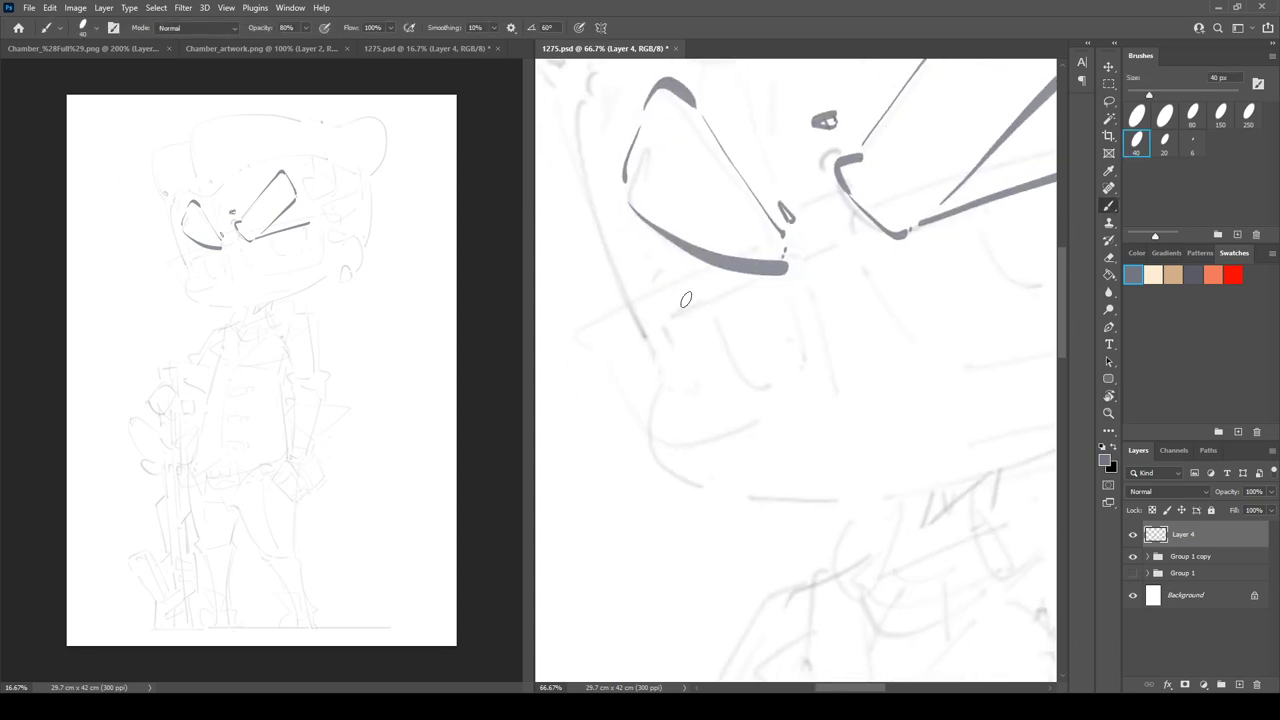
{"action": "left_click_drag", "start_coordinate": [676, 308], "coordinate": [762, 268]}
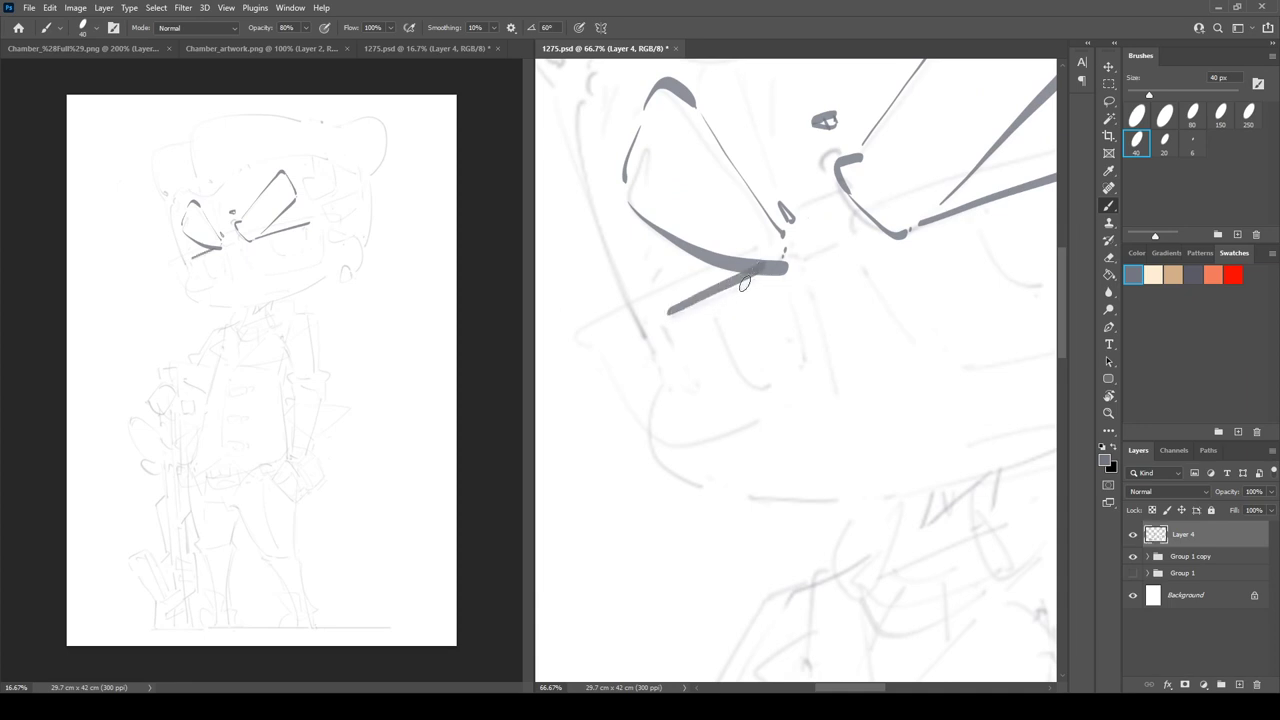
{"action": "key", "text": "ctrl+z"}
{"action": "left_click_drag", "start_coordinate": [662, 318], "coordinate": [770, 266]}
- Extend the nearer eyebrow's lower edge to the eyelid line and add a short crease stroke and dot above the lid
{"action": "left_click_drag", "start_coordinate": [888, 234], "coordinate": [673, 283]}
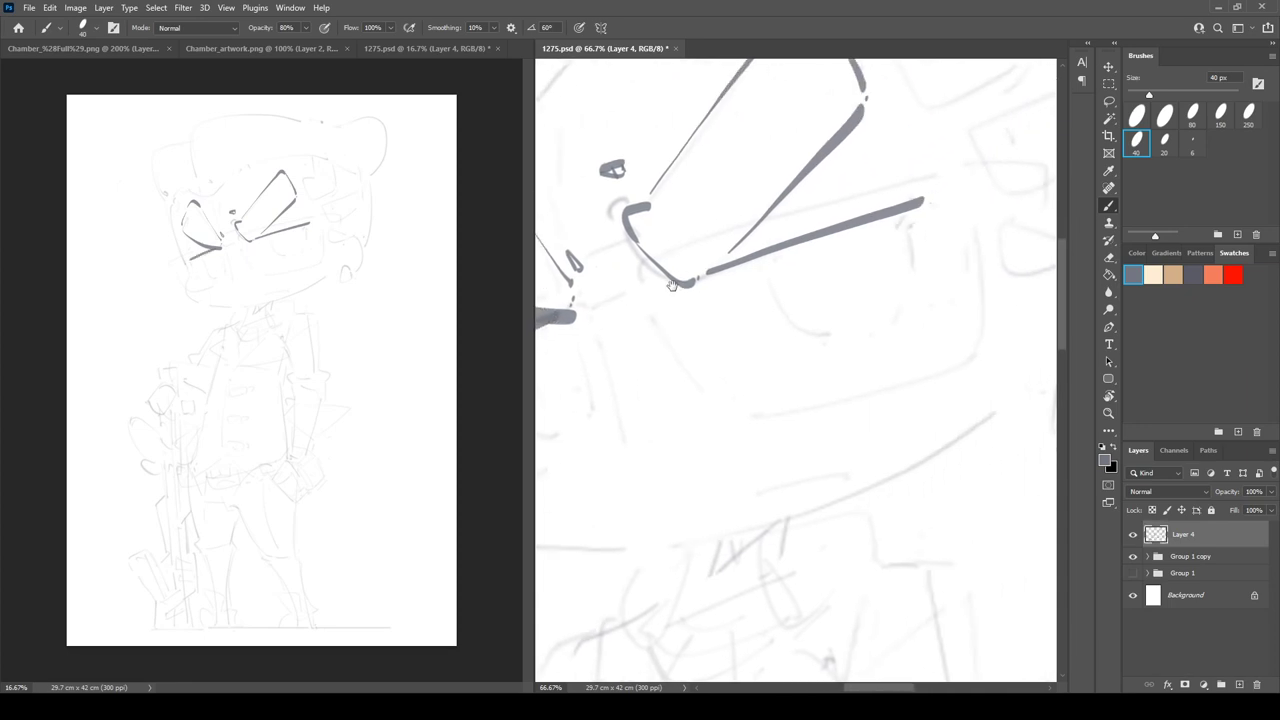
{"action": "left_click_drag", "start_coordinate": [776, 200], "coordinate": [718, 268]}
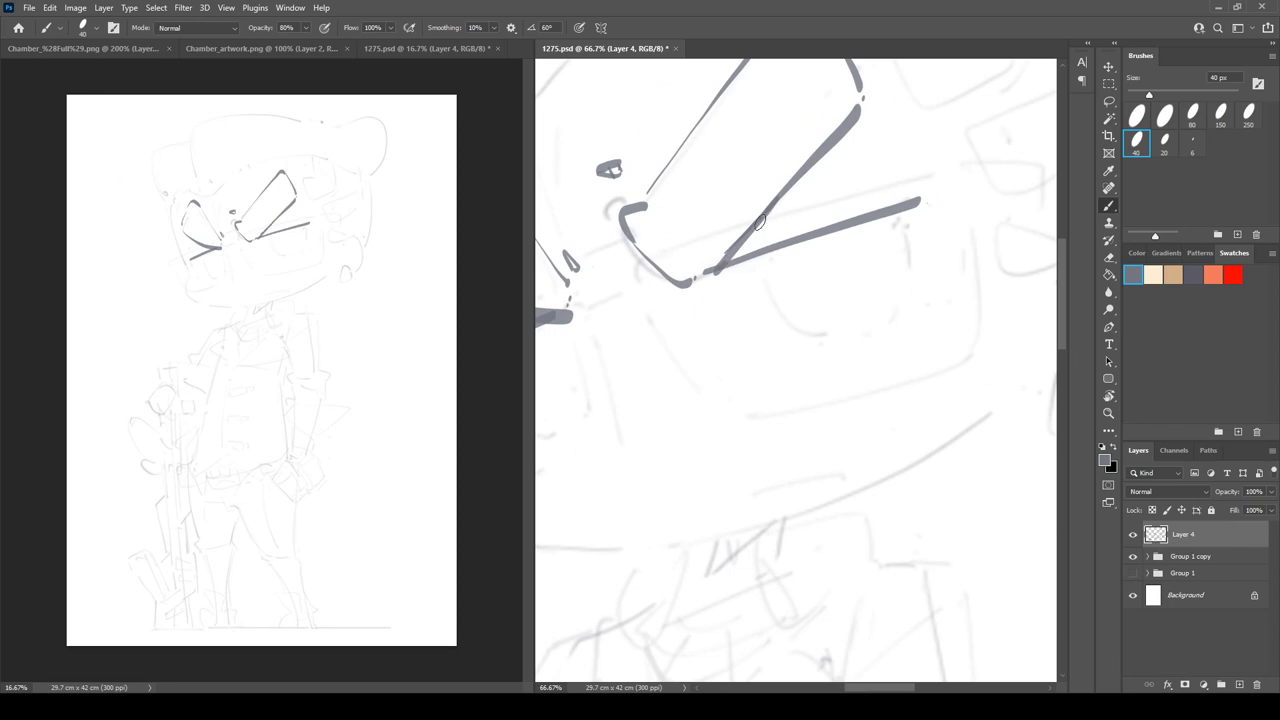
{"action": "left_click_drag", "start_coordinate": [760, 222], "coordinate": [792, 208]}
{"action": "left_click", "coordinate": [818, 198]}
- Ink the two sides of the far eye's iris below its upper eyelid
{"action": "left_click_drag", "start_coordinate": [700, 268], "coordinate": [935, 181]}
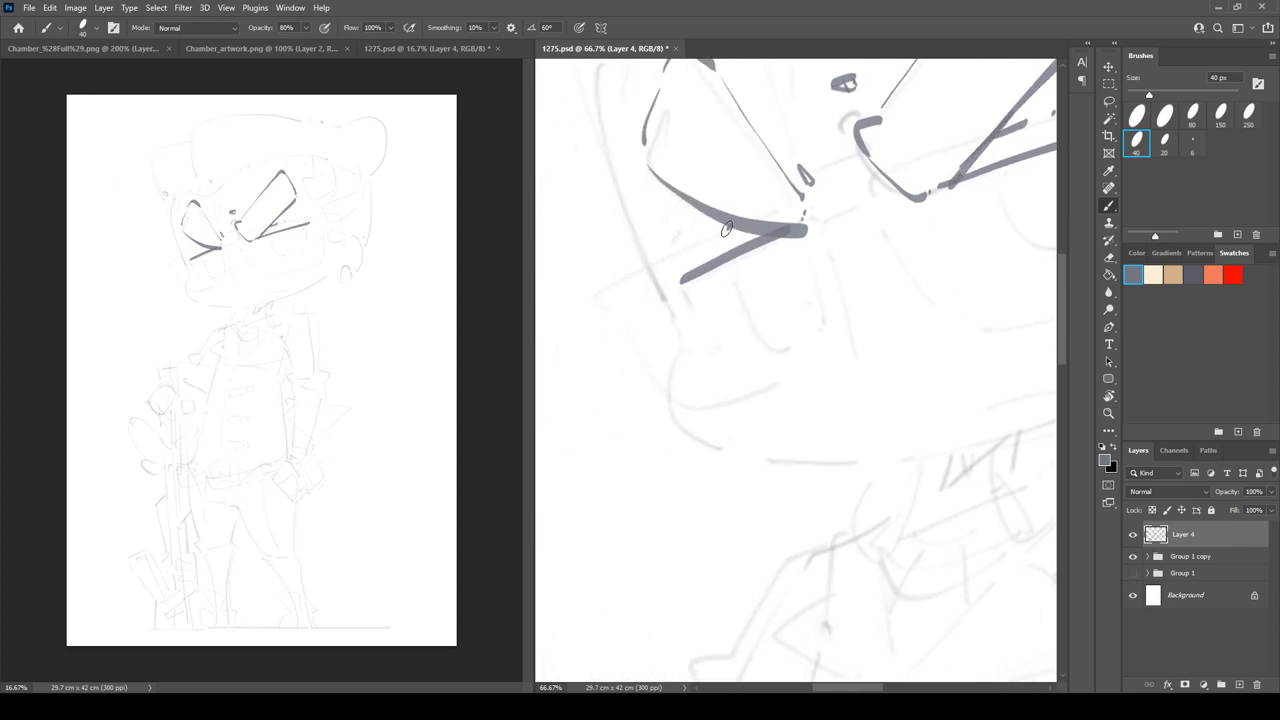
{"action": "left_click_drag", "start_coordinate": [732, 265], "coordinate": [785, 344]}
{"action": "left_click_drag", "start_coordinate": [803, 247], "coordinate": [826, 318]}
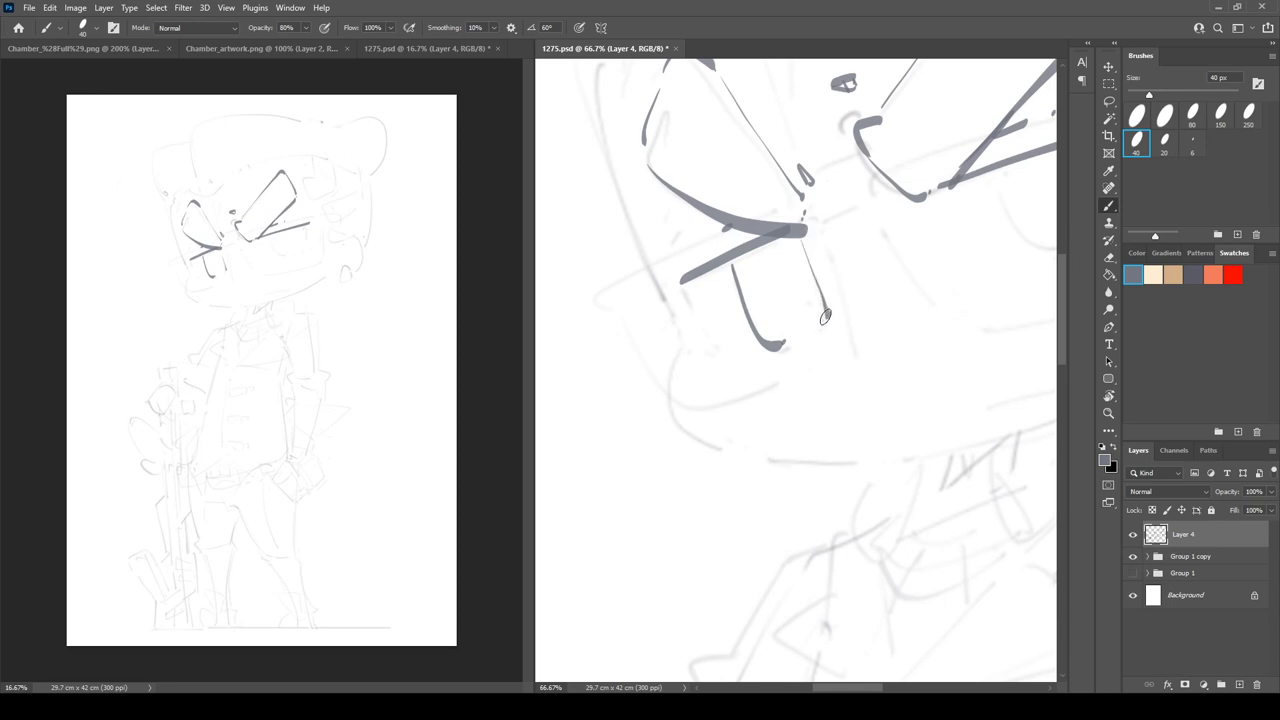
- Ink both sides of the nearer eye's iris and add short strokes beneath the upper lids of both eyes
{"action": "left_click_drag", "start_coordinate": [905, 272], "coordinate": [672, 379]}
{"action": "mouse_move", "coordinate": [762, 281]}
{"action": "left_mouse_down"}
{"action": "mouse_move", "coordinate": [770, 316]}
{"action": "mouse_move", "coordinate": [822, 351]}
{"action": "left_mouse_up"}
{"action": "key", "text": "e"}
{"action": "mouse_move", "coordinate": [772, 310]}
{"action": "left_mouse_down"}
{"action": "mouse_move", "coordinate": [766, 286]}
{"action": "mouse_move", "coordinate": [806, 358]}
{"action": "mouse_move", "coordinate": [824, 354]}
{"action": "left_mouse_up"}
{"action": "key", "text": "b"}
{"action": "left_click_drag", "start_coordinate": [904, 235], "coordinate": [906, 331]}
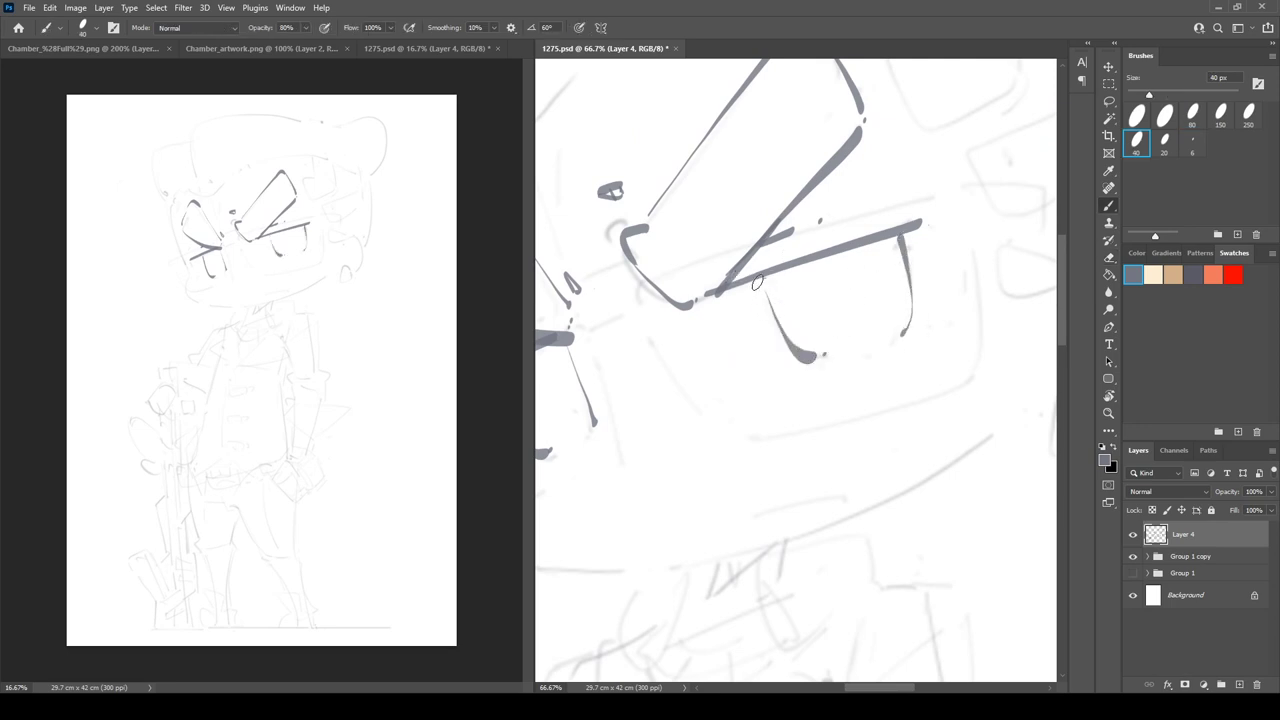
{"action": "mouse_move", "coordinate": [783, 265]}
{"action": "left_mouse_down"}
{"action": "mouse_move", "coordinate": [775, 294]}
{"action": "mouse_move", "coordinate": [980, 196]}
{"action": "left_mouse_up"}
{"action": "mouse_move", "coordinate": [702, 276]}
{"action": "left_mouse_down"}
{"action": "mouse_move", "coordinate": [695, 291]}
{"action": "mouse_move", "coordinate": [708, 291]}
{"action": "left_mouse_up"}
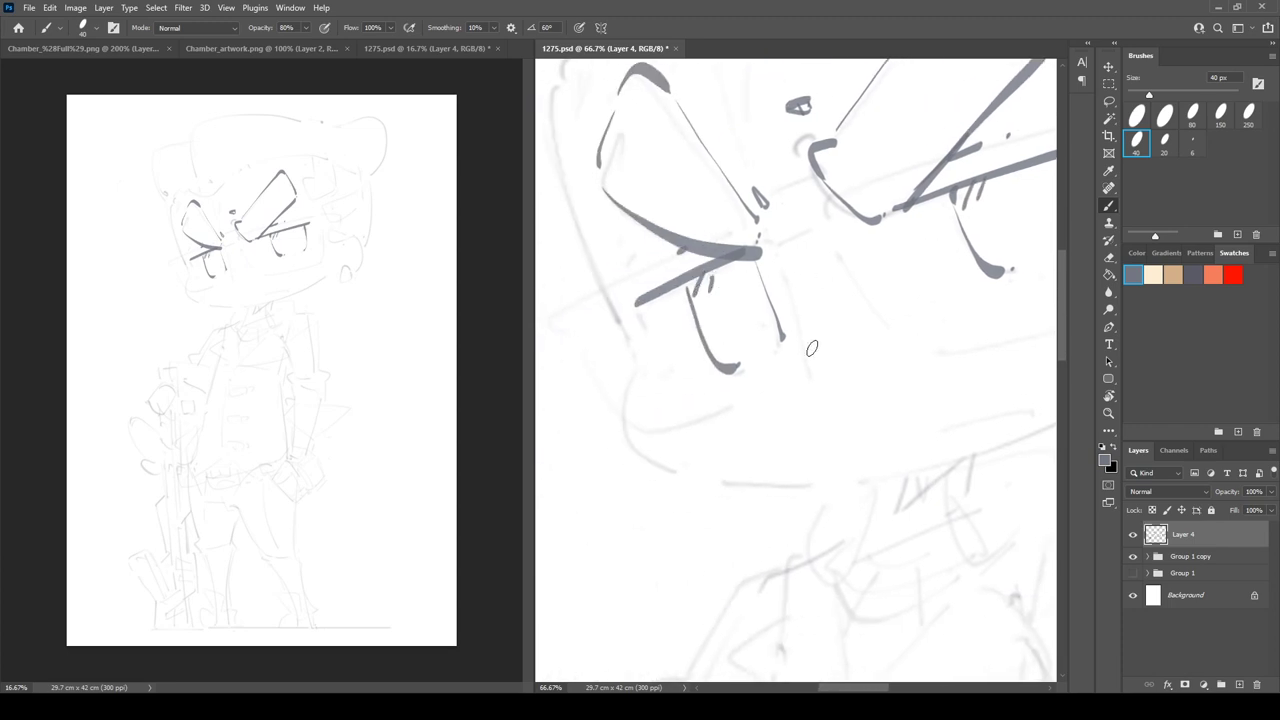
- Ink the far side of the face from the temple down to the cheek beside the far eye
{"action": "mouse_move", "coordinate": [811, 349]}
{"action": "left_mouse_down"}
{"action": "mouse_move", "coordinate": [891, 380]}
{"action": "mouse_move", "coordinate": [899, 445]}
{"action": "left_mouse_up"}
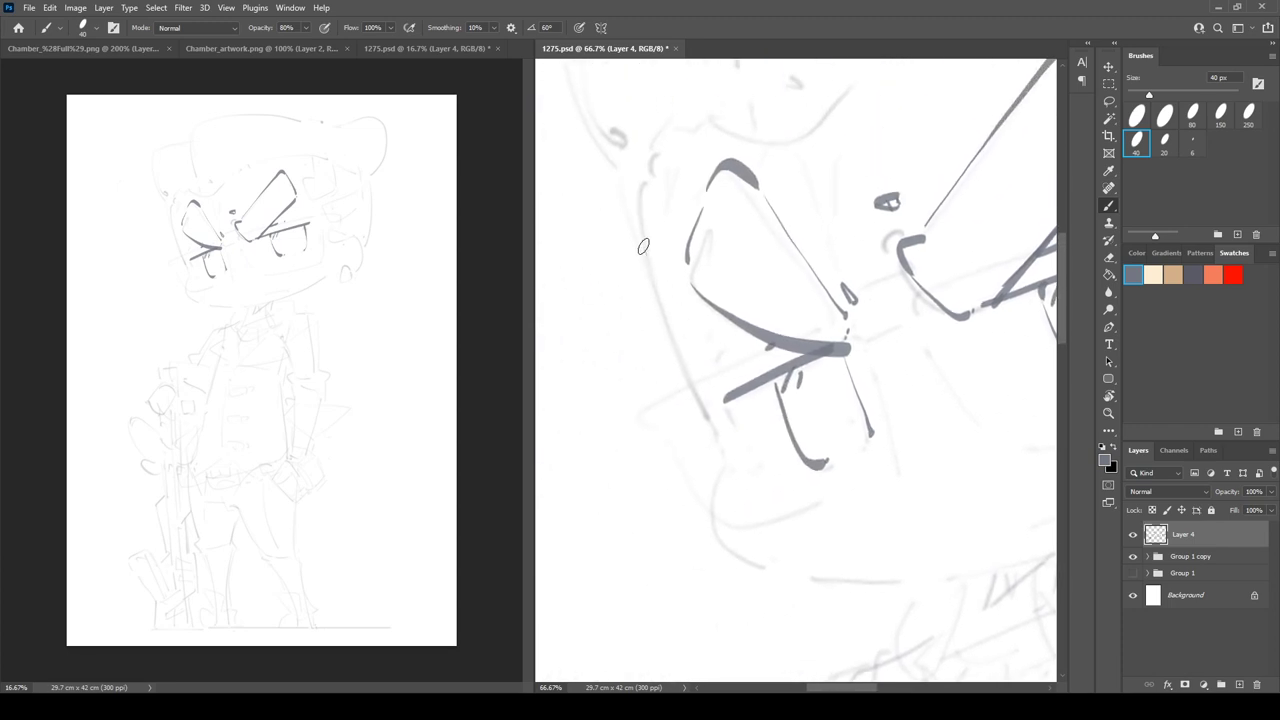
{"action": "left_click_drag", "start_coordinate": [643, 242], "coordinate": [728, 454]}
{"action": "key", "text": "ctrl+z"}
{"action": "key", "text": "ctrl+z"}
{"action": "left_click_drag", "start_coordinate": [645, 245], "coordinate": [727, 448]}
- Ink the rounded cheek and chin curve from the end of the face-side line to the neck
{"action": "scroll", "coordinate": [640, 251], "scroll_direction": "down", "scroll_amount": 5}
{"action": "scroll", "coordinate": [628, 223], "scroll_direction": "right", "scroll_amount": 2}
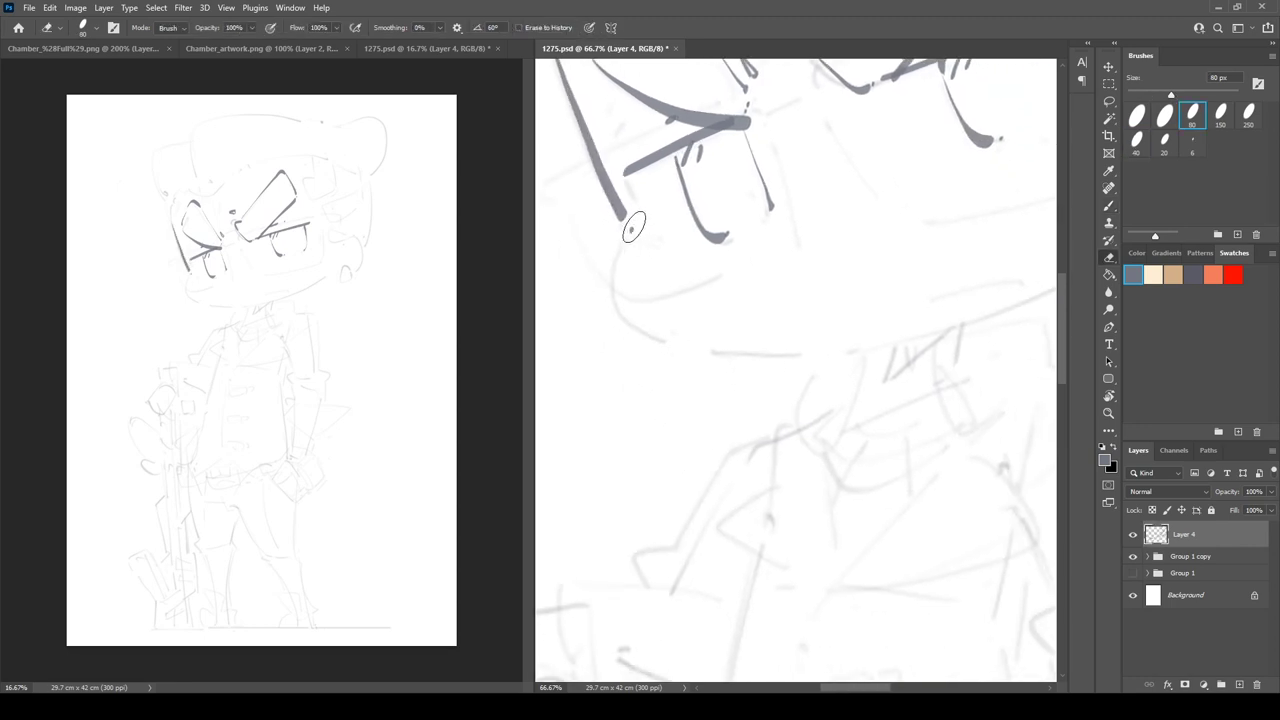
{"action": "mouse_move", "coordinate": [625, 226]}
{"action": "left_mouse_down"}
{"action": "mouse_move", "coordinate": [624, 300]}
{"action": "mouse_move", "coordinate": [749, 363]}
{"action": "mouse_move", "coordinate": [826, 329]}
{"action": "mouse_move", "coordinate": [828, 362]}
{"action": "left_mouse_up"}
{"action": "key", "text": "ctrl+z"}
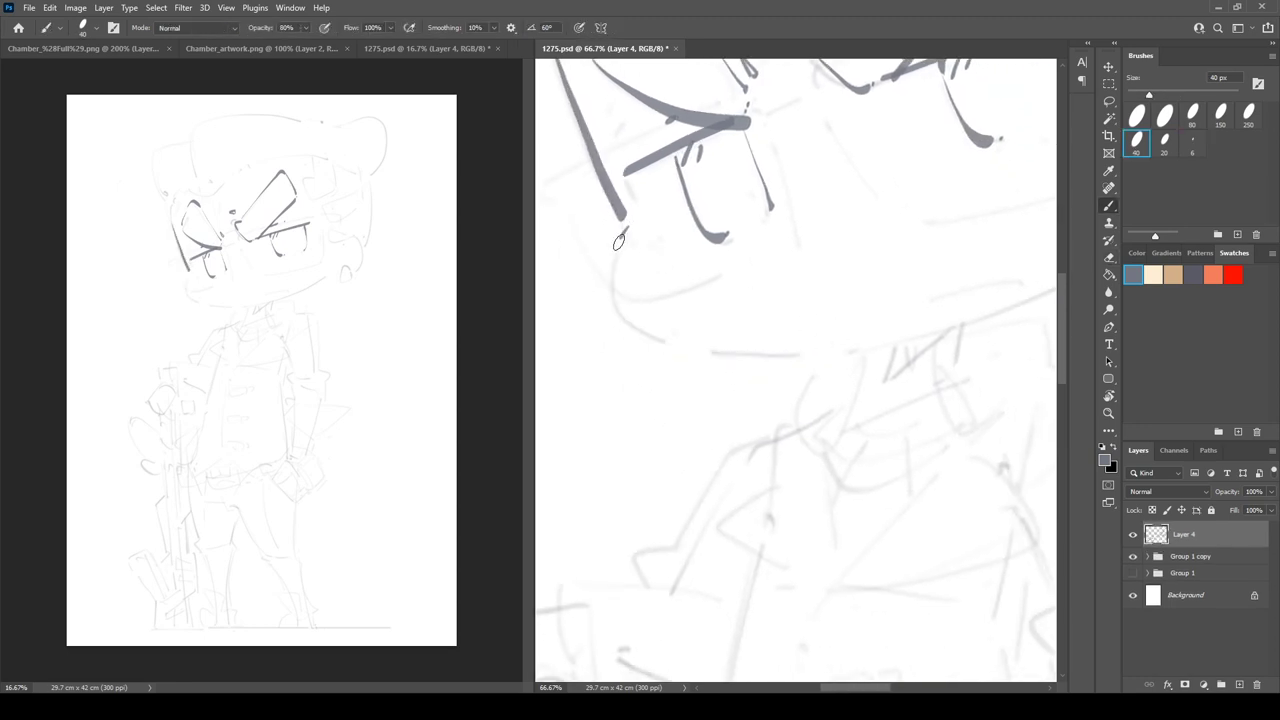
{"action": "left_click_drag", "start_coordinate": [617, 237], "coordinate": [914, 355]}
{"action": "key", "text": "ctrl+z"}
{"action": "mouse_move", "coordinate": [609, 232]}
{"action": "left_mouse_down"}
{"action": "mouse_move", "coordinate": [609, 294]}
{"action": "mouse_move", "coordinate": [893, 350]}
{"action": "left_mouse_up"}
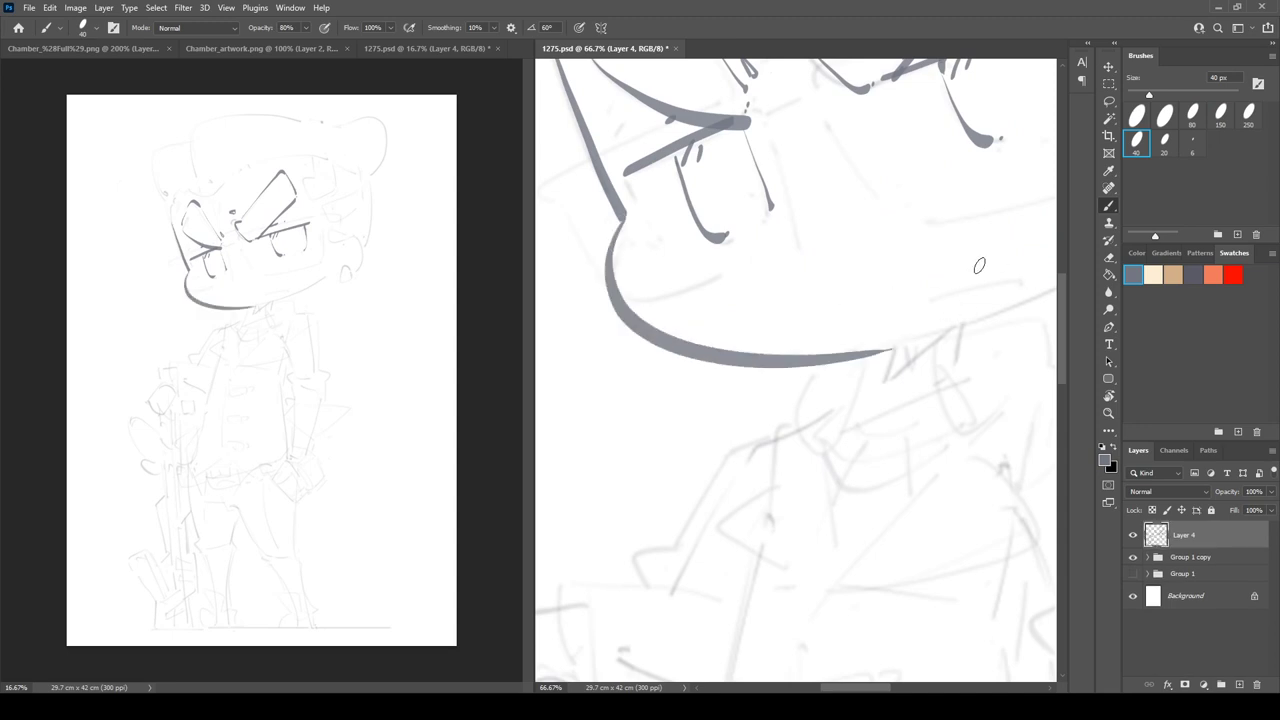
- Erase the tapered end of the chin line above the neck
{"action": "left_click_drag", "start_coordinate": [849, 228], "coordinate": [684, 298]}
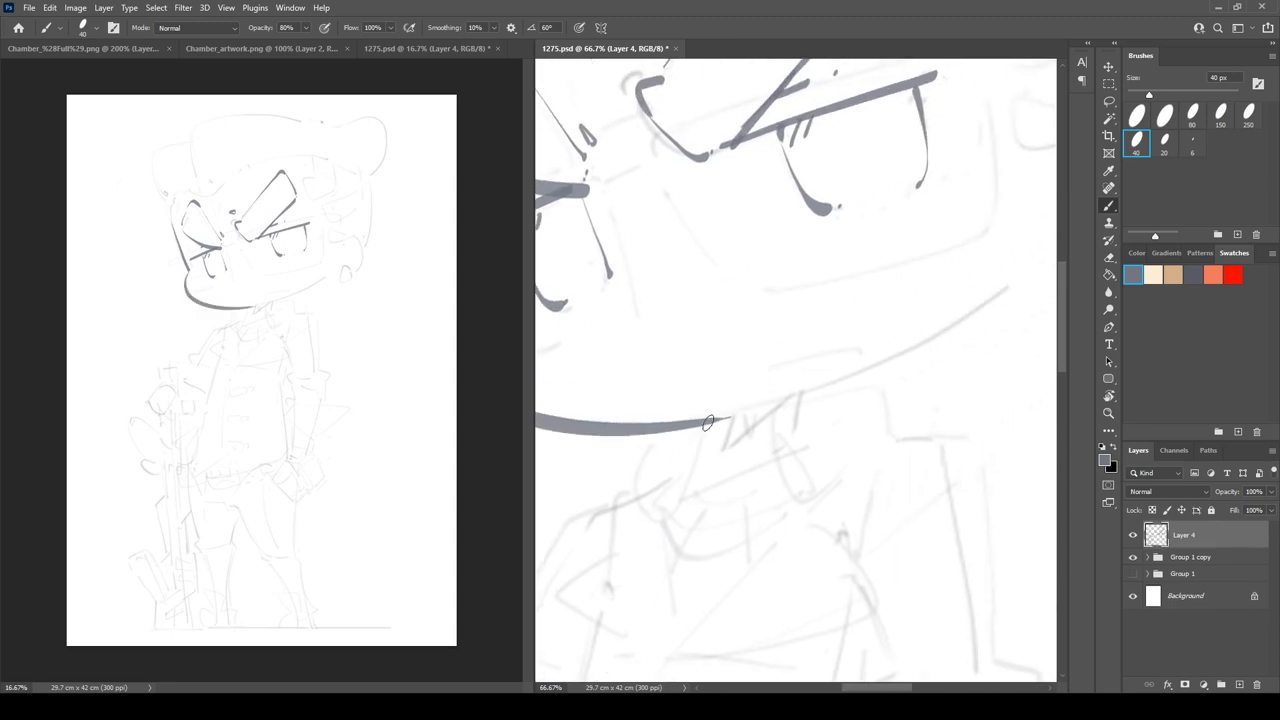
{"action": "key", "text": "e"}
{"action": "left_click_drag", "start_coordinate": [745, 408], "coordinate": [701, 414]}
- Ink two short neck lines below the chin and the jawline rising from the neck toward the ear
{"action": "key", "text": "b"}
{"action": "mouse_move", "coordinate": [617, 428]}
{"action": "left_mouse_down"}
{"action": "mouse_move", "coordinate": [716, 410]}
{"action": "mouse_move", "coordinate": [1000, 262]}
{"action": "left_mouse_up"}
{"action": "key", "text": "ctrl+z"}
{"action": "mouse_move", "coordinate": [617, 428]}
{"action": "left_mouse_down"}
{"action": "mouse_move", "coordinate": [680, 422]}
{"action": "mouse_move", "coordinate": [1024, 262]}
{"action": "left_mouse_up"}
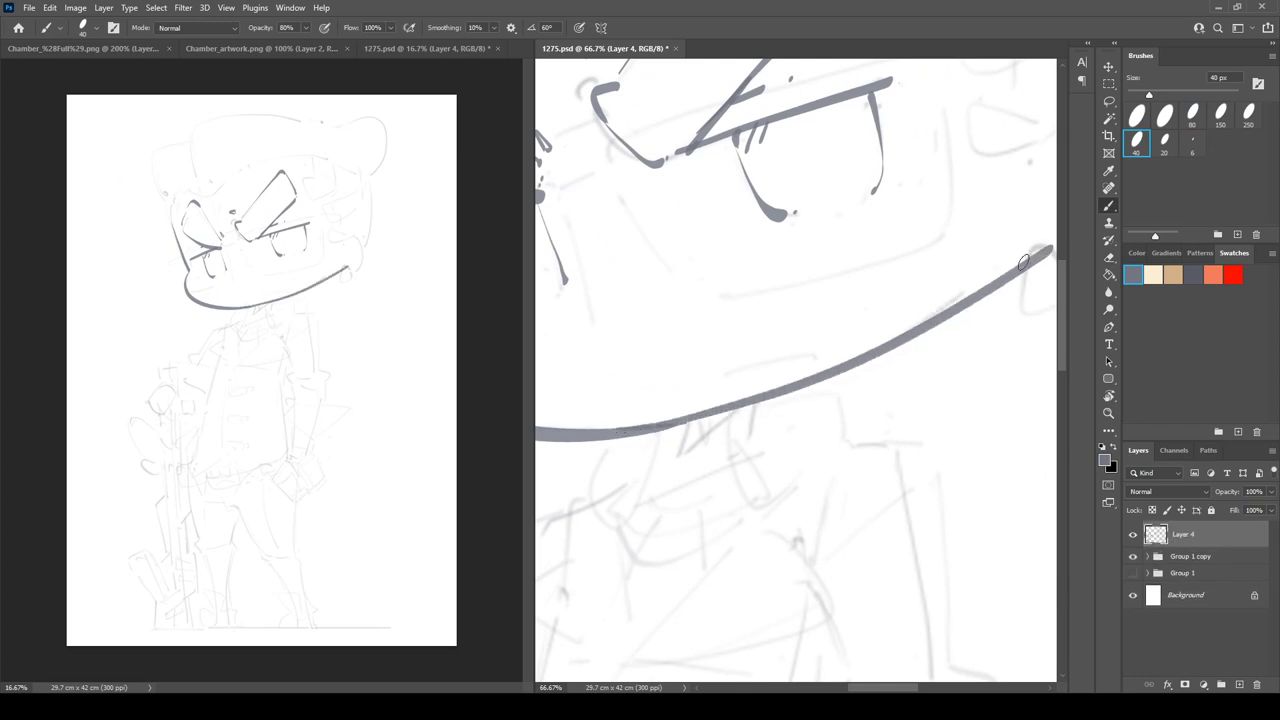
{"action": "key", "text": "ctrl+z"}
{"action": "left_click_drag", "start_coordinate": [685, 425], "coordinate": [680, 462]}
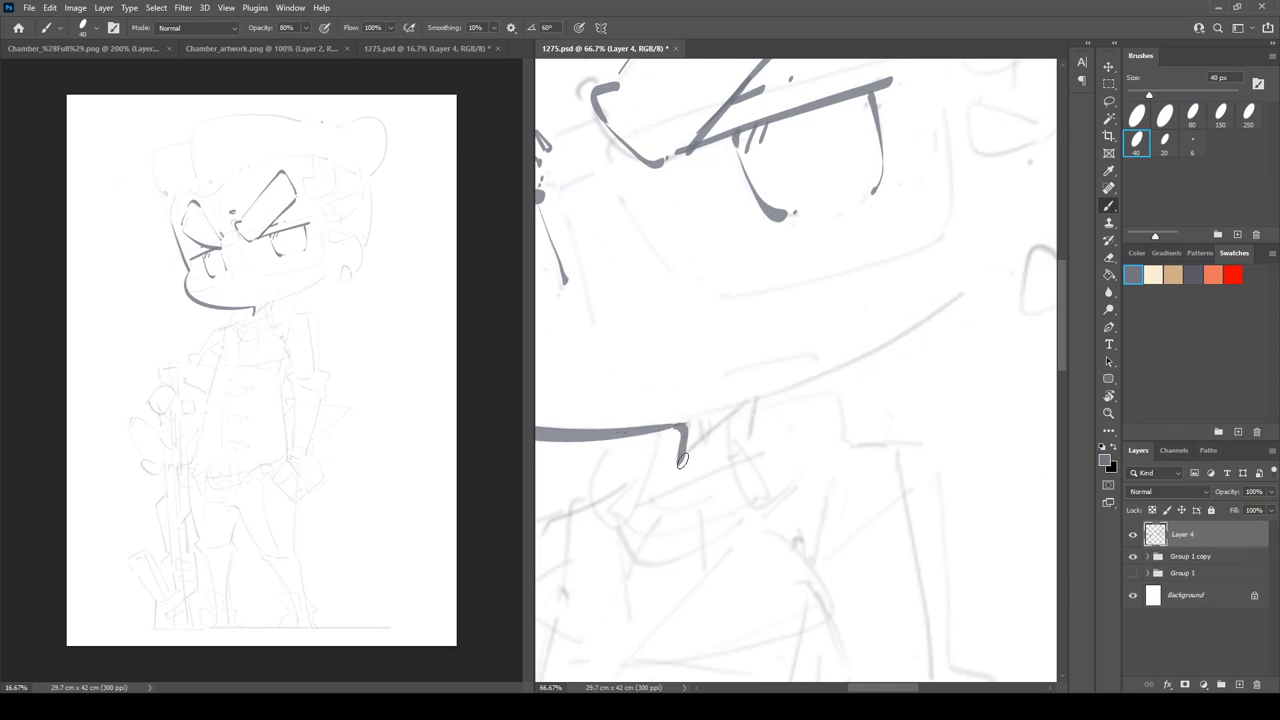
{"action": "mouse_move", "coordinate": [753, 440]}
{"action": "left_mouse_down"}
{"action": "mouse_move", "coordinate": [759, 402]}
{"action": "mouse_move", "coordinate": [932, 311]}
{"action": "mouse_move", "coordinate": [993, 261]}
{"action": "left_mouse_up"}
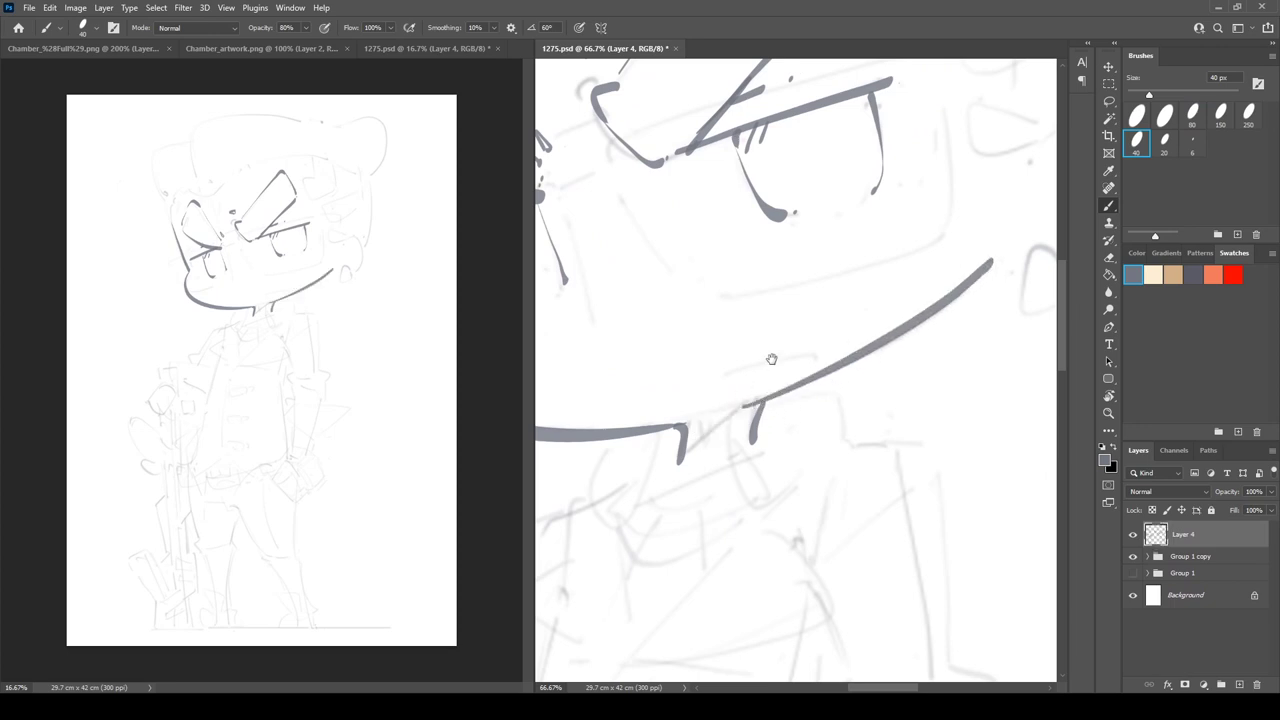
- Ink the thin mouth line above the chin, and the near ear with its teardrop earring at the end of the jawline
{"action": "left_click_drag", "start_coordinate": [771, 357], "coordinate": [831, 412]}
{"action": "left_click_drag", "start_coordinate": [749, 437], "coordinate": [862, 407]}
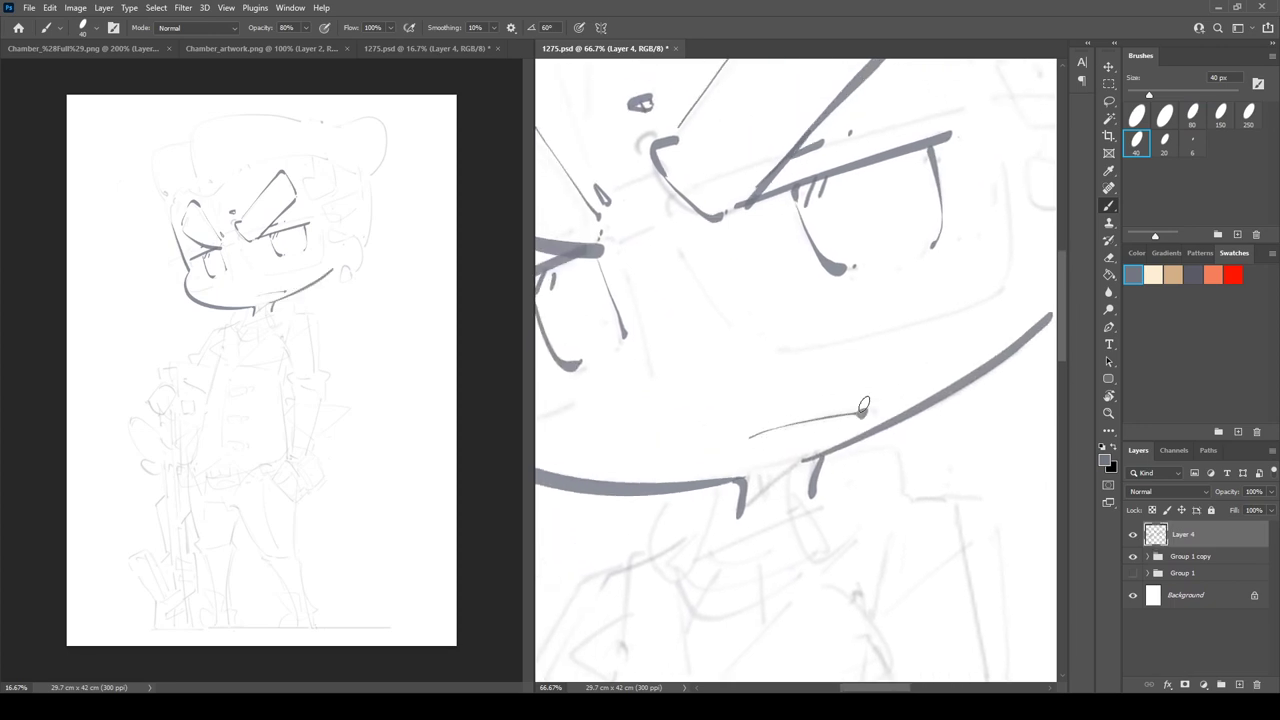
{"action": "left_click_drag", "start_coordinate": [920, 284], "coordinate": [700, 431]}
{"action": "mouse_move", "coordinate": [876, 350]}
{"action": "left_mouse_down"}
{"action": "mouse_move", "coordinate": [939, 379]}
{"action": "mouse_move", "coordinate": [901, 455]}
{"action": "mouse_move", "coordinate": [852, 456]}
{"action": "mouse_move", "coordinate": [872, 451]}
{"action": "mouse_move", "coordinate": [906, 502]}
{"action": "left_mouse_up"}
{"action": "left_click_drag", "start_coordinate": [888, 458], "coordinate": [909, 503]}
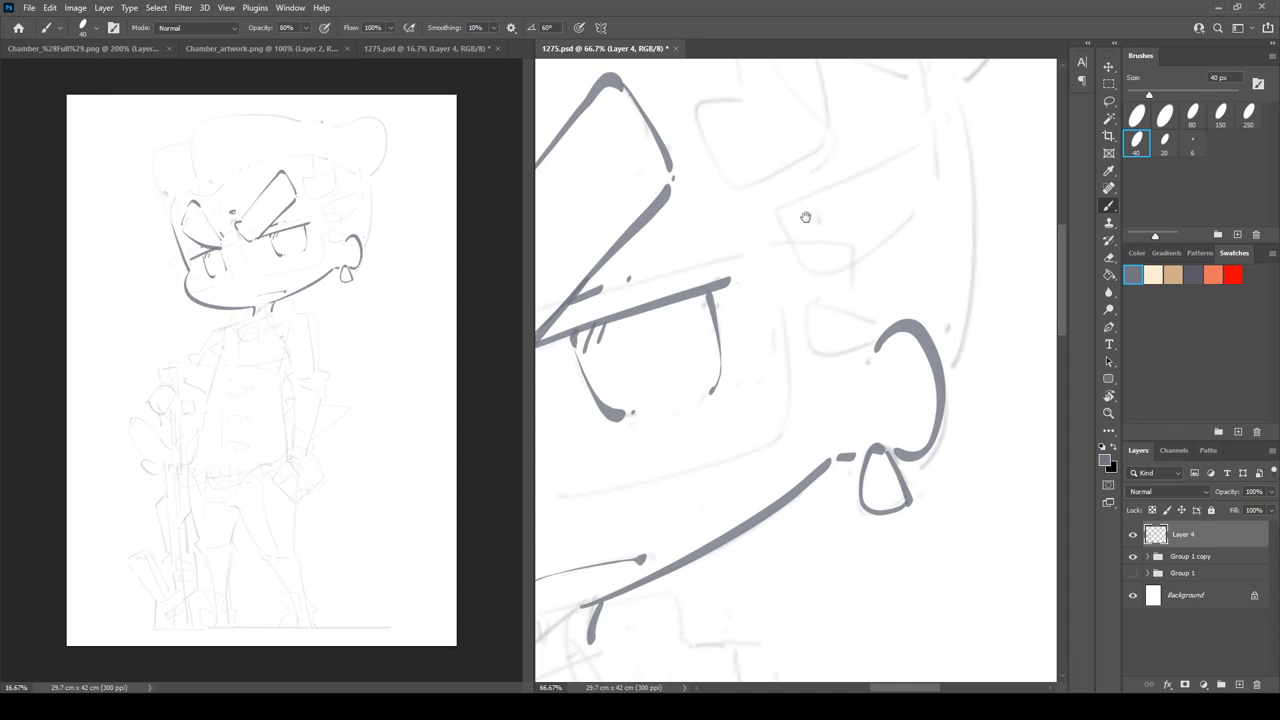
{"action": "left_click_drag", "start_coordinate": [806, 217], "coordinate": [984, 430]}
{"action": "left_click_drag", "start_coordinate": [614, 451], "coordinate": [890, 368]}
{"action": "key", "text": "r"}
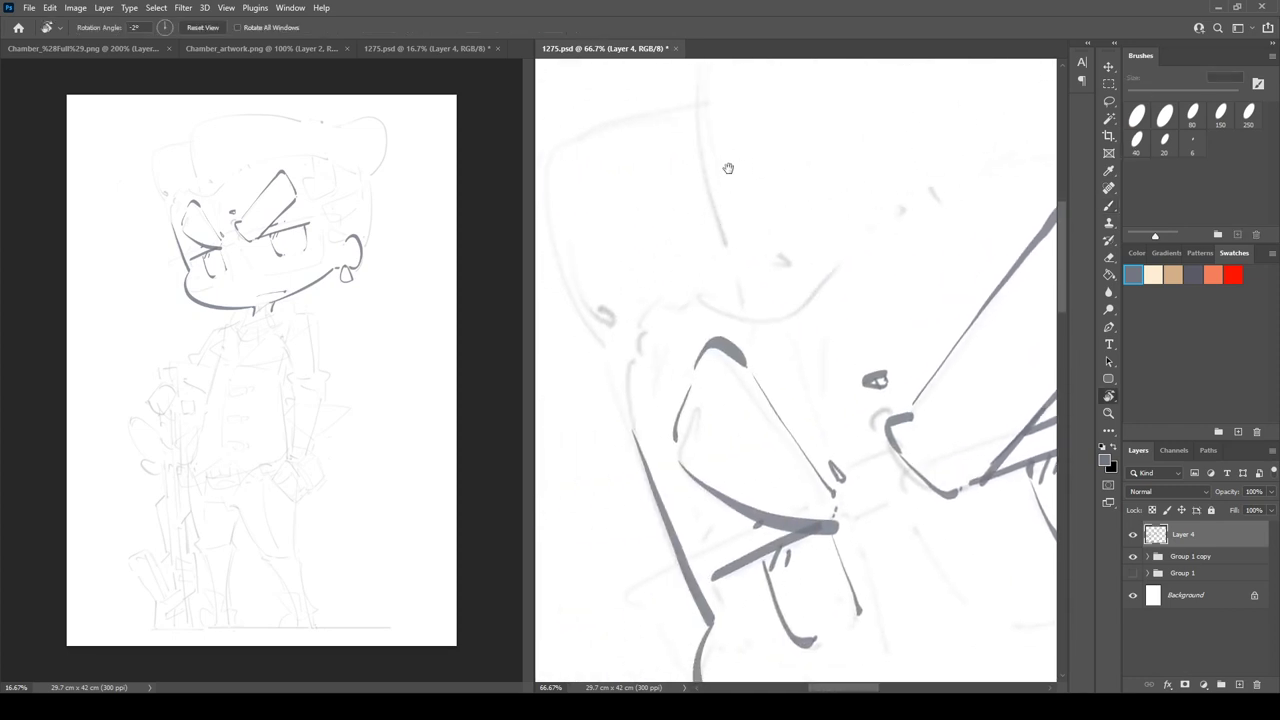
{"action": "left_click_drag", "start_coordinate": [728, 168], "coordinate": [690, 286]}
{"action": "key", "text": "b"}
{"action": "mouse_move", "coordinate": [706, 146]}
{"action": "left_mouse_down"}
{"action": "mouse_move", "coordinate": [636, 275]}
{"action": "mouse_move", "coordinate": [662, 382]}
{"action": "left_mouse_up"}
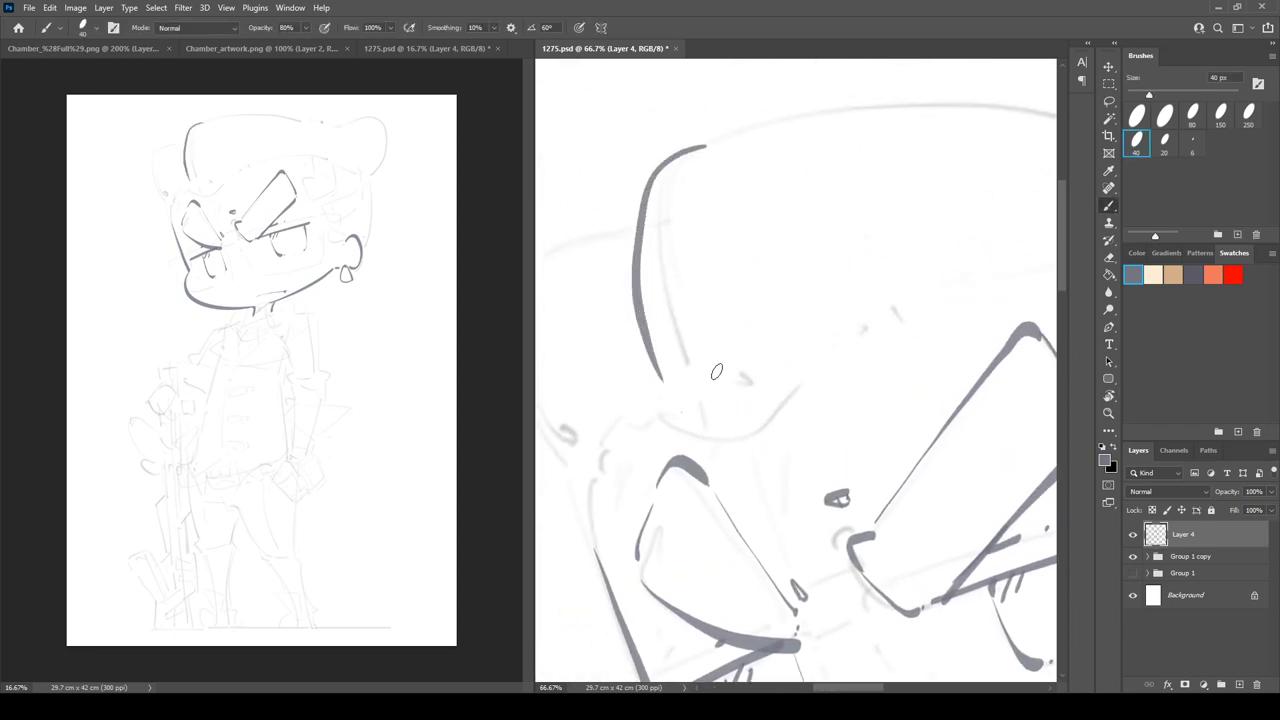
{"action": "key", "text": "ctrl+z"}
- Ink the rounded clump of hair on the far side of the head, from its top edge down toward the temple
{"action": "left_click_drag", "start_coordinate": [677, 323], "coordinate": [777, 303]}
{"action": "mouse_move", "coordinate": [738, 216]}
{"action": "left_mouse_down"}
{"action": "mouse_move", "coordinate": [645, 220]}
{"action": "mouse_move", "coordinate": [670, 452]}
{"action": "mouse_move", "coordinate": [634, 360]}
{"action": "left_mouse_up"}
{"action": "key", "text": "r"}
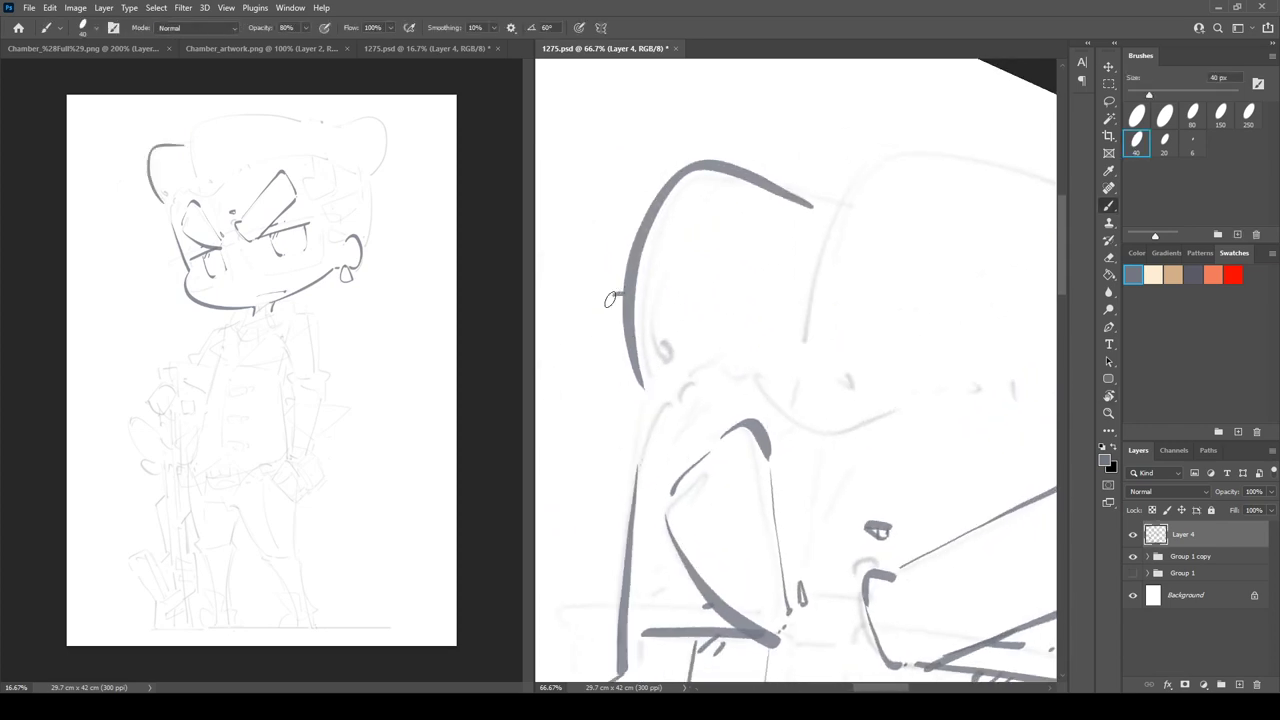
{"action": "left_click_drag", "start_coordinate": [610, 298], "coordinate": [630, 457]}
{"action": "key", "text": "r"}
{"action": "left_click_drag", "start_coordinate": [661, 293], "coordinate": [651, 314]}
{"action": "key", "text": "ctrl+z"}
{"action": "key", "text": "b"}
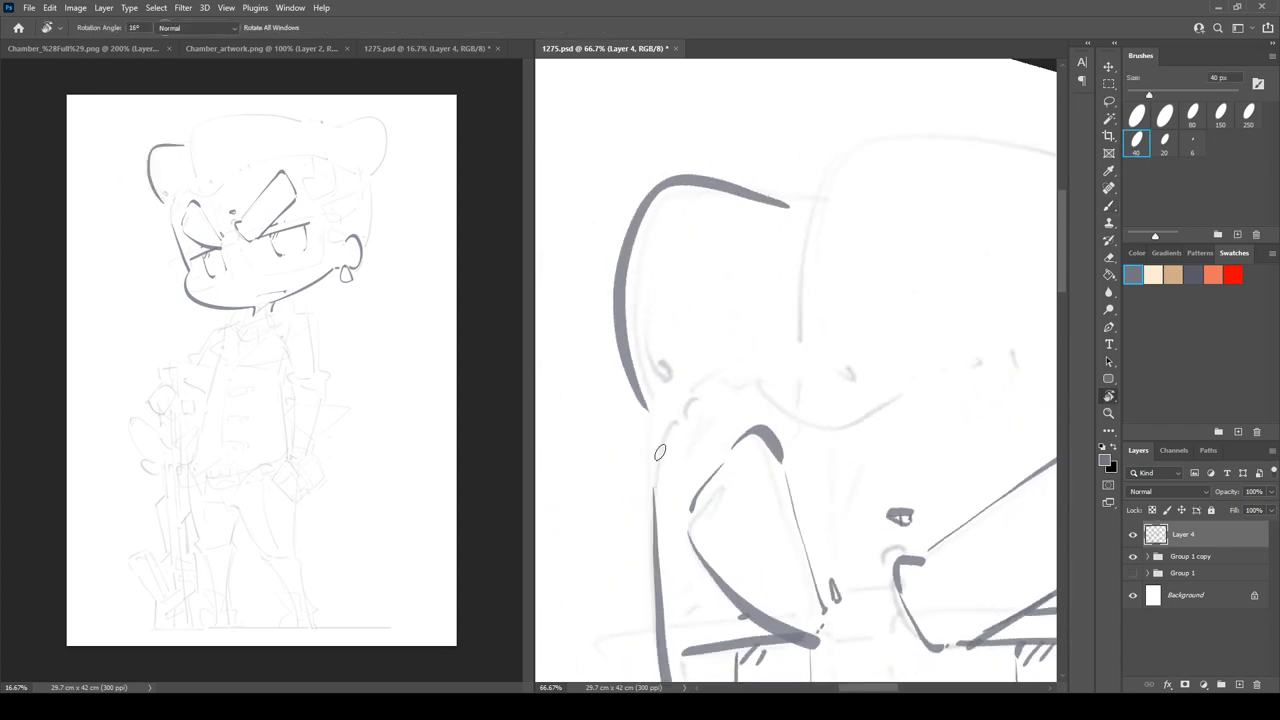
- Ink the curved temple line above the far side of the face and finish it with a small curl of hair
{"action": "left_click_drag", "start_coordinate": [655, 487], "coordinate": [670, 410]}
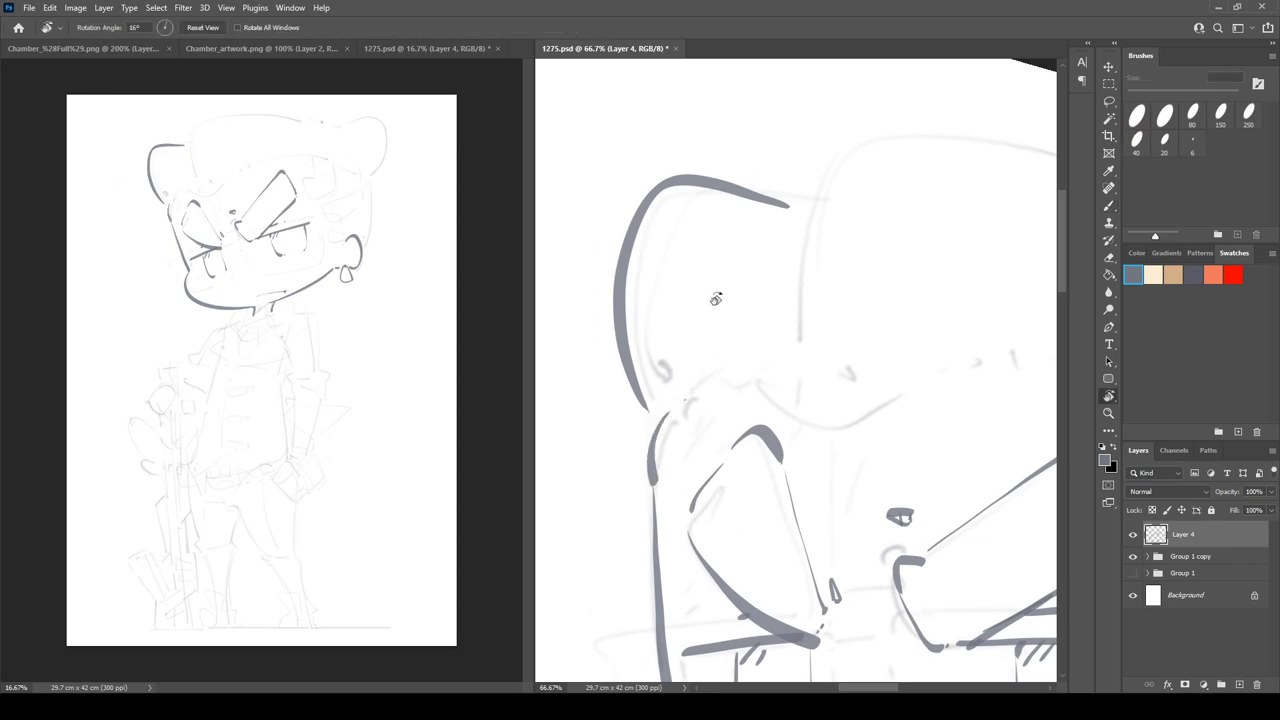
{"action": "key", "text": "ctrl+z"}
{"action": "mouse_move", "coordinate": [655, 485]}
{"action": "left_mouse_down"}
{"action": "mouse_move", "coordinate": [690, 390]}
{"action": "mouse_move", "coordinate": [706, 400]}
{"action": "mouse_move", "coordinate": [730, 380]}
{"action": "left_mouse_up"}
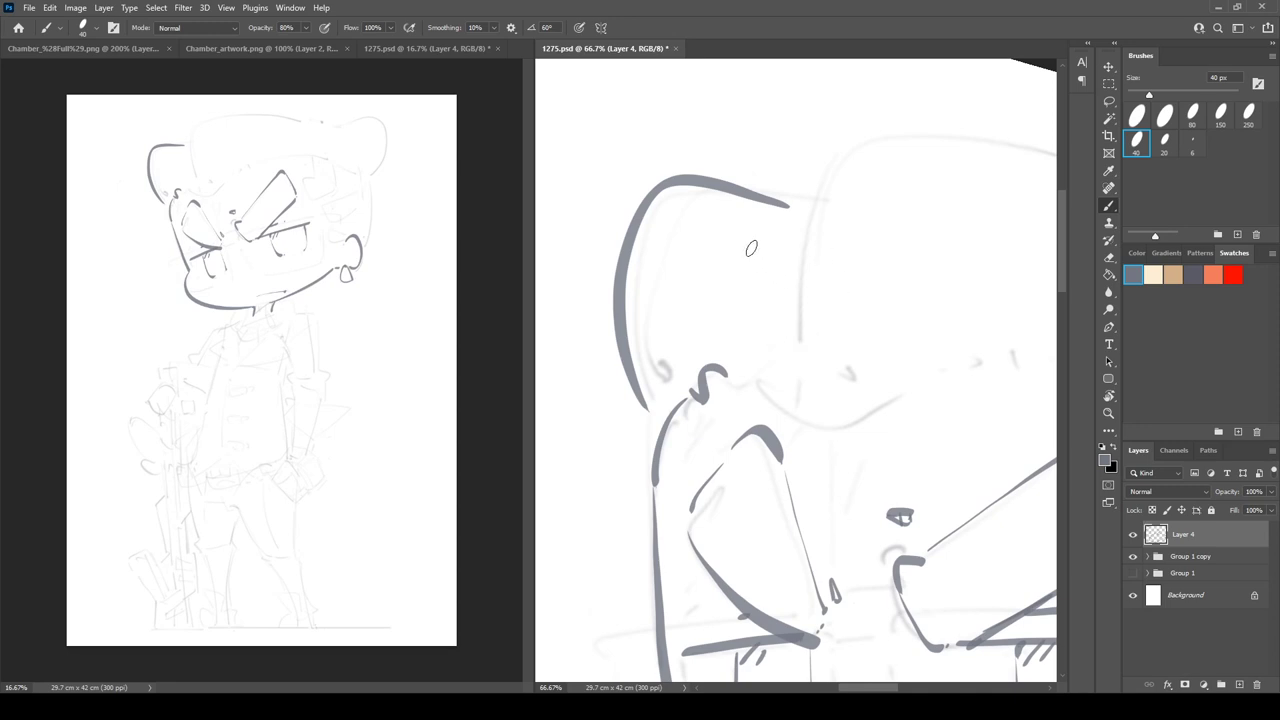
{"action": "key", "text": "r"}
{"action": "left_click_drag", "start_coordinate": [832, 234], "coordinate": [786, 205]}
{"action": "key", "text": "space"}
{"action": "left_click_drag", "start_coordinate": [783, 200], "coordinate": [660, 220]}
{"action": "key", "text": "r"}
{"action": "mouse_move", "coordinate": [760, 190]}
{"action": "left_mouse_down"}
{"action": "mouse_move", "coordinate": [684, 205]}
{"action": "mouse_move", "coordinate": [677, 177]}
{"action": "mouse_move", "coordinate": [660, 197]}
{"action": "mouse_move", "coordinate": [687, 419]}
{"action": "mouse_move", "coordinate": [653, 420]}
{"action": "mouse_move", "coordinate": [786, 395]}
{"action": "left_mouse_up"}
{"action": "key", "text": "b"}
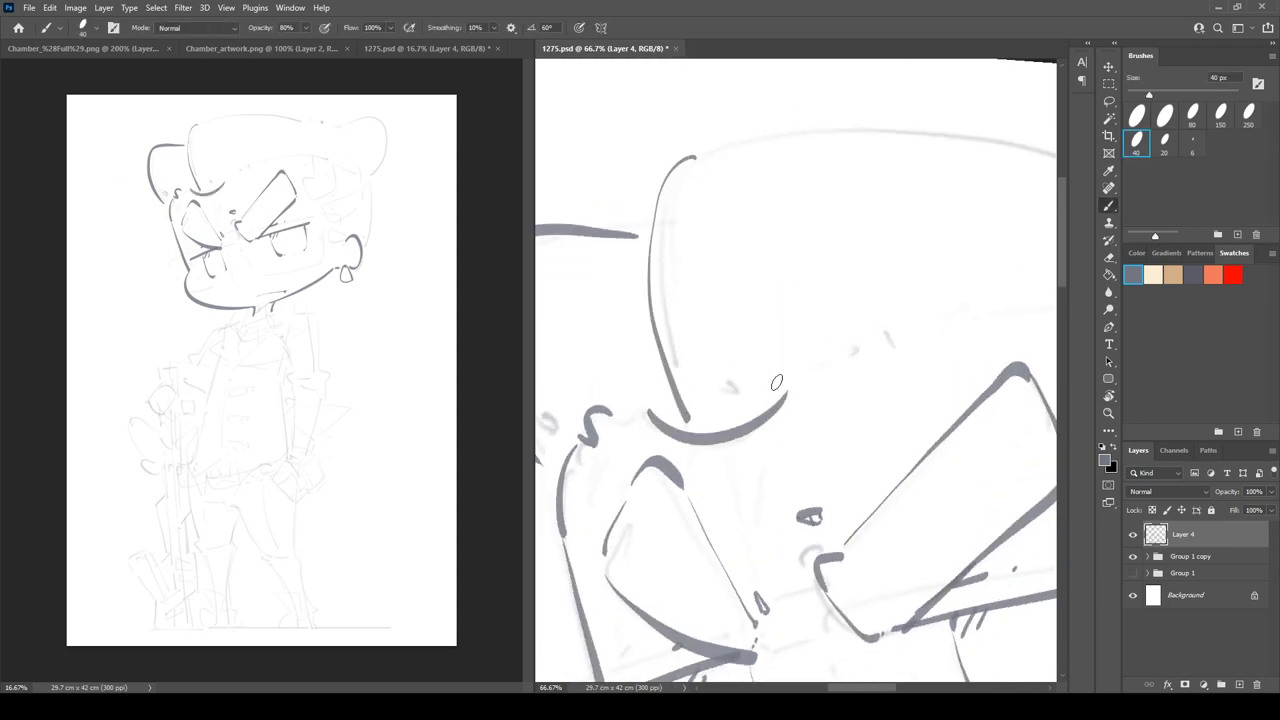
{"action": "key", "text": "ctrl+z"}
{"action": "key", "text": "ctrl+z"}
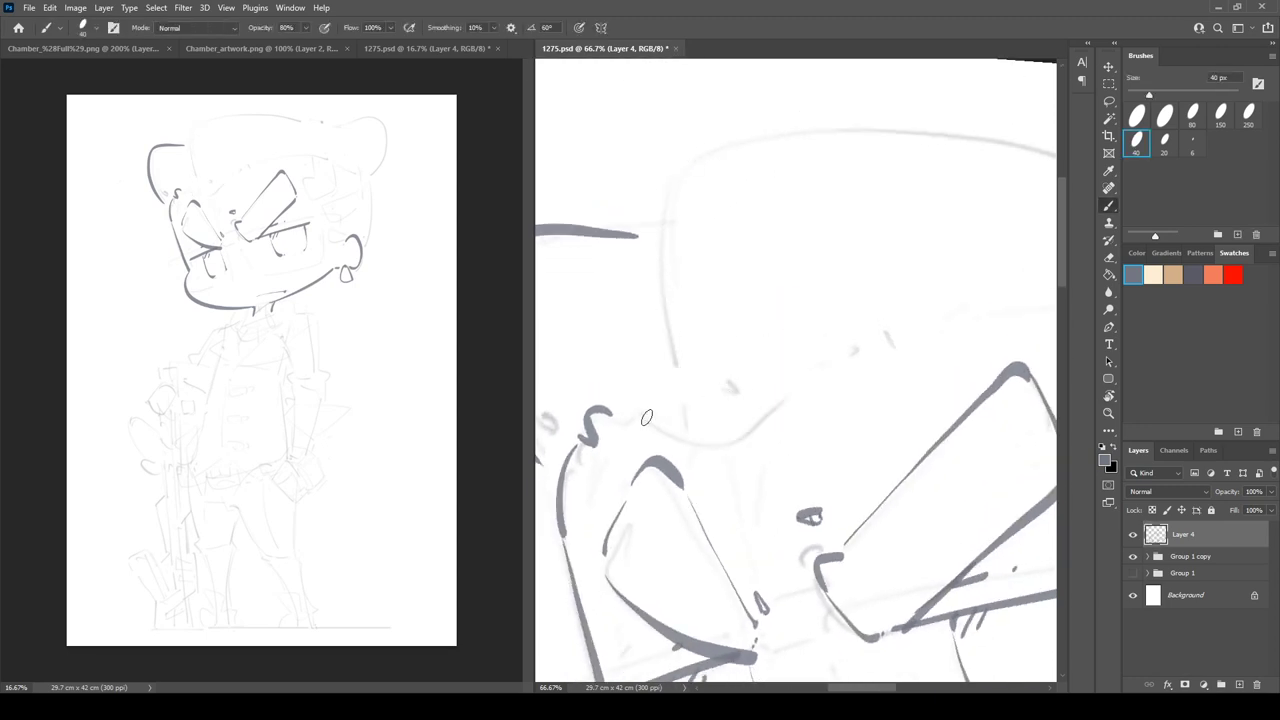
- Ink the curved lower edge of the front hair, dipping above the far eyebrow and rising toward the middle of the forehead
{"action": "mouse_move", "coordinate": [632, 410]}
{"action": "left_mouse_down"}
{"action": "mouse_move", "coordinate": [709, 438]}
{"action": "mouse_move", "coordinate": [810, 352]}
{"action": "left_mouse_up"}
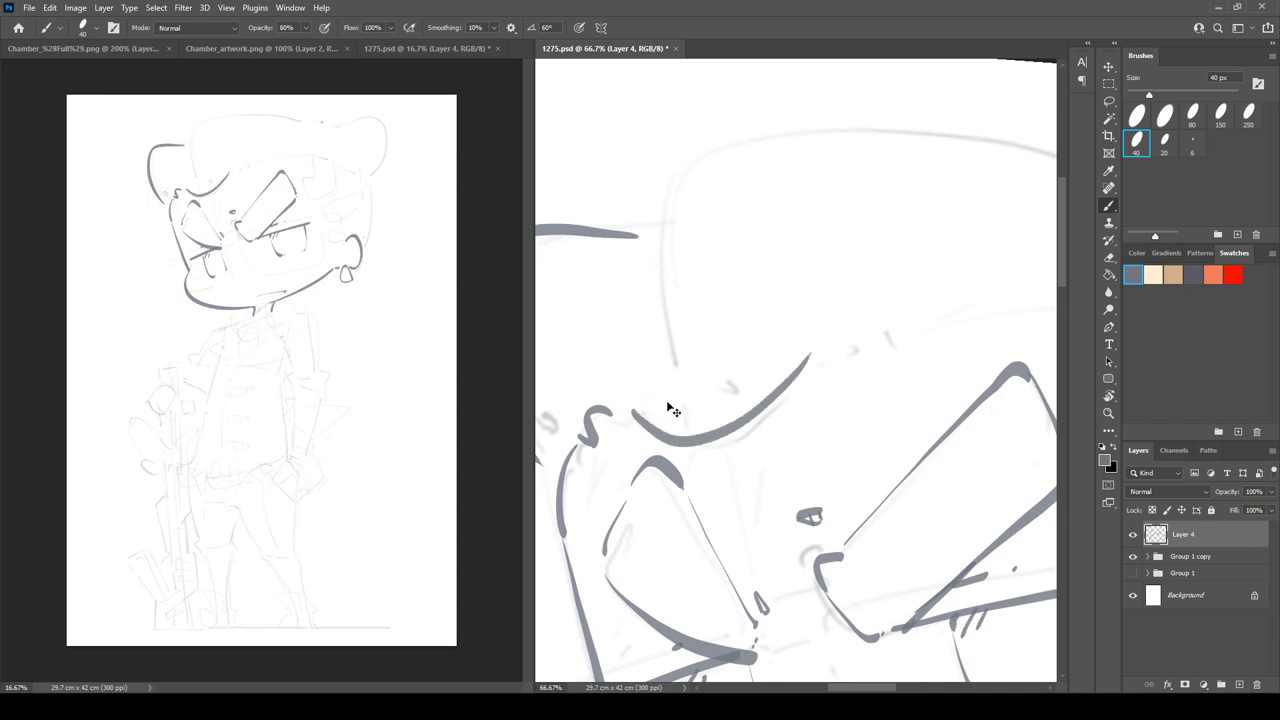
{"action": "key", "text": "ctrl+z"}
{"action": "mouse_move", "coordinate": [640, 412]}
{"action": "left_mouse_down"}
{"action": "mouse_move", "coordinate": [729, 437]}
{"action": "mouse_move", "coordinate": [820, 354]}
{"action": "left_mouse_up"}
{"action": "left_click_drag", "start_coordinate": [621, 395], "coordinate": [718, 340]}
- Ink the front edge of the quiff, curving from its top corner down toward the forehead
{"action": "key", "text": "r"}
{"action": "left_click_drag", "start_coordinate": [821, 251], "coordinate": [752, 305]}
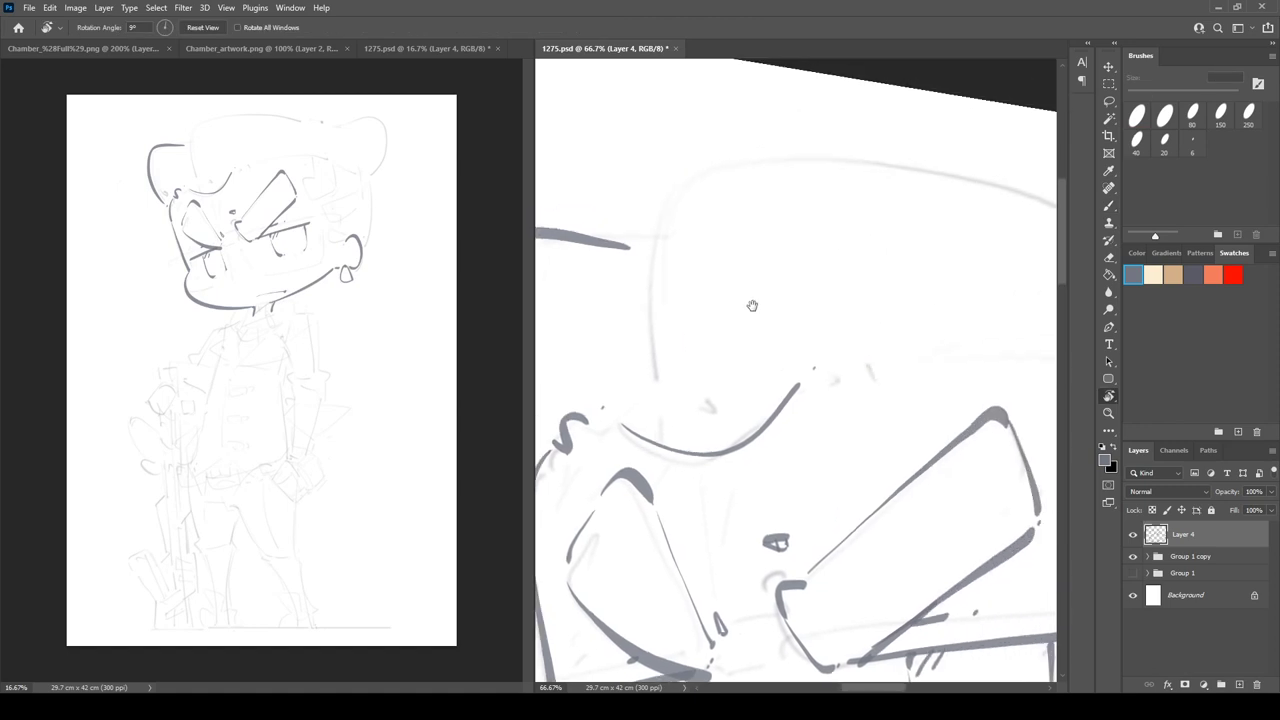
{"action": "key", "text": "b"}
{"action": "mouse_move", "coordinate": [652, 318]}
{"action": "left_mouse_down"}
{"action": "mouse_move", "coordinate": [652, 255]}
{"action": "mouse_move", "coordinate": [758, 168]}
{"action": "mouse_move", "coordinate": [745, 162]}
{"action": "mouse_move", "coordinate": [653, 303]}
{"action": "mouse_move", "coordinate": [730, 285]}
{"action": "mouse_move", "coordinate": [802, 244]}
{"action": "left_mouse_up"}
{"action": "key", "text": "ctrl+z"}
{"action": "key", "text": "r"}
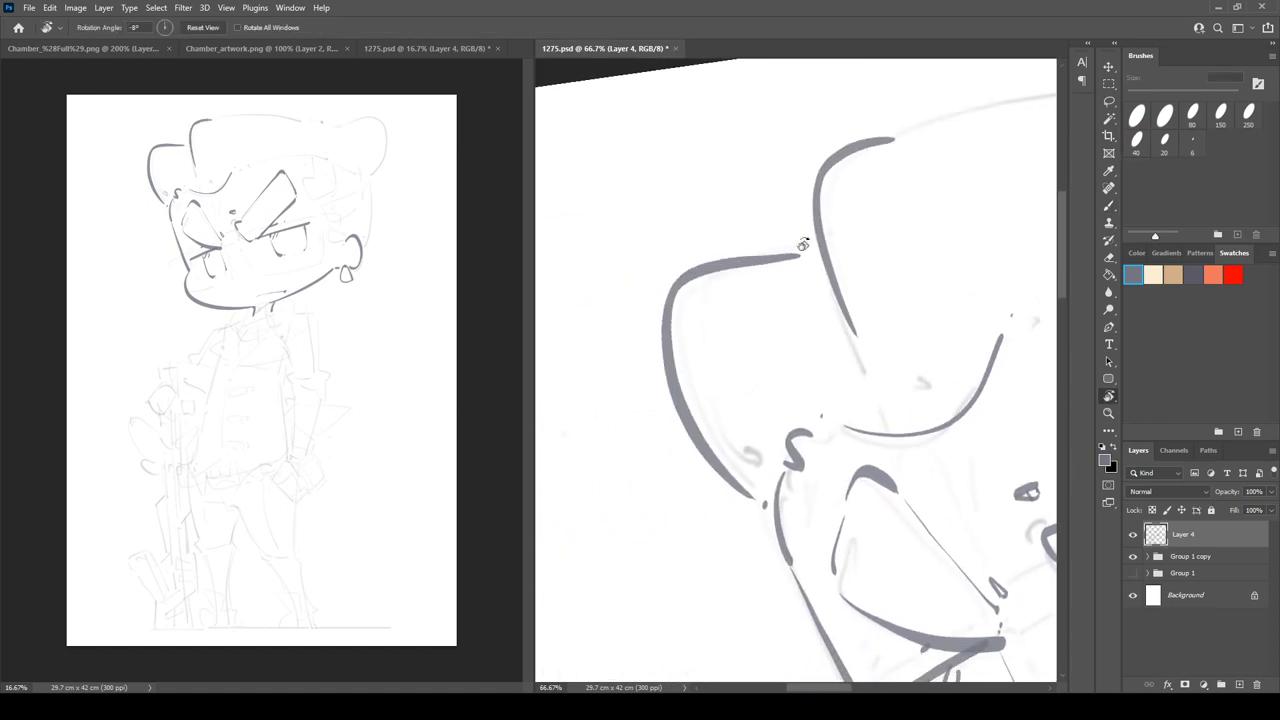
- Erase the top edge of the far-side hair clump and redraw it to meet the quiff's front edge
{"action": "key", "text": "b"}
{"action": "key", "text": "e"}
{"action": "left_click_drag", "start_coordinate": [697, 290], "coordinate": [802, 254]}
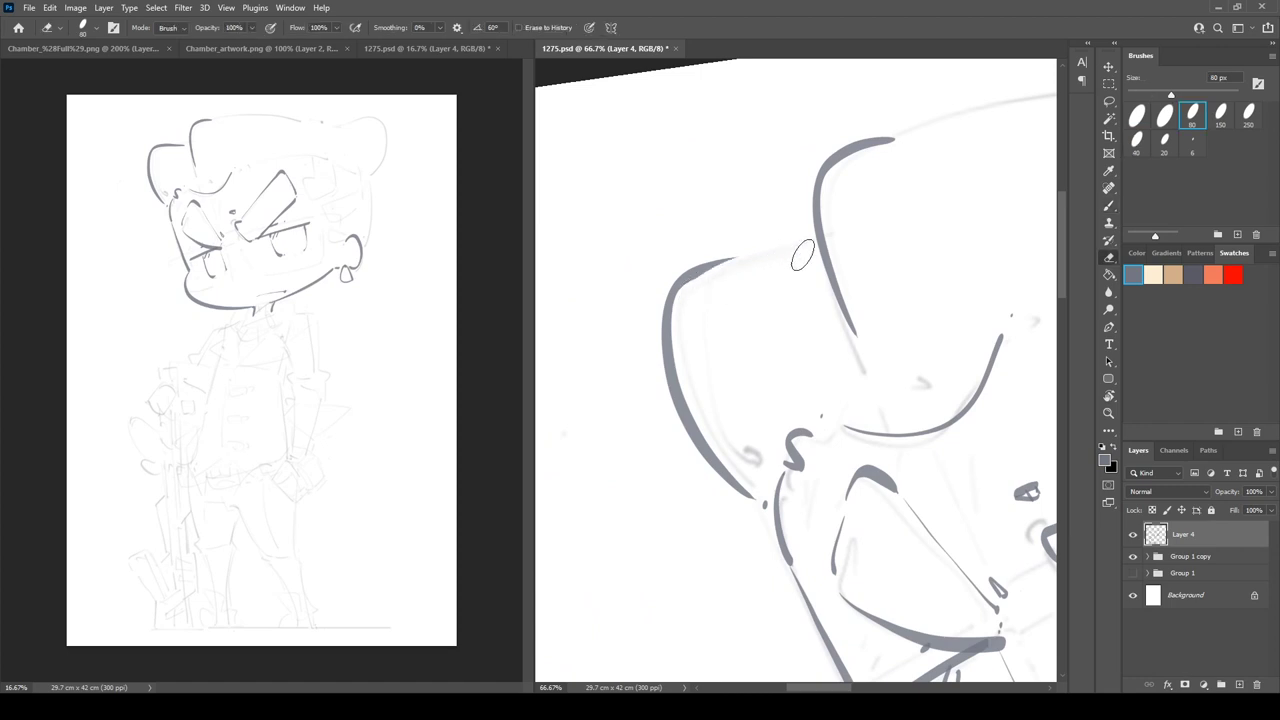
{"action": "key", "text": "b"}
{"action": "left_click_drag", "start_coordinate": [682, 281], "coordinate": [806, 242]}
- Ink the long arched top edge of the quiff from its front corner toward the back of the head
{"action": "key", "text": "h"}
{"action": "left_click_drag", "start_coordinate": [918, 207], "coordinate": [654, 281]}
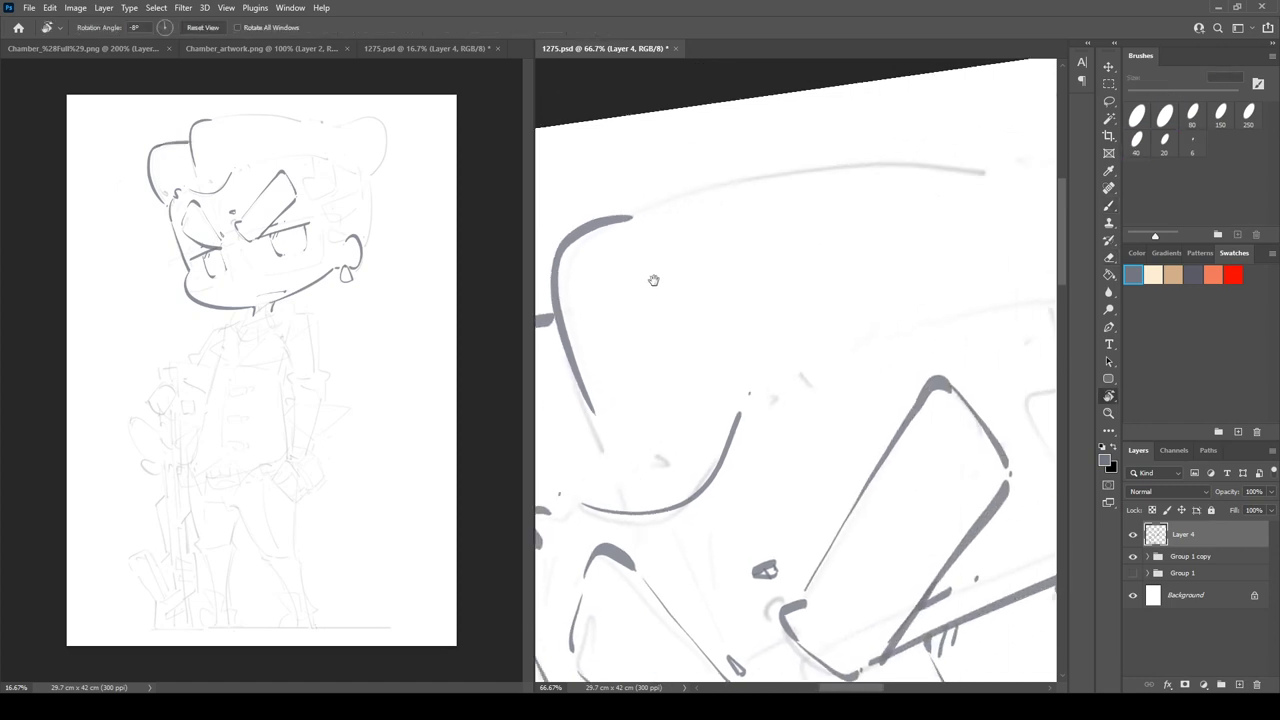
{"action": "key", "text": "b"}
{"action": "mouse_move", "coordinate": [633, 214]}
{"action": "left_mouse_down"}
{"action": "mouse_move", "coordinate": [784, 176]}
{"action": "mouse_move", "coordinate": [990, 172]}
{"action": "left_mouse_up"}
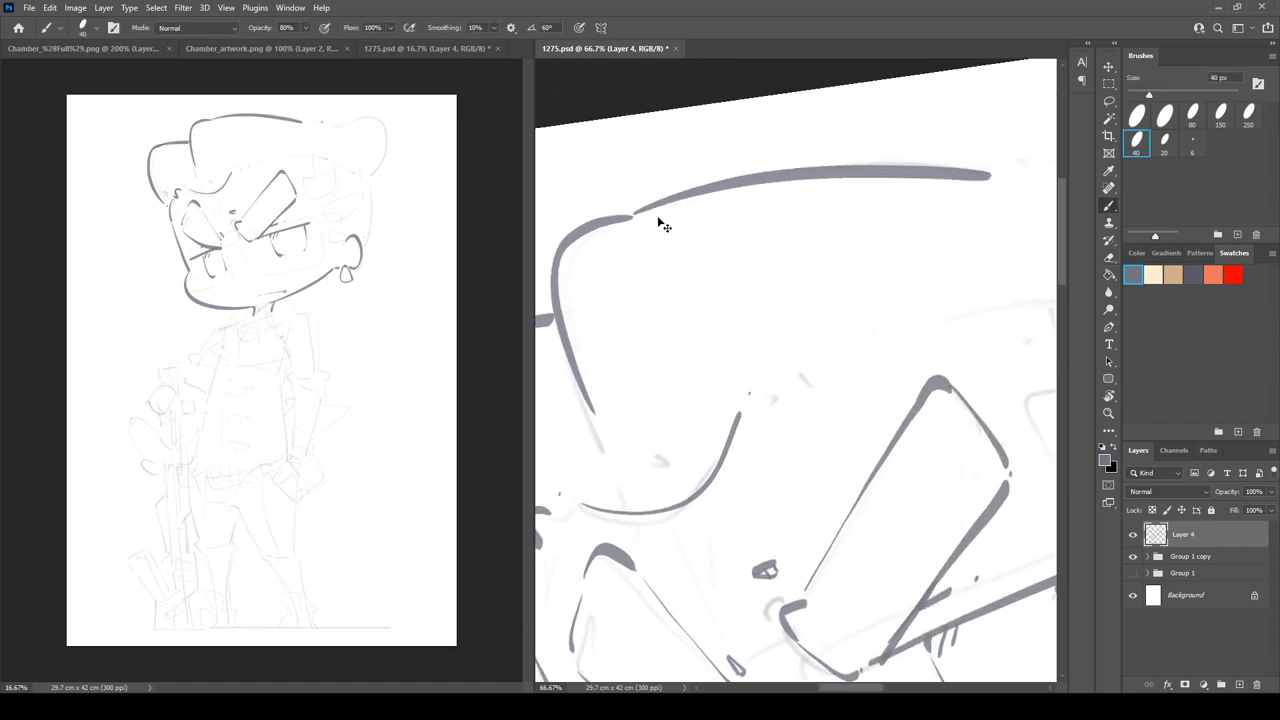
{"action": "key", "text": "ctrl+z"}
{"action": "mouse_move", "coordinate": [636, 212]}
{"action": "left_mouse_down"}
{"action": "mouse_move", "coordinate": [711, 185]}
{"action": "mouse_move", "coordinate": [1003, 164]}
{"action": "left_mouse_up"}
- Extend the top hair line backward and down to the base of the rounded rear tuft
{"action": "key", "text": "space"}
{"action": "left_click_drag", "start_coordinate": [856, 150], "coordinate": [783, 163]}
{"action": "key", "text": "r"}
{"action": "mouse_move", "coordinate": [783, 157]}
{"action": "left_mouse_down"}
{"action": "mouse_move", "coordinate": [854, 160]}
{"action": "mouse_move", "coordinate": [664, 163]}
{"action": "left_mouse_up"}
{"action": "key", "text": "space"}
{"action": "left_click_drag", "start_coordinate": [817, 154], "coordinate": [677, 163]}
{"action": "key", "text": "b"}
{"action": "left_click_drag", "start_coordinate": [704, 265], "coordinate": [849, 252]}
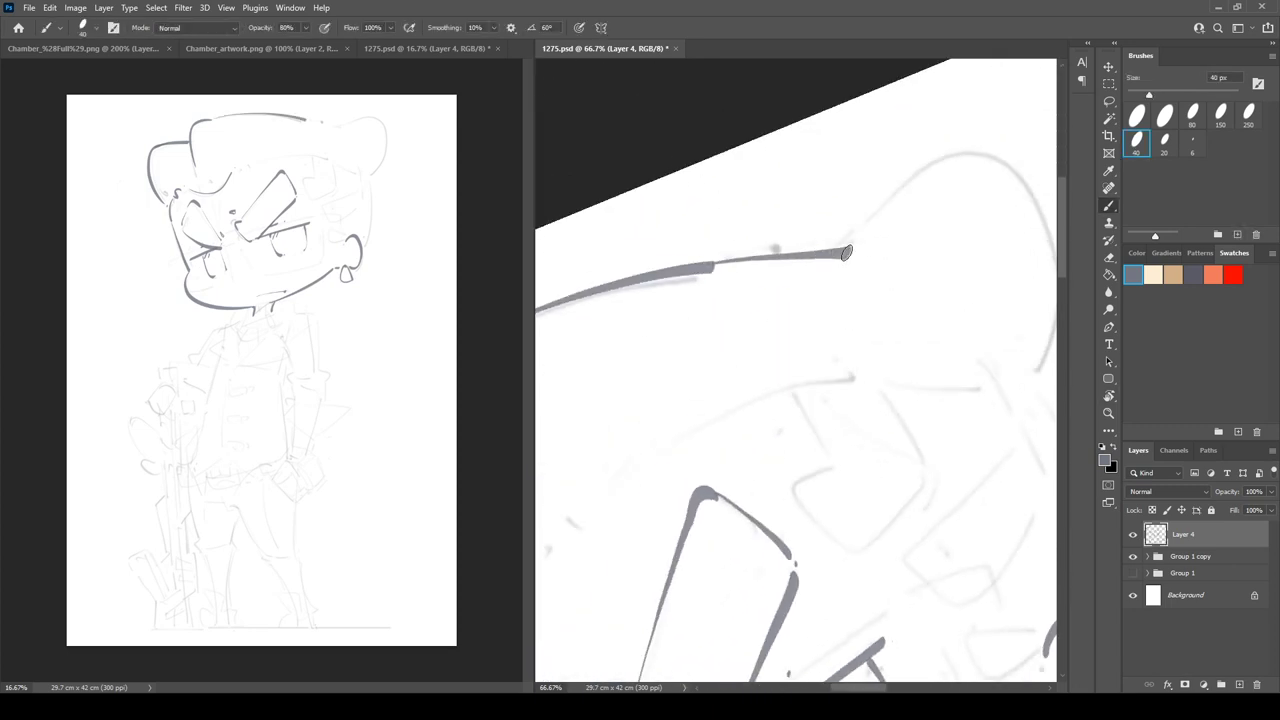
- Ink the rounded tuft of hair at the back of the head, from the top line around to its lower tip
{"action": "key", "text": "r"}
{"action": "mouse_move", "coordinate": [938, 175]}
{"action": "left_mouse_down"}
{"action": "mouse_move", "coordinate": [991, 206]}
{"action": "mouse_move", "coordinate": [854, 215]}
{"action": "left_mouse_up"}
{"action": "key", "text": "space"}
{"action": "key", "text": "b"}
{"action": "mouse_move", "coordinate": [745, 278]}
{"action": "left_mouse_down"}
{"action": "mouse_move", "coordinate": [800, 230]}
{"action": "mouse_move", "coordinate": [901, 221]}
{"action": "mouse_move", "coordinate": [935, 309]}
{"action": "mouse_move", "coordinate": [872, 475]}
{"action": "left_mouse_up"}
- Ink a small curl and the long hairline arching above the near eyebrow toward the back of the head
{"action": "key", "text": "r"}
{"action": "mouse_move", "coordinate": [909, 400]}
{"action": "left_mouse_down"}
{"action": "mouse_move", "coordinate": [786, 357]}
{"action": "mouse_move", "coordinate": [861, 274]}
{"action": "left_mouse_up"}
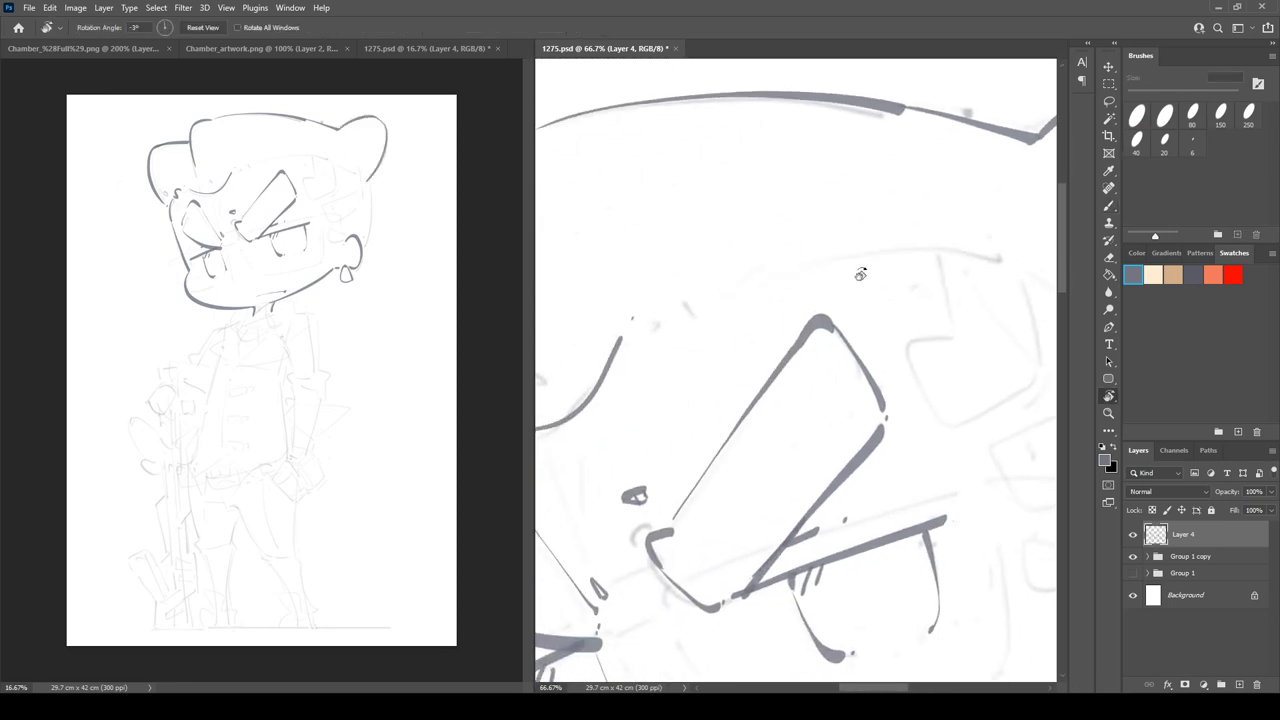
{"action": "key", "text": "b"}
{"action": "mouse_move", "coordinate": [652, 302]}
{"action": "left_mouse_down"}
{"action": "mouse_move", "coordinate": [695, 310]}
{"action": "mouse_move", "coordinate": [726, 278]}
{"action": "mouse_move", "coordinate": [615, 269]}
{"action": "mouse_move", "coordinate": [834, 251]}
{"action": "mouse_move", "coordinate": [919, 265]}
{"action": "left_mouse_up"}
- Ink the back-of-head outline from the base of the rear tuft down to the near ear
{"action": "key", "text": "space"}
{"action": "key", "text": "space"}
{"action": "mouse_move", "coordinate": [899, 262]}
{"action": "left_mouse_down"}
{"action": "mouse_move", "coordinate": [685, 227]}
{"action": "mouse_move", "coordinate": [798, 285]}
{"action": "mouse_move", "coordinate": [766, 220]}
{"action": "mouse_move", "coordinate": [770, 448]}
{"action": "left_mouse_up"}
{"action": "key", "text": "ctrl+z"}
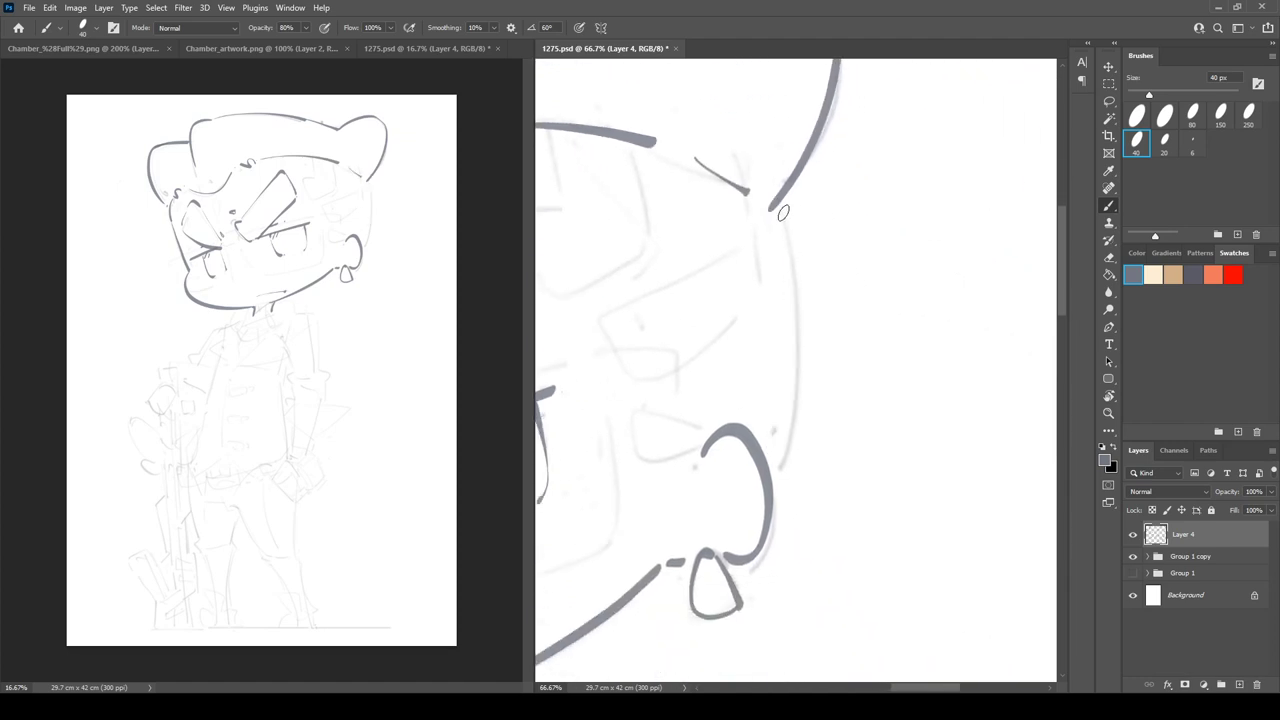
{"action": "mouse_move", "coordinate": [775, 203]}
{"action": "left_mouse_down"}
{"action": "mouse_move", "coordinate": [798, 300]}
{"action": "mouse_move", "coordinate": [771, 462]}
{"action": "left_mouse_up"}
- Ink short broken strokes for the side hairline from under the main hairline down to the near ear
{"action": "key", "text": "r"}
{"action": "mouse_move", "coordinate": [775, 155]}
{"action": "left_mouse_down"}
{"action": "mouse_move", "coordinate": [811, 215]}
{"action": "mouse_move", "coordinate": [918, 288]}
{"action": "left_mouse_up"}
{"action": "key", "text": "space"}
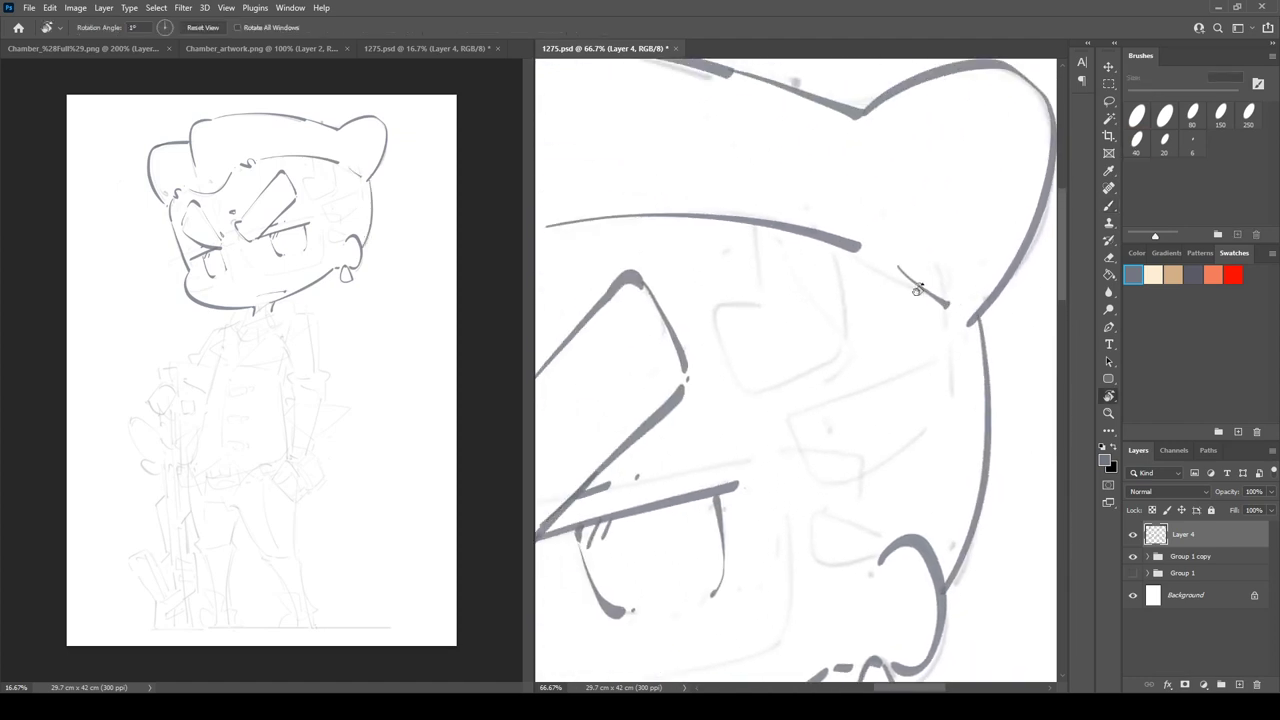
{"action": "key", "text": "b"}
{"action": "left_click_drag", "start_coordinate": [710, 220], "coordinate": [756, 254]}
{"action": "left_click_drag", "start_coordinate": [785, 298], "coordinate": [764, 319]}
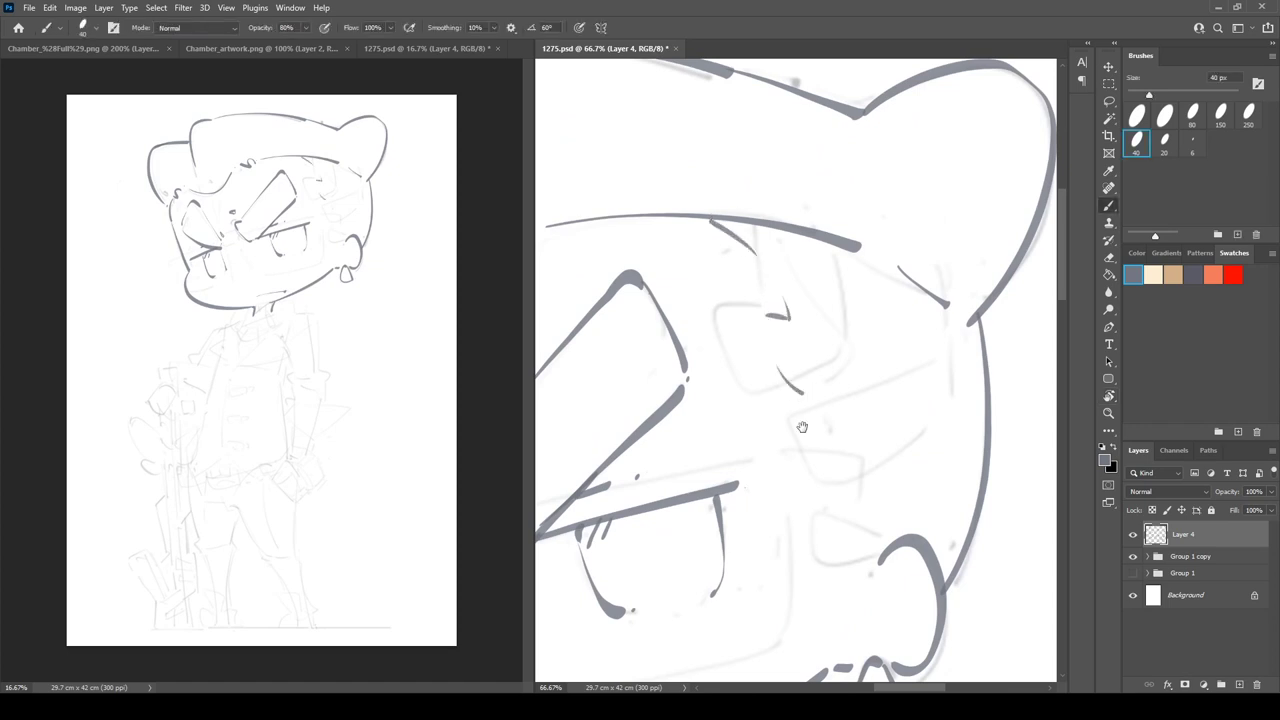
{"action": "mouse_move", "coordinate": [802, 427]}
{"action": "left_mouse_down"}
{"action": "mouse_move", "coordinate": [864, 299]}
{"action": "mouse_move", "coordinate": [883, 307]}
{"action": "mouse_move", "coordinate": [928, 411]}
{"action": "left_mouse_up"}
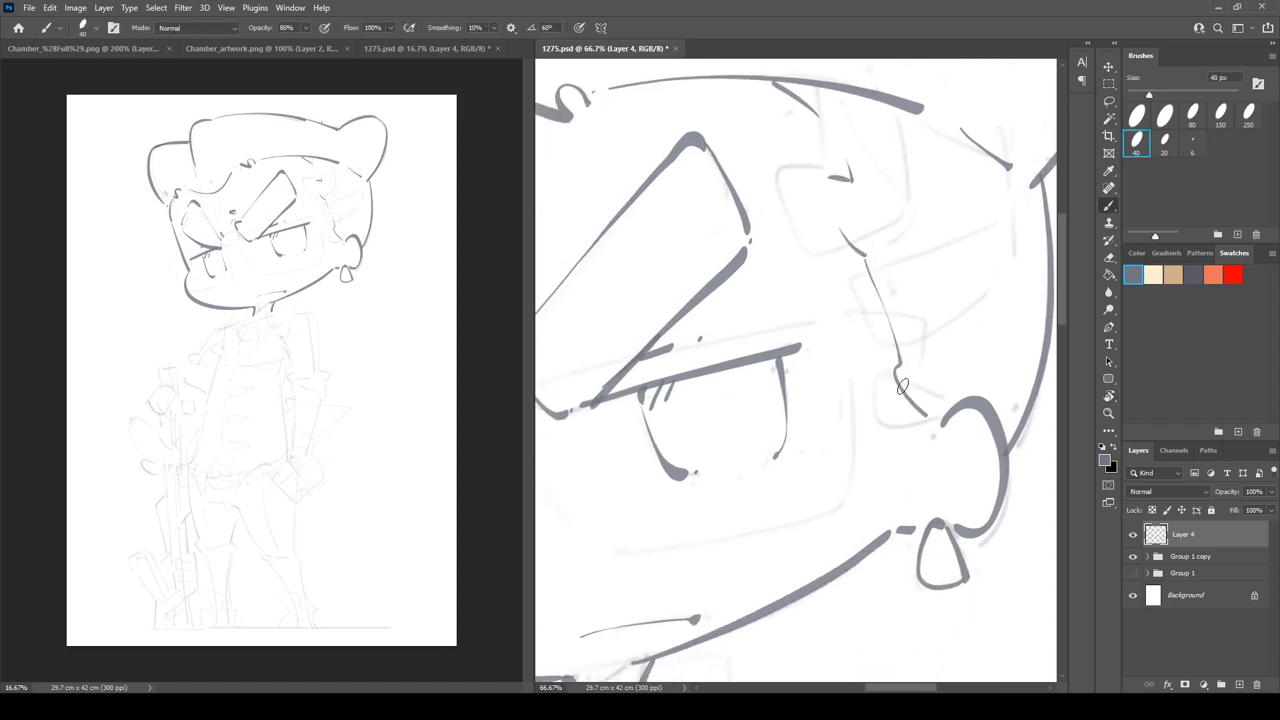
- Erase the small strokes at the near temple and ink an angular hair patch hanging from the hairline there
{"action": "key", "text": "e"}
{"action": "left_click_drag", "start_coordinate": [854, 170], "coordinate": [823, 166]}
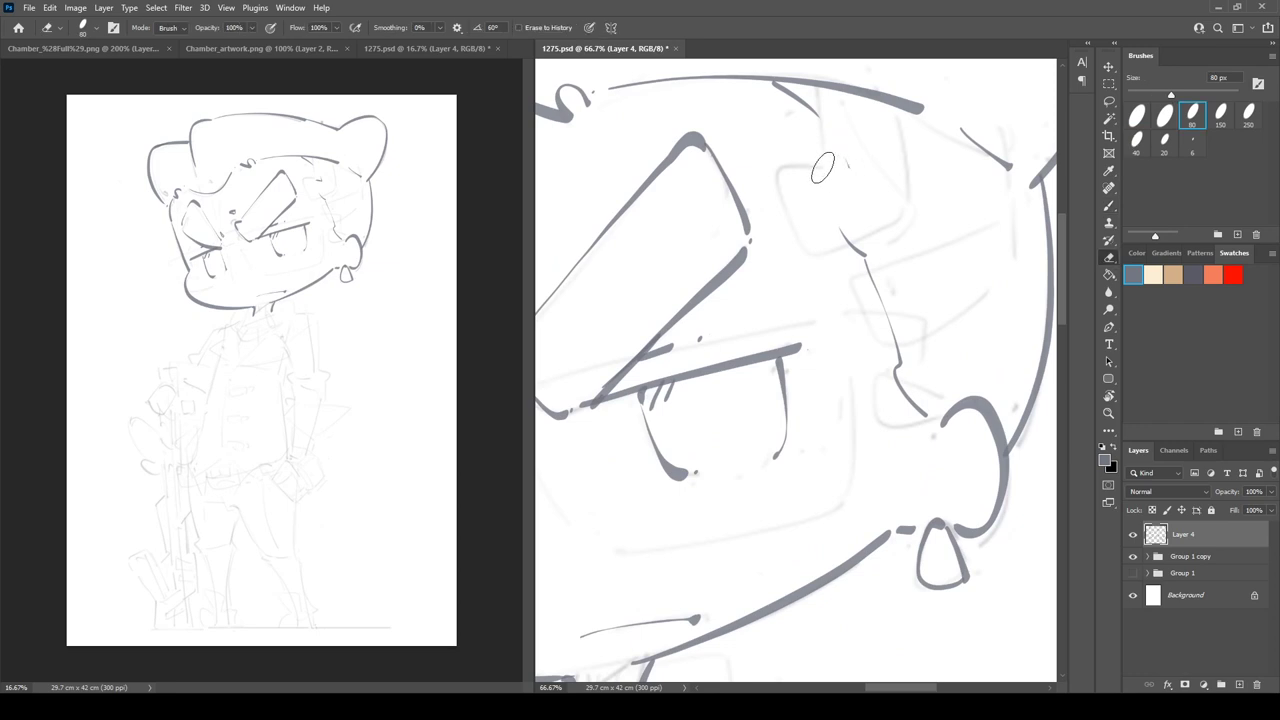
{"action": "key", "text": "b"}
{"action": "mouse_move", "coordinate": [821, 92]}
{"action": "left_mouse_down"}
{"action": "mouse_move", "coordinate": [826, 175]}
{"action": "mouse_move", "coordinate": [788, 160]}
{"action": "mouse_move", "coordinate": [790, 239]}
{"action": "mouse_move", "coordinate": [807, 252]}
{"action": "mouse_move", "coordinate": [869, 240]}
{"action": "mouse_move", "coordinate": [920, 209]}
{"action": "left_mouse_up"}
{"action": "key", "text": "e"}
{"action": "key", "text": "b"}
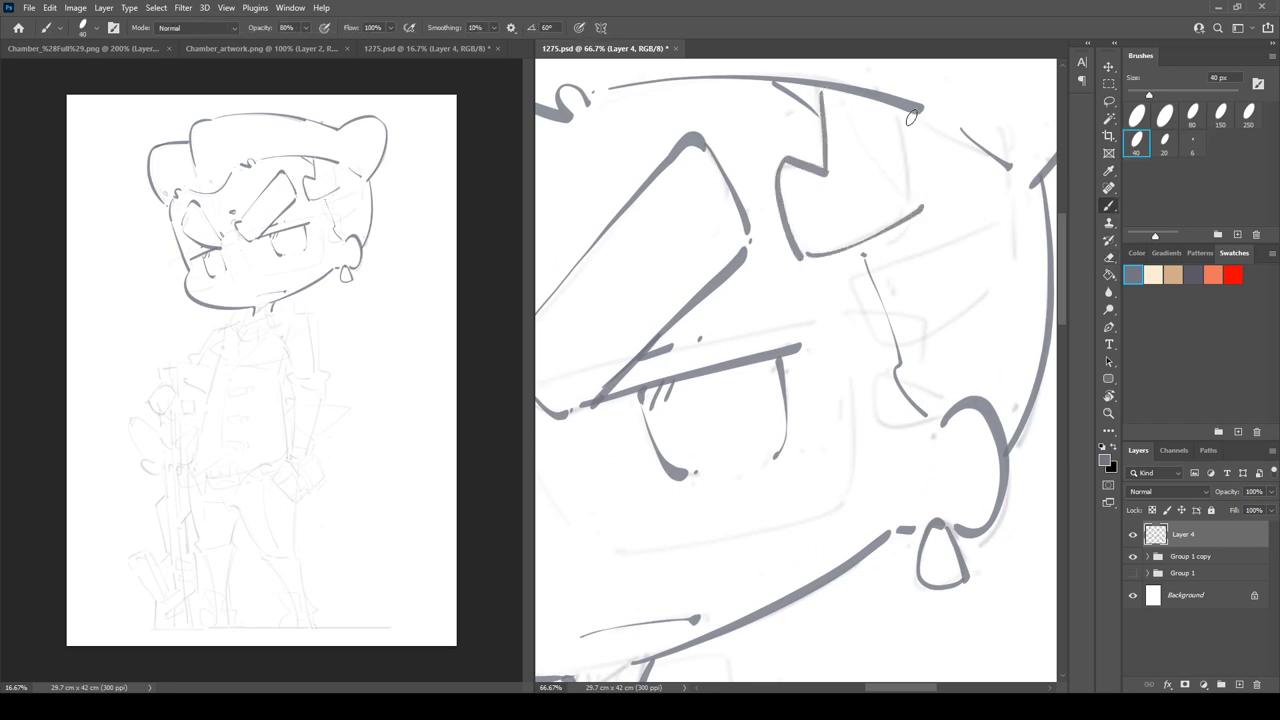
{"action": "left_click_drag", "start_coordinate": [911, 110], "coordinate": [922, 205]}
- Erase most of the old side hairline and ink a long hair stripe running from the temple to the back-of-head outline
{"action": "key", "text": "e"}
{"action": "mouse_move", "coordinate": [875, 275]}
{"action": "left_mouse_down"}
{"action": "mouse_move", "coordinate": [911, 302]}
{"action": "mouse_move", "coordinate": [828, 315]}
{"action": "left_mouse_up"}
{"action": "key", "text": "b"}
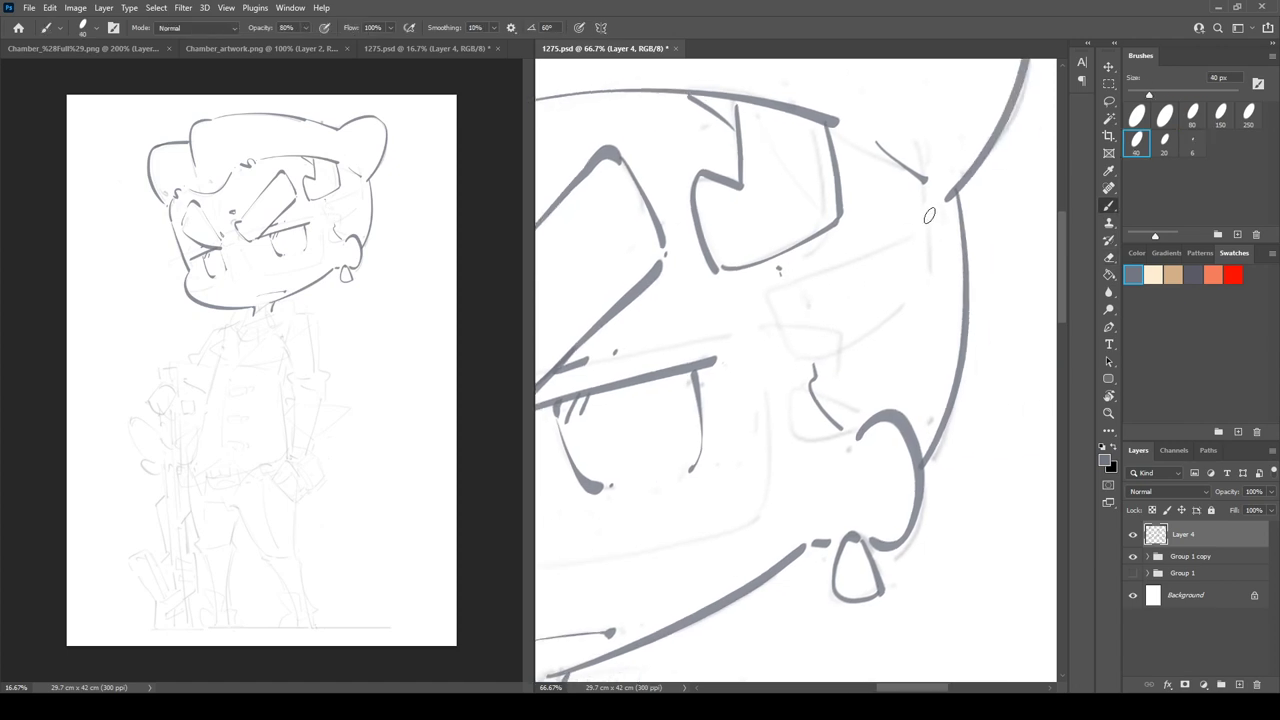
{"action": "mouse_move", "coordinate": [955, 207]}
{"action": "left_mouse_down"}
{"action": "mouse_move", "coordinate": [810, 291]}
{"action": "mouse_move", "coordinate": [774, 293]}
{"action": "mouse_move", "coordinate": [850, 358]}
{"action": "left_mouse_up"}
{"action": "key", "text": "ctrl+z"}
{"action": "mouse_move", "coordinate": [771, 293]}
{"action": "left_mouse_down"}
{"action": "mouse_move", "coordinate": [781, 336]}
{"action": "mouse_move", "coordinate": [866, 352]}
{"action": "mouse_move", "coordinate": [966, 272]}
{"action": "left_mouse_up"}
{"action": "key", "text": "ctrl+z"}
{"action": "mouse_move", "coordinate": [768, 293]}
{"action": "left_mouse_down"}
{"action": "mouse_move", "coordinate": [782, 337]}
{"action": "mouse_move", "coordinate": [851, 341]}
{"action": "mouse_move", "coordinate": [970, 262]}
{"action": "left_mouse_up"}
{"action": "left_click_drag", "start_coordinate": [771, 289], "coordinate": [937, 222]}
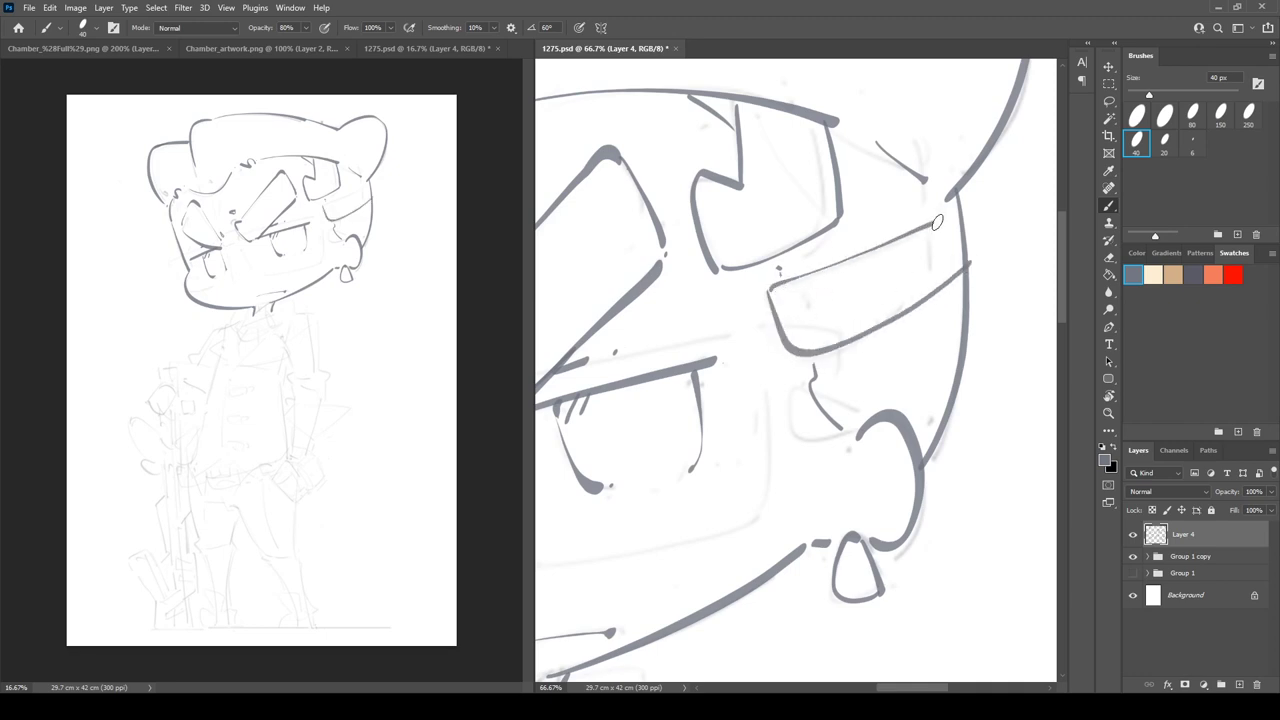
- Ink a small blocky hair patch against the back-of-head outline, just above the near ear
{"action": "key", "text": "e"}
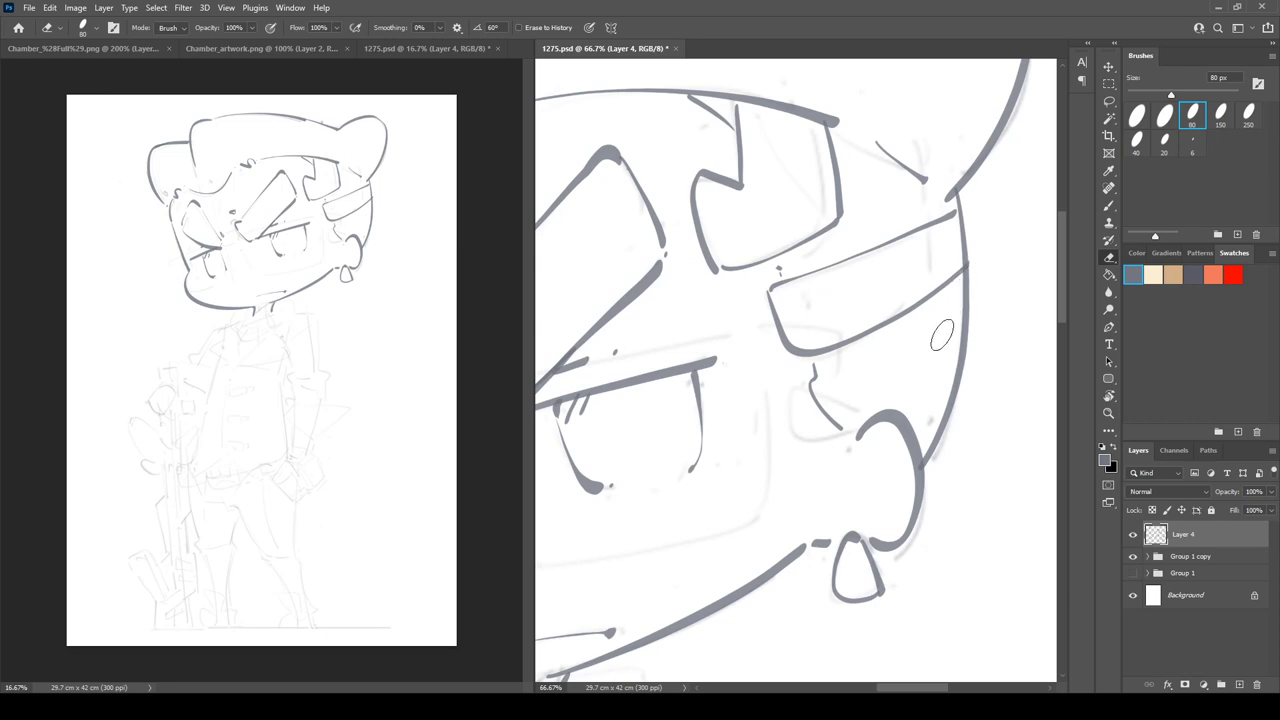
{"action": "key", "text": "b"}
{"action": "mouse_move", "coordinate": [963, 330]}
{"action": "left_mouse_down"}
{"action": "mouse_move", "coordinate": [932, 322]}
{"action": "mouse_move", "coordinate": [945, 393]}
{"action": "left_mouse_up"}
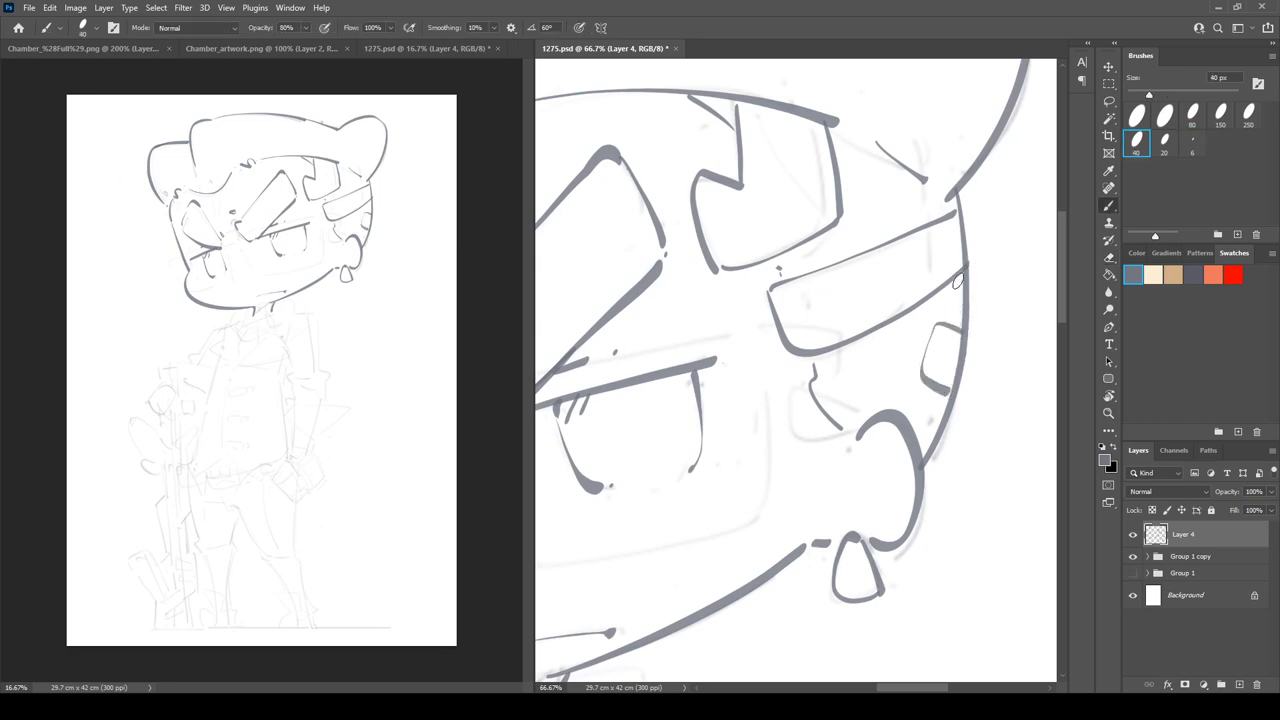
{"action": "key", "text": "ctrl+z"}
{"action": "mouse_move", "coordinate": [962, 322]}
{"action": "left_mouse_down"}
{"action": "mouse_move", "coordinate": [912, 330]}
{"action": "mouse_move", "coordinate": [946, 405]}
{"action": "left_mouse_up"}
- Replace the leftover side hairline with a small pointed sideburn patch in front of the near ear
{"action": "left_click_drag", "start_coordinate": [774, 266], "coordinate": [962, 211]}
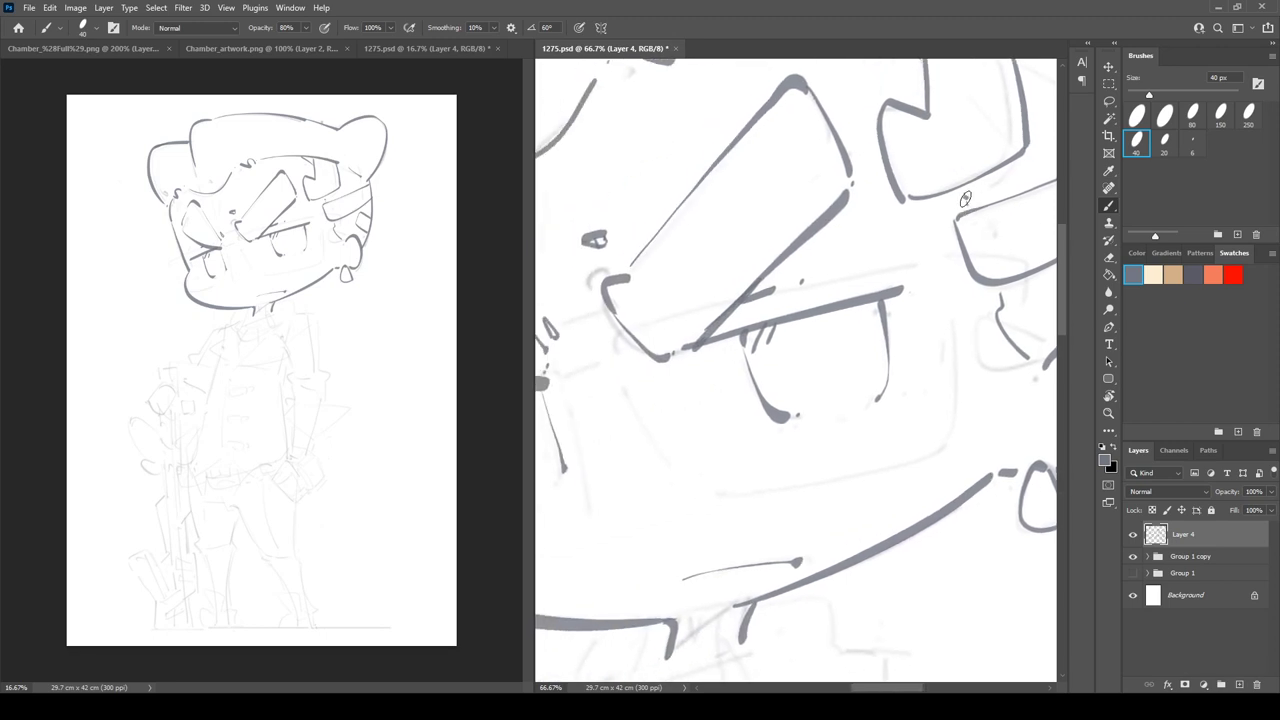
{"action": "left_click_drag", "start_coordinate": [975, 256], "coordinate": [790, 246]}
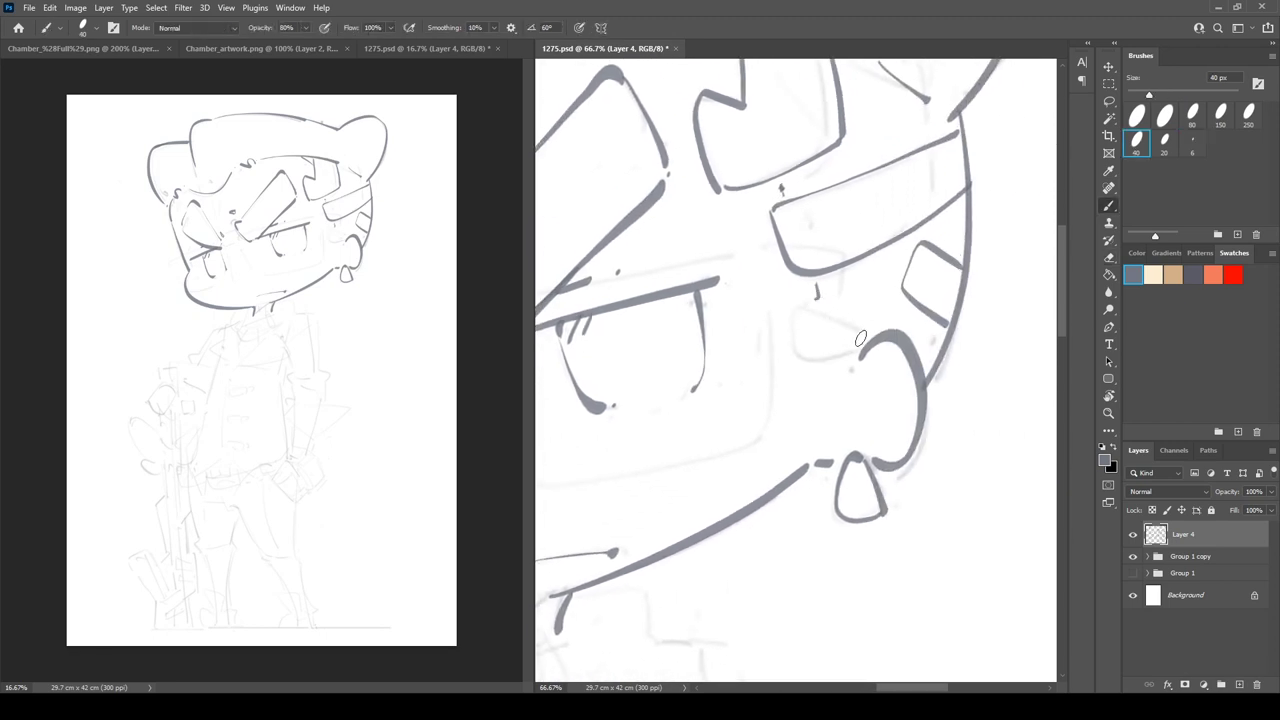
{"action": "mouse_move", "coordinate": [860, 338]}
{"action": "left_mouse_down"}
{"action": "mouse_move", "coordinate": [791, 318]}
{"action": "mouse_move", "coordinate": [866, 343]}
{"action": "left_mouse_up"}
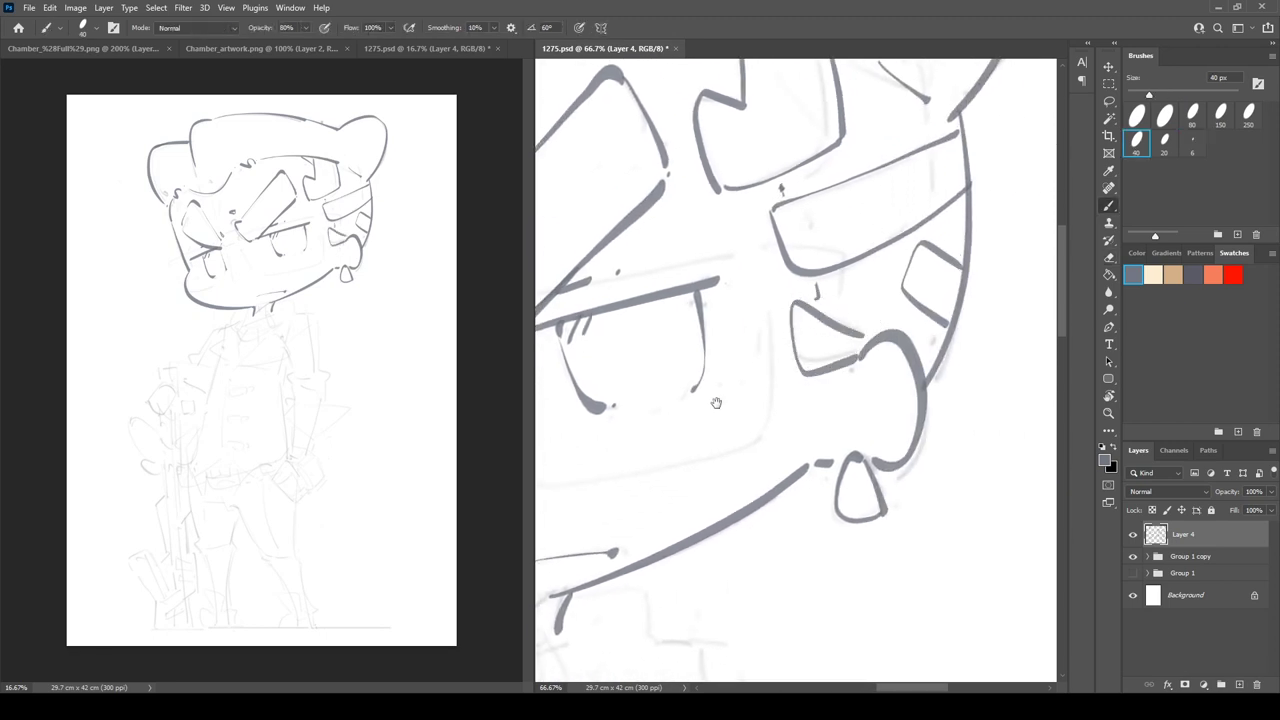
- Ink the glasses' angular lens frame around the far eye and the bridge across the nose
{"action": "left_click_drag", "start_coordinate": [716, 403], "coordinate": [1058, 300]}
{"action": "left_click_drag", "start_coordinate": [846, 390], "coordinate": [1012, 347]}
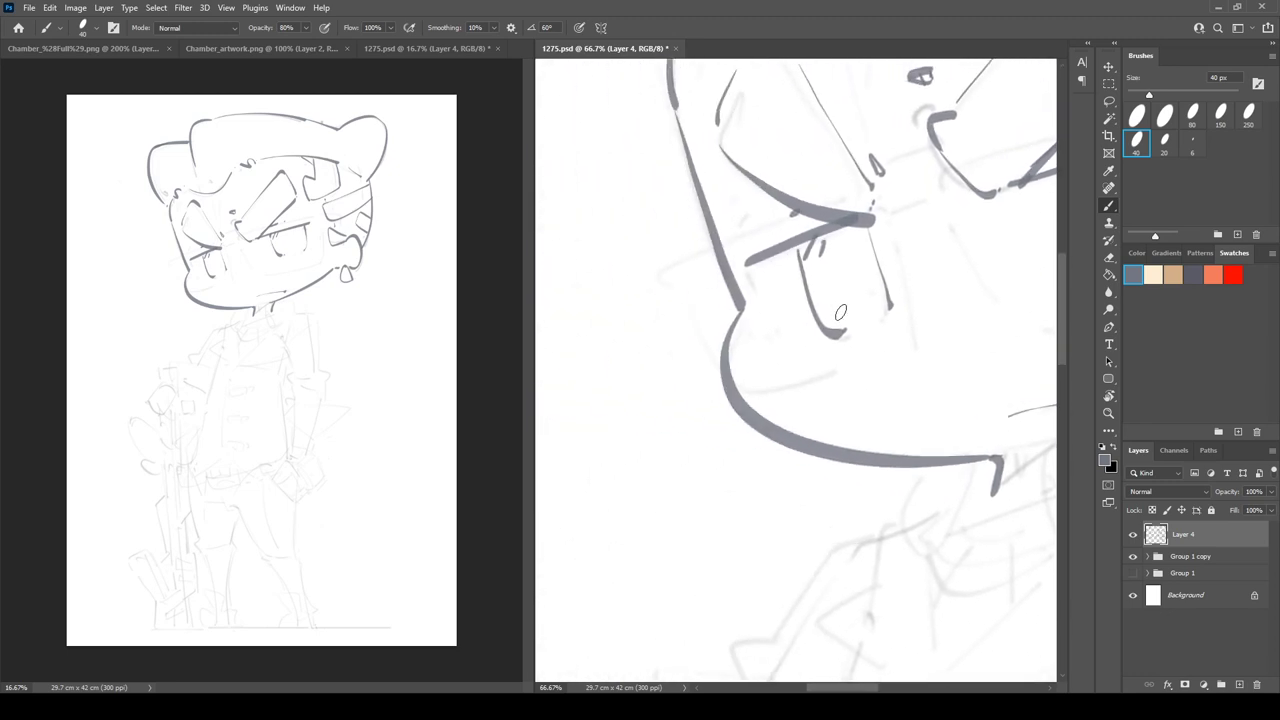
{"action": "mouse_move", "coordinate": [688, 296]}
{"action": "left_mouse_down"}
{"action": "mouse_move", "coordinate": [588, 307]}
{"action": "mouse_move", "coordinate": [588, 268]}
{"action": "mouse_move", "coordinate": [765, 200]}
{"action": "left_mouse_up"}
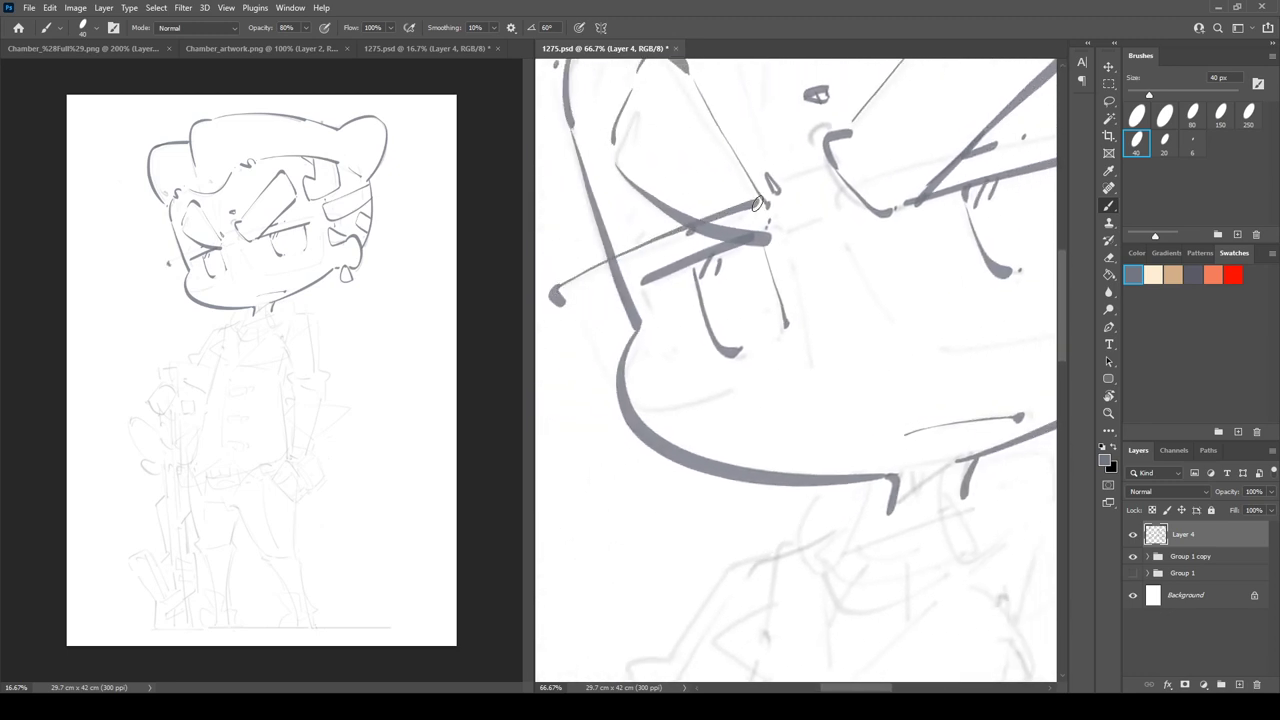
{"action": "mouse_move", "coordinate": [569, 302]}
{"action": "left_mouse_down"}
{"action": "mouse_move", "coordinate": [611, 378]}
{"action": "mouse_move", "coordinate": [794, 366]}
{"action": "left_mouse_up"}
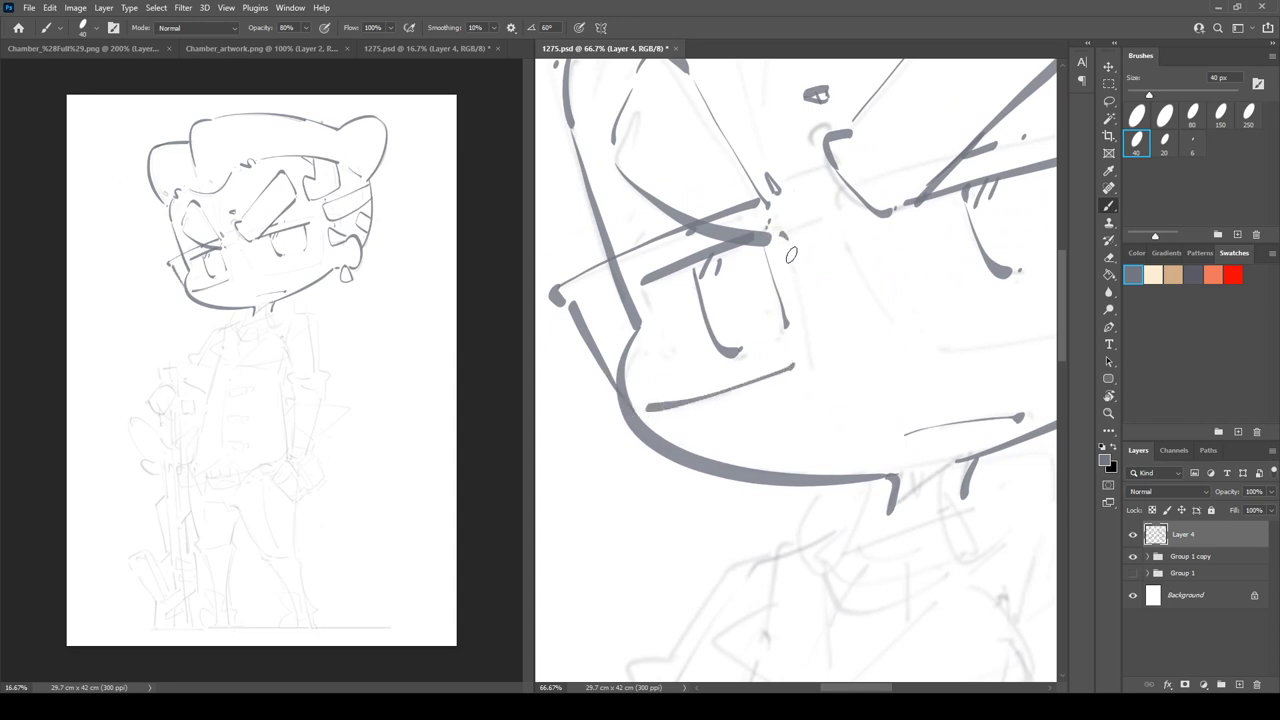
{"action": "left_click_drag", "start_coordinate": [790, 255], "coordinate": [808, 342]}
{"action": "mouse_move", "coordinate": [787, 235]}
{"action": "left_mouse_down"}
{"action": "mouse_move", "coordinate": [835, 214]}
{"action": "mouse_move", "coordinate": [676, 268]}
{"action": "mouse_move", "coordinate": [704, 236]}
{"action": "mouse_move", "coordinate": [759, 224]}
{"action": "left_mouse_up"}
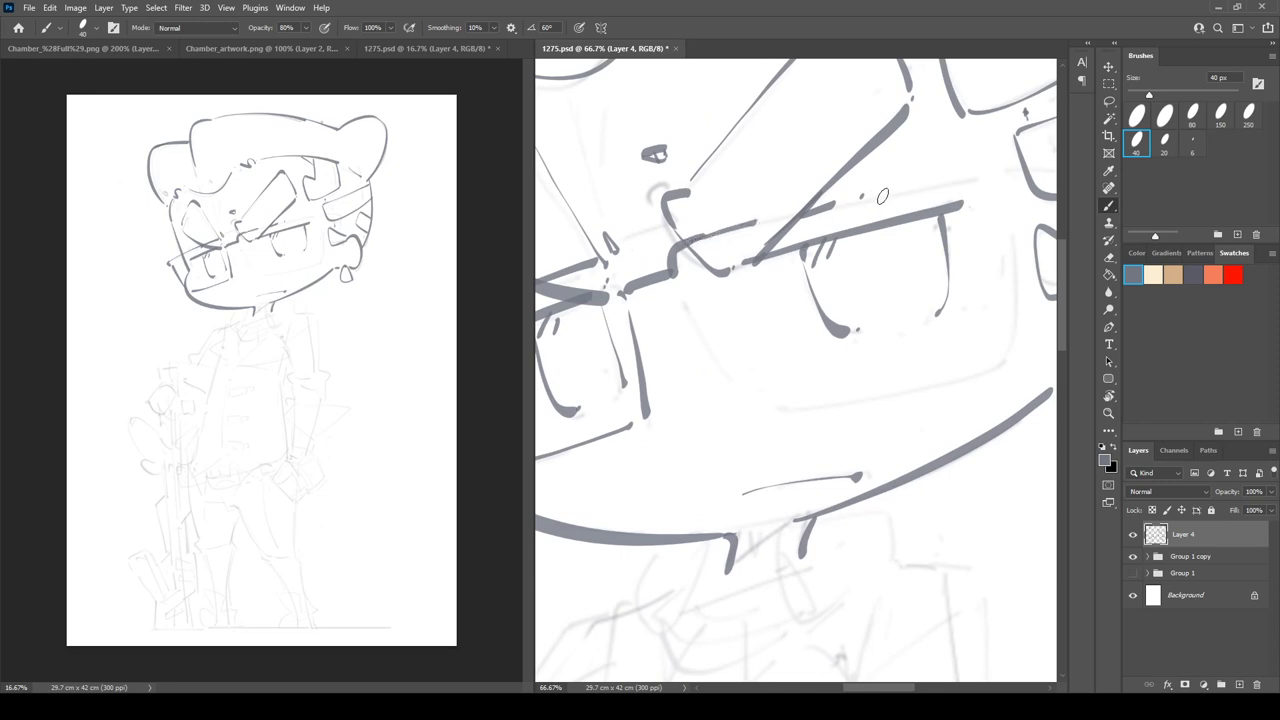
- Ink the glasses' angular lens frame around the near eye, with its upper bar, slanted inner side, lower edge and outer side
{"action": "left_click_drag", "start_coordinate": [876, 197], "coordinate": [990, 180]}
{"action": "mouse_move", "coordinate": [708, 342]}
{"action": "left_mouse_down"}
{"action": "mouse_move", "coordinate": [750, 416]}
{"action": "mouse_move", "coordinate": [688, 372]}
{"action": "mouse_move", "coordinate": [715, 423]}
{"action": "left_mouse_up"}
{"action": "key", "text": "e"}
{"action": "key", "text": "b"}
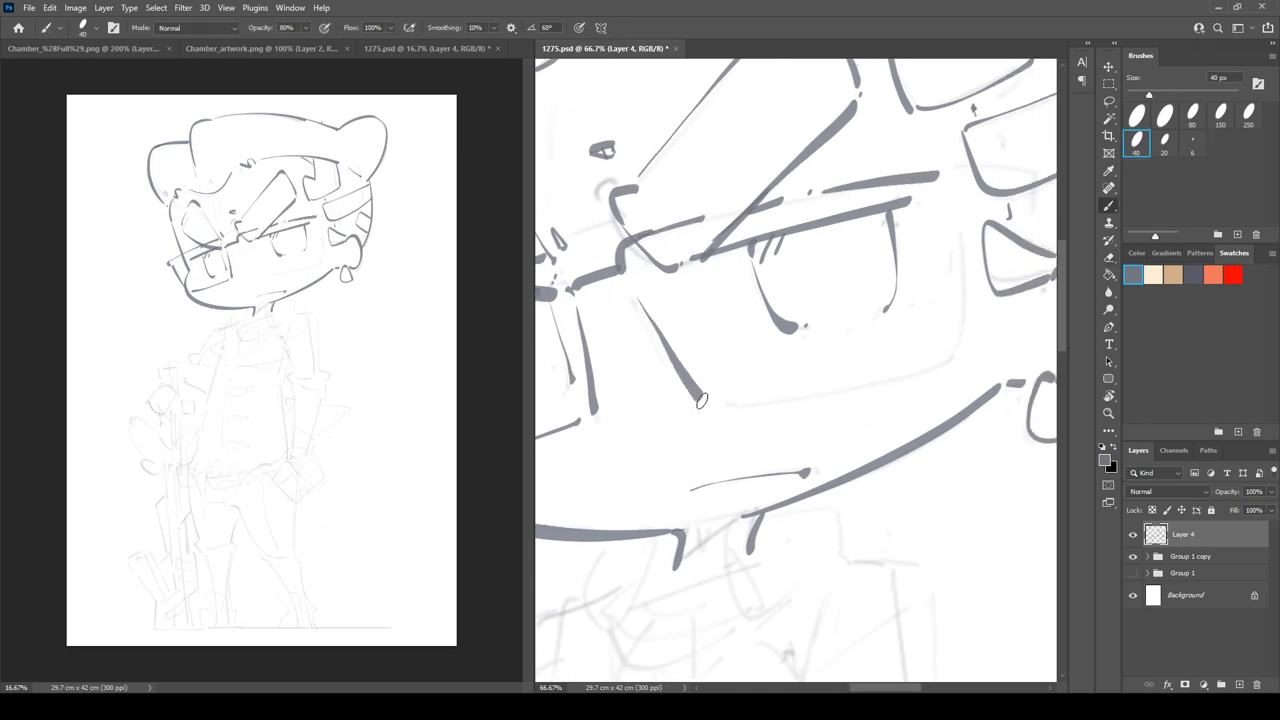
{"action": "key", "text": "e"}
{"action": "key", "text": "b"}
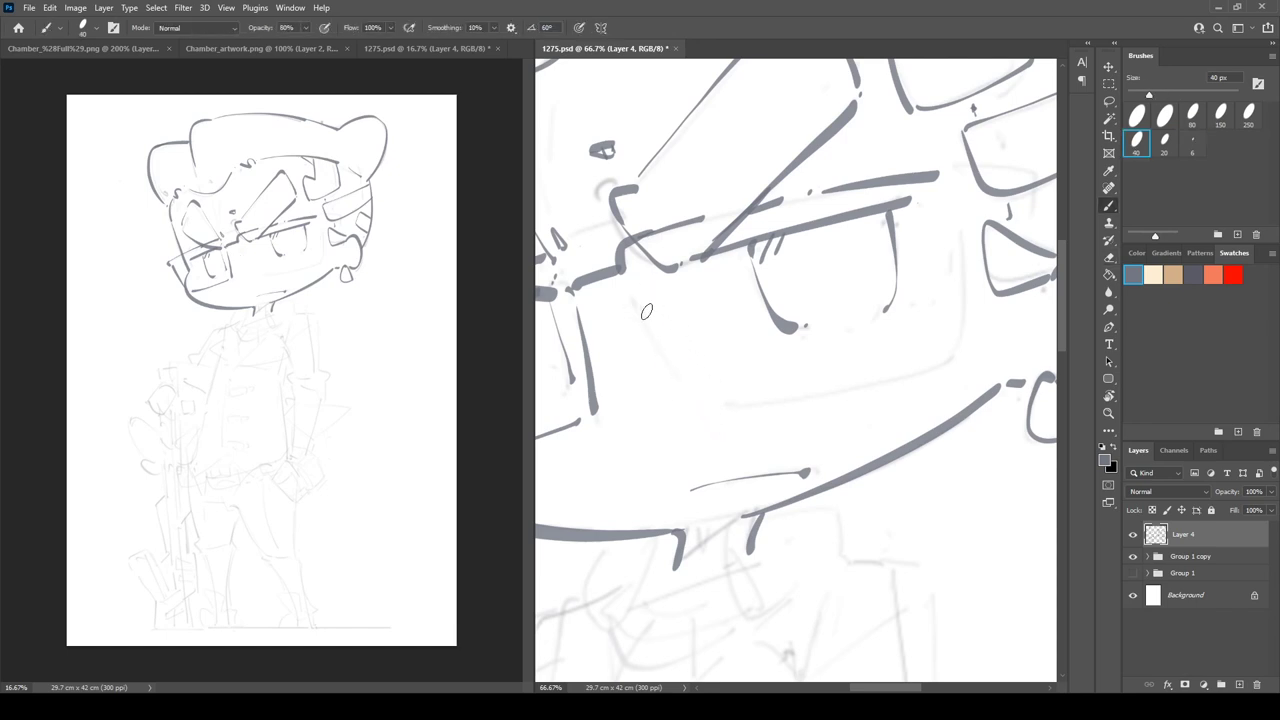
{"action": "mouse_move", "coordinate": [632, 294]}
{"action": "left_mouse_down"}
{"action": "mouse_move", "coordinate": [713, 414]}
{"action": "mouse_move", "coordinate": [937, 368]}
{"action": "left_mouse_up"}
{"action": "key", "text": "e"}
{"action": "key", "text": "b"}
{"action": "mouse_move", "coordinate": [947, 190]}
{"action": "left_mouse_down"}
{"action": "mouse_move", "coordinate": [967, 364]}
{"action": "mouse_move", "coordinate": [806, 402]}
{"action": "left_mouse_up"}
{"action": "key", "text": "e"}
{"action": "mouse_move", "coordinate": [780, 222]}
{"action": "left_mouse_down"}
{"action": "mouse_move", "coordinate": [800, 270]}
{"action": "mouse_move", "coordinate": [855, 245]}
{"action": "mouse_move", "coordinate": [795, 254]}
{"action": "mouse_move", "coordinate": [1018, 204]}
{"action": "left_mouse_up"}
{"action": "key", "text": "b"}
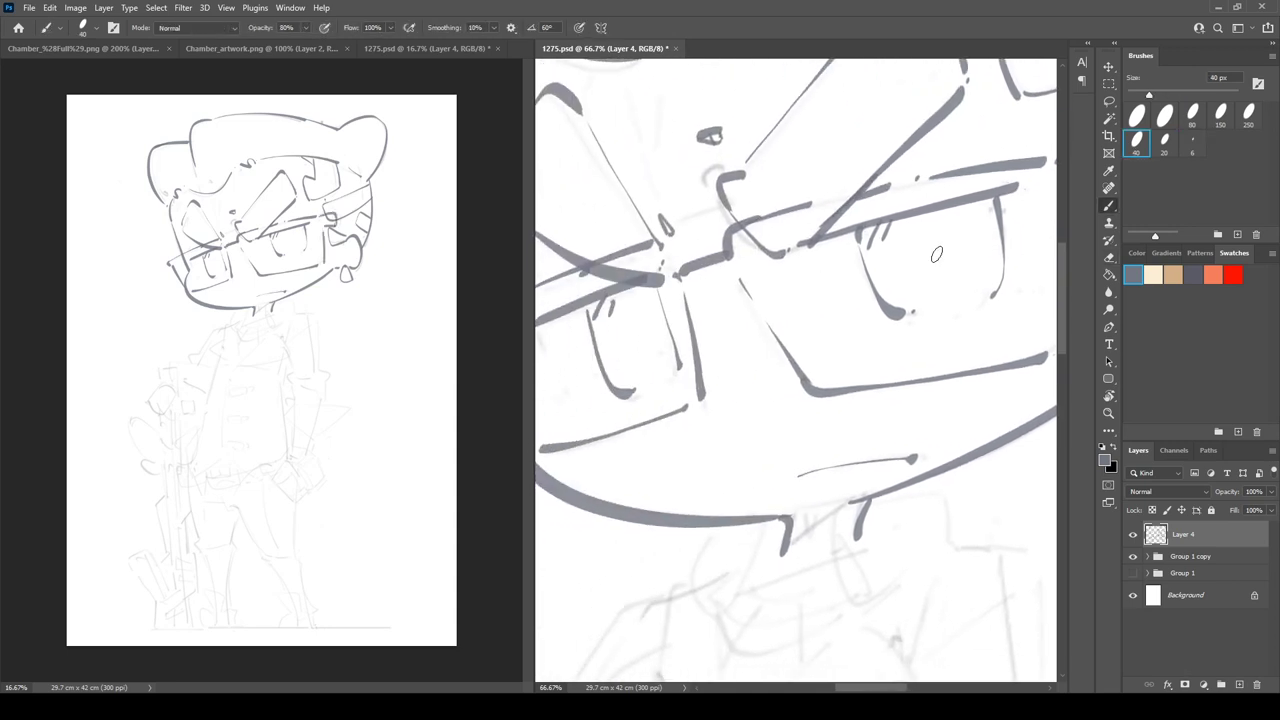
- Replace the short near-side neck line with a longer curved collar edge running down from the jaw
{"action": "mouse_move", "coordinate": [815, 510]}
{"action": "left_mouse_down"}
{"action": "mouse_move", "coordinate": [791, 466]}
{"action": "mouse_move", "coordinate": [789, 215]}
{"action": "left_mouse_up"}
{"action": "mouse_move", "coordinate": [764, 434]}
{"action": "left_mouse_down"}
{"action": "mouse_move", "coordinate": [784, 445]}
{"action": "mouse_move", "coordinate": [735, 486]}
{"action": "left_mouse_up"}
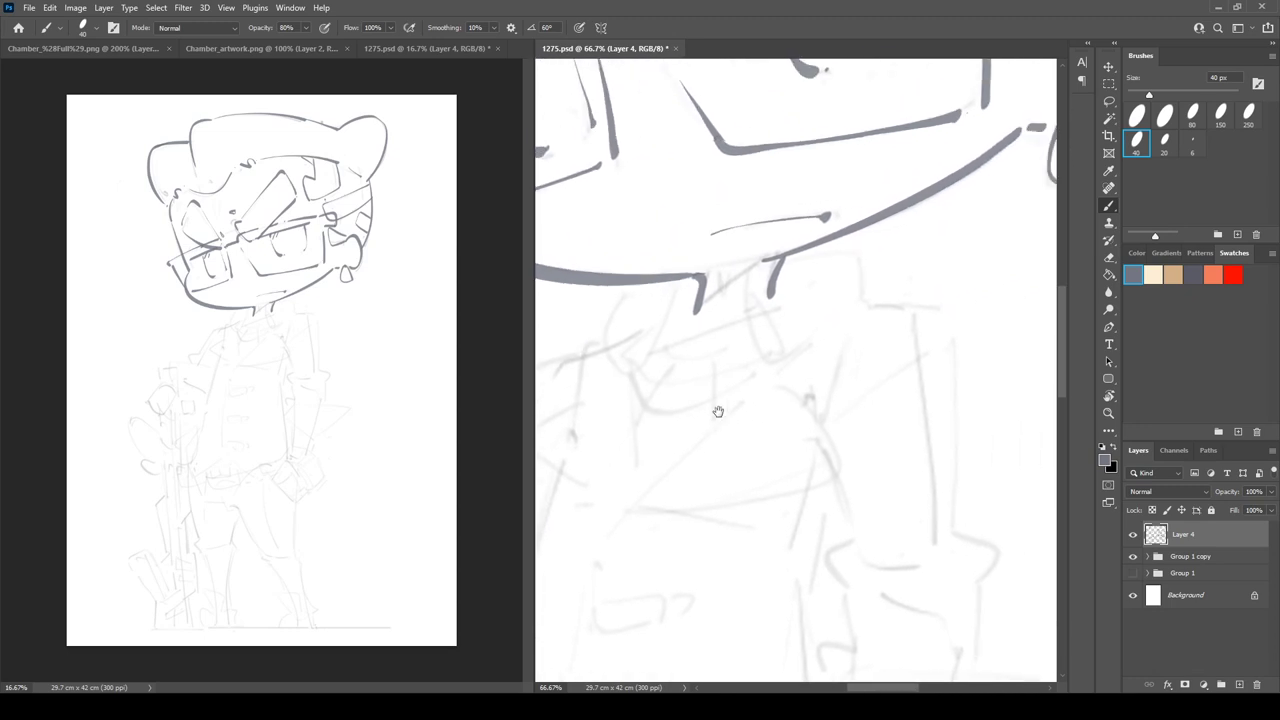
{"action": "mouse_move", "coordinate": [723, 282]}
{"action": "left_mouse_down"}
{"action": "mouse_move", "coordinate": [877, 263]}
{"action": "mouse_move", "coordinate": [712, 294]}
{"action": "mouse_move", "coordinate": [766, 279]}
{"action": "mouse_move", "coordinate": [727, 390]}
{"action": "left_mouse_up"}
{"action": "key", "text": "e"}
{"action": "key", "text": "b"}
{"action": "key", "text": "e"}
{"action": "key", "text": "b"}
{"action": "key", "text": "e"}
{"action": "key", "text": "b"}
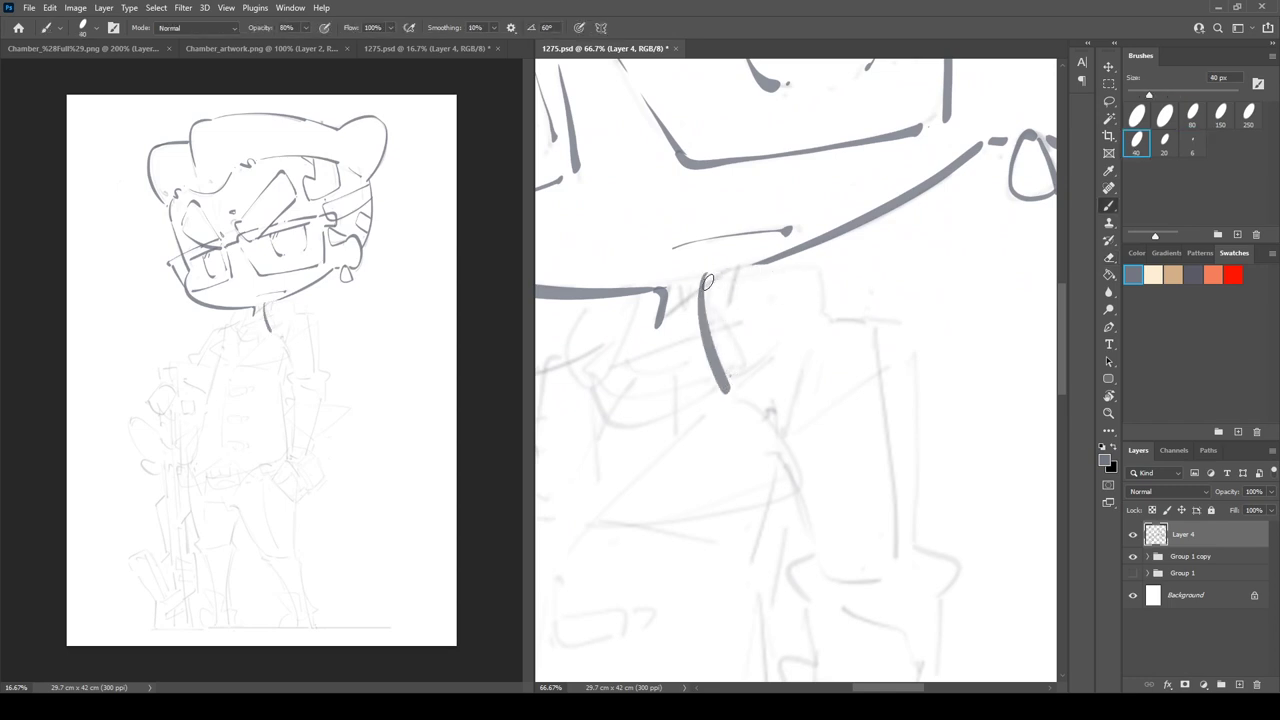
- Ink the near collar flap's flat upper edge and its short back edge, cleaning up the corner under the jaw
{"action": "mouse_move", "coordinate": [705, 282]}
{"action": "left_mouse_down"}
{"action": "mouse_move", "coordinate": [826, 267]}
{"action": "mouse_move", "coordinate": [825, 325]}
{"action": "left_mouse_up"}
{"action": "key", "text": "e"}
{"action": "left_click_drag", "start_coordinate": [725, 285], "coordinate": [711, 286]}
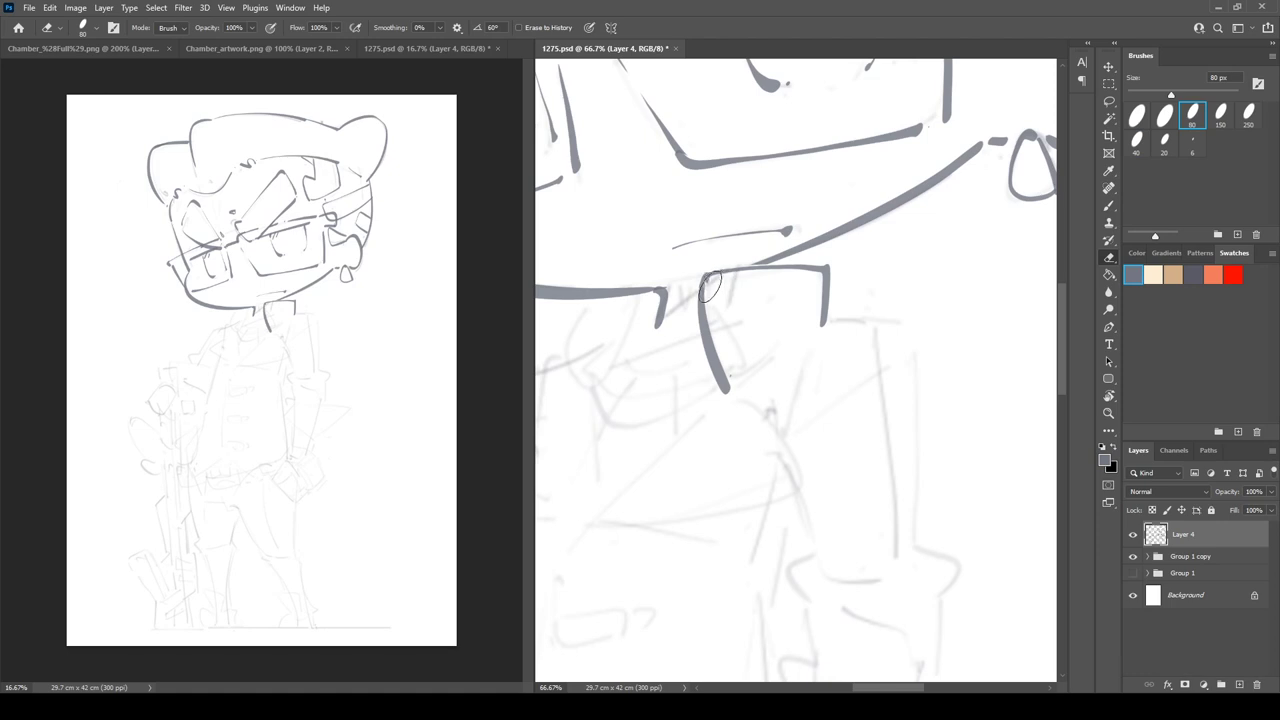
{"action": "left_click_drag", "start_coordinate": [738, 338], "coordinate": [823, 307]}
{"action": "key", "text": "b"}
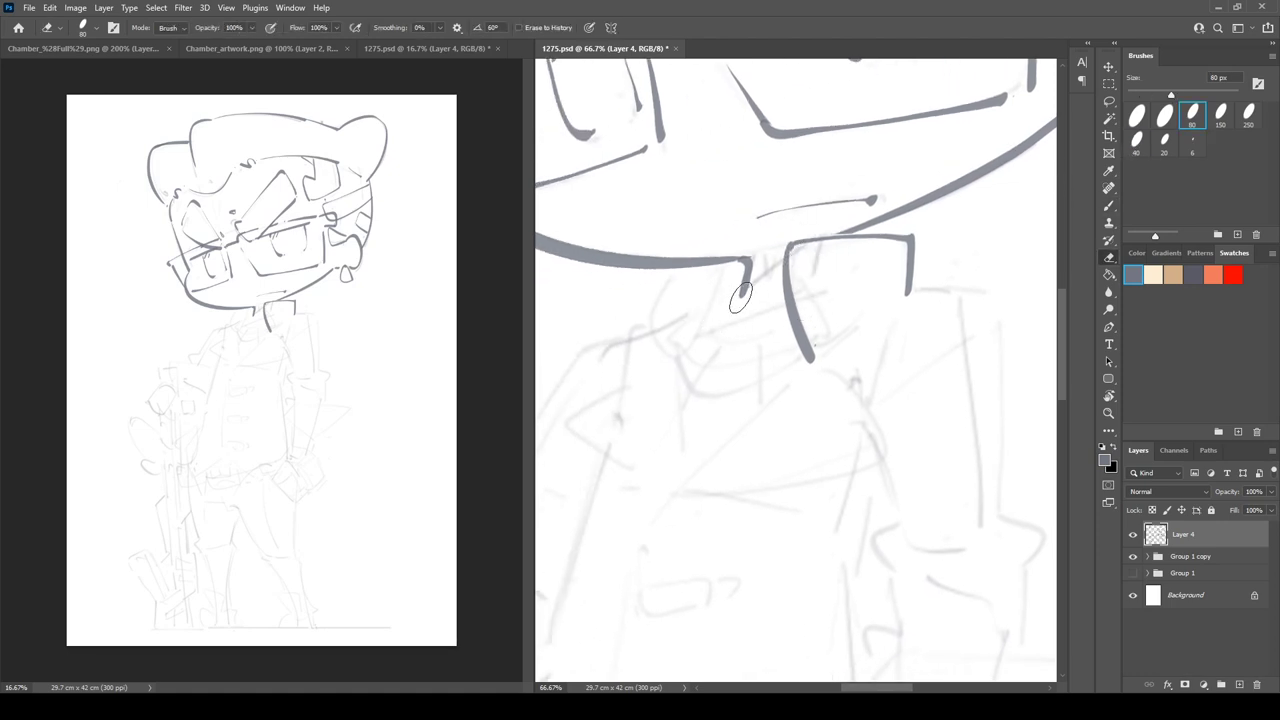
- Ink two short lines across the throat and a rounded, pointed far collar flap beneath the chin
{"action": "left_click_drag", "start_coordinate": [718, 296], "coordinate": [780, 298]}
{"action": "left_click_drag", "start_coordinate": [706, 329], "coordinate": [768, 330]}
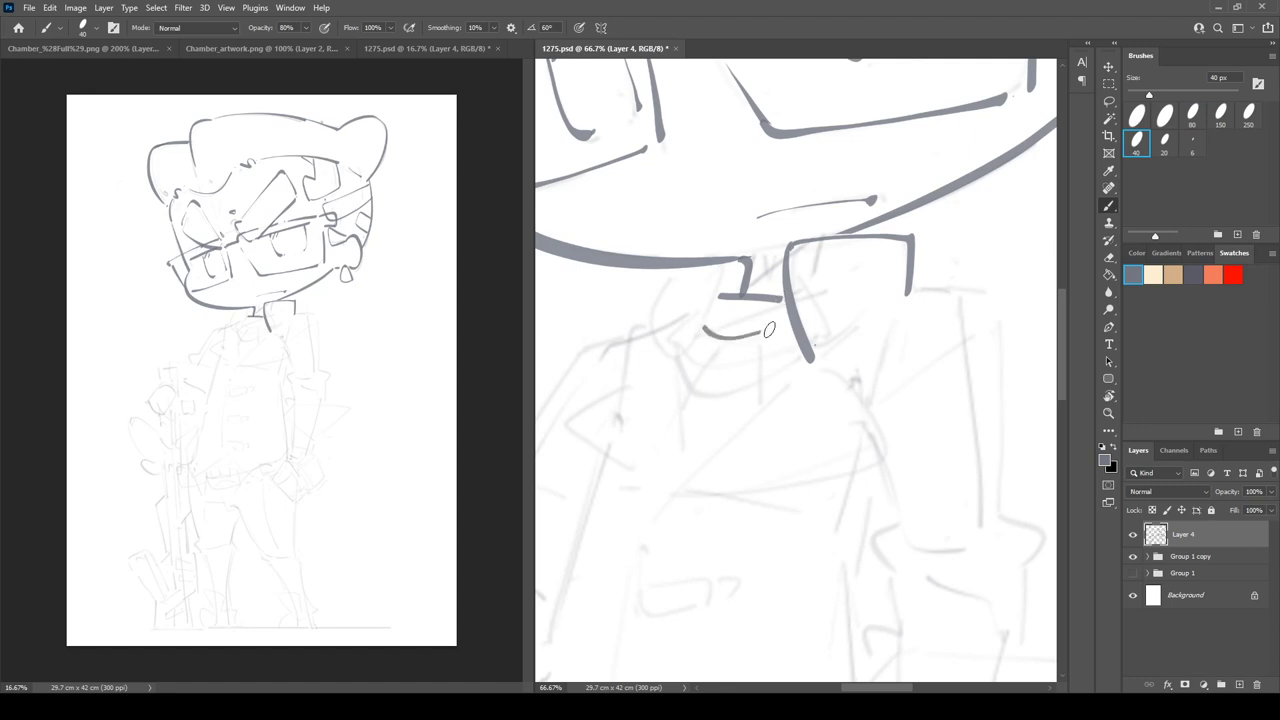
{"action": "mouse_move", "coordinate": [724, 261]}
{"action": "left_mouse_down"}
{"action": "mouse_move", "coordinate": [686, 354]}
{"action": "mouse_move", "coordinate": [650, 316]}
{"action": "mouse_move", "coordinate": [677, 269]}
{"action": "left_mouse_up"}
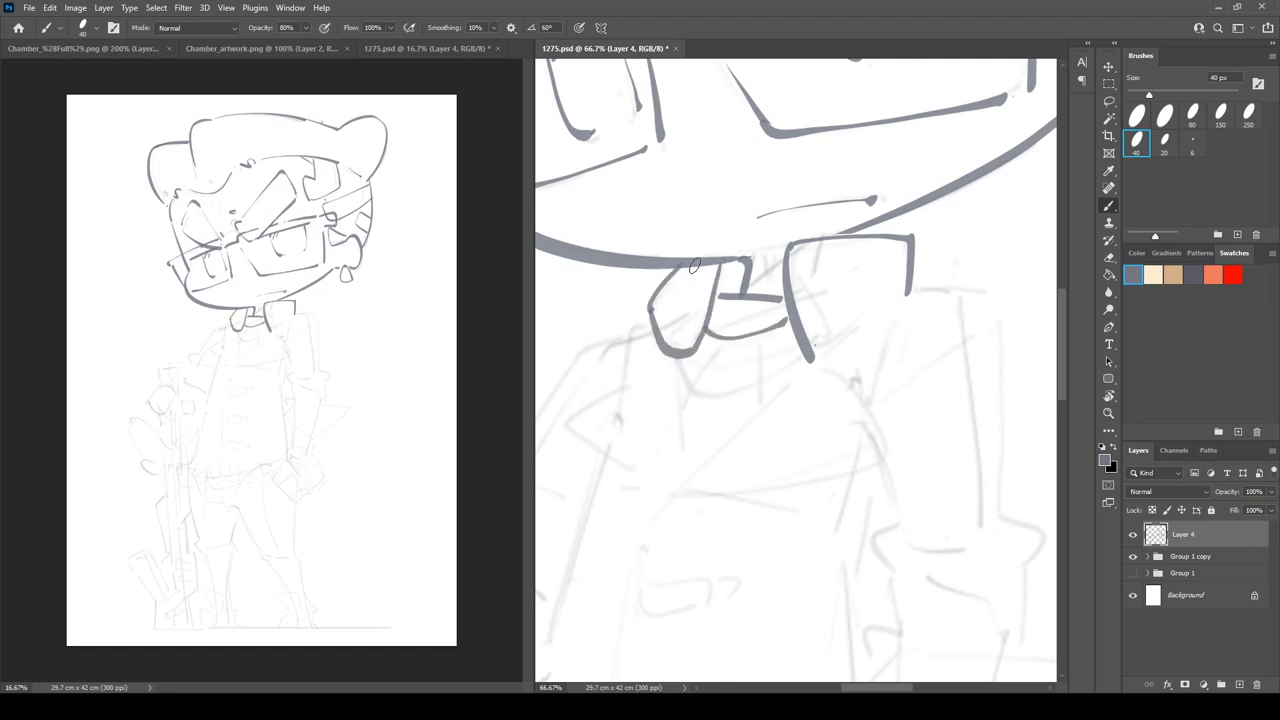
{"action": "key", "text": "ctrl+z"}
{"action": "key", "text": "ctrl+z"}
{"action": "left_click_drag", "start_coordinate": [720, 263], "coordinate": [685, 351]}
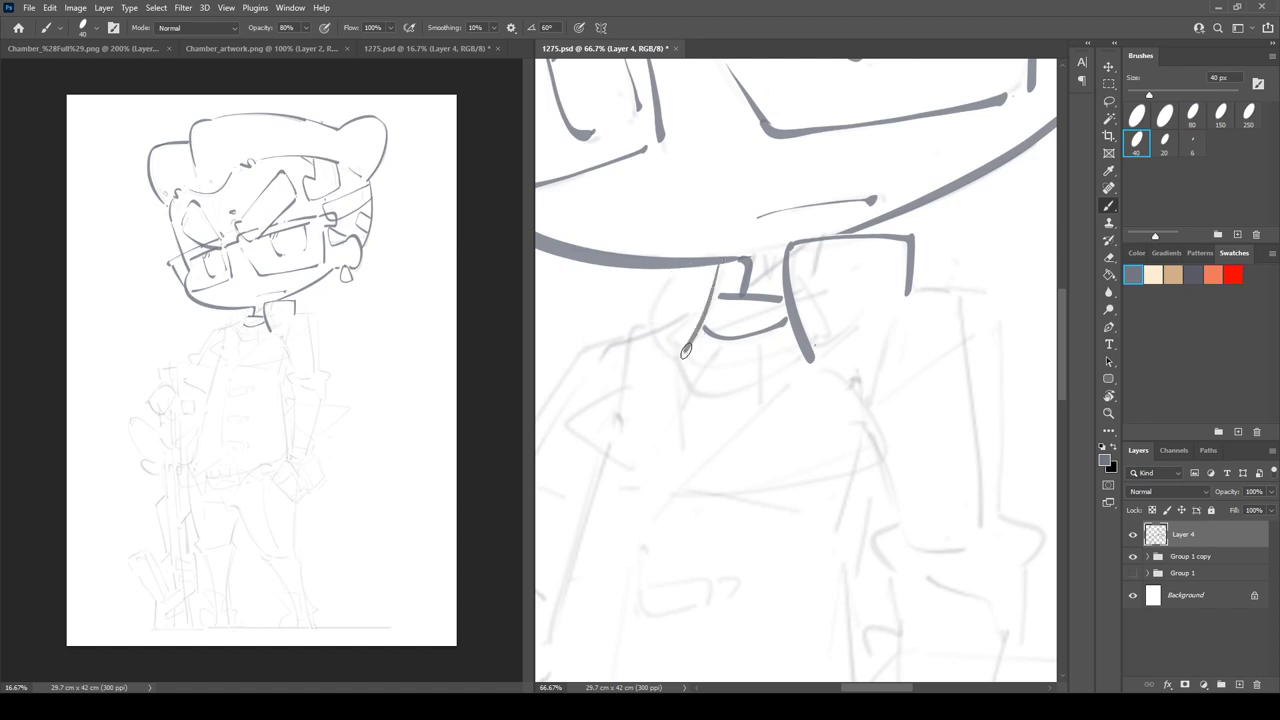
{"action": "mouse_move", "coordinate": [674, 276]}
{"action": "left_mouse_down"}
{"action": "mouse_move", "coordinate": [658, 335]}
{"action": "mouse_move", "coordinate": [668, 355]}
{"action": "left_mouse_up"}
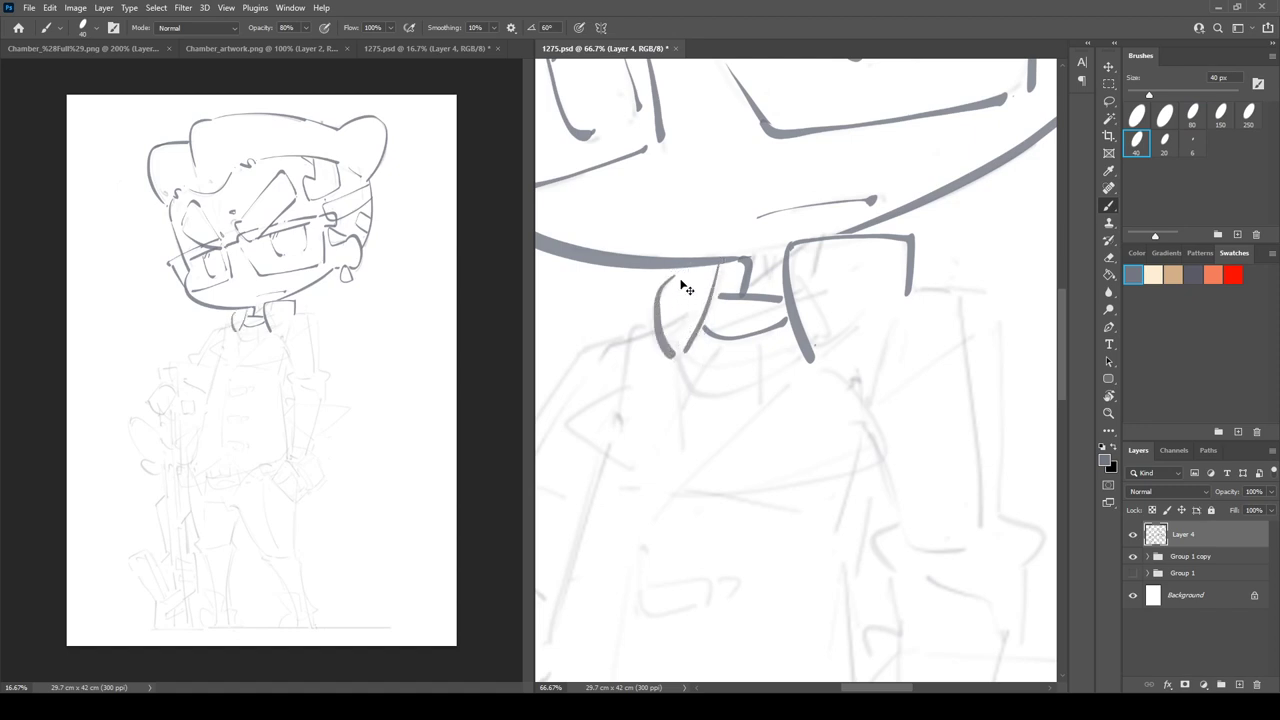
{"action": "key", "text": "ctrl+z"}
{"action": "mouse_move", "coordinate": [672, 262]}
{"action": "left_mouse_down"}
{"action": "mouse_move", "coordinate": [662, 340]}
{"action": "mouse_move", "coordinate": [678, 354]}
{"action": "left_mouse_up"}
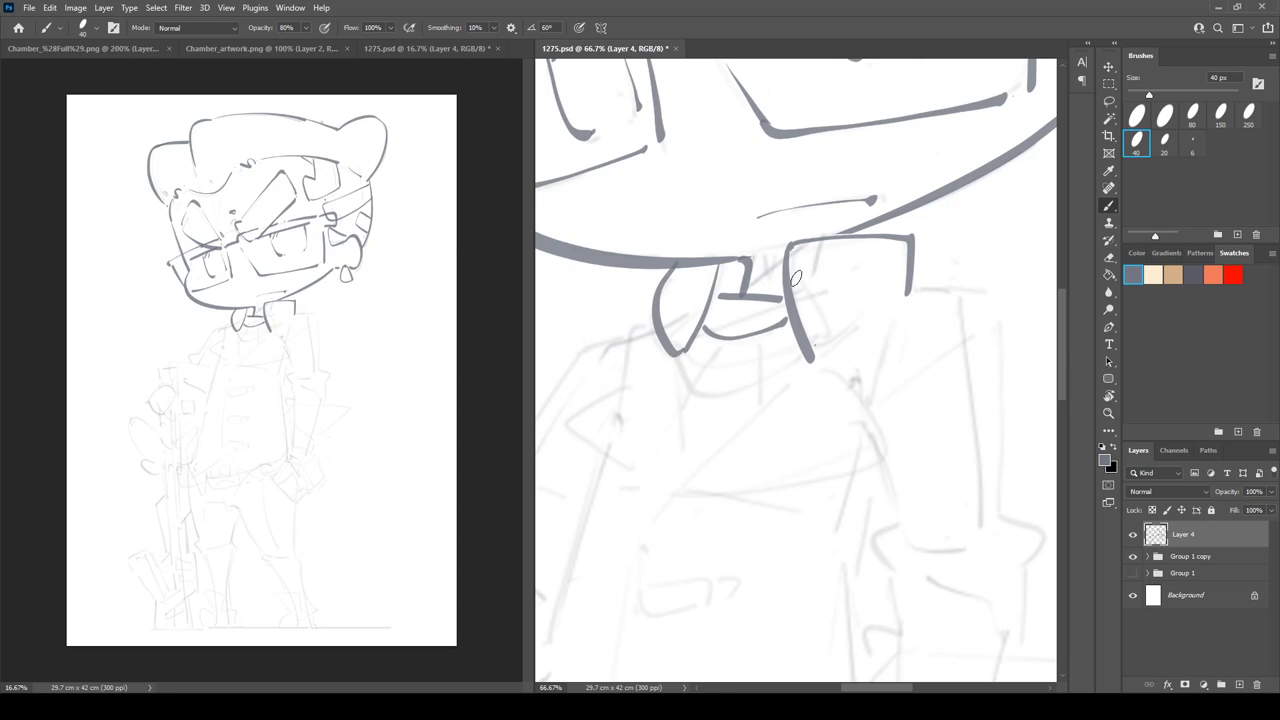
- Ink narrow inner fold lines on both collar flaps and erase their overlapping lower tips
{"action": "left_click_drag", "start_coordinate": [789, 271], "coordinate": [827, 326]}
{"action": "left_click_drag", "start_coordinate": [698, 286], "coordinate": [668, 346]}
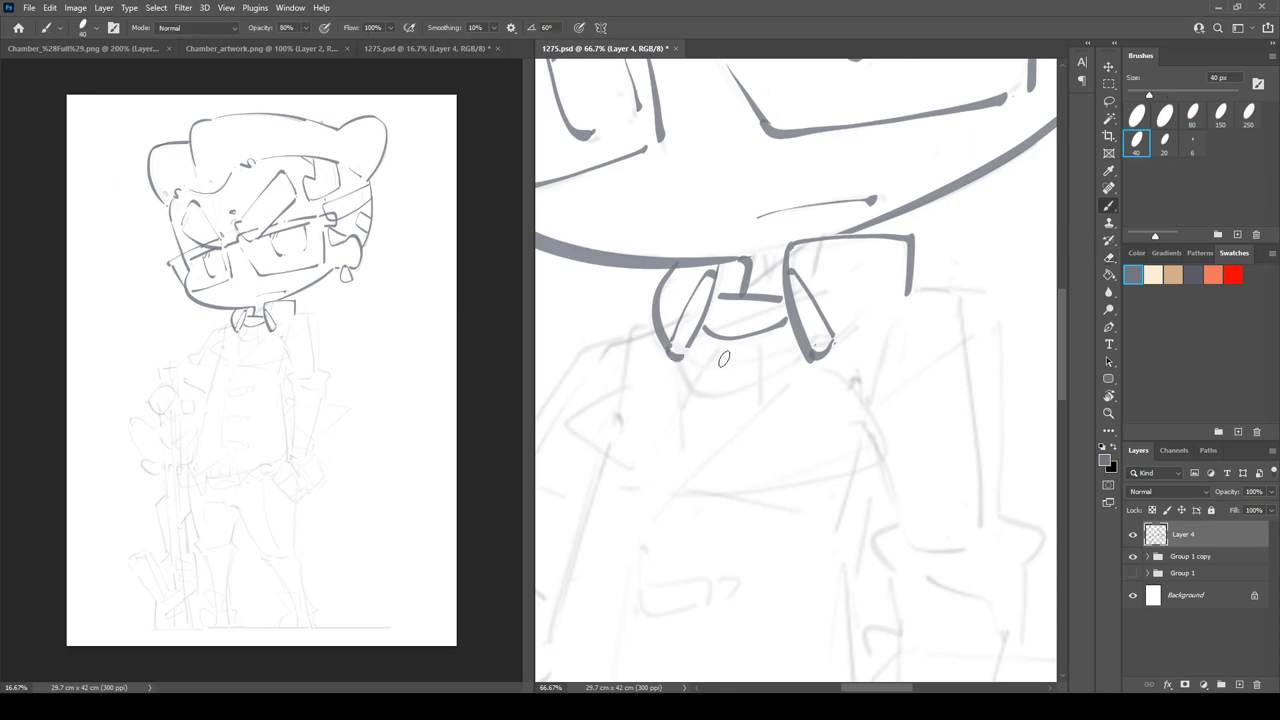
{"action": "key", "text": "e"}
{"action": "left_click_drag", "start_coordinate": [684, 346], "coordinate": [676, 352]}
{"action": "left_click_drag", "start_coordinate": [808, 350], "coordinate": [820, 363]}
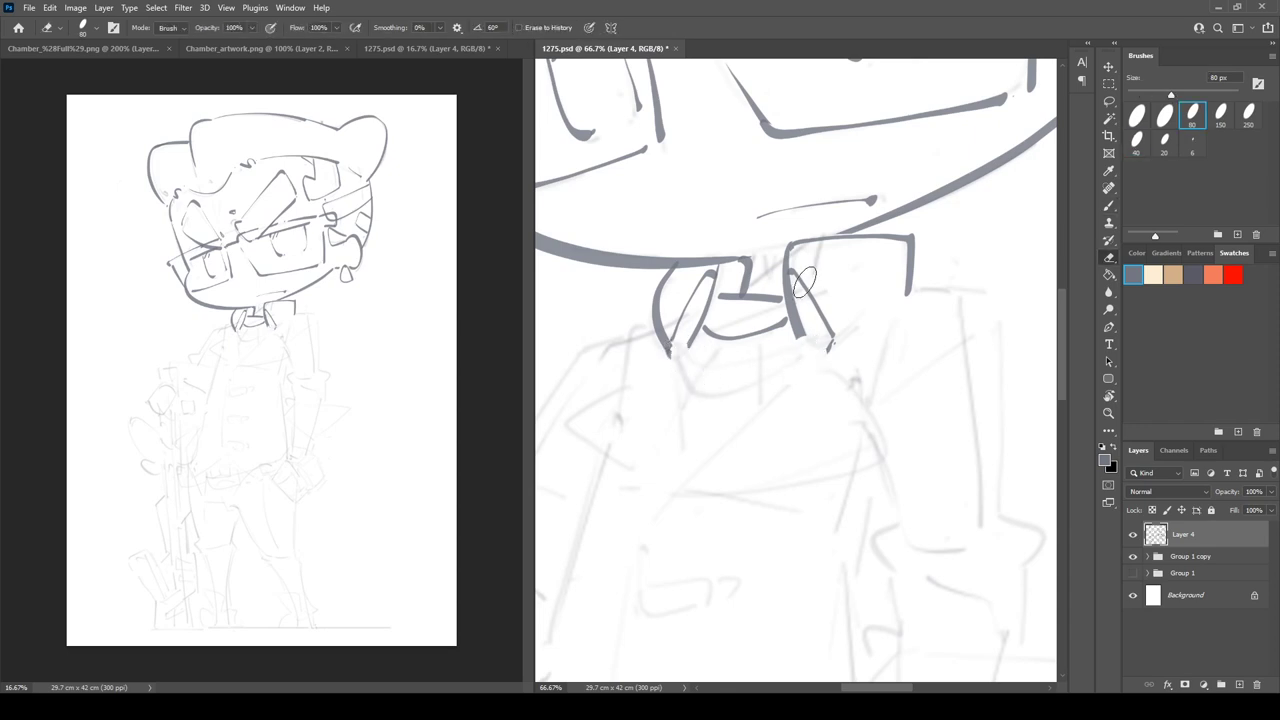
{"action": "left_click_drag", "start_coordinate": [800, 288], "coordinate": [809, 342]}
- Ink an angular double-lined band across the throat, connecting the lower tips of the two collar flaps
{"action": "key", "text": "b"}
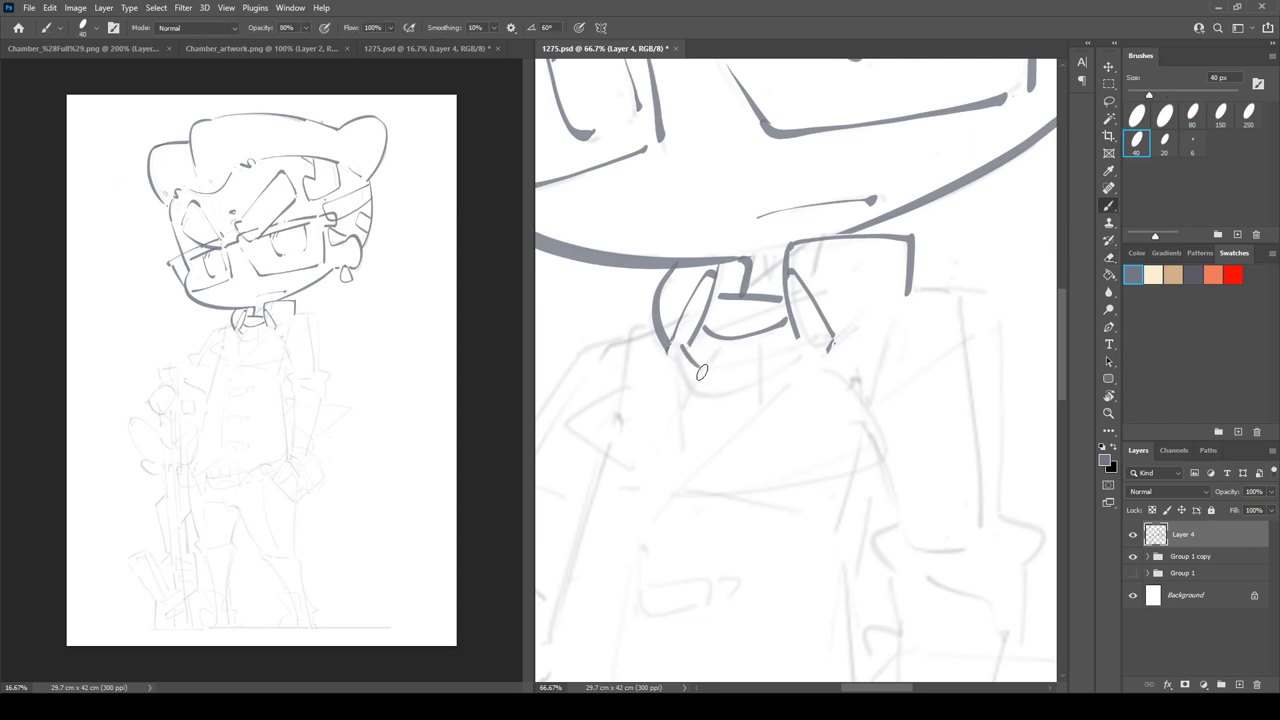
{"action": "left_click_drag", "start_coordinate": [747, 365], "coordinate": [806, 346]}
{"action": "key", "text": "e"}
{"action": "left_click_drag", "start_coordinate": [711, 368], "coordinate": [806, 334]}
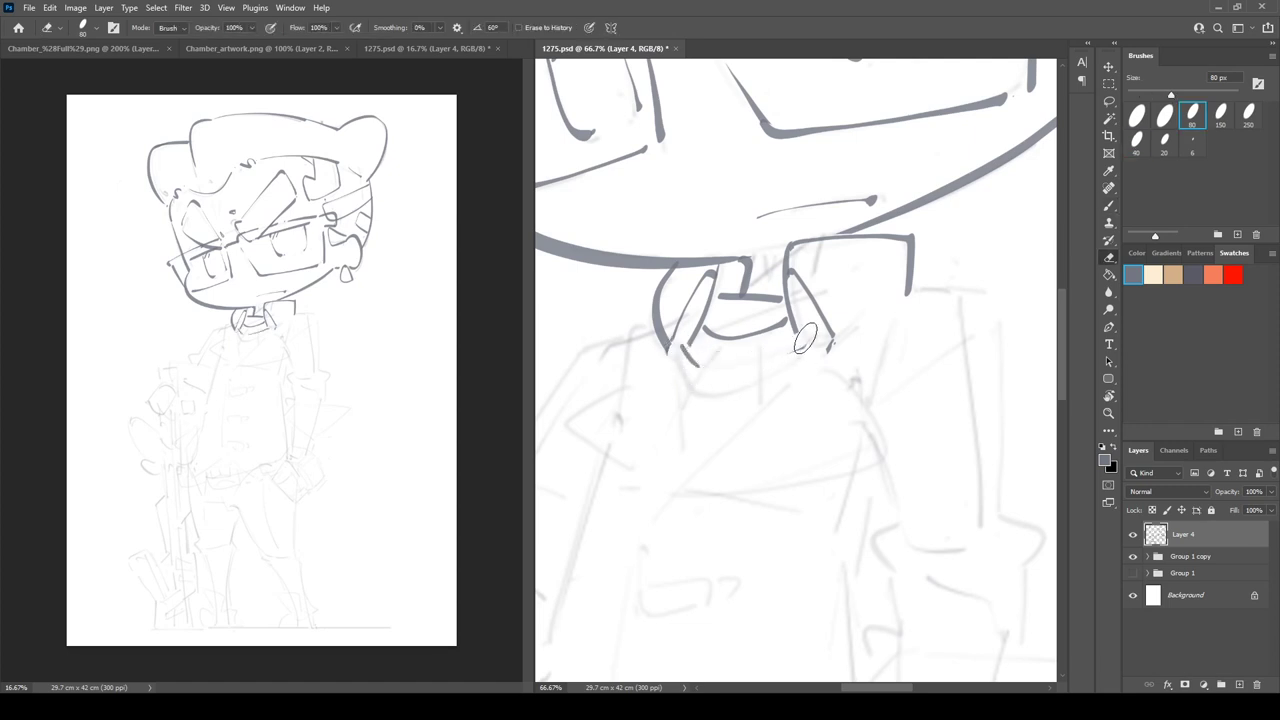
{"action": "key", "text": "b"}
{"action": "left_click_drag", "start_coordinate": [710, 371], "coordinate": [782, 350]}
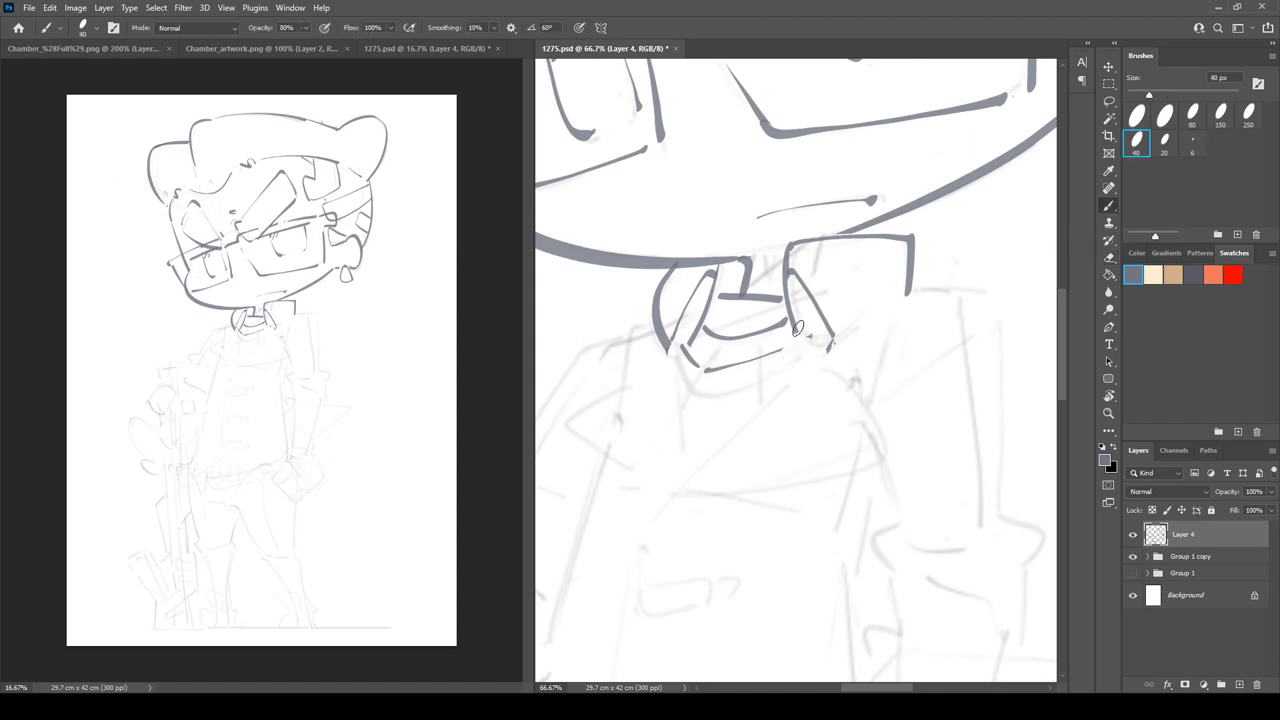
{"action": "mouse_move", "coordinate": [674, 357]}
{"action": "left_mouse_down"}
{"action": "mouse_move", "coordinate": [706, 394]}
{"action": "mouse_move", "coordinate": [832, 341]}
{"action": "left_mouse_up"}
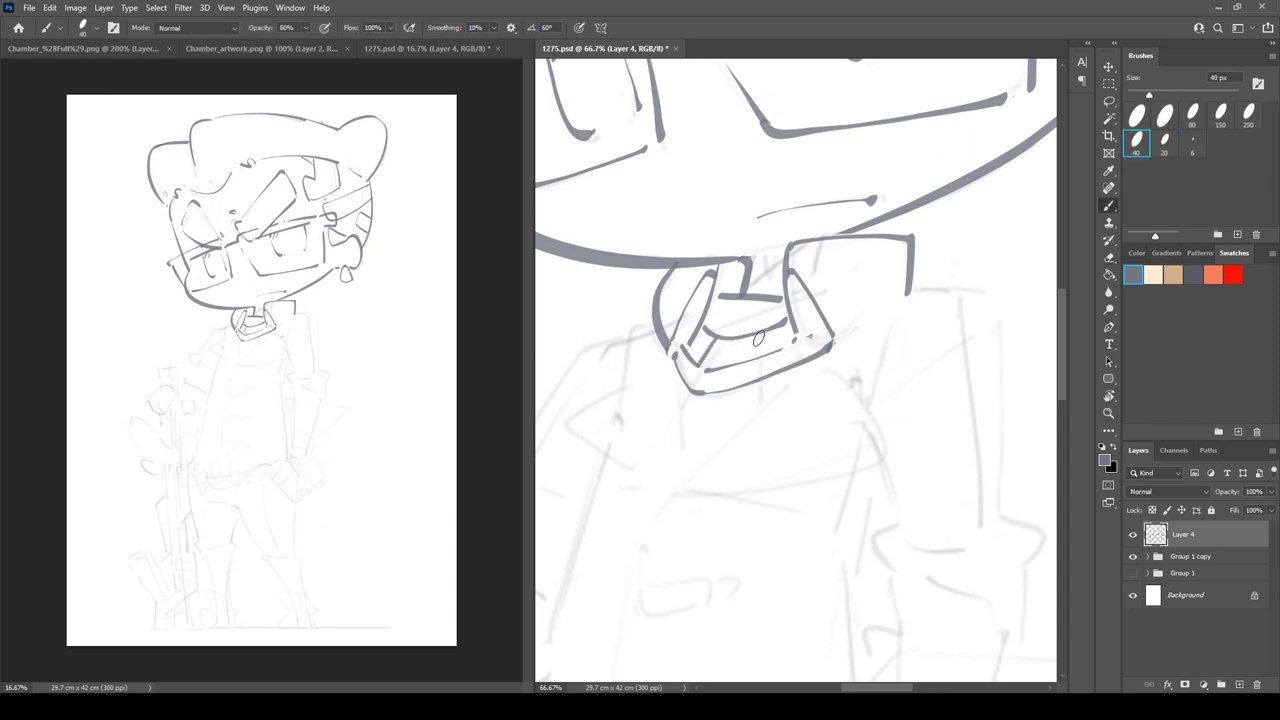
- Ink the shirt's center seam and small rounded clasps at the collar points, and close the near collar's lower edge
{"action": "left_click_drag", "start_coordinate": [760, 400], "coordinate": [760, 412]}
{"action": "left_click_drag", "start_coordinate": [868, 305], "coordinate": [798, 332]}
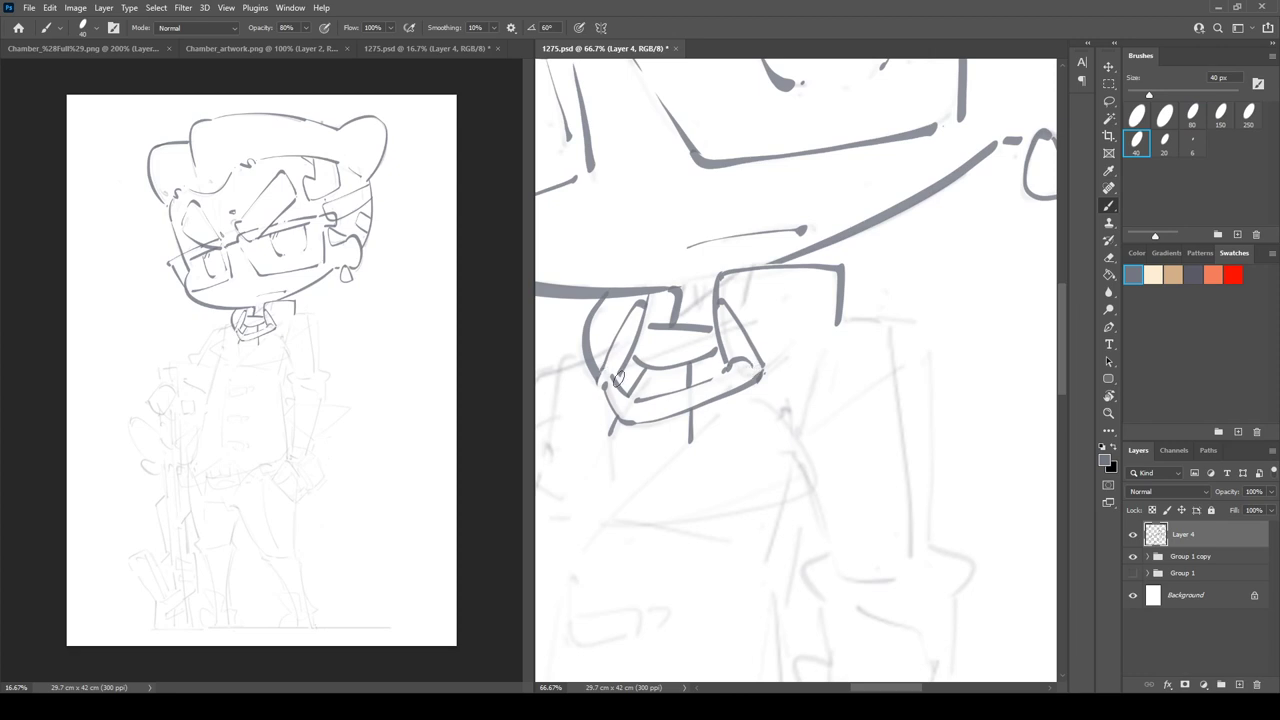
{"action": "key", "text": "e"}
{"action": "left_click_drag", "start_coordinate": [612, 376], "coordinate": [610, 386]}
{"action": "key", "text": "b"}
{"action": "key", "text": "e"}
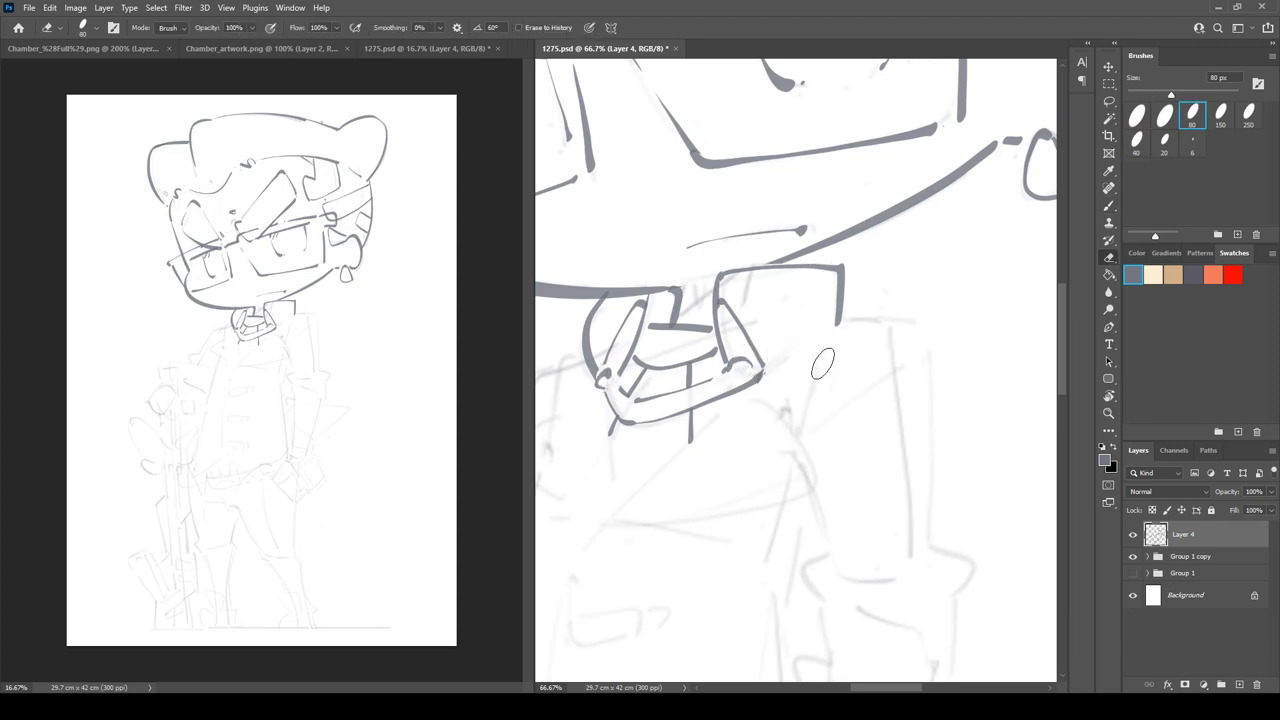
{"action": "key", "text": "b"}
{"action": "mouse_move", "coordinate": [766, 366]}
{"action": "left_mouse_down"}
{"action": "mouse_move", "coordinate": [822, 333]}
{"action": "mouse_move", "coordinate": [897, 250]}
{"action": "mouse_move", "coordinate": [868, 292]}
{"action": "left_mouse_up"}
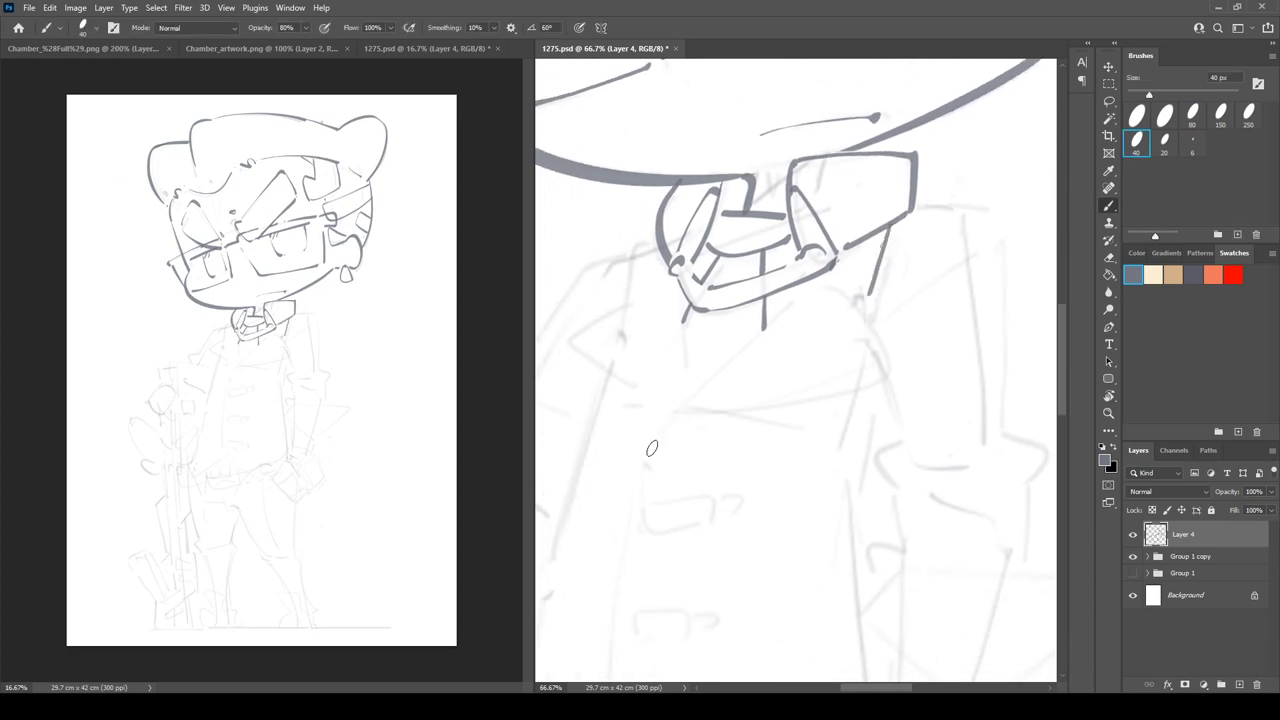
- Ink the near lapel's long diagonal front edge from below the collar band down to the chest, redoing the stroke until it fits
{"action": "mouse_move", "coordinate": [648, 448]}
{"action": "left_mouse_down"}
{"action": "mouse_move", "coordinate": [689, 391]}
{"action": "mouse_move", "coordinate": [806, 293]}
{"action": "left_mouse_up"}
{"action": "key", "text": "ctrl+z"}
{"action": "left_click_drag", "start_coordinate": [664, 432], "coordinate": [830, 287]}
{"action": "key", "text": "ctrl+z"}
{"action": "left_click_drag", "start_coordinate": [650, 448], "coordinate": [816, 292]}
{"action": "key", "text": "r"}
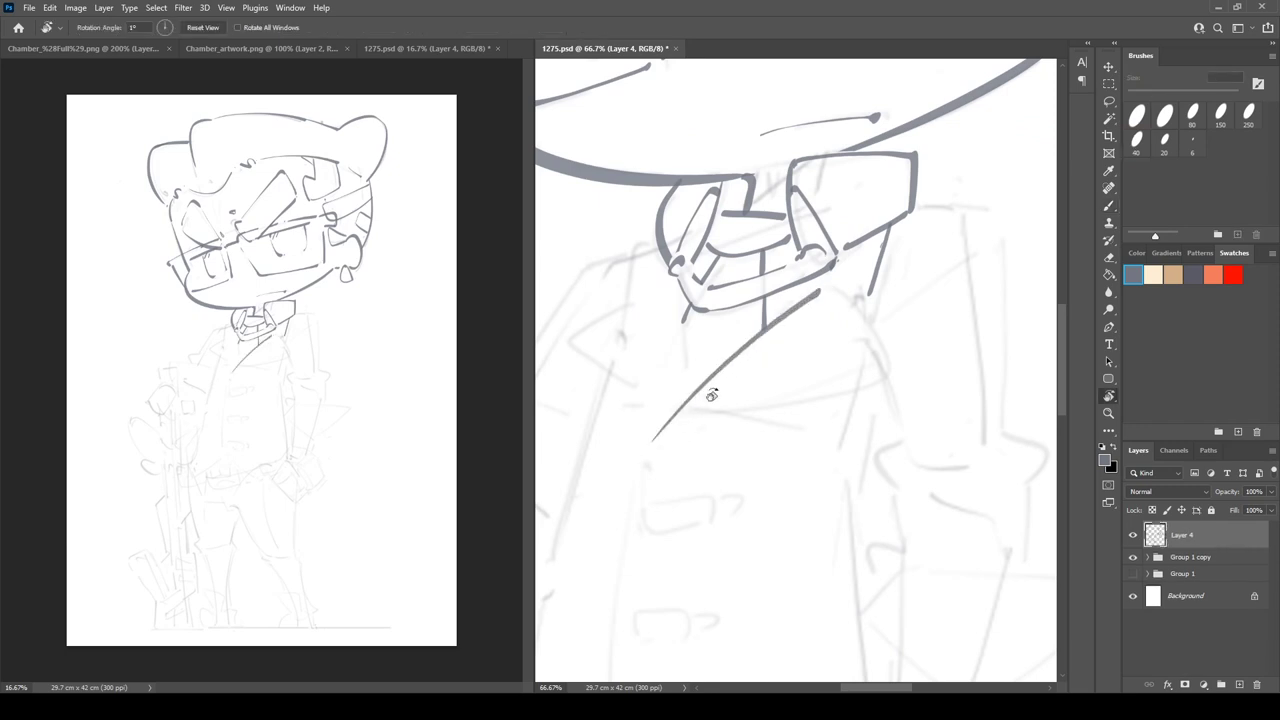
- Ink the near lapel's lower edge across the chest and its curved outer edge up toward the collar
{"action": "key", "text": "b"}
{"action": "left_click_drag", "start_coordinate": [699, 421], "coordinate": [866, 375]}
{"action": "key", "text": "r"}
{"action": "mouse_move", "coordinate": [898, 218]}
{"action": "left_mouse_down"}
{"action": "mouse_move", "coordinate": [828, 180]}
{"action": "mouse_move", "coordinate": [662, 234]}
{"action": "left_mouse_up"}
{"action": "key", "text": "b"}
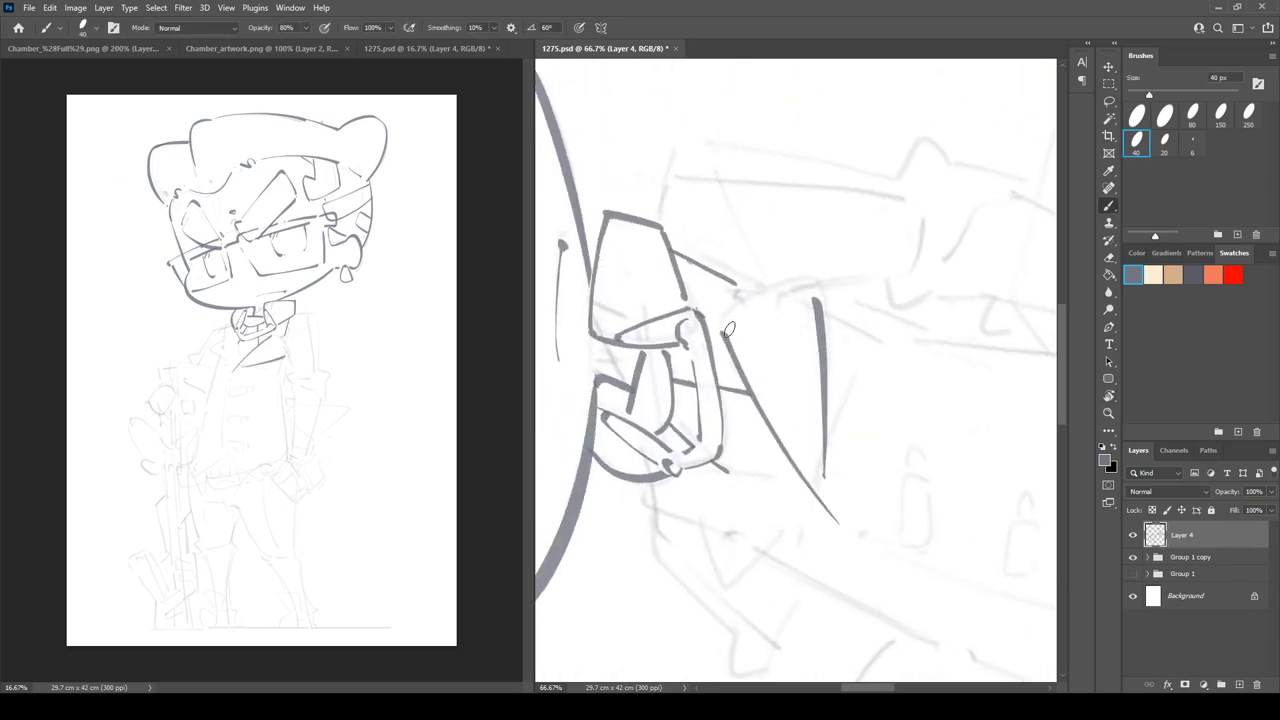
{"action": "mouse_move", "coordinate": [720, 332]}
{"action": "left_mouse_down"}
{"action": "mouse_move", "coordinate": [738, 303]}
{"action": "mouse_move", "coordinate": [816, 279]}
{"action": "left_mouse_up"}
{"action": "key", "text": "r"}
{"action": "mouse_move", "coordinate": [770, 188]}
{"action": "left_mouse_down"}
{"action": "mouse_move", "coordinate": [987, 254]}
{"action": "mouse_move", "coordinate": [1003, 290]}
{"action": "left_mouse_up"}
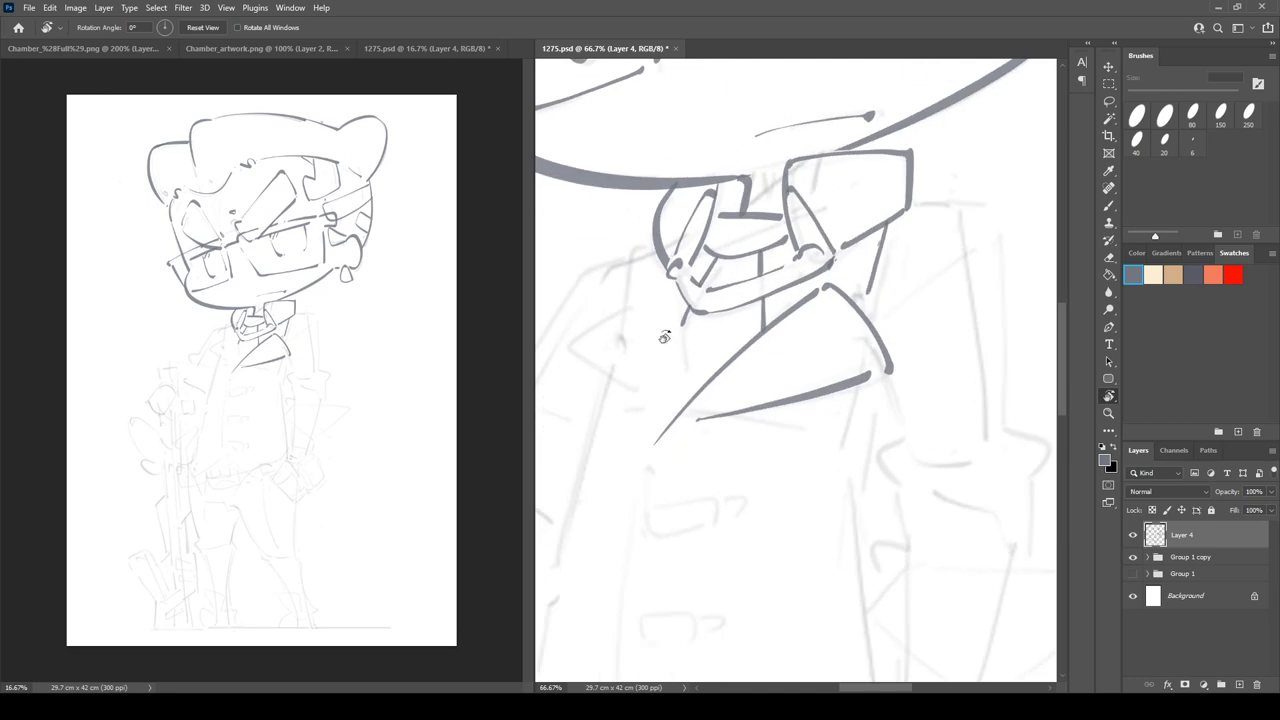
- Ink the shirt opening's far edge and the pointed far lapel beside it
{"action": "key", "text": "e"}
{"action": "key", "text": "b"}
{"action": "left_click_drag", "start_coordinate": [676, 298], "coordinate": [685, 384]}
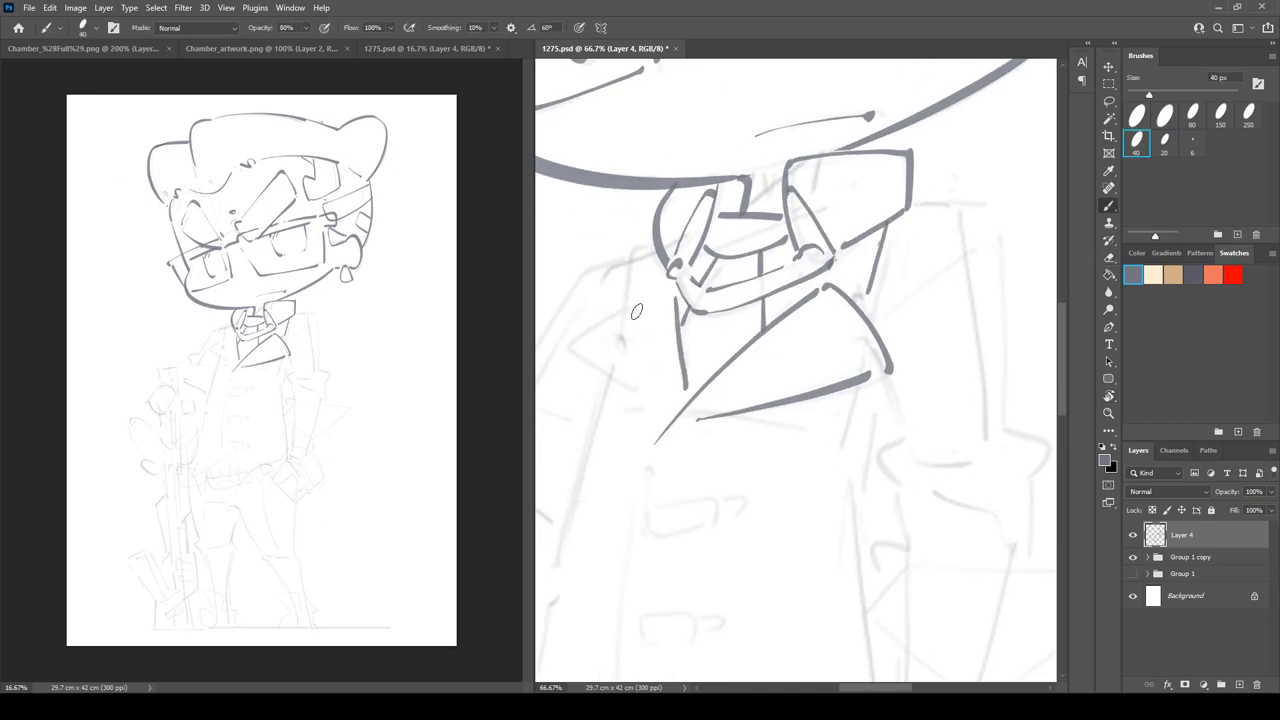
{"action": "mouse_move", "coordinate": [636, 311]}
{"action": "left_mouse_down"}
{"action": "mouse_move", "coordinate": [580, 345]}
{"action": "mouse_move", "coordinate": [582, 362]}
{"action": "mouse_move", "coordinate": [655, 435]}
{"action": "mouse_move", "coordinate": [631, 240]}
{"action": "mouse_move", "coordinate": [640, 250]}
{"action": "mouse_move", "coordinate": [613, 292]}
{"action": "mouse_move", "coordinate": [624, 318]}
{"action": "left_mouse_up"}
{"action": "key", "text": "r"}
{"action": "key", "text": "b"}
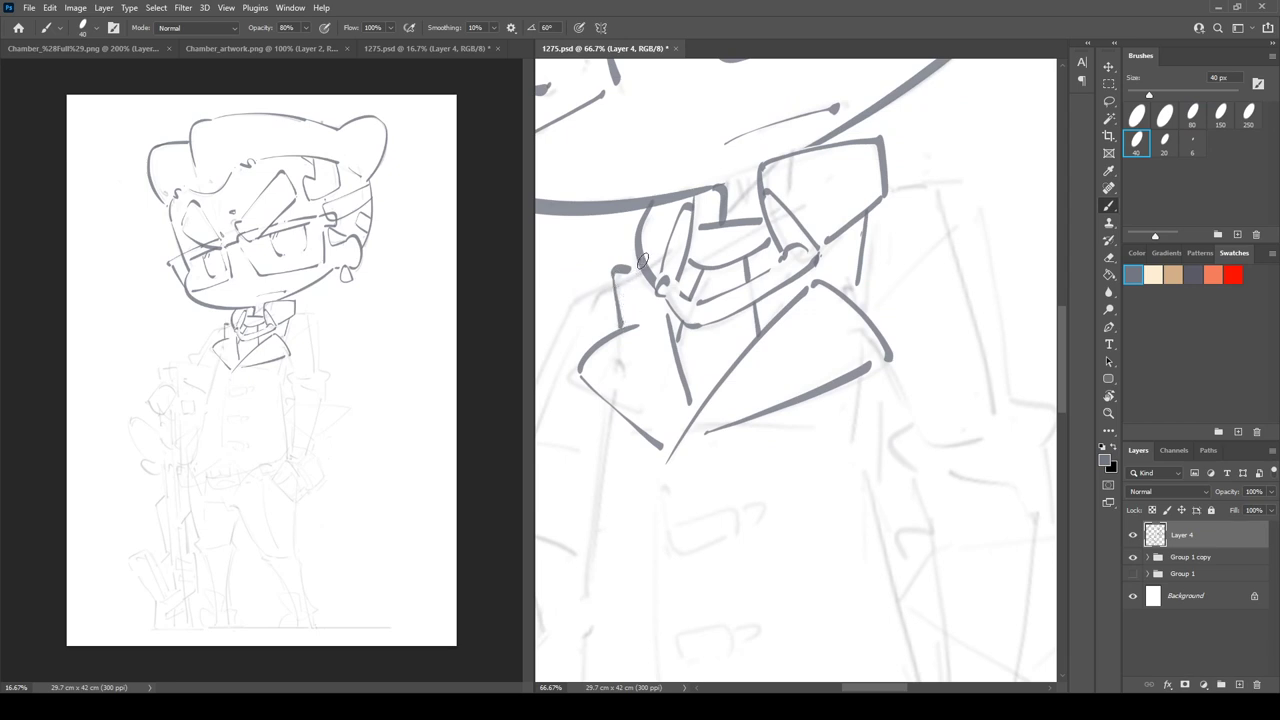
- Redraw the short curved line rising from the far lapel to the far collar flap
{"action": "key", "text": "ctrl+z"}
{"action": "left_click_drag", "start_coordinate": [638, 262], "coordinate": [619, 303]}
{"action": "key", "text": "r"}
{"action": "mouse_move", "coordinate": [956, 205]}
{"action": "left_mouse_down"}
{"action": "mouse_move", "coordinate": [954, 231]}
{"action": "mouse_move", "coordinate": [864, 245]}
{"action": "mouse_move", "coordinate": [776, 296]}
{"action": "mouse_move", "coordinate": [880, 209]}
{"action": "left_mouse_up"}
{"action": "key", "text": "space"}
{"action": "key", "text": "e"}
{"action": "key", "text": "r"}
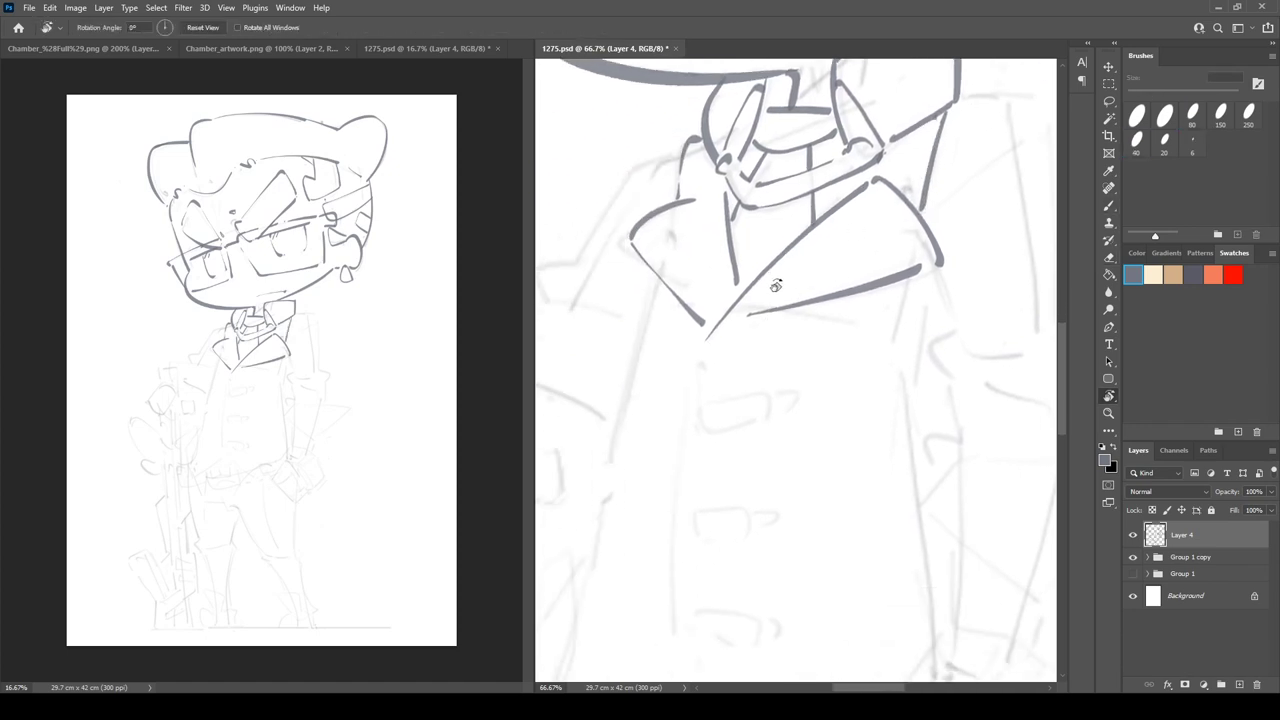
- Ink a small rectangular detail on the near lapel's lower edge, plus the near shoulder and the upper arm's outer line
{"action": "key", "text": "b"}
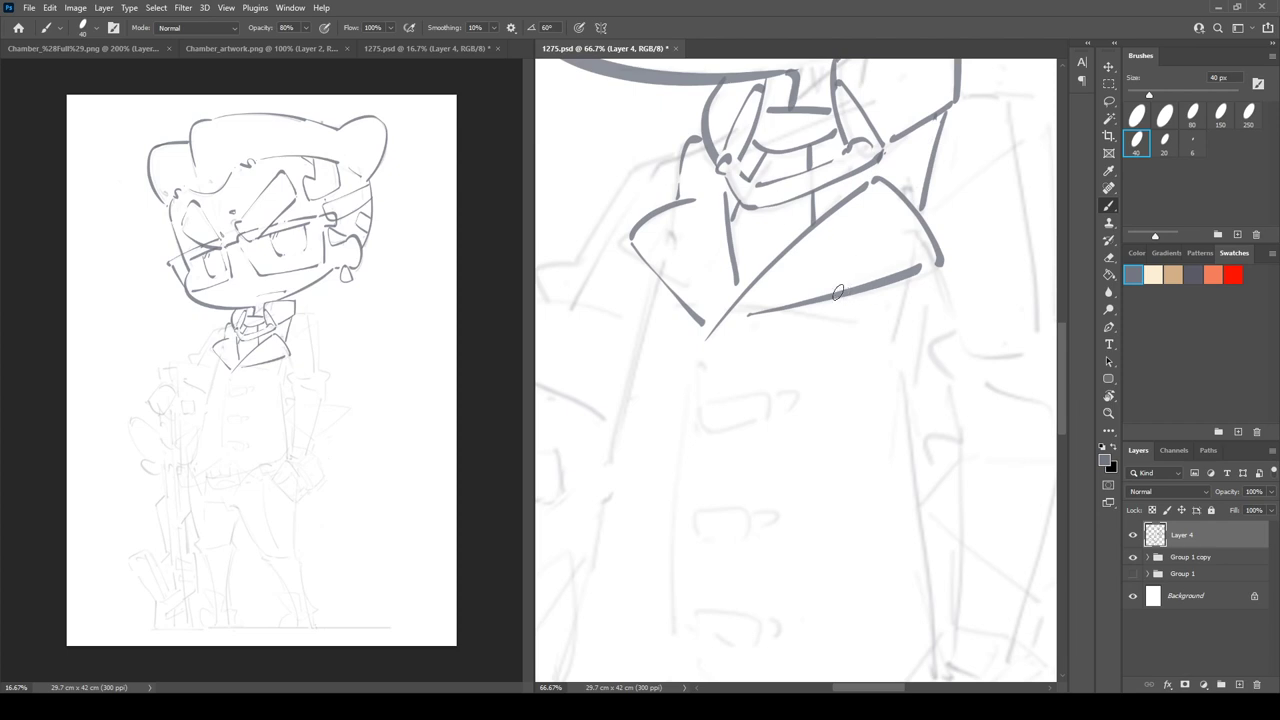
{"action": "mouse_move", "coordinate": [830, 276]}
{"action": "left_mouse_down"}
{"action": "mouse_move", "coordinate": [916, 262]}
{"action": "mouse_move", "coordinate": [690, 390]}
{"action": "left_mouse_up"}
{"action": "key", "text": "space"}
{"action": "mouse_move", "coordinate": [789, 223]}
{"action": "left_mouse_down"}
{"action": "mouse_move", "coordinate": [750, 175]}
{"action": "mouse_move", "coordinate": [812, 169]}
{"action": "mouse_move", "coordinate": [833, 366]}
{"action": "left_mouse_up"}
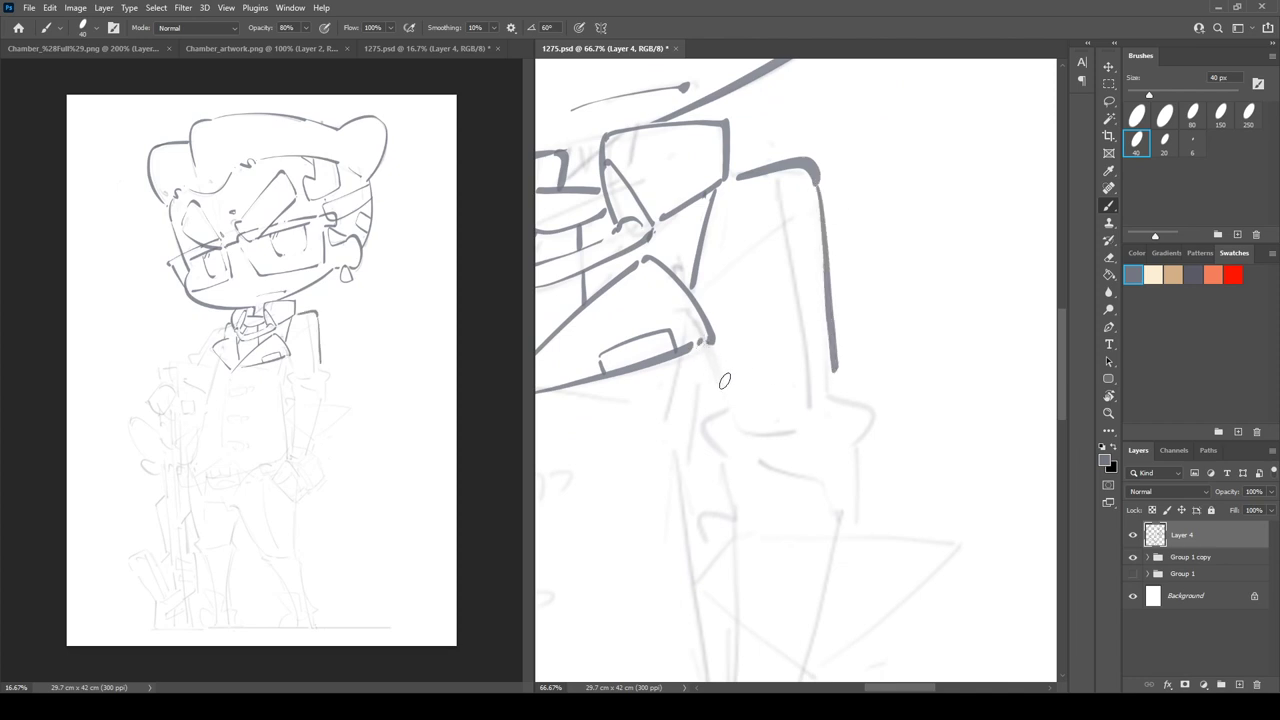
- Ink the near sleeve's bulging folds on both sides of the elbow, the crease between them and the outer line below
{"action": "mouse_move", "coordinate": [707, 350]}
{"action": "left_mouse_down"}
{"action": "mouse_move", "coordinate": [722, 406]}
{"action": "mouse_move", "coordinate": [697, 428]}
{"action": "mouse_move", "coordinate": [712, 446]}
{"action": "left_mouse_up"}
{"action": "left_click_drag", "start_coordinate": [735, 426], "coordinate": [802, 422]}
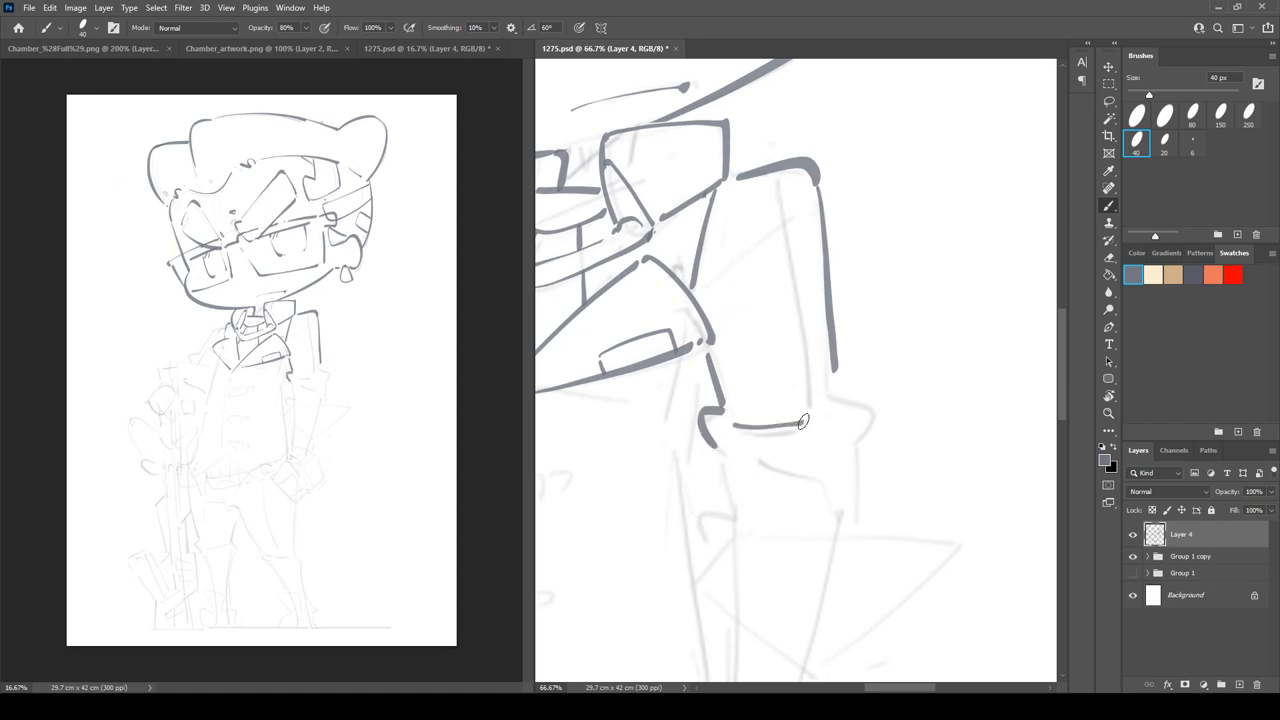
{"action": "mouse_move", "coordinate": [836, 380]}
{"action": "left_mouse_down"}
{"action": "mouse_move", "coordinate": [869, 420]}
{"action": "mouse_move", "coordinate": [855, 439]}
{"action": "left_mouse_up"}
{"action": "mouse_move", "coordinate": [740, 468]}
{"action": "left_mouse_down"}
{"action": "mouse_move", "coordinate": [781, 288]}
{"action": "mouse_move", "coordinate": [769, 355]}
{"action": "left_mouse_up"}
{"action": "left_click_drag", "start_coordinate": [897, 262], "coordinate": [890, 345]}
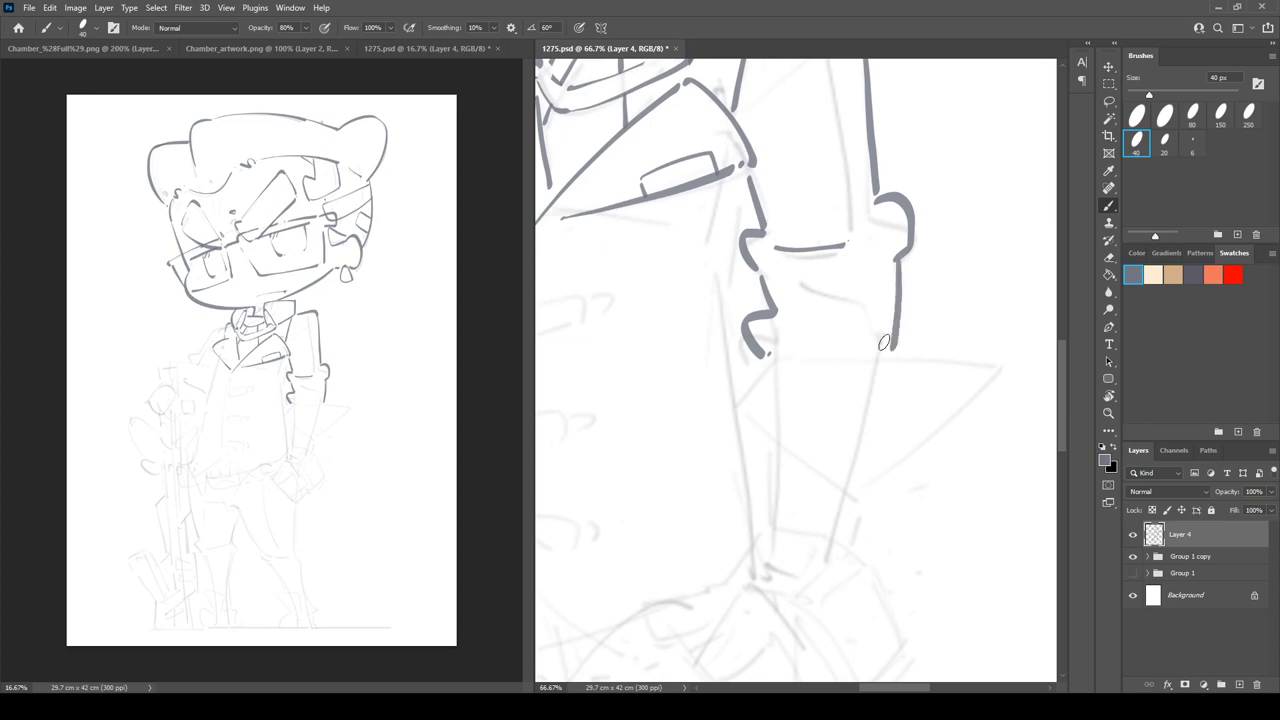
- Ink the large triangular flap across the near forearm and the two short forearm lines beneath it
{"action": "mouse_move", "coordinate": [773, 356]}
{"action": "left_mouse_down"}
{"action": "mouse_move", "coordinate": [790, 296]}
{"action": "mouse_move", "coordinate": [732, 396]}
{"action": "mouse_move", "coordinate": [745, 491]}
{"action": "mouse_move", "coordinate": [750, 256]}
{"action": "mouse_move", "coordinate": [847, 334]}
{"action": "mouse_move", "coordinate": [951, 289]}
{"action": "mouse_move", "coordinate": [937, 298]}
{"action": "mouse_move", "coordinate": [930, 428]}
{"action": "left_mouse_up"}
{"action": "key", "text": "r"}
{"action": "key", "text": "r"}
{"action": "key", "text": "r"}
{"action": "key", "text": "r"}
{"action": "mouse_move", "coordinate": [935, 420]}
{"action": "left_mouse_down"}
{"action": "mouse_move", "coordinate": [1001, 336]}
{"action": "mouse_move", "coordinate": [907, 467]}
{"action": "mouse_move", "coordinate": [789, 321]}
{"action": "mouse_move", "coordinate": [754, 386]}
{"action": "left_mouse_up"}
{"action": "left_click_drag", "start_coordinate": [823, 348], "coordinate": [815, 393]}
{"action": "key", "text": "r"}
{"action": "mouse_move", "coordinate": [768, 324]}
{"action": "left_mouse_down"}
{"action": "mouse_move", "coordinate": [798, 316]}
{"action": "mouse_move", "coordinate": [821, 372]}
{"action": "left_mouse_up"}
{"action": "key", "text": "ctrl+z"}
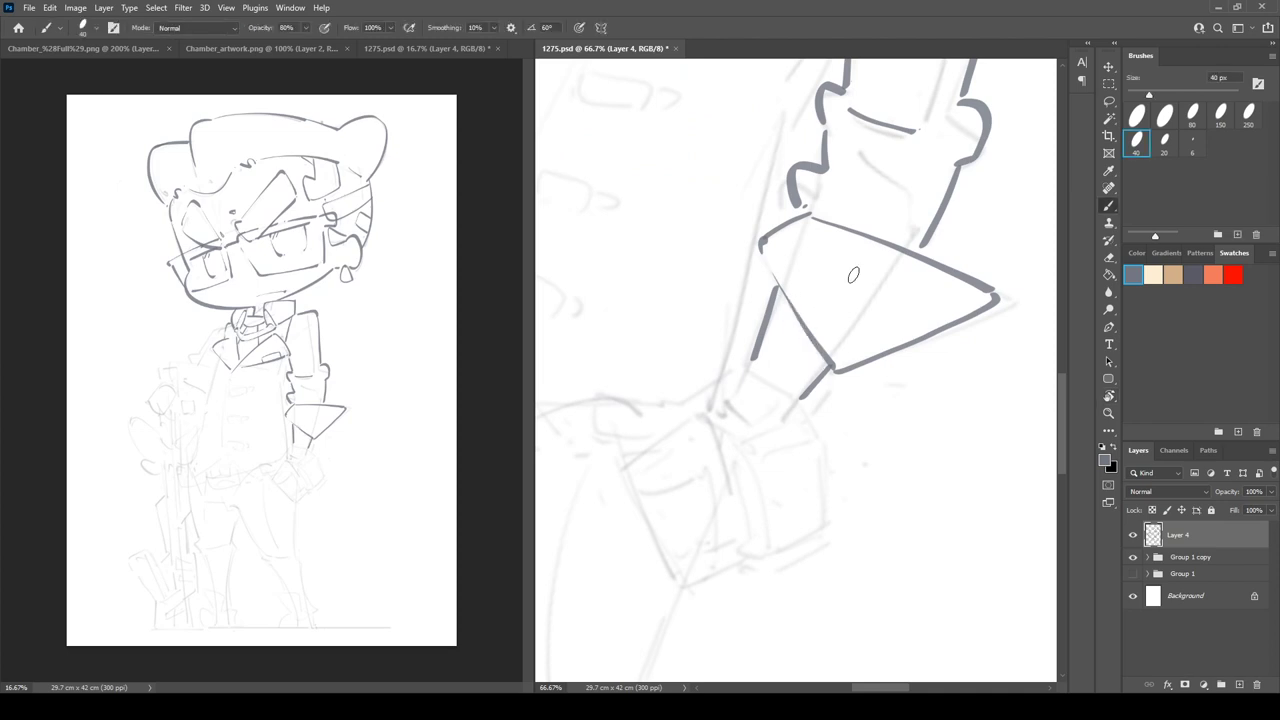
{"action": "key", "text": "r"}
{"action": "mouse_move", "coordinate": [814, 229]}
{"action": "left_mouse_down"}
{"action": "mouse_move", "coordinate": [790, 232]}
{"action": "mouse_move", "coordinate": [820, 350]}
{"action": "left_mouse_up"}
{"action": "key", "text": "r"}
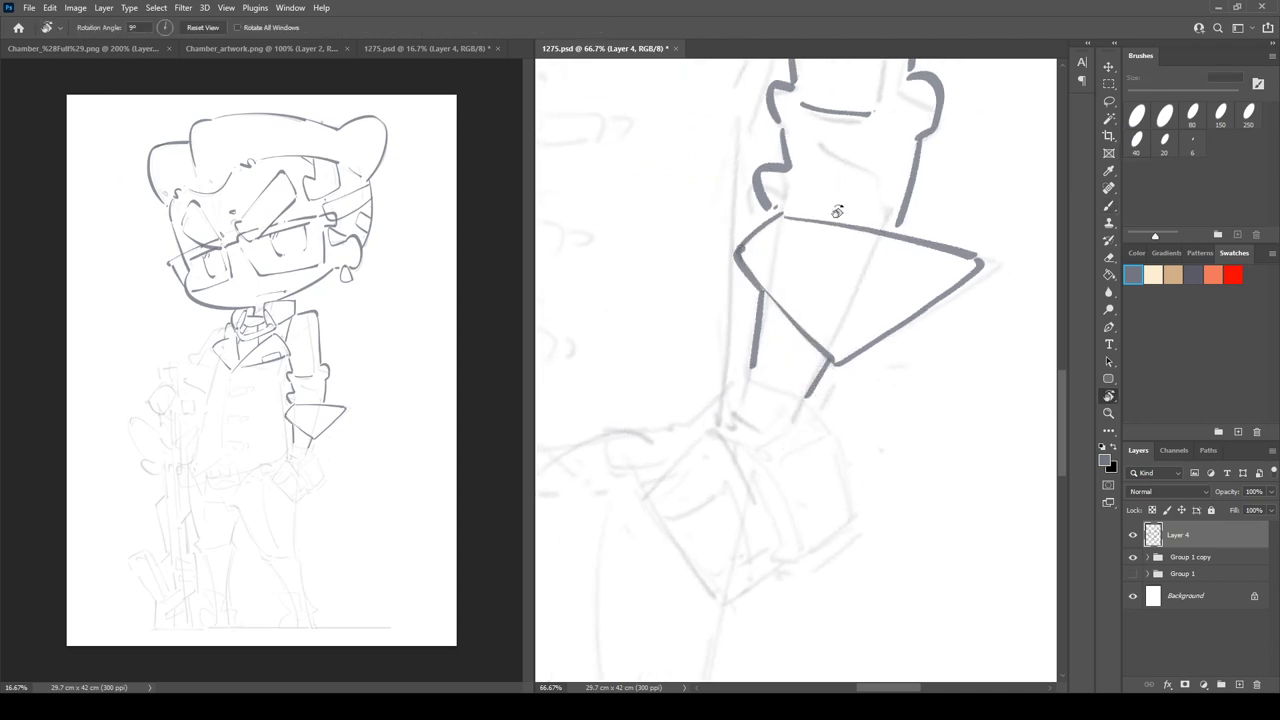
- Ink the near glove's wristband and the double-lined rectangular plate on the back of the hand
{"action": "mouse_move", "coordinate": [829, 206]}
{"action": "left_mouse_down"}
{"action": "mouse_move", "coordinate": [886, 343]}
{"action": "mouse_move", "coordinate": [837, 337]}
{"action": "mouse_move", "coordinate": [960, 162]}
{"action": "mouse_move", "coordinate": [935, 230]}
{"action": "left_mouse_up"}
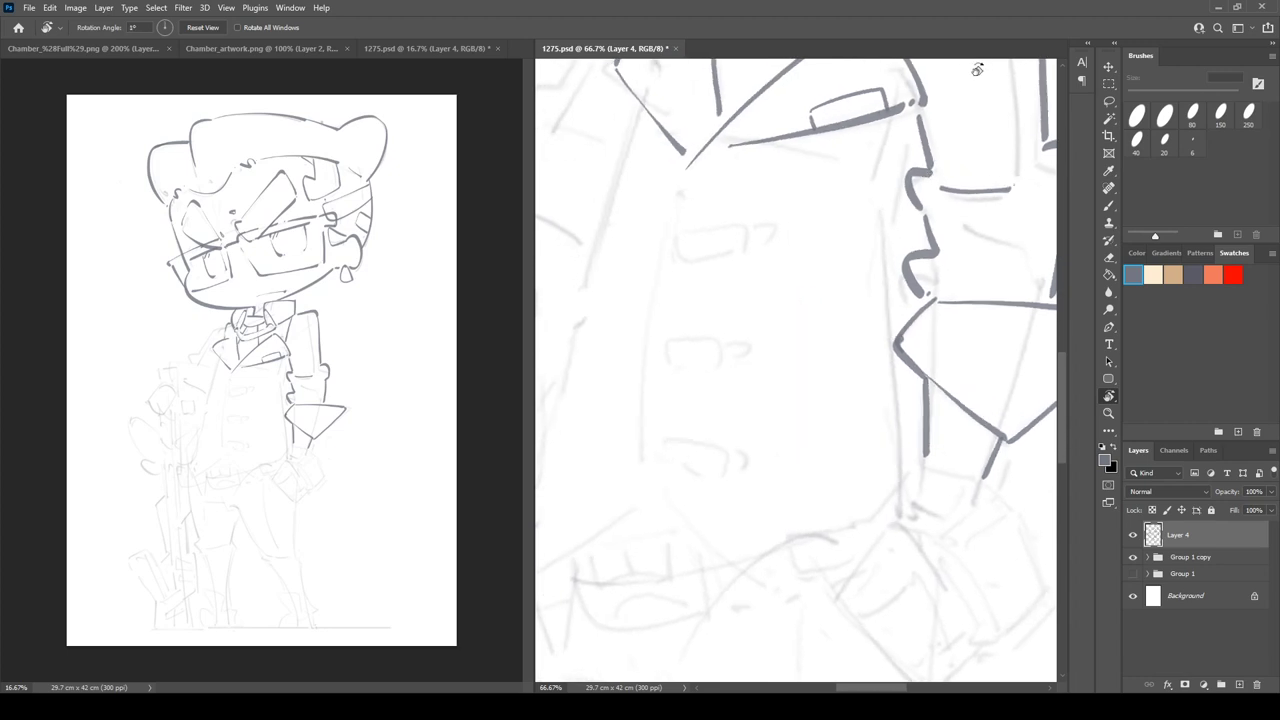
{"action": "mouse_move", "coordinate": [973, 494]}
{"action": "left_mouse_down"}
{"action": "mouse_move", "coordinate": [759, 346]}
{"action": "mouse_move", "coordinate": [797, 209]}
{"action": "mouse_move", "coordinate": [718, 240]}
{"action": "mouse_move", "coordinate": [780, 253]}
{"action": "mouse_move", "coordinate": [729, 295]}
{"action": "left_mouse_up"}
{"action": "key", "text": "b"}
{"action": "mouse_move", "coordinate": [713, 349]}
{"action": "left_mouse_down"}
{"action": "mouse_move", "coordinate": [762, 326]}
{"action": "mouse_move", "coordinate": [724, 343]}
{"action": "mouse_move", "coordinate": [759, 327]}
{"action": "mouse_move", "coordinate": [764, 498]}
{"action": "left_mouse_up"}
{"action": "key", "text": "ctrl+z"}
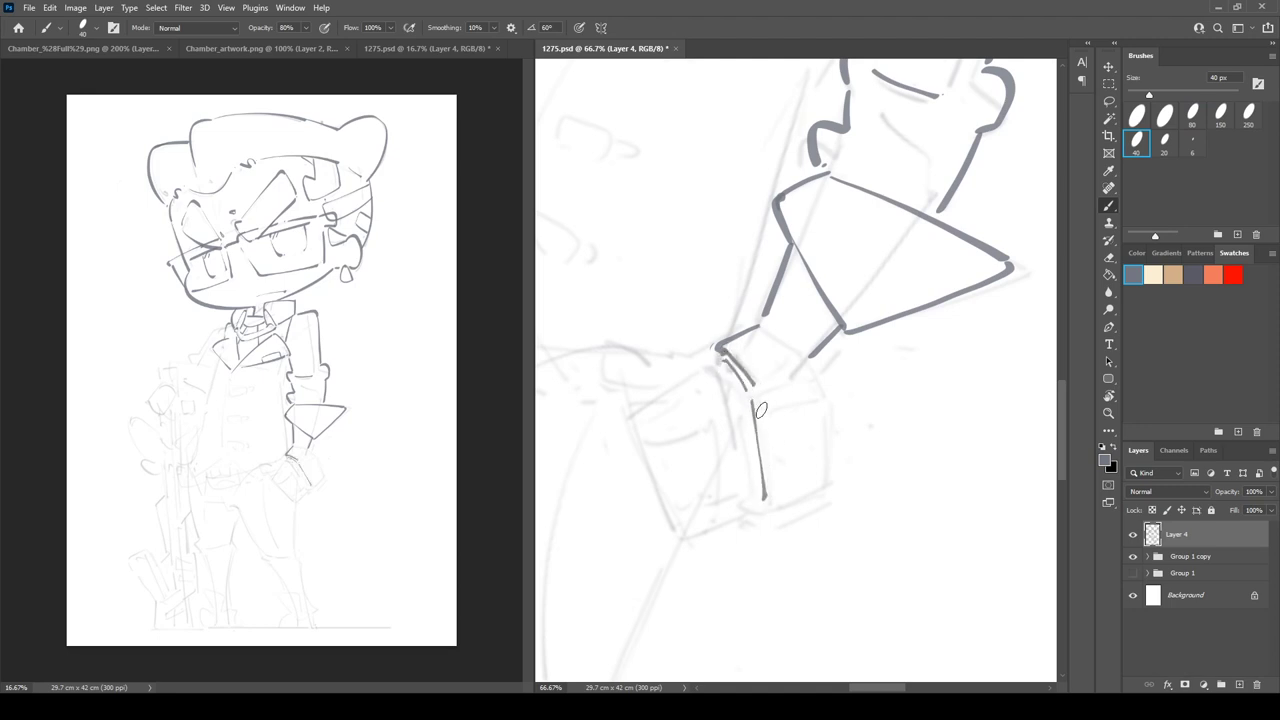
{"action": "left_click_drag", "start_coordinate": [765, 405], "coordinate": [774, 498]}
{"action": "left_click_drag", "start_coordinate": [766, 407], "coordinate": [820, 386]}
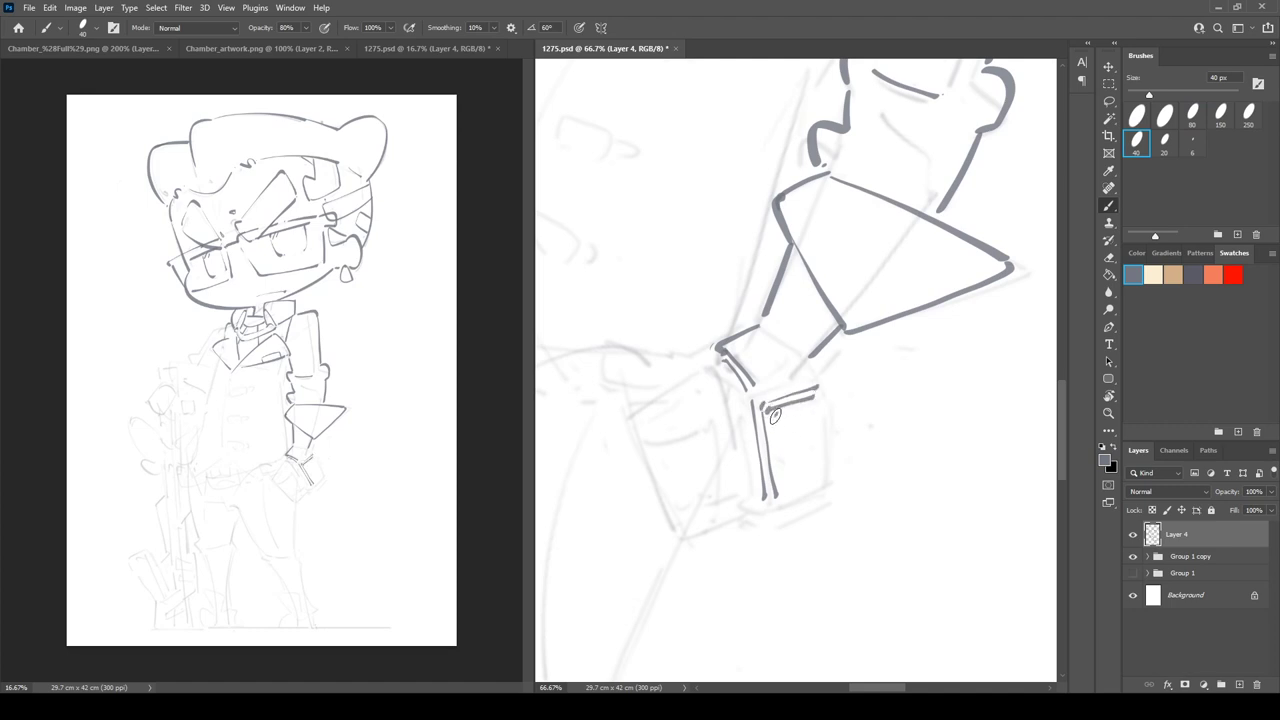
{"action": "left_click_drag", "start_coordinate": [779, 483], "coordinate": [830, 472]}
{"action": "mouse_move", "coordinate": [821, 393]}
{"action": "left_mouse_down"}
{"action": "mouse_move", "coordinate": [831, 484]}
{"action": "mouse_move", "coordinate": [857, 294]}
{"action": "mouse_move", "coordinate": [784, 403]}
{"action": "mouse_move", "coordinate": [745, 392]}
{"action": "mouse_move", "coordinate": [797, 351]}
{"action": "left_mouse_up"}
- Ink the near hand's thumb with its upper line, rounded tip and short lower edge
{"action": "key", "text": "r"}
{"action": "key", "text": "r"}
{"action": "key", "text": "r"}
{"action": "mouse_move", "coordinate": [908, 314]}
{"action": "left_mouse_down"}
{"action": "mouse_move", "coordinate": [874, 512]}
{"action": "mouse_move", "coordinate": [908, 420]}
{"action": "mouse_move", "coordinate": [968, 388]}
{"action": "left_mouse_up"}
{"action": "key", "text": "r"}
{"action": "key", "text": "space"}
{"action": "left_click_drag", "start_coordinate": [729, 429], "coordinate": [812, 364]}
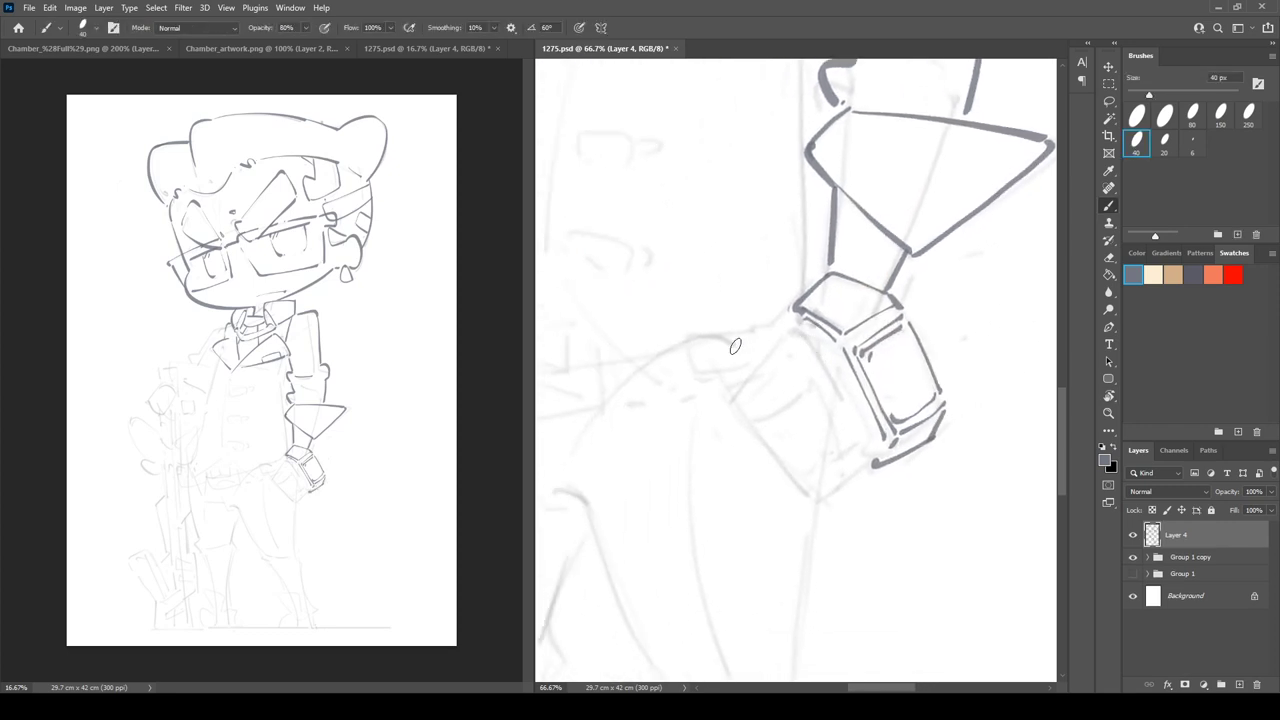
{"action": "mouse_move", "coordinate": [688, 336]}
{"action": "left_mouse_down"}
{"action": "mouse_move", "coordinate": [705, 371]}
{"action": "mouse_move", "coordinate": [755, 361]}
{"action": "mouse_move", "coordinate": [734, 333]}
{"action": "mouse_move", "coordinate": [798, 310]}
{"action": "left_mouse_up"}
{"action": "left_click_drag", "start_coordinate": [760, 358], "coordinate": [740, 379]}
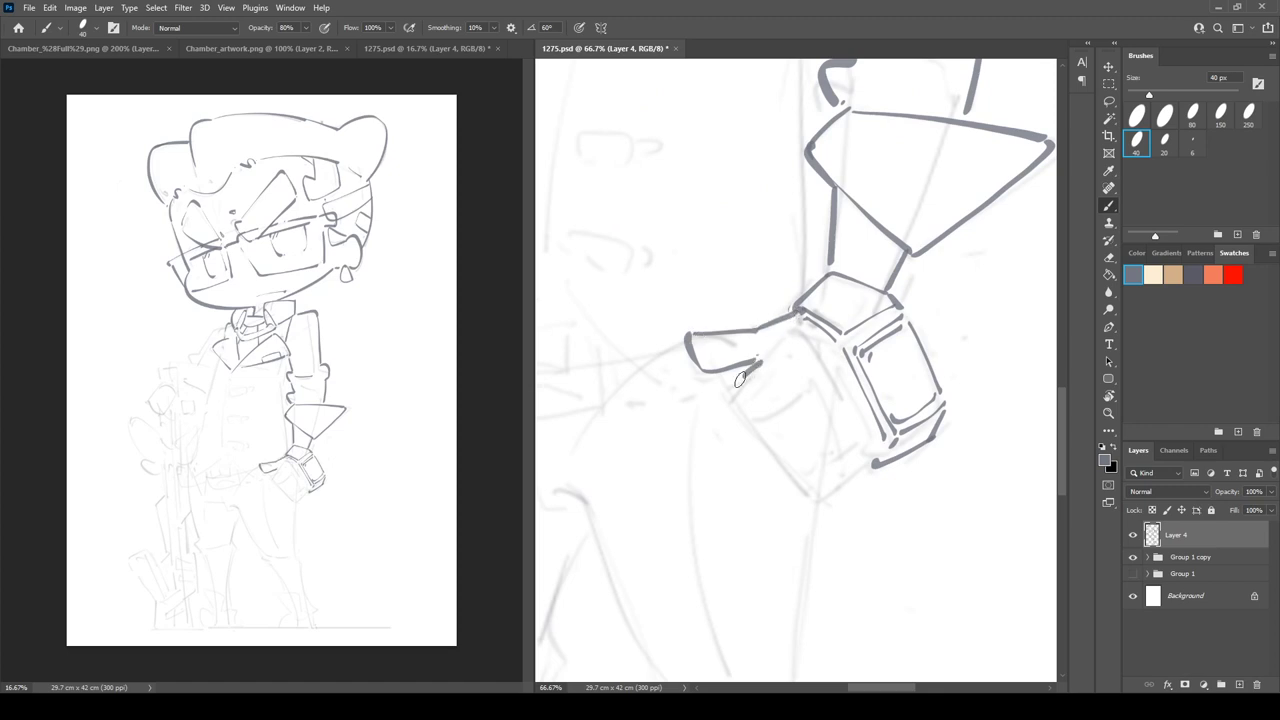
- Ink the near hand's folded fingers, the curved line beside the plate and the slanted outer finger edge
{"action": "mouse_move", "coordinate": [758, 428]}
{"action": "left_mouse_down"}
{"action": "mouse_move", "coordinate": [815, 394]}
{"action": "mouse_move", "coordinate": [843, 470]}
{"action": "mouse_move", "coordinate": [820, 494]}
{"action": "mouse_move", "coordinate": [862, 466]}
{"action": "left_mouse_up"}
{"action": "key", "text": "ctrl+z"}
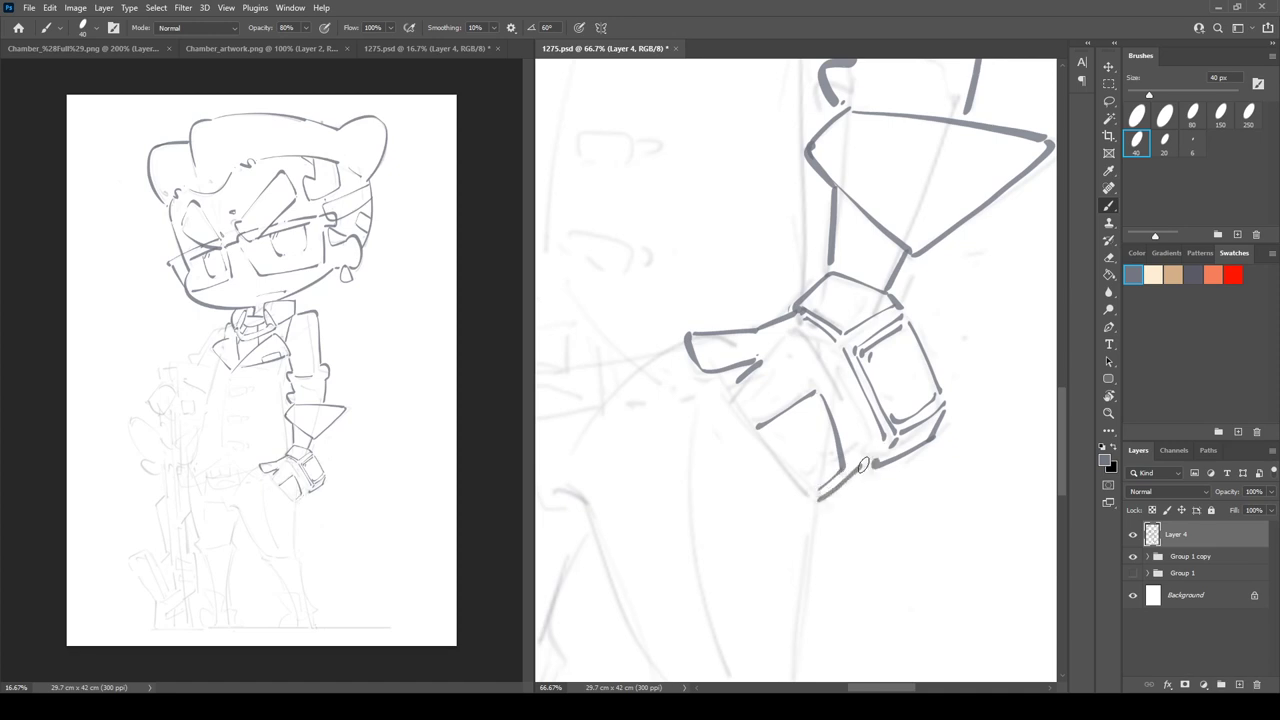
{"action": "mouse_move", "coordinate": [812, 337]}
{"action": "left_mouse_down"}
{"action": "mouse_move", "coordinate": [839, 362]}
{"action": "mouse_move", "coordinate": [873, 447]}
{"action": "left_mouse_up"}
{"action": "mouse_move", "coordinate": [757, 370]}
{"action": "left_mouse_down"}
{"action": "mouse_move", "coordinate": [801, 355]}
{"action": "mouse_move", "coordinate": [899, 360]}
{"action": "mouse_move", "coordinate": [920, 457]}
{"action": "mouse_move", "coordinate": [957, 505]}
{"action": "left_mouse_up"}
{"action": "key", "text": "ctrl+z"}
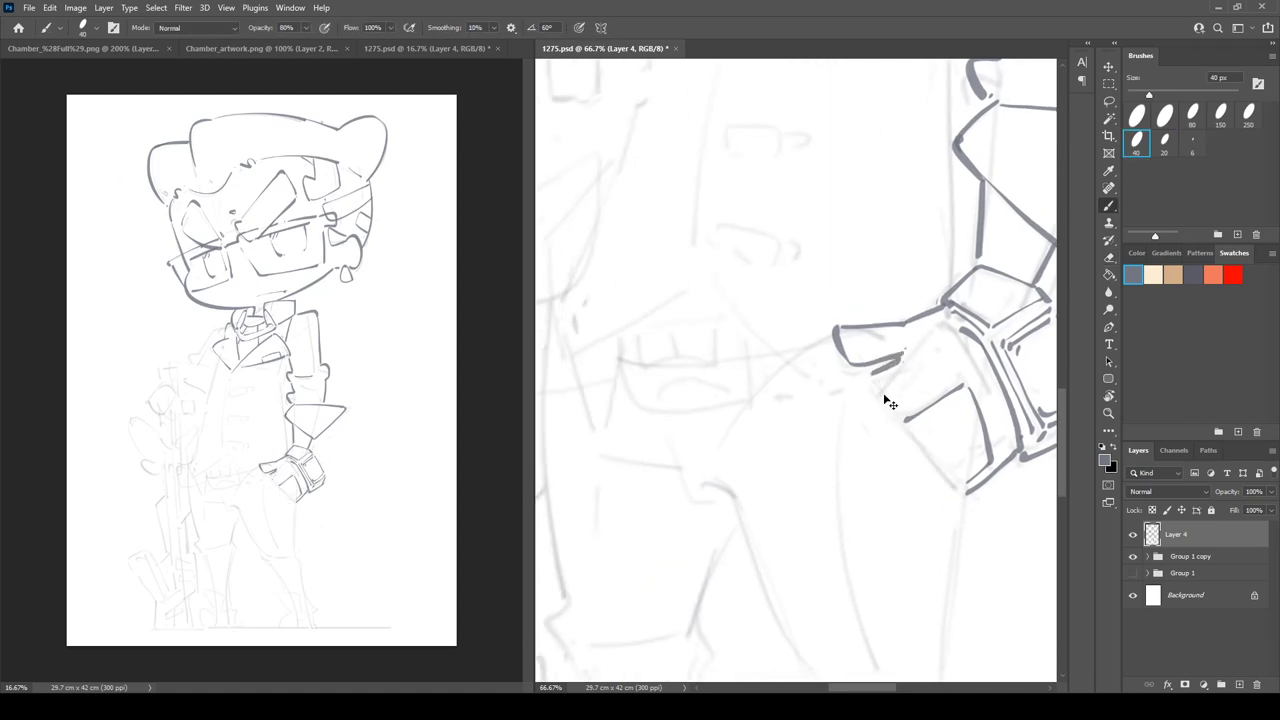
{"action": "left_click_drag", "start_coordinate": [869, 386], "coordinate": [964, 502]}
- Ink the angled crotch crease and the near leg's inner thigh line down to the knee fold
{"action": "mouse_move", "coordinate": [966, 463]}
{"action": "left_mouse_down"}
{"action": "mouse_move", "coordinate": [867, 243]}
{"action": "mouse_move", "coordinate": [881, 297]}
{"action": "mouse_move", "coordinate": [870, 310]}
{"action": "left_mouse_up"}
{"action": "key", "text": "r"}
{"action": "key", "text": "b"}
{"action": "key", "text": "r"}
{"action": "mouse_move", "coordinate": [712, 204]}
{"action": "left_mouse_down"}
{"action": "mouse_move", "coordinate": [799, 249]}
{"action": "mouse_move", "coordinate": [788, 250]}
{"action": "left_mouse_up"}
{"action": "key", "text": "b"}
{"action": "mouse_move", "coordinate": [649, 260]}
{"action": "left_mouse_down"}
{"action": "mouse_move", "coordinate": [668, 309]}
{"action": "mouse_move", "coordinate": [720, 323]}
{"action": "left_mouse_up"}
{"action": "left_click_drag", "start_coordinate": [758, 386], "coordinate": [688, 268]}
{"action": "left_click_drag", "start_coordinate": [654, 217], "coordinate": [768, 409]}
- Ink the near leg's outer thigh line from below the hand down past the knee bump
{"action": "left_click_drag", "start_coordinate": [883, 226], "coordinate": [883, 386]}
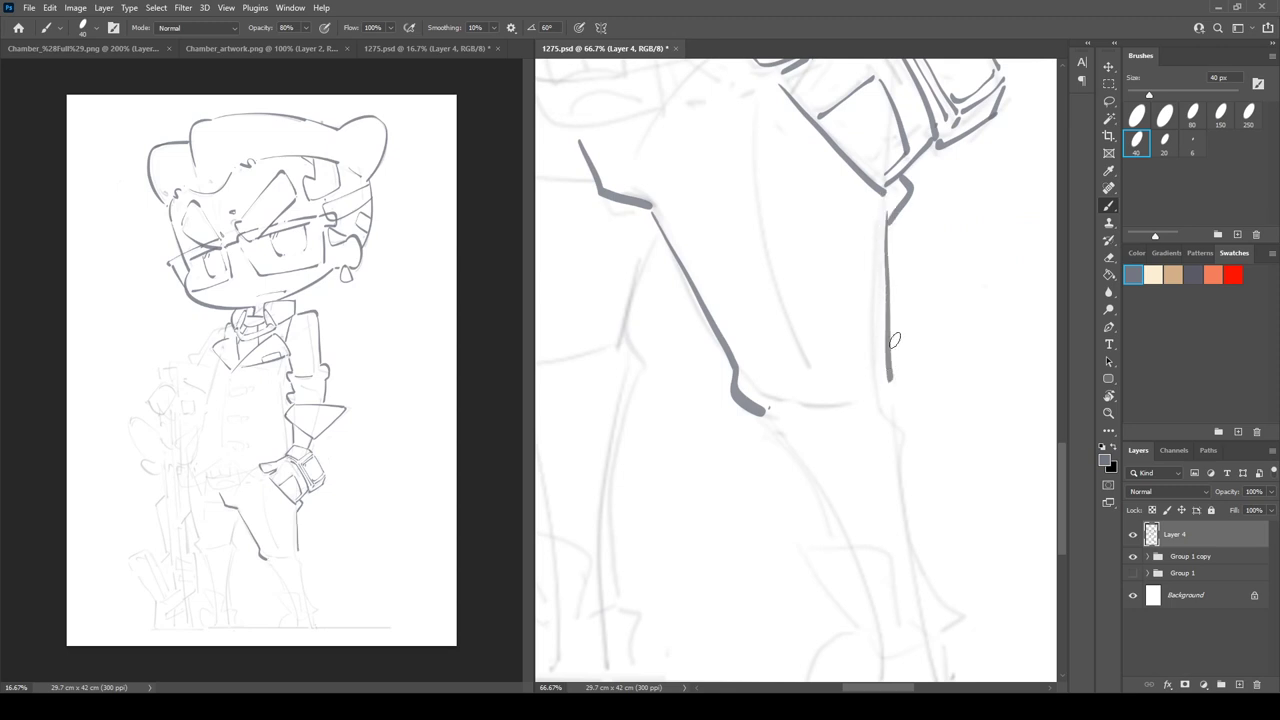
{"action": "key", "text": "ctrl+z"}
{"action": "mouse_move", "coordinate": [886, 214]}
{"action": "left_mouse_down"}
{"action": "mouse_move", "coordinate": [882, 390]}
{"action": "mouse_move", "coordinate": [898, 459]}
{"action": "left_mouse_up"}
- Ink the near shin's inner line and the outer calf line flaring out at the ankle
{"action": "left_click_drag", "start_coordinate": [779, 423], "coordinate": [746, 300]}
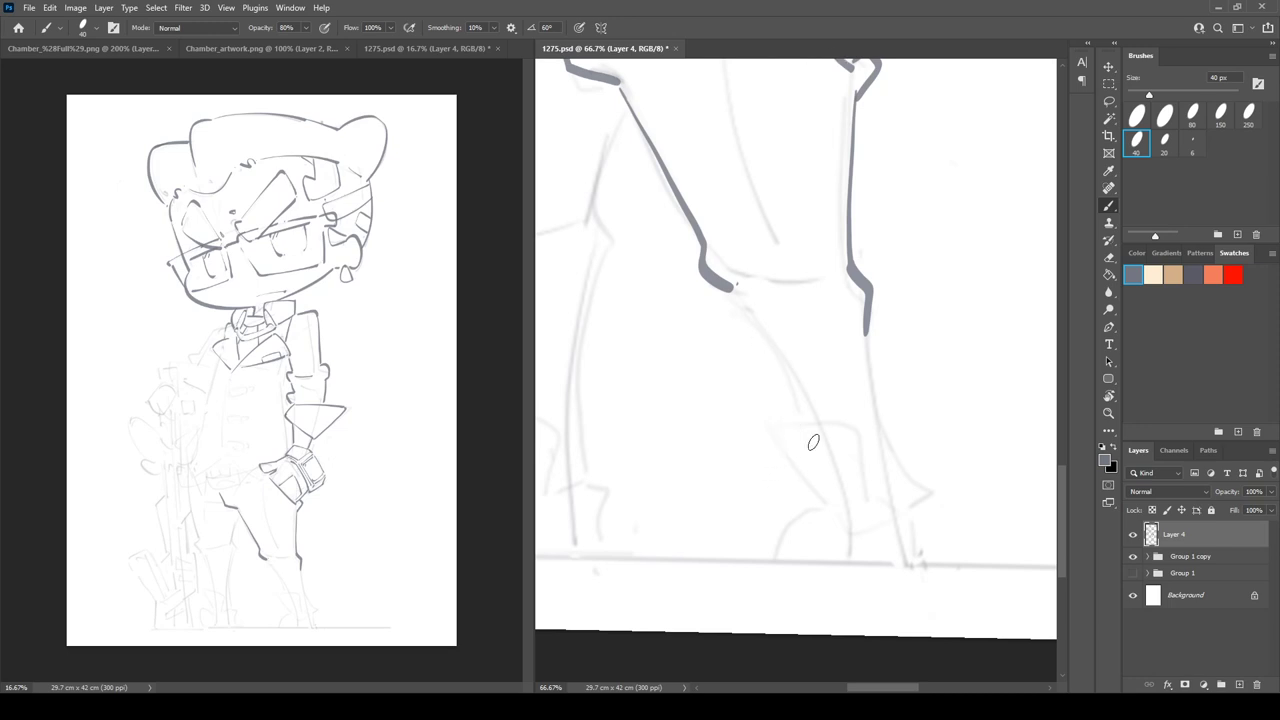
{"action": "left_click_drag", "start_coordinate": [838, 446], "coordinate": [748, 375]}
{"action": "left_click_drag", "start_coordinate": [650, 232], "coordinate": [728, 350]}
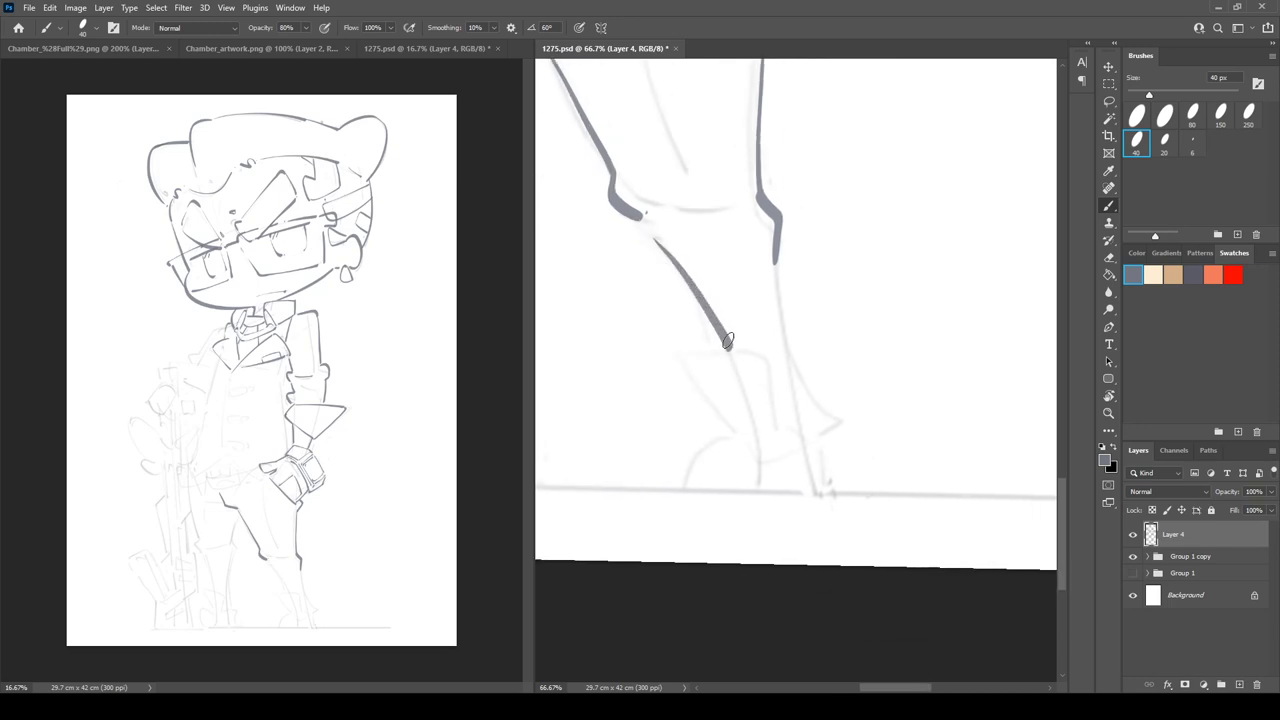
{"action": "key", "text": "ctrl+z"}
{"action": "left_click_drag", "start_coordinate": [645, 222], "coordinate": [725, 352]}
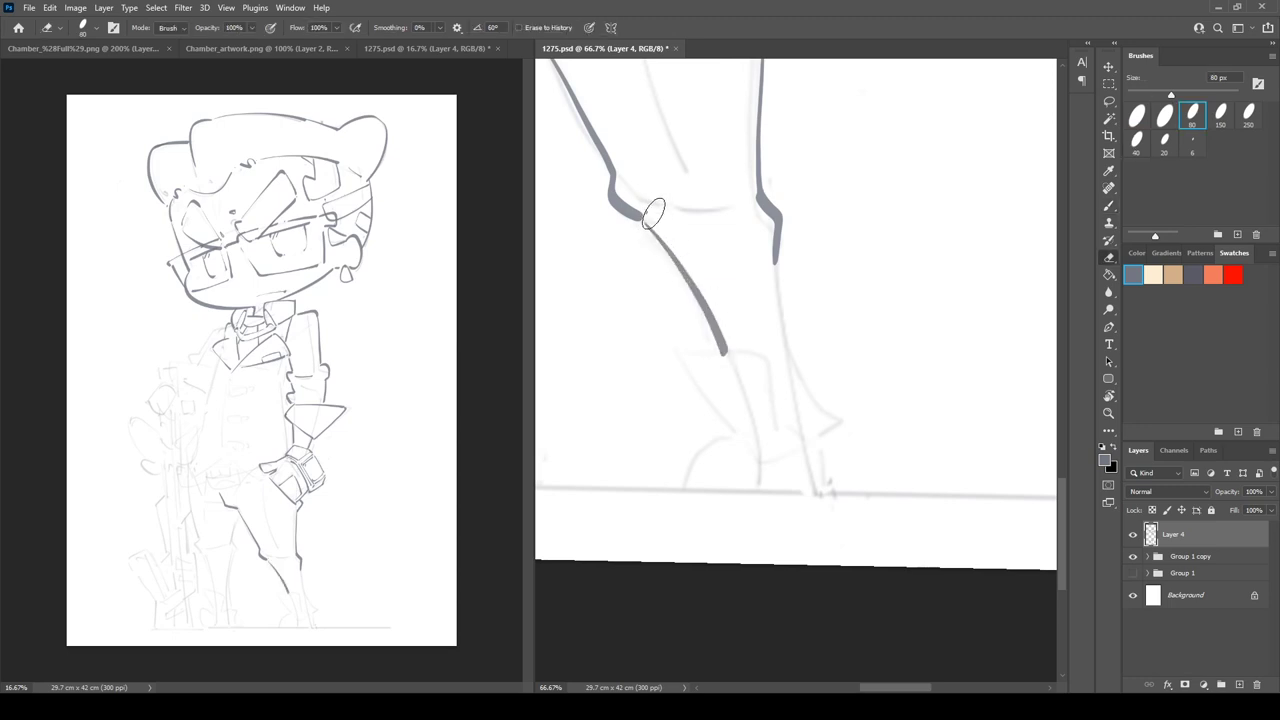
{"action": "mouse_move", "coordinate": [778, 268]}
{"action": "left_mouse_down"}
{"action": "mouse_move", "coordinate": [842, 418]}
{"action": "mouse_move", "coordinate": [803, 360]}
{"action": "left_mouse_up"}
{"action": "key", "text": "r"}
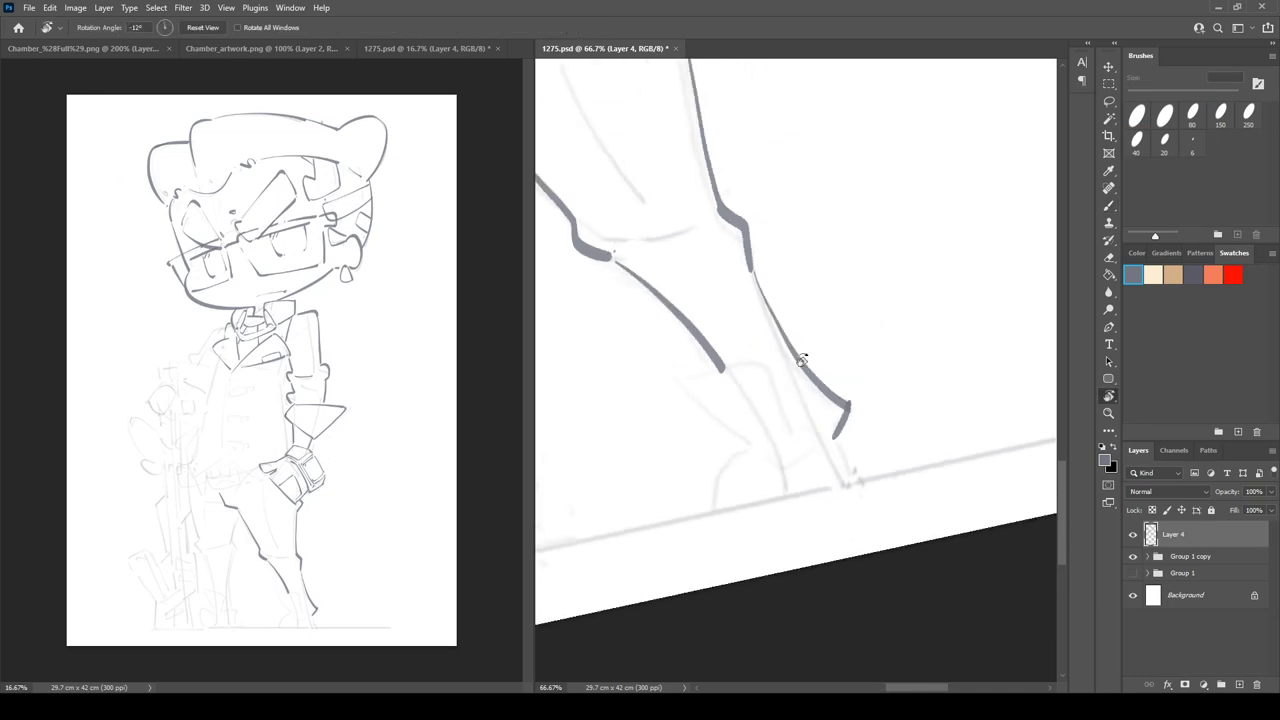
- Ink the near trouser hem as a pointed front flap and a rounded back corner
{"action": "left_click_drag", "start_coordinate": [690, 398], "coordinate": [745, 443]}
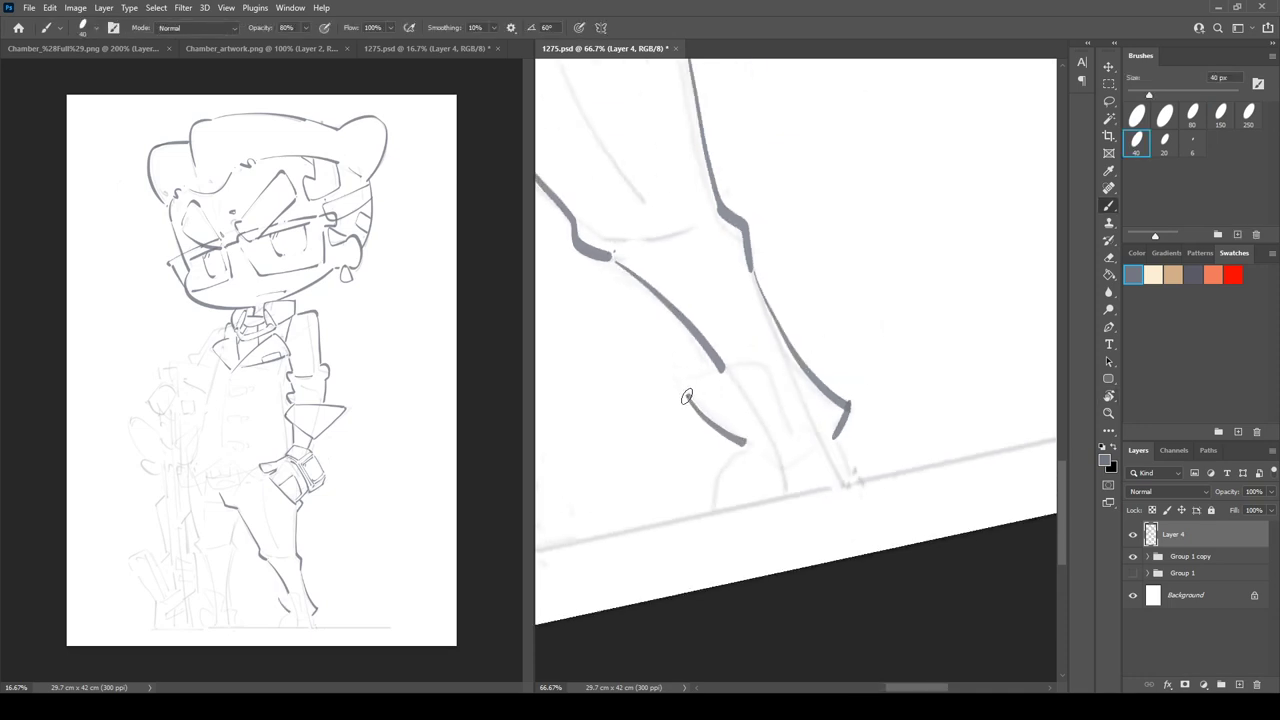
{"action": "mouse_move", "coordinate": [686, 397]}
{"action": "left_mouse_down"}
{"action": "mouse_move", "coordinate": [767, 383]}
{"action": "mouse_move", "coordinate": [789, 439]}
{"action": "left_mouse_up"}
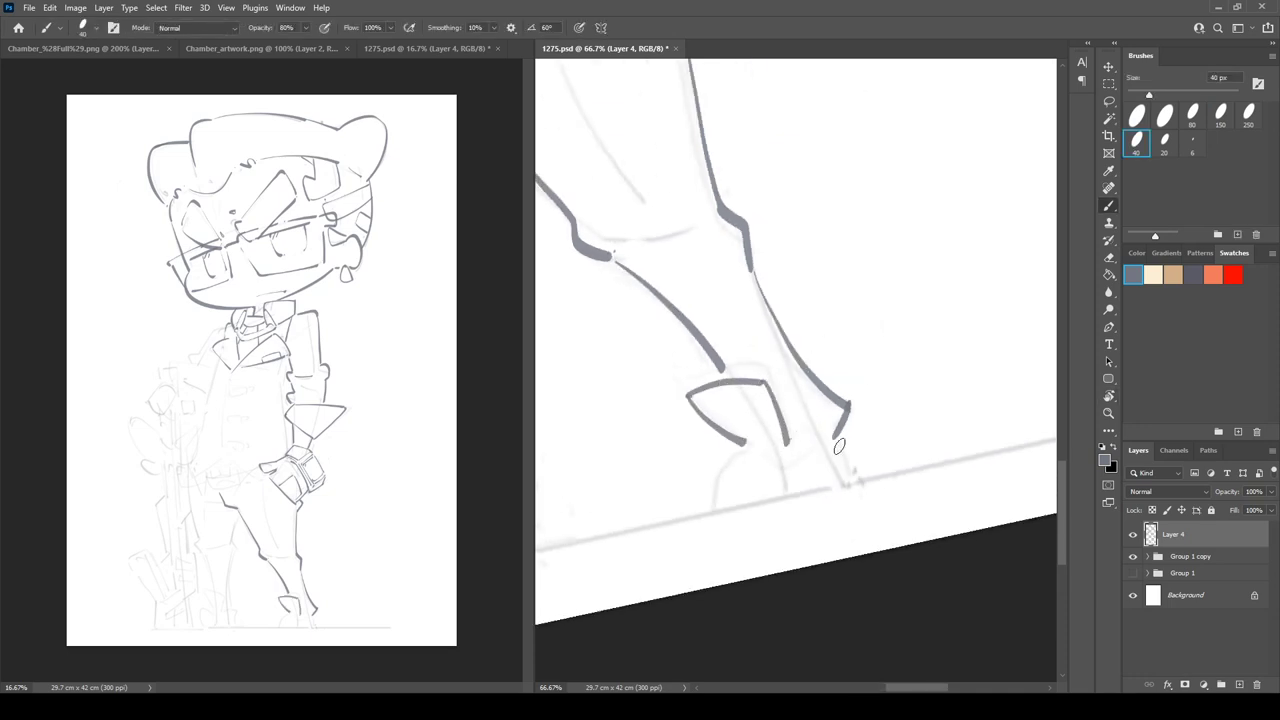
{"action": "key", "text": "ctrl+z"}
{"action": "key", "text": "ctrl+z"}
{"action": "left_click_drag", "start_coordinate": [845, 396], "coordinate": [797, 437]}
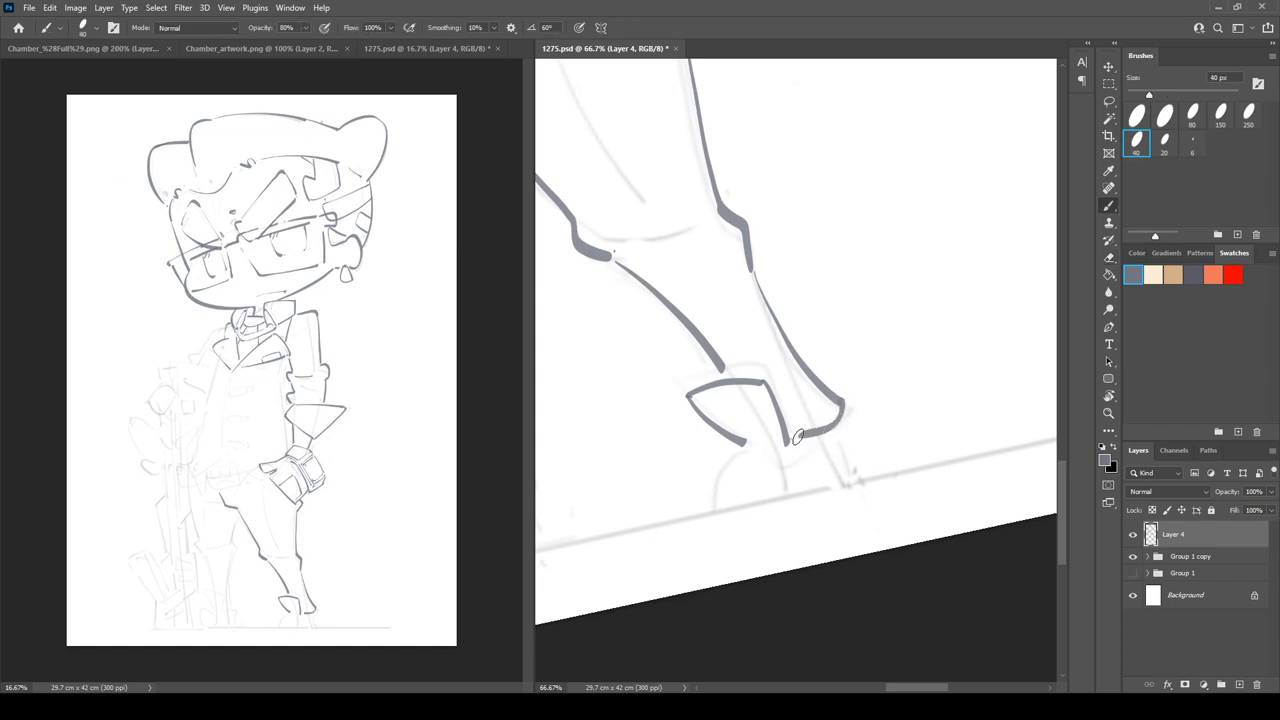
- Ink the near shoe's rounded toe and the short heel line beneath the trouser hem
{"action": "key", "text": "r"}
{"action": "mouse_move", "coordinate": [850, 340]}
{"action": "left_mouse_down"}
{"action": "mouse_move", "coordinate": [894, 357]}
{"action": "mouse_move", "coordinate": [809, 351]}
{"action": "left_mouse_up"}
{"action": "key", "text": "b"}
{"action": "mouse_move", "coordinate": [712, 507]}
{"action": "left_mouse_down"}
{"action": "mouse_move", "coordinate": [701, 459]}
{"action": "mouse_move", "coordinate": [772, 455]}
{"action": "mouse_move", "coordinate": [831, 488]}
{"action": "left_mouse_up"}
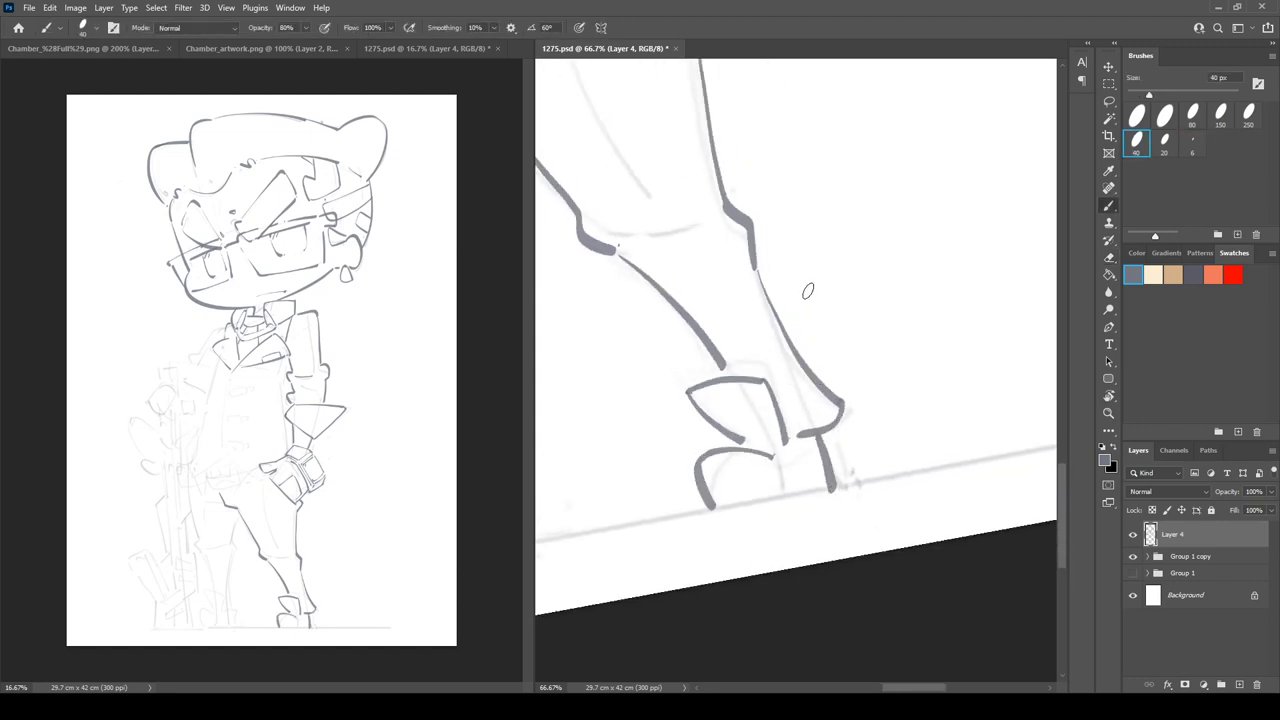
- Ink the far shoulder line and the hooked sleeve fold at the far elbow
{"action": "key", "text": "r"}
{"action": "left_click_drag", "start_coordinate": [691, 180], "coordinate": [528, 146]}
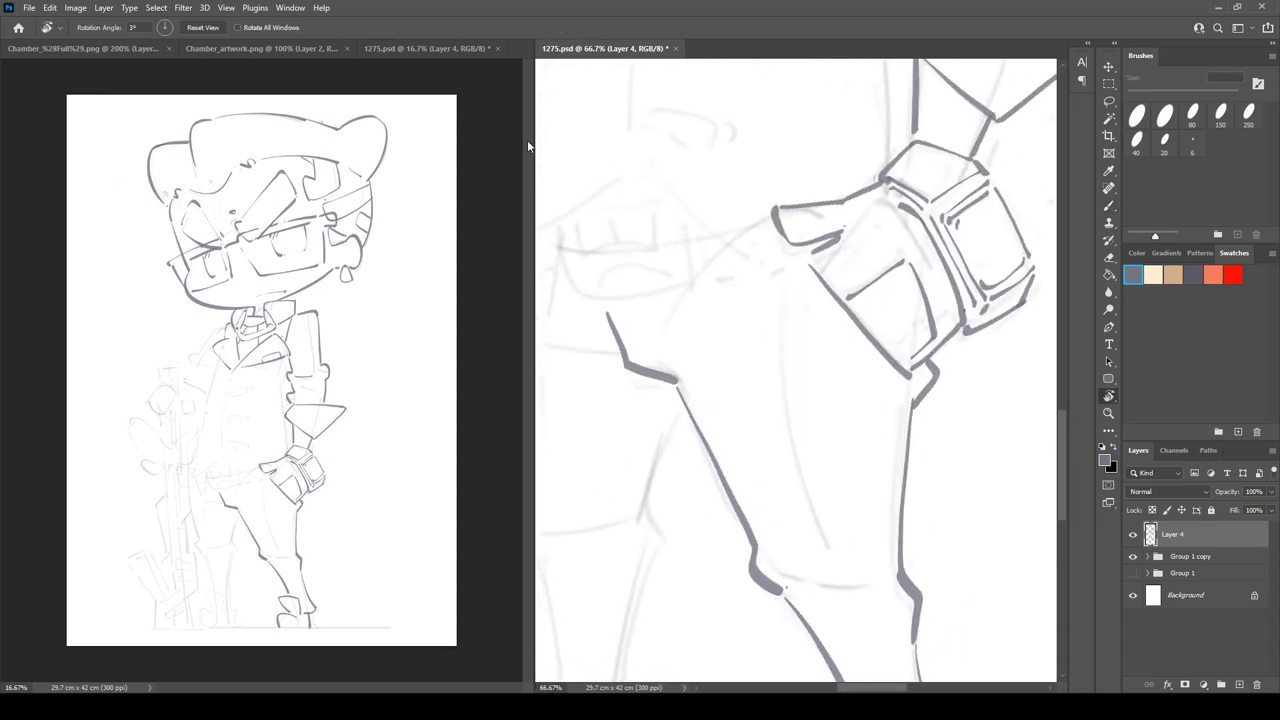
{"action": "key", "text": "Escape"}
{"action": "mouse_move", "coordinate": [739, 334]}
{"action": "left_mouse_down"}
{"action": "mouse_move", "coordinate": [1031, 311]}
{"action": "mouse_move", "coordinate": [760, 426]}
{"action": "mouse_move", "coordinate": [1020, 270]}
{"action": "left_mouse_up"}
{"action": "mouse_move", "coordinate": [882, 377]}
{"action": "left_mouse_down"}
{"action": "mouse_move", "coordinate": [786, 292]}
{"action": "mouse_move", "coordinate": [786, 477]}
{"action": "mouse_move", "coordinate": [671, 531]}
{"action": "mouse_move", "coordinate": [837, 457]}
{"action": "mouse_move", "coordinate": [845, 341]}
{"action": "mouse_move", "coordinate": [711, 277]}
{"action": "mouse_move", "coordinate": [692, 319]}
{"action": "left_mouse_up"}
{"action": "key", "text": "b"}
{"action": "left_click_drag", "start_coordinate": [728, 199], "coordinate": [683, 278]}
{"action": "key", "text": "ctrl+z"}
{"action": "mouse_move", "coordinate": [762, 187]}
{"action": "left_mouse_down"}
{"action": "mouse_move", "coordinate": [704, 219]}
{"action": "mouse_move", "coordinate": [665, 292]}
{"action": "mouse_move", "coordinate": [623, 332]}
{"action": "left_mouse_up"}
- Ink the jacket's long far side edge running down from beneath the far lapel
{"action": "key", "text": "r"}
{"action": "mouse_move", "coordinate": [719, 313]}
{"action": "left_mouse_down"}
{"action": "mouse_move", "coordinate": [687, 133]}
{"action": "mouse_move", "coordinate": [645, 432]}
{"action": "left_mouse_up"}
{"action": "key", "text": "b"}
{"action": "key", "text": "ctrl+z"}
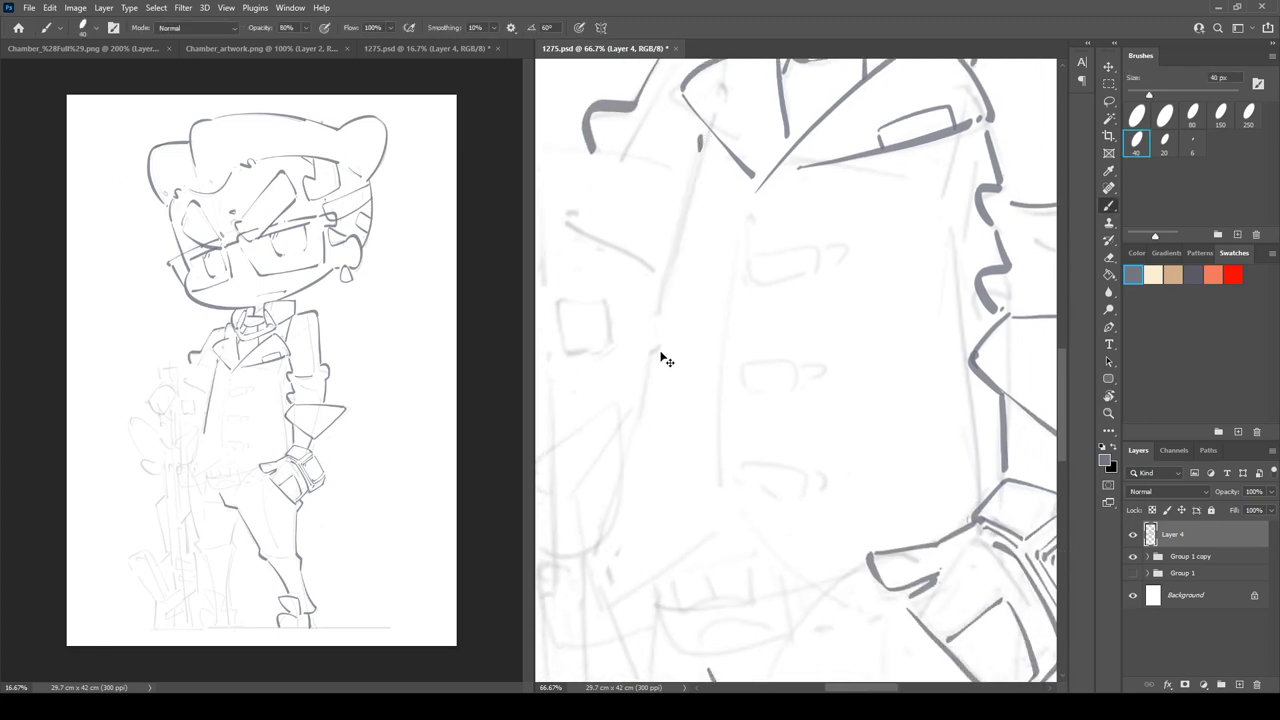
{"action": "key", "text": "e"}
{"action": "key", "text": "b"}
{"action": "left_click_drag", "start_coordinate": [707, 136], "coordinate": [627, 422]}
- Ink the jacket's near side edge from the armpit past the sleeve flap down to the wrist
{"action": "left_click_drag", "start_coordinate": [782, 363], "coordinate": [597, 441]}
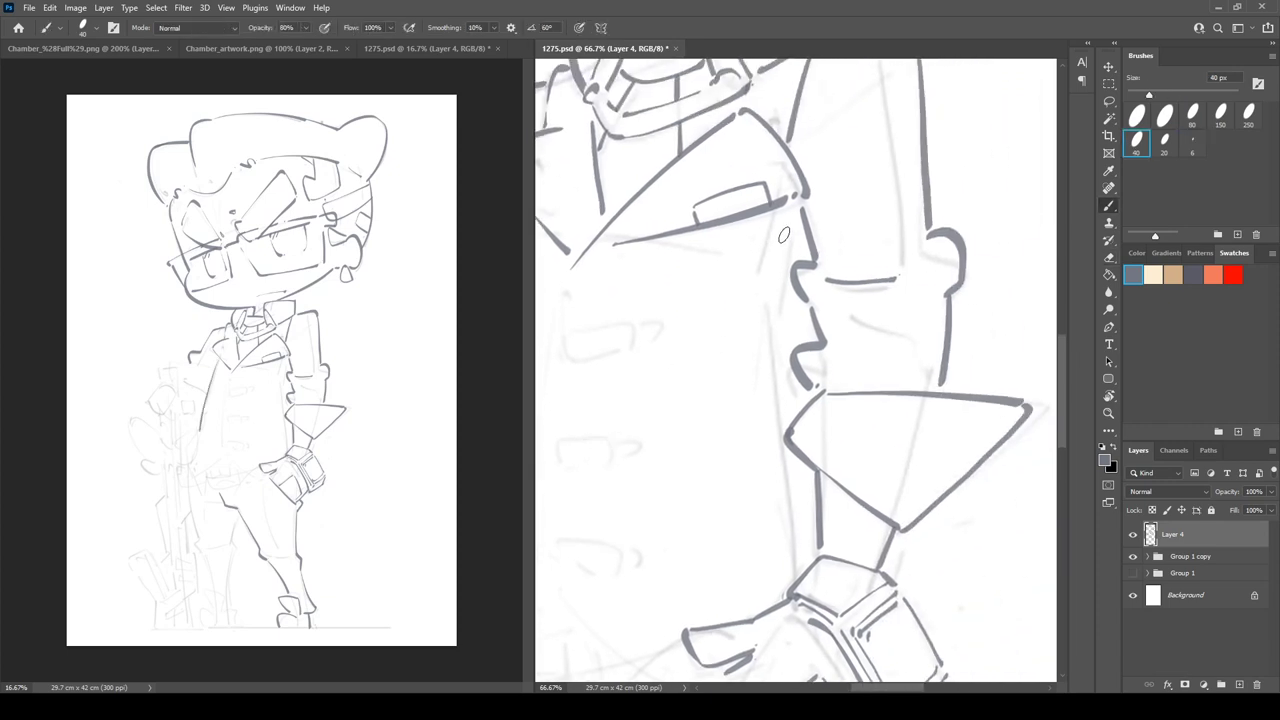
{"action": "mouse_move", "coordinate": [801, 212]}
{"action": "left_mouse_down"}
{"action": "mouse_move", "coordinate": [763, 324]}
{"action": "mouse_move", "coordinate": [803, 568]}
{"action": "mouse_move", "coordinate": [783, 540]}
{"action": "mouse_move", "coordinate": [900, 437]}
{"action": "mouse_move", "coordinate": [809, 464]}
{"action": "left_mouse_up"}
{"action": "key", "text": "ctrl+z"}
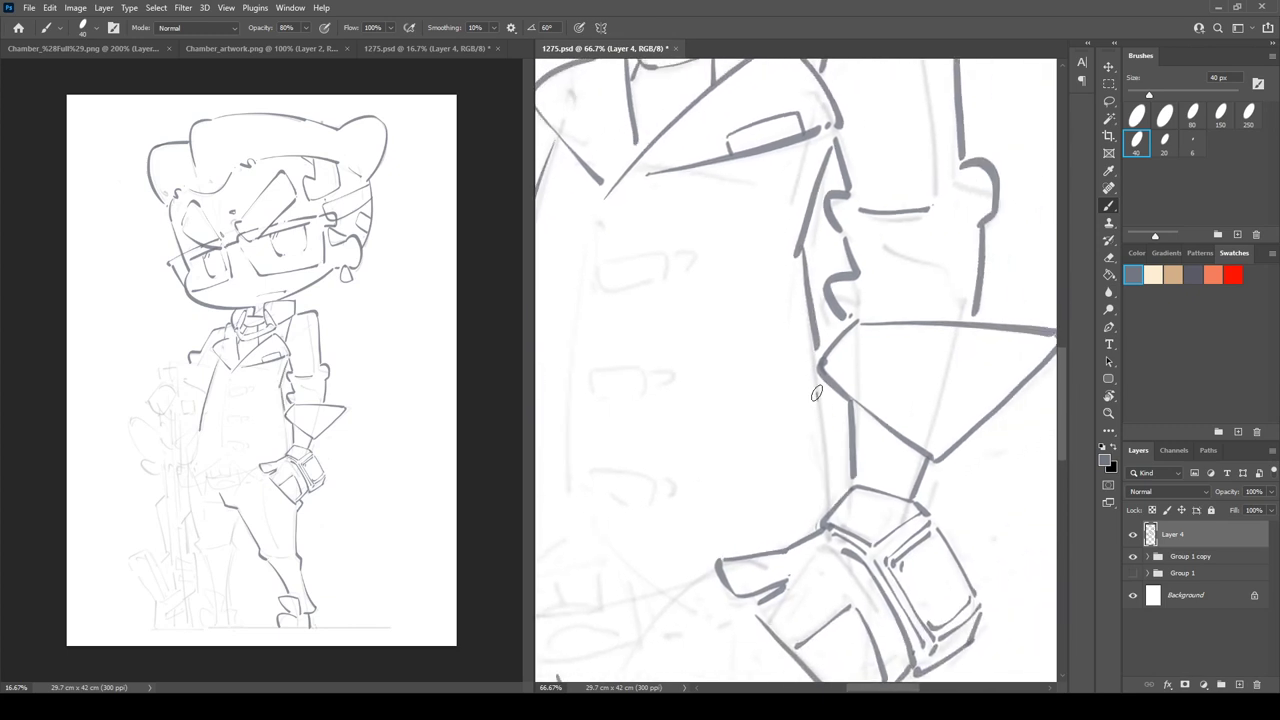
{"action": "left_click_drag", "start_coordinate": [816, 393], "coordinate": [825, 515]}
{"action": "key", "text": "e"}
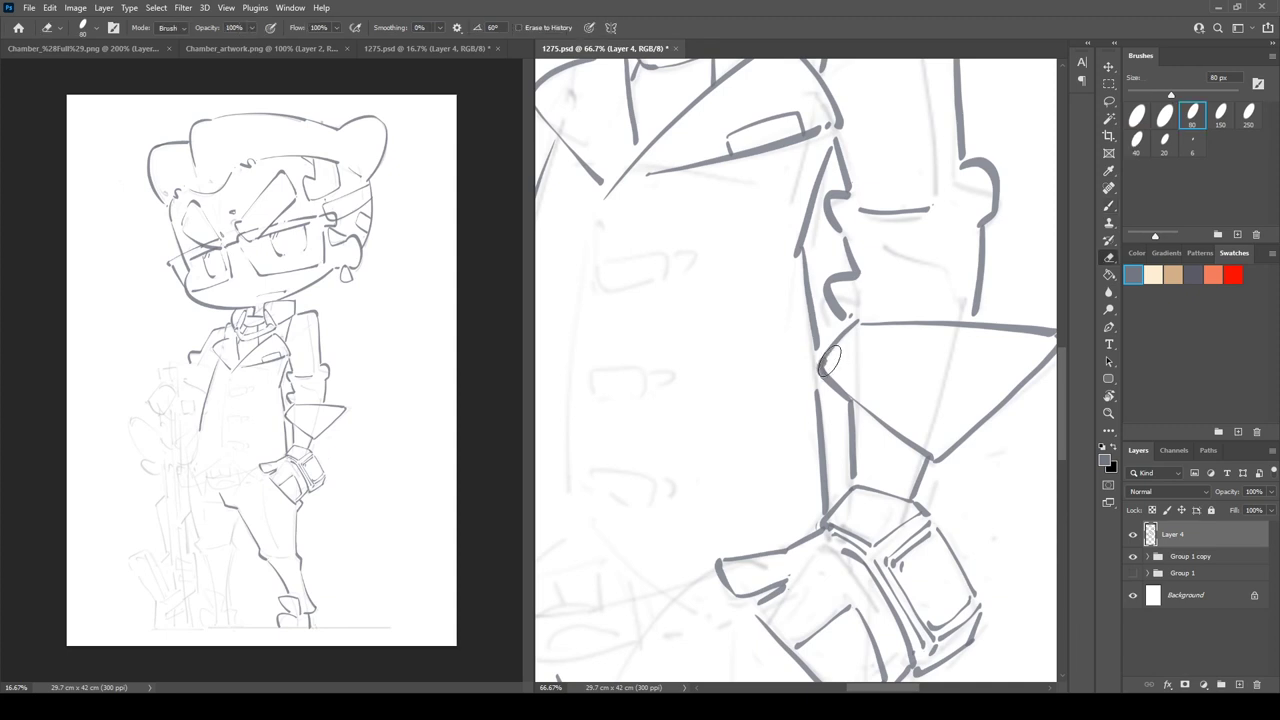
{"action": "left_click_drag", "start_coordinate": [785, 410], "coordinate": [934, 323]}
- Ink the jacket's front hem with a small hooked corner and a slanted edge ending in a point near the thumb
{"action": "left_click_drag", "start_coordinate": [732, 464], "coordinate": [659, 372]}
{"action": "key", "text": "r"}
{"action": "key", "text": "b"}
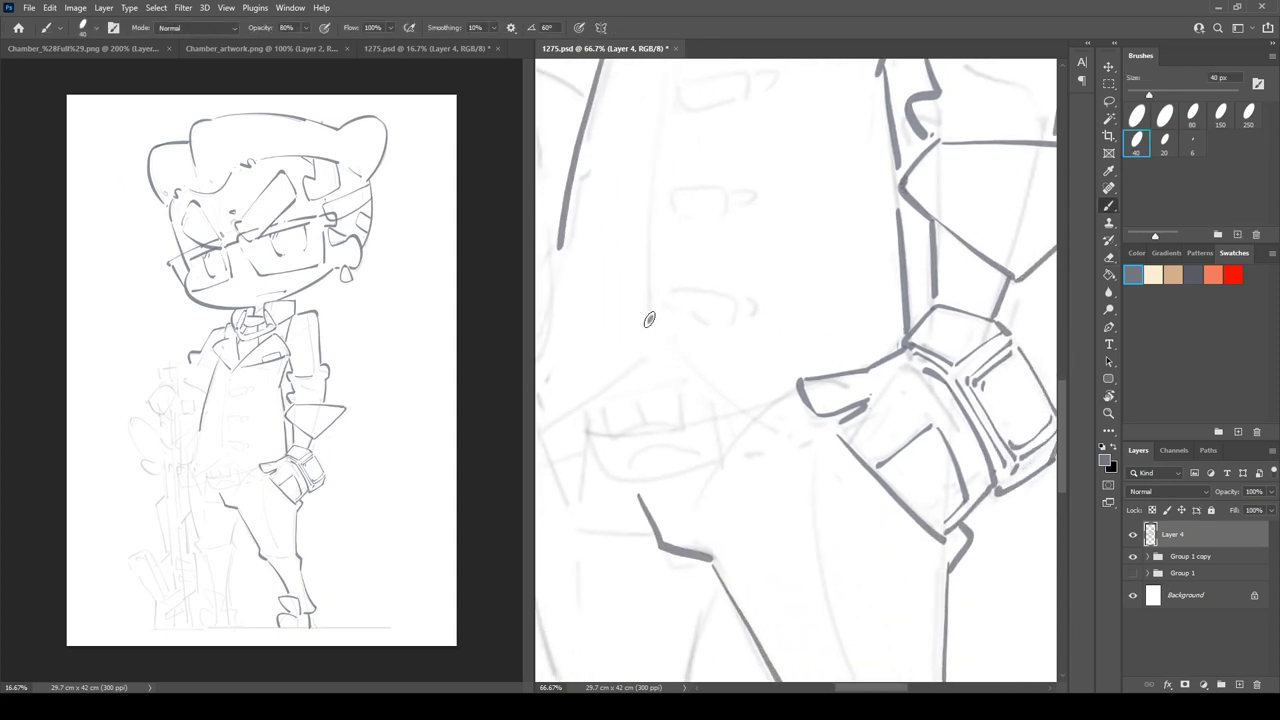
{"action": "key", "text": "r"}
{"action": "mouse_move", "coordinate": [650, 318]}
{"action": "left_mouse_down"}
{"action": "mouse_move", "coordinate": [654, 355]}
{"action": "mouse_move", "coordinate": [679, 262]}
{"action": "mouse_move", "coordinate": [715, 400]}
{"action": "mouse_move", "coordinate": [790, 447]}
{"action": "left_mouse_up"}
{"action": "key", "text": "b"}
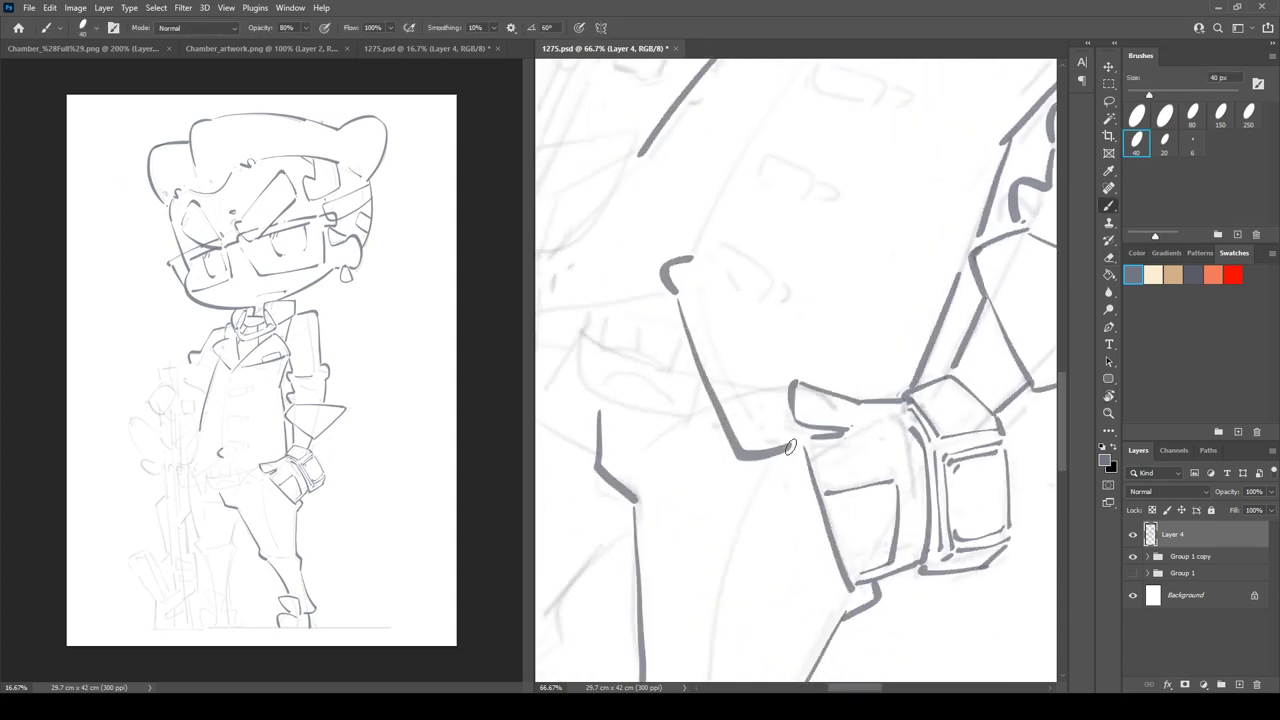
- Ink the jacket's long front opening line from the meeting point of the lapels down to the hooked hem corner
{"action": "key", "text": "r"}
{"action": "mouse_move", "coordinate": [815, 340]}
{"action": "left_mouse_down"}
{"action": "mouse_move", "coordinate": [766, 246]}
{"action": "mouse_move", "coordinate": [766, 374]}
{"action": "left_mouse_up"}
{"action": "key", "text": "b"}
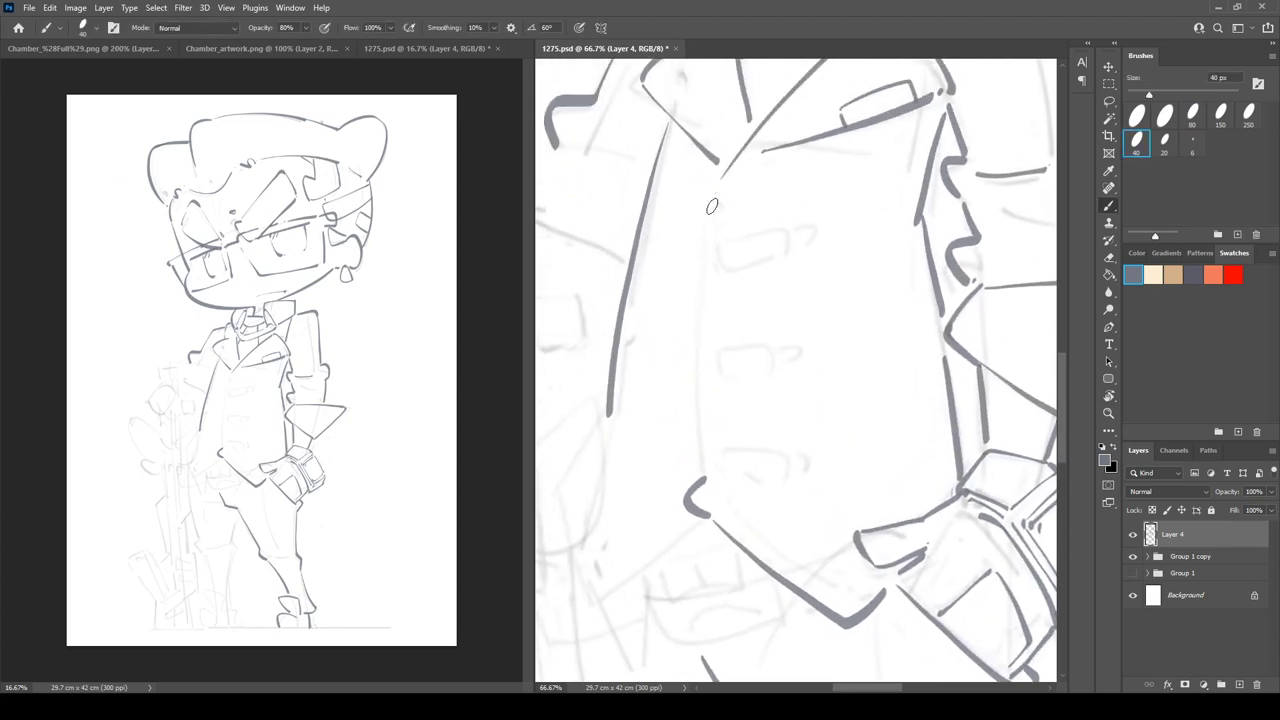
{"action": "left_click_drag", "start_coordinate": [712, 206], "coordinate": [710, 470]}
{"action": "key", "text": "r"}
{"action": "left_click_drag", "start_coordinate": [737, 323], "coordinate": [708, 217]}
{"action": "key", "text": "b"}
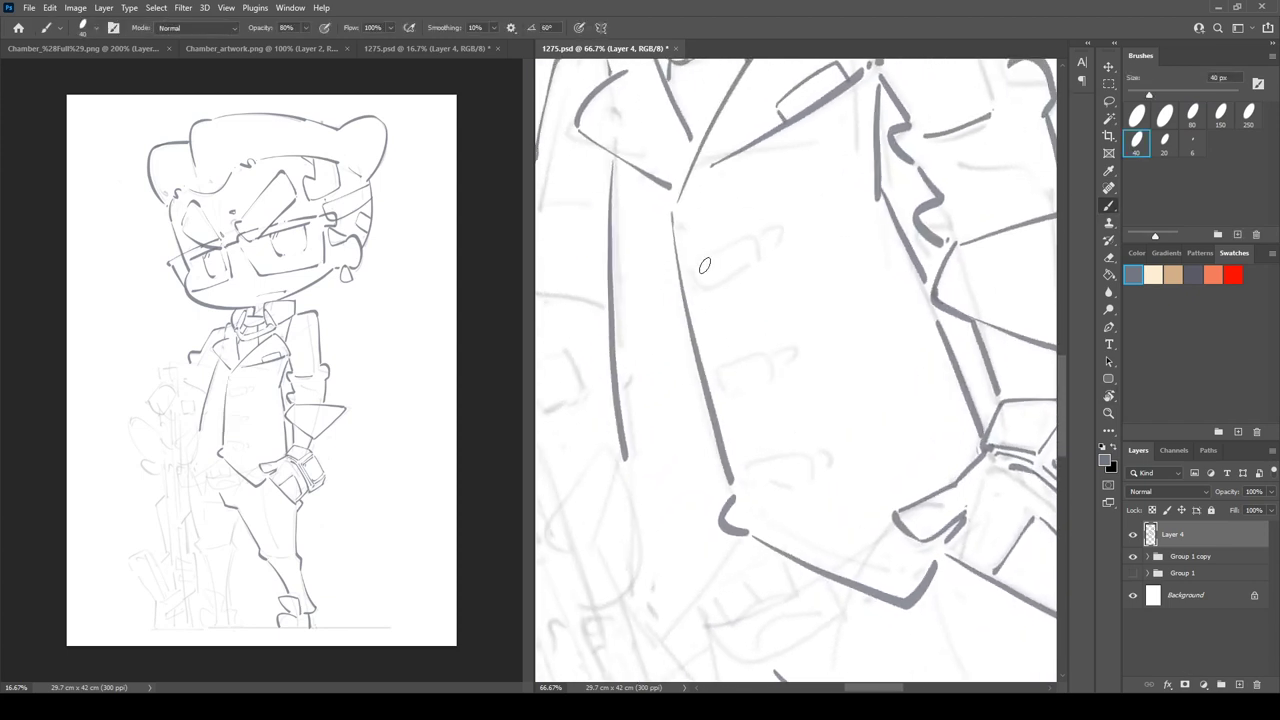
- Ink the top jacket fastener as a small rounded rectangle with a curved loop at its end
{"action": "left_click_drag", "start_coordinate": [700, 263], "coordinate": [742, 272]}
{"action": "mouse_move", "coordinate": [744, 248]}
{"action": "left_mouse_down"}
{"action": "mouse_move", "coordinate": [741, 276]}
{"action": "mouse_move", "coordinate": [758, 274]}
{"action": "left_mouse_up"}
{"action": "key", "text": "e"}
{"action": "key", "text": "b"}
{"action": "key", "text": "e"}
{"action": "key", "text": "b"}
{"action": "key", "text": "e"}
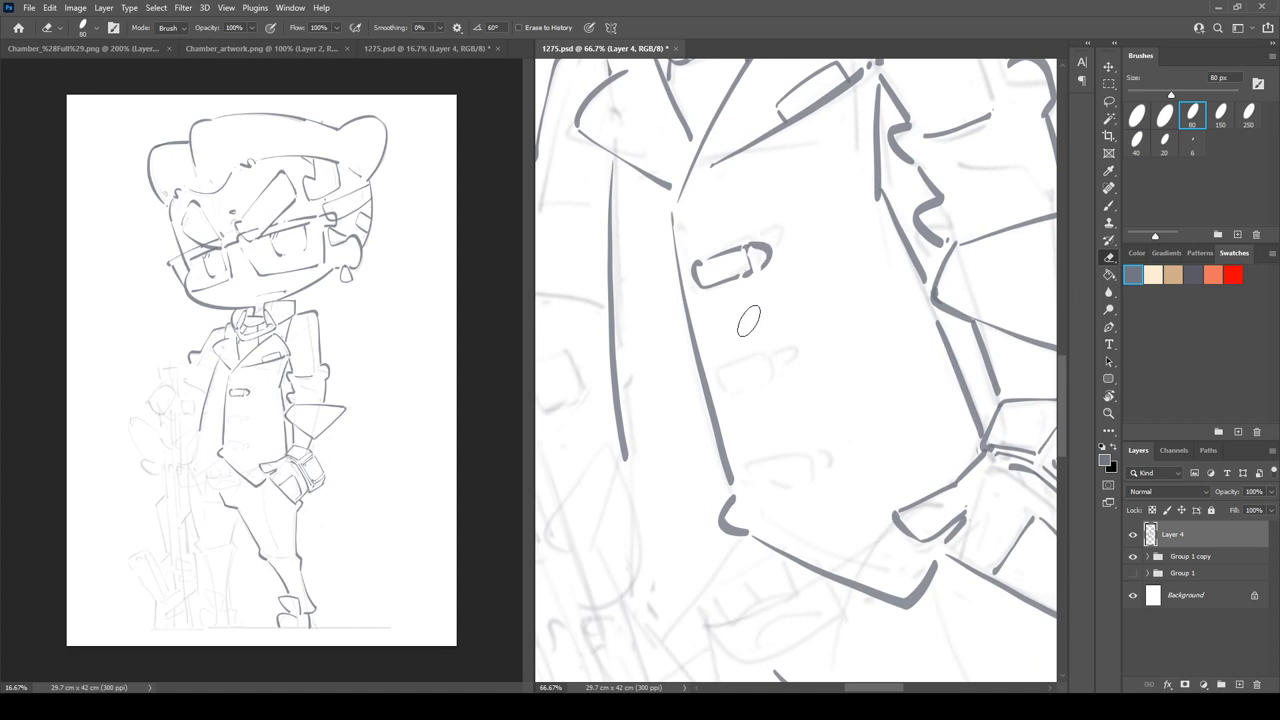
- Ink the middle and lower jacket fasteners as rounded rectangles with curved loops
{"action": "key", "text": "b"}
{"action": "mouse_move", "coordinate": [720, 363]}
{"action": "left_mouse_down"}
{"action": "mouse_move", "coordinate": [780, 380]}
{"action": "mouse_move", "coordinate": [757, 352]}
{"action": "mouse_move", "coordinate": [792, 371]}
{"action": "left_mouse_up"}
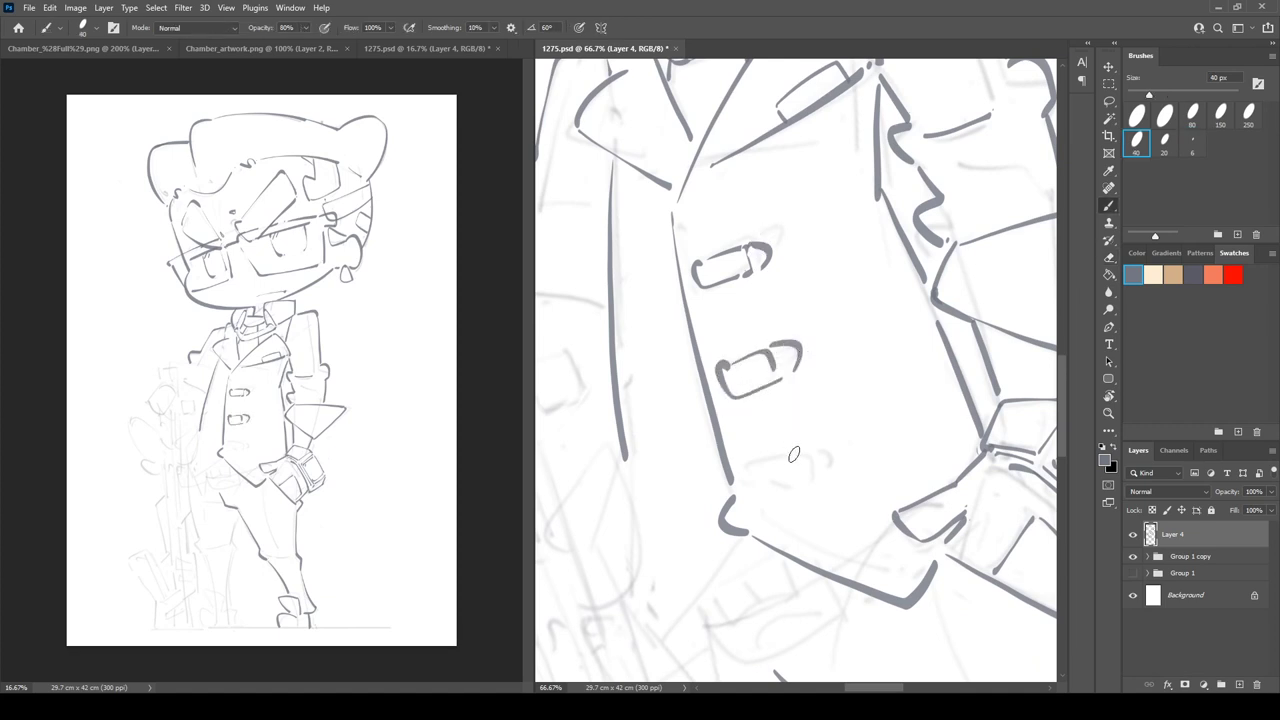
{"action": "mouse_move", "coordinate": [752, 462]}
{"action": "left_mouse_down"}
{"action": "mouse_move", "coordinate": [808, 484]}
{"action": "mouse_move", "coordinate": [765, 457]}
{"action": "mouse_move", "coordinate": [823, 473]}
{"action": "left_mouse_up"}
{"action": "key", "text": "r"}
{"action": "left_click_drag", "start_coordinate": [758, 195], "coordinate": [836, 262]}
{"action": "key", "text": "b"}
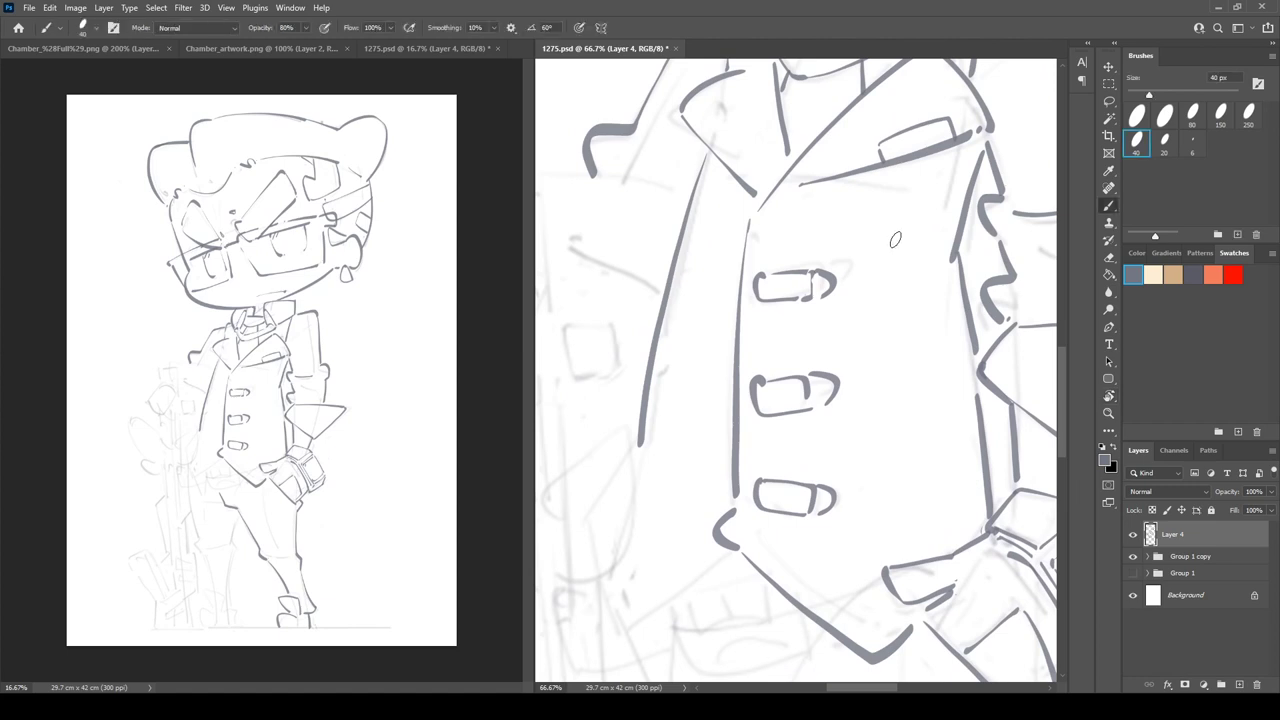
- Ink two short marks on the jacket's chest and the bottom corner of the far jacket panel
{"action": "left_click_drag", "start_coordinate": [805, 393], "coordinate": [900, 229]}
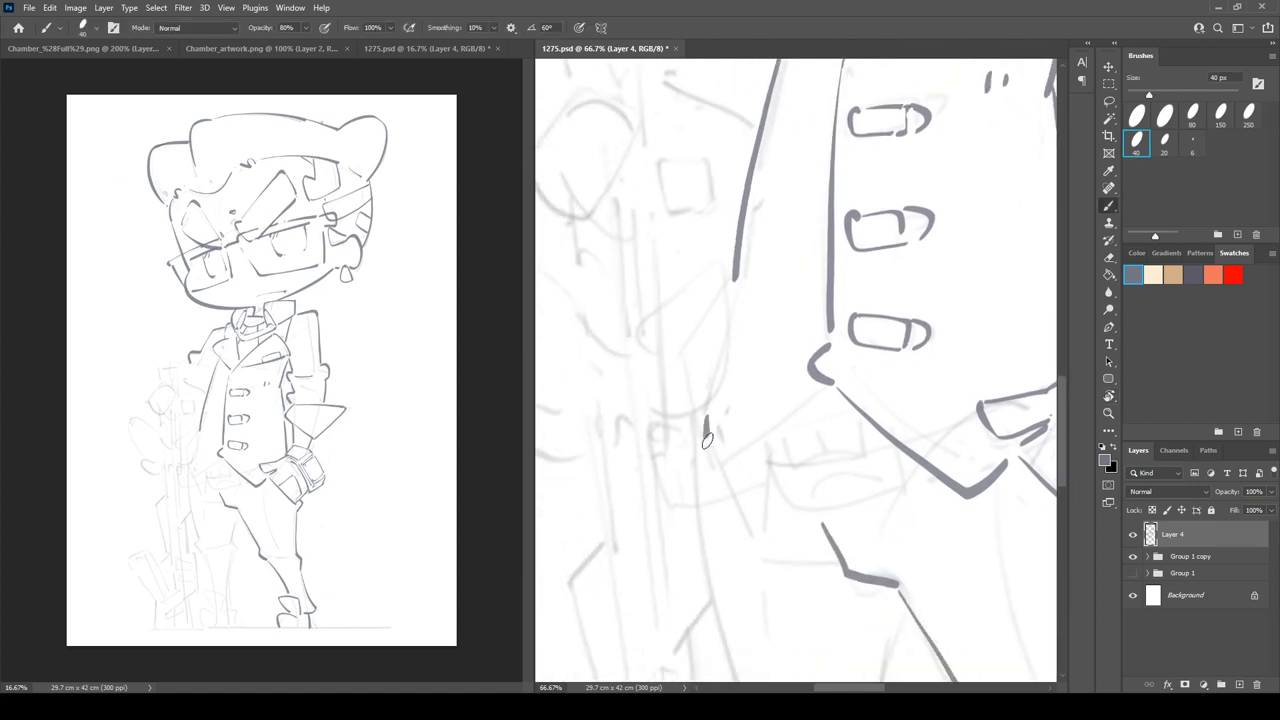
{"action": "mouse_move", "coordinate": [706, 440]}
{"action": "left_mouse_down"}
{"action": "mouse_move", "coordinate": [753, 436]}
{"action": "mouse_move", "coordinate": [818, 394]}
{"action": "left_mouse_up"}
{"action": "mouse_move", "coordinate": [748, 329]}
{"action": "left_mouse_down"}
{"action": "mouse_move", "coordinate": [862, 255]}
{"action": "mouse_move", "coordinate": [833, 384]}
{"action": "left_mouse_up"}
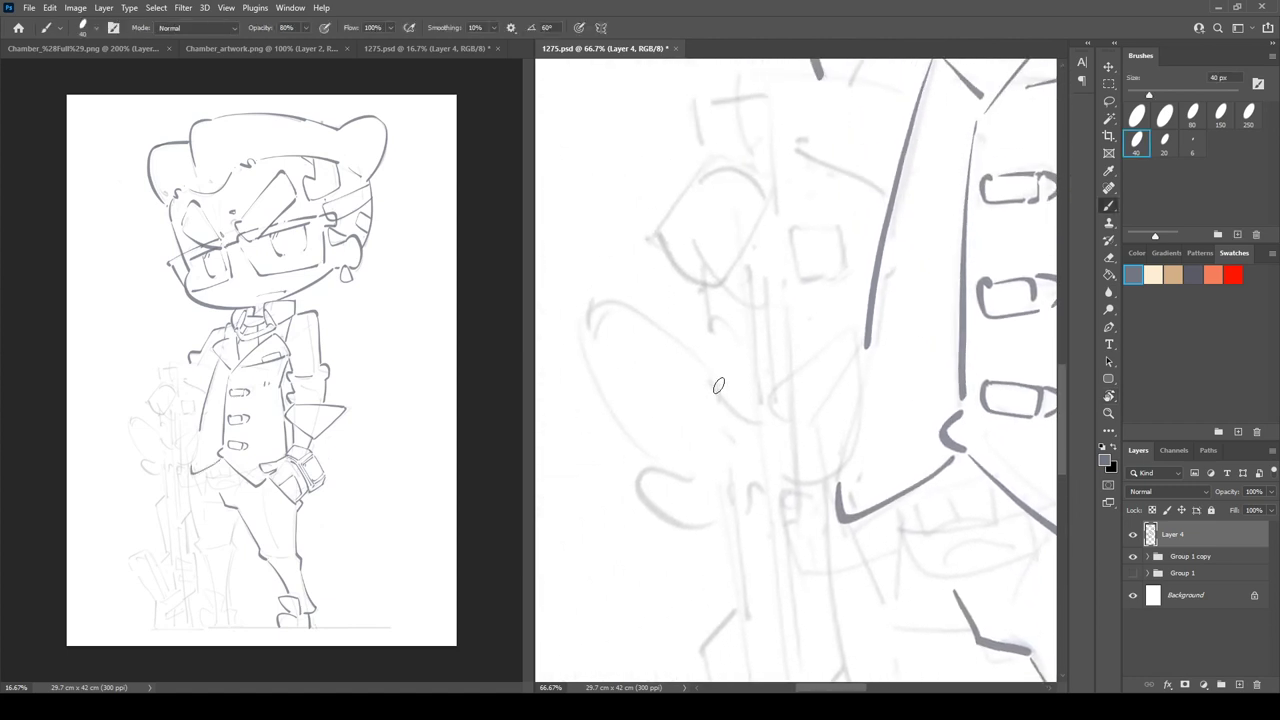
- Ink the butterfly-like shape with large upper and small lower lobes beside the jacket, plus a small rounded triangle above it
{"action": "mouse_move", "coordinate": [746, 408]}
{"action": "left_mouse_down"}
{"action": "mouse_move", "coordinate": [657, 316]}
{"action": "mouse_move", "coordinate": [609, 342]}
{"action": "mouse_move", "coordinate": [685, 477]}
{"action": "mouse_move", "coordinate": [689, 466]}
{"action": "mouse_move", "coordinate": [639, 529]}
{"action": "mouse_move", "coordinate": [760, 489]}
{"action": "mouse_move", "coordinate": [862, 353]}
{"action": "mouse_move", "coordinate": [868, 454]}
{"action": "mouse_move", "coordinate": [770, 463]}
{"action": "mouse_move", "coordinate": [748, 519]}
{"action": "mouse_move", "coordinate": [810, 468]}
{"action": "left_mouse_up"}
{"action": "left_click_drag", "start_coordinate": [711, 363], "coordinate": [779, 451]}
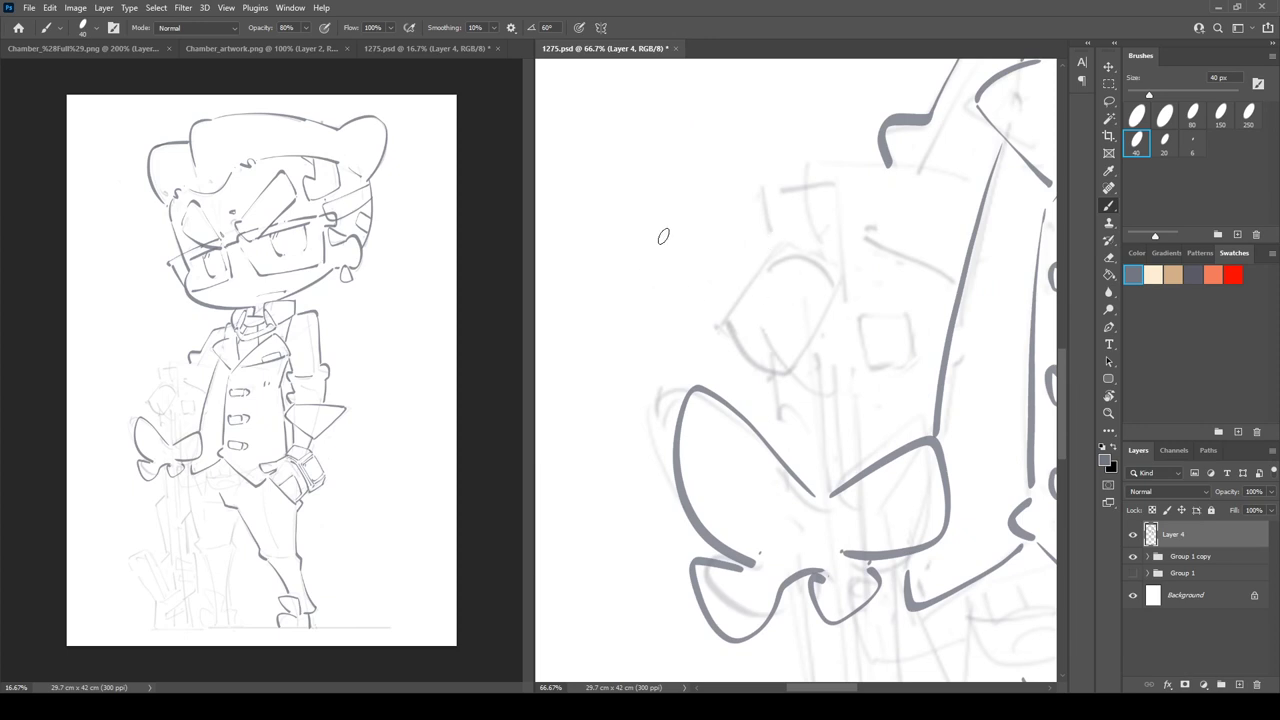
{"action": "mouse_move", "coordinate": [668, 326]}
{"action": "left_mouse_down"}
{"action": "mouse_move", "coordinate": [638, 299]}
{"action": "mouse_move", "coordinate": [658, 364]}
{"action": "mouse_move", "coordinate": [670, 325]}
{"action": "left_mouse_up"}
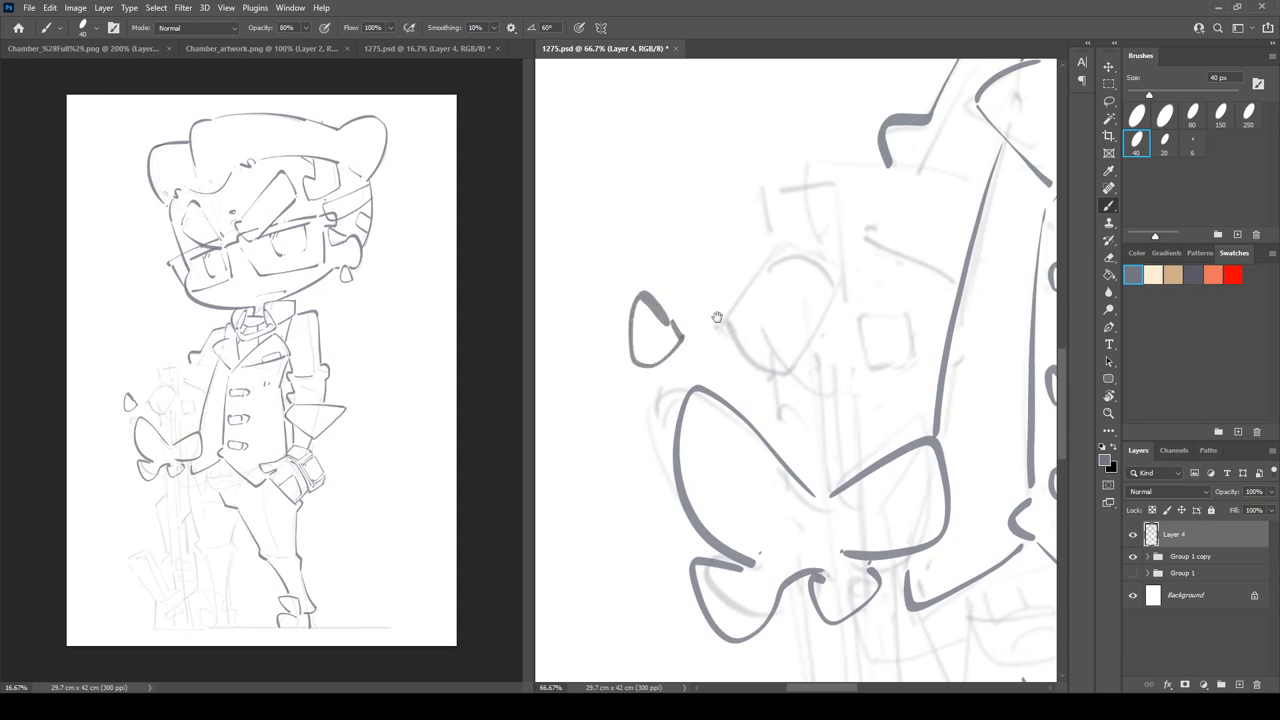
- Ink the far forearm's upper line with its hooked end and the shorter line beneath it
{"action": "left_click_drag", "start_coordinate": [748, 250], "coordinate": [662, 286]}
{"action": "key", "text": "r"}
{"action": "mouse_move", "coordinate": [652, 355]}
{"action": "left_mouse_down"}
{"action": "mouse_move", "coordinate": [645, 272]}
{"action": "mouse_move", "coordinate": [690, 288]}
{"action": "mouse_move", "coordinate": [656, 242]}
{"action": "mouse_move", "coordinate": [649, 265]}
{"action": "mouse_move", "coordinate": [698, 181]}
{"action": "mouse_move", "coordinate": [766, 204]}
{"action": "mouse_move", "coordinate": [721, 228]}
{"action": "mouse_move", "coordinate": [698, 190]}
{"action": "mouse_move", "coordinate": [661, 254]}
{"action": "mouse_move", "coordinate": [803, 194]}
{"action": "left_mouse_up"}
{"action": "key", "text": "b"}
{"action": "key", "text": "r"}
{"action": "key", "text": "b"}
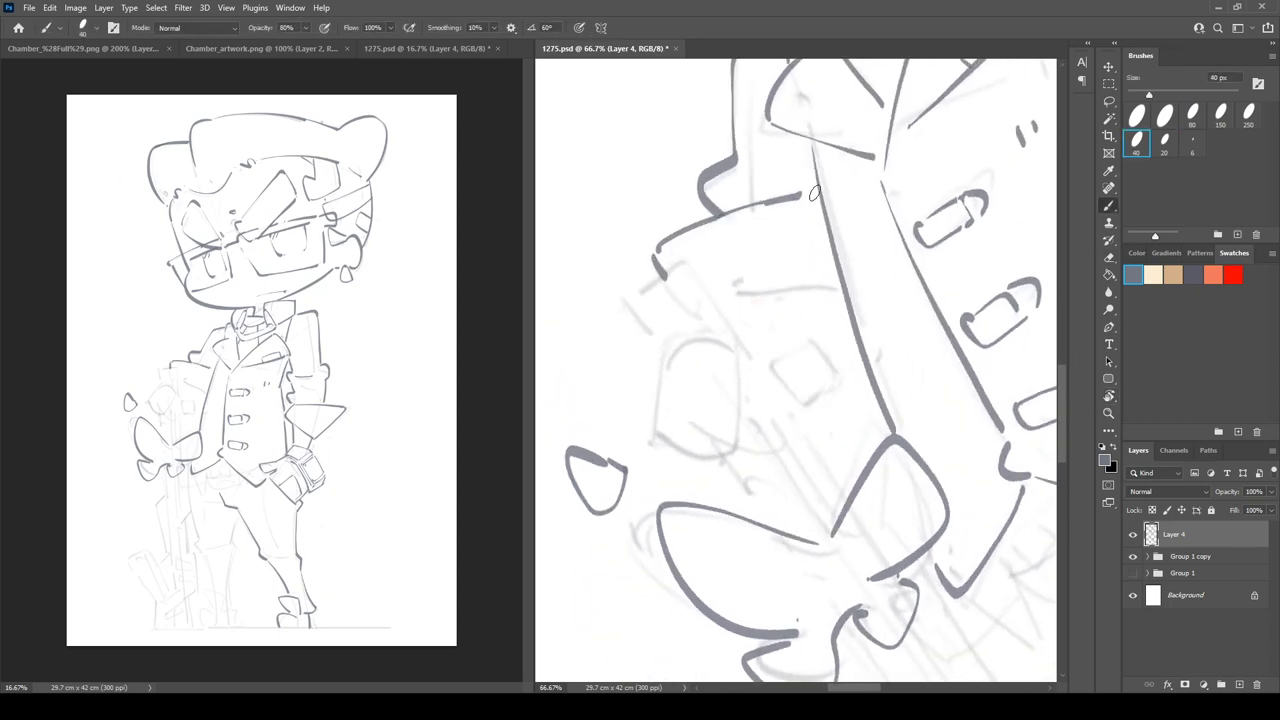
{"action": "key", "text": "ctrl+z"}
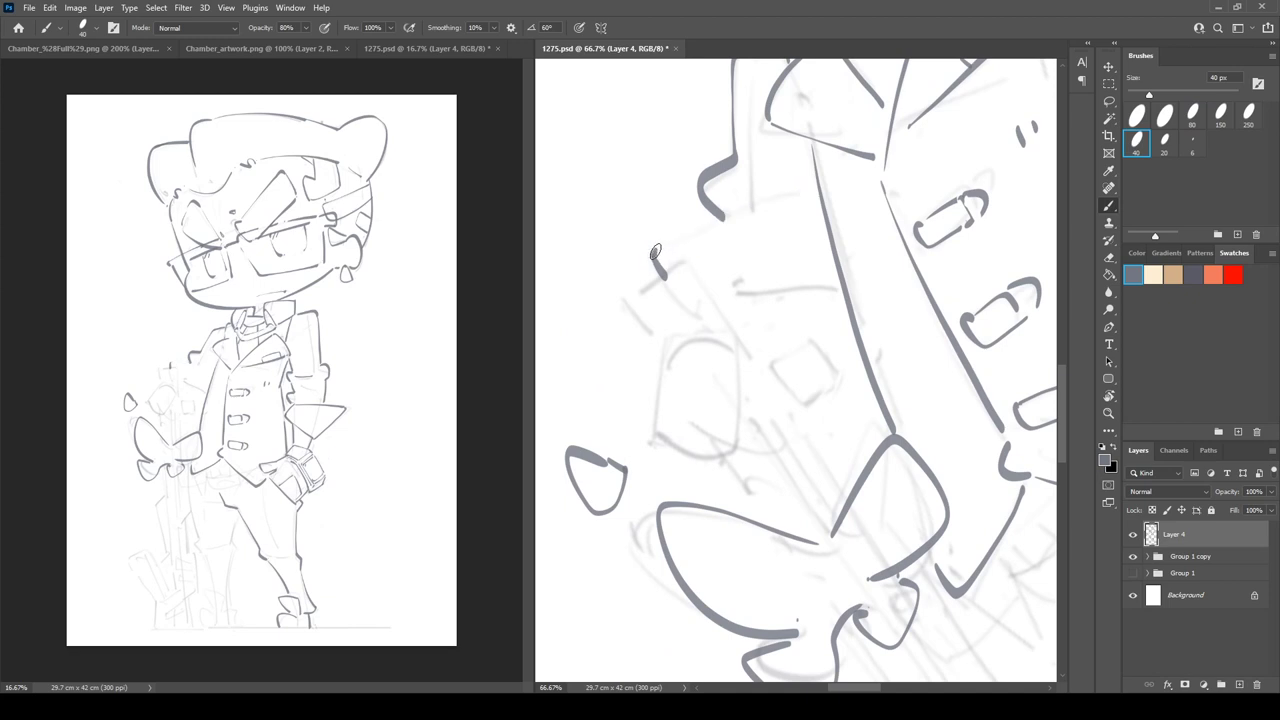
{"action": "left_click_drag", "start_coordinate": [655, 252], "coordinate": [806, 202]}
{"action": "key", "text": "r"}
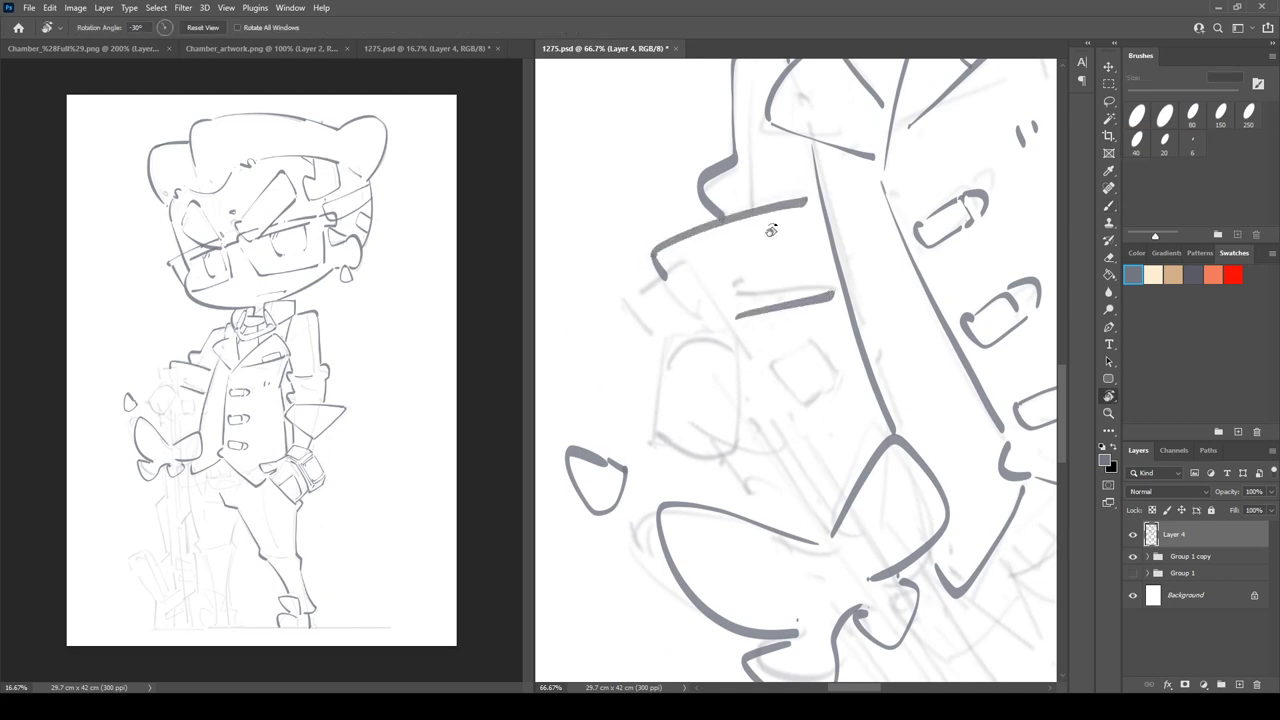
- Ink the large rounded oval above the butterfly-like shape and the small rounded square beside it
{"action": "mouse_move", "coordinate": [760, 312]}
{"action": "left_mouse_down"}
{"action": "mouse_move", "coordinate": [669, 315]}
{"action": "mouse_move", "coordinate": [640, 345]}
{"action": "mouse_move", "coordinate": [758, 320]}
{"action": "left_mouse_up"}
{"action": "key", "text": "b"}
{"action": "mouse_move", "coordinate": [640, 332]}
{"action": "left_mouse_down"}
{"action": "mouse_move", "coordinate": [722, 258]}
{"action": "mouse_move", "coordinate": [764, 305]}
{"action": "mouse_move", "coordinate": [751, 287]}
{"action": "left_mouse_up"}
{"action": "key", "text": "r"}
{"action": "key", "text": "b"}
{"action": "mouse_move", "coordinate": [796, 353]}
{"action": "left_mouse_down"}
{"action": "mouse_move", "coordinate": [770, 368]}
{"action": "mouse_move", "coordinate": [826, 396]}
{"action": "mouse_move", "coordinate": [760, 303]}
{"action": "mouse_move", "coordinate": [807, 271]}
{"action": "left_mouse_up"}
{"action": "key", "text": "r"}
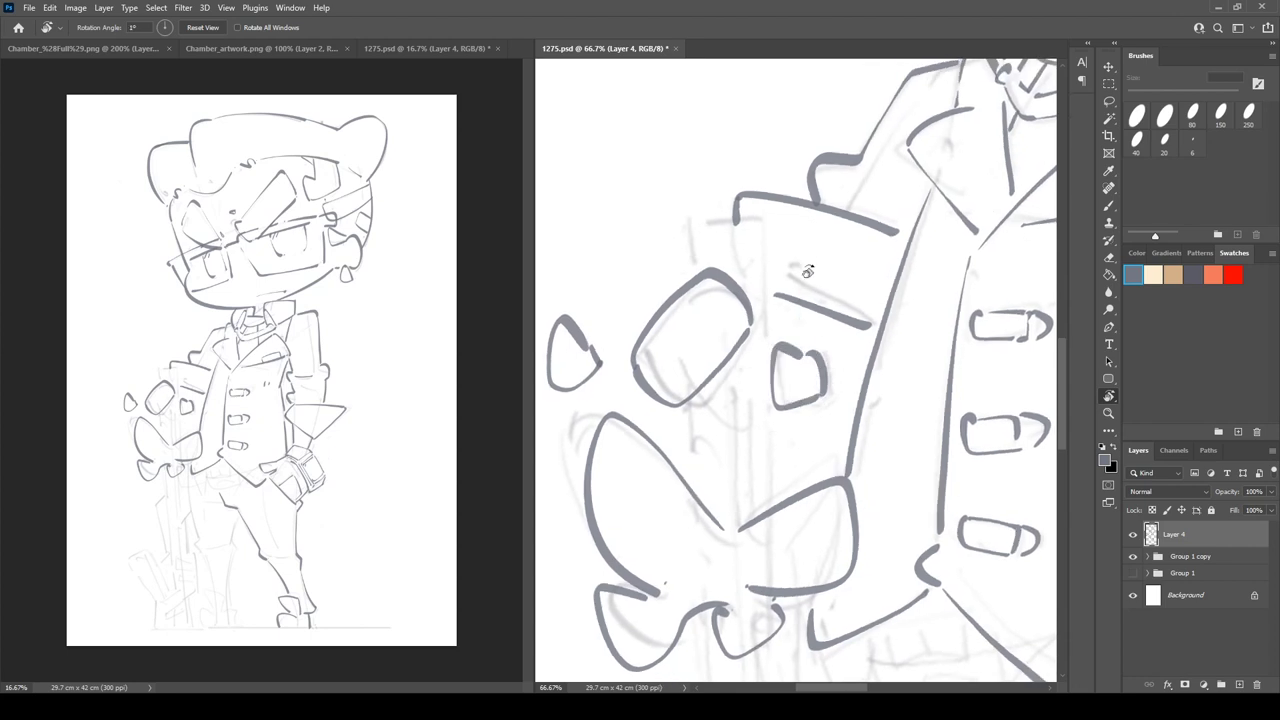
- Straighten the canvas view and ink short diagonal marks just above and below the small rounded square
{"action": "left_click_drag", "start_coordinate": [850, 393], "coordinate": [872, 271]}
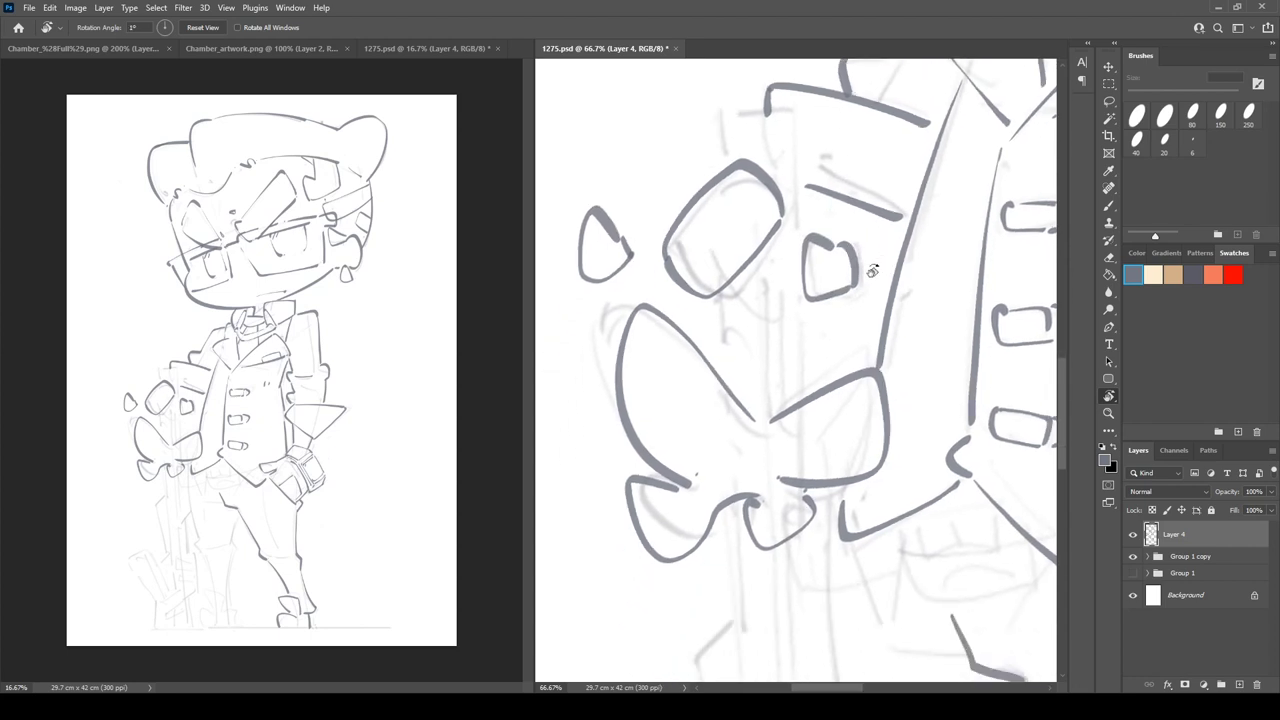
{"action": "left_click", "coordinate": [202, 27]}
{"action": "key", "text": "b"}
{"action": "mouse_move", "coordinate": [810, 341]}
{"action": "left_mouse_down"}
{"action": "mouse_move", "coordinate": [889, 298]}
{"action": "mouse_move", "coordinate": [802, 322]}
{"action": "left_mouse_up"}
{"action": "key", "text": "ctrl+z"}
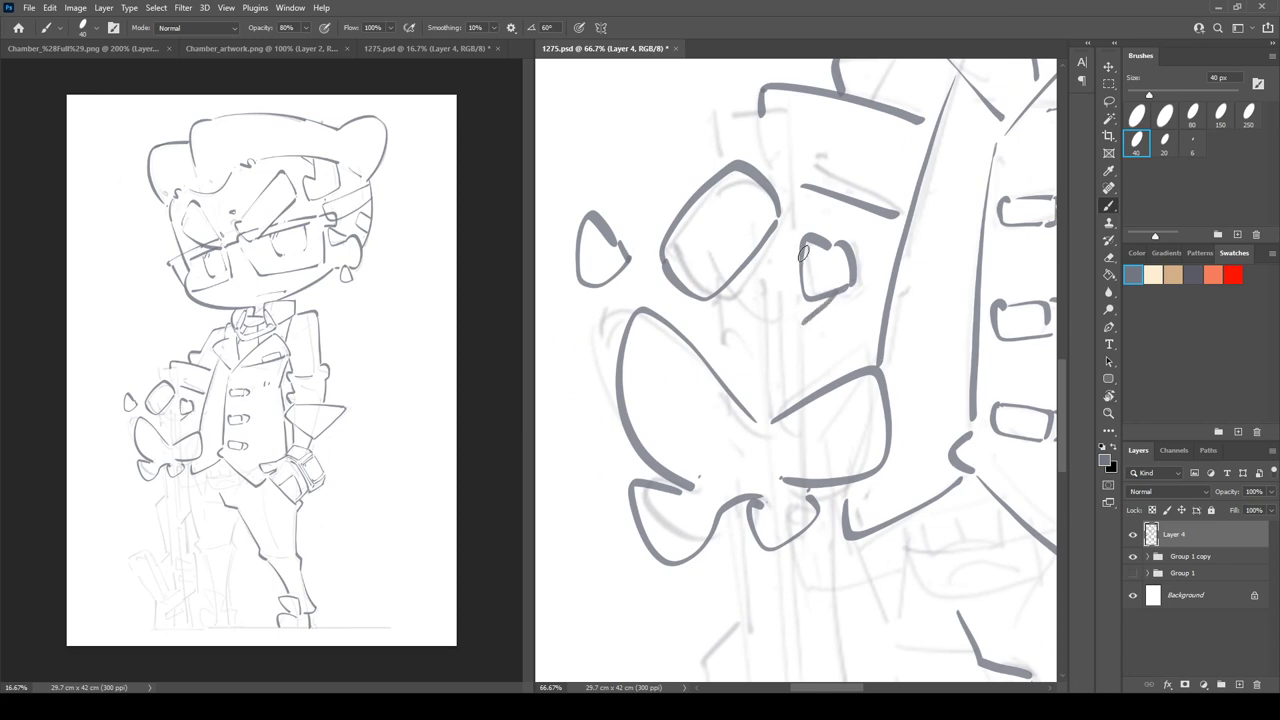
{"action": "left_click_drag", "start_coordinate": [798, 213], "coordinate": [832, 238]}
{"action": "left_click_drag", "start_coordinate": [839, 304], "coordinate": [884, 286]}
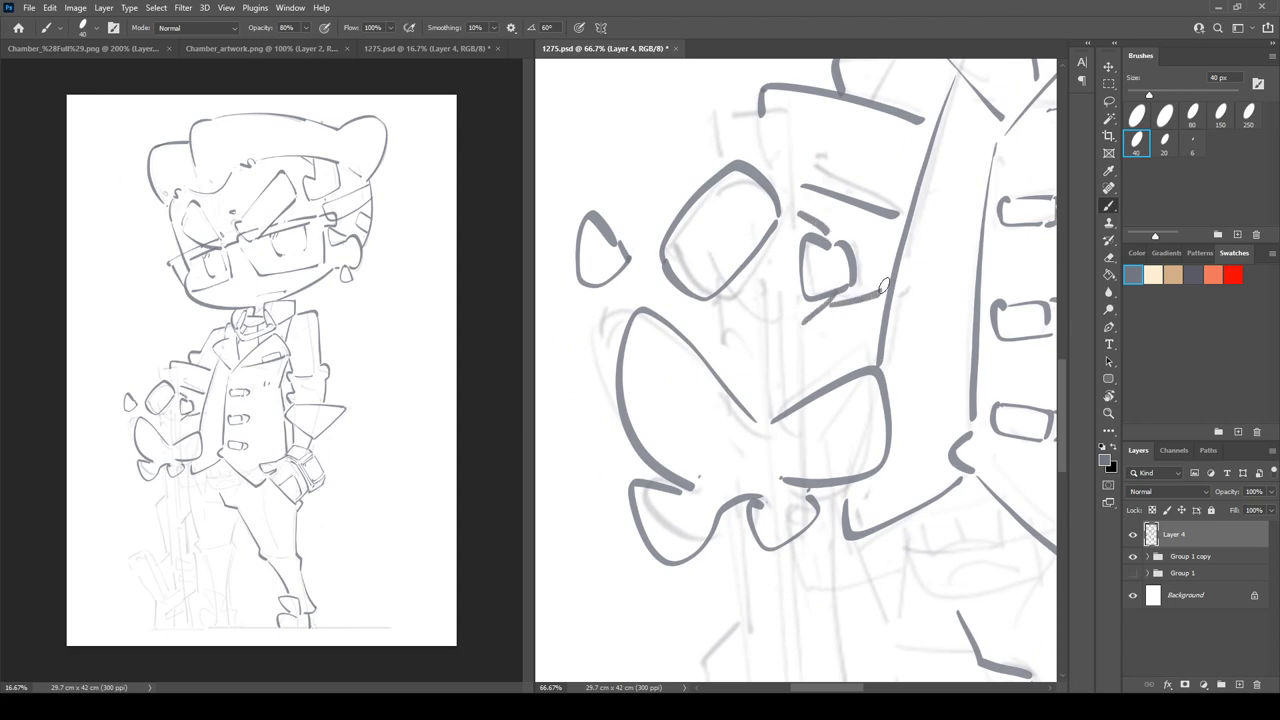
{"action": "key", "text": "ctrl+z"}
{"action": "left_click_drag", "start_coordinate": [803, 335], "coordinate": [870, 302]}
{"action": "key", "text": "ctrl+z"}
- Ink the slanted top edge and short outer side of the upright rifle part behind the large oval
{"action": "key", "text": "e"}
{"action": "left_click", "coordinate": [752, 119]}
{"action": "key", "text": "b"}
{"action": "mouse_move", "coordinate": [692, 131]}
{"action": "left_mouse_down"}
{"action": "mouse_move", "coordinate": [700, 168]}
{"action": "mouse_move", "coordinate": [693, 128]}
{"action": "mouse_move", "coordinate": [768, 111]}
{"action": "mouse_move", "coordinate": [768, 124]}
{"action": "mouse_move", "coordinate": [764, 110]}
{"action": "mouse_move", "coordinate": [781, 113]}
{"action": "mouse_move", "coordinate": [780, 143]}
{"action": "mouse_move", "coordinate": [788, 108]}
{"action": "mouse_move", "coordinate": [791, 188]}
{"action": "left_mouse_up"}
{"action": "key", "text": "ctrl+z"}
{"action": "key", "text": "ctrl+z"}
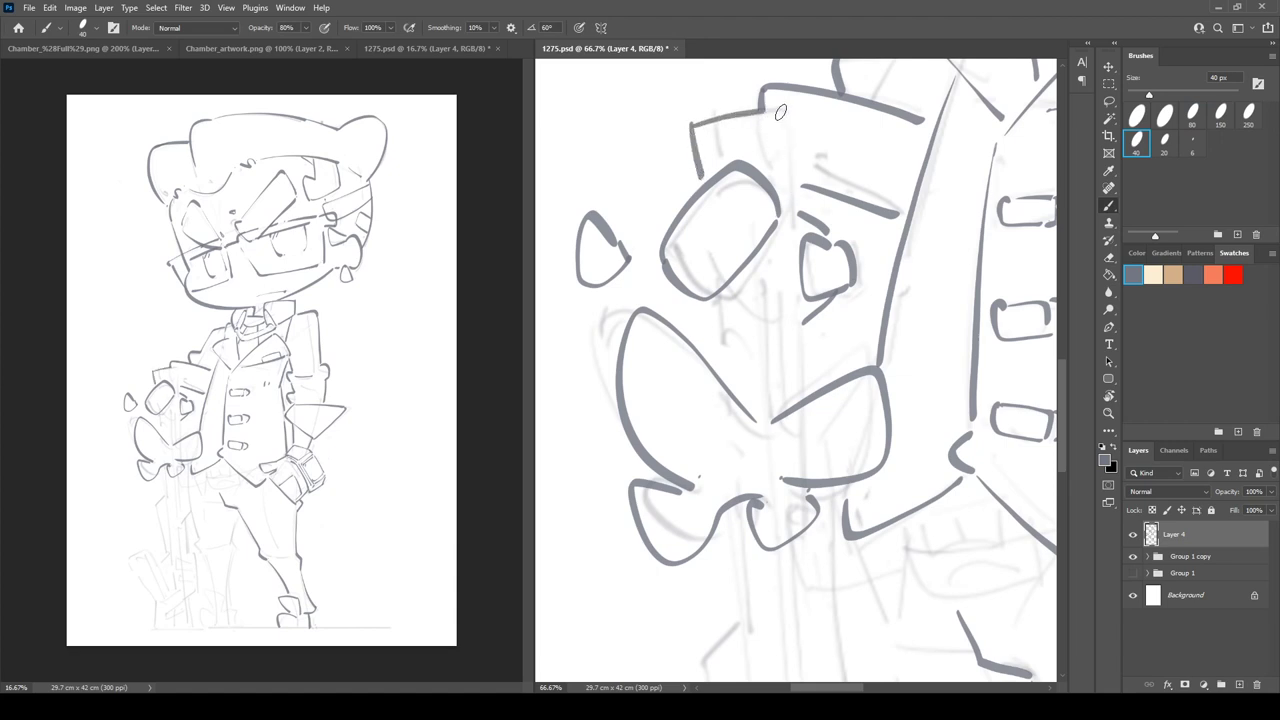
- Ink the rifle part's long inner side in two segments around the small square, plus its outer side below the oval
{"action": "left_click_drag", "start_coordinate": [779, 111], "coordinate": [794, 290]}
{"action": "key", "text": "ctrl+z"}
{"action": "mouse_move", "coordinate": [777, 109]}
{"action": "left_mouse_down"}
{"action": "mouse_move", "coordinate": [800, 160]}
{"action": "mouse_move", "coordinate": [799, 232]}
{"action": "left_mouse_up"}
{"action": "left_click_drag", "start_coordinate": [801, 316], "coordinate": [799, 397]}
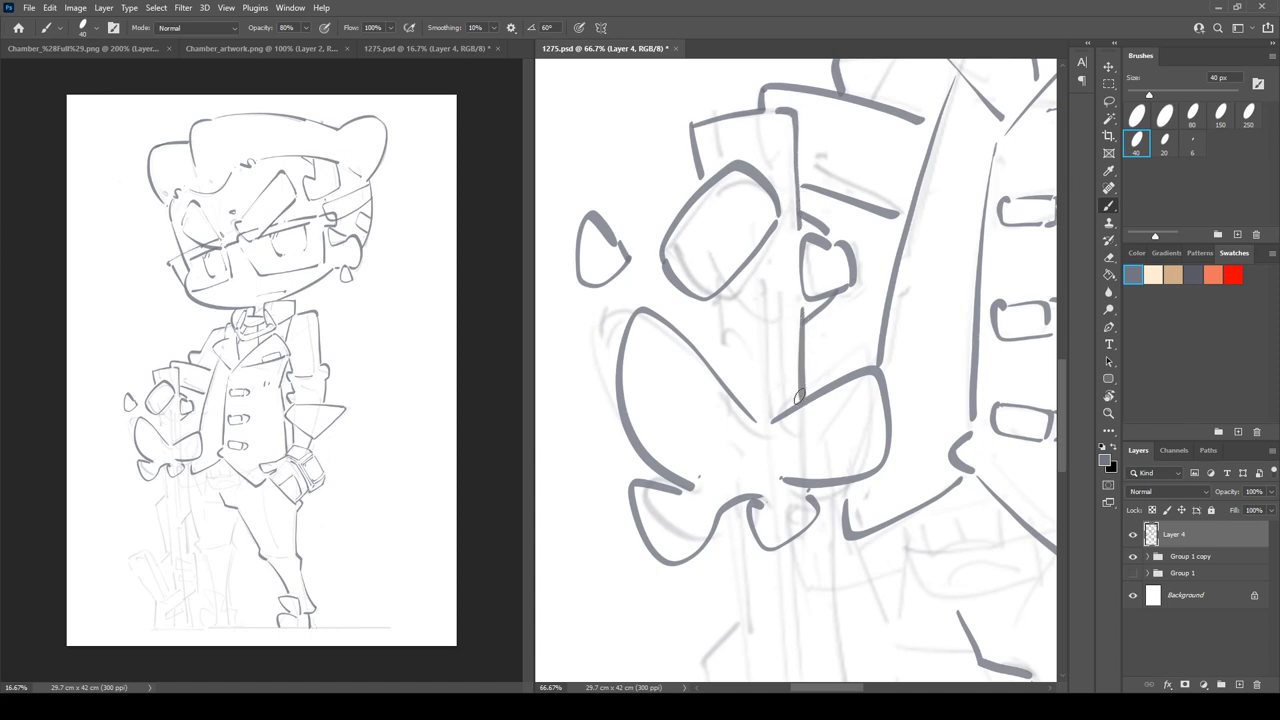
{"action": "left_click_drag", "start_coordinate": [721, 299], "coordinate": [729, 386]}
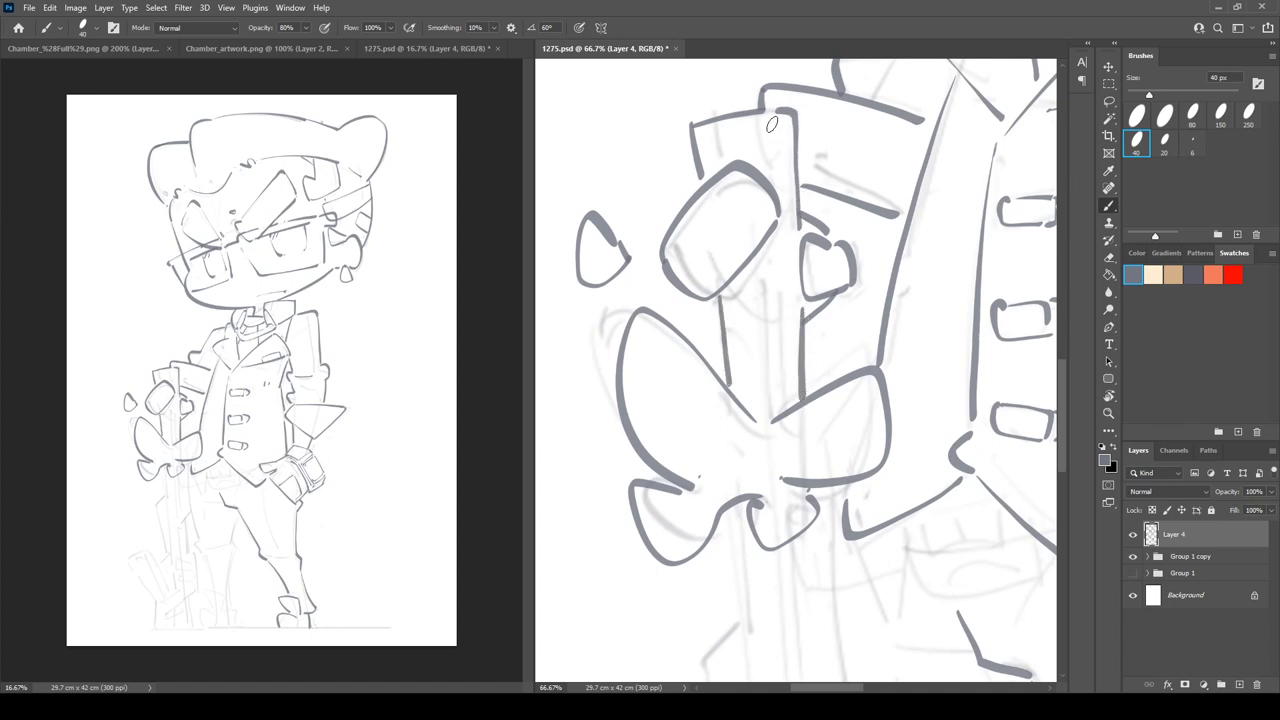
- Ink the rifle part's thin interior lines, one short above the oval and two long ones running down to the butterfly-like shape
{"action": "key", "text": "ctrl+z"}
{"action": "left_click_drag", "start_coordinate": [772, 122], "coordinate": [774, 165]}
{"action": "left_click_drag", "start_coordinate": [777, 242], "coordinate": [783, 424]}
{"action": "key", "text": "ctrl+z"}
{"action": "left_click_drag", "start_coordinate": [776, 236], "coordinate": [788, 392]}
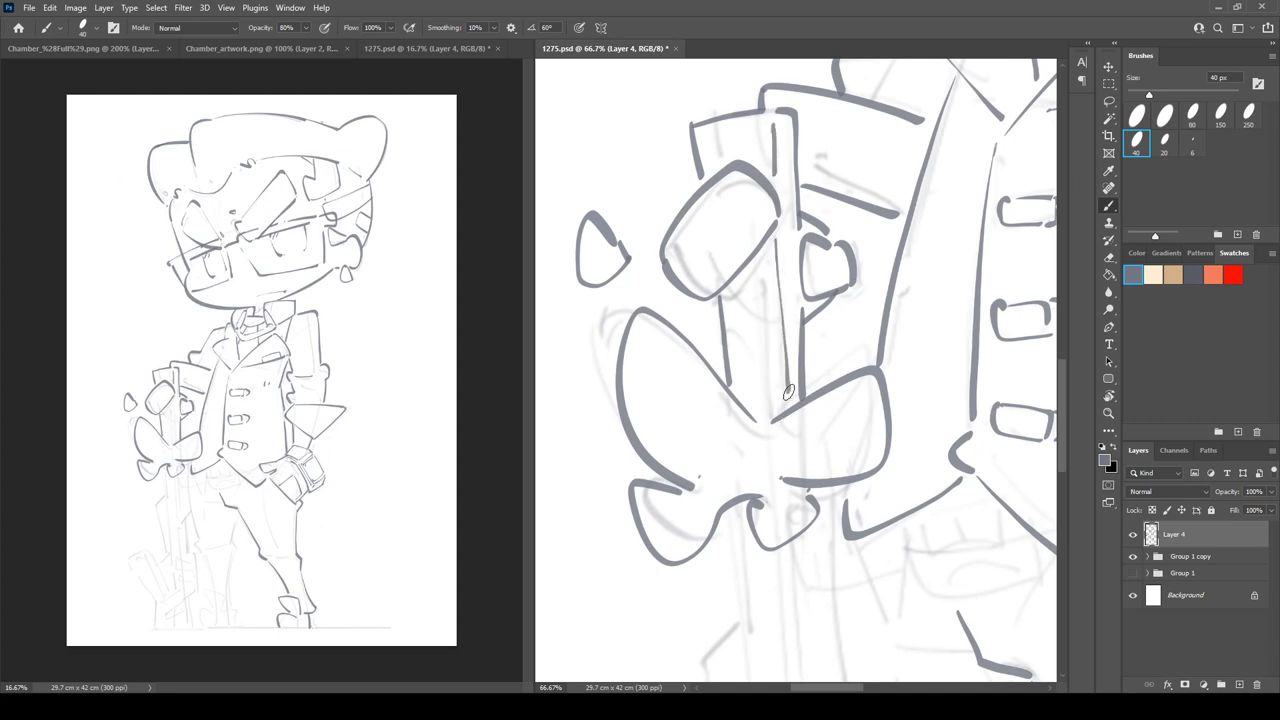
{"action": "key", "text": "ctrl+z"}
{"action": "left_click_drag", "start_coordinate": [776, 244], "coordinate": [783, 394]}
{"action": "left_click_drag", "start_coordinate": [767, 260], "coordinate": [781, 405]}
{"action": "key", "text": "ctrl+z"}
{"action": "left_click_drag", "start_coordinate": [769, 262], "coordinate": [778, 420]}
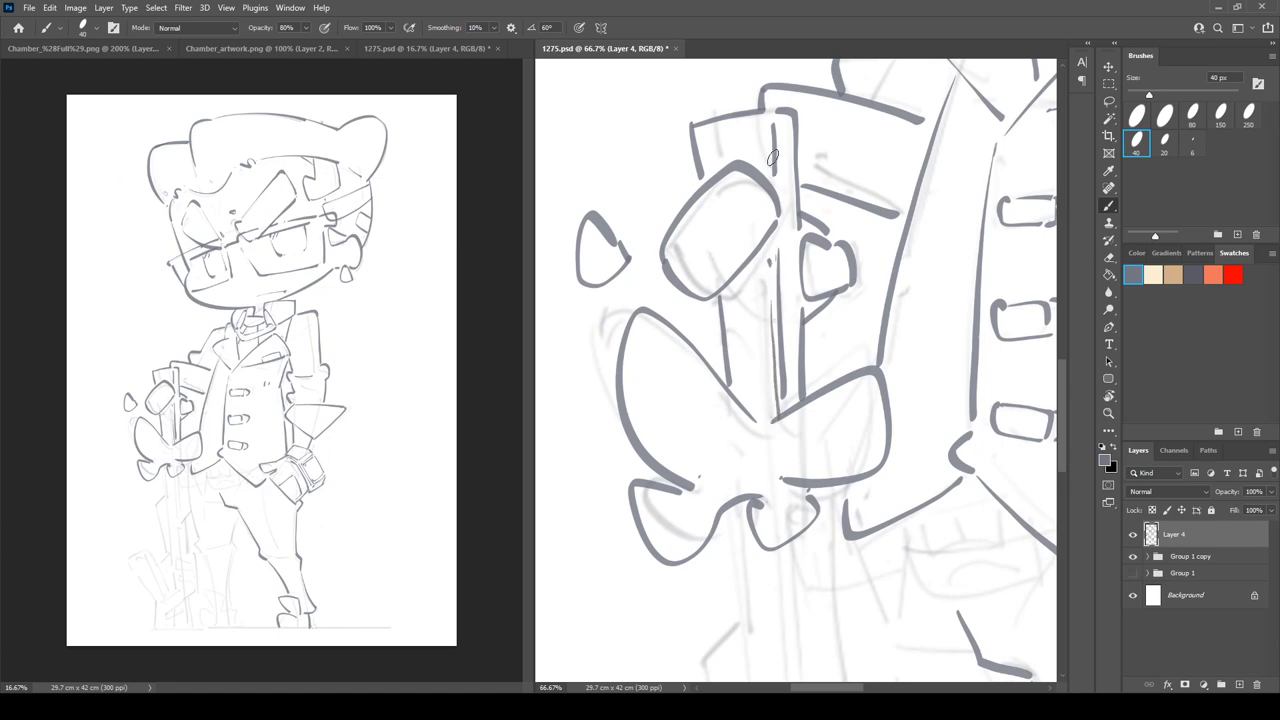
- Ink the rifle's barrel line and its outer edge below the gripping hand over the faint sketch
{"action": "left_click_drag", "start_coordinate": [760, 122], "coordinate": [773, 175]}
{"action": "left_click_drag", "start_coordinate": [818, 476], "coordinate": [800, 172]}
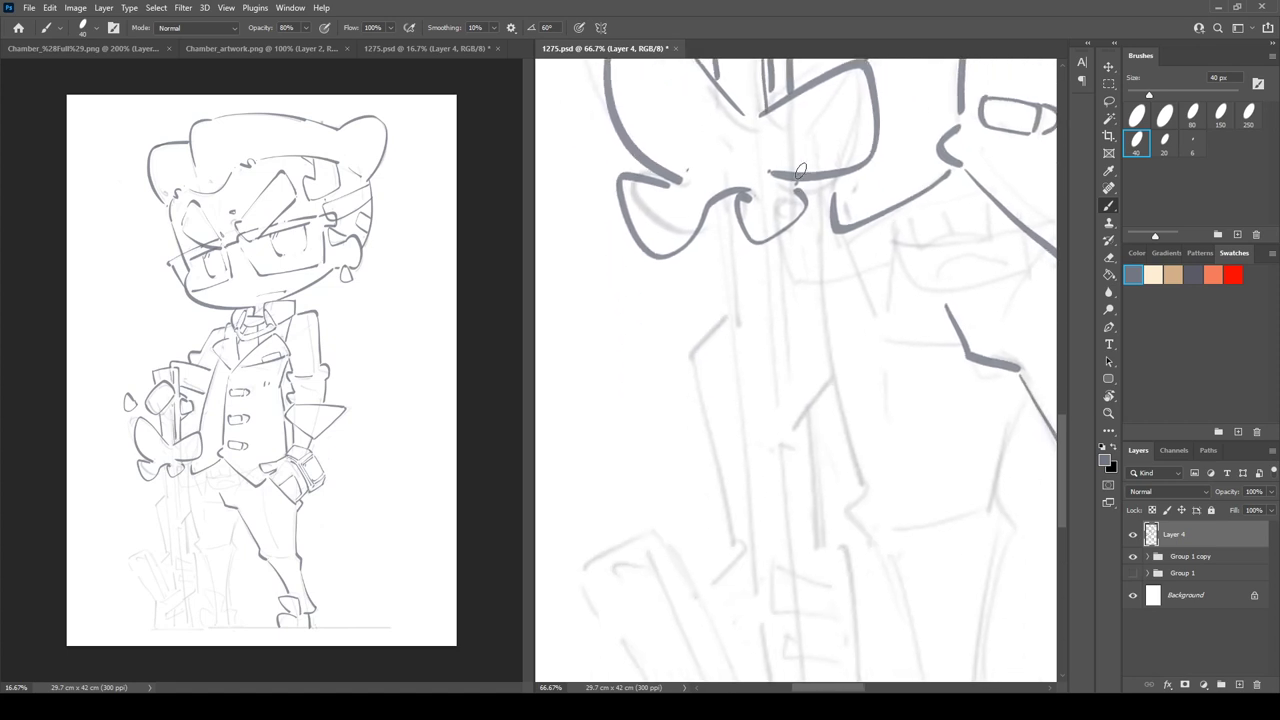
{"action": "left_click_drag", "start_coordinate": [720, 215], "coordinate": [724, 305]}
{"action": "mouse_move", "coordinate": [724, 305]}
{"action": "left_mouse_down"}
{"action": "mouse_move", "coordinate": [762, 153]}
{"action": "mouse_move", "coordinate": [728, 190]}
{"action": "mouse_move", "coordinate": [774, 398]}
{"action": "mouse_move", "coordinate": [714, 343]}
{"action": "mouse_move", "coordinate": [702, 309]}
{"action": "left_mouse_up"}
- Ink the slanted rectangular block on the rifle's lower outer side with an inner line, plus the rifle edge beside it
{"action": "mouse_move", "coordinate": [612, 274]}
{"action": "left_mouse_down"}
{"action": "mouse_move", "coordinate": [605, 304]}
{"action": "mouse_move", "coordinate": [708, 448]}
{"action": "left_mouse_up"}
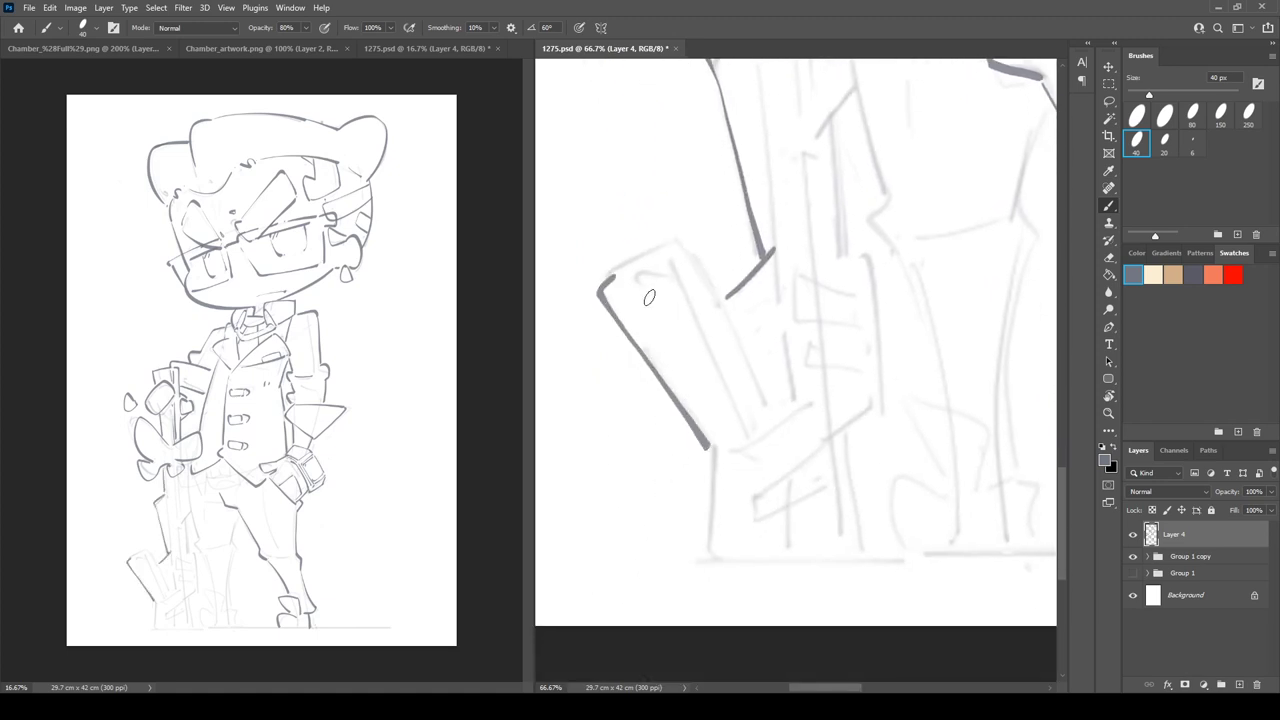
{"action": "mouse_move", "coordinate": [612, 278]}
{"action": "left_mouse_down"}
{"action": "mouse_move", "coordinate": [681, 233]}
{"action": "mouse_move", "coordinate": [758, 398]}
{"action": "left_mouse_up"}
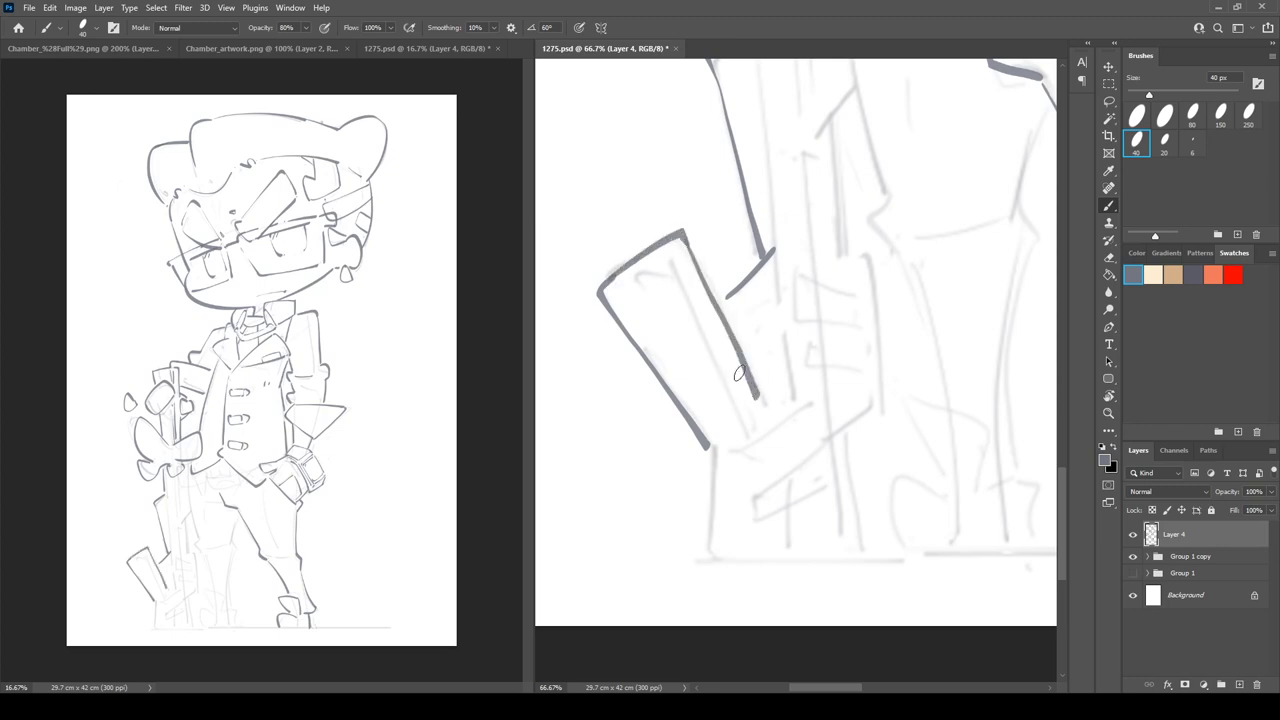
{"action": "left_click_drag", "start_coordinate": [672, 268], "coordinate": [737, 420]}
{"action": "key", "text": "e"}
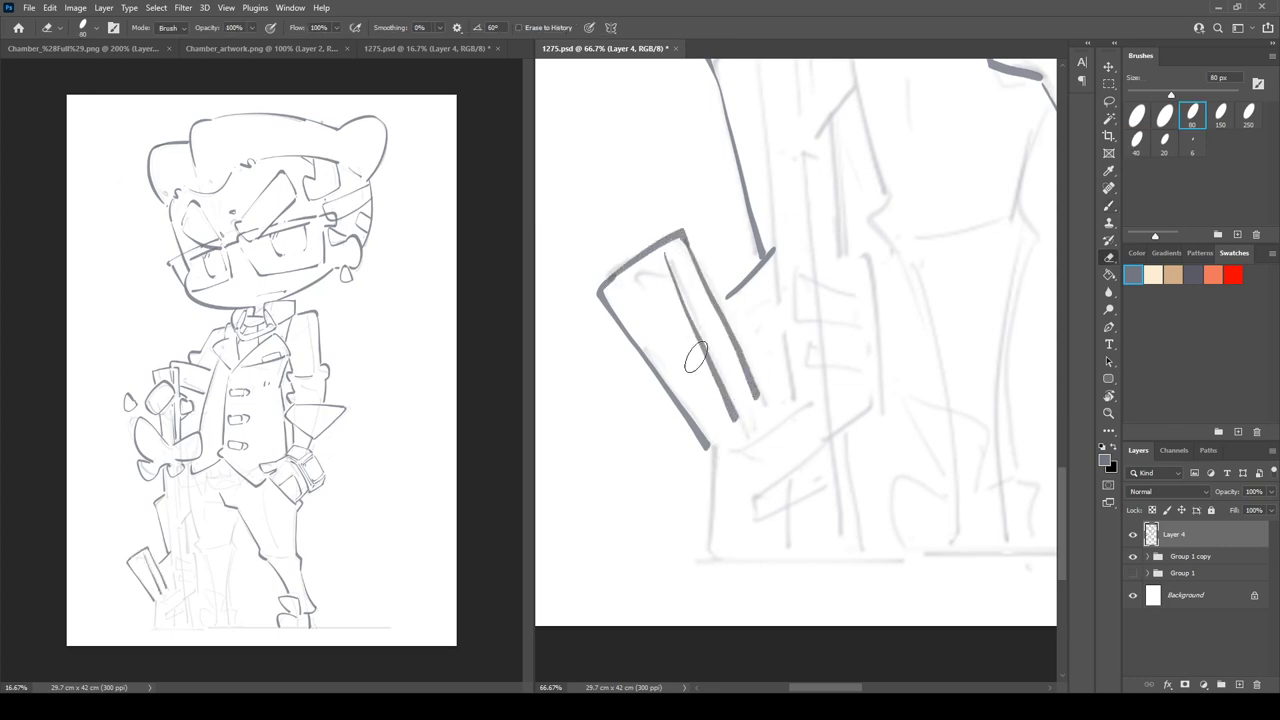
{"action": "key", "text": "ctrl+z"}
{"action": "key", "text": "b"}
{"action": "mouse_move", "coordinate": [670, 266]}
{"action": "left_mouse_down"}
{"action": "mouse_move", "coordinate": [743, 431]}
{"action": "mouse_move", "coordinate": [721, 457]}
{"action": "mouse_move", "coordinate": [808, 396]}
{"action": "left_mouse_up"}
{"action": "left_click_drag", "start_coordinate": [780, 272], "coordinate": [810, 390]}
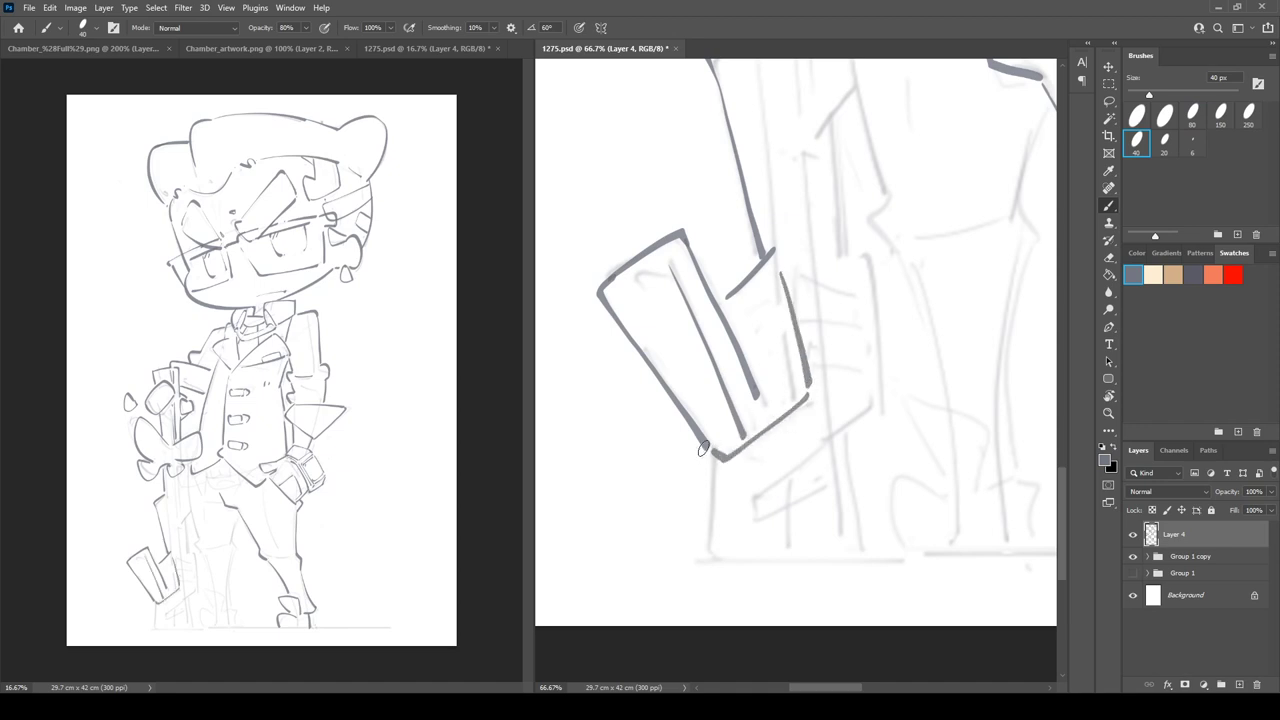
- Ink the angled band beneath the slanted block, the narrow slot and the rifle's base, closing it with a flat bottom line
{"action": "mouse_move", "coordinate": [688, 452]}
{"action": "left_mouse_down"}
{"action": "mouse_move", "coordinate": [722, 476]}
{"action": "mouse_move", "coordinate": [818, 405]}
{"action": "left_mouse_up"}
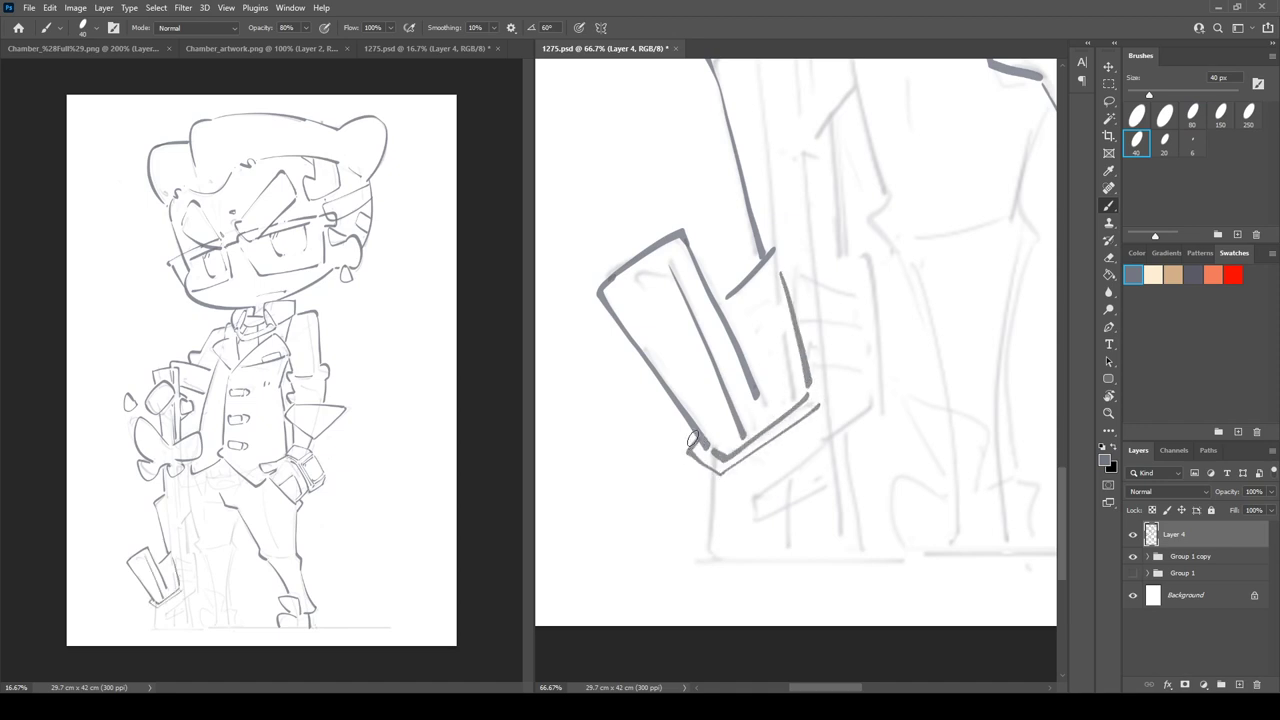
{"action": "left_click_drag", "start_coordinate": [683, 459], "coordinate": [700, 548]}
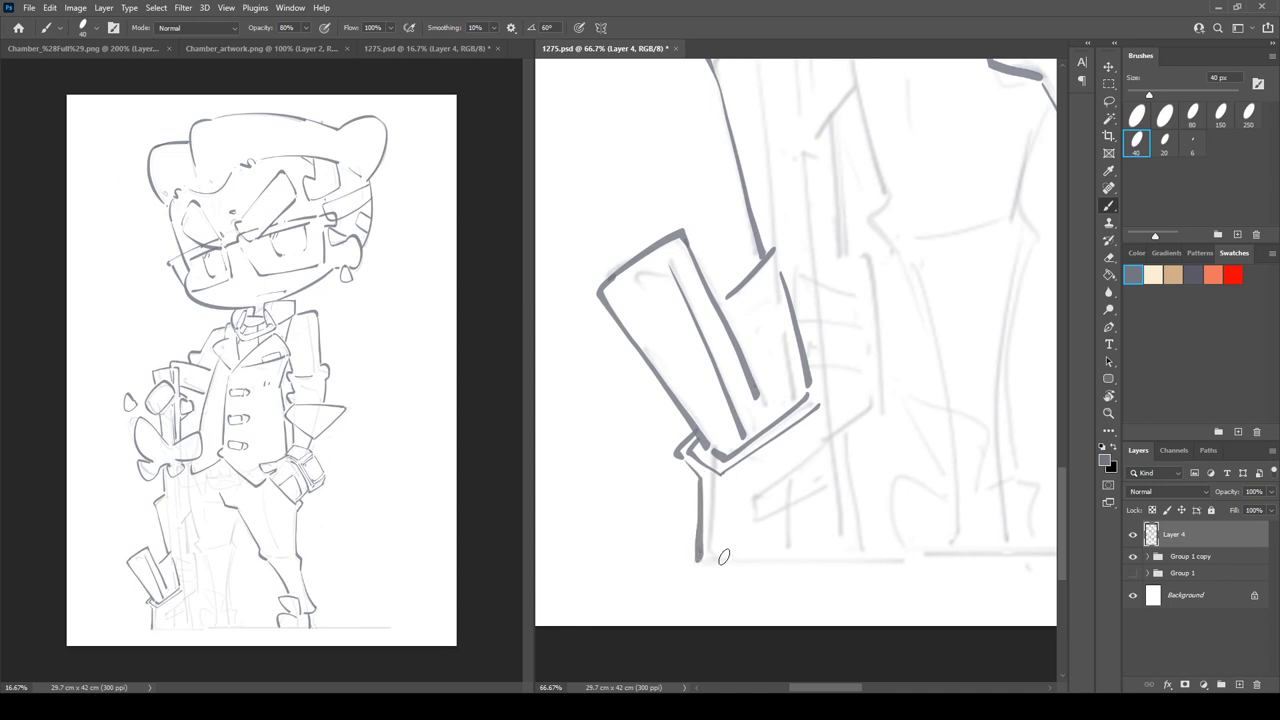
{"action": "mouse_move", "coordinate": [840, 432]}
{"action": "left_mouse_down"}
{"action": "mouse_move", "coordinate": [753, 494]}
{"action": "mouse_move", "coordinate": [828, 461]}
{"action": "left_mouse_up"}
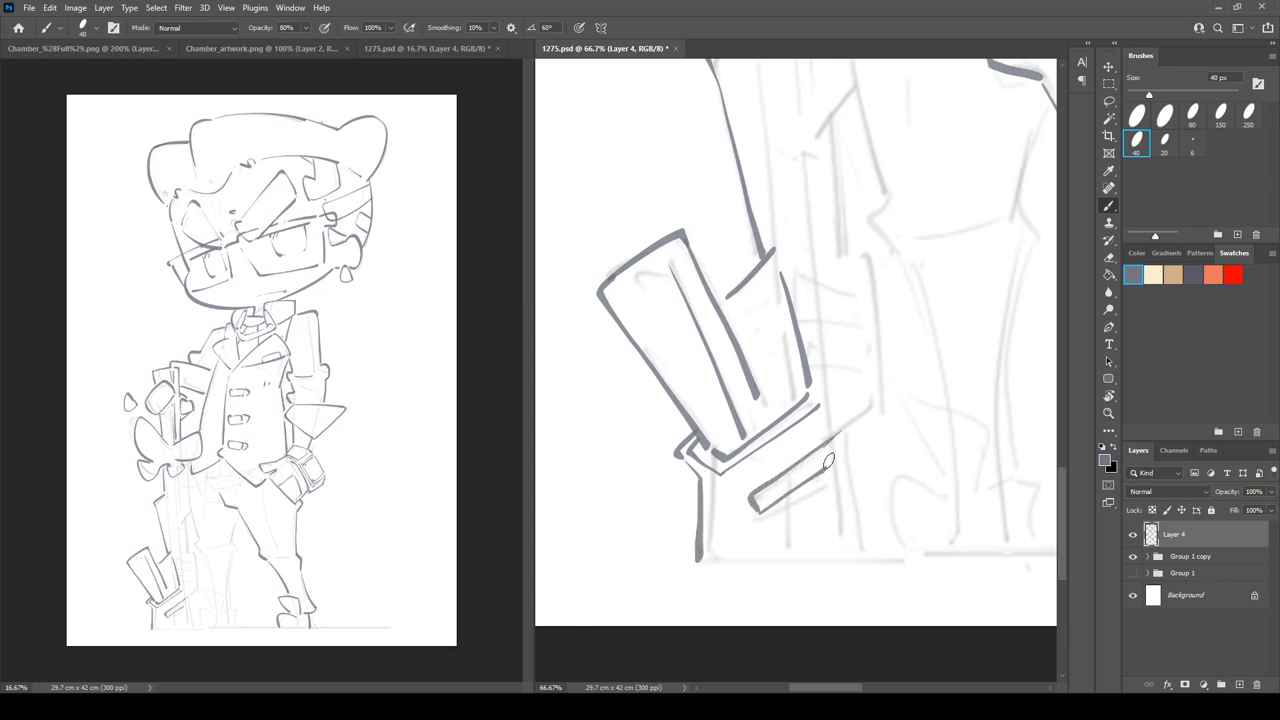
{"action": "mouse_move", "coordinate": [867, 258]}
{"action": "left_mouse_down"}
{"action": "mouse_move", "coordinate": [872, 346]}
{"action": "mouse_move", "coordinate": [844, 497]}
{"action": "mouse_move", "coordinate": [855, 550]}
{"action": "left_mouse_up"}
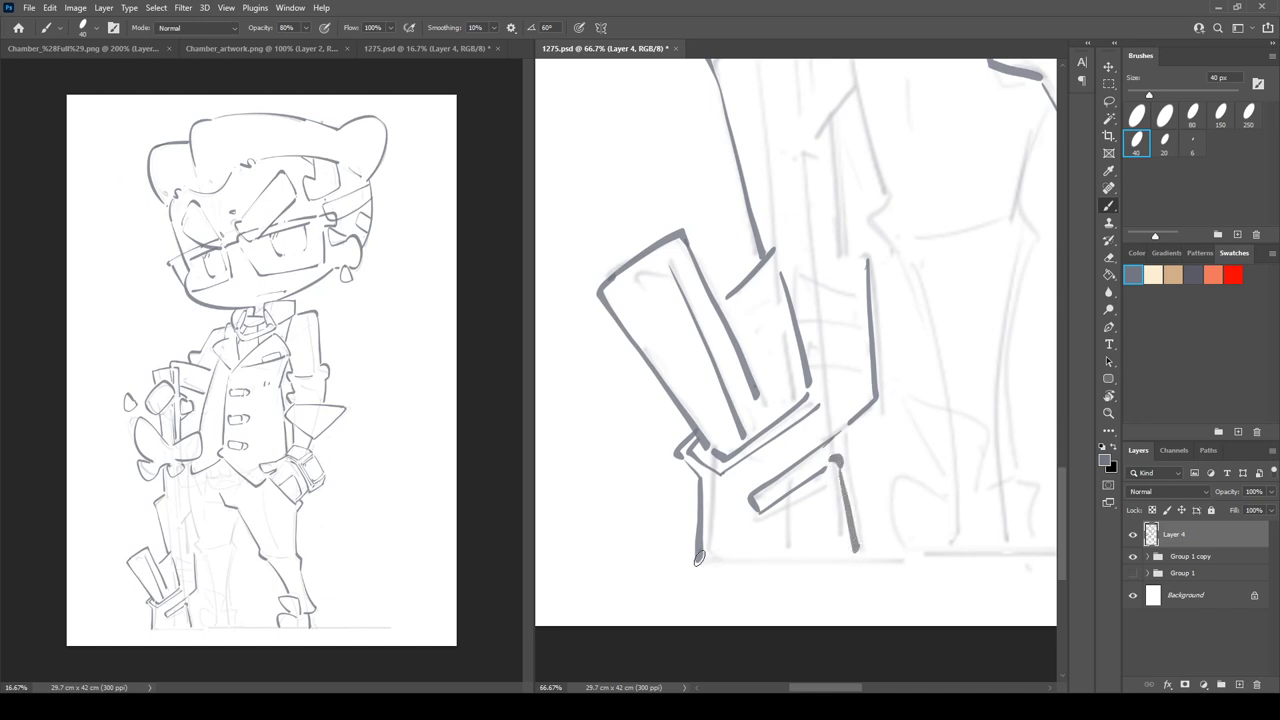
{"action": "left_click_drag", "start_coordinate": [671, 558], "coordinate": [980, 555]}
{"action": "key", "text": "ctrl+z"}
{"action": "mouse_move", "coordinate": [797, 492]}
{"action": "left_mouse_down"}
{"action": "mouse_move", "coordinate": [777, 456]}
{"action": "mouse_move", "coordinate": [747, 456]}
{"action": "left_mouse_up"}
{"action": "left_click_drag", "start_coordinate": [650, 520], "coordinate": [806, 518]}
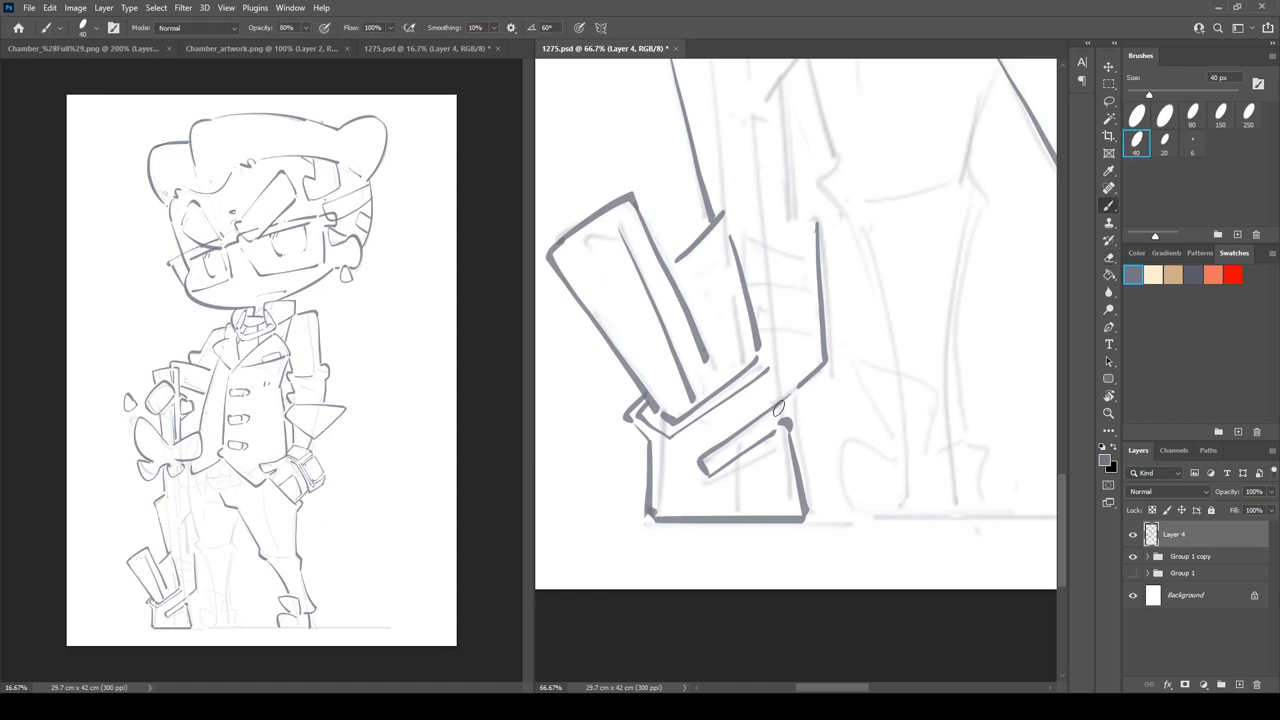
- Ink a stack of small slanted slots on the lower part of the rifle above its base
{"action": "left_click_drag", "start_coordinate": [806, 342], "coordinate": [794, 430]}
{"action": "mouse_move", "coordinate": [752, 358]}
{"action": "left_mouse_down"}
{"action": "mouse_move", "coordinate": [754, 374]}
{"action": "mouse_move", "coordinate": [792, 342]}
{"action": "mouse_move", "coordinate": [791, 321]}
{"action": "left_mouse_up"}
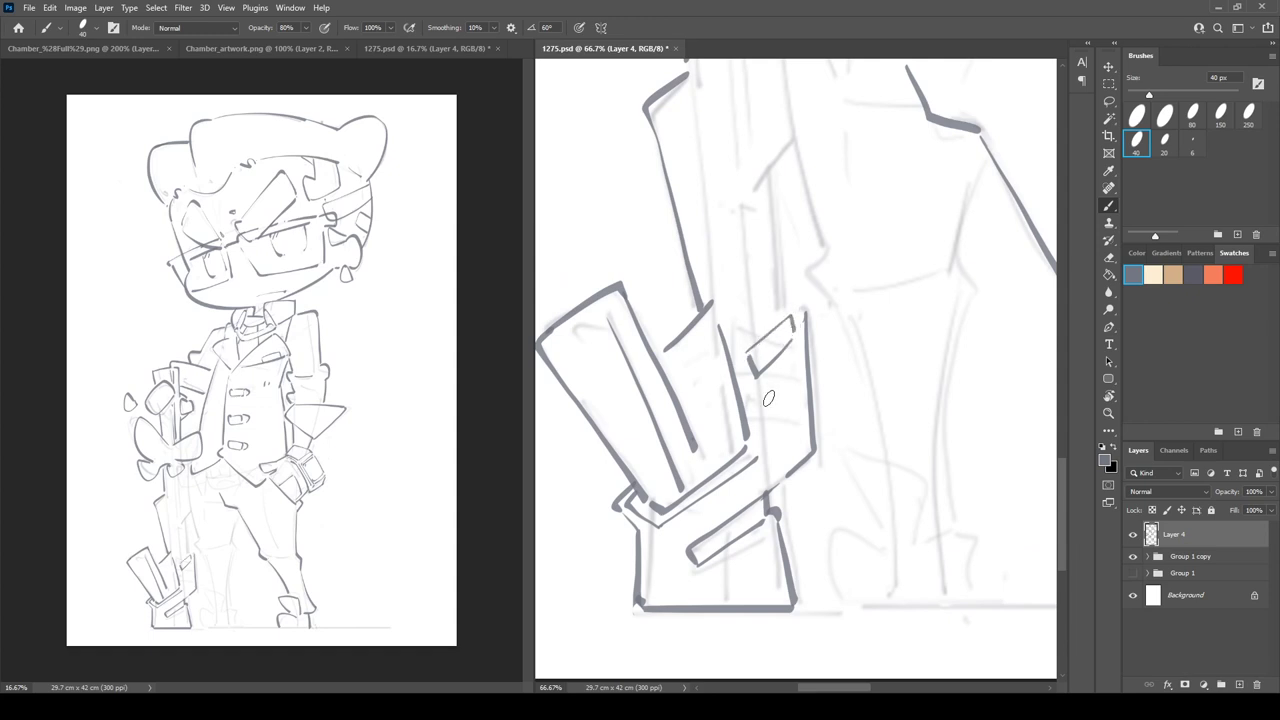
{"action": "left_click_drag", "start_coordinate": [762, 397], "coordinate": [797, 375]}
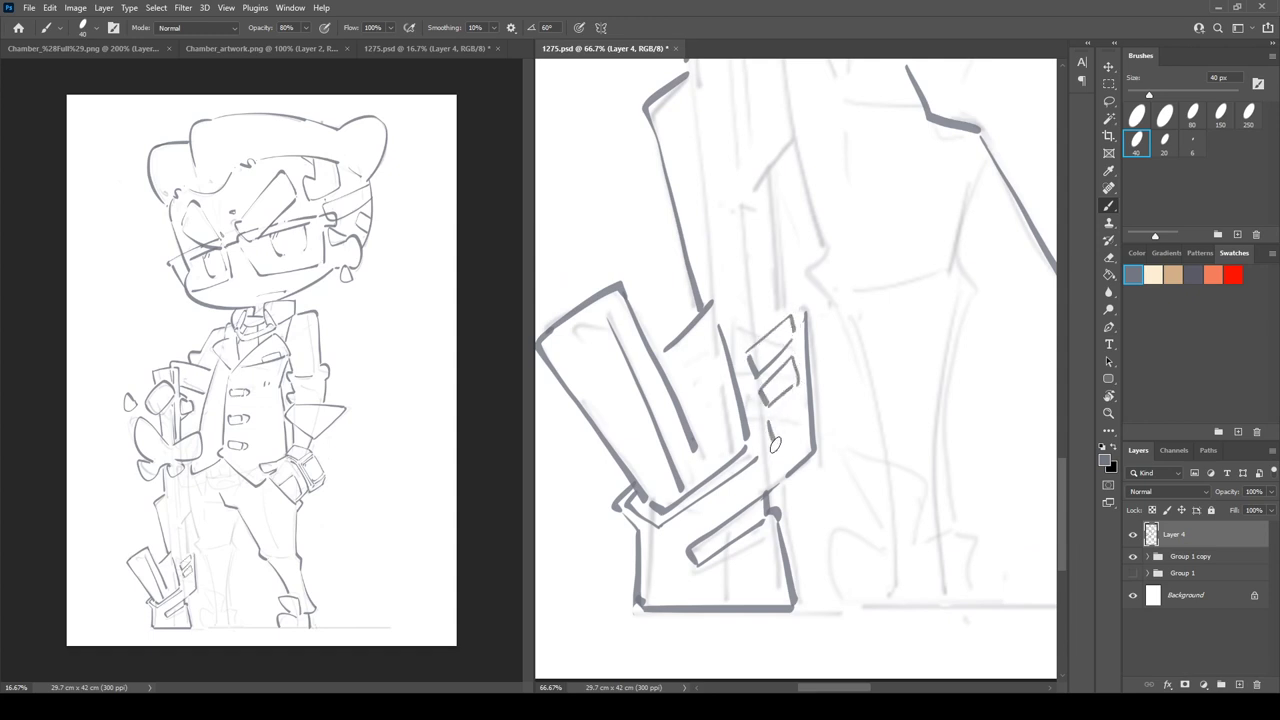
{"action": "mouse_move", "coordinate": [768, 420]}
{"action": "left_mouse_down"}
{"action": "mouse_move", "coordinate": [798, 400]}
{"action": "mouse_move", "coordinate": [775, 440]}
{"action": "left_mouse_up"}
- Ink the rifle's leg-side edge from the hand down to the slotted section, with a parallel inner contour
{"action": "left_click_drag", "start_coordinate": [768, 313], "coordinate": [771, 510]}
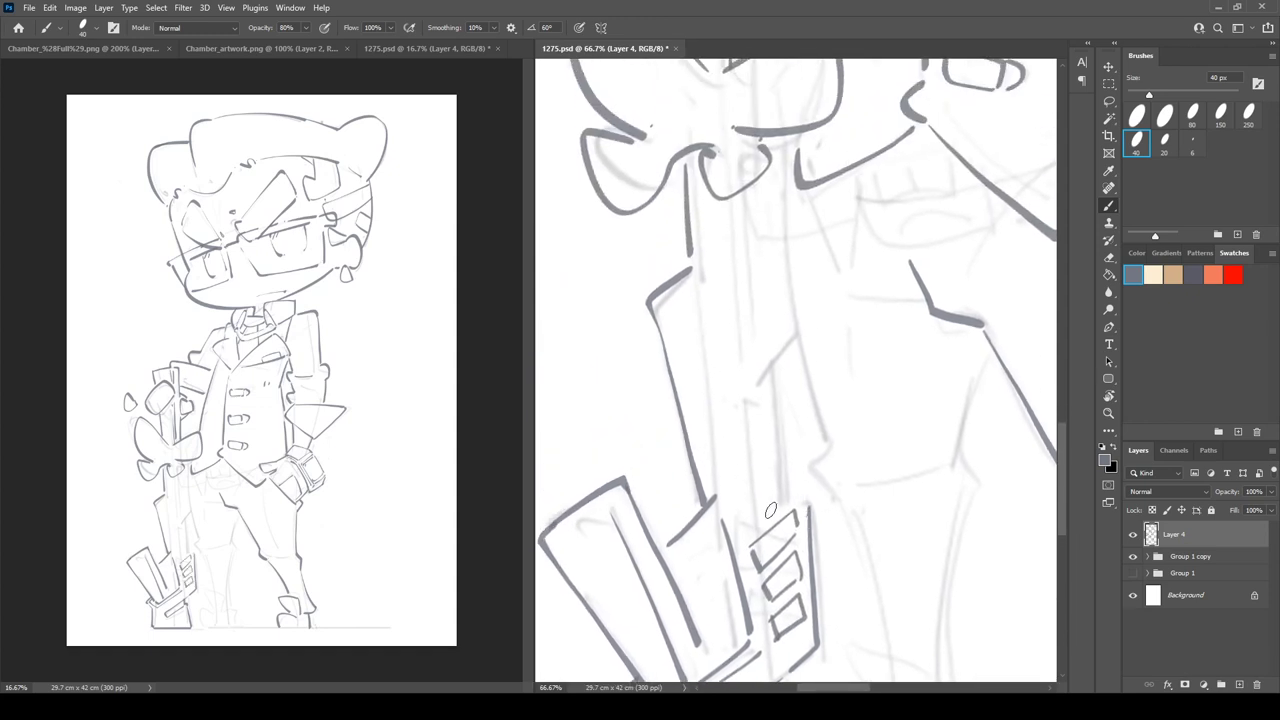
{"action": "mouse_move", "coordinate": [788, 140]}
{"action": "left_mouse_down"}
{"action": "mouse_move", "coordinate": [806, 333]}
{"action": "mouse_move", "coordinate": [757, 392]}
{"action": "mouse_move", "coordinate": [786, 428]}
{"action": "mouse_move", "coordinate": [810, 505]}
{"action": "left_mouse_up"}
{"action": "left_click_drag", "start_coordinate": [759, 394], "coordinate": [772, 522]}
{"action": "scroll", "coordinate": [790, 430], "scroll_direction": "up", "scroll_amount": 3}
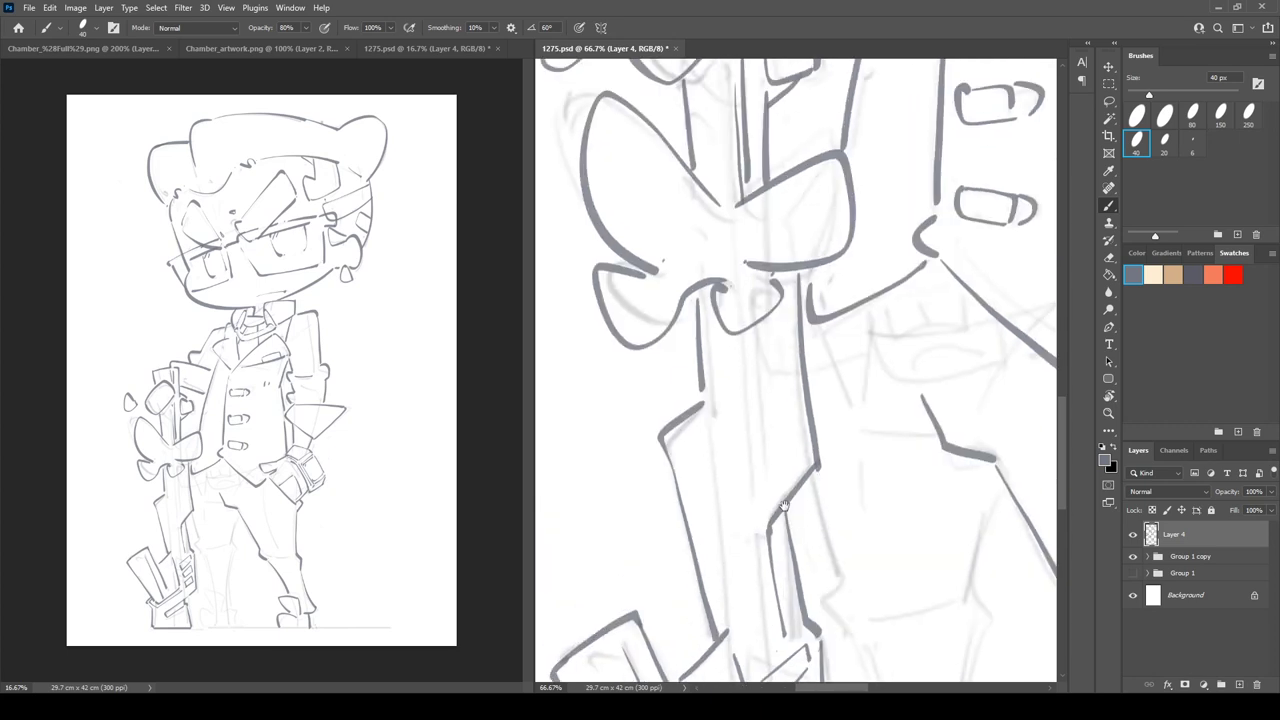
{"action": "mouse_move", "coordinate": [758, 354]}
{"action": "left_mouse_down"}
{"action": "mouse_move", "coordinate": [776, 492]}
{"action": "mouse_move", "coordinate": [770, 650]}
{"action": "left_mouse_up"}
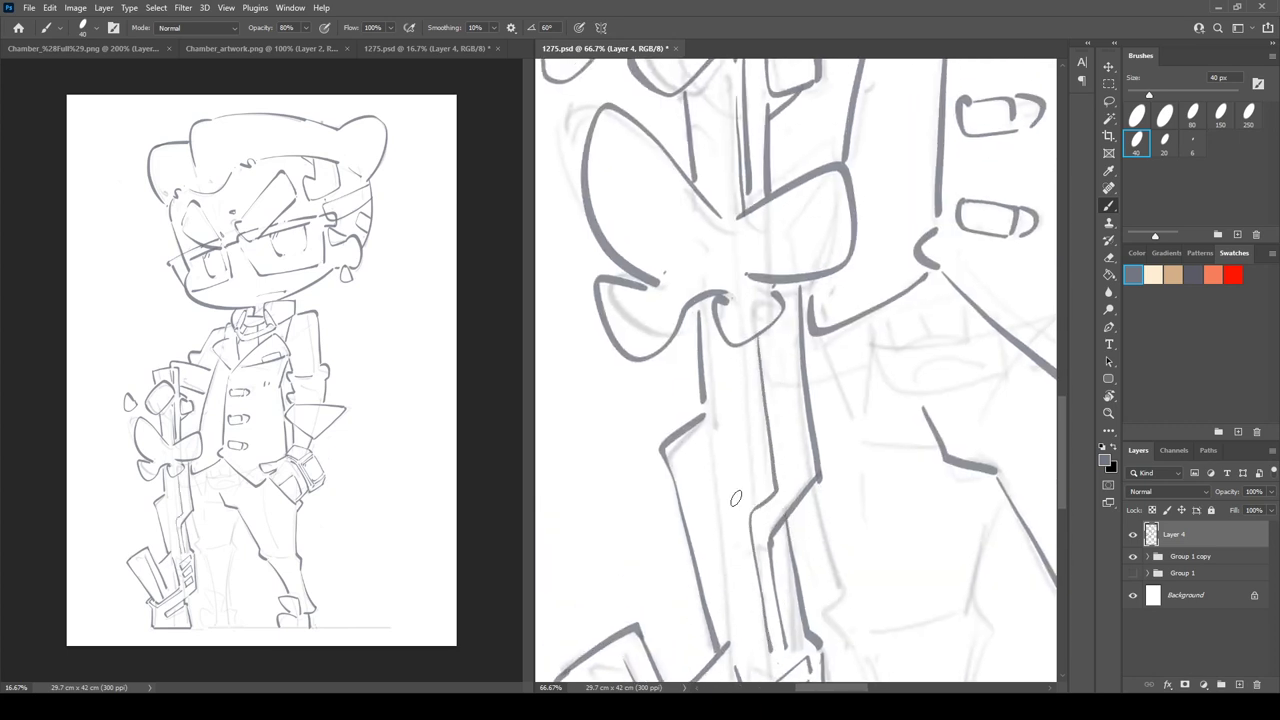
- Add the rifle's inner detail lines, including the notch near the outer corner and a second line along the inner contour
{"action": "left_click_drag", "start_coordinate": [672, 449], "coordinate": [735, 446]}
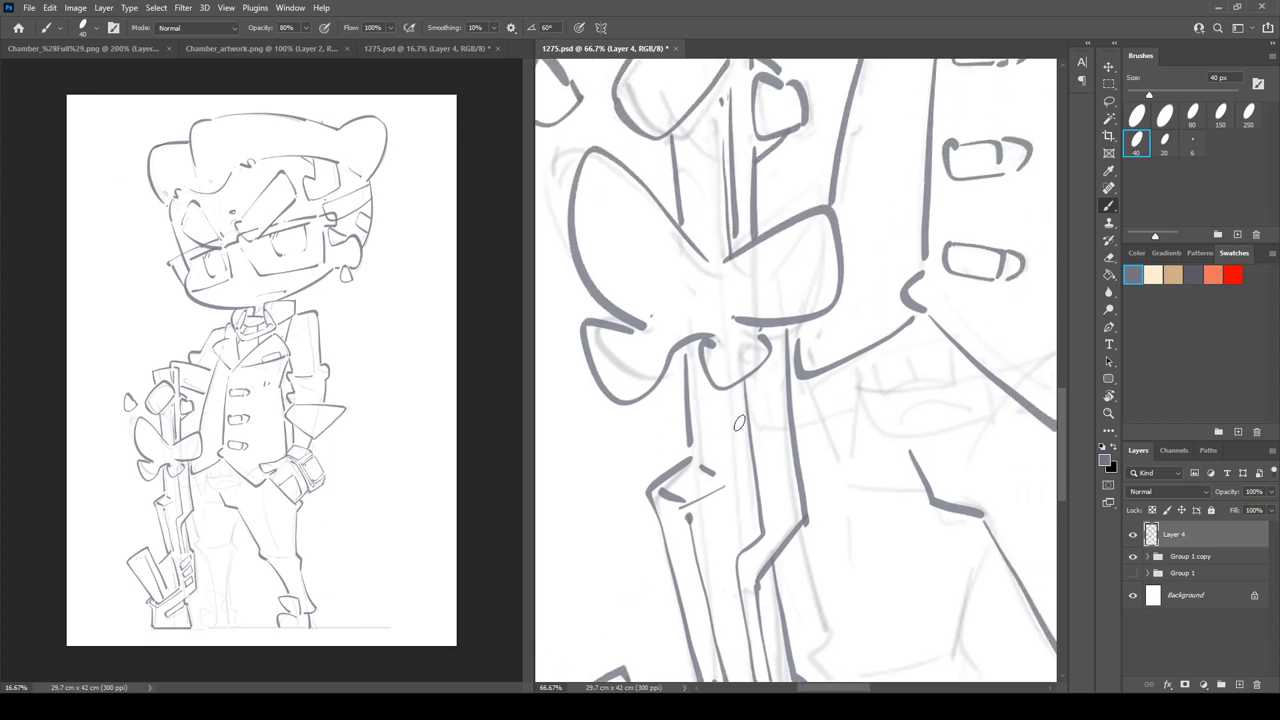
{"action": "left_click_drag", "start_coordinate": [738, 388], "coordinate": [758, 535]}
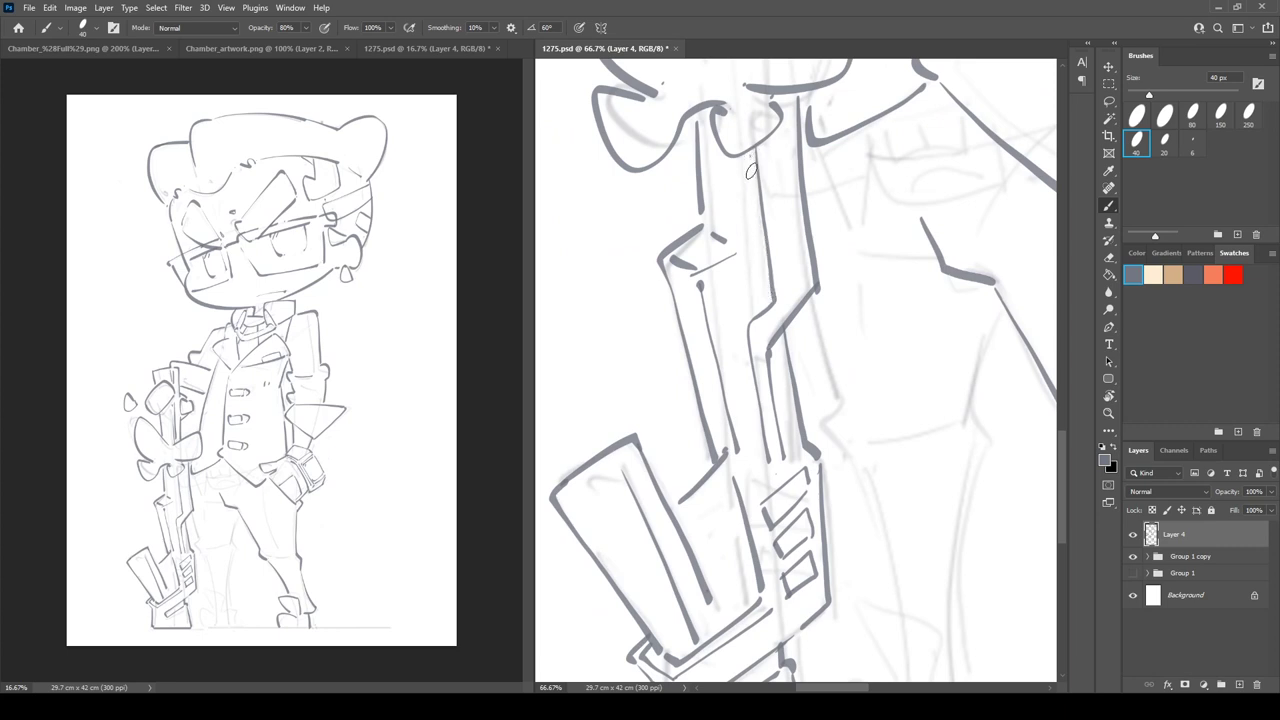
{"action": "left_click_drag", "start_coordinate": [750, 158], "coordinate": [766, 302]}
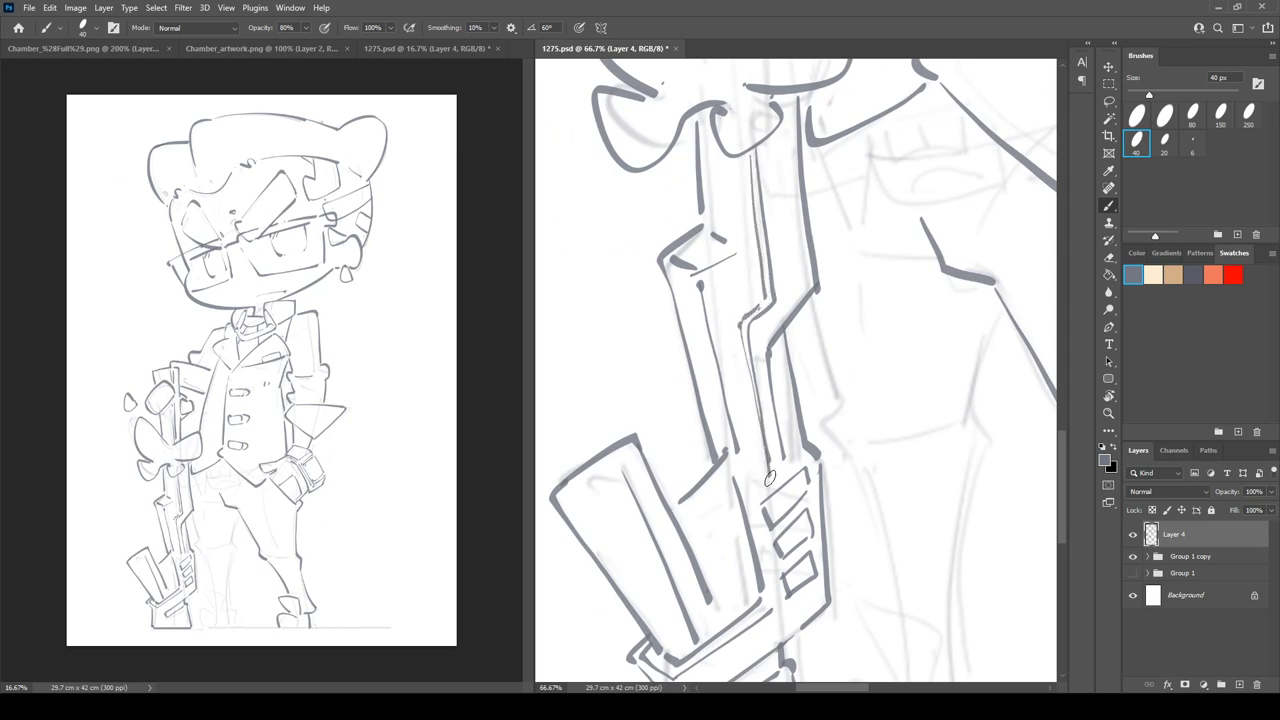
{"action": "left_click_drag", "start_coordinate": [744, 330], "coordinate": [768, 476]}
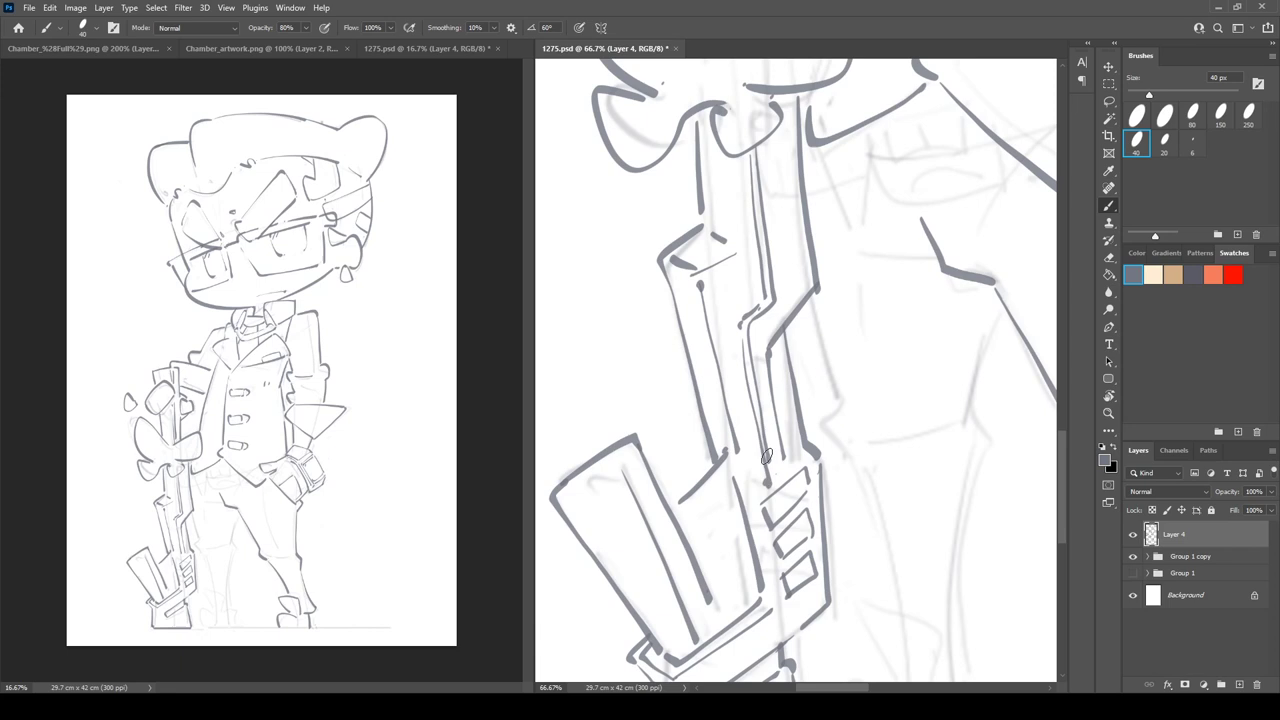
{"action": "left_click_drag", "start_coordinate": [803, 289], "coordinate": [769, 355]}
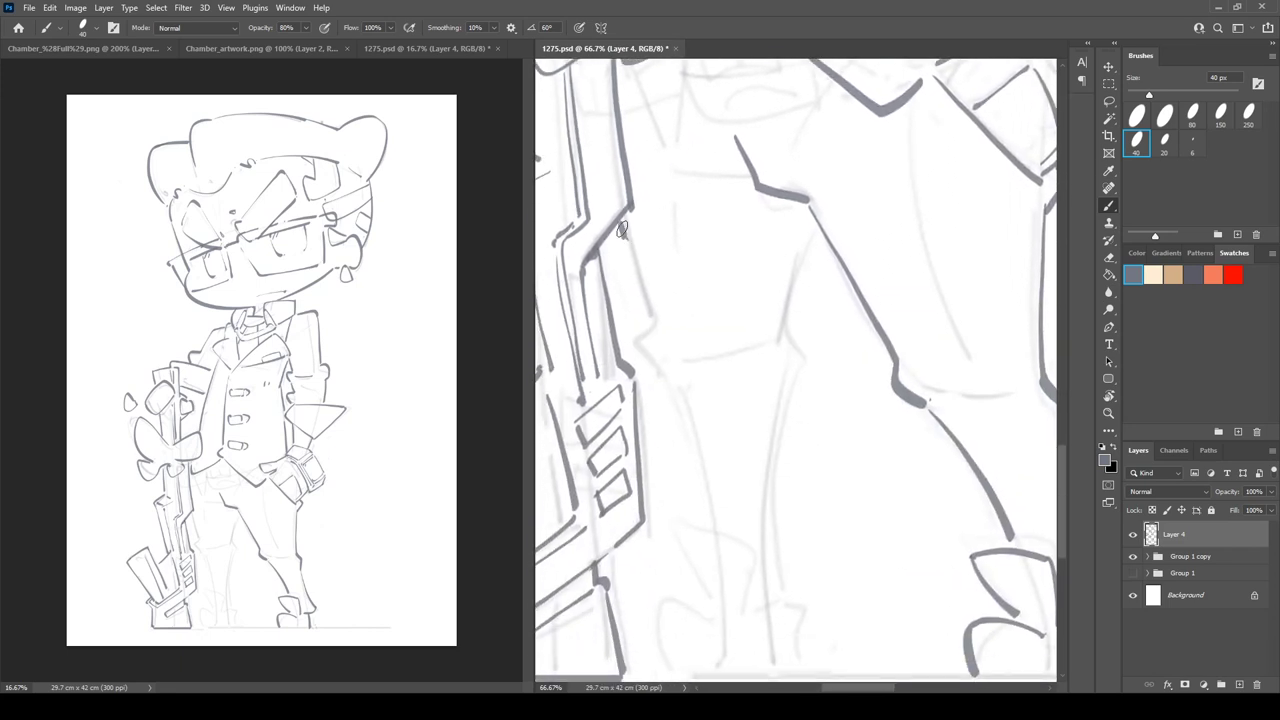
- Ink both sides of the leg beside the rifle, including the thigh, the knee bumps and the shin edges
{"action": "left_click_drag", "start_coordinate": [621, 229], "coordinate": [666, 368]}
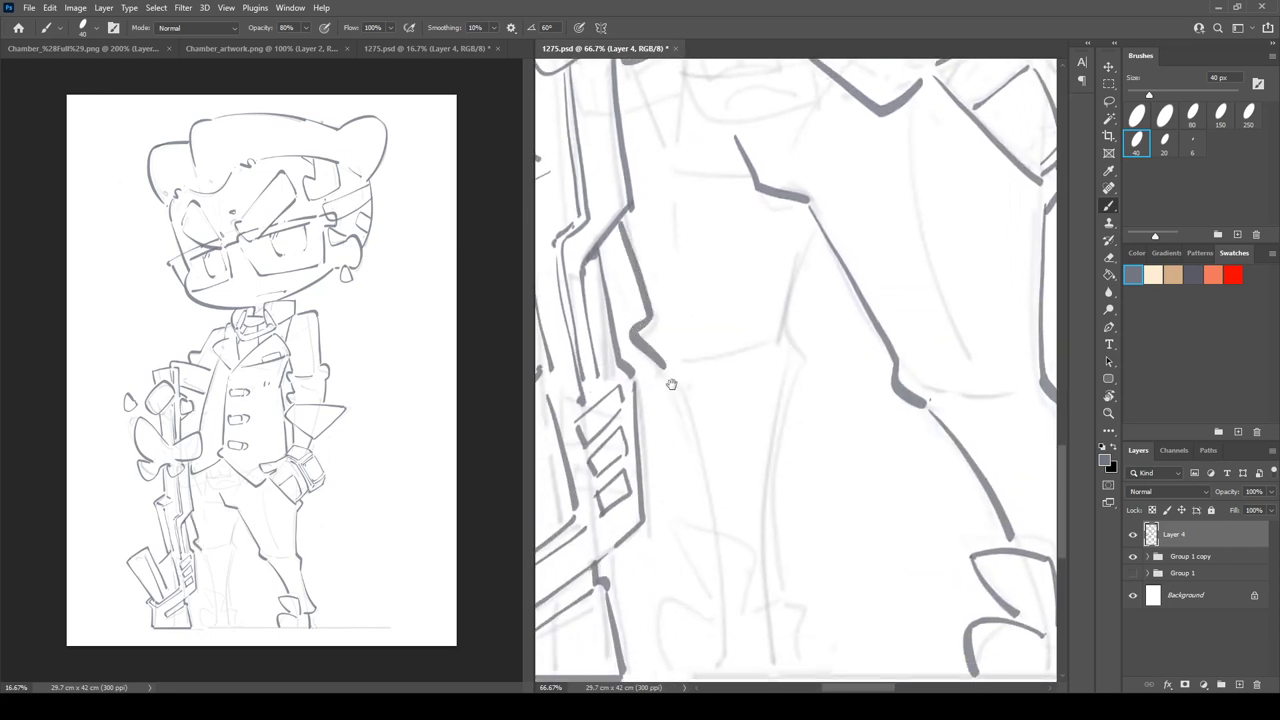
{"action": "scroll", "coordinate": [666, 368], "scroll_direction": "down", "scroll_amount": 2}
{"action": "mouse_move", "coordinate": [820, 152]}
{"action": "left_mouse_down"}
{"action": "mouse_move", "coordinate": [789, 219]}
{"action": "mouse_move", "coordinate": [795, 515]}
{"action": "left_mouse_up"}
{"action": "mouse_move", "coordinate": [670, 292]}
{"action": "left_mouse_down"}
{"action": "mouse_move", "coordinate": [700, 366]}
{"action": "mouse_move", "coordinate": [711, 450]}
{"action": "left_mouse_up"}
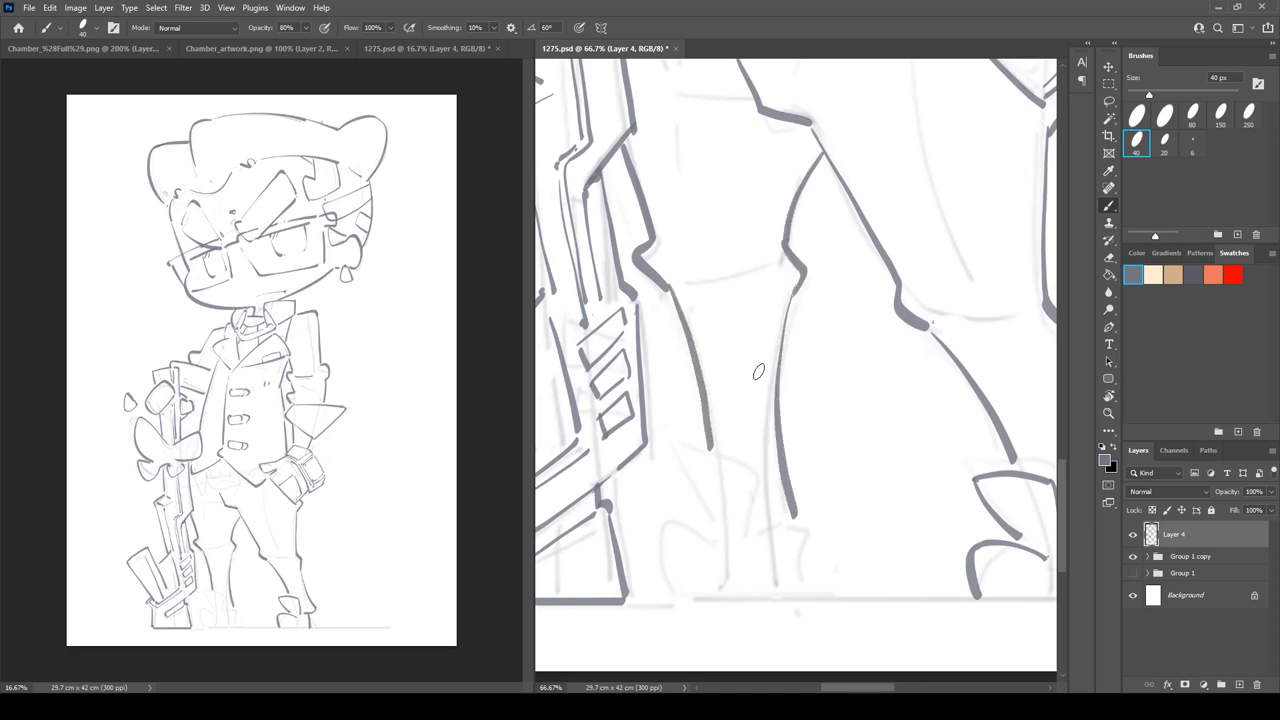
{"action": "key", "text": "e"}
{"action": "left_click_drag", "start_coordinate": [795, 296], "coordinate": [791, 519]}
{"action": "key", "text": "b"}
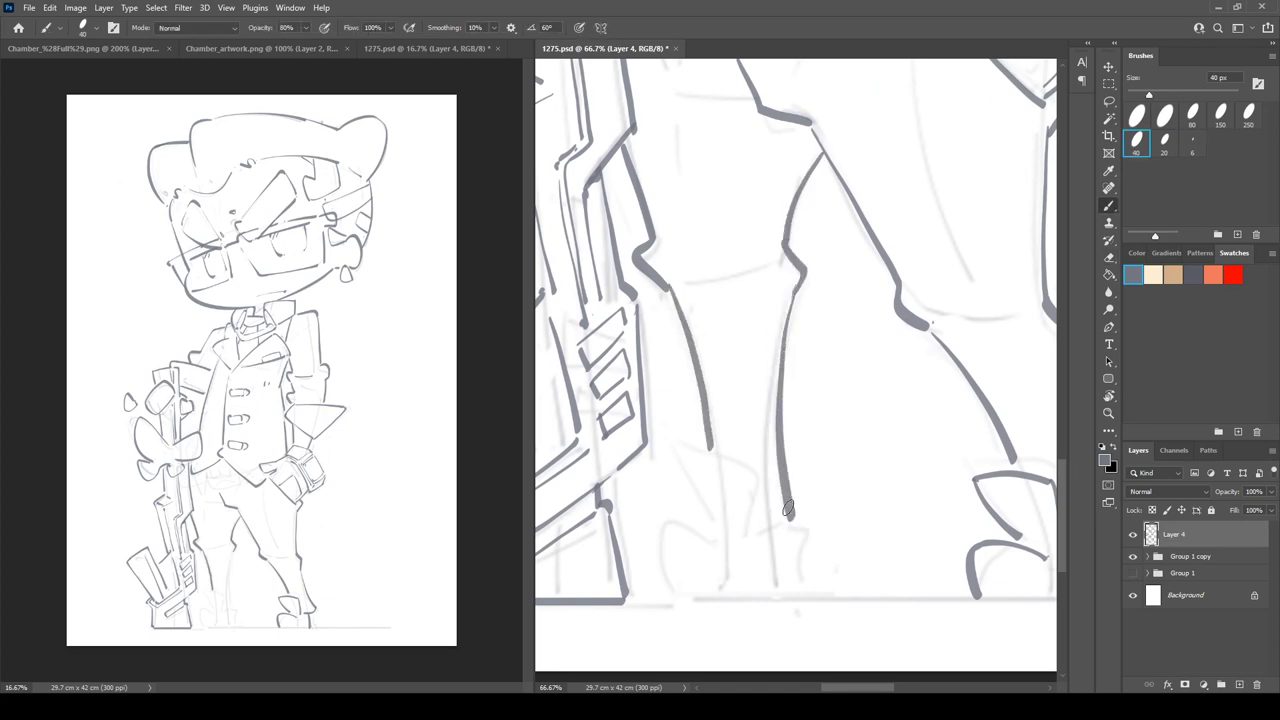
- Ink the pointed upper, toe and heel of the shoe beside the rifle
{"action": "scroll", "coordinate": [791, 519], "scroll_direction": "down", "scroll_amount": 1}
{"action": "left_click_drag", "start_coordinate": [722, 404], "coordinate": [746, 468]}
{"action": "mouse_move", "coordinate": [724, 402]}
{"action": "left_mouse_down"}
{"action": "mouse_move", "coordinate": [790, 432]}
{"action": "mouse_move", "coordinate": [787, 478]}
{"action": "mouse_move", "coordinate": [703, 480]}
{"action": "mouse_move", "coordinate": [722, 544]}
{"action": "left_mouse_up"}
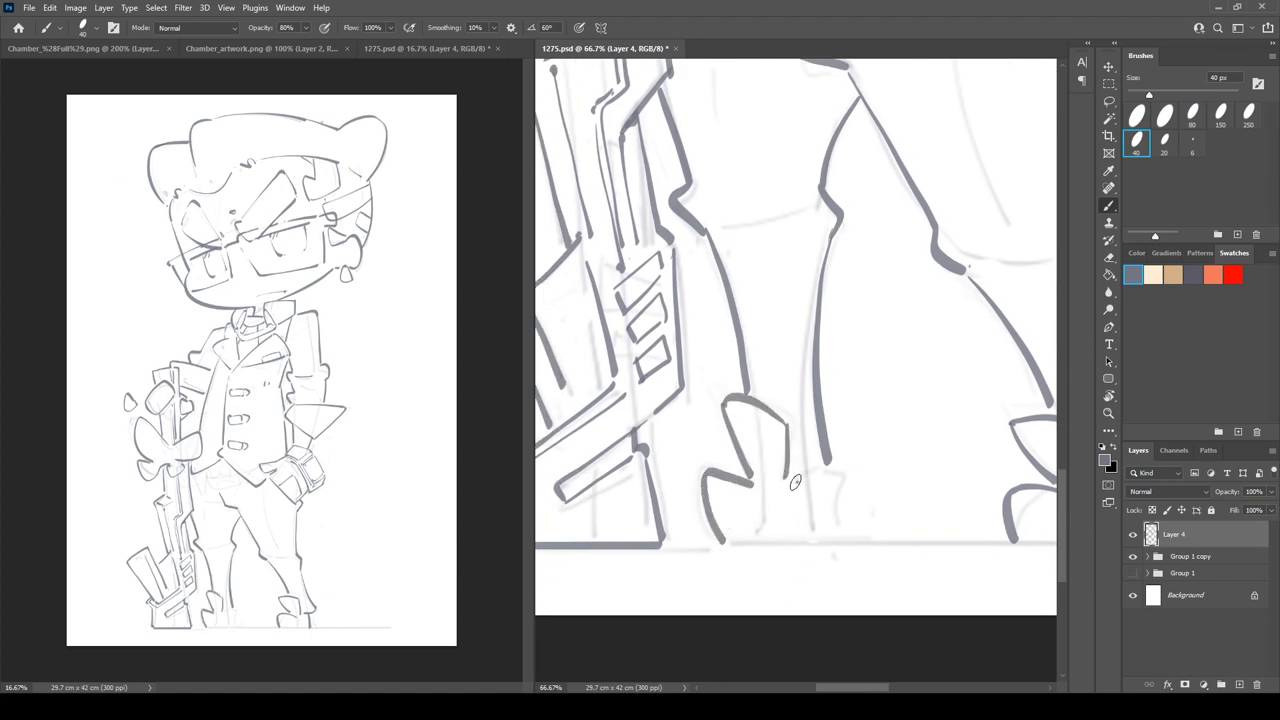
{"action": "mouse_move", "coordinate": [795, 482]}
{"action": "left_mouse_down"}
{"action": "mouse_move", "coordinate": [822, 458]}
{"action": "mouse_move", "coordinate": [831, 543]}
{"action": "left_mouse_up"}
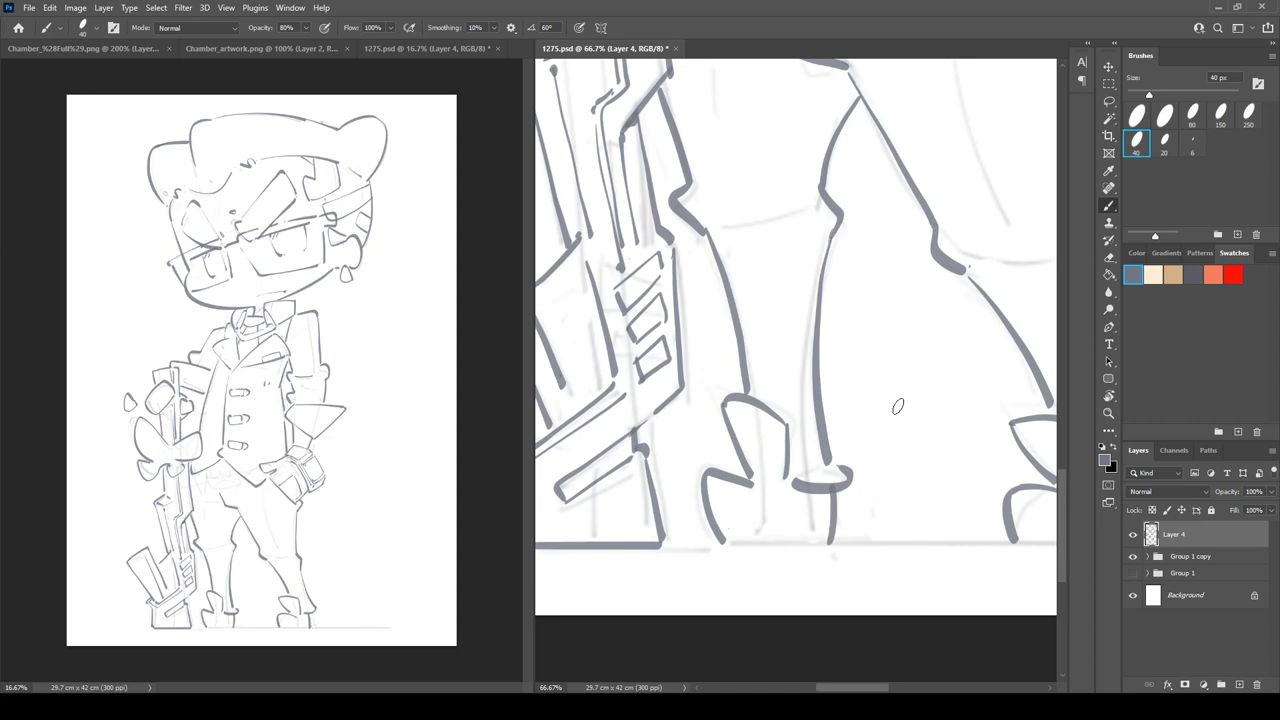
- Close the sole of the shoe beside the rifle, then finish the other shoe's heel and flat sole line
{"action": "left_click_drag", "start_coordinate": [862, 253], "coordinate": [837, 506]}
{"action": "left_click_drag", "start_coordinate": [786, 460], "coordinate": [840, 187]}
{"action": "mouse_move", "coordinate": [758, 520]}
{"action": "left_mouse_down"}
{"action": "mouse_move", "coordinate": [866, 520]}
{"action": "mouse_move", "coordinate": [726, 476]}
{"action": "left_mouse_up"}
{"action": "left_click_drag", "start_coordinate": [836, 486], "coordinate": [957, 484]}
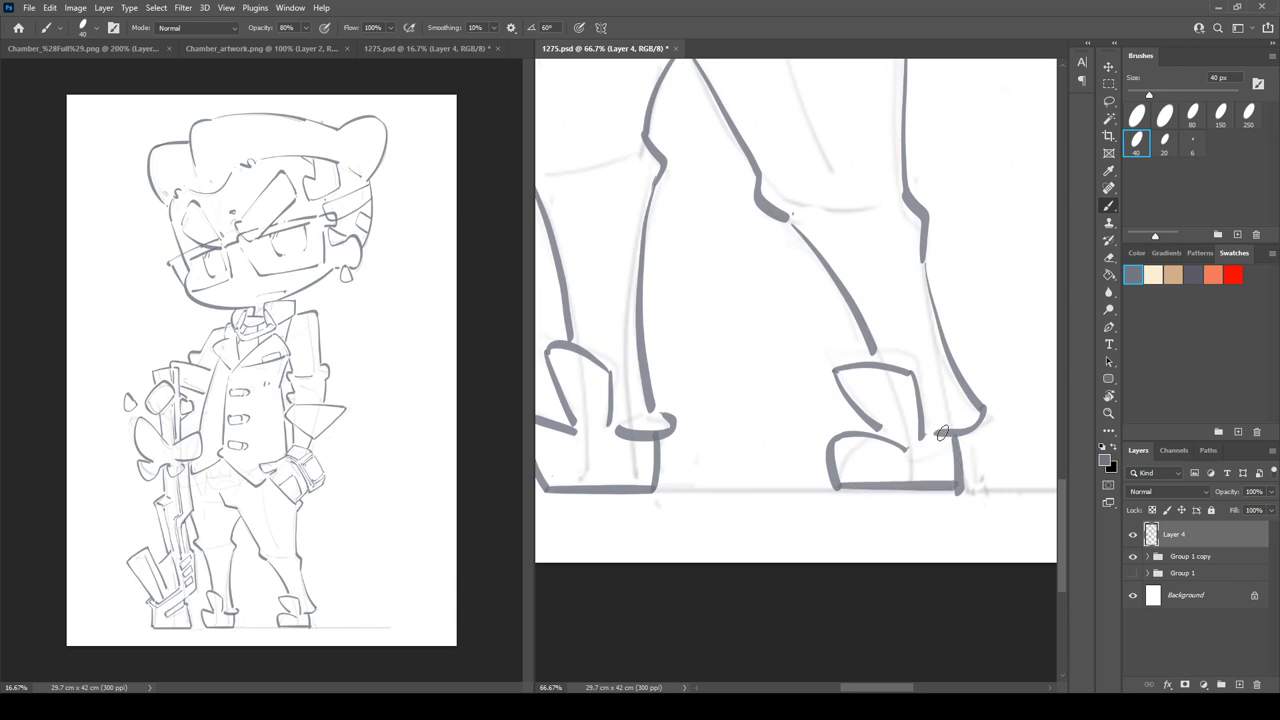
{"action": "key", "text": "ctrl+z"}
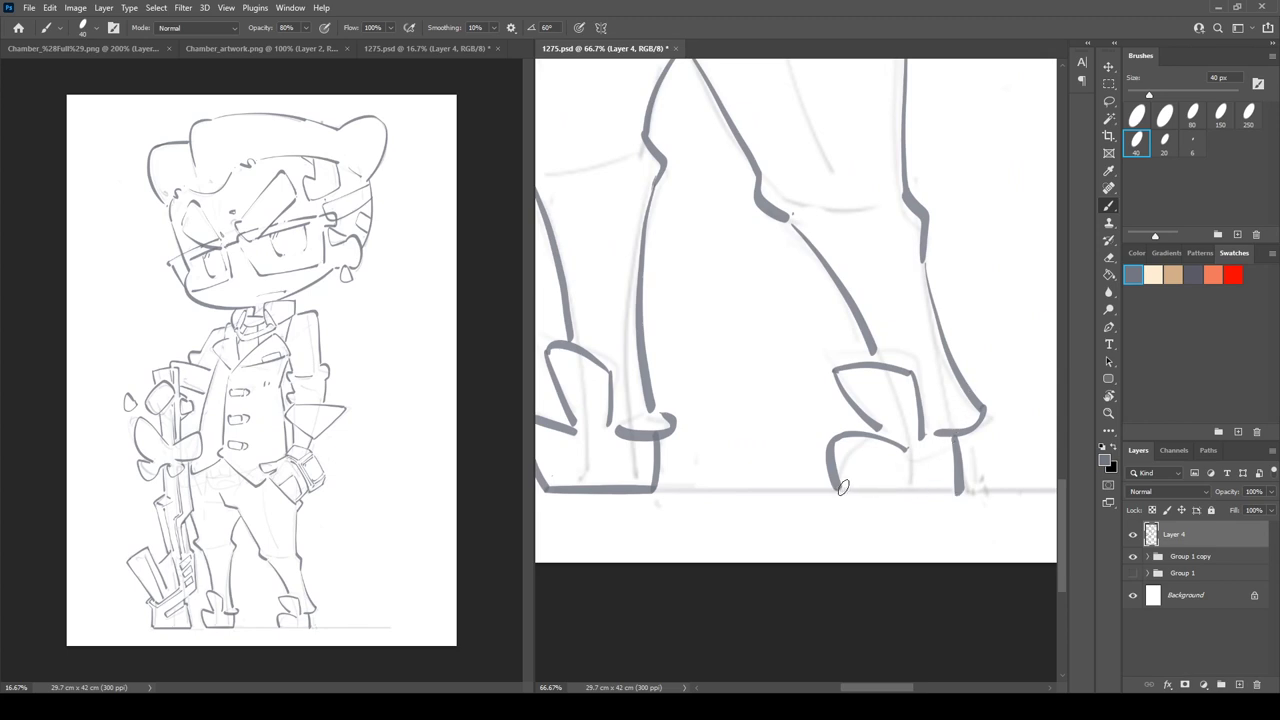
{"action": "left_click_drag", "start_coordinate": [842, 487], "coordinate": [958, 486]}
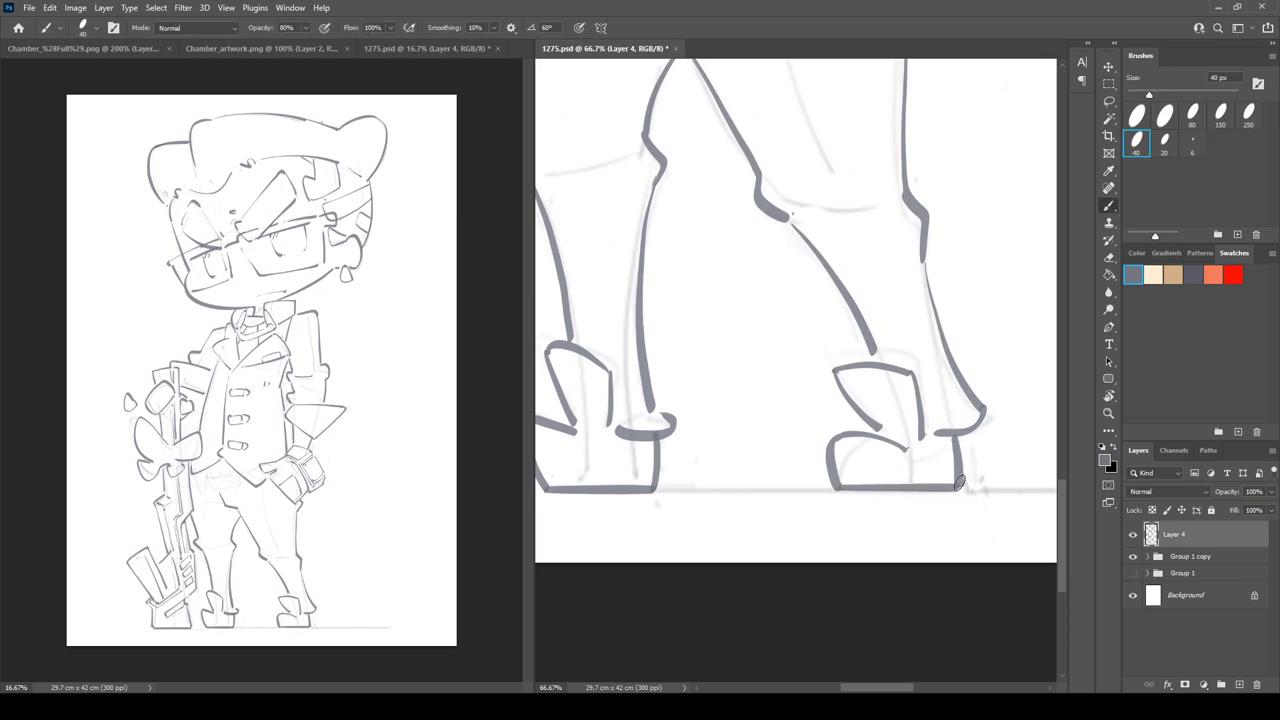
- Duplicate the line-art layer Layer 4 and hide the original
{"action": "left_click_drag", "start_coordinate": [820, 188], "coordinate": [809, 529]}
{"action": "left_click_drag", "start_coordinate": [762, 239], "coordinate": [691, 625]}
{"action": "left_click_drag", "start_coordinate": [785, 275], "coordinate": [696, 626]}
{"action": "key", "text": "ctrl+j"}
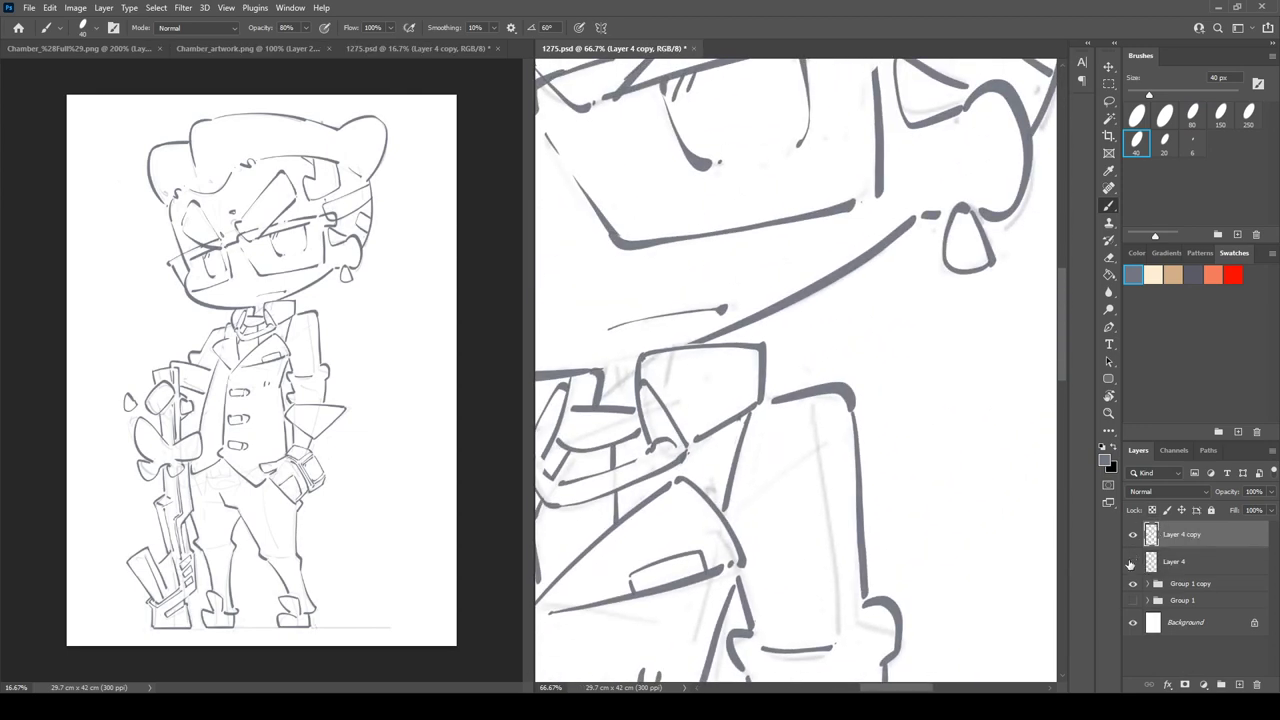
{"action": "left_click", "coordinate": [1133, 561]}
- Thicken the outer outline of the rounded shape beside the forehead on the duplicated layer, using the 80 px brush
{"action": "left_click_drag", "start_coordinate": [868, 236], "coordinate": [906, 543]}
{"action": "left_click", "coordinate": [1192, 115]}
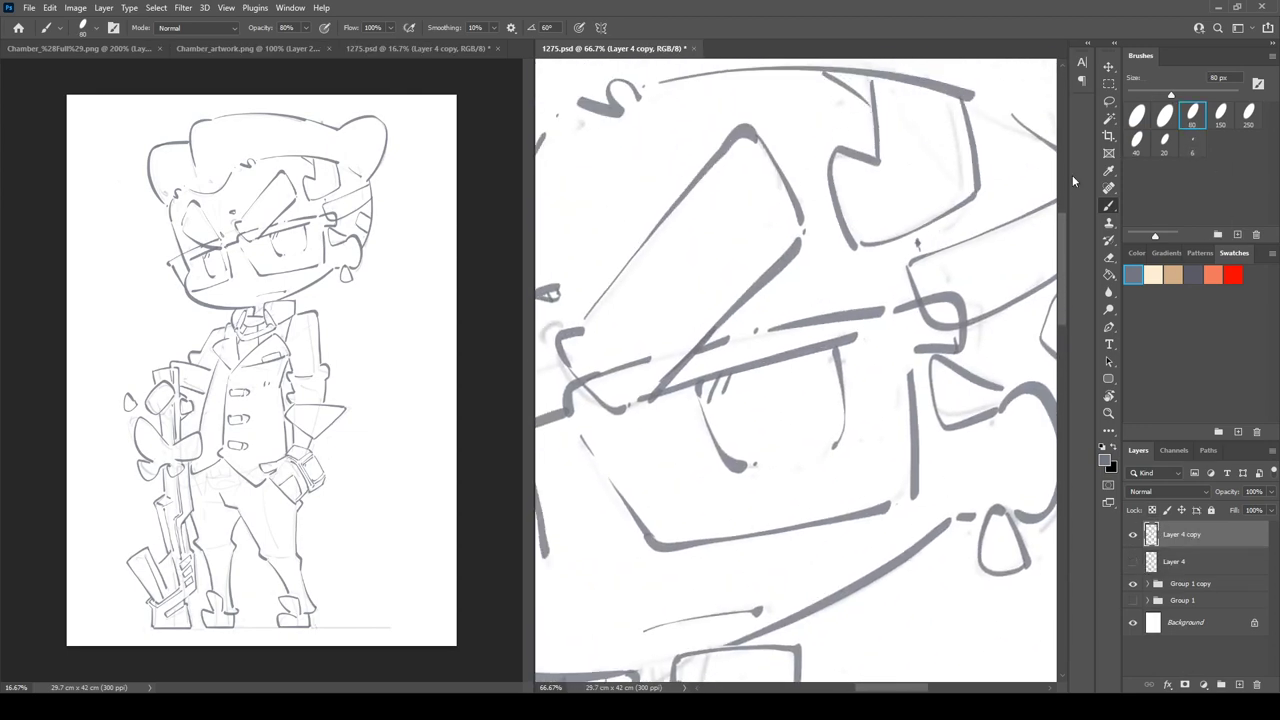
{"action": "left_click_drag", "start_coordinate": [683, 270], "coordinate": [968, 396]}
{"action": "left_click_drag", "start_coordinate": [797, 300], "coordinate": [950, 322]}
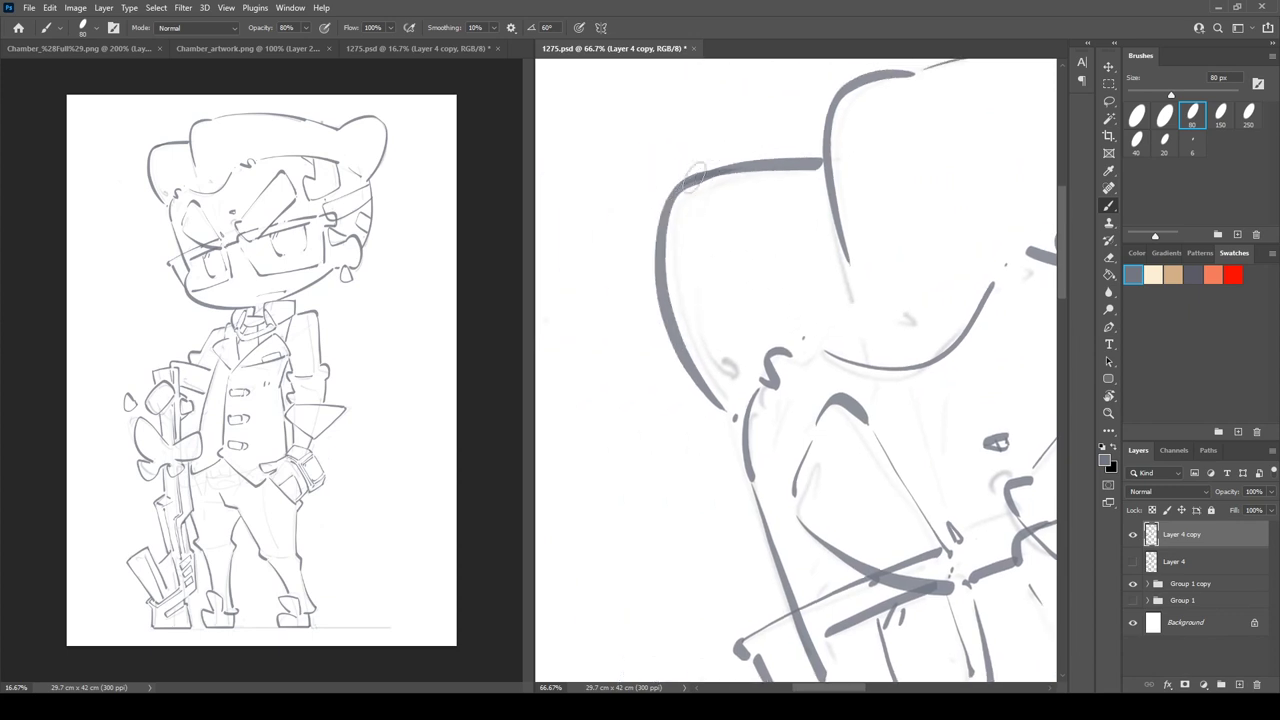
{"action": "left_click_drag", "start_coordinate": [665, 188], "coordinate": [822, 155]}
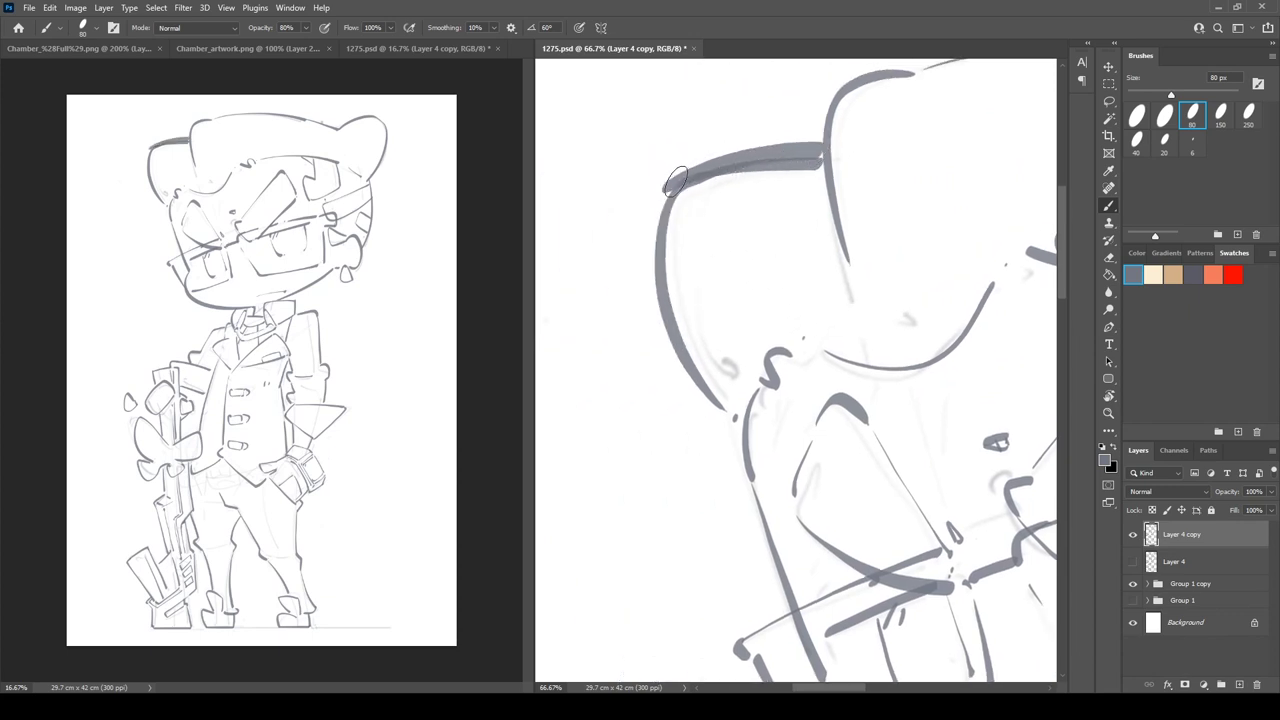
{"action": "left_click_drag", "start_coordinate": [665, 188], "coordinate": [825, 150]}
{"action": "mouse_move", "coordinate": [676, 184]}
{"action": "left_mouse_down"}
{"action": "mouse_move", "coordinate": [658, 208]}
{"action": "mouse_move", "coordinate": [650, 300]}
{"action": "mouse_move", "coordinate": [698, 396]}
{"action": "mouse_move", "coordinate": [738, 430]}
{"action": "mouse_move", "coordinate": [657, 204]}
{"action": "mouse_move", "coordinate": [648, 286]}
{"action": "mouse_move", "coordinate": [665, 357]}
{"action": "mouse_move", "coordinate": [698, 414]}
{"action": "mouse_move", "coordinate": [740, 438]}
{"action": "mouse_move", "coordinate": [688, 200]}
{"action": "mouse_move", "coordinate": [704, 162]}
{"action": "mouse_move", "coordinate": [697, 238]}
{"action": "mouse_move", "coordinate": [762, 425]}
{"action": "left_mouse_up"}
{"action": "key", "text": "ctrl+z"}
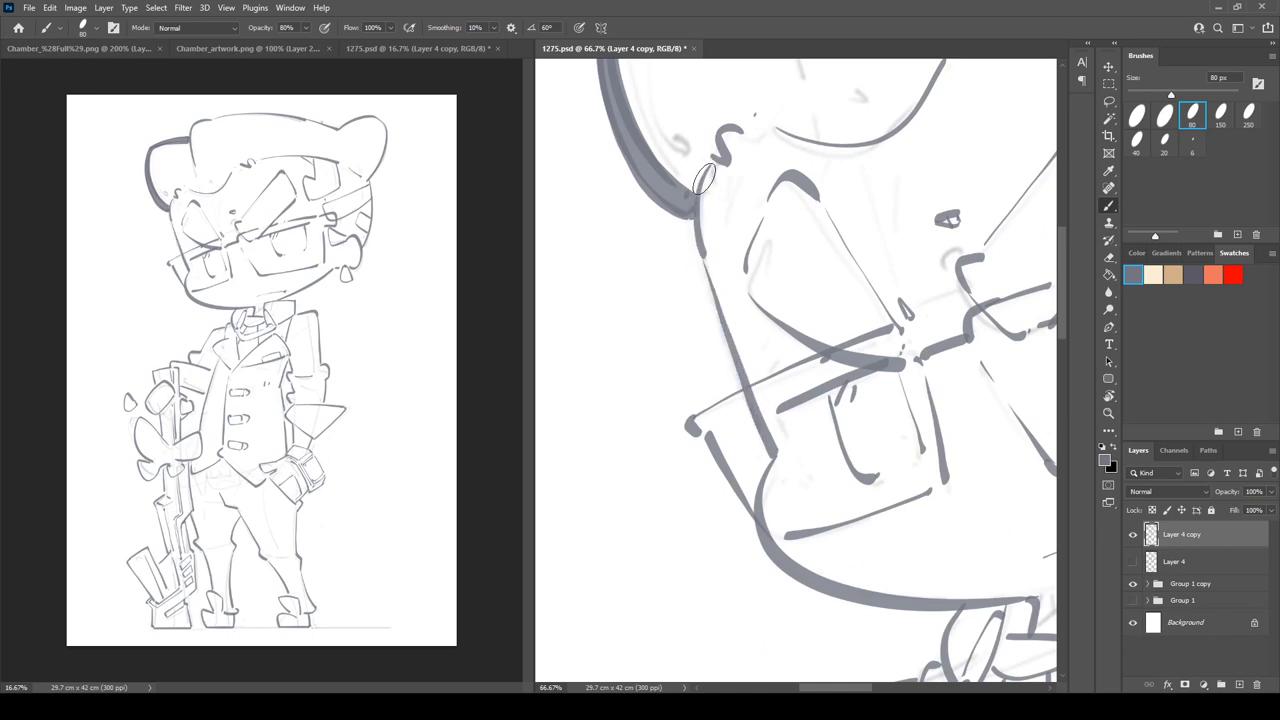
- Thicken the outer outline of the face from the temple down to the cheek
{"action": "mouse_move", "coordinate": [704, 165]}
{"action": "left_mouse_down"}
{"action": "mouse_move", "coordinate": [700, 320]}
{"action": "mouse_move", "coordinate": [725, 372]}
{"action": "mouse_move", "coordinate": [699, 205]}
{"action": "mouse_move", "coordinate": [702, 290]}
{"action": "mouse_move", "coordinate": [770, 452]}
{"action": "left_mouse_up"}
{"action": "key", "text": "ctrl+z"}
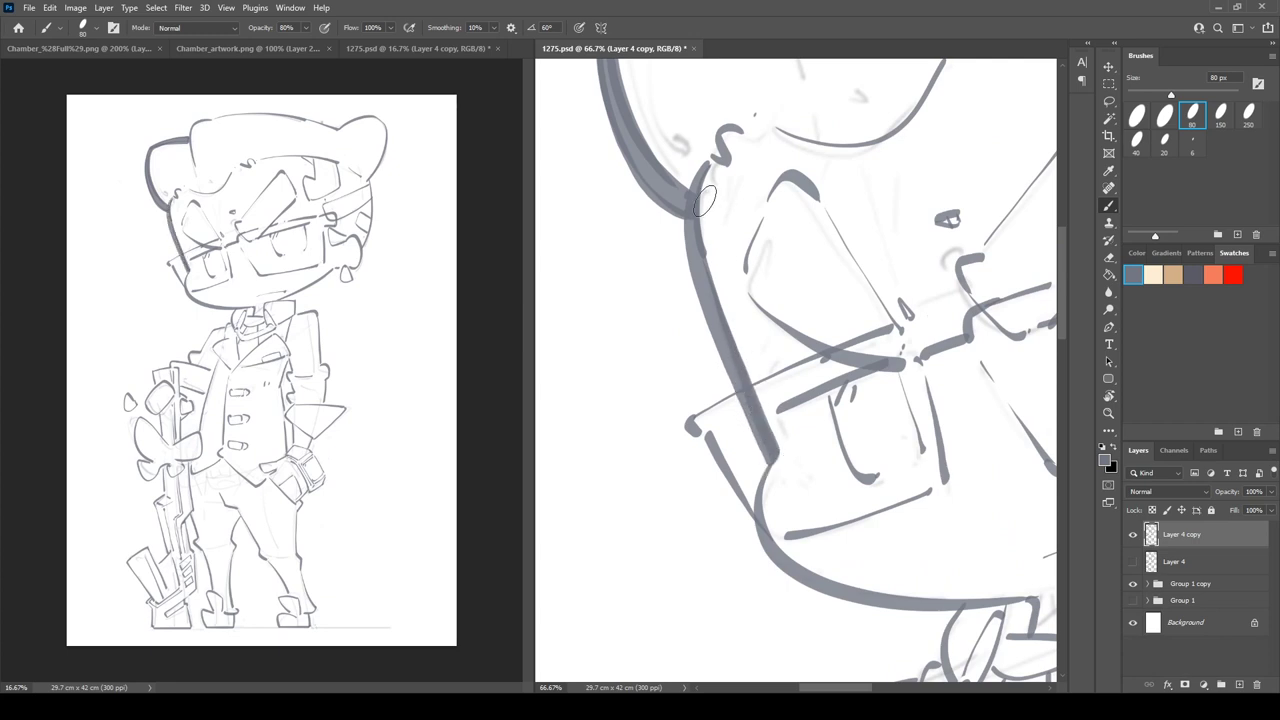
{"action": "left_click_drag", "start_coordinate": [686, 205], "coordinate": [697, 297]}
{"action": "mouse_move", "coordinate": [727, 370]}
{"action": "left_mouse_down"}
{"action": "mouse_move", "coordinate": [769, 460]}
{"action": "mouse_move", "coordinate": [572, 178]}
{"action": "left_mouse_up"}
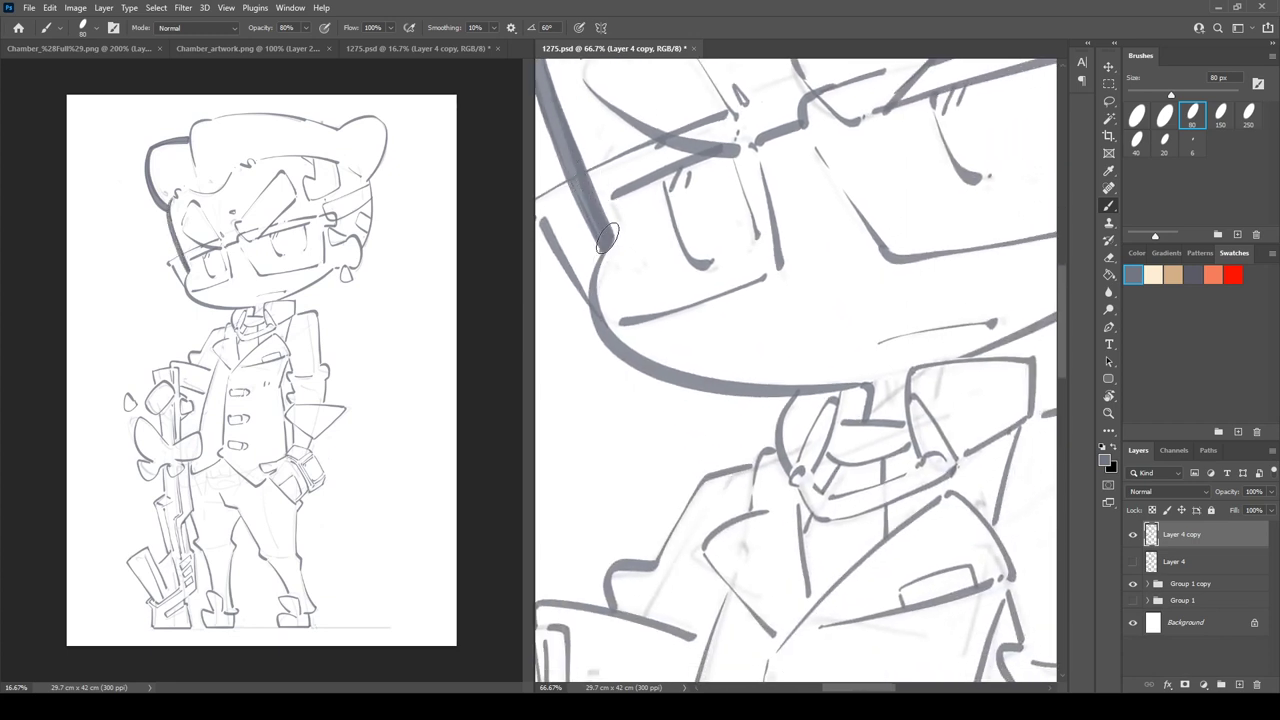
{"action": "left_click_drag", "start_coordinate": [607, 238], "coordinate": [595, 336]}
{"action": "key", "text": "ctrl+z"}
{"action": "left_click_drag", "start_coordinate": [606, 239], "coordinate": [592, 314]}
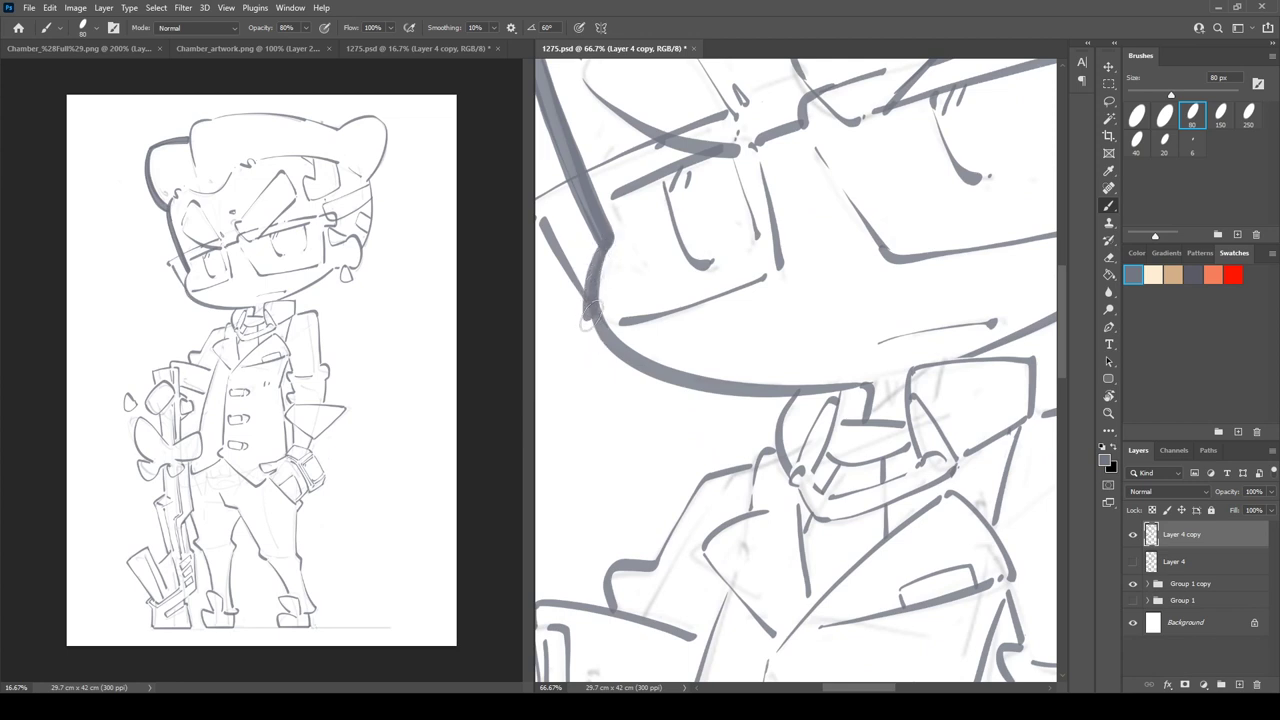
{"action": "key", "text": "ctrl+z"}
{"action": "mouse_move", "coordinate": [608, 236]}
{"action": "left_mouse_down"}
{"action": "mouse_move", "coordinate": [587, 304]}
{"action": "mouse_move", "coordinate": [626, 370]}
{"action": "mouse_move", "coordinate": [699, 401]}
{"action": "mouse_move", "coordinate": [795, 392]}
{"action": "left_mouse_up"}
{"action": "key", "text": "ctrl+z"}
{"action": "mouse_move", "coordinate": [606, 236]}
{"action": "left_mouse_down"}
{"action": "mouse_move", "coordinate": [591, 320]}
{"action": "mouse_move", "coordinate": [608, 345]}
{"action": "mouse_move", "coordinate": [664, 376]}
{"action": "mouse_move", "coordinate": [790, 395]}
{"action": "left_mouse_up"}
{"action": "key", "text": "ctrl+z"}
{"action": "mouse_move", "coordinate": [607, 246]}
{"action": "left_mouse_down"}
{"action": "mouse_move", "coordinate": [591, 301]}
{"action": "mouse_move", "coordinate": [589, 286]}
{"action": "mouse_move", "coordinate": [607, 345]}
{"action": "mouse_move", "coordinate": [669, 381]}
{"action": "mouse_move", "coordinate": [796, 399]}
{"action": "left_mouse_up"}
{"action": "key", "text": "ctrl+z"}
- Thicken the outer outline of the face from the cheek around the jaw to the collar
{"action": "key", "text": "r"}
{"action": "mouse_move", "coordinate": [590, 242]}
{"action": "left_mouse_down"}
{"action": "mouse_move", "coordinate": [663, 182]}
{"action": "mouse_move", "coordinate": [688, 131]}
{"action": "mouse_move", "coordinate": [690, 160]}
{"action": "mouse_move", "coordinate": [650, 195]}
{"action": "mouse_move", "coordinate": [634, 236]}
{"action": "mouse_move", "coordinate": [690, 160]}
{"action": "left_mouse_up"}
{"action": "key", "text": "e"}
{"action": "key", "text": "r"}
{"action": "key", "text": "b"}
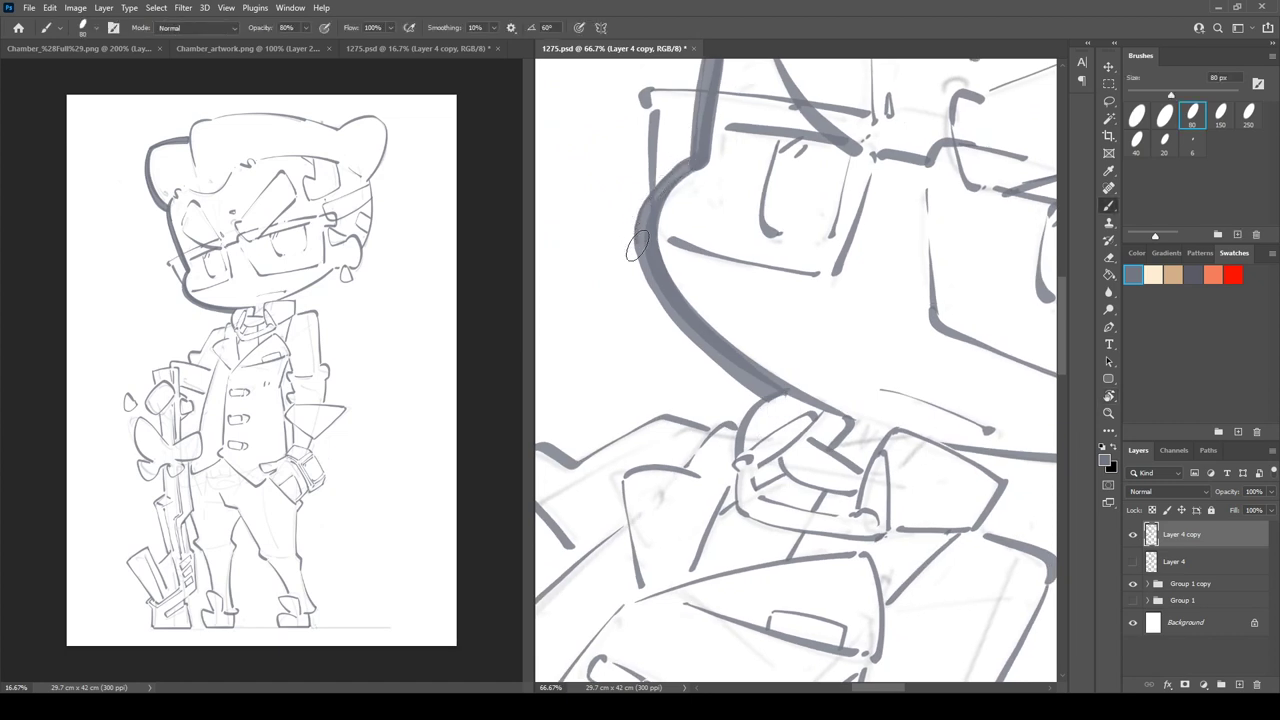
{"action": "mouse_move", "coordinate": [637, 245]}
{"action": "left_mouse_down"}
{"action": "mouse_move", "coordinate": [674, 326]}
{"action": "mouse_move", "coordinate": [760, 398]}
{"action": "left_mouse_up"}
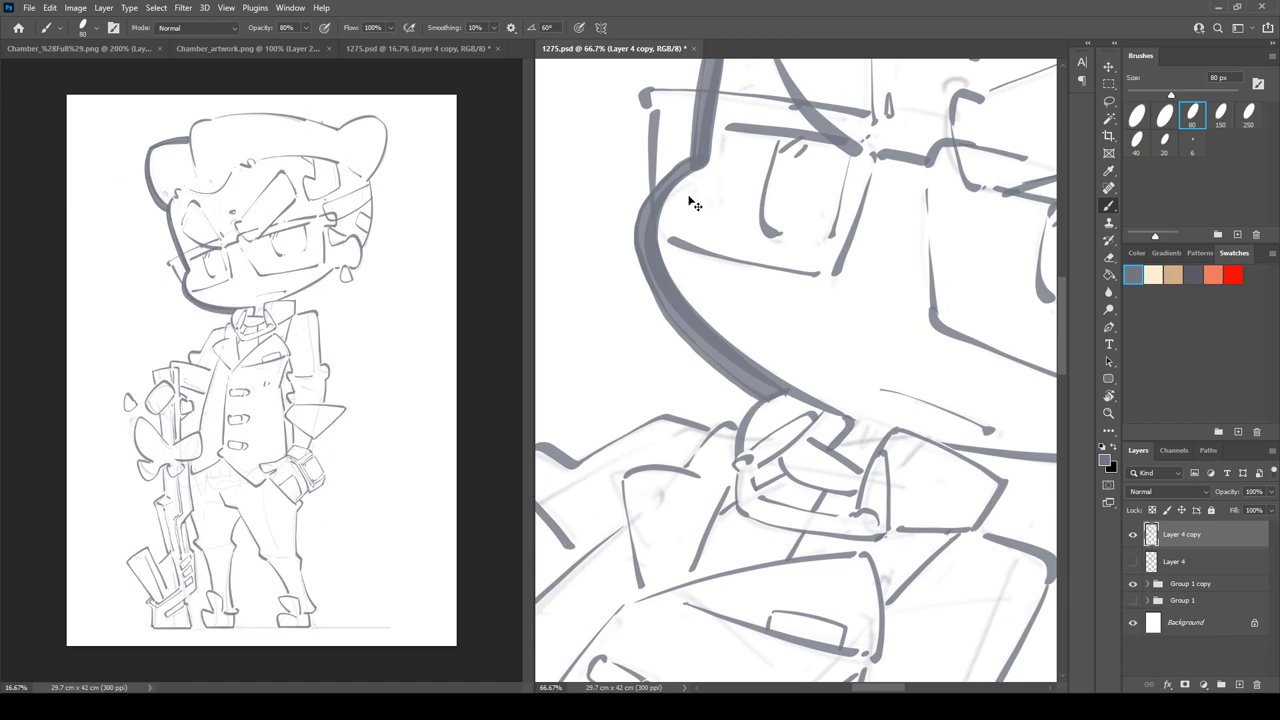
{"action": "key", "text": "ctrl+z"}
{"action": "key", "text": "ctrl+z"}
{"action": "mouse_move", "coordinate": [692, 152]}
{"action": "left_mouse_down"}
{"action": "mouse_move", "coordinate": [651, 192]}
{"action": "mouse_move", "coordinate": [640, 262]}
{"action": "mouse_move", "coordinate": [673, 324]}
{"action": "mouse_move", "coordinate": [762, 398]}
{"action": "left_mouse_up"}
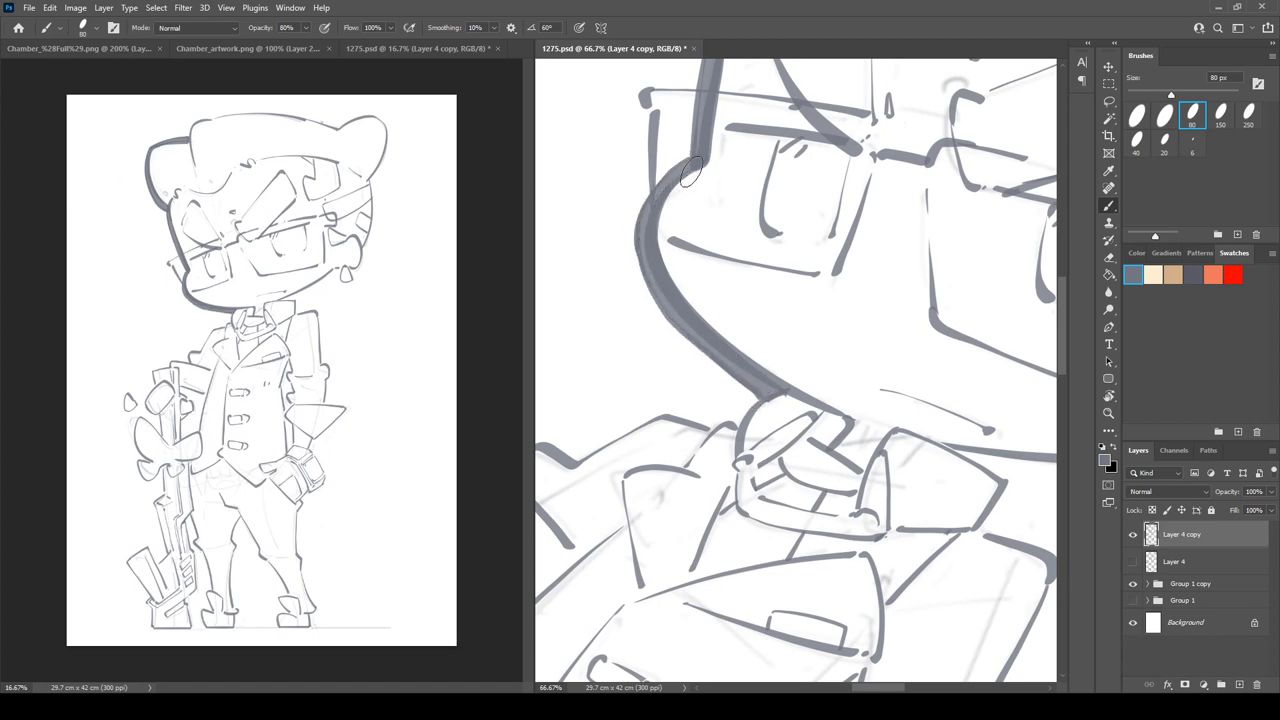
- Thicken the collar's outer outline just below the jaw and clean up its edge
{"action": "key", "text": "r"}
{"action": "left_click_drag", "start_coordinate": [749, 154], "coordinate": [606, 257]}
{"action": "mouse_move", "coordinate": [764, 398]}
{"action": "left_mouse_down"}
{"action": "mouse_move", "coordinate": [716, 264]}
{"action": "mouse_move", "coordinate": [742, 318]}
{"action": "mouse_move", "coordinate": [740, 284]}
{"action": "left_mouse_up"}
{"action": "key", "text": "b"}
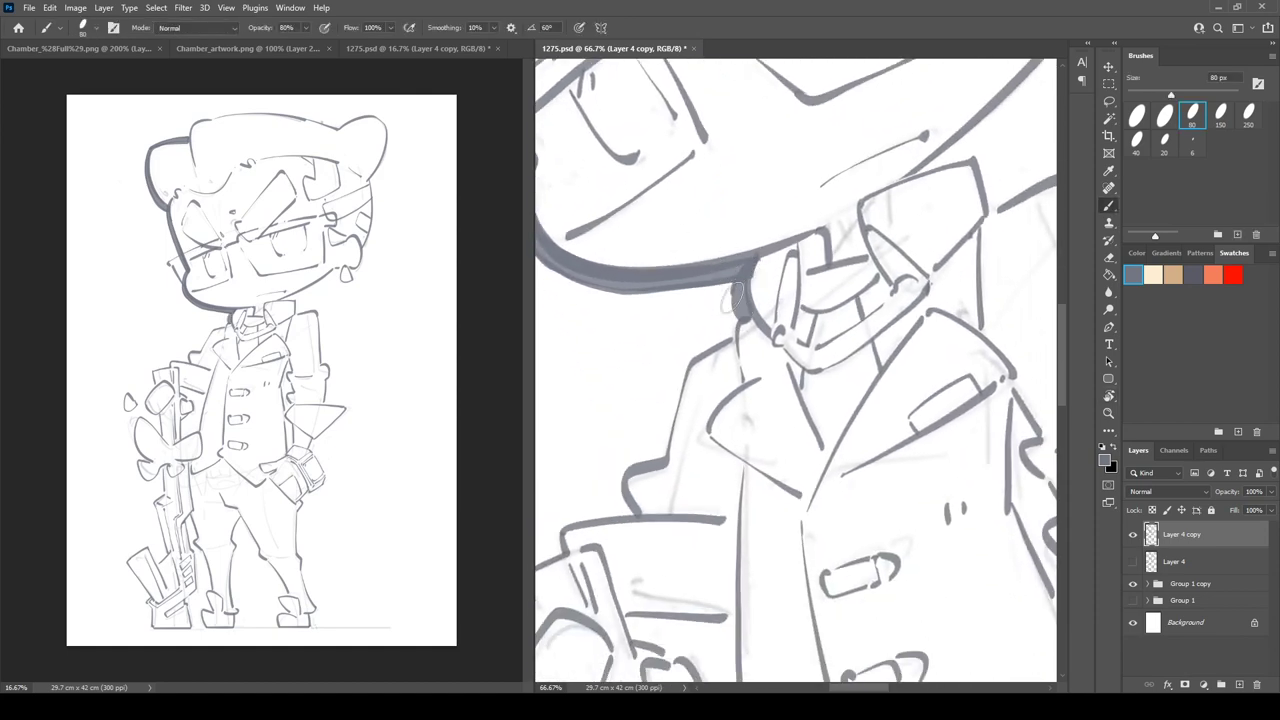
{"action": "key", "text": "e"}
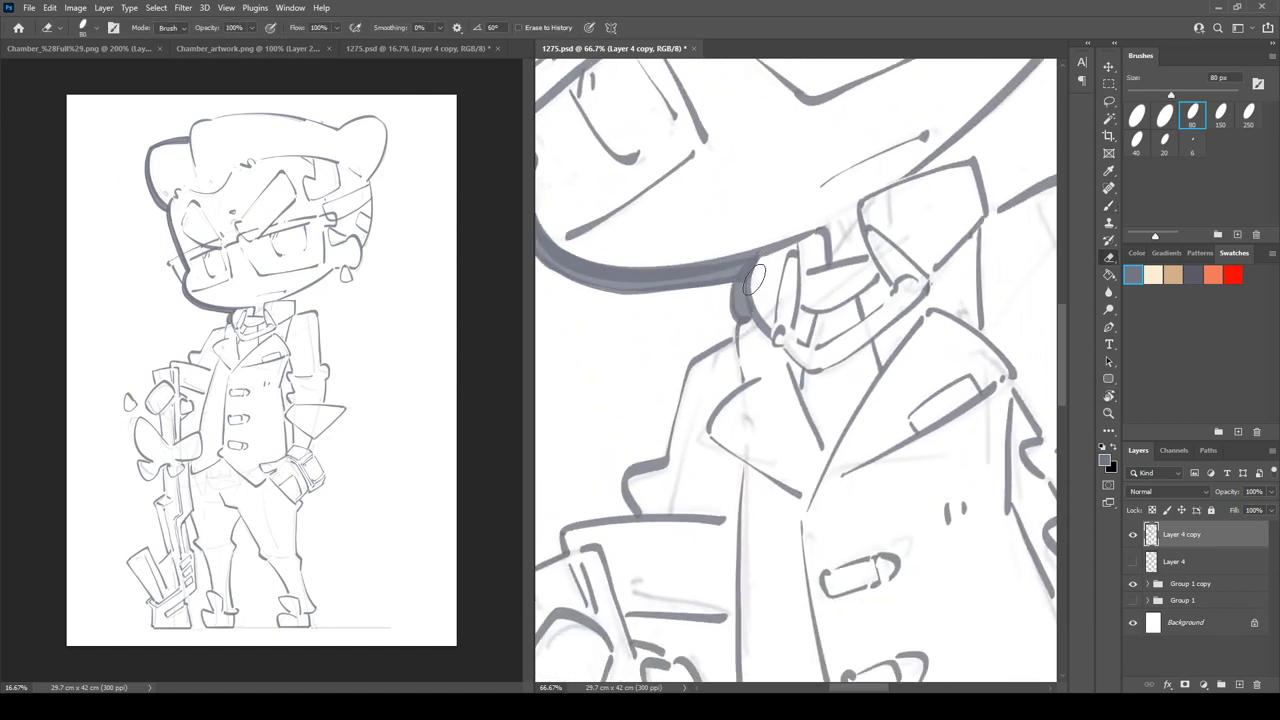
{"action": "key", "text": "b"}
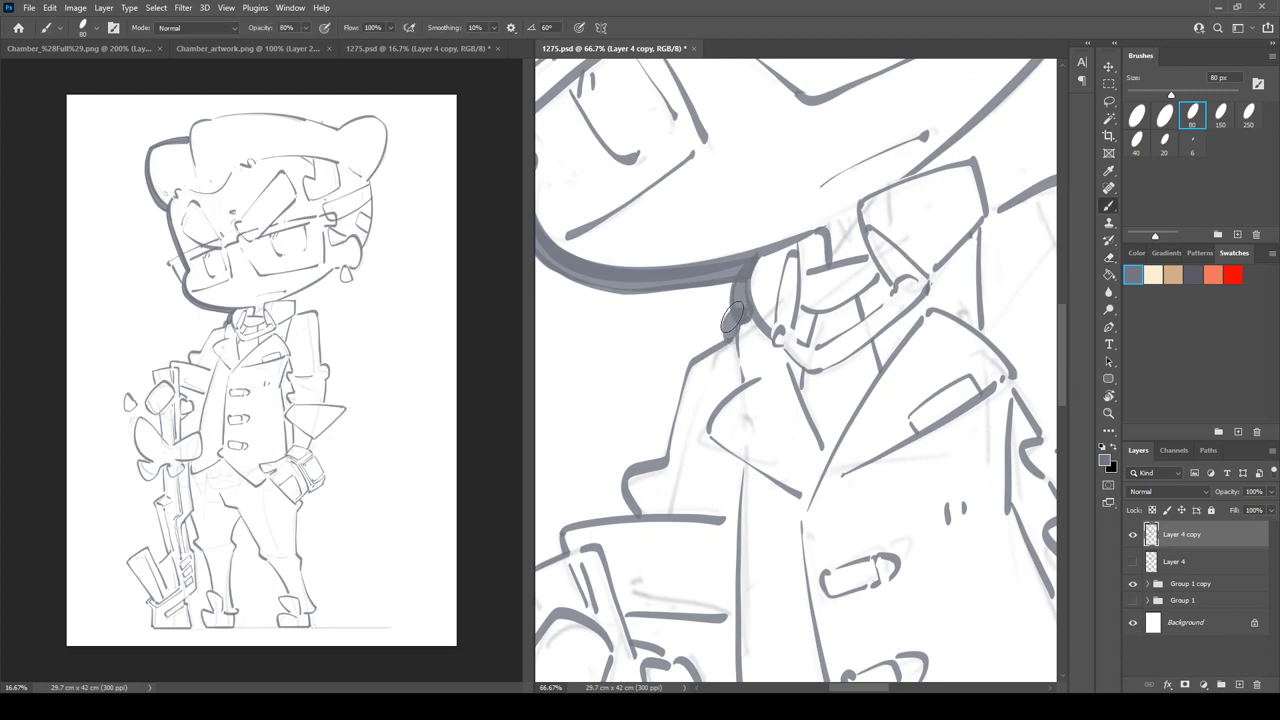
- Thicken the outer outline of the rifle-side sleeve from the shoulder past the elbow to the forearm
{"action": "mouse_move", "coordinate": [728, 330]}
{"action": "left_mouse_down"}
{"action": "mouse_move", "coordinate": [745, 282]}
{"action": "mouse_move", "coordinate": [784, 241]}
{"action": "mouse_move", "coordinate": [778, 208]}
{"action": "mouse_move", "coordinate": [772, 253]}
{"action": "mouse_move", "coordinate": [735, 285]}
{"action": "mouse_move", "coordinate": [723, 390]}
{"action": "left_mouse_up"}
{"action": "key", "text": "r"}
{"action": "key", "text": "b"}
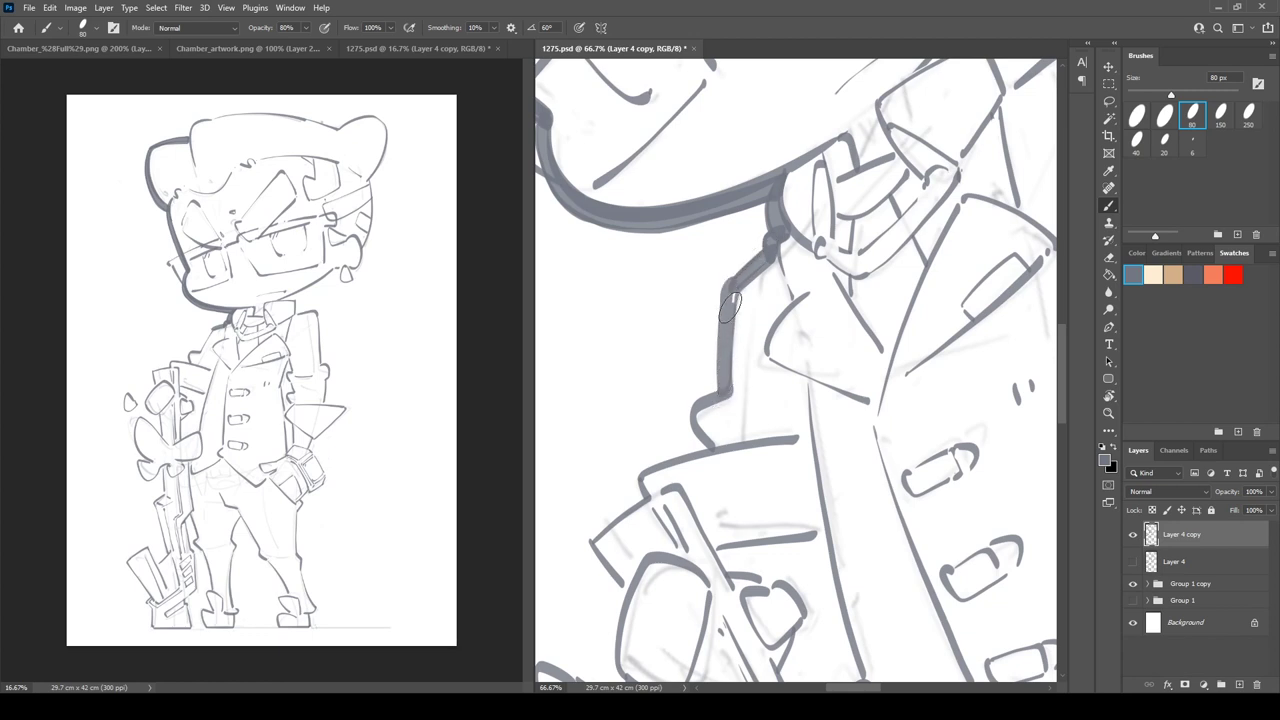
{"action": "left_click_drag", "start_coordinate": [720, 342], "coordinate": [749, 242]}
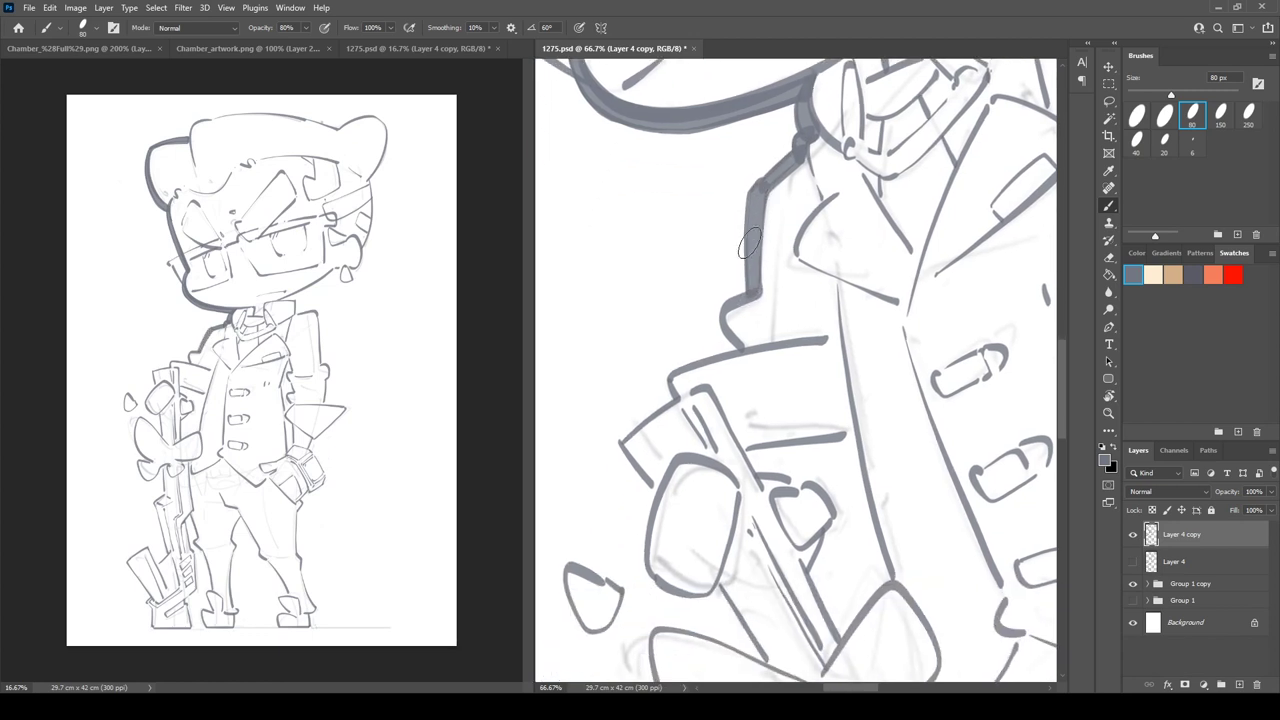
{"action": "mouse_move", "coordinate": [739, 350]}
{"action": "left_mouse_down"}
{"action": "mouse_move", "coordinate": [722, 313]}
{"action": "mouse_move", "coordinate": [737, 347]}
{"action": "mouse_move", "coordinate": [680, 405]}
{"action": "mouse_move", "coordinate": [673, 331]}
{"action": "left_mouse_up"}
{"action": "key", "text": "r"}
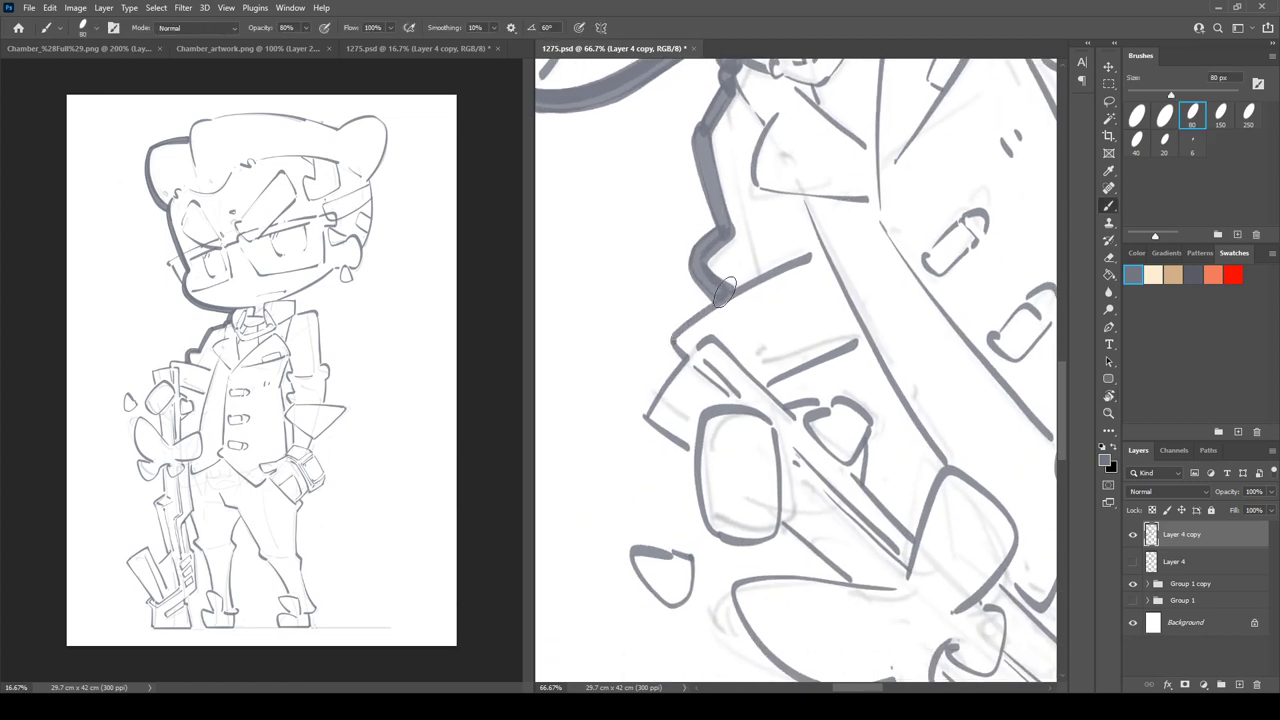
{"action": "mouse_move", "coordinate": [769, 272]}
{"action": "left_mouse_down"}
{"action": "mouse_move", "coordinate": [662, 328]}
{"action": "mouse_move", "coordinate": [682, 335]}
{"action": "mouse_move", "coordinate": [665, 343]}
{"action": "mouse_move", "coordinate": [681, 366]}
{"action": "mouse_move", "coordinate": [669, 328]}
{"action": "mouse_move", "coordinate": [749, 285]}
{"action": "mouse_move", "coordinate": [662, 330]}
{"action": "mouse_move", "coordinate": [733, 286]}
{"action": "left_mouse_up"}
{"action": "key", "text": "ctrl+z"}
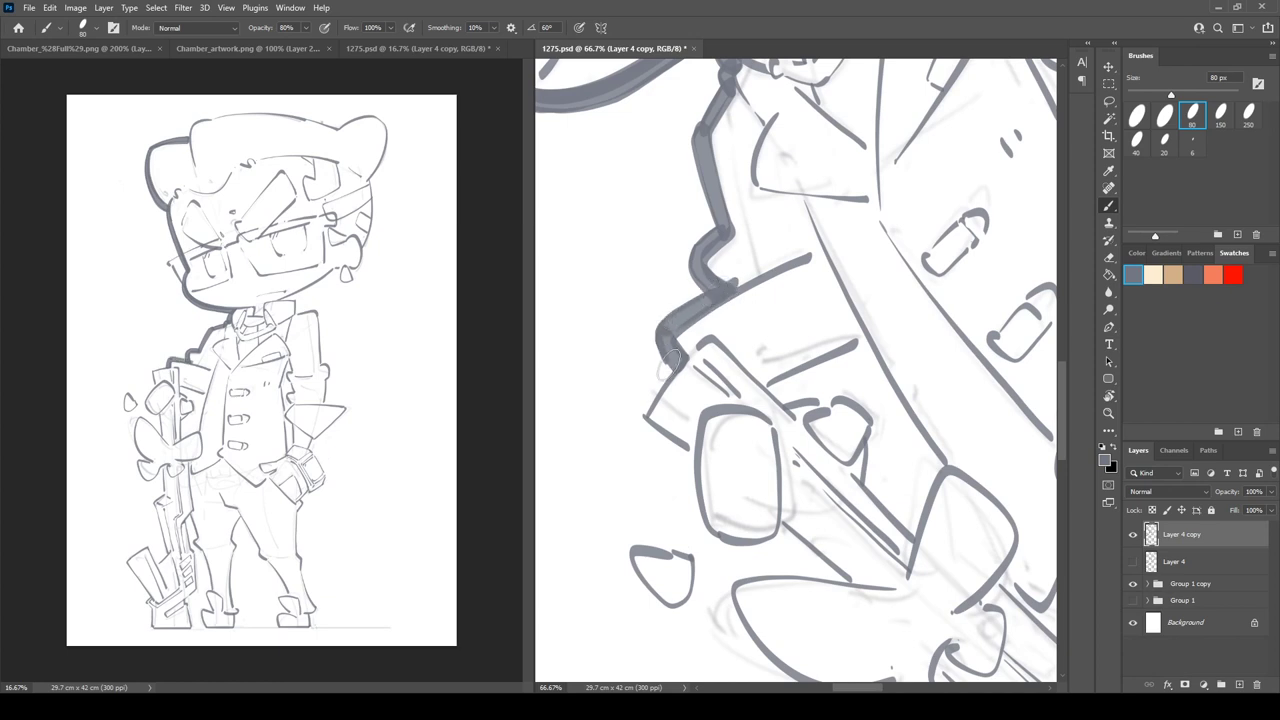
- Thicken the upper edge and outer corner of the angular piece jutting out below the forearm
{"action": "key", "text": "e"}
{"action": "key", "text": "r"}
{"action": "left_click_drag", "start_coordinate": [666, 256], "coordinate": [722, 208]}
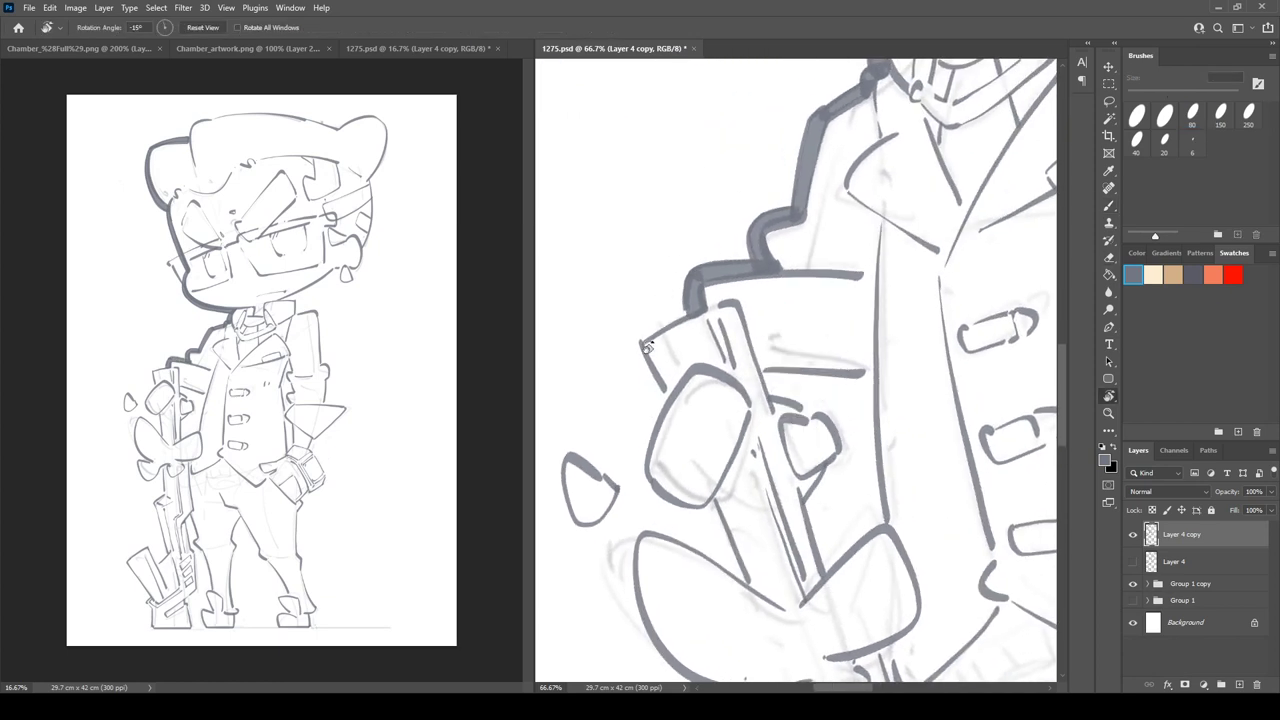
{"action": "key", "text": "b"}
{"action": "left_click_drag", "start_coordinate": [636, 340], "coordinate": [692, 302]}
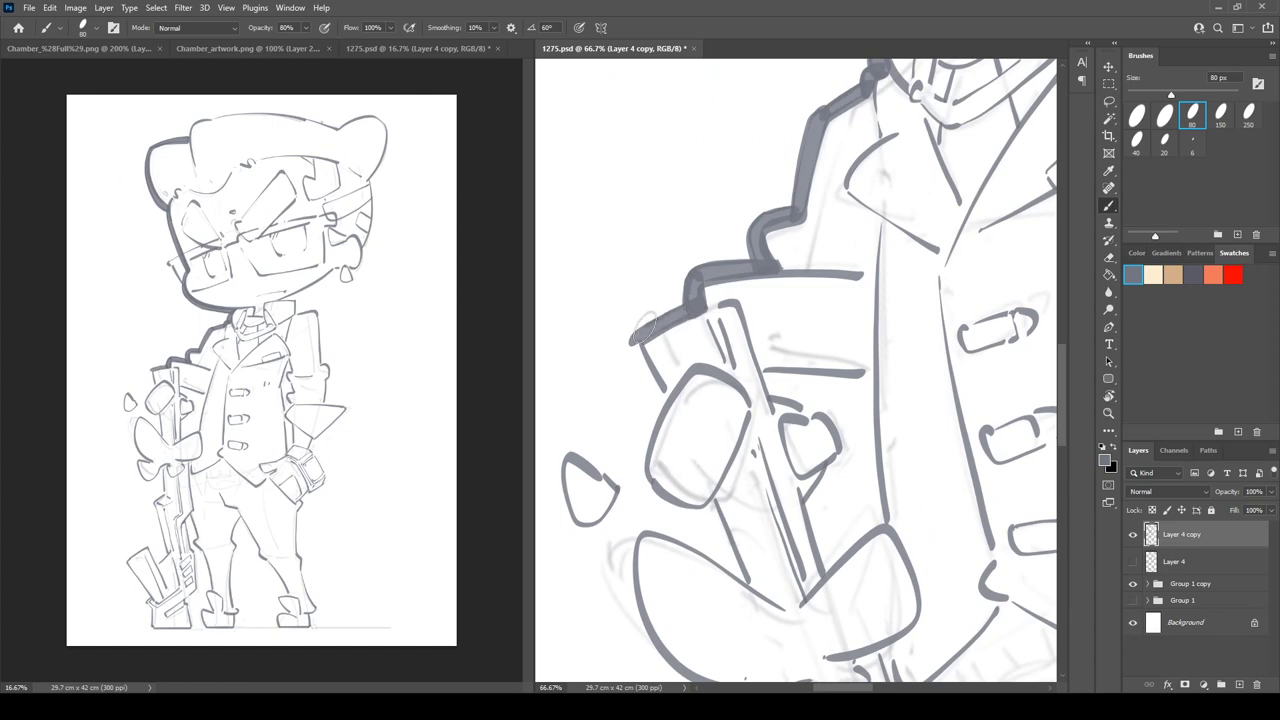
{"action": "left_click_drag", "start_coordinate": [634, 340], "coordinate": [663, 408]}
{"action": "key", "text": "r"}
{"action": "left_click_drag", "start_coordinate": [696, 311], "coordinate": [688, 322]}
{"action": "mouse_move", "coordinate": [676, 385]}
{"action": "left_mouse_down"}
{"action": "mouse_move", "coordinate": [667, 214]}
{"action": "mouse_move", "coordinate": [729, 178]}
{"action": "mouse_move", "coordinate": [691, 204]}
{"action": "left_mouse_up"}
{"action": "key", "text": "b"}
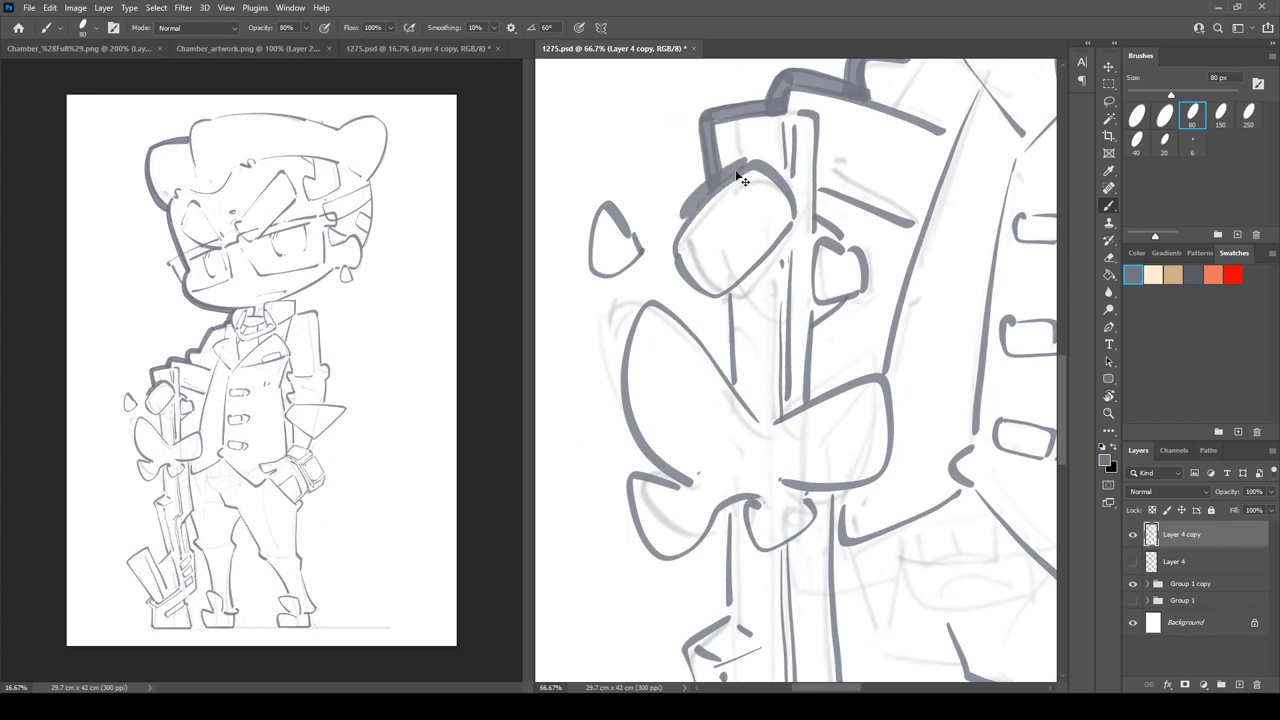
{"action": "key", "text": "ctrl+z"}
- Lasso the rounded shape above the gripping hand, rotate it about 33° counterclockwise, shift it outward, and erase the overlapping line inside it
{"action": "key", "text": "k"}
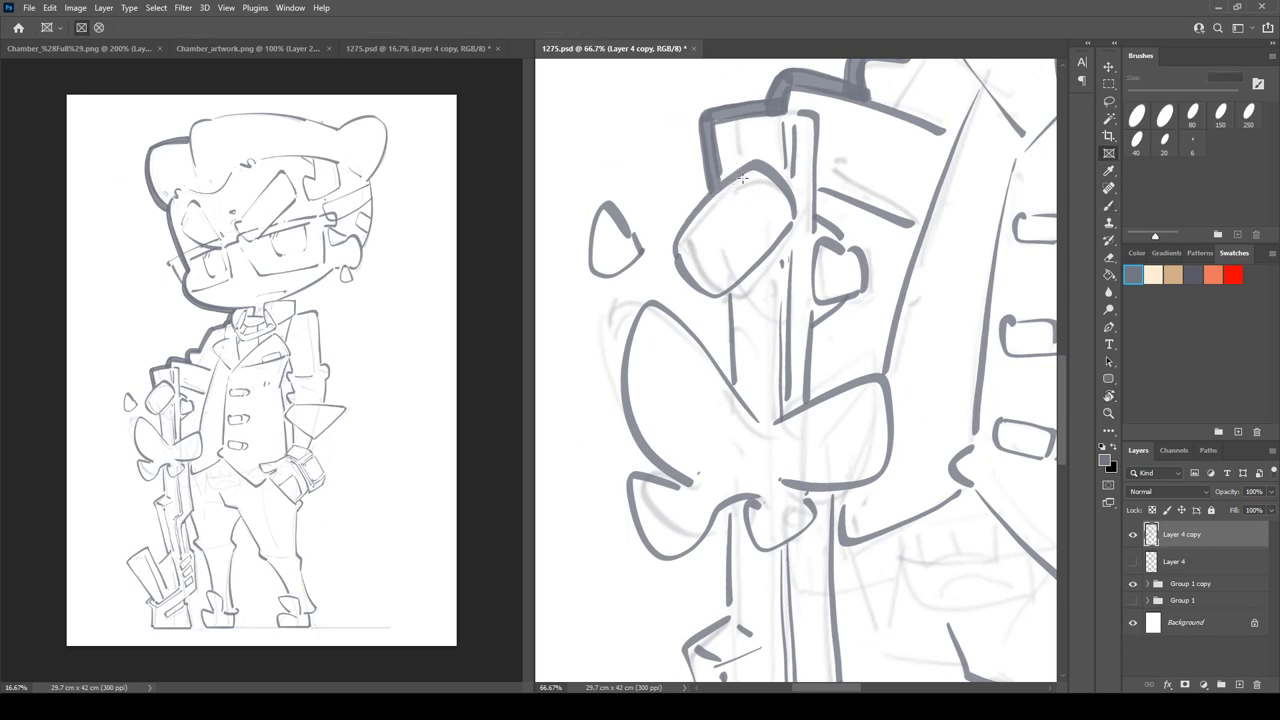
{"action": "key", "text": "l"}
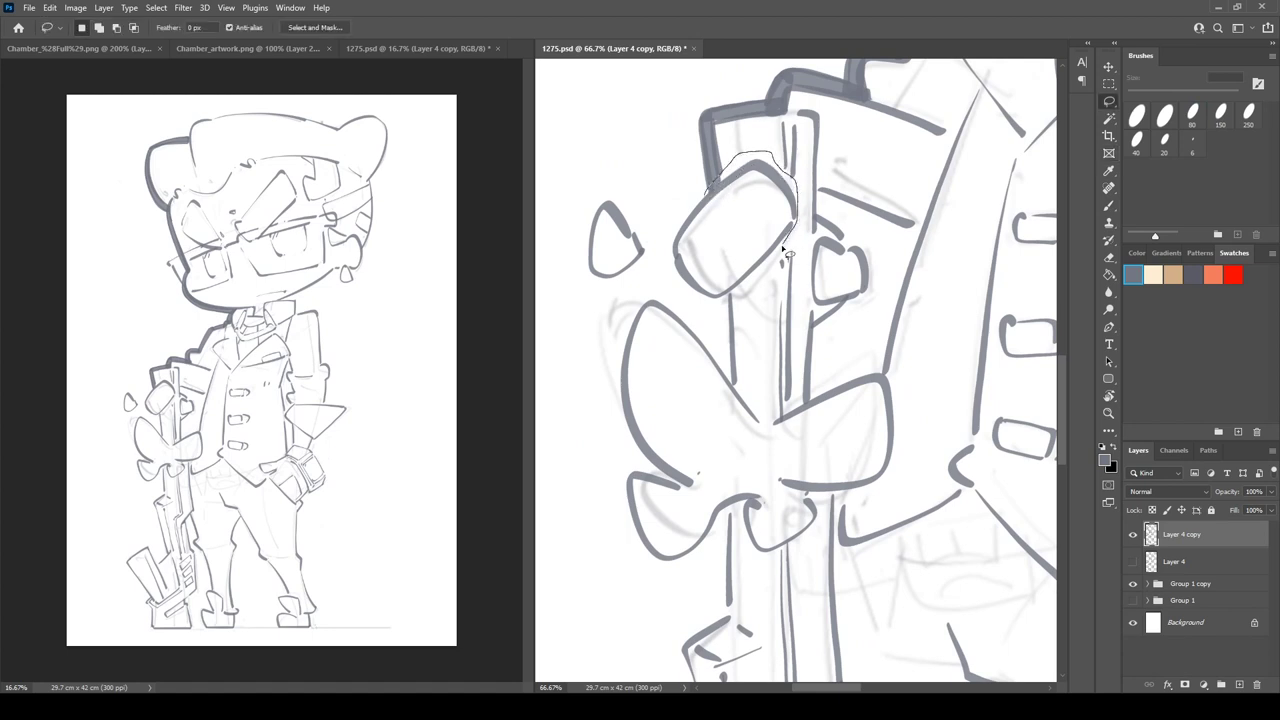
{"action": "left_click_drag", "start_coordinate": [679, 287], "coordinate": [704, 192]}
{"action": "key", "text": "ctrl+t"}
{"action": "left_click_drag", "start_coordinate": [806, 147], "coordinate": [754, 120]}
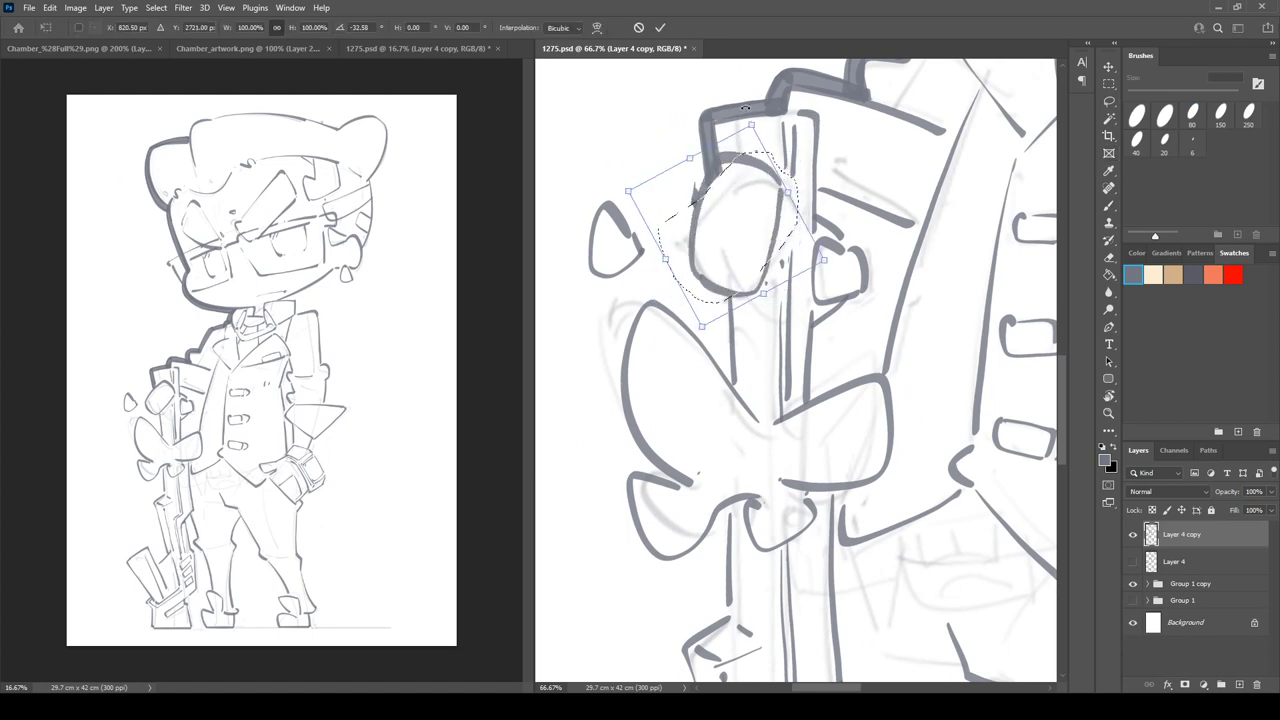
{"action": "mouse_move", "coordinate": [745, 218]}
{"action": "left_mouse_down"}
{"action": "mouse_move", "coordinate": [714, 231]}
{"action": "mouse_move", "coordinate": [731, 214]}
{"action": "left_mouse_up"}
{"action": "key", "text": "Return"}
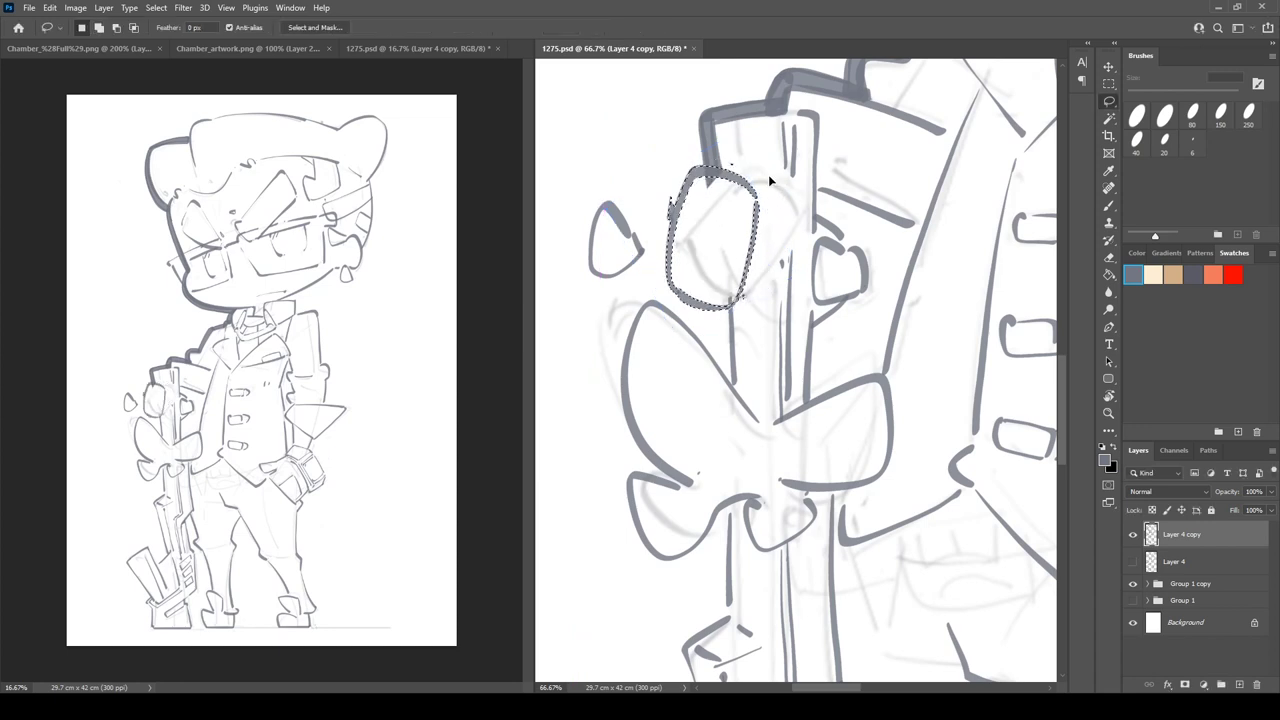
{"action": "key", "text": "ctrl+d"}
{"action": "key", "text": "e"}
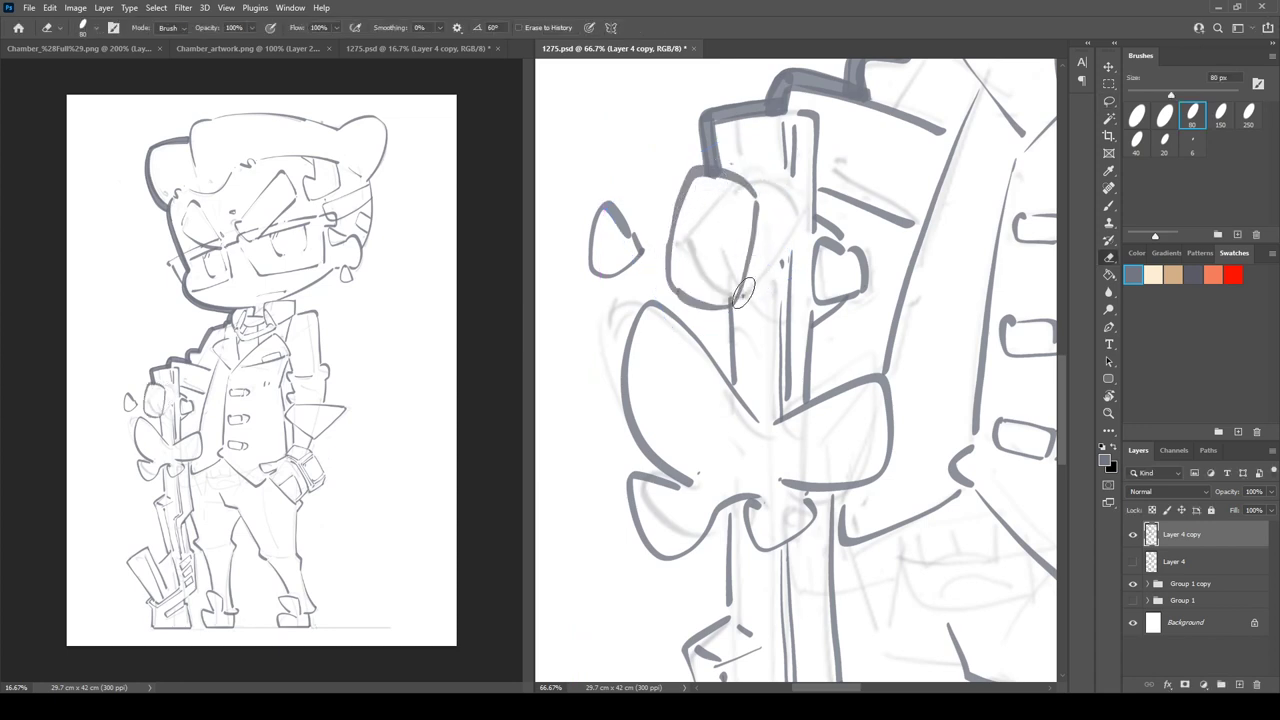
- Thicken the outline of the repositioned rounded shape and the short rifle edge running from it to the hand
{"action": "key", "text": "r"}
{"action": "left_click_drag", "start_coordinate": [743, 293], "coordinate": [692, 272]}
{"action": "key", "text": "b"}
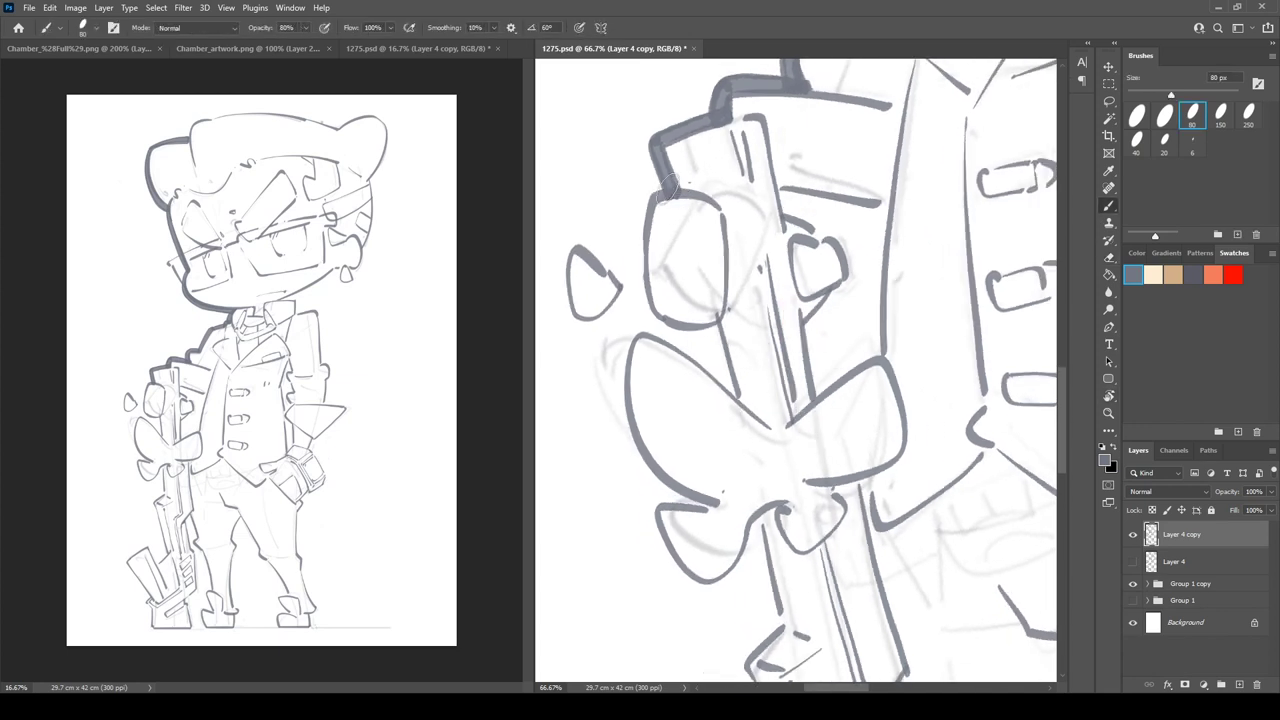
{"action": "mouse_move", "coordinate": [661, 190]}
{"action": "left_mouse_down"}
{"action": "mouse_move", "coordinate": [649, 312]}
{"action": "mouse_move", "coordinate": [716, 318]}
{"action": "mouse_move", "coordinate": [654, 304]}
{"action": "mouse_move", "coordinate": [716, 313]}
{"action": "left_mouse_up"}
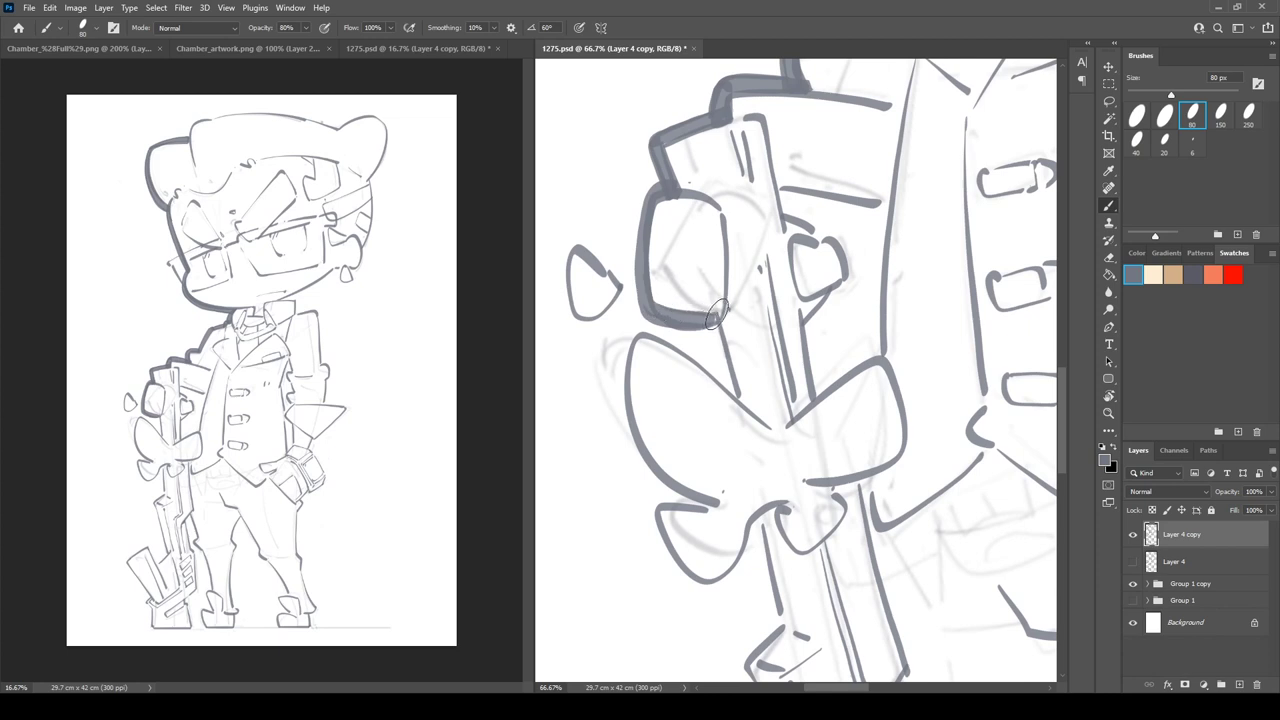
{"action": "left_click_drag", "start_coordinate": [720, 198], "coordinate": [729, 377]}
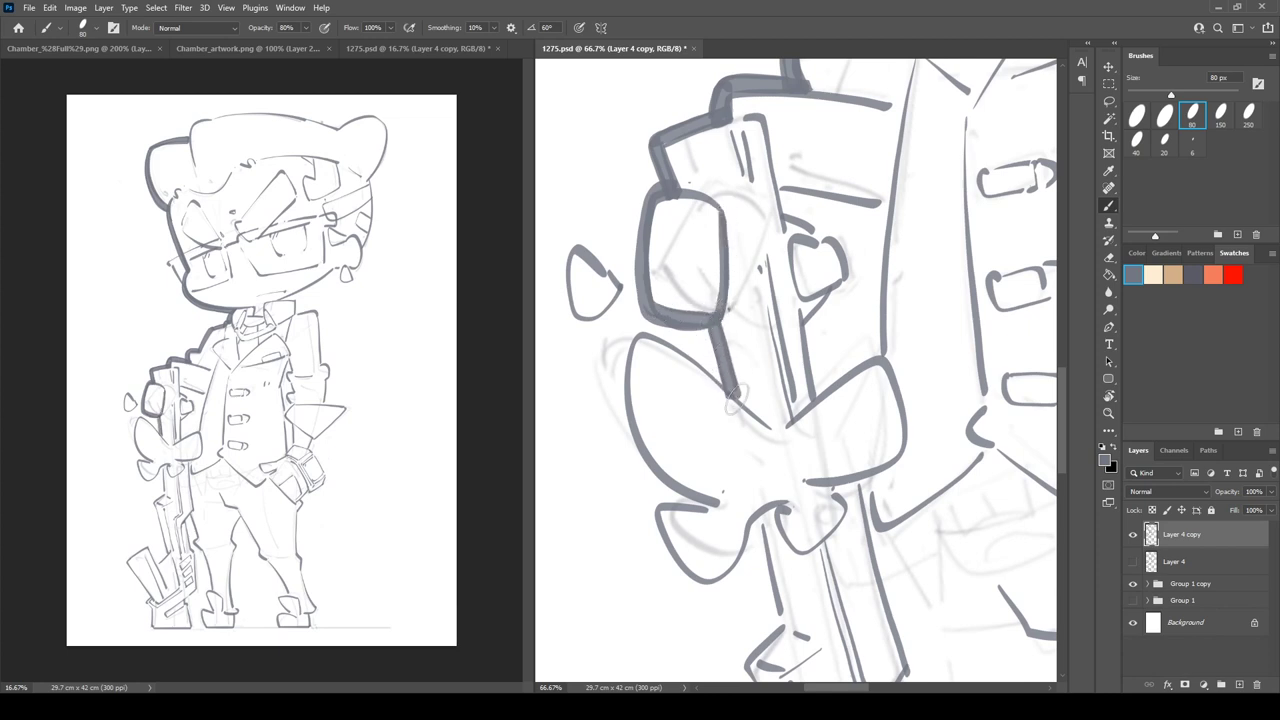
- Thicken the upper edge of the hand gripping the rifle, from its outer tip toward the rifle
{"action": "key", "text": "e"}
{"action": "left_click_drag", "start_coordinate": [750, 318], "coordinate": [828, 200]}
{"action": "key", "text": "r"}
{"action": "mouse_move", "coordinate": [828, 200]}
{"action": "left_mouse_down"}
{"action": "mouse_move", "coordinate": [729, 154]}
{"action": "mouse_move", "coordinate": [630, 230]}
{"action": "left_mouse_up"}
{"action": "key", "text": "b"}
{"action": "left_click_drag", "start_coordinate": [628, 381], "coordinate": [765, 307]}
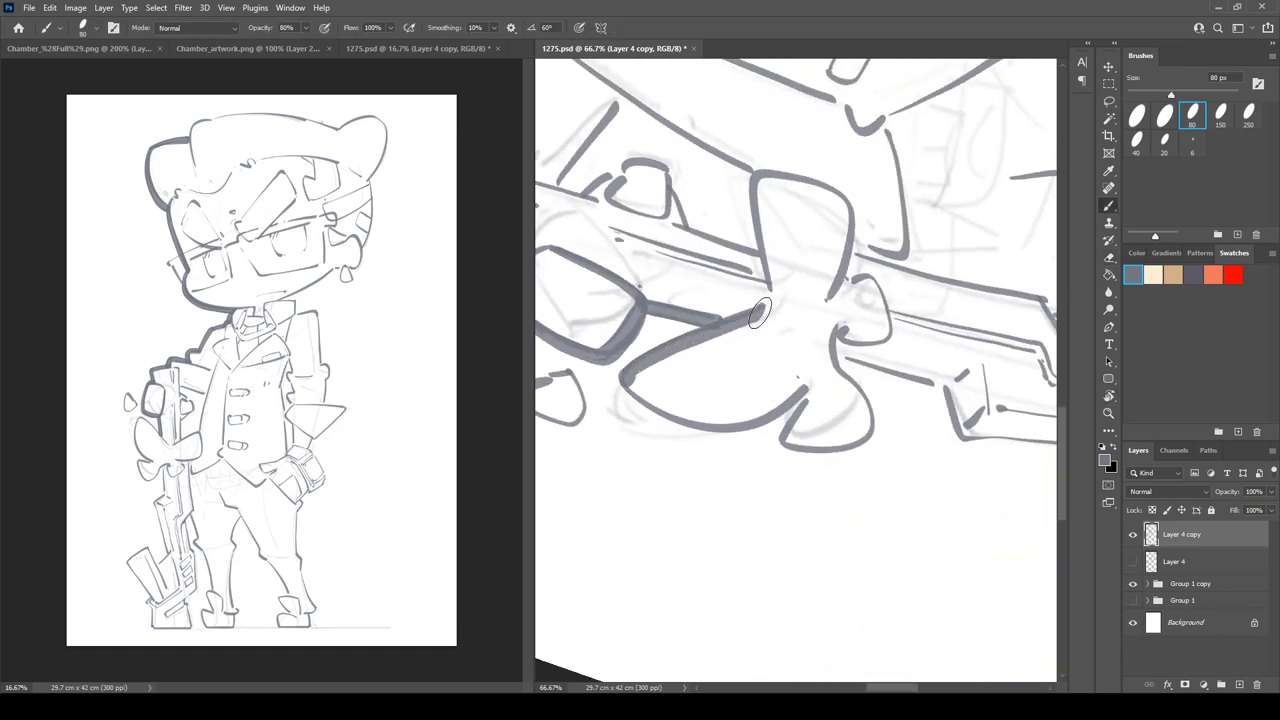
{"action": "left_click_drag", "start_coordinate": [630, 382], "coordinate": [745, 323]}
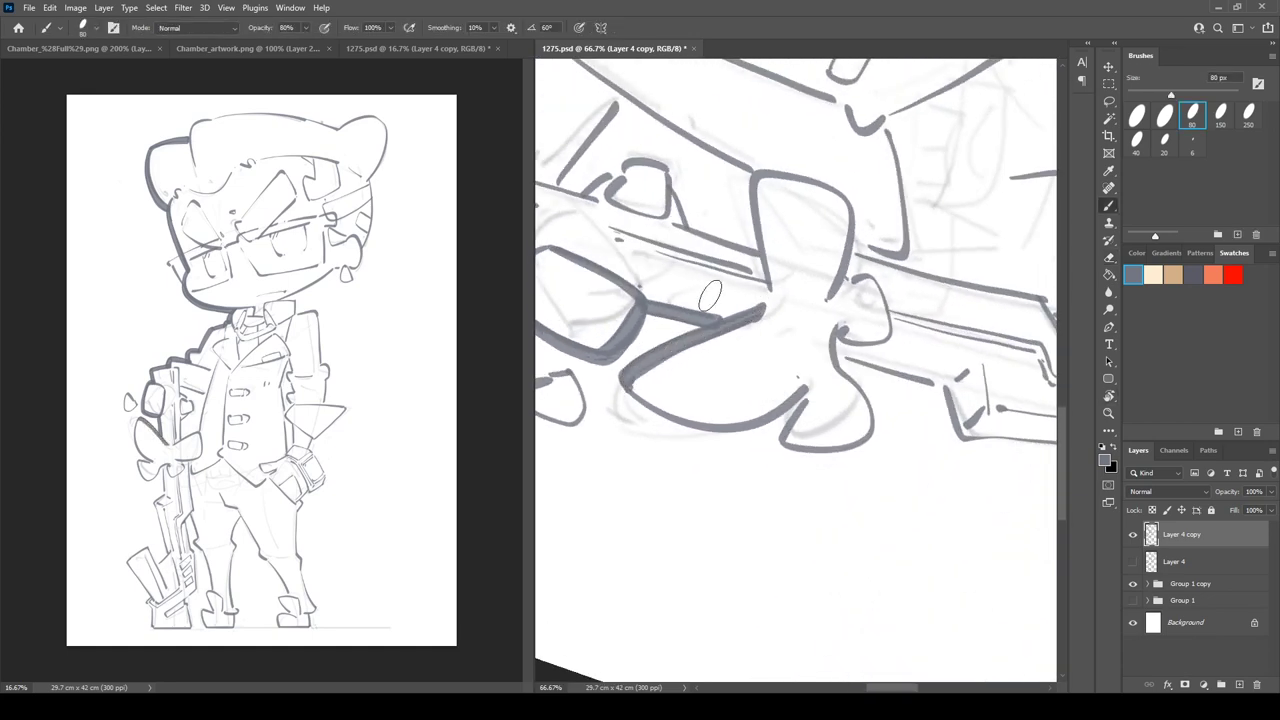
- Thicken the outer curve of the gripping hand and the contour of the lower finger beneath it
{"action": "key", "text": "r"}
{"action": "mouse_move", "coordinate": [632, 386]}
{"action": "left_mouse_down"}
{"action": "mouse_move", "coordinate": [706, 228]}
{"action": "mouse_move", "coordinate": [706, 278]}
{"action": "mouse_move", "coordinate": [733, 350]}
{"action": "mouse_move", "coordinate": [790, 384]}
{"action": "left_mouse_up"}
{"action": "key", "text": "b"}
{"action": "mouse_move", "coordinate": [712, 212]}
{"action": "left_mouse_down"}
{"action": "mouse_move", "coordinate": [719, 323]}
{"action": "mouse_move", "coordinate": [786, 372]}
{"action": "mouse_move", "coordinate": [786, 388]}
{"action": "mouse_move", "coordinate": [768, 262]}
{"action": "mouse_move", "coordinate": [722, 263]}
{"action": "mouse_move", "coordinate": [757, 333]}
{"action": "left_mouse_up"}
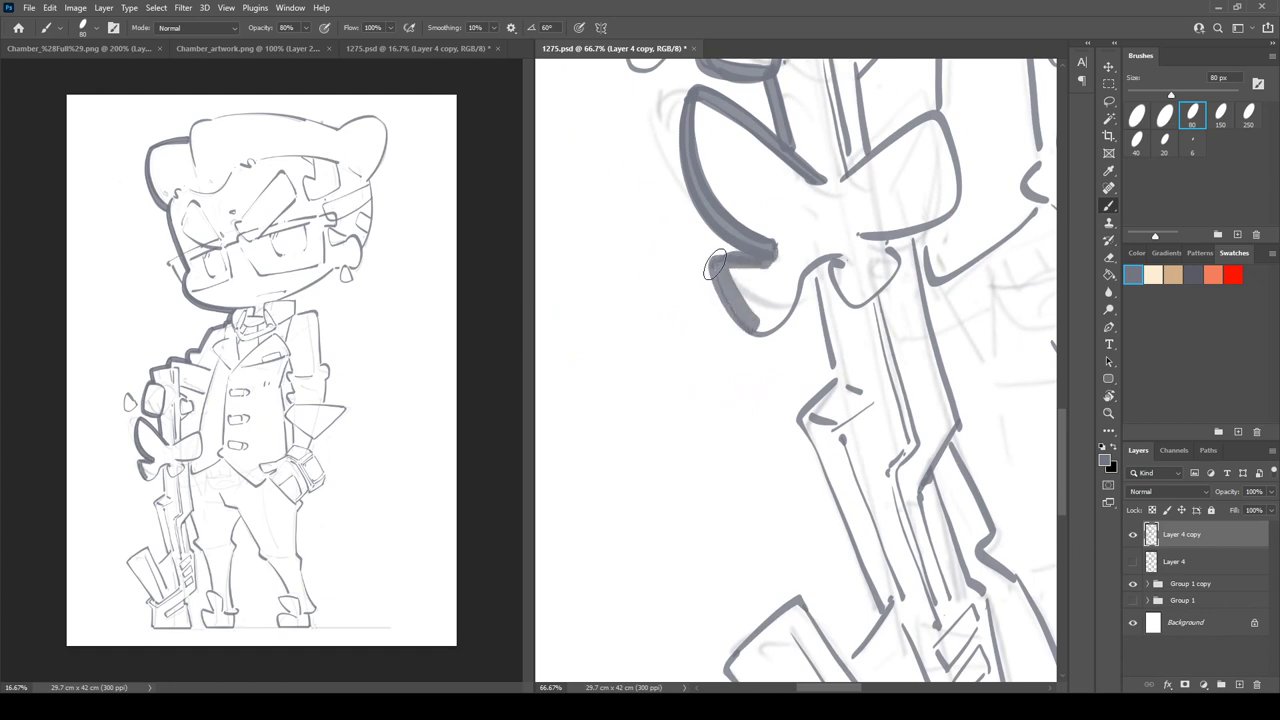
{"action": "mouse_move", "coordinate": [733, 284]}
{"action": "left_mouse_down"}
{"action": "mouse_move", "coordinate": [762, 336]}
{"action": "mouse_move", "coordinate": [752, 328]}
{"action": "mouse_move", "coordinate": [774, 324]}
{"action": "mouse_move", "coordinate": [827, 264]}
{"action": "mouse_move", "coordinate": [764, 329]}
{"action": "mouse_move", "coordinate": [818, 289]}
{"action": "mouse_move", "coordinate": [809, 272]}
{"action": "mouse_move", "coordinate": [829, 380]}
{"action": "left_mouse_up"}
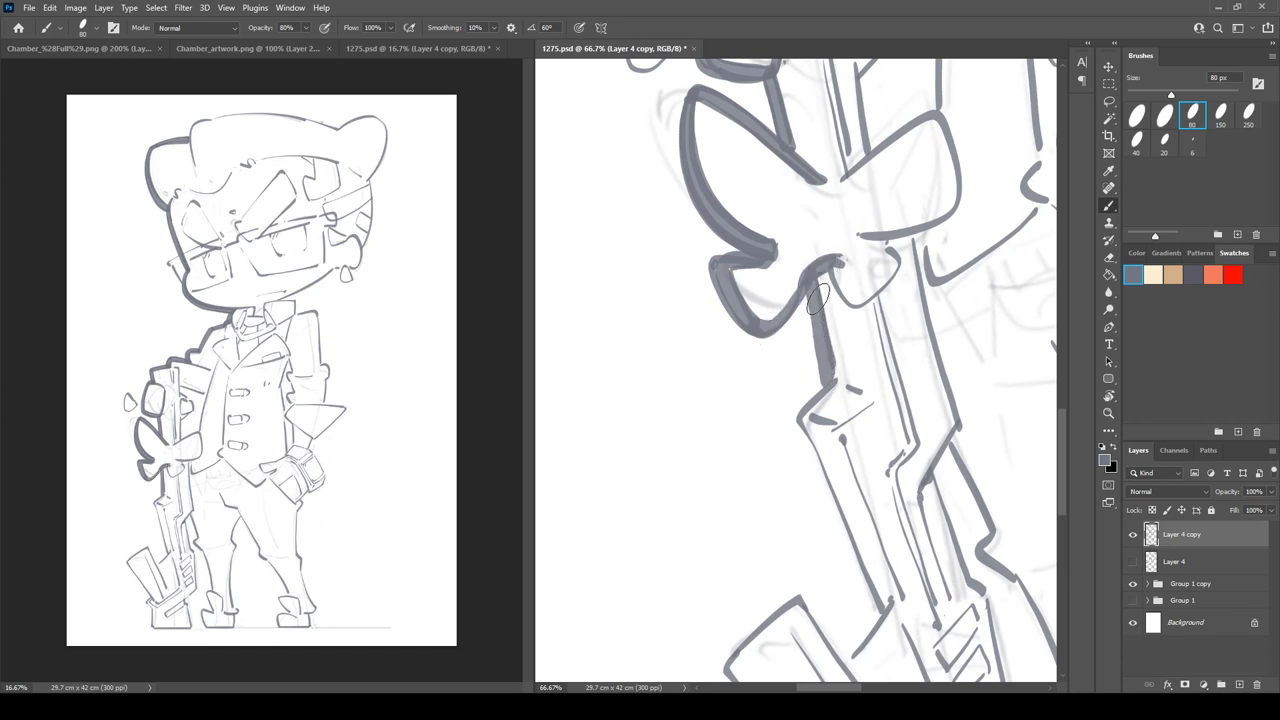
- Redo the rifle's outer edge below the hand as a thick line, following the corner down to the angled lower part
{"action": "key", "text": "ctrl+z"}
{"action": "mouse_move", "coordinate": [811, 279]}
{"action": "left_mouse_down"}
{"action": "mouse_move", "coordinate": [829, 380]}
{"action": "mouse_move", "coordinate": [750, 192]}
{"action": "mouse_move", "coordinate": [727, 226]}
{"action": "mouse_move", "coordinate": [769, 194]}
{"action": "mouse_move", "coordinate": [744, 239]}
{"action": "mouse_move", "coordinate": [803, 445]}
{"action": "left_mouse_up"}
{"action": "key", "text": "r"}
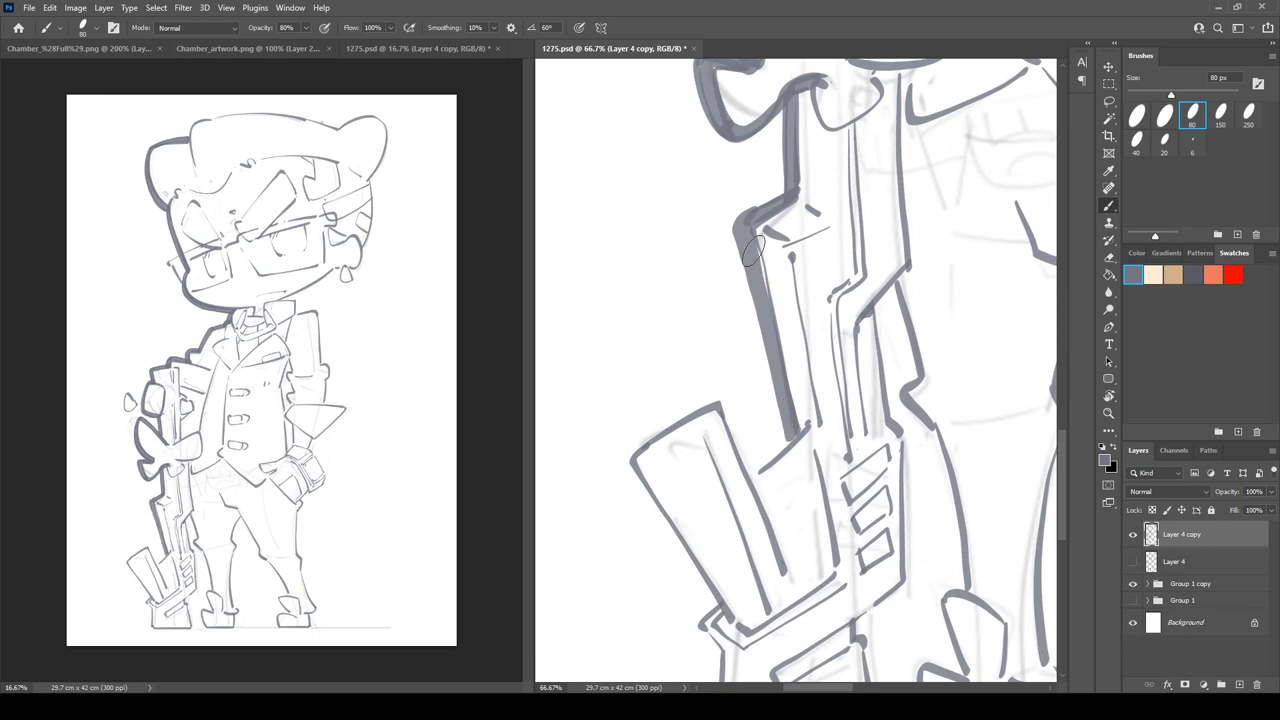
{"action": "left_click_drag", "start_coordinate": [740, 222], "coordinate": [797, 450]}
{"action": "left_click_drag", "start_coordinate": [758, 259], "coordinate": [772, 307]}
- Thicken the rifle's leg-side edge from below the hand, around the notch and down toward the slotted section
{"action": "key", "text": "space"}
{"action": "left_click_drag", "start_coordinate": [871, 251], "coordinate": [676, 311]}
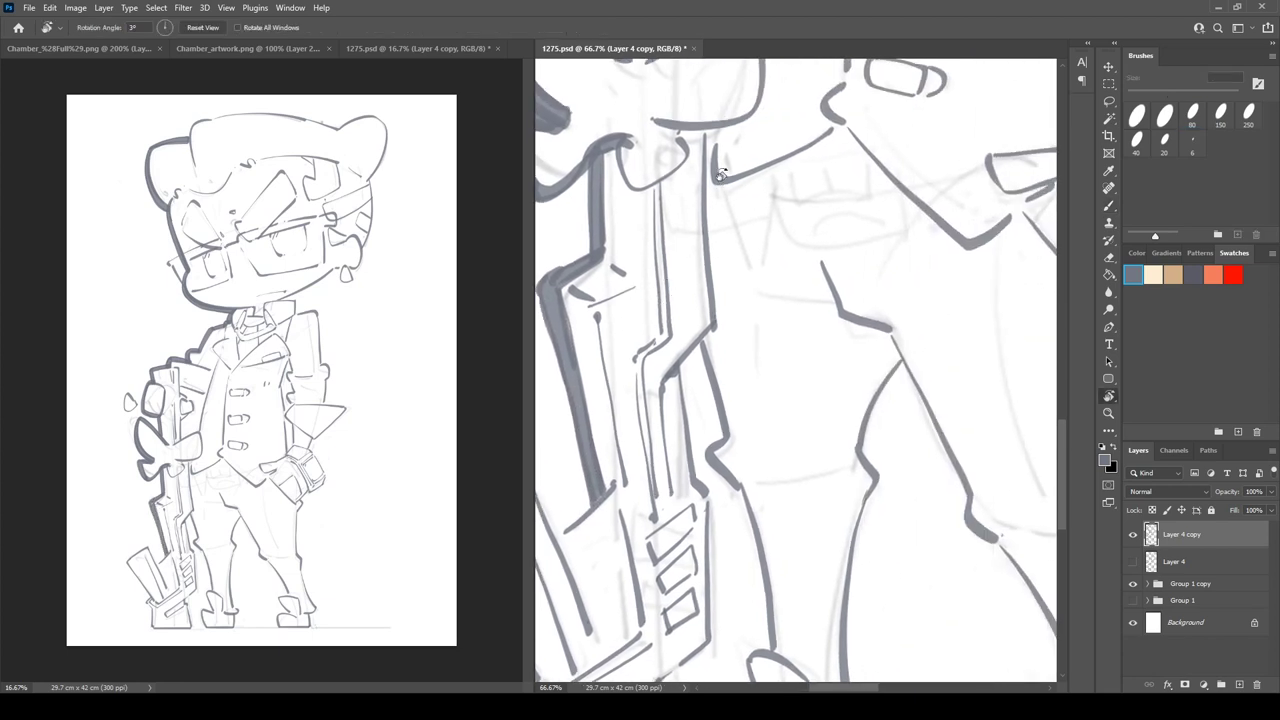
{"action": "mouse_move", "coordinate": [705, 140]}
{"action": "left_mouse_down"}
{"action": "mouse_move", "coordinate": [733, 325]}
{"action": "mouse_move", "coordinate": [679, 378]}
{"action": "left_mouse_up"}
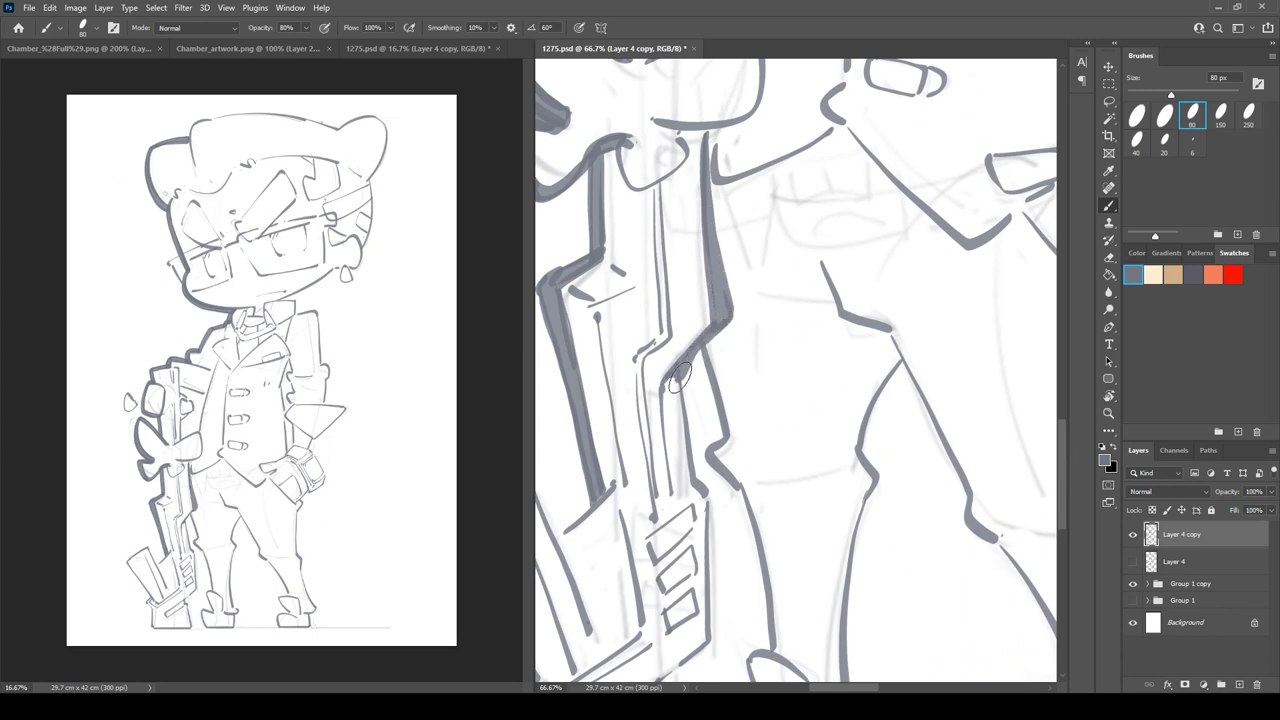
{"action": "mouse_move", "coordinate": [710, 334]}
{"action": "left_mouse_down"}
{"action": "mouse_move", "coordinate": [684, 395]}
{"action": "mouse_move", "coordinate": [673, 381]}
{"action": "mouse_move", "coordinate": [690, 488]}
{"action": "left_mouse_up"}
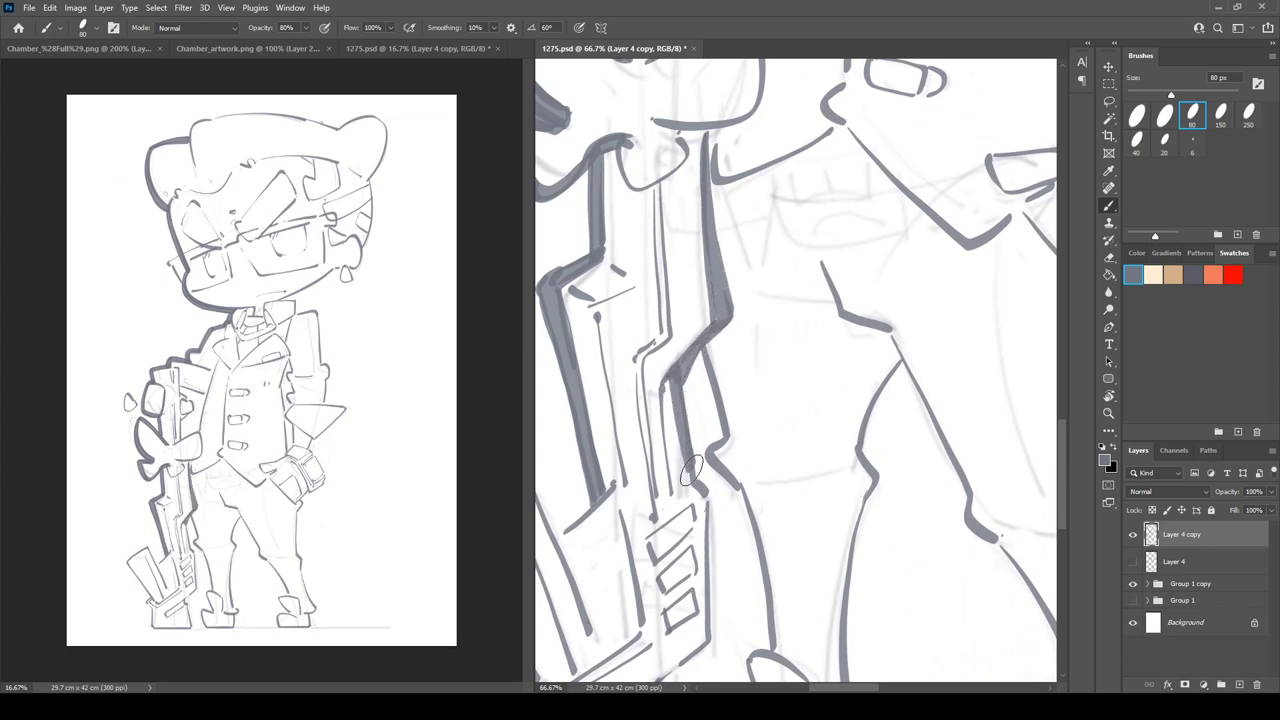
- Thicken the contour of the leg beside the rifle from the thigh past the knee to the ankle
{"action": "mouse_move", "coordinate": [721, 352]}
{"action": "left_mouse_down"}
{"action": "mouse_move", "coordinate": [696, 262]}
{"action": "mouse_move", "coordinate": [705, 334]}
{"action": "left_mouse_up"}
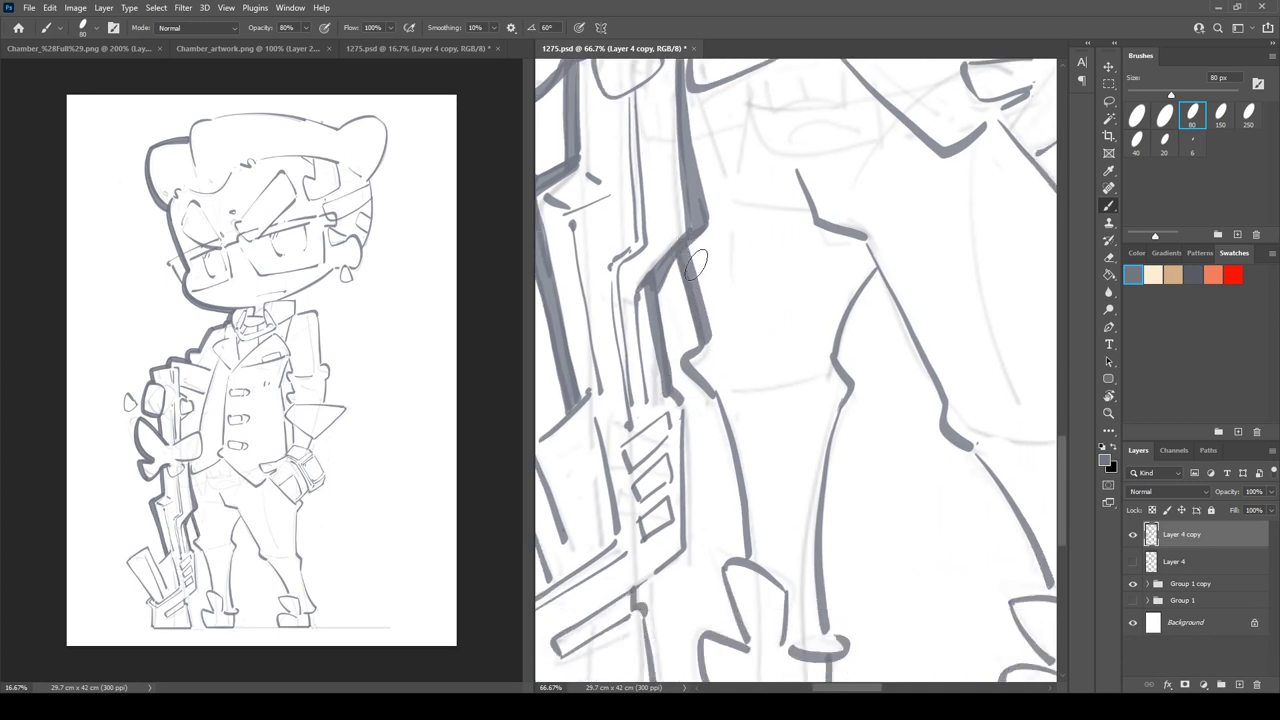
{"action": "mouse_move", "coordinate": [687, 239]}
{"action": "left_mouse_down"}
{"action": "mouse_move", "coordinate": [711, 342]}
{"action": "mouse_move", "coordinate": [694, 363]}
{"action": "mouse_move", "coordinate": [708, 372]}
{"action": "left_mouse_up"}
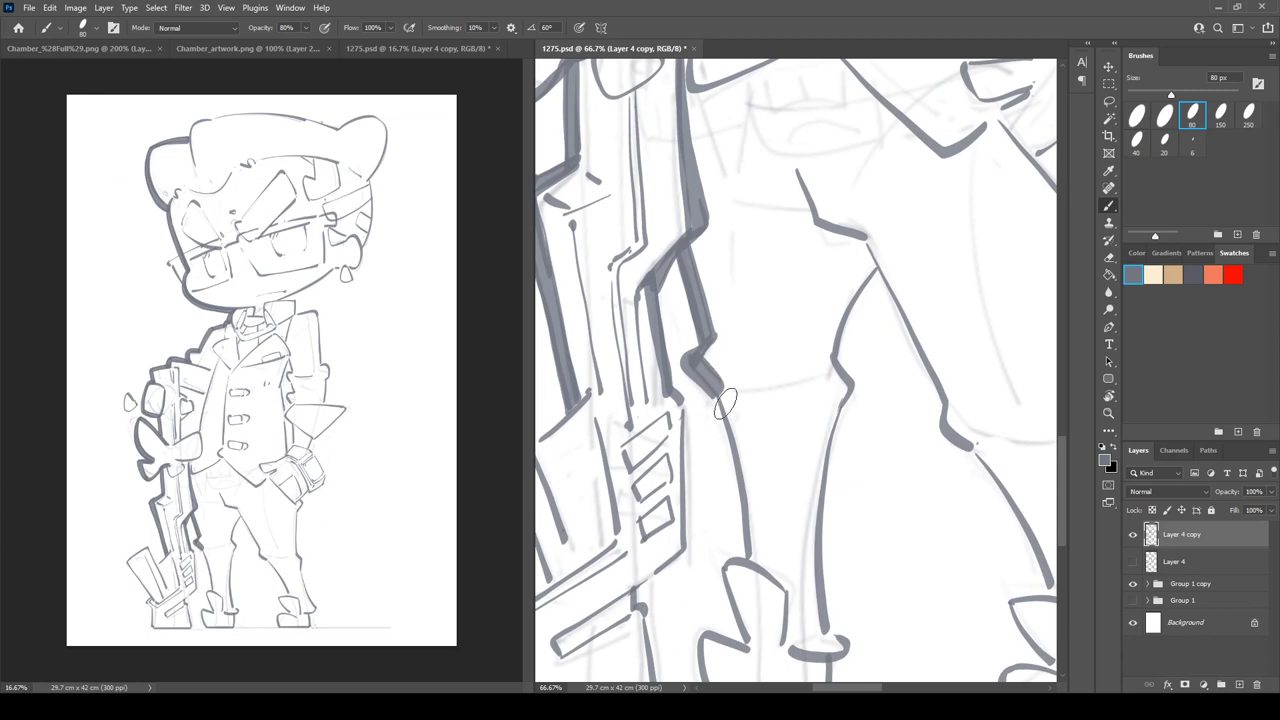
{"action": "scroll", "coordinate": [725, 403], "scroll_direction": "down", "scroll_amount": 3}
{"action": "left_click_drag", "start_coordinate": [698, 256], "coordinate": [740, 455]}
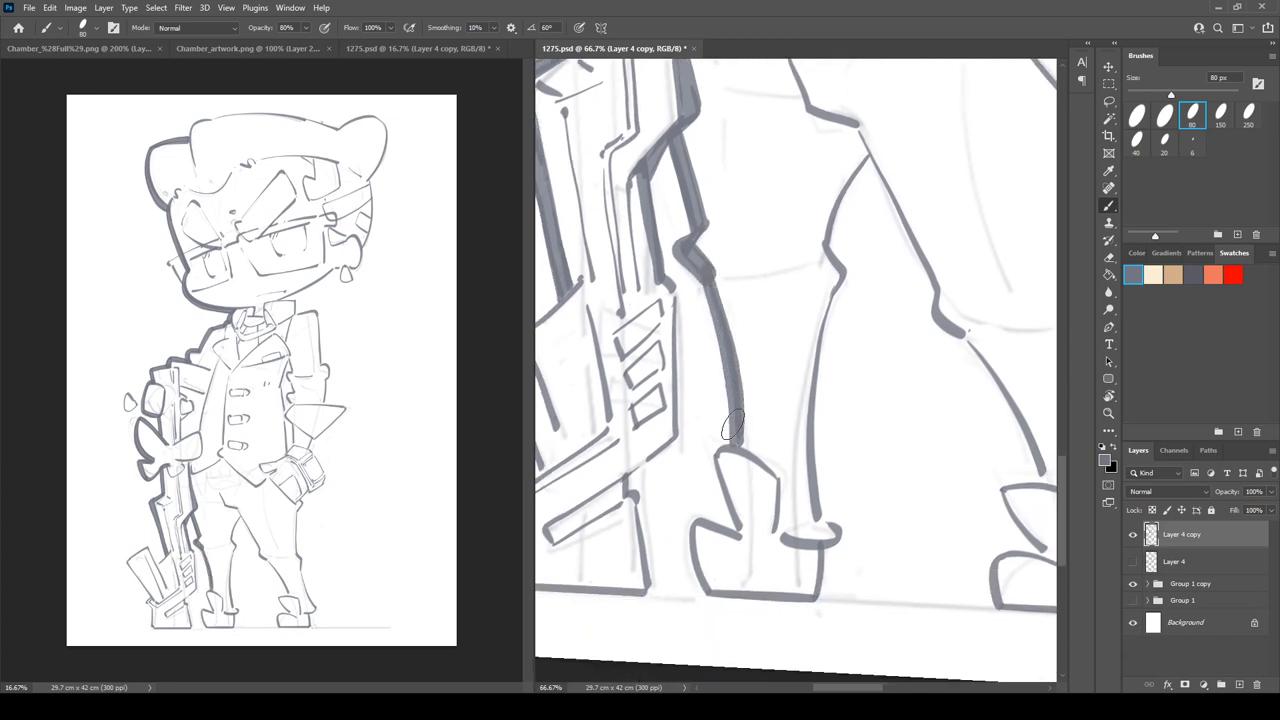
- Thicken the inner contour of the leg beside the rifle from the crotch past the knee and ankle to the shoe's heel
{"action": "mouse_move", "coordinate": [891, 129]}
{"action": "left_mouse_down"}
{"action": "mouse_move", "coordinate": [725, 245]}
{"action": "mouse_move", "coordinate": [699, 316]}
{"action": "mouse_move", "coordinate": [811, 131]}
{"action": "left_mouse_up"}
{"action": "key", "text": "e"}
{"action": "key", "text": "b"}
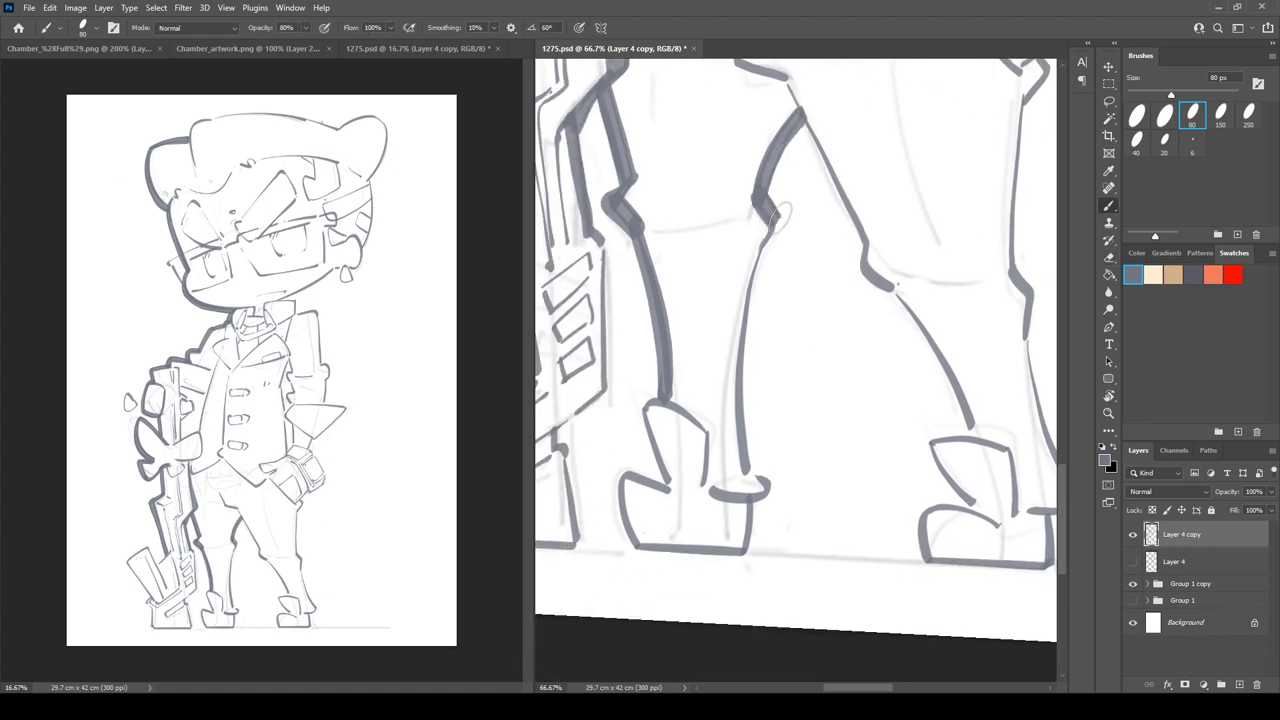
{"action": "mouse_move", "coordinate": [775, 215]}
{"action": "left_mouse_down"}
{"action": "mouse_move", "coordinate": [745, 245]}
{"action": "mouse_move", "coordinate": [723, 304]}
{"action": "mouse_move", "coordinate": [777, 480]}
{"action": "left_mouse_up"}
{"action": "key", "text": "e"}
{"action": "key", "text": "b"}
{"action": "mouse_move", "coordinate": [737, 295]}
{"action": "left_mouse_down"}
{"action": "mouse_move", "coordinate": [750, 375]}
{"action": "mouse_move", "coordinate": [800, 505]}
{"action": "mouse_move", "coordinate": [810, 490]}
{"action": "mouse_move", "coordinate": [804, 558]}
{"action": "left_mouse_up"}
- Thicken the outline of the shoe nearest the rifle around its cuff, toe and sole
{"action": "mouse_move", "coordinate": [679, 438]}
{"action": "left_mouse_down"}
{"action": "mouse_move", "coordinate": [653, 450]}
{"action": "mouse_move", "coordinate": [688, 506]}
{"action": "left_mouse_up"}
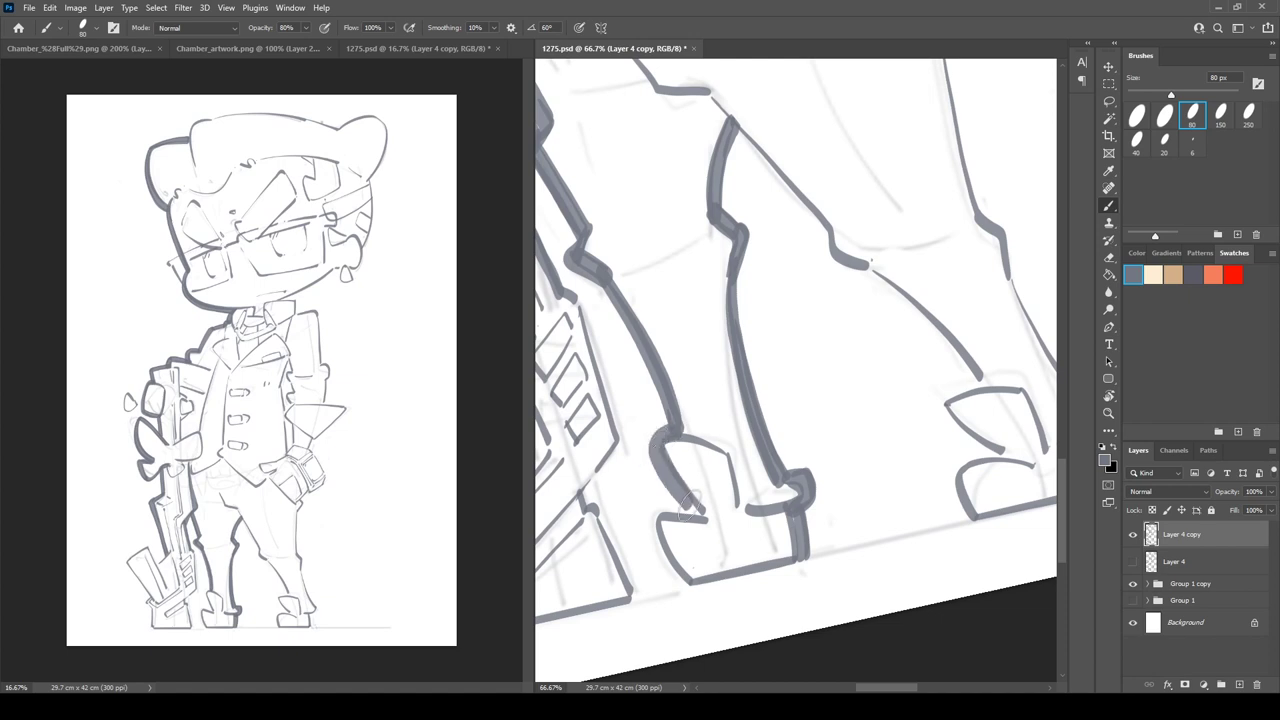
{"action": "mouse_move", "coordinate": [672, 432]}
{"action": "left_mouse_down"}
{"action": "mouse_move", "coordinate": [652, 465]}
{"action": "mouse_move", "coordinate": [692, 512]}
{"action": "left_mouse_up"}
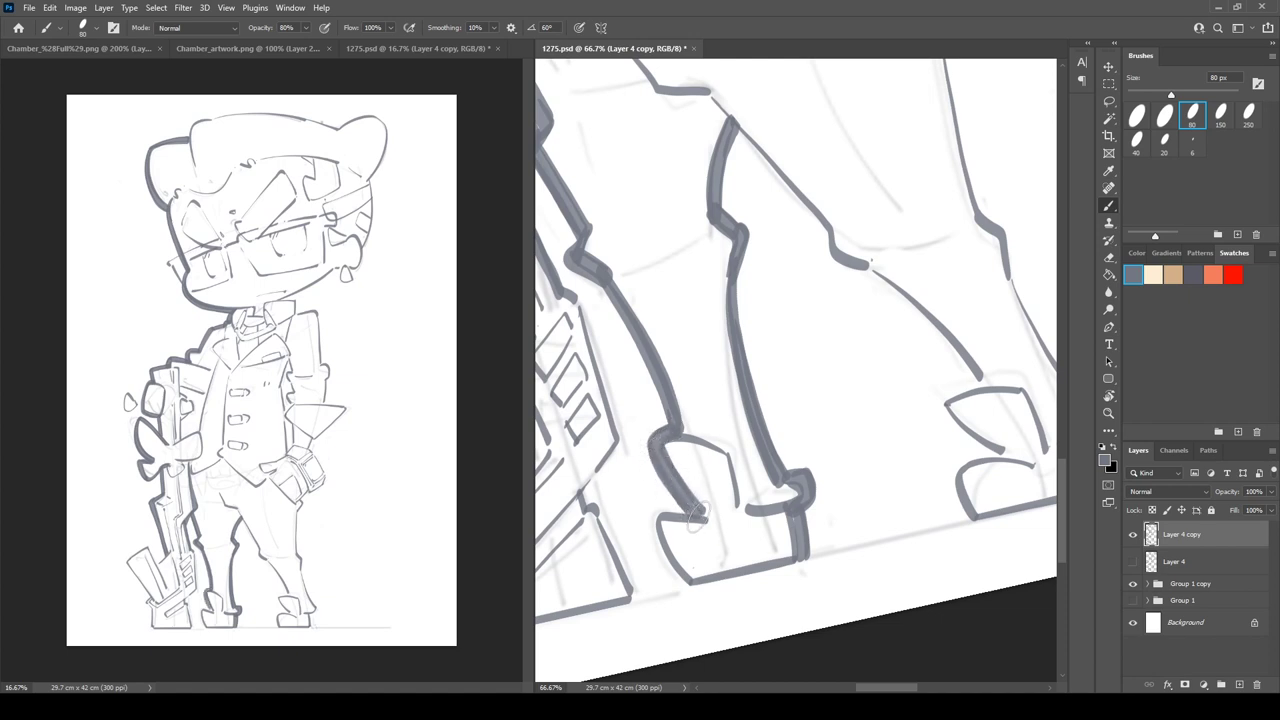
{"action": "mouse_move", "coordinate": [678, 437]}
{"action": "left_mouse_down"}
{"action": "mouse_move", "coordinate": [732, 464]}
{"action": "mouse_move", "coordinate": [738, 506]}
{"action": "mouse_move", "coordinate": [820, 373]}
{"action": "mouse_move", "coordinate": [743, 380]}
{"action": "mouse_move", "coordinate": [765, 456]}
{"action": "left_mouse_up"}
{"action": "mouse_move", "coordinate": [768, 382]}
{"action": "left_mouse_down"}
{"action": "mouse_move", "coordinate": [740, 432]}
{"action": "mouse_move", "coordinate": [764, 463]}
{"action": "mouse_move", "coordinate": [882, 425]}
{"action": "left_mouse_up"}
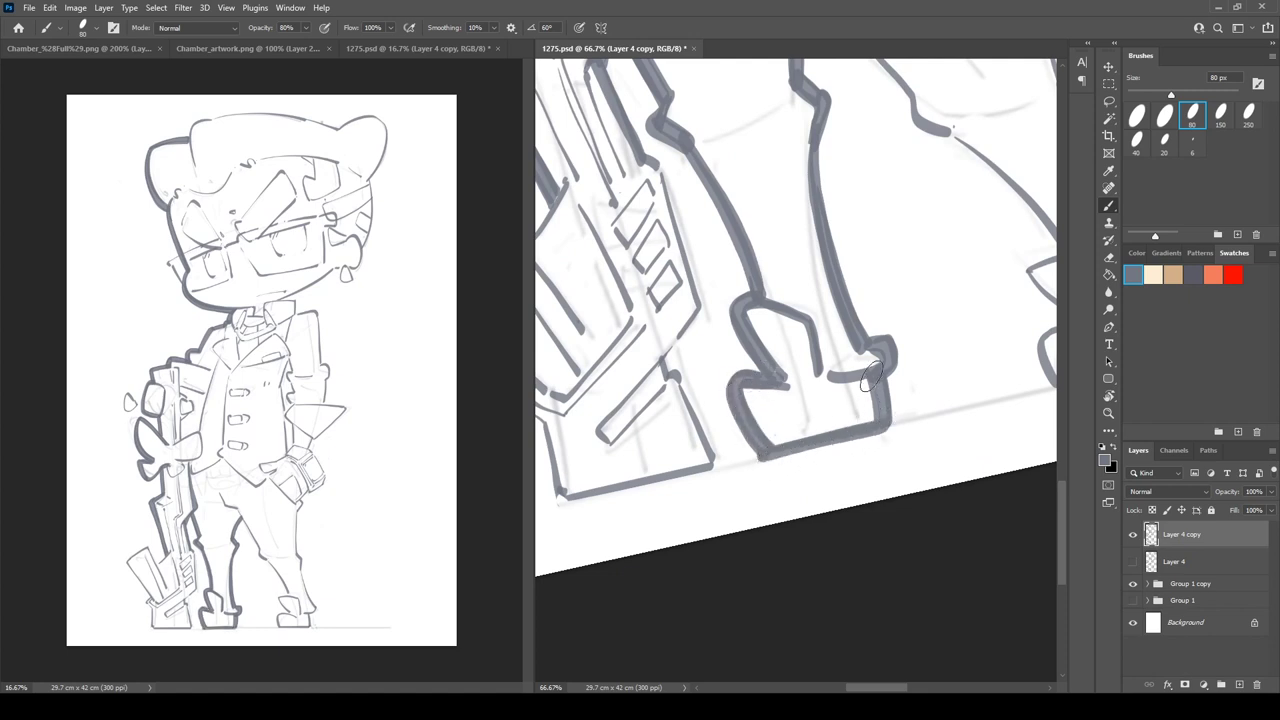
- Thicken the inner contour of the other leg from the crotch down the thigh, around the knee and along the shin to the shoe
{"action": "left_click_drag", "start_coordinate": [871, 250], "coordinate": [580, 405]}
{"action": "key", "text": "r"}
{"action": "mouse_move", "coordinate": [645, 295]}
{"action": "left_mouse_down"}
{"action": "mouse_move", "coordinate": [671, 253]}
{"action": "mouse_move", "coordinate": [682, 391]}
{"action": "left_mouse_up"}
{"action": "key", "text": "b"}
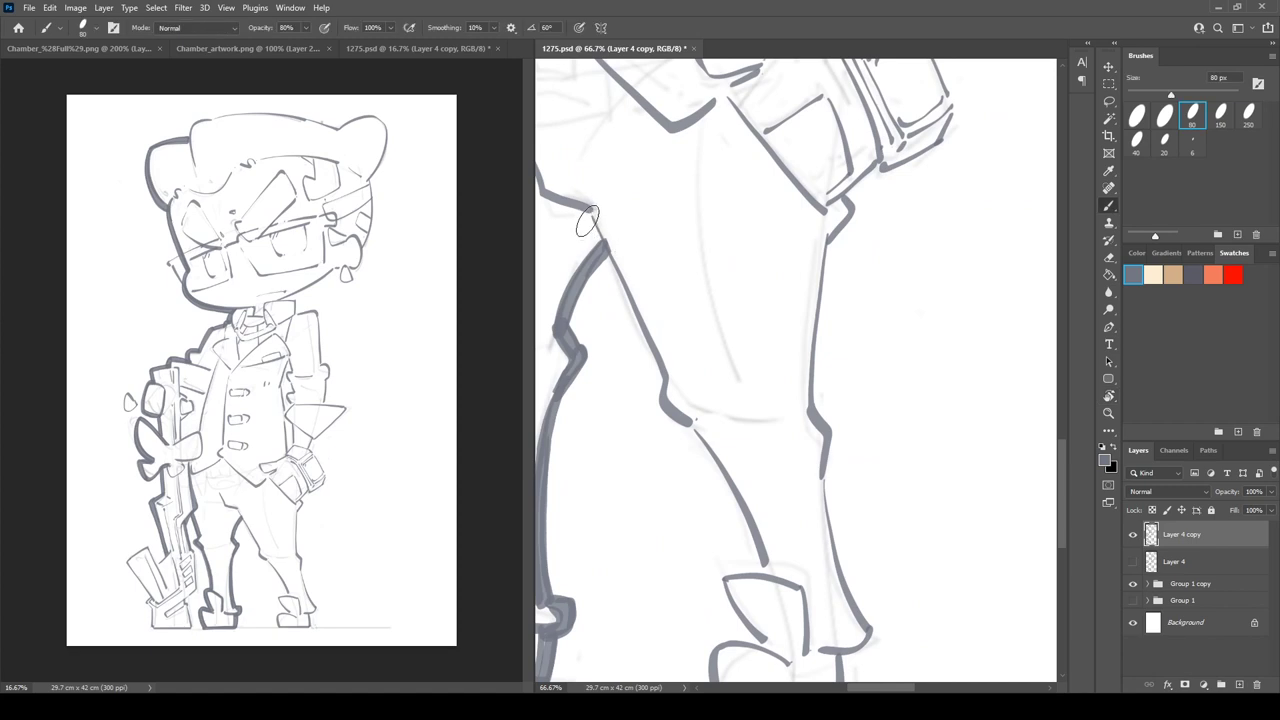
{"action": "left_click_drag", "start_coordinate": [586, 214], "coordinate": [660, 370]}
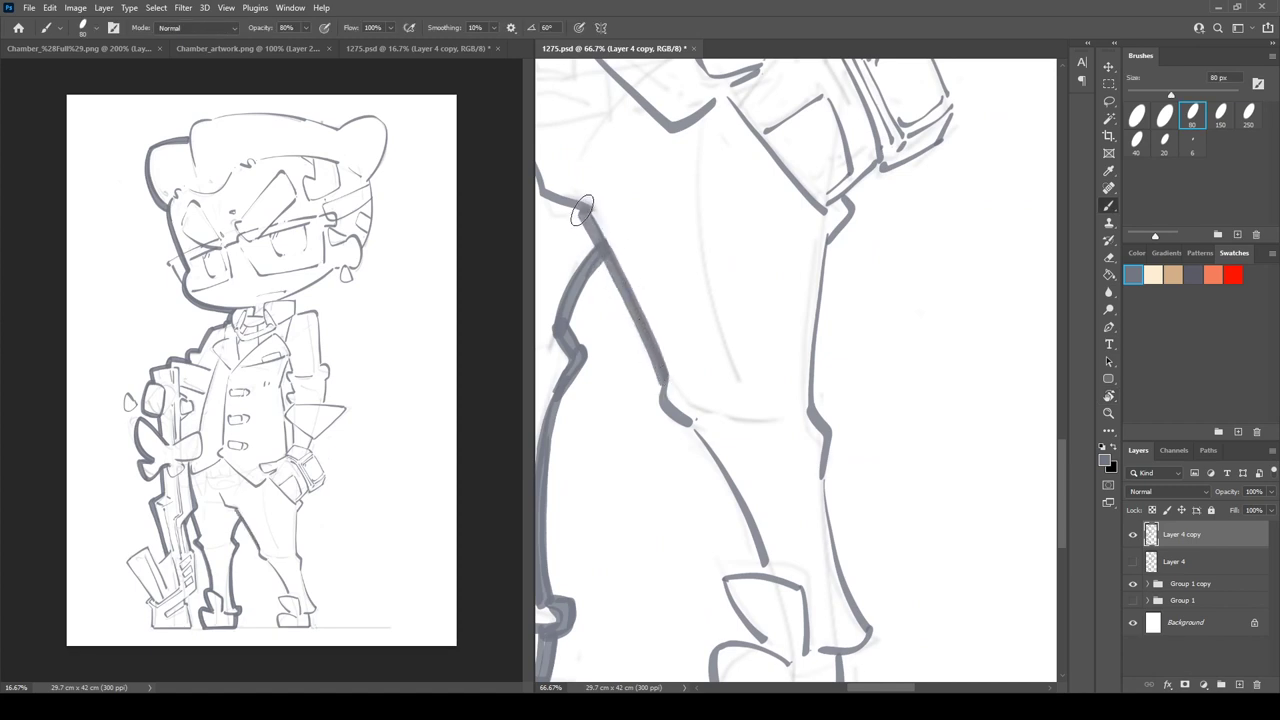
{"action": "key", "text": "ctrl+z"}
{"action": "left_click_drag", "start_coordinate": [585, 205], "coordinate": [665, 388]}
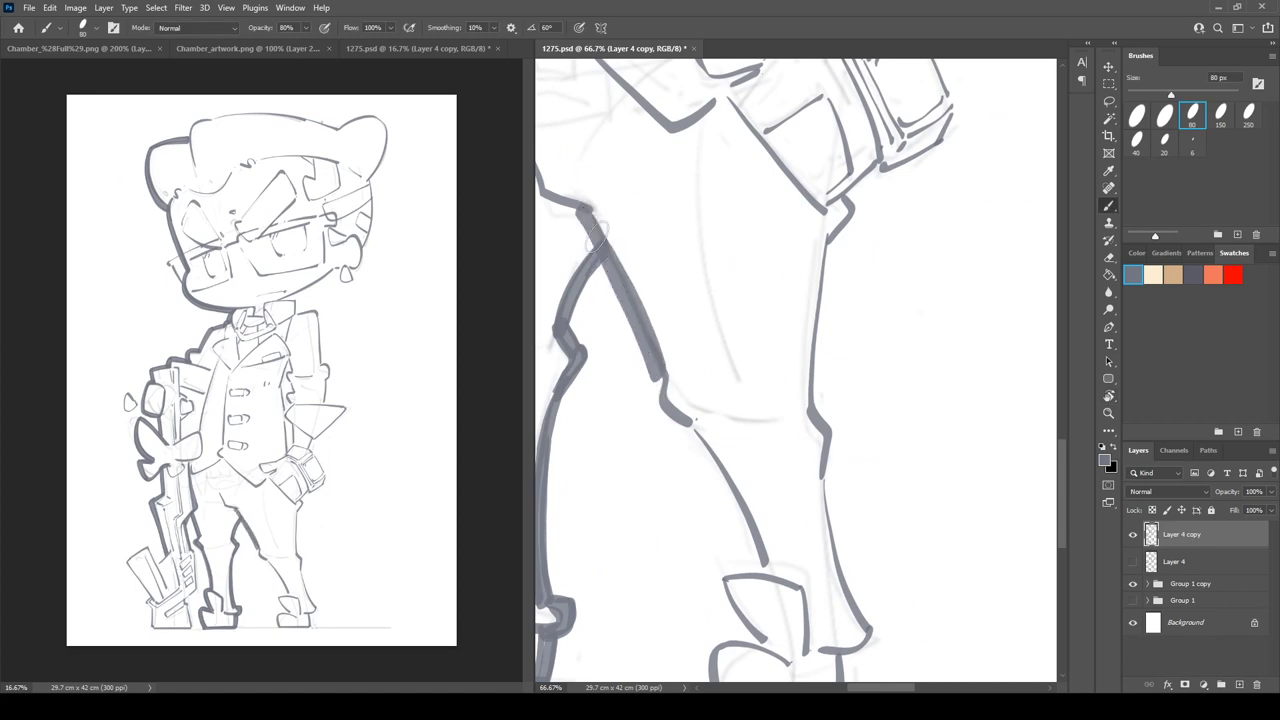
{"action": "key", "text": "ctrl+z"}
{"action": "left_click_drag", "start_coordinate": [585, 215], "coordinate": [662, 384]}
{"action": "key", "text": "ctrl+z"}
{"action": "left_click_drag", "start_coordinate": [585, 205], "coordinate": [656, 373]}
{"action": "key", "text": "ctrl+z"}
{"action": "mouse_move", "coordinate": [585, 208]}
{"action": "left_mouse_down"}
{"action": "mouse_move", "coordinate": [658, 386]}
{"action": "mouse_move", "coordinate": [686, 421]}
{"action": "mouse_move", "coordinate": [679, 437]}
{"action": "mouse_move", "coordinate": [692, 440]}
{"action": "left_mouse_up"}
{"action": "mouse_move", "coordinate": [698, 424]}
{"action": "left_mouse_down"}
{"action": "mouse_move", "coordinate": [641, 278]}
{"action": "mouse_move", "coordinate": [712, 420]}
{"action": "left_mouse_up"}
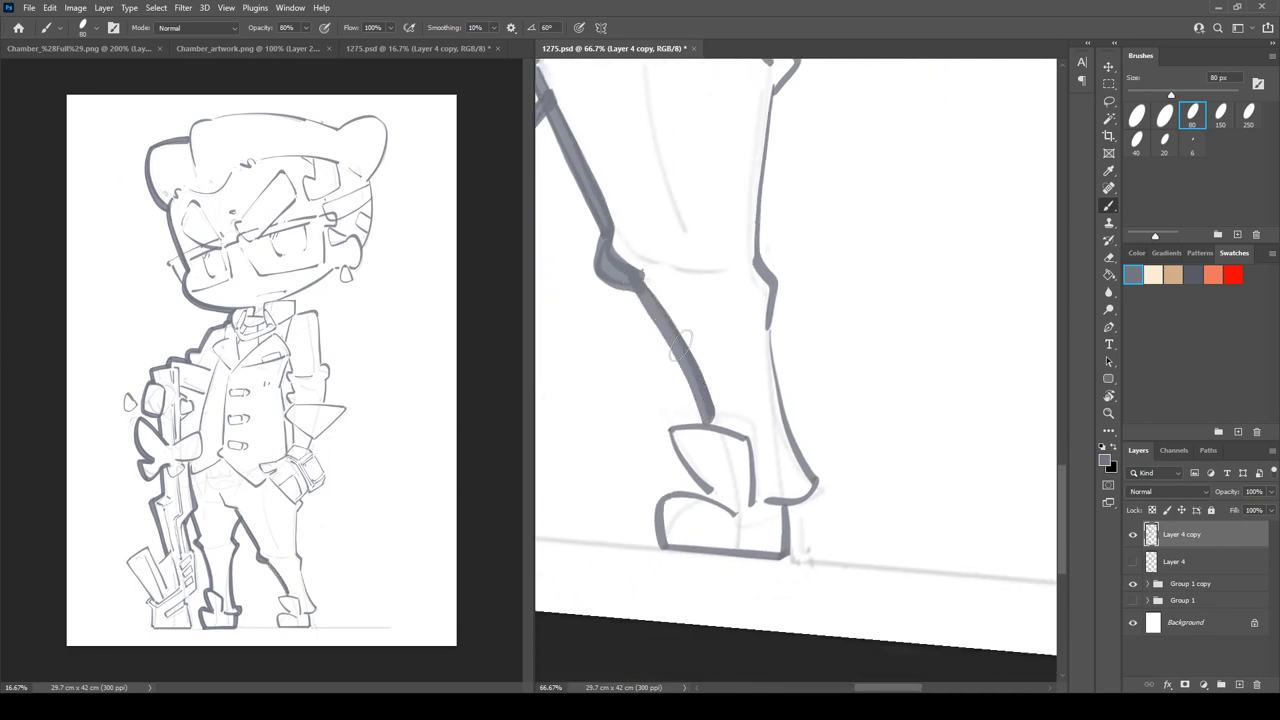
{"action": "left_click_drag", "start_coordinate": [655, 318], "coordinate": [706, 430]}
- Thicken the outer contour of the far leg from the small flap under the boxy glove down the thigh and around the knee
{"action": "key", "text": "r"}
{"action": "left_click_drag", "start_coordinate": [738, 240], "coordinate": [697, 240]}
{"action": "mouse_move", "coordinate": [731, 70]}
{"action": "left_mouse_down"}
{"action": "mouse_move", "coordinate": [742, 240]}
{"action": "mouse_move", "coordinate": [729, 283]}
{"action": "left_mouse_up"}
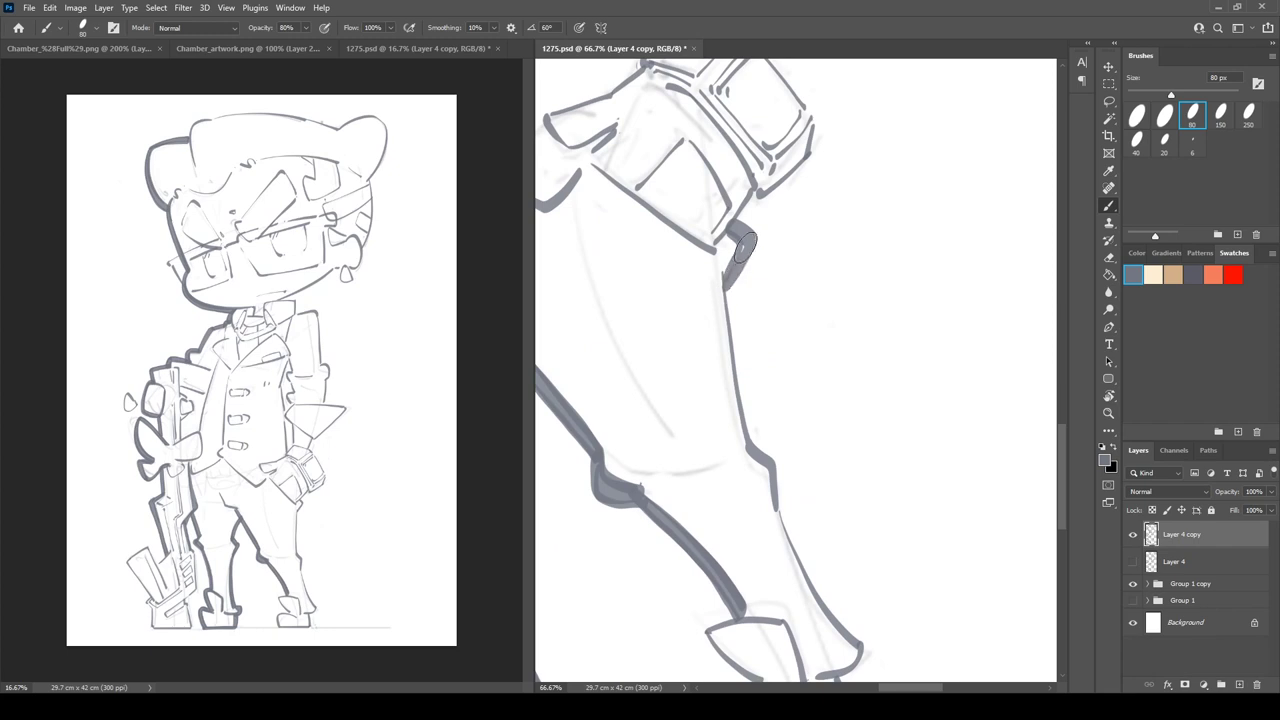
{"action": "mouse_move", "coordinate": [742, 228]}
{"action": "left_mouse_down"}
{"action": "mouse_move", "coordinate": [728, 305]}
{"action": "mouse_move", "coordinate": [723, 205]}
{"action": "mouse_move", "coordinate": [749, 349]}
{"action": "left_mouse_up"}
{"action": "key", "text": "ctrl+z"}
{"action": "left_click_drag", "start_coordinate": [721, 190], "coordinate": [748, 337]}
{"action": "key", "text": "ctrl+z"}
{"action": "left_click_drag", "start_coordinate": [723, 185], "coordinate": [751, 350]}
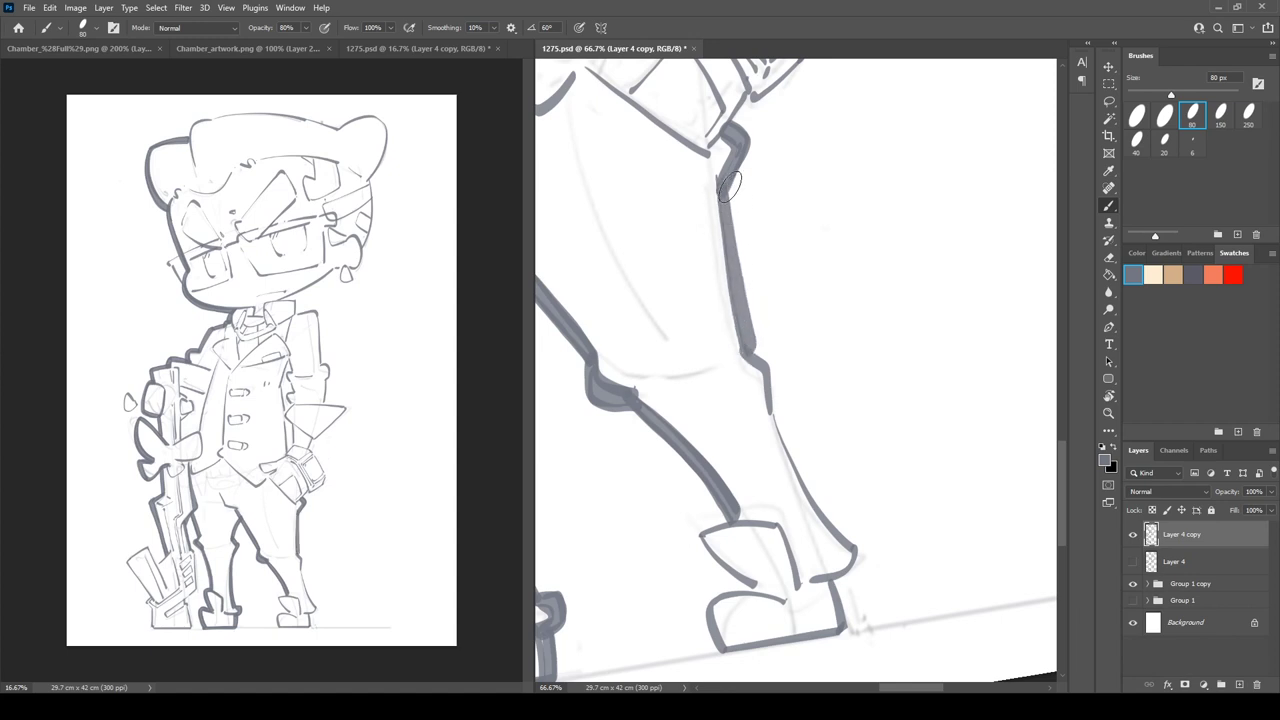
{"action": "mouse_move", "coordinate": [728, 188]}
{"action": "left_mouse_down"}
{"action": "mouse_move", "coordinate": [780, 457]}
{"action": "mouse_move", "coordinate": [750, 328]}
{"action": "mouse_move", "coordinate": [830, 442]}
{"action": "left_mouse_up"}
{"action": "key", "text": "e"}
{"action": "key", "text": "b"}
{"action": "key", "text": "ctrl+z"}
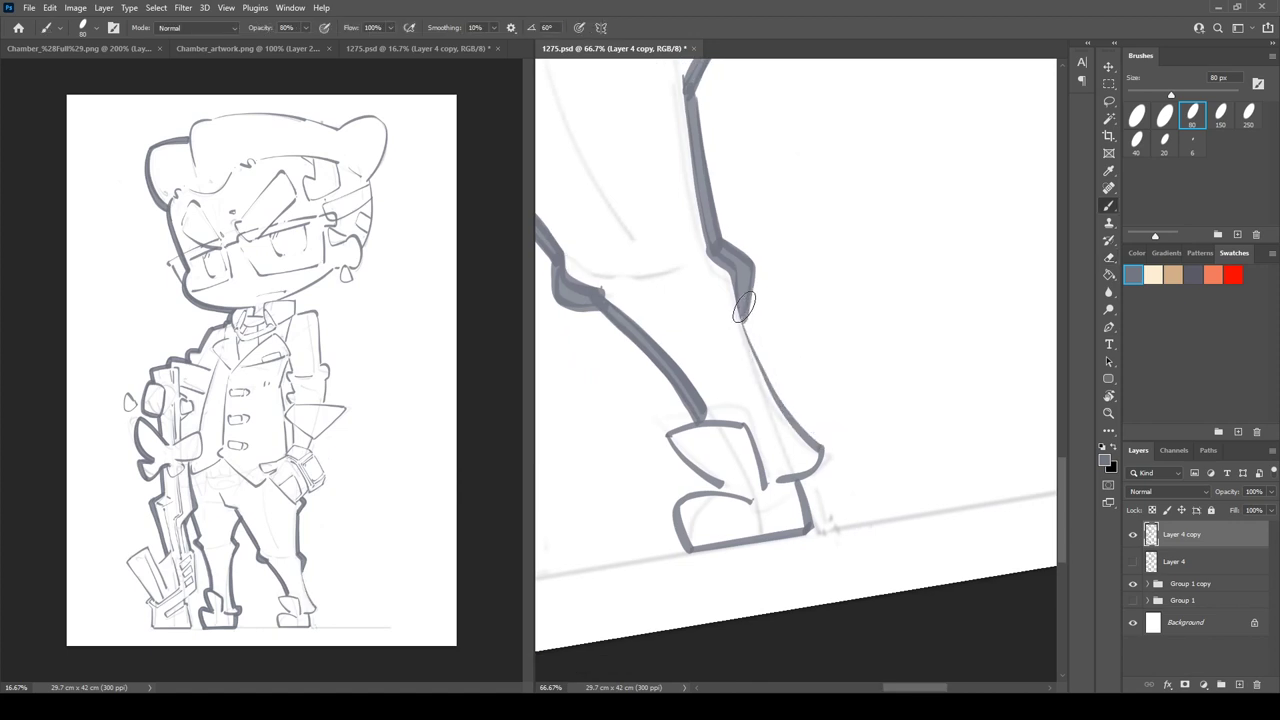
- Thicken the far leg's calf contour below the knee, around the ankle corner and down the back of the shoe
{"action": "mouse_move", "coordinate": [745, 300]}
{"action": "left_mouse_down"}
{"action": "mouse_move", "coordinate": [829, 449]}
{"action": "mouse_move", "coordinate": [805, 474]}
{"action": "left_mouse_up"}
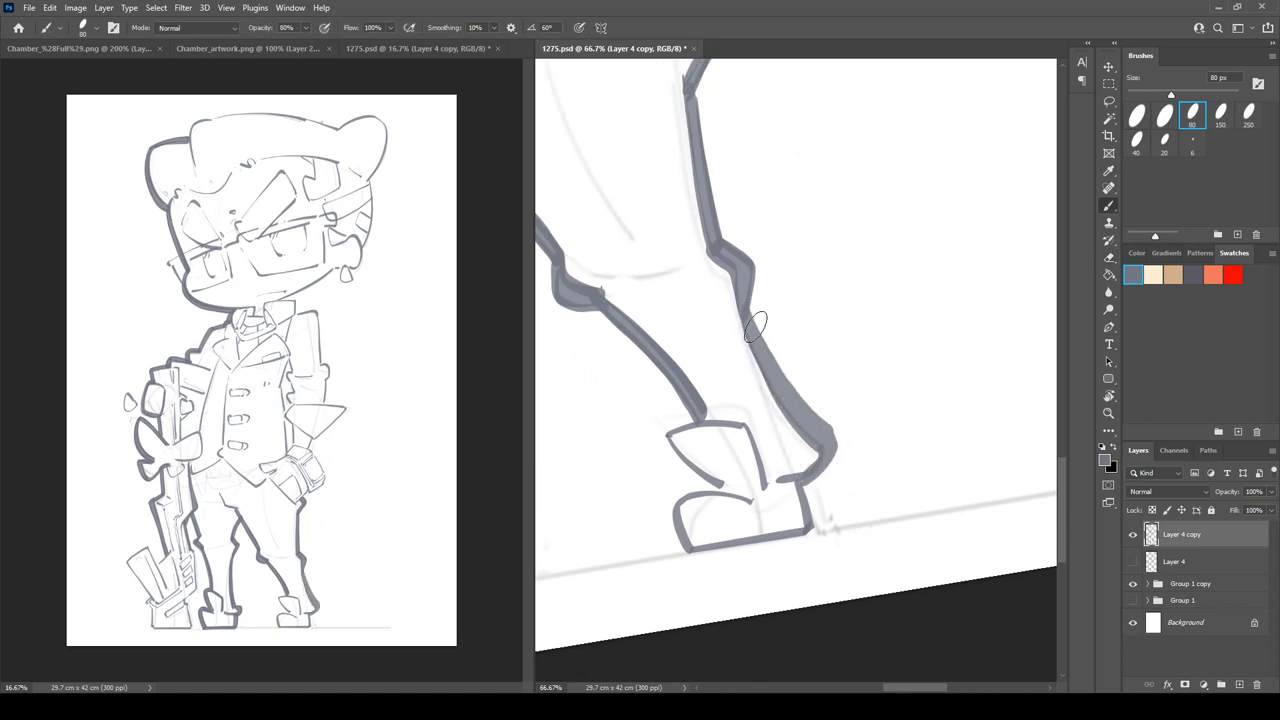
{"action": "left_click_drag", "start_coordinate": [759, 325], "coordinate": [834, 456]}
{"action": "left_click_drag", "start_coordinate": [801, 474], "coordinate": [815, 516]}
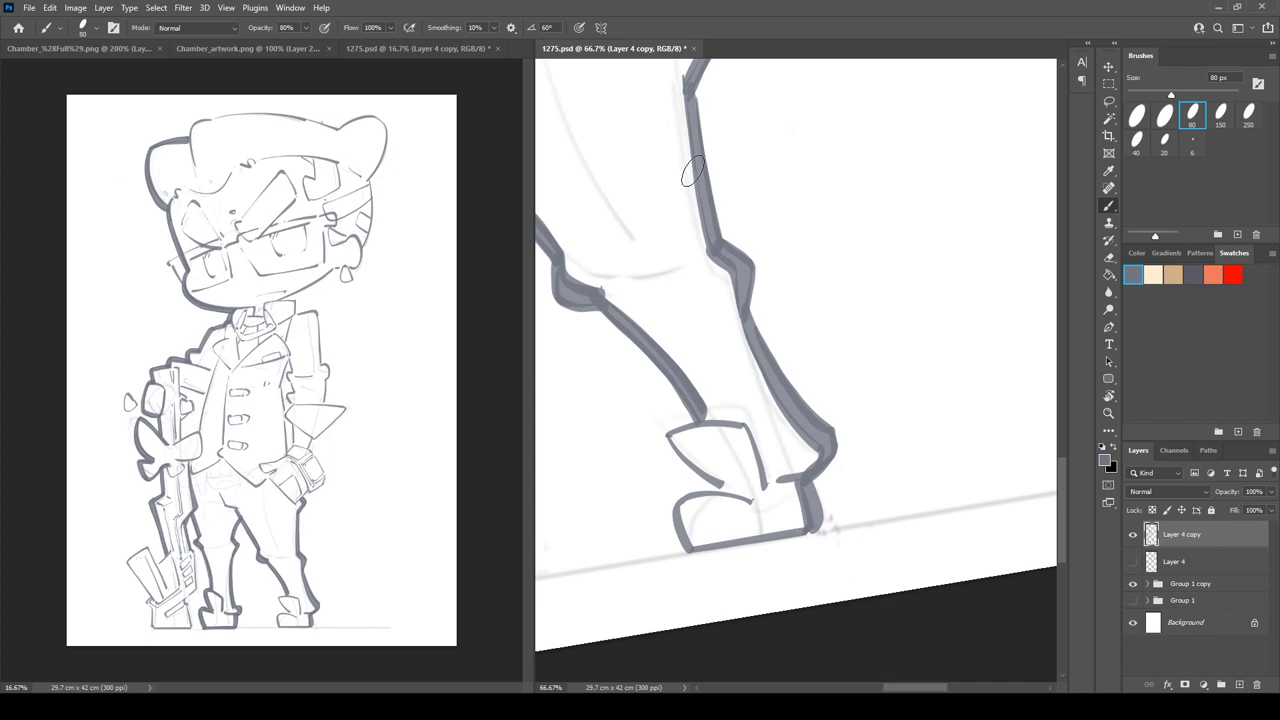
- Thicken the top and front edges of the far shoe's cuff
{"action": "key", "text": "r"}
{"action": "left_click_drag", "start_coordinate": [634, 312], "coordinate": [631, 343]}
{"action": "mouse_move", "coordinate": [631, 343]}
{"action": "left_mouse_down"}
{"action": "mouse_move", "coordinate": [680, 212]}
{"action": "mouse_move", "coordinate": [662, 223]}
{"action": "mouse_move", "coordinate": [723, 362]}
{"action": "mouse_move", "coordinate": [723, 346]}
{"action": "mouse_move", "coordinate": [769, 314]}
{"action": "left_mouse_up"}
{"action": "key", "text": "b"}
{"action": "key", "text": "ctrl+z"}
{"action": "mouse_move", "coordinate": [716, 359]}
{"action": "left_mouse_down"}
{"action": "mouse_move", "coordinate": [758, 324]}
{"action": "mouse_move", "coordinate": [714, 356]}
{"action": "mouse_move", "coordinate": [791, 217]}
{"action": "mouse_move", "coordinate": [744, 320]}
{"action": "mouse_move", "coordinate": [780, 370]}
{"action": "left_mouse_up"}
{"action": "key", "text": "r"}
{"action": "key", "text": "b"}
{"action": "left_click_drag", "start_coordinate": [745, 313], "coordinate": [782, 371]}
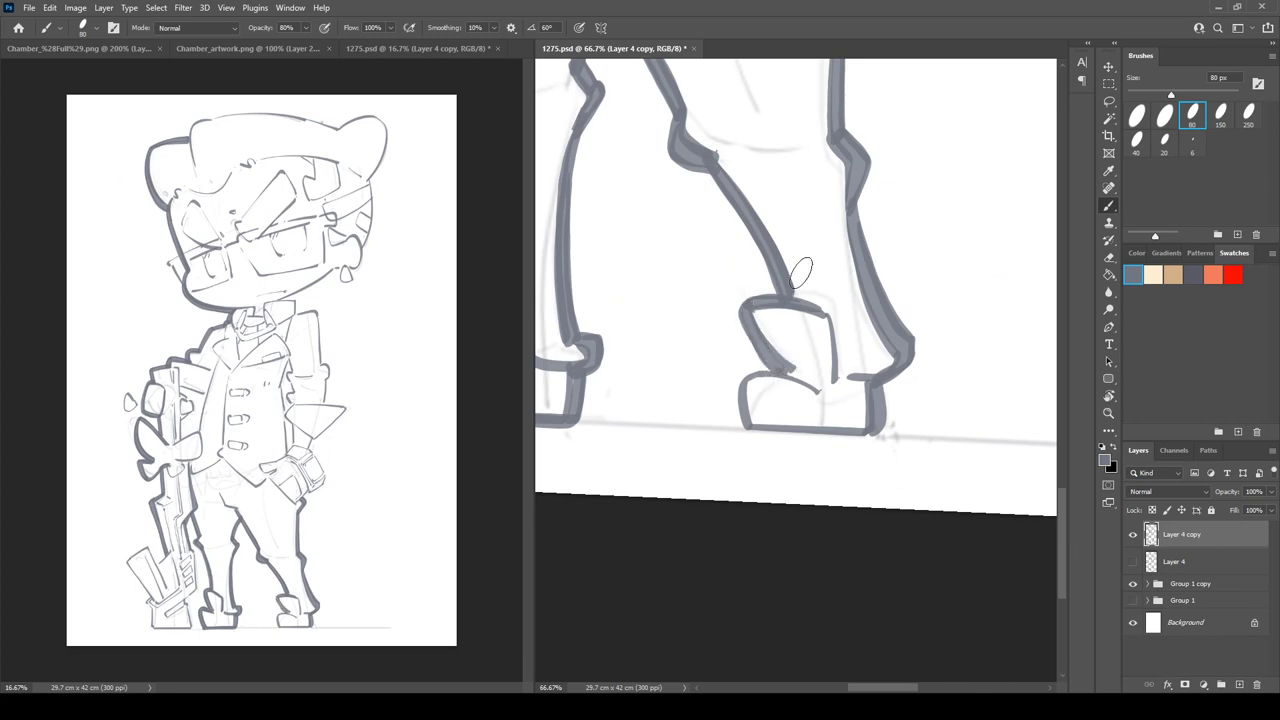
- Thicken the far shoe's toe curve and the full length of its sole
{"action": "key", "text": "r"}
{"action": "left_click_drag", "start_coordinate": [801, 272], "coordinate": [790, 330]}
{"action": "key", "text": "b"}
{"action": "mouse_move", "coordinate": [822, 380]}
{"action": "left_mouse_down"}
{"action": "mouse_move", "coordinate": [800, 367]}
{"action": "mouse_move", "coordinate": [755, 385]}
{"action": "mouse_move", "coordinate": [745, 420]}
{"action": "mouse_move", "coordinate": [765, 442]}
{"action": "left_mouse_up"}
{"action": "mouse_move", "coordinate": [752, 382]}
{"action": "left_mouse_down"}
{"action": "mouse_move", "coordinate": [755, 431]}
{"action": "mouse_move", "coordinate": [843, 426]}
{"action": "mouse_move", "coordinate": [882, 406]}
{"action": "left_mouse_up"}
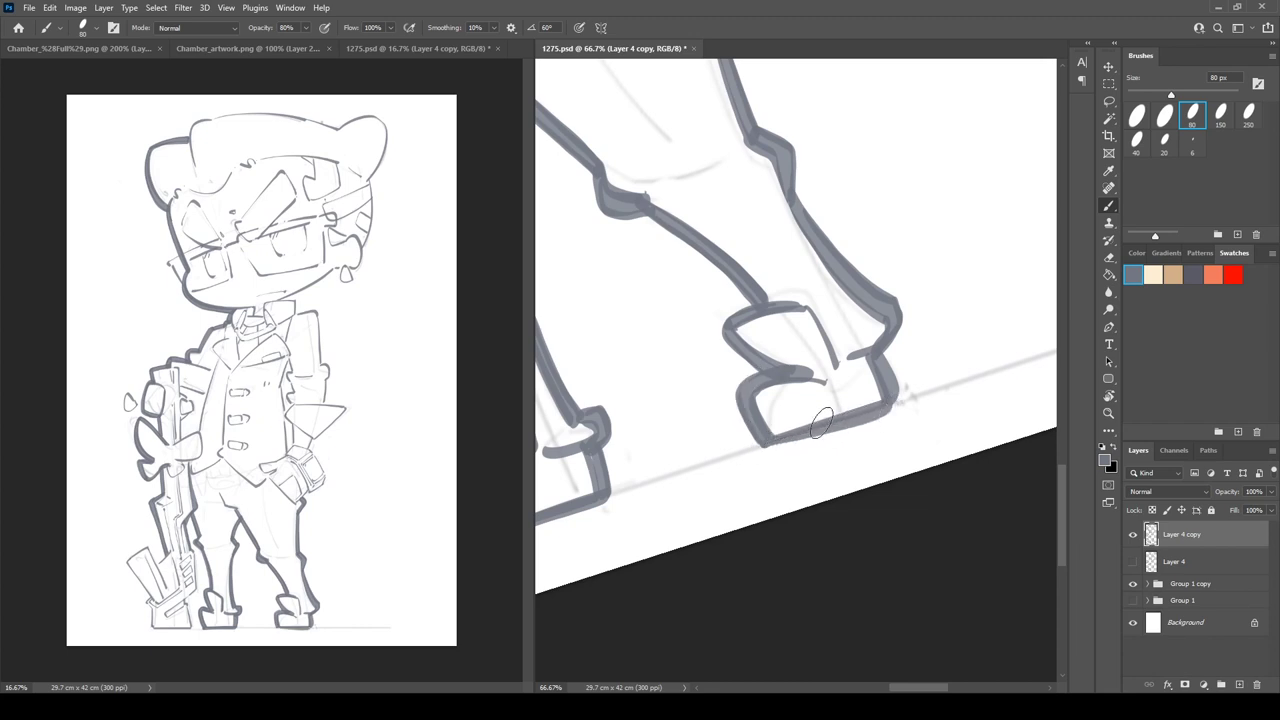
{"action": "key", "text": "ctrl+z"}
{"action": "left_click_drag", "start_coordinate": [764, 443], "coordinate": [882, 403]}
- Fill the wedge between the rifle's barrel and its angled block, and thicken the outer edge beside the three slots
{"action": "key", "text": "r"}
{"action": "left_click_drag", "start_coordinate": [775, 256], "coordinate": [783, 194]}
{"action": "left_click_drag", "start_coordinate": [725, 164], "coordinate": [981, 432]}
{"action": "left_click_drag", "start_coordinate": [725, 349], "coordinate": [966, 178]}
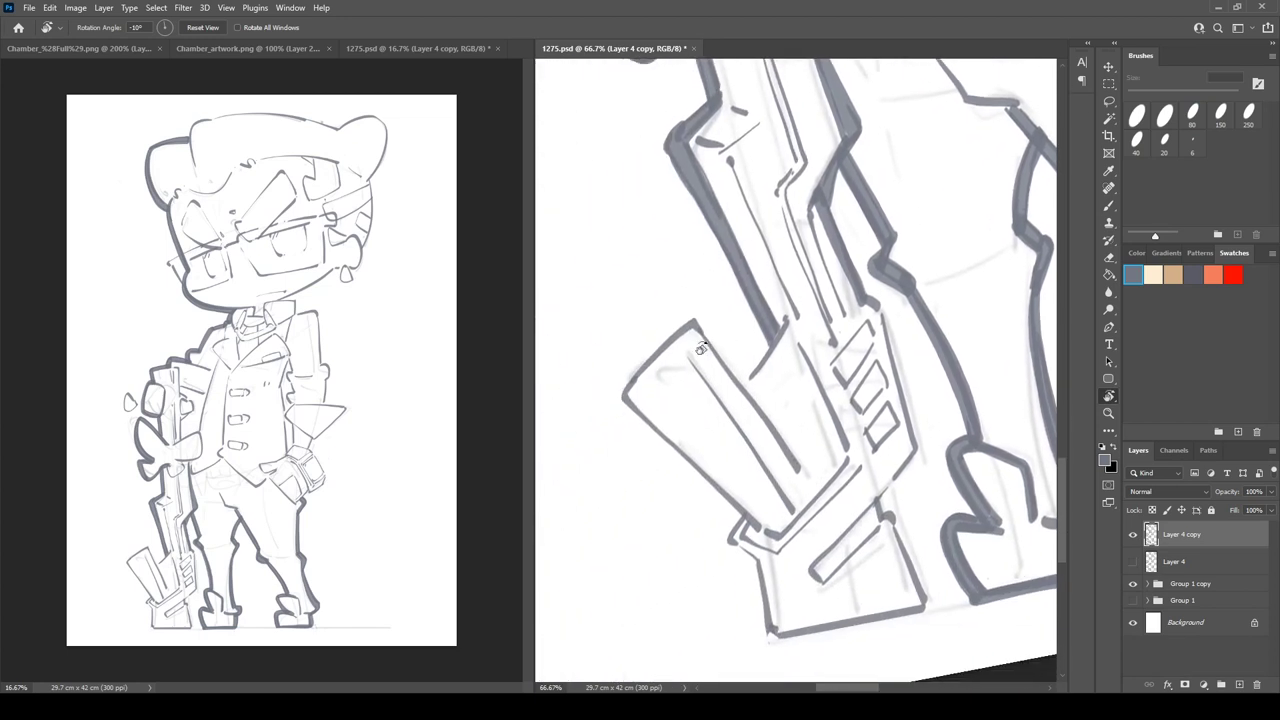
{"action": "key", "text": "b"}
{"action": "mouse_move", "coordinate": [772, 331]}
{"action": "left_mouse_down"}
{"action": "mouse_move", "coordinate": [740, 362]}
{"action": "mouse_move", "coordinate": [750, 375]}
{"action": "mouse_move", "coordinate": [770, 338]}
{"action": "mouse_move", "coordinate": [729, 365]}
{"action": "mouse_move", "coordinate": [768, 348]}
{"action": "left_mouse_up"}
{"action": "mouse_move", "coordinate": [855, 308]}
{"action": "left_mouse_down"}
{"action": "mouse_move", "coordinate": [728, 281]}
{"action": "mouse_move", "coordinate": [760, 305]}
{"action": "mouse_move", "coordinate": [798, 412]}
{"action": "left_mouse_up"}
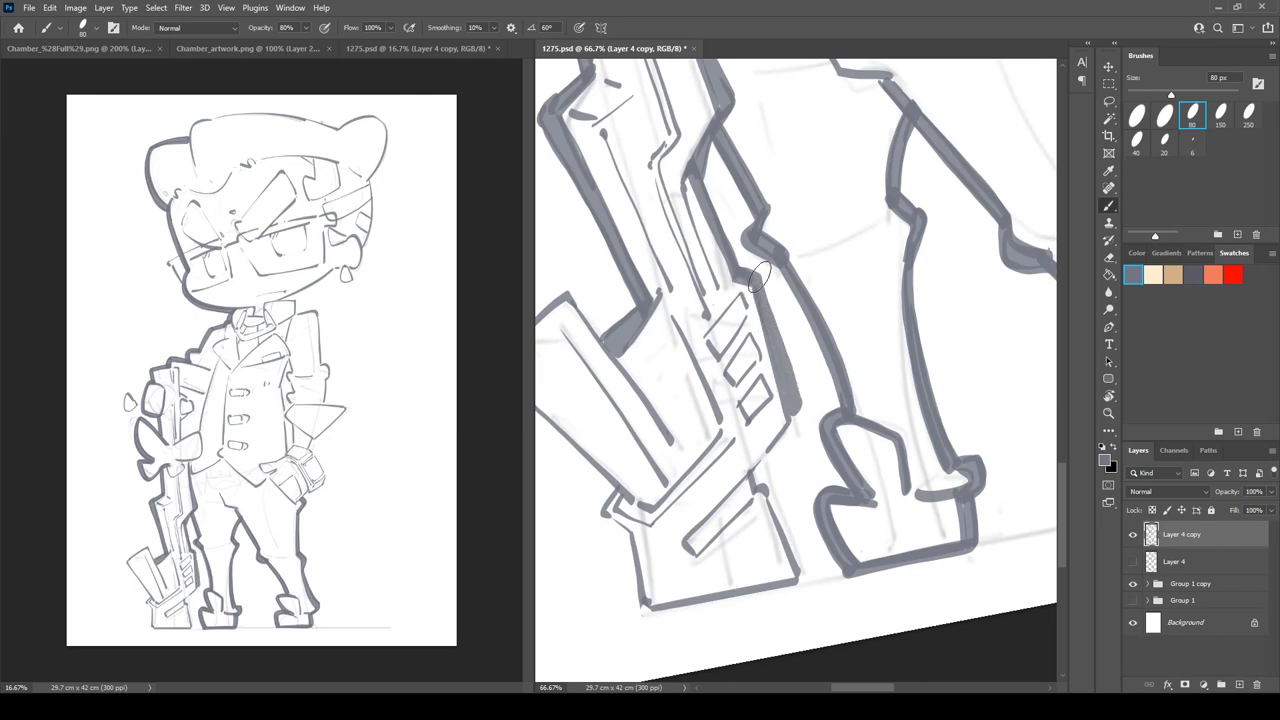
{"action": "left_click_drag", "start_coordinate": [781, 340], "coordinate": [800, 398]}
- Thicken the rifle's slanted edge from the corner below the slots in to the top of its base
{"action": "key", "text": "r"}
{"action": "left_click_drag", "start_coordinate": [830, 335], "coordinate": [786, 323]}
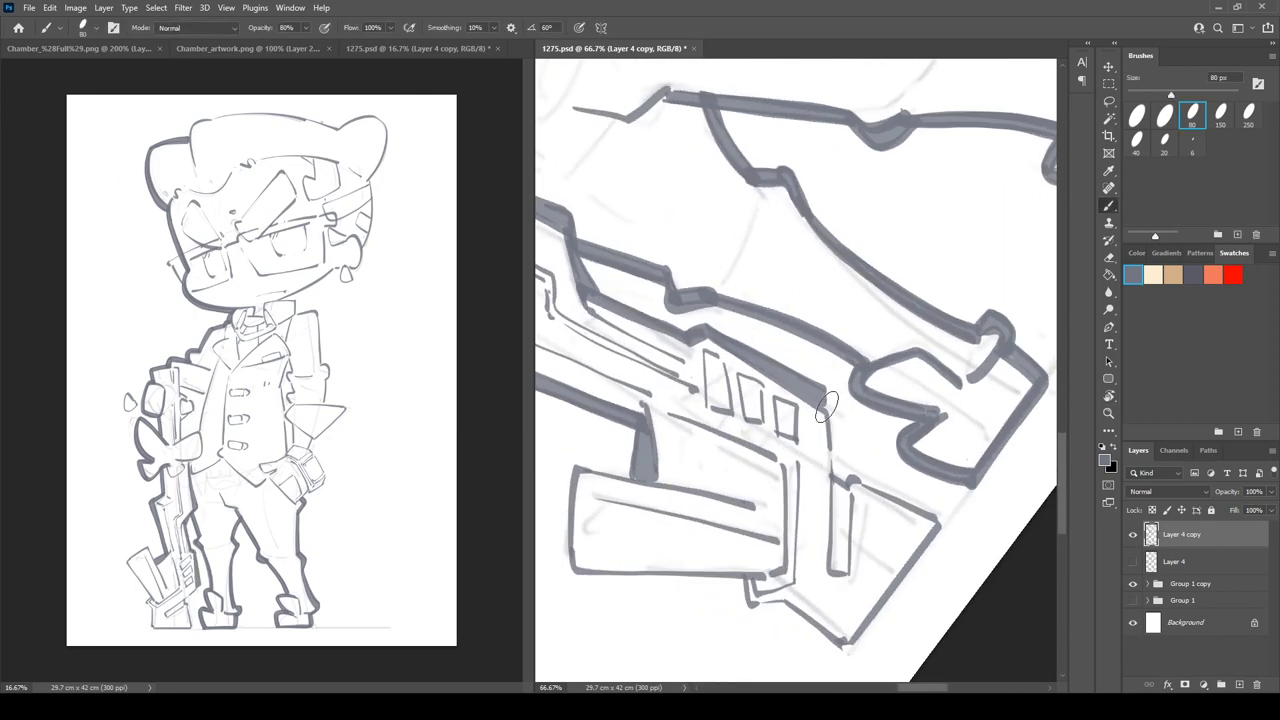
{"action": "left_click_drag", "start_coordinate": [827, 398], "coordinate": [834, 463]}
{"action": "left_click_drag", "start_coordinate": [831, 397], "coordinate": [848, 478]}
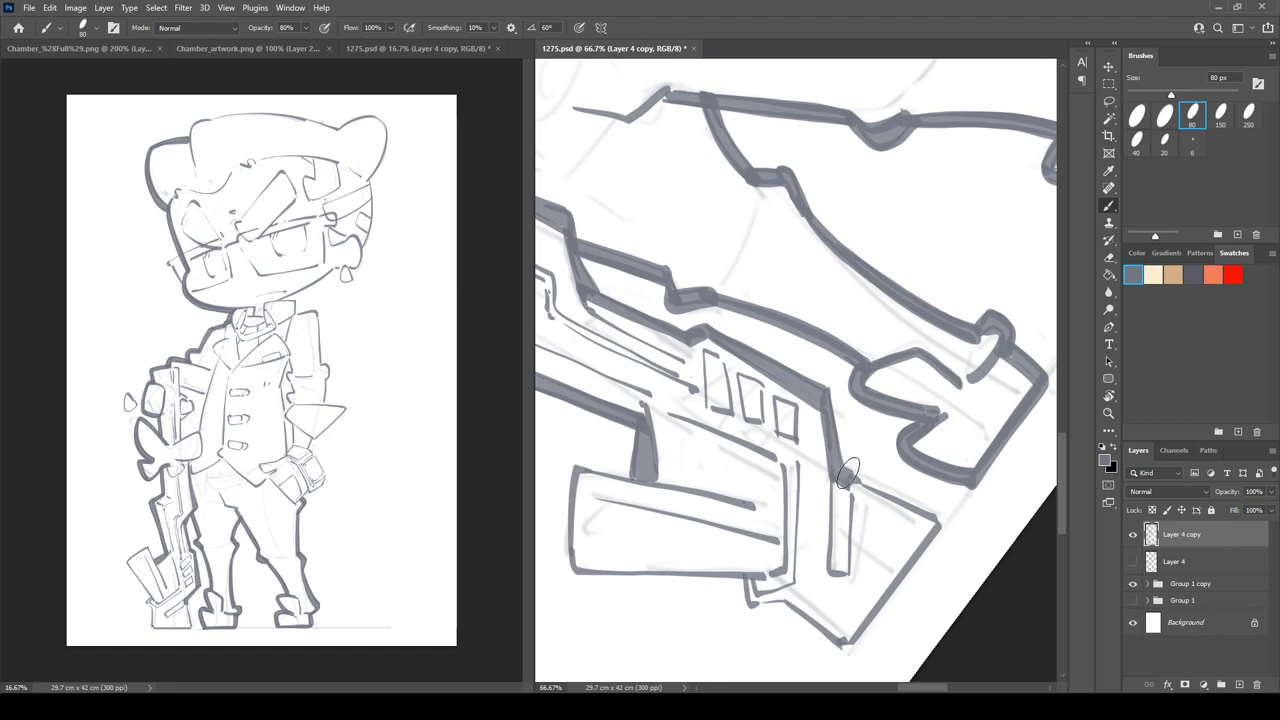
- Thicken the outer outline of the rifle's angled block along its top end and both long sides
{"action": "key", "text": "r"}
{"action": "mouse_move", "coordinate": [700, 390]}
{"action": "left_mouse_down"}
{"action": "mouse_move", "coordinate": [677, 231]}
{"action": "mouse_move", "coordinate": [757, 265]}
{"action": "left_mouse_up"}
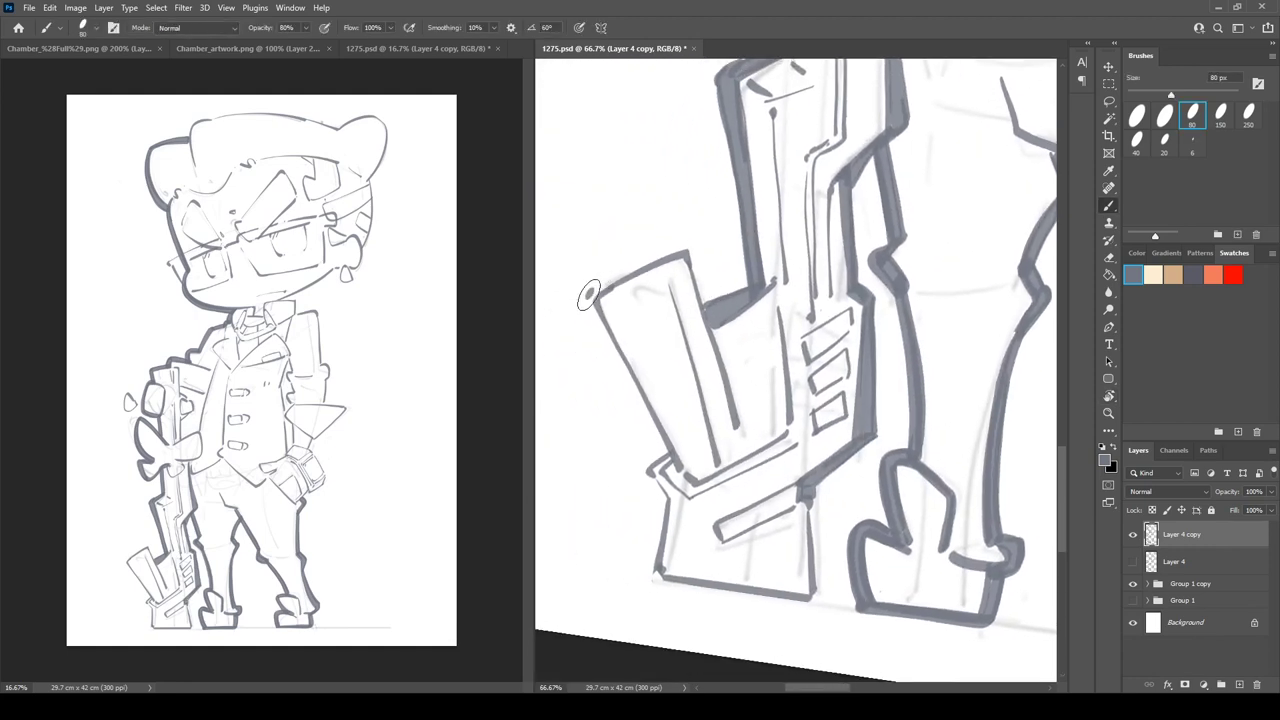
{"action": "left_click_drag", "start_coordinate": [590, 295], "coordinate": [690, 236]}
{"action": "mouse_move", "coordinate": [590, 289]}
{"action": "left_mouse_down"}
{"action": "mouse_move", "coordinate": [689, 239]}
{"action": "mouse_move", "coordinate": [703, 296]}
{"action": "left_mouse_up"}
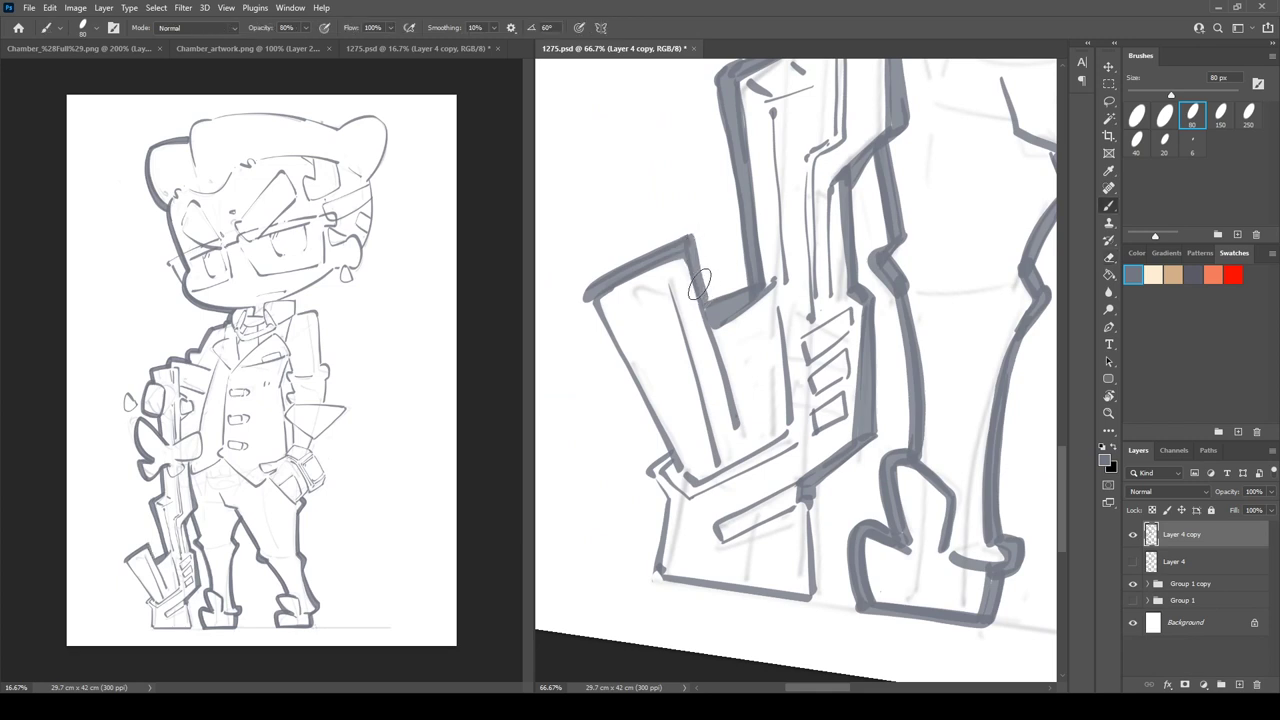
{"action": "left_click_drag", "start_coordinate": [690, 238], "coordinate": [704, 292]}
{"action": "left_click_drag", "start_coordinate": [590, 300], "coordinate": [665, 448]}
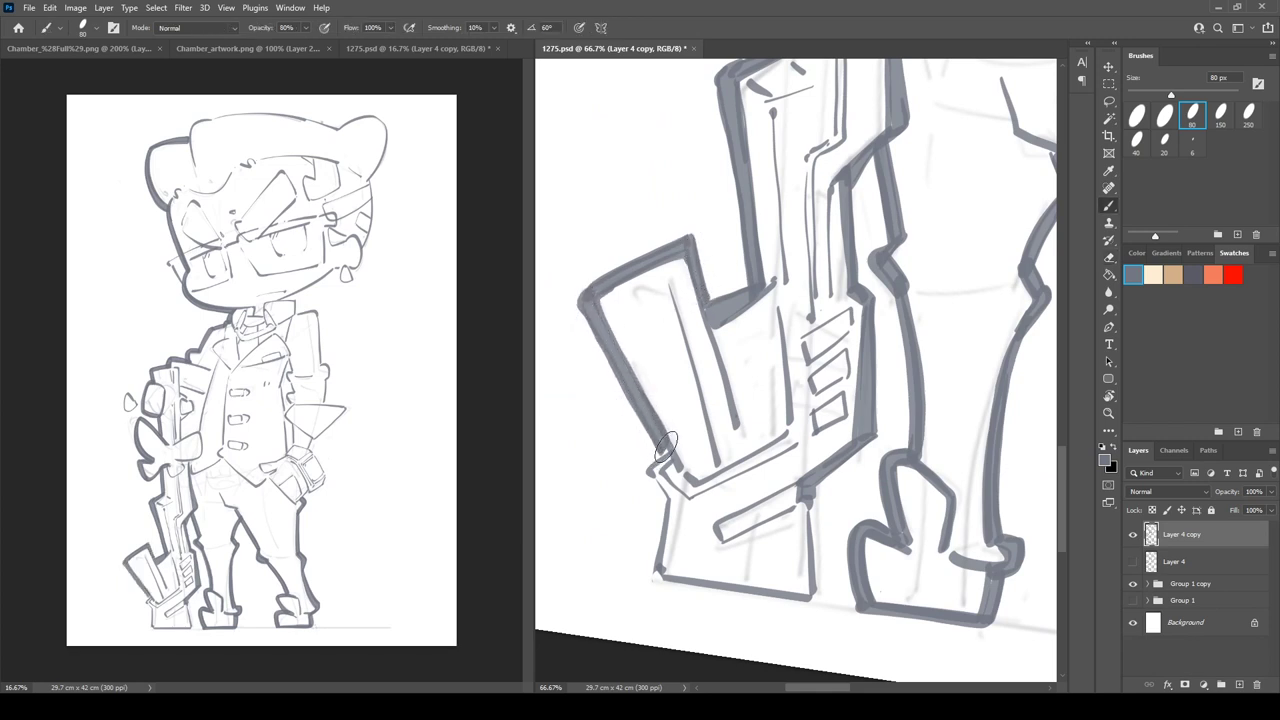
- Thicken the small protruding corner where the rifle's angled block meets its base
{"action": "key", "text": "r"}
{"action": "left_click_drag", "start_coordinate": [660, 395], "coordinate": [675, 253]}
{"action": "key", "text": "b"}
{"action": "mouse_move", "coordinate": [688, 322]}
{"action": "left_mouse_down"}
{"action": "mouse_move", "coordinate": [698, 370]}
{"action": "mouse_move", "coordinate": [682, 326]}
{"action": "mouse_move", "coordinate": [665, 344]}
{"action": "mouse_move", "coordinate": [699, 381]}
{"action": "left_mouse_up"}
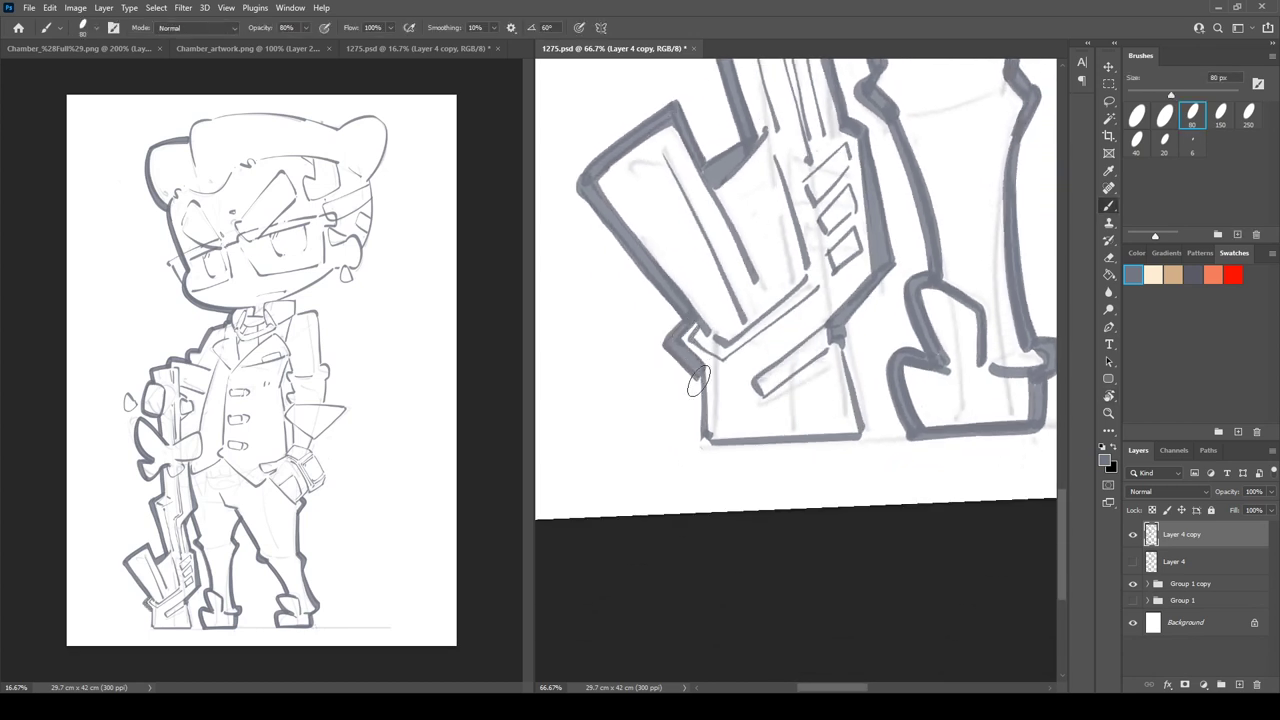
- Thicken the outline of the rifle's base down both sides and along its bottom edge
{"action": "key", "text": "r"}
{"action": "left_click_drag", "start_coordinate": [690, 264], "coordinate": [665, 294]}
{"action": "key", "text": "b"}
{"action": "mouse_move", "coordinate": [700, 396]}
{"action": "left_mouse_down"}
{"action": "mouse_move", "coordinate": [714, 456]}
{"action": "mouse_move", "coordinate": [698, 396]}
{"action": "mouse_move", "coordinate": [708, 460]}
{"action": "mouse_move", "coordinate": [729, 457]}
{"action": "mouse_move", "coordinate": [701, 463]}
{"action": "mouse_move", "coordinate": [870, 423]}
{"action": "left_mouse_up"}
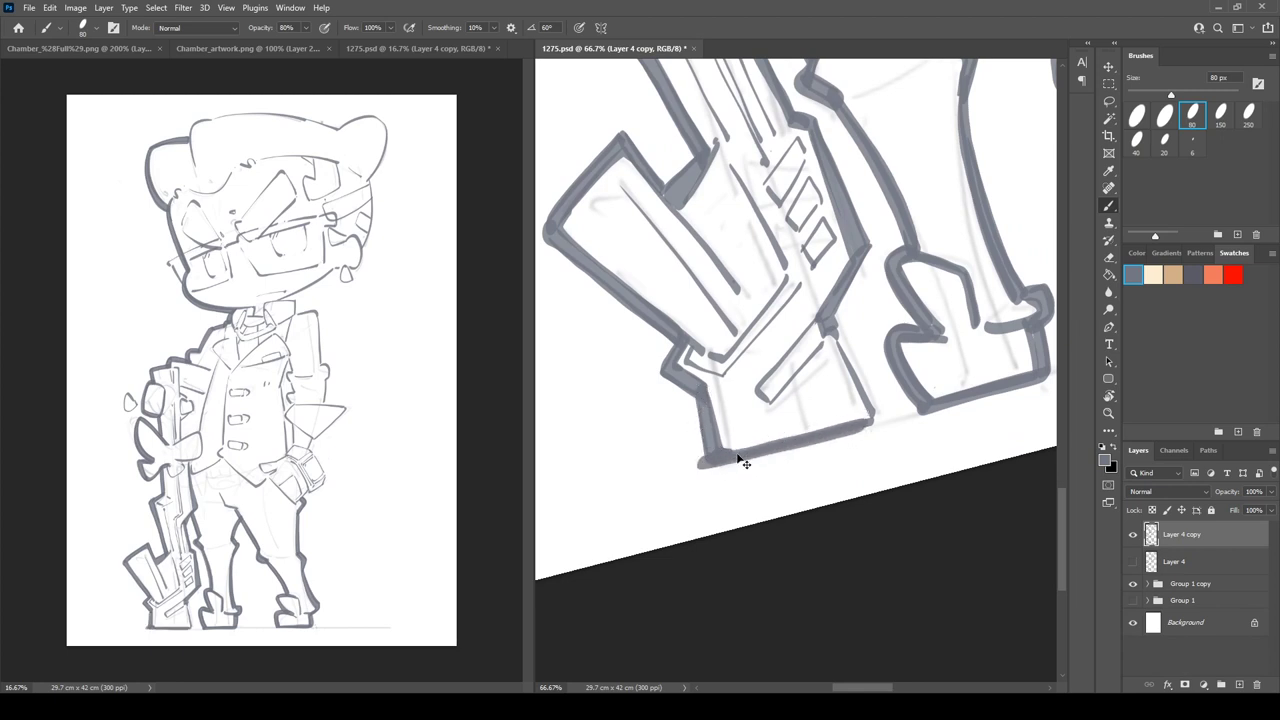
{"action": "key", "text": "ctrl+z"}
{"action": "left_click_drag", "start_coordinate": [715, 462], "coordinate": [875, 420]}
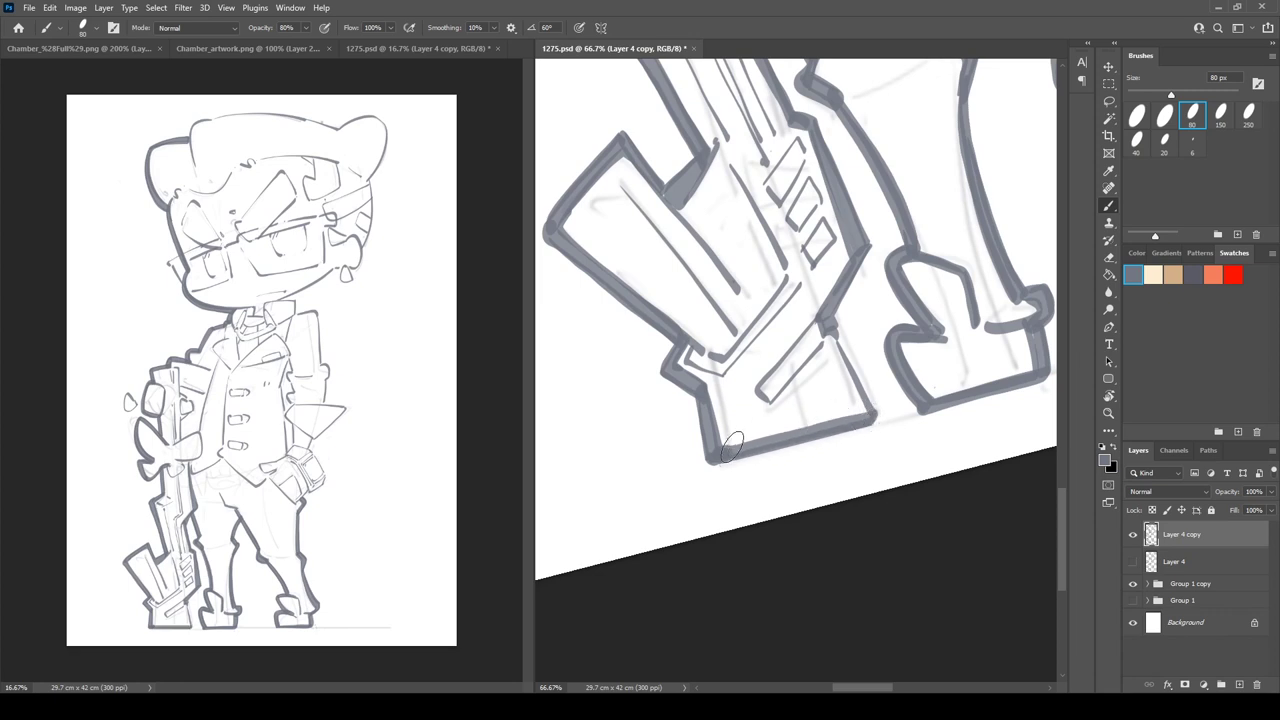
{"action": "left_click_drag", "start_coordinate": [732, 445], "coordinate": [866, 418]}
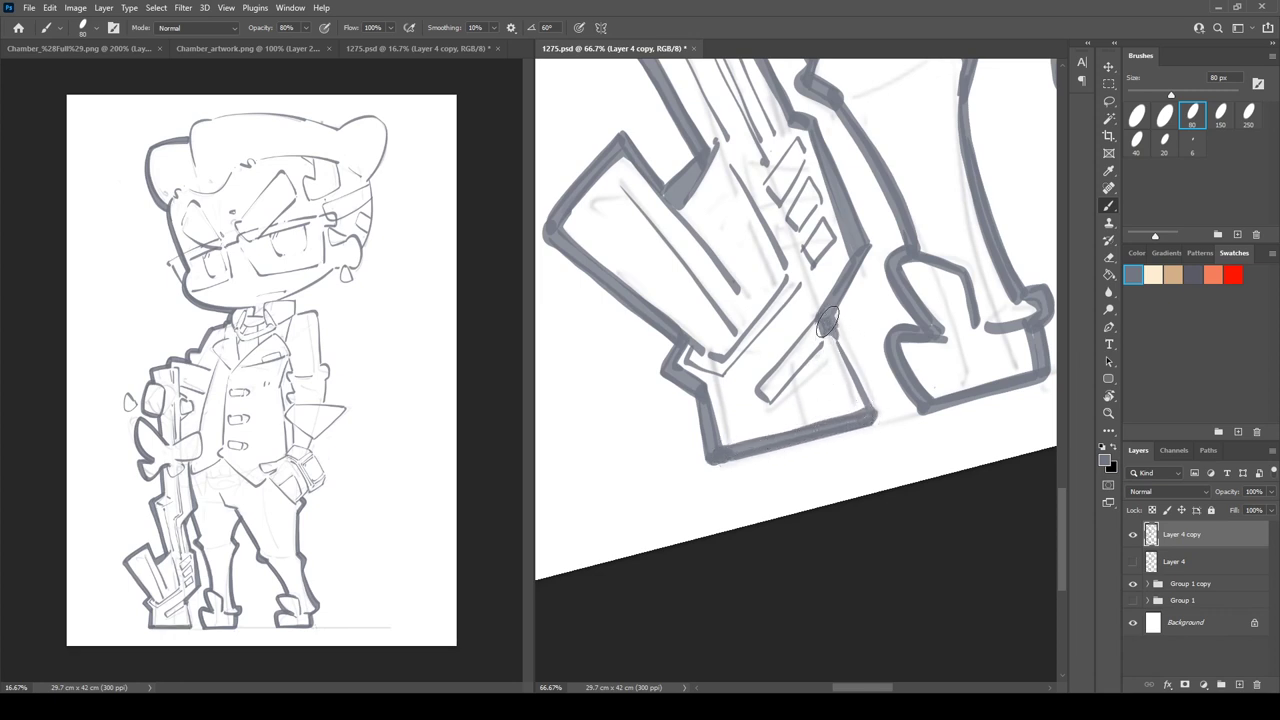
{"action": "left_click_drag", "start_coordinate": [826, 320], "coordinate": [876, 408]}
{"action": "left_click_drag", "start_coordinate": [835, 318], "coordinate": [882, 418]}
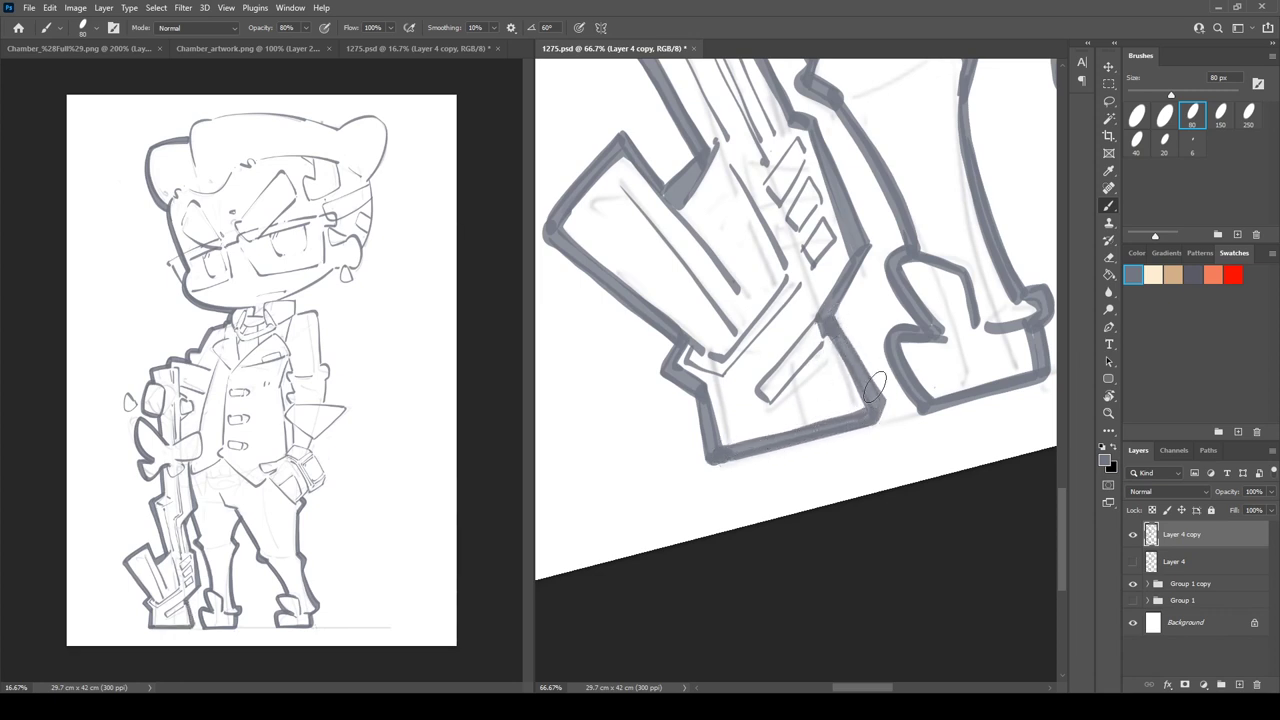
- Thicken both forearm lines between the pointed sleeve cuff and the boxy glove, continuing down the glove's inner top corner
{"action": "key", "text": "r"}
{"action": "left_click_drag", "start_coordinate": [874, 146], "coordinate": [660, 446]}
{"action": "left_click_drag", "start_coordinate": [691, 286], "coordinate": [715, 263]}
{"action": "left_click_drag", "start_coordinate": [900, 177], "coordinate": [590, 408]}
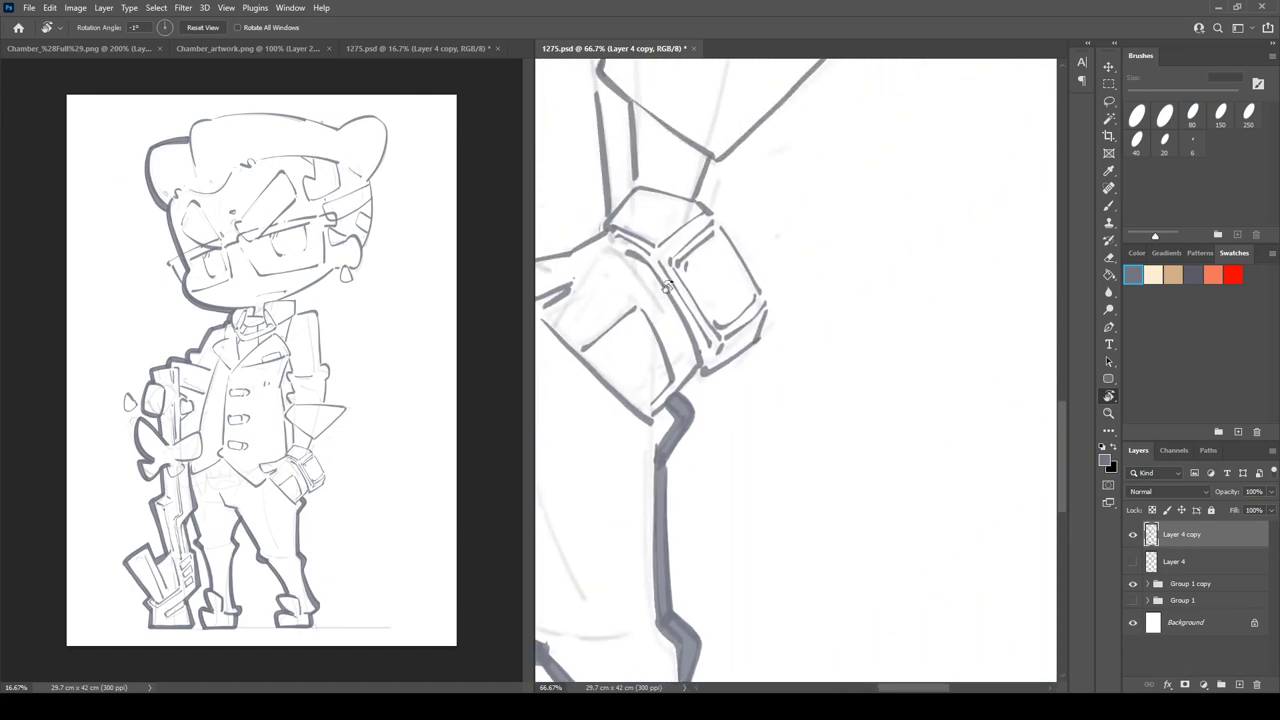
{"action": "left_click_drag", "start_coordinate": [667, 287], "coordinate": [734, 203]}
{"action": "key", "text": "b"}
{"action": "mouse_move", "coordinate": [804, 276]}
{"action": "left_mouse_down"}
{"action": "mouse_move", "coordinate": [781, 324]}
{"action": "mouse_move", "coordinate": [792, 312]}
{"action": "left_mouse_up"}
{"action": "key", "text": "e"}
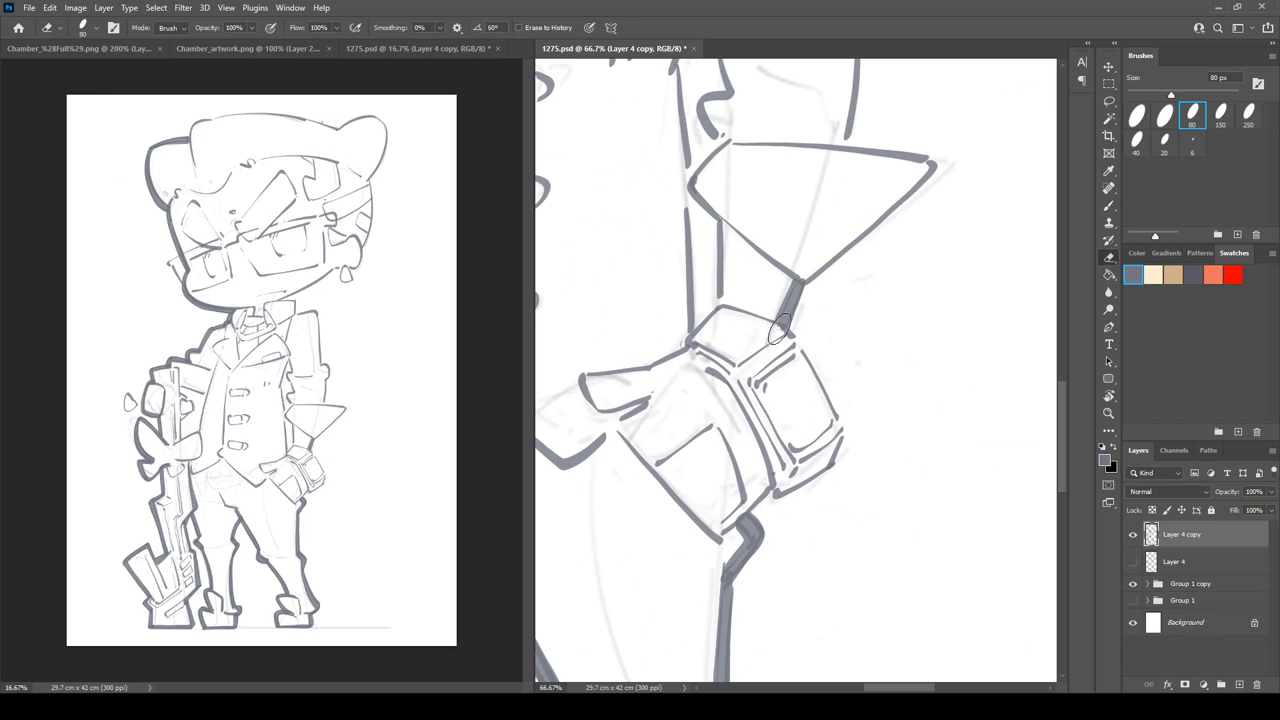
{"action": "key", "text": "b"}
{"action": "left_click_drag", "start_coordinate": [714, 220], "coordinate": [718, 297]}
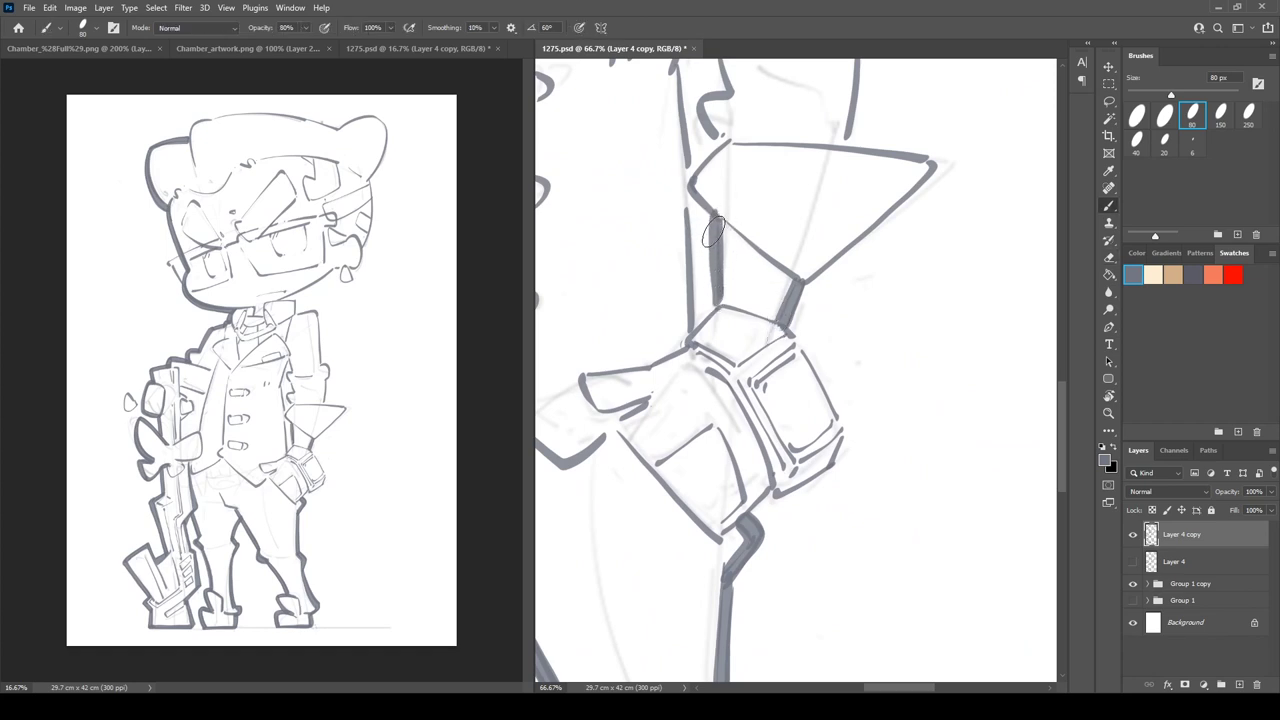
{"action": "key", "text": "ctrl+z"}
{"action": "mouse_move", "coordinate": [715, 220]}
{"action": "left_mouse_down"}
{"action": "mouse_move", "coordinate": [711, 316]}
{"action": "mouse_move", "coordinate": [713, 290]}
{"action": "mouse_move", "coordinate": [686, 341]}
{"action": "mouse_move", "coordinate": [708, 312]}
{"action": "left_mouse_up"}
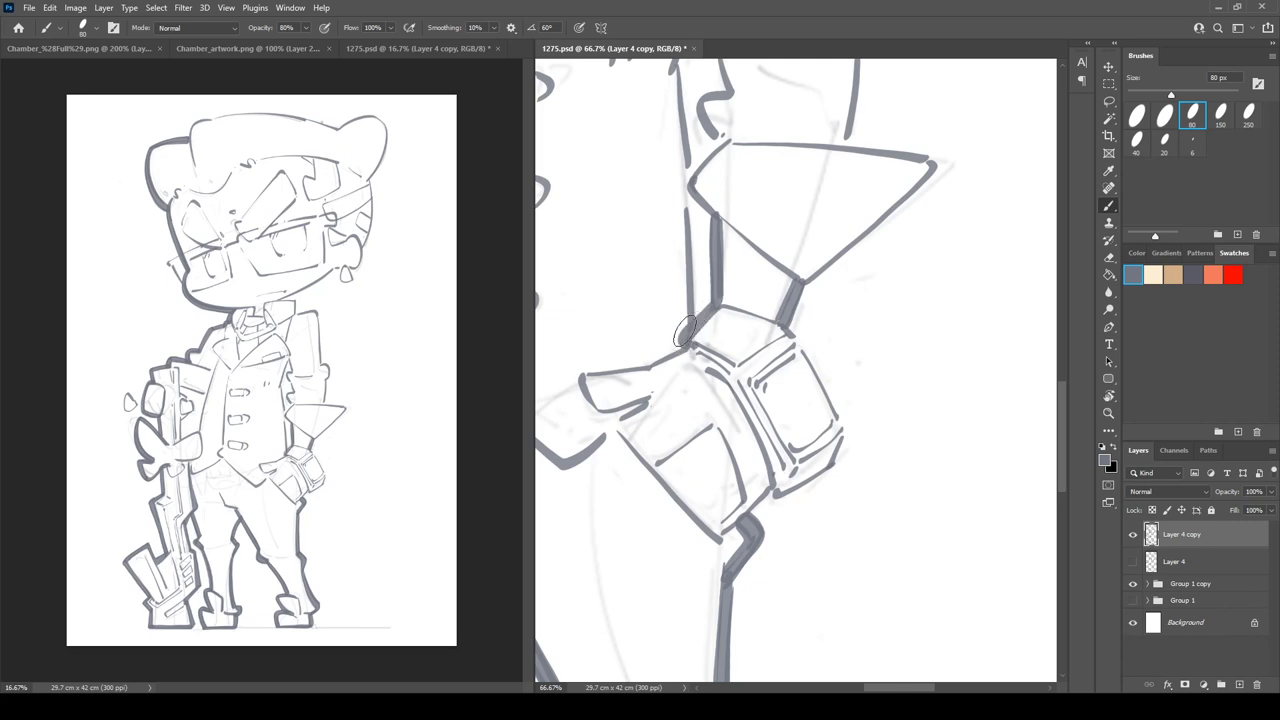
- Thicken the outer outline of the boxy glove from its top edge around the raised box to its lower tip
{"action": "left_click_drag", "start_coordinate": [850, 320], "coordinate": [767, 203]}
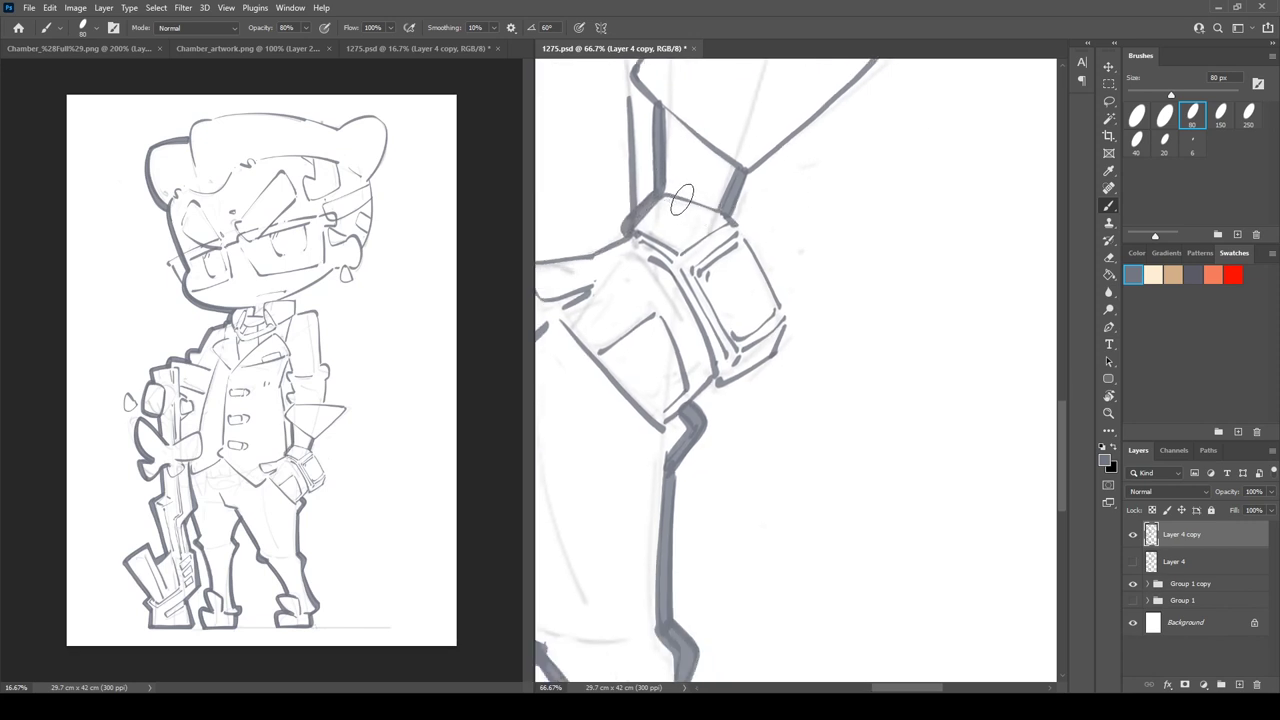
{"action": "mouse_move", "coordinate": [676, 199]}
{"action": "left_mouse_down"}
{"action": "mouse_move", "coordinate": [726, 207]}
{"action": "mouse_move", "coordinate": [750, 228]}
{"action": "mouse_move", "coordinate": [787, 313]}
{"action": "left_mouse_up"}
{"action": "left_click_drag", "start_coordinate": [740, 214], "coordinate": [788, 308]}
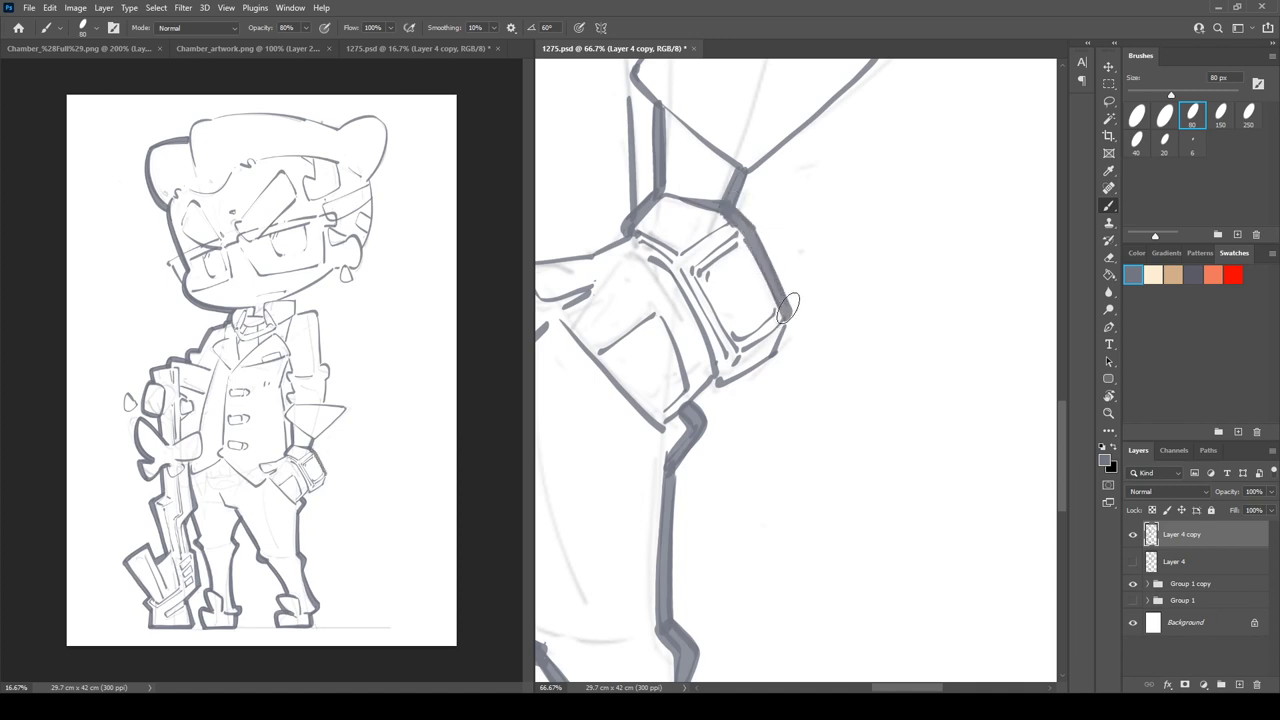
{"action": "mouse_move", "coordinate": [698, 318]}
{"action": "left_mouse_down"}
{"action": "mouse_move", "coordinate": [718, 390]}
{"action": "mouse_move", "coordinate": [779, 360]}
{"action": "mouse_move", "coordinate": [796, 306]}
{"action": "left_mouse_up"}
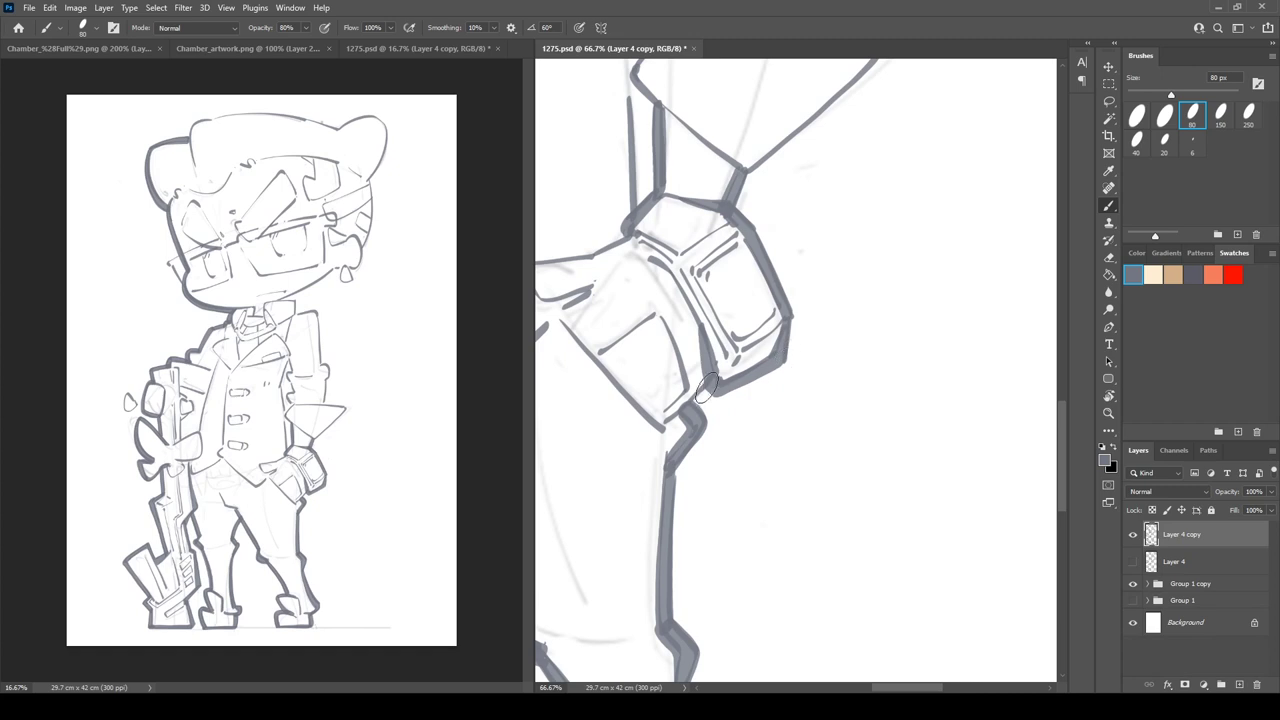
{"action": "left_click_drag", "start_coordinate": [716, 390], "coordinate": [783, 352]}
{"action": "left_click_drag", "start_coordinate": [714, 380], "coordinate": [665, 424]}
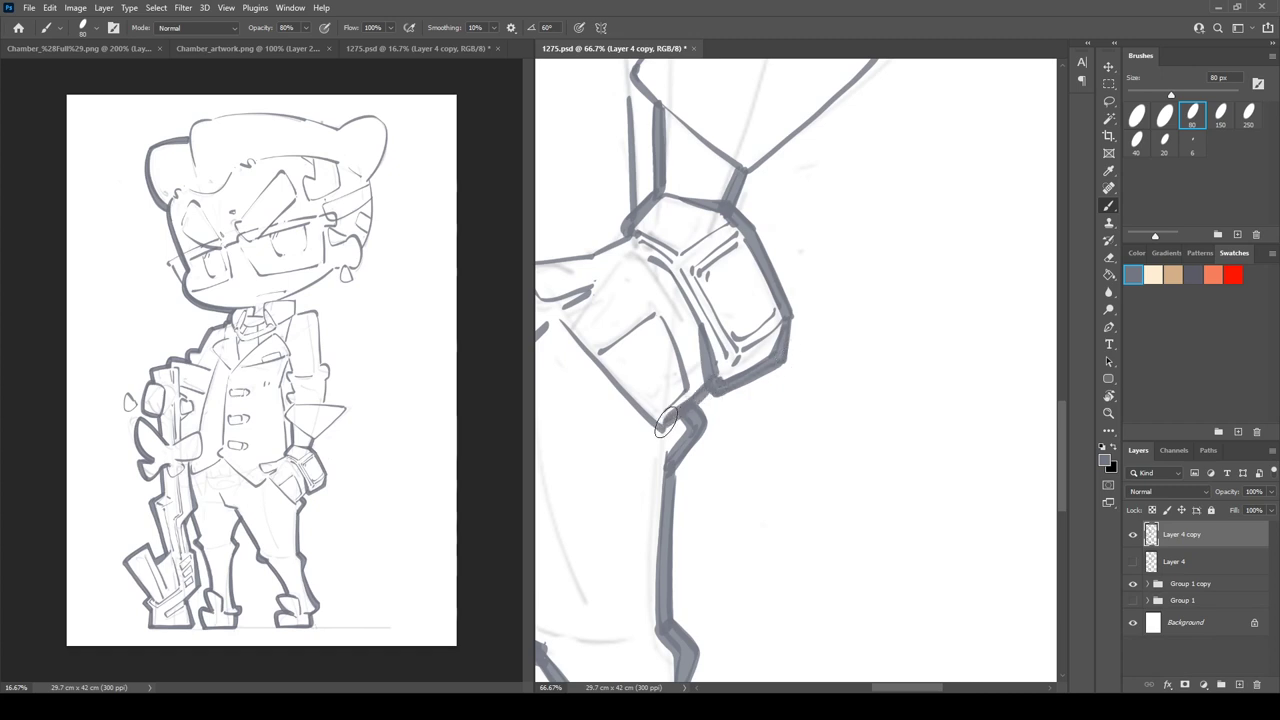
- Thicken the top edge and the slanted outer edge of the pointed sleeve cuff
{"action": "mouse_move", "coordinate": [752, 273]}
{"action": "left_mouse_down"}
{"action": "mouse_move", "coordinate": [760, 467]}
{"action": "mouse_move", "coordinate": [735, 253]}
{"action": "mouse_move", "coordinate": [760, 243]}
{"action": "mouse_move", "coordinate": [722, 298]}
{"action": "mouse_move", "coordinate": [750, 358]}
{"action": "left_mouse_up"}
{"action": "key", "text": "r"}
{"action": "key", "text": "r"}
{"action": "left_click_drag", "start_coordinate": [772, 227], "coordinate": [722, 239]}
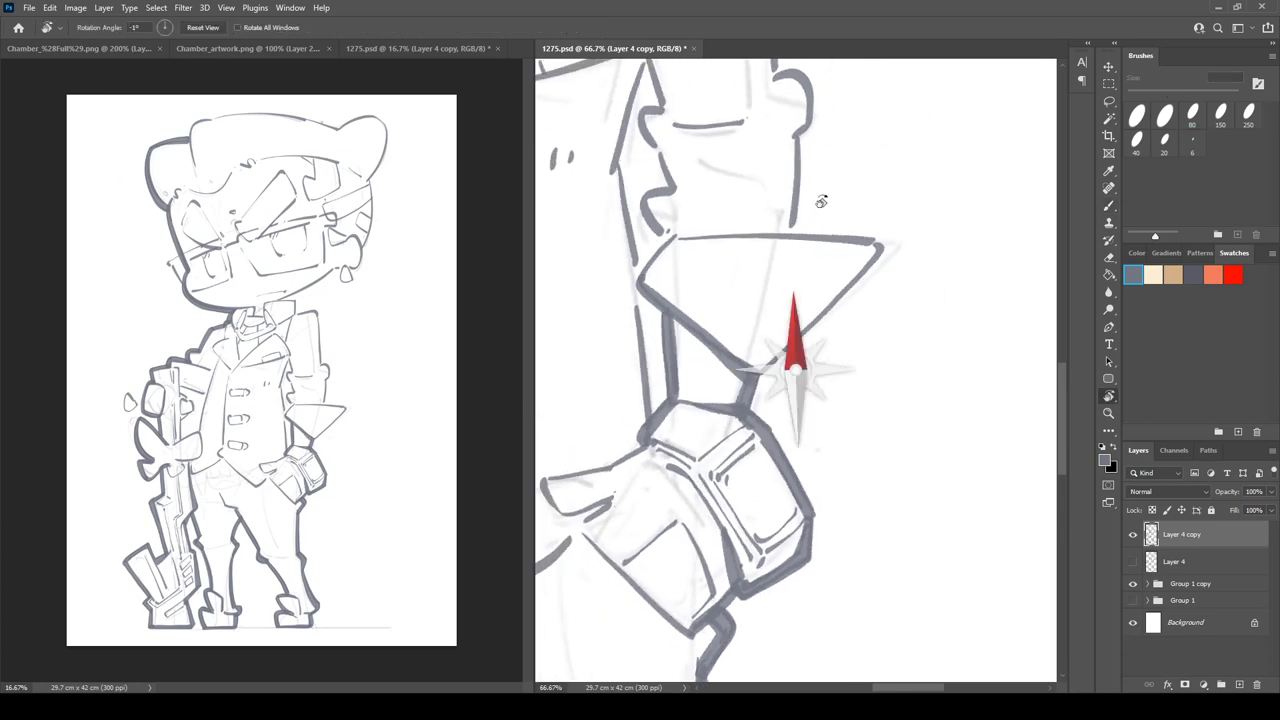
{"action": "left_click_drag", "start_coordinate": [820, 203], "coordinate": [780, 205]}
{"action": "mouse_move", "coordinate": [700, 243]}
{"action": "left_mouse_down"}
{"action": "mouse_move", "coordinate": [874, 223]}
{"action": "mouse_move", "coordinate": [860, 230]}
{"action": "left_mouse_up"}
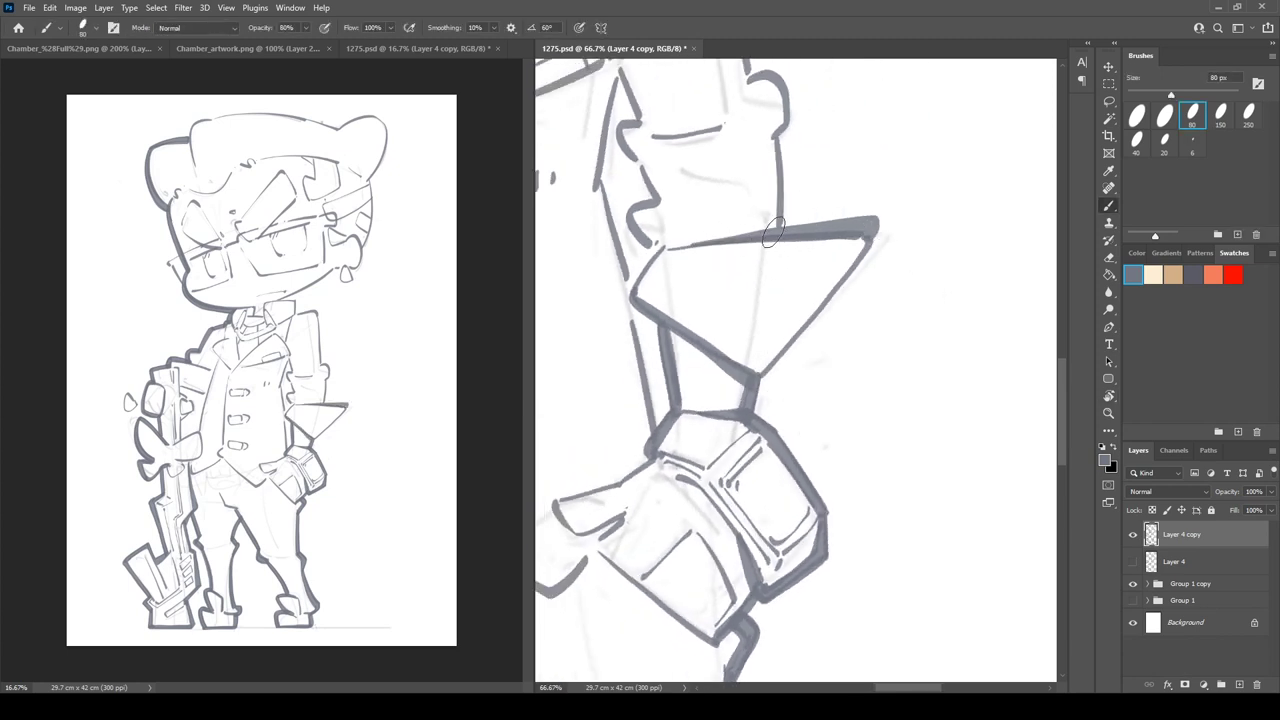
{"action": "left_click_drag", "start_coordinate": [772, 230], "coordinate": [867, 217]}
{"action": "key", "text": "r"}
{"action": "mouse_move", "coordinate": [943, 177]}
{"action": "left_mouse_down"}
{"action": "mouse_move", "coordinate": [811, 163]}
{"action": "mouse_move", "coordinate": [768, 405]}
{"action": "left_mouse_up"}
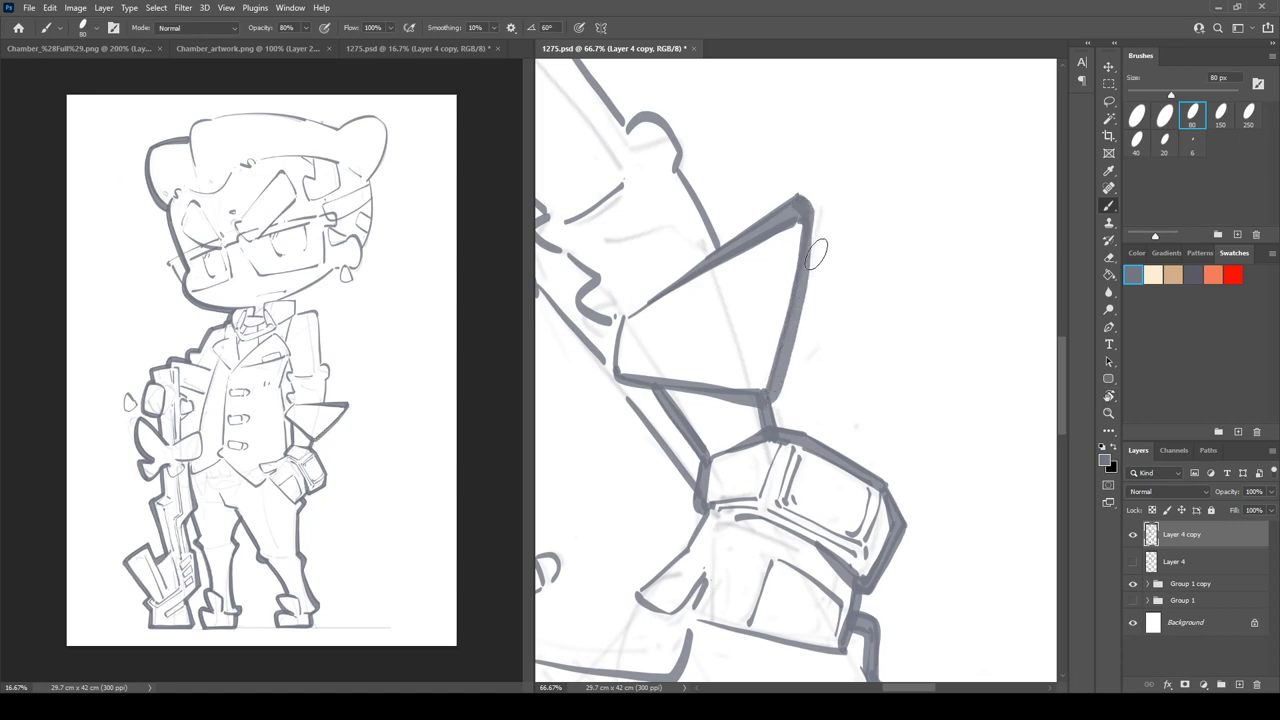
{"action": "left_click_drag", "start_coordinate": [801, 281], "coordinate": [771, 400]}
{"action": "key", "text": "r"}
{"action": "left_click_drag", "start_coordinate": [665, 264], "coordinate": [714, 223]}
- Thicken the short slanted coat edge running down from the lapel's outer tip
{"action": "mouse_move", "coordinate": [605, 121]}
{"action": "left_mouse_down"}
{"action": "mouse_move", "coordinate": [799, 93]}
{"action": "mouse_move", "coordinate": [815, 272]}
{"action": "mouse_move", "coordinate": [770, 365]}
{"action": "left_mouse_up"}
{"action": "key", "text": "b"}
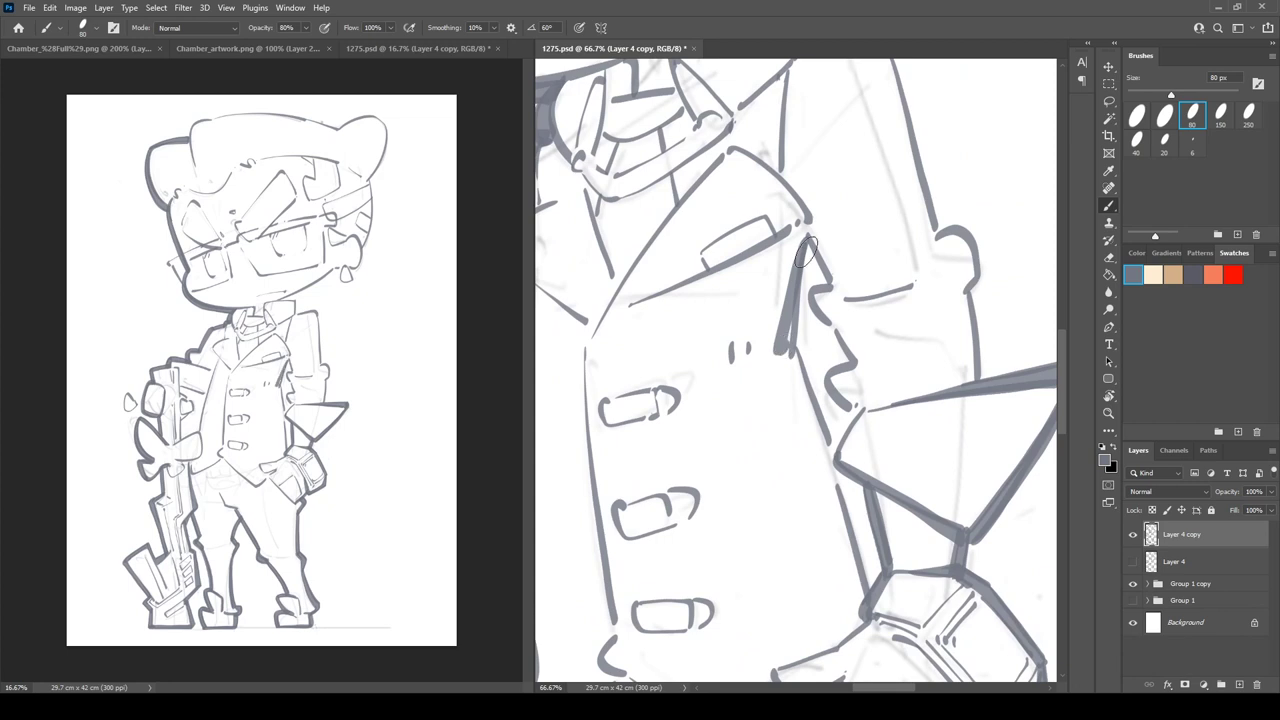
{"action": "key", "text": "ctrl+z"}
{"action": "mouse_move", "coordinate": [808, 236]}
{"action": "left_mouse_down"}
{"action": "mouse_move", "coordinate": [786, 327]}
{"action": "mouse_move", "coordinate": [735, 165]}
{"action": "left_mouse_up"}
- Thicken the coat's long side line from below the slanted edge down to the boxy glove
{"action": "key", "text": "e"}
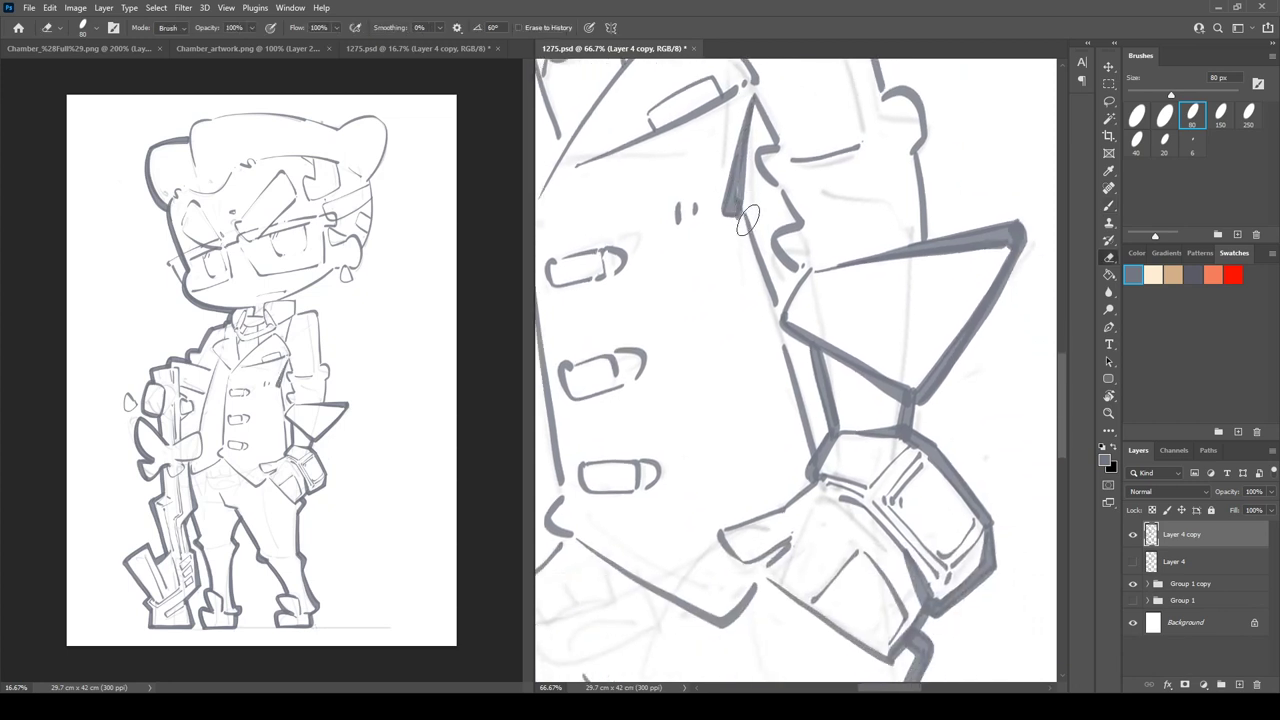
{"action": "left_click_drag", "start_coordinate": [748, 220], "coordinate": [772, 305]}
{"action": "key", "text": "b"}
{"action": "key", "text": "e"}
{"action": "key", "text": "b"}
{"action": "left_click_drag", "start_coordinate": [737, 214], "coordinate": [785, 363]}
{"action": "key", "text": "ctrl+z"}
{"action": "left_click_drag", "start_coordinate": [737, 216], "coordinate": [820, 447]}
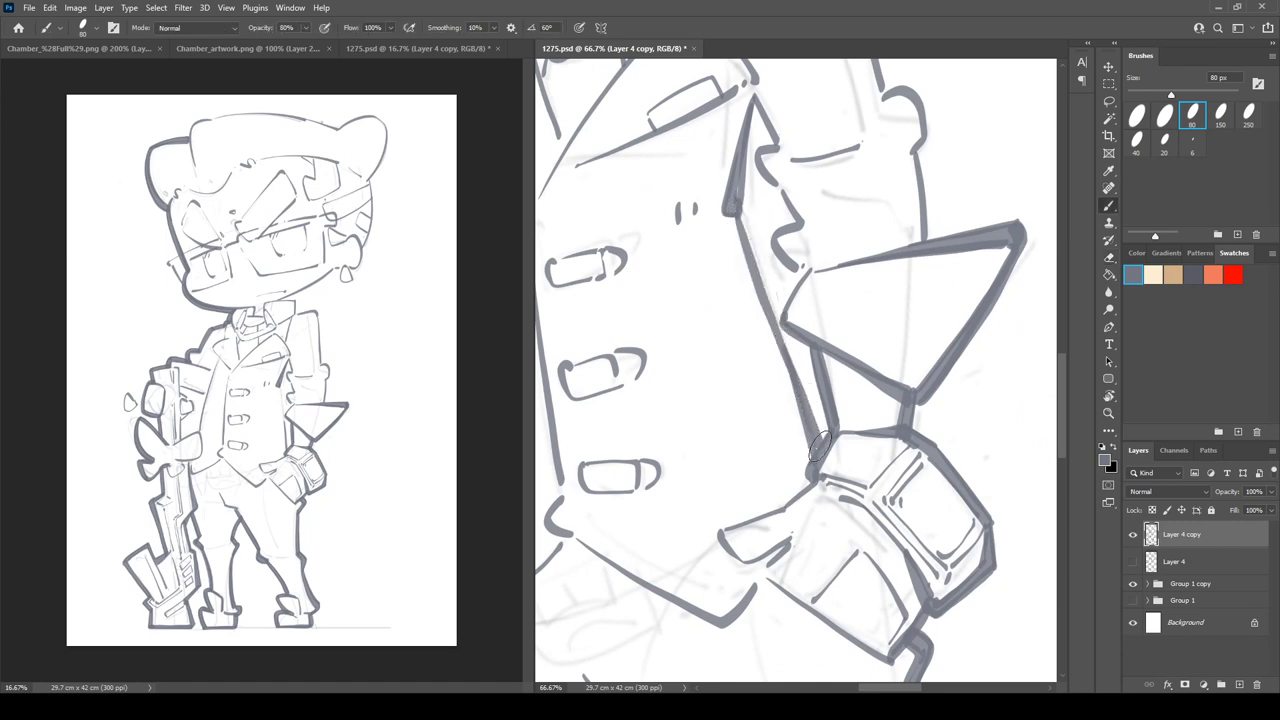
{"action": "key", "text": "ctrl+z"}
{"action": "left_click_drag", "start_coordinate": [733, 208], "coordinate": [820, 455]}
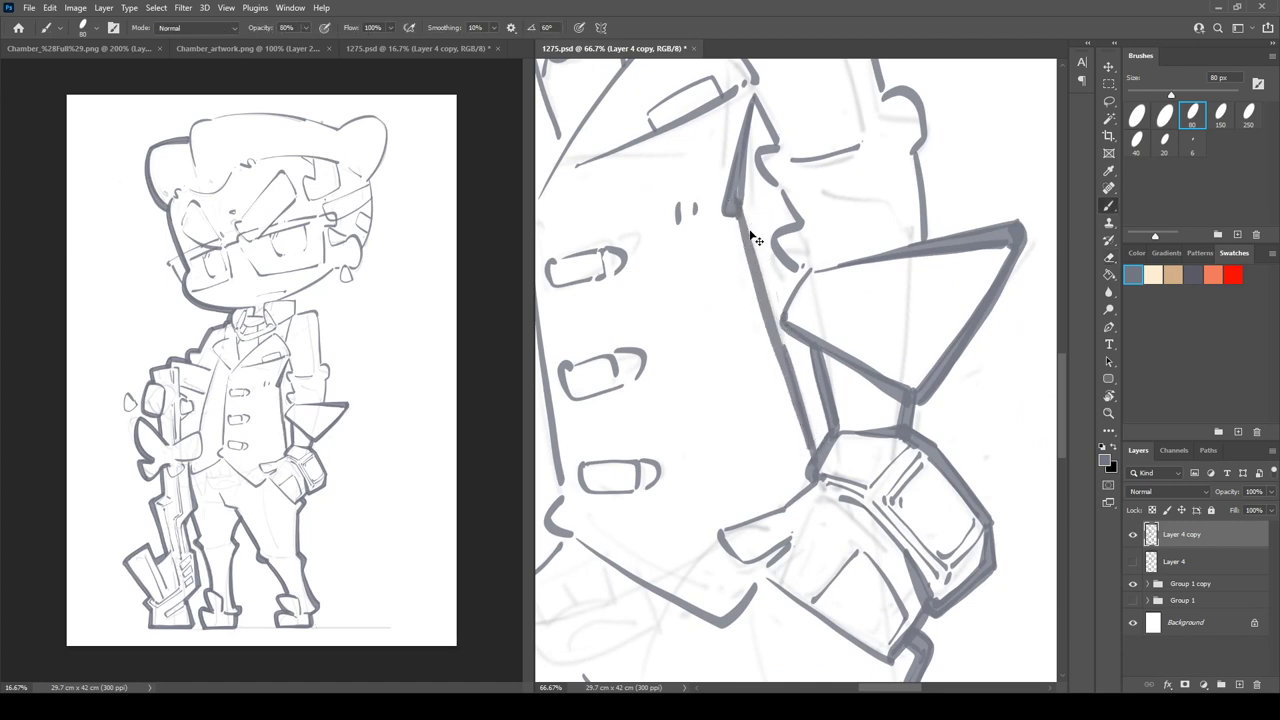
{"action": "key", "text": "ctrl+z"}
{"action": "left_click_drag", "start_coordinate": [733, 208], "coordinate": [822, 455]}
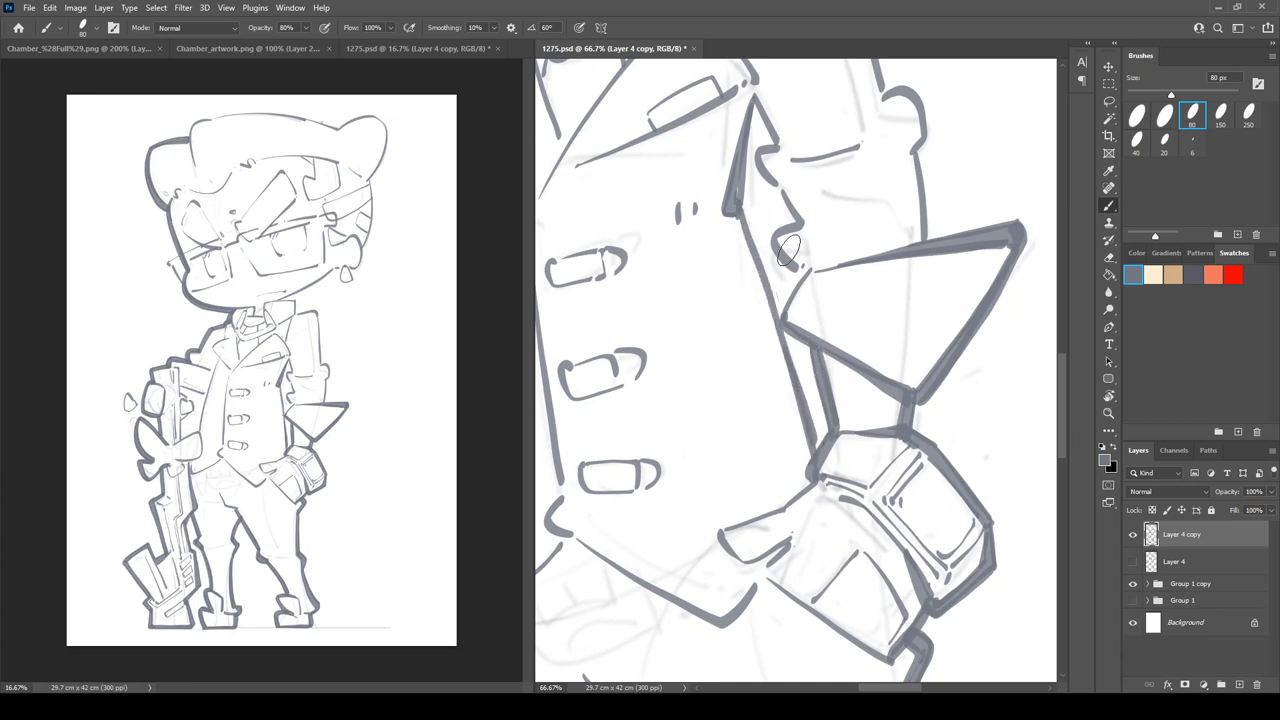
{"action": "left_click_drag", "start_coordinate": [741, 220], "coordinate": [812, 440]}
- Clean up the coat side line beside the sleeve cuff and thicken the cuff's short inner edge to its corner
{"action": "left_click_drag", "start_coordinate": [821, 269], "coordinate": [751, 482]}
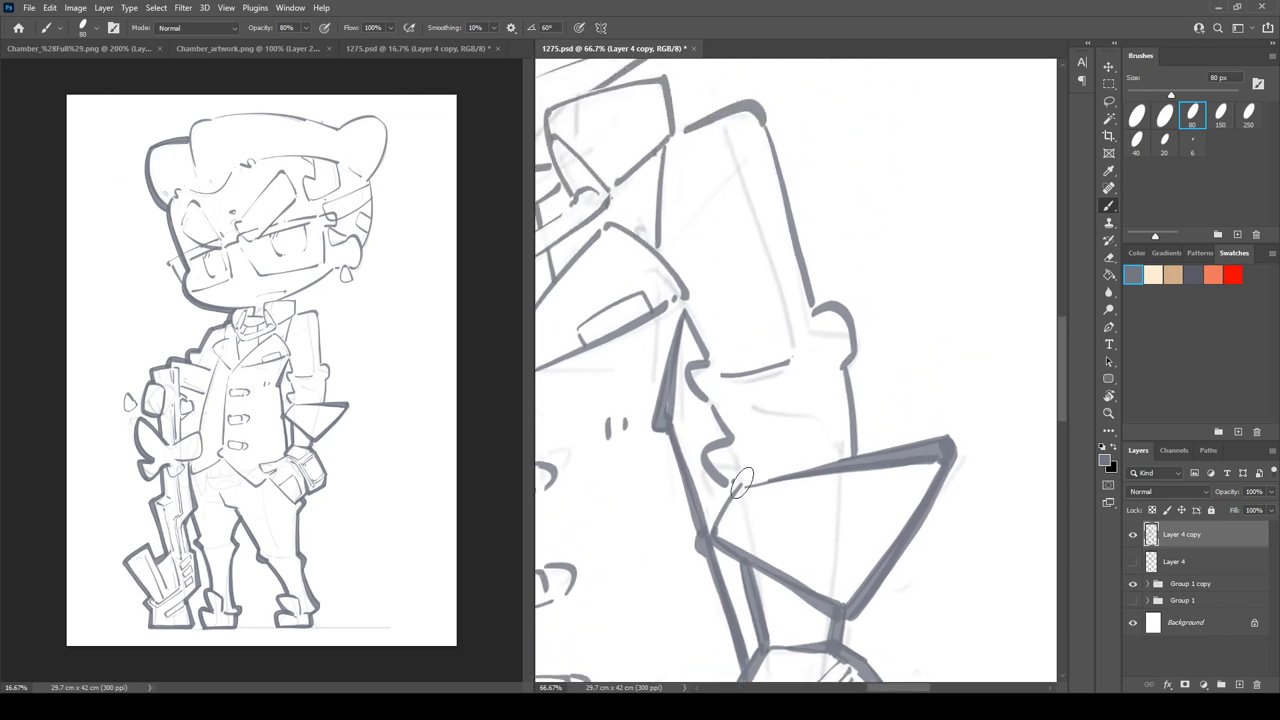
{"action": "key", "text": "r"}
{"action": "key", "text": "e"}
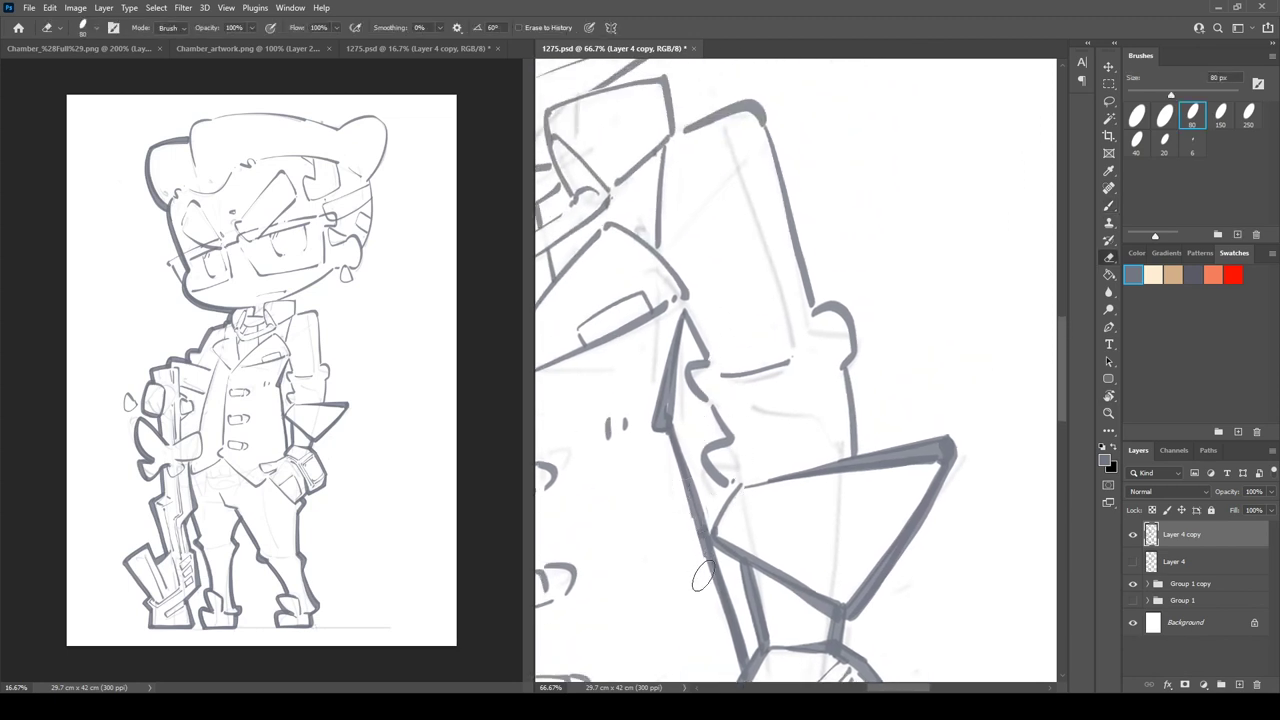
{"action": "mouse_move", "coordinate": [674, 437]}
{"action": "left_mouse_down"}
{"action": "mouse_move", "coordinate": [711, 487]}
{"action": "mouse_move", "coordinate": [714, 522]}
{"action": "left_mouse_up"}
{"action": "mouse_move", "coordinate": [717, 518]}
{"action": "left_mouse_down"}
{"action": "mouse_move", "coordinate": [764, 399]}
{"action": "mouse_move", "coordinate": [761, 421]}
{"action": "left_mouse_up"}
{"action": "key", "text": "ctrl+z"}
{"action": "key", "text": "b"}
{"action": "mouse_move", "coordinate": [785, 370]}
{"action": "left_mouse_down"}
{"action": "mouse_move", "coordinate": [748, 415]}
{"action": "mouse_move", "coordinate": [770, 478]}
{"action": "left_mouse_up"}
{"action": "key", "text": "ctrl+z"}
{"action": "left_click_drag", "start_coordinate": [756, 434], "coordinate": [754, 443]}
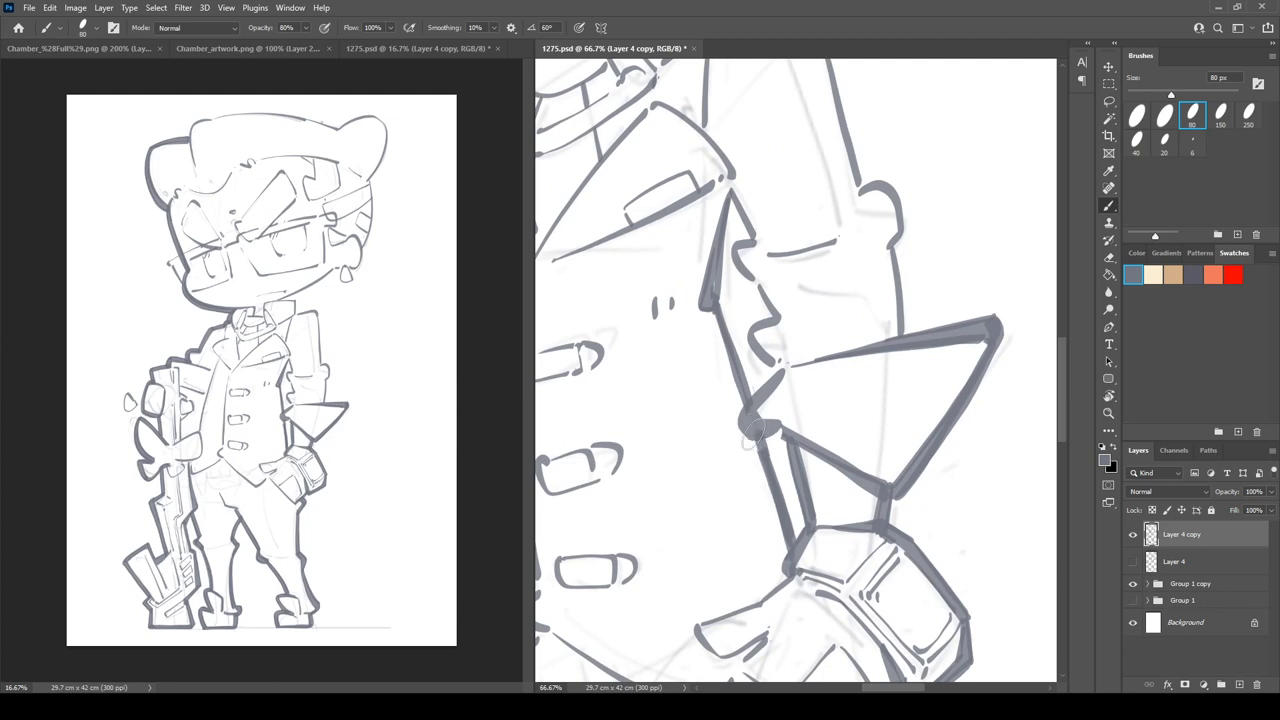
- Thicken the lapel's lower edge, its curved outer edge and its long inner edge toward the coat front
{"action": "scroll", "coordinate": [793, 430], "scroll_direction": "up", "scroll_amount": 2}
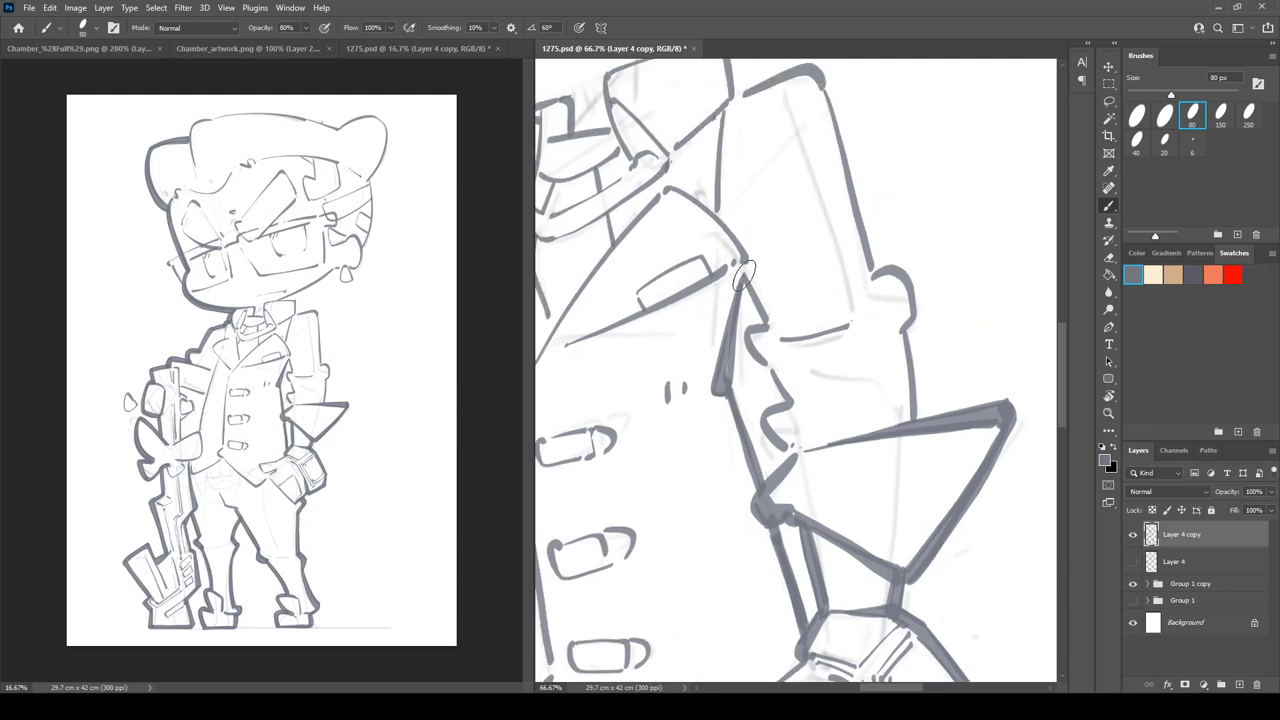
{"action": "left_click_drag", "start_coordinate": [675, 188], "coordinate": [737, 243]}
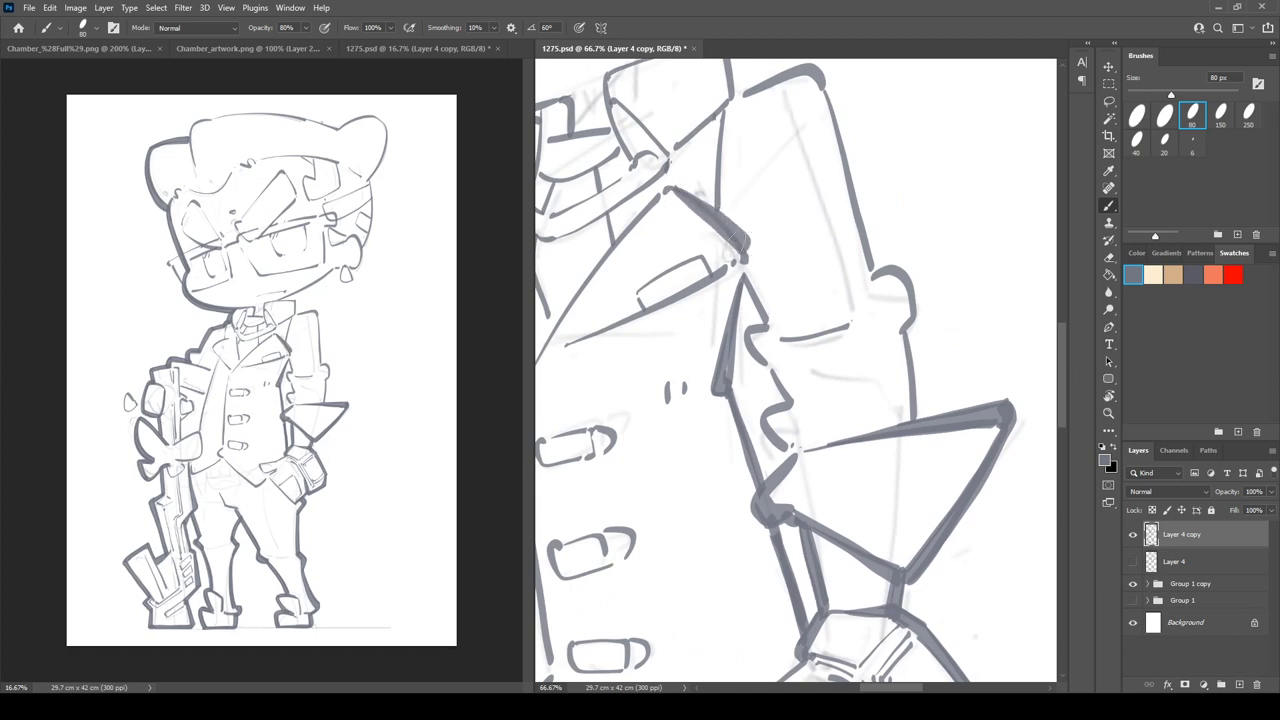
{"action": "key", "text": "ctrl+z"}
{"action": "left_click_drag", "start_coordinate": [598, 340], "coordinate": [748, 264]}
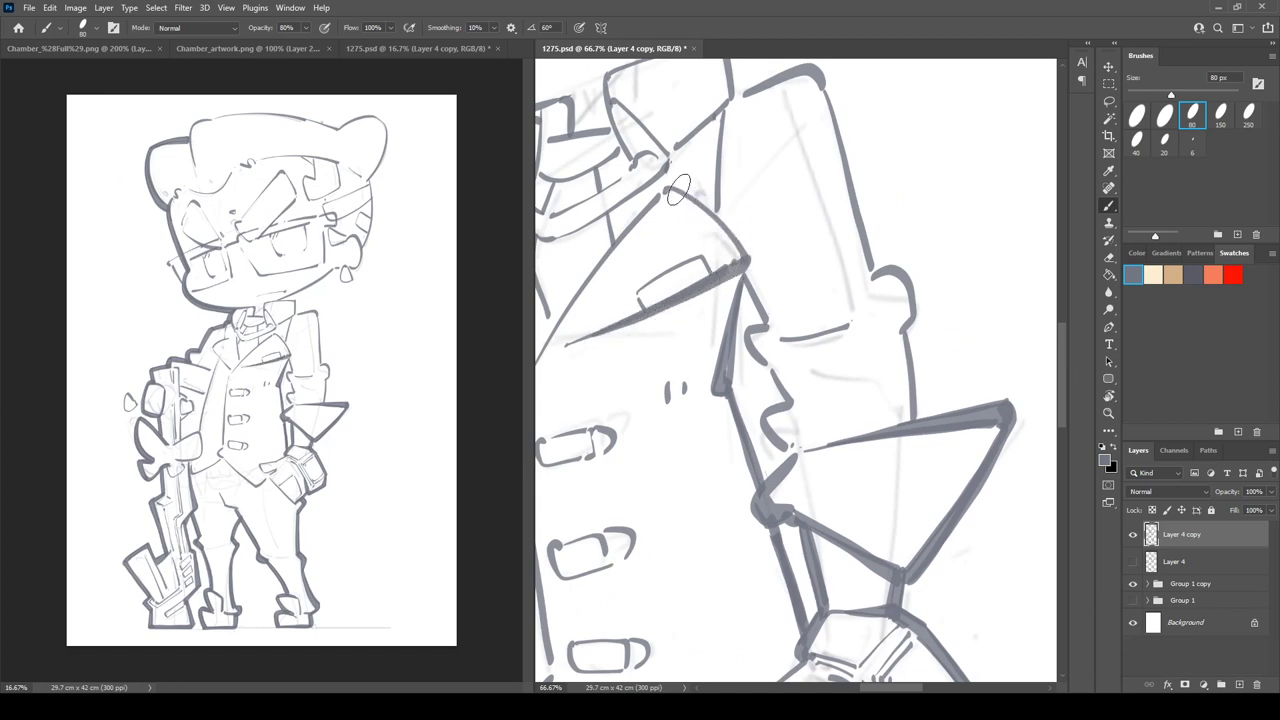
{"action": "left_click_drag", "start_coordinate": [676, 188], "coordinate": [758, 262]}
{"action": "left_click_drag", "start_coordinate": [666, 190], "coordinate": [561, 309]}
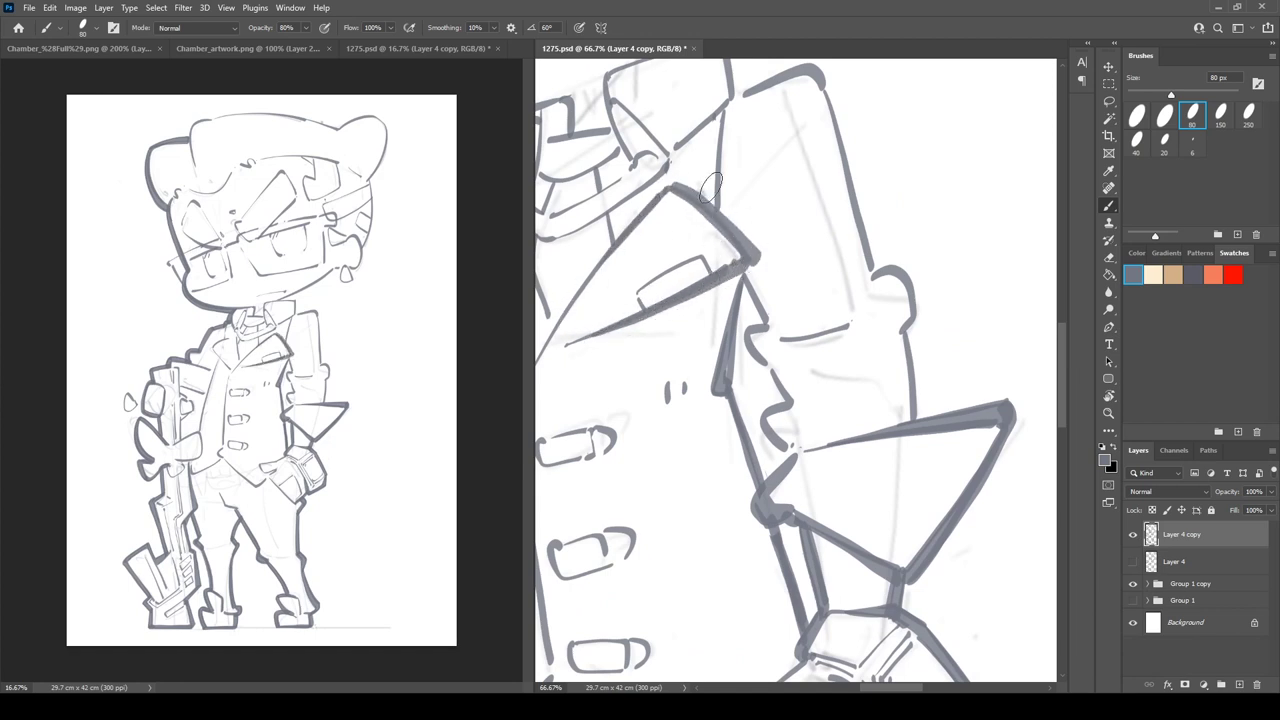
- Thicken the outline of the collar flap beneath the chin and the line running from it down to the lapel
{"action": "left_click_drag", "start_coordinate": [711, 188], "coordinate": [668, 345]}
{"action": "scroll", "coordinate": [660, 240], "scroll_direction": "up", "scroll_amount": 3}
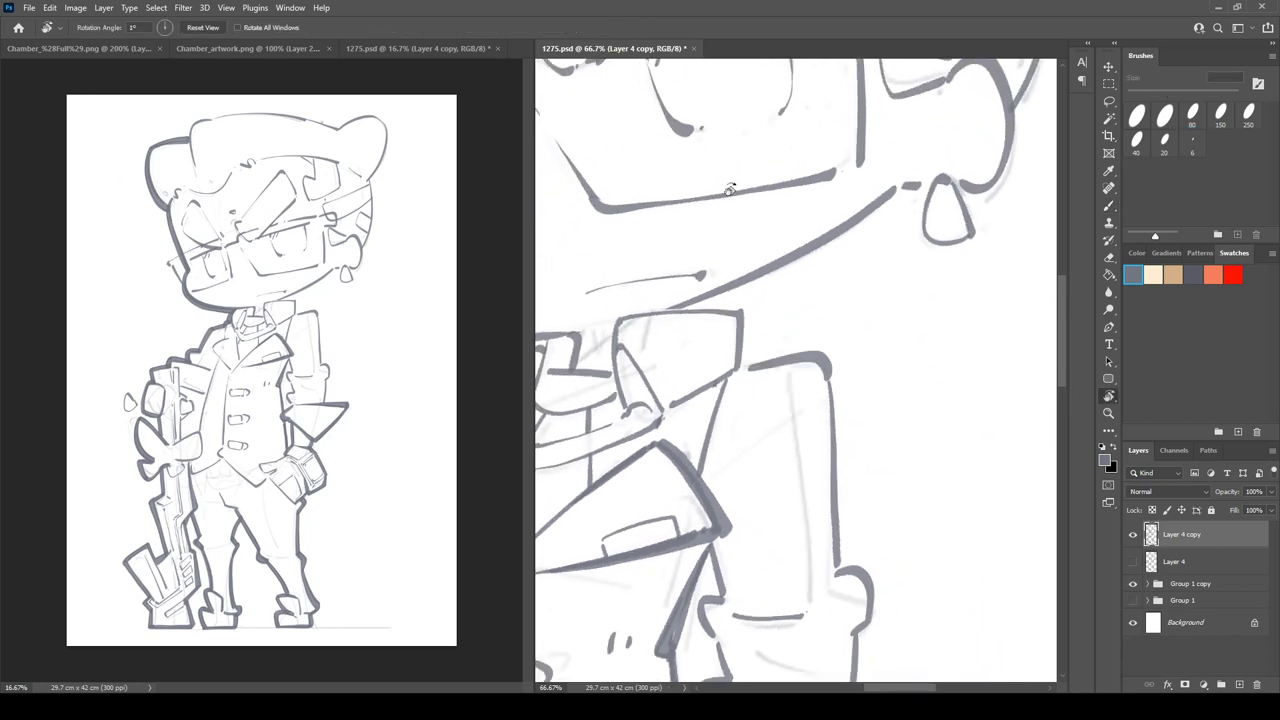
{"action": "mouse_move", "coordinate": [684, 310]}
{"action": "left_mouse_down"}
{"action": "mouse_move", "coordinate": [910, 183]}
{"action": "mouse_move", "coordinate": [866, 224]}
{"action": "mouse_move", "coordinate": [686, 307]}
{"action": "left_mouse_up"}
{"action": "key", "text": "ctrl+z"}
{"action": "mouse_move", "coordinate": [895, 195]}
{"action": "left_mouse_down"}
{"action": "mouse_move", "coordinate": [830, 245]}
{"action": "mouse_move", "coordinate": [641, 318]}
{"action": "mouse_move", "coordinate": [745, 302]}
{"action": "mouse_move", "coordinate": [740, 372]}
{"action": "left_mouse_up"}
{"action": "mouse_move", "coordinate": [712, 296]}
{"action": "left_mouse_down"}
{"action": "mouse_move", "coordinate": [745, 330]}
{"action": "mouse_move", "coordinate": [741, 363]}
{"action": "left_mouse_up"}
{"action": "left_click_drag", "start_coordinate": [686, 404], "coordinate": [743, 369]}
{"action": "mouse_move", "coordinate": [736, 385]}
{"action": "left_mouse_down"}
{"action": "mouse_move", "coordinate": [724, 240]}
{"action": "mouse_move", "coordinate": [689, 333]}
{"action": "left_mouse_up"}
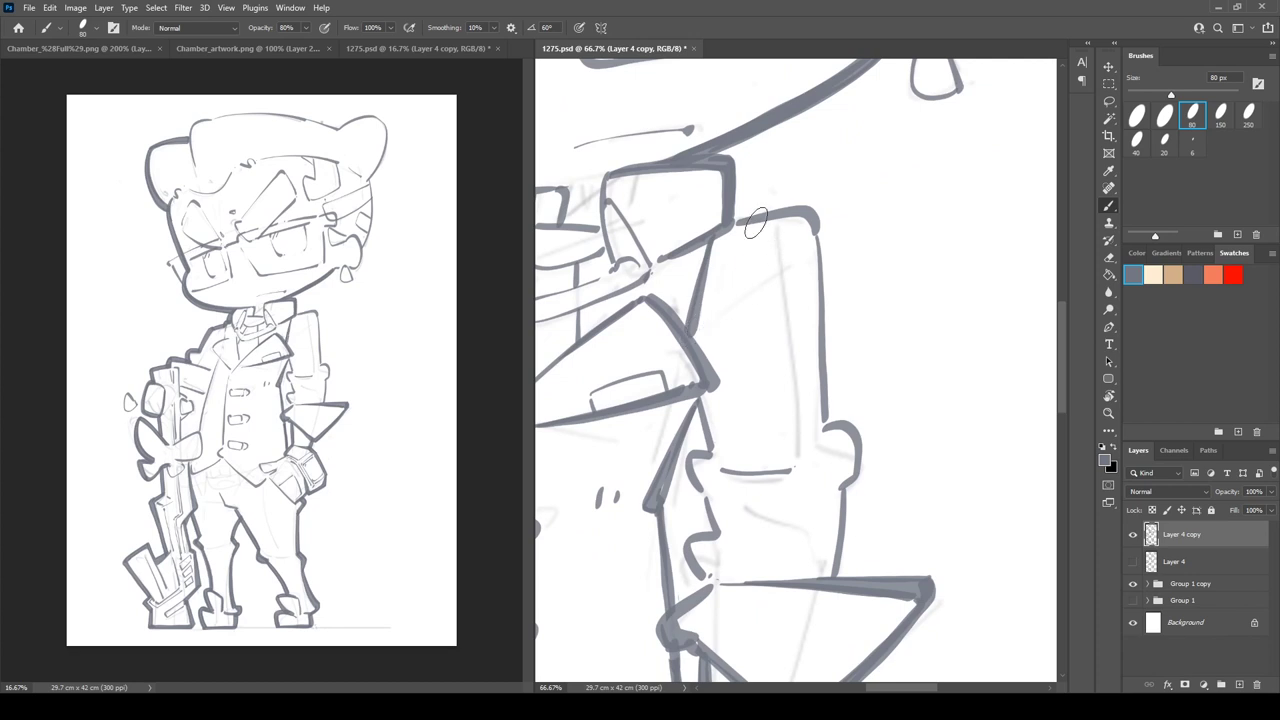
- Thicken the sleeve's outer contour from the shoulder around the elbow bump down to the pointed cuff
{"action": "mouse_move", "coordinate": [736, 216]}
{"action": "left_mouse_down"}
{"action": "mouse_move", "coordinate": [770, 208]}
{"action": "mouse_move", "coordinate": [822, 228]}
{"action": "mouse_move", "coordinate": [765, 210]}
{"action": "mouse_move", "coordinate": [822, 204]}
{"action": "mouse_move", "coordinate": [836, 425]}
{"action": "left_mouse_up"}
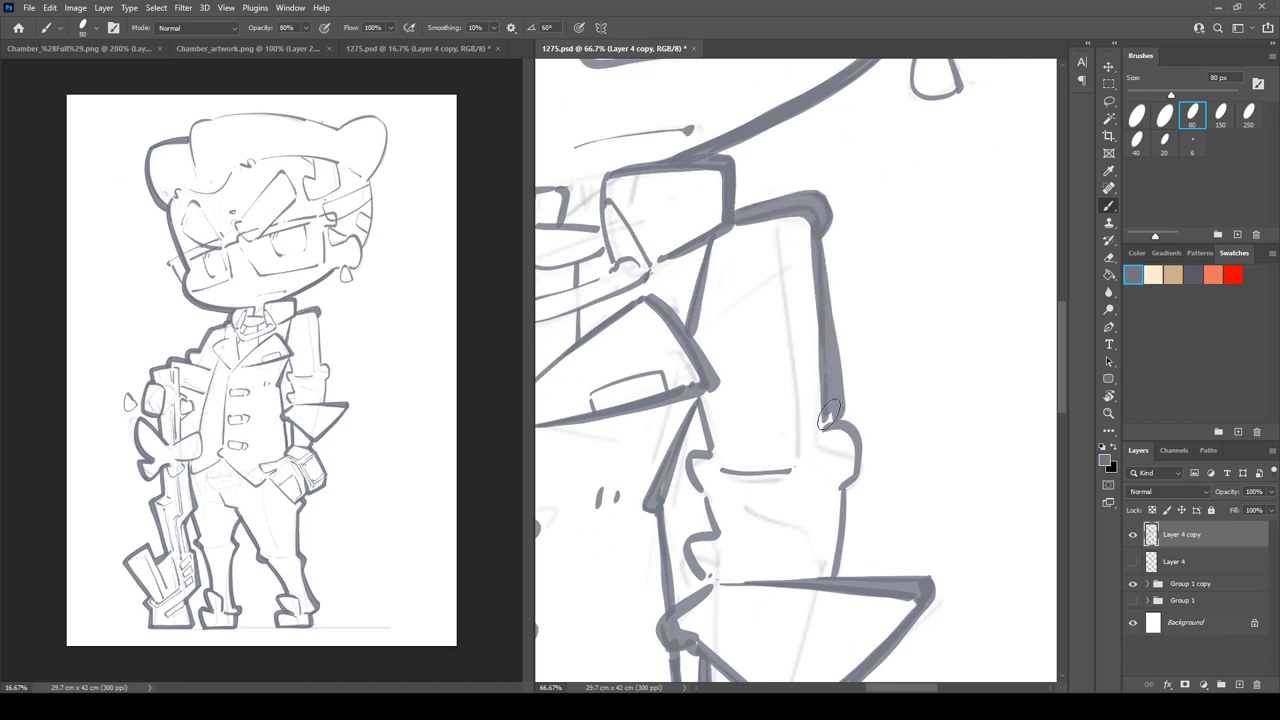
{"action": "mouse_move", "coordinate": [815, 246]}
{"action": "left_mouse_down"}
{"action": "mouse_move", "coordinate": [848, 432]}
{"action": "mouse_move", "coordinate": [868, 452]}
{"action": "mouse_move", "coordinate": [845, 490]}
{"action": "left_mouse_up"}
{"action": "mouse_move", "coordinate": [861, 414]}
{"action": "left_mouse_down"}
{"action": "mouse_move", "coordinate": [840, 585]}
{"action": "mouse_move", "coordinate": [850, 516]}
{"action": "mouse_move", "coordinate": [854, 574]}
{"action": "left_mouse_up"}
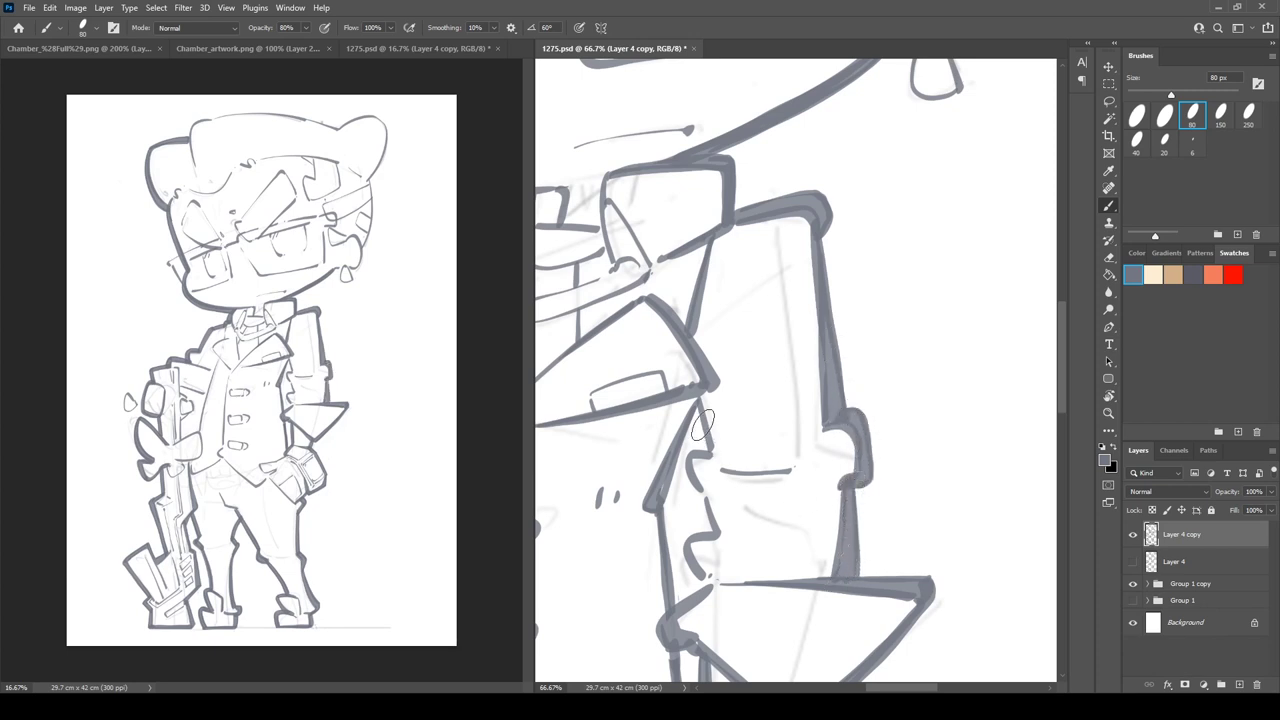
- Thicken the jagged inner edge of the sleeve and the short horizontal crease at the elbow
{"action": "mouse_move", "coordinate": [695, 403]}
{"action": "left_mouse_down"}
{"action": "mouse_move", "coordinate": [706, 455]}
{"action": "mouse_move", "coordinate": [692, 505]}
{"action": "mouse_move", "coordinate": [678, 450]}
{"action": "mouse_move", "coordinate": [688, 408]}
{"action": "left_mouse_up"}
{"action": "mouse_move", "coordinate": [701, 494]}
{"action": "left_mouse_down"}
{"action": "mouse_move", "coordinate": [700, 588]}
{"action": "mouse_move", "coordinate": [715, 545]}
{"action": "left_mouse_up"}
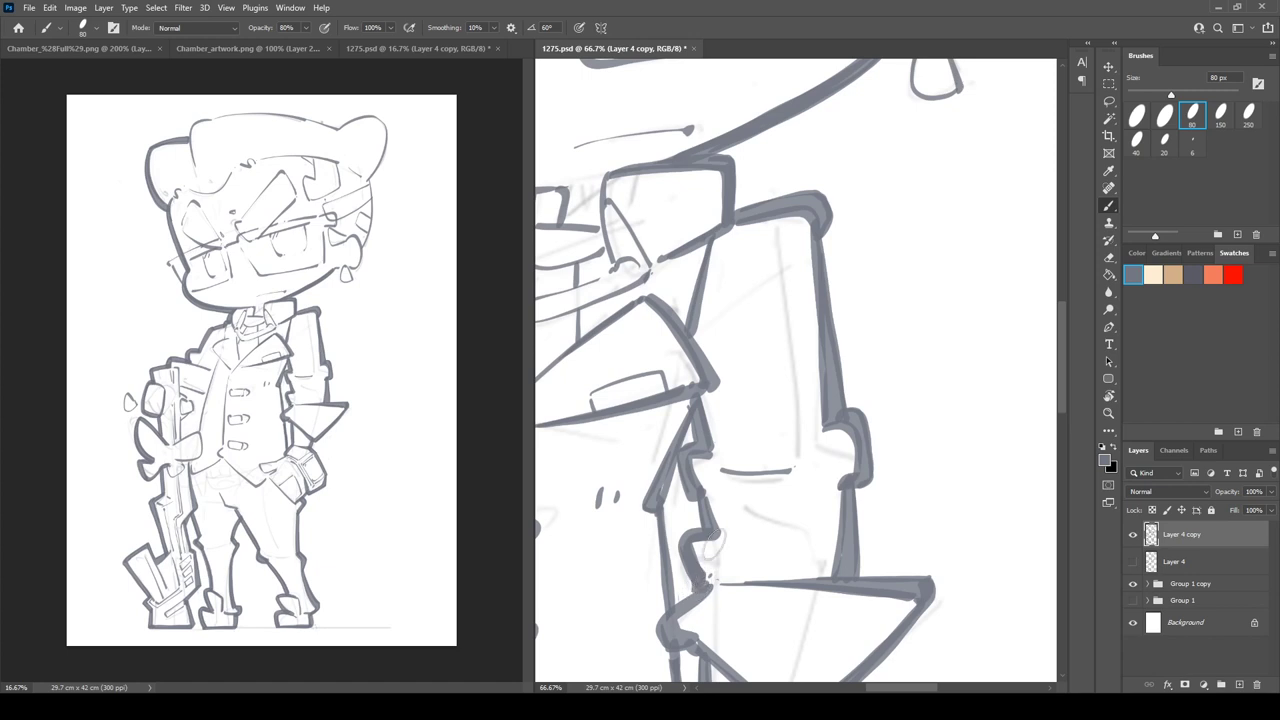
{"action": "mouse_move", "coordinate": [718, 475]}
{"action": "left_mouse_down"}
{"action": "mouse_move", "coordinate": [800, 484]}
{"action": "mouse_move", "coordinate": [767, 476]}
{"action": "left_mouse_up"}
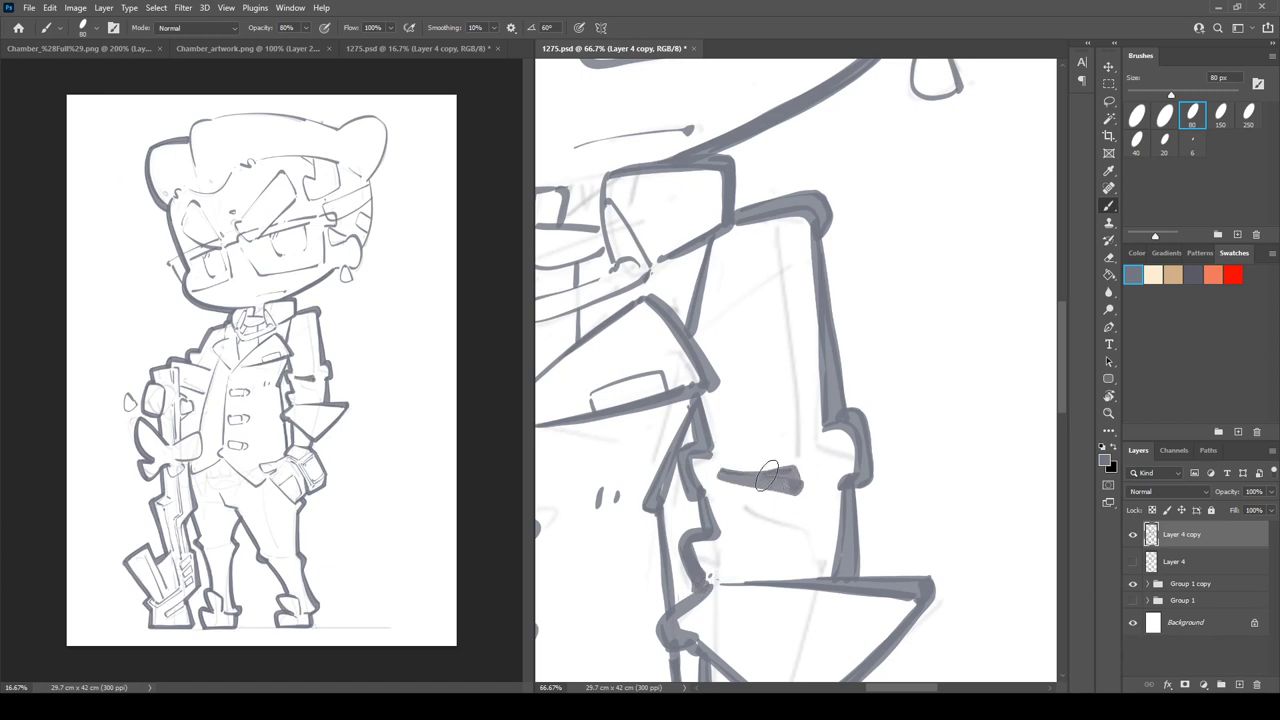
- Thicken the ear's outer curve, the earring outline and the short jaw segment joining them
{"action": "left_click_drag", "start_coordinate": [790, 203], "coordinate": [741, 570]}
{"action": "mouse_move", "coordinate": [908, 304]}
{"action": "left_mouse_down"}
{"action": "mouse_move", "coordinate": [733, 302]}
{"action": "mouse_move", "coordinate": [786, 305]}
{"action": "mouse_move", "coordinate": [770, 415]}
{"action": "mouse_move", "coordinate": [730, 402]}
{"action": "left_mouse_up"}
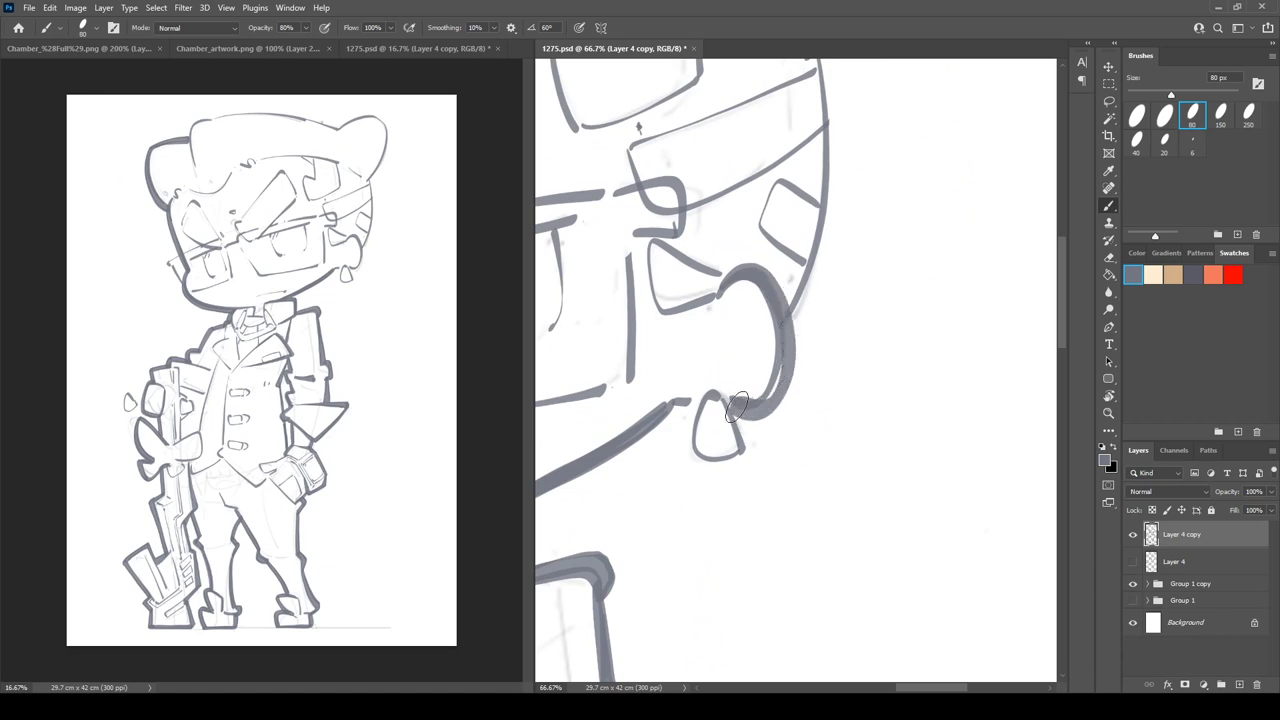
{"action": "left_click_drag", "start_coordinate": [778, 368], "coordinate": [728, 408]}
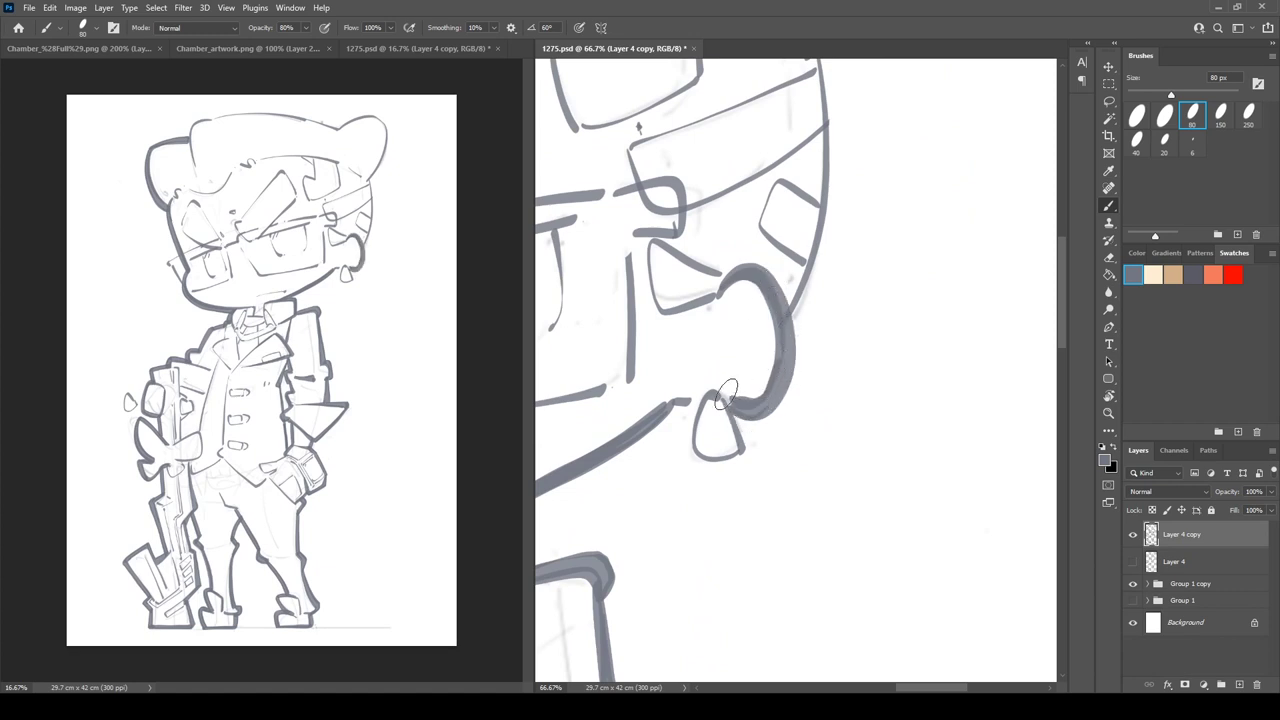
{"action": "mouse_move", "coordinate": [706, 398]}
{"action": "left_mouse_down"}
{"action": "mouse_move", "coordinate": [726, 431]}
{"action": "mouse_move", "coordinate": [710, 402]}
{"action": "mouse_move", "coordinate": [693, 446]}
{"action": "mouse_move", "coordinate": [722, 456]}
{"action": "mouse_move", "coordinate": [733, 431]}
{"action": "mouse_move", "coordinate": [723, 394]}
{"action": "mouse_move", "coordinate": [742, 451]}
{"action": "mouse_move", "coordinate": [686, 402]}
{"action": "mouse_move", "coordinate": [666, 405]}
{"action": "mouse_move", "coordinate": [698, 413]}
{"action": "mouse_move", "coordinate": [666, 410]}
{"action": "left_mouse_up"}
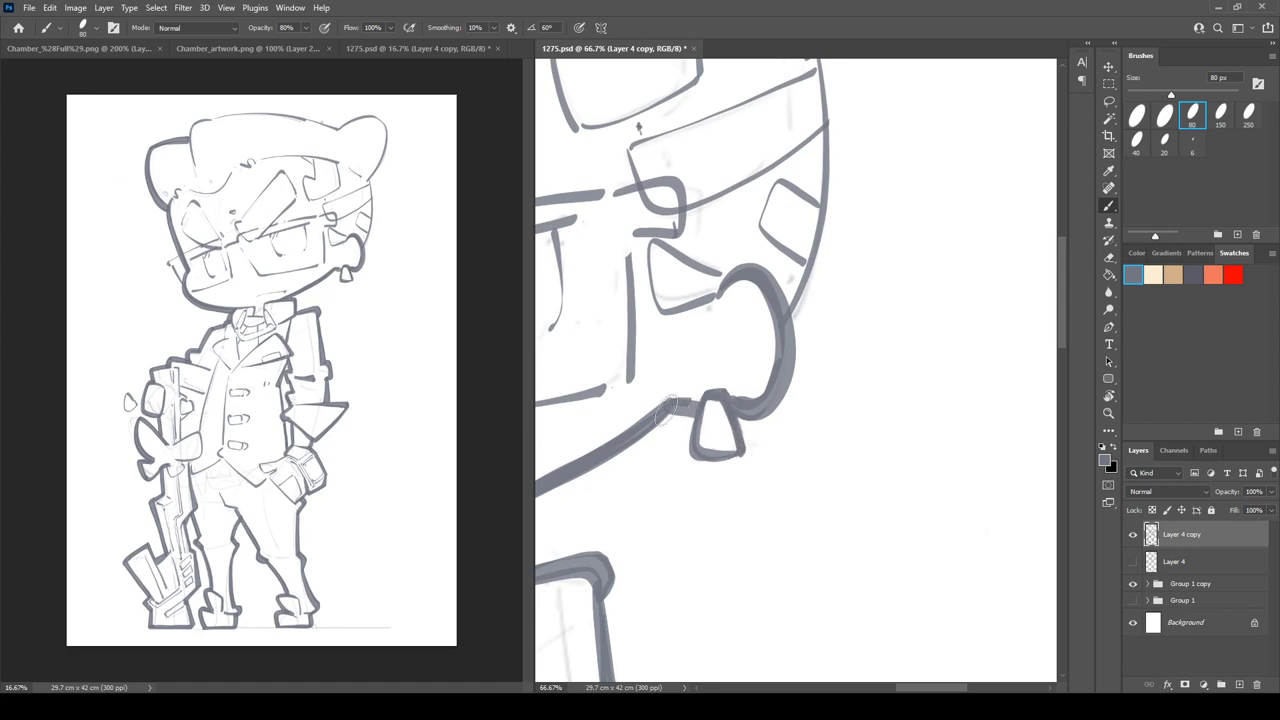
- Thicken the curved back-of-head contour from the rounded top bump down to the ear
{"action": "left_click_drag", "start_coordinate": [783, 300], "coordinate": [768, 417]}
{"action": "mouse_move", "coordinate": [800, 155]}
{"action": "left_mouse_down"}
{"action": "mouse_move", "coordinate": [822, 342]}
{"action": "mouse_move", "coordinate": [795, 425]}
{"action": "left_mouse_up"}
{"action": "key", "text": "ctrl+z"}
{"action": "mouse_move", "coordinate": [800, 156]}
{"action": "left_mouse_down"}
{"action": "mouse_move", "coordinate": [809, 343]}
{"action": "mouse_move", "coordinate": [768, 445]}
{"action": "left_mouse_up"}
- Thicken the outer contour of the rounded, ear-like bump at the back of the head
{"action": "mouse_move", "coordinate": [809, 186]}
{"action": "left_mouse_down"}
{"action": "mouse_move", "coordinate": [822, 296]}
{"action": "mouse_move", "coordinate": [804, 388]}
{"action": "mouse_move", "coordinate": [777, 436]}
{"action": "mouse_move", "coordinate": [786, 416]}
{"action": "left_mouse_up"}
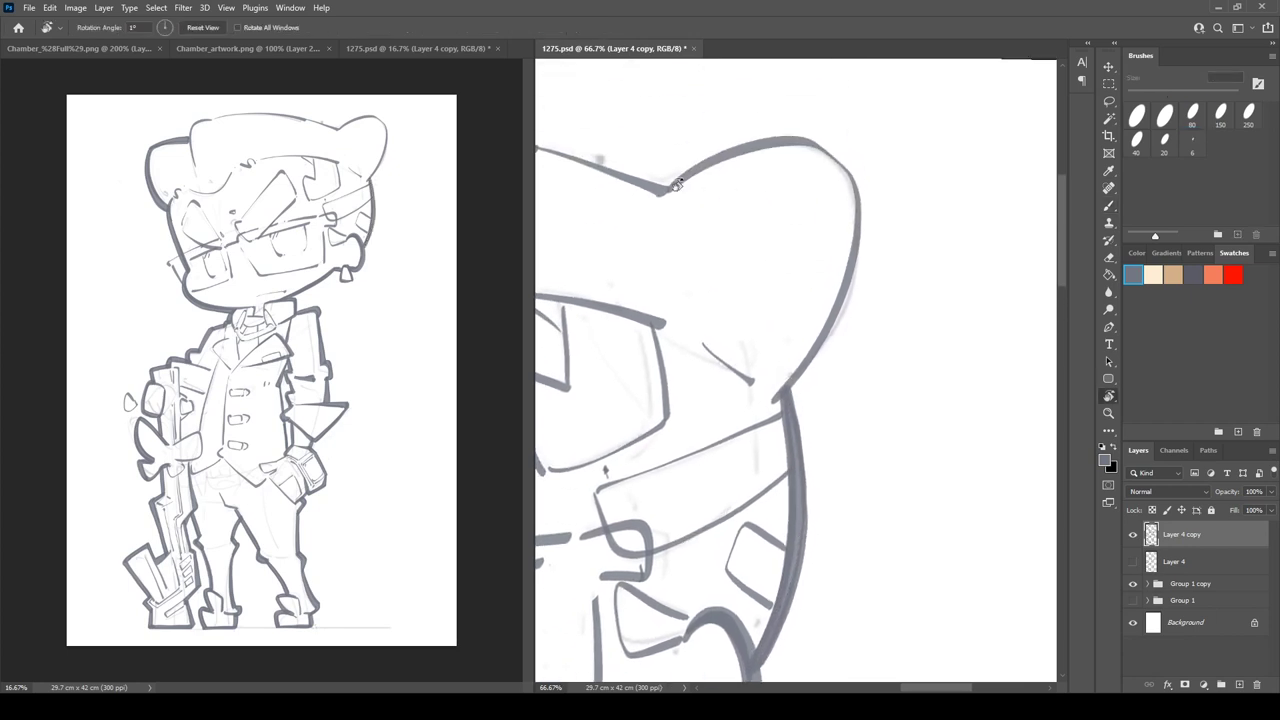
{"action": "mouse_move", "coordinate": [660, 192]}
{"action": "left_mouse_down"}
{"action": "mouse_move", "coordinate": [752, 138]}
{"action": "mouse_move", "coordinate": [839, 153]}
{"action": "mouse_move", "coordinate": [860, 189]}
{"action": "mouse_move", "coordinate": [854, 242]}
{"action": "mouse_move", "coordinate": [784, 405]}
{"action": "left_mouse_up"}
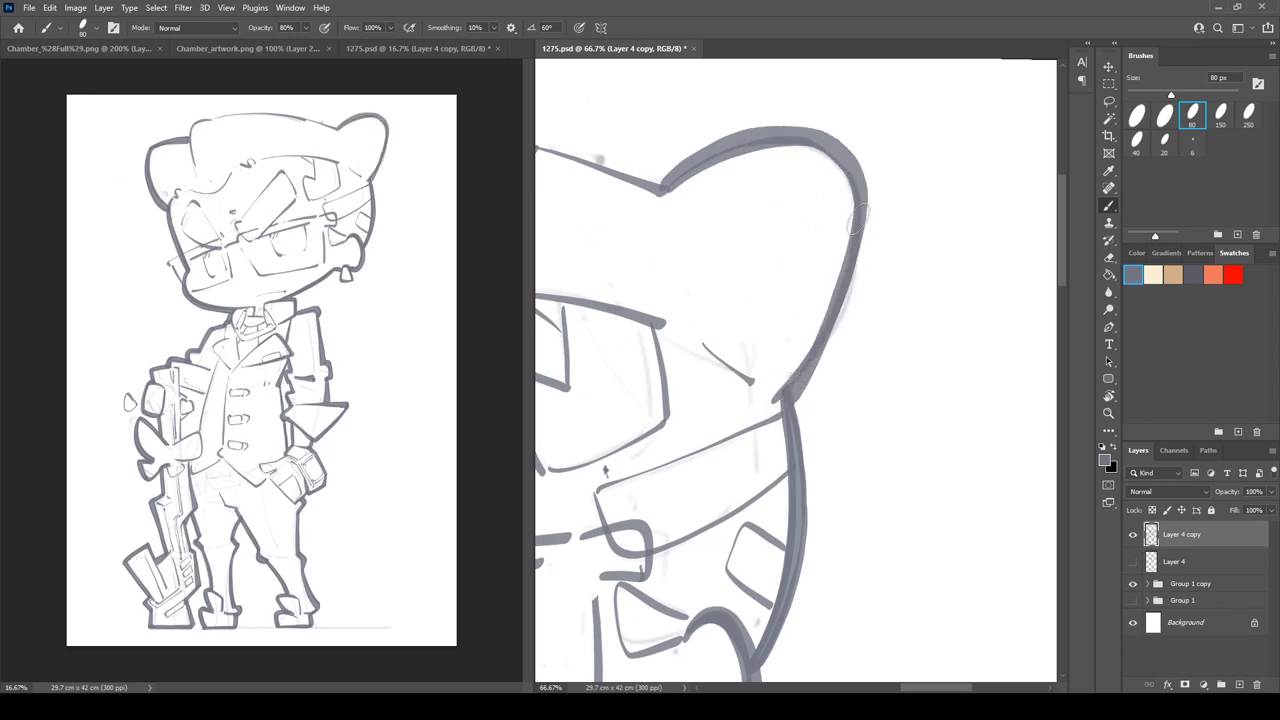
{"action": "left_click_drag", "start_coordinate": [830, 322], "coordinate": [790, 402]}
- Thicken the long top contour of the head between the two rounded bumps, including its curved front corner
{"action": "mouse_move", "coordinate": [660, 192]}
{"action": "left_mouse_down"}
{"action": "mouse_move", "coordinate": [736, 133]}
{"action": "mouse_move", "coordinate": [788, 127]}
{"action": "mouse_move", "coordinate": [832, 141]}
{"action": "mouse_move", "coordinate": [874, 215]}
{"action": "left_mouse_up"}
{"action": "key", "text": "r"}
{"action": "mouse_move", "coordinate": [874, 215]}
{"action": "left_mouse_down"}
{"action": "mouse_move", "coordinate": [951, 167]}
{"action": "mouse_move", "coordinate": [991, 160]}
{"action": "left_mouse_up"}
{"action": "mouse_move", "coordinate": [688, 179]}
{"action": "left_mouse_down"}
{"action": "mouse_move", "coordinate": [711, 191]}
{"action": "mouse_move", "coordinate": [908, 160]}
{"action": "left_mouse_up"}
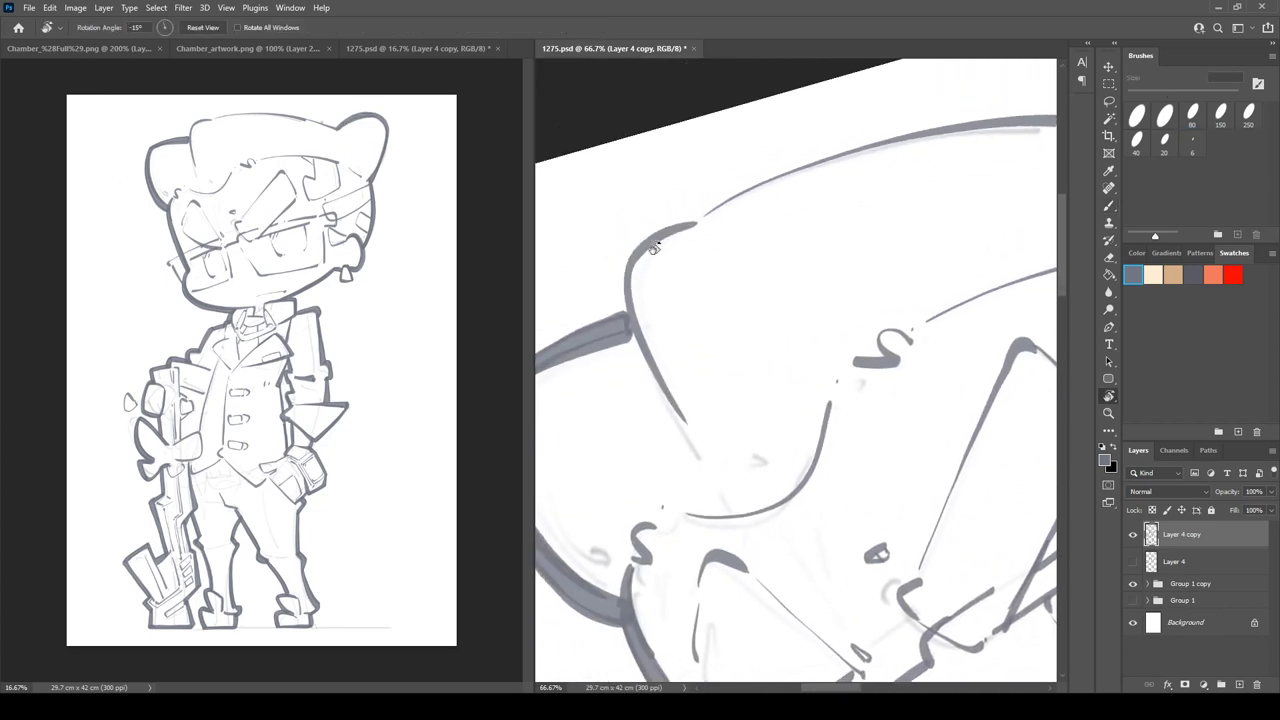
{"action": "key", "text": "b"}
{"action": "mouse_move", "coordinate": [620, 322]}
{"action": "left_mouse_down"}
{"action": "mouse_move", "coordinate": [613, 280]}
{"action": "mouse_move", "coordinate": [644, 236]}
{"action": "mouse_move", "coordinate": [693, 219]}
{"action": "mouse_move", "coordinate": [663, 232]}
{"action": "mouse_move", "coordinate": [621, 285]}
{"action": "mouse_move", "coordinate": [620, 322]}
{"action": "mouse_move", "coordinate": [608, 276]}
{"action": "mouse_move", "coordinate": [644, 233]}
{"action": "mouse_move", "coordinate": [771, 184]}
{"action": "mouse_move", "coordinate": [980, 158]}
{"action": "left_mouse_up"}
{"action": "key", "text": "ctrl+z"}
{"action": "mouse_move", "coordinate": [585, 275]}
{"action": "left_mouse_down"}
{"action": "mouse_move", "coordinate": [675, 218]}
{"action": "mouse_move", "coordinate": [1008, 165]}
{"action": "mouse_move", "coordinate": [791, 152]}
{"action": "left_mouse_up"}
{"action": "key", "text": "r"}
{"action": "mouse_move", "coordinate": [760, 156]}
{"action": "left_mouse_down"}
{"action": "mouse_move", "coordinate": [706, 172]}
{"action": "mouse_move", "coordinate": [866, 136]}
{"action": "left_mouse_up"}
{"action": "key", "text": "r"}
{"action": "left_click_drag", "start_coordinate": [690, 170], "coordinate": [717, 160]}
{"action": "left_click_drag", "start_coordinate": [590, 232], "coordinate": [840, 148]}
{"action": "left_click_drag", "start_coordinate": [740, 149], "coordinate": [780, 147]}
{"action": "mouse_move", "coordinate": [772, 146]}
{"action": "left_mouse_down"}
{"action": "mouse_move", "coordinate": [700, 166]}
{"action": "mouse_move", "coordinate": [685, 157]}
{"action": "left_mouse_up"}
{"action": "mouse_move", "coordinate": [640, 214]}
{"action": "left_mouse_down"}
{"action": "mouse_move", "coordinate": [850, 140]}
{"action": "mouse_move", "coordinate": [791, 131]}
{"action": "mouse_move", "coordinate": [685, 175]}
{"action": "mouse_move", "coordinate": [823, 142]}
{"action": "mouse_move", "coordinate": [946, 142]}
{"action": "left_mouse_up"}
{"action": "key", "text": "r"}
{"action": "key", "text": "r"}
{"action": "left_click_drag", "start_coordinate": [684, 225], "coordinate": [709, 209]}
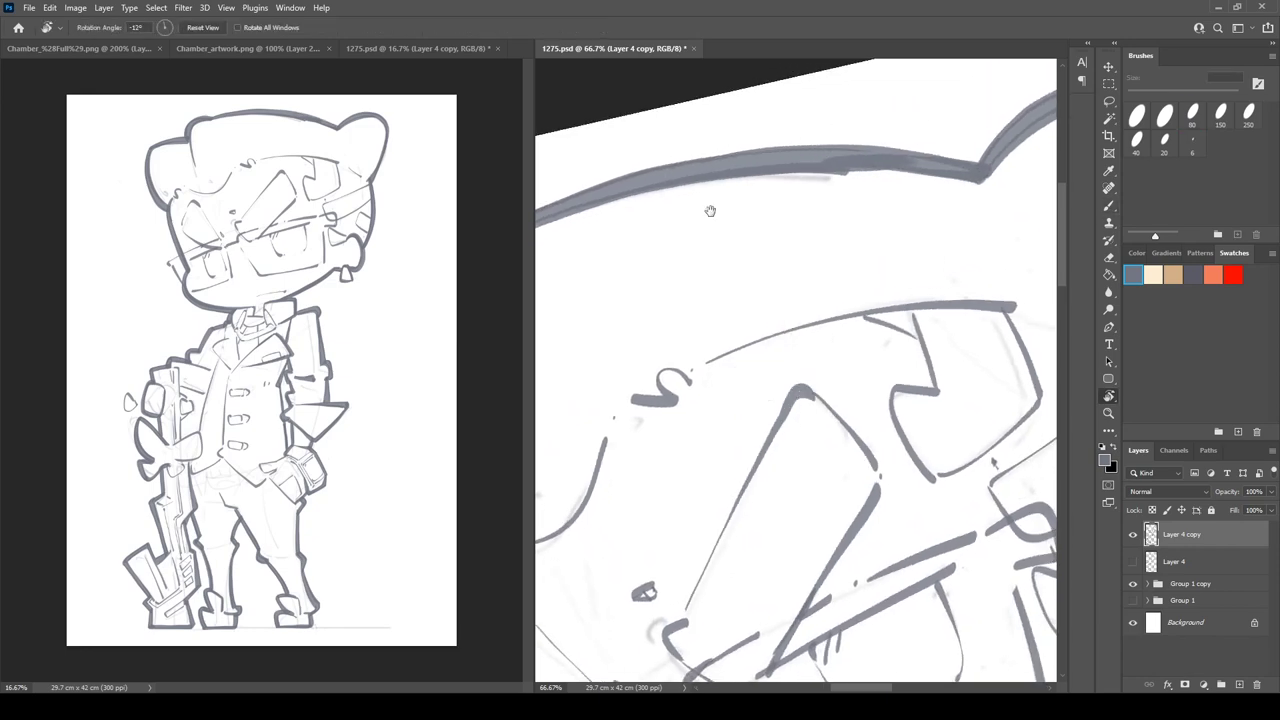
- Thicken the upper edge of the large slanted eyebrow
{"action": "left_click_drag", "start_coordinate": [670, 275], "coordinate": [945, 123]}
{"action": "left_click_drag", "start_coordinate": [802, 236], "coordinate": [787, 262]}
{"action": "mouse_move", "coordinate": [897, 470]}
{"action": "left_mouse_down"}
{"action": "mouse_move", "coordinate": [872, 168]}
{"action": "mouse_move", "coordinate": [577, 313]}
{"action": "mouse_move", "coordinate": [704, 413]}
{"action": "left_mouse_up"}
{"action": "left_click_drag", "start_coordinate": [701, 241], "coordinate": [690, 268]}
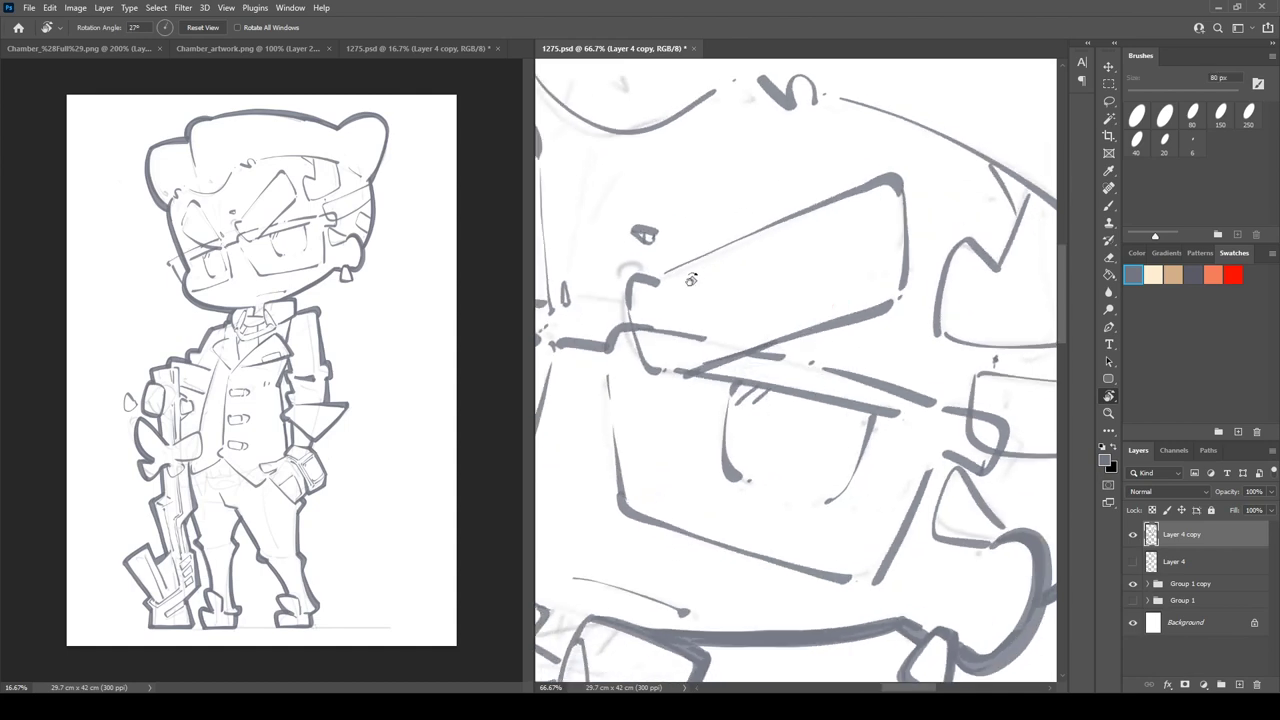
{"action": "left_click_drag", "start_coordinate": [903, 137], "coordinate": [809, 116]}
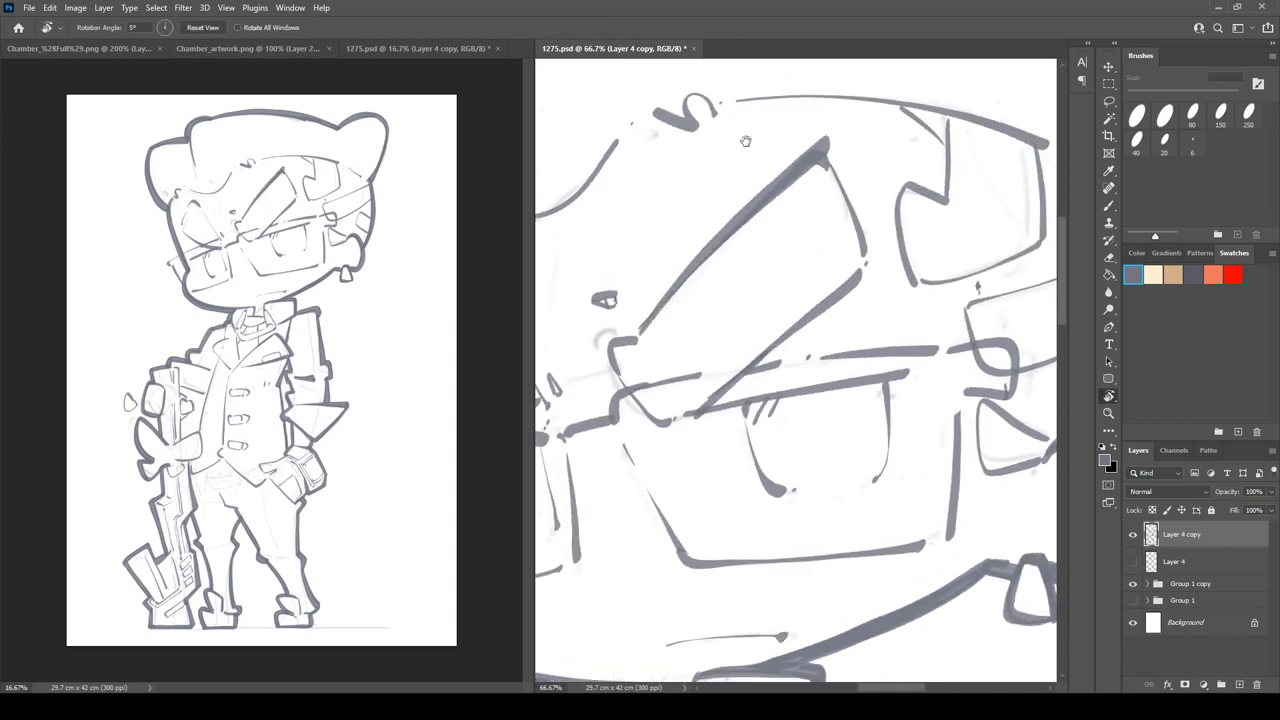
- Thicken the dipping forehead hairline and the long curved hairline on the other side of the small squiggle
{"action": "left_click_drag", "start_coordinate": [664, 154], "coordinate": [866, 268]}
{"action": "key", "text": "b"}
{"action": "mouse_move", "coordinate": [654, 312]}
{"action": "left_mouse_down"}
{"action": "mouse_move", "coordinate": [686, 328]}
{"action": "mouse_move", "coordinate": [779, 299]}
{"action": "mouse_move", "coordinate": [826, 236]}
{"action": "left_mouse_up"}
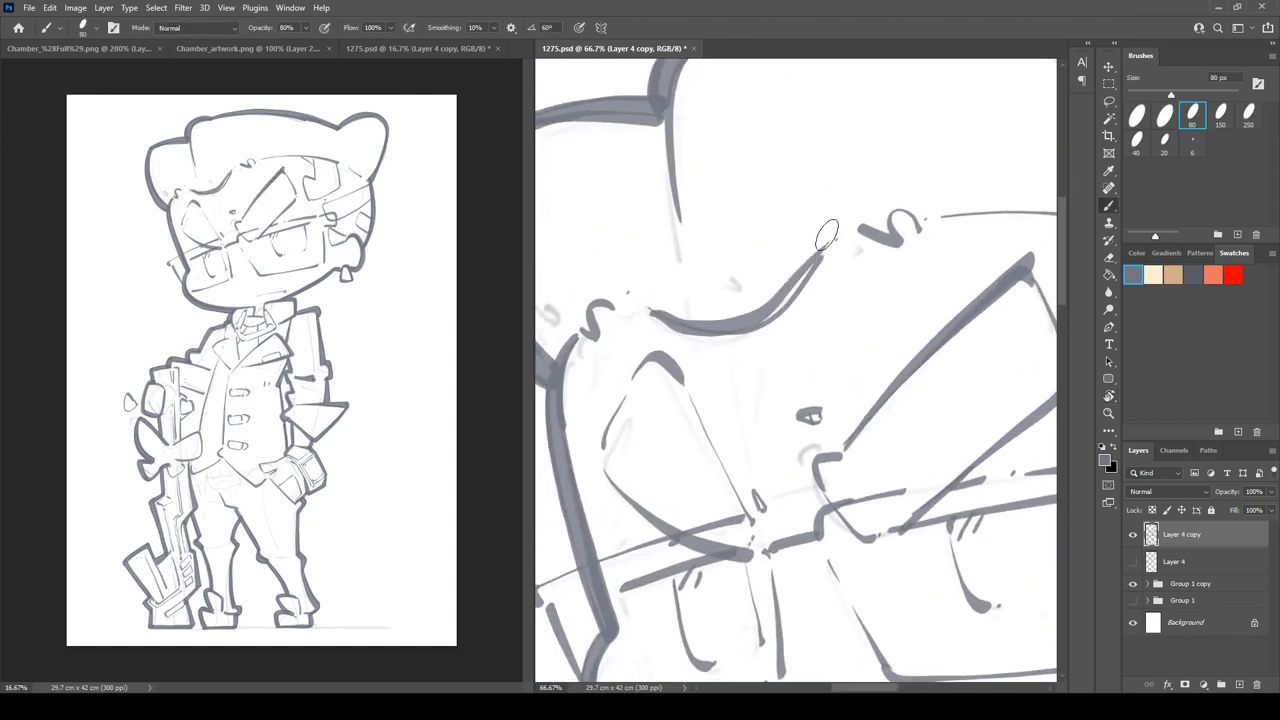
{"action": "key", "text": "ctrl+z"}
{"action": "mouse_move", "coordinate": [657, 312]}
{"action": "left_mouse_down"}
{"action": "mouse_move", "coordinate": [794, 303]}
{"action": "mouse_move", "coordinate": [829, 244]}
{"action": "left_mouse_up"}
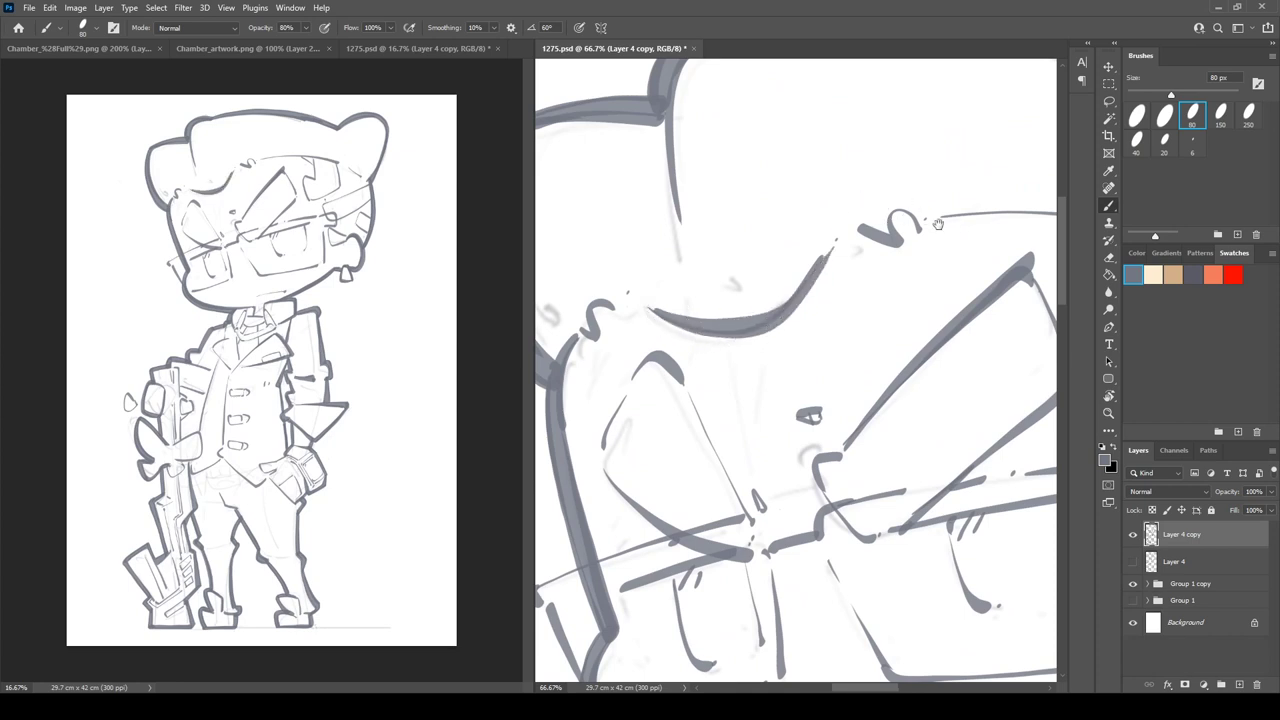
{"action": "mouse_move", "coordinate": [937, 221]}
{"action": "left_mouse_down"}
{"action": "mouse_move", "coordinate": [729, 219]}
{"action": "mouse_move", "coordinate": [888, 231]}
{"action": "mouse_move", "coordinate": [964, 256]}
{"action": "mouse_move", "coordinate": [717, 217]}
{"action": "left_mouse_up"}
{"action": "left_click_drag", "start_coordinate": [780, 318], "coordinate": [968, 192]}
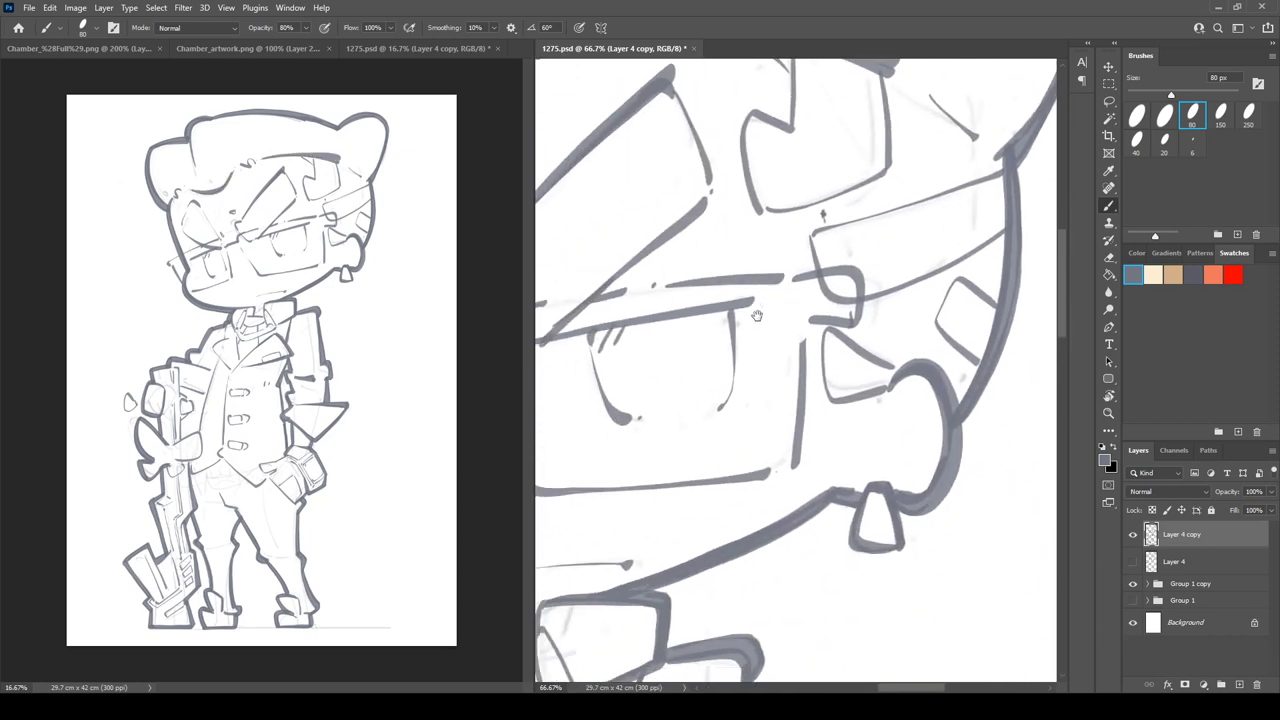
- Thicken the upper eyelid lines of both eyes beneath the top of the glasses
{"action": "left_click_drag", "start_coordinate": [757, 316], "coordinate": [912, 236]}
{"action": "left_click_drag", "start_coordinate": [730, 220], "coordinate": [940, 170]}
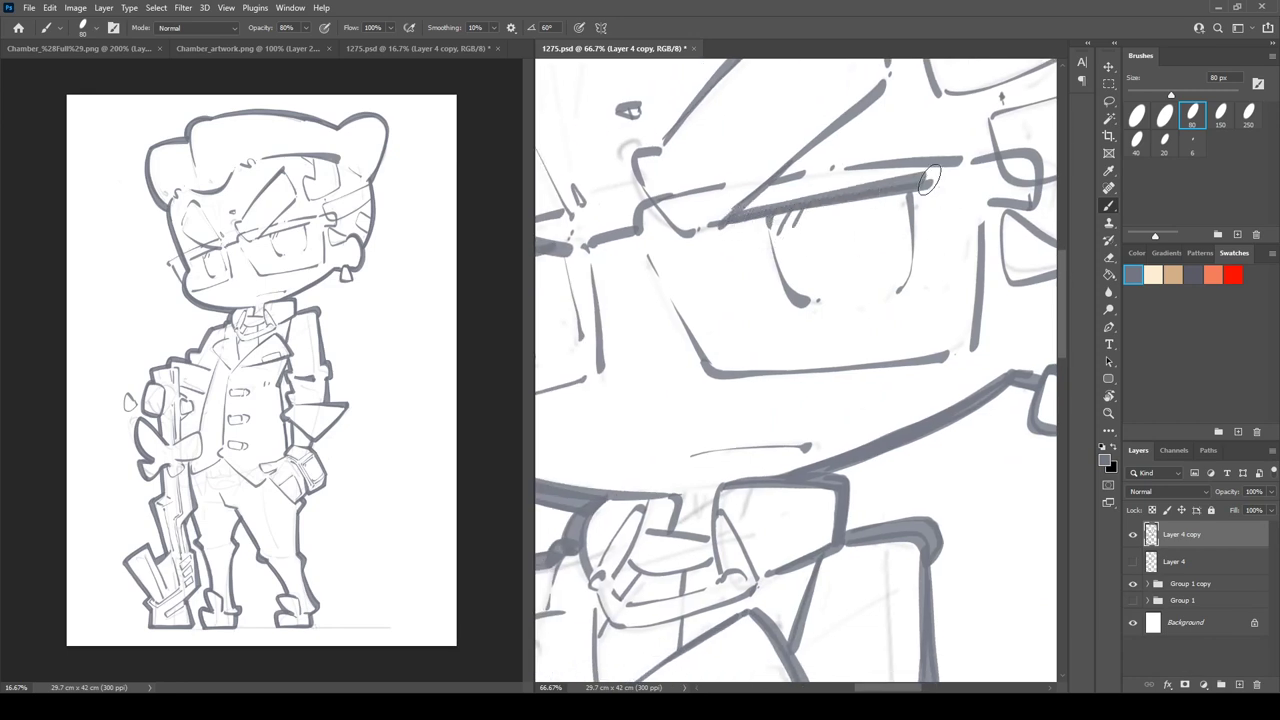
{"action": "left_click_drag", "start_coordinate": [560, 257], "coordinate": [800, 207]}
{"action": "left_click_drag", "start_coordinate": [700, 224], "coordinate": [800, 190]}
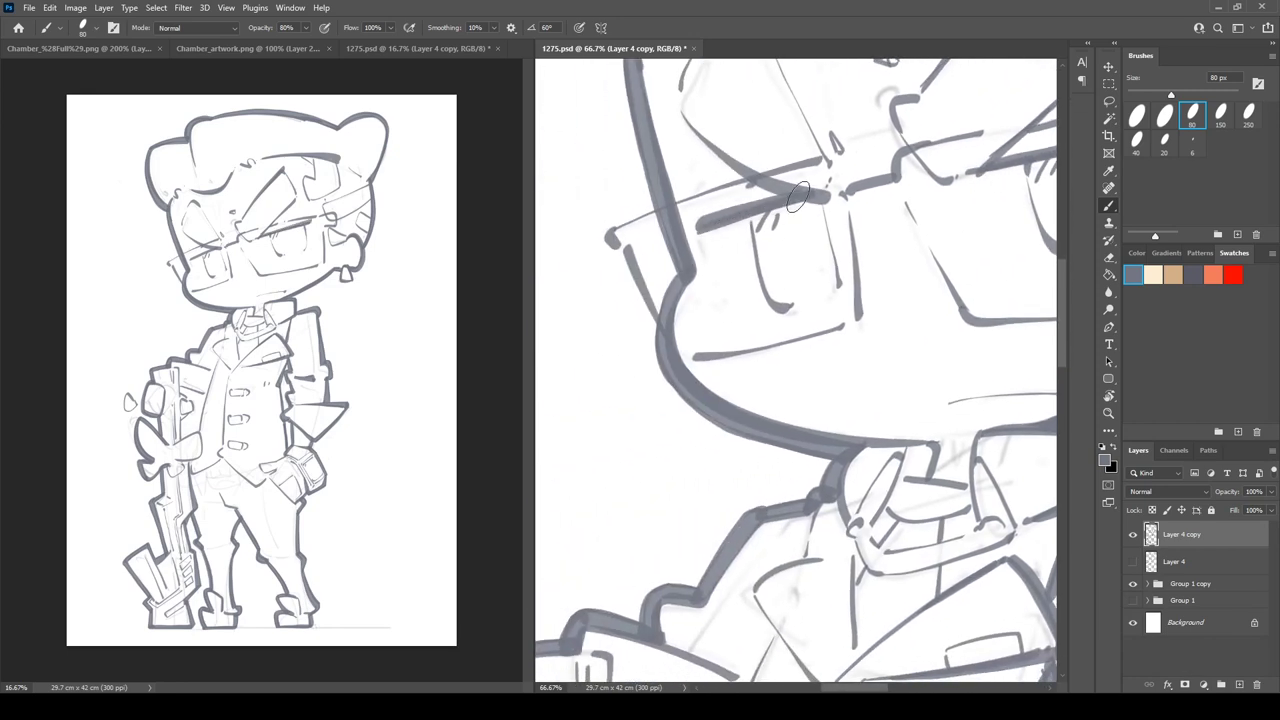
- Thicken the lower edge of the collar band beneath the chin
{"action": "left_click_drag", "start_coordinate": [823, 343], "coordinate": [760, 145]}
{"action": "left_click_drag", "start_coordinate": [863, 361], "coordinate": [598, 285]}
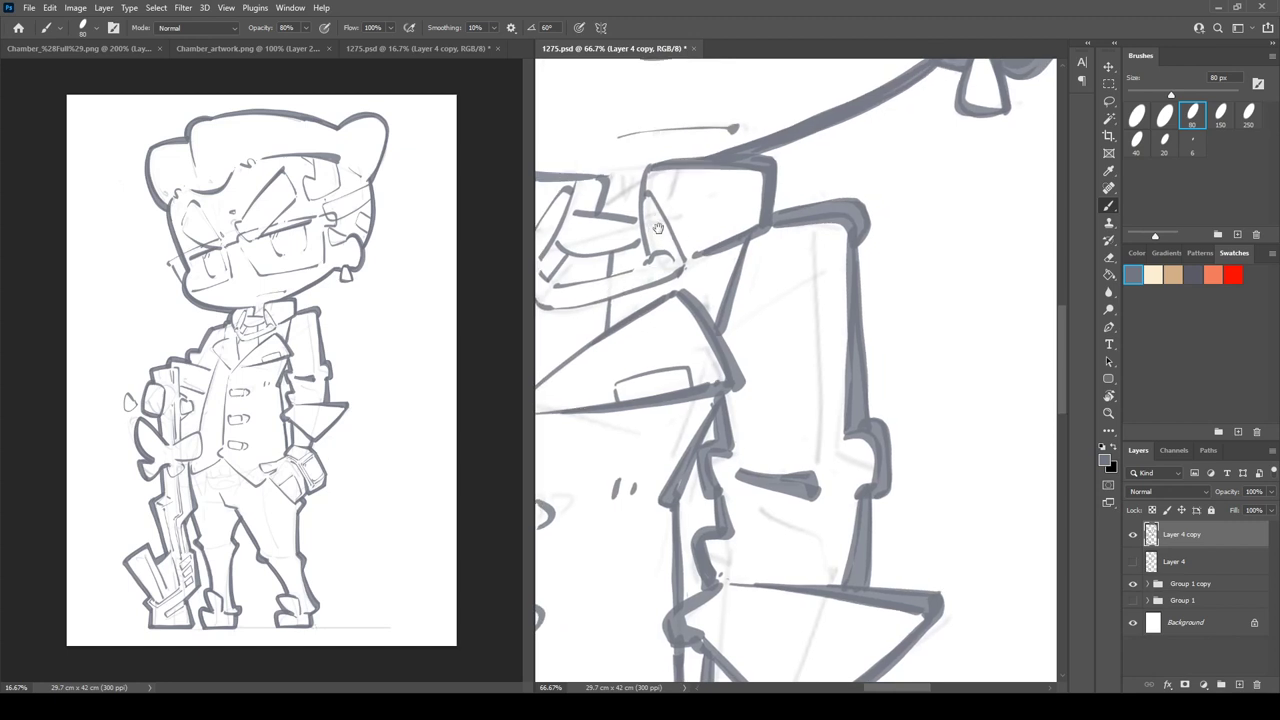
{"action": "left_click_drag", "start_coordinate": [647, 192], "coordinate": [677, 300]}
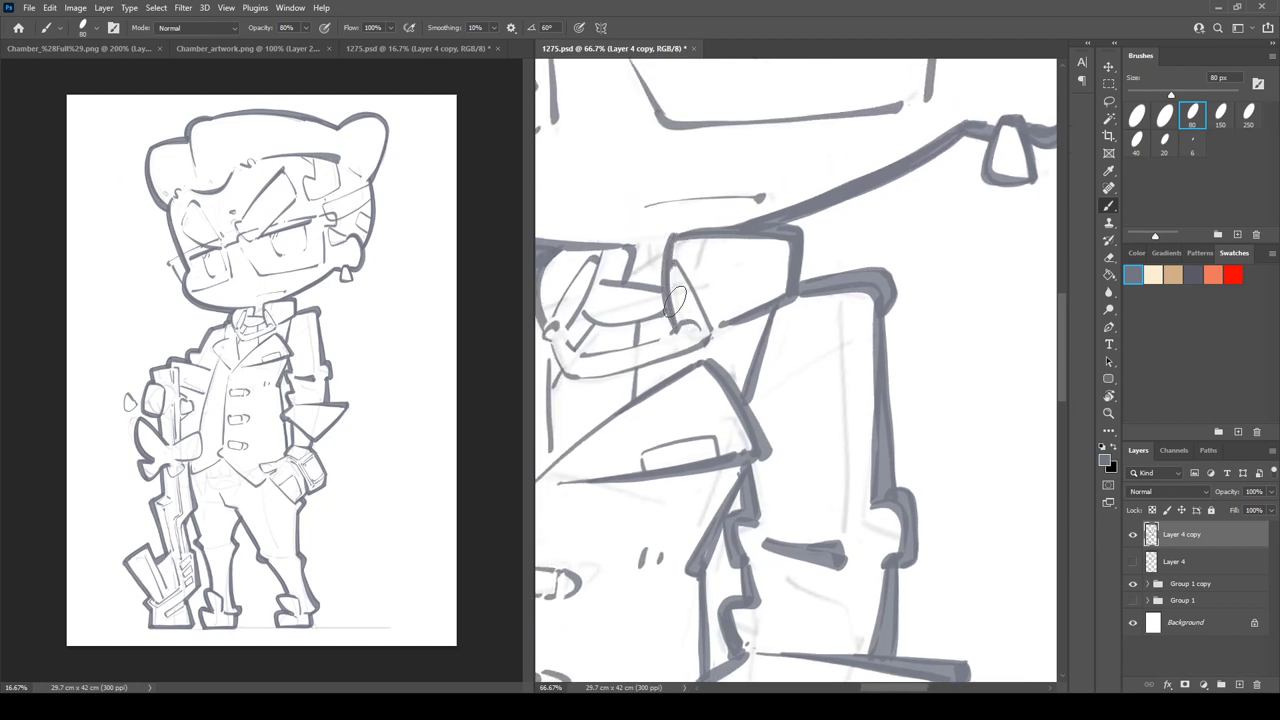
{"action": "mouse_move", "coordinate": [600, 258]}
{"action": "left_mouse_down"}
{"action": "mouse_move", "coordinate": [565, 343]}
{"action": "mouse_move", "coordinate": [552, 344]}
{"action": "mouse_move", "coordinate": [565, 369]}
{"action": "mouse_move", "coordinate": [582, 380]}
{"action": "mouse_move", "coordinate": [706, 339]}
{"action": "left_mouse_up"}
{"action": "mouse_move", "coordinate": [587, 380]}
{"action": "left_mouse_down"}
{"action": "mouse_move", "coordinate": [770, 278]}
{"action": "mouse_move", "coordinate": [736, 352]}
{"action": "left_mouse_up"}
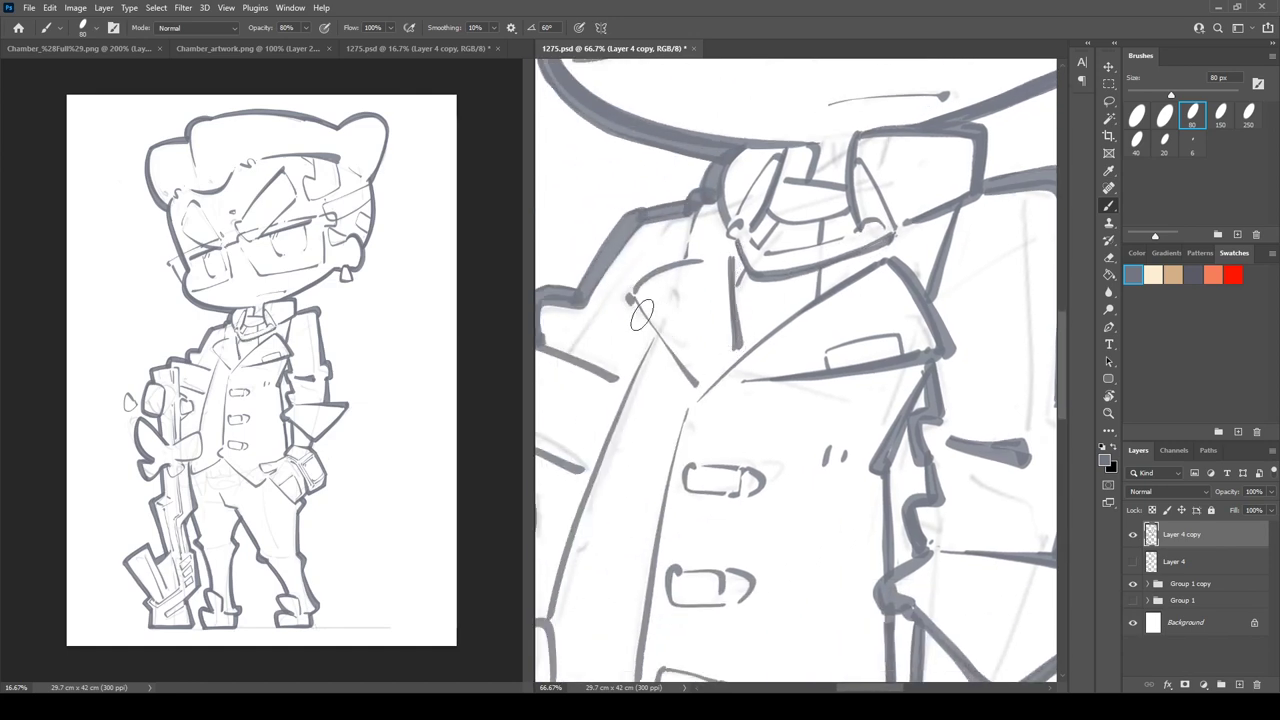
- Thicken the pointed coat lapel on the rifle side and the long coat edge running down to the hand
{"action": "left_click_drag", "start_coordinate": [630, 296], "coordinate": [700, 393]}
{"action": "mouse_move", "coordinate": [633, 292]}
{"action": "left_mouse_down"}
{"action": "mouse_move", "coordinate": [702, 258]}
{"action": "mouse_move", "coordinate": [686, 249]}
{"action": "mouse_move", "coordinate": [742, 101]}
{"action": "left_mouse_up"}
{"action": "key", "text": "r"}
{"action": "left_click_drag", "start_coordinate": [722, 181], "coordinate": [697, 420]}
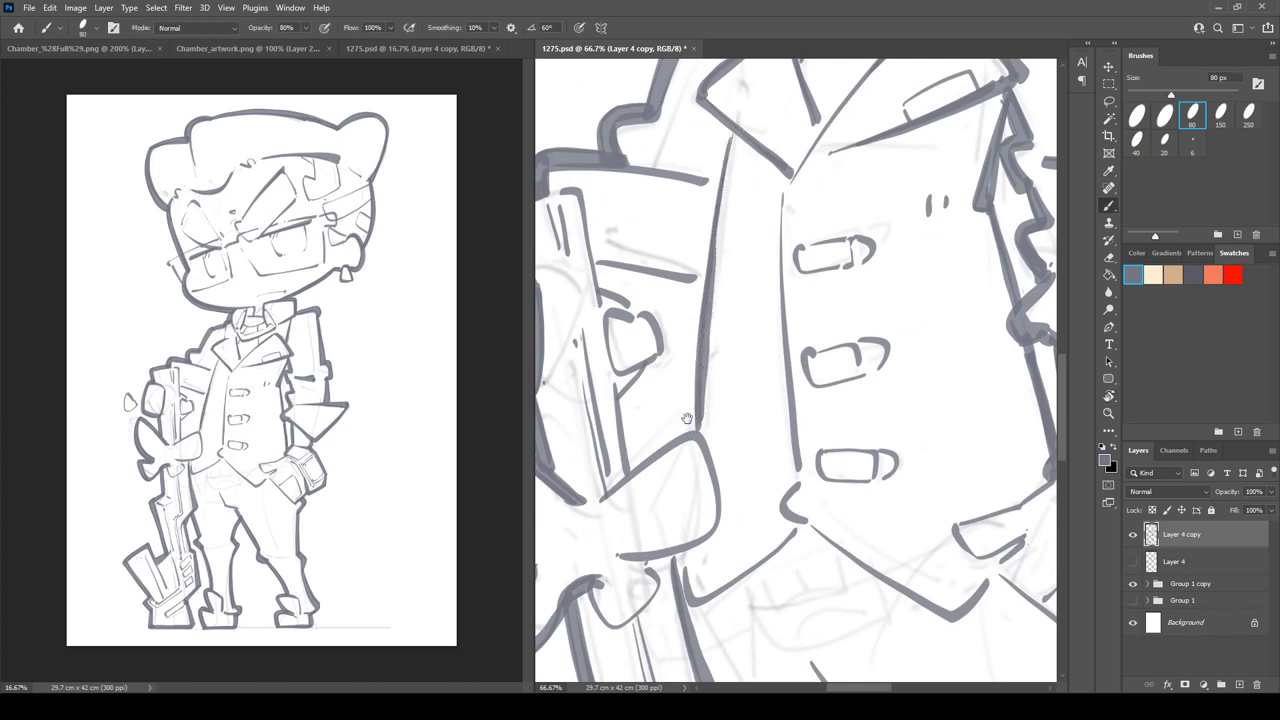
- Thicken the small rounded part beside the rifle barrel and the rifle edge line running from it to the hand
{"action": "left_click_drag", "start_coordinate": [612, 290], "coordinate": [681, 180]}
{"action": "left_click_drag", "start_coordinate": [637, 106], "coordinate": [697, 268]}
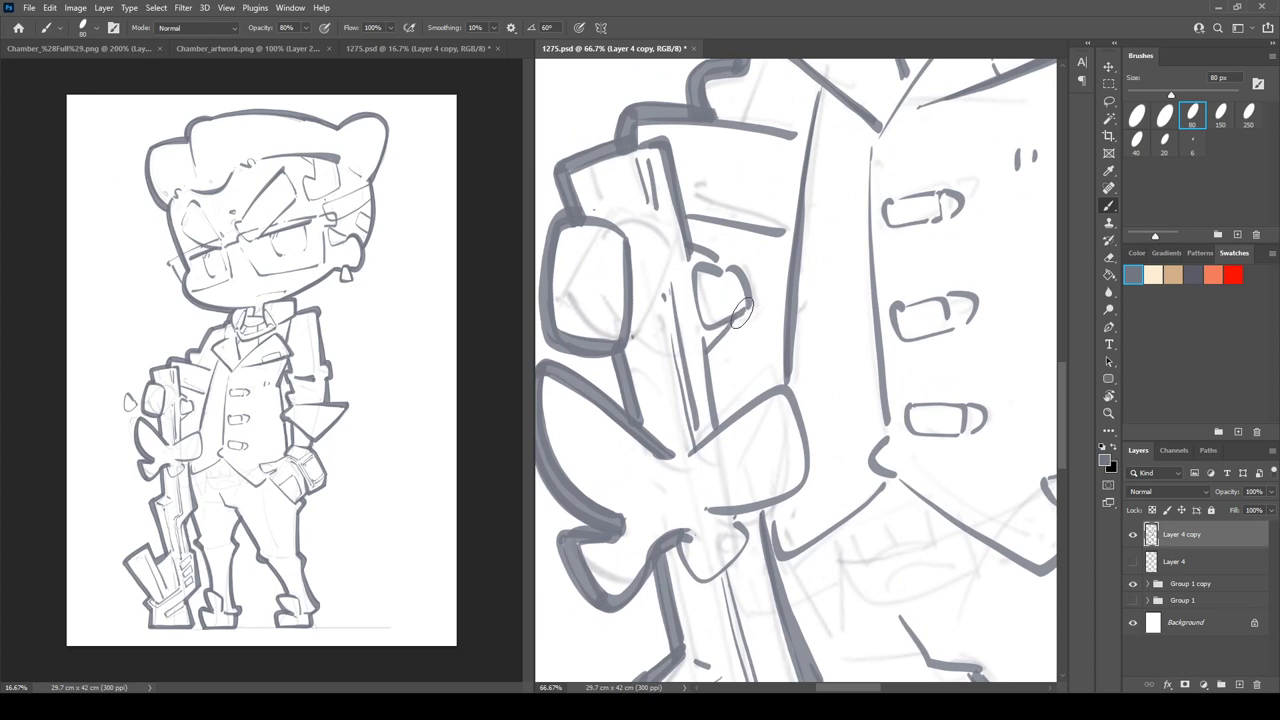
{"action": "left_click_drag", "start_coordinate": [744, 310], "coordinate": [706, 334]}
{"action": "key", "text": "e"}
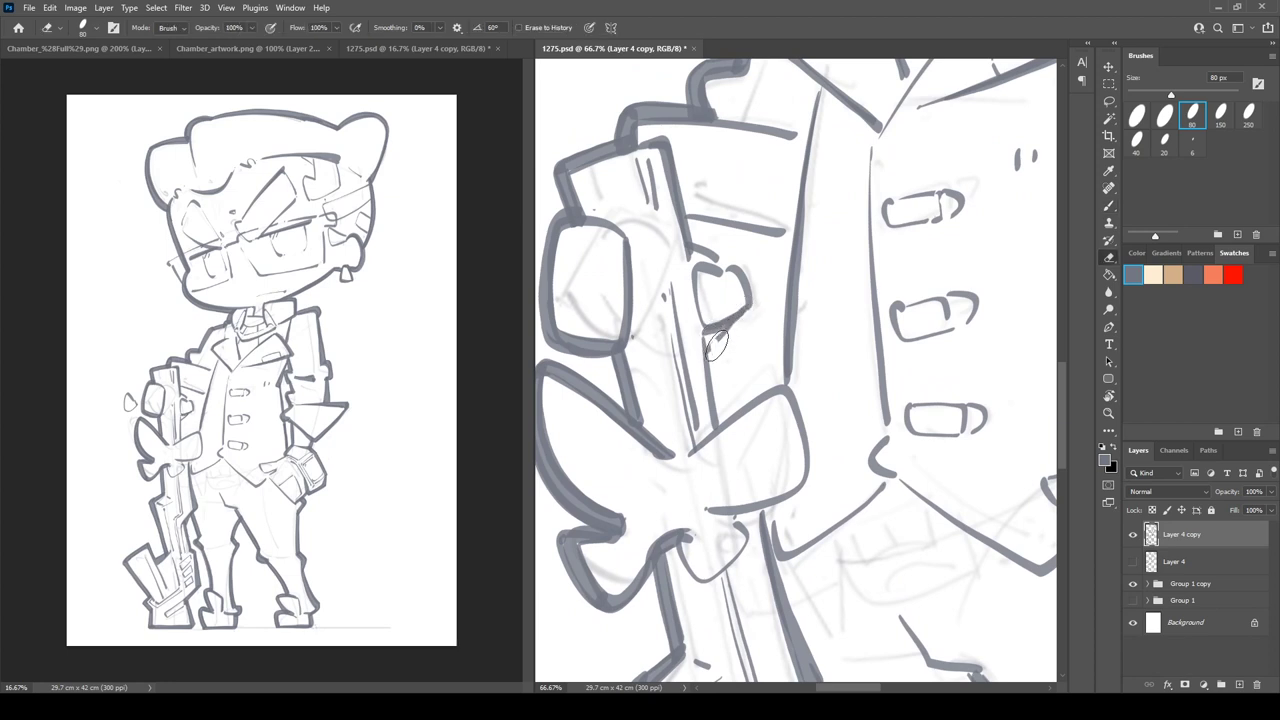
{"action": "key", "text": "b"}
{"action": "mouse_move", "coordinate": [697, 272]}
{"action": "left_mouse_down"}
{"action": "mouse_move", "coordinate": [703, 335]}
{"action": "mouse_move", "coordinate": [719, 348]}
{"action": "mouse_move", "coordinate": [708, 354]}
{"action": "mouse_move", "coordinate": [716, 425]}
{"action": "left_mouse_up"}
{"action": "left_click_drag", "start_coordinate": [722, 417], "coordinate": [698, 205]}
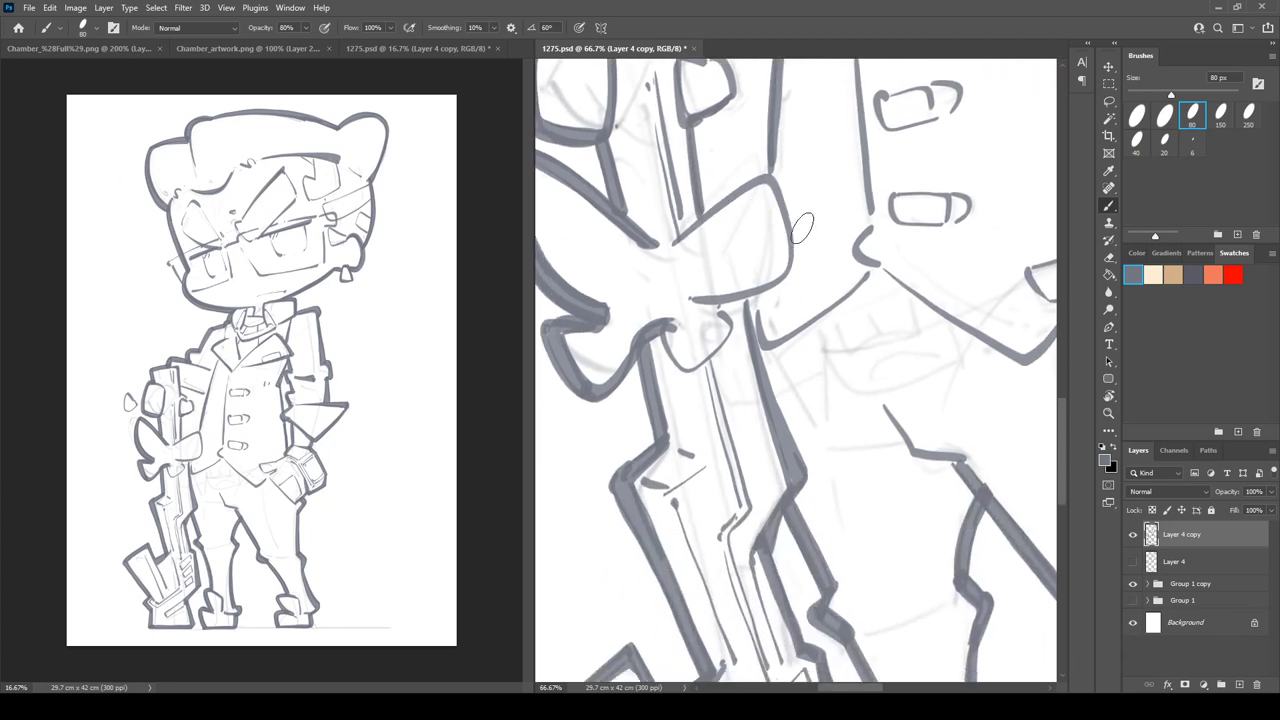
- Draw the belt buckle with its inner arch and the short belt lines beside it, between the coat tails
{"action": "mouse_move", "coordinate": [791, 322]}
{"action": "left_mouse_down"}
{"action": "mouse_move", "coordinate": [614, 276]}
{"action": "mouse_move", "coordinate": [658, 340]}
{"action": "mouse_move", "coordinate": [769, 318]}
{"action": "left_mouse_up"}
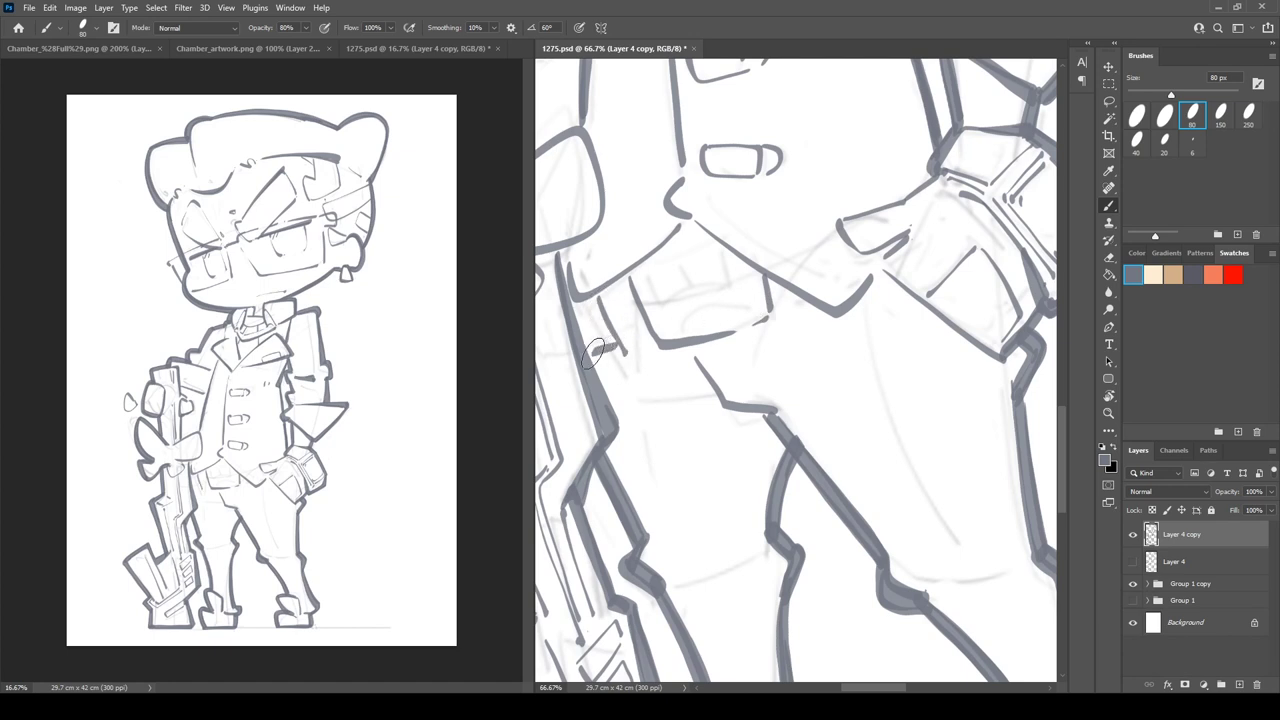
{"action": "mouse_move", "coordinate": [615, 325]}
{"action": "left_mouse_down"}
{"action": "mouse_move", "coordinate": [745, 335]}
{"action": "mouse_move", "coordinate": [657, 352]}
{"action": "left_mouse_up"}
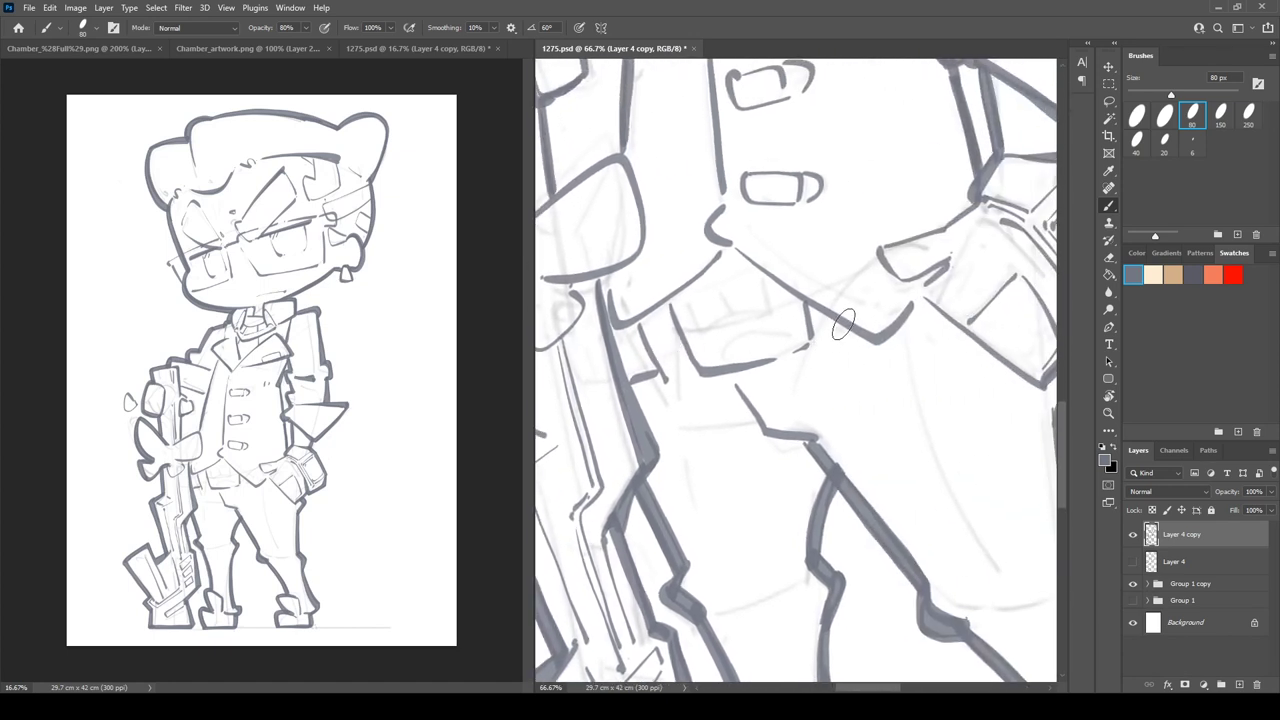
{"action": "mouse_move", "coordinate": [674, 306]}
{"action": "left_mouse_down"}
{"action": "mouse_move", "coordinate": [709, 351]}
{"action": "mouse_move", "coordinate": [776, 335]}
{"action": "left_mouse_up"}
{"action": "left_click_drag", "start_coordinate": [773, 282], "coordinate": [785, 338]}
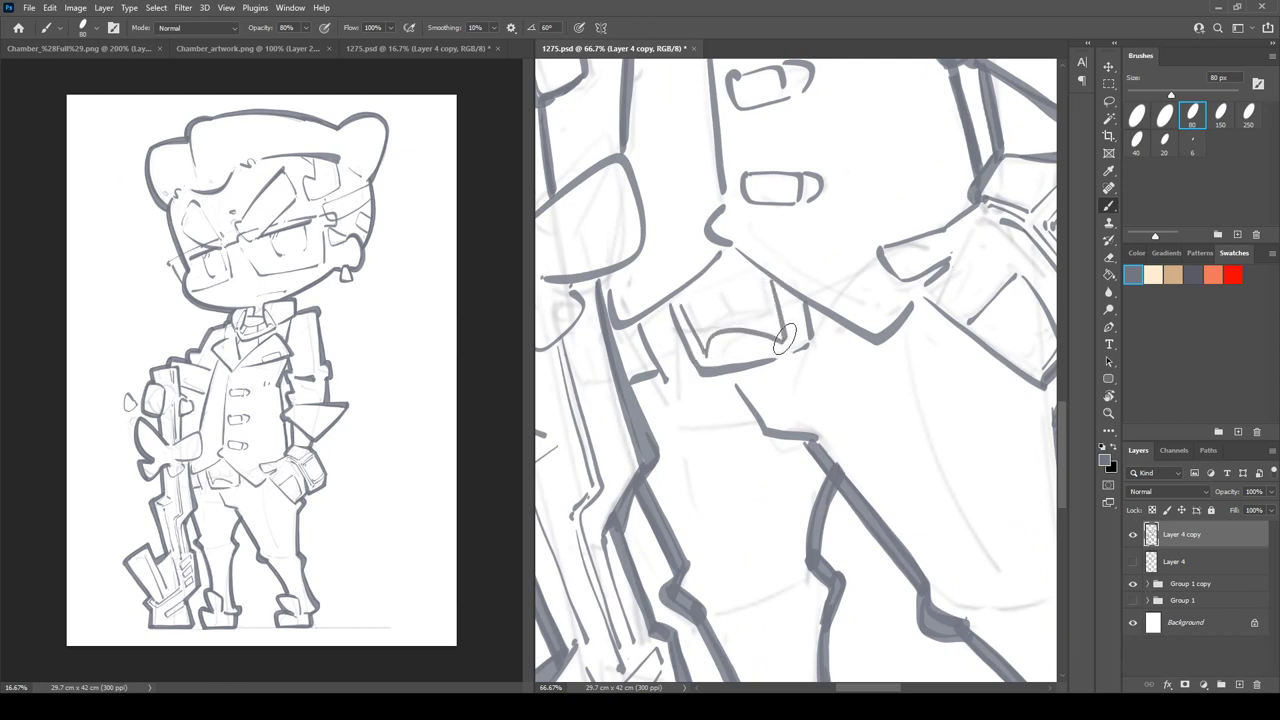
{"action": "mouse_move", "coordinate": [690, 296]}
{"action": "left_mouse_down"}
{"action": "mouse_move", "coordinate": [702, 326]}
{"action": "mouse_move", "coordinate": [762, 314]}
{"action": "mouse_move", "coordinate": [768, 262]}
{"action": "left_mouse_up"}
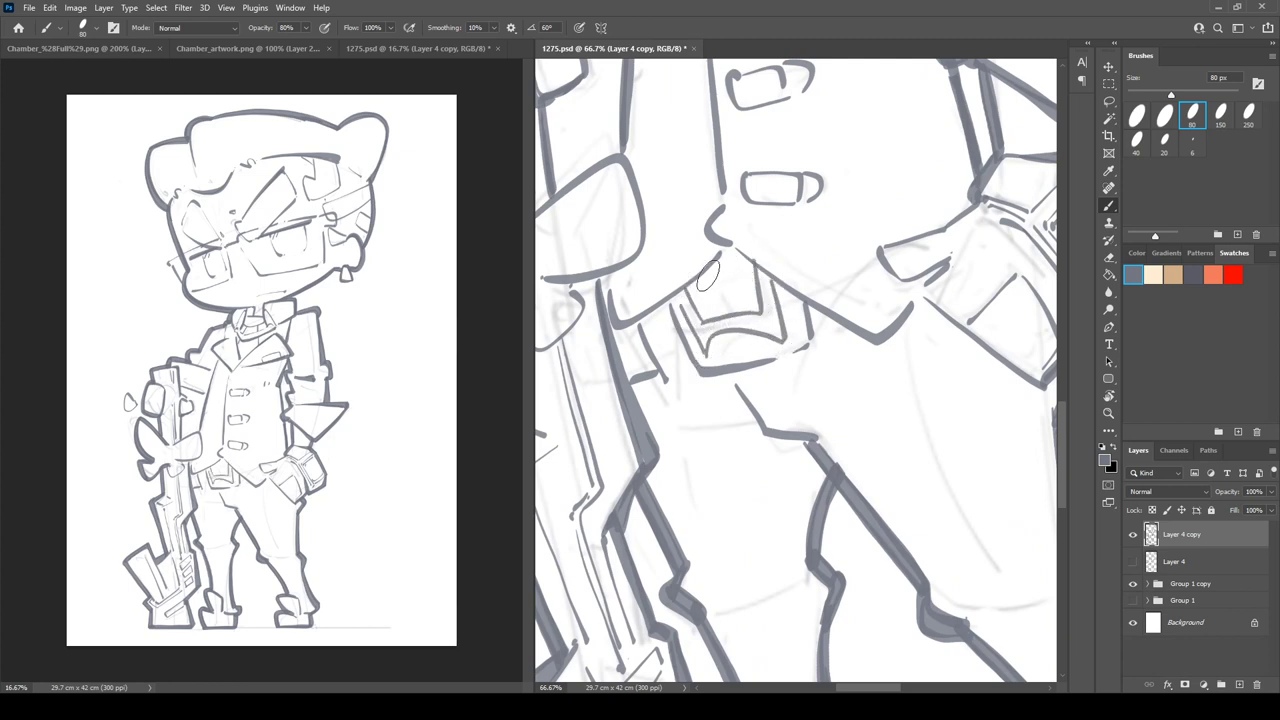
{"action": "mouse_move", "coordinate": [693, 277]}
{"action": "left_mouse_down"}
{"action": "mouse_move", "coordinate": [704, 302]}
{"action": "mouse_move", "coordinate": [716, 290]}
{"action": "left_mouse_up"}
{"action": "key", "text": "ctrl+z"}
{"action": "key", "text": "ctrl+z"}
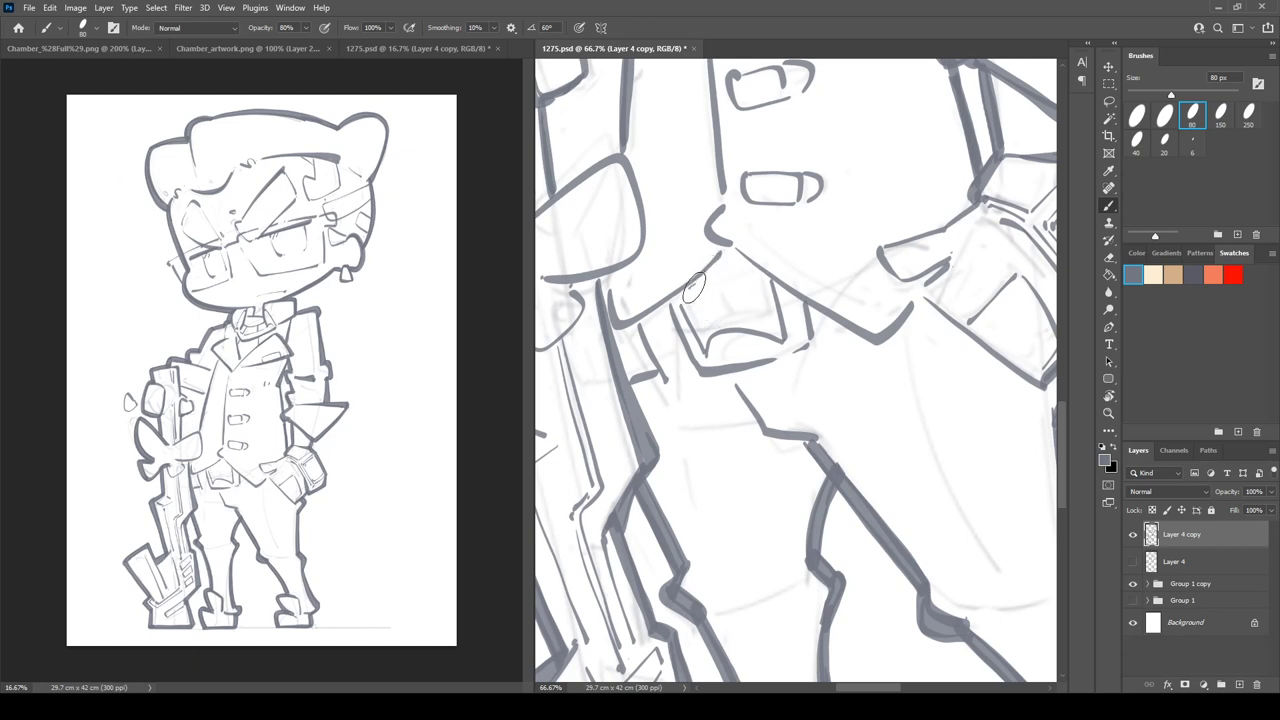
- Draw a rounded zigzag motif inside the upper part of the belt buckle
{"action": "left_click_drag", "start_coordinate": [694, 288], "coordinate": [734, 276]}
{"action": "mouse_move", "coordinate": [710, 292]}
{"action": "left_mouse_down"}
{"action": "mouse_move", "coordinate": [729, 314]}
{"action": "mouse_move", "coordinate": [760, 305]}
{"action": "mouse_move", "coordinate": [767, 268]}
{"action": "left_mouse_up"}
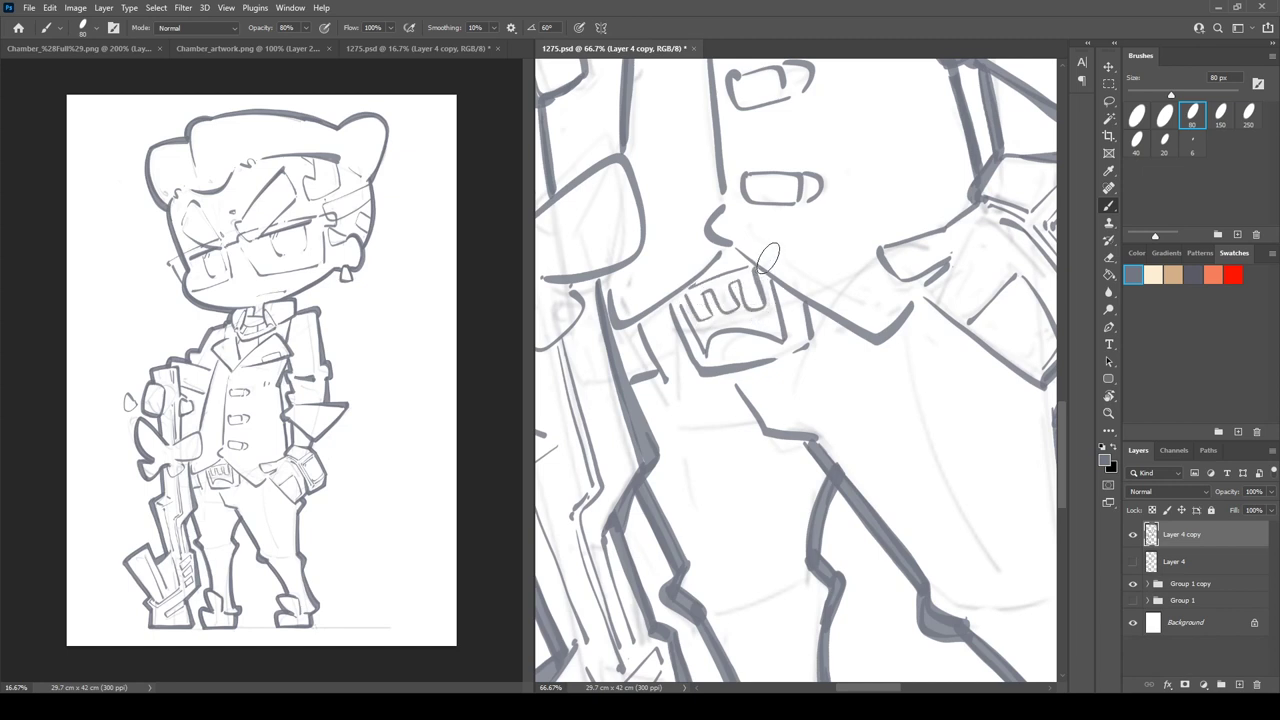
- Draw the wedge-shaped fold creases on the thigh below the pocketed hand and a short crease at the knee
{"action": "left_click_drag", "start_coordinate": [952, 382], "coordinate": [696, 452]}
{"action": "left_click_drag", "start_coordinate": [815, 233], "coordinate": [812, 245]}
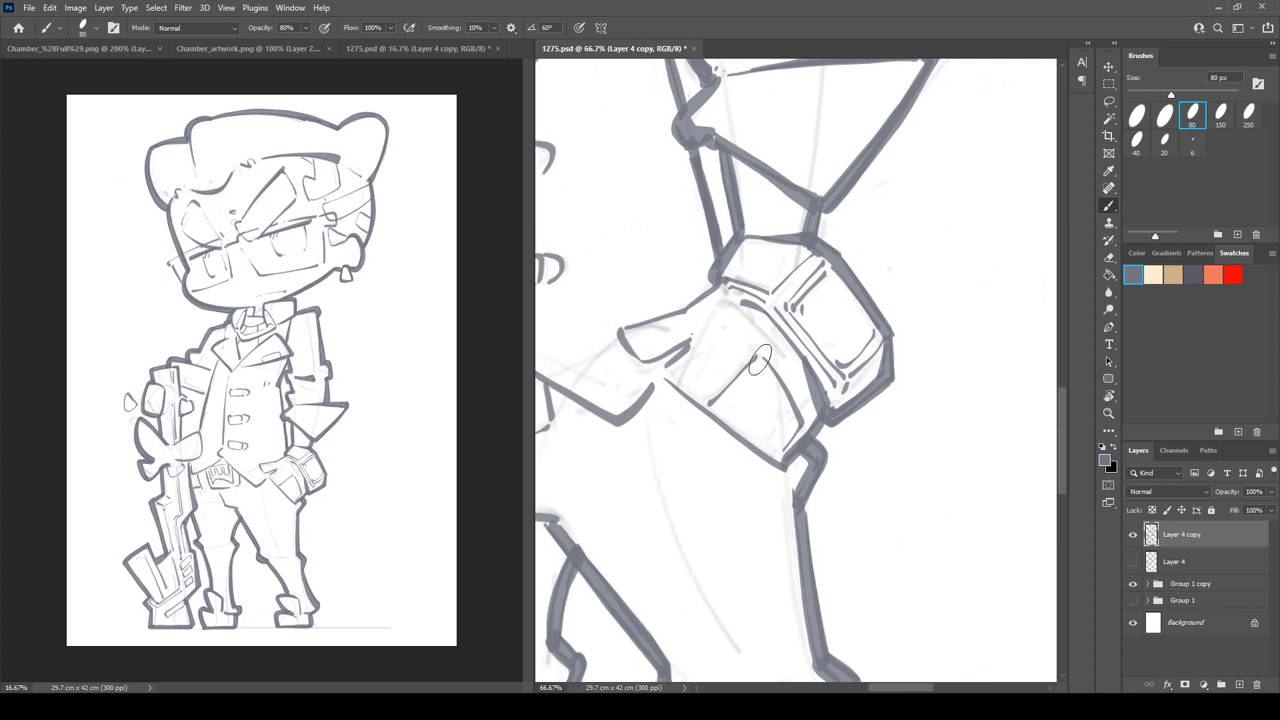
{"action": "mouse_move", "coordinate": [666, 508]}
{"action": "left_mouse_down"}
{"action": "mouse_move", "coordinate": [718, 536]}
{"action": "mouse_move", "coordinate": [722, 518]}
{"action": "left_mouse_up"}
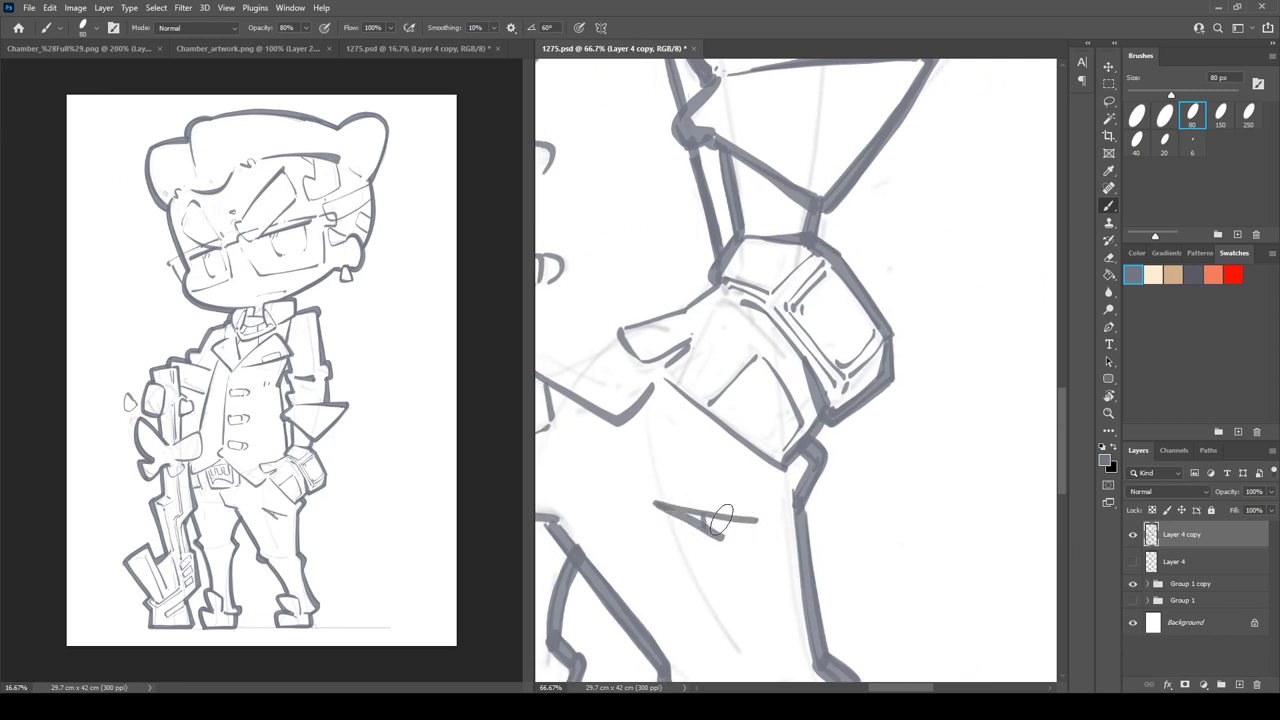
{"action": "left_click_drag", "start_coordinate": [749, 588], "coordinate": [820, 382]}
{"action": "left_click_drag", "start_coordinate": [841, 496], "coordinate": [814, 495]}
{"action": "left_click_drag", "start_coordinate": [784, 510], "coordinate": [888, 484]}
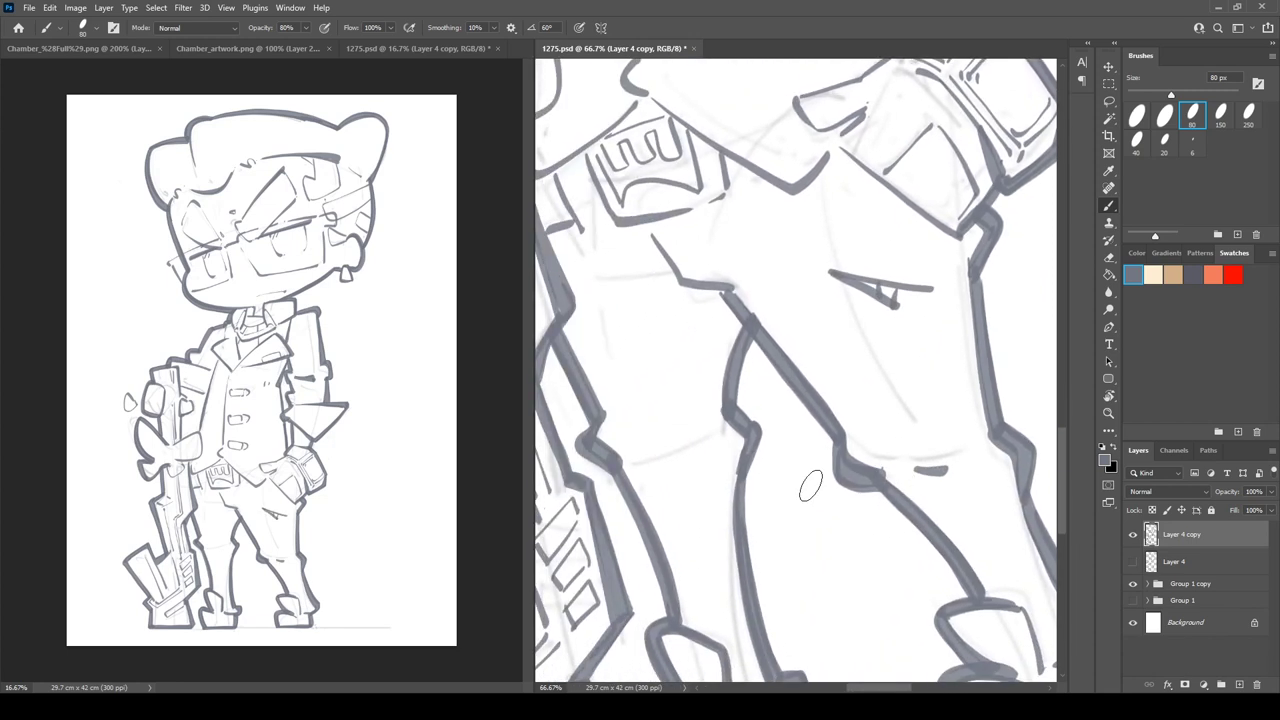
- Save the document and reset the canvas rotation to 0°
{"action": "left_click_drag", "start_coordinate": [761, 326], "coordinate": [707, 596]}
{"action": "left_click_drag", "start_coordinate": [824, 302], "coordinate": [702, 558]}
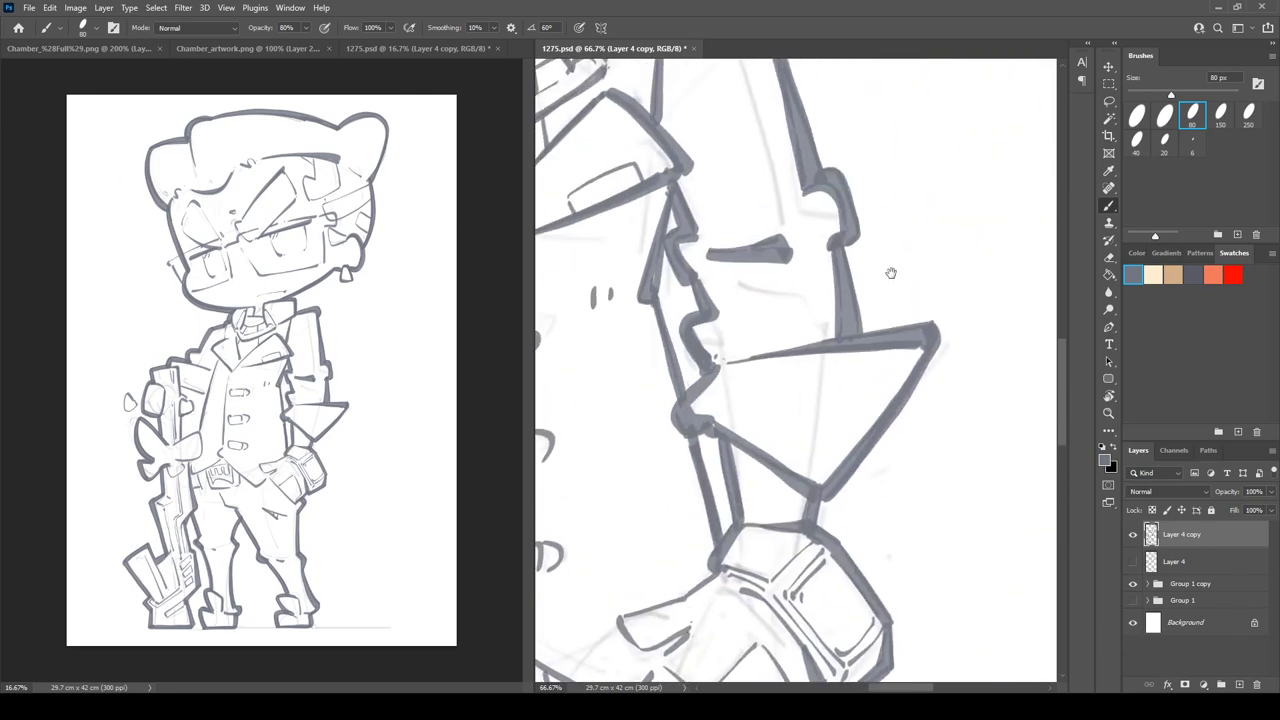
{"action": "left_click_drag", "start_coordinate": [885, 290], "coordinate": [859, 543]}
{"action": "key", "text": "ctrl+s"}
{"action": "left_click_drag", "start_coordinate": [695, 474], "coordinate": [1101, 273]}
{"action": "key", "text": "r"}
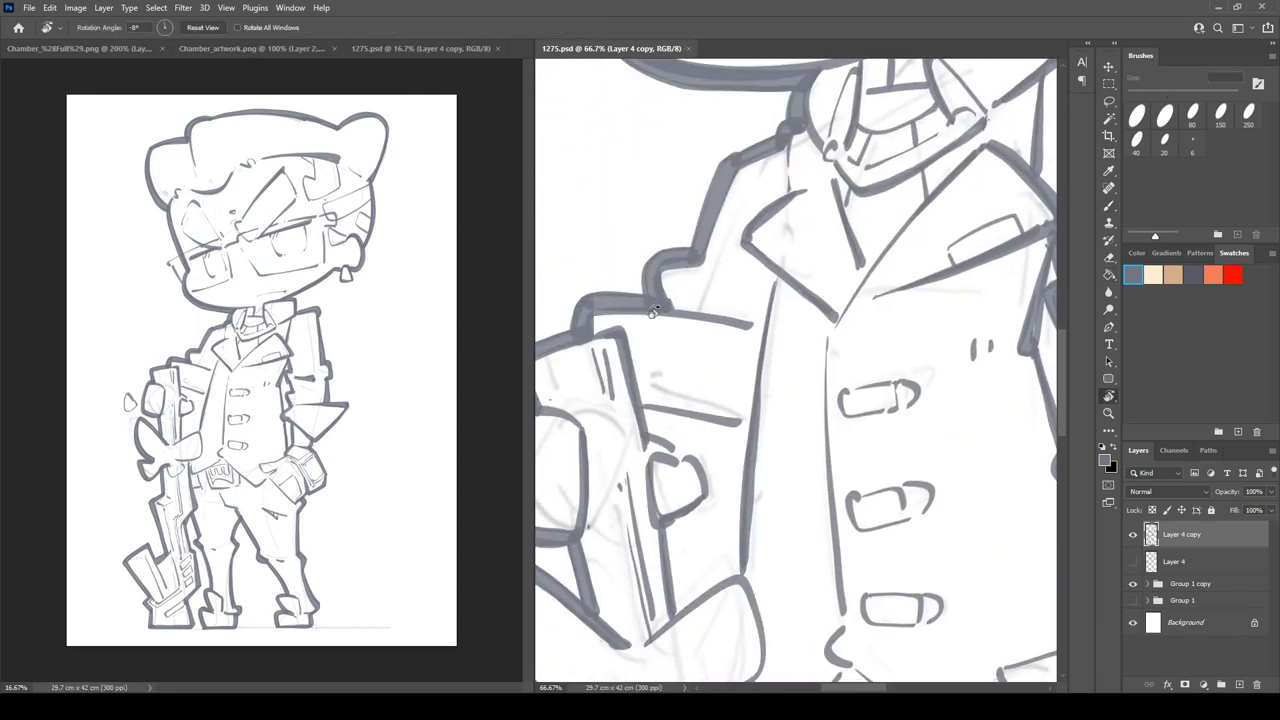
{"action": "left_click", "coordinate": [203, 28]}
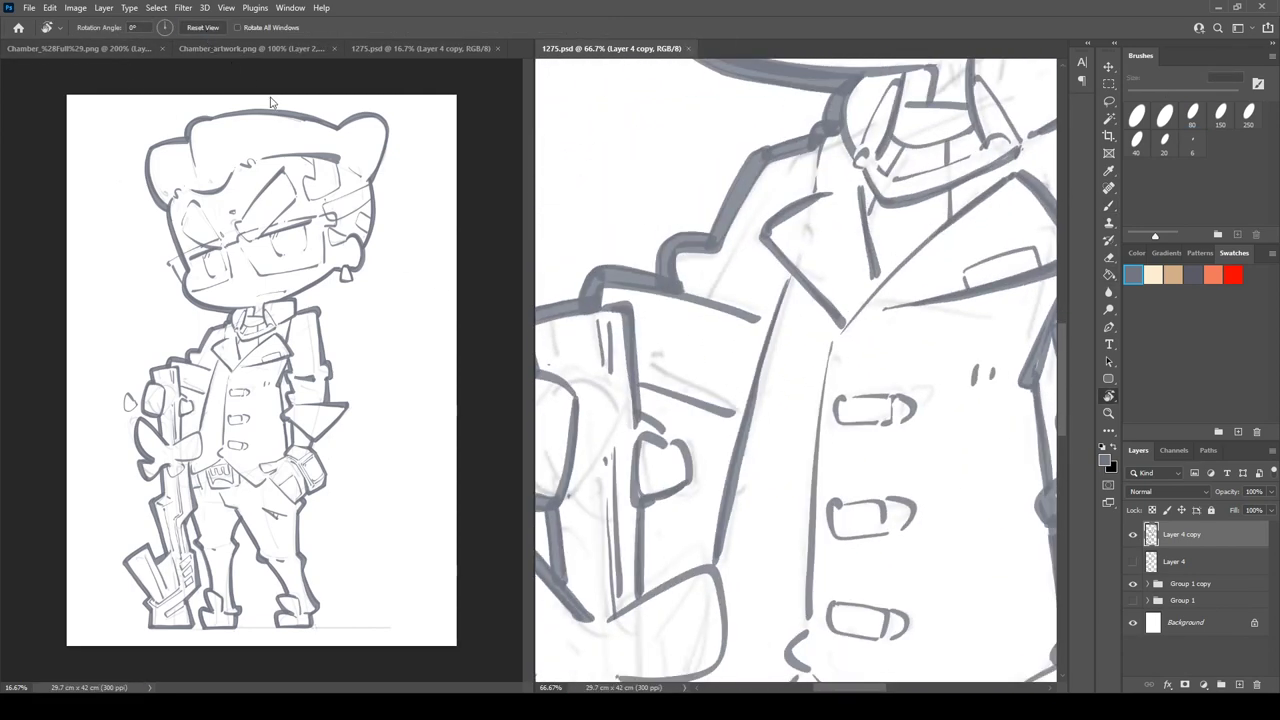
{"action": "left_click_drag", "start_coordinate": [707, 438], "coordinate": [927, 356]}
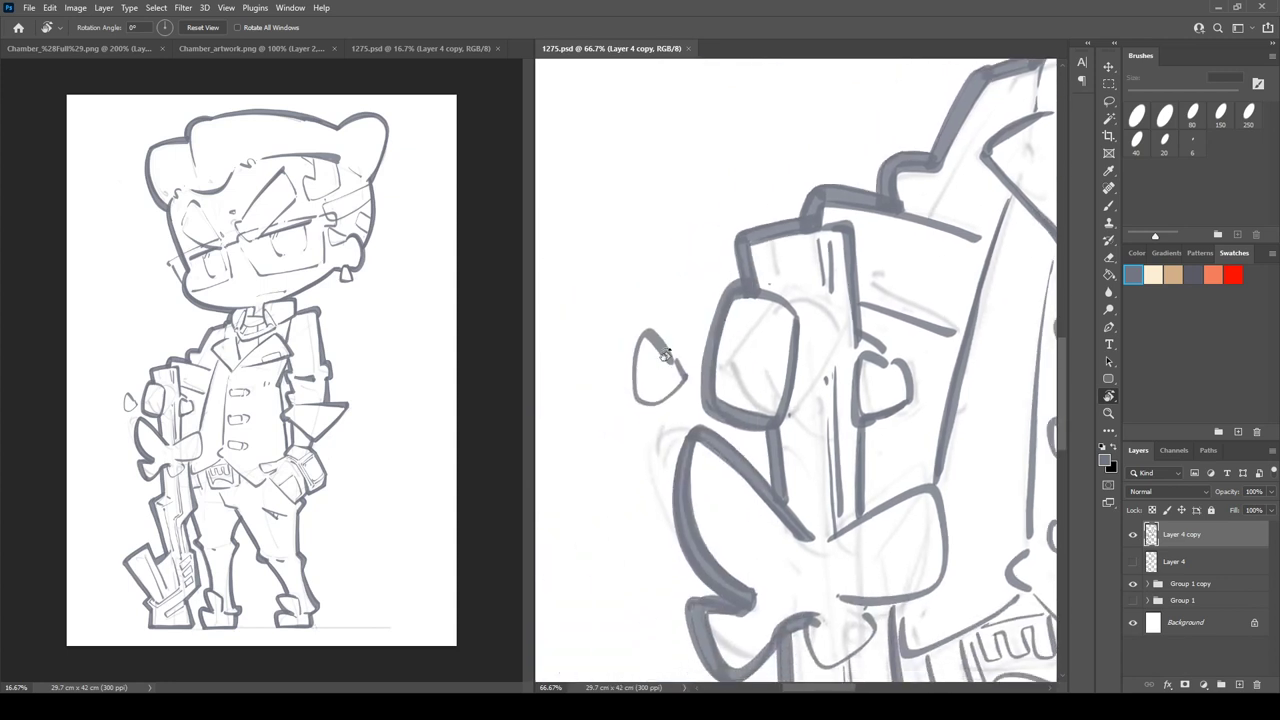
{"action": "key", "text": "b"}
{"action": "mouse_move", "coordinate": [655, 341]}
{"action": "left_mouse_down"}
{"action": "mouse_move", "coordinate": [631, 400]}
{"action": "mouse_move", "coordinate": [664, 397]}
{"action": "left_mouse_up"}
{"action": "key", "text": "ctrl+z"}
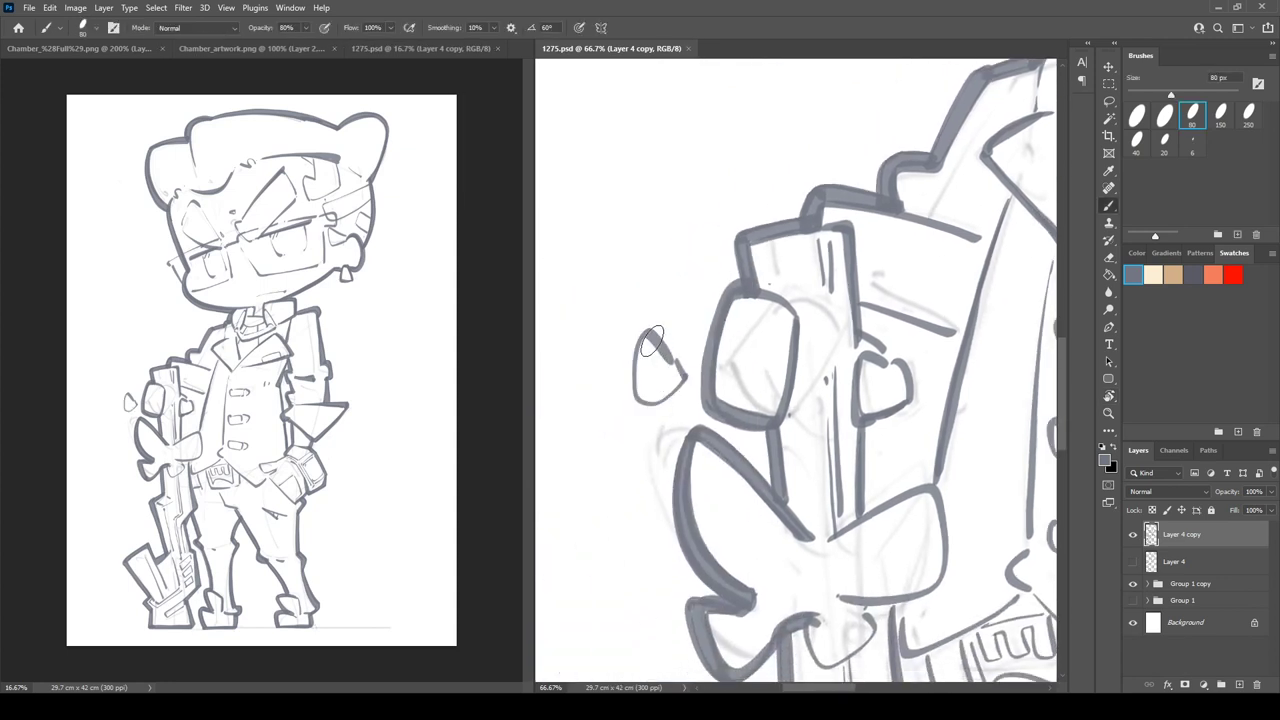
{"action": "mouse_move", "coordinate": [651, 340]}
{"action": "left_mouse_down"}
{"action": "mouse_move", "coordinate": [630, 412]}
{"action": "mouse_move", "coordinate": [653, 330]}
{"action": "left_mouse_up"}
{"action": "key", "text": "ctrl+z"}
- Erase the small detached rounded triangle floating beside the rifle
{"action": "key", "text": "e"}
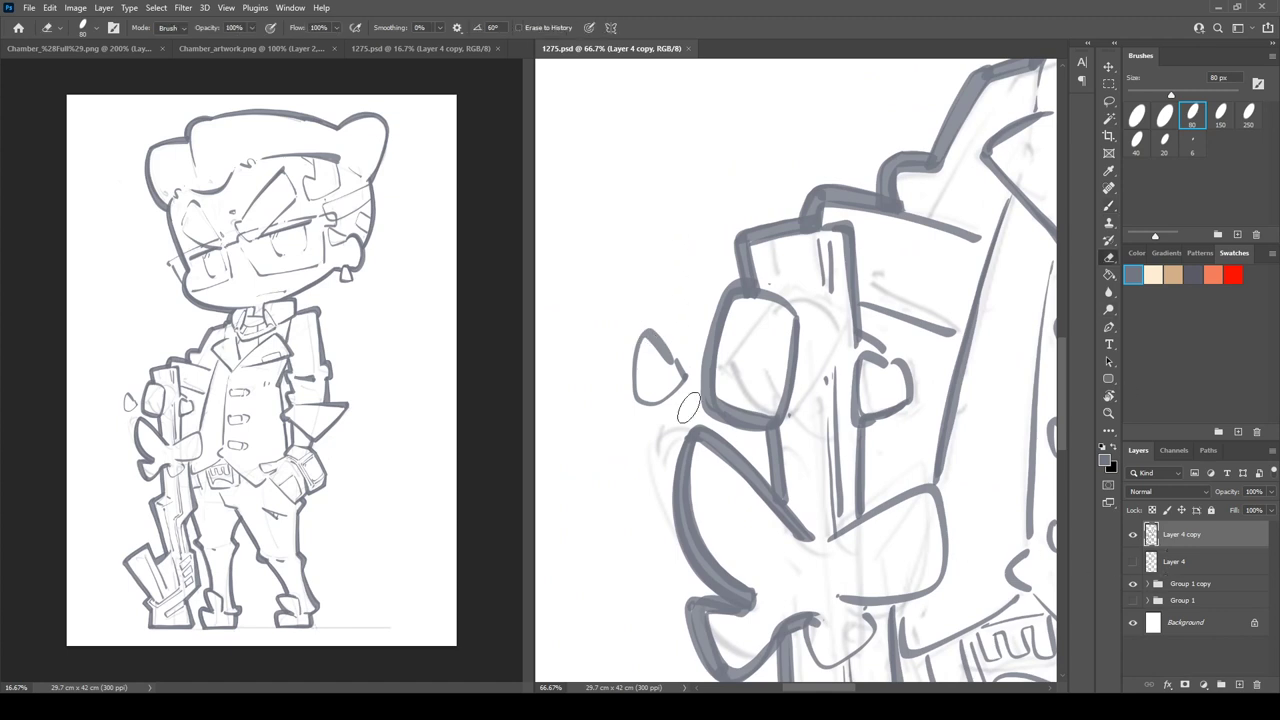
{"action": "left_click_drag", "start_coordinate": [651, 375], "coordinate": [678, 383]}
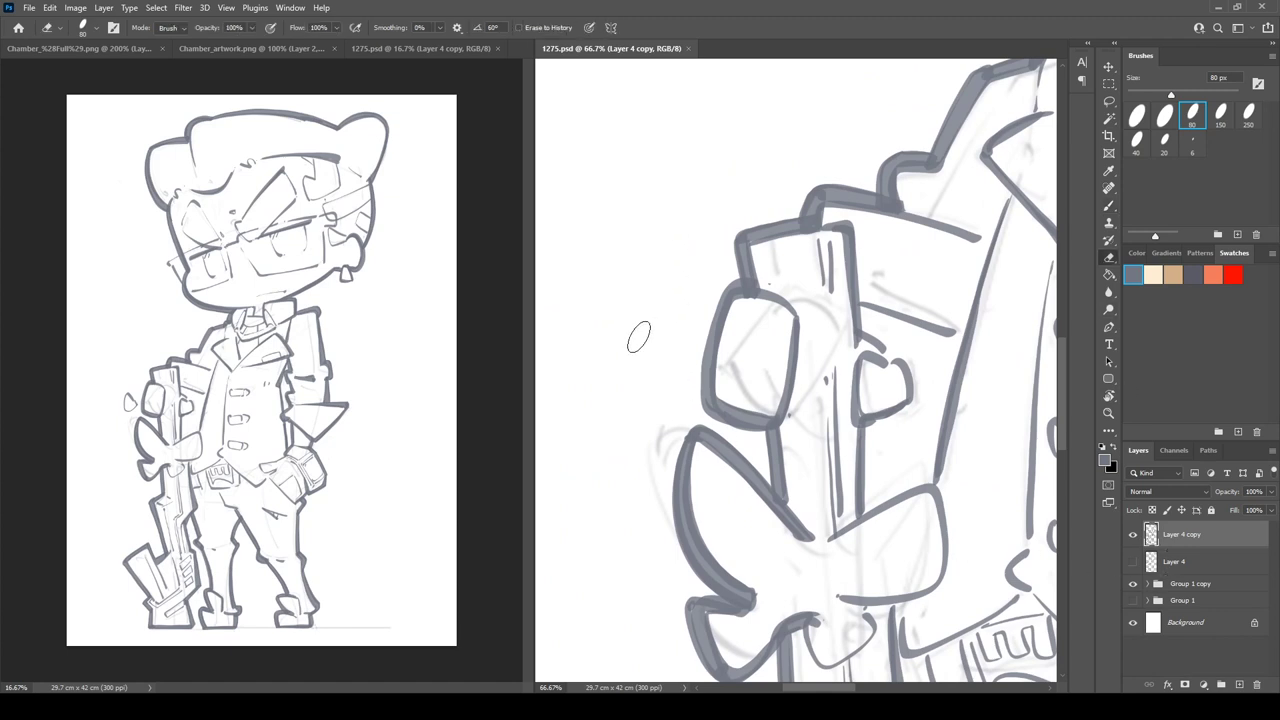
- Thicken the top and outer side of the smaller glasses lens and the outline of the small eyebrow above it
{"action": "left_click_drag", "start_coordinate": [825, 343], "coordinate": [531, 576]}
{"action": "scroll", "coordinate": [810, 298], "scroll_direction": "up", "scroll_amount": 8}
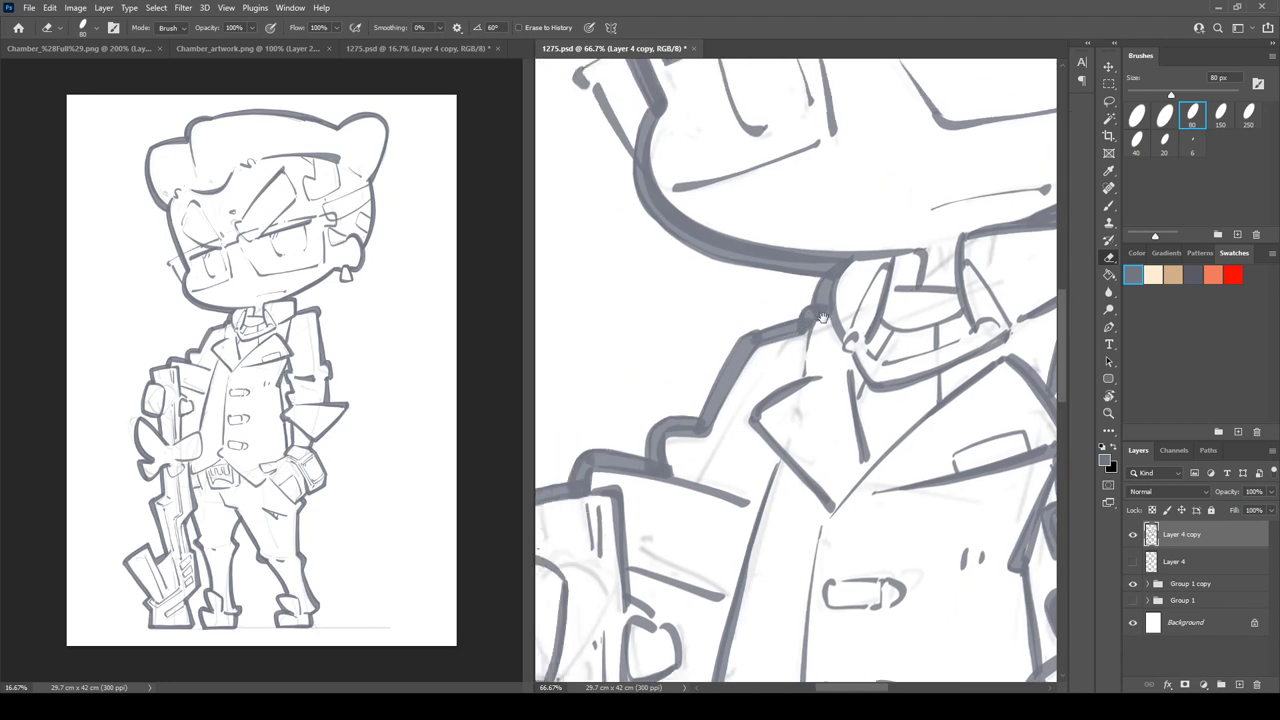
{"action": "key", "text": "b"}
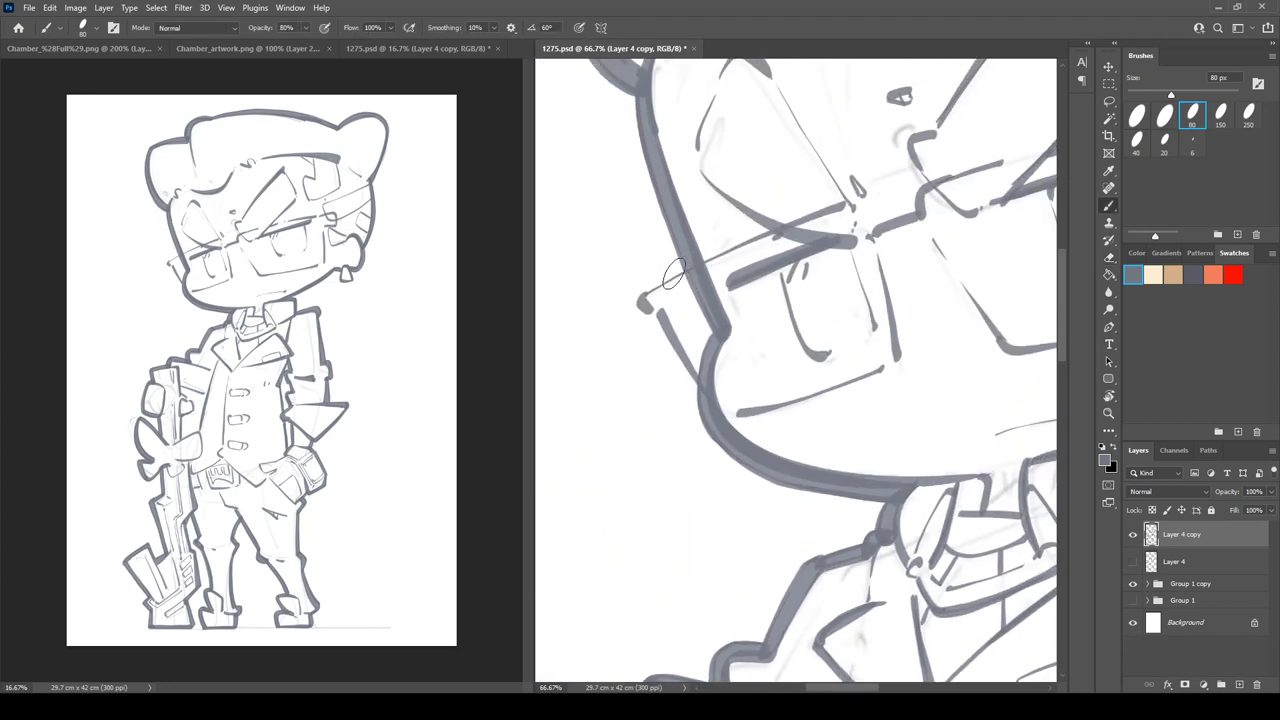
{"action": "mouse_move", "coordinate": [686, 262]}
{"action": "left_mouse_down"}
{"action": "mouse_move", "coordinate": [628, 312]}
{"action": "mouse_move", "coordinate": [692, 386]}
{"action": "left_mouse_up"}
{"action": "mouse_move", "coordinate": [739, 259]}
{"action": "left_mouse_down"}
{"action": "mouse_move", "coordinate": [622, 247]}
{"action": "mouse_move", "coordinate": [606, 186]}
{"action": "mouse_move", "coordinate": [634, 186]}
{"action": "left_mouse_up"}
{"action": "scroll", "coordinate": [630, 265], "scroll_direction": "up", "scroll_amount": 3}
{"action": "key", "text": "ctrl+z"}
{"action": "mouse_move", "coordinate": [568, 262]}
{"action": "left_mouse_down"}
{"action": "mouse_move", "coordinate": [594, 191]}
{"action": "mouse_move", "coordinate": [640, 194]}
{"action": "mouse_move", "coordinate": [720, 326]}
{"action": "left_mouse_up"}
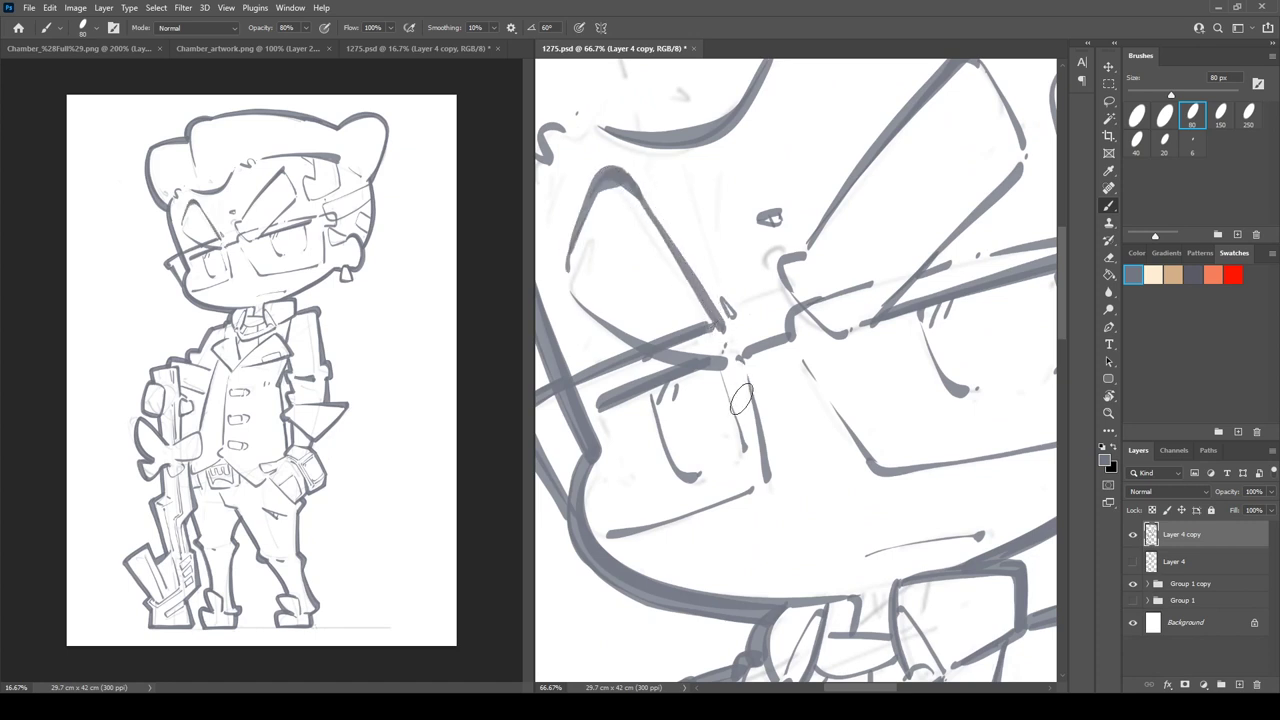
- Thicken the lower edge of the smaller lens and the slanted inner side of the larger lens
{"action": "left_click_drag", "start_coordinate": [756, 443], "coordinate": [836, 298]}
{"action": "mouse_move", "coordinate": [694, 393]}
{"action": "left_mouse_down"}
{"action": "mouse_move", "coordinate": [840, 350]}
{"action": "mouse_move", "coordinate": [630, 388]}
{"action": "left_mouse_up"}
{"action": "left_click_drag", "start_coordinate": [632, 260], "coordinate": [712, 368]}
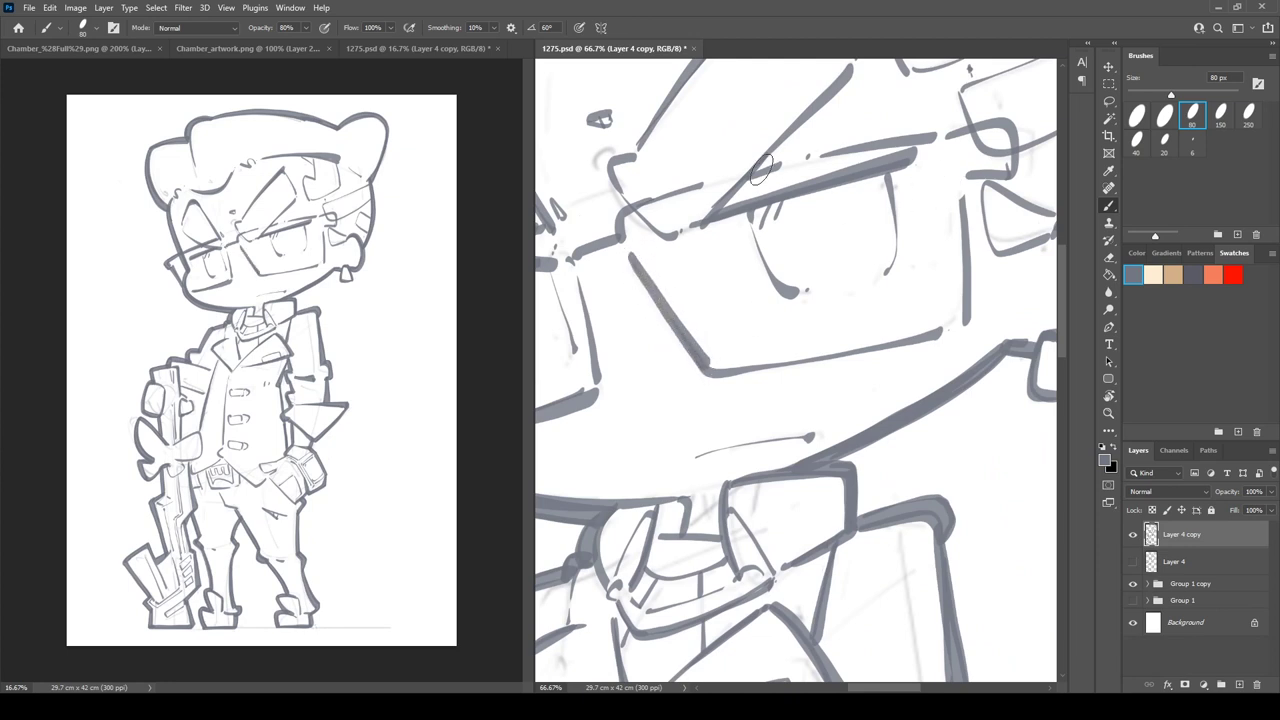
- Thicken the top bar and outer side of the larger lens and the curved hinge of the glasses
{"action": "left_click_drag", "start_coordinate": [648, 196], "coordinate": [925, 128]}
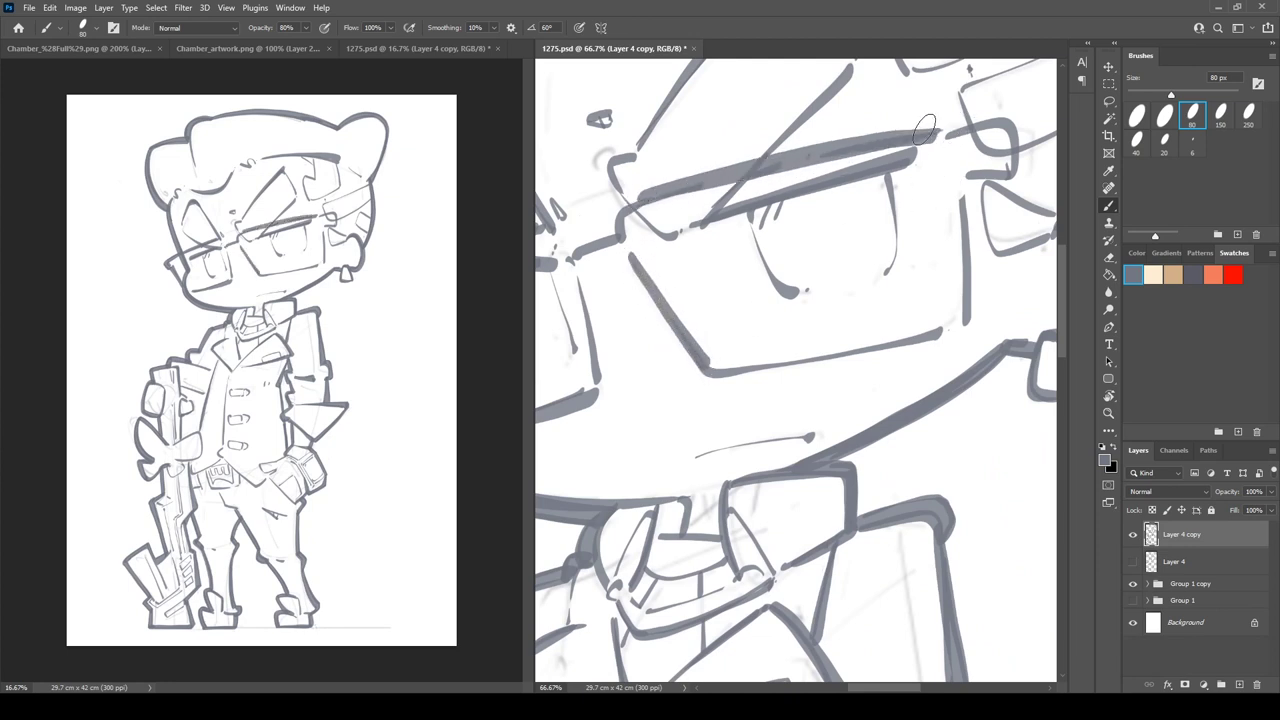
{"action": "mouse_move", "coordinate": [969, 196]}
{"action": "left_mouse_down"}
{"action": "mouse_move", "coordinate": [809, 186]}
{"action": "mouse_move", "coordinate": [810, 270]}
{"action": "left_mouse_up"}
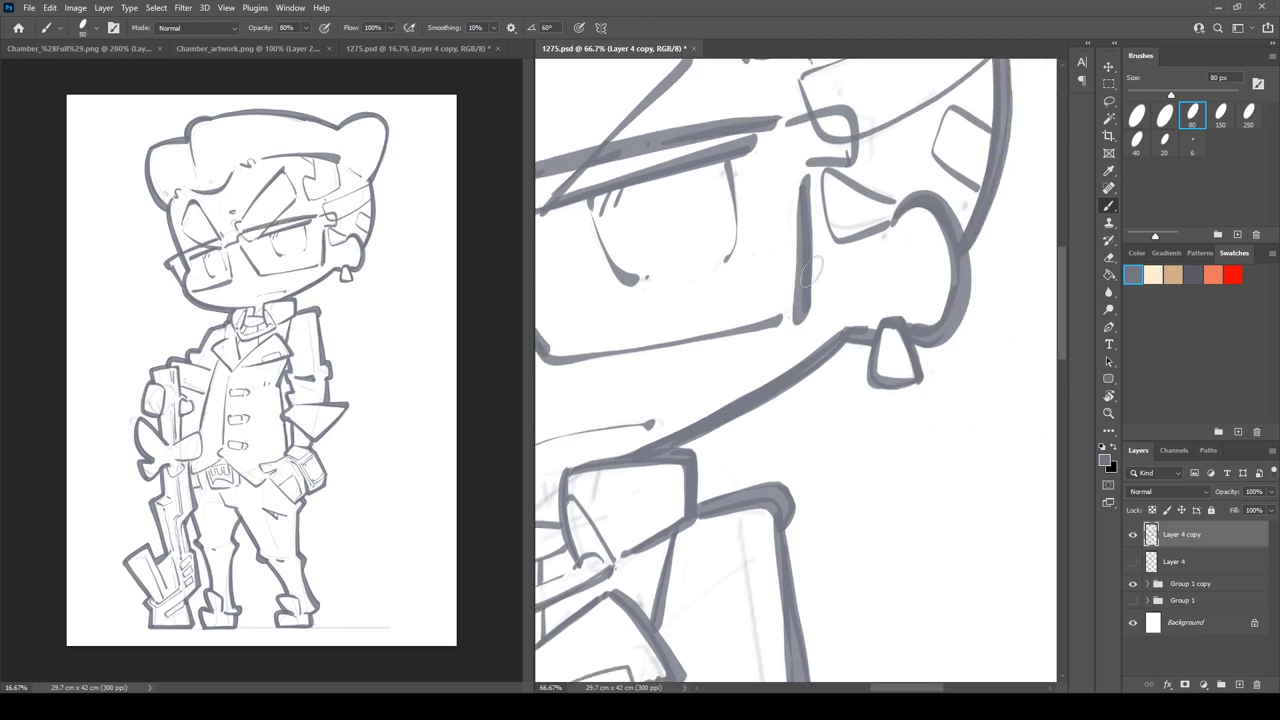
{"action": "mouse_move", "coordinate": [797, 122]}
{"action": "left_mouse_down"}
{"action": "mouse_move", "coordinate": [864, 98]}
{"action": "mouse_move", "coordinate": [852, 162]}
{"action": "left_mouse_up"}
{"action": "left_click_drag", "start_coordinate": [820, 88], "coordinate": [852, 148]}
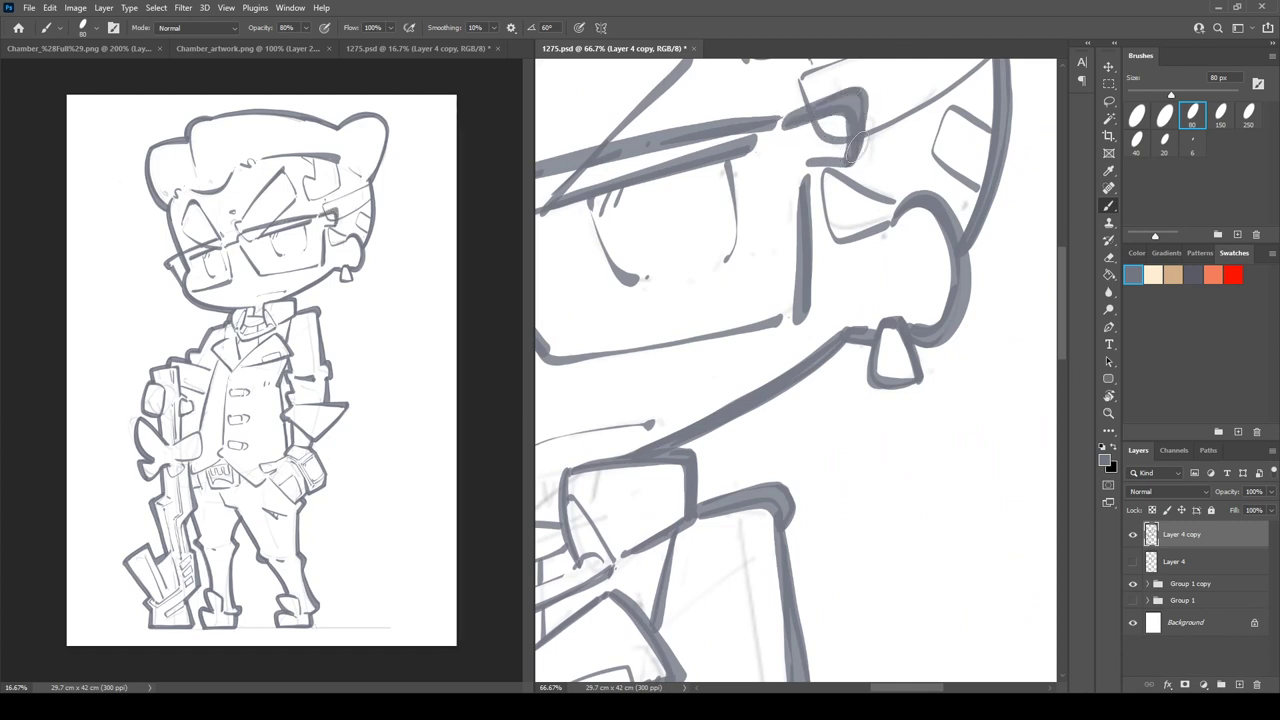
- Thicken the angular hair patch and the upper edge of the slanted band behind the glasses hinge, and save the document
{"action": "left_click_drag", "start_coordinate": [885, 195], "coordinate": [885, 481]}
{"action": "left_click_drag", "start_coordinate": [750, 267], "coordinate": [613, 486]}
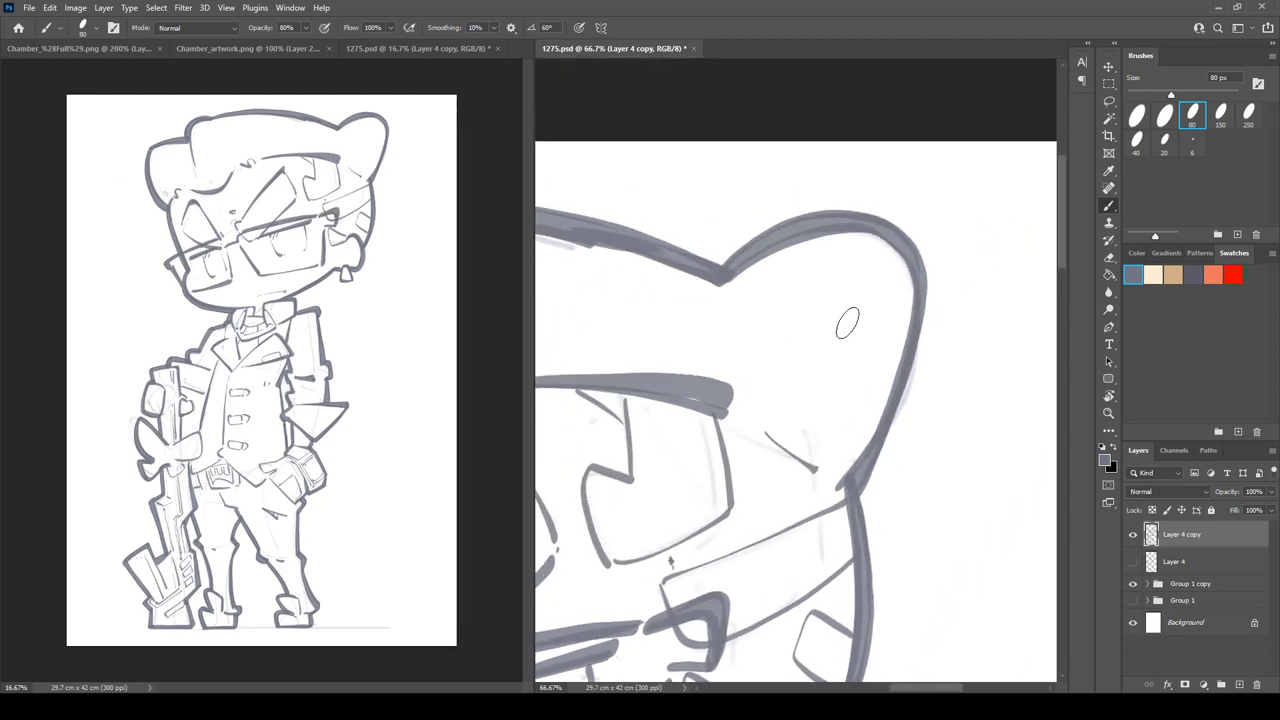
{"action": "left_click_drag", "start_coordinate": [853, 346], "coordinate": [863, 338]}
{"action": "left_click_drag", "start_coordinate": [759, 478], "coordinate": [867, 358]}
{"action": "mouse_move", "coordinate": [741, 432]}
{"action": "left_mouse_down"}
{"action": "mouse_move", "coordinate": [862, 382]}
{"action": "mouse_move", "coordinate": [852, 286]}
{"action": "left_mouse_up"}
{"action": "left_click_drag", "start_coordinate": [796, 457], "coordinate": [969, 376]}
{"action": "mouse_move", "coordinate": [848, 567]}
{"action": "left_mouse_down"}
{"action": "mouse_move", "coordinate": [903, 331]}
{"action": "mouse_move", "coordinate": [908, 247]}
{"action": "left_mouse_up"}
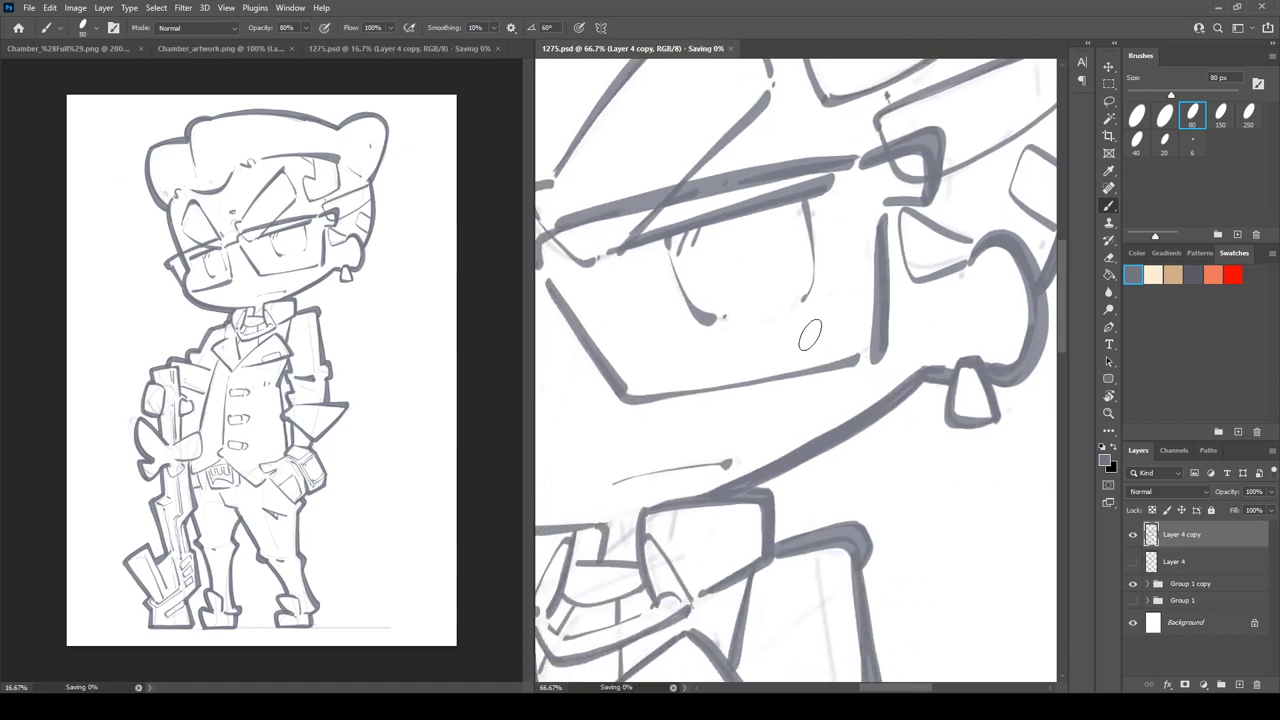
{"action": "left_click_drag", "start_coordinate": [855, 392], "coordinate": [824, 572]}
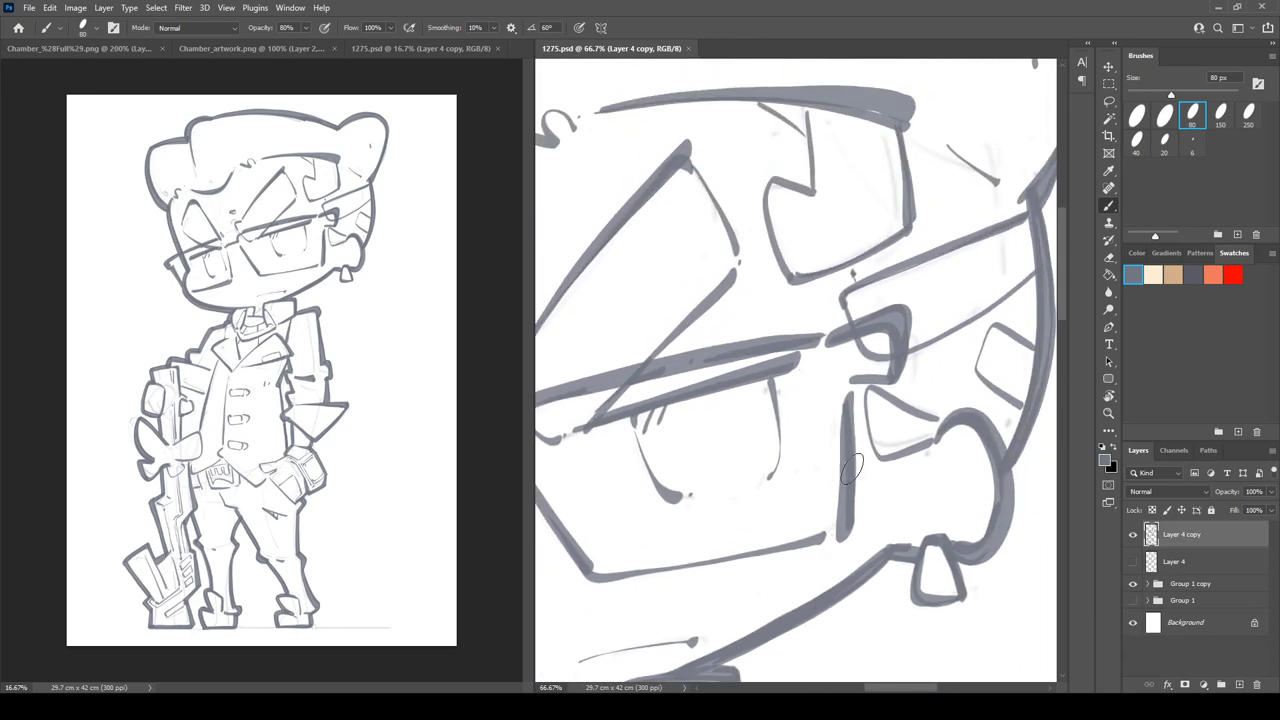
- Duplicate the thickened line-art layer "Layer 4 copy", hide the original and select it
{"action": "left_click", "coordinate": [1172, 566]}
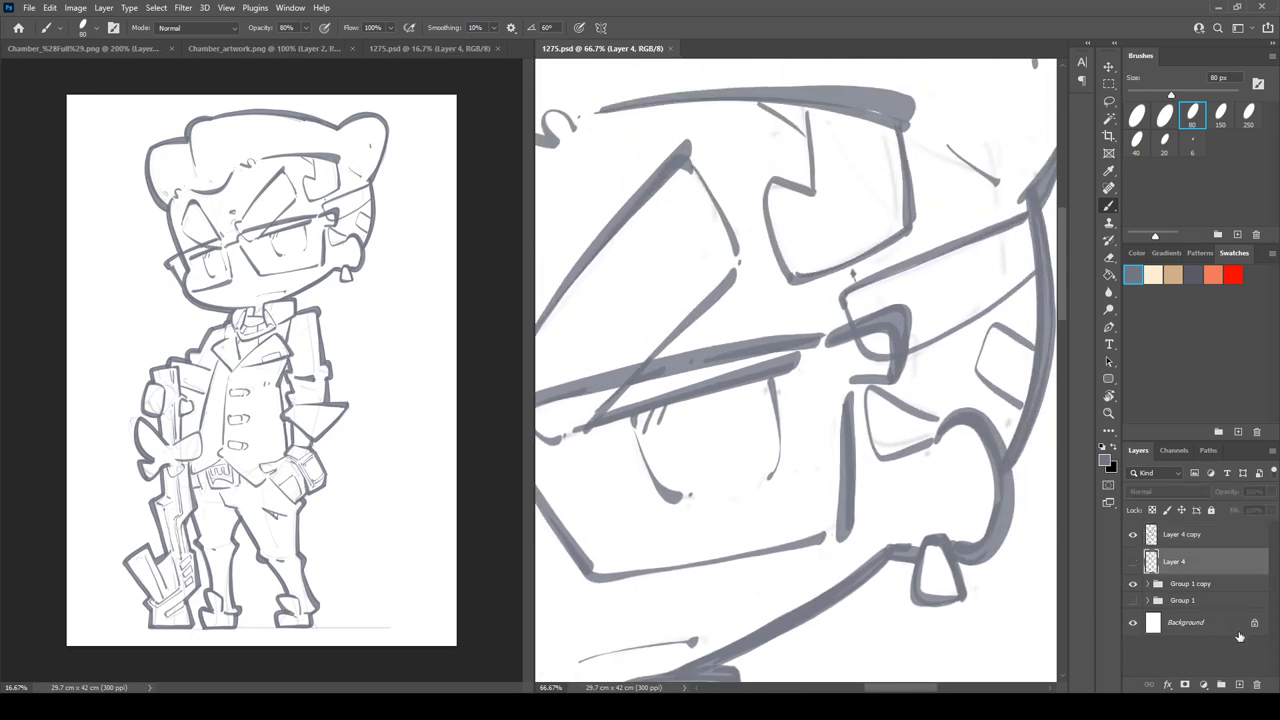
{"action": "left_click", "coordinate": [1204, 544]}
{"action": "key", "text": "ctrl+j"}
{"action": "left_click", "coordinate": [1132, 562]}
{"action": "left_click", "coordinate": [1183, 568]}
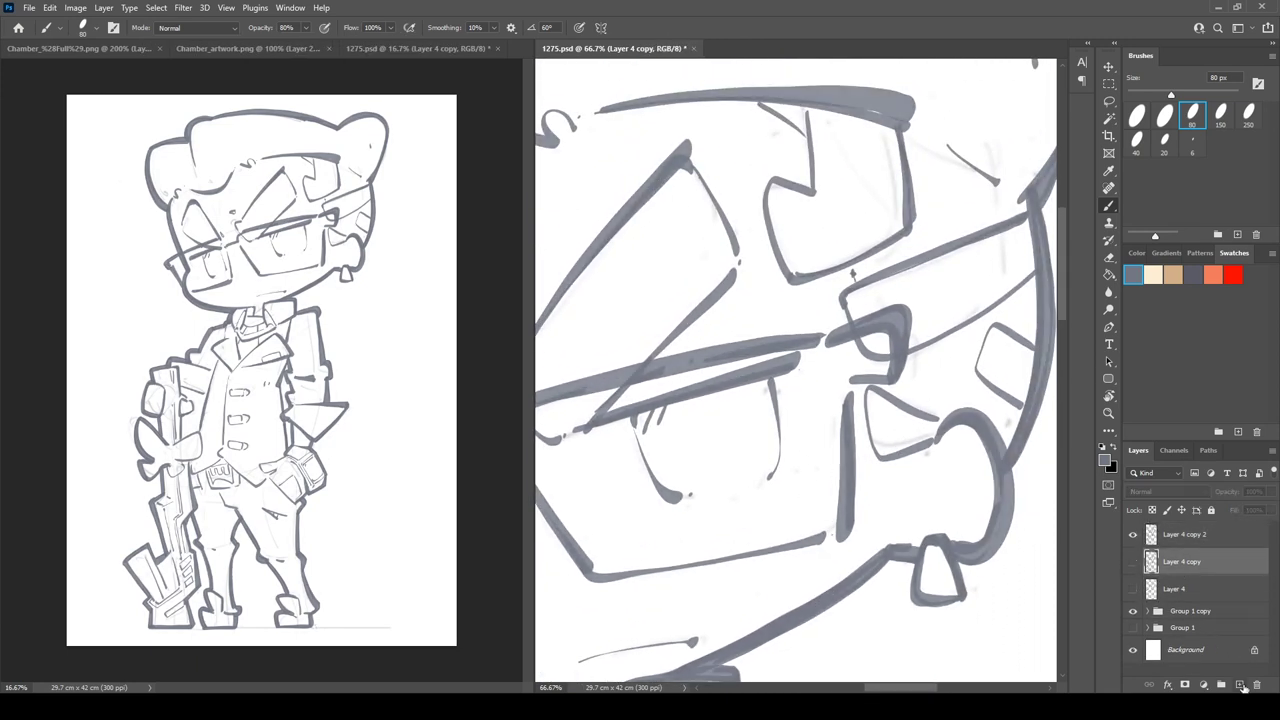
- Add an empty layer beneath the top line-art copy, display the Chamber_artwork.png reference beside the drawing, and return to 1275.psd
{"action": "left_click", "coordinate": [1239, 685]}
{"action": "left_click", "coordinate": [255, 49]}
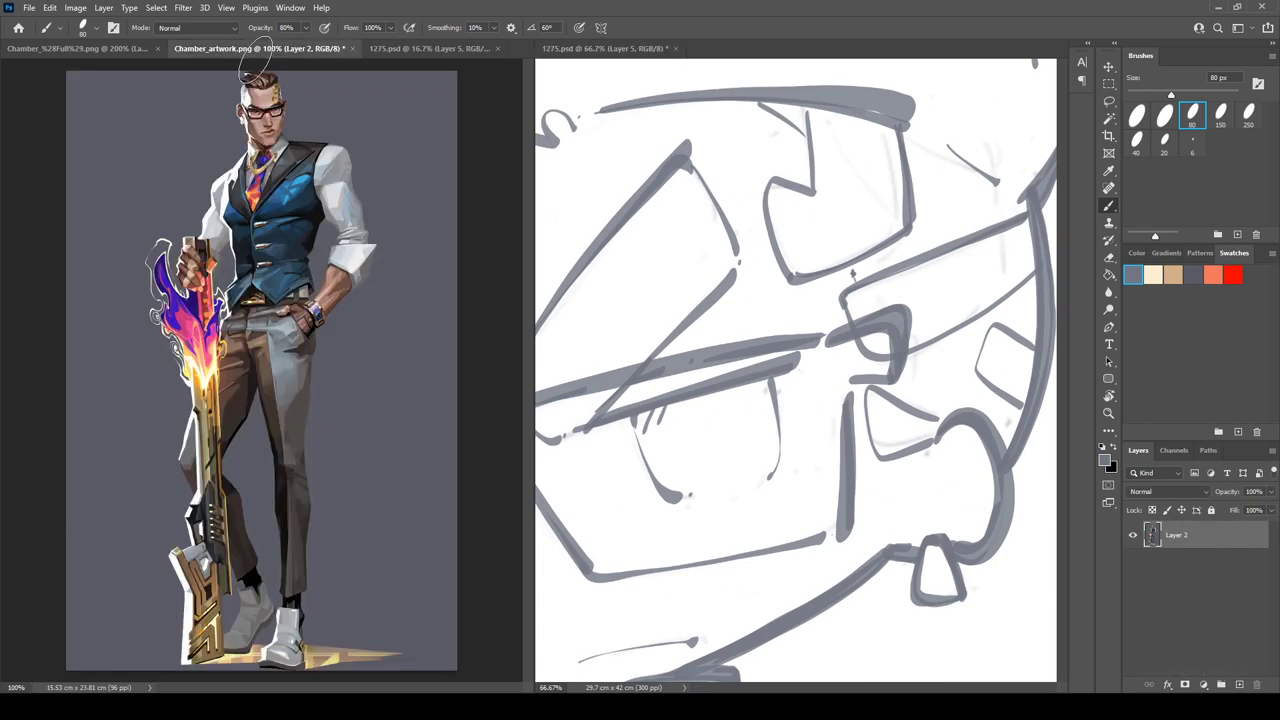
{"action": "left_click", "coordinate": [128, 49]}
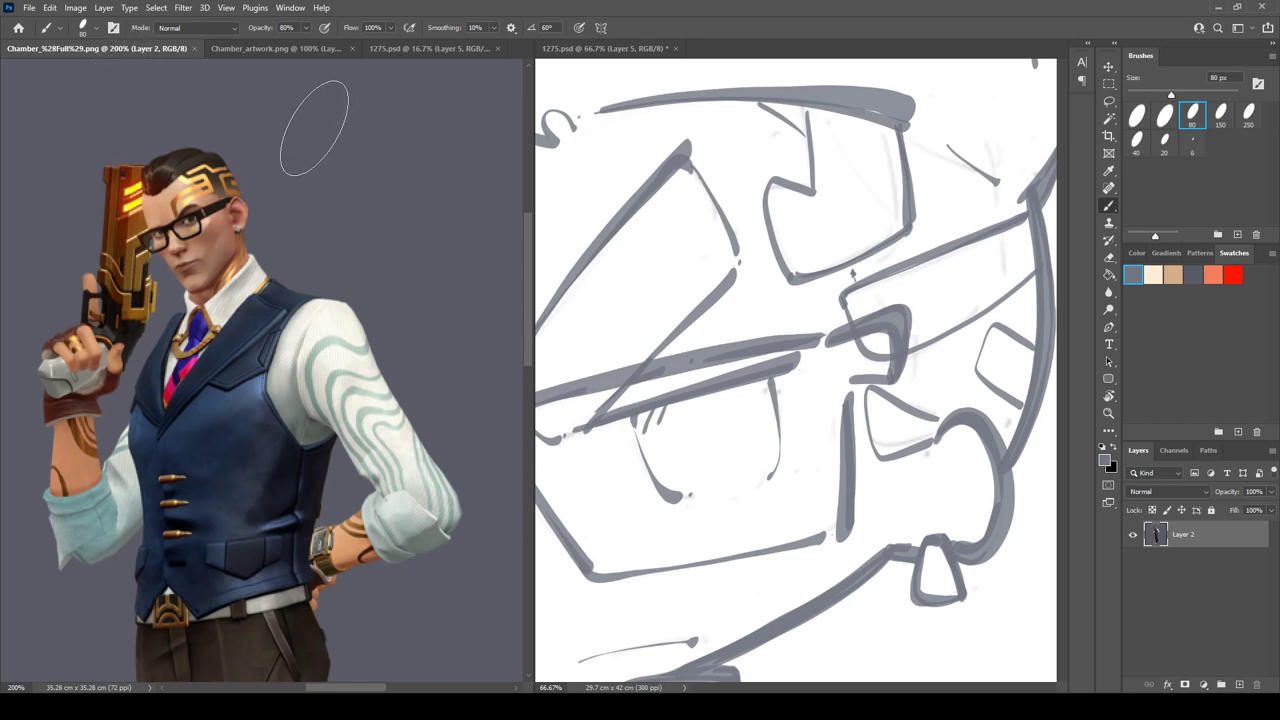
{"action": "left_click", "coordinate": [391, 50]}
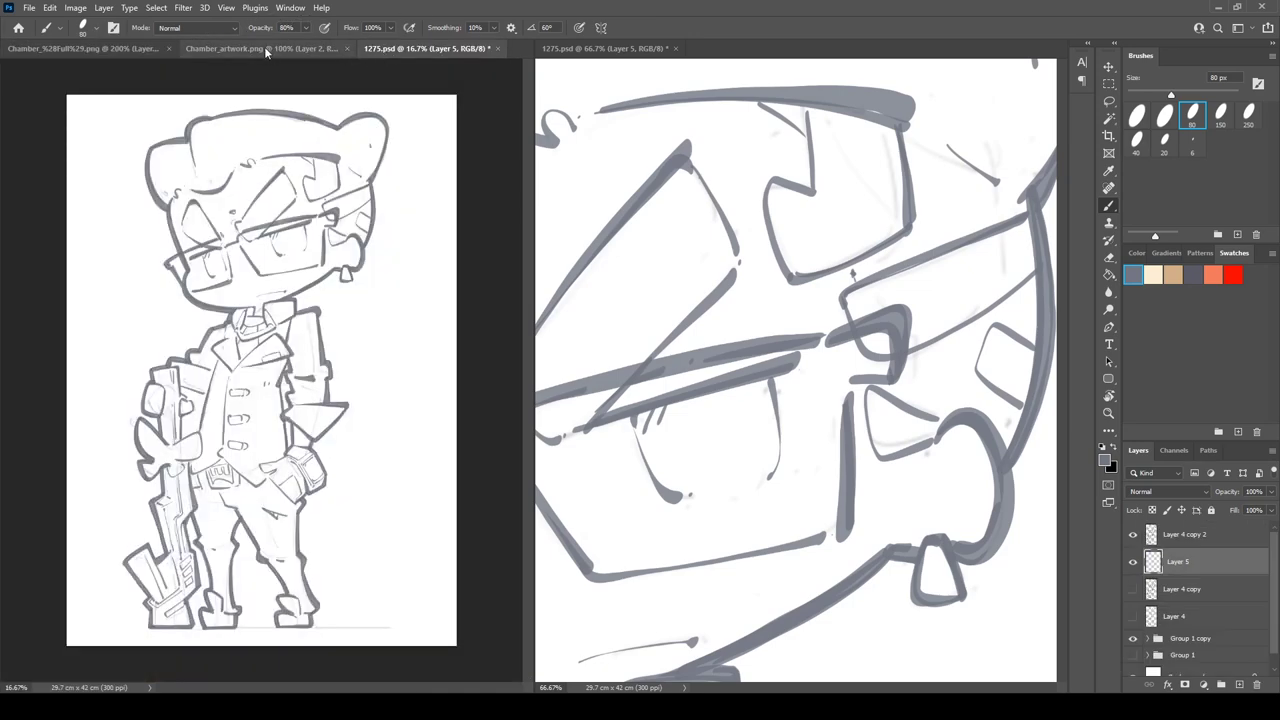
{"action": "left_click", "coordinate": [264, 47]}
{"action": "left_click", "coordinate": [616, 48]}
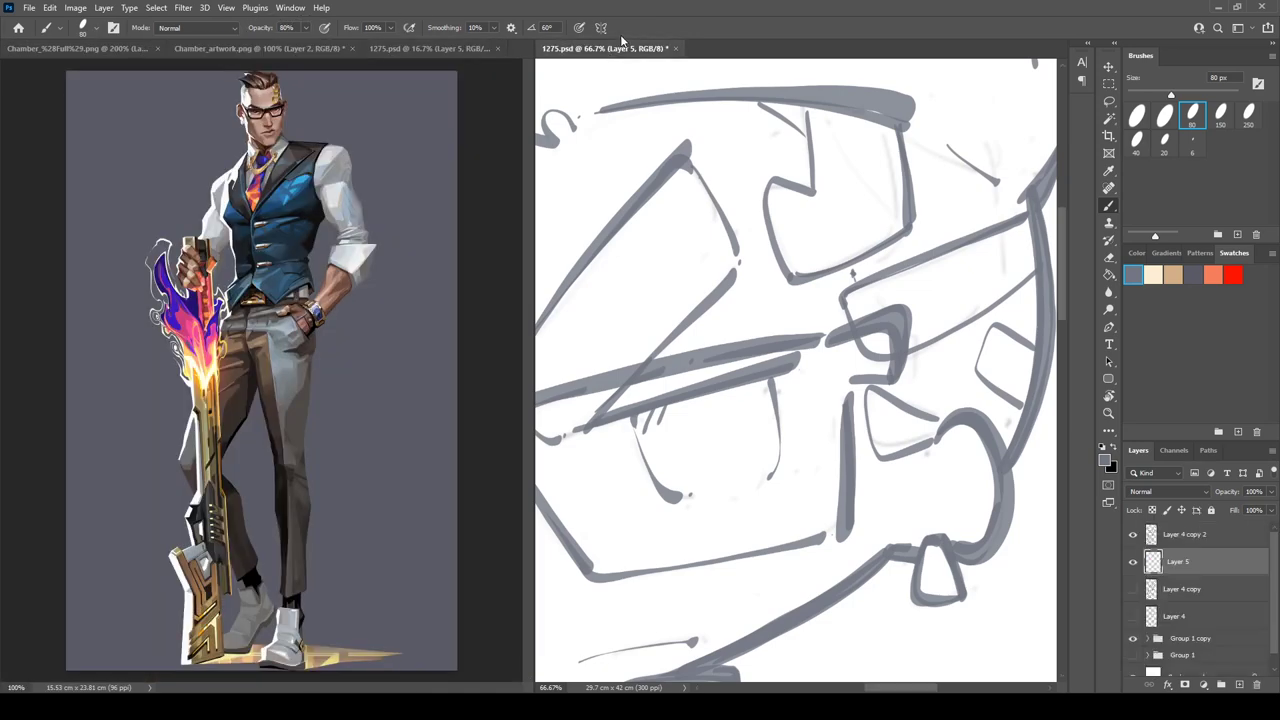
- Fill the new layer beneath the line art with the cream swatch as a canvas background
{"action": "key", "text": "ctrl+0"}
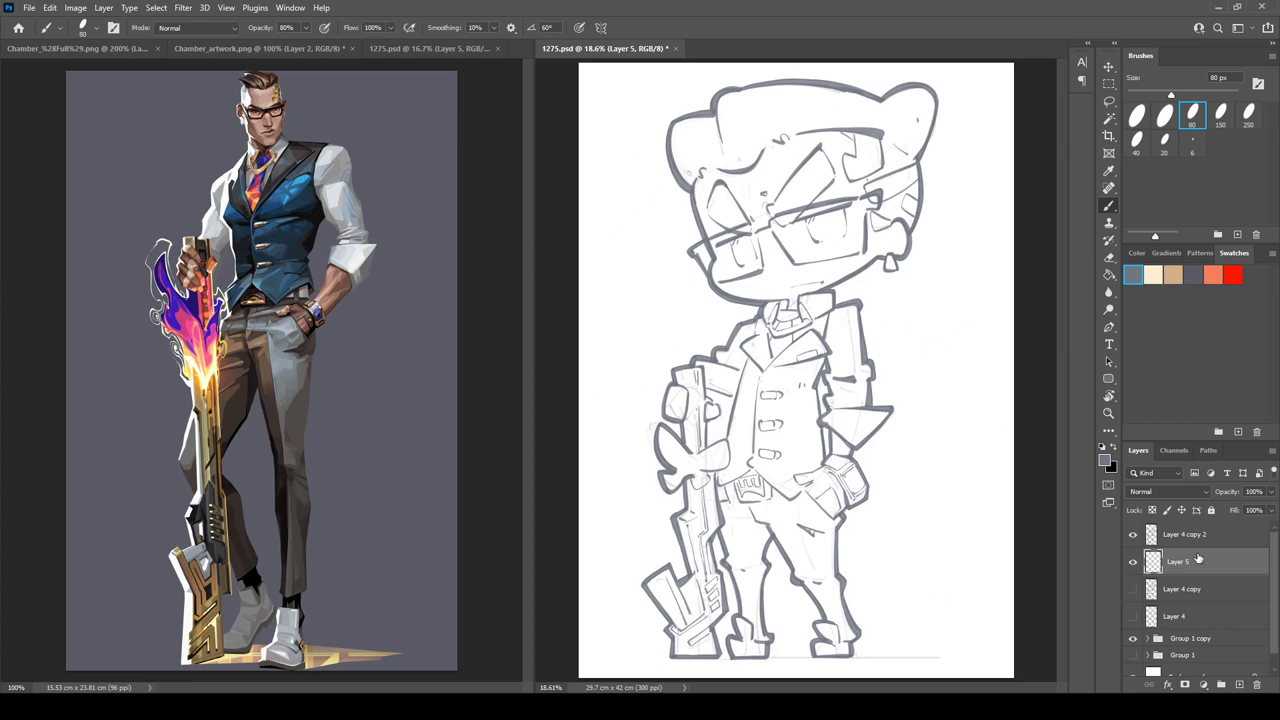
{"action": "left_click", "coordinate": [1150, 276]}
{"action": "key", "text": "g"}
{"action": "left_click", "coordinate": [908, 380]}
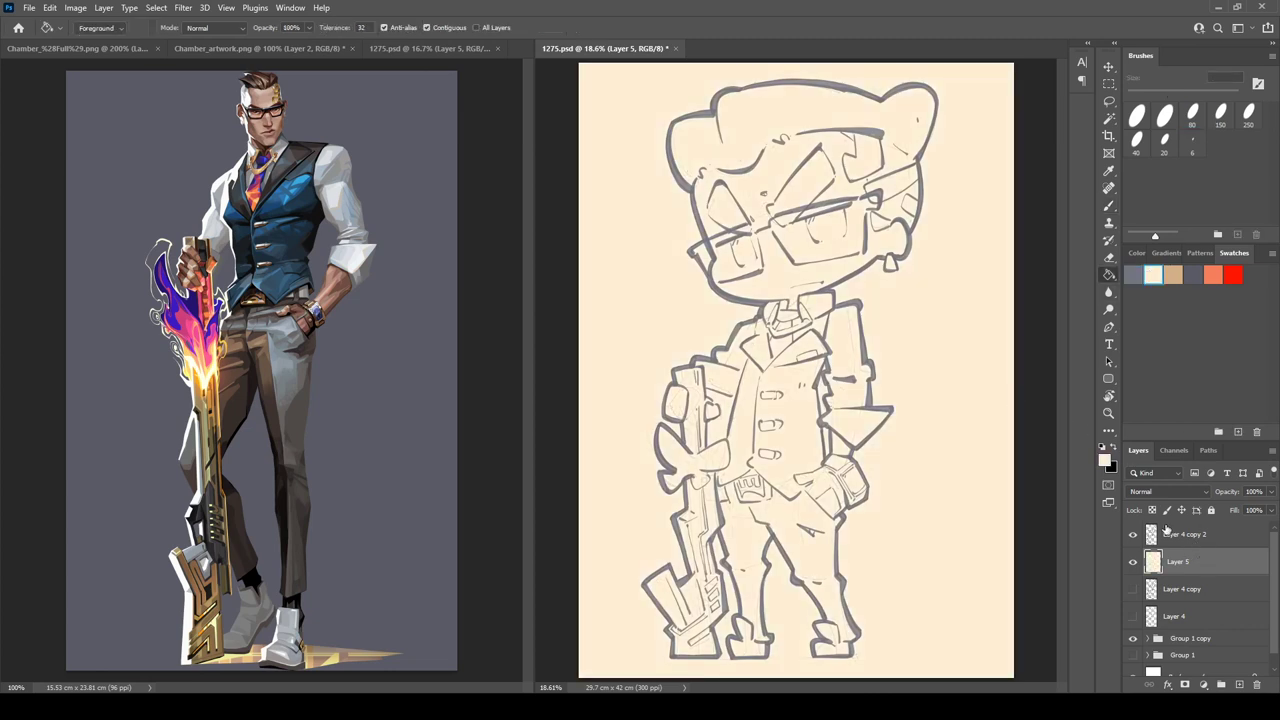
{"action": "left_click", "coordinate": [1165, 534]}
{"action": "left_click", "coordinate": [1239, 684]}
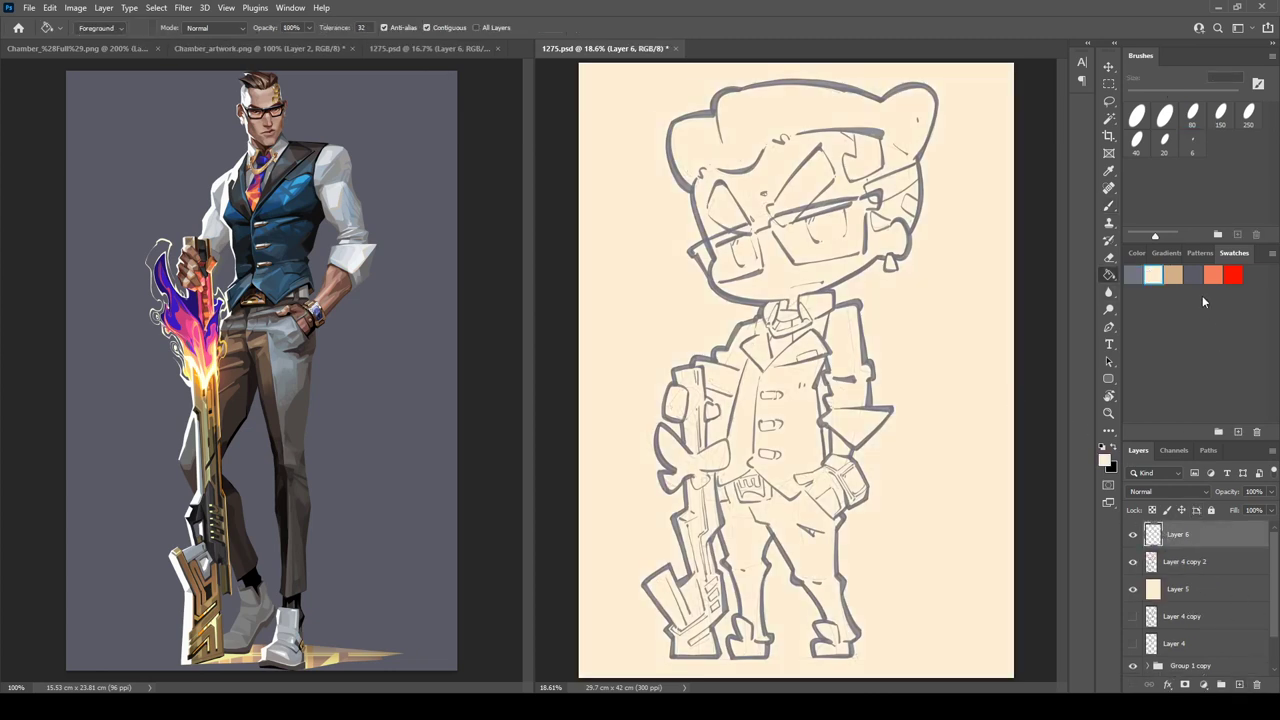
{"action": "left_click", "coordinate": [1193, 276]}
{"action": "left_click", "coordinate": [942, 374]}
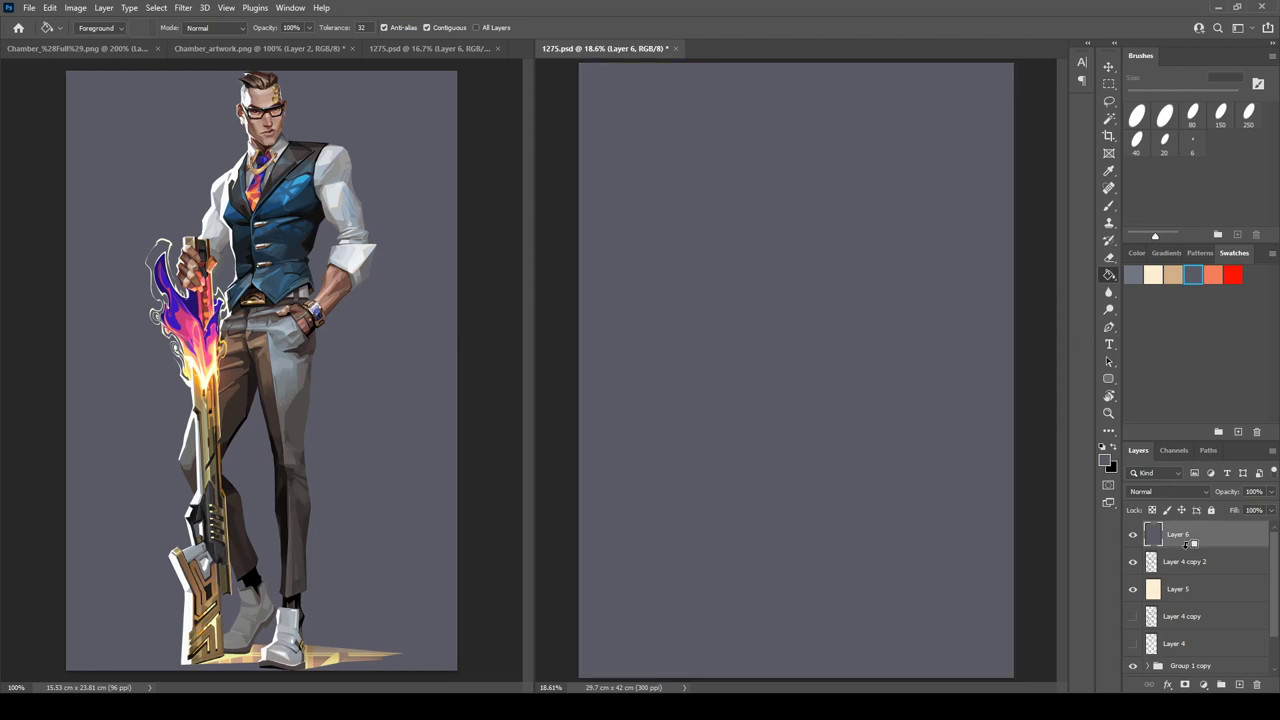
{"action": "key", "text": "ctrl+z"}
{"action": "key", "text": "ctrl+z"}
{"action": "left_click", "coordinate": [1168, 567]}
- Enlarge the brush to 250 px and dab a pale pink and a peach skin tone as samples beside the head
{"action": "key", "text": "b"}
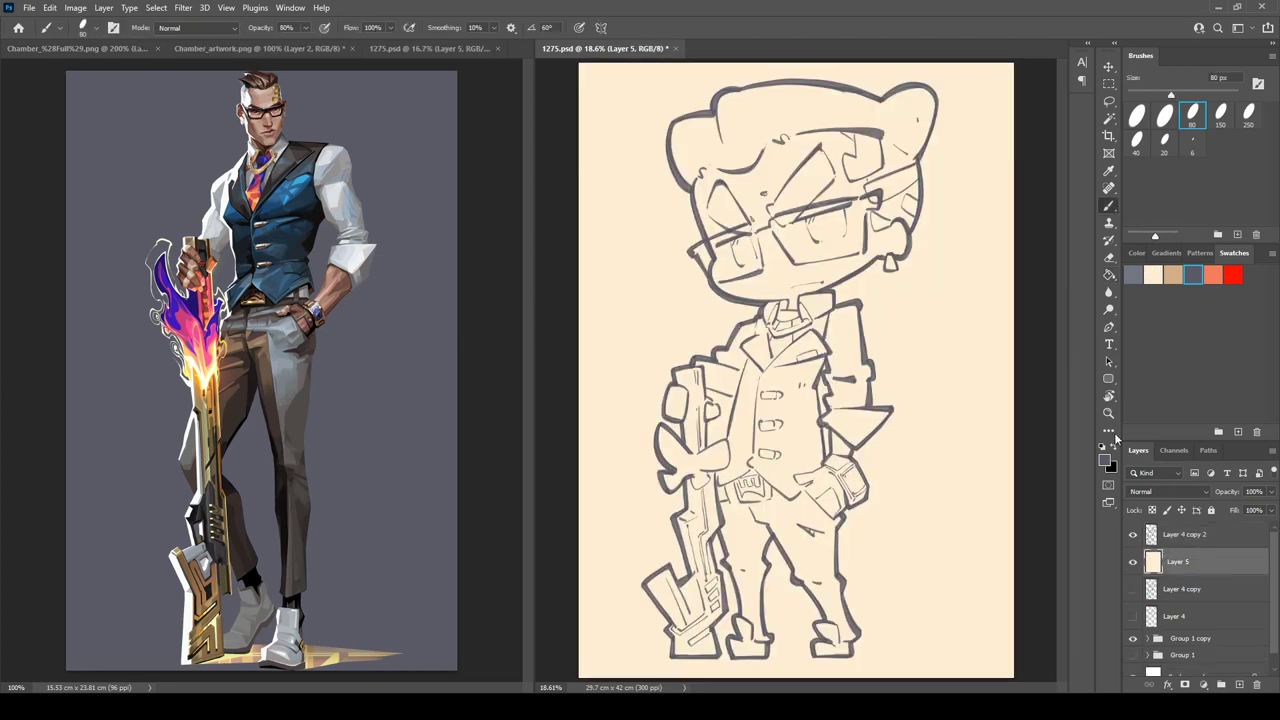
{"action": "key", "text": "i"}
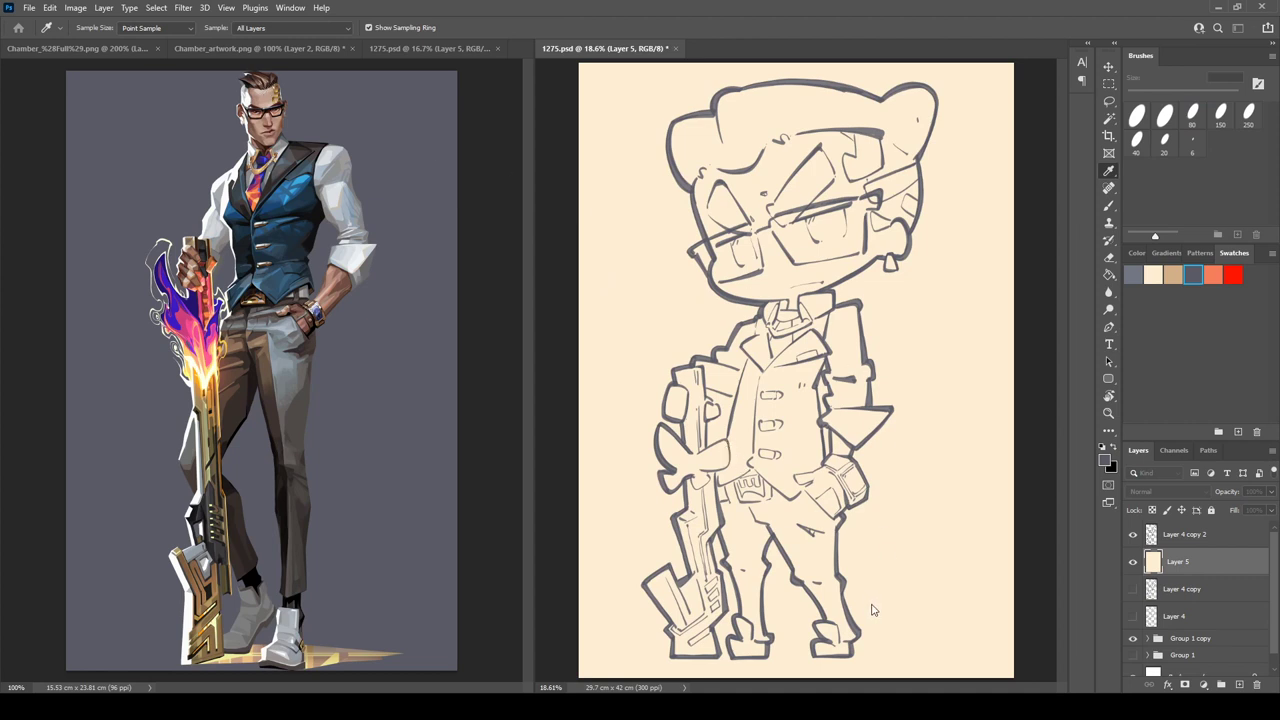
{"action": "left_click", "coordinate": [978, 443]}
{"action": "key", "text": "b"}
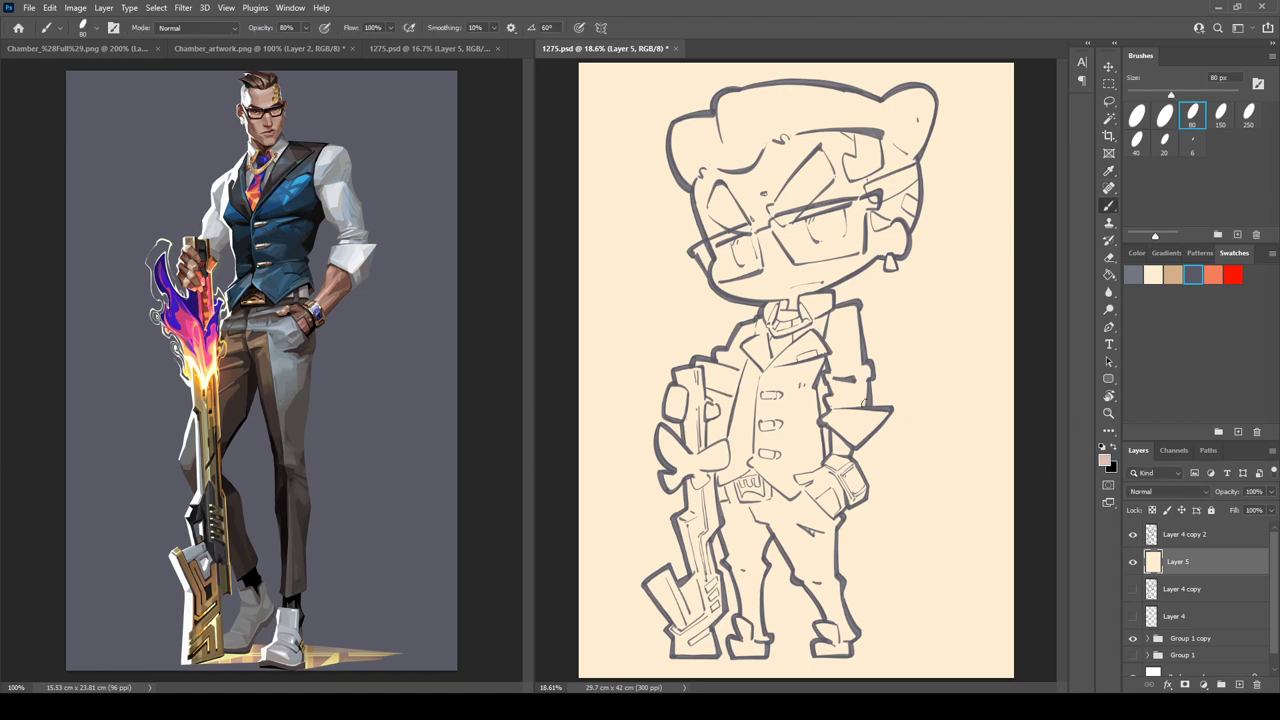
{"action": "key", "text": "bracketright"}
{"action": "key", "text": "bracketright"}
{"action": "key", "text": "bracketright"}
{"action": "key", "text": "bracketright"}
{"action": "key", "text": "bracketright"}
{"action": "key", "text": "bracketright"}
{"action": "left_click", "coordinate": [609, 208]}
{"action": "key", "text": "i"}
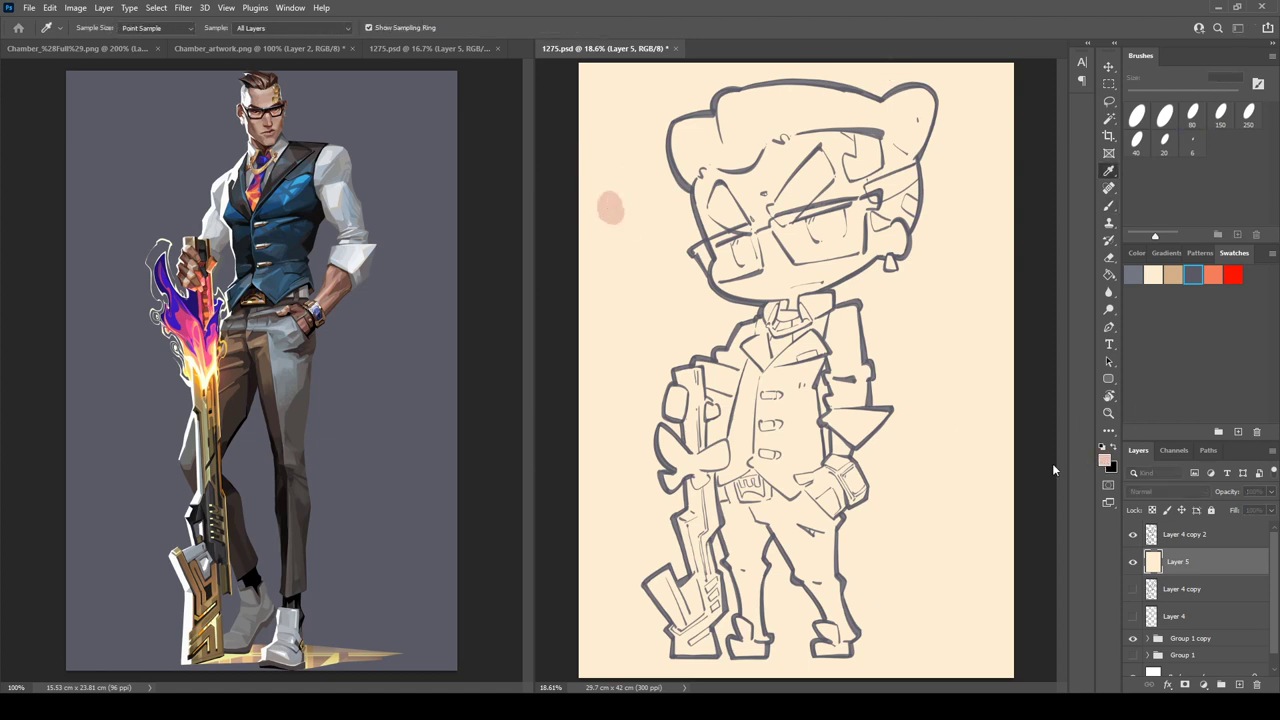
{"action": "left_click", "coordinate": [990, 420]}
{"action": "left_click_drag", "start_coordinate": [620, 226], "coordinate": [611, 227]}
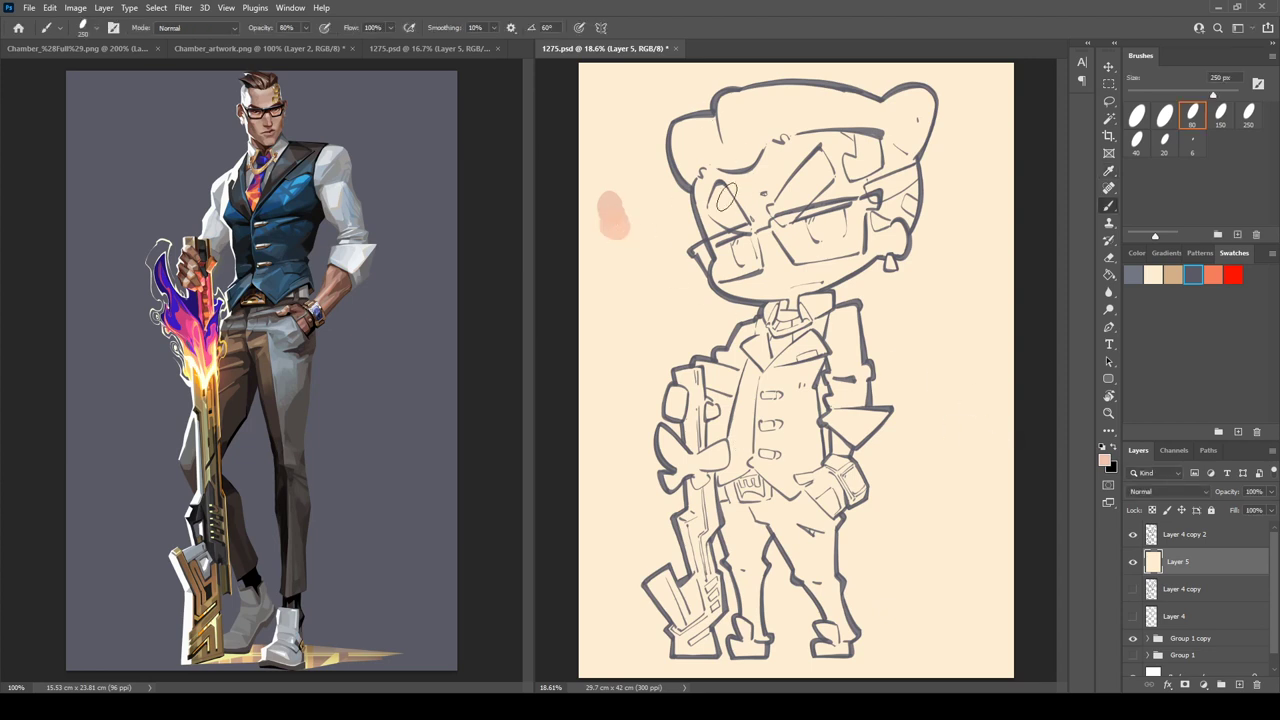
- Block in the face, ear and both hands with the peach skin tone beneath the line art
{"action": "mouse_move", "coordinate": [722, 197]}
{"action": "left_mouse_down"}
{"action": "mouse_move", "coordinate": [754, 203]}
{"action": "mouse_move", "coordinate": [776, 168]}
{"action": "mouse_move", "coordinate": [747, 212]}
{"action": "mouse_move", "coordinate": [746, 170]}
{"action": "mouse_move", "coordinate": [758, 160]}
{"action": "mouse_move", "coordinate": [776, 193]}
{"action": "mouse_move", "coordinate": [787, 141]}
{"action": "mouse_move", "coordinate": [778, 167]}
{"action": "mouse_move", "coordinate": [798, 175]}
{"action": "mouse_move", "coordinate": [789, 231]}
{"action": "mouse_move", "coordinate": [770, 245]}
{"action": "mouse_move", "coordinate": [725, 225]}
{"action": "mouse_move", "coordinate": [740, 290]}
{"action": "mouse_move", "coordinate": [821, 242]}
{"action": "mouse_move", "coordinate": [779, 205]}
{"action": "mouse_move", "coordinate": [783, 172]}
{"action": "mouse_move", "coordinate": [803, 222]}
{"action": "mouse_move", "coordinate": [832, 238]}
{"action": "mouse_move", "coordinate": [855, 220]}
{"action": "mouse_move", "coordinate": [869, 143]}
{"action": "mouse_move", "coordinate": [863, 178]}
{"action": "mouse_move", "coordinate": [790, 268]}
{"action": "mouse_move", "coordinate": [760, 256]}
{"action": "mouse_move", "coordinate": [802, 278]}
{"action": "mouse_move", "coordinate": [730, 214]}
{"action": "mouse_move", "coordinate": [737, 273]}
{"action": "left_mouse_up"}
{"action": "left_click", "coordinate": [778, 280], "text": "alt"}
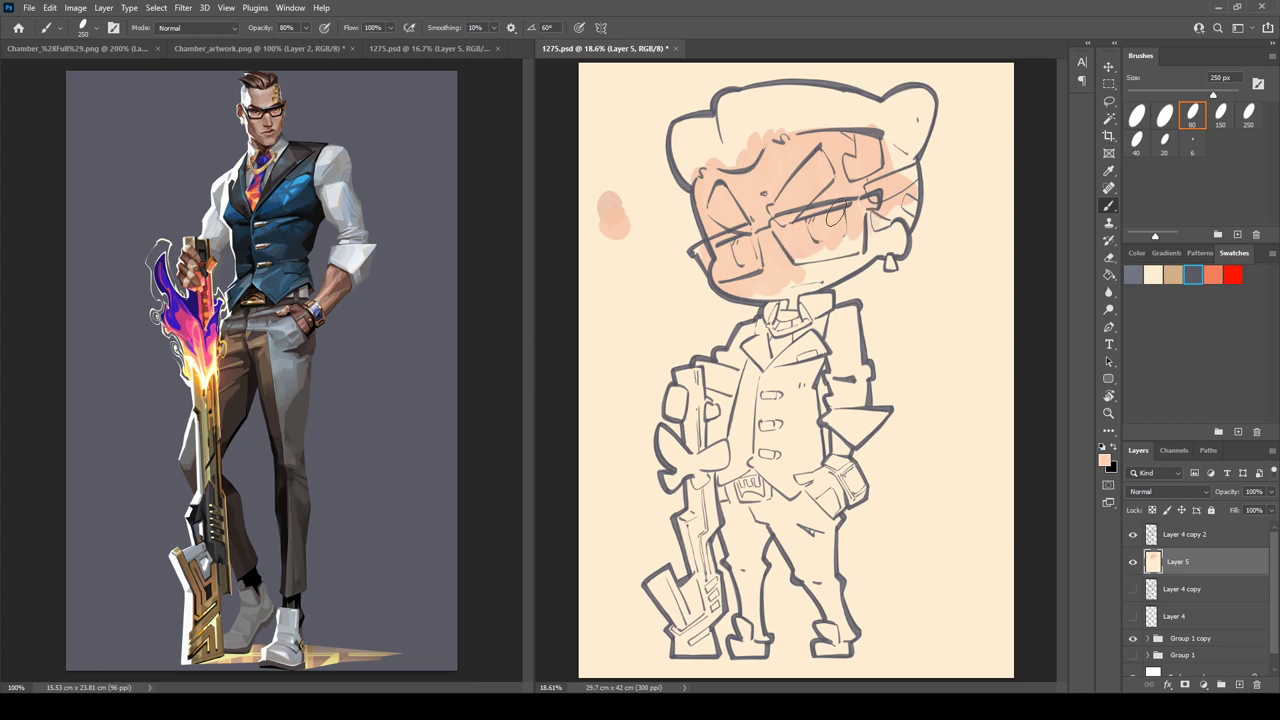
{"action": "mouse_move", "coordinate": [812, 250]}
{"action": "left_mouse_down"}
{"action": "mouse_move", "coordinate": [846, 249]}
{"action": "mouse_move", "coordinate": [771, 287]}
{"action": "mouse_move", "coordinate": [818, 288]}
{"action": "mouse_move", "coordinate": [860, 262]}
{"action": "mouse_move", "coordinate": [878, 219]}
{"action": "left_mouse_up"}
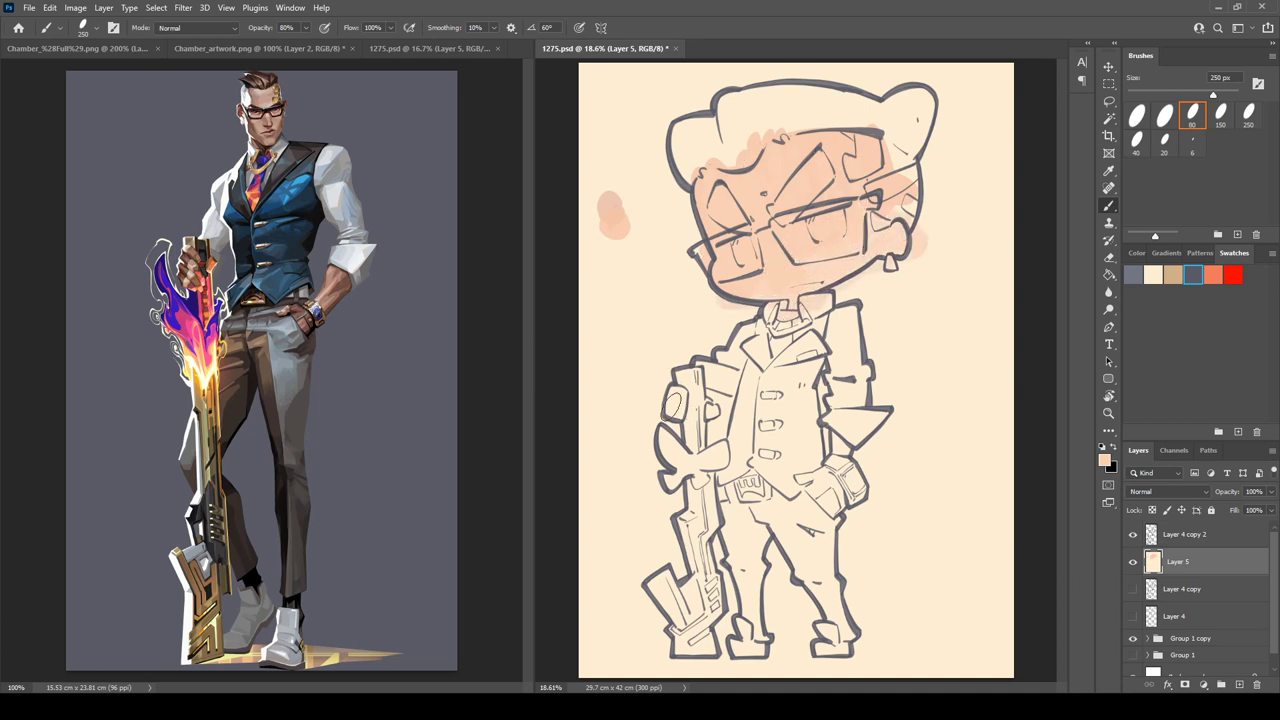
{"action": "left_click_drag", "start_coordinate": [673, 405], "coordinate": [717, 409]}
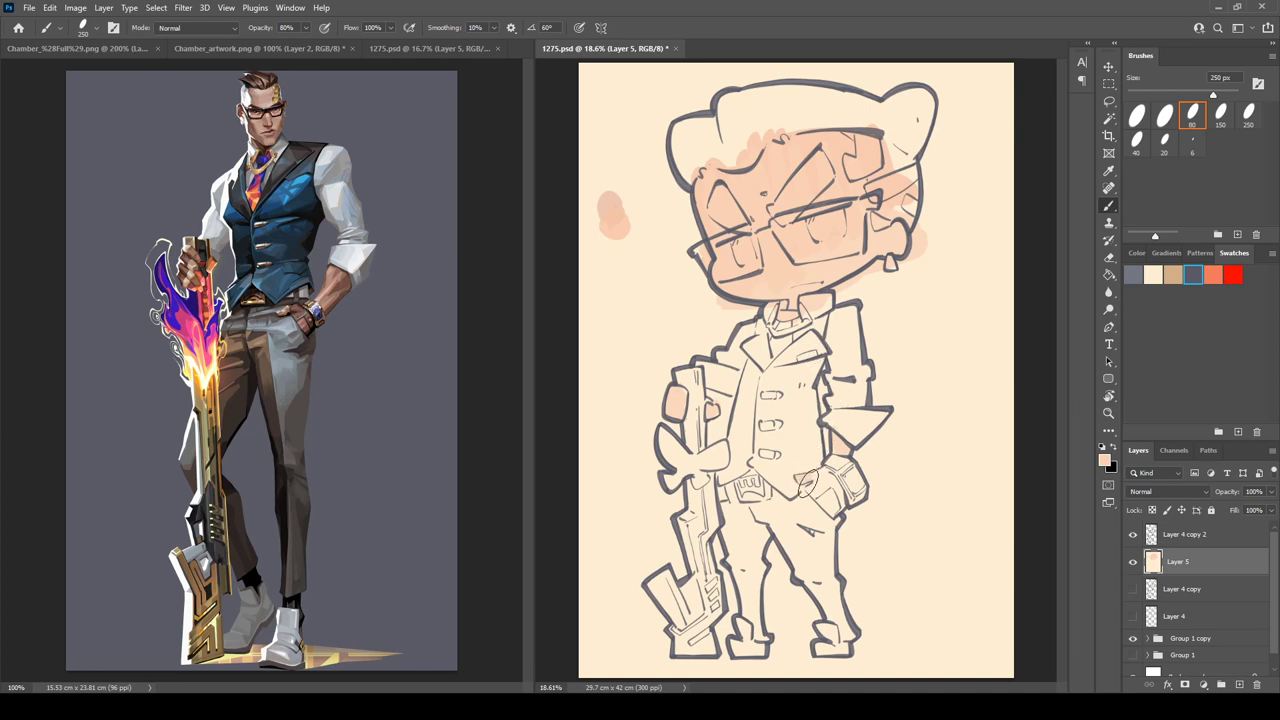
{"action": "left_click_drag", "start_coordinate": [806, 484], "coordinate": [840, 506]}
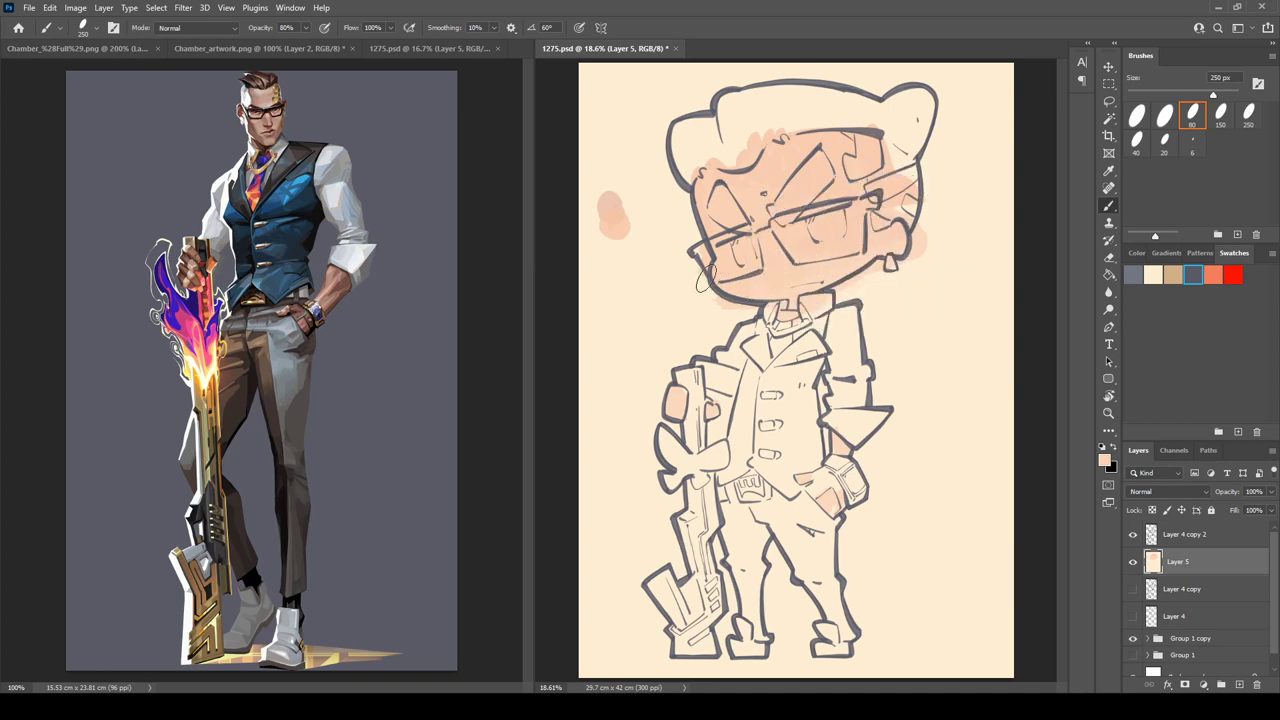
- Mix a slightly deeper peach, dab it below the skin samples, and shade the forehead along the hairline and around the brows
{"action": "key", "text": "i"}
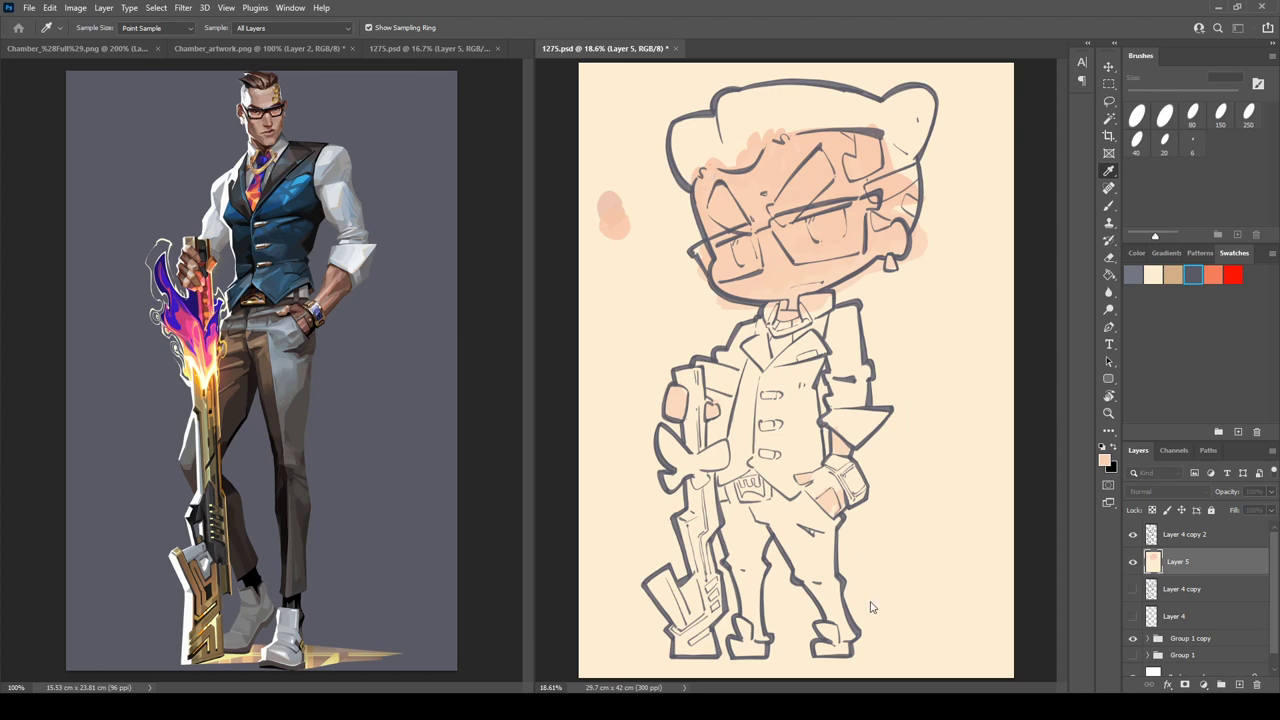
{"action": "left_click", "coordinate": [966, 431]}
{"action": "left_click_drag", "start_coordinate": [617, 242], "coordinate": [602, 248]}
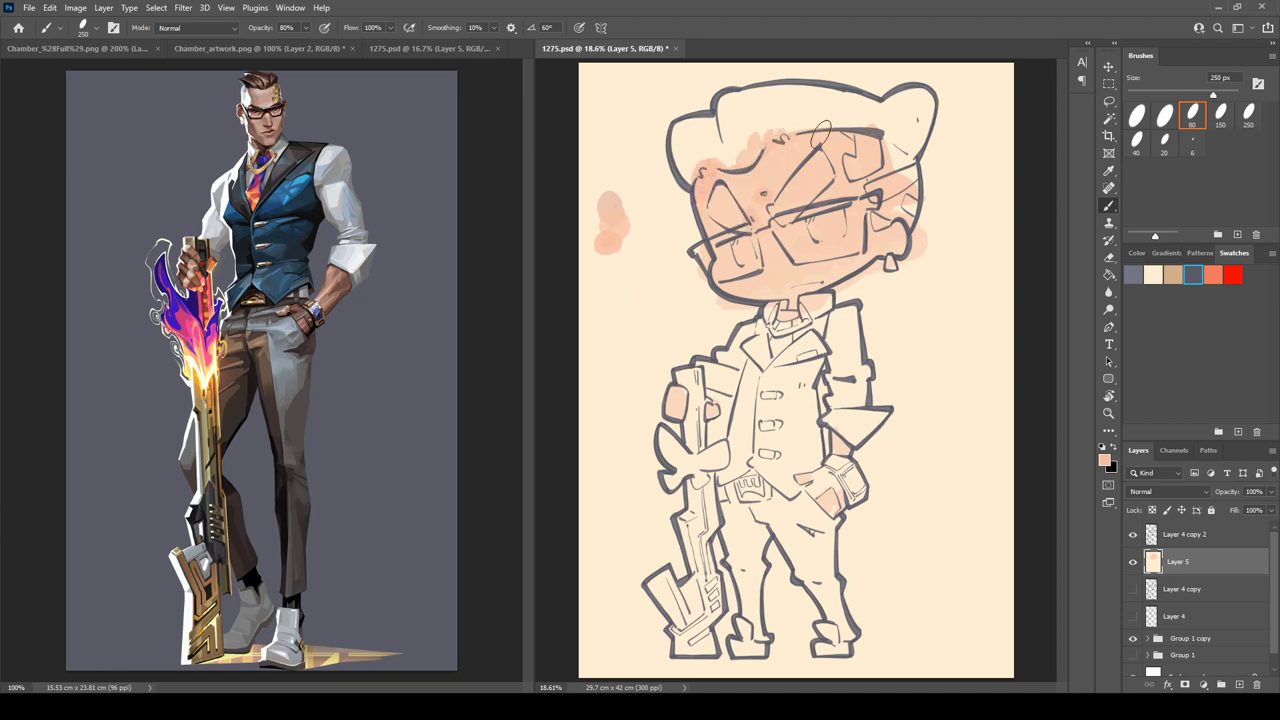
{"action": "left_click_drag", "start_coordinate": [865, 138], "coordinate": [878, 138]}
{"action": "left_click_drag", "start_coordinate": [832, 179], "coordinate": [815, 200]}
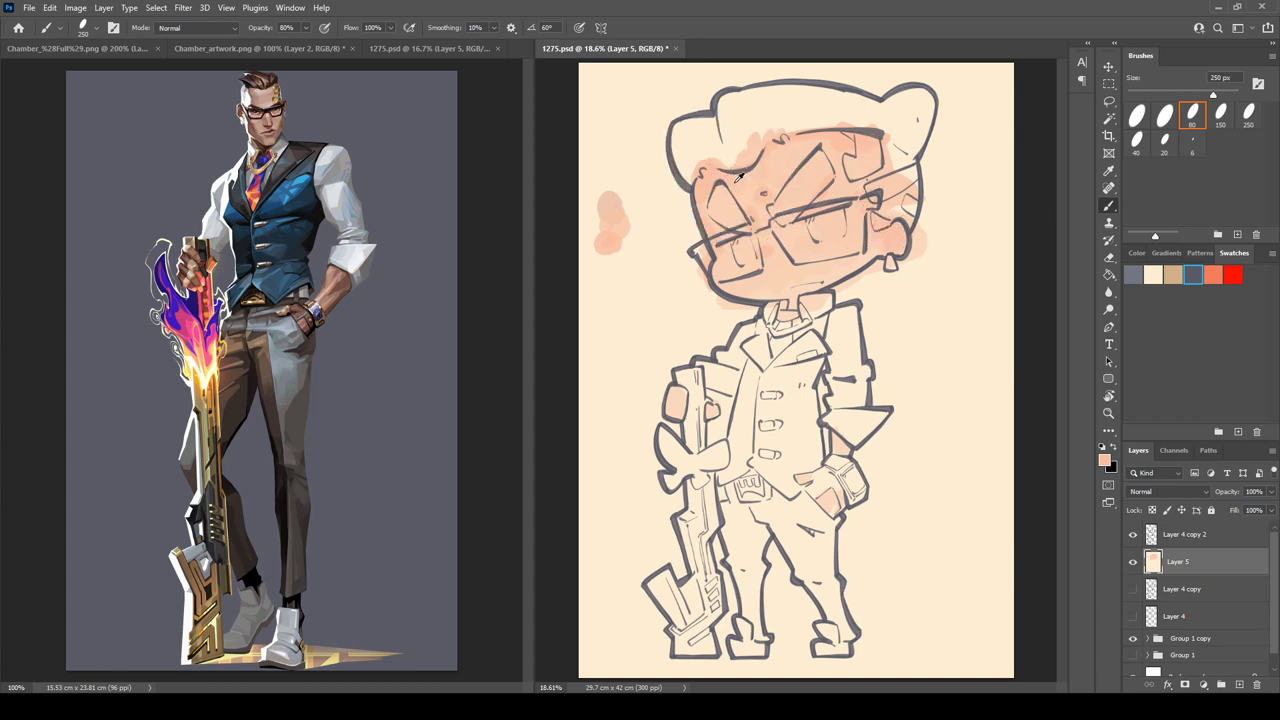
{"action": "left_click", "coordinate": [754, 184]}
{"action": "left_click", "coordinate": [712, 190]}
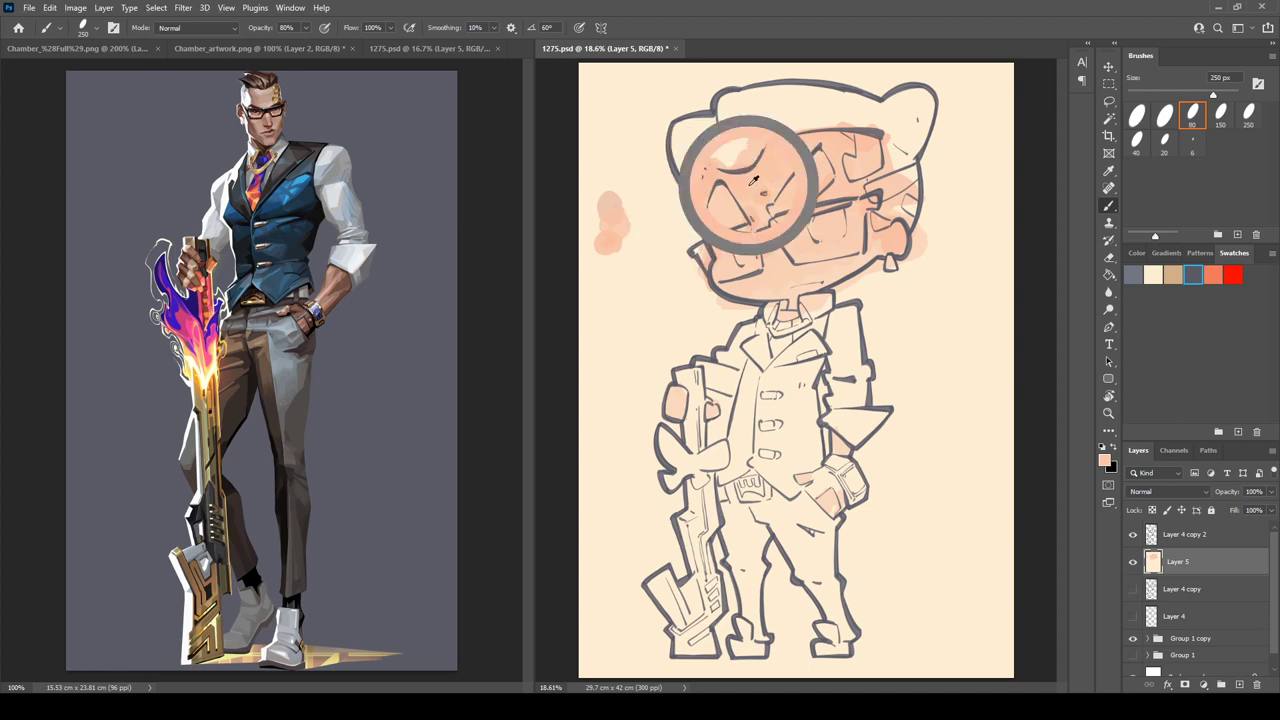
{"action": "left_click", "coordinate": [779, 174]}
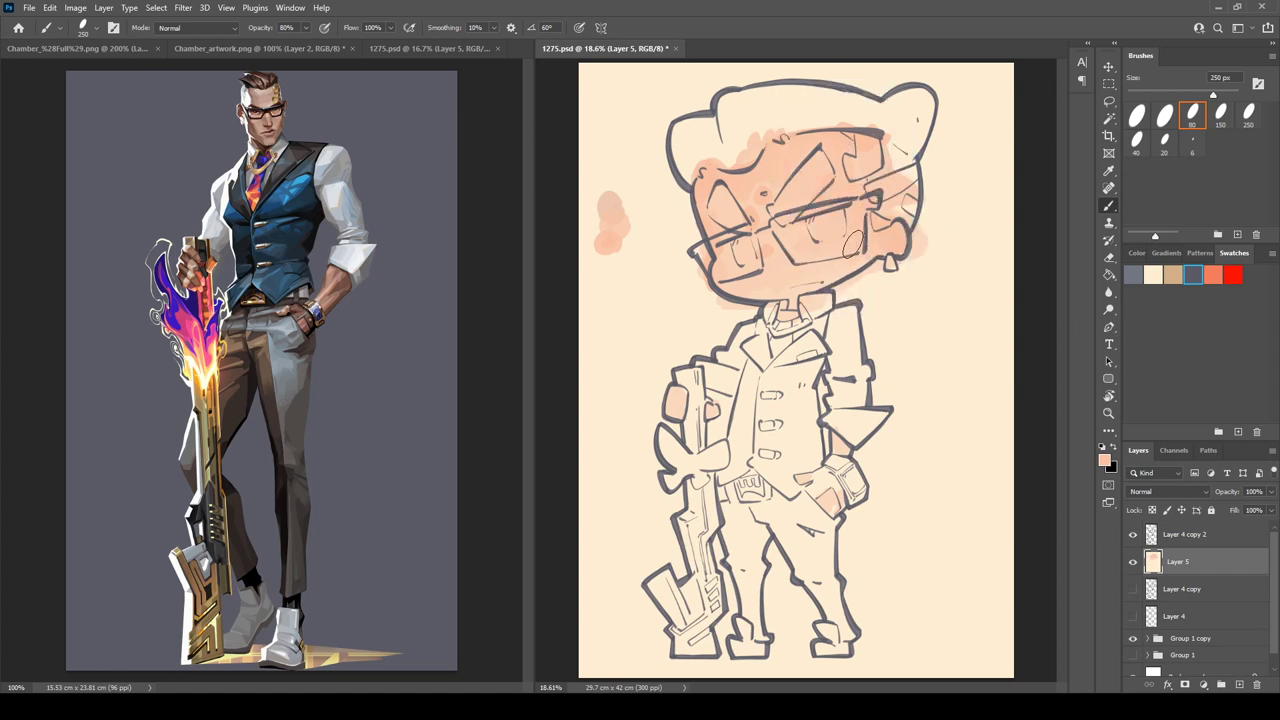
- Shade the cheek, jaw, neck, hands and forearms with the deeper peach tone
{"action": "left_click", "coordinate": [845, 261]}
{"action": "left_click", "coordinate": [822, 270]}
{"action": "left_click_drag", "start_coordinate": [750, 308], "coordinate": [694, 292]}
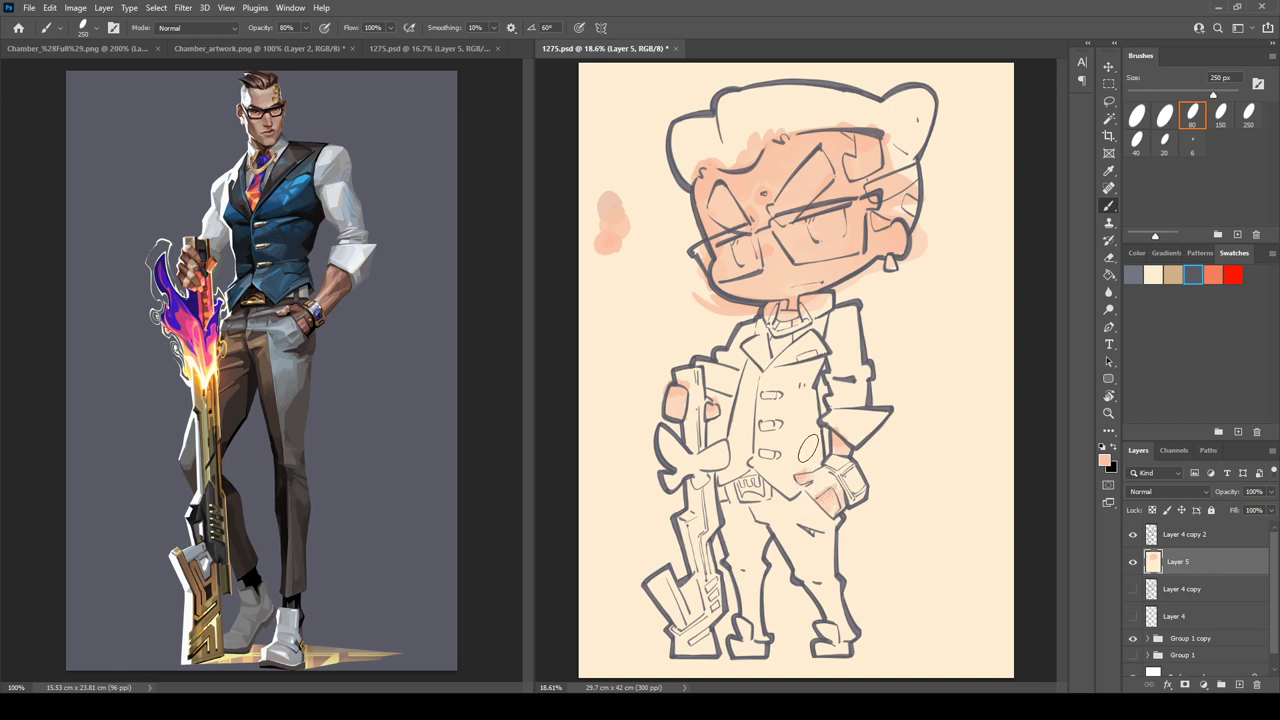
{"action": "left_click_drag", "start_coordinate": [843, 441], "coordinate": [836, 460]}
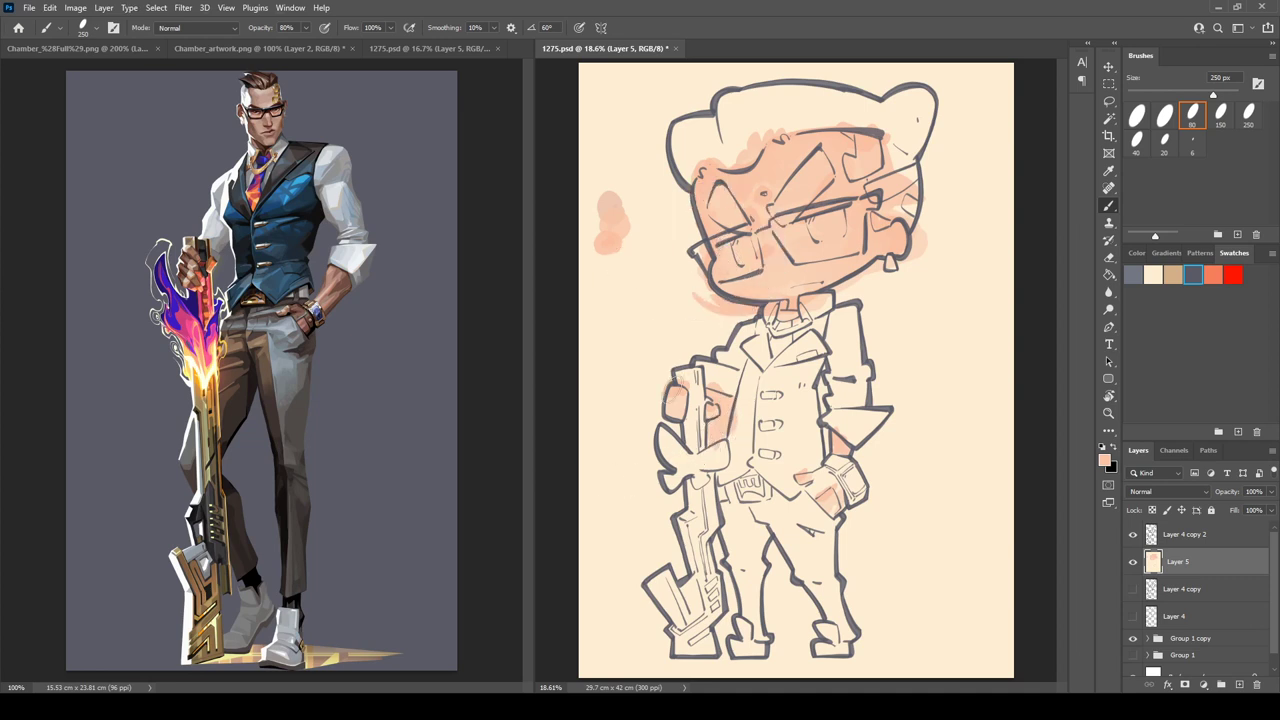
{"action": "left_click", "coordinate": [674, 395], "text": "alt"}
{"action": "left_click", "coordinate": [707, 436], "text": "alt"}
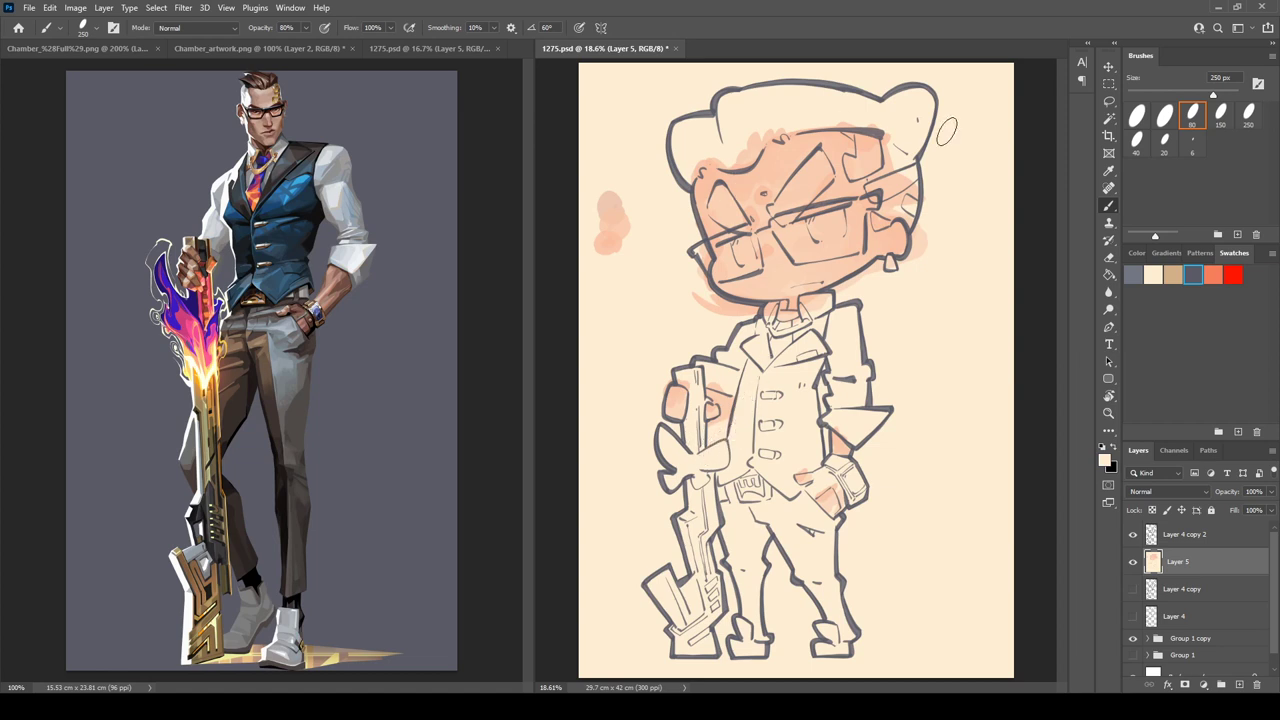
- Choose a warmer salmon tone and deepen the shadows along the hairline, between the brows and around the glasses hinge and ear
{"action": "left_click", "coordinate": [1104, 460]}
{"action": "left_click", "coordinate": [846, 486]}
{"action": "left_click", "coordinate": [976, 457]}
{"action": "left_click", "coordinate": [836, 508], "text": "alt"}
{"action": "key", "text": "i"}
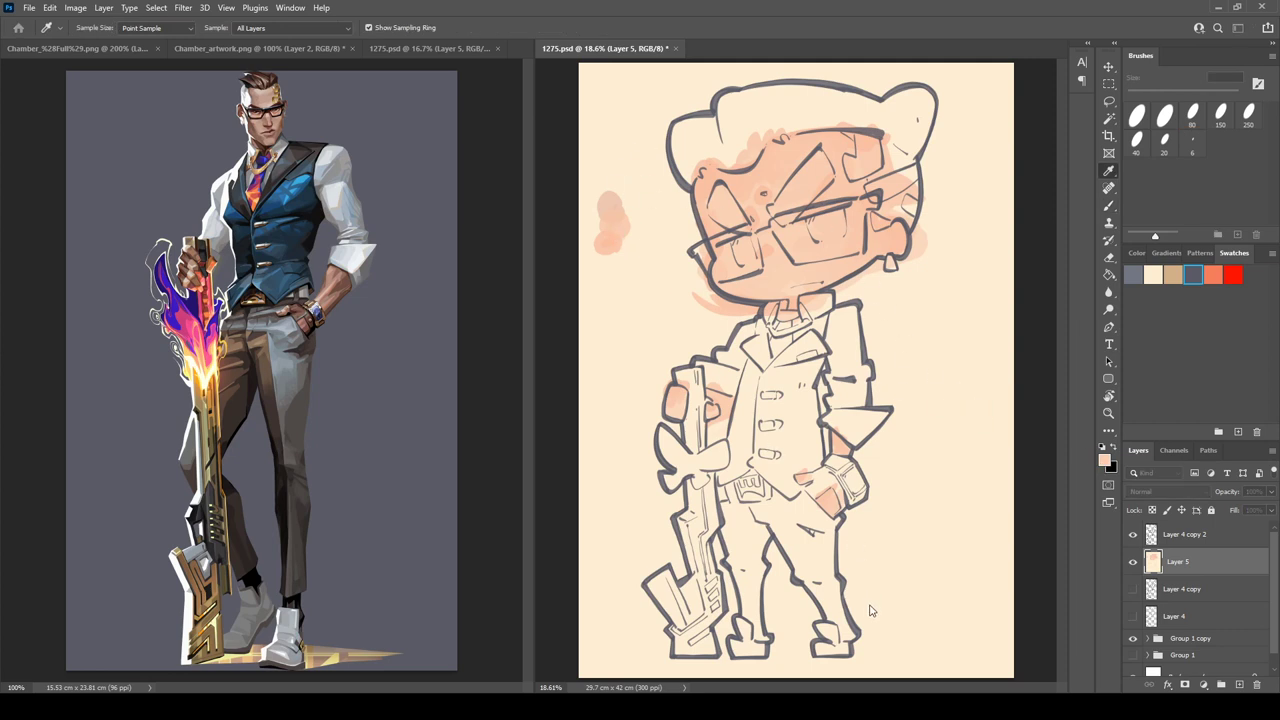
{"action": "key", "text": "b"}
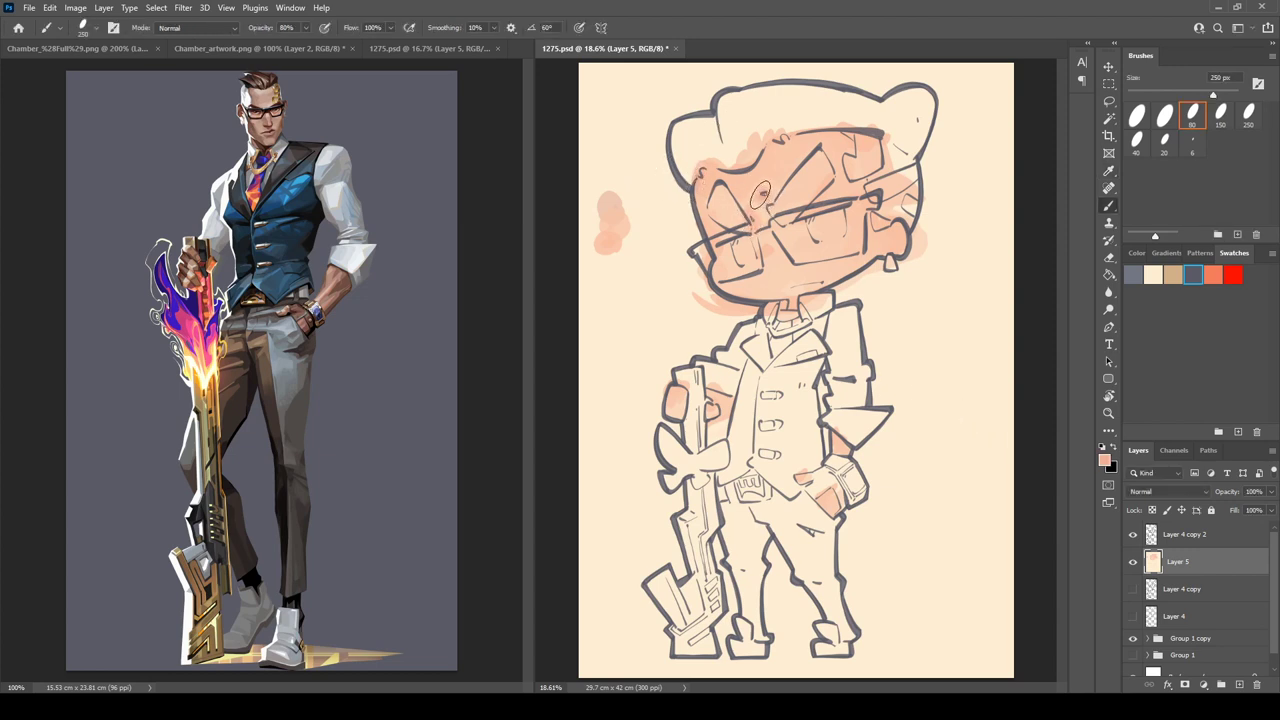
{"action": "mouse_move", "coordinate": [706, 170]}
{"action": "left_mouse_down"}
{"action": "mouse_move", "coordinate": [786, 138]}
{"action": "mouse_move", "coordinate": [891, 130]}
{"action": "mouse_move", "coordinate": [846, 127]}
{"action": "left_mouse_up"}
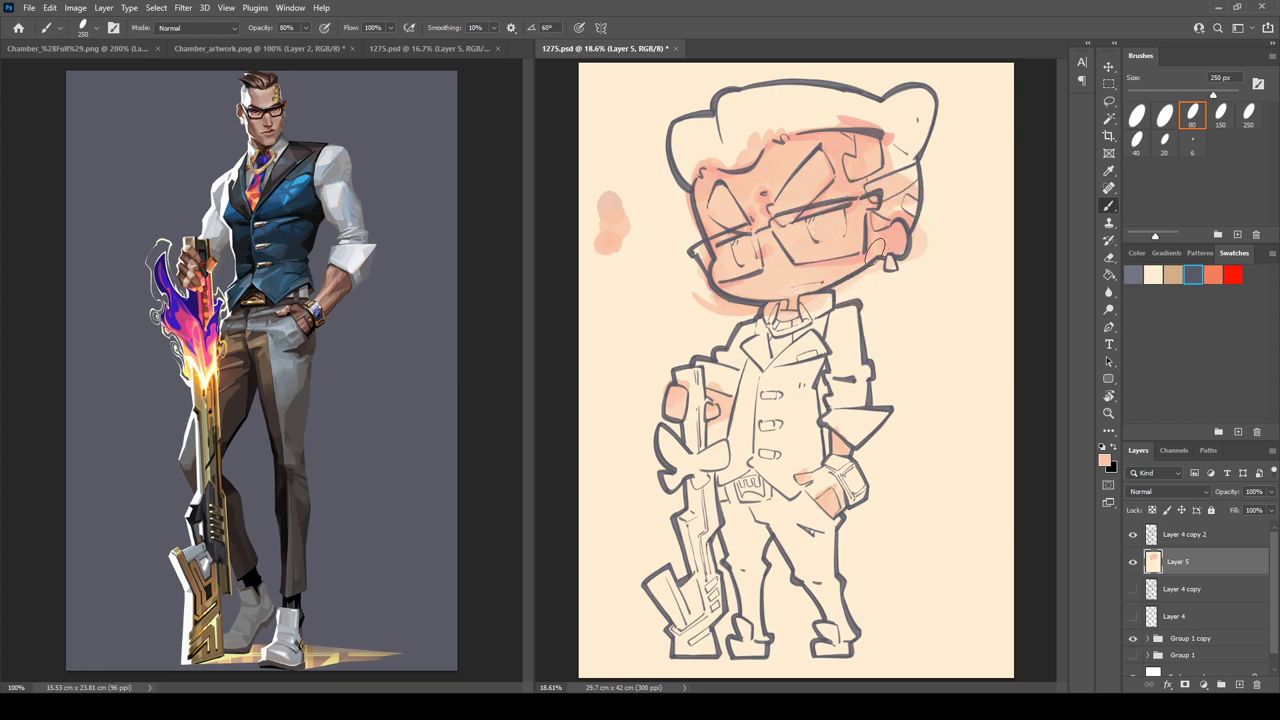
- Blend the salmon shading on the ear and extend it to the neck, jaw, hands and forearms
{"action": "left_click", "coordinate": [890, 233], "text": "alt"}
{"action": "left_click", "coordinate": [905, 228], "text": "alt"}
{"action": "left_click_drag", "start_coordinate": [801, 295], "coordinate": [797, 300]}
{"action": "left_click_drag", "start_coordinate": [866, 262], "coordinate": [866, 266]}
{"action": "left_click", "coordinate": [866, 262], "text": "alt"}
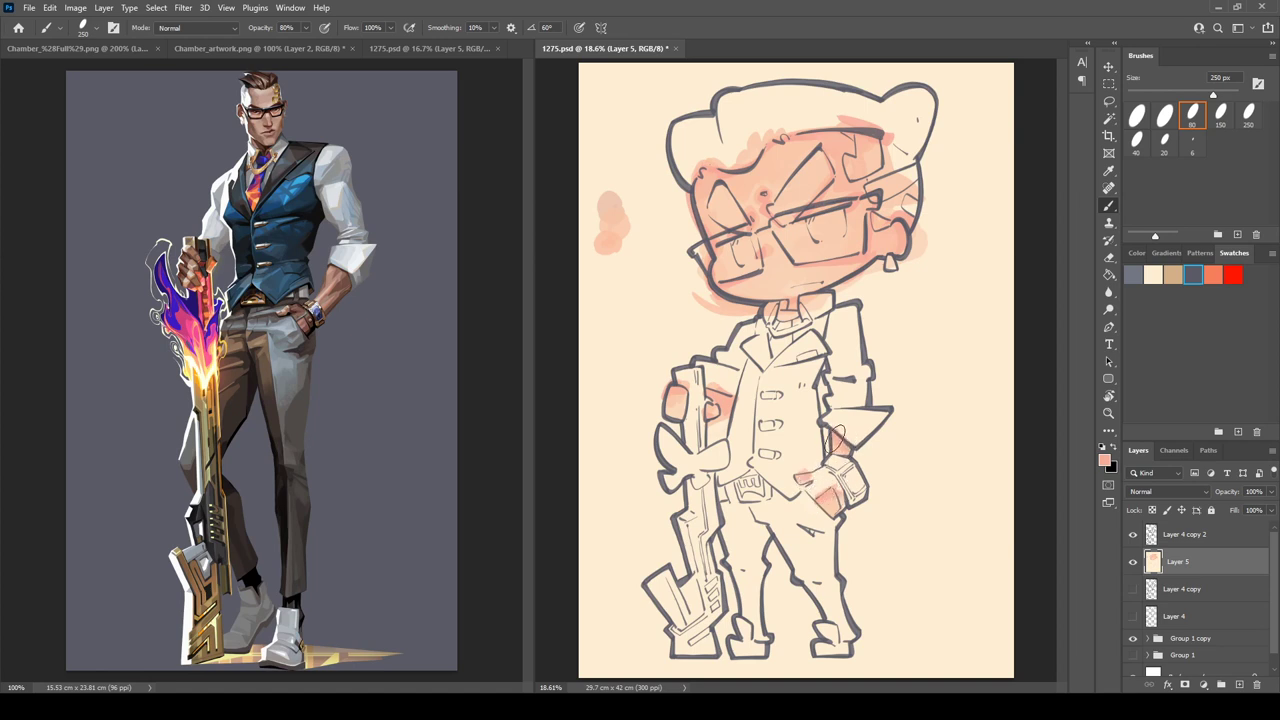
- Mix a dusty rose, dab it below the skin samples, and shade the shaved side of the head behind the glasses with it
{"action": "key", "text": "i"}
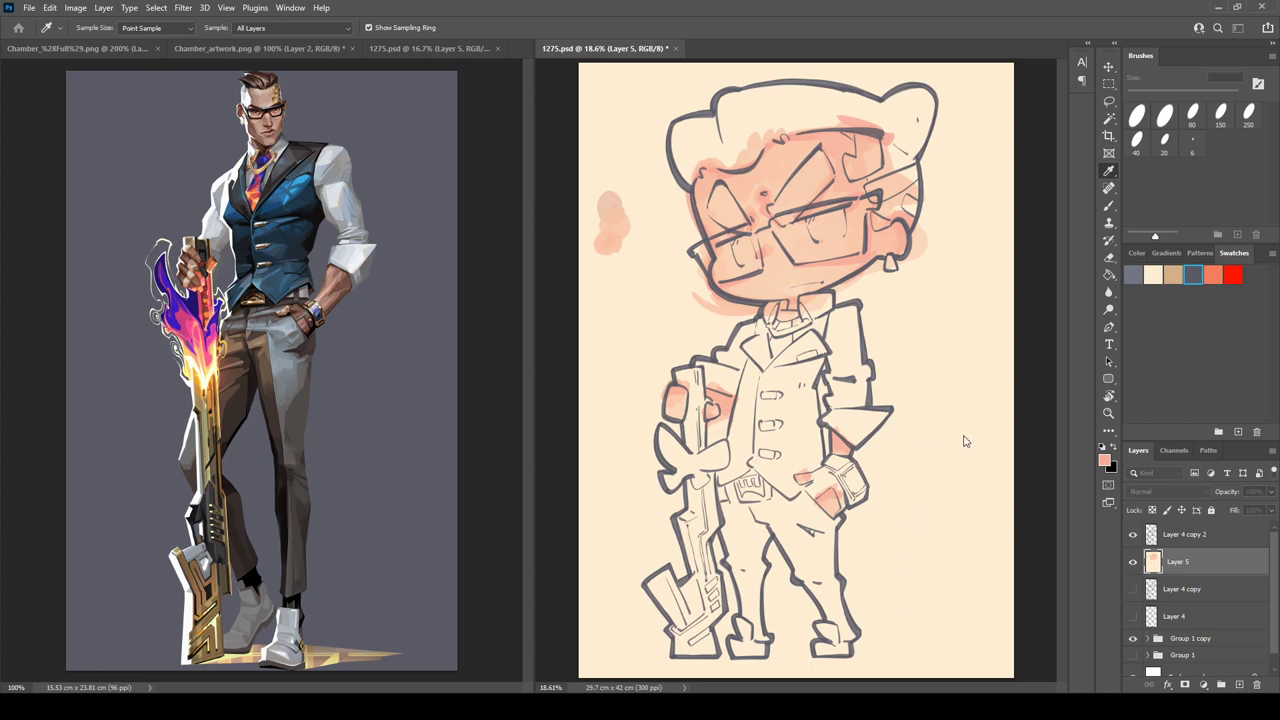
{"action": "key", "text": "b"}
{"action": "left_click_drag", "start_coordinate": [598, 258], "coordinate": [616, 260]}
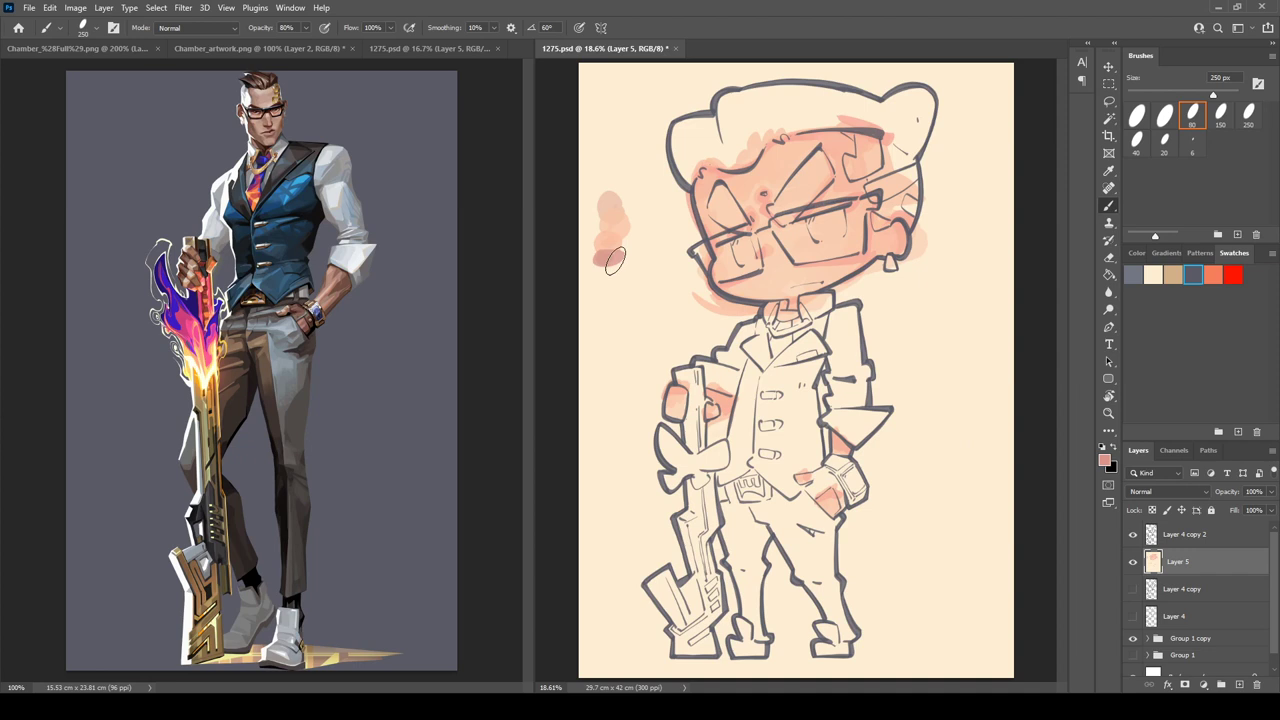
{"action": "left_click", "coordinate": [701, 198], "text": "alt"}
{"action": "left_click", "coordinate": [613, 255], "text": "alt"}
{"action": "left_click", "coordinate": [714, 187]}
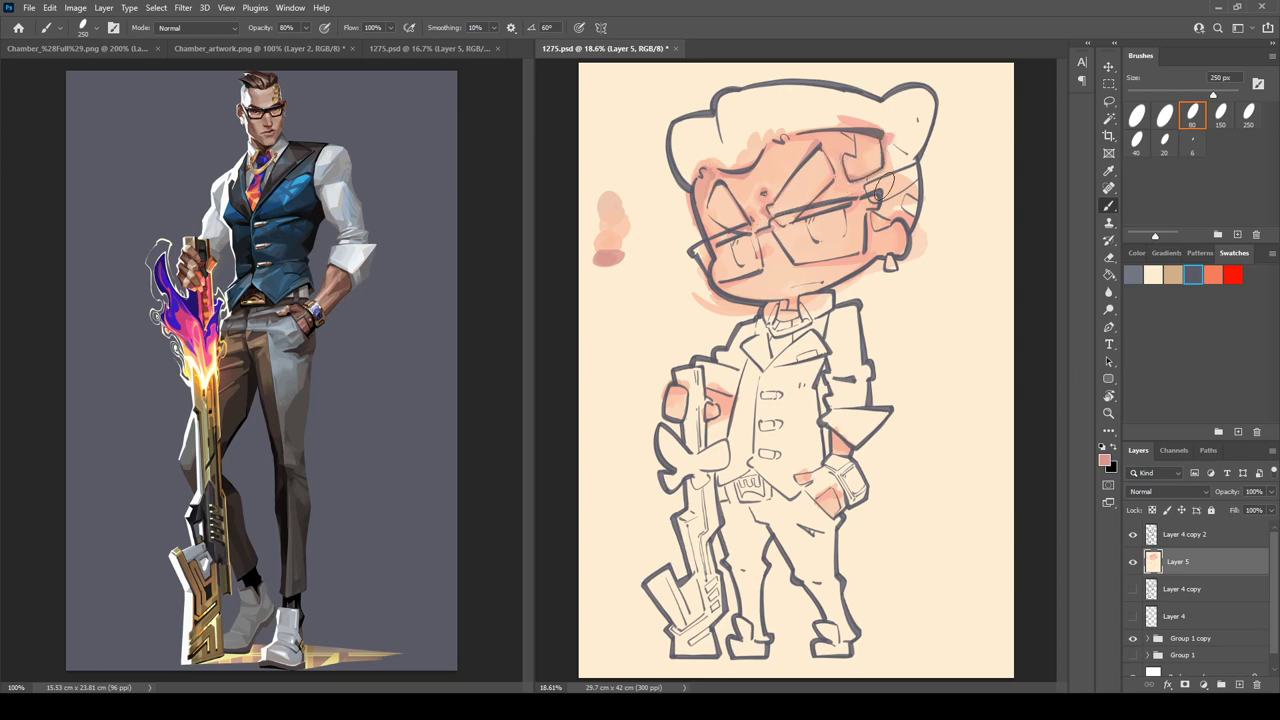
{"action": "mouse_move", "coordinate": [870, 178]}
{"action": "left_mouse_down"}
{"action": "mouse_move", "coordinate": [893, 146]}
{"action": "mouse_move", "coordinate": [909, 161]}
{"action": "mouse_move", "coordinate": [880, 220]}
{"action": "mouse_move", "coordinate": [901, 202]}
{"action": "mouse_move", "coordinate": [909, 163]}
{"action": "left_mouse_up"}
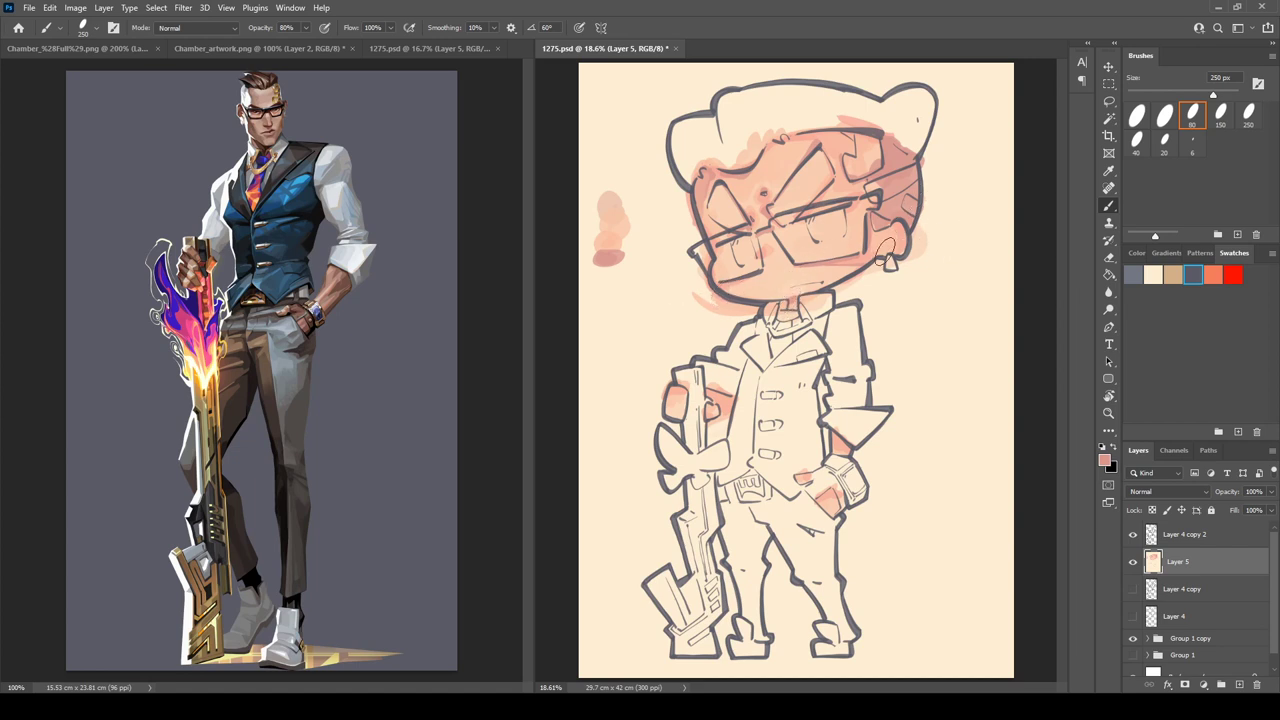
- Add dusty rose shadows to the hand gripping the rifle and the hand and wrist at the pocket
{"action": "left_click", "coordinate": [817, 270], "text": "alt"}
{"action": "left_click", "coordinate": [612, 257], "text": "alt"}
{"action": "left_click_drag", "start_coordinate": [658, 415], "coordinate": [684, 410]}
{"action": "left_click_drag", "start_coordinate": [818, 502], "coordinate": [826, 496]}
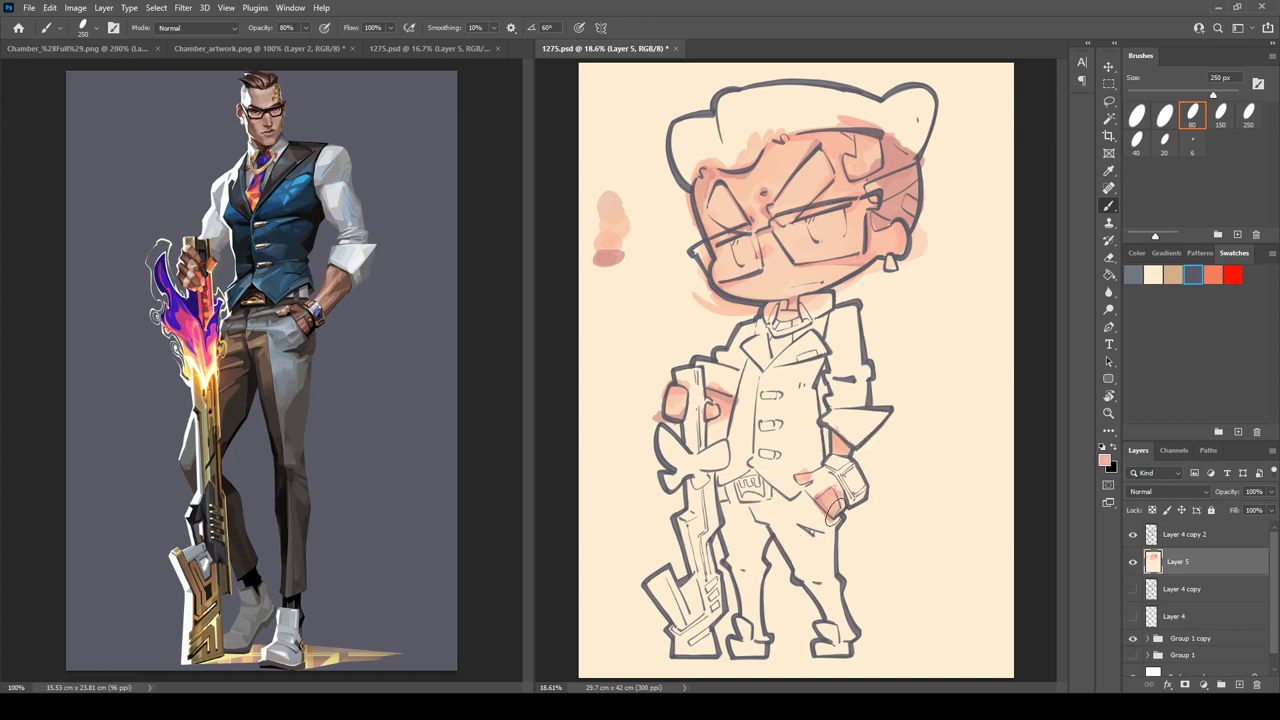
{"action": "left_click", "coordinate": [612, 264], "text": "alt"}
{"action": "left_click_drag", "start_coordinate": [808, 477], "coordinate": [805, 478]}
{"action": "key", "text": "i"}
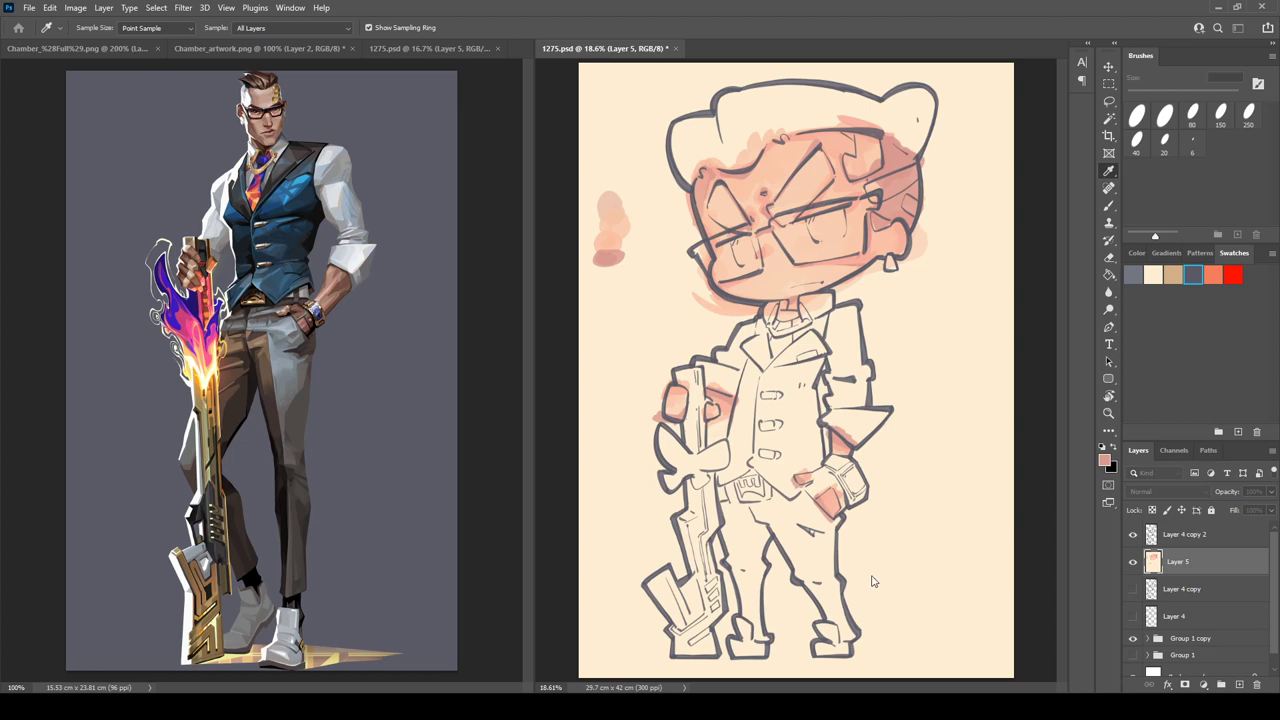
{"action": "key", "text": "b"}
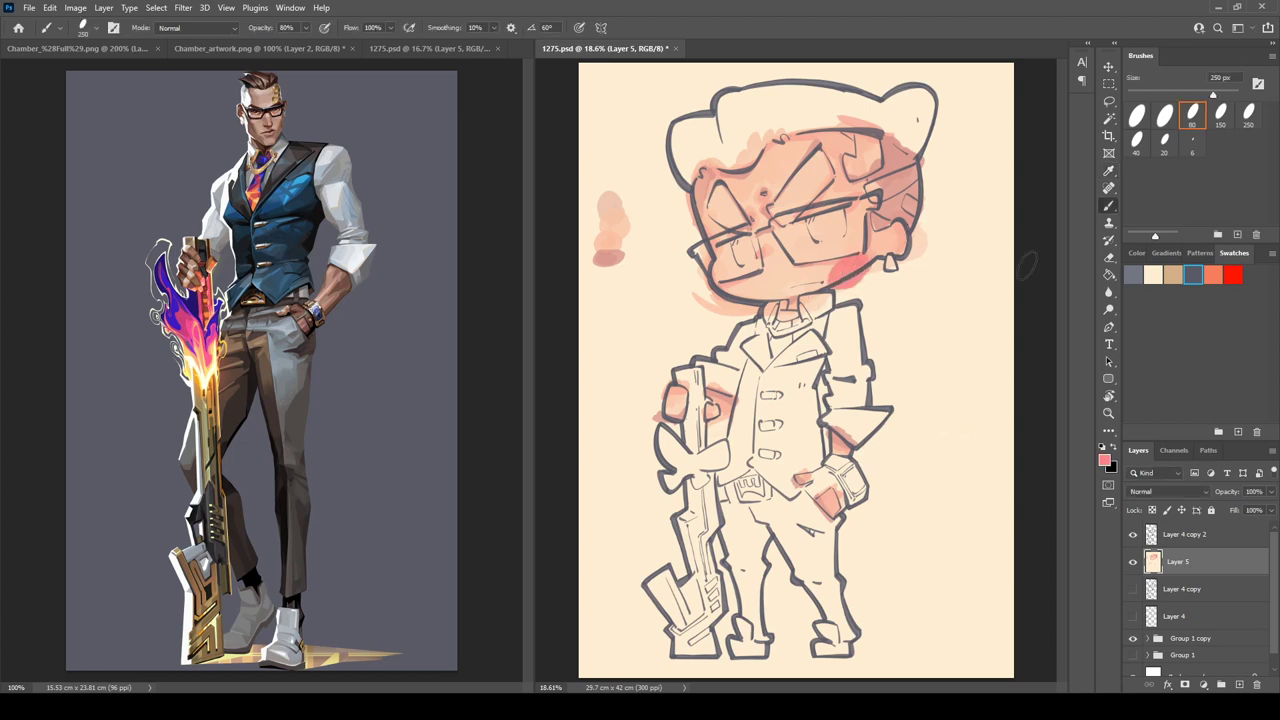
{"action": "key", "text": "i"}
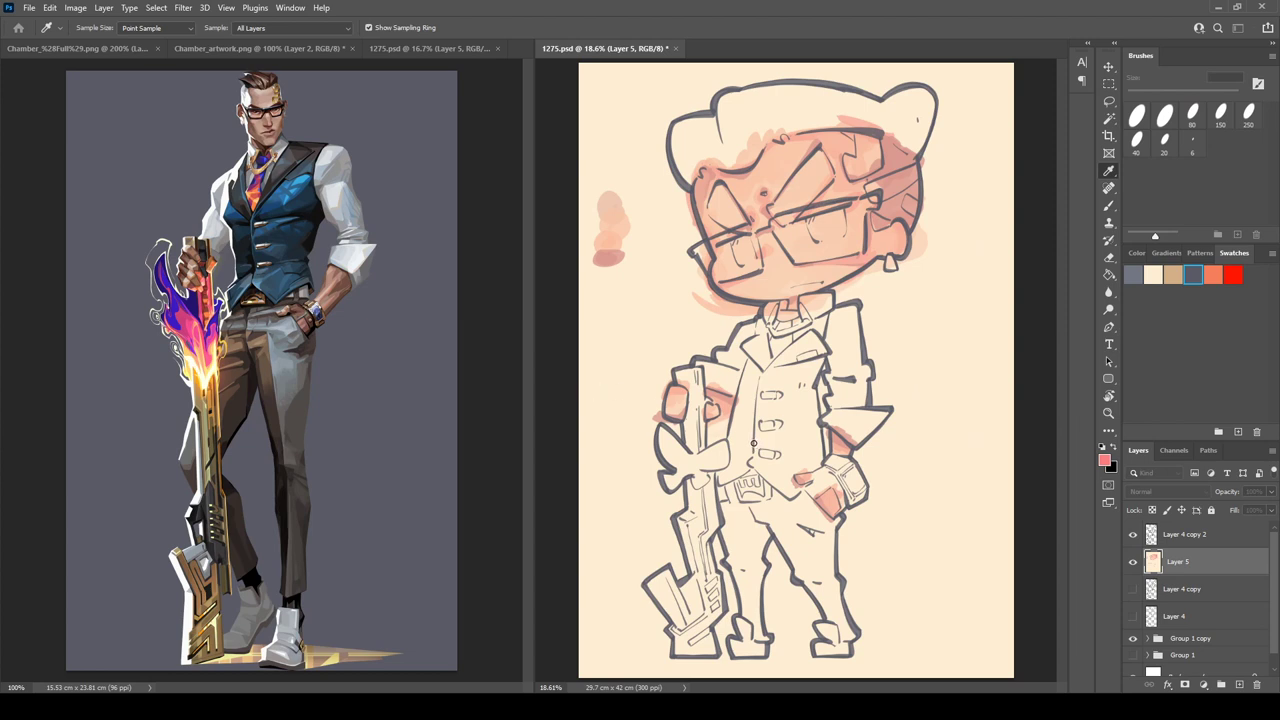
{"action": "key", "text": "b"}
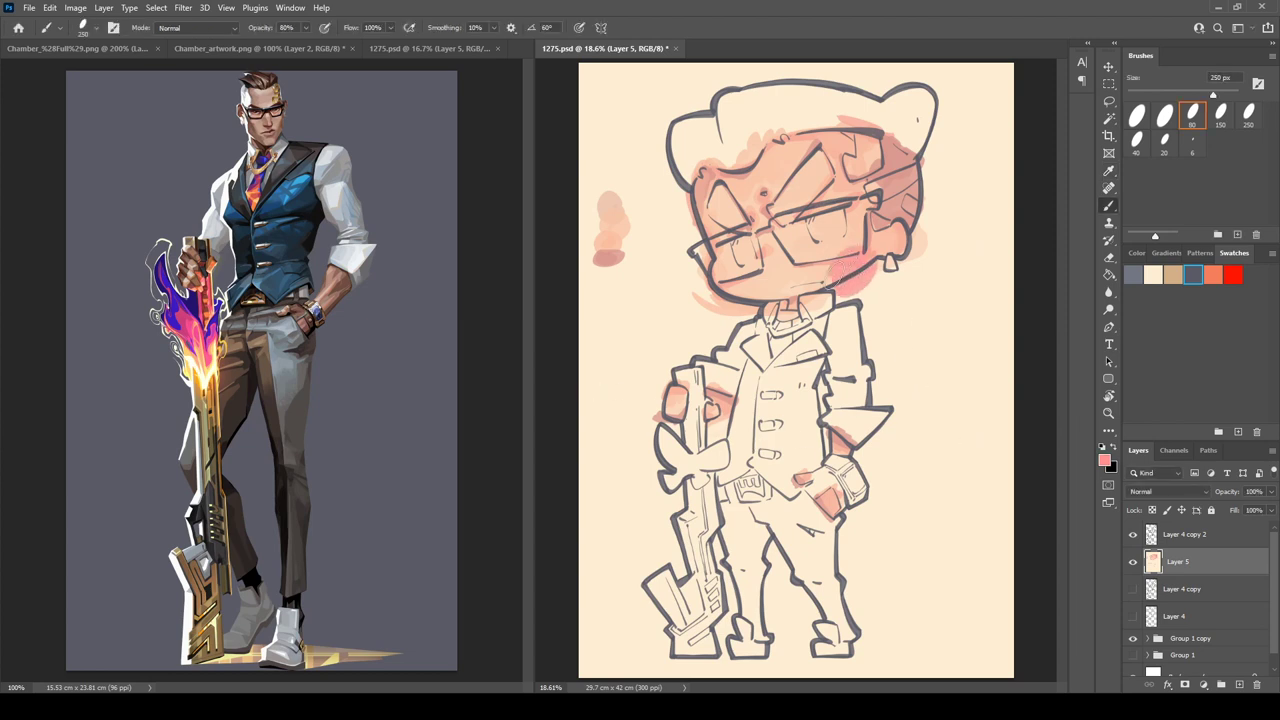
{"action": "mouse_move", "coordinate": [718, 298]}
{"action": "left_mouse_down"}
{"action": "mouse_move", "coordinate": [735, 285]}
{"action": "mouse_move", "coordinate": [695, 280]}
{"action": "left_mouse_up"}
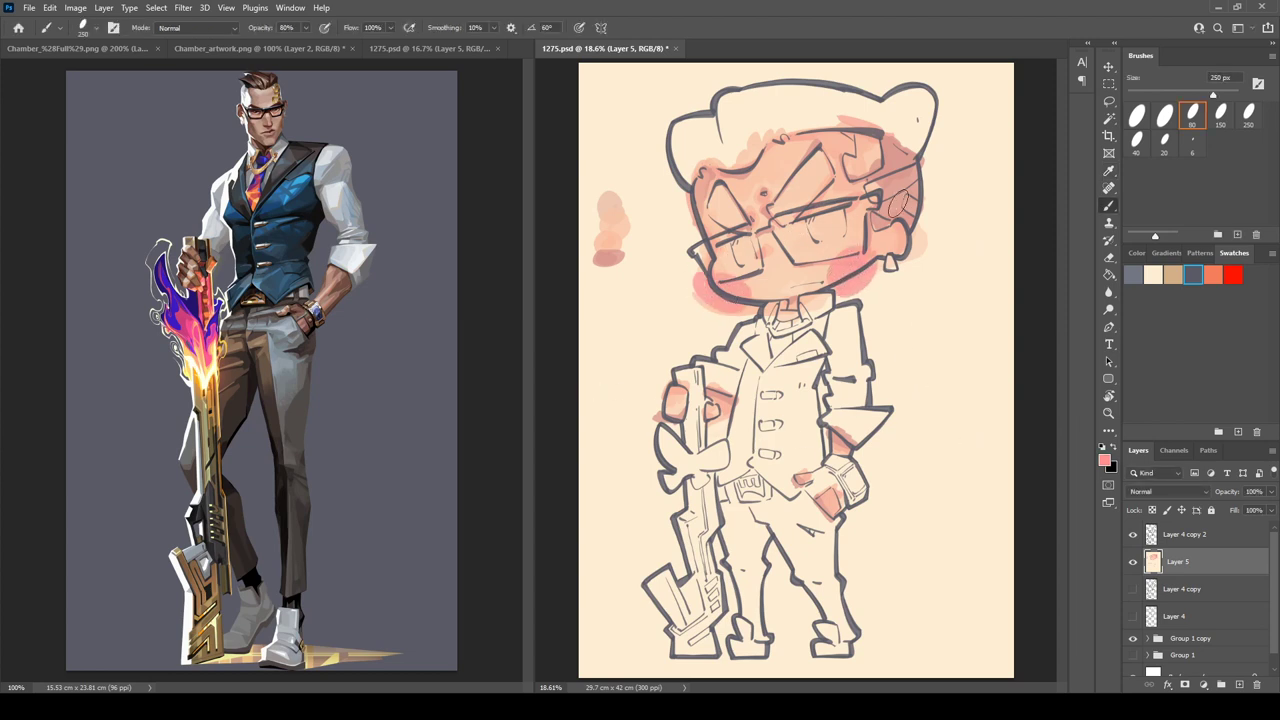
{"action": "key", "text": "ctrl+z"}
{"action": "key", "text": "ctrl+z"}
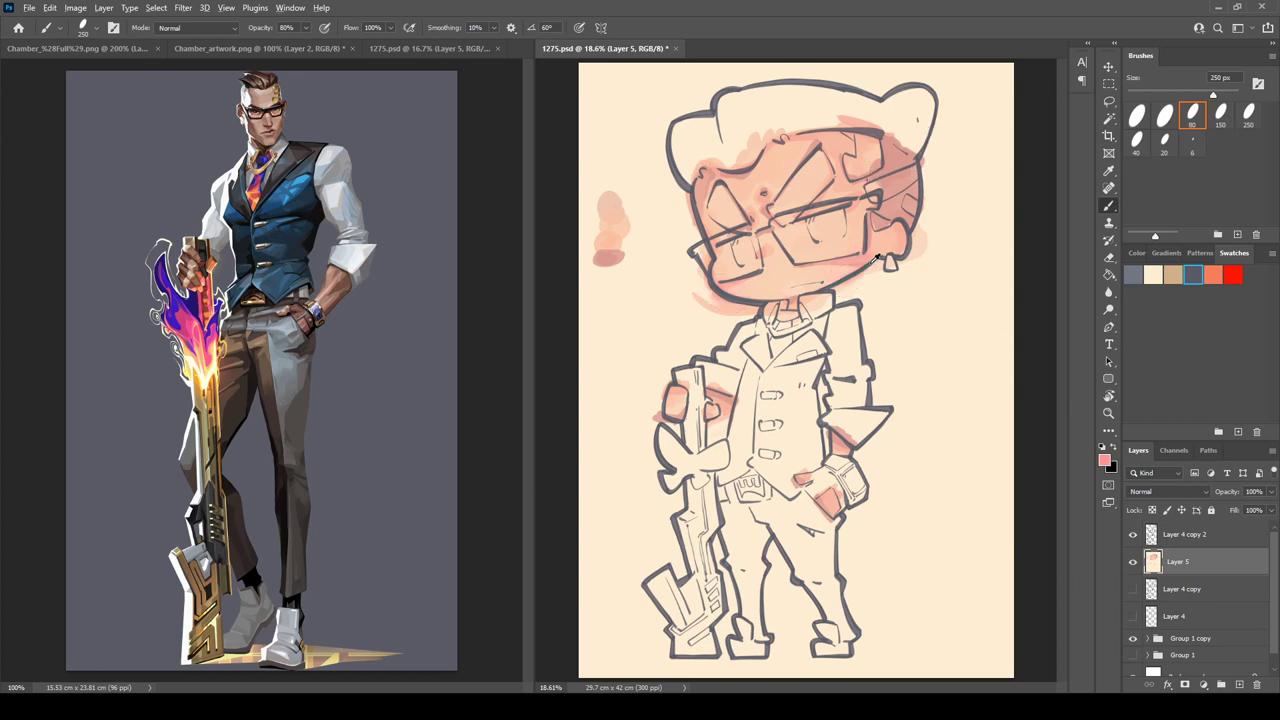
- Mix a soft coral and blush the cheeks along the lower edge of the face with it
{"action": "key", "text": "i"}
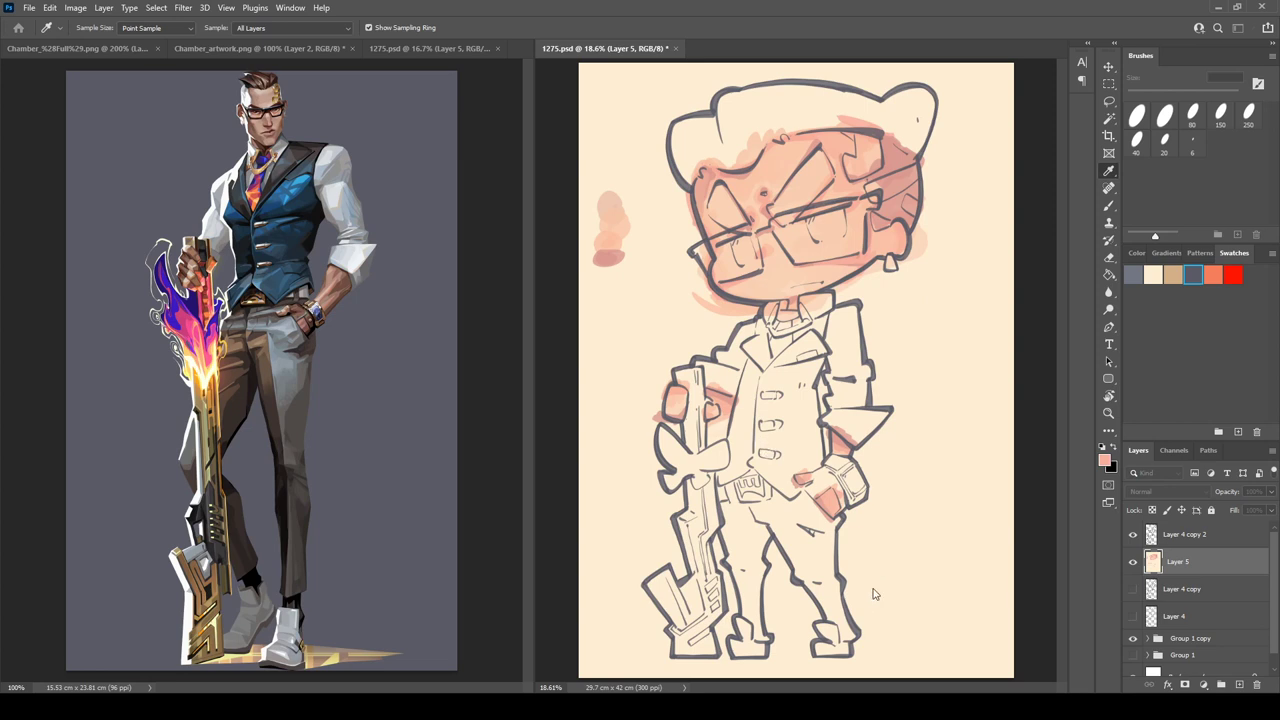
{"action": "key", "text": "b"}
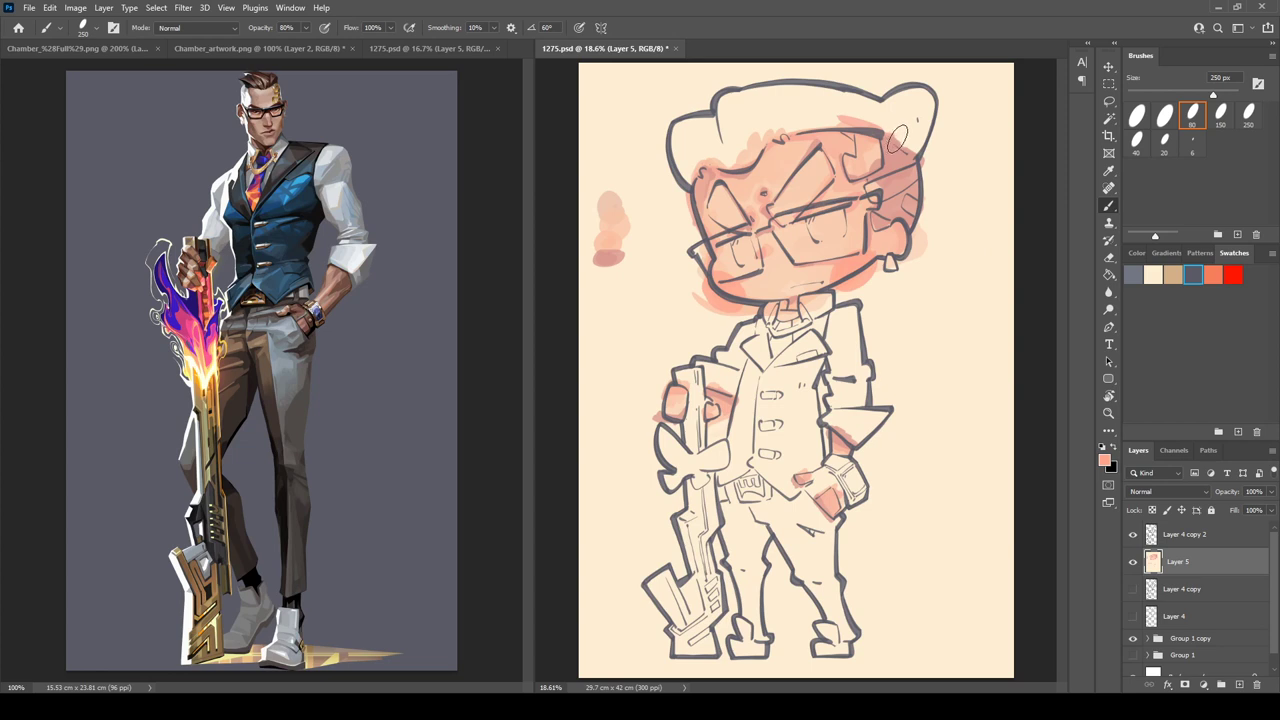
- Mix a terracotta and fill the front lock, the swept-back top and the rear tuft of the hair with it
{"action": "key", "text": "i"}
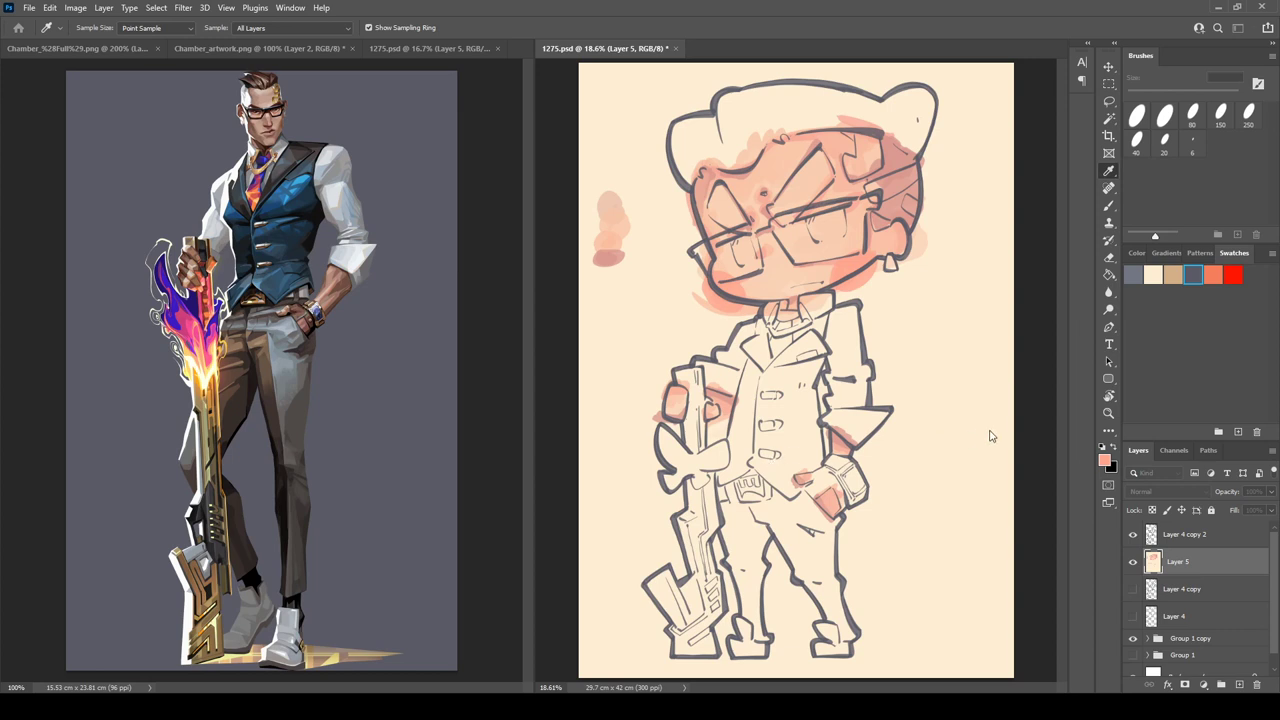
{"action": "key", "text": "b"}
{"action": "mouse_move", "coordinate": [668, 110]}
{"action": "left_mouse_down"}
{"action": "mouse_move", "coordinate": [717, 124]}
{"action": "mouse_move", "coordinate": [688, 143]}
{"action": "mouse_move", "coordinate": [682, 168]}
{"action": "mouse_move", "coordinate": [671, 133]}
{"action": "mouse_move", "coordinate": [693, 178]}
{"action": "mouse_move", "coordinate": [686, 141]}
{"action": "mouse_move", "coordinate": [733, 151]}
{"action": "mouse_move", "coordinate": [695, 157]}
{"action": "mouse_move", "coordinate": [738, 156]}
{"action": "mouse_move", "coordinate": [721, 161]}
{"action": "mouse_move", "coordinate": [764, 91]}
{"action": "mouse_move", "coordinate": [713, 108]}
{"action": "mouse_move", "coordinate": [734, 128]}
{"action": "mouse_move", "coordinate": [776, 123]}
{"action": "mouse_move", "coordinate": [759, 147]}
{"action": "mouse_move", "coordinate": [790, 125]}
{"action": "mouse_move", "coordinate": [778, 131]}
{"action": "mouse_move", "coordinate": [801, 95]}
{"action": "mouse_move", "coordinate": [828, 94]}
{"action": "mouse_move", "coordinate": [872, 100]}
{"action": "mouse_move", "coordinate": [777, 106]}
{"action": "mouse_move", "coordinate": [894, 110]}
{"action": "mouse_move", "coordinate": [770, 119]}
{"action": "mouse_move", "coordinate": [869, 113]}
{"action": "mouse_move", "coordinate": [782, 126]}
{"action": "mouse_move", "coordinate": [930, 131]}
{"action": "mouse_move", "coordinate": [882, 100]}
{"action": "mouse_move", "coordinate": [907, 104]}
{"action": "mouse_move", "coordinate": [927, 139]}
{"action": "mouse_move", "coordinate": [891, 122]}
{"action": "mouse_move", "coordinate": [931, 146]}
{"action": "left_mouse_up"}
{"action": "mouse_move", "coordinate": [681, 128]}
{"action": "left_mouse_down"}
{"action": "mouse_move", "coordinate": [757, 107]}
{"action": "mouse_move", "coordinate": [746, 98]}
{"action": "mouse_move", "coordinate": [724, 116]}
{"action": "mouse_move", "coordinate": [741, 96]}
{"action": "mouse_move", "coordinate": [810, 111]}
{"action": "mouse_move", "coordinate": [859, 98]}
{"action": "mouse_move", "coordinate": [910, 125]}
{"action": "mouse_move", "coordinate": [856, 117]}
{"action": "left_mouse_up"}
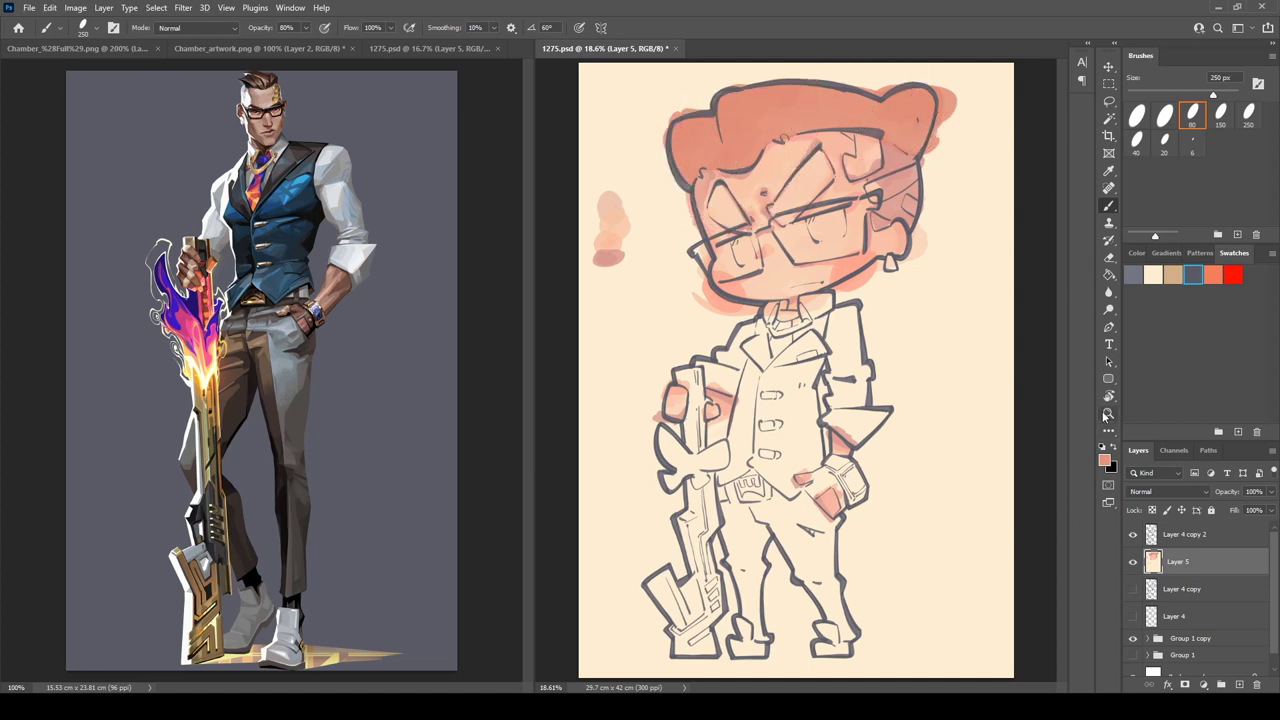
- Layer a redder rose tone over the hair, dab a sample below the skin samples, and blend the shading into the terracotta
{"action": "key", "text": "i"}
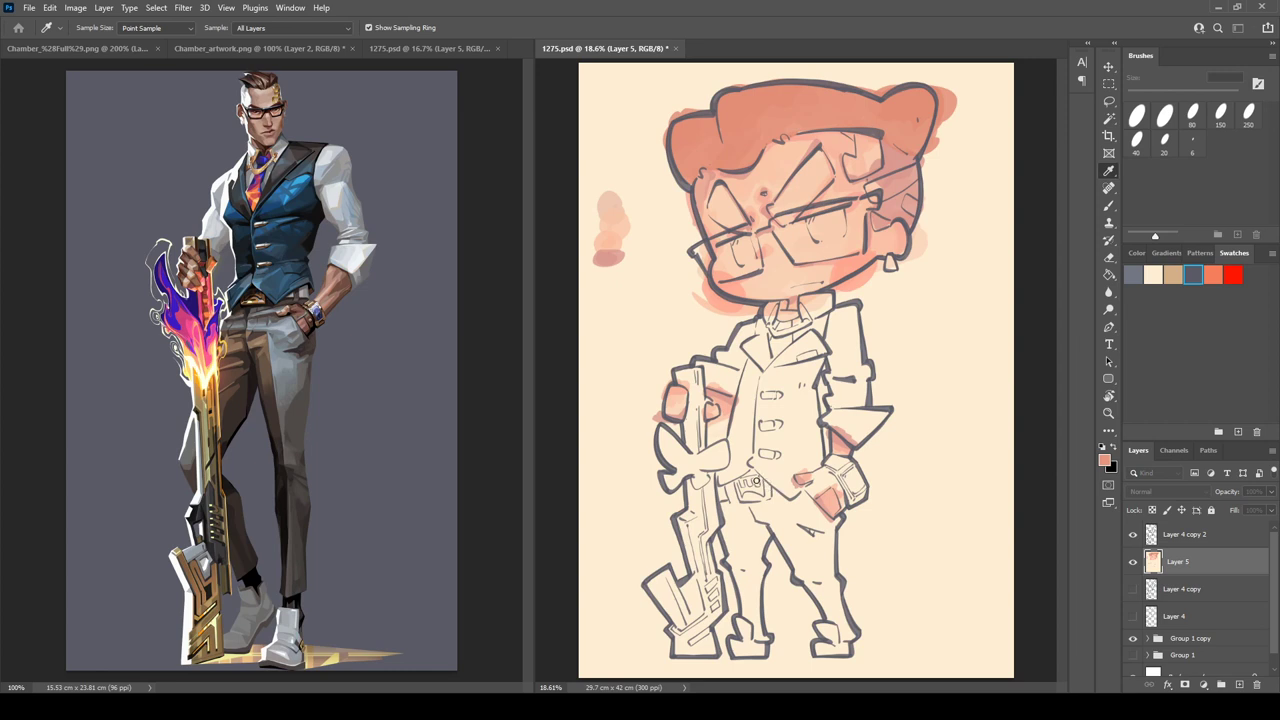
{"action": "key", "text": "b"}
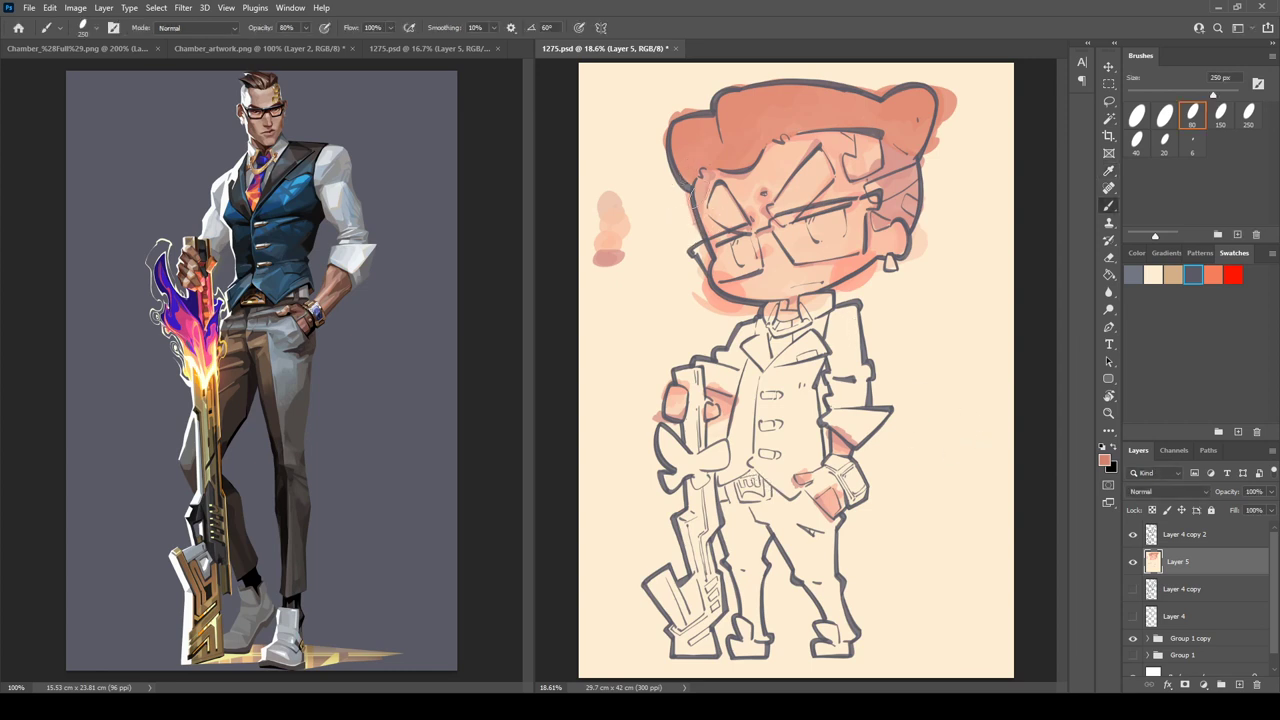
{"action": "left_click_drag", "start_coordinate": [680, 132], "coordinate": [686, 145]}
{"action": "mouse_move", "coordinate": [780, 97]}
{"action": "left_mouse_down"}
{"action": "mouse_move", "coordinate": [724, 97]}
{"action": "mouse_move", "coordinate": [863, 108]}
{"action": "mouse_move", "coordinate": [775, 93]}
{"action": "mouse_move", "coordinate": [880, 118]}
{"action": "left_mouse_up"}
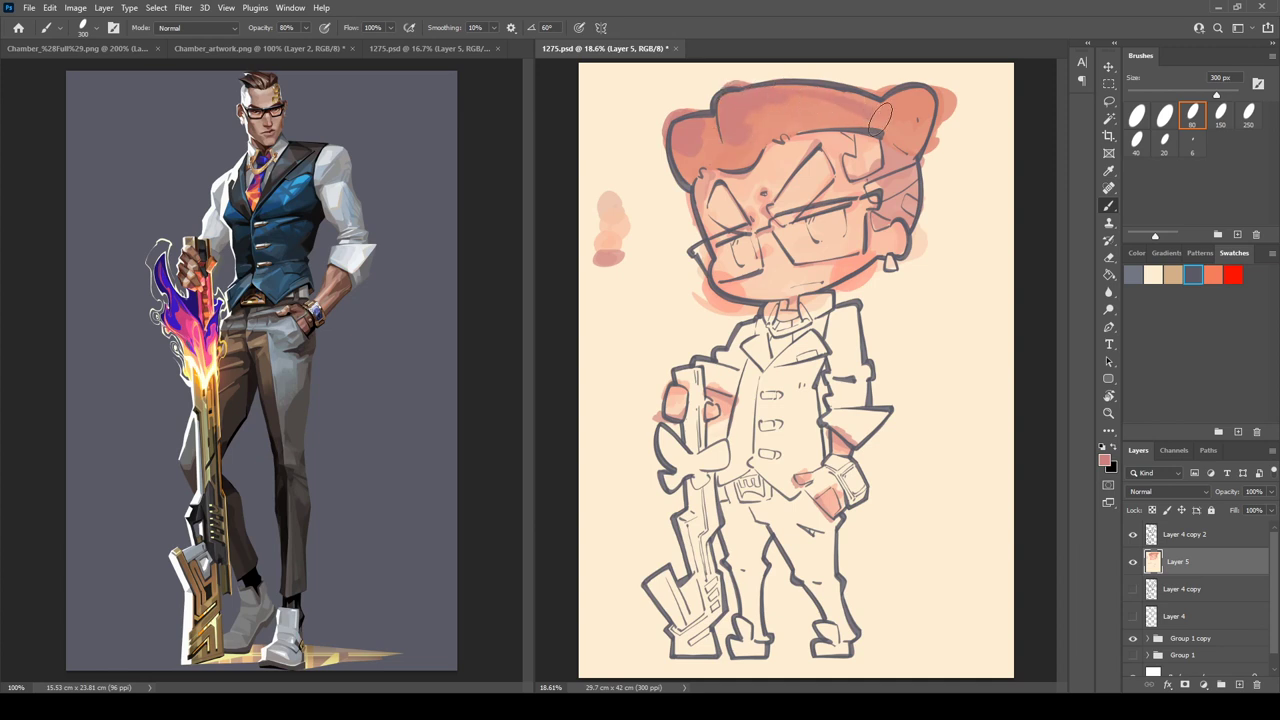
{"action": "left_click_drag", "start_coordinate": [612, 256], "coordinate": [605, 279]}
{"action": "left_click", "coordinate": [762, 97], "text": "alt"}
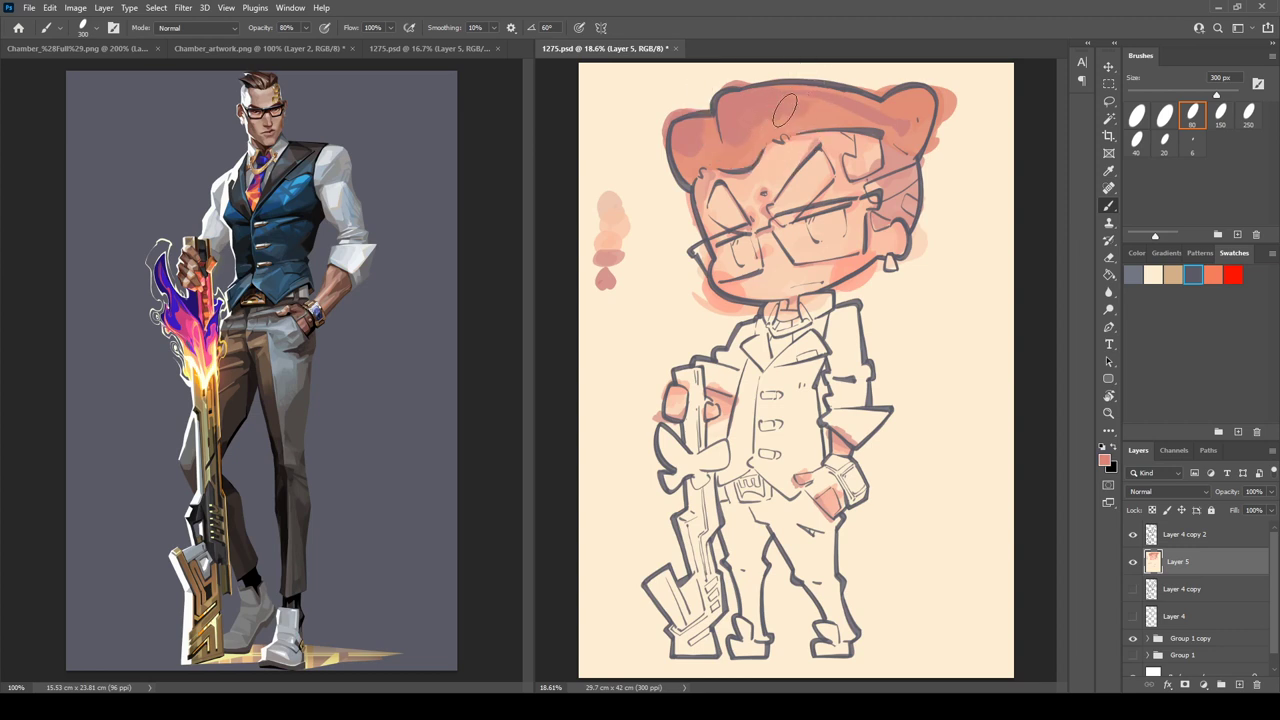
{"action": "left_click_drag", "start_coordinate": [705, 130], "coordinate": [765, 128]}
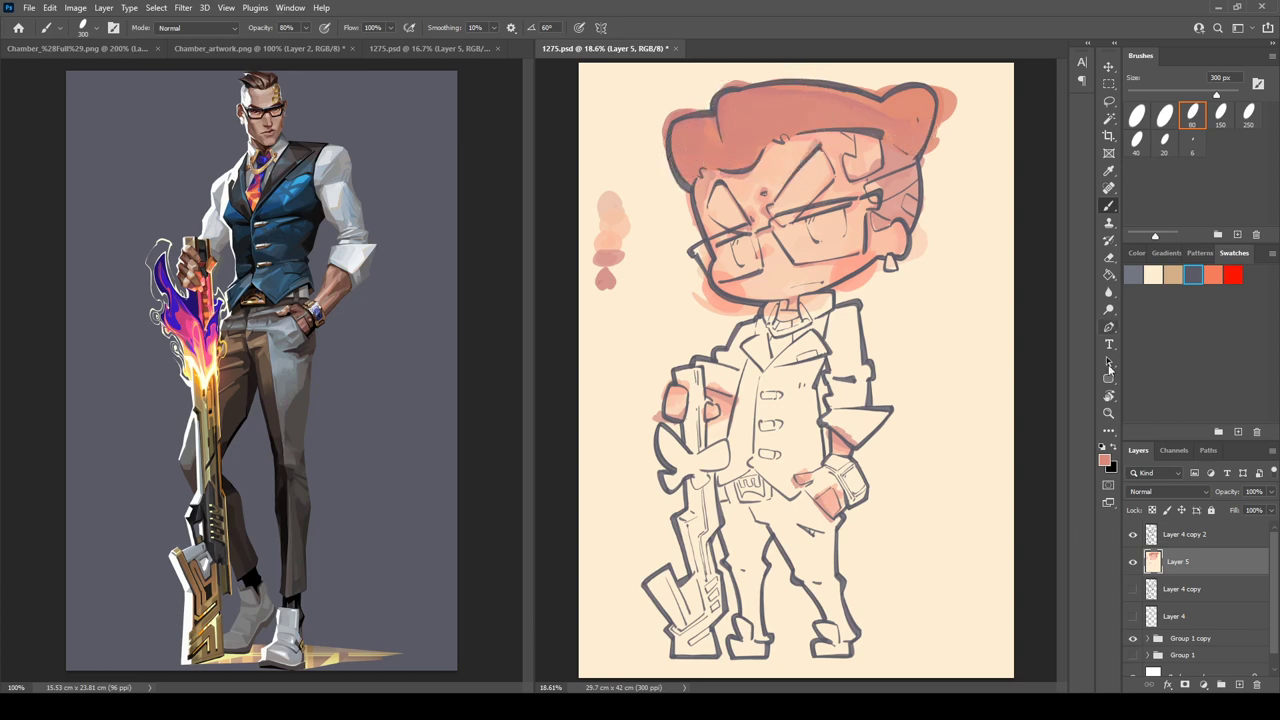
- Mix a deeper red and shade the front lock, the top of the quiff and the rear tuft of the hair
{"action": "key", "text": "i"}
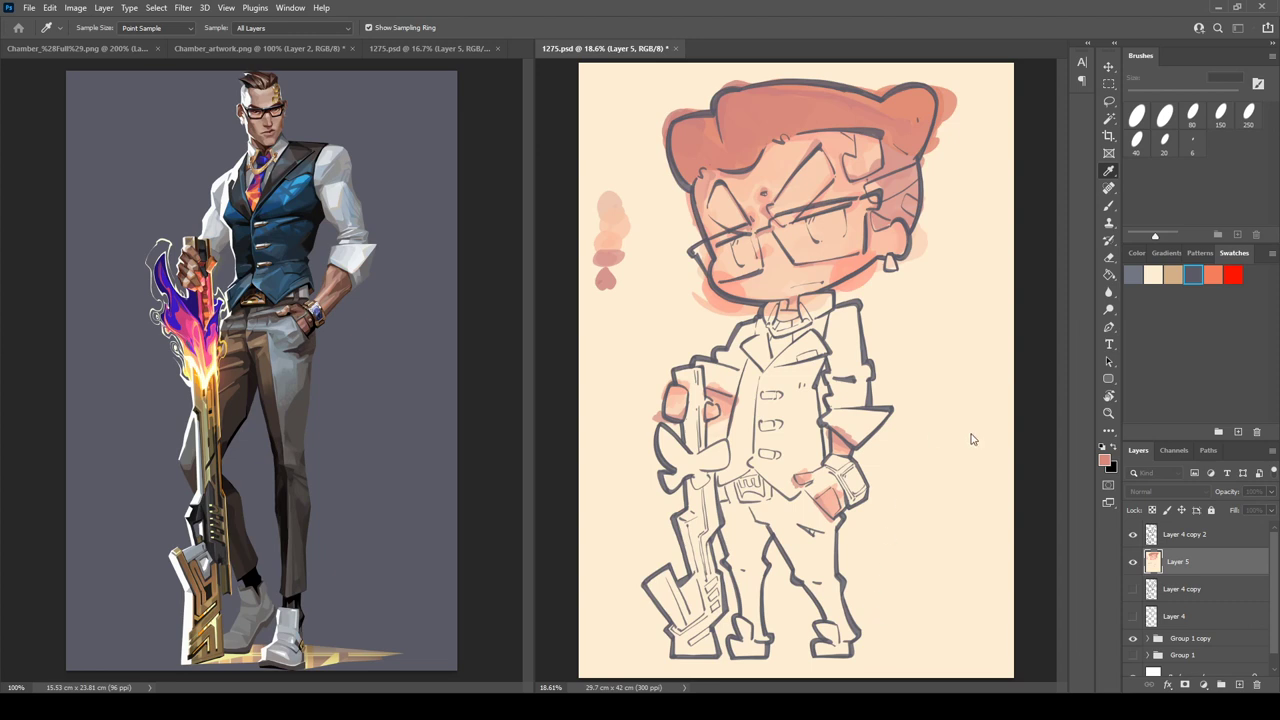
{"action": "key", "text": "b"}
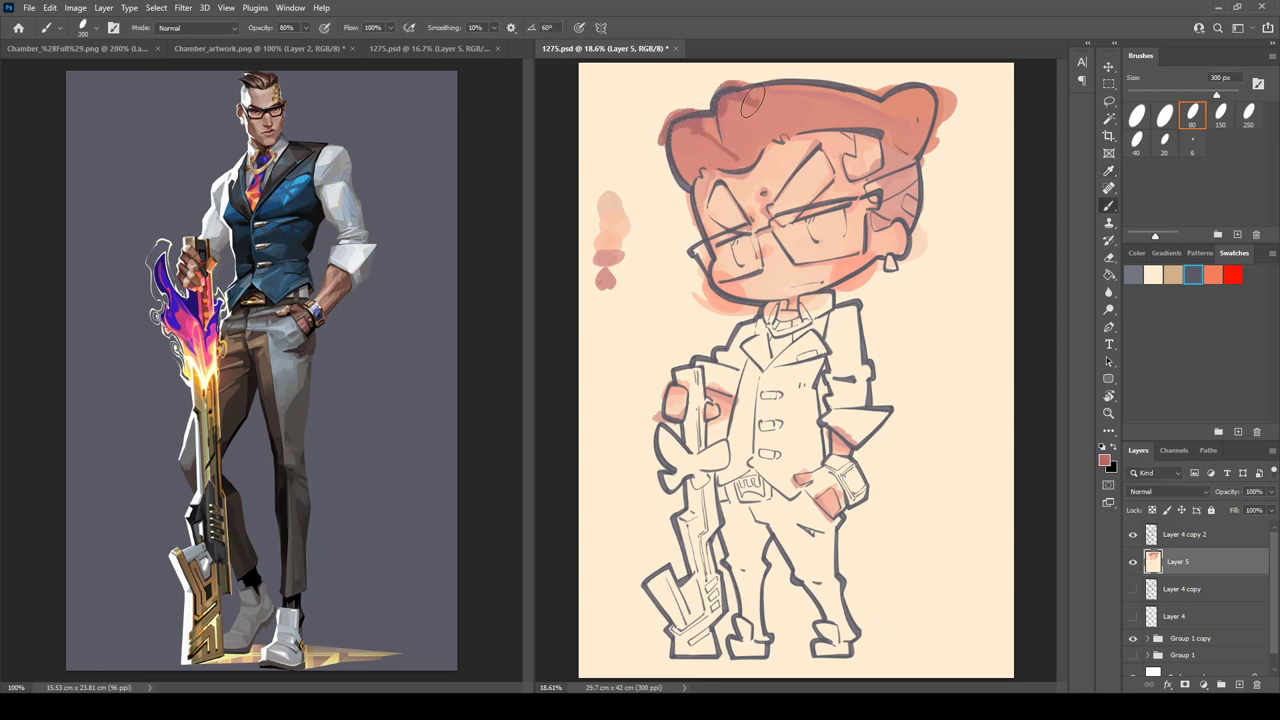
{"action": "left_click_drag", "start_coordinate": [941, 98], "coordinate": [920, 117]}
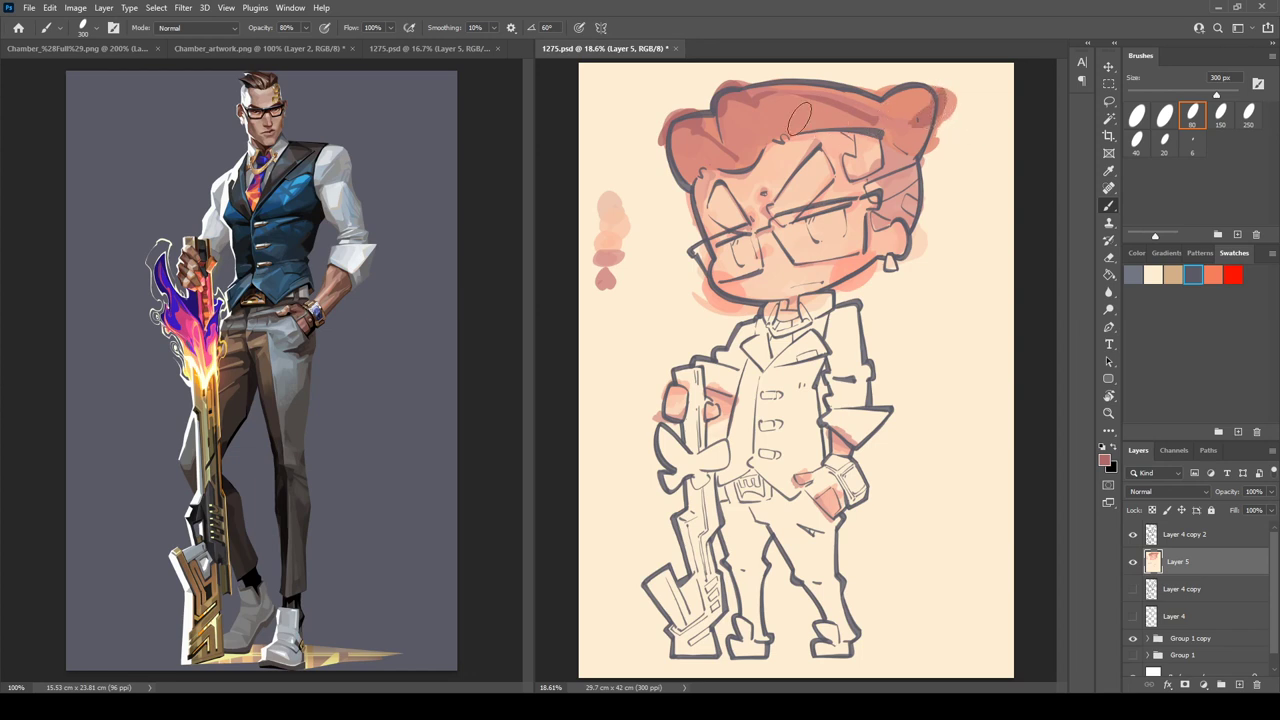
{"action": "mouse_move", "coordinate": [677, 136]}
{"action": "left_mouse_down"}
{"action": "mouse_move", "coordinate": [700, 142]}
{"action": "mouse_move", "coordinate": [685, 151]}
{"action": "mouse_move", "coordinate": [697, 134]}
{"action": "mouse_move", "coordinate": [713, 154]}
{"action": "mouse_move", "coordinate": [687, 164]}
{"action": "mouse_move", "coordinate": [740, 163]}
{"action": "mouse_move", "coordinate": [730, 117]}
{"action": "left_mouse_up"}
{"action": "left_click", "coordinate": [708, 127], "text": "alt"}
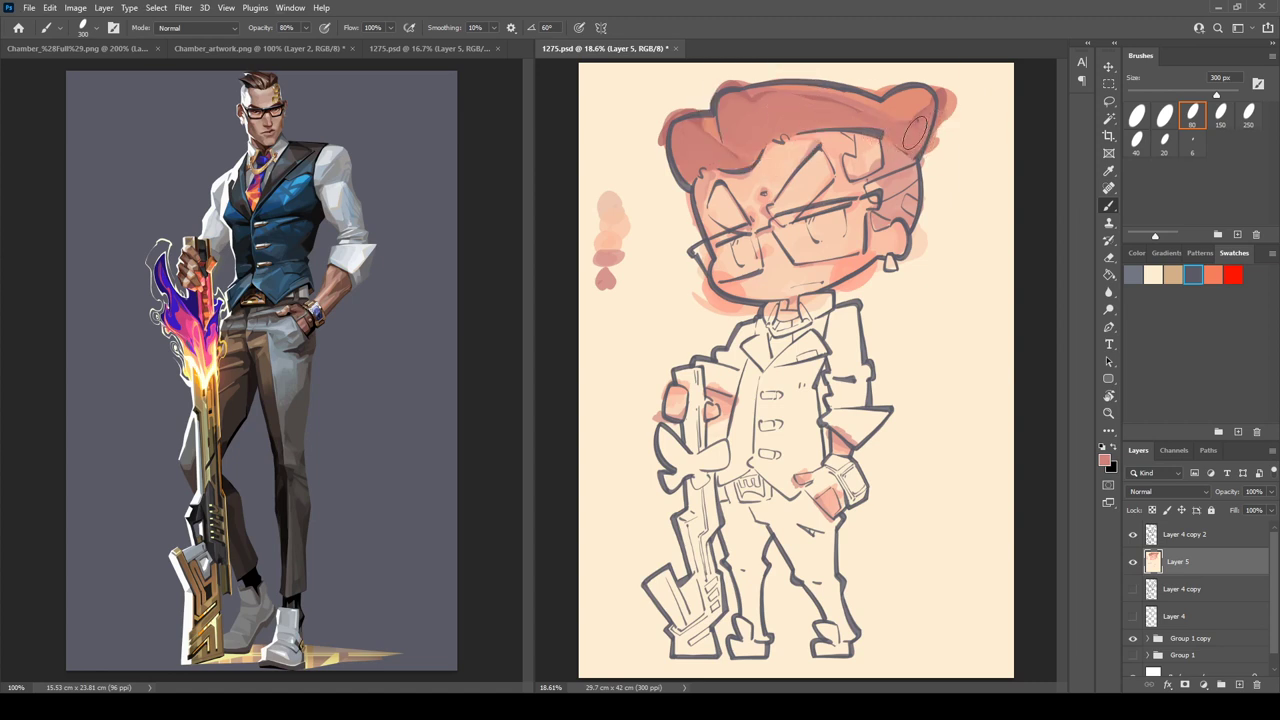
- Darken the front lock of the hair with a muted maroon and blend it using colours sampled from the hair
{"action": "left_click", "coordinate": [1104, 459]}
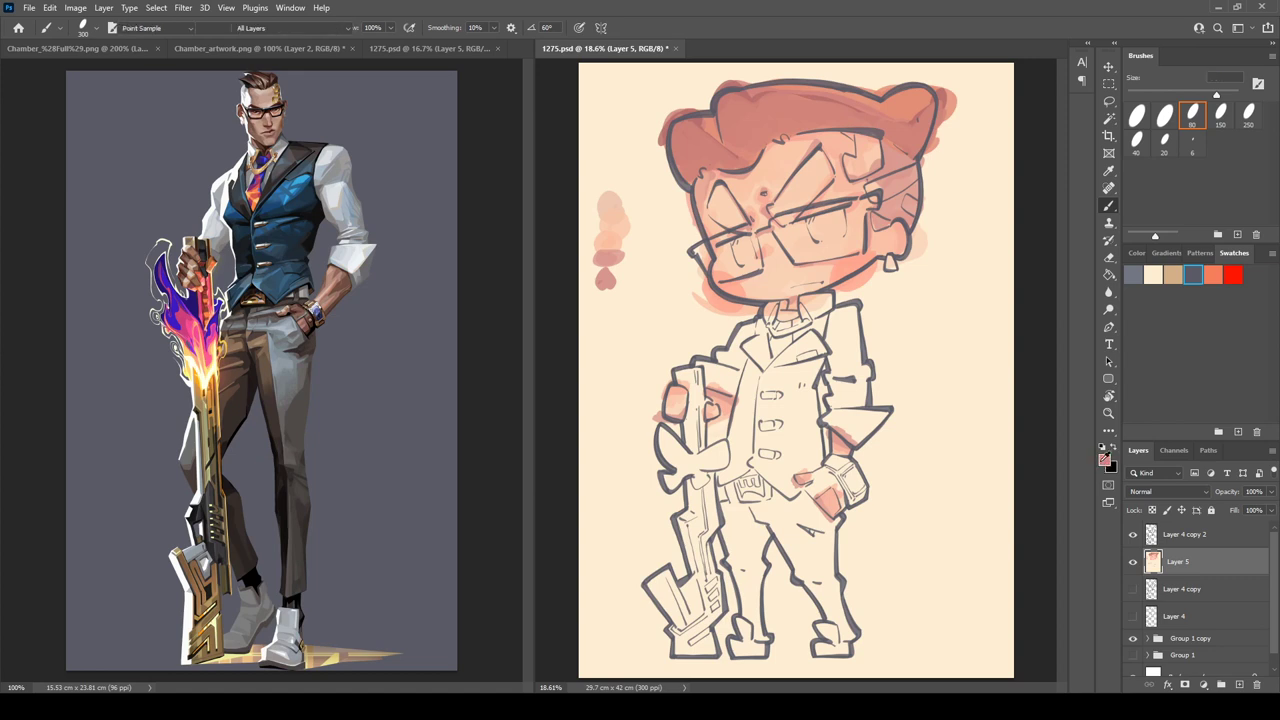
{"action": "left_click", "coordinate": [710, 204]}
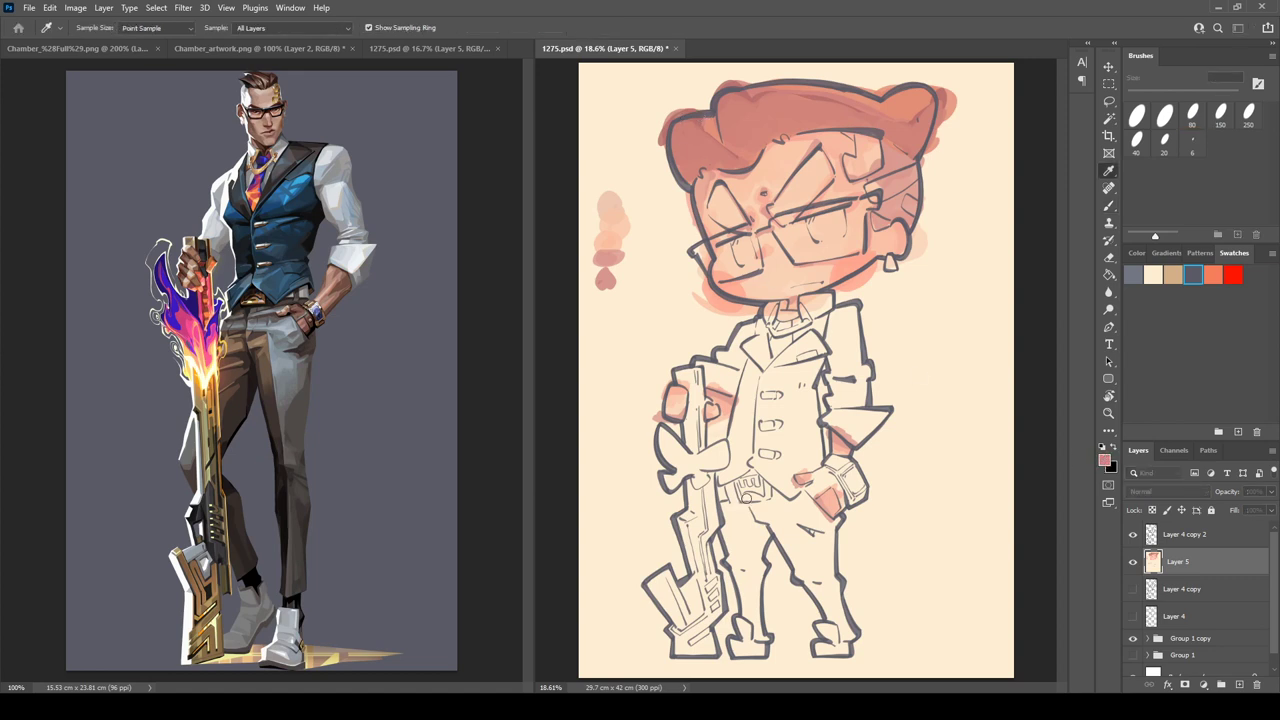
{"action": "key", "text": "b"}
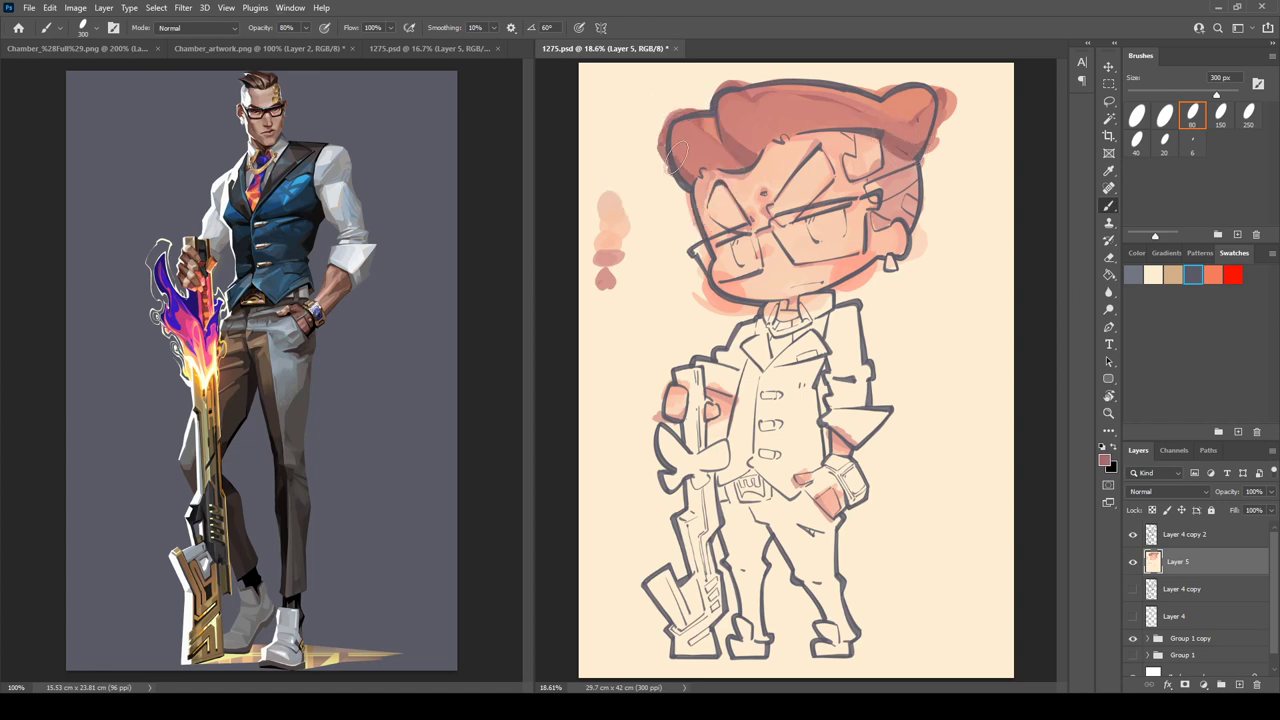
{"action": "left_click_drag", "start_coordinate": [672, 154], "coordinate": [691, 177]}
{"action": "left_click", "coordinate": [697, 172], "text": "alt"}
{"action": "left_click", "coordinate": [693, 164], "text": "alt"}
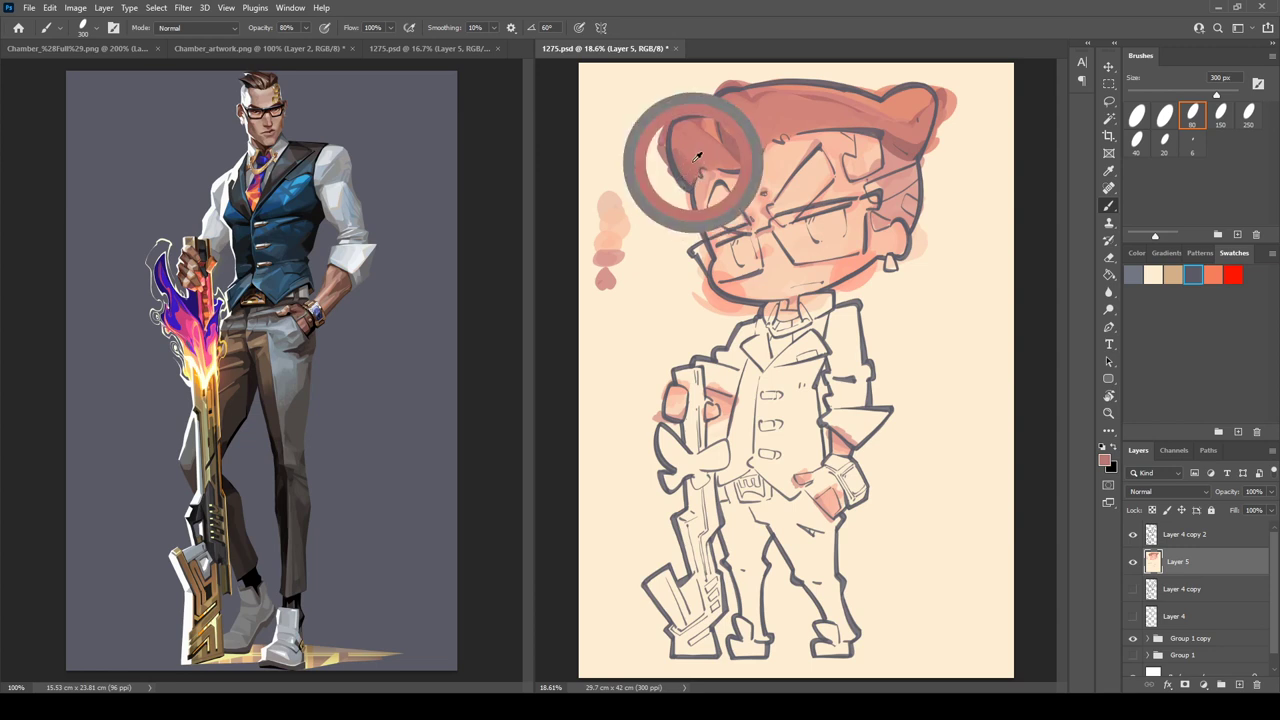
{"action": "left_click", "coordinate": [675, 137], "text": "alt"}
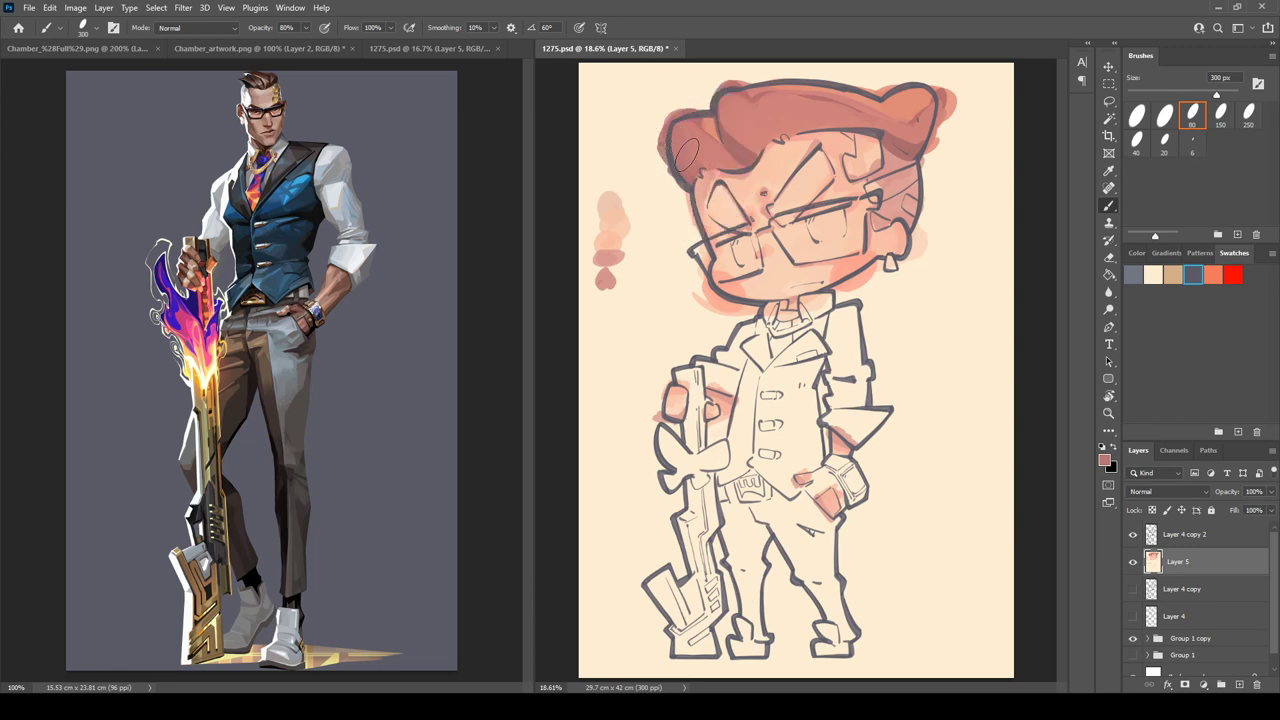
{"action": "left_click", "coordinate": [695, 153], "text": "alt"}
{"action": "left_click", "coordinate": [721, 118], "text": "alt"}
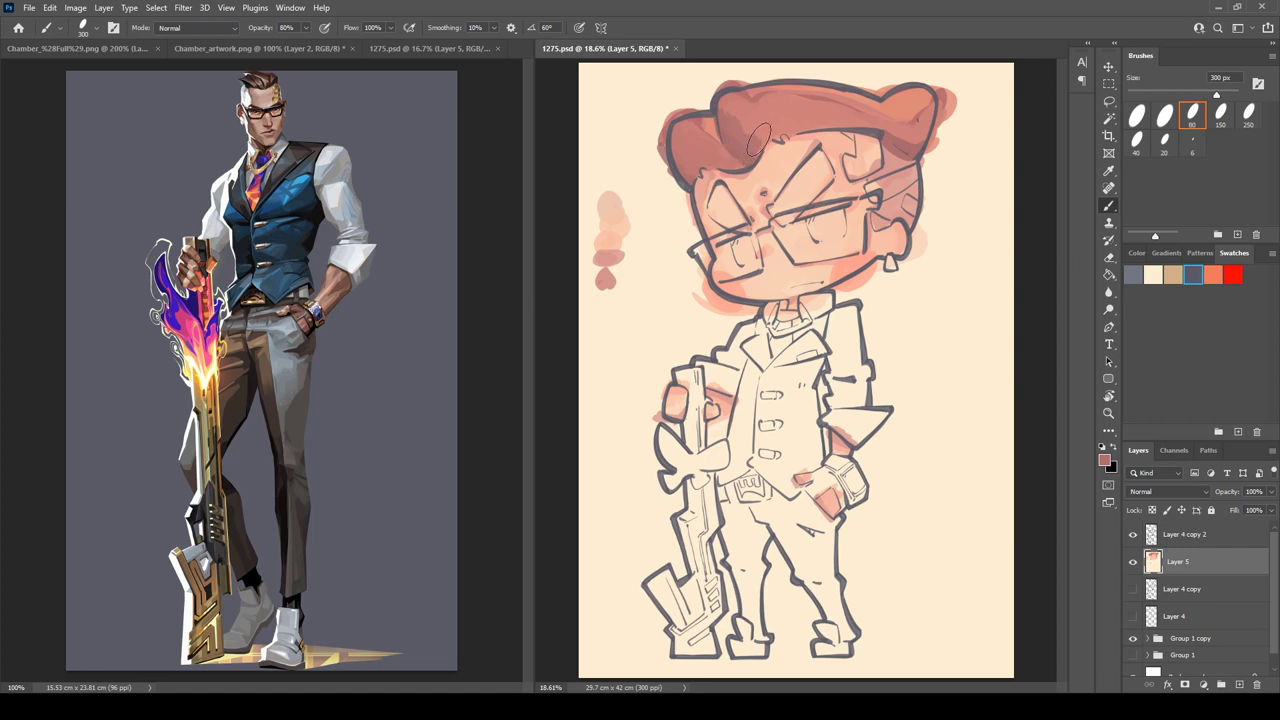
- Blend maroon shadows across the quiff and into the rear tuft using colours sampled from the hair
{"action": "left_click", "coordinate": [726, 104], "text": "alt"}
{"action": "left_click", "coordinate": [760, 112], "text": "alt"}
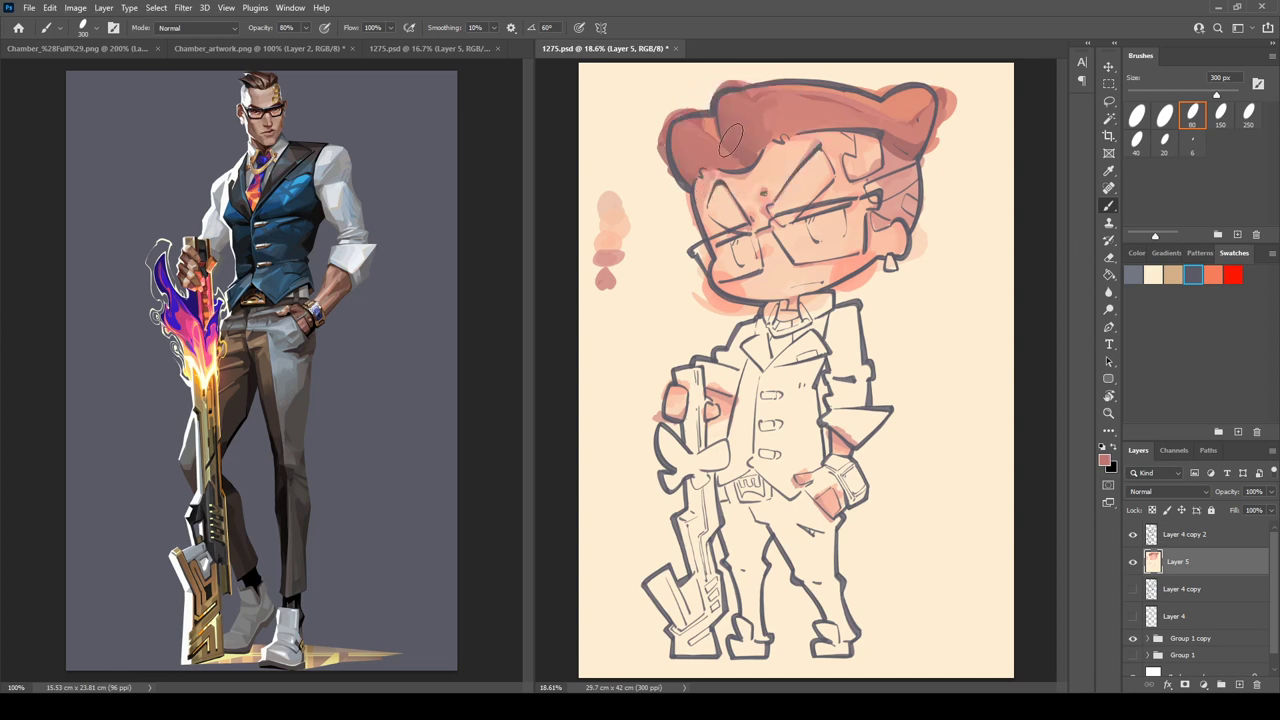
{"action": "left_click", "coordinate": [733, 136], "text": "alt"}
{"action": "left_click", "coordinate": [773, 123], "text": "alt"}
{"action": "left_click", "coordinate": [790, 123], "text": "alt"}
{"action": "left_click", "coordinate": [899, 138], "text": "alt"}
{"action": "left_click", "coordinate": [904, 138], "text": "alt"}
{"action": "left_click", "coordinate": [892, 130], "text": "alt"}
{"action": "left_click", "coordinate": [916, 135], "text": "alt"}
- Mix a bright orange and add warm highlights along the upper edge of the hair
{"action": "key", "text": "i"}
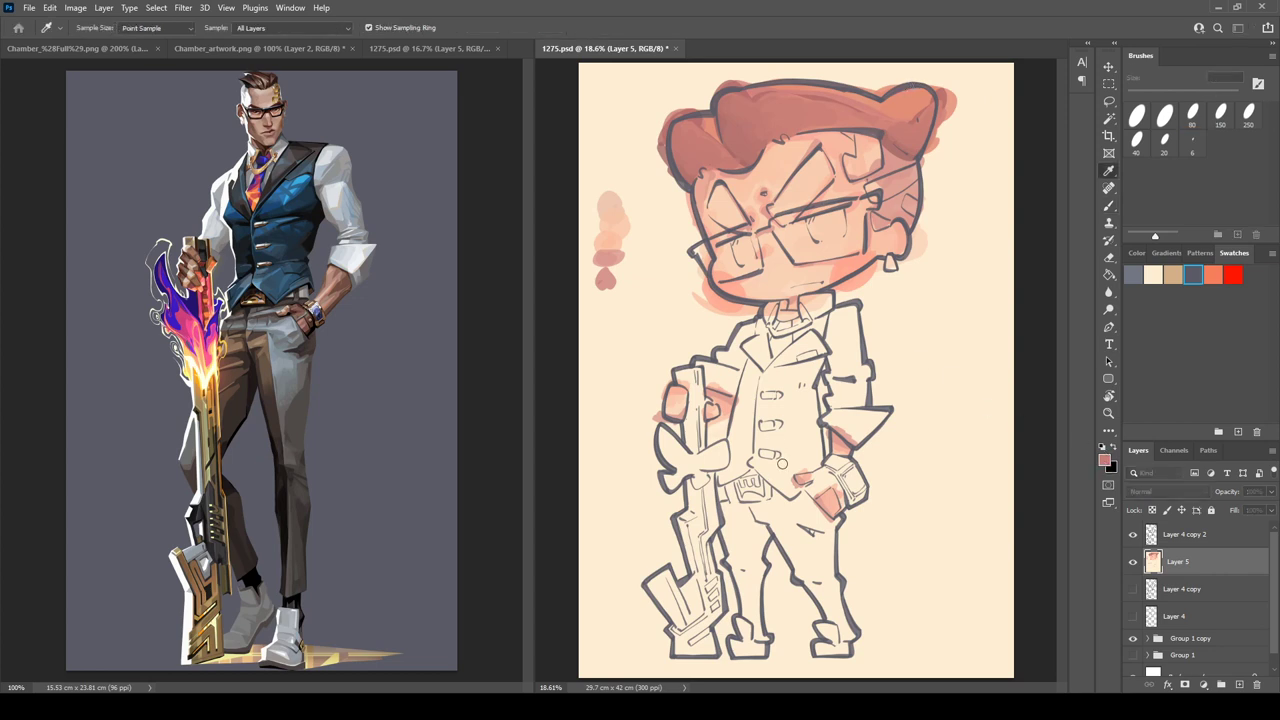
{"action": "key", "text": "b"}
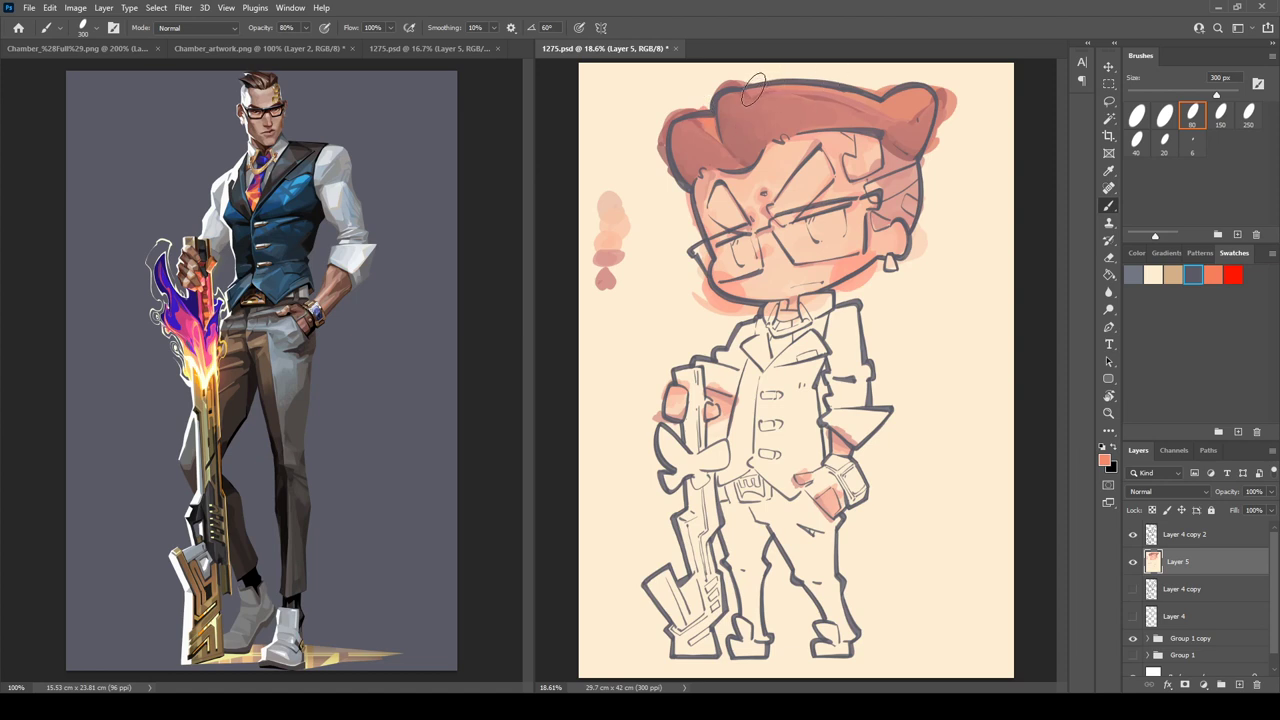
- Fill both eyebrows with the reddish brown sampled from the hair shadows
{"action": "left_click", "coordinate": [905, 136], "text": "alt"}
{"action": "mouse_move", "coordinate": [713, 197]}
{"action": "left_mouse_down"}
{"action": "mouse_move", "coordinate": [718, 218]}
{"action": "mouse_move", "coordinate": [726, 192]}
{"action": "left_mouse_up"}
{"action": "mouse_move", "coordinate": [812, 160]}
{"action": "left_mouse_down"}
{"action": "mouse_move", "coordinate": [824, 168]}
{"action": "mouse_move", "coordinate": [774, 204]}
{"action": "mouse_move", "coordinate": [826, 172]}
{"action": "mouse_move", "coordinate": [798, 212]}
{"action": "mouse_move", "coordinate": [780, 200]}
{"action": "mouse_move", "coordinate": [822, 176]}
{"action": "mouse_move", "coordinate": [773, 203]}
{"action": "mouse_move", "coordinate": [718, 208]}
{"action": "mouse_move", "coordinate": [748, 229]}
{"action": "mouse_move", "coordinate": [721, 210]}
{"action": "left_mouse_up"}
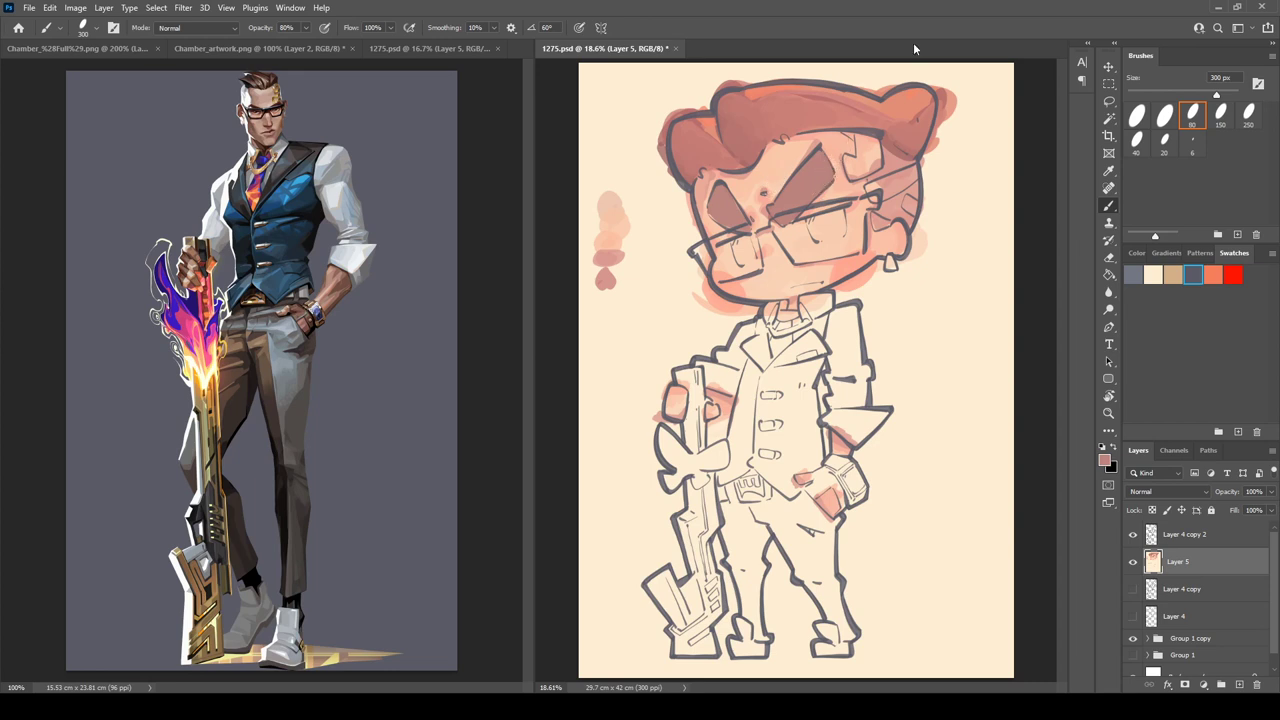
{"action": "mouse_move", "coordinate": [724, 100]}
{"action": "left_mouse_down"}
{"action": "mouse_move", "coordinate": [728, 132]}
{"action": "mouse_move", "coordinate": [685, 126]}
{"action": "mouse_move", "coordinate": [703, 119]}
{"action": "left_mouse_up"}
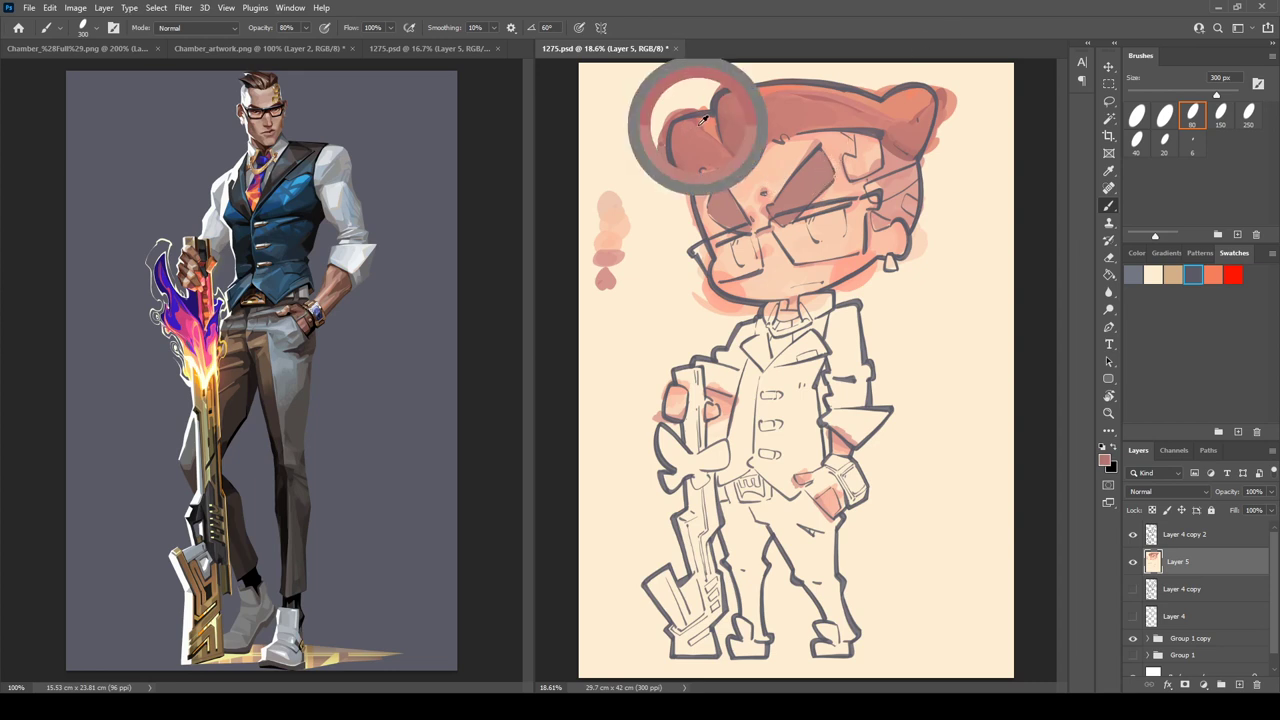
- Check the character's look in the Chamber_%28Full%29.png and Chamber_artwork.png references and return to the 1275.psd drawing
{"action": "left_click", "coordinate": [175, 49]}
{"action": "left_click", "coordinate": [110, 47]}
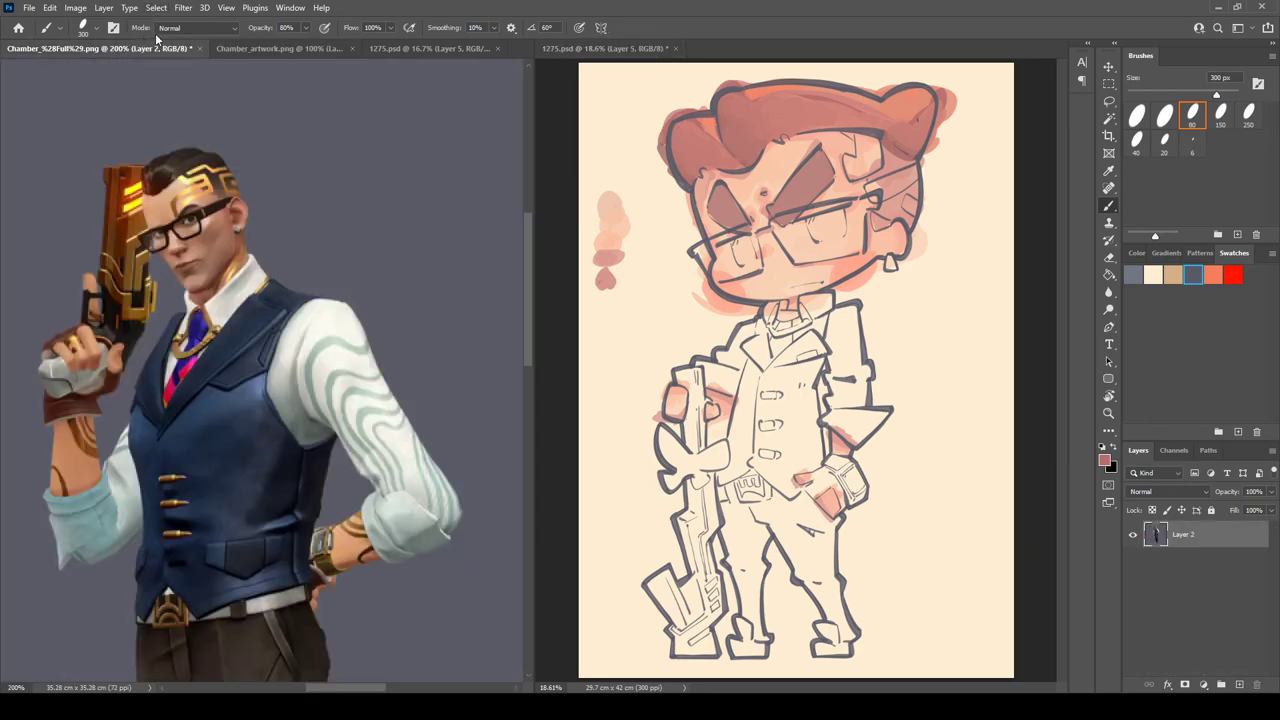
{"action": "left_click", "coordinate": [252, 48]}
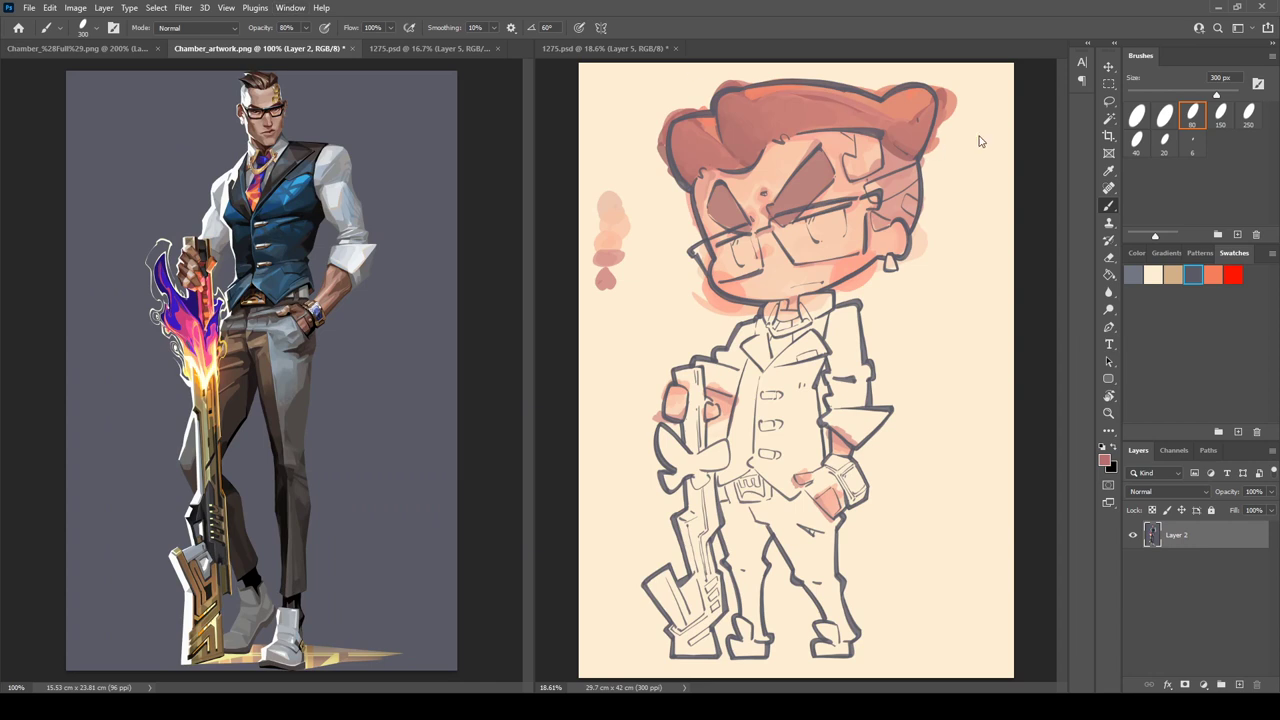
{"action": "left_click", "coordinate": [1010, 183]}
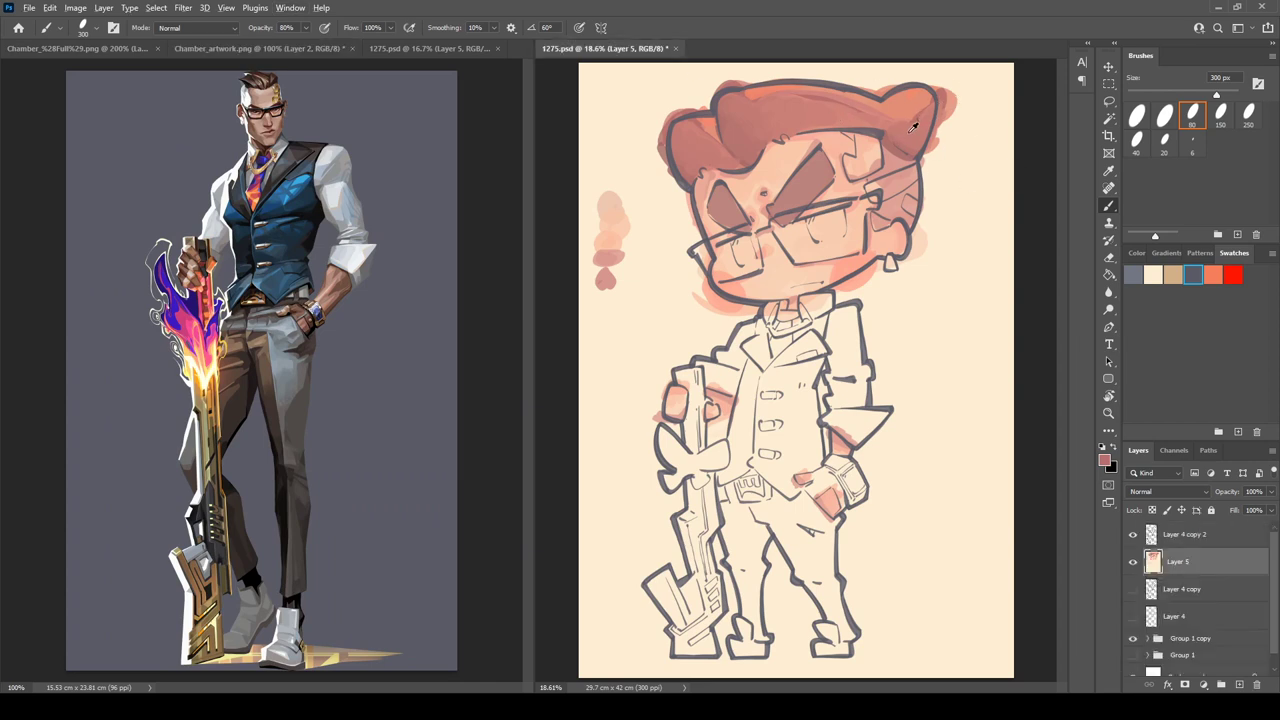
- Mix a muted dark brown and darken both eyebrows with it
{"action": "left_click", "coordinate": [718, 212], "text": "alt"}
{"action": "left_click", "coordinate": [728, 200], "text": "alt"}
{"action": "mouse_move", "coordinate": [727, 205]}
{"action": "left_mouse_down"}
{"action": "mouse_move", "coordinate": [727, 226]}
{"action": "mouse_move", "coordinate": [748, 228]}
{"action": "left_mouse_up"}
{"action": "left_click", "coordinate": [795, 187], "text": "alt"}
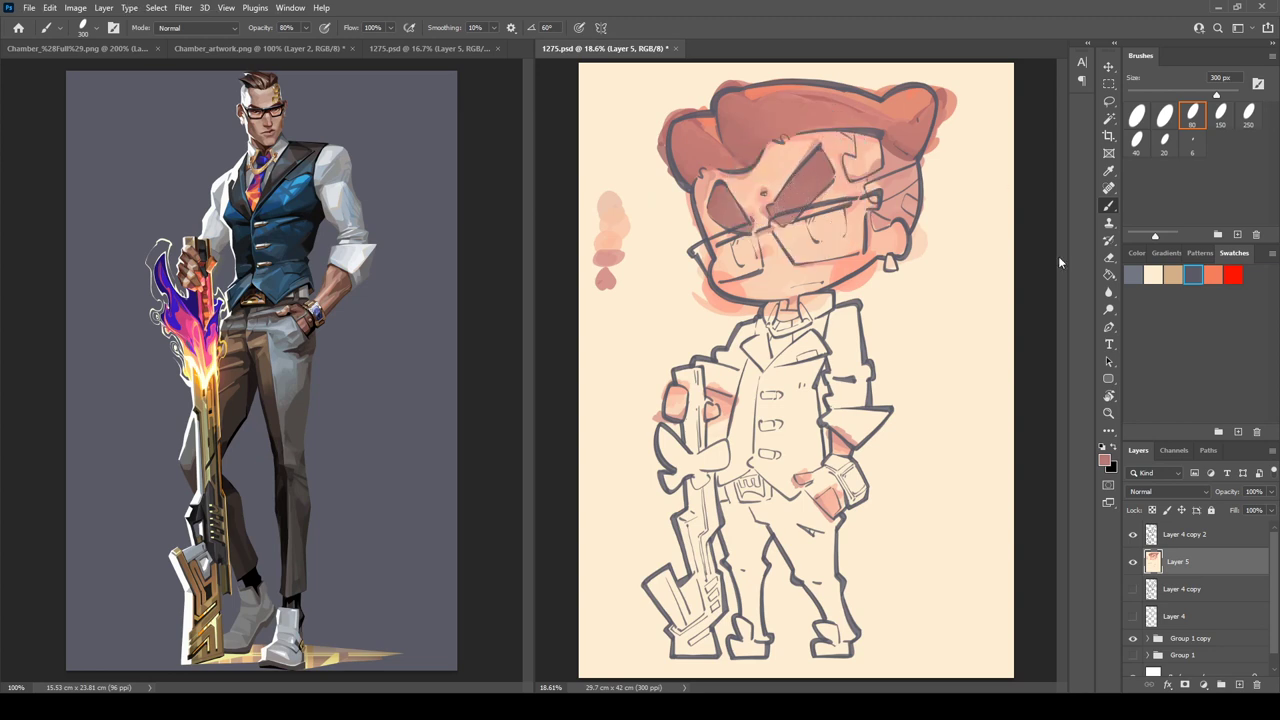
{"action": "key", "text": "i"}
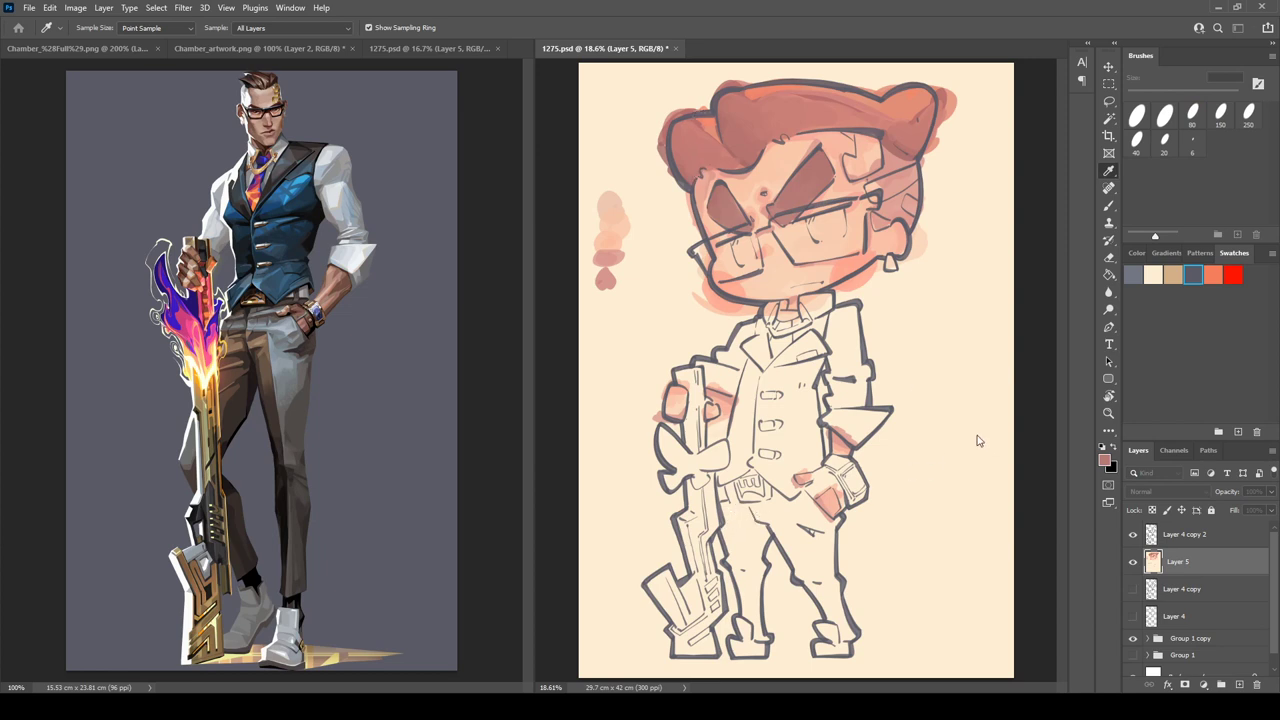
{"action": "key", "text": "b"}
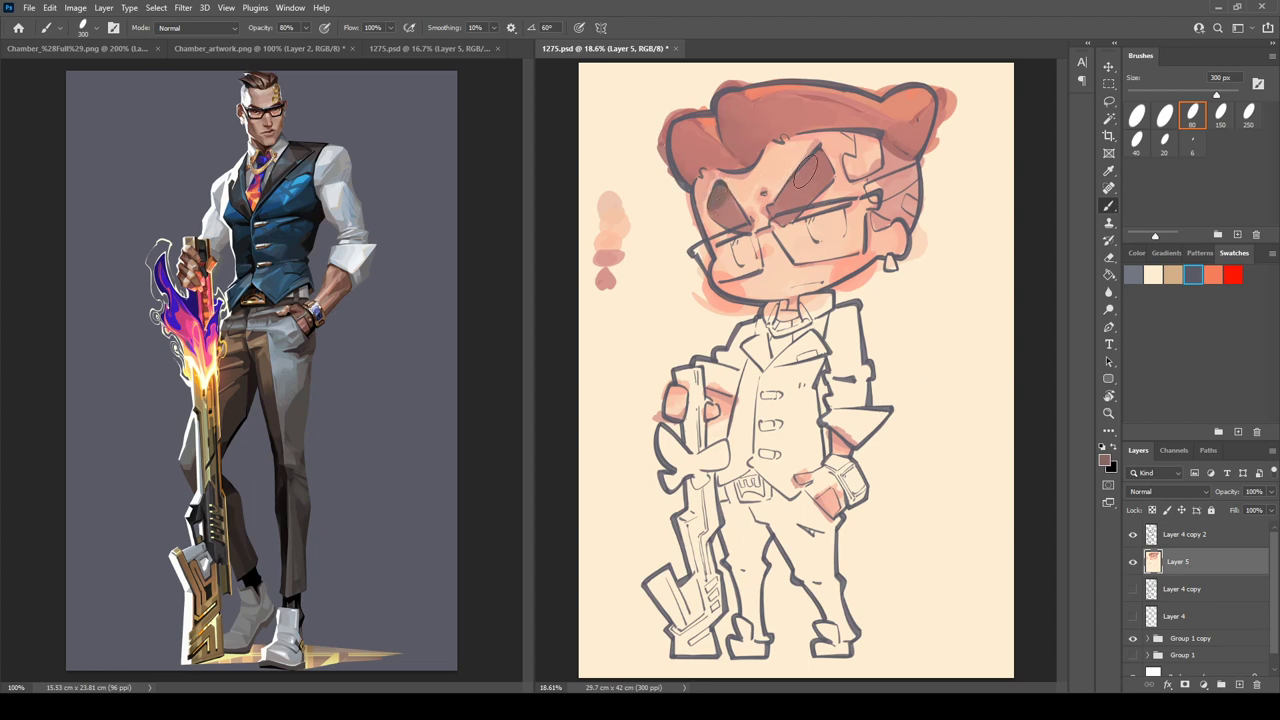
{"action": "mouse_move", "coordinate": [805, 172]}
{"action": "left_mouse_down"}
{"action": "mouse_move", "coordinate": [813, 160]}
{"action": "mouse_move", "coordinate": [826, 174]}
{"action": "left_mouse_up"}
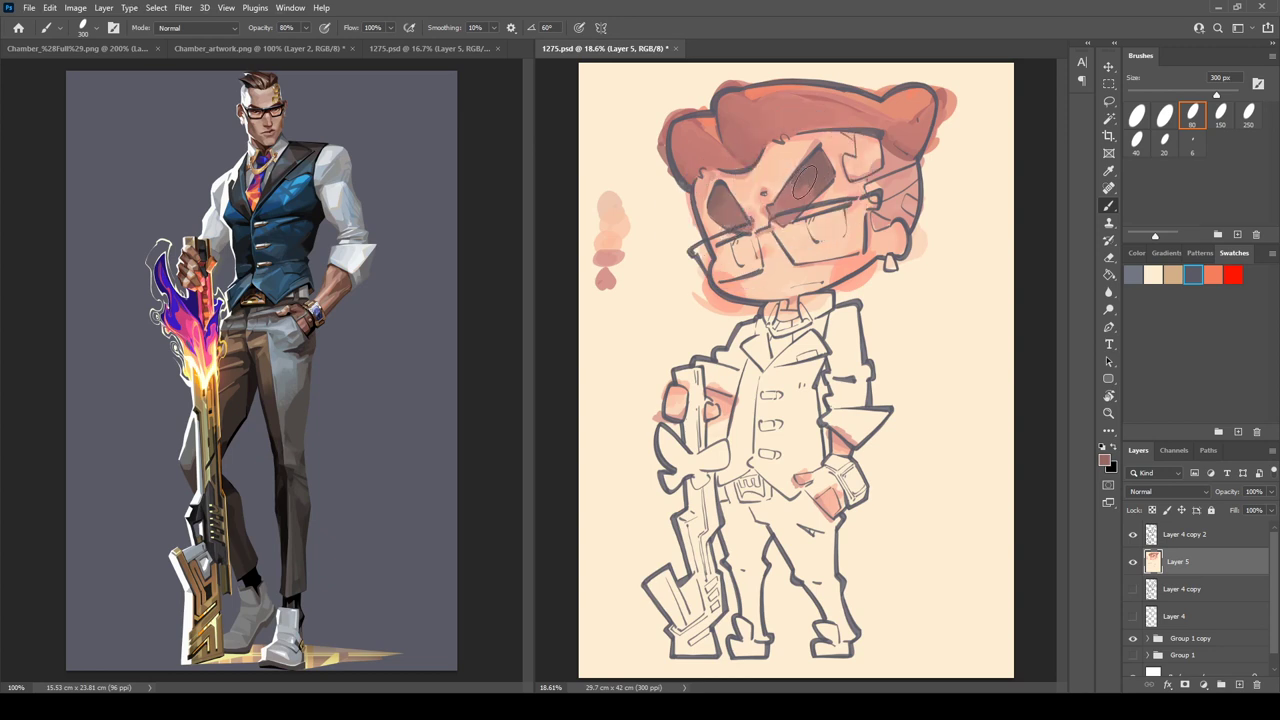
- Fill the short hair on the side of the head with the dark brown sampled from the eyebrow
{"action": "left_click", "coordinate": [805, 189], "text": "alt"}
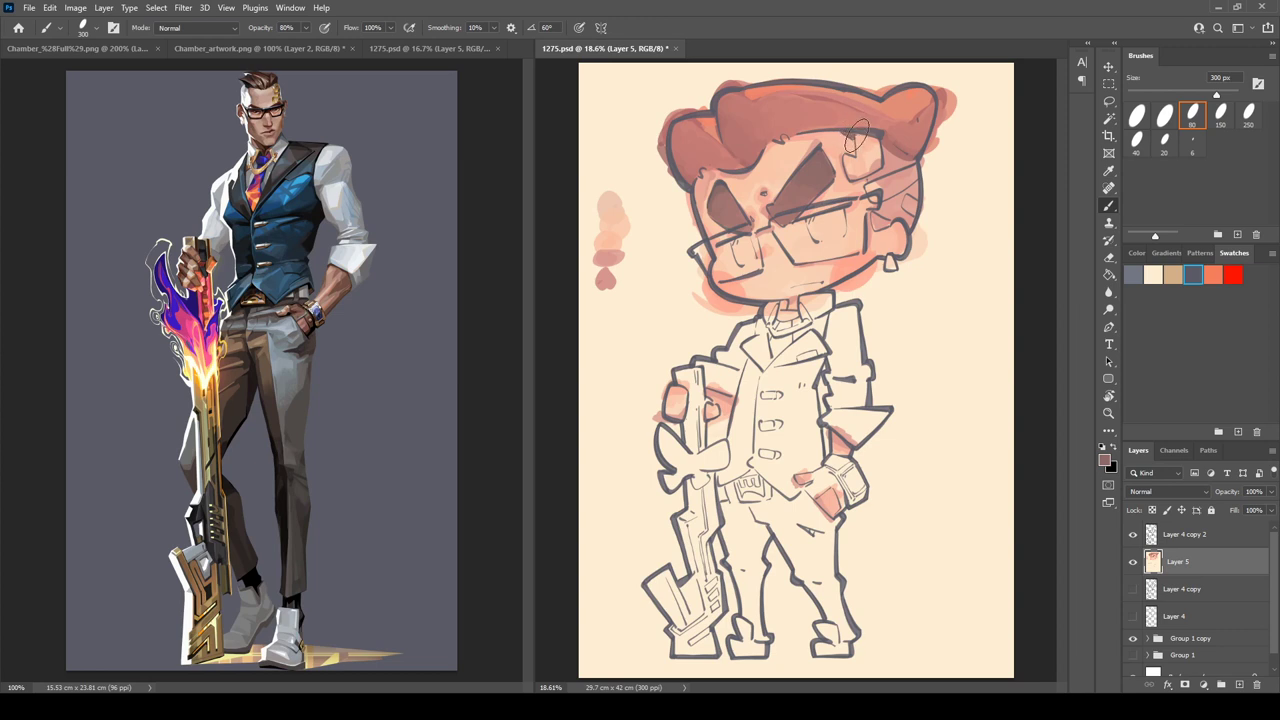
{"action": "mouse_move", "coordinate": [856, 138]}
{"action": "left_mouse_down"}
{"action": "mouse_move", "coordinate": [878, 180]}
{"action": "mouse_move", "coordinate": [889, 158]}
{"action": "mouse_move", "coordinate": [907, 165]}
{"action": "mouse_move", "coordinate": [897, 155]}
{"action": "mouse_move", "coordinate": [881, 183]}
{"action": "mouse_move", "coordinate": [881, 168]}
{"action": "mouse_move", "coordinate": [880, 202]}
{"action": "mouse_move", "coordinate": [912, 217]}
{"action": "mouse_move", "coordinate": [902, 200]}
{"action": "mouse_move", "coordinate": [914, 200]}
{"action": "mouse_move", "coordinate": [914, 172]}
{"action": "mouse_move", "coordinate": [913, 212]}
{"action": "left_mouse_up"}
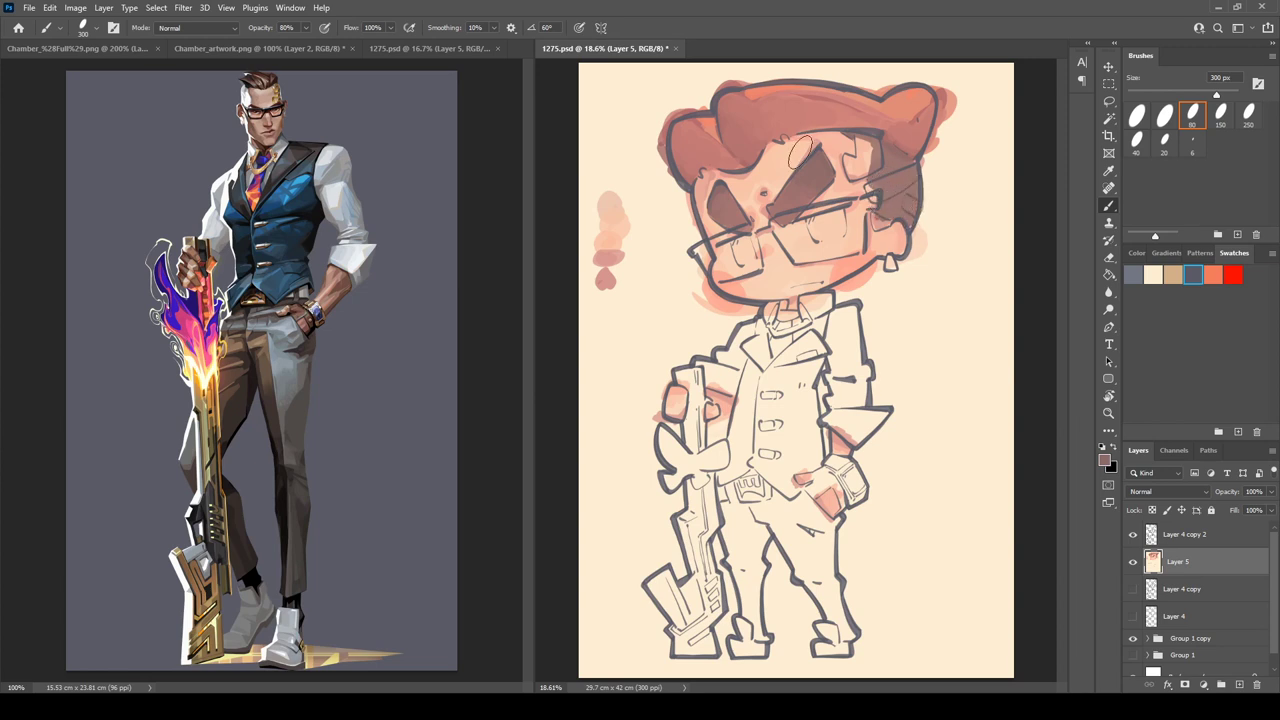
{"action": "left_click_drag", "start_coordinate": [857, 132], "coordinate": [889, 180]}
- Mix a near-white and paint the shirt collar and sleeves with it
{"action": "key", "text": "i"}
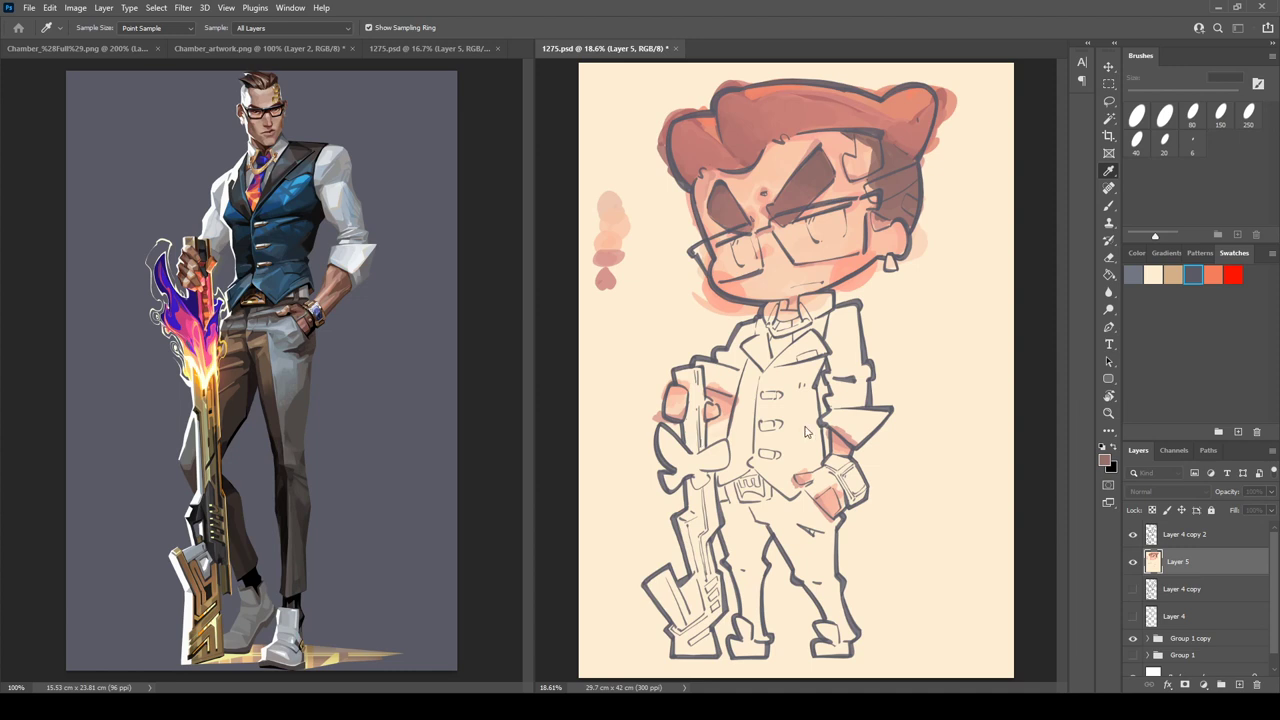
{"action": "left_click", "coordinate": [977, 440]}
{"action": "key", "text": "b"}
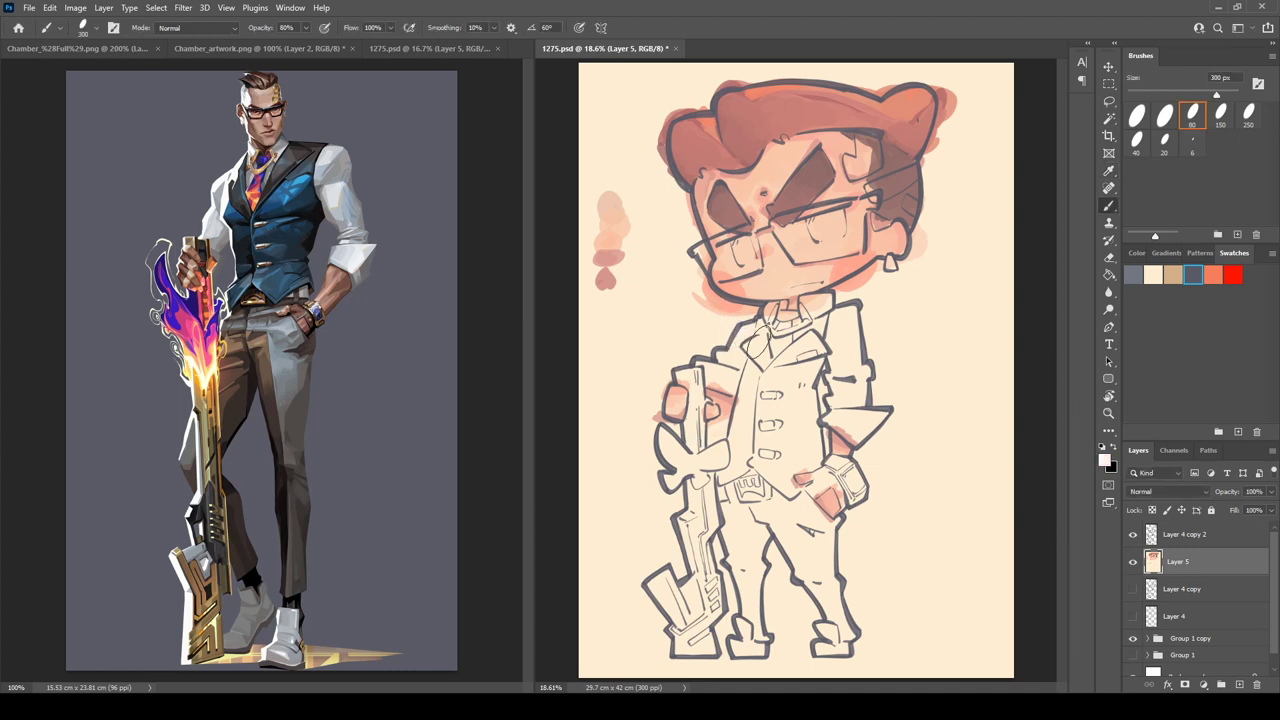
{"action": "mouse_move", "coordinate": [843, 320]}
{"action": "left_mouse_down"}
{"action": "mouse_move", "coordinate": [850, 367]}
{"action": "mouse_move", "coordinate": [866, 331]}
{"action": "left_mouse_up"}
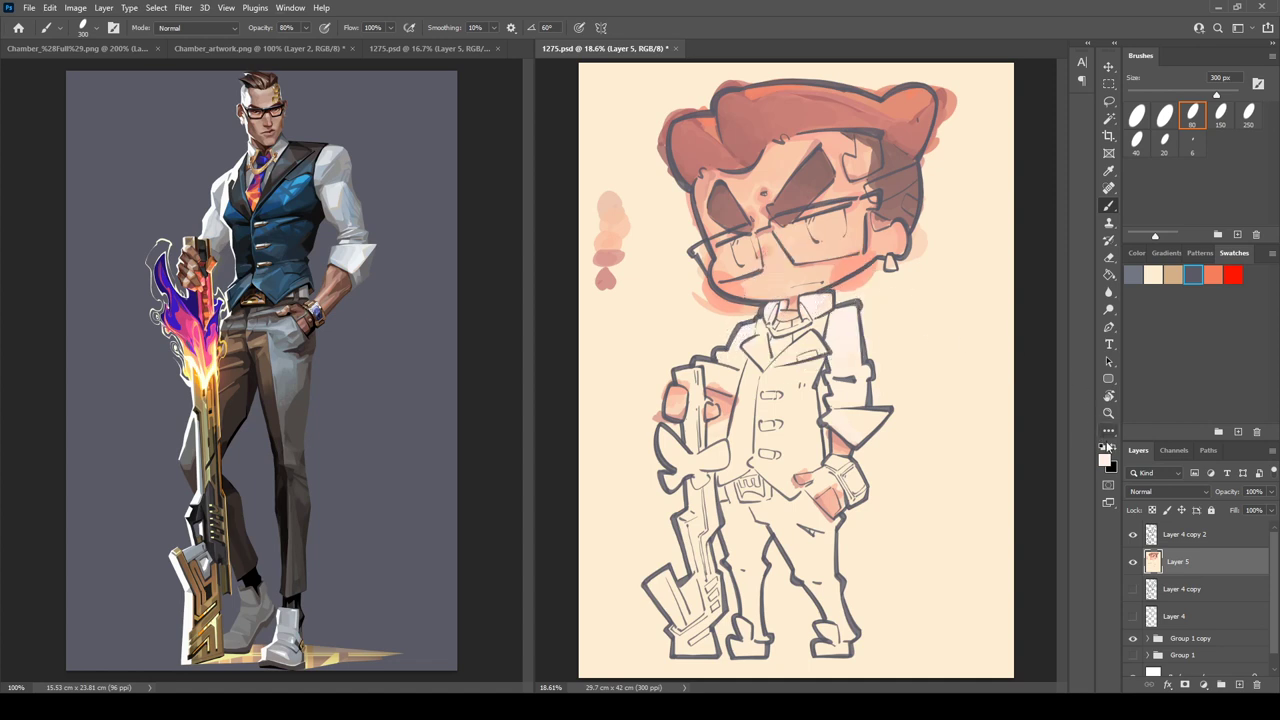
- Mix a light greyish lilac and shade the rolled cuff, both sleeves and the collar
{"action": "key", "text": "i"}
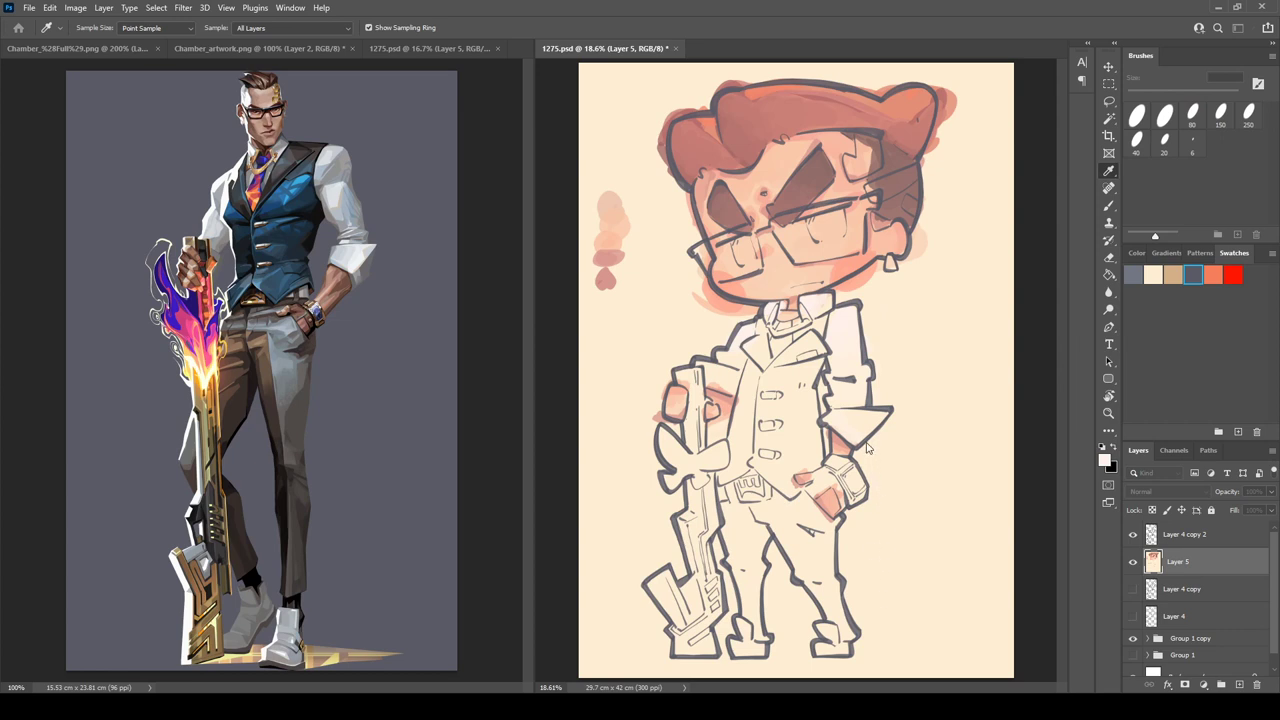
{"action": "key", "text": "b"}
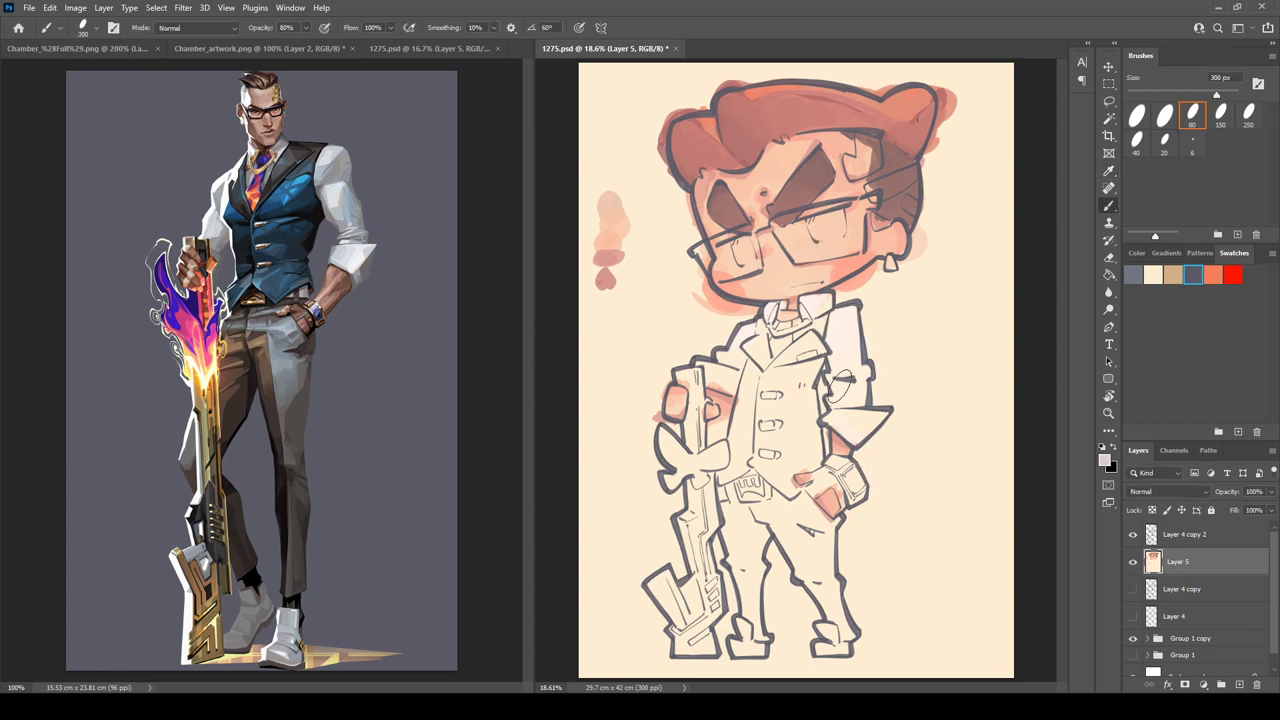
{"action": "mouse_move", "coordinate": [826, 400]}
{"action": "left_mouse_down"}
{"action": "mouse_move", "coordinate": [875, 407]}
{"action": "mouse_move", "coordinate": [839, 430]}
{"action": "mouse_move", "coordinate": [821, 425]}
{"action": "mouse_move", "coordinate": [853, 424]}
{"action": "mouse_move", "coordinate": [885, 384]}
{"action": "mouse_move", "coordinate": [859, 365]}
{"action": "mouse_move", "coordinate": [853, 400]}
{"action": "mouse_move", "coordinate": [824, 427]}
{"action": "mouse_move", "coordinate": [886, 430]}
{"action": "mouse_move", "coordinate": [852, 431]}
{"action": "mouse_move", "coordinate": [857, 441]}
{"action": "mouse_move", "coordinate": [897, 406]}
{"action": "left_mouse_up"}
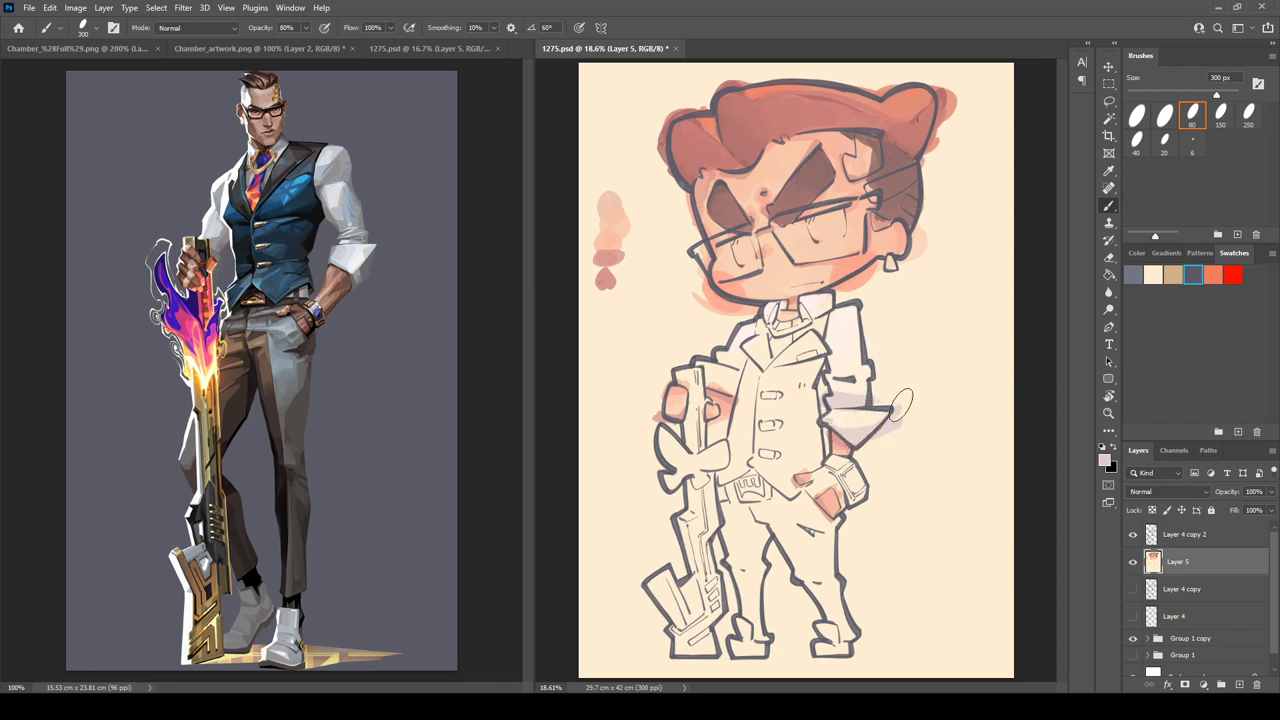
{"action": "mouse_move", "coordinate": [858, 332]}
{"action": "left_mouse_down"}
{"action": "mouse_move", "coordinate": [850, 318]}
{"action": "mouse_move", "coordinate": [866, 366]}
{"action": "mouse_move", "coordinate": [805, 318]}
{"action": "mouse_move", "coordinate": [777, 331]}
{"action": "mouse_move", "coordinate": [798, 330]}
{"action": "mouse_move", "coordinate": [776, 330]}
{"action": "mouse_move", "coordinate": [765, 308]}
{"action": "mouse_move", "coordinate": [768, 322]}
{"action": "mouse_move", "coordinate": [778, 330]}
{"action": "mouse_move", "coordinate": [785, 303]}
{"action": "left_mouse_up"}
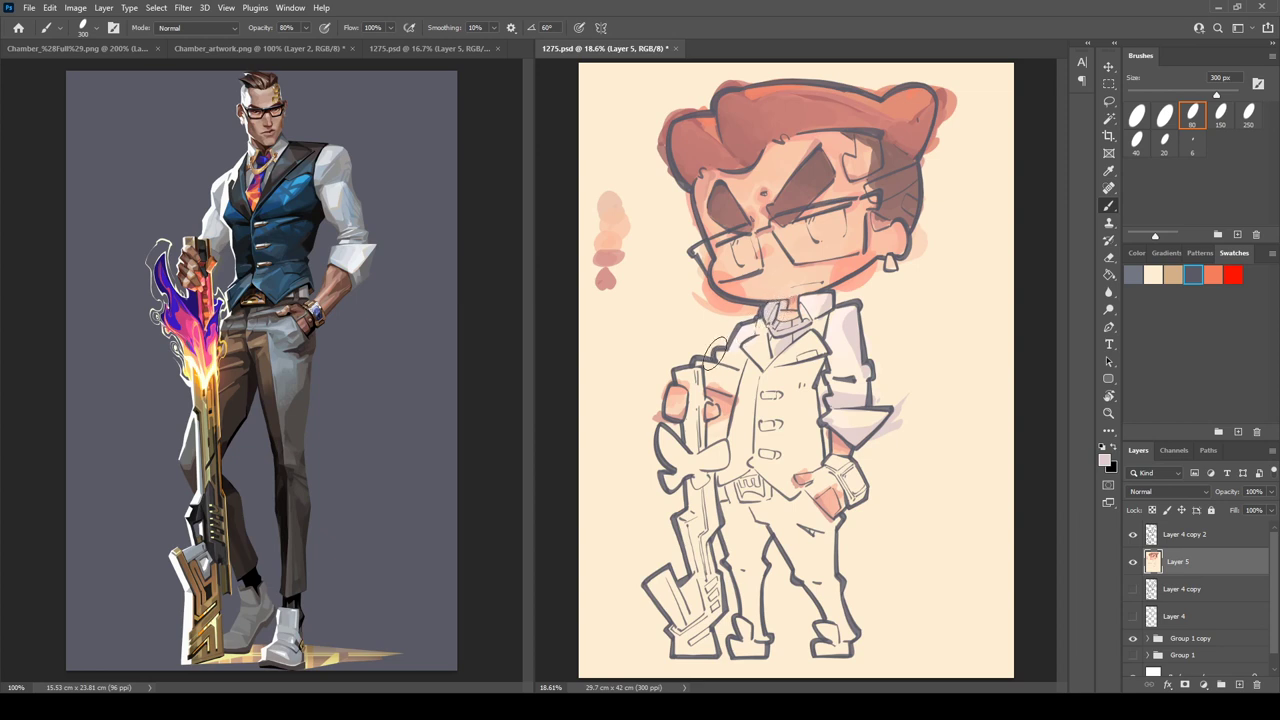
{"action": "left_click_drag", "start_coordinate": [716, 352], "coordinate": [738, 364]}
{"action": "left_click_drag", "start_coordinate": [831, 376], "coordinate": [848, 376]}
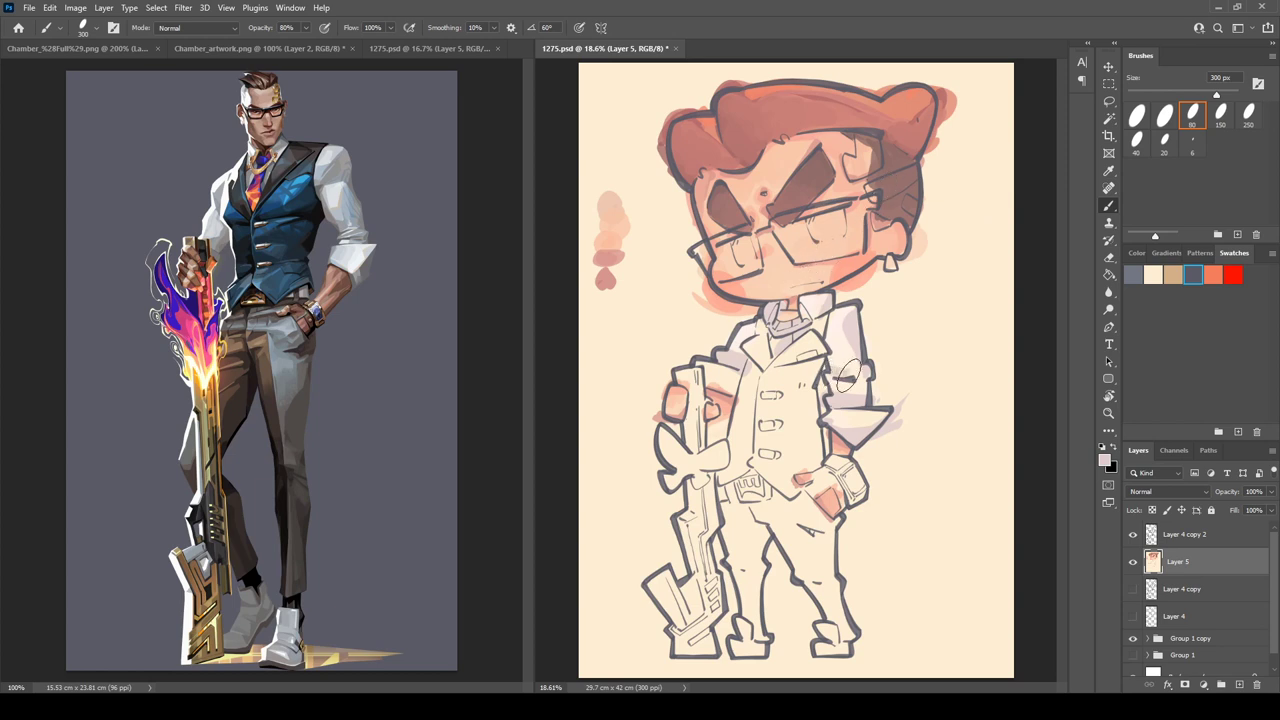
- Blend the shadows on the collar and sleeve using colours sampled from the shirt
{"action": "left_click", "coordinate": [846, 321], "text": "alt"}
{"action": "left_click", "coordinate": [819, 301], "text": "alt"}
{"action": "left_click", "coordinate": [815, 297], "text": "alt"}
{"action": "left_click", "coordinate": [843, 347], "text": "alt"}
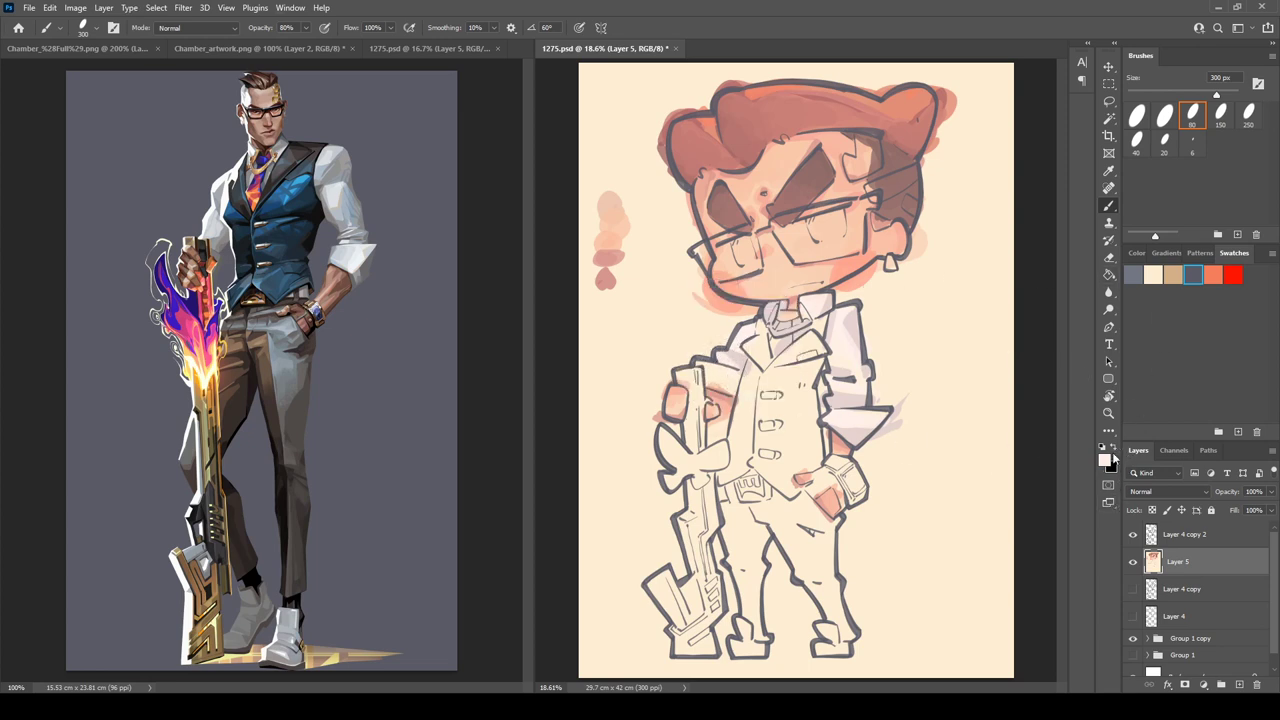
- Mix a soft mauve and deepen the sleeve and cuff shadows, blending with colours sampled from the shirt
{"action": "key", "text": "i"}
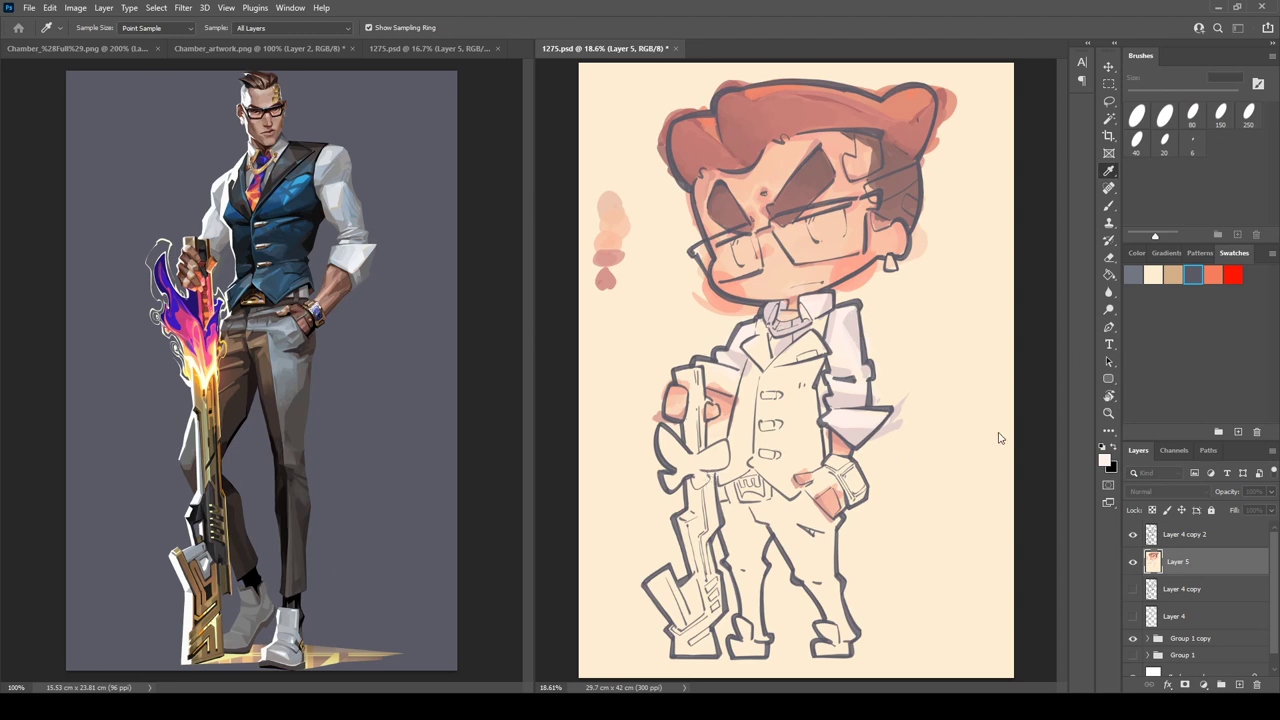
{"action": "key", "text": "b"}
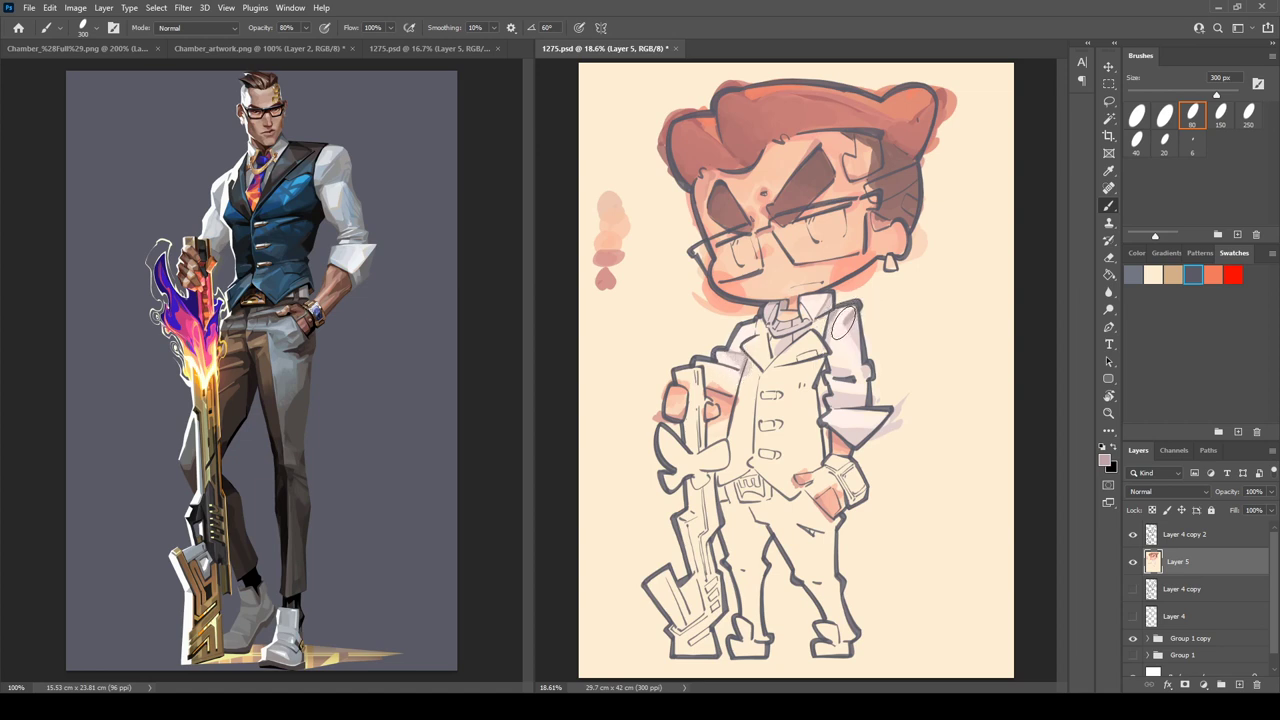
{"action": "left_click", "coordinate": [834, 318], "text": "alt"}
{"action": "left_click_drag", "start_coordinate": [830, 410], "coordinate": [864, 402]}
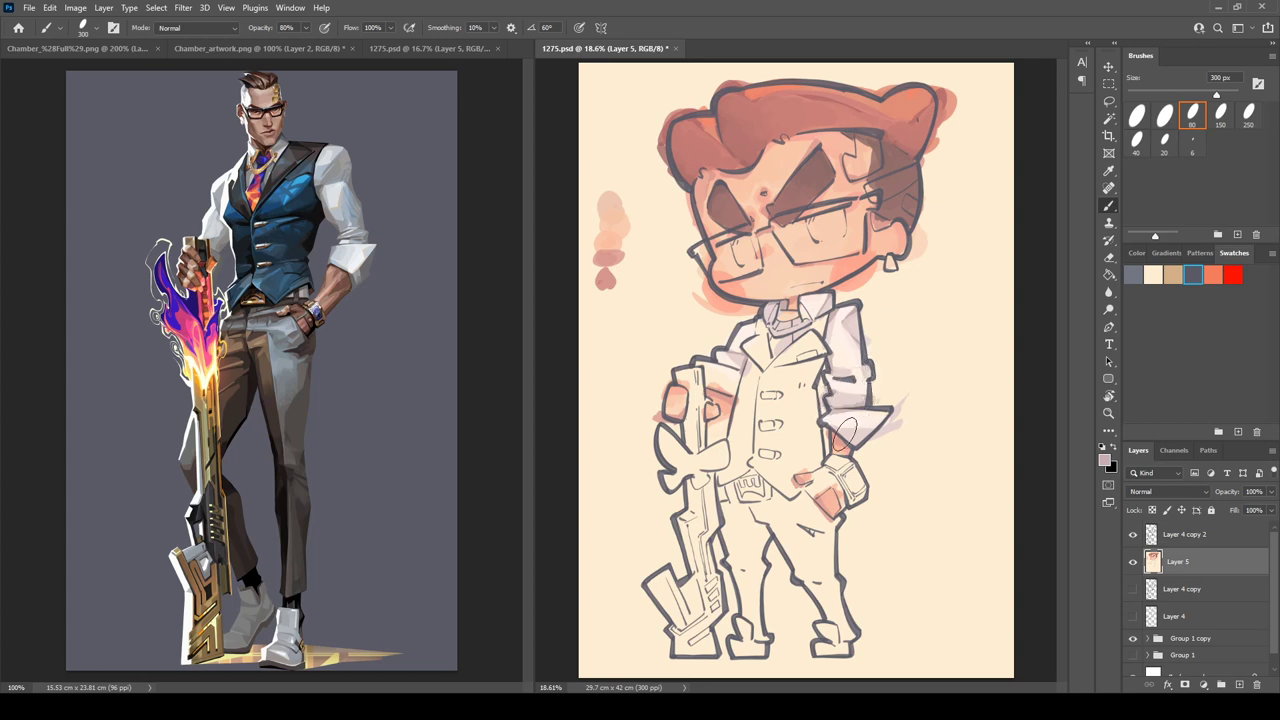
{"action": "left_click", "coordinate": [859, 434], "text": "alt"}
{"action": "left_click", "coordinate": [857, 363], "text": "alt"}
{"action": "left_click", "coordinate": [855, 311], "text": "alt"}
- Refine the shirt folds with pale pink and dusky mauve using a 175 px brush, and paint the earring white
{"action": "left_click", "coordinate": [1103, 460]}
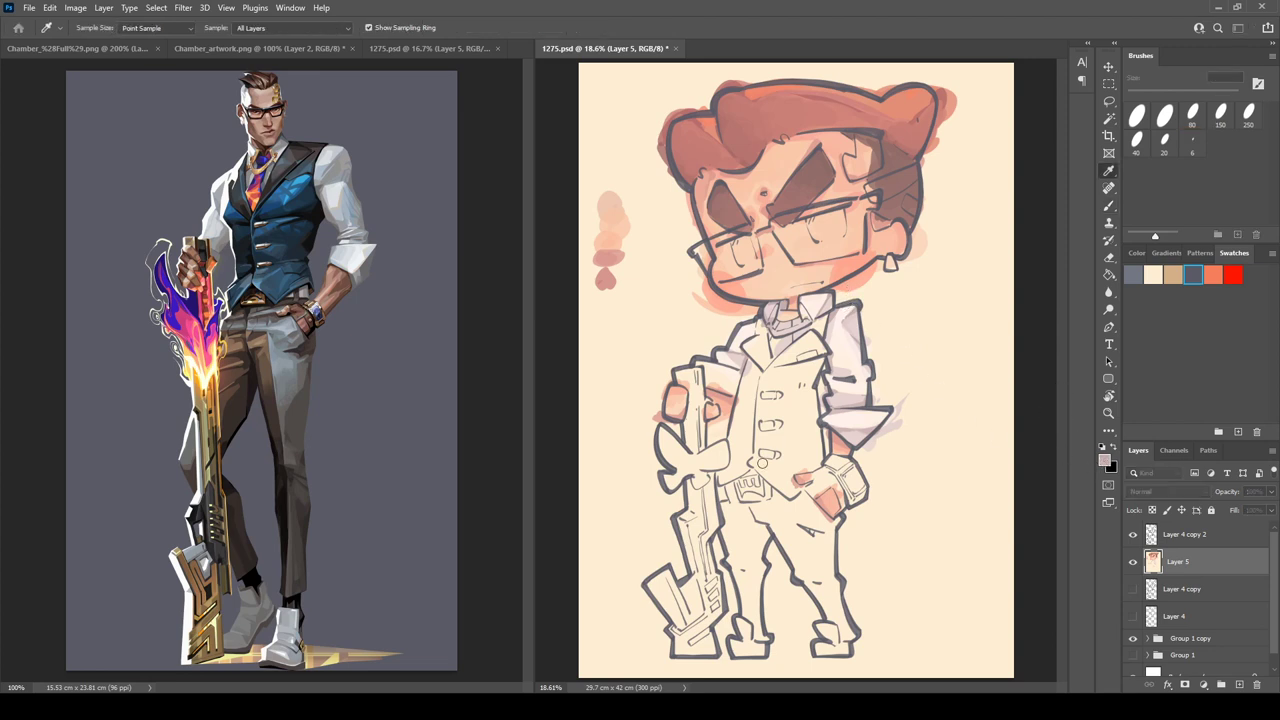
{"action": "left_click", "coordinate": [1003, 432], "text": "alt"}
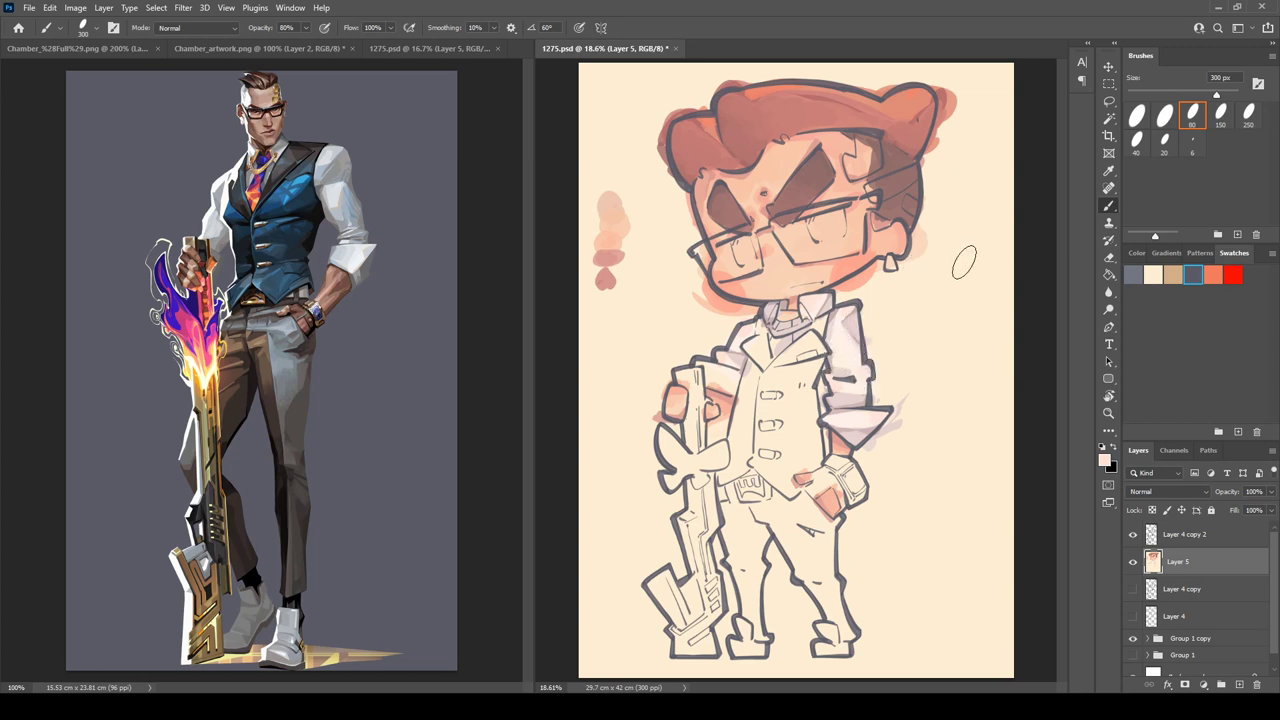
{"action": "key", "text": "i"}
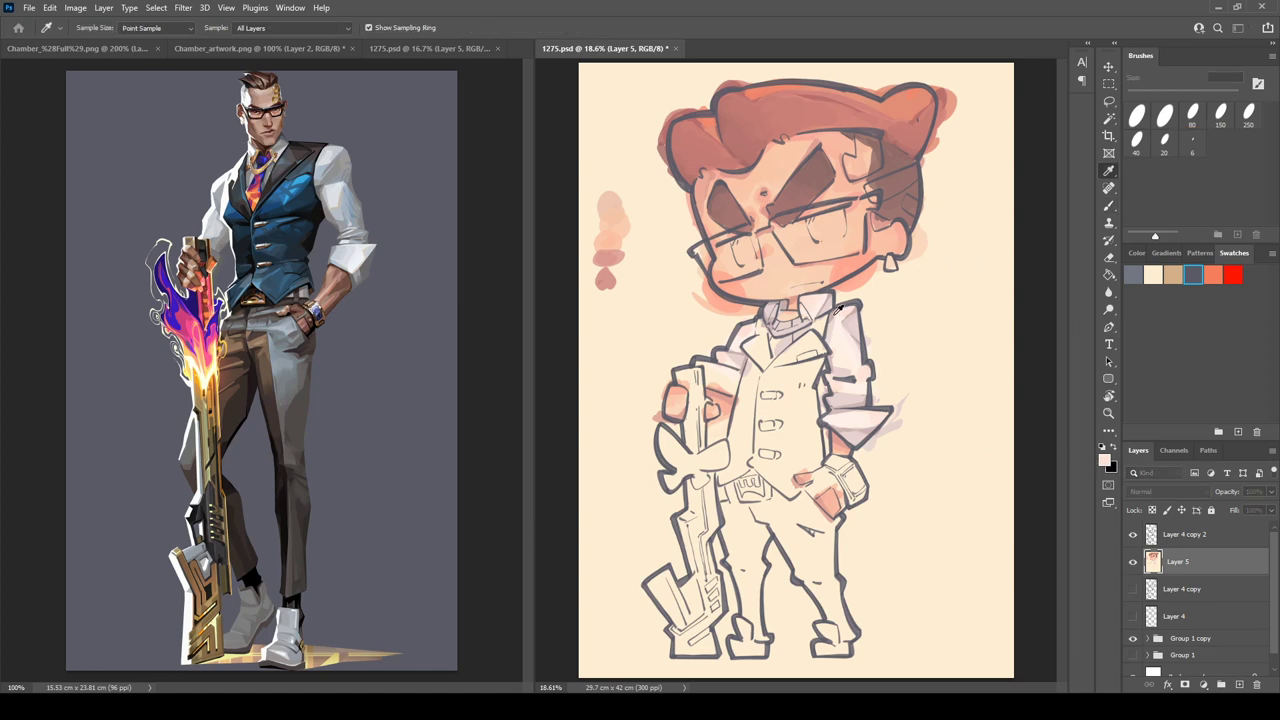
{"action": "key", "text": "b"}
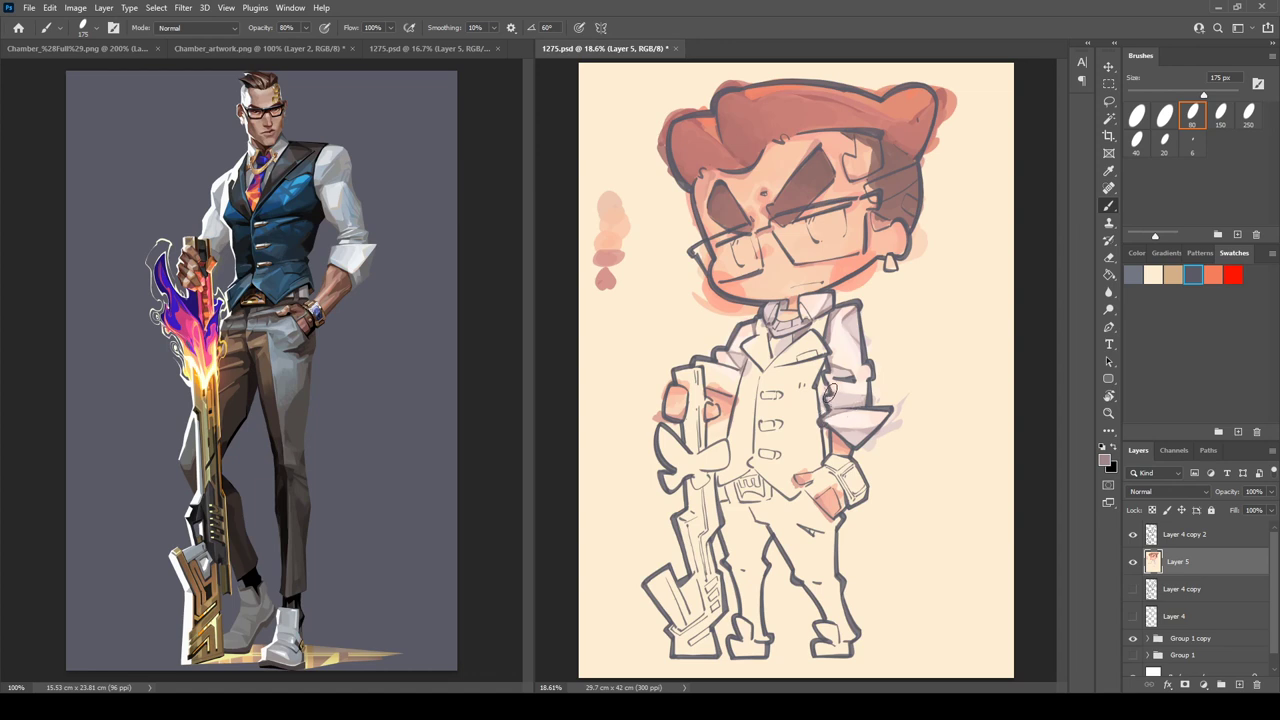
{"action": "left_click", "coordinate": [850, 325], "text": "alt"}
{"action": "left_click", "coordinate": [857, 309], "text": "alt"}
{"action": "left_click", "coordinate": [856, 320], "text": "alt"}
{"action": "left_click", "coordinate": [864, 426], "text": "alt"}
{"action": "left_click", "coordinate": [835, 369], "text": "alt"}
{"action": "left_click", "coordinate": [855, 311], "text": "alt"}
{"action": "left_click", "coordinate": [866, 370], "text": "alt"}
- Mix a slate blue and fill the whole vest with it using a 250 px brush
{"action": "key", "text": "i"}
{"action": "left_click", "coordinate": [776, 497]}
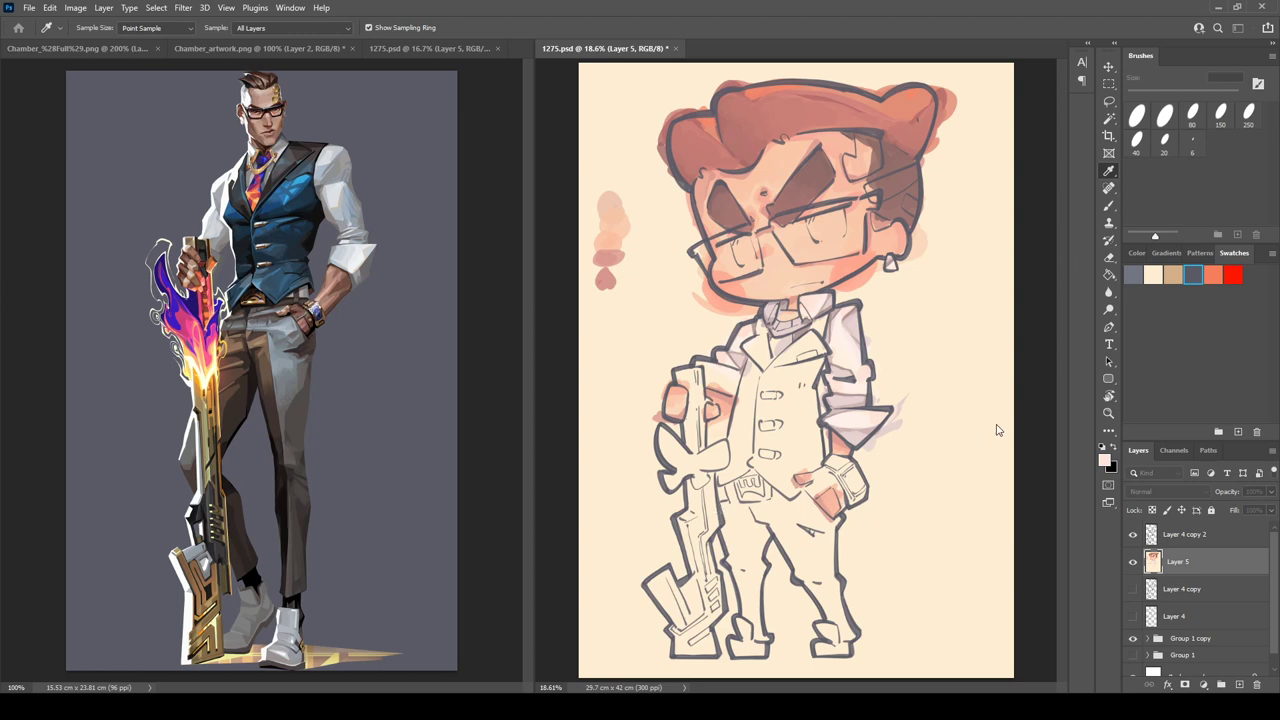
{"action": "key", "text": "b"}
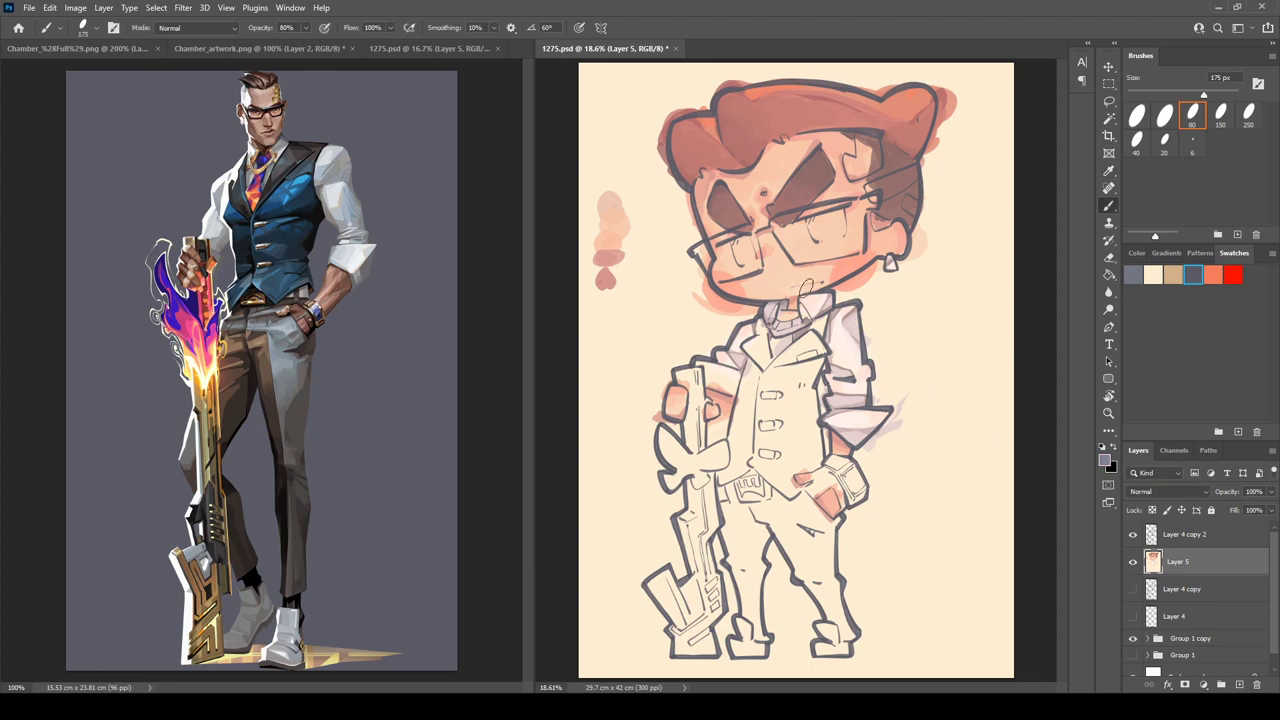
{"action": "key", "text": "bracketright"}
{"action": "mouse_move", "coordinate": [767, 324]}
{"action": "left_mouse_down"}
{"action": "mouse_move", "coordinate": [746, 347]}
{"action": "mouse_move", "coordinate": [765, 373]}
{"action": "mouse_move", "coordinate": [761, 342]}
{"action": "mouse_move", "coordinate": [769, 367]}
{"action": "mouse_move", "coordinate": [763, 410]}
{"action": "mouse_move", "coordinate": [753, 349]}
{"action": "mouse_move", "coordinate": [740, 408]}
{"action": "mouse_move", "coordinate": [748, 373]}
{"action": "mouse_move", "coordinate": [752, 454]}
{"action": "mouse_move", "coordinate": [768, 394]}
{"action": "mouse_move", "coordinate": [745, 373]}
{"action": "mouse_move", "coordinate": [724, 477]}
{"action": "mouse_move", "coordinate": [772, 445]}
{"action": "mouse_move", "coordinate": [749, 397]}
{"action": "mouse_move", "coordinate": [769, 424]}
{"action": "mouse_move", "coordinate": [800, 356]}
{"action": "mouse_move", "coordinate": [772, 369]}
{"action": "mouse_move", "coordinate": [821, 323]}
{"action": "mouse_move", "coordinate": [772, 416]}
{"action": "mouse_move", "coordinate": [775, 467]}
{"action": "mouse_move", "coordinate": [760, 472]}
{"action": "mouse_move", "coordinate": [796, 494]}
{"action": "mouse_move", "coordinate": [780, 463]}
{"action": "mouse_move", "coordinate": [815, 465]}
{"action": "mouse_move", "coordinate": [792, 438]}
{"action": "mouse_move", "coordinate": [790, 452]}
{"action": "mouse_move", "coordinate": [776, 390]}
{"action": "mouse_move", "coordinate": [808, 405]}
{"action": "mouse_move", "coordinate": [814, 371]}
{"action": "mouse_move", "coordinate": [811, 449]}
{"action": "left_mouse_up"}
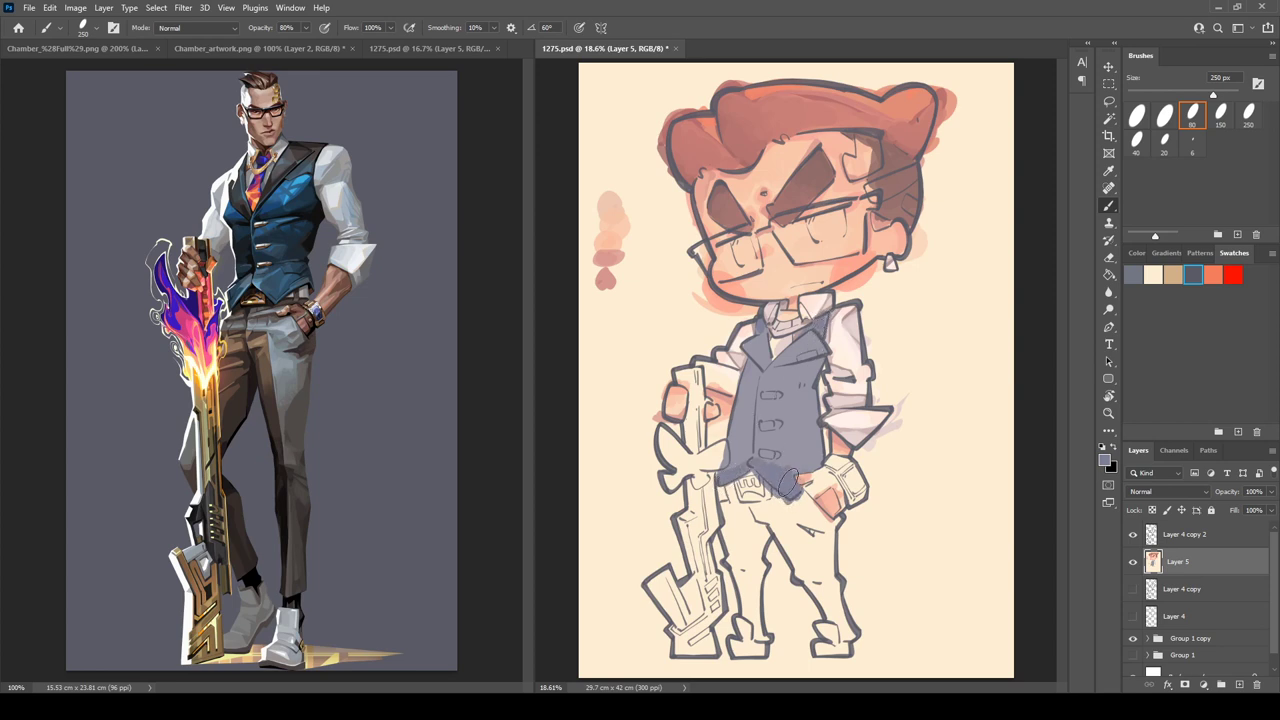
{"action": "left_click_drag", "start_coordinate": [800, 474], "coordinate": [811, 452]}
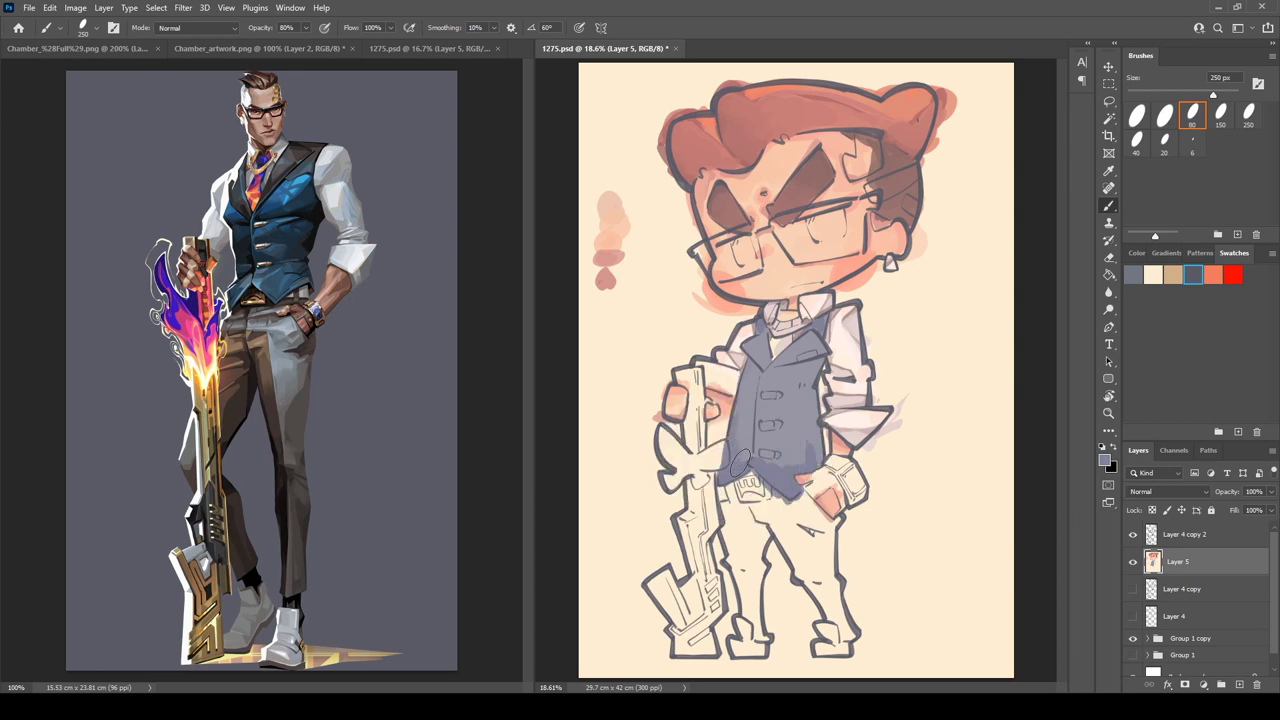
{"action": "mouse_move", "coordinate": [739, 464]}
{"action": "left_mouse_down"}
{"action": "mouse_move", "coordinate": [819, 464]}
{"action": "mouse_move", "coordinate": [800, 410]}
{"action": "mouse_move", "coordinate": [812, 437]}
{"action": "mouse_move", "coordinate": [764, 454]}
{"action": "mouse_move", "coordinate": [740, 439]}
{"action": "mouse_move", "coordinate": [745, 415]}
{"action": "mouse_move", "coordinate": [749, 432]}
{"action": "mouse_move", "coordinate": [758, 417]}
{"action": "mouse_move", "coordinate": [789, 417]}
{"action": "left_mouse_up"}
{"action": "left_click", "coordinate": [807, 443], "text": "alt"}
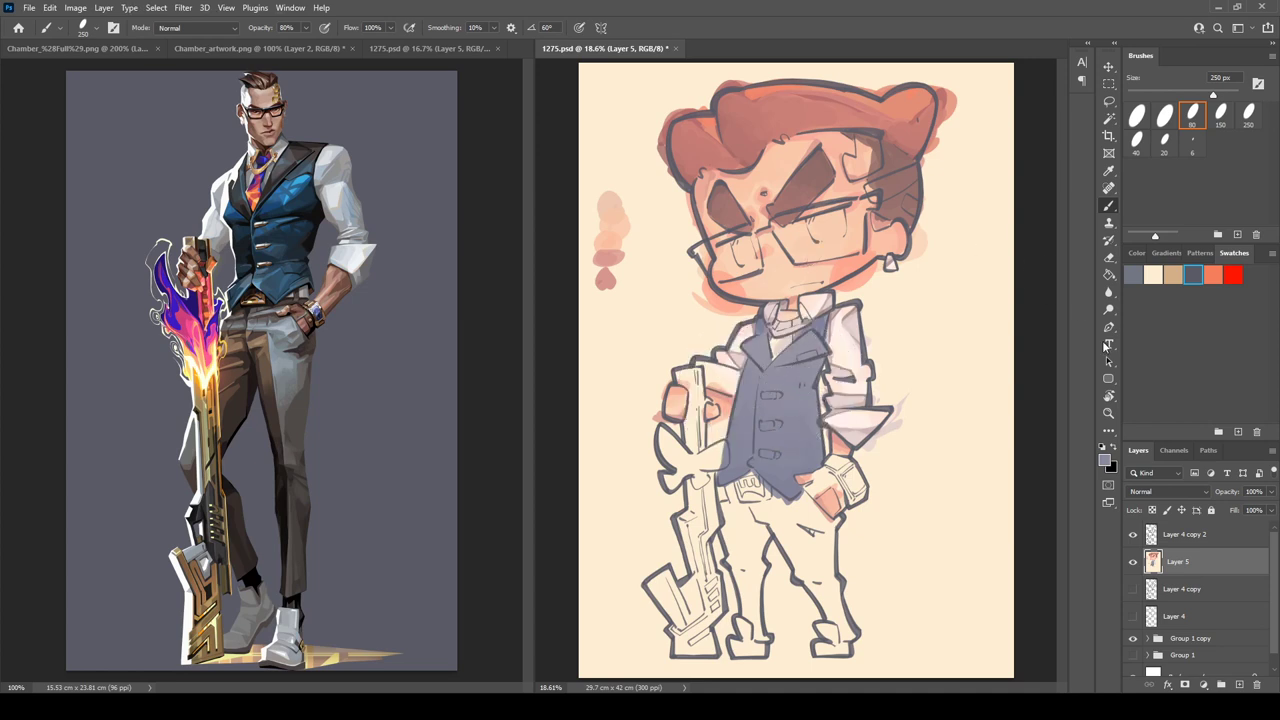
- Shade the lower half of the character's vest with muted blue-purple, blending with tones sampled from the vest
{"action": "key", "text": "i"}
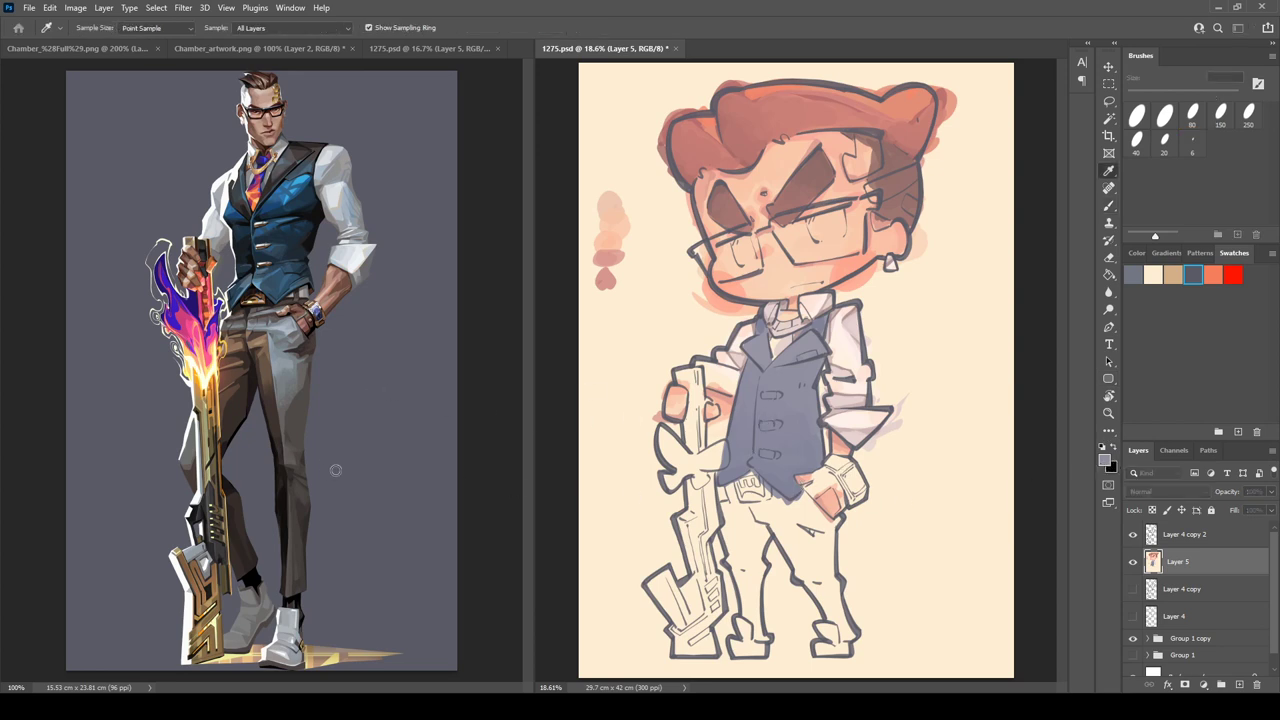
{"action": "key", "text": "b"}
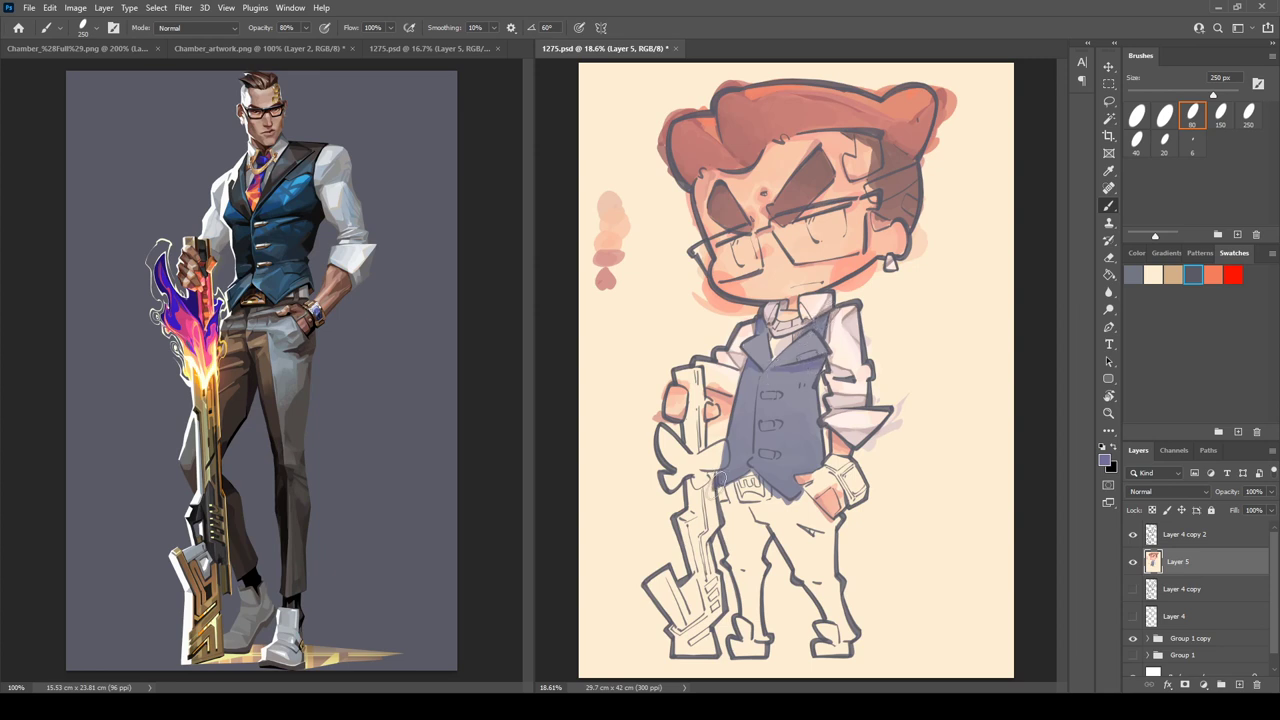
{"action": "left_click_drag", "start_coordinate": [717, 489], "coordinate": [794, 496]}
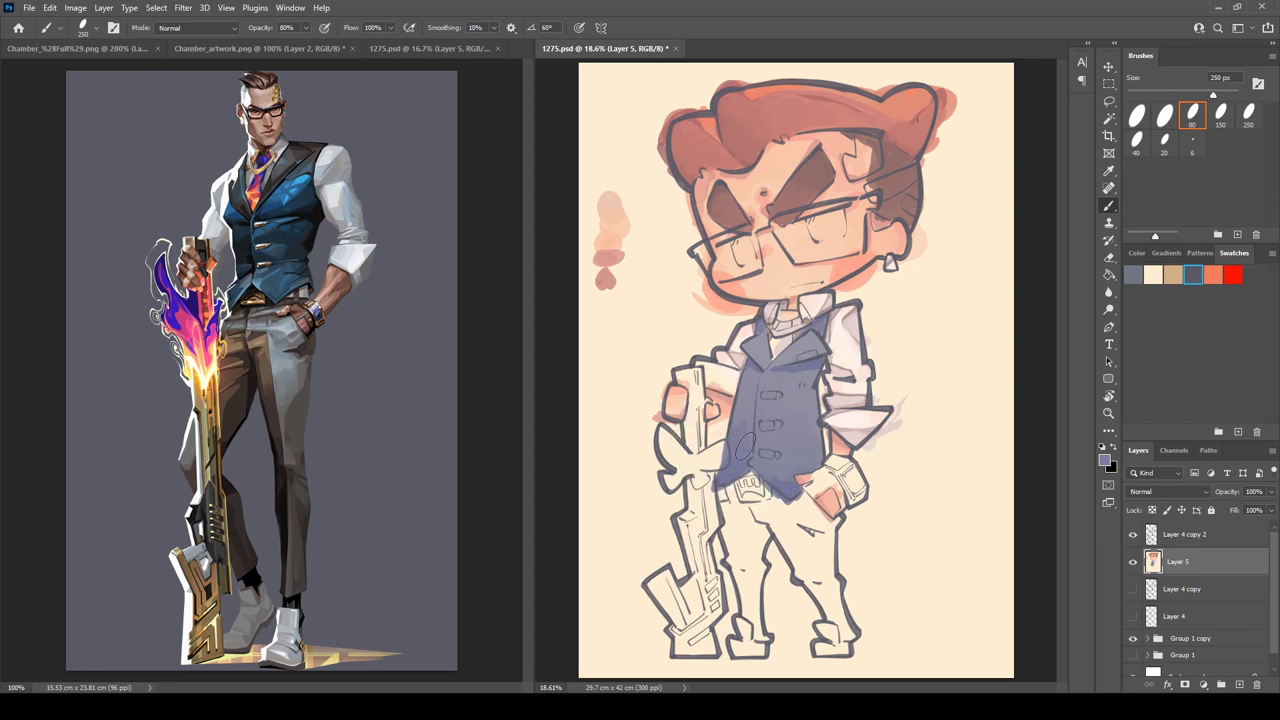
{"action": "left_click", "coordinate": [742, 441], "text": "alt"}
{"action": "left_click_drag", "start_coordinate": [756, 463], "coordinate": [783, 480]}
{"action": "left_click", "coordinate": [784, 473], "text": "alt"}
{"action": "left_click", "coordinate": [814, 457], "text": "alt"}
{"action": "left_click", "coordinate": [804, 454], "text": "alt"}
{"action": "left_click", "coordinate": [783, 398], "text": "alt"}
{"action": "left_click_drag", "start_coordinate": [780, 395], "coordinate": [764, 390]}
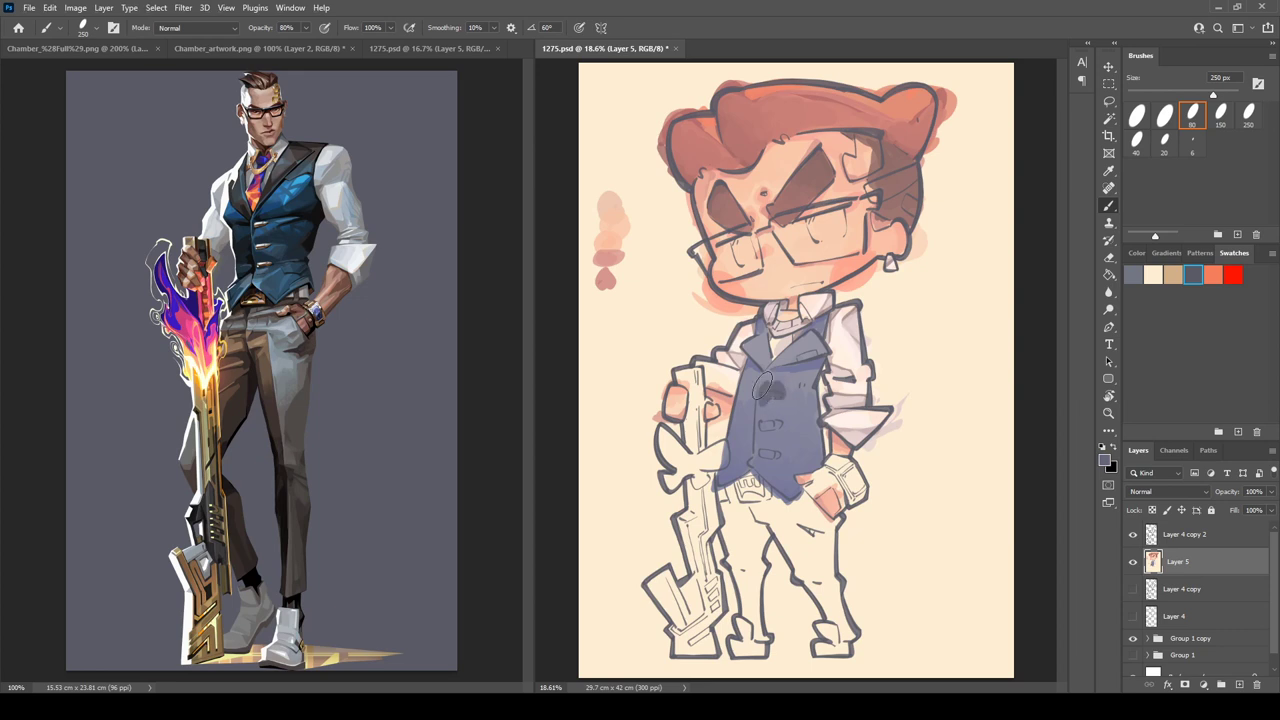
{"action": "key", "text": "ctrl+z"}
- Paint a more saturated blue across the upper vest and blend it down toward the buttons
{"action": "key", "text": "i"}
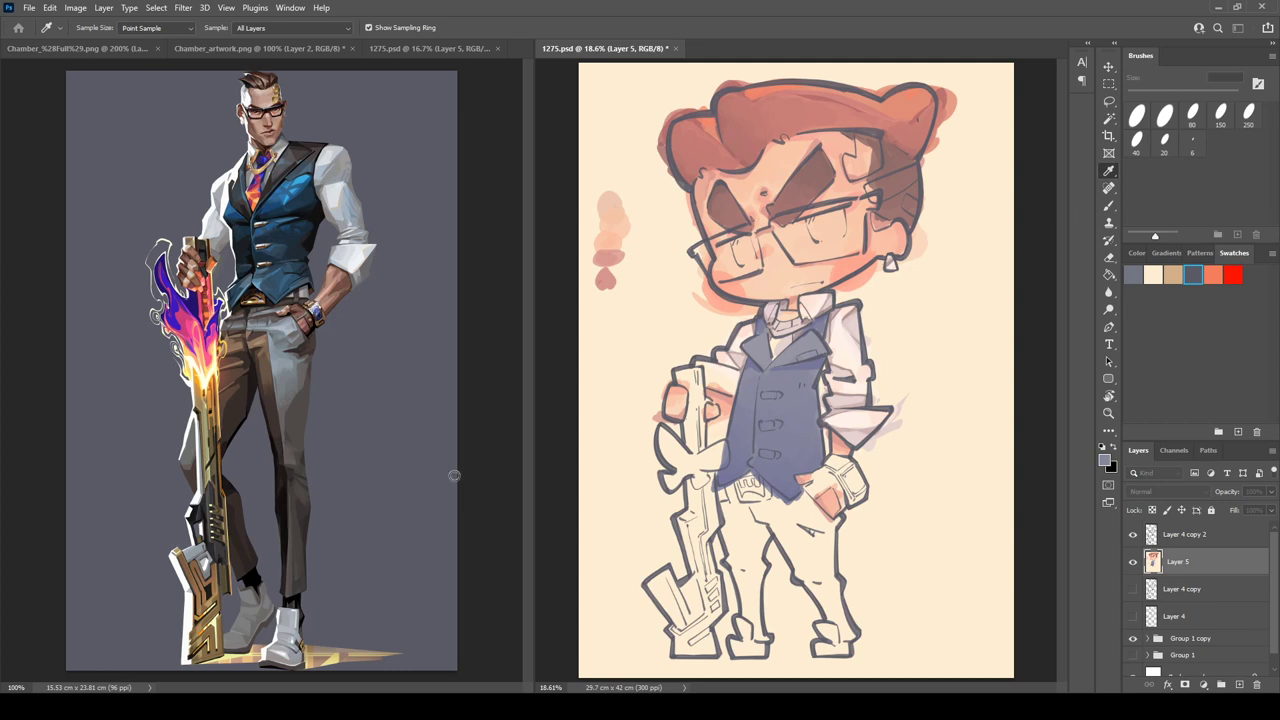
{"action": "key", "text": "b"}
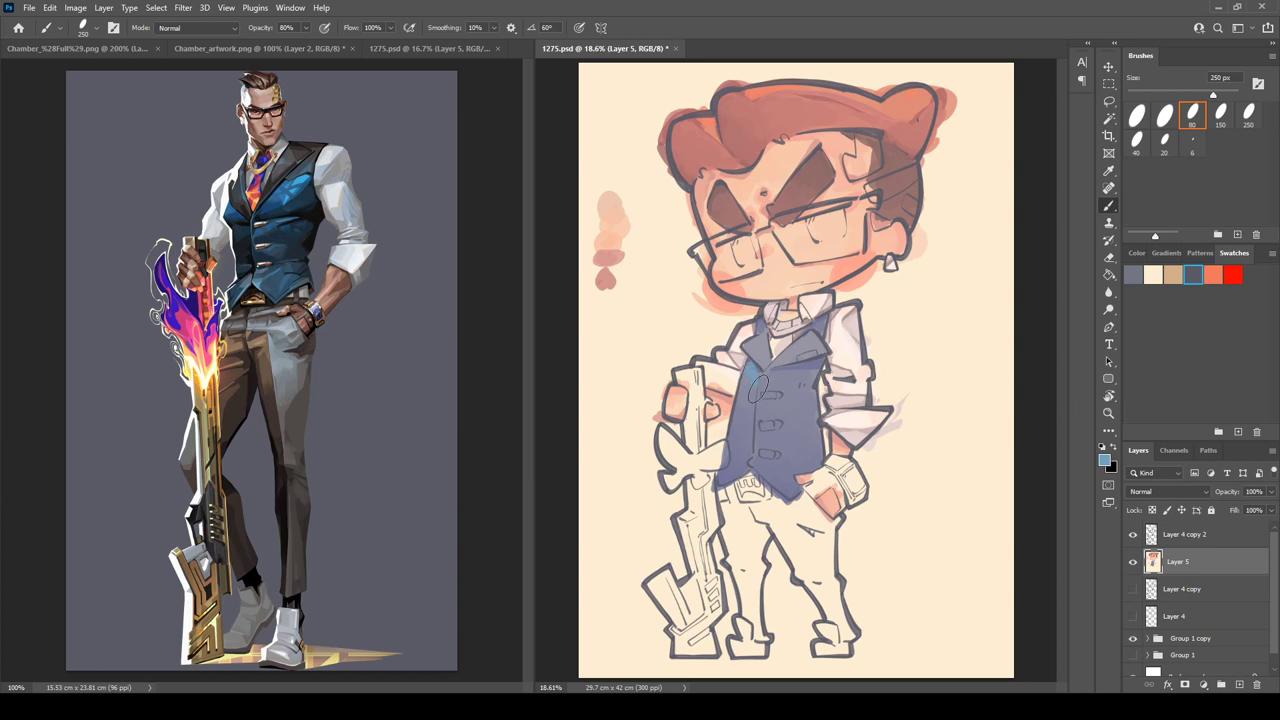
{"action": "left_click_drag", "start_coordinate": [789, 374], "coordinate": [821, 375]}
{"action": "left_click", "coordinate": [768, 383], "text": "alt"}
{"action": "left_click", "coordinate": [769, 399], "text": "alt"}
{"action": "left_click", "coordinate": [791, 409], "text": "alt"}
{"action": "left_click", "coordinate": [781, 442], "text": "alt"}
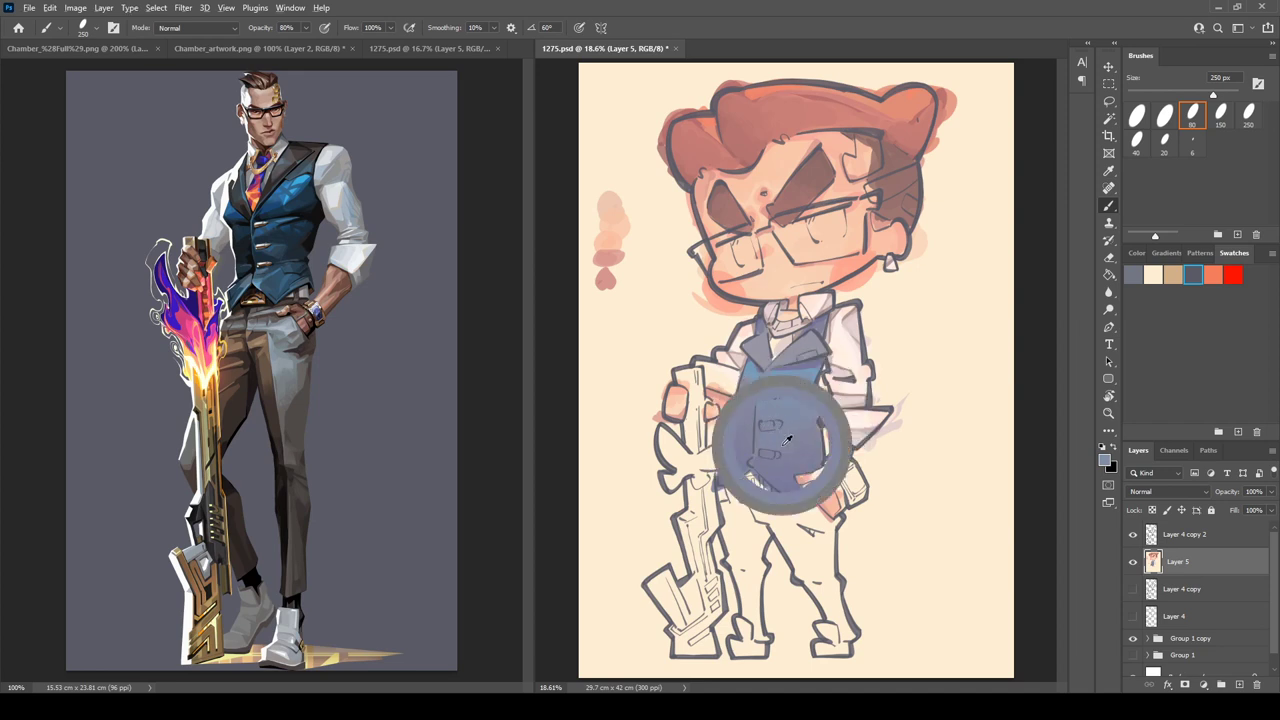
{"action": "left_click", "coordinate": [791, 429], "text": "alt"}
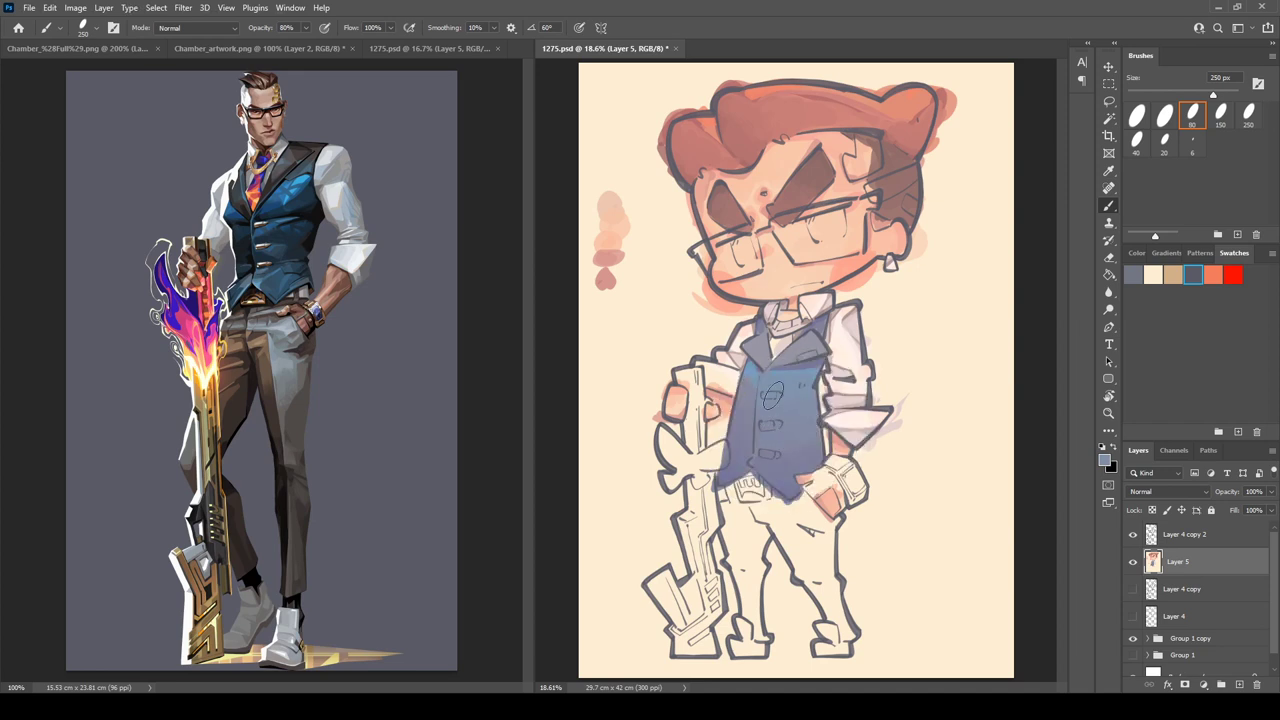
- Smooth the blue on the vest just below the lapels using tones sampled from the chest area
{"action": "left_click", "coordinate": [758, 384], "text": "alt"}
{"action": "left_click", "coordinate": [751, 372], "text": "alt"}
{"action": "left_click", "coordinate": [751, 378], "text": "alt"}
{"action": "left_click", "coordinate": [808, 372], "text": "alt"}
{"action": "left_click", "coordinate": [806, 362], "text": "alt"}
{"action": "left_click", "coordinate": [798, 366], "text": "alt"}
- Tint both vest lapels with a dark, warm greyish purple and blend it with sampled lapel tones
{"action": "key", "text": "i"}
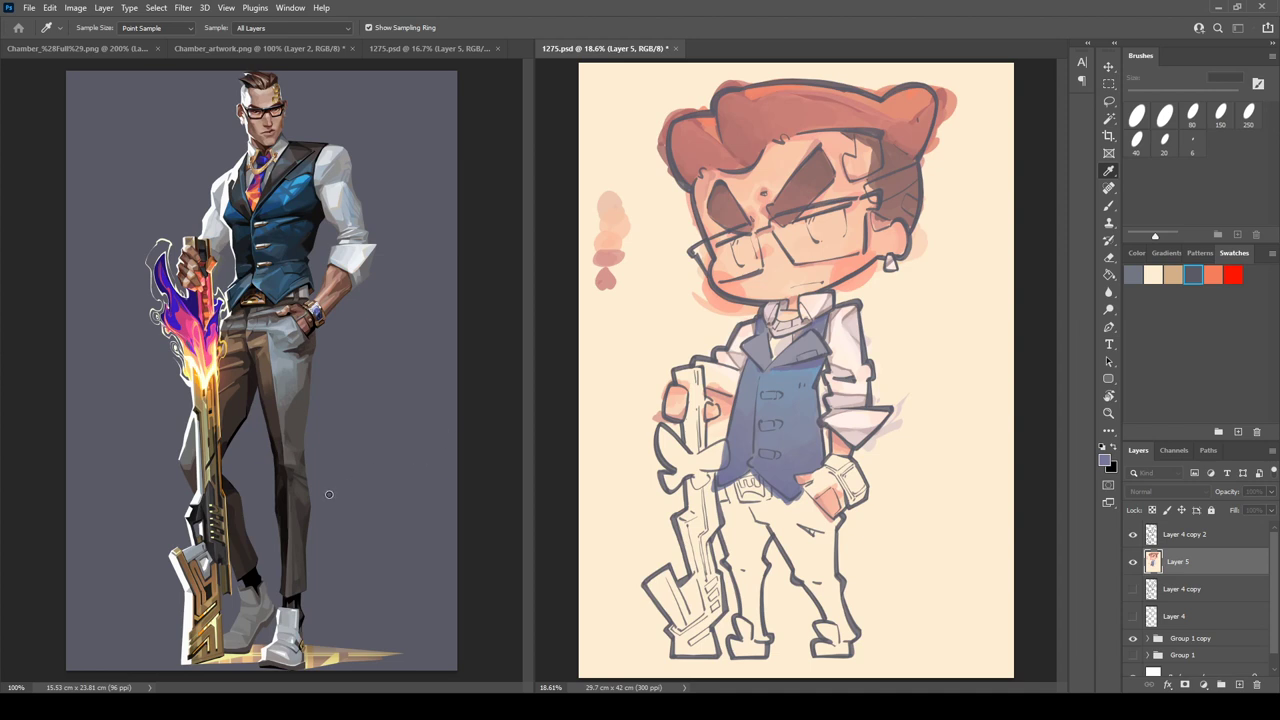
{"action": "key", "text": "b"}
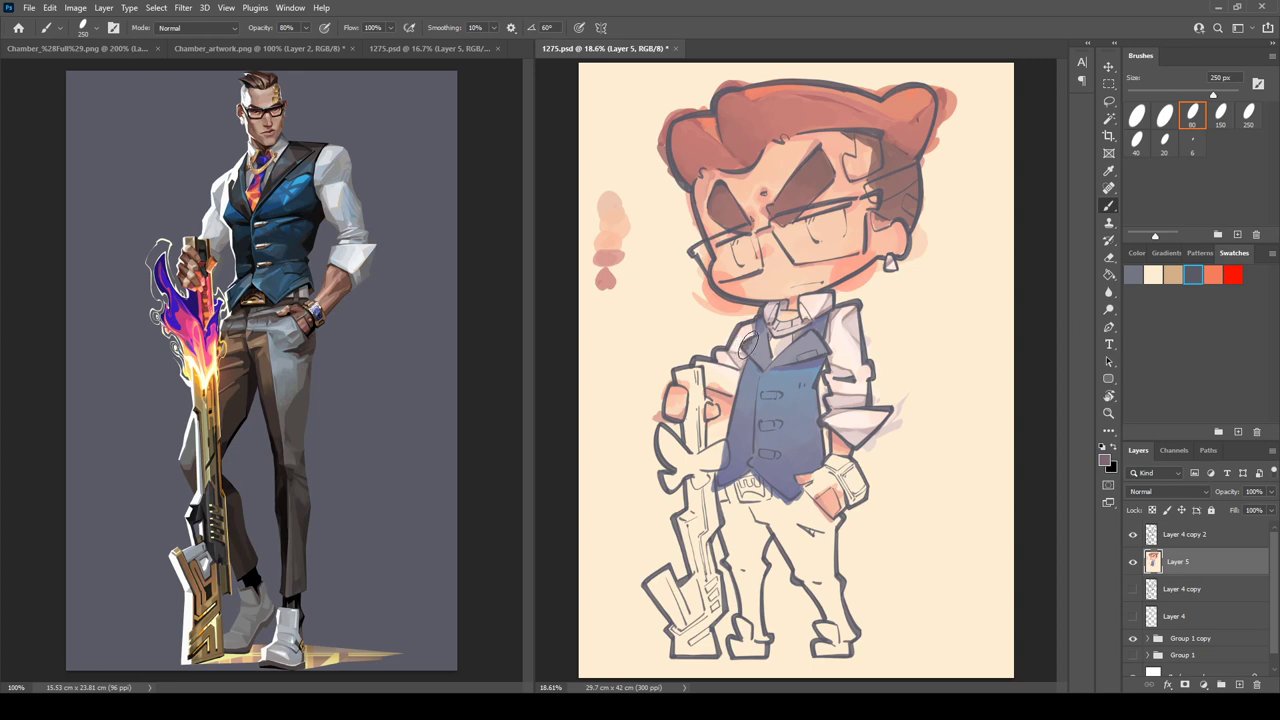
{"action": "left_click", "coordinate": [807, 340]}
{"action": "left_click", "coordinate": [755, 341], "text": "alt"}
{"action": "left_click_drag", "start_coordinate": [745, 348], "coordinate": [762, 342]}
{"action": "left_click", "coordinate": [757, 350], "text": "alt"}
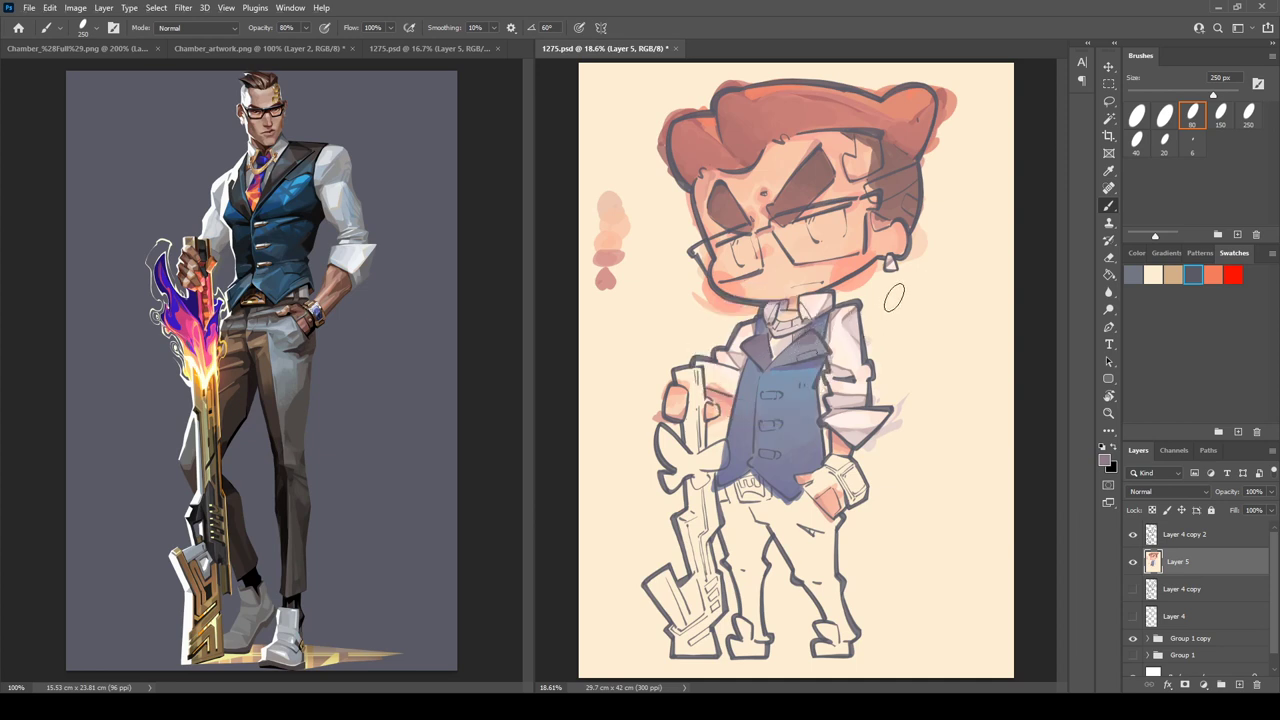
{"action": "left_click", "coordinate": [800, 348], "text": "alt"}
- Refine the shading on the lapels and adjoining vest edges with cooler purple-grey tones
{"action": "key", "text": "i"}
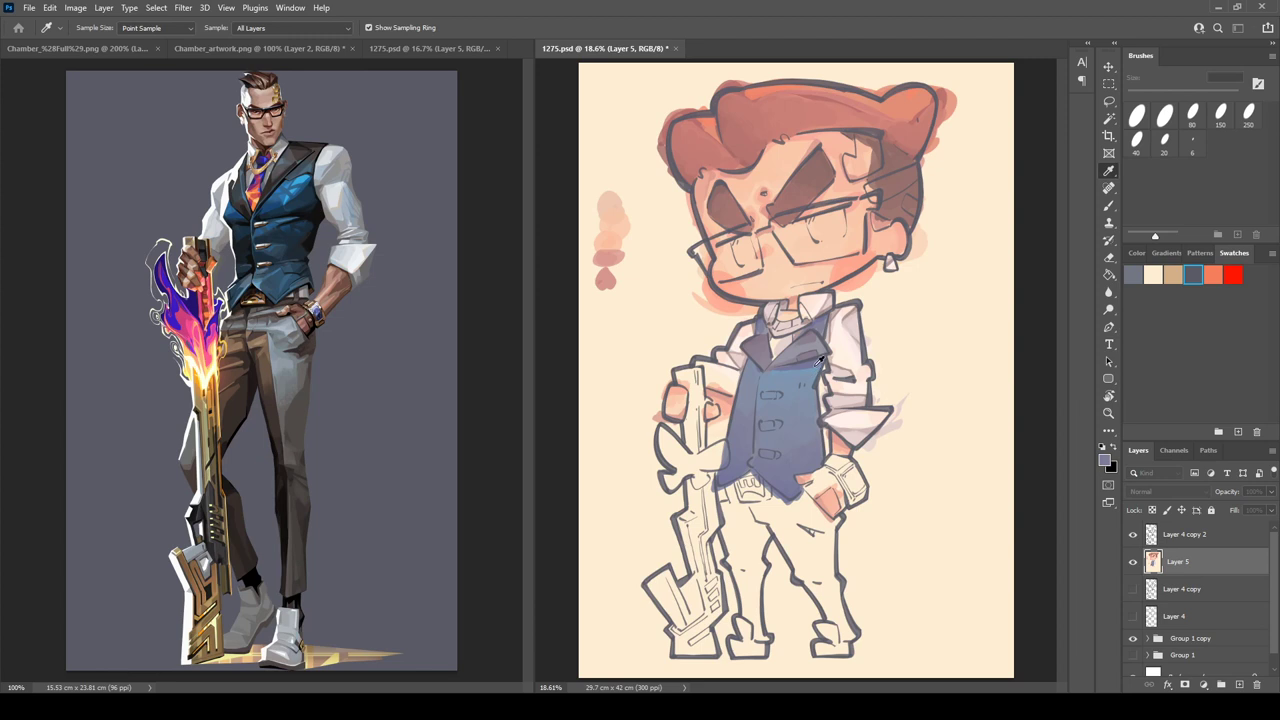
{"action": "key", "text": "b"}
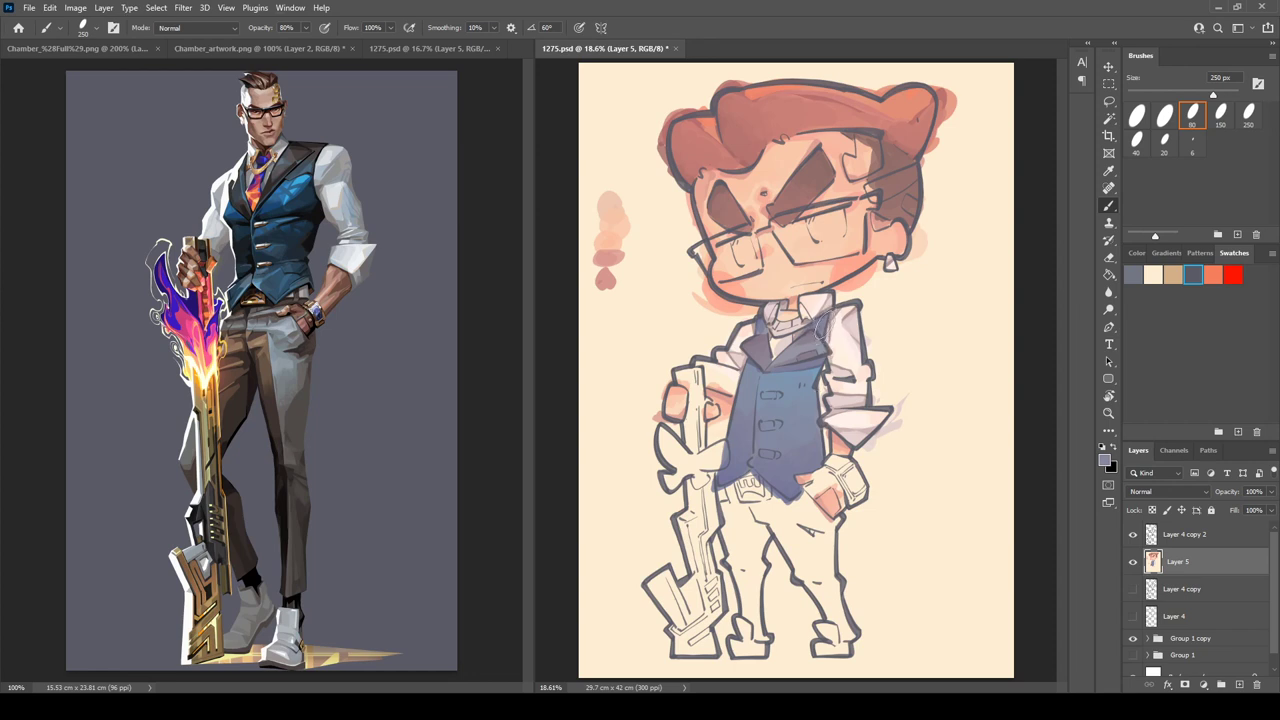
{"action": "left_click", "coordinate": [811, 369], "text": "alt"}
{"action": "left_click", "coordinate": [766, 330], "text": "alt"}
{"action": "left_click", "coordinate": [813, 365], "text": "alt"}
{"action": "left_click", "coordinate": [813, 368], "text": "alt"}
- Paint the three vest buttons with a darker blue-purple sampled from the vest
{"action": "left_click", "coordinate": [748, 448], "text": "alt"}
{"action": "left_click", "coordinate": [742, 449], "text": "alt"}
{"action": "left_click_drag", "start_coordinate": [773, 460], "coordinate": [782, 453]}
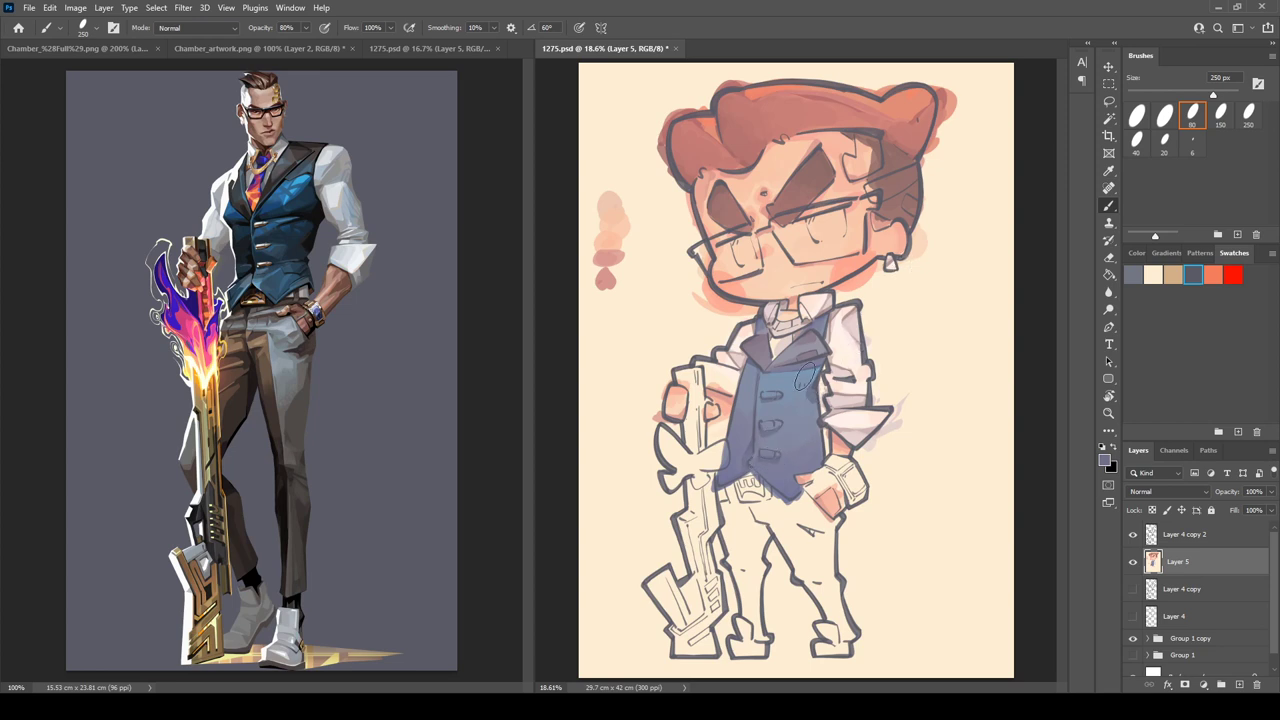
{"action": "left_click", "coordinate": [806, 388], "text": "alt"}
- Compare the outfit colours in the two Chamber reference images, ending back at the 1275.psd drawing
{"action": "left_click", "coordinate": [280, 50]}
{"action": "left_click", "coordinate": [122, 48]}
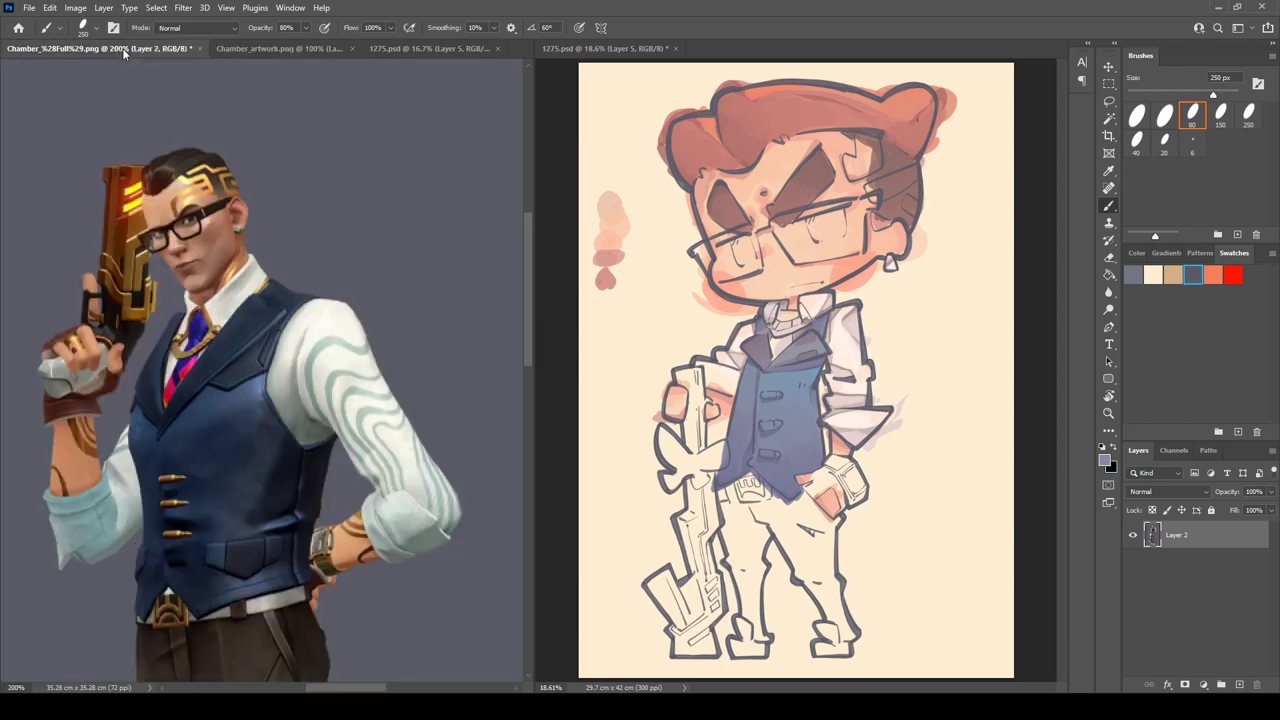
{"action": "left_click", "coordinate": [265, 48]}
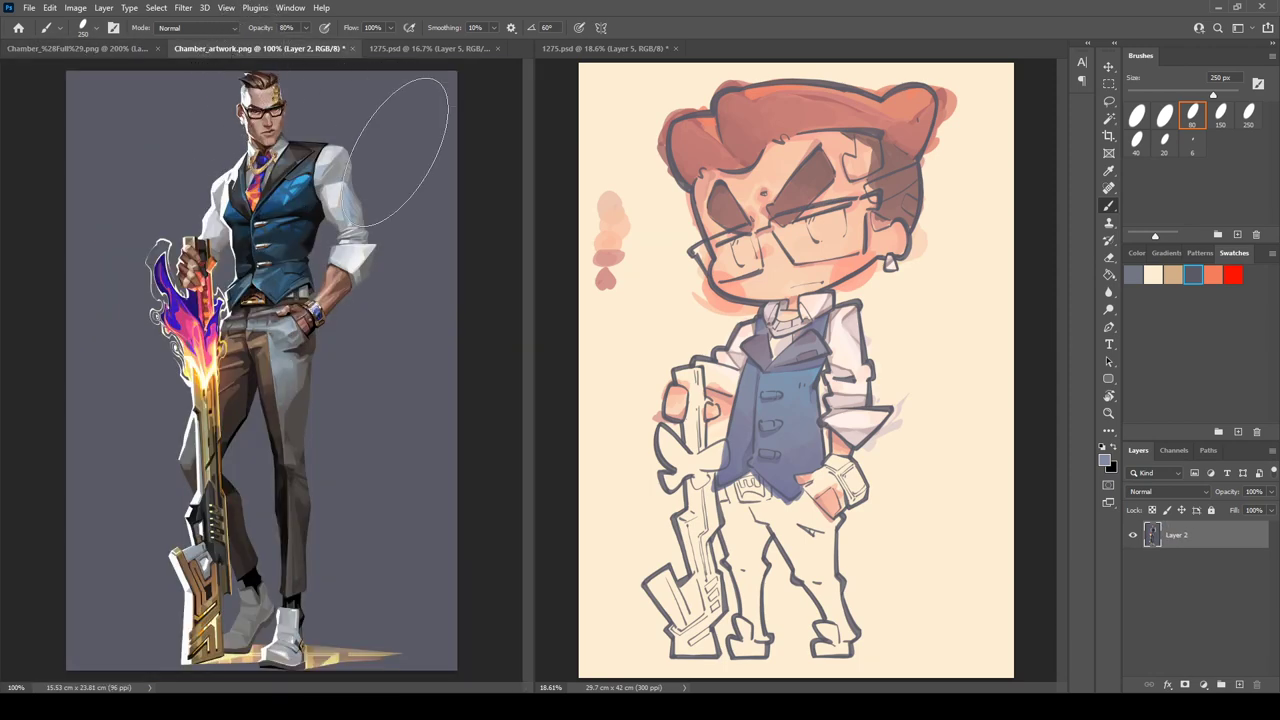
{"action": "left_click", "coordinate": [123, 47]}
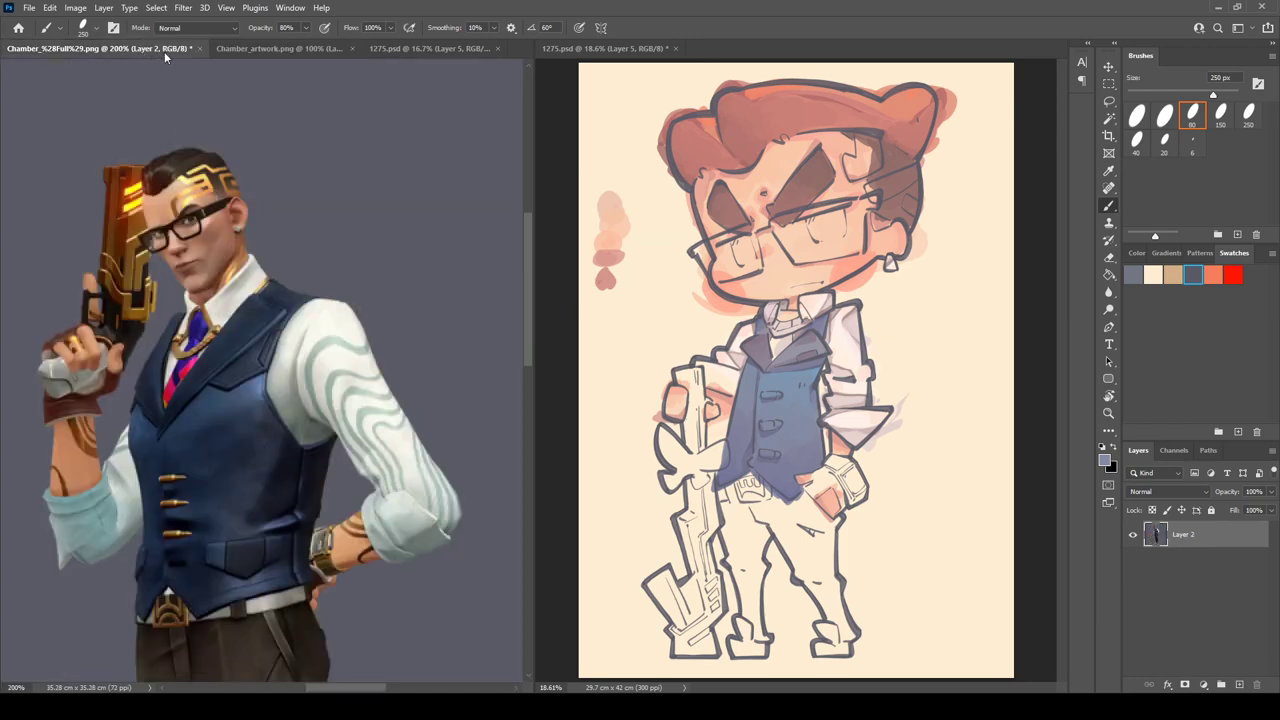
{"action": "left_click", "coordinate": [242, 48]}
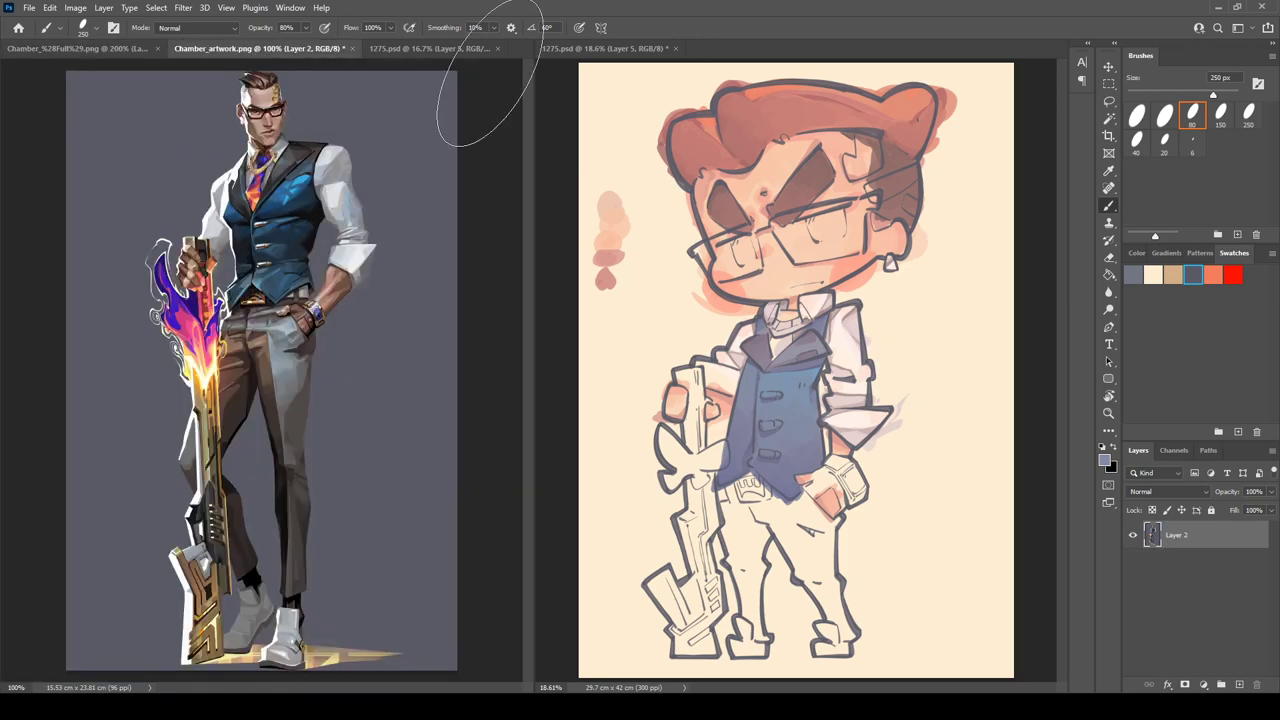
{"action": "left_click", "coordinate": [1005, 393]}
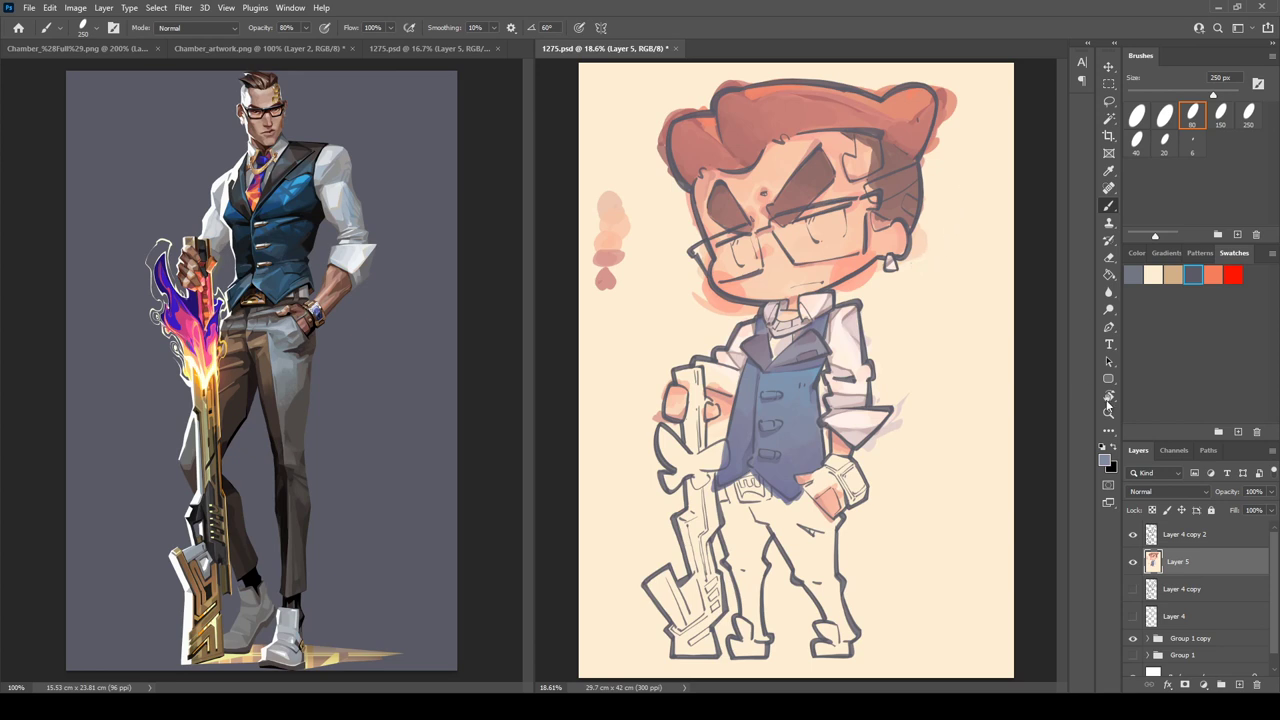
- Block in the belt area and both trouser legs with a light grey-blue base colour
{"action": "key", "text": "i"}
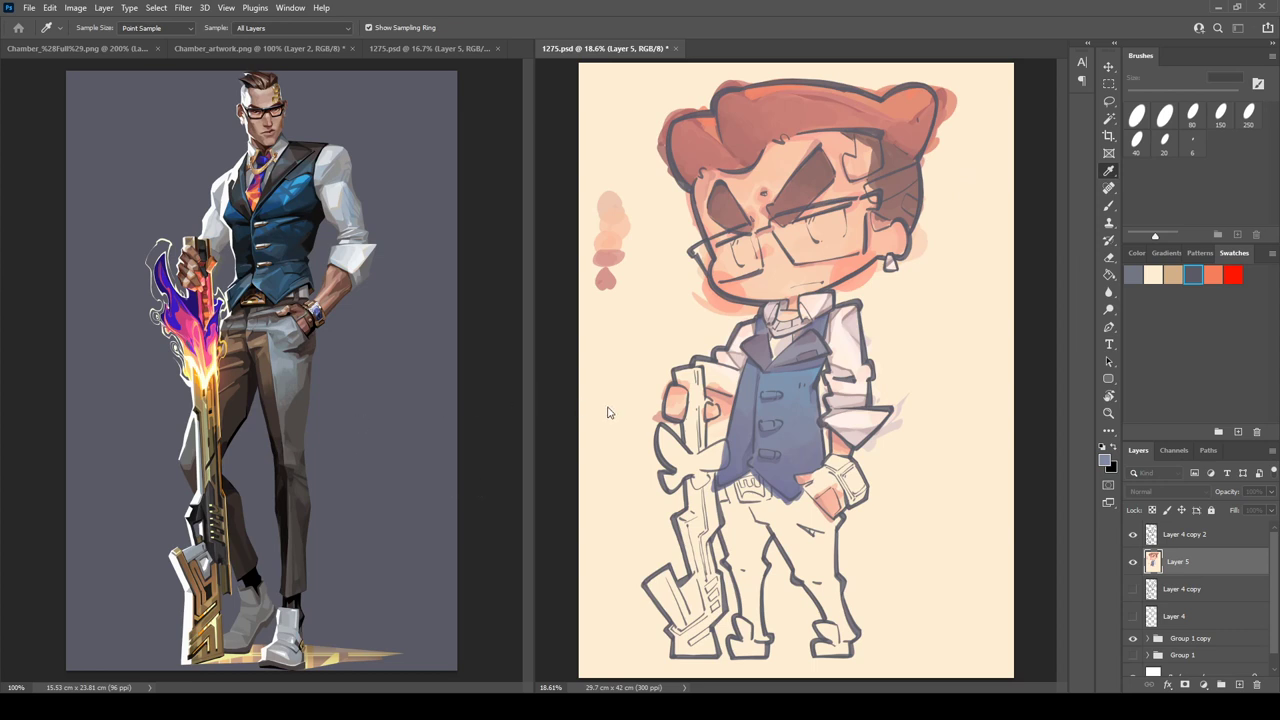
{"action": "key", "text": "b"}
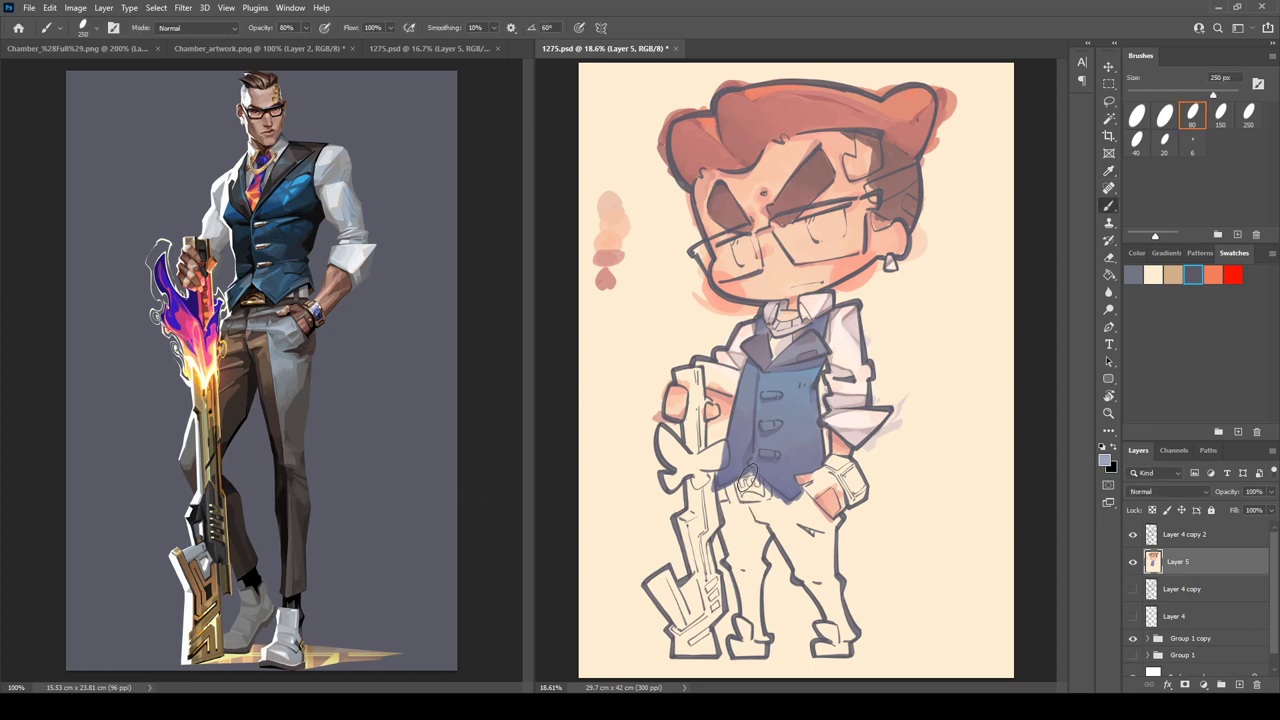
{"action": "left_click_drag", "start_coordinate": [748, 480], "coordinate": [758, 484]}
{"action": "mouse_move", "coordinate": [781, 500]}
{"action": "left_mouse_down"}
{"action": "mouse_move", "coordinate": [800, 503]}
{"action": "mouse_move", "coordinate": [761, 495]}
{"action": "mouse_move", "coordinate": [782, 515]}
{"action": "mouse_move", "coordinate": [752, 506]}
{"action": "left_mouse_up"}
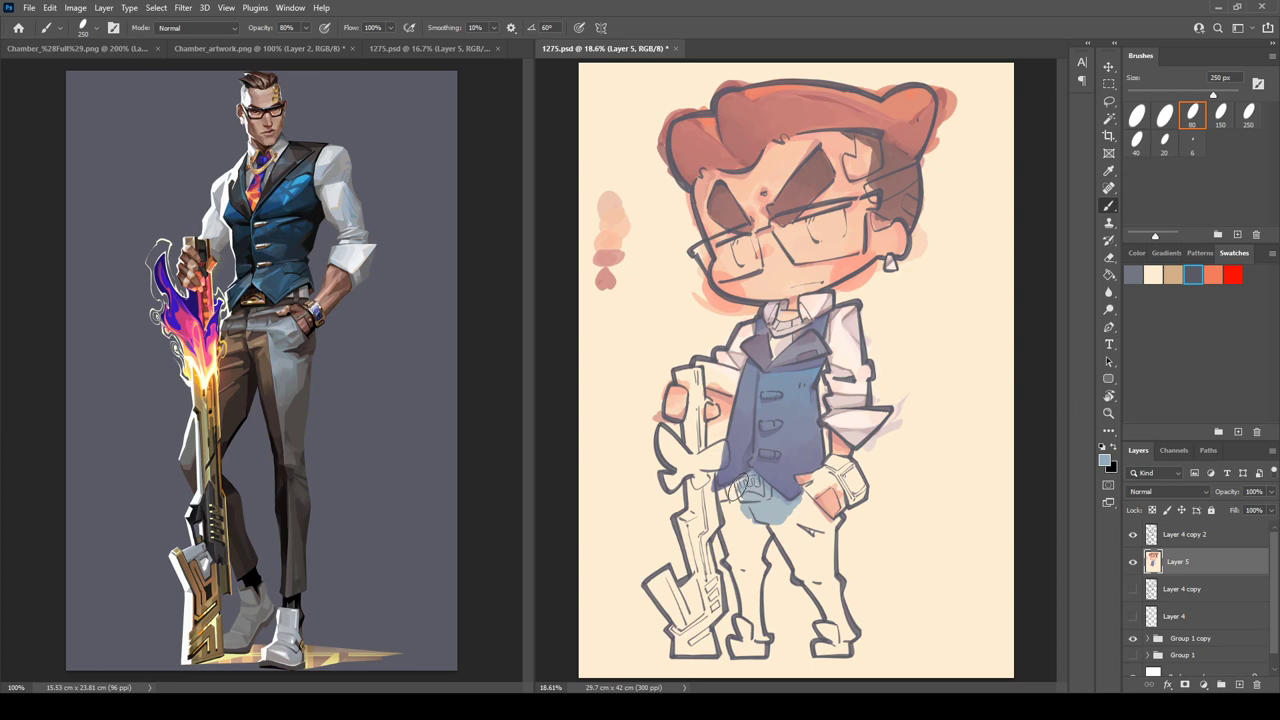
{"action": "mouse_move", "coordinate": [746, 500]}
{"action": "left_mouse_down"}
{"action": "mouse_move", "coordinate": [722, 498]}
{"action": "mouse_move", "coordinate": [724, 520]}
{"action": "mouse_move", "coordinate": [733, 543]}
{"action": "mouse_move", "coordinate": [768, 530]}
{"action": "mouse_move", "coordinate": [731, 554]}
{"action": "mouse_move", "coordinate": [760, 545]}
{"action": "mouse_move", "coordinate": [740, 596]}
{"action": "mouse_move", "coordinate": [740, 578]}
{"action": "mouse_move", "coordinate": [760, 568]}
{"action": "mouse_move", "coordinate": [750, 626]}
{"action": "mouse_move", "coordinate": [745, 596]}
{"action": "mouse_move", "coordinate": [750, 612]}
{"action": "mouse_move", "coordinate": [758, 585]}
{"action": "mouse_move", "coordinate": [764, 637]}
{"action": "left_mouse_up"}
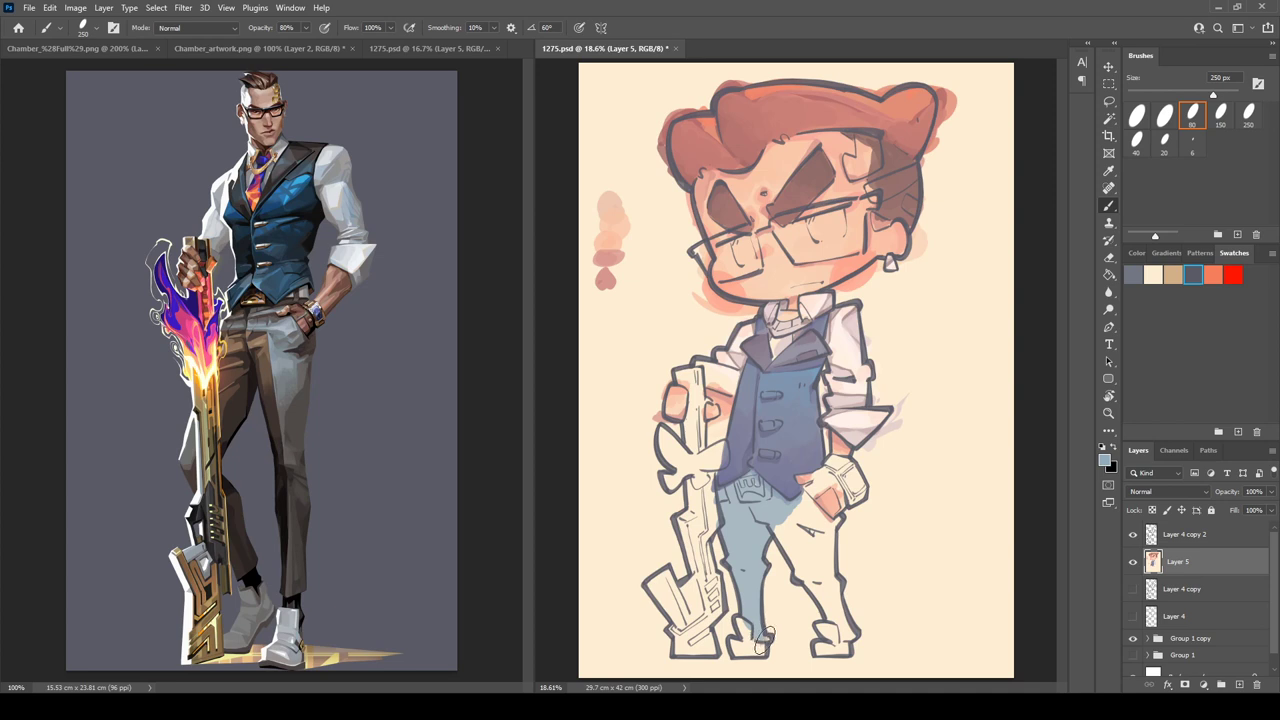
{"action": "mouse_move", "coordinate": [790, 505]}
{"action": "left_mouse_down"}
{"action": "mouse_move", "coordinate": [782, 532]}
{"action": "mouse_move", "coordinate": [808, 500]}
{"action": "mouse_move", "coordinate": [820, 522]}
{"action": "mouse_move", "coordinate": [808, 496]}
{"action": "mouse_move", "coordinate": [832, 526]}
{"action": "mouse_move", "coordinate": [838, 510]}
{"action": "mouse_move", "coordinate": [792, 560]}
{"action": "mouse_move", "coordinate": [802, 566]}
{"action": "mouse_move", "coordinate": [808, 515]}
{"action": "mouse_move", "coordinate": [818, 570]}
{"action": "mouse_move", "coordinate": [819, 538]}
{"action": "mouse_move", "coordinate": [828, 548]}
{"action": "mouse_move", "coordinate": [812, 590]}
{"action": "mouse_move", "coordinate": [834, 620]}
{"action": "mouse_move", "coordinate": [838, 610]}
{"action": "mouse_move", "coordinate": [843, 640]}
{"action": "mouse_move", "coordinate": [838, 527]}
{"action": "left_mouse_up"}
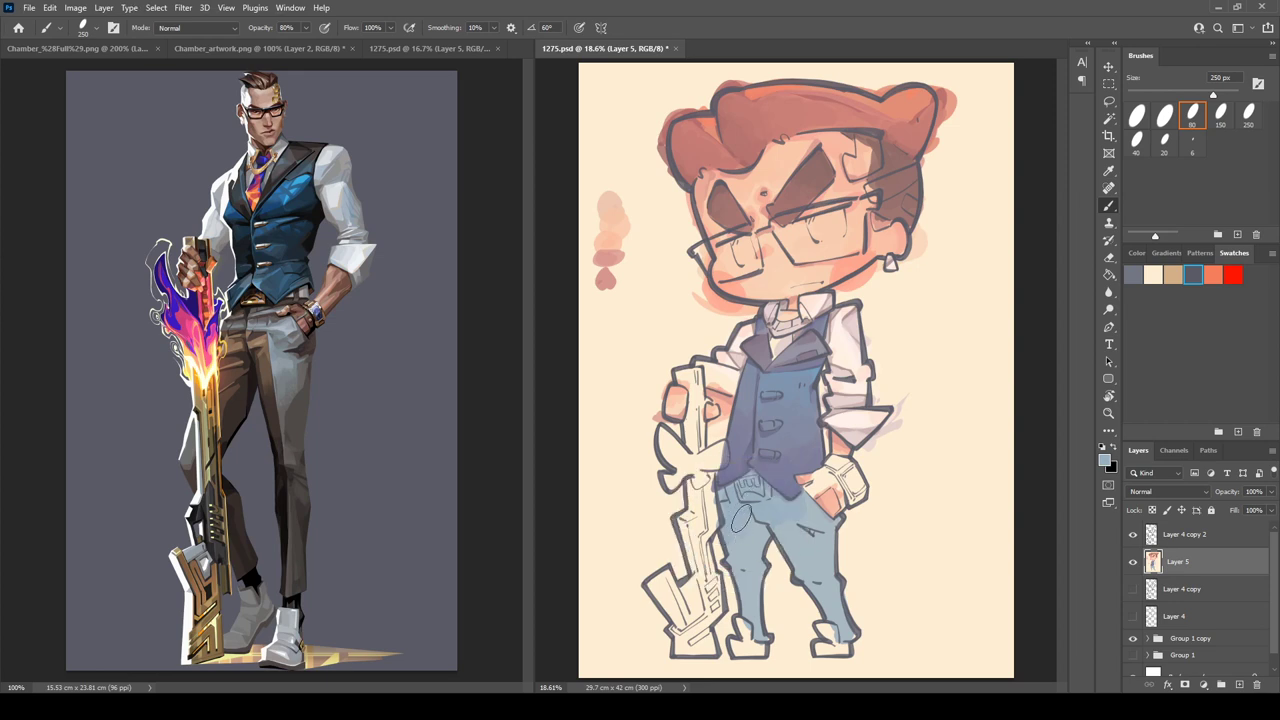
- Blend subtle tonal variation into the trousers around the waist and knee using sampled blues
{"action": "left_click", "coordinate": [789, 514], "text": "alt"}
{"action": "left_click", "coordinate": [736, 502], "text": "alt"}
{"action": "left_click", "coordinate": [750, 476], "text": "alt"}
{"action": "left_click", "coordinate": [780, 502], "text": "alt"}
{"action": "left_click_drag", "start_coordinate": [805, 582], "coordinate": [825, 590]}
- Add darker muted-blue shadows to the trousers along the thighs, belt area and lower leg
{"action": "key", "text": "i"}
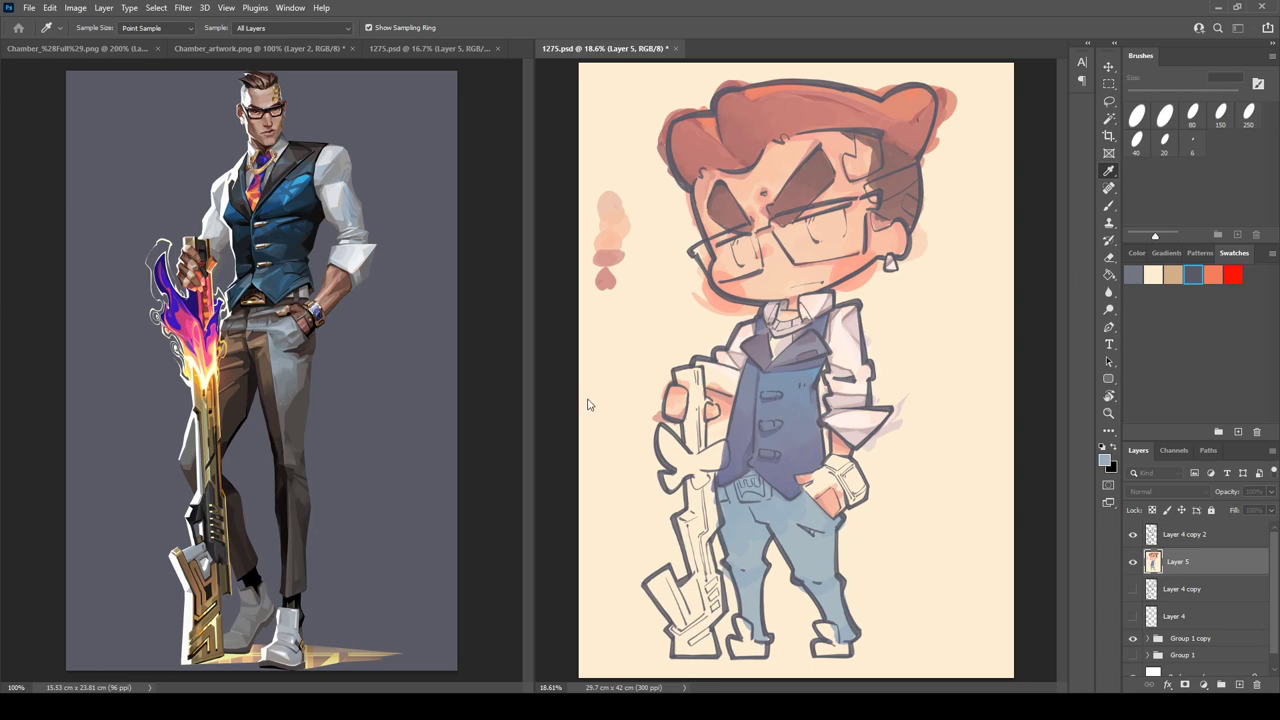
{"action": "key", "text": "b"}
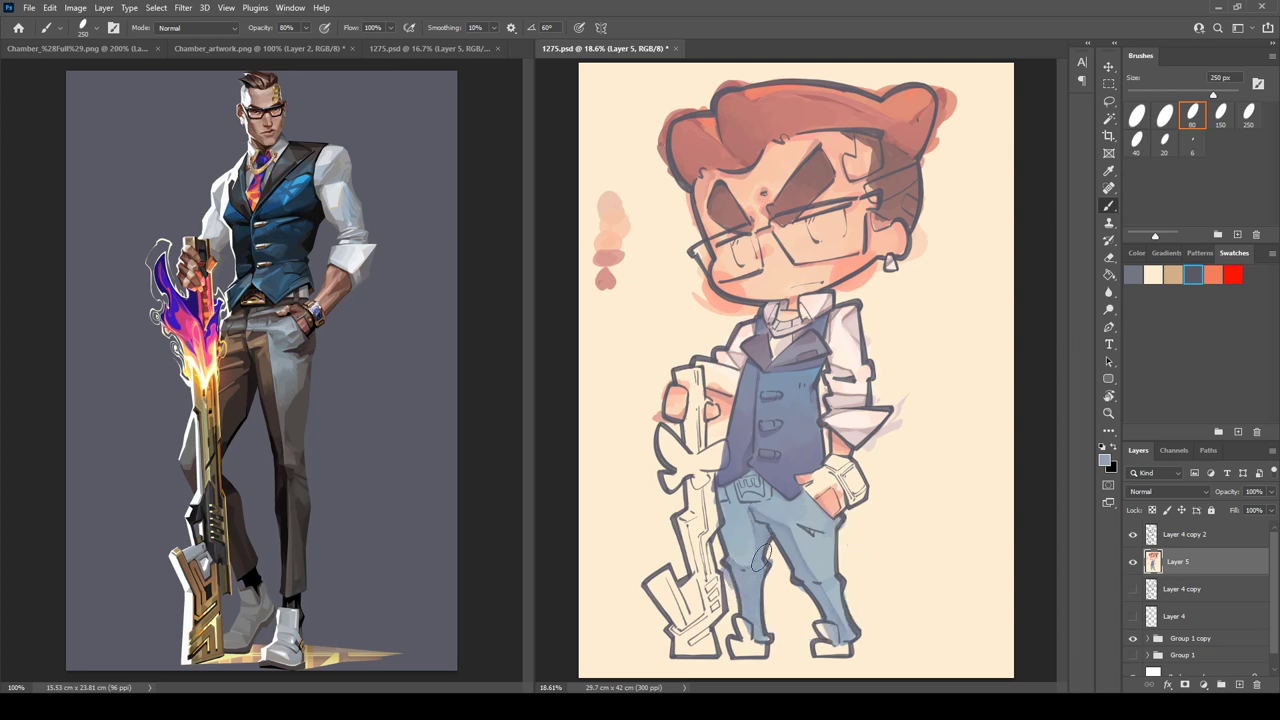
{"action": "left_click", "coordinate": [730, 560], "text": "alt"}
{"action": "mouse_move", "coordinate": [726, 490]}
{"action": "left_mouse_down"}
{"action": "mouse_move", "coordinate": [745, 478]}
{"action": "mouse_move", "coordinate": [768, 489]}
{"action": "left_mouse_up"}
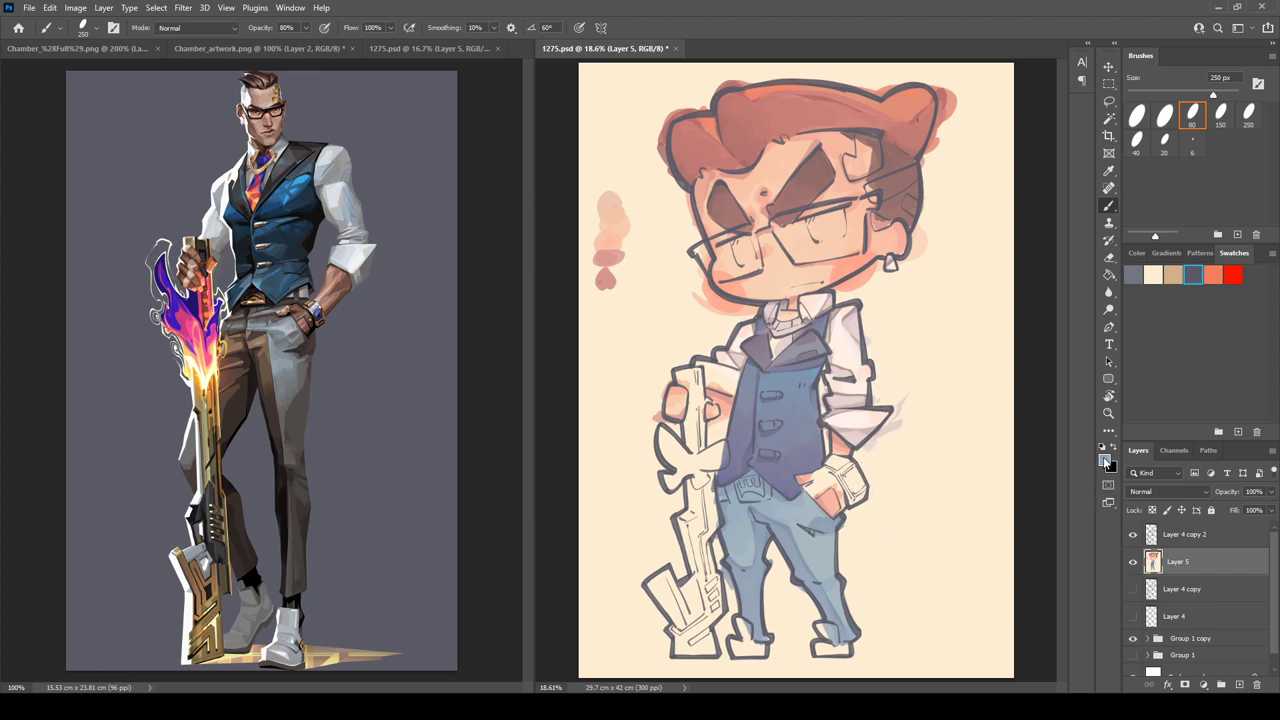
{"action": "key", "text": "i"}
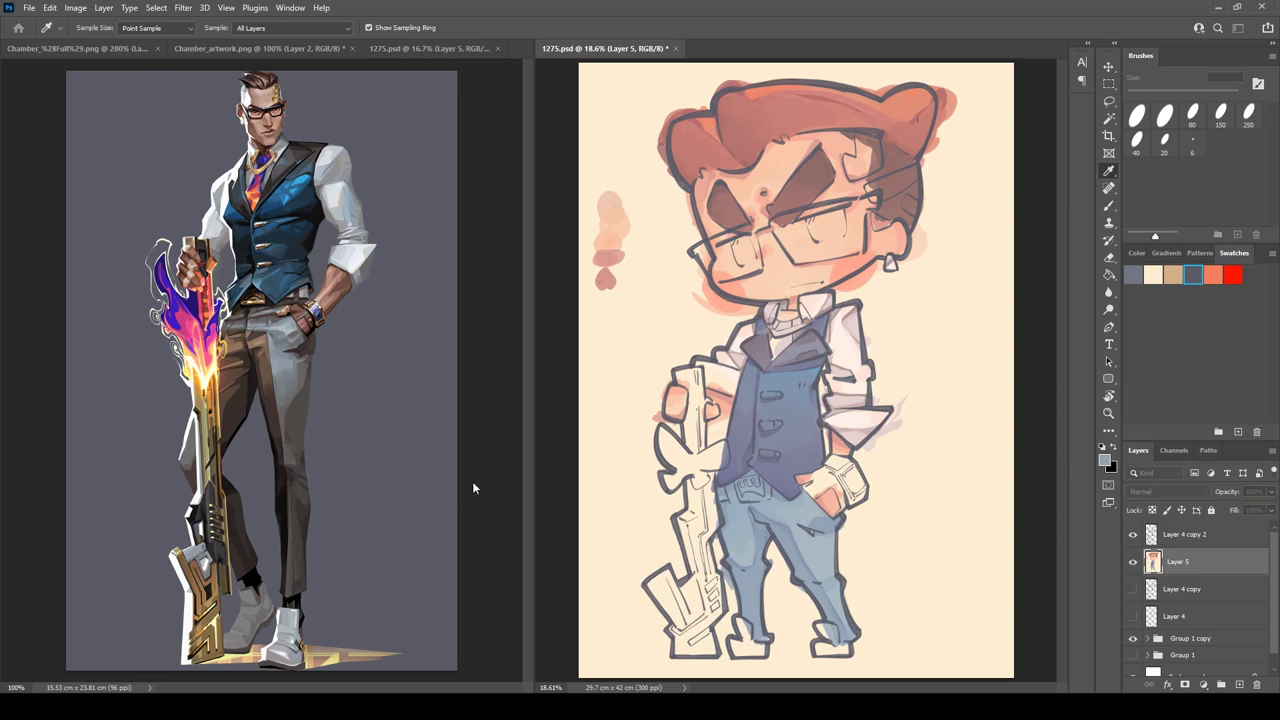
{"action": "key", "text": "b"}
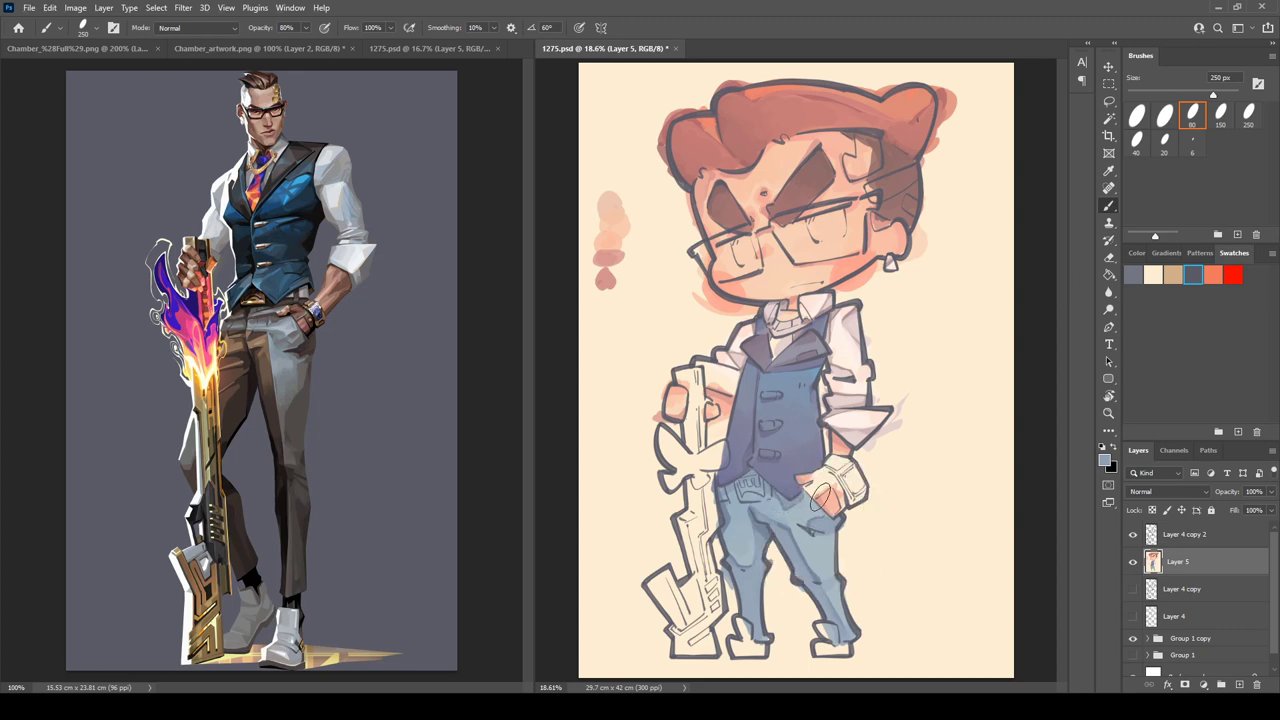
{"action": "left_click", "coordinate": [816, 576], "text": "alt"}
- Add a warm grey tint to the knee and shin of the trouser leg below the pocketed hand
{"action": "key", "text": "i"}
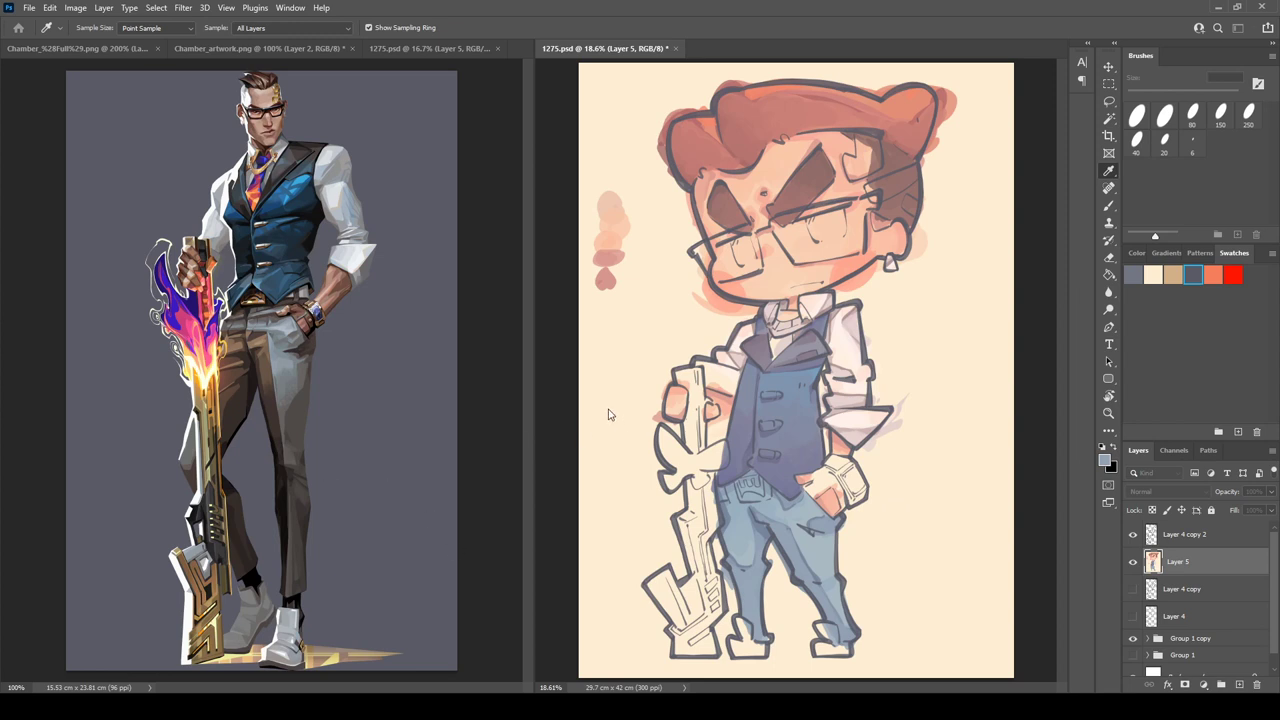
{"action": "key", "text": "b"}
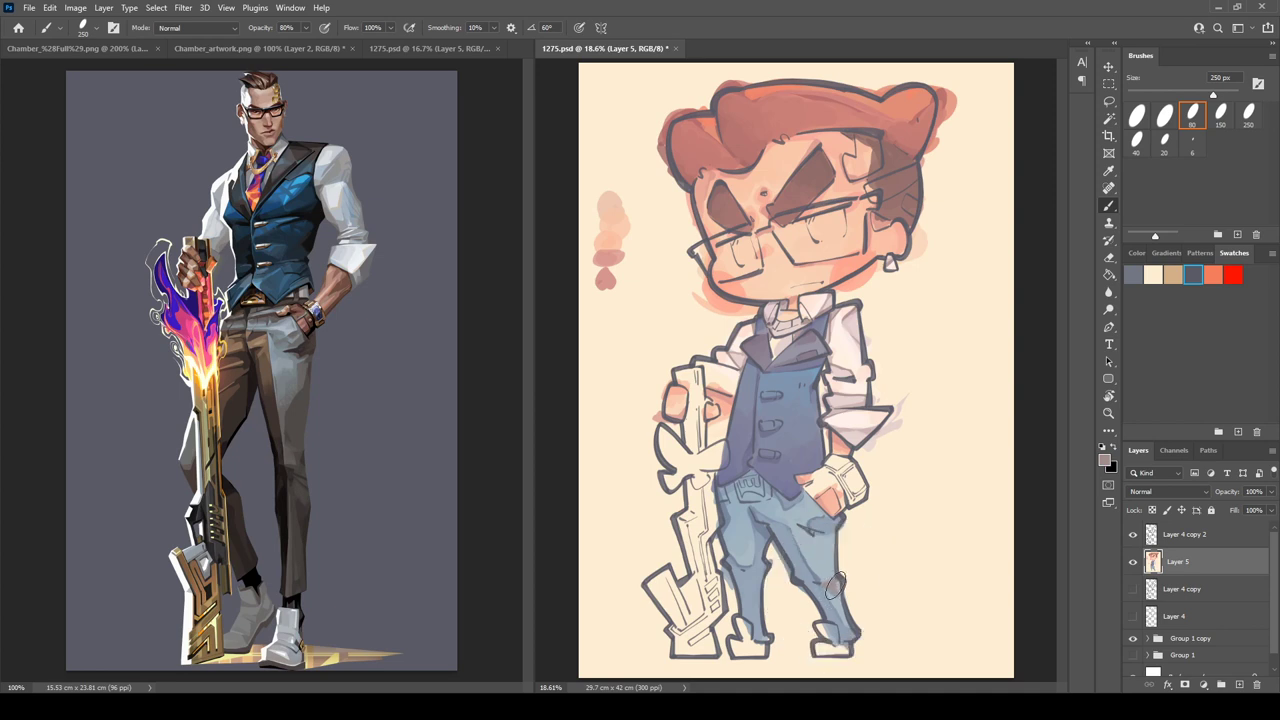
{"action": "left_click", "coordinate": [836, 592], "text": "alt"}
{"action": "left_click_drag", "start_coordinate": [830, 588], "coordinate": [845, 624]}
{"action": "left_click", "coordinate": [833, 595], "text": "alt"}
- Blend warm grey into the thigh of the leg beside the weapon and soften the opposite knee's tint
{"action": "left_click", "coordinate": [743, 563], "text": "alt"}
{"action": "mouse_move", "coordinate": [741, 561]}
{"action": "left_mouse_down"}
{"action": "mouse_move", "coordinate": [737, 528]}
{"action": "mouse_move", "coordinate": [741, 543]}
{"action": "mouse_move", "coordinate": [743, 523]}
{"action": "mouse_move", "coordinate": [749, 548]}
{"action": "mouse_move", "coordinate": [746, 519]}
{"action": "mouse_move", "coordinate": [751, 552]}
{"action": "mouse_move", "coordinate": [731, 500]}
{"action": "mouse_move", "coordinate": [743, 558]}
{"action": "left_mouse_up"}
{"action": "left_click", "coordinate": [733, 545], "text": "alt"}
{"action": "left_click", "coordinate": [741, 546], "text": "alt"}
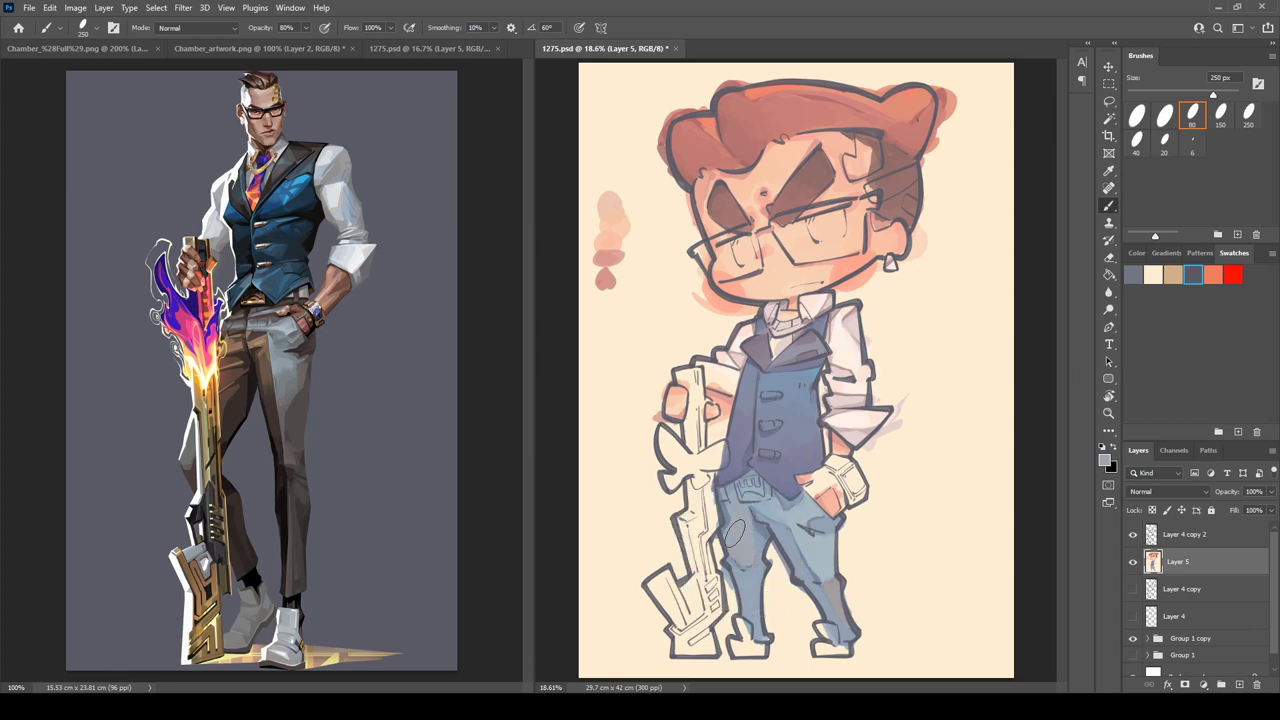
{"action": "left_click", "coordinate": [740, 538], "text": "alt"}
{"action": "mouse_move", "coordinate": [834, 590]}
{"action": "left_mouse_down"}
{"action": "mouse_move", "coordinate": [837, 601]}
{"action": "mouse_move", "coordinate": [832, 583]}
{"action": "left_mouse_up"}
- Blend muted warm brown and grey tones into the upper thigh of the trouser leg below the pocketed hand
{"action": "key", "text": "i"}
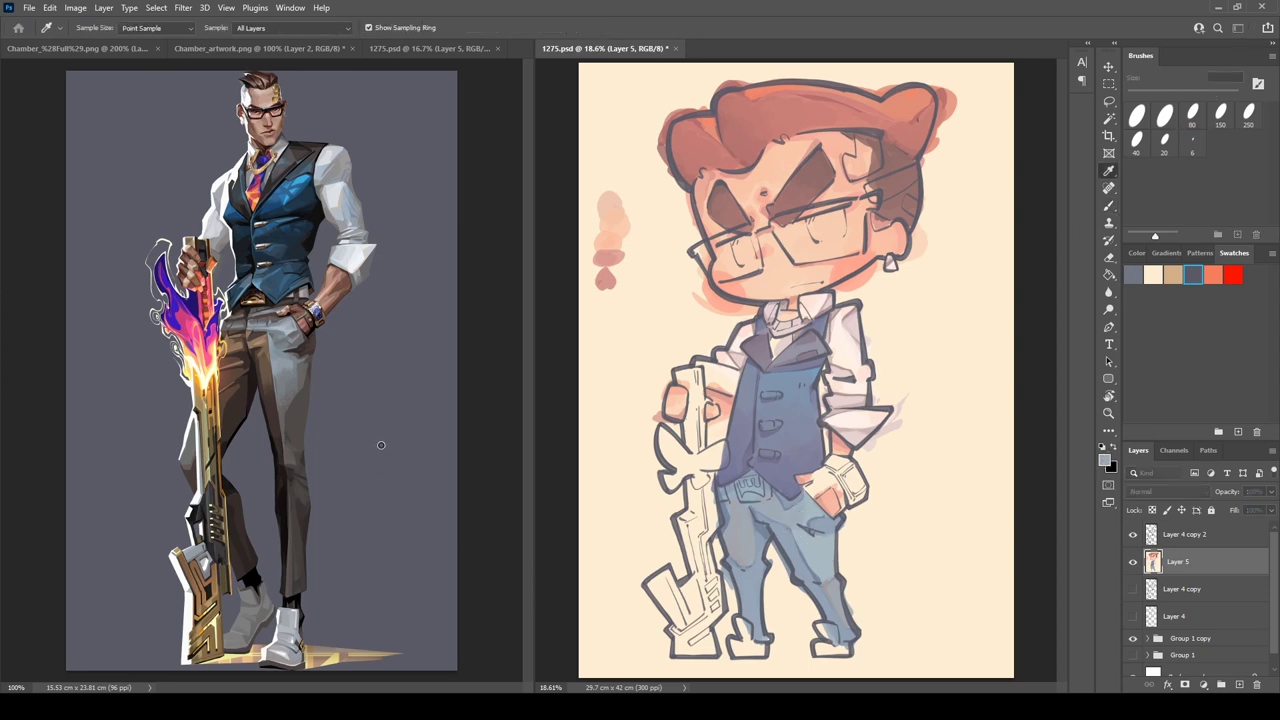
{"action": "key", "text": "b"}
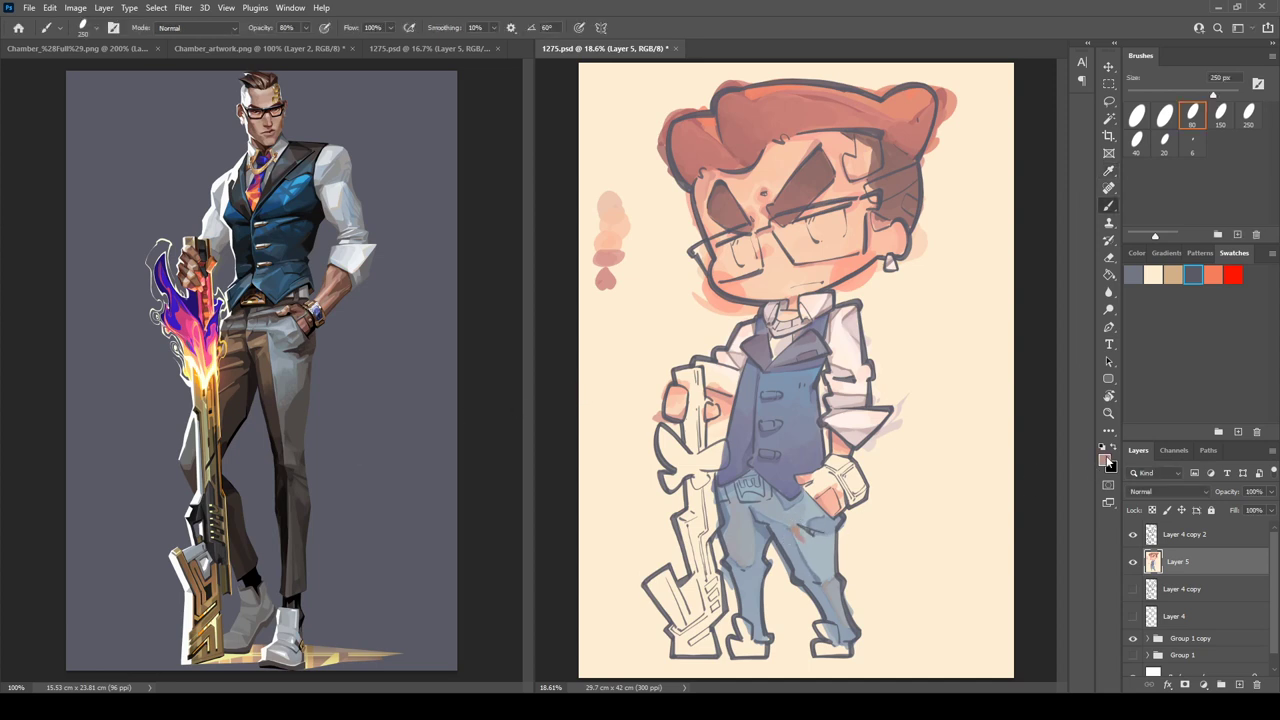
{"action": "key", "text": "i"}
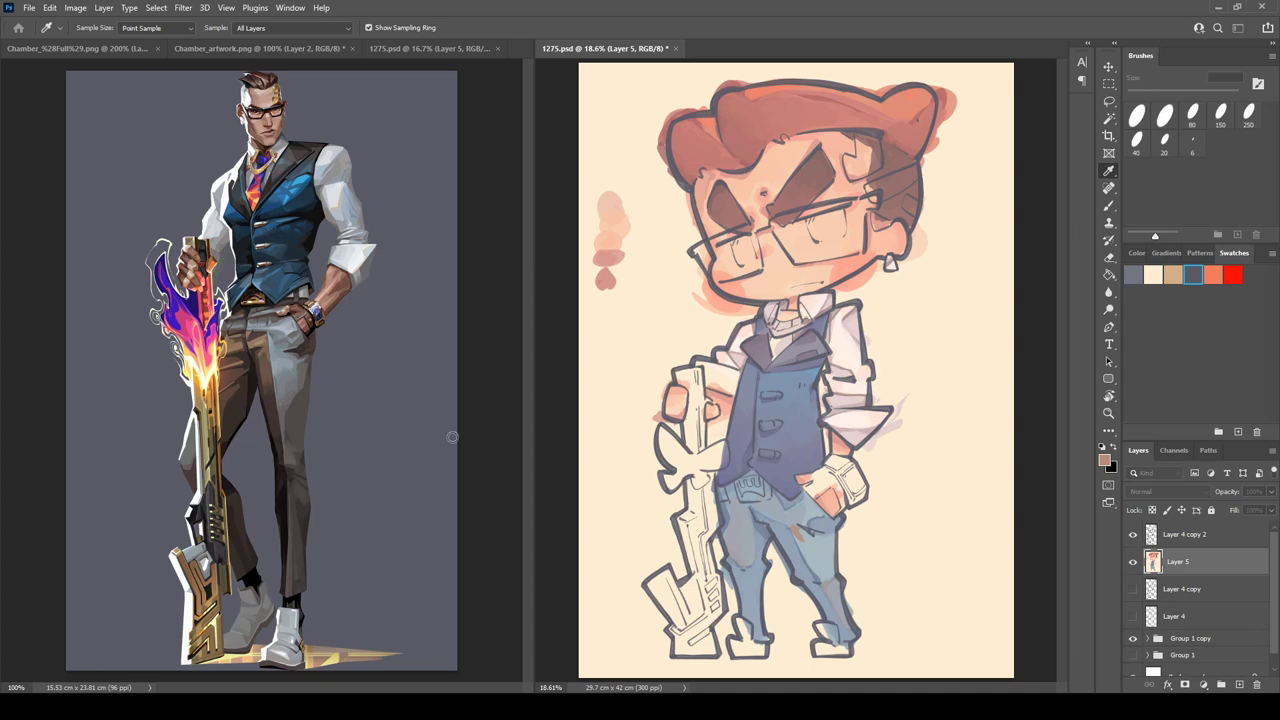
{"action": "key", "text": "b"}
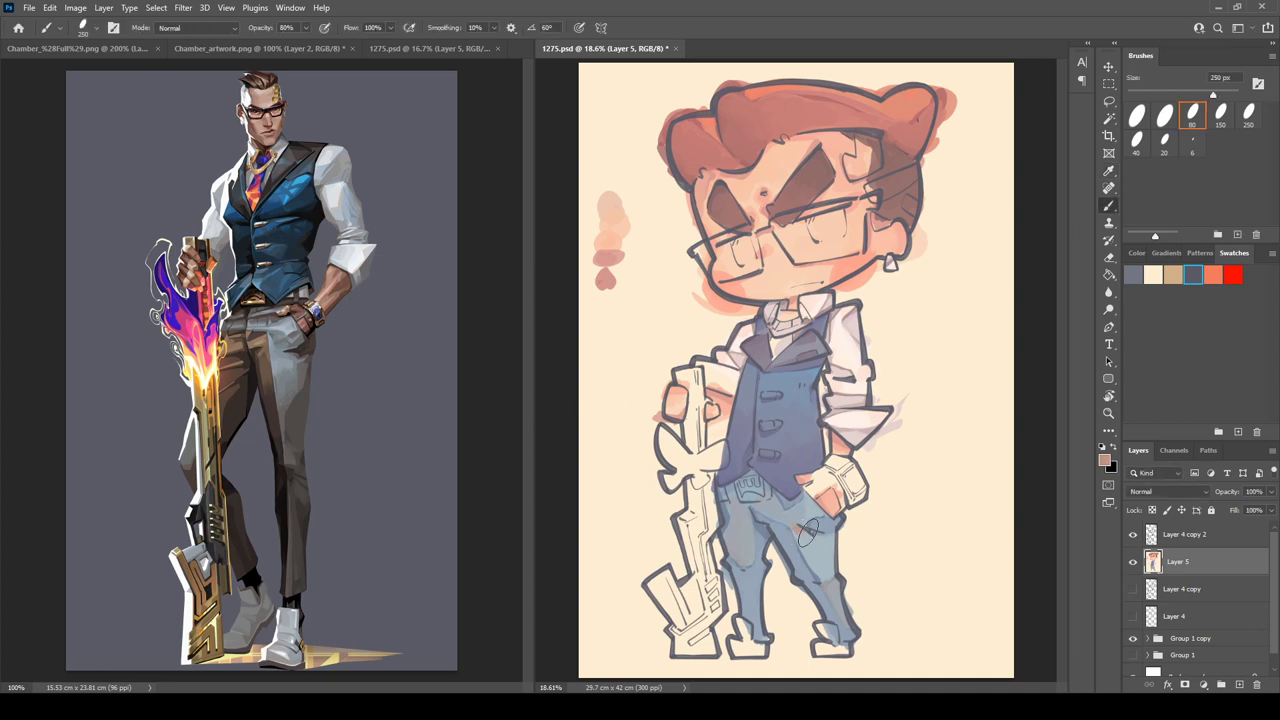
{"action": "mouse_move", "coordinate": [797, 525]}
{"action": "left_mouse_down"}
{"action": "mouse_move", "coordinate": [834, 540]}
{"action": "mouse_move", "coordinate": [804, 542]}
{"action": "mouse_move", "coordinate": [817, 568]}
{"action": "mouse_move", "coordinate": [827, 570]}
{"action": "left_mouse_up"}
- Shade the knees and shins of both trouser legs with a muted grey tone
{"action": "key", "text": "i"}
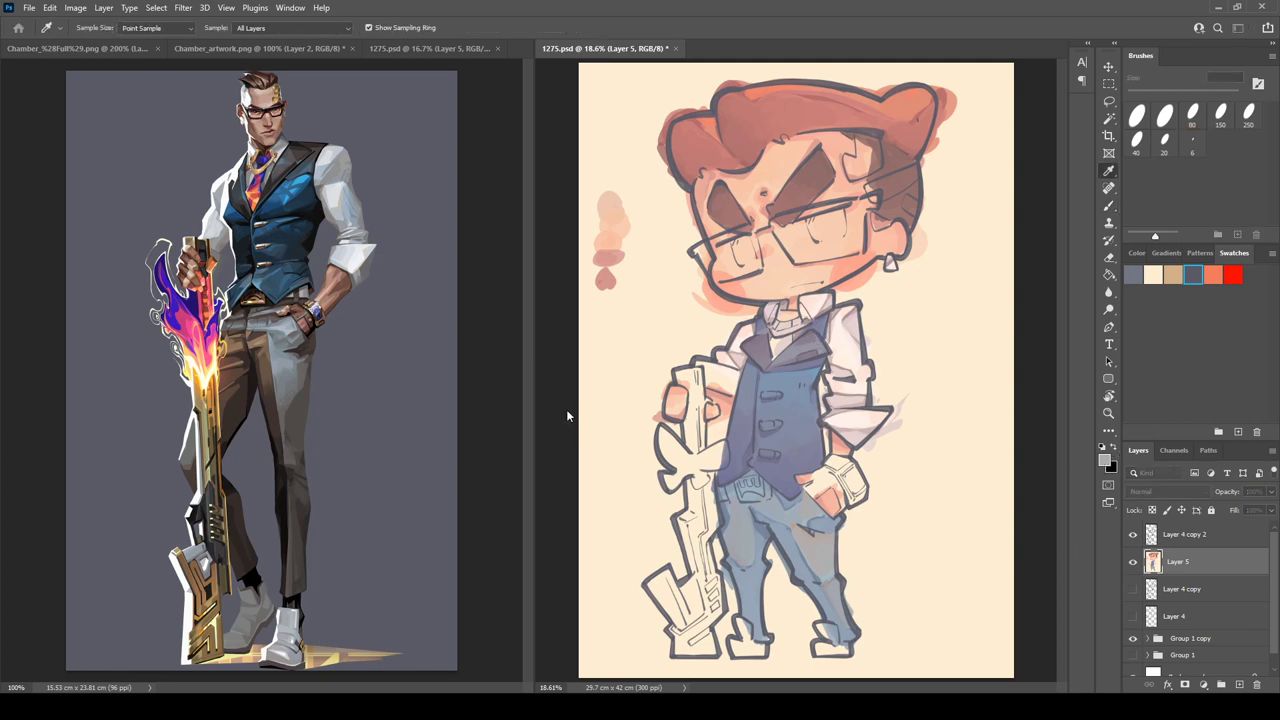
{"action": "key", "text": "b"}
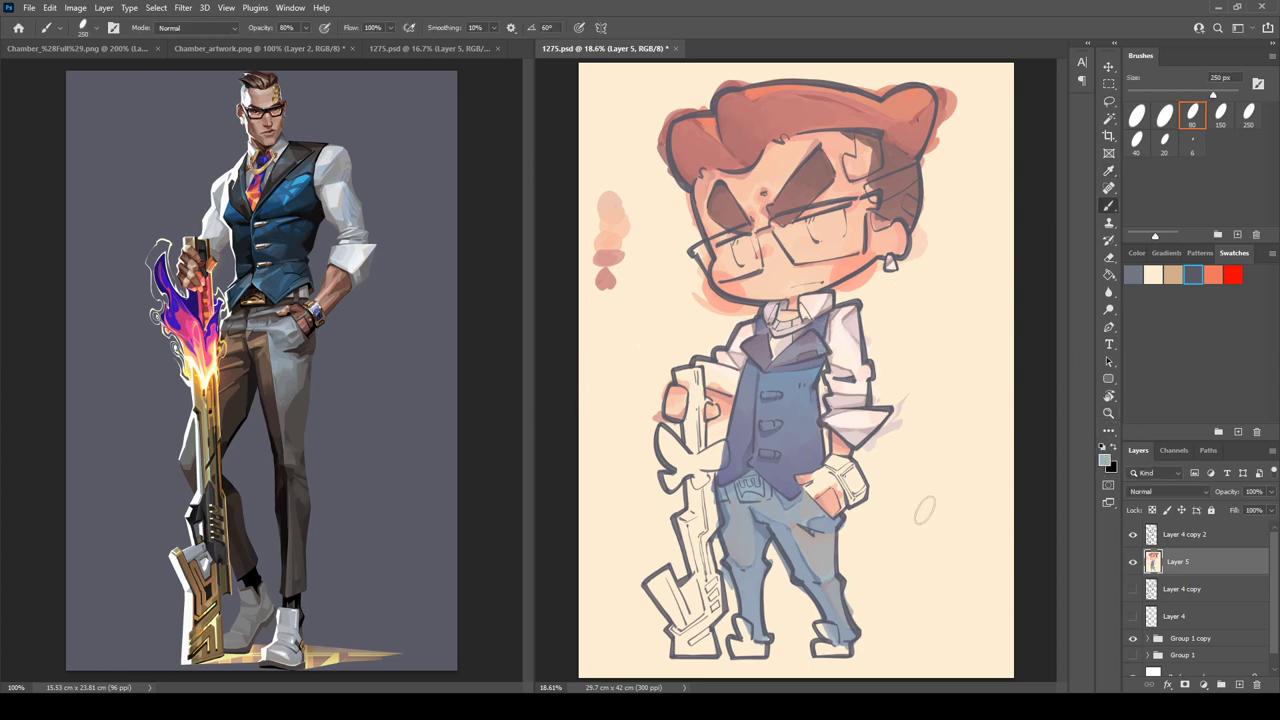
{"action": "key", "text": "i"}
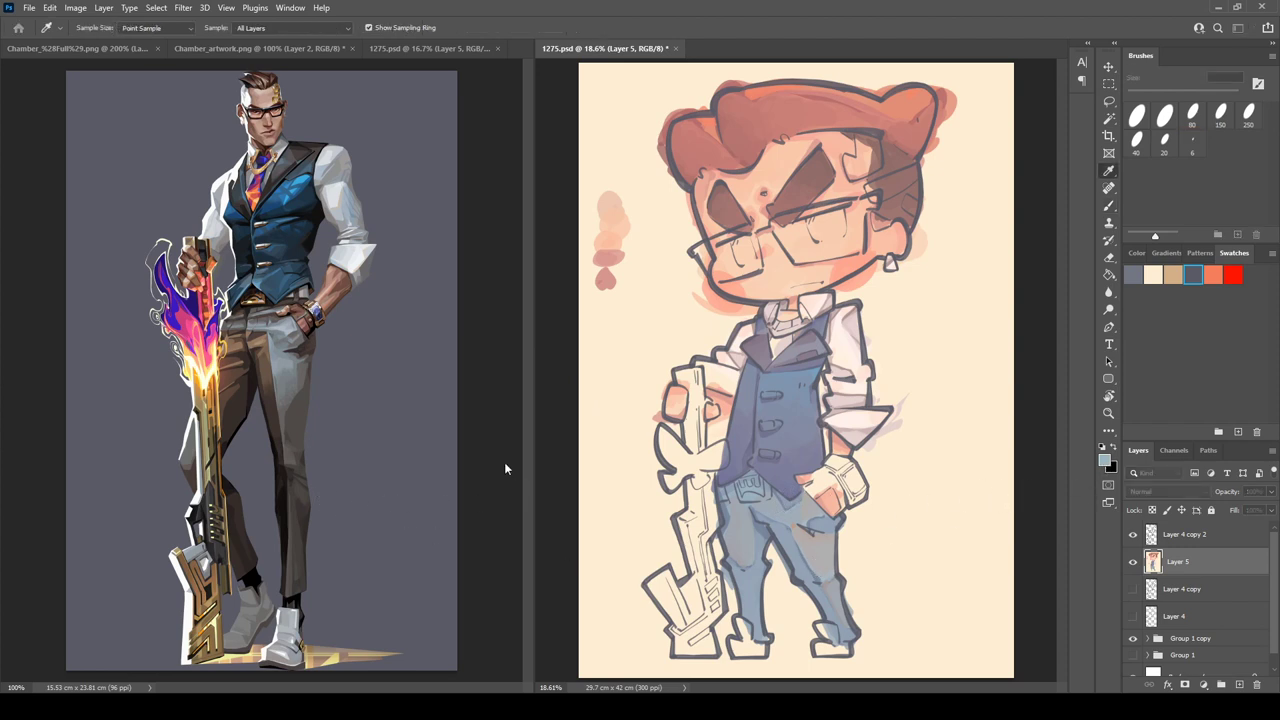
{"action": "key", "text": "b"}
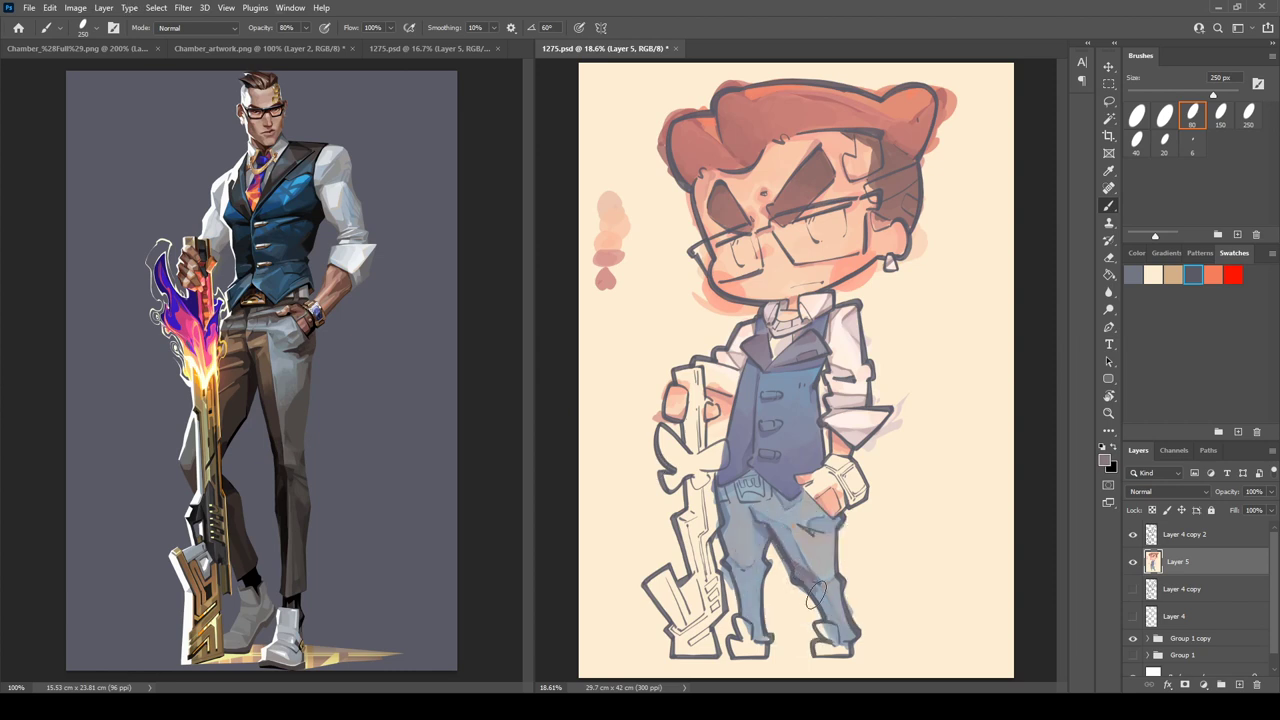
{"action": "left_click_drag", "start_coordinate": [800, 570], "coordinate": [851, 639]}
{"action": "left_click_drag", "start_coordinate": [762, 570], "coordinate": [760, 636]}
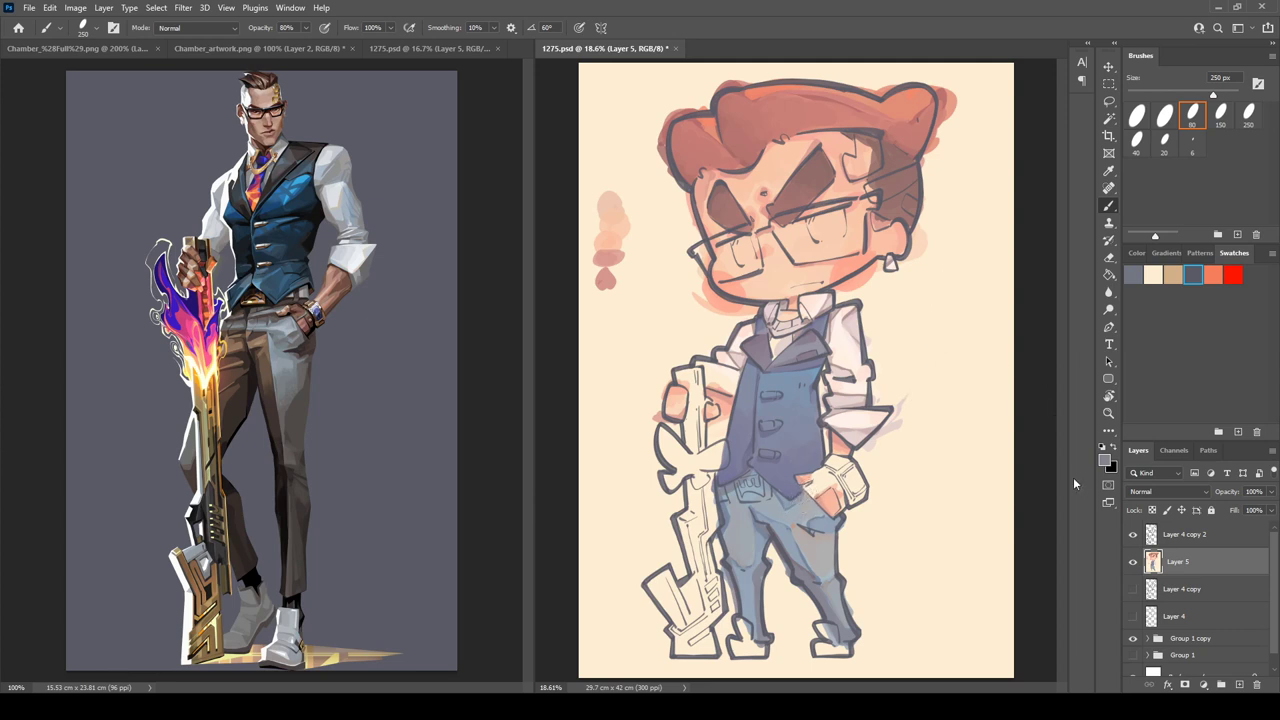
- Paint a dark brown fingerless glove over the back of the pocketed hand, using brown sampled from the side hair
{"action": "left_click", "coordinate": [886, 172], "text": "alt"}
{"action": "left_click_drag", "start_coordinate": [813, 479], "coordinate": [818, 485]}
{"action": "mouse_move", "coordinate": [821, 482]}
{"action": "left_mouse_down"}
{"action": "mouse_move", "coordinate": [847, 500]}
{"action": "mouse_move", "coordinate": [842, 470]}
{"action": "left_mouse_up"}
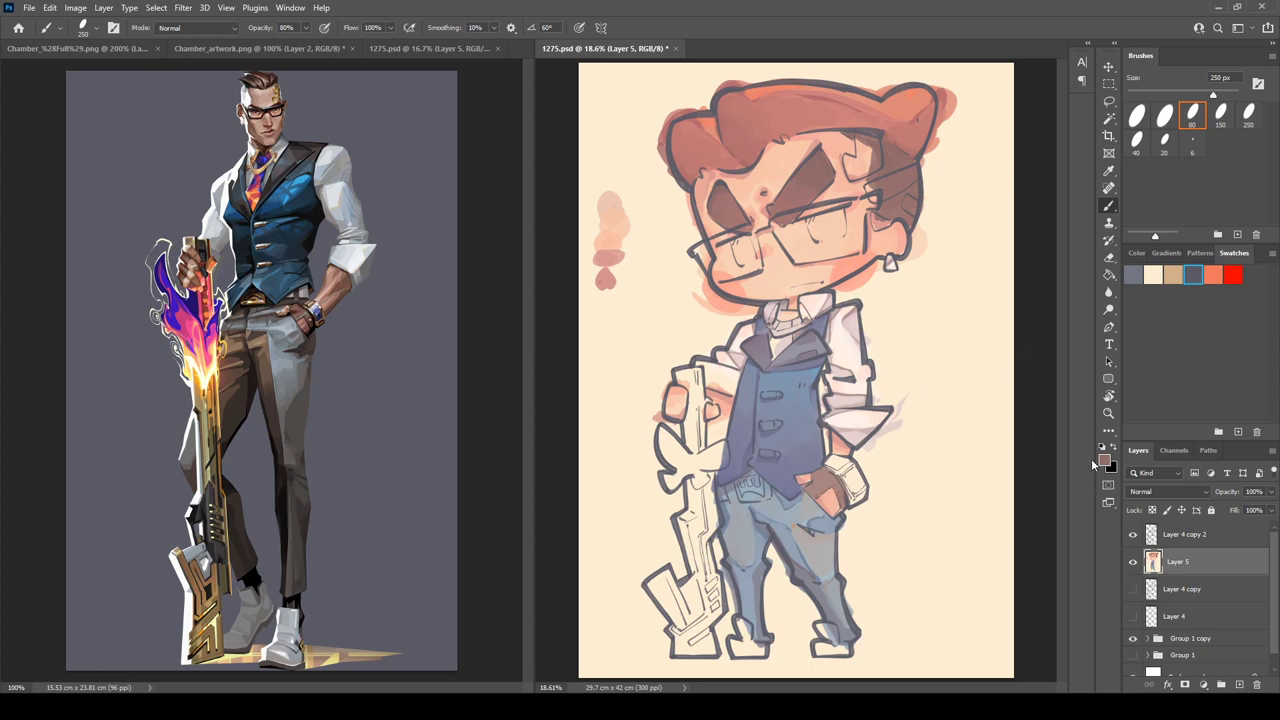
{"action": "left_click", "coordinate": [814, 489], "text": "alt"}
{"action": "left_click", "coordinate": [826, 486], "text": "alt"}
{"action": "key", "text": "i"}
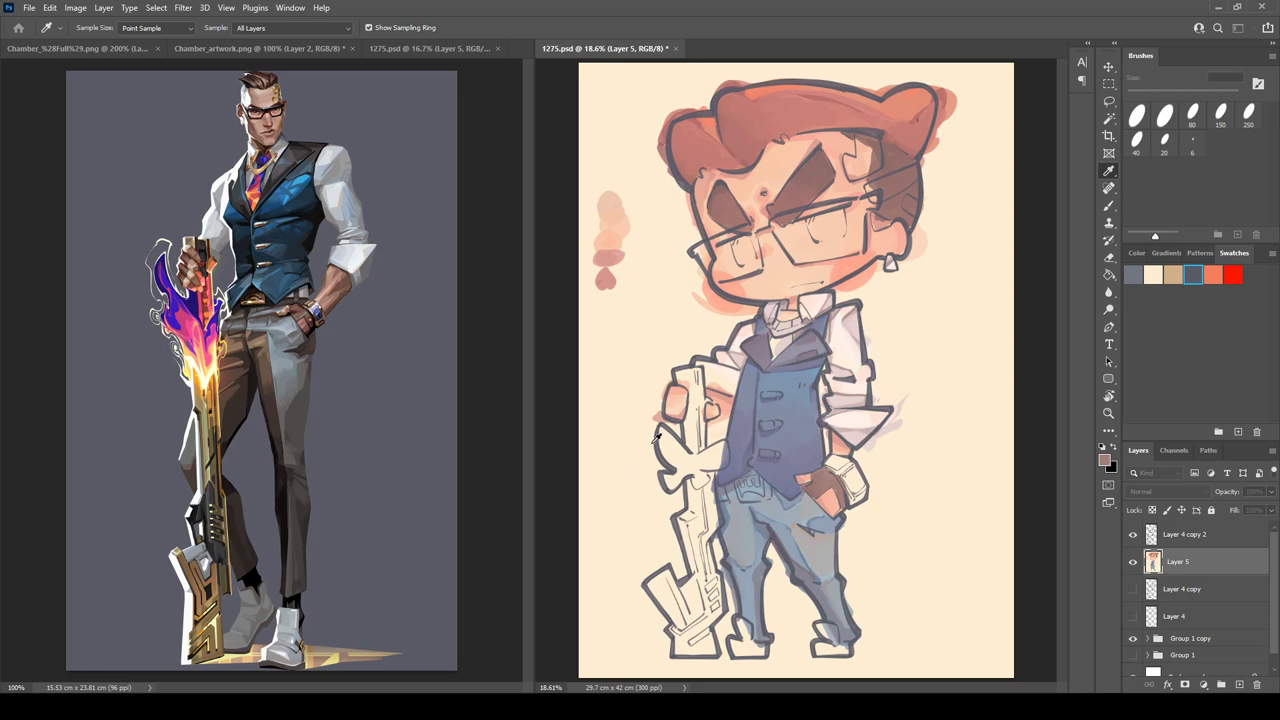
{"action": "key", "text": "b"}
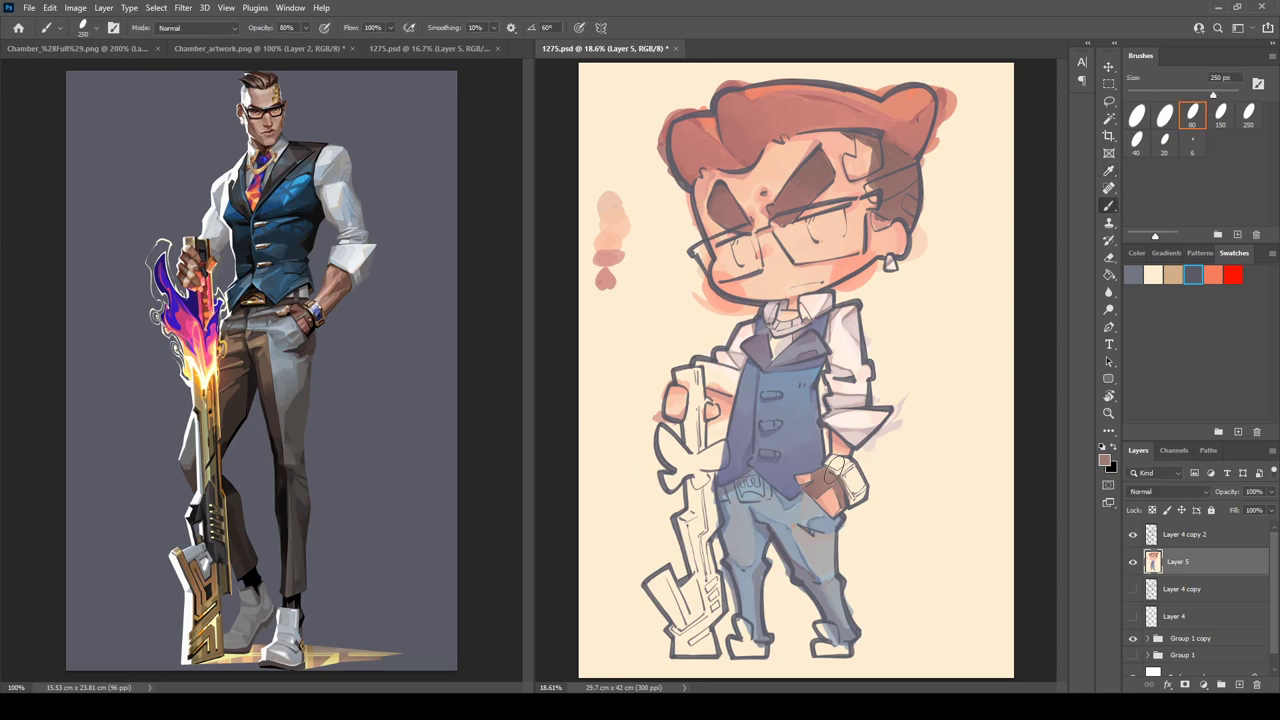
{"action": "mouse_move", "coordinate": [815, 493]}
{"action": "left_mouse_down"}
{"action": "mouse_move", "coordinate": [818, 505]}
{"action": "mouse_move", "coordinate": [836, 472]}
{"action": "left_mouse_up"}
- Blend reddish-brown variation into the glove and the adjoining fingers of the pocketed hand
{"action": "key", "text": "i"}
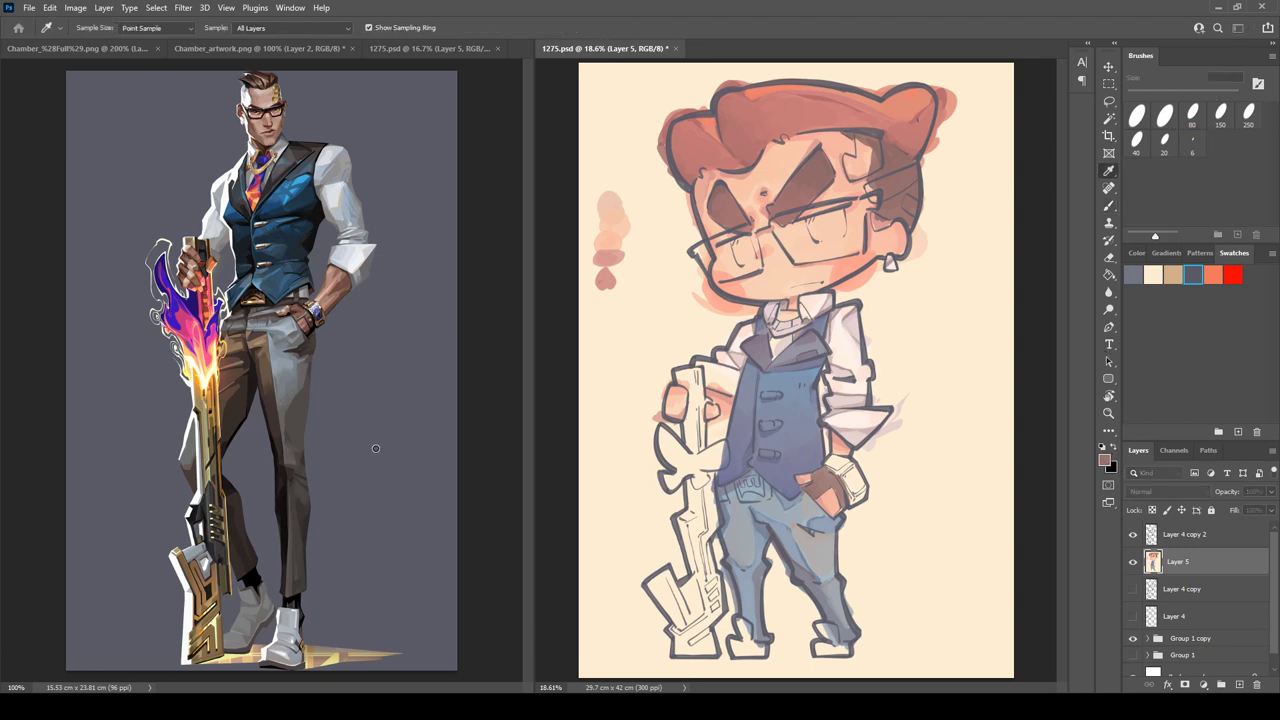
{"action": "key", "text": "b"}
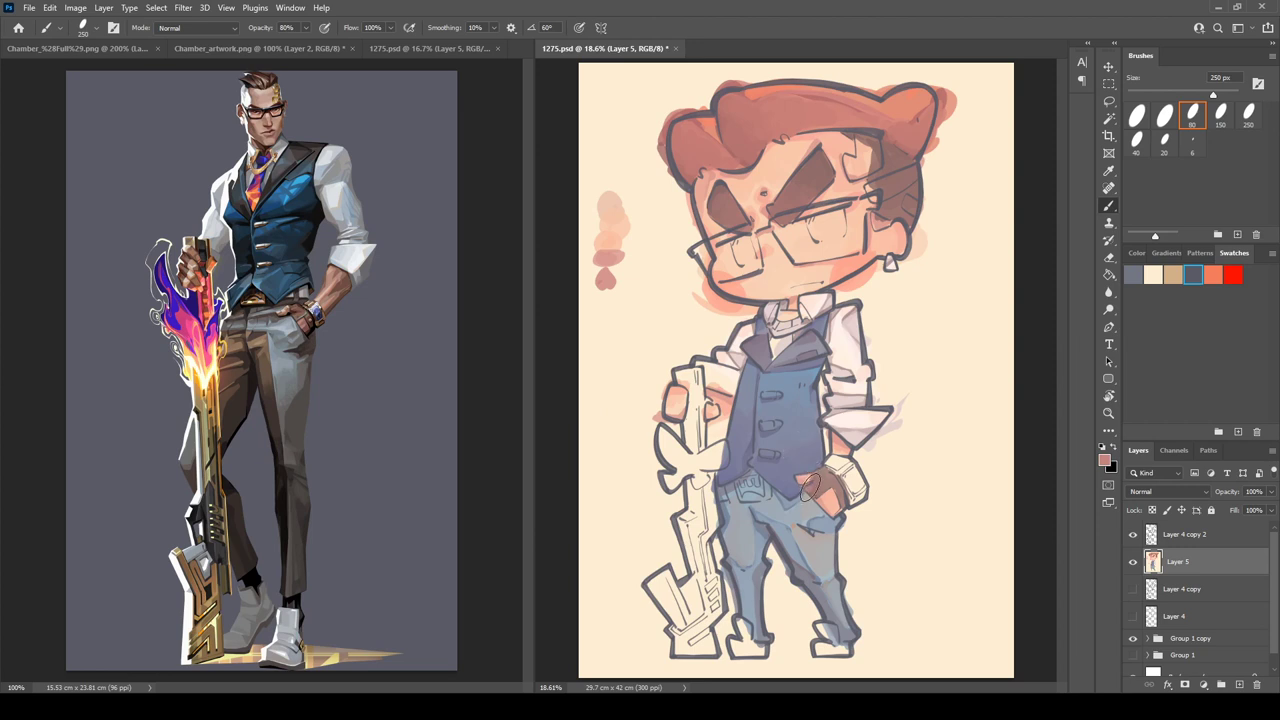
{"action": "left_click", "coordinate": [817, 485], "text": "alt"}
{"action": "left_click_drag", "start_coordinate": [817, 485], "coordinate": [823, 476]}
{"action": "key", "text": "i"}
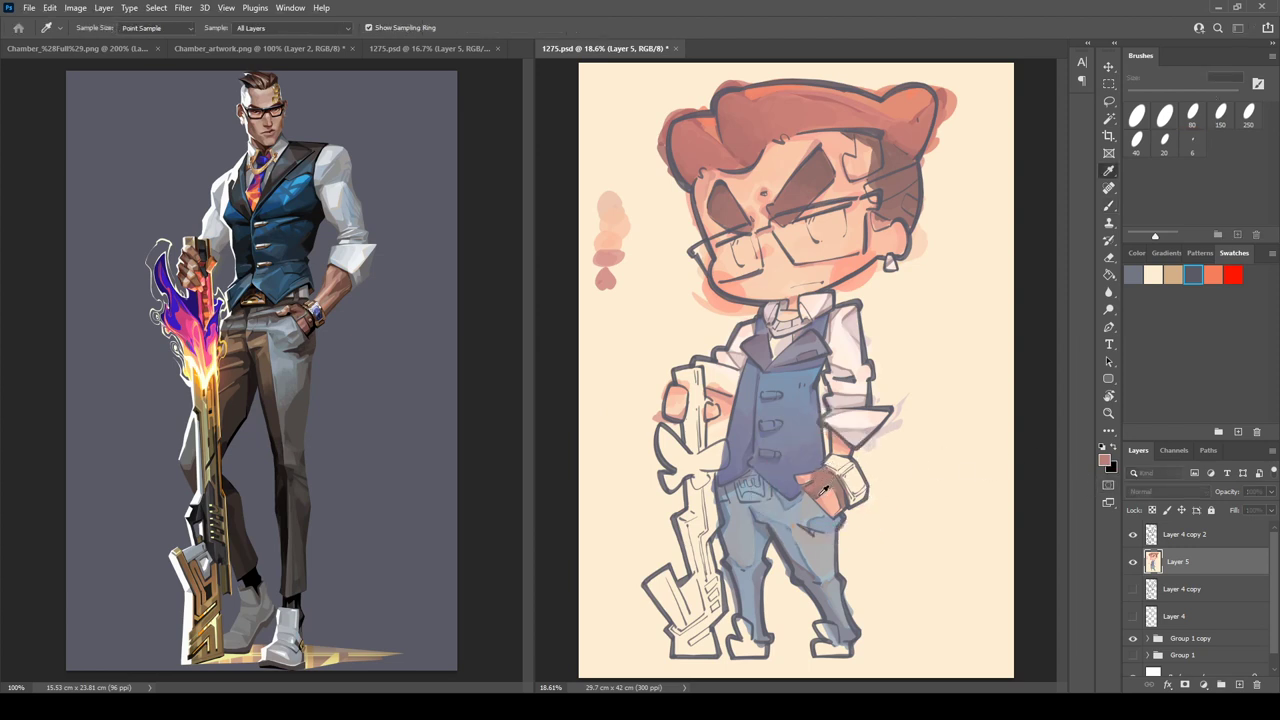
{"action": "key", "text": "b"}
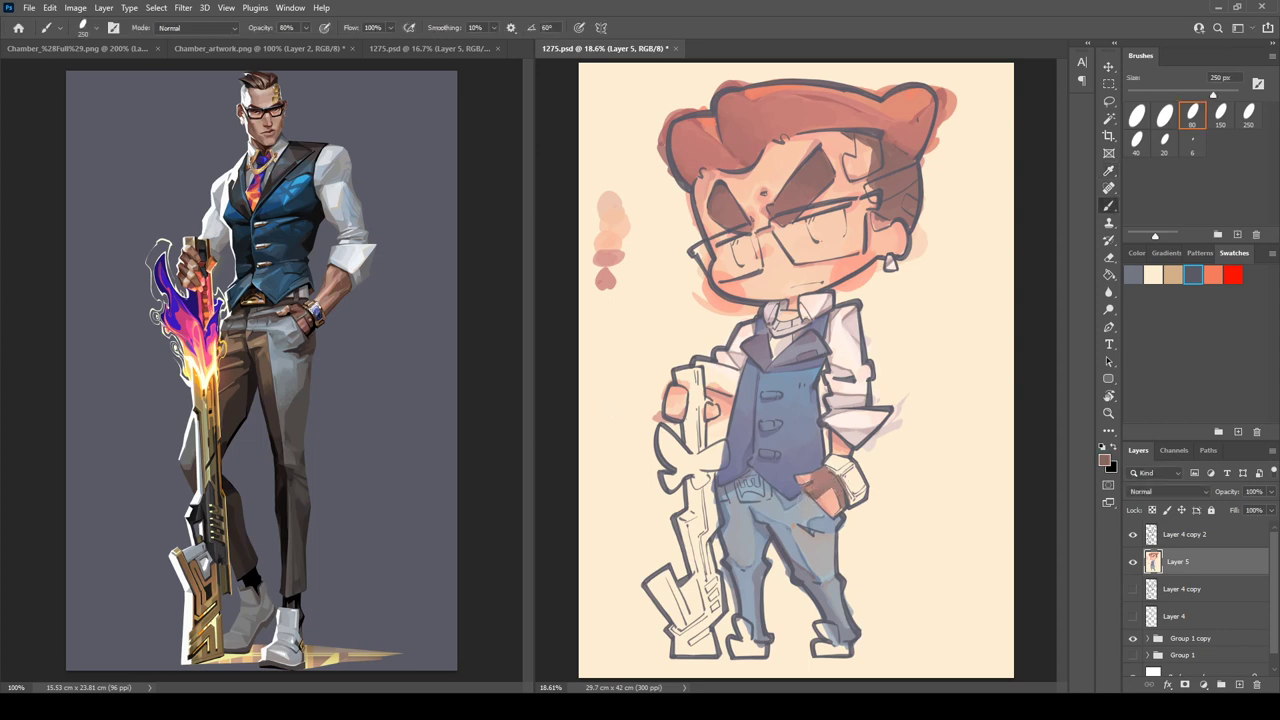
{"action": "mouse_move", "coordinate": [817, 480]}
{"action": "left_mouse_down"}
{"action": "mouse_move", "coordinate": [826, 424]}
{"action": "mouse_move", "coordinate": [842, 466]}
{"action": "mouse_move", "coordinate": [808, 478]}
{"action": "left_mouse_up"}
{"action": "left_click", "coordinate": [838, 438], "text": "alt"}
{"action": "left_click_drag", "start_coordinate": [837, 489], "coordinate": [821, 501]}
- Refine the pocketed hand's glove with darker shading and warm red accents from sampled colours
{"action": "key", "text": "i"}
{"action": "key", "text": "b"}
{"action": "left_click_drag", "start_coordinate": [832, 484], "coordinate": [822, 496]}
{"action": "left_click", "coordinate": [827, 484], "text": "alt"}
{"action": "left_click", "coordinate": [855, 256], "text": "alt"}
{"action": "mouse_move", "coordinate": [828, 500]}
{"action": "left_mouse_down"}
{"action": "mouse_move", "coordinate": [836, 512]}
{"action": "mouse_move", "coordinate": [838, 500]}
{"action": "left_mouse_up"}
{"action": "left_click", "coordinate": [823, 475], "text": "alt"}
{"action": "key", "text": "i"}
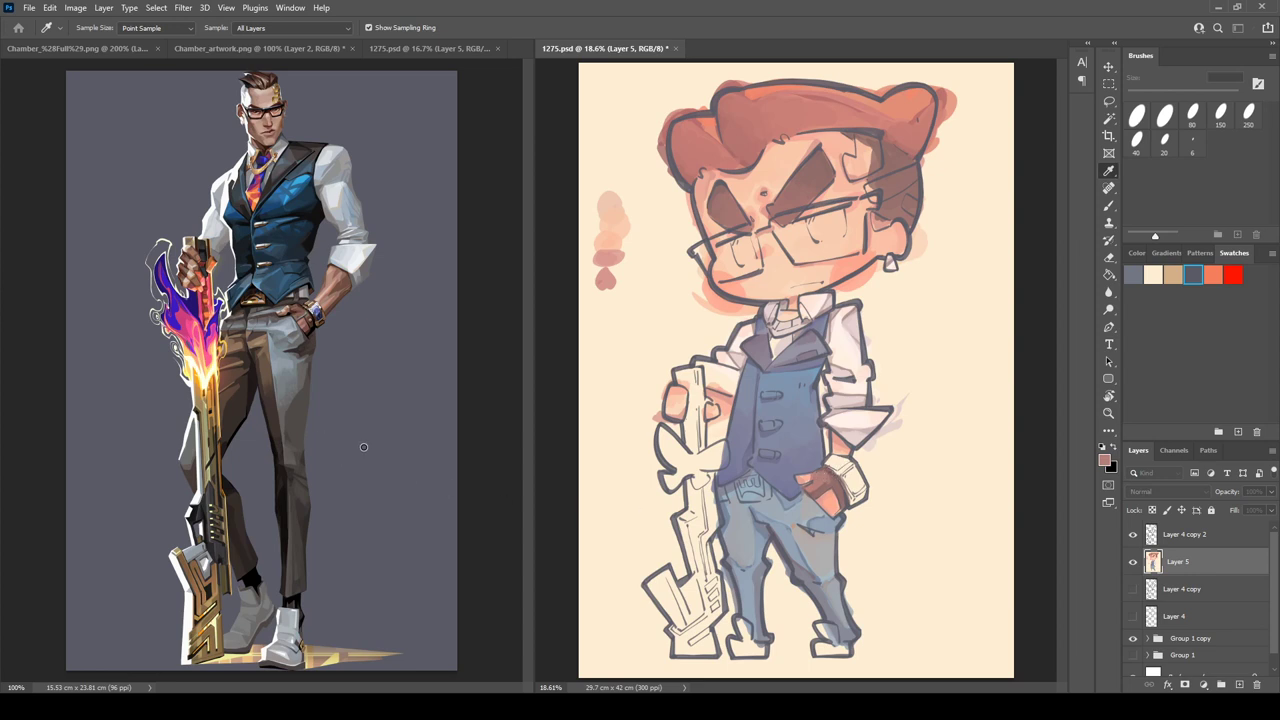
{"action": "key", "text": "b"}
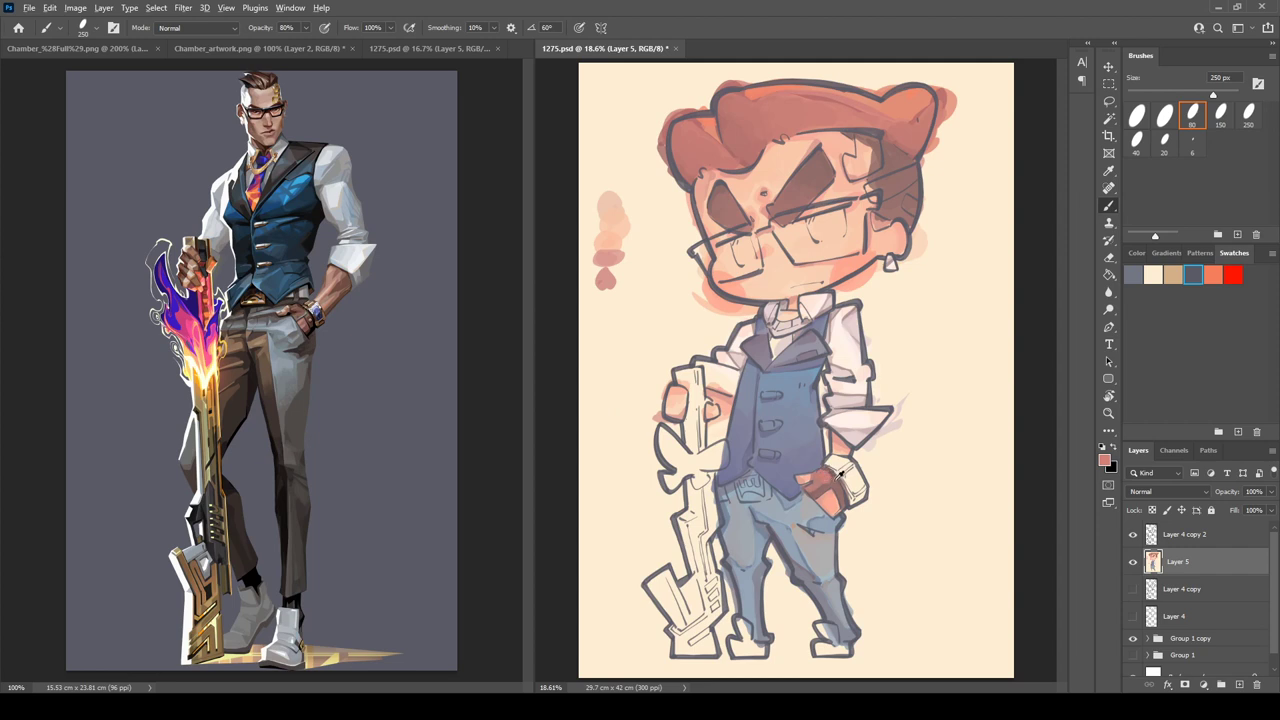
{"action": "left_click", "coordinate": [840, 471], "text": "alt"}
- Paint the belt buckle, wristband and necklace with a golden tan base colour
{"action": "key", "text": "i"}
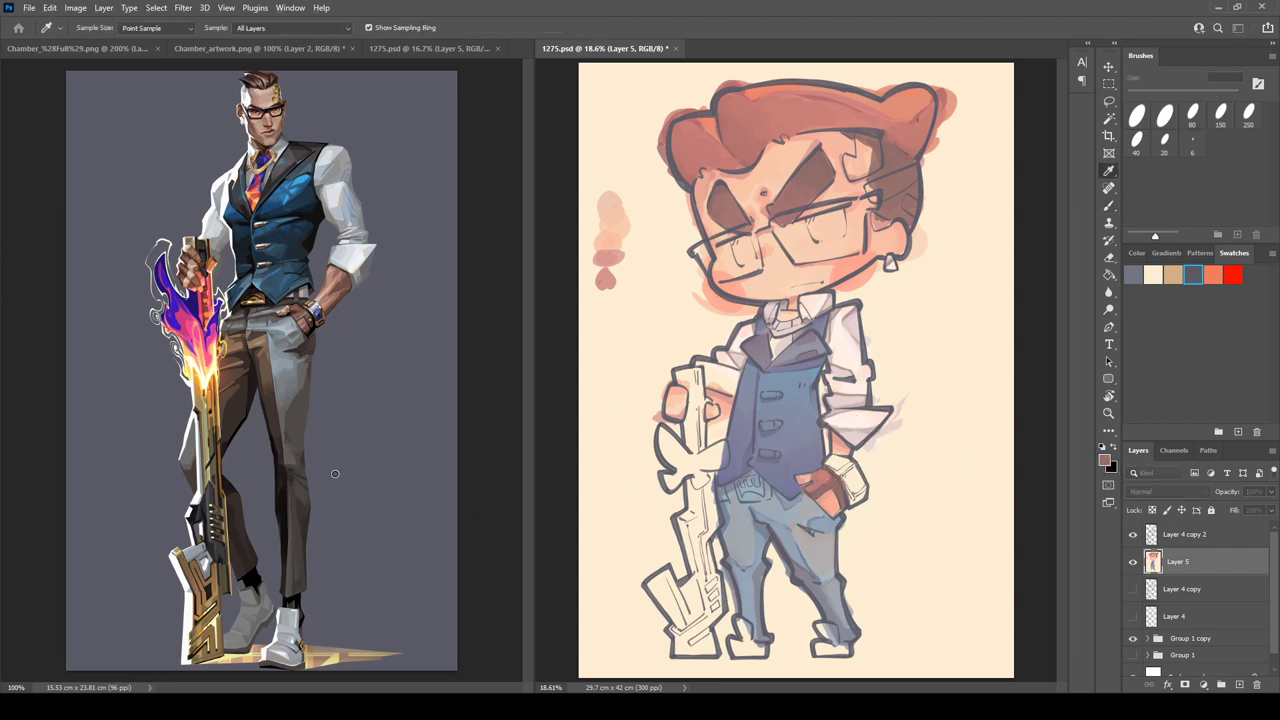
{"action": "key", "text": "b"}
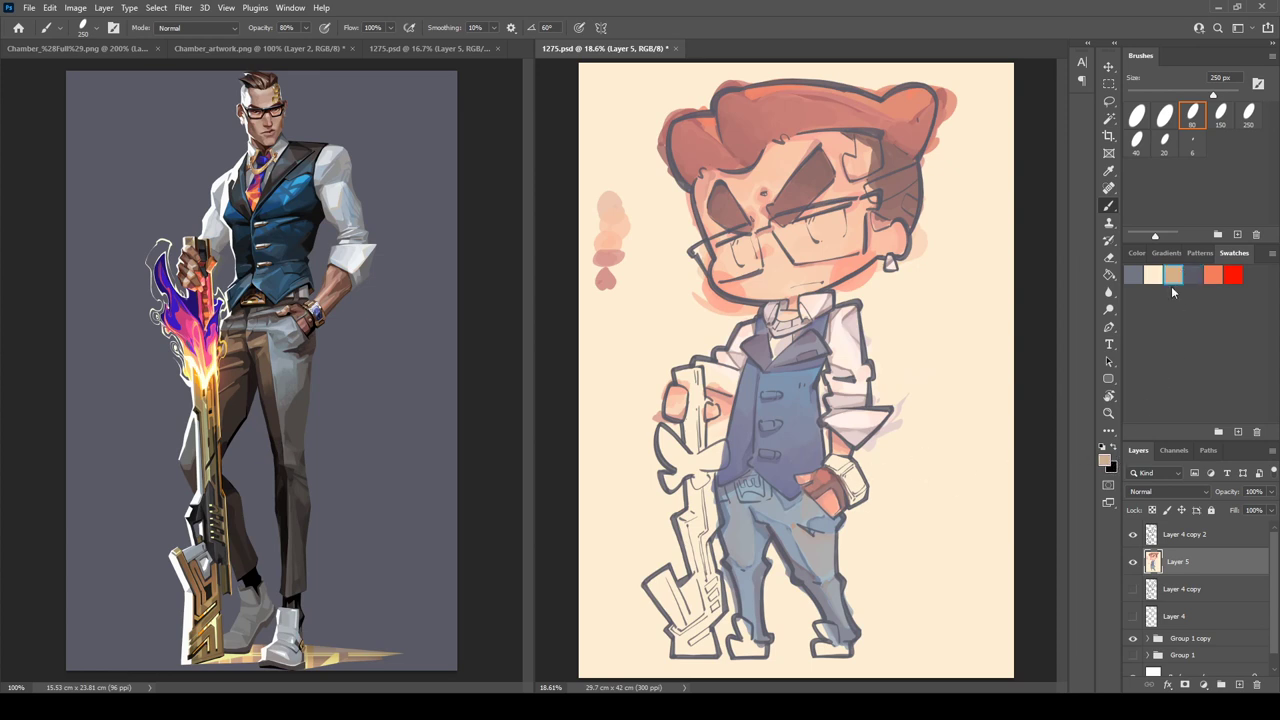
{"action": "key", "text": "i"}
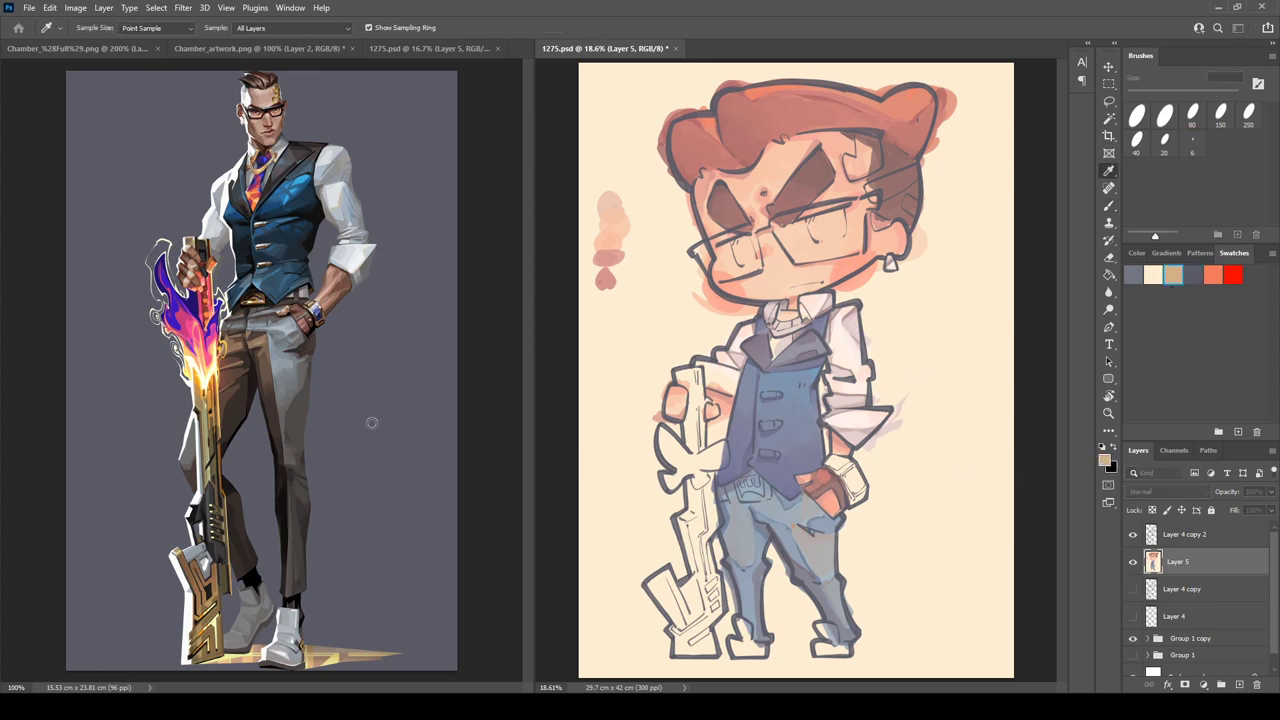
{"action": "key", "text": "b"}
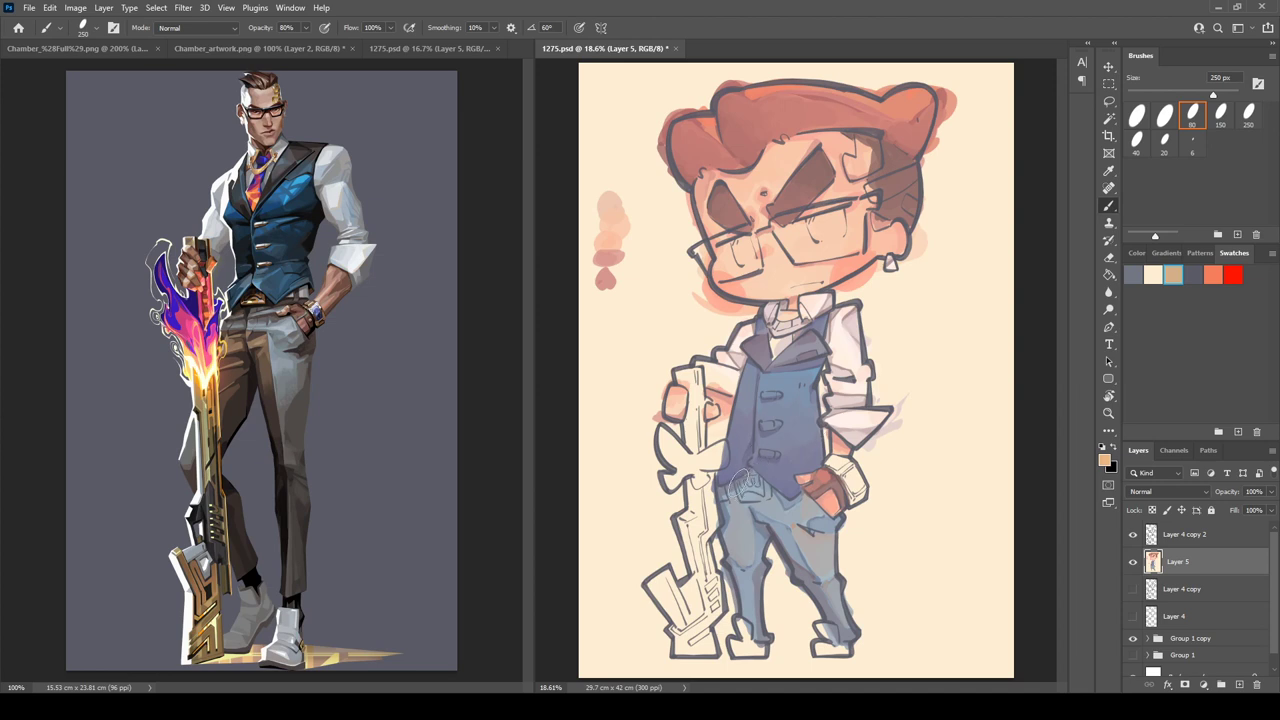
{"action": "left_click_drag", "start_coordinate": [738, 491], "coordinate": [750, 482]}
{"action": "mouse_move", "coordinate": [835, 453]}
{"action": "left_mouse_down"}
{"action": "mouse_move", "coordinate": [829, 464]}
{"action": "mouse_move", "coordinate": [846, 462]}
{"action": "left_mouse_up"}
{"action": "mouse_move", "coordinate": [776, 304]}
{"action": "left_mouse_down"}
{"action": "mouse_move", "coordinate": [771, 325]}
{"action": "mouse_move", "coordinate": [803, 317]}
{"action": "mouse_move", "coordinate": [801, 305]}
{"action": "mouse_move", "coordinate": [805, 320]}
{"action": "mouse_move", "coordinate": [770, 331]}
{"action": "mouse_move", "coordinate": [794, 330]}
{"action": "left_mouse_up"}
- Paint golden tan patches and stripes across the dark side hair, and save the file
{"action": "mouse_move", "coordinate": [856, 150]}
{"action": "left_mouse_down"}
{"action": "mouse_move", "coordinate": [858, 138]}
{"action": "mouse_move", "coordinate": [876, 148]}
{"action": "mouse_move", "coordinate": [850, 166]}
{"action": "mouse_move", "coordinate": [862, 150]}
{"action": "left_mouse_up"}
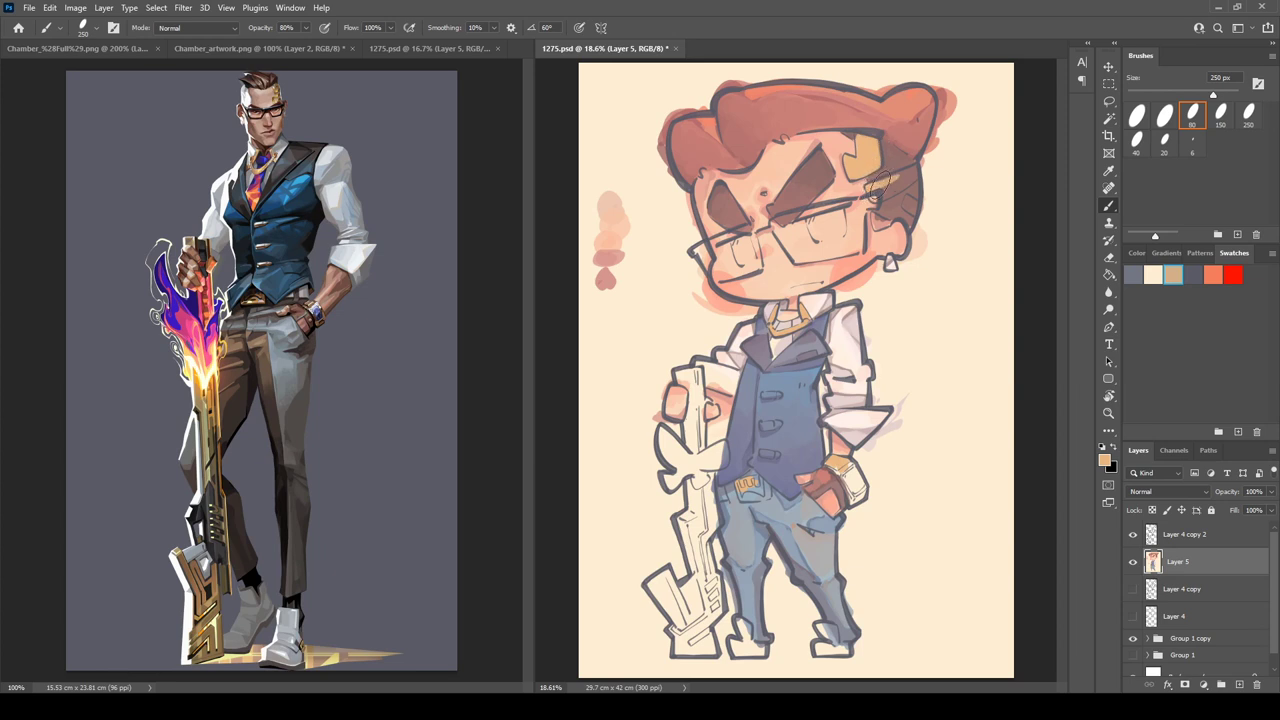
{"action": "left_click_drag", "start_coordinate": [877, 184], "coordinate": [908, 175]}
{"action": "mouse_move", "coordinate": [883, 184]}
{"action": "left_mouse_down"}
{"action": "mouse_move", "coordinate": [873, 198]}
{"action": "mouse_move", "coordinate": [916, 176]}
{"action": "left_mouse_up"}
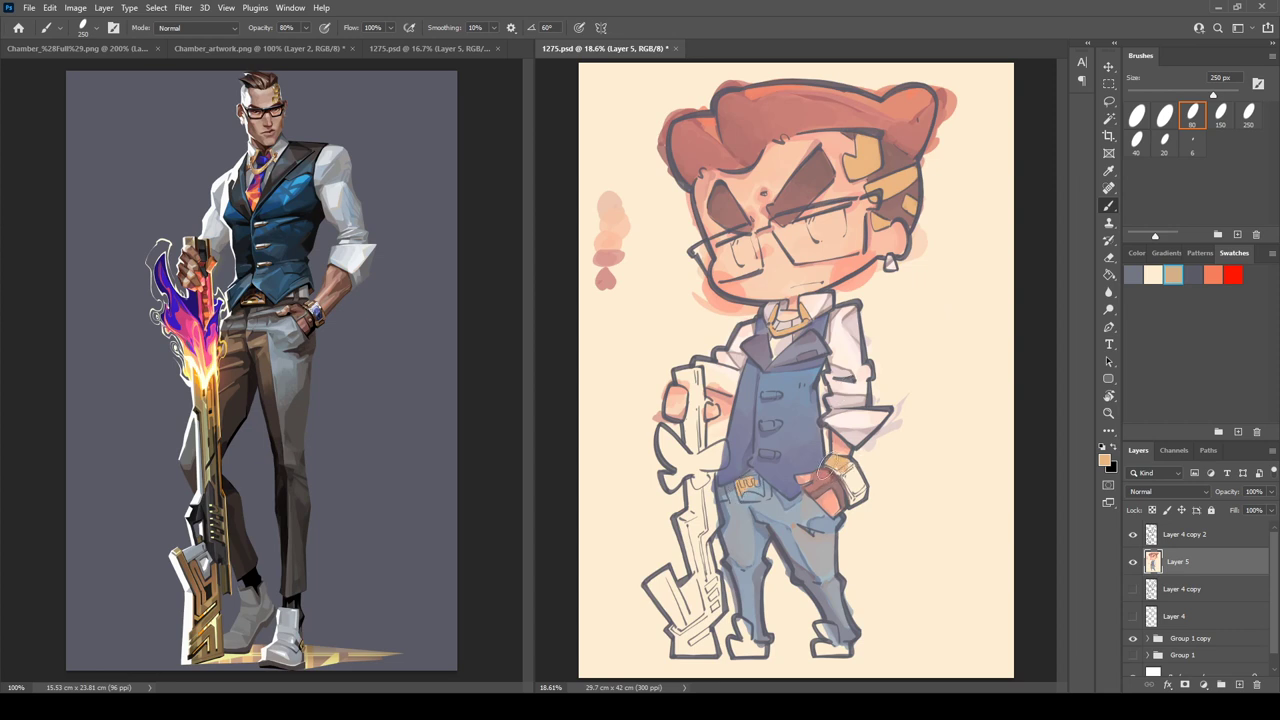
{"action": "key", "text": "ctrl+s"}
- Fill the rest of the wristband and belt buckle with golden tan and add the same colour to the lapel pin
{"action": "left_click_drag", "start_coordinate": [843, 469], "coordinate": [854, 498]}
{"action": "mouse_move", "coordinate": [745, 487]}
{"action": "left_mouse_down"}
{"action": "mouse_move", "coordinate": [742, 499]}
{"action": "mouse_move", "coordinate": [758, 484]}
{"action": "mouse_move", "coordinate": [769, 494]}
{"action": "left_mouse_up"}
{"action": "left_click_drag", "start_coordinate": [803, 357], "coordinate": [813, 355]}
{"action": "key", "text": "ctrl+z"}
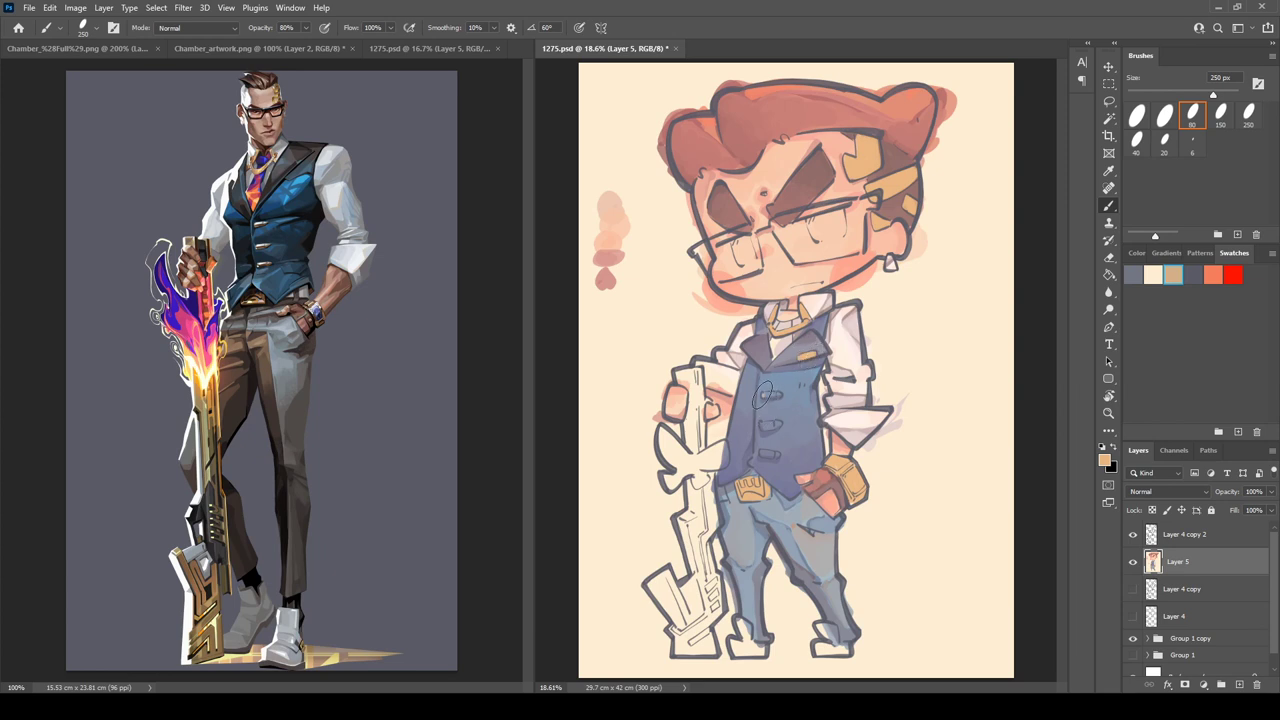
- Paint the three vest buttons golden tan
{"action": "left_click_drag", "start_coordinate": [765, 396], "coordinate": [776, 395]}
{"action": "left_click_drag", "start_coordinate": [765, 427], "coordinate": [778, 424]}
{"action": "left_click_drag", "start_coordinate": [766, 454], "coordinate": [769, 455]}
- Block in golden tan on the weapon's angled stock, middle section and upper end by the gripping hand
{"action": "mouse_move", "coordinate": [660, 579]}
{"action": "left_mouse_down"}
{"action": "mouse_move", "coordinate": [664, 600]}
{"action": "mouse_move", "coordinate": [672, 590]}
{"action": "left_mouse_up"}
{"action": "mouse_move", "coordinate": [698, 478]}
{"action": "left_mouse_down"}
{"action": "mouse_move", "coordinate": [693, 519]}
{"action": "mouse_move", "coordinate": [693, 476]}
{"action": "mouse_move", "coordinate": [691, 546]}
{"action": "mouse_move", "coordinate": [688, 505]}
{"action": "left_mouse_up"}
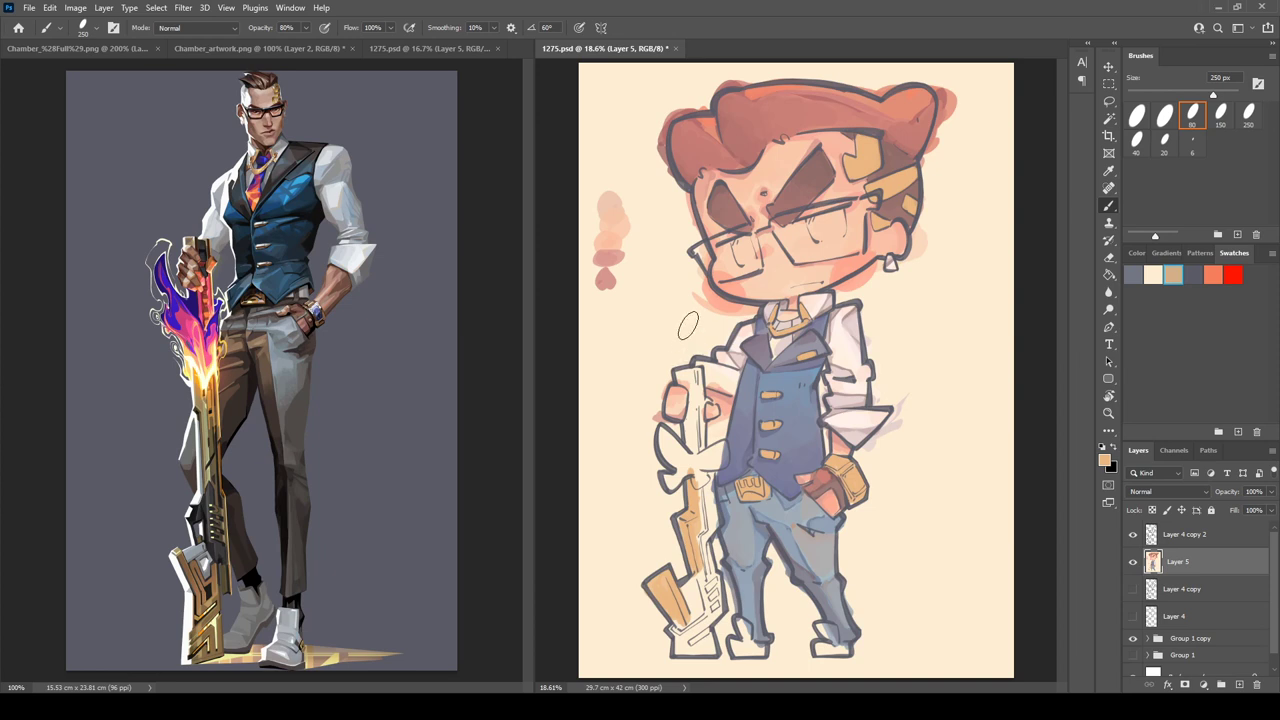
{"action": "left_click_drag", "start_coordinate": [686, 376], "coordinate": [703, 412]}
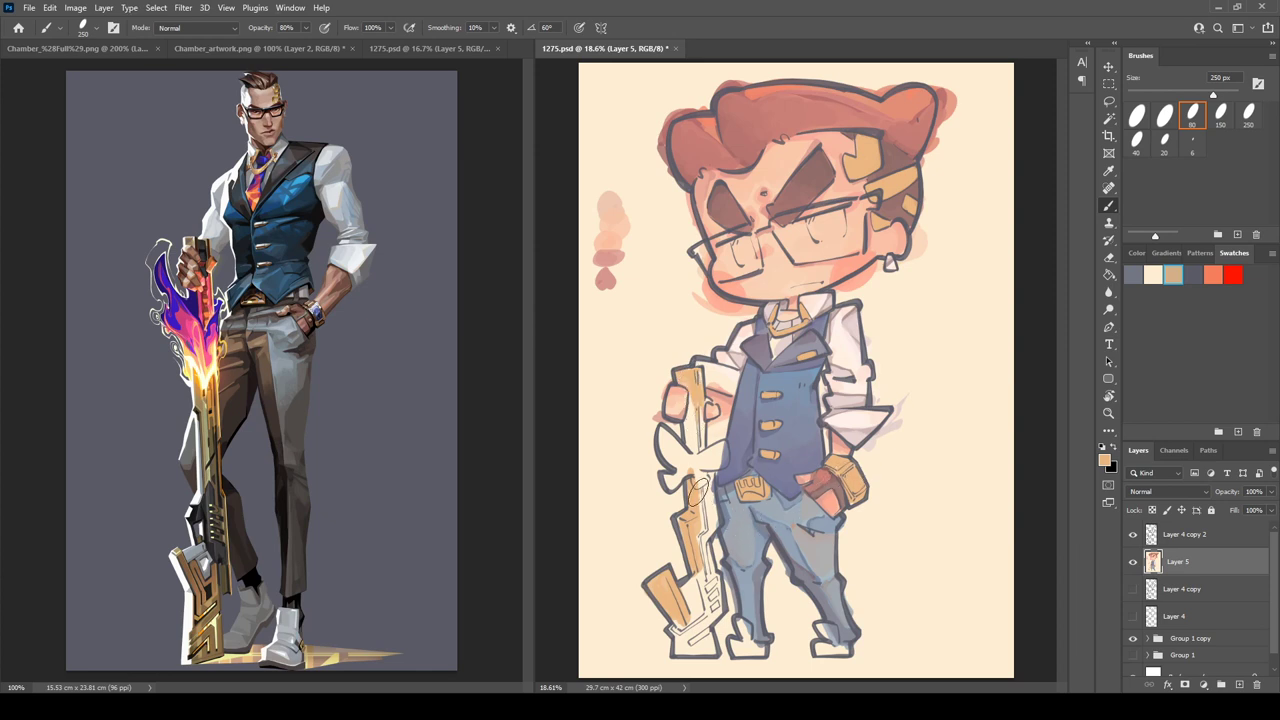
- Extend the golden tan over the weapon's middle shaft and lower stock, sampling nearby tones
{"action": "left_click", "coordinate": [711, 499], "text": "alt"}
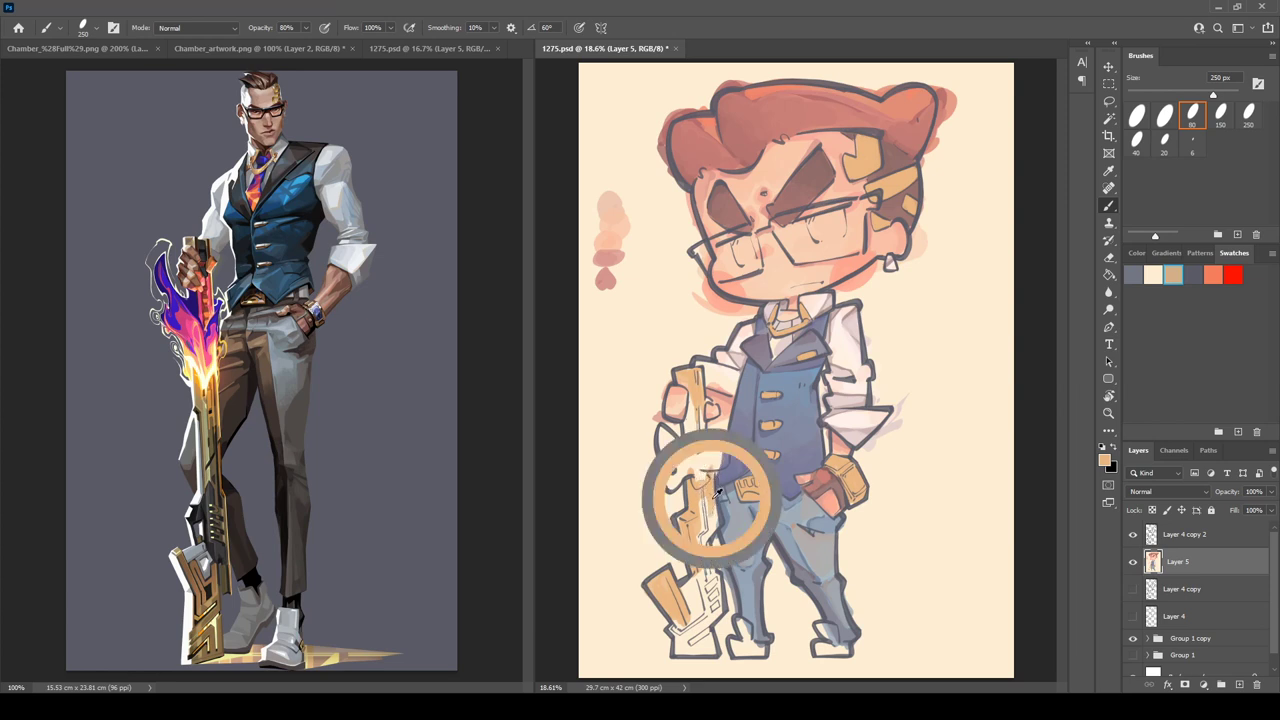
{"action": "left_click", "coordinate": [711, 509], "text": "alt"}
{"action": "left_click", "coordinate": [714, 526], "text": "alt"}
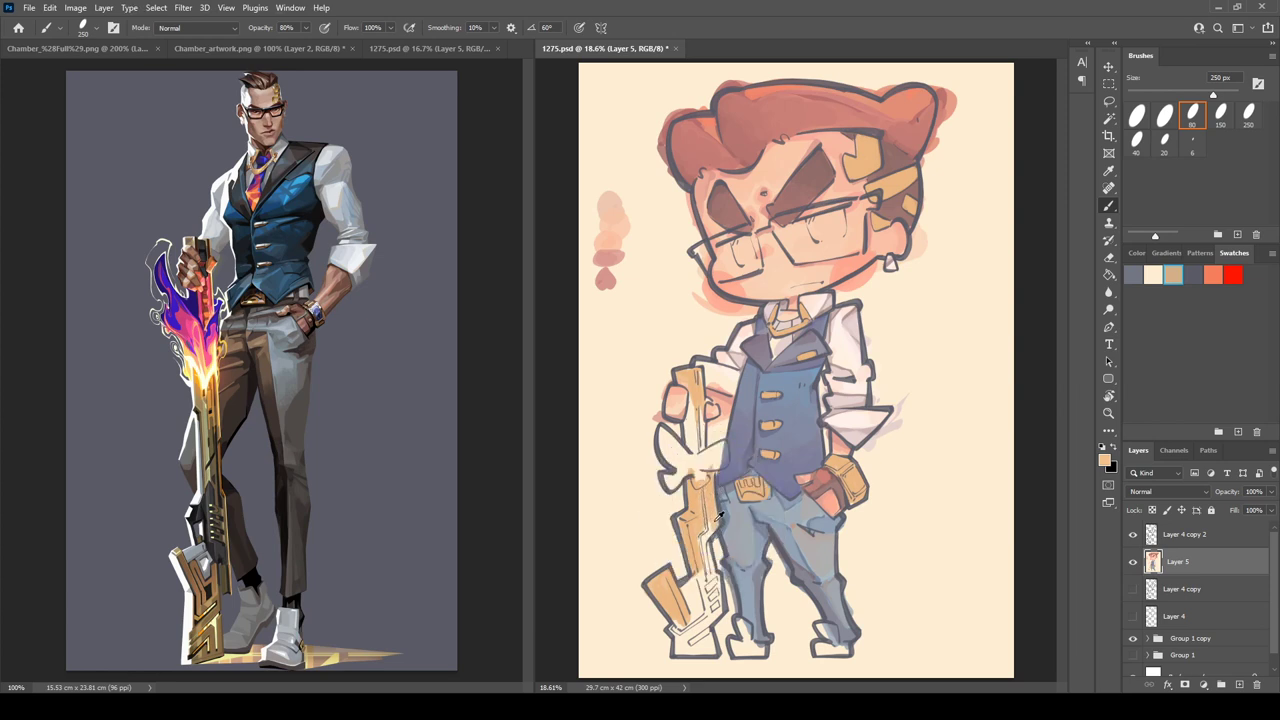
{"action": "mouse_move", "coordinate": [693, 515]}
{"action": "left_mouse_down"}
{"action": "mouse_move", "coordinate": [708, 577]}
{"action": "mouse_move", "coordinate": [703, 551]}
{"action": "mouse_move", "coordinate": [692, 597]}
{"action": "mouse_move", "coordinate": [692, 584]}
{"action": "mouse_move", "coordinate": [681, 592]}
{"action": "mouse_move", "coordinate": [686, 614]}
{"action": "mouse_move", "coordinate": [698, 567]}
{"action": "mouse_move", "coordinate": [687, 644]}
{"action": "left_mouse_up"}
{"action": "left_click", "coordinate": [680, 595], "text": "alt"}
{"action": "left_click", "coordinate": [685, 591], "text": "alt"}
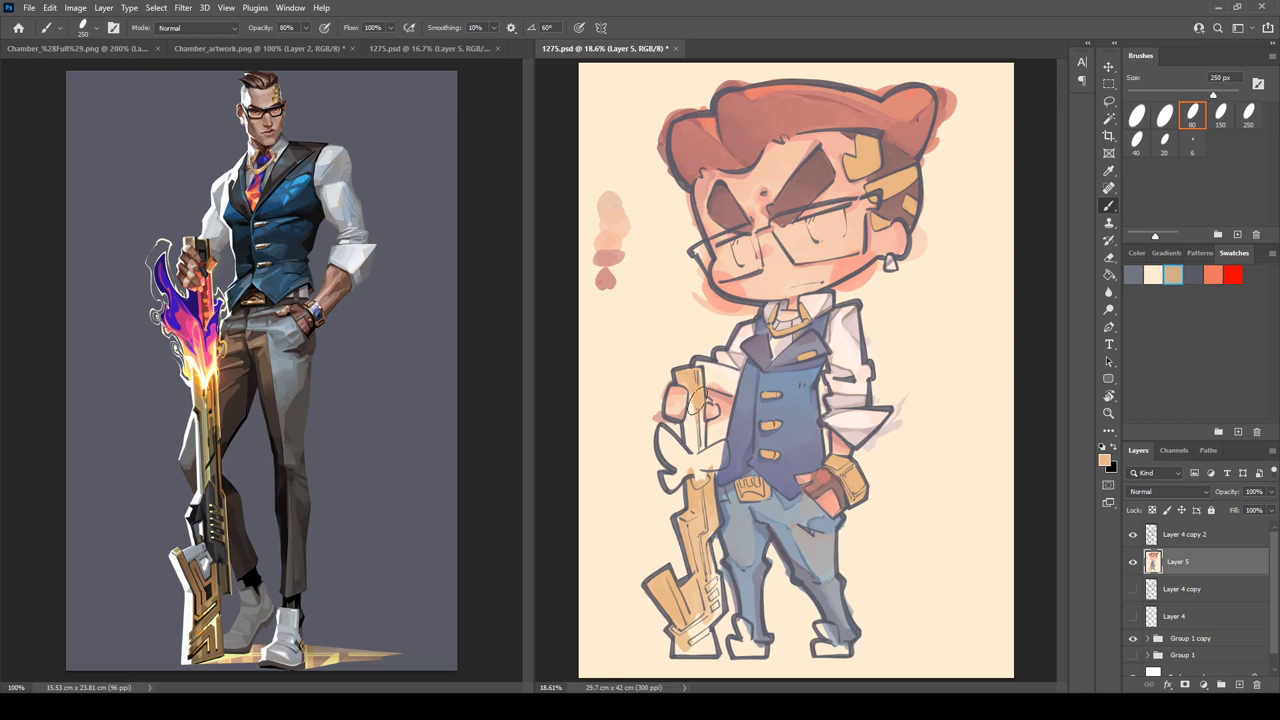
- Fill the remaining gaps on the weapon's upper shaft, notched stock and base with golden tan
{"action": "left_click_drag", "start_coordinate": [694, 396], "coordinate": [693, 428]}
{"action": "left_click_drag", "start_coordinate": [692, 447], "coordinate": [703, 408]}
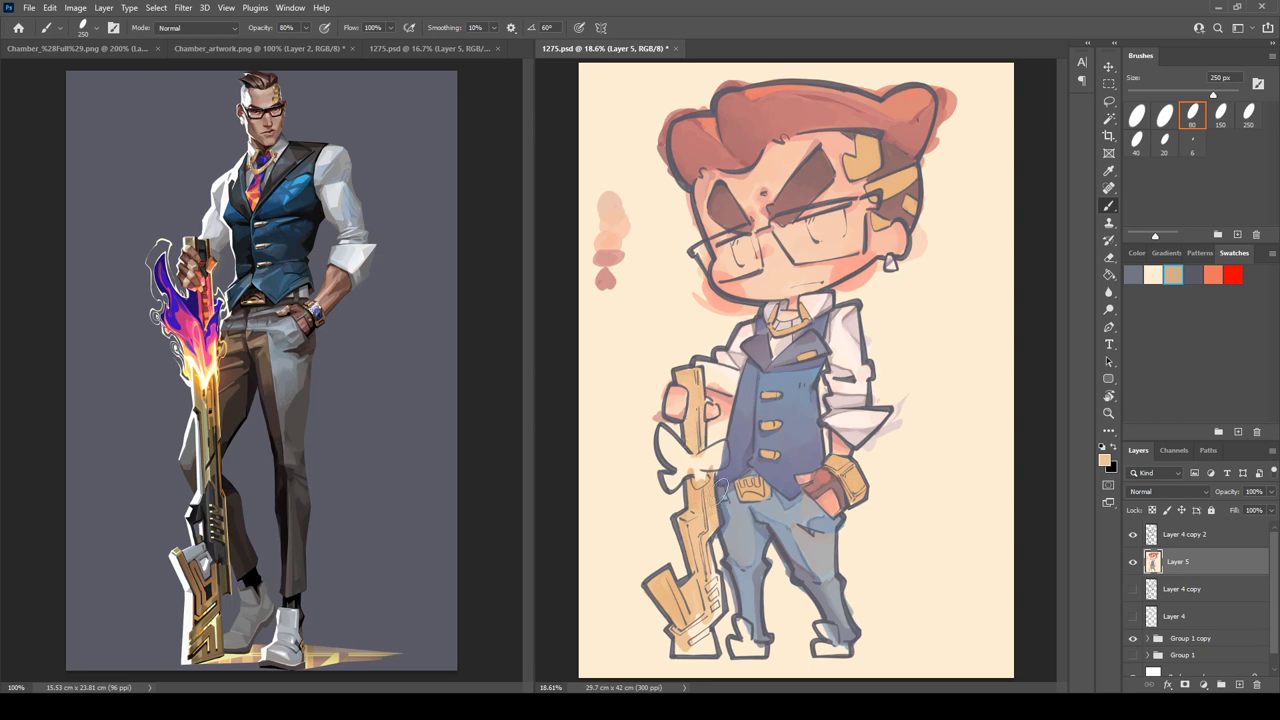
{"action": "left_click", "coordinate": [695, 588], "text": "alt"}
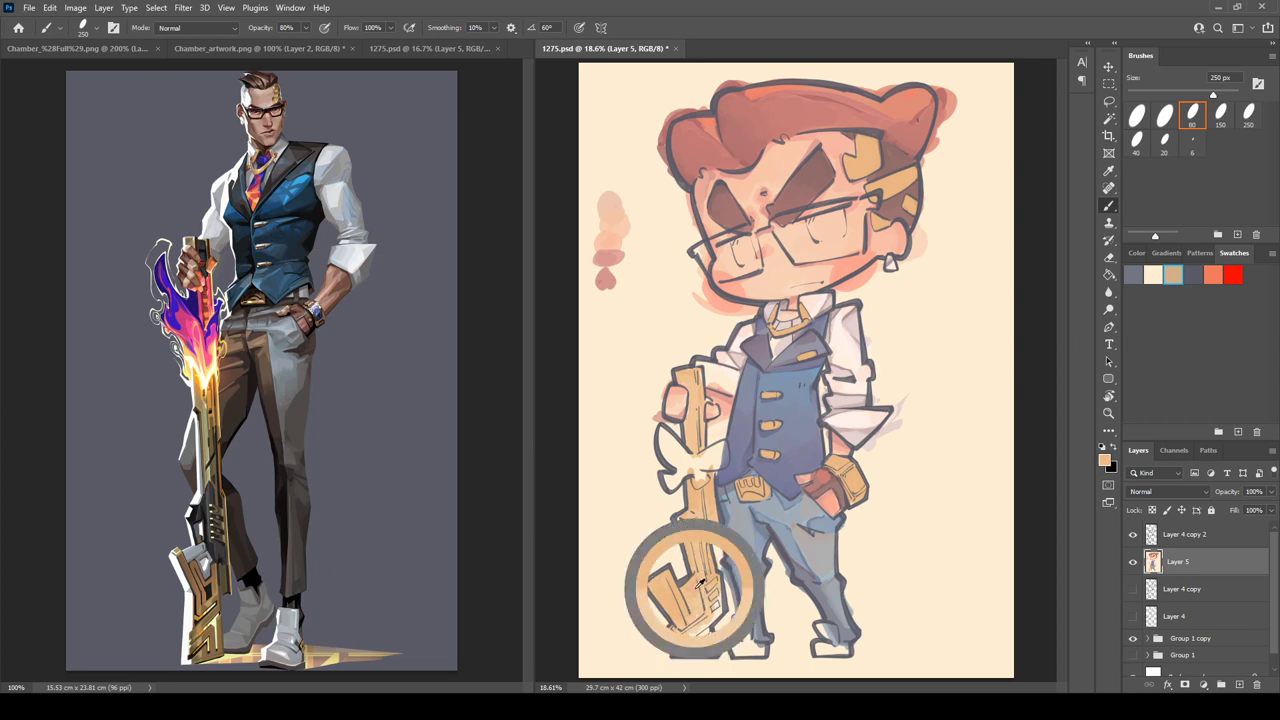
{"action": "left_click", "coordinate": [698, 607], "text": "alt"}
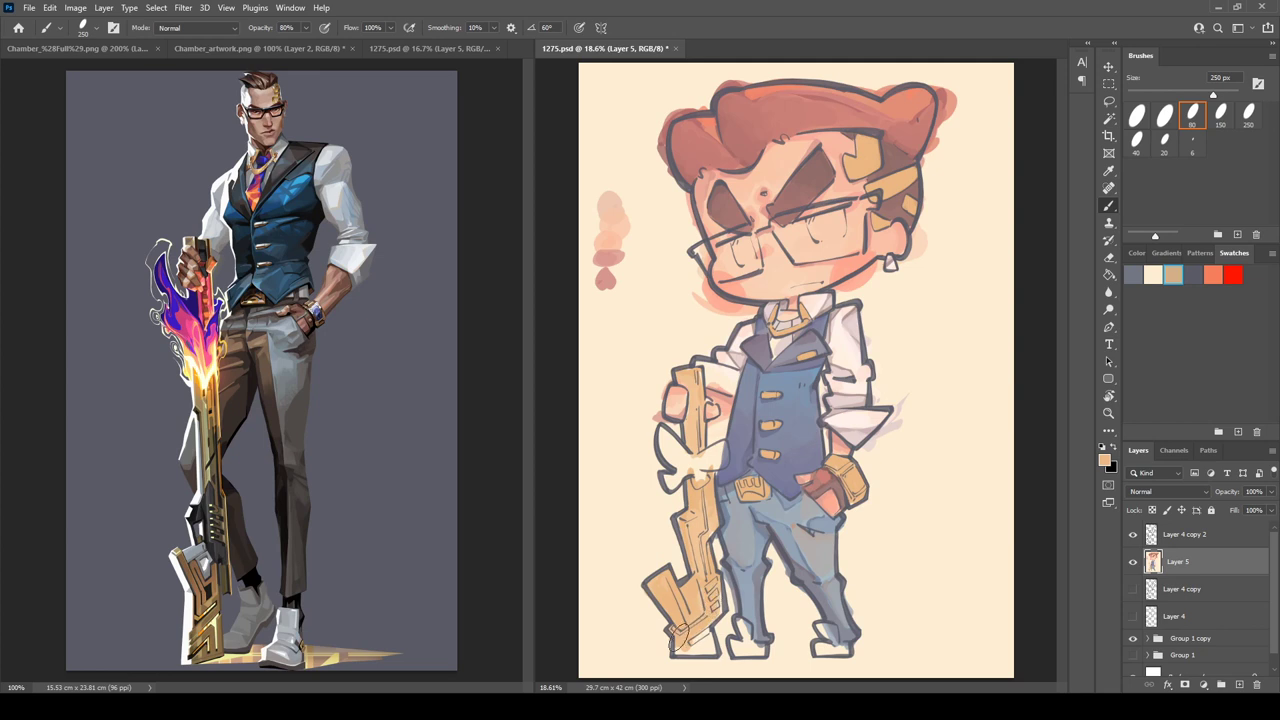
{"action": "left_click_drag", "start_coordinate": [680, 642], "coordinate": [715, 652]}
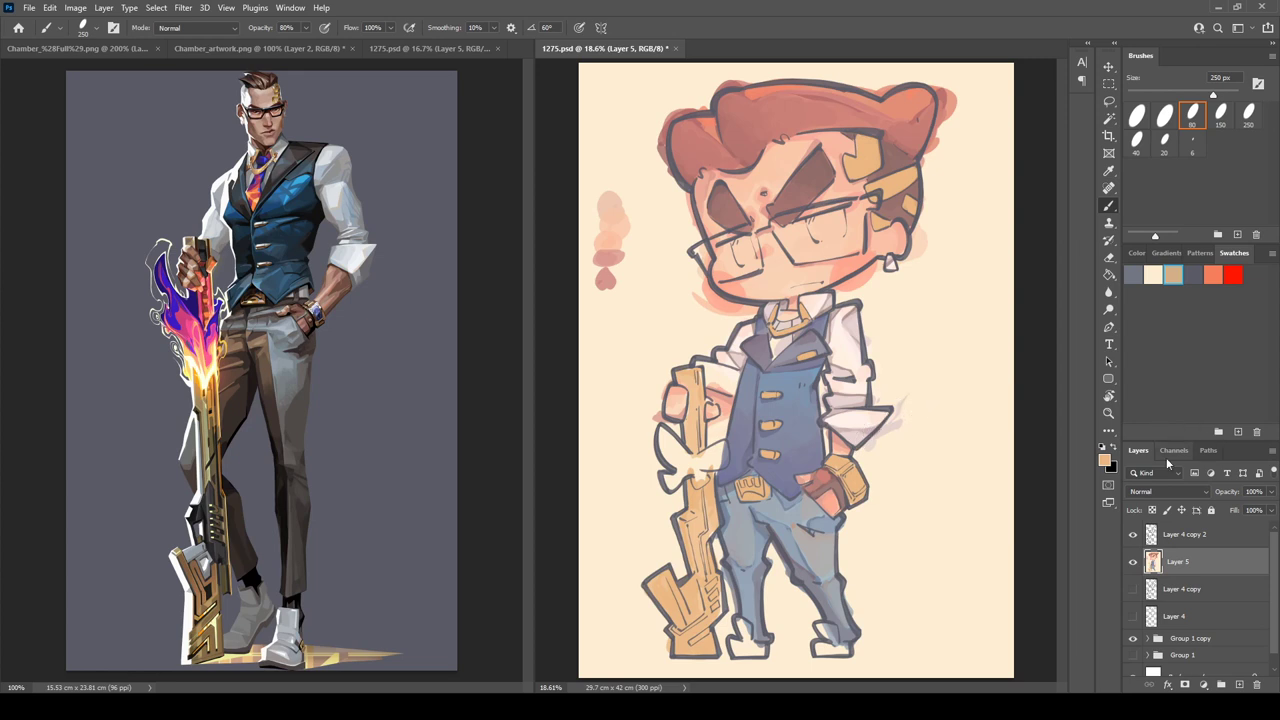
{"action": "key", "text": "i"}
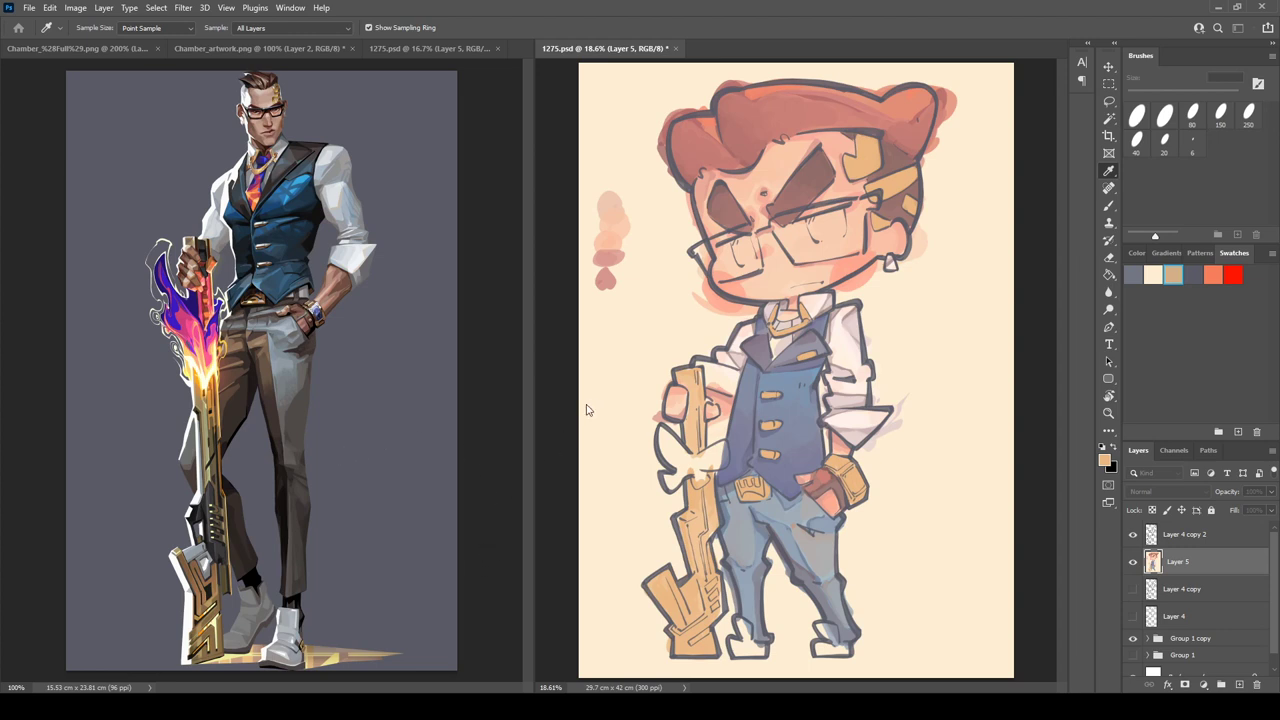
- Shade the weapon's notched stock and base with dusty rose-brown, softening the stock with sampled golden tan
{"action": "key", "text": "b"}
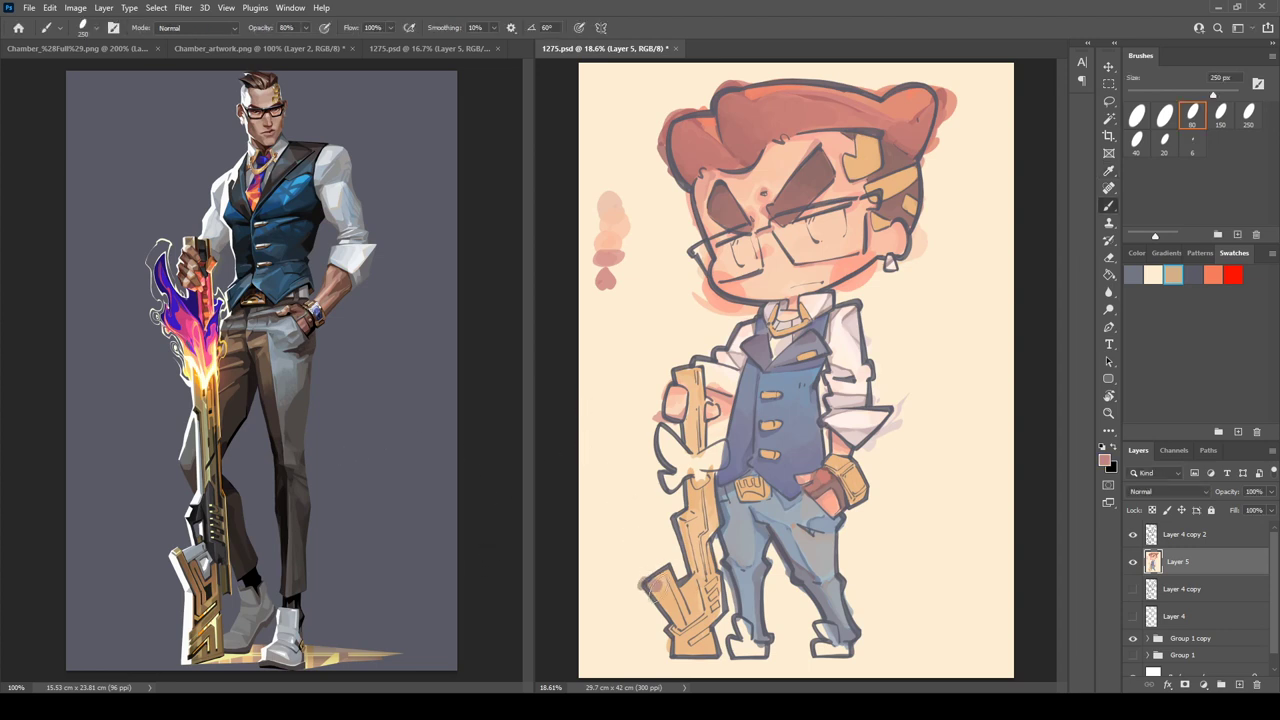
{"action": "left_click_drag", "start_coordinate": [651, 582], "coordinate": [680, 568]}
{"action": "mouse_move", "coordinate": [700, 645]}
{"action": "left_mouse_down"}
{"action": "mouse_move", "coordinate": [689, 652]}
{"action": "mouse_move", "coordinate": [706, 649]}
{"action": "left_mouse_up"}
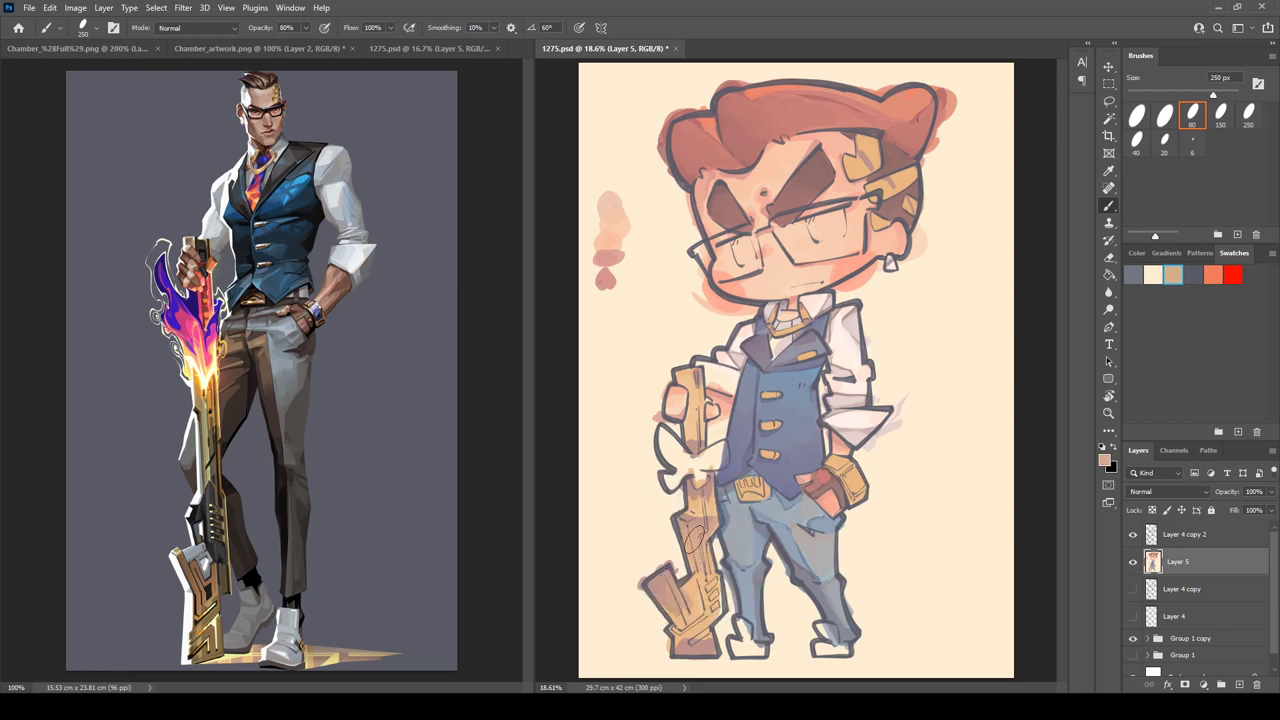
{"action": "left_click", "coordinate": [696, 593], "text": "alt"}
{"action": "mouse_move", "coordinate": [687, 598]}
{"action": "left_mouse_down"}
{"action": "mouse_move", "coordinate": [652, 602]}
{"action": "mouse_move", "coordinate": [699, 584]}
{"action": "left_mouse_up"}
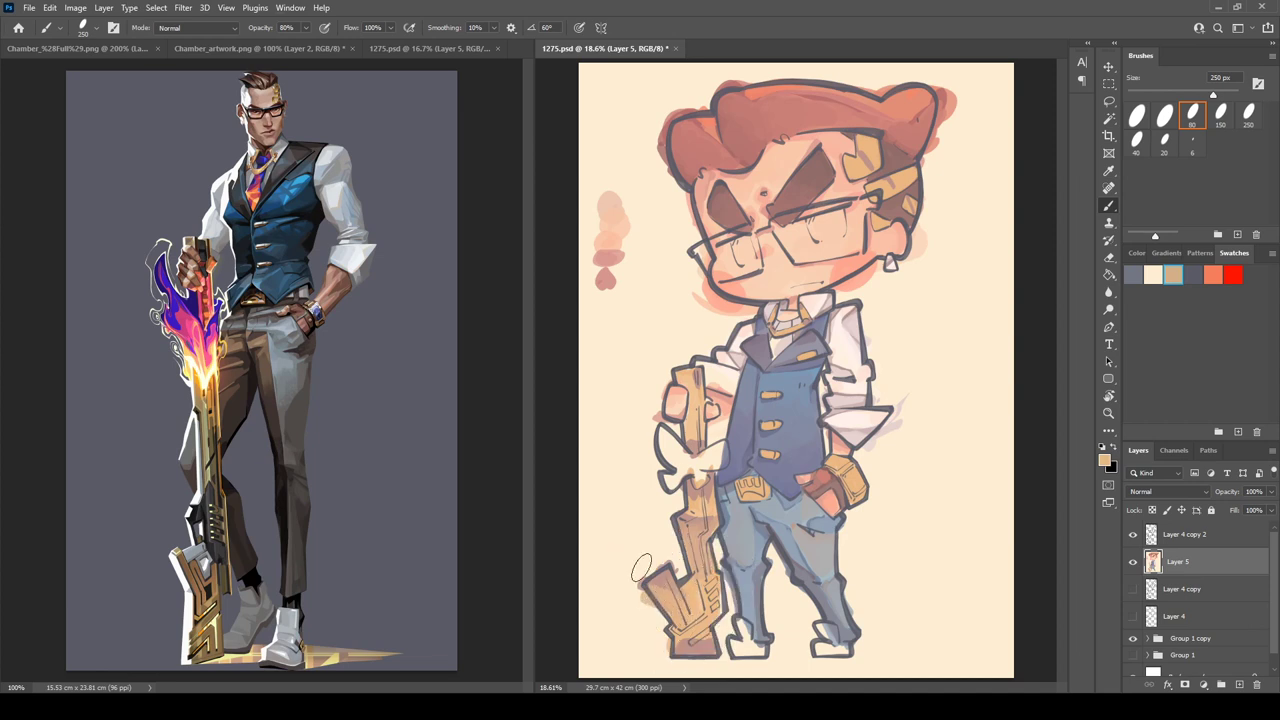
- Blend muted tan shading along the weapon's stock, lower shaft and the section just below the butterfly shape
{"action": "left_click", "coordinate": [668, 576], "text": "alt"}
{"action": "left_click", "coordinate": [700, 538], "text": "alt"}
{"action": "left_click", "coordinate": [704, 502], "text": "alt"}
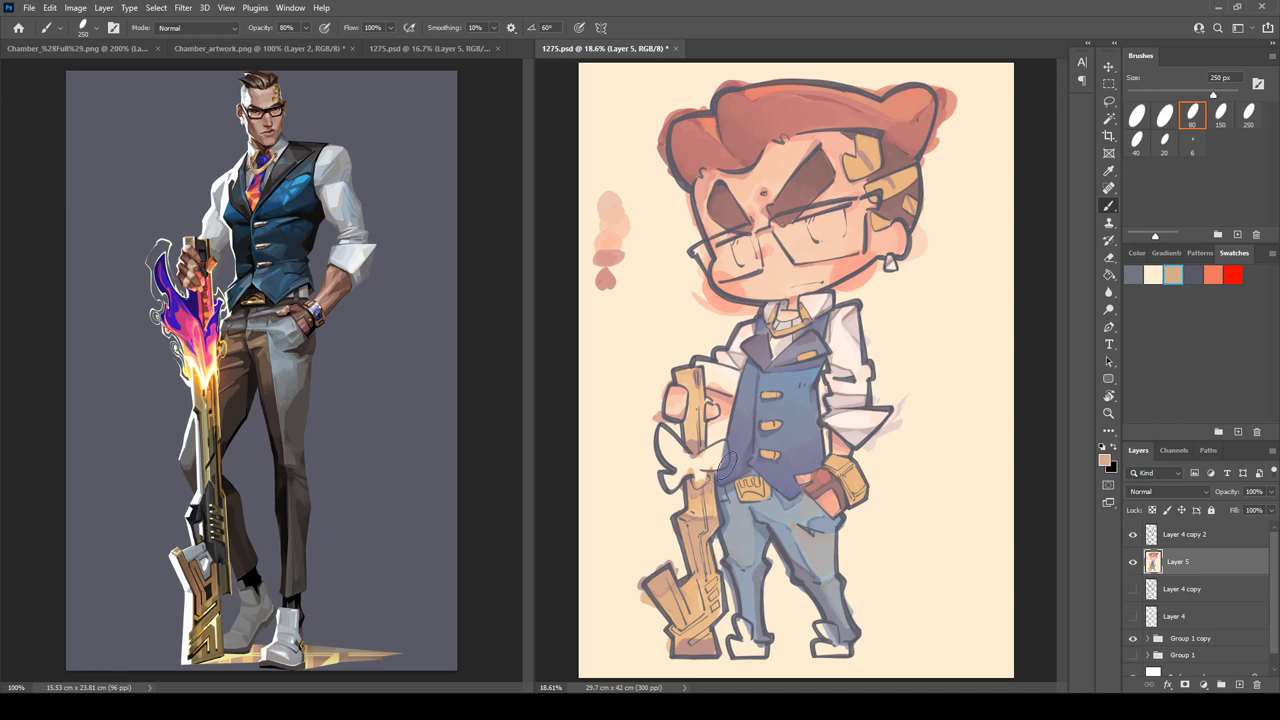
{"action": "left_click_drag", "start_coordinate": [690, 462], "coordinate": [697, 471]}
{"action": "left_click", "coordinate": [663, 581], "text": "alt"}
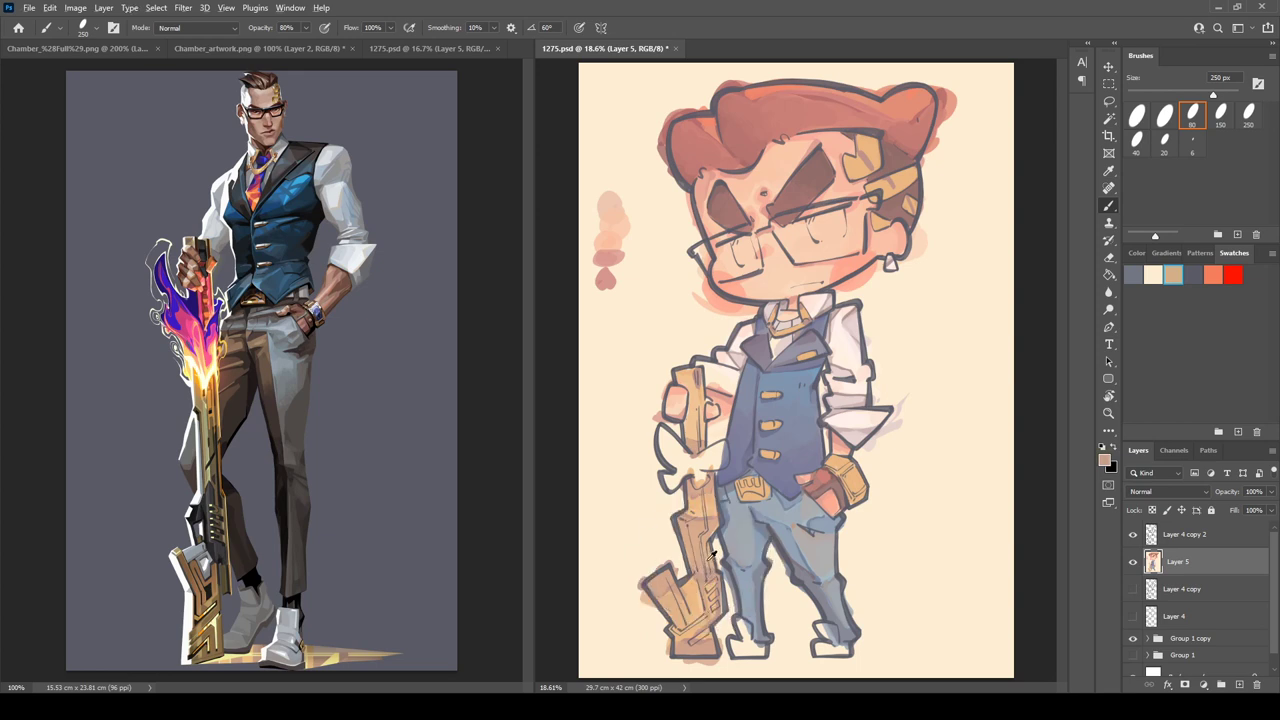
{"action": "left_click", "coordinate": [700, 561], "text": "alt"}
{"action": "left_click", "coordinate": [699, 518], "text": "alt"}
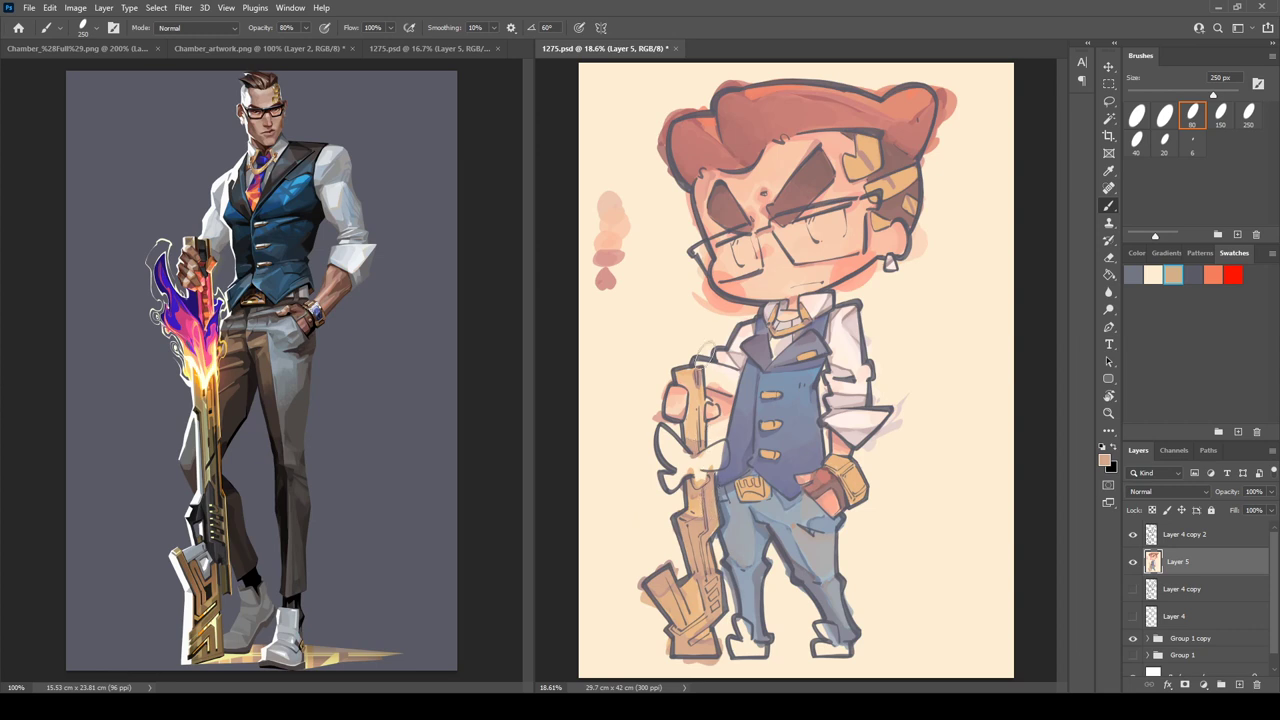
- Shade the weapon's upper end around the gripping hand with sampled tan and brown tones
{"action": "left_click", "coordinate": [696, 371], "text": "alt"}
{"action": "left_click", "coordinate": [705, 368], "text": "alt"}
{"action": "left_click", "coordinate": [689, 372], "text": "alt"}
{"action": "left_click", "coordinate": [683, 455], "text": "alt"}
{"action": "left_click", "coordinate": [704, 382], "text": "alt"}
{"action": "left_click", "coordinate": [693, 390], "text": "alt"}
- Shade the gold bracelet and necklace with muted tan sampled from the weapon
{"action": "left_click", "coordinate": [675, 585], "text": "alt"}
{"action": "left_click", "coordinate": [858, 476], "text": "alt"}
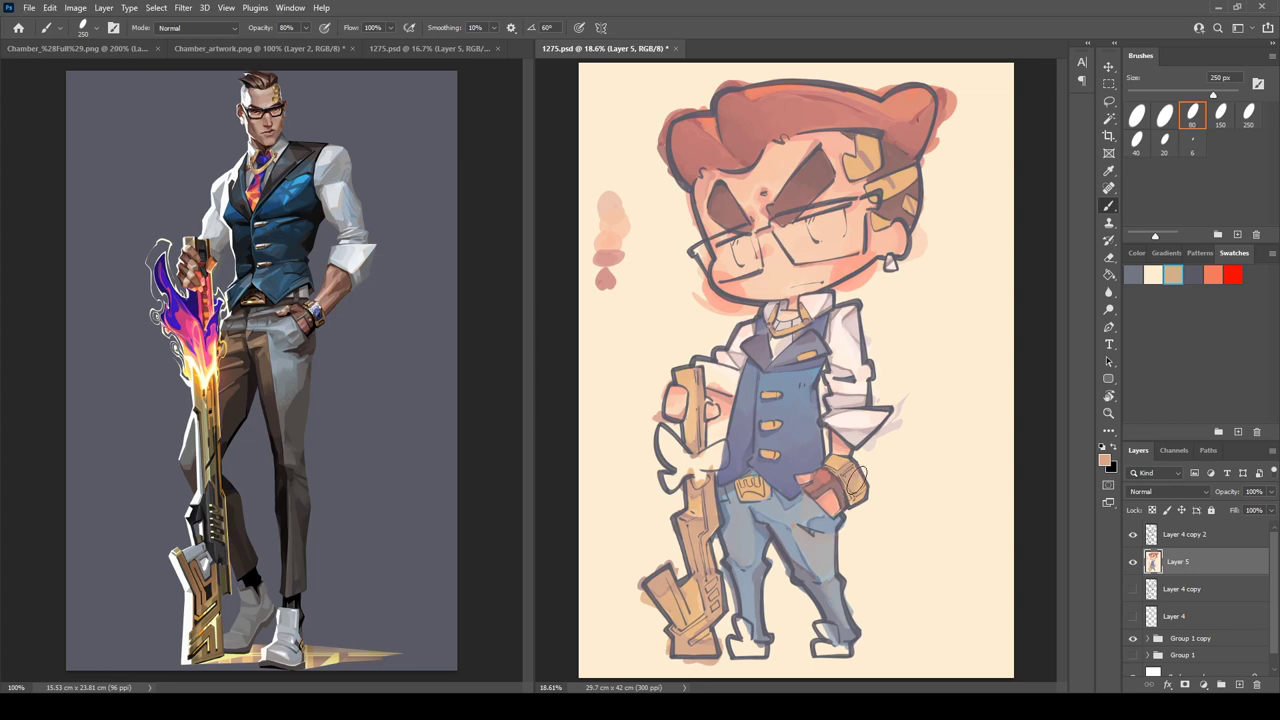
{"action": "left_click", "coordinate": [716, 565], "text": "alt"}
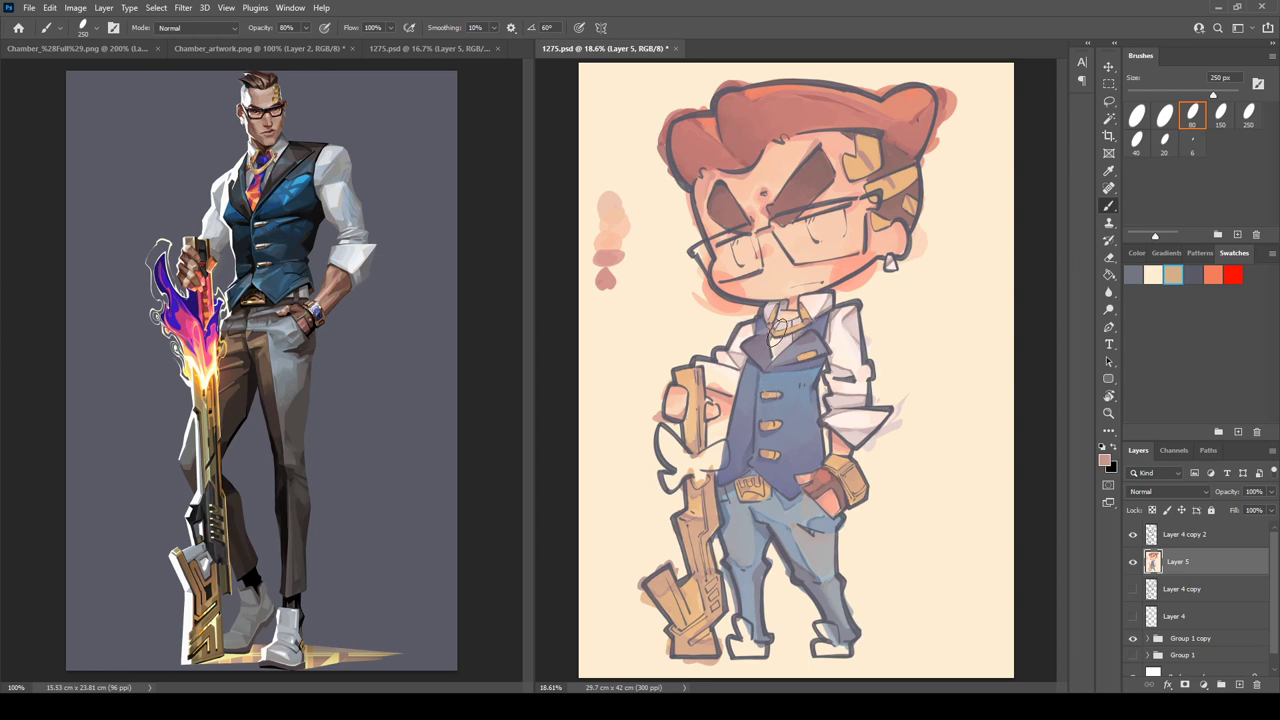
- Refine the shading of the gold patches in the side hair with tones sampled from them
{"action": "left_click", "coordinate": [901, 178], "text": "alt"}
{"action": "left_click", "coordinate": [890, 179], "text": "alt"}
{"action": "left_click", "coordinate": [910, 208], "text": "alt"}
{"action": "left_click_drag", "start_coordinate": [879, 218], "coordinate": [885, 216]}
- Paint deeper reddish-brown shadows down the weapon's lower shaft and base, blending them with sampled midtones
{"action": "key", "text": "i"}
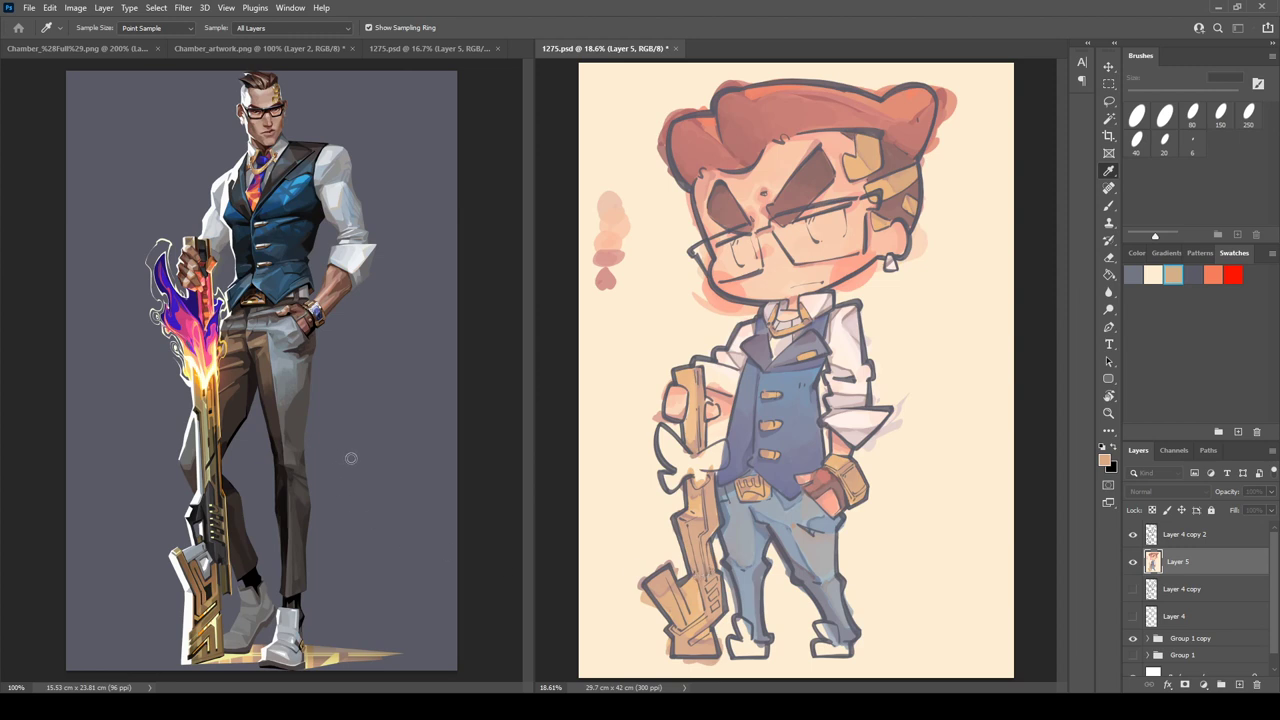
{"action": "left_click", "coordinate": [574, 410]}
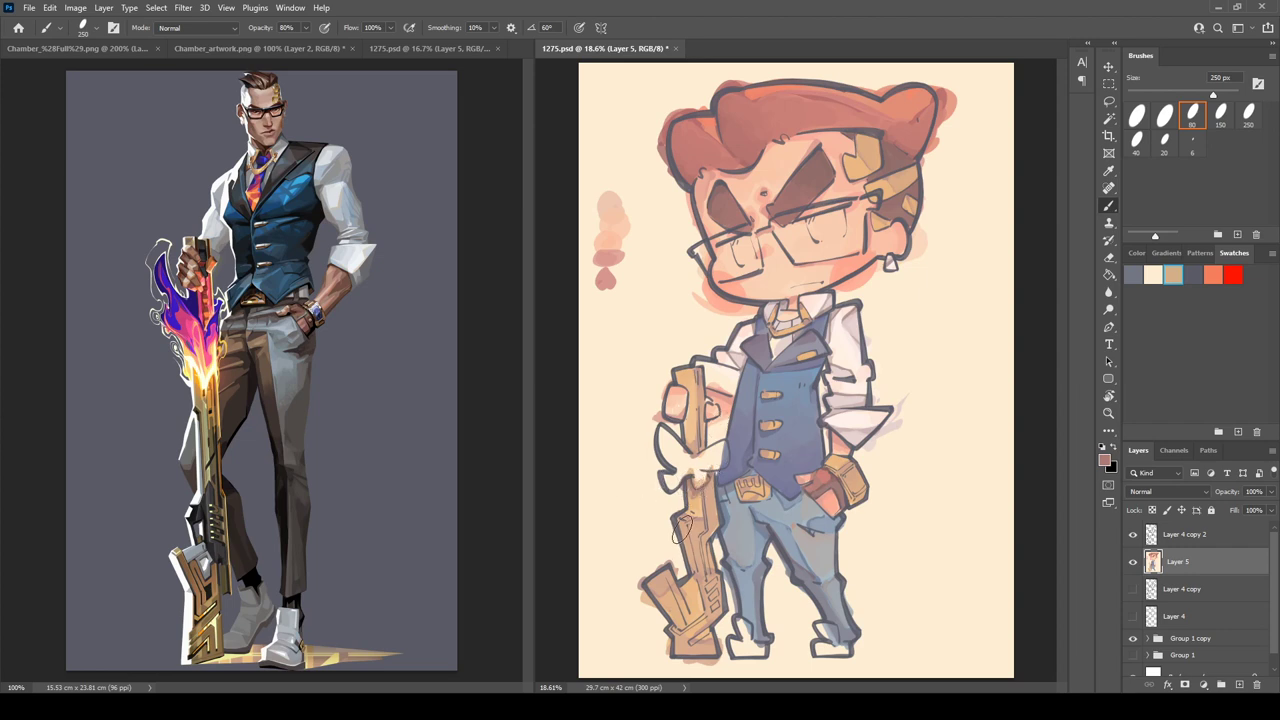
{"action": "mouse_move", "coordinate": [696, 535]}
{"action": "left_mouse_down"}
{"action": "mouse_move", "coordinate": [709, 599]}
{"action": "mouse_move", "coordinate": [670, 643]}
{"action": "left_mouse_up"}
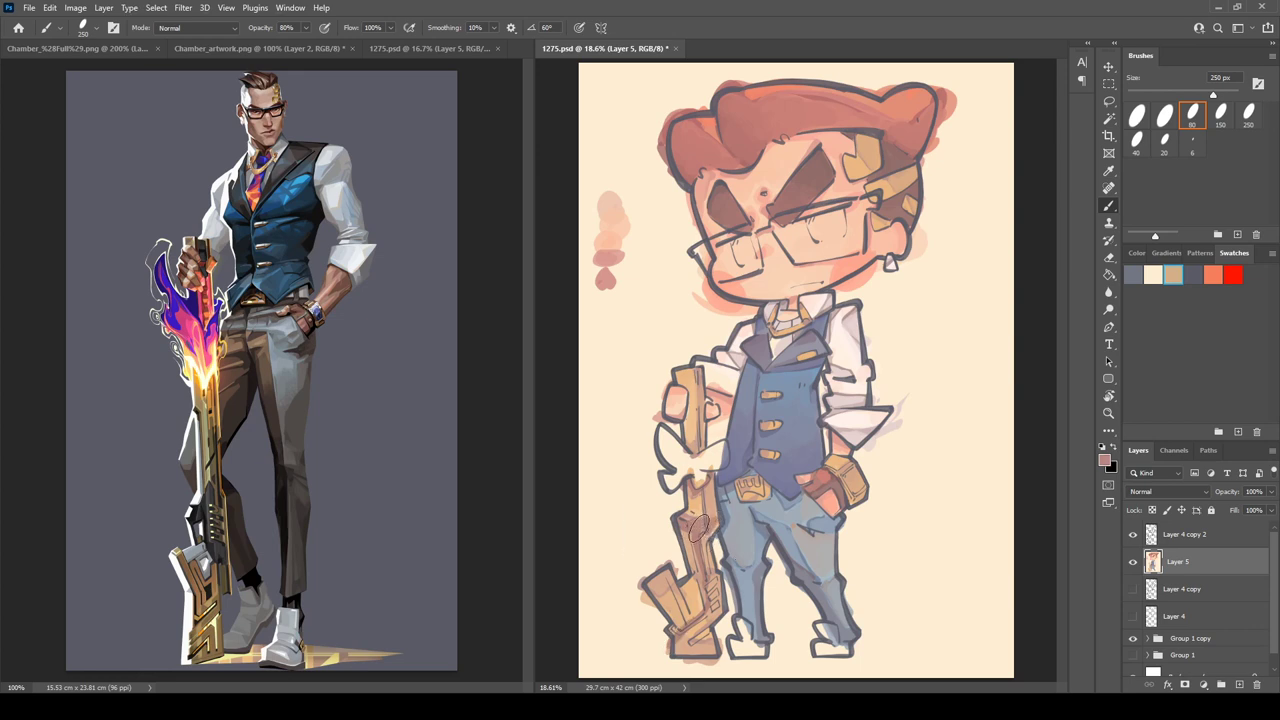
{"action": "left_click", "coordinate": [709, 550], "text": "alt"}
{"action": "left_click_drag", "start_coordinate": [707, 552], "coordinate": [716, 600]}
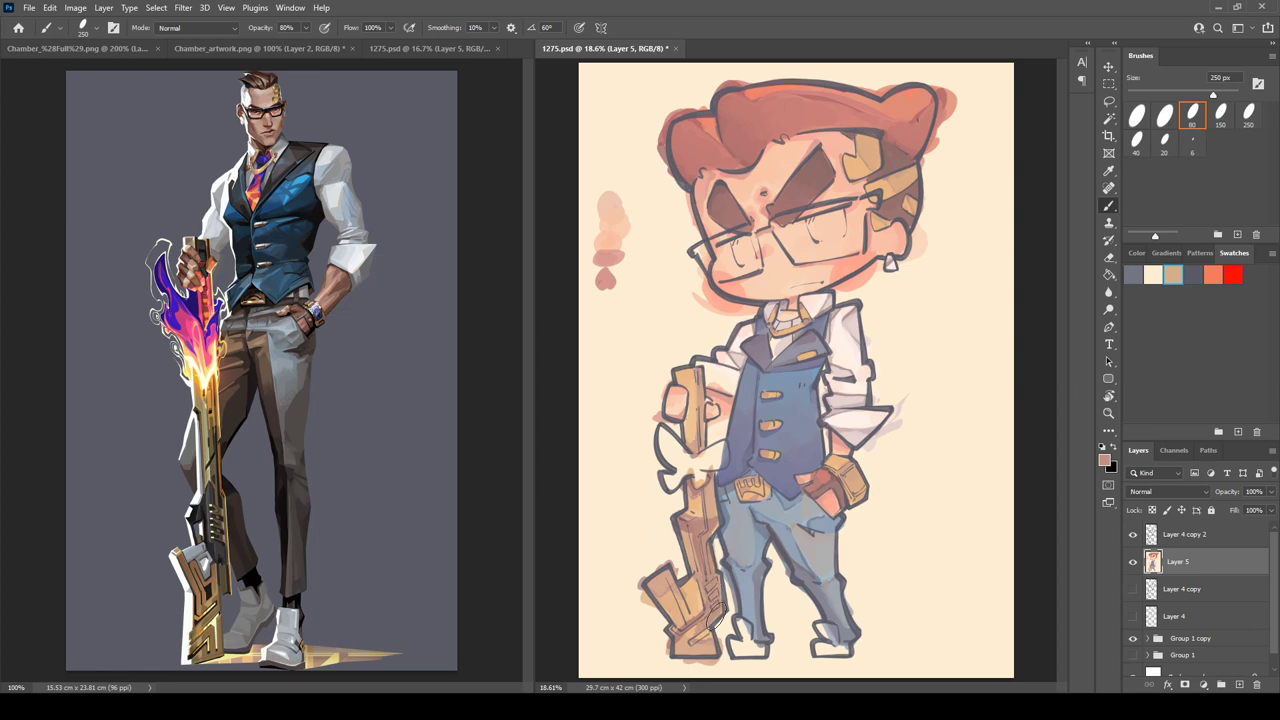
{"action": "left_click_drag", "start_coordinate": [709, 554], "coordinate": [704, 534]}
- Extend the brown shadows onto the weapon's upper shaft, angled stock and notched section
{"action": "left_click", "coordinate": [695, 492], "text": "alt"}
{"action": "left_click_drag", "start_coordinate": [691, 401], "coordinate": [688, 393]}
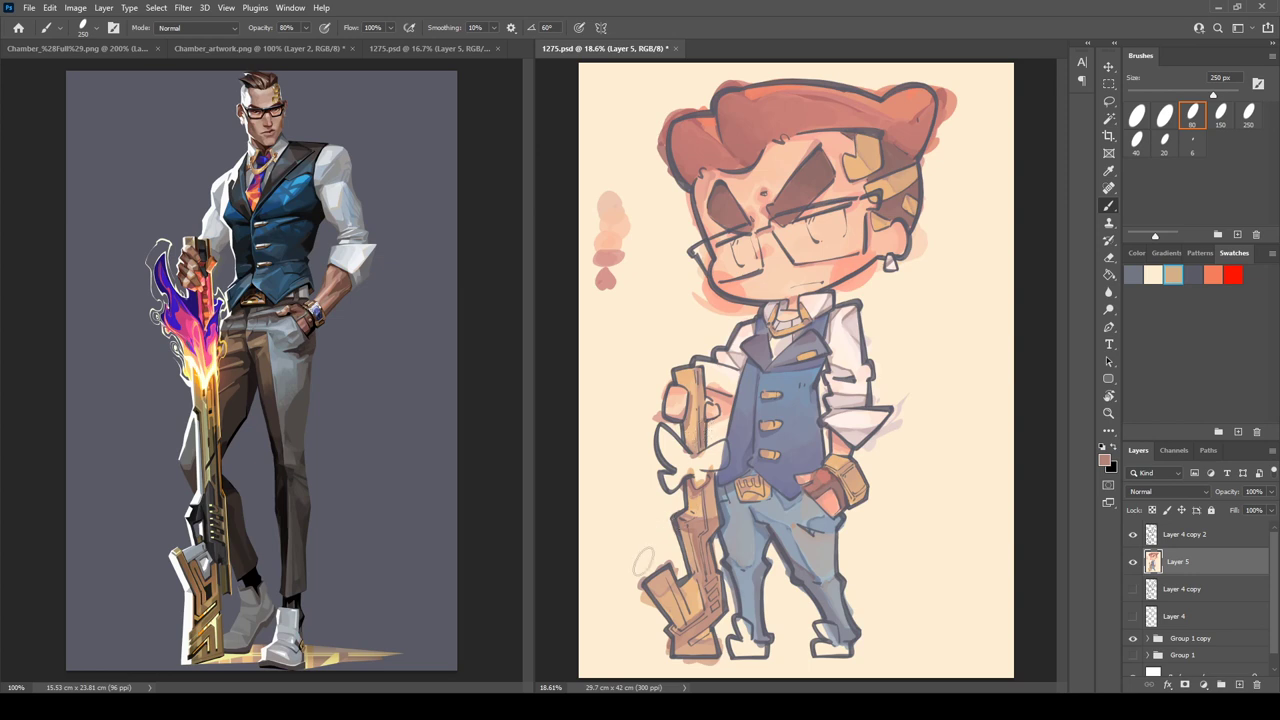
{"action": "mouse_move", "coordinate": [641, 588]}
{"action": "left_mouse_down"}
{"action": "mouse_move", "coordinate": [674, 586]}
{"action": "mouse_move", "coordinate": [657, 604]}
{"action": "left_mouse_up"}
{"action": "left_click", "coordinate": [665, 588], "text": "alt"}
{"action": "left_click", "coordinate": [704, 527], "text": "alt"}
{"action": "mouse_move", "coordinate": [677, 560]}
{"action": "left_mouse_down"}
{"action": "mouse_move", "coordinate": [669, 578]}
{"action": "mouse_move", "coordinate": [691, 624]}
{"action": "left_mouse_up"}
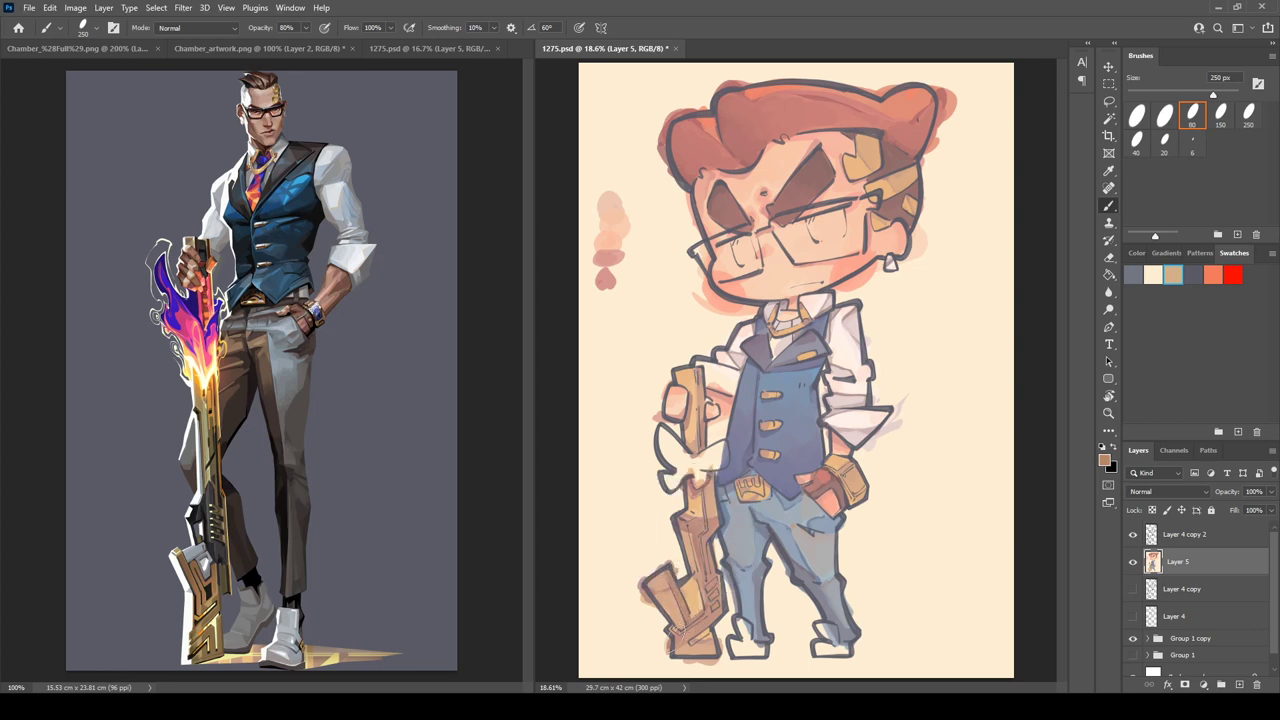
- Blend the shadow edges on the weapon's middle shaft and stock tip with sampled tones
{"action": "left_click", "coordinate": [713, 510], "text": "alt"}
{"action": "left_click", "coordinate": [699, 524], "text": "alt"}
{"action": "left_click", "coordinate": [709, 492], "text": "alt"}
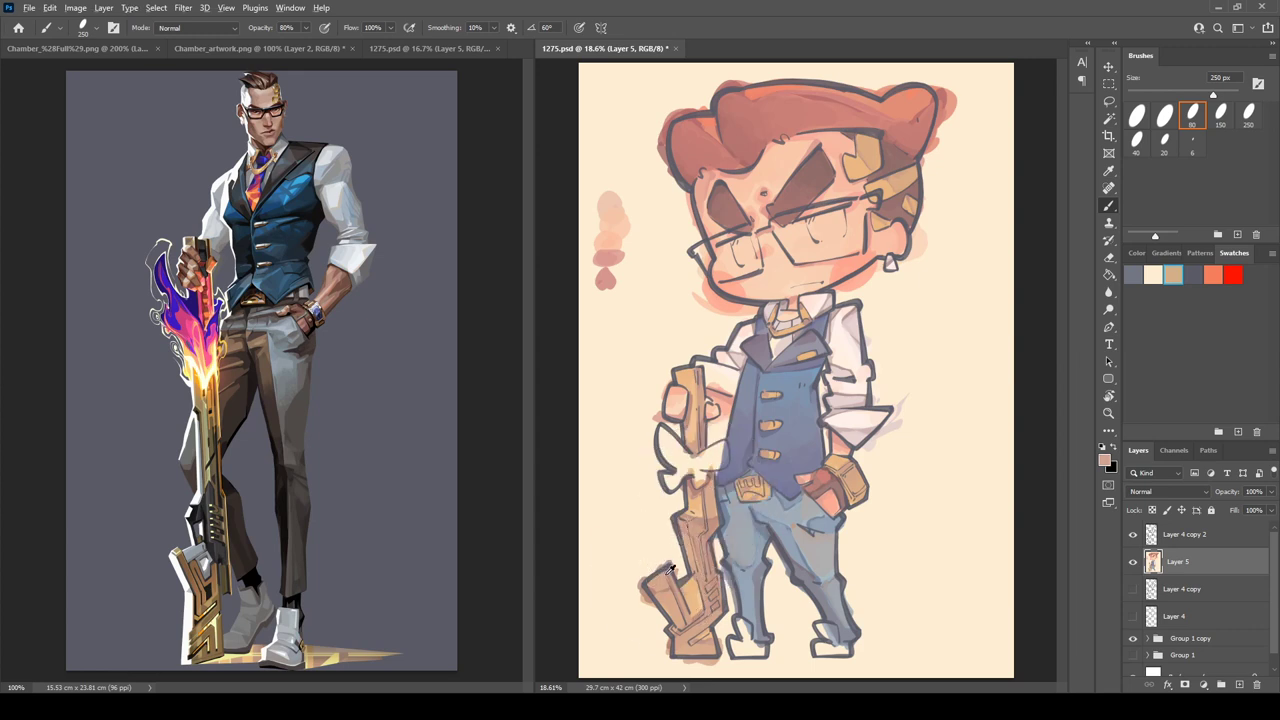
{"action": "left_click", "coordinate": [668, 570], "text": "alt"}
- Shade the vest buttons and the gold bracelet with sampled darker tones
{"action": "left_click", "coordinate": [769, 393], "text": "alt"}
{"action": "left_click", "coordinate": [770, 392], "text": "alt"}
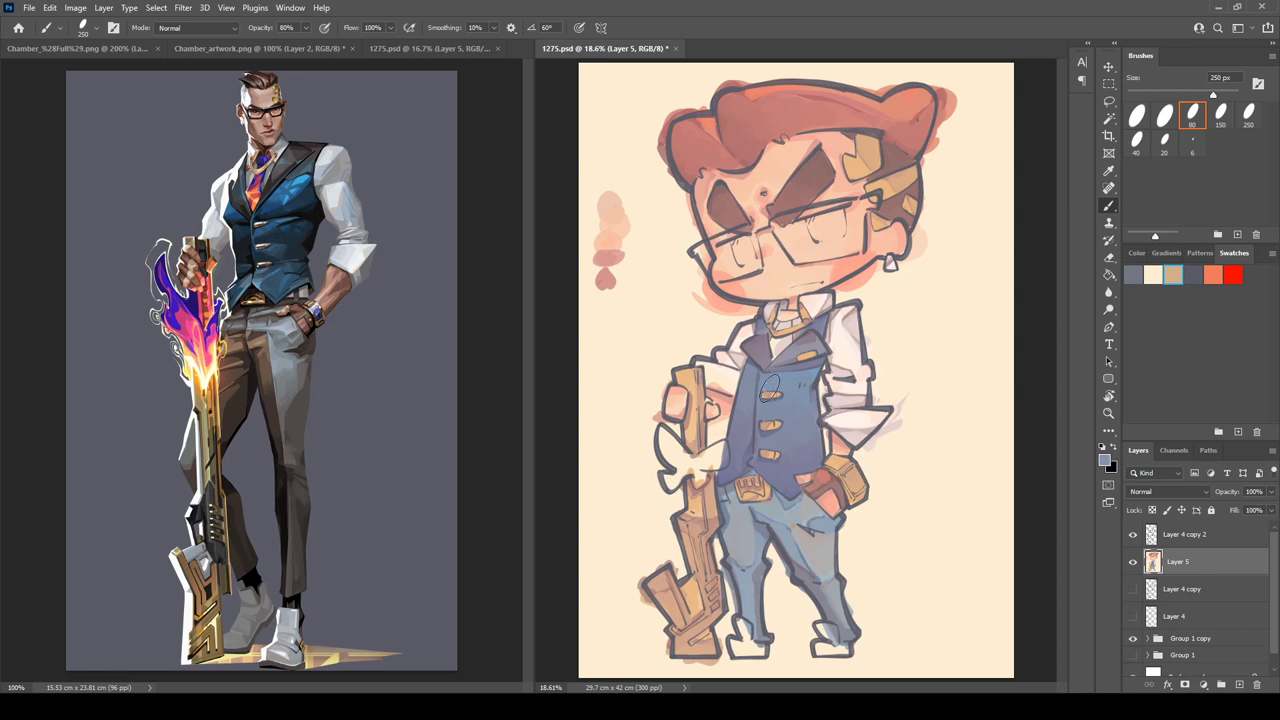
{"action": "left_click", "coordinate": [658, 584], "text": "alt"}
{"action": "mouse_move", "coordinate": [836, 472]}
{"action": "left_mouse_down"}
{"action": "mouse_move", "coordinate": [852, 464]}
{"action": "mouse_move", "coordinate": [850, 490]}
{"action": "mouse_move", "coordinate": [862, 492]}
{"action": "left_mouse_up"}
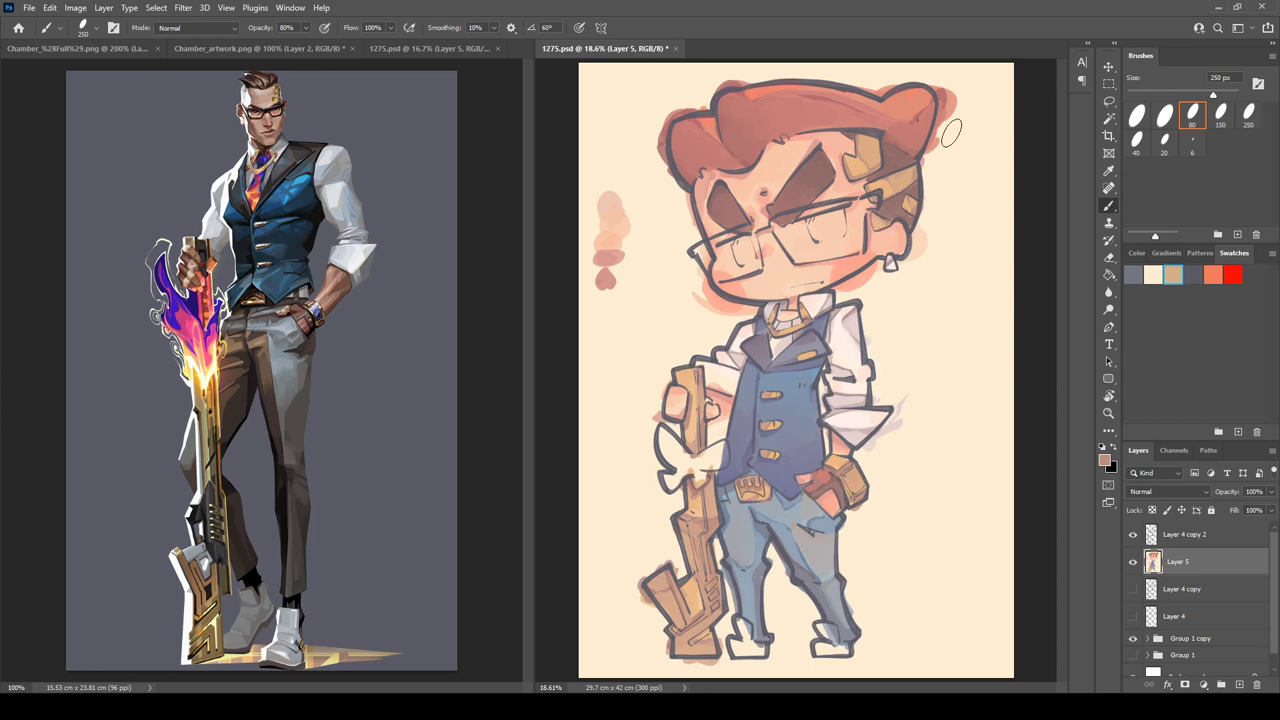
- Add warm orange accents to the weapon's stock and base, the necklace and the gold hair patches
{"action": "key", "text": "alt"}
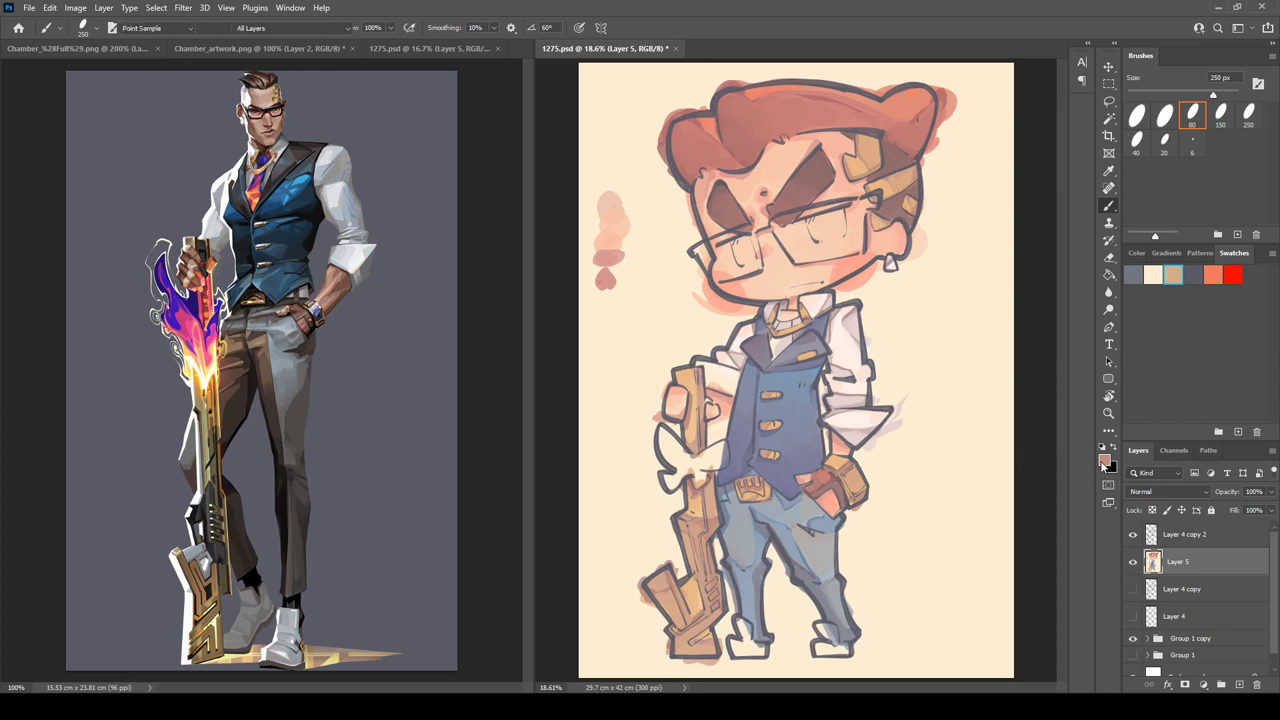
{"action": "key", "text": "i"}
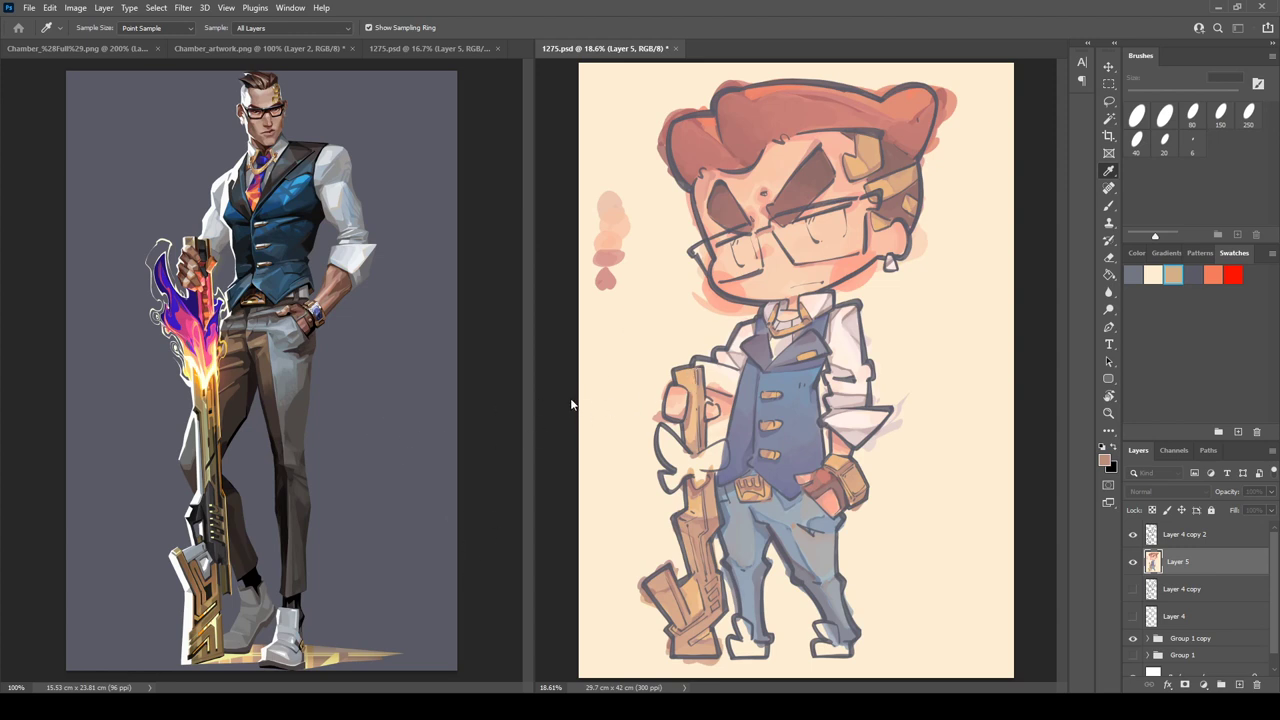
{"action": "key", "text": "b"}
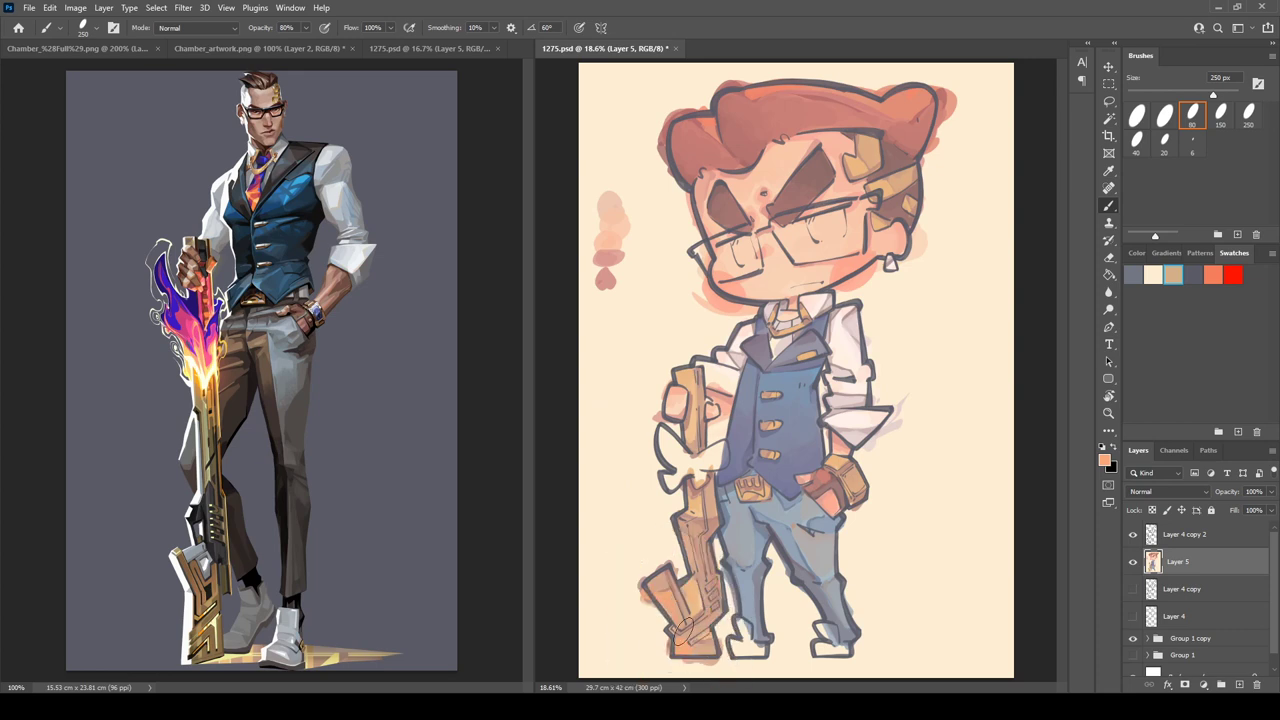
{"action": "left_click_drag", "start_coordinate": [689, 614], "coordinate": [694, 596]}
{"action": "left_click_drag", "start_coordinate": [796, 329], "coordinate": [790, 320]}
{"action": "left_click_drag", "start_coordinate": [849, 160], "coordinate": [853, 166]}
{"action": "left_click_drag", "start_coordinate": [913, 200], "coordinate": [918, 208]}
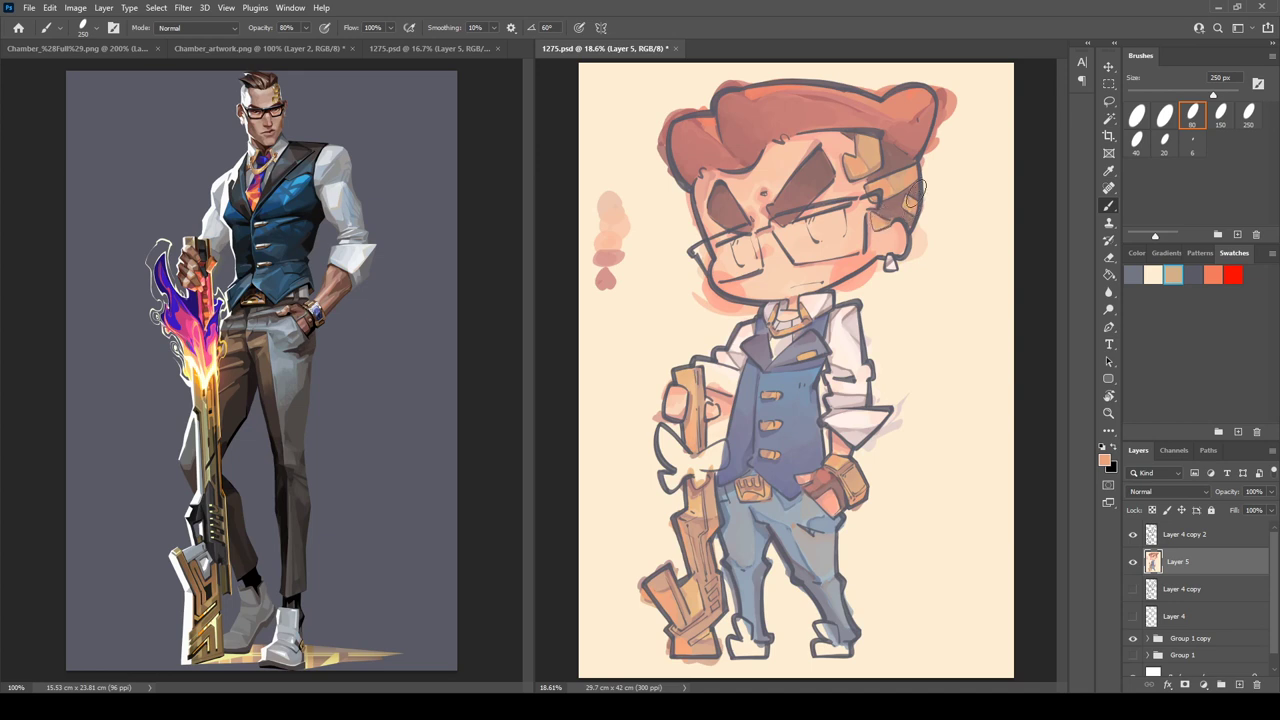
- Paint bright yellow highlights on the weapon's shaft and stock and on the gold hair patches
{"action": "key", "text": "i"}
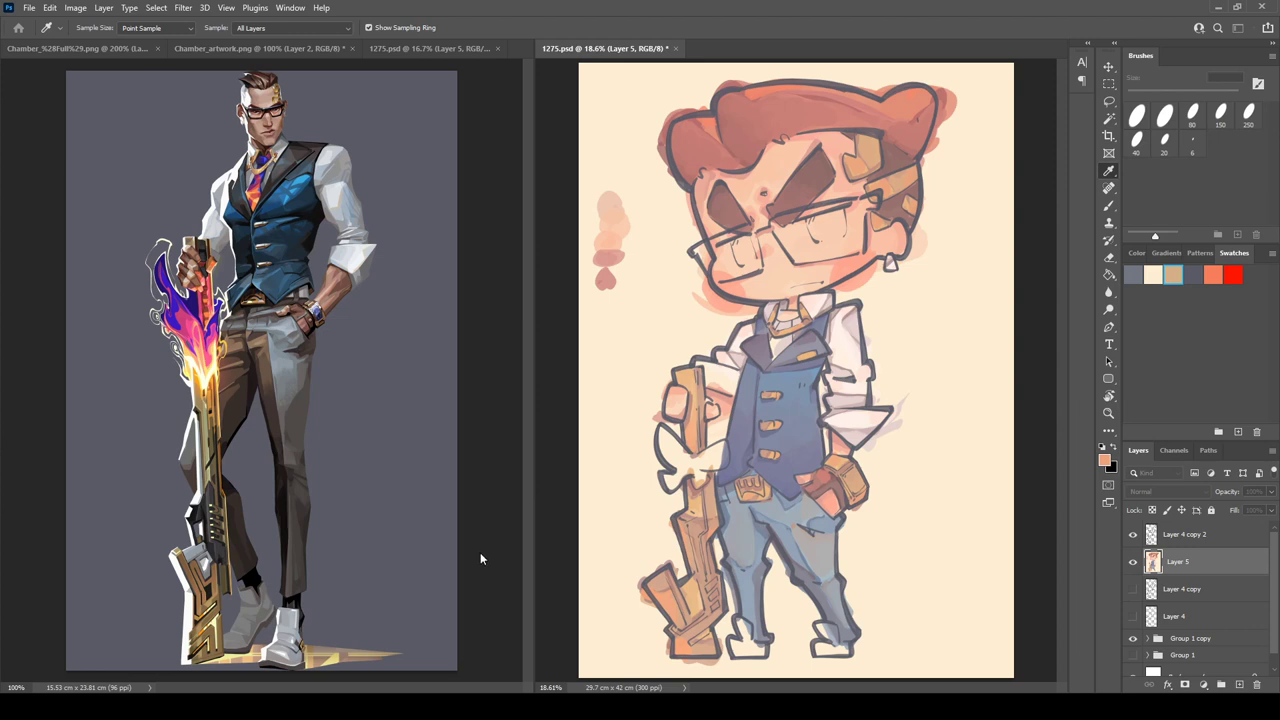
{"action": "left_click", "coordinate": [590, 415]}
{"action": "key", "text": "b"}
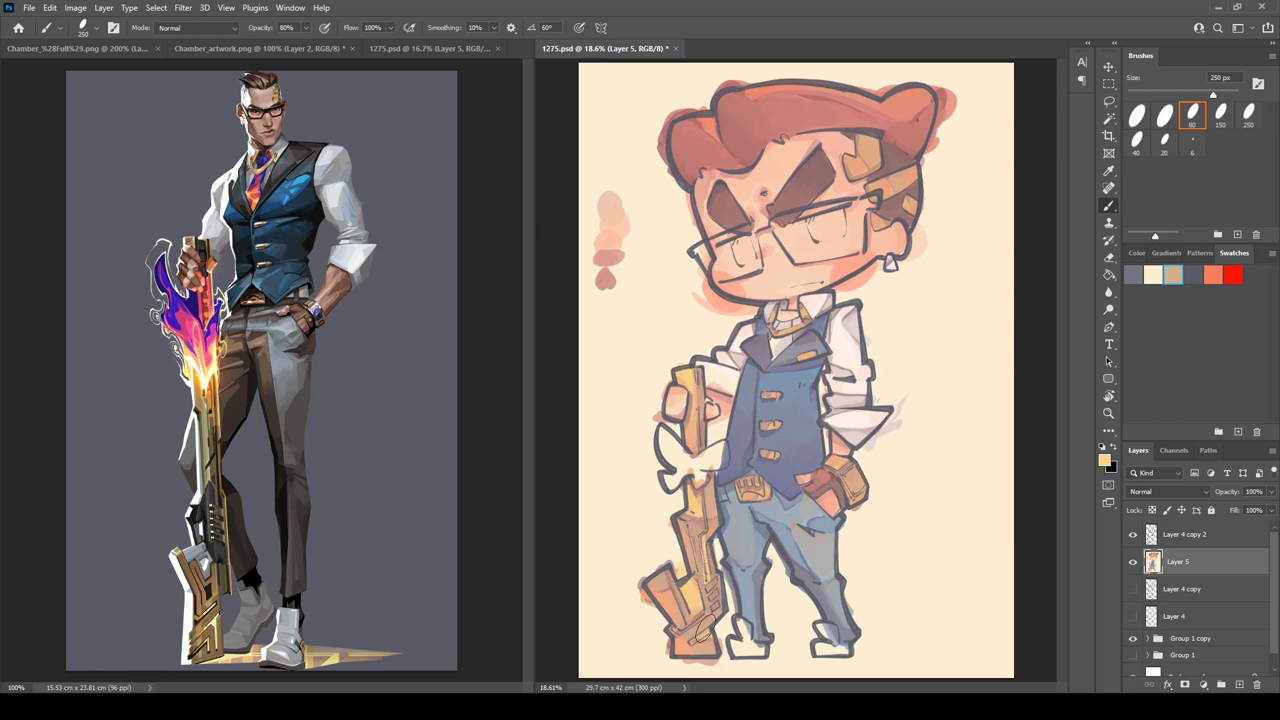
{"action": "left_click_drag", "start_coordinate": [719, 608], "coordinate": [701, 632]}
{"action": "left_click_drag", "start_coordinate": [900, 178], "coordinate": [871, 147]}
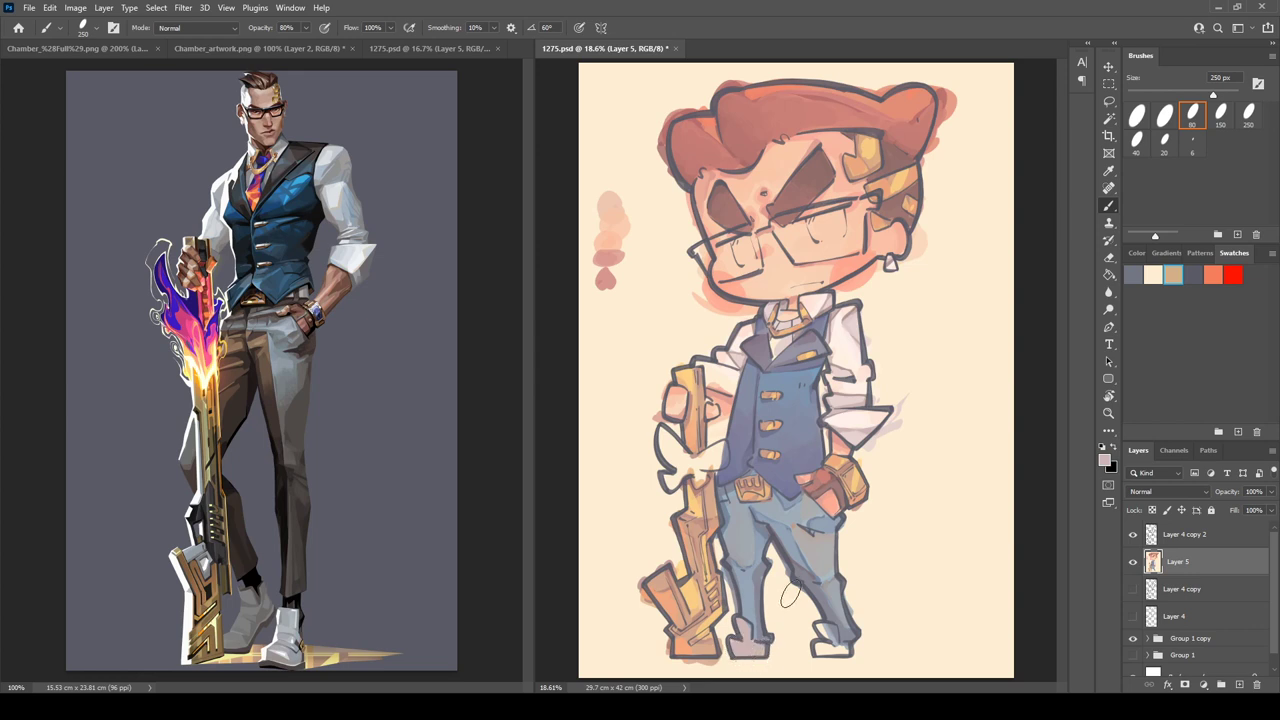
- Fill the shoe beside the far trouser leg with light mauve-grey, redoing the first stroke
{"action": "left_click_drag", "start_coordinate": [818, 646], "coordinate": [828, 642]}
{"action": "key", "text": "ctrl+z"}
{"action": "left_click_drag", "start_coordinate": [812, 657], "coordinate": [846, 652]}
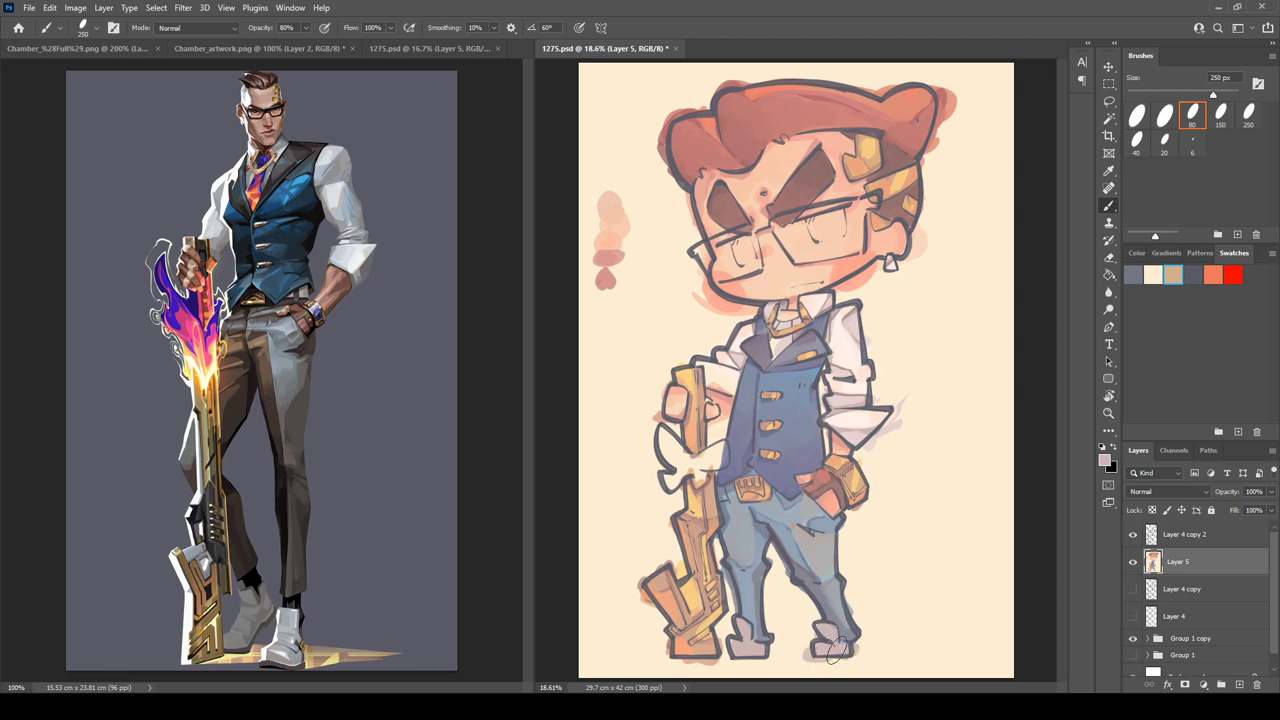
- Shade both shoes with a darker mauve-grey and add peach tints
{"action": "left_click", "coordinate": [867, 428], "text": "alt"}
{"action": "key", "text": "i"}
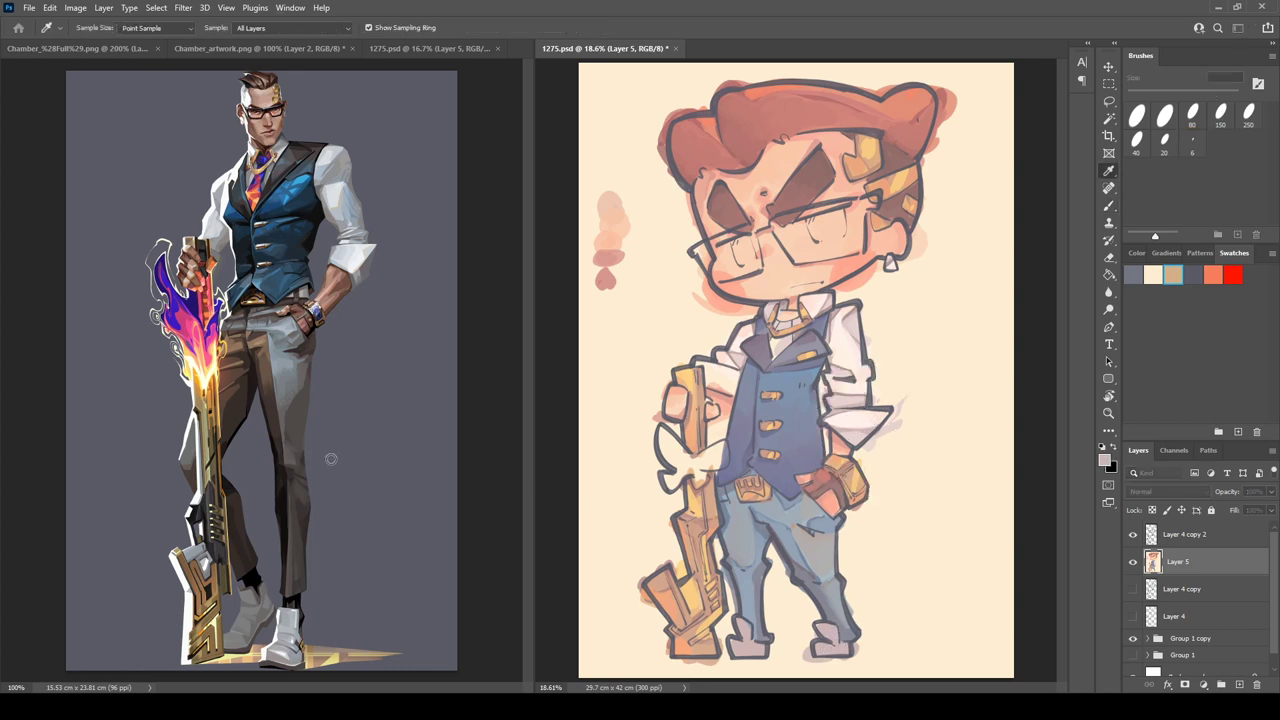
{"action": "key", "text": "b"}
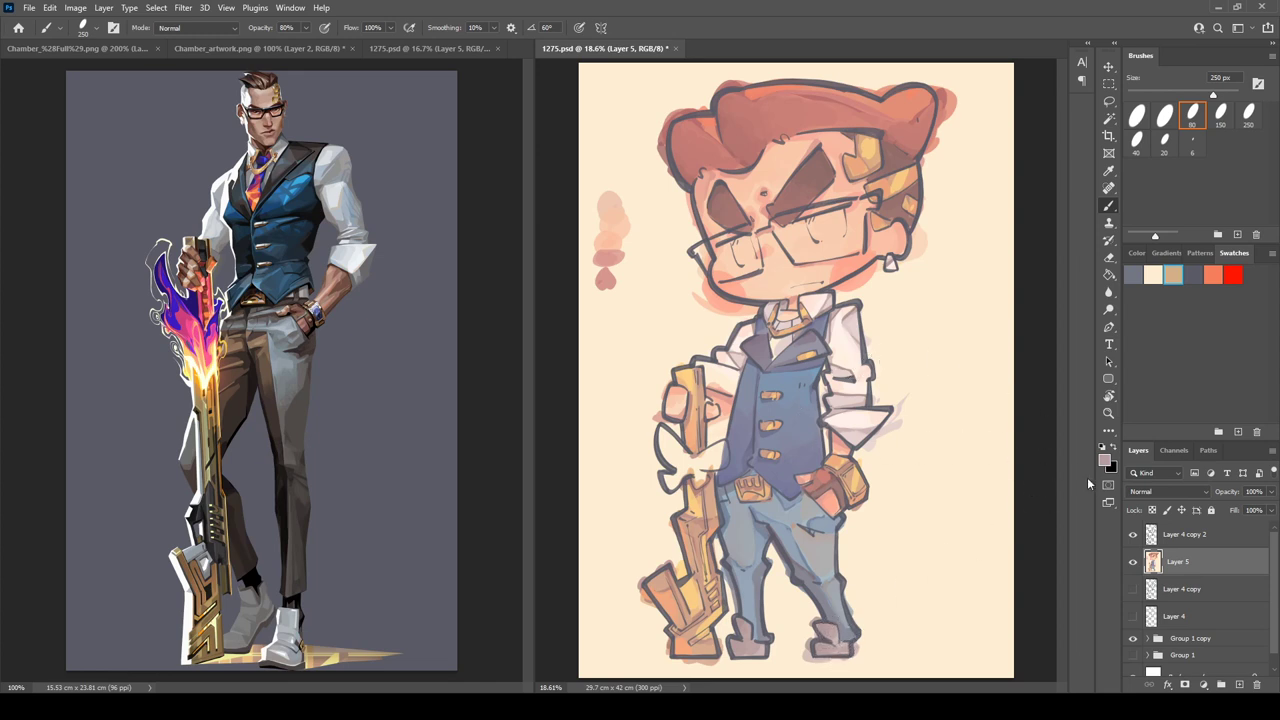
{"action": "key", "text": "i"}
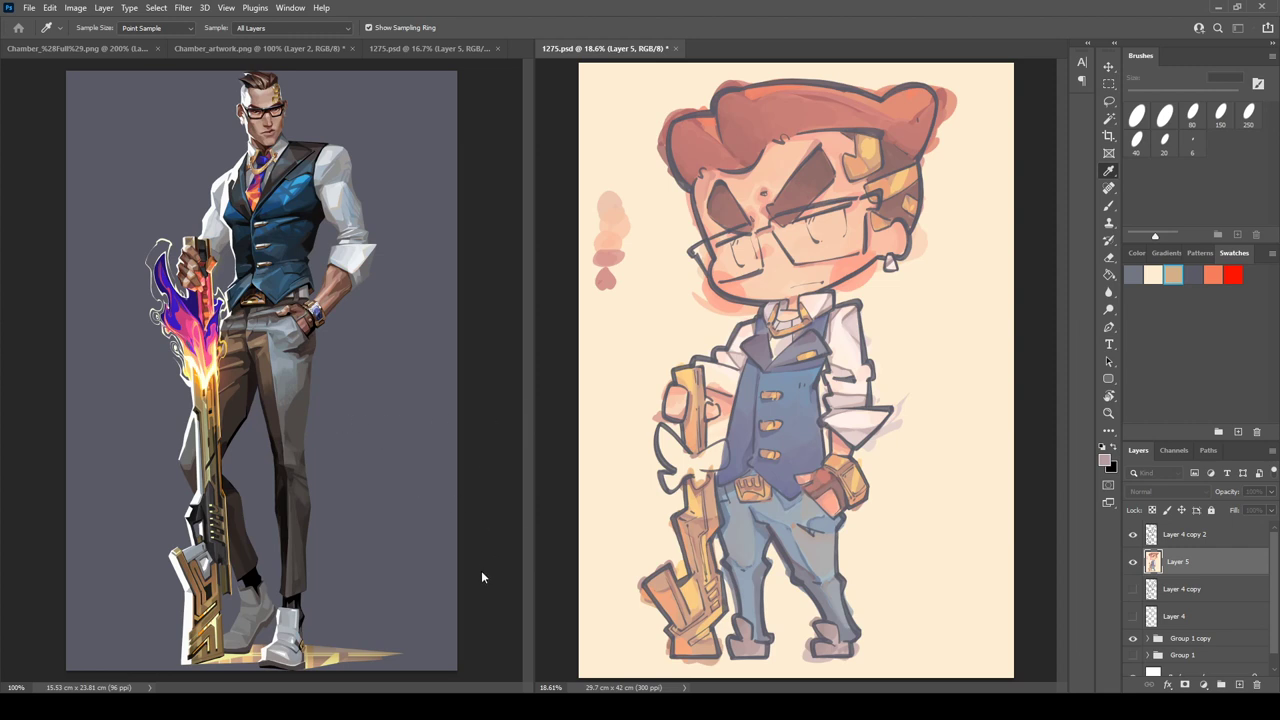
{"action": "key", "text": "b"}
{"action": "left_click", "coordinate": [822, 632], "text": "alt"}
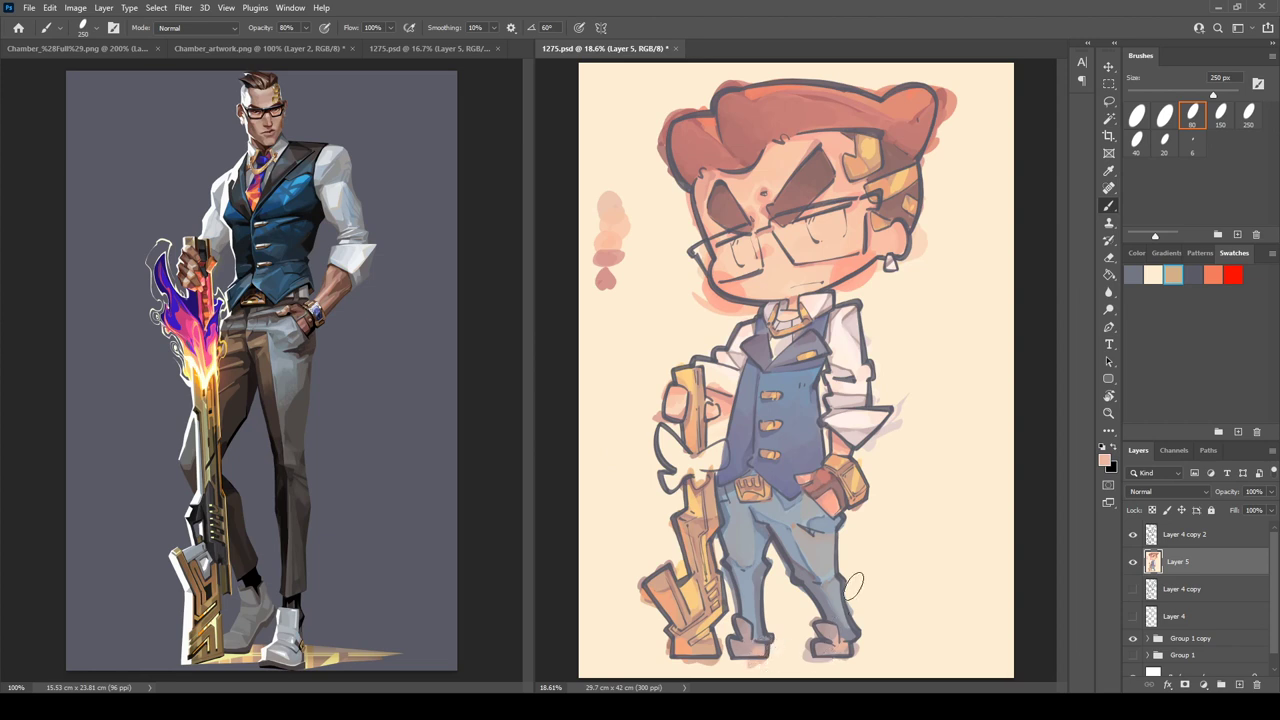
- Shade the white sleeve of the weapon-holding arm with pale lilac-grey sampled from the other sleeve
{"action": "left_click", "coordinate": [821, 482], "text": "alt"}
{"action": "left_click", "coordinate": [857, 437], "text": "alt"}
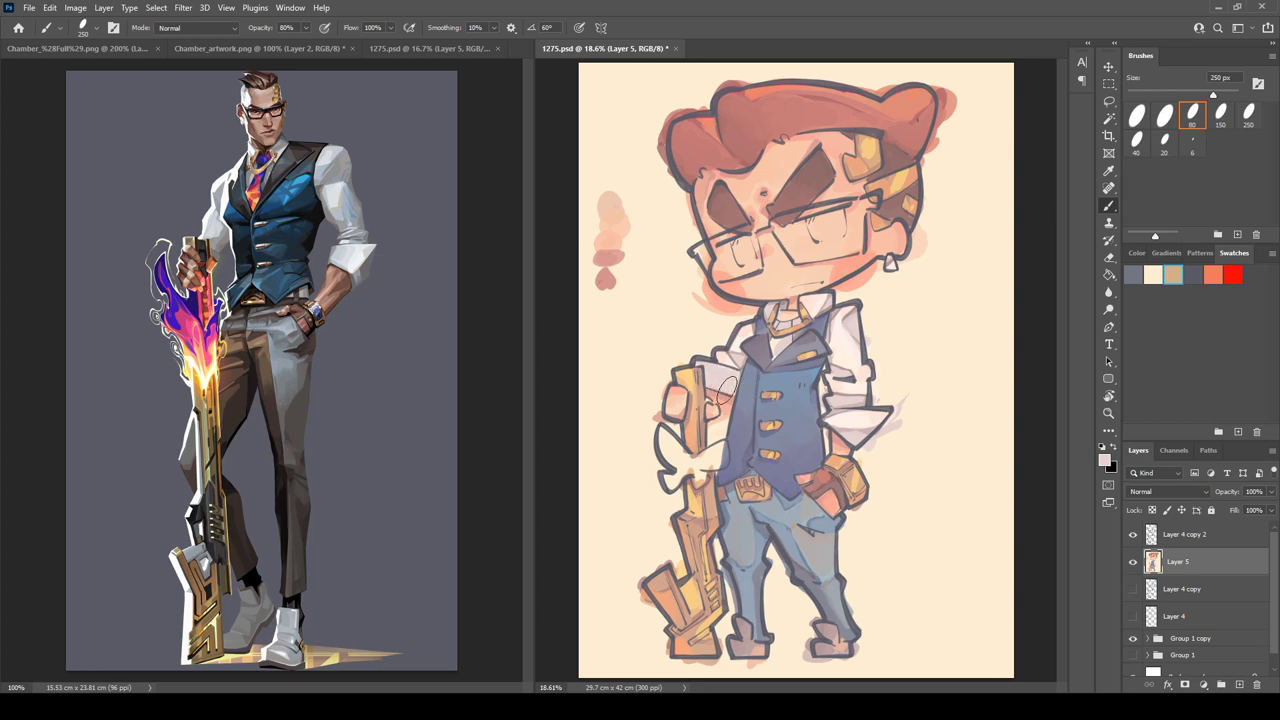
{"action": "left_click", "coordinate": [737, 349], "text": "alt"}
{"action": "left_click", "coordinate": [724, 358], "text": "alt"}
- Fill the butterfly shape on the weapon and the small tie area at the collar with vivid blue-violet
{"action": "left_click", "coordinate": [784, 381], "text": "alt"}
{"action": "key", "text": "i"}
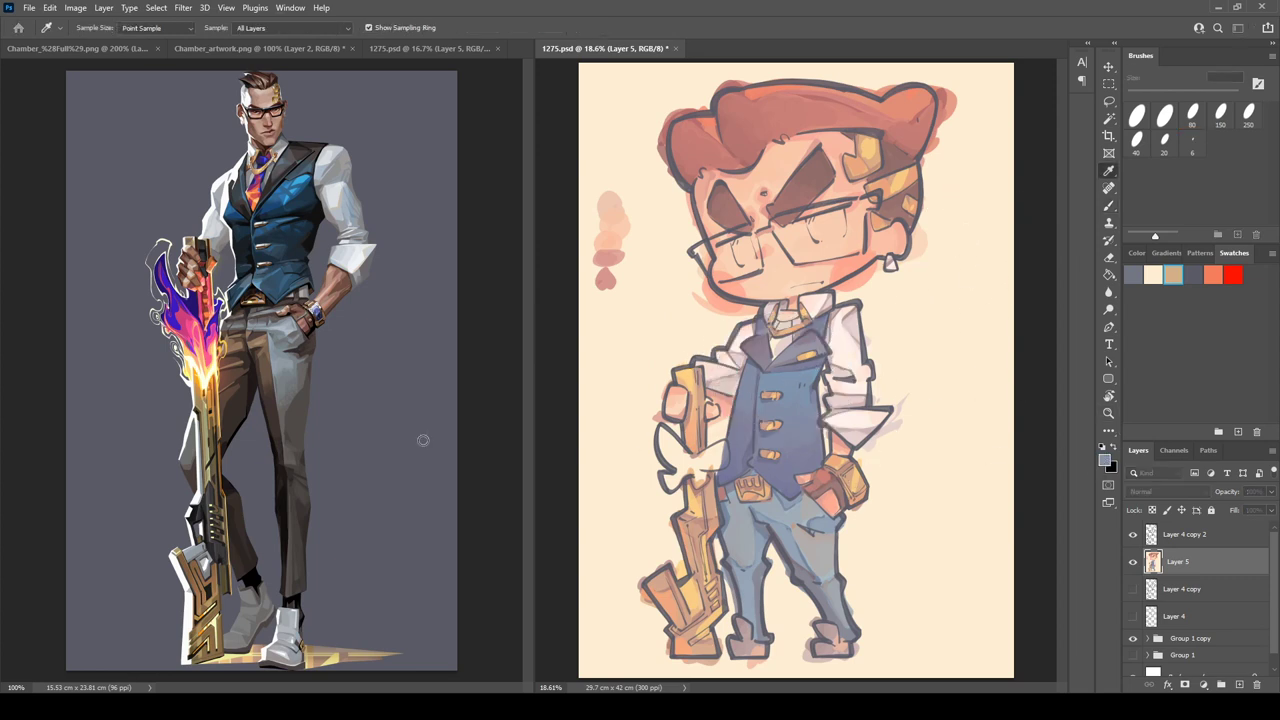
{"action": "key", "text": "b"}
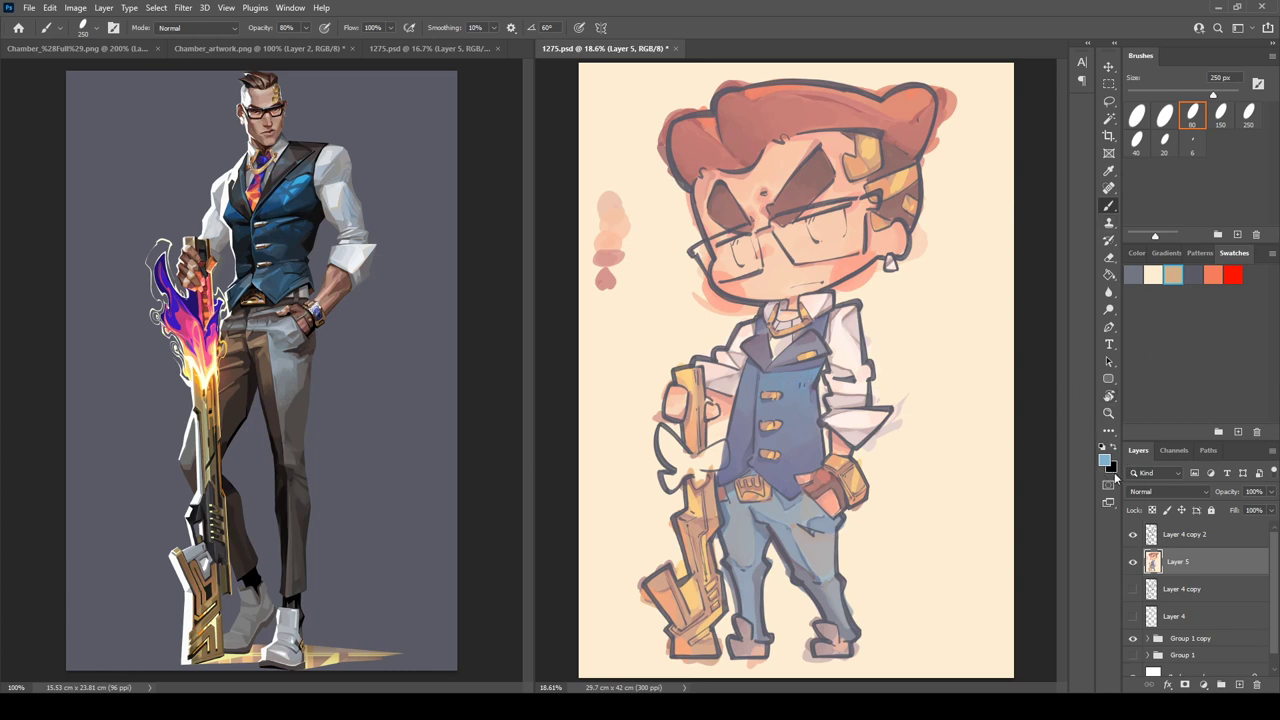
{"action": "key", "text": "i"}
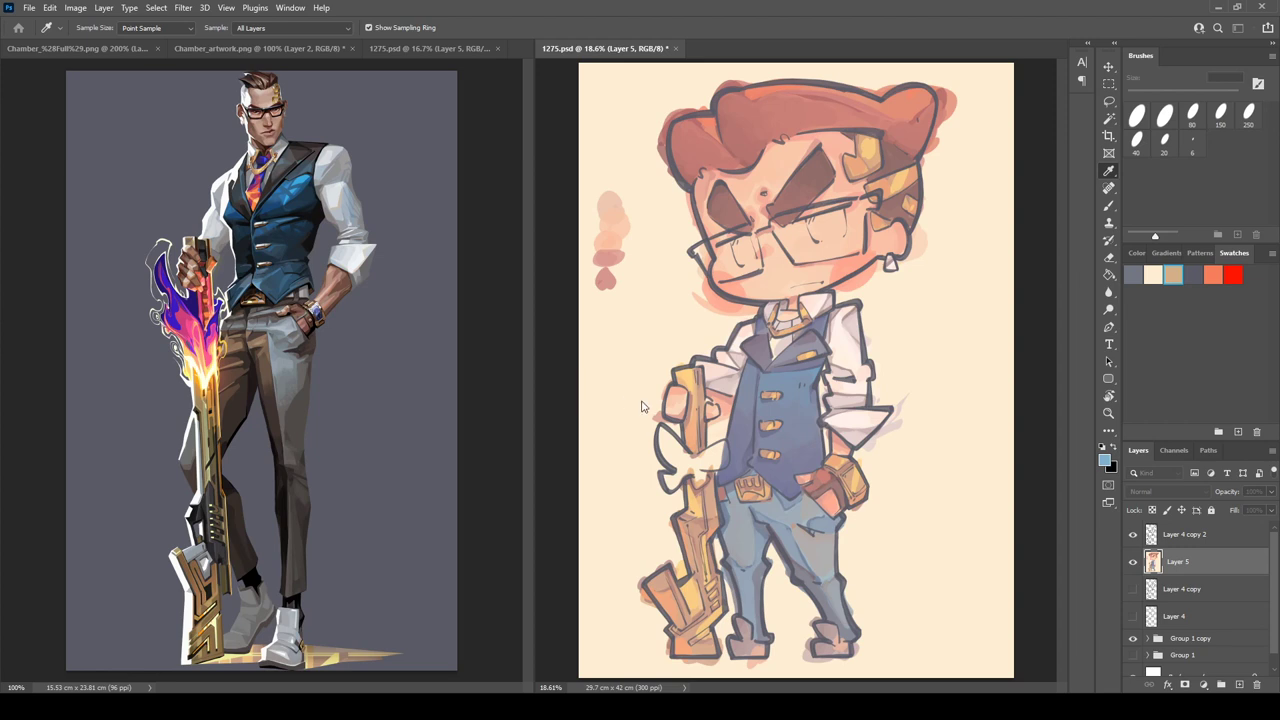
{"action": "key", "text": "b"}
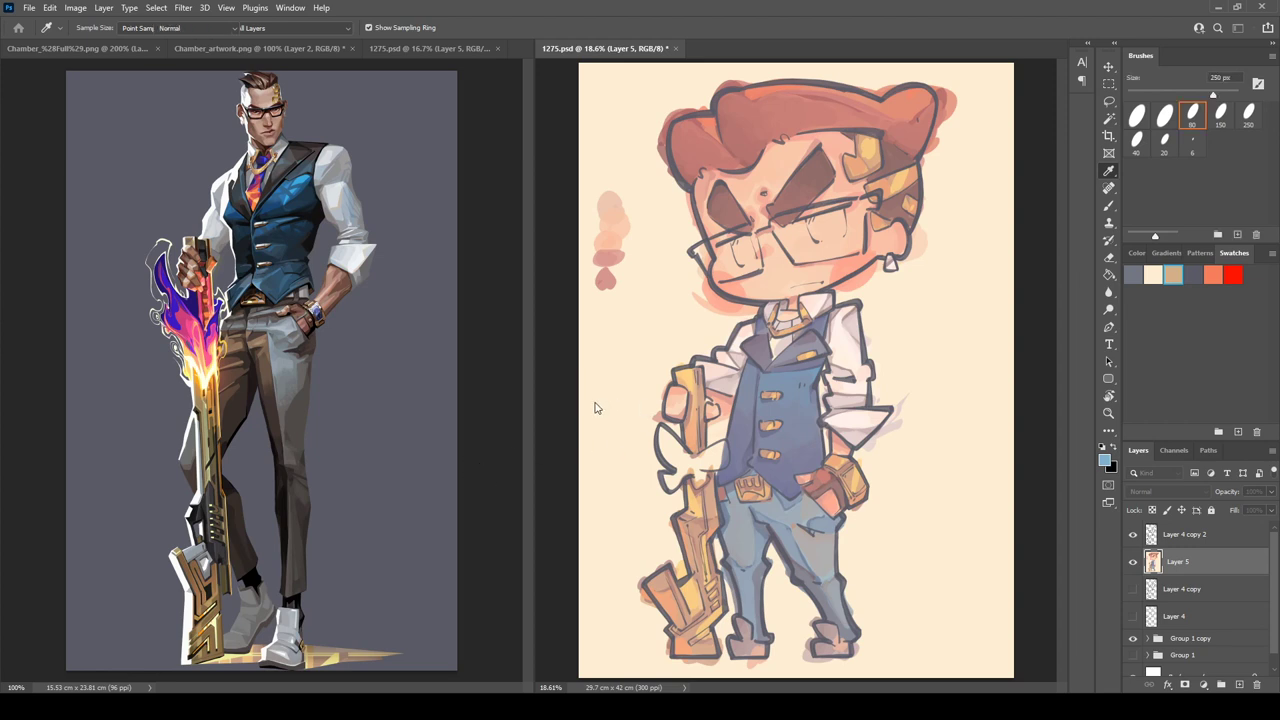
{"action": "mouse_move", "coordinate": [660, 432]}
{"action": "left_mouse_down"}
{"action": "mouse_move", "coordinate": [677, 473]}
{"action": "mouse_move", "coordinate": [684, 460]}
{"action": "mouse_move", "coordinate": [665, 437]}
{"action": "mouse_move", "coordinate": [679, 460]}
{"action": "mouse_move", "coordinate": [701, 463]}
{"action": "mouse_move", "coordinate": [697, 477]}
{"action": "mouse_move", "coordinate": [685, 458]}
{"action": "mouse_move", "coordinate": [718, 456]}
{"action": "left_mouse_up"}
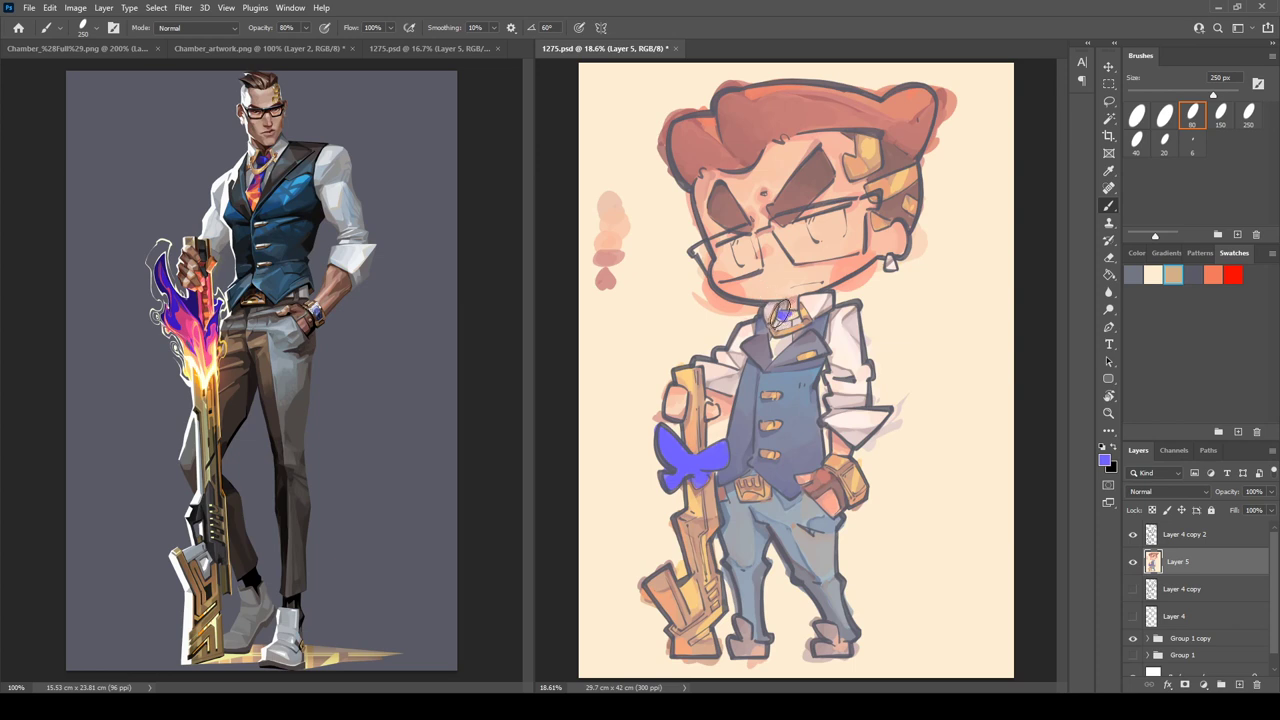
- Save the document and fill the rest of the tie below the collar with the same blue-violet
{"action": "key", "text": "ctrl+s"}
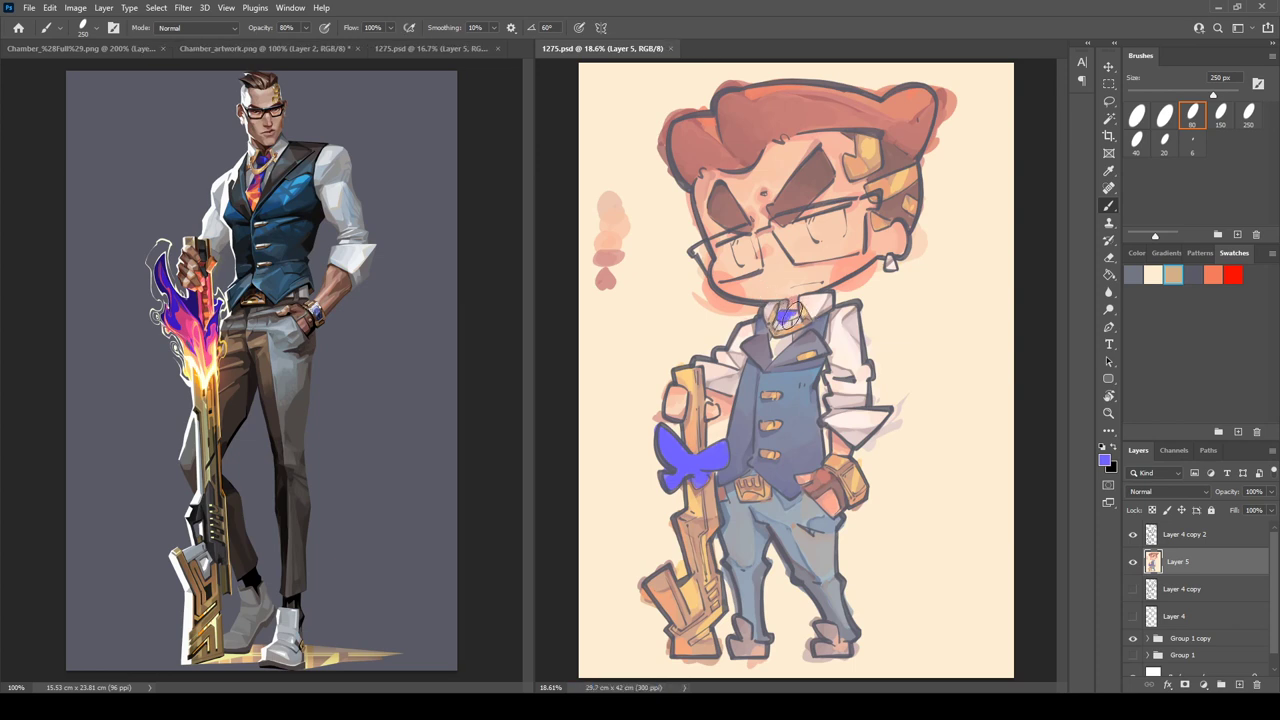
{"action": "left_click_drag", "start_coordinate": [786, 314], "coordinate": [794, 317]}
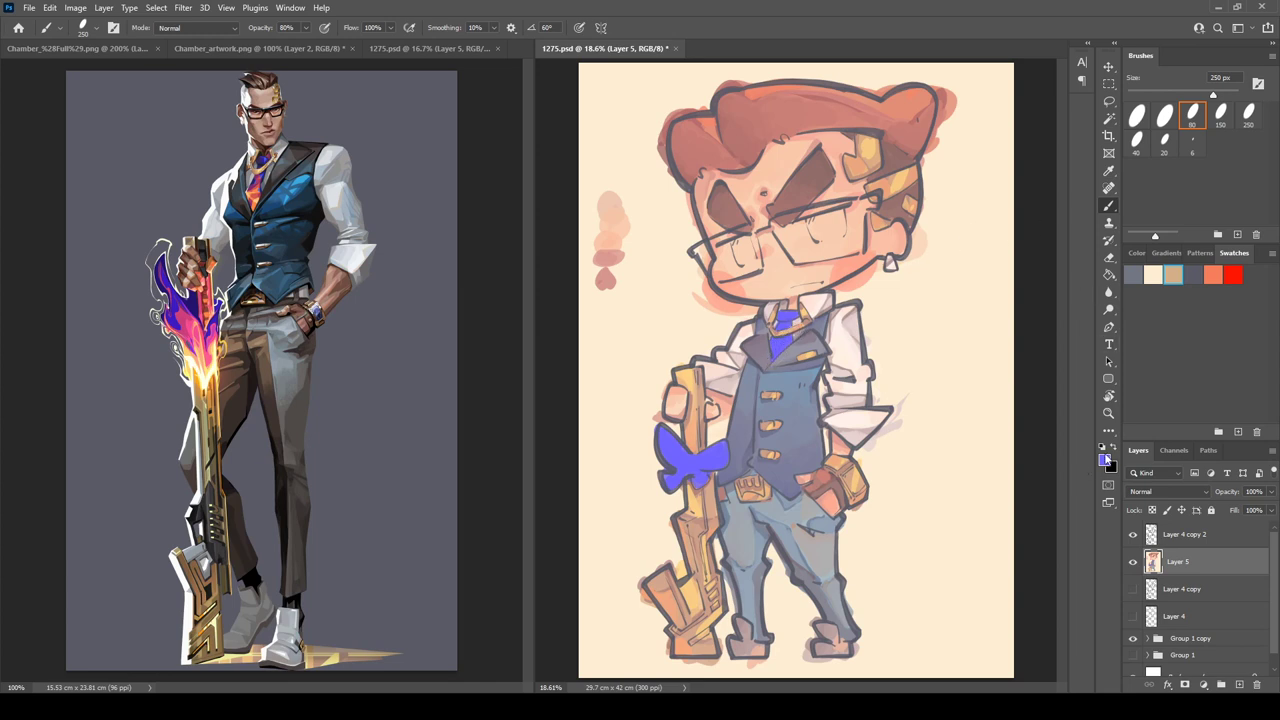
- Paint pinkish-red patches over the centre of the butterfly and the lower part of the tie
{"action": "key", "text": "i"}
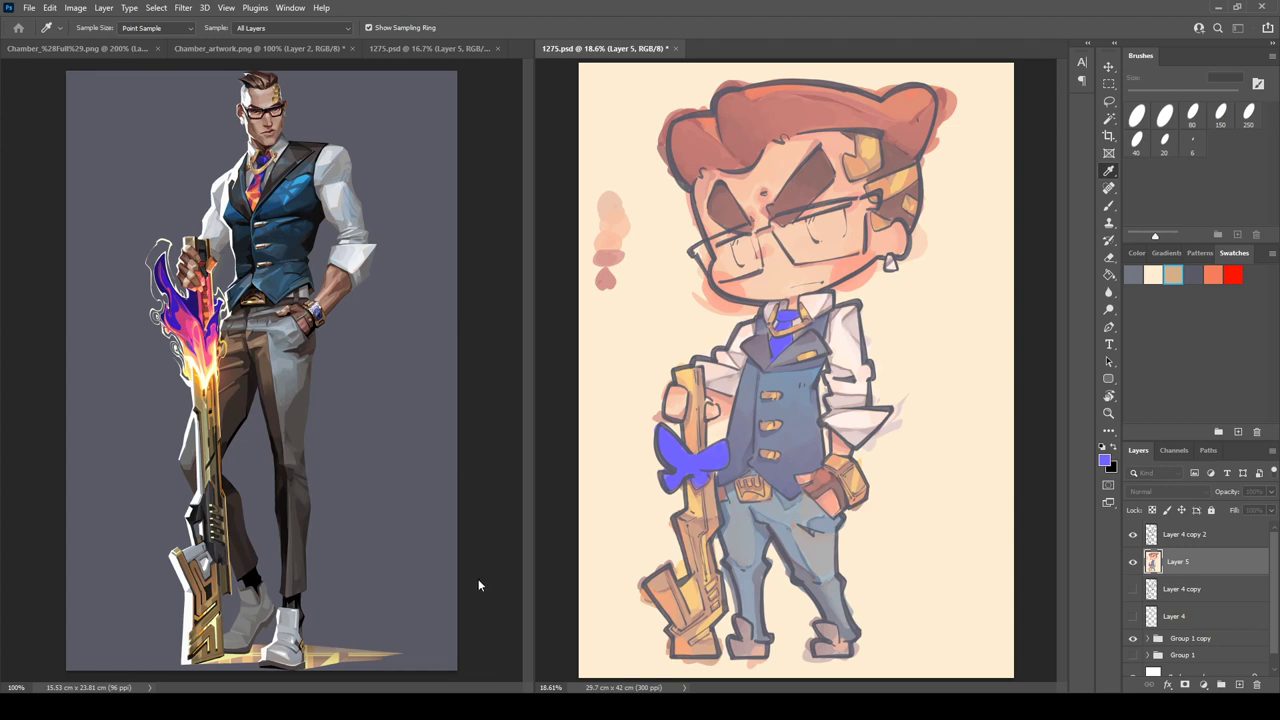
{"action": "left_click", "coordinate": [587, 405]}
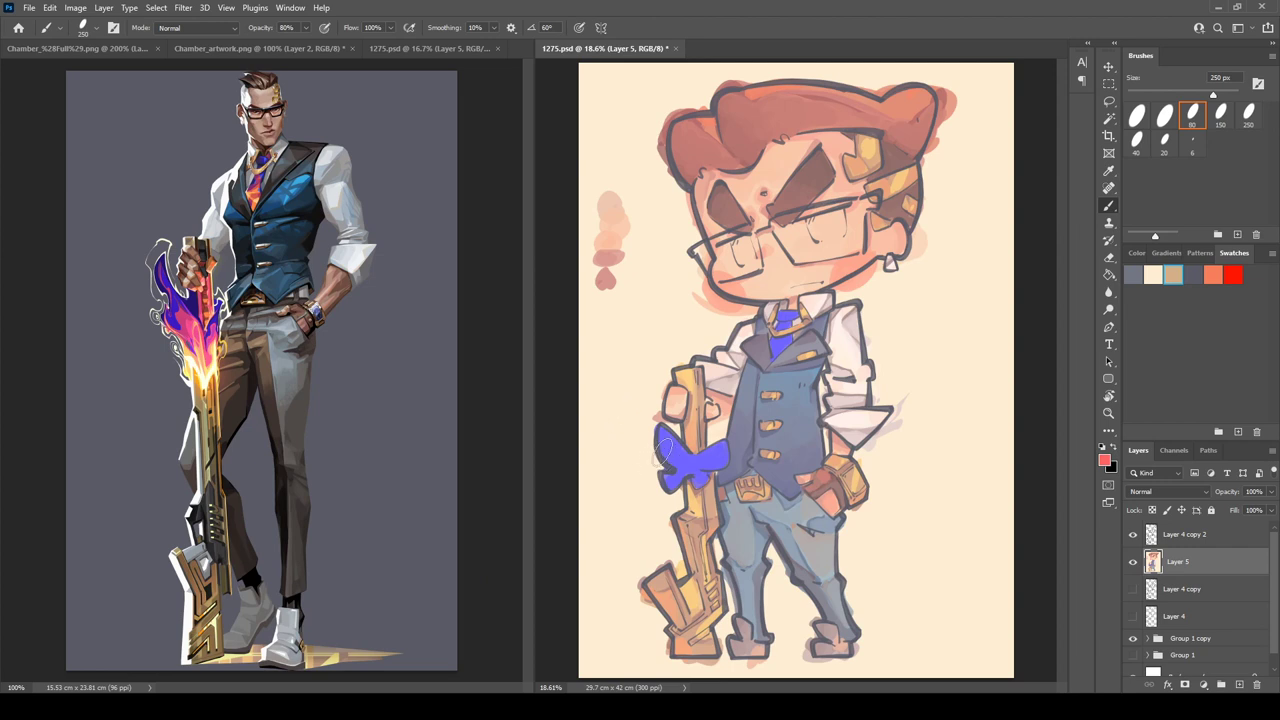
{"action": "left_click_drag", "start_coordinate": [680, 476], "coordinate": [707, 473]}
{"action": "left_click_drag", "start_coordinate": [773, 354], "coordinate": [776, 356]}
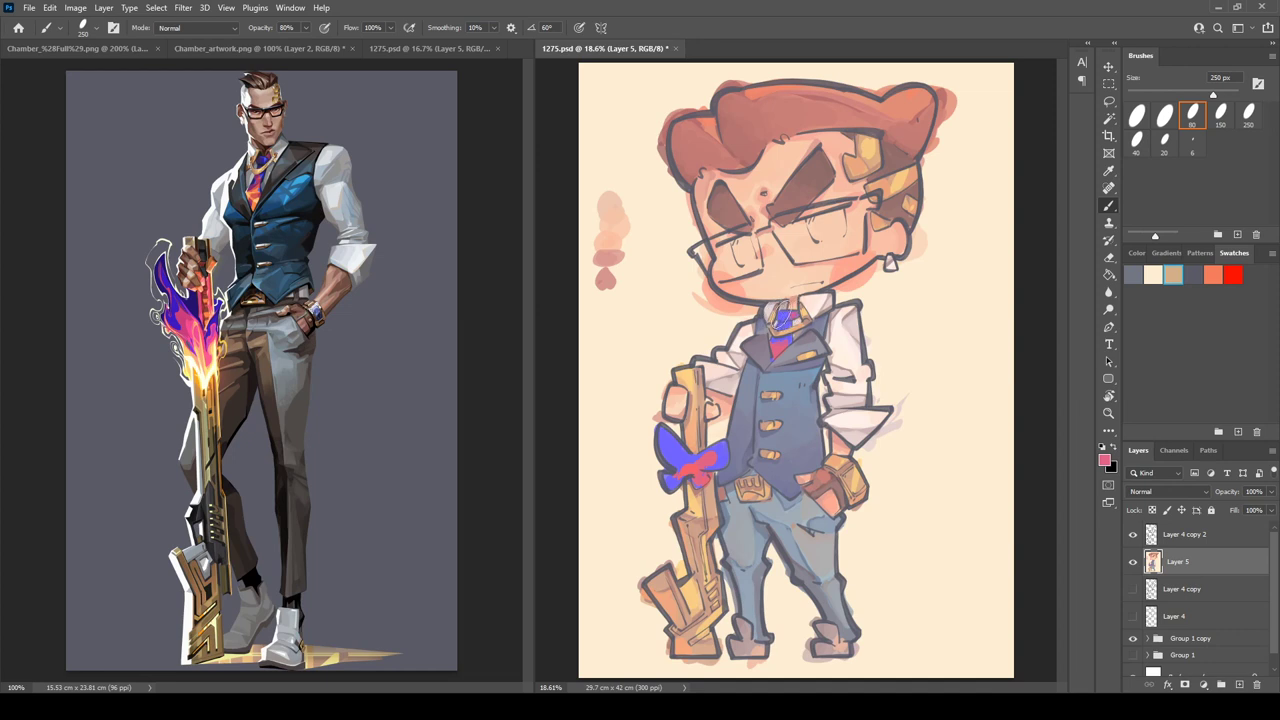
- Refine the butterfly's wing pattern by alternating violet and pink sampled from it, including small pink wing spots
{"action": "left_click", "coordinate": [671, 482], "text": "alt"}
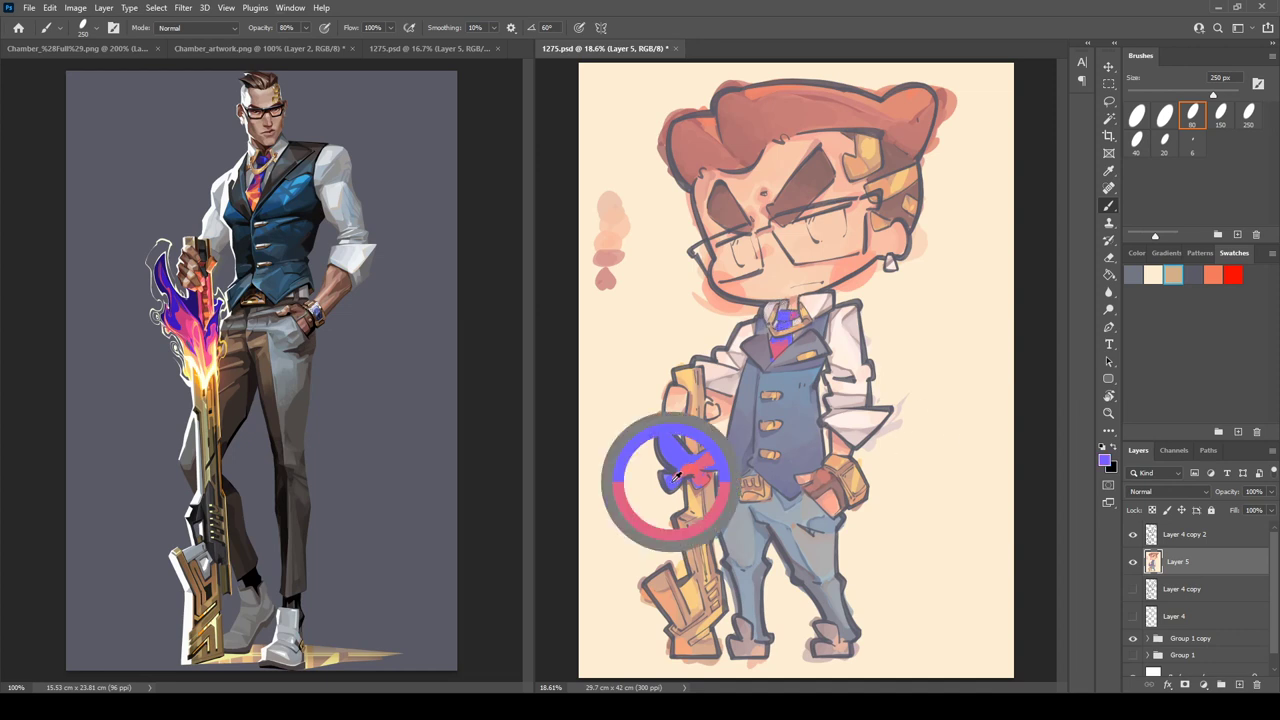
{"action": "left_click", "coordinate": [699, 457], "text": "alt"}
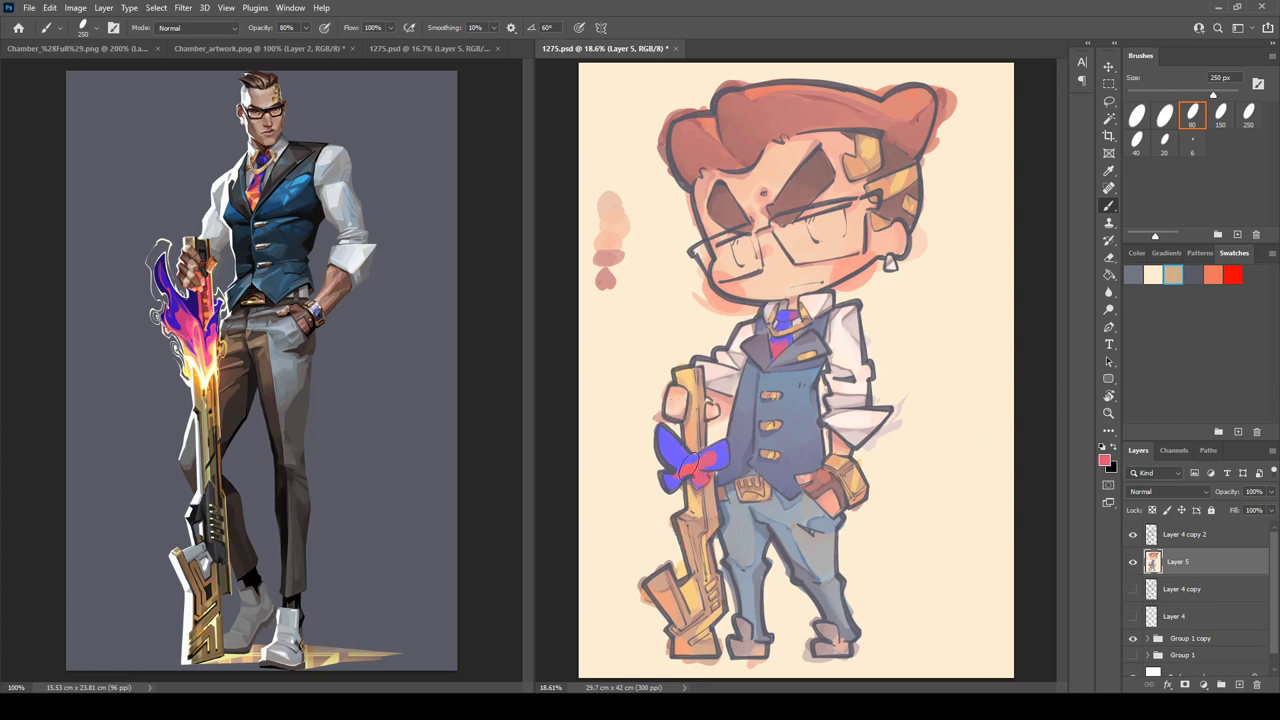
{"action": "mouse_move", "coordinate": [688, 466]}
{"action": "left_mouse_down"}
{"action": "mouse_move", "coordinate": [674, 448]}
{"action": "mouse_move", "coordinate": [713, 451]}
{"action": "mouse_move", "coordinate": [707, 480]}
{"action": "left_mouse_up"}
{"action": "left_click", "coordinate": [703, 488], "text": "alt"}
{"action": "left_click", "coordinate": [710, 478], "text": "alt"}
{"action": "left_click", "coordinate": [702, 489], "text": "alt"}
{"action": "left_click", "coordinate": [685, 476], "text": "alt"}
{"action": "left_click", "coordinate": [781, 344], "text": "alt"}
- Add orange accents over the pink areas of the butterfly and the tie
{"action": "key", "text": "i"}
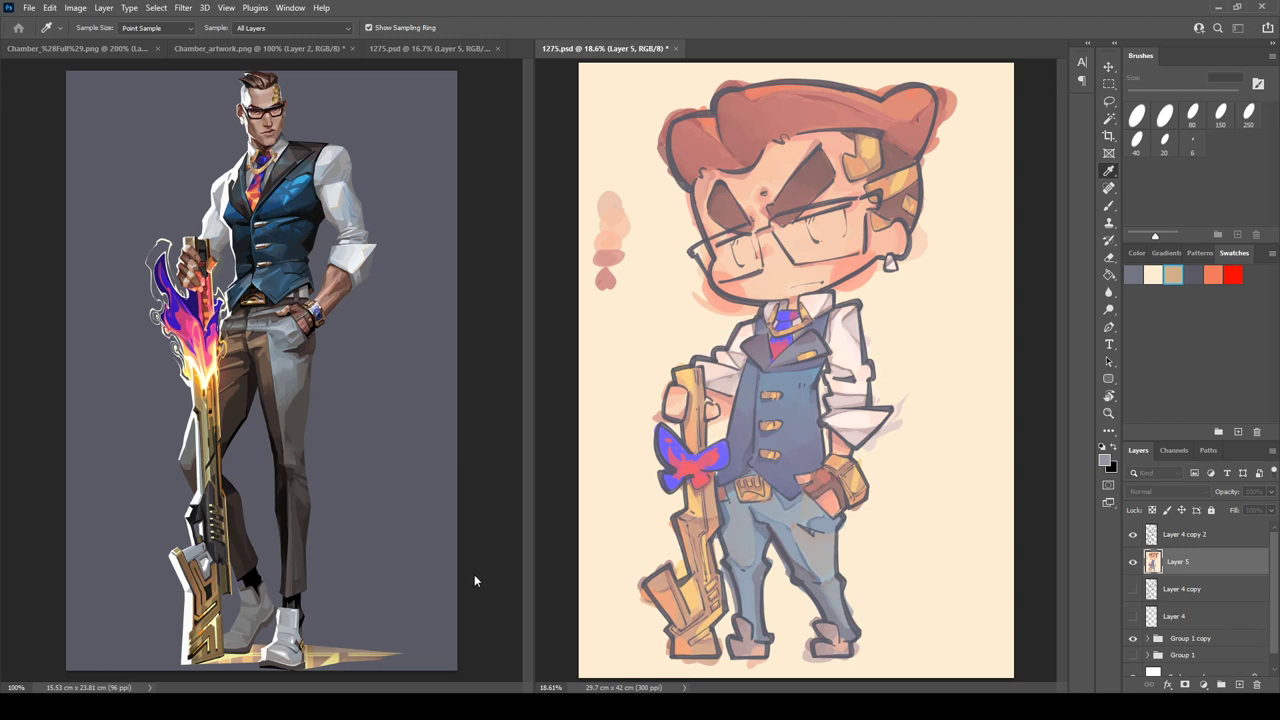
{"action": "left_click", "coordinate": [603, 406]}
{"action": "left_click_drag", "start_coordinate": [681, 490], "coordinate": [692, 468]}
{"action": "left_click_drag", "start_coordinate": [777, 364], "coordinate": [775, 357]}
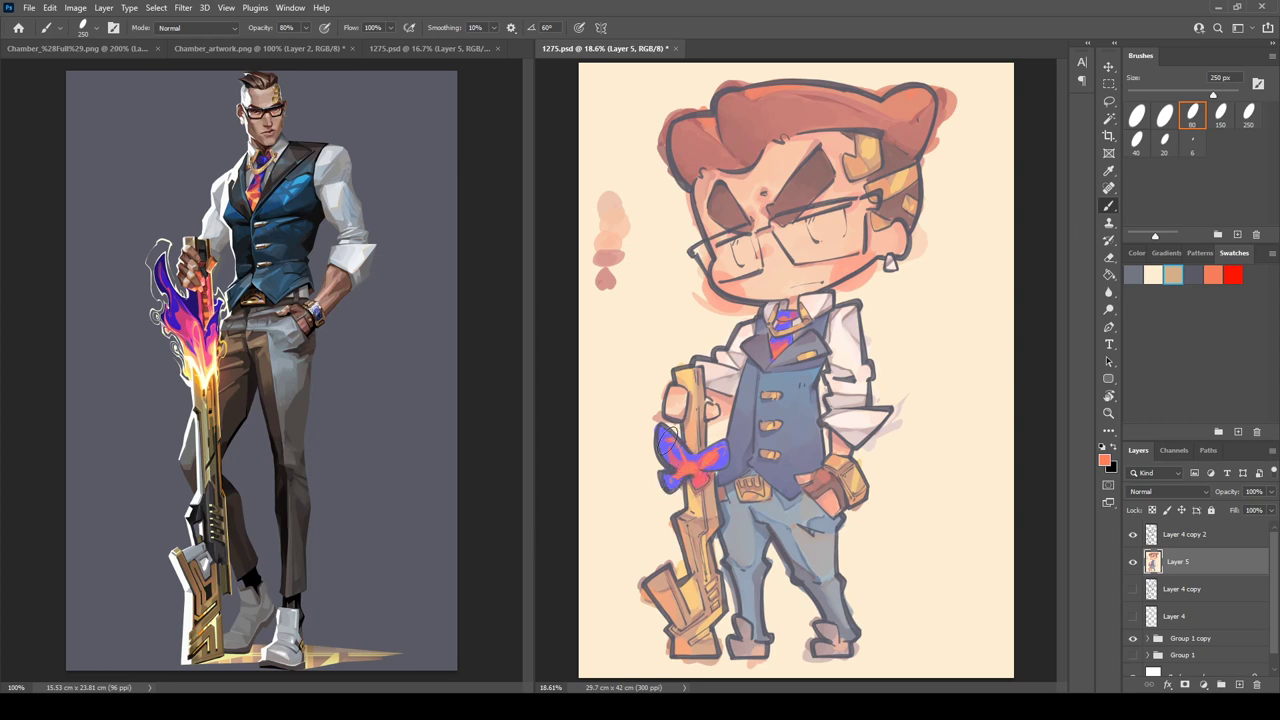
- Paint golden-yellow highlights on the butterfly's centre and wings and on the tie's pattern
{"action": "key", "text": "i"}
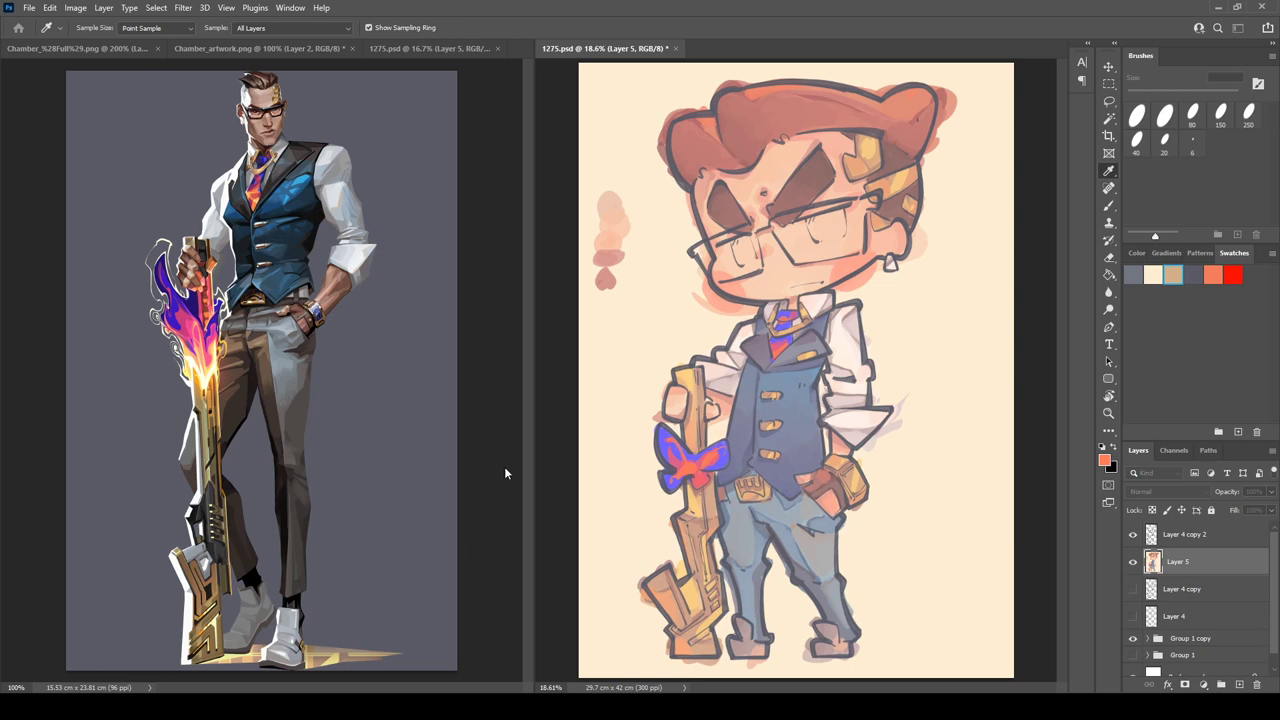
{"action": "left_click", "coordinate": [598, 412]}
{"action": "key", "text": "b"}
{"action": "mouse_move", "coordinate": [686, 466]}
{"action": "left_mouse_down"}
{"action": "mouse_move", "coordinate": [697, 470]}
{"action": "mouse_move", "coordinate": [700, 450]}
{"action": "mouse_move", "coordinate": [685, 466]}
{"action": "left_mouse_up"}
{"action": "key", "text": "i"}
{"action": "key", "text": "b"}
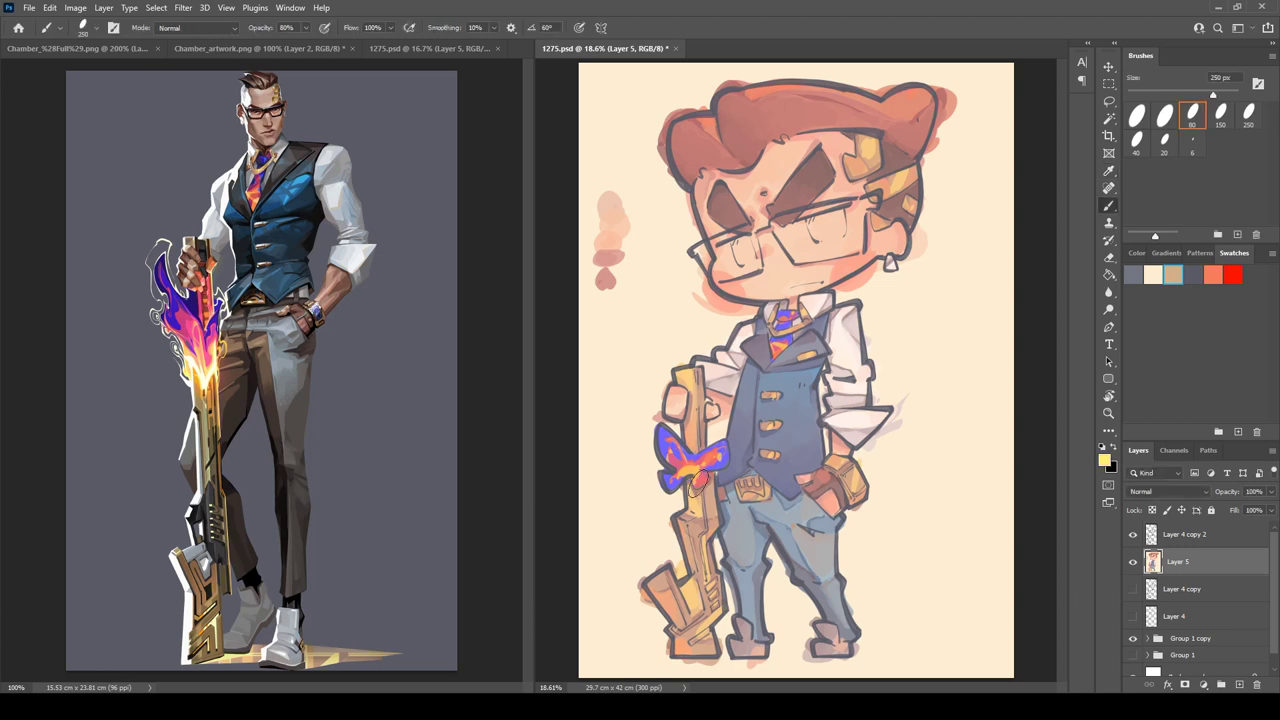
{"action": "left_click_drag", "start_coordinate": [699, 484], "coordinate": [669, 441]}
{"action": "mouse_move", "coordinate": [780, 342]}
{"action": "left_mouse_down"}
{"action": "mouse_move", "coordinate": [772, 350]}
{"action": "mouse_move", "coordinate": [782, 341]}
{"action": "left_mouse_up"}
- Check the reference artworks and fill both eyes behind the glasses with mauve-brown, shading them with a tone sampled from the eyebrow
{"action": "left_click", "coordinate": [228, 50]}
{"action": "left_click", "coordinate": [405, 50]}
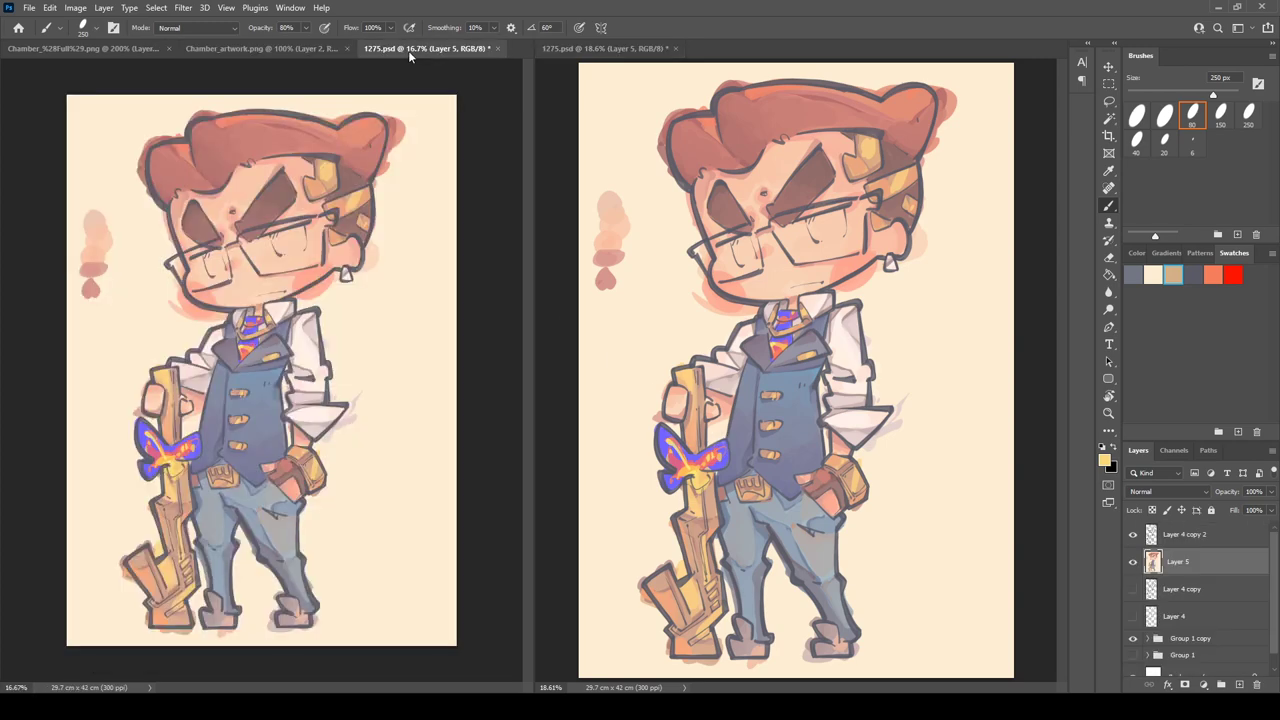
{"action": "left_click", "coordinate": [97, 48]}
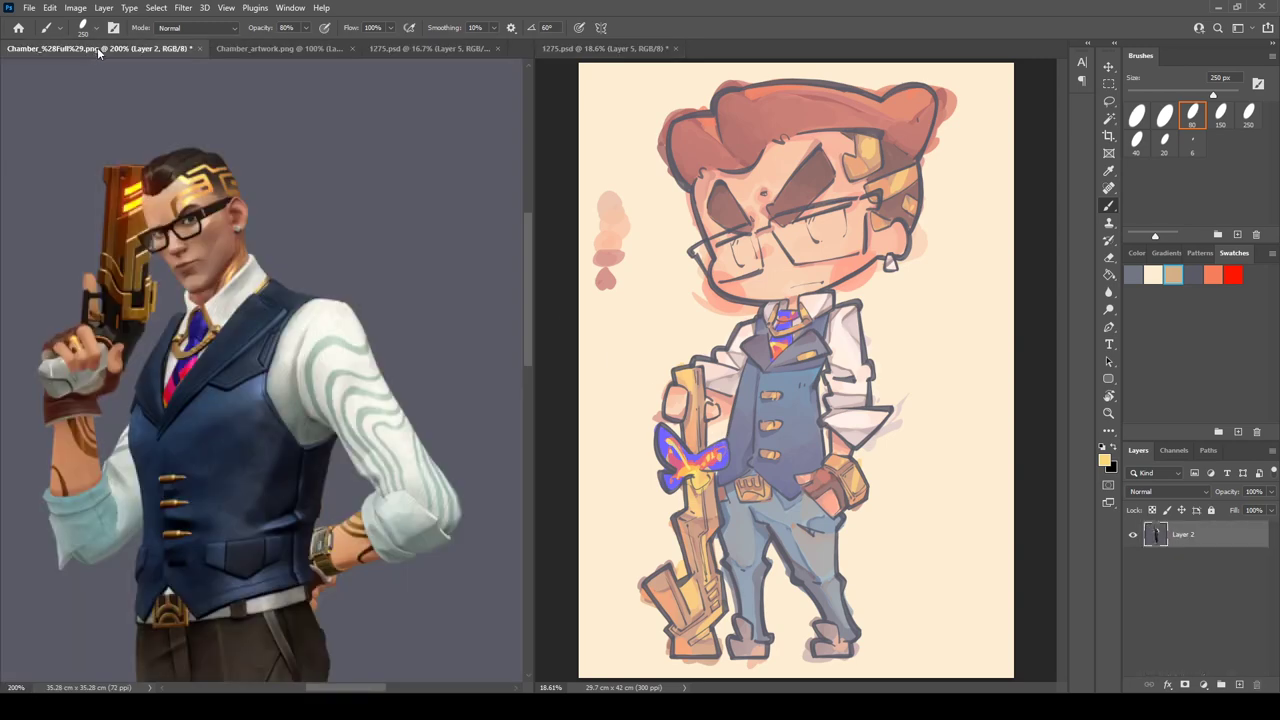
{"action": "left_click", "coordinate": [228, 48]}
{"action": "left_click", "coordinate": [945, 380]}
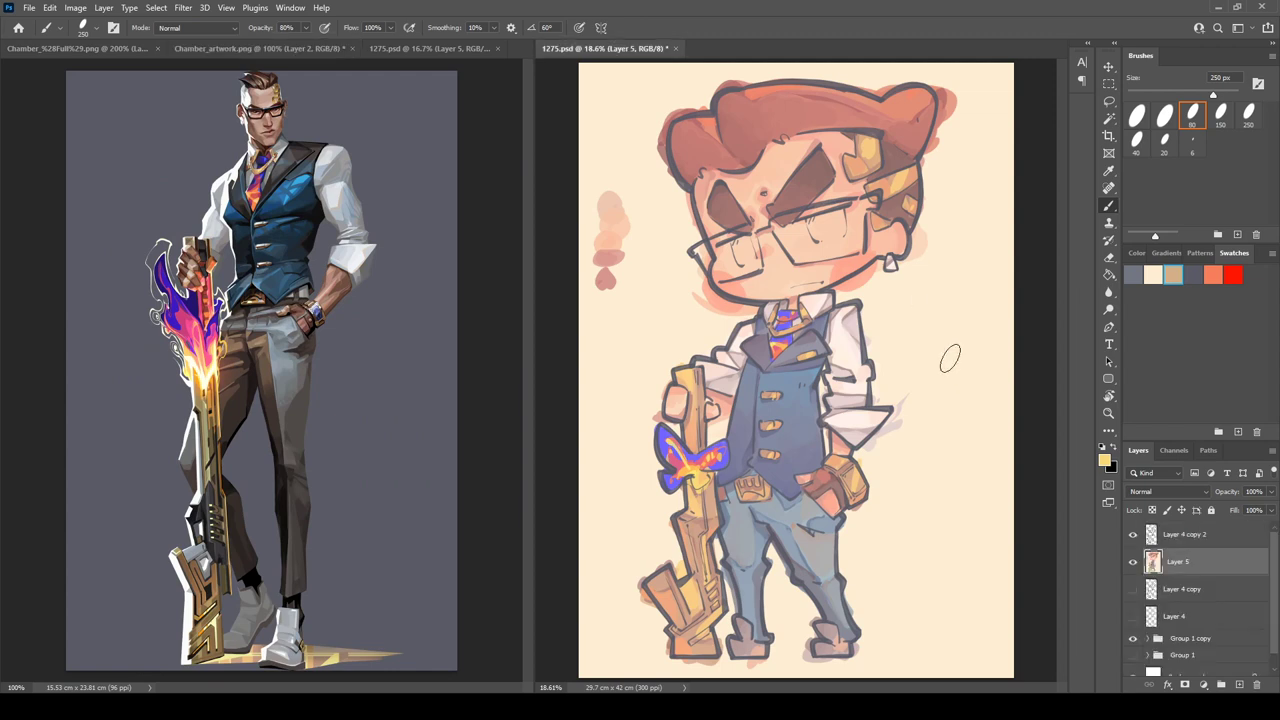
{"action": "left_click", "coordinate": [810, 238], "text": "alt"}
{"action": "mouse_move", "coordinate": [810, 238]}
{"action": "left_mouse_down"}
{"action": "mouse_move", "coordinate": [826, 214]}
{"action": "mouse_move", "coordinate": [810, 220]}
{"action": "mouse_move", "coordinate": [836, 214]}
{"action": "mouse_move", "coordinate": [816, 232]}
{"action": "mouse_move", "coordinate": [840, 234]}
{"action": "mouse_move", "coordinate": [750, 240]}
{"action": "mouse_move", "coordinate": [740, 256]}
{"action": "mouse_move", "coordinate": [742, 240]}
{"action": "mouse_move", "coordinate": [747, 258]}
{"action": "left_mouse_up"}
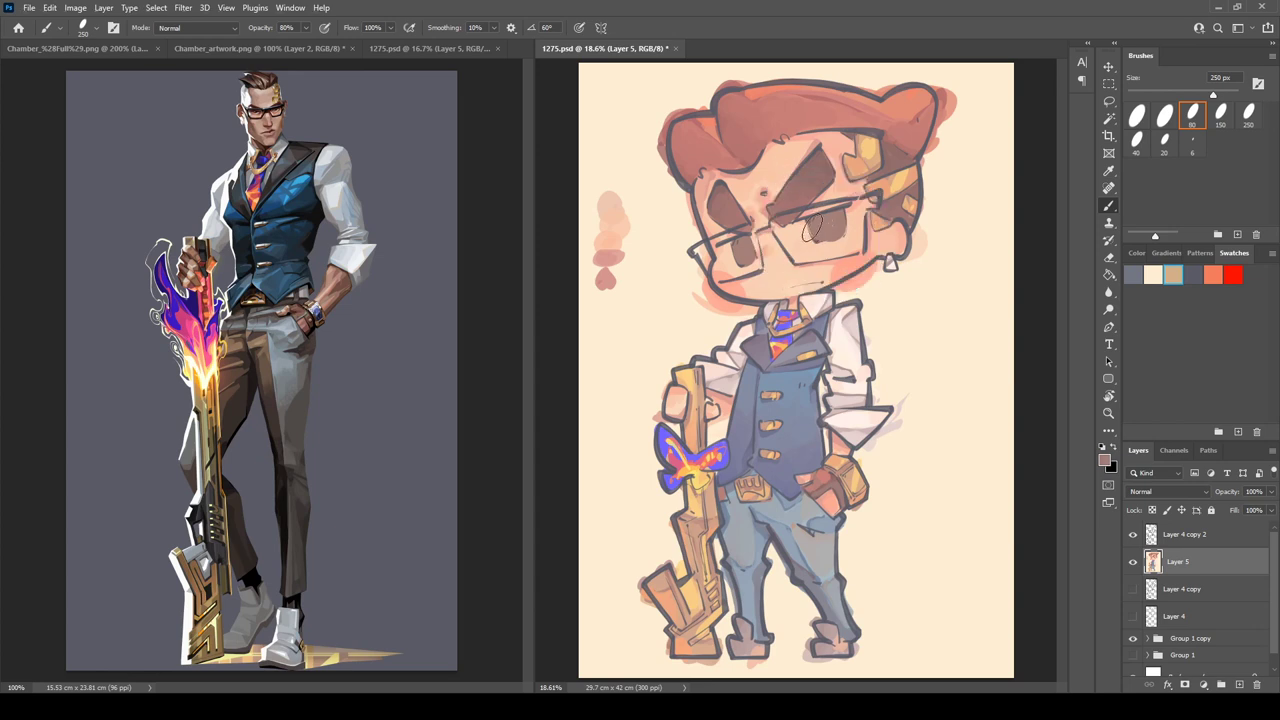
{"action": "left_click_drag", "start_coordinate": [813, 177], "coordinate": [818, 160]}
{"action": "left_click", "coordinate": [817, 162], "text": "alt"}
{"action": "left_click_drag", "start_coordinate": [815, 212], "coordinate": [814, 223]}
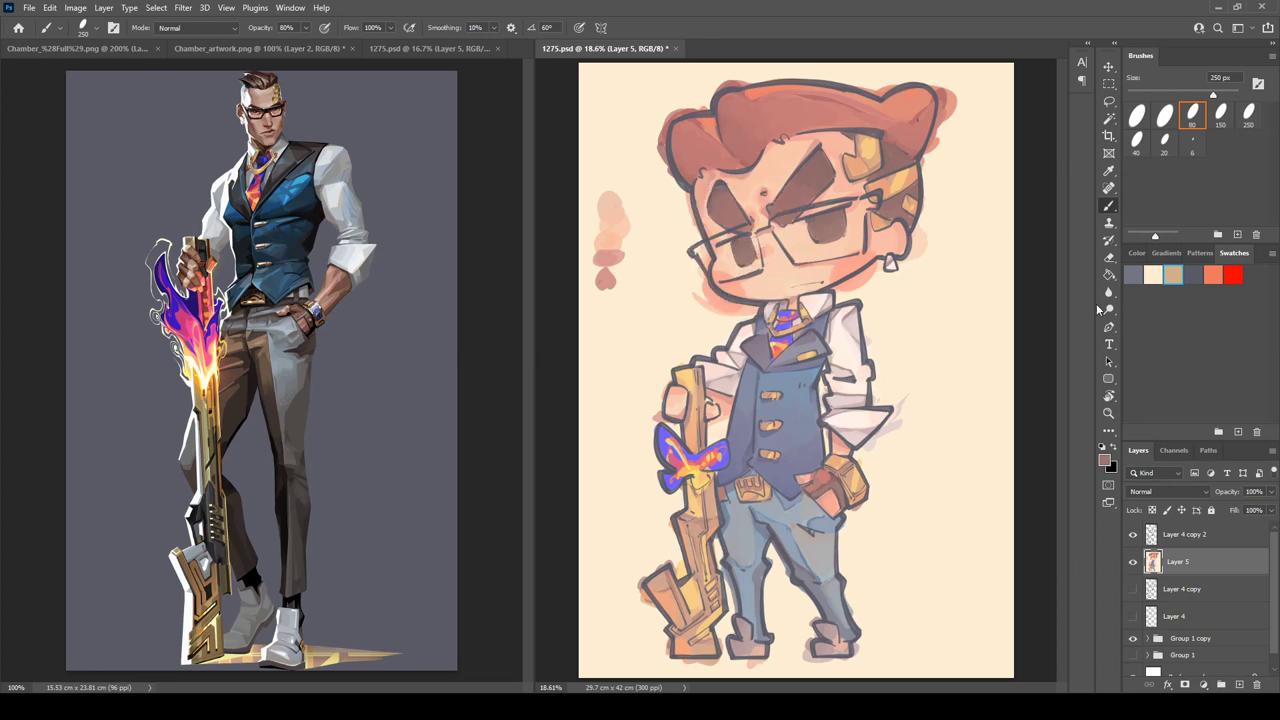
- Darken the upper part of both eyes with a deeper grey-mauve
{"action": "key", "text": "i"}
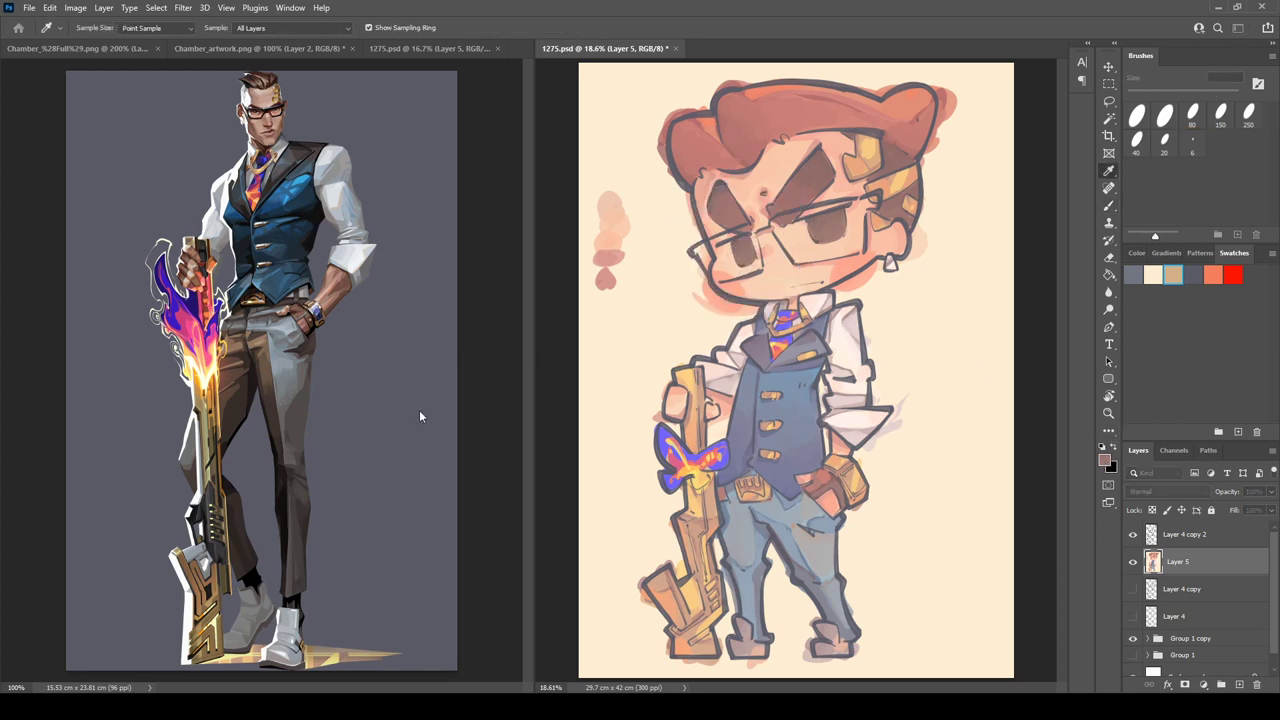
{"action": "left_click", "coordinate": [548, 409]}
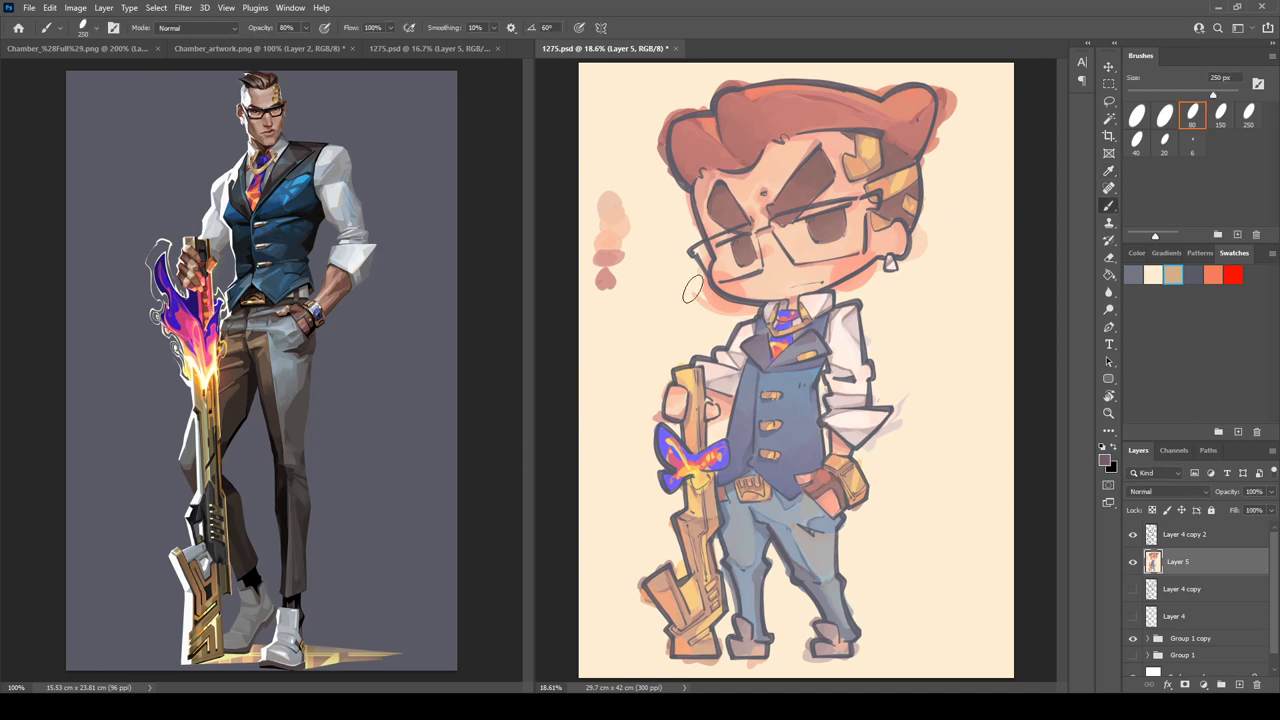
{"action": "left_click", "coordinate": [1104, 459]}
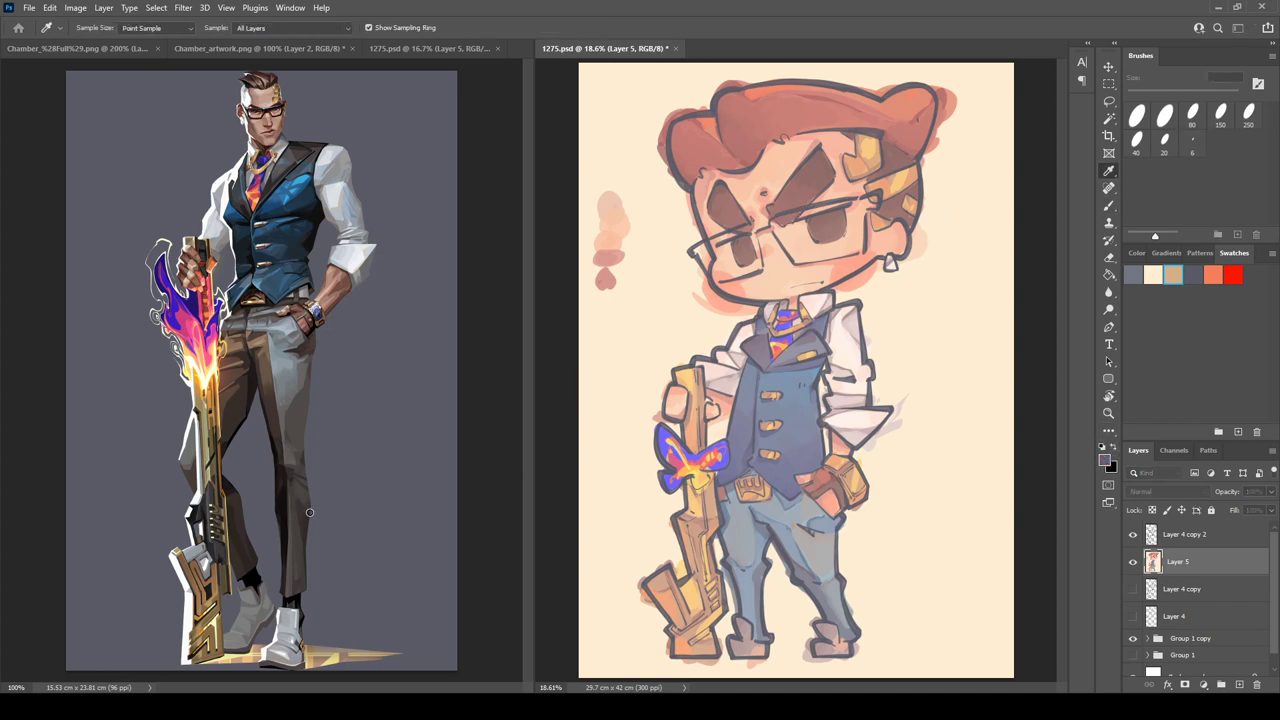
{"action": "left_click", "coordinate": [574, 410]}
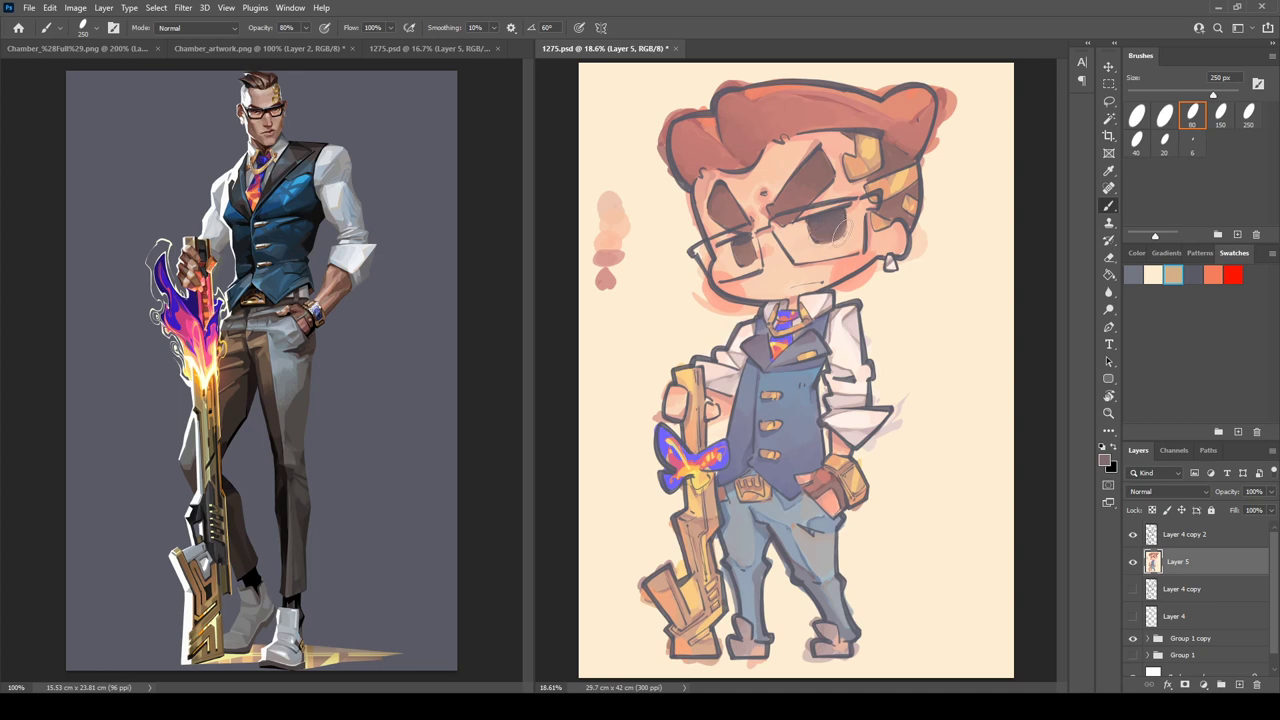
{"action": "left_click", "coordinate": [750, 244], "text": "alt"}
{"action": "left_click", "coordinate": [956, 298], "text": "alt"}
{"action": "left_click_drag", "start_coordinate": [724, 248], "coordinate": [740, 252]}
- Touch up the area around the eyes behind the glasses with sampled skin tones and reduce the brush size
{"action": "left_click", "coordinate": [800, 246], "text": "alt"}
{"action": "left_click", "coordinate": [843, 260], "text": "alt"}
{"action": "left_click", "coordinate": [804, 274], "text": "alt"}
{"action": "key", "text": "i"}
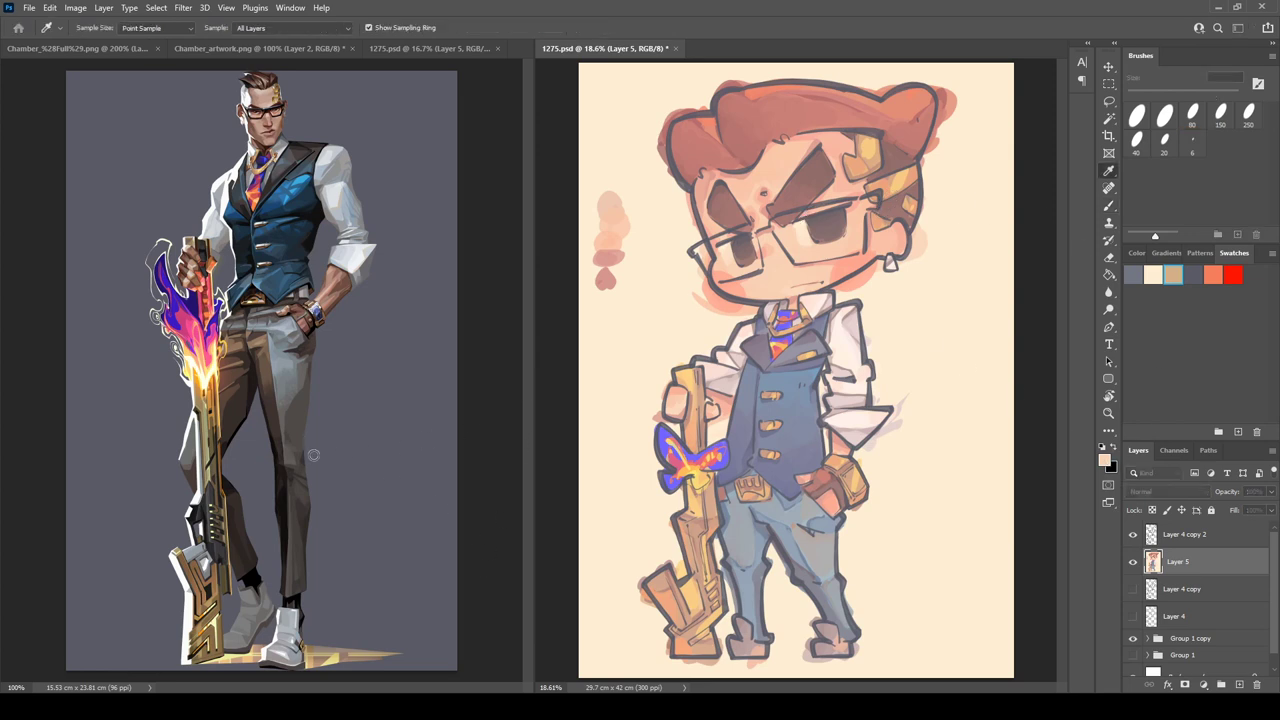
{"action": "key", "text": "b"}
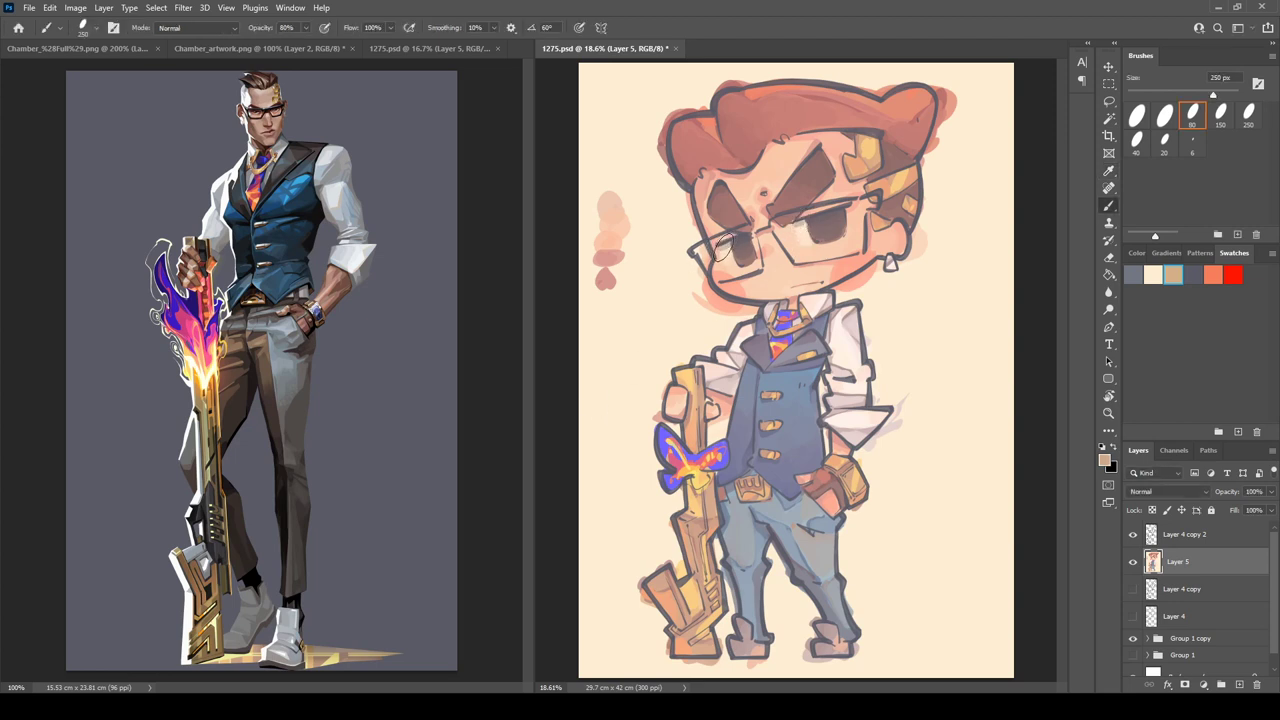
{"action": "key", "text": "i"}
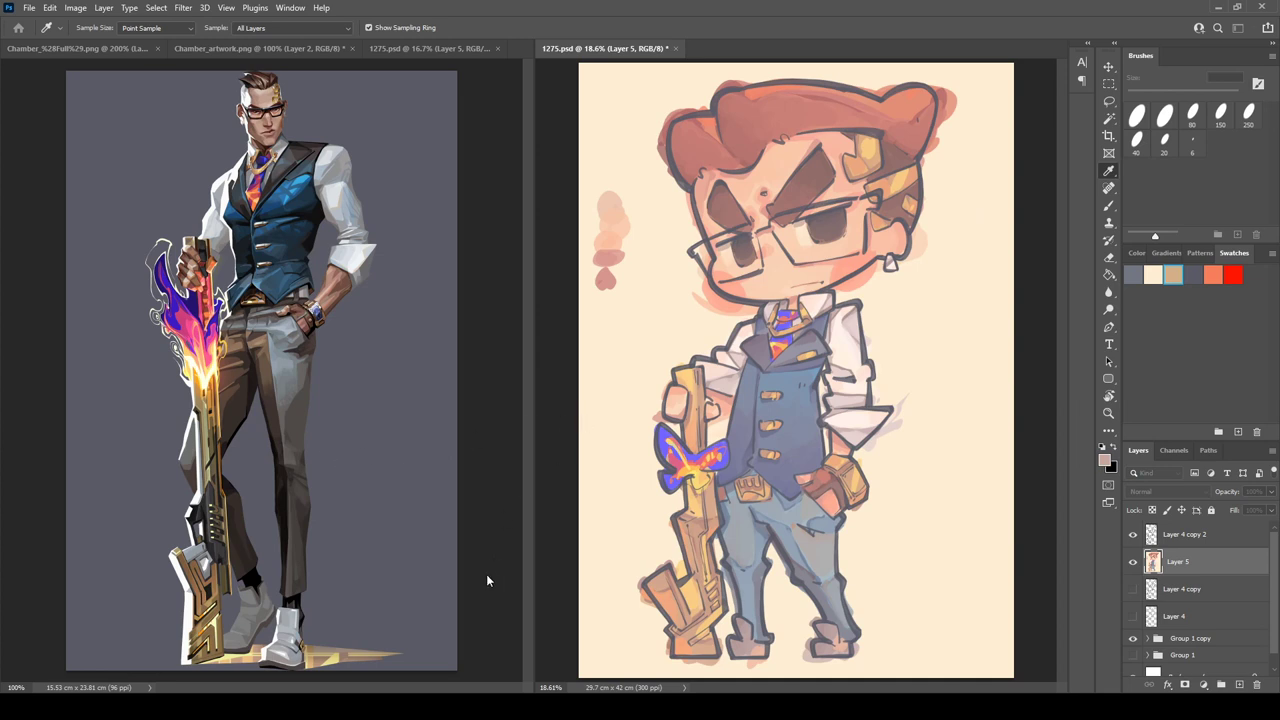
{"action": "key", "text": "b"}
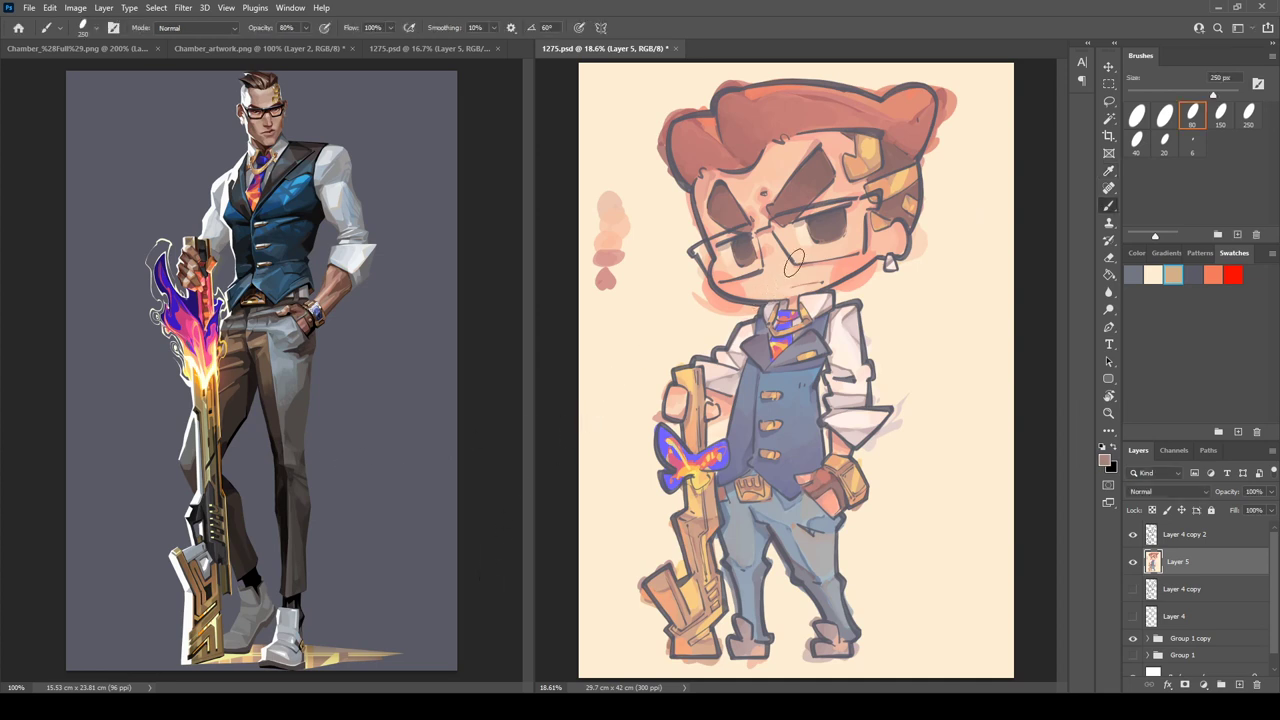
{"action": "key", "text": "bracketleft"}
{"action": "key", "text": "bracketleft"}
- Add a new layer above Layer 5, set it to Multiply with 47% fill, and switch the painting colour to black
{"action": "left_click", "coordinate": [1238, 684]}
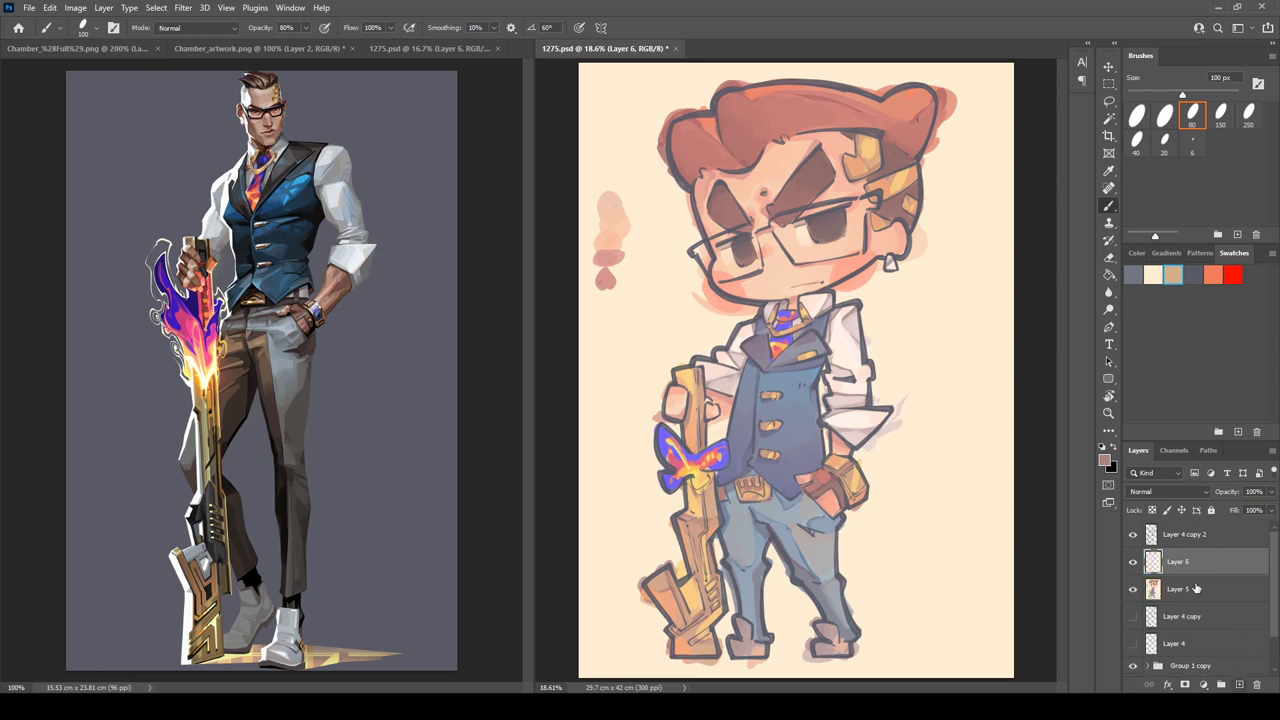
{"action": "key", "text": "x"}
{"action": "left_click", "coordinate": [1152, 410]}
{"action": "left_click", "coordinate": [1270, 510]}
{"action": "left_click", "coordinate": [1238, 525]}
- Paint the whole quiff of hair black on the Multiply layer at 100% brush opacity, enlarging the brush to 400 and 600 px
{"action": "key", "text": "0"}
{"action": "key", "text": "]"}
{"action": "key", "text": "]"}
{"action": "key", "text": "]"}
{"action": "key", "text": "]"}
{"action": "key", "text": "]"}
{"action": "key", "text": "]"}
{"action": "key", "text": "]"}
{"action": "mouse_move", "coordinate": [690, 127]}
{"action": "left_mouse_down"}
{"action": "mouse_move", "coordinate": [690, 182]}
{"action": "mouse_move", "coordinate": [706, 158]}
{"action": "mouse_move", "coordinate": [732, 157]}
{"action": "mouse_move", "coordinate": [696, 138]}
{"action": "mouse_move", "coordinate": [751, 120]}
{"action": "mouse_move", "coordinate": [720, 145]}
{"action": "mouse_move", "coordinate": [736, 117]}
{"action": "mouse_move", "coordinate": [773, 108]}
{"action": "mouse_move", "coordinate": [722, 103]}
{"action": "mouse_move", "coordinate": [818, 96]}
{"action": "mouse_move", "coordinate": [741, 100]}
{"action": "mouse_move", "coordinate": [761, 128]}
{"action": "mouse_move", "coordinate": [736, 145]}
{"action": "mouse_move", "coordinate": [752, 145]}
{"action": "mouse_move", "coordinate": [744, 158]}
{"action": "mouse_move", "coordinate": [781, 115]}
{"action": "mouse_move", "coordinate": [774, 127]}
{"action": "mouse_move", "coordinate": [889, 110]}
{"action": "mouse_move", "coordinate": [816, 110]}
{"action": "left_mouse_up"}
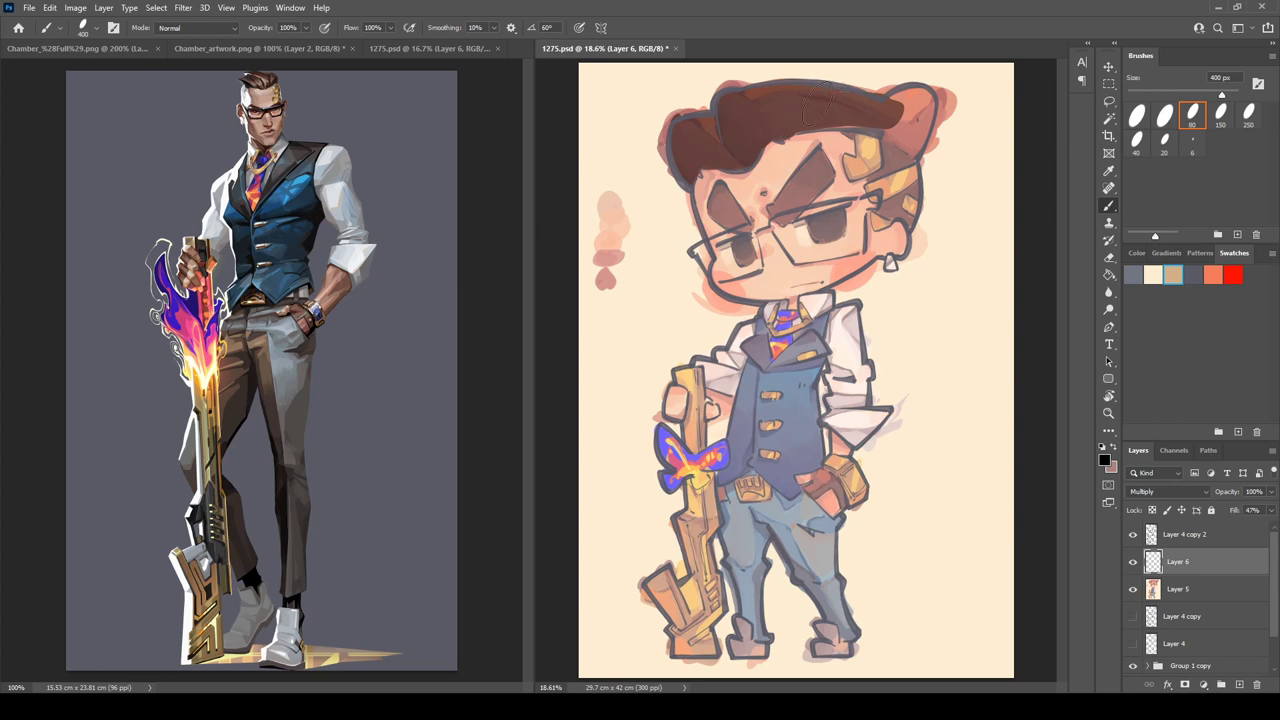
{"action": "mouse_move", "coordinate": [841, 116]}
{"action": "left_mouse_down"}
{"action": "mouse_move", "coordinate": [894, 115]}
{"action": "mouse_move", "coordinate": [797, 122]}
{"action": "mouse_move", "coordinate": [913, 133]}
{"action": "mouse_move", "coordinate": [883, 124]}
{"action": "mouse_move", "coordinate": [913, 140]}
{"action": "mouse_move", "coordinate": [903, 113]}
{"action": "mouse_move", "coordinate": [882, 108]}
{"action": "mouse_move", "coordinate": [919, 112]}
{"action": "left_mouse_up"}
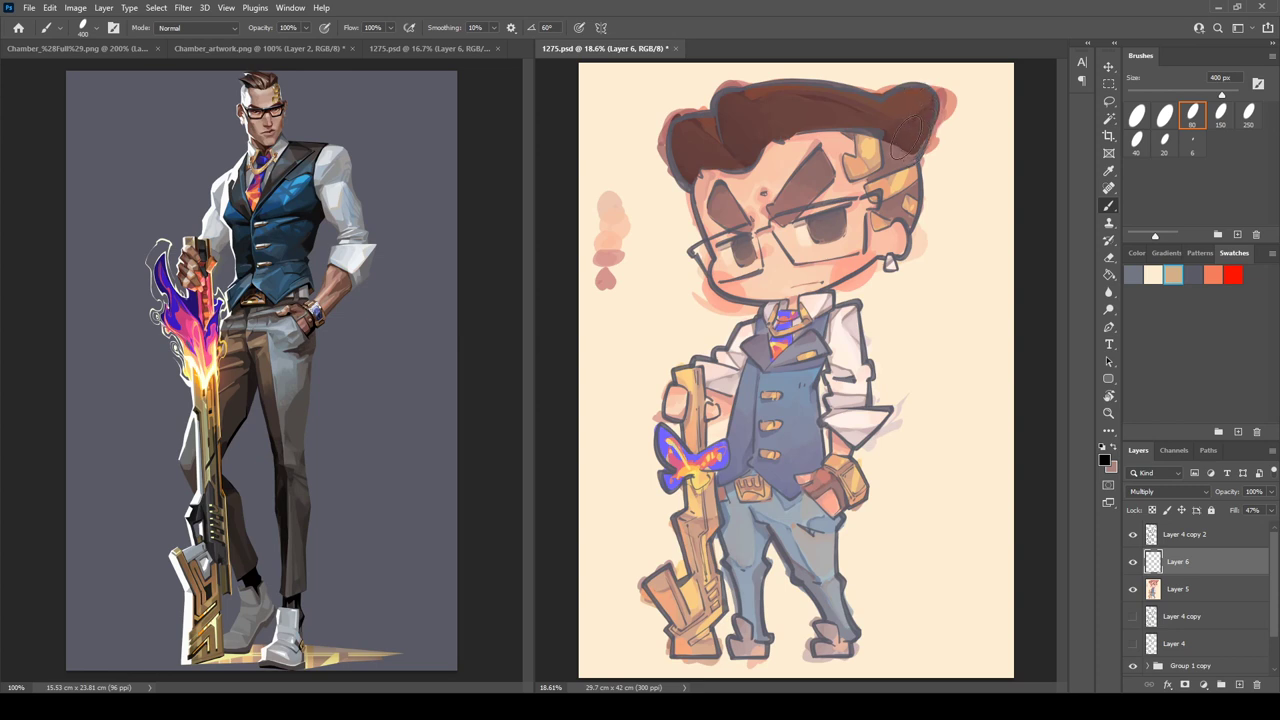
{"action": "key", "text": "bracketright"}
{"action": "key", "text": "bracketright"}
- Set the fill of the hair's Multiply layer to 53%
{"action": "left_click_drag", "start_coordinate": [1274, 514], "coordinate": [1248, 534]}
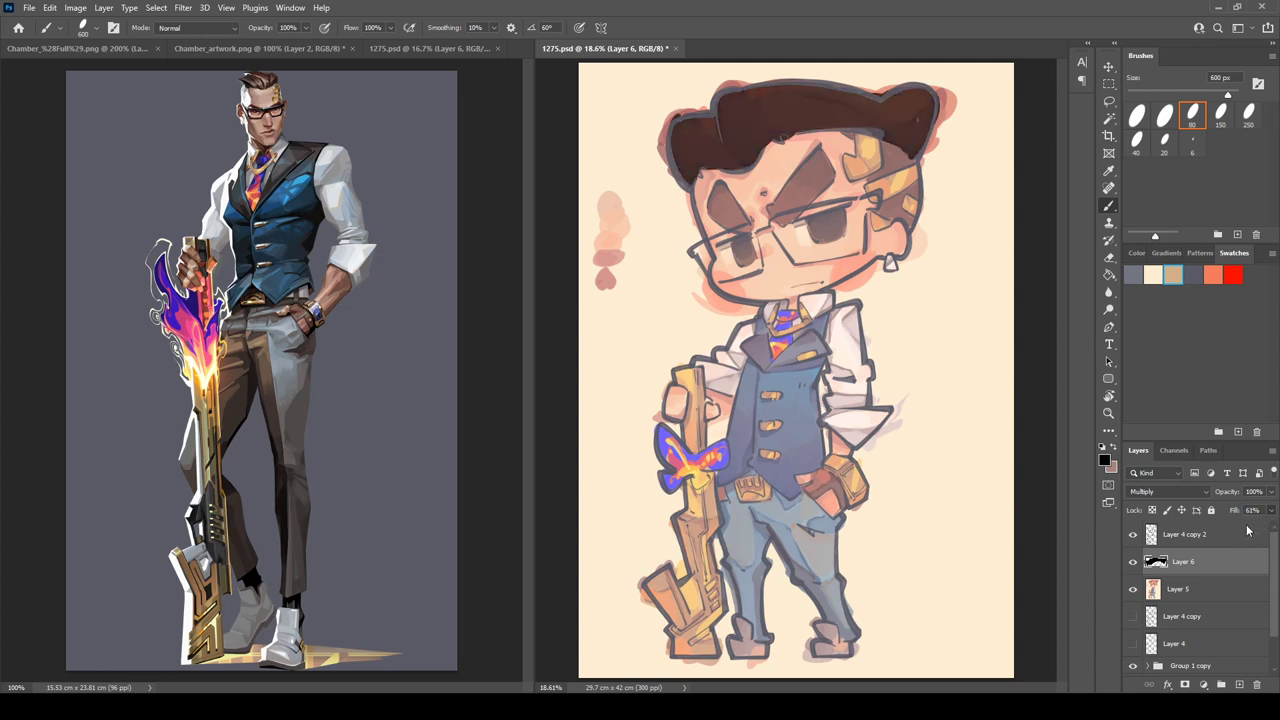
{"action": "key", "text": "e"}
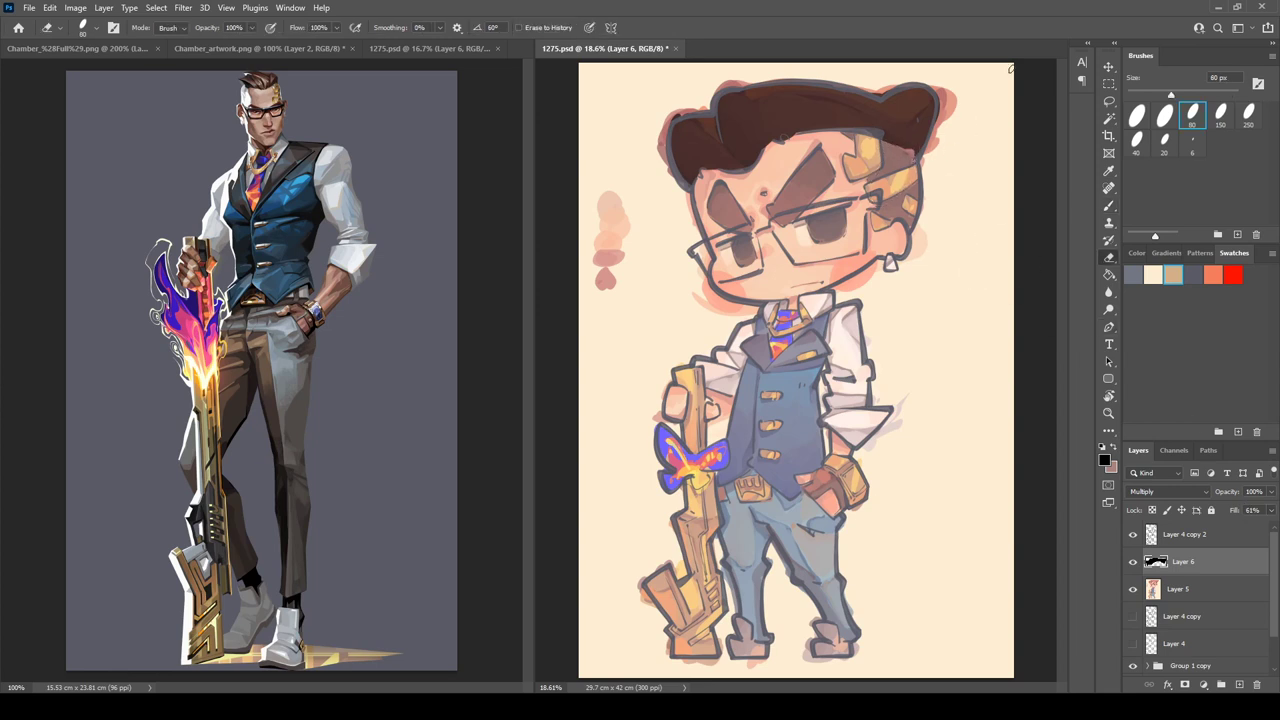
{"action": "left_click_drag", "start_coordinate": [1251, 525], "coordinate": [1237, 531]}
- Select the painted hair shape from Layer 6 and copy that area of Layer 5 to a new layer
{"action": "left_click", "coordinate": [1156, 562], "text": "ctrl"}
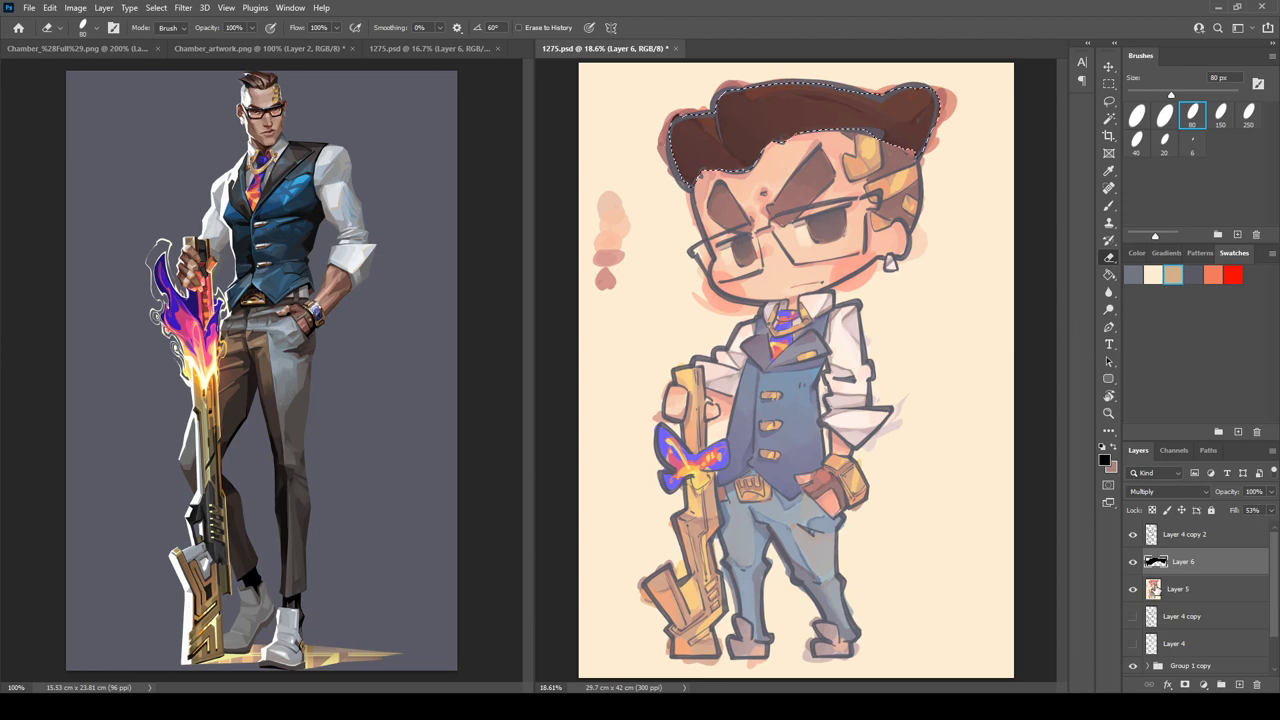
{"action": "left_click", "coordinate": [1180, 589]}
{"action": "key", "text": "ctrl+j"}
{"action": "key", "text": "i"}
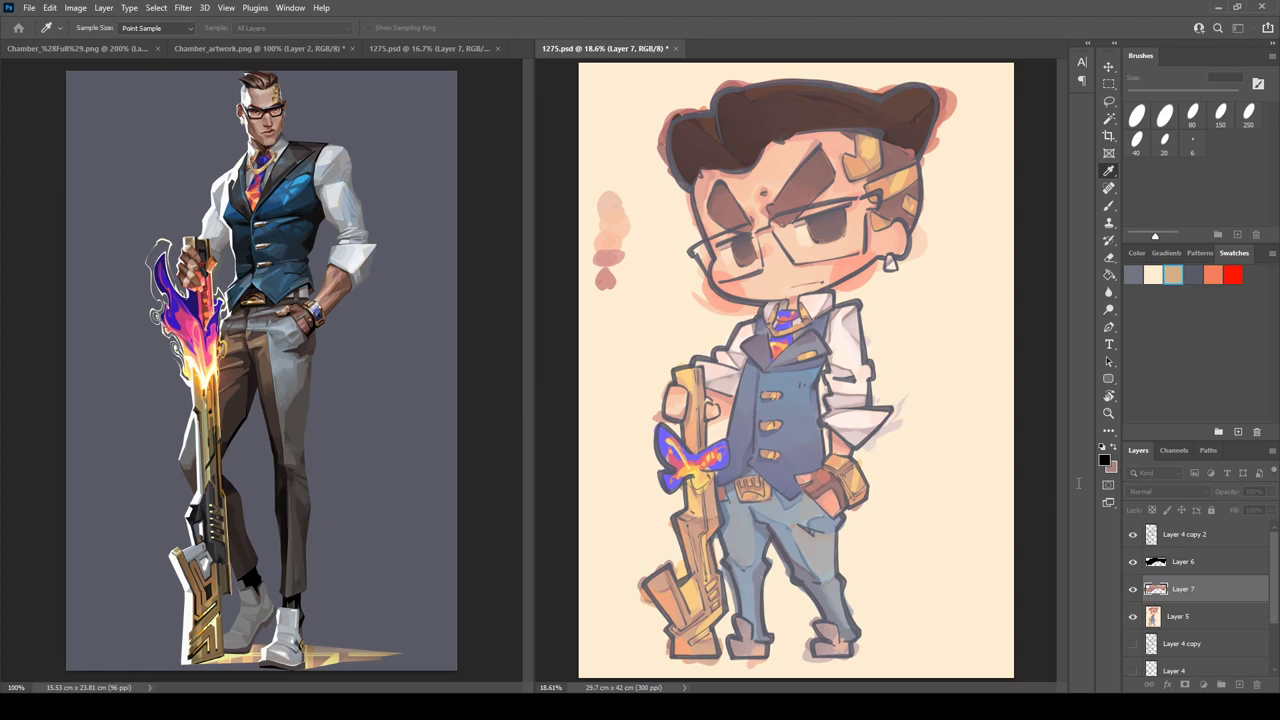
{"action": "key", "text": "e"}
- Lower the fill of Layer 6 to 36% and select it together with Layer 7 and Layer 5
{"action": "left_click", "coordinate": [1240, 562]}
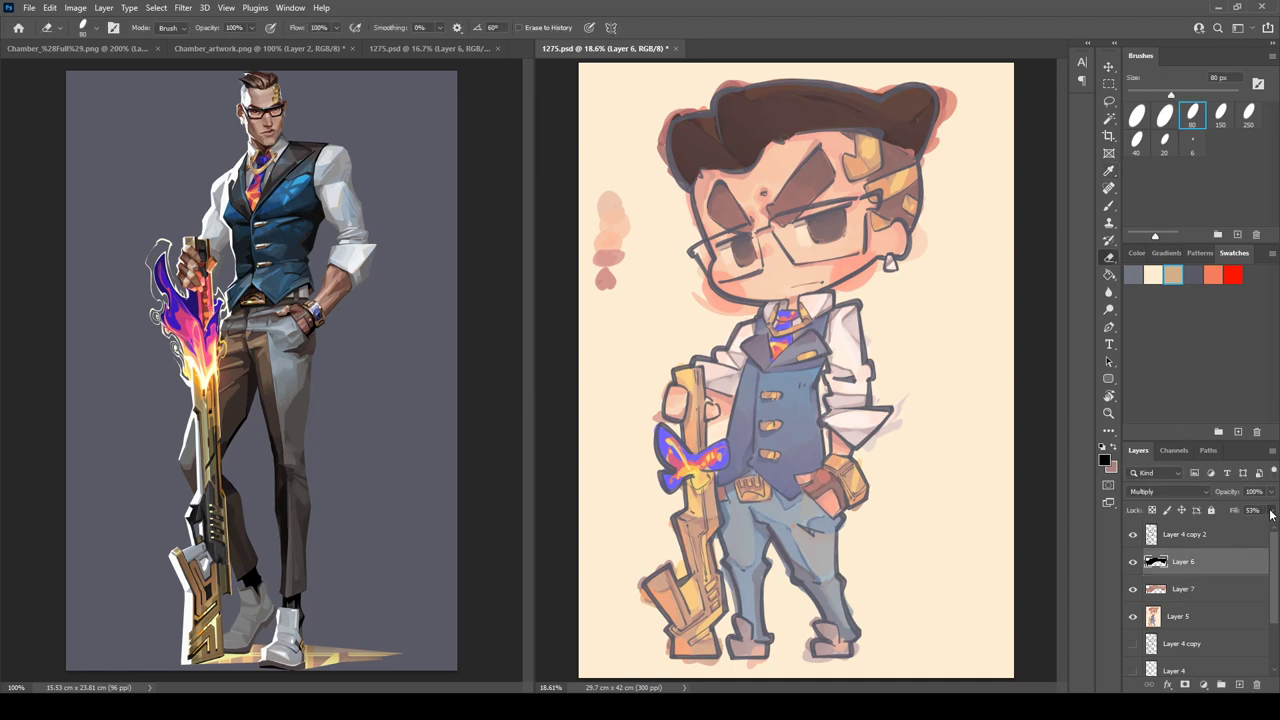
{"action": "left_click_drag", "start_coordinate": [1231, 534], "coordinate": [1240, 530]}
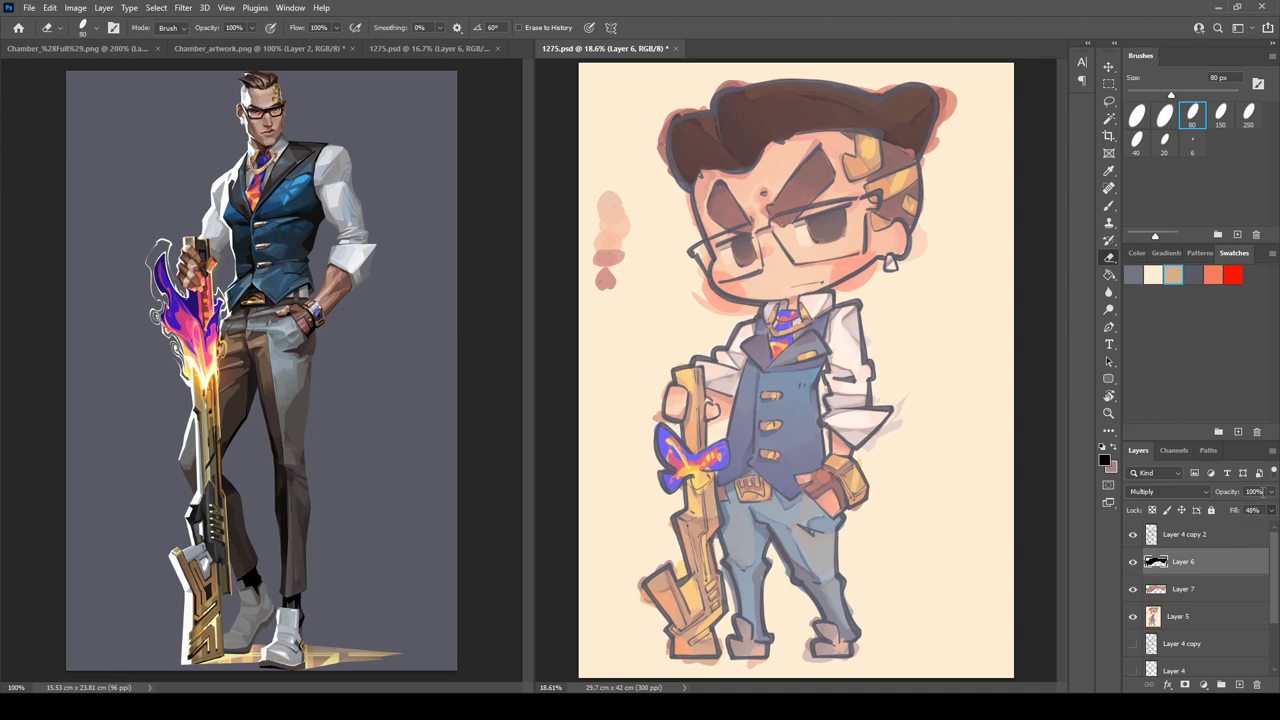
{"action": "left_click_drag", "start_coordinate": [1242, 528], "coordinate": [1235, 531]}
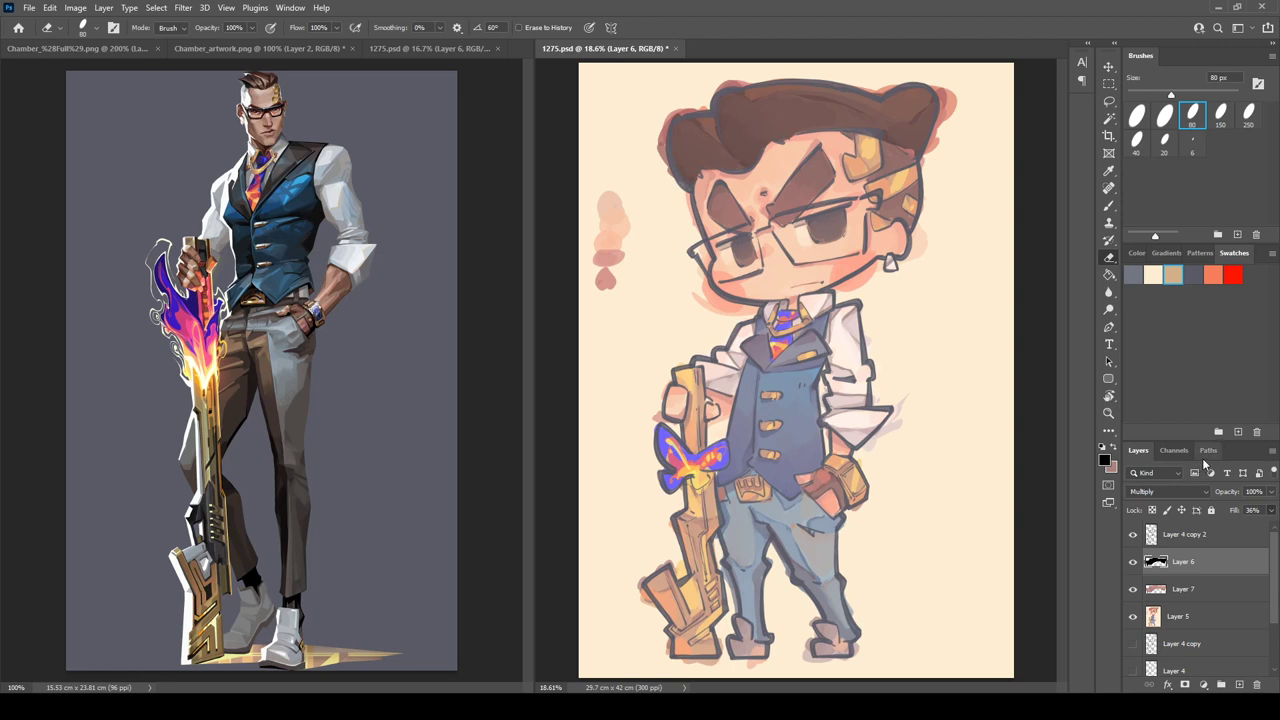
{"action": "left_click", "coordinate": [1205, 612], "text": "shift"}
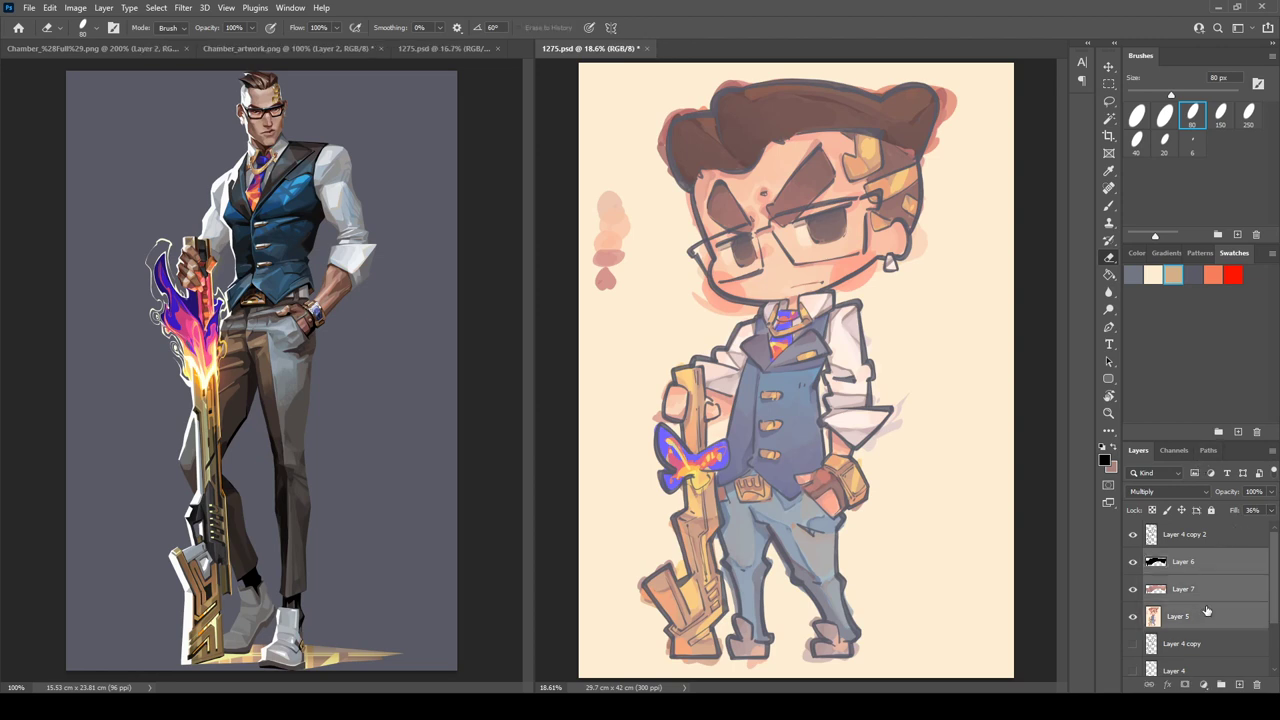
- Compare the hair with Layer 6 and Layer 7 hidden and shown, and merge both layers down into Layer 5
{"action": "left_click", "coordinate": [1132, 566]}
{"action": "left_click", "coordinate": [1136, 589]}
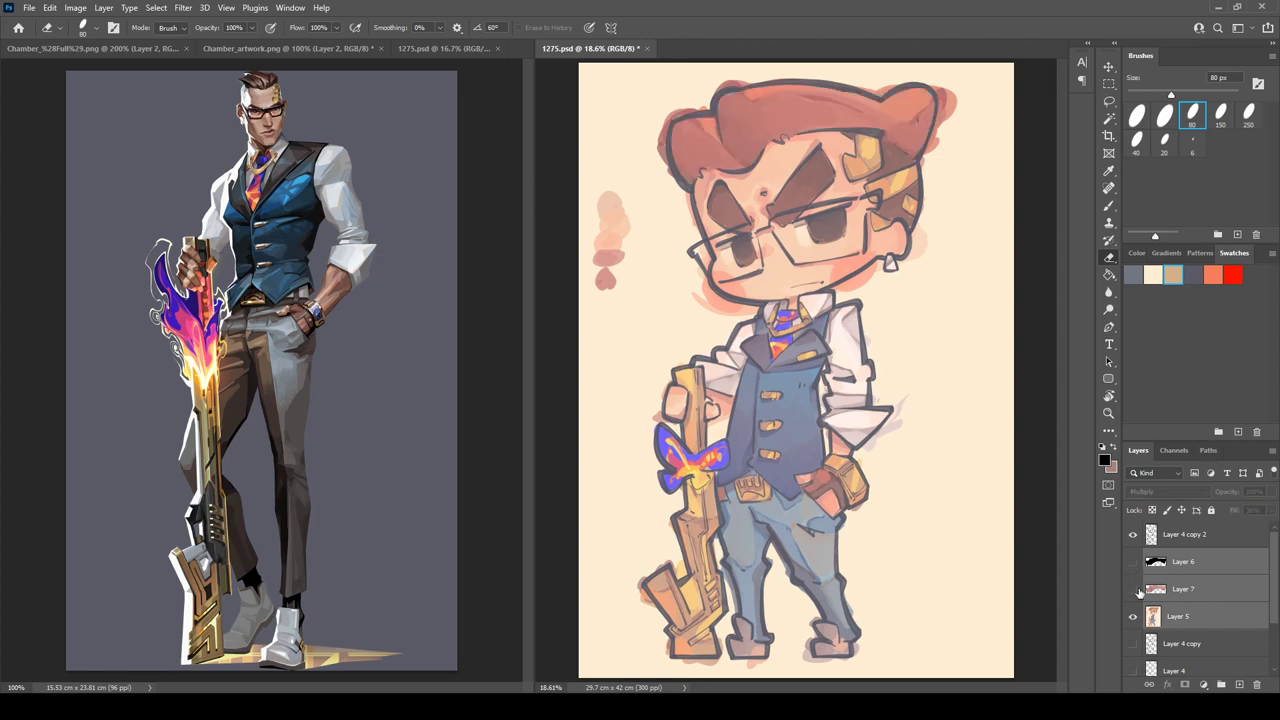
{"action": "left_click", "coordinate": [1134, 564]}
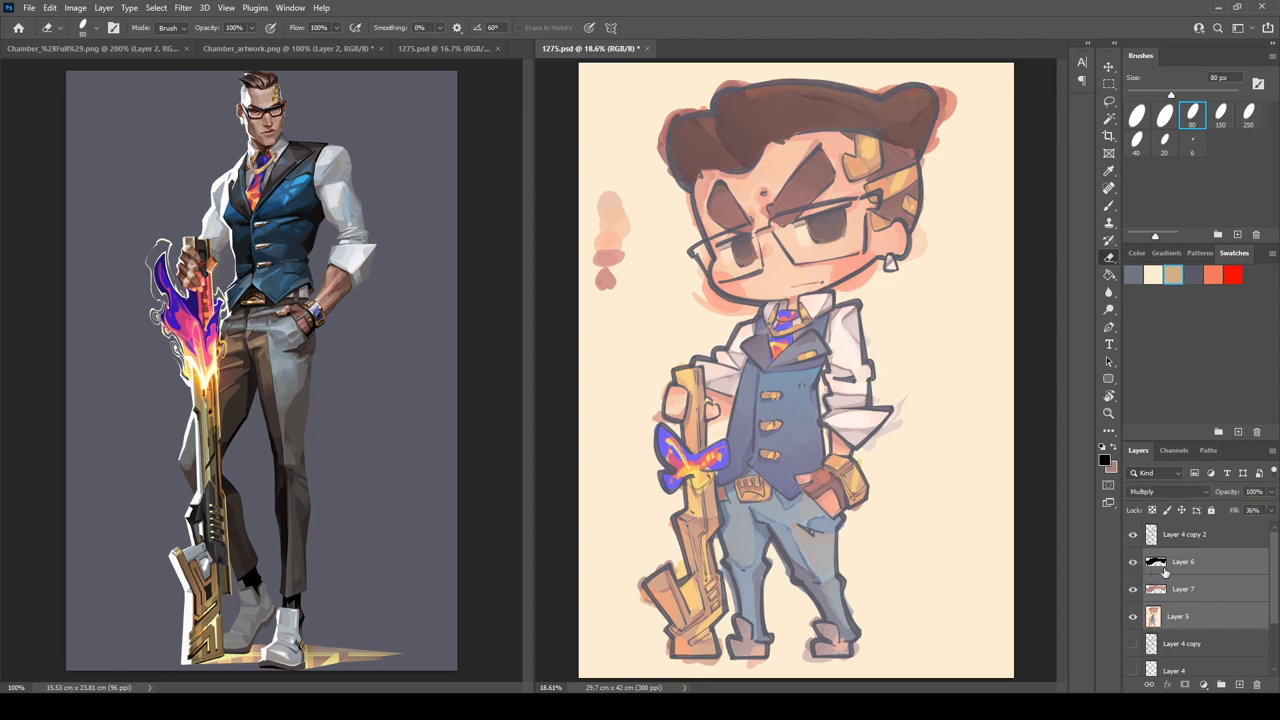
{"action": "left_click", "coordinate": [1208, 566]}
{"action": "left_click", "coordinate": [1214, 591], "text": "shift"}
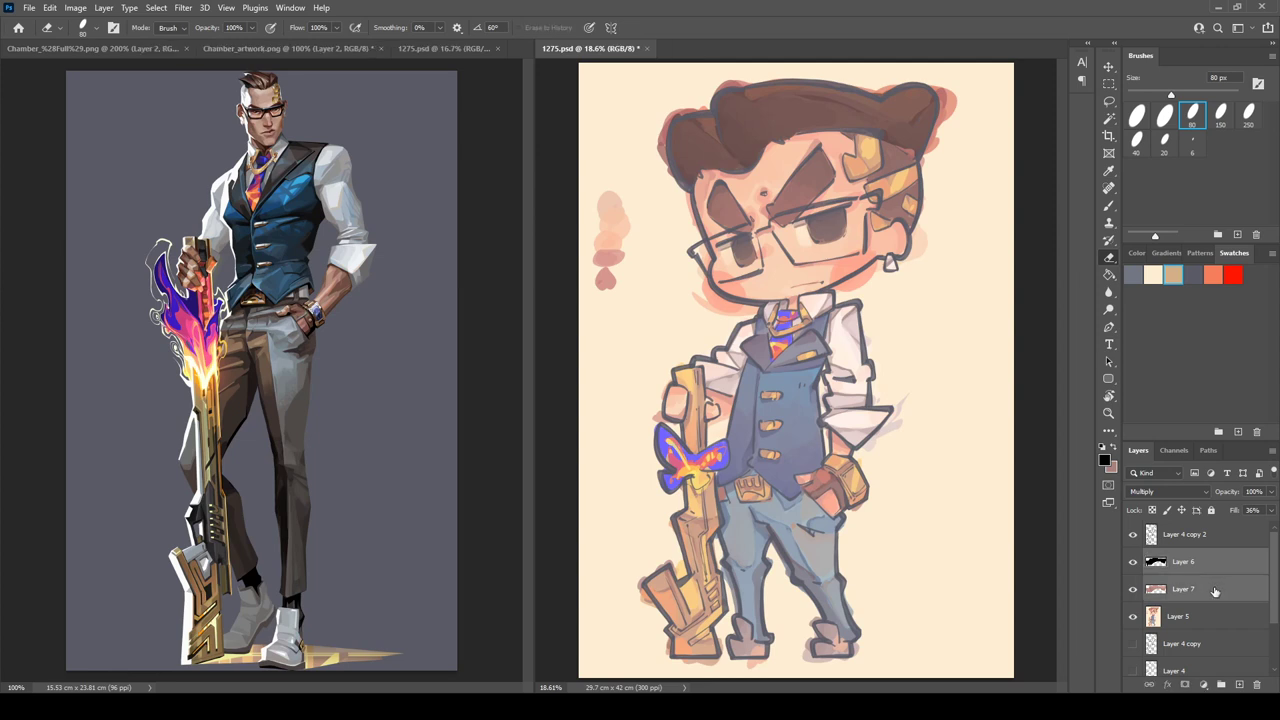
{"action": "key", "text": "ctrl+e"}
{"action": "key", "text": "ctrl+e"}
- Paint a reddish-brown highlight along the top of the quiff on Layer 5 with the brush reduced to 200 px
{"action": "key", "text": "b"}
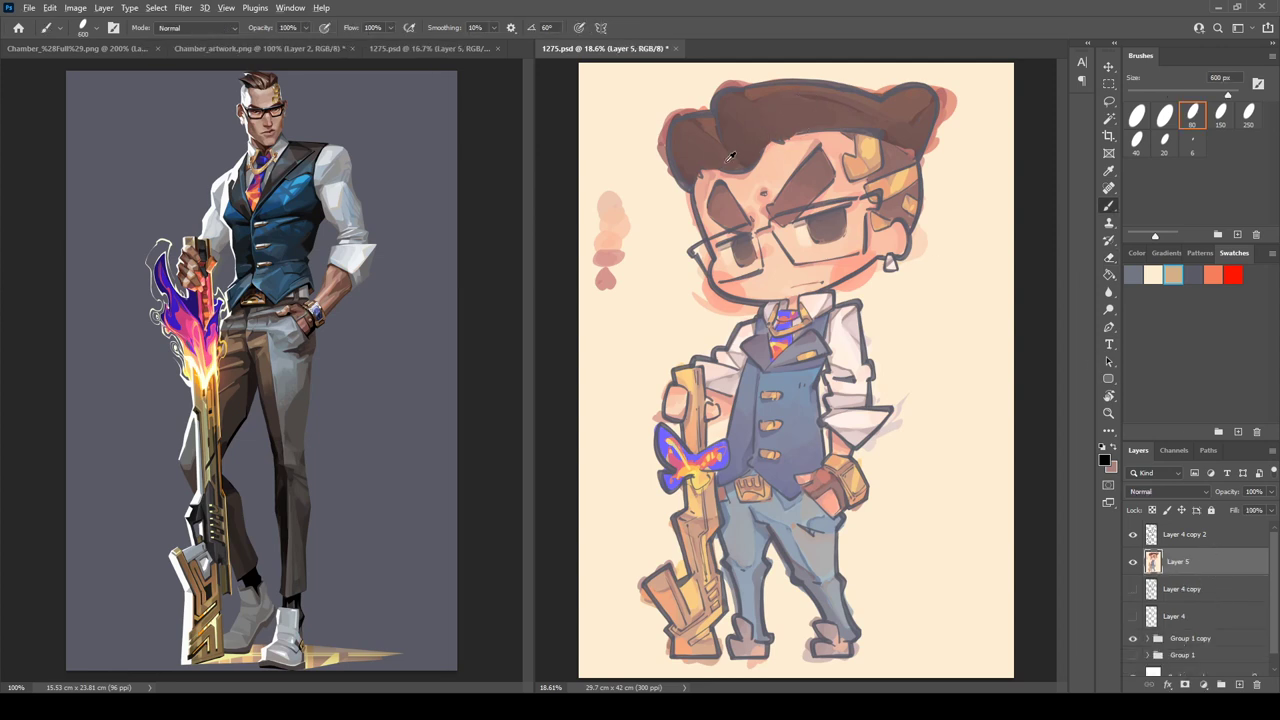
{"action": "left_click", "coordinate": [909, 141], "text": "alt"}
{"action": "left_click", "coordinate": [709, 121], "text": "alt"}
{"action": "left_click", "coordinate": [705, 183], "text": "alt"}
{"action": "left_click", "coordinate": [767, 88], "text": "alt"}
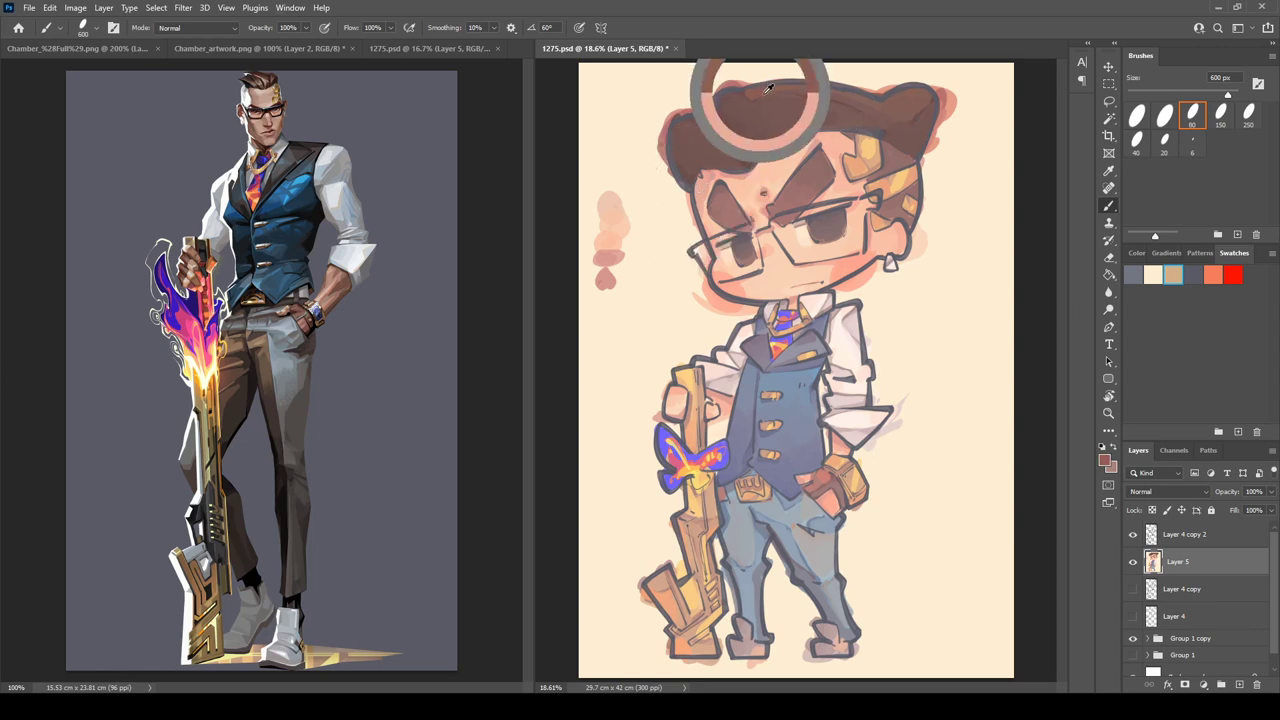
{"action": "key", "text": "i"}
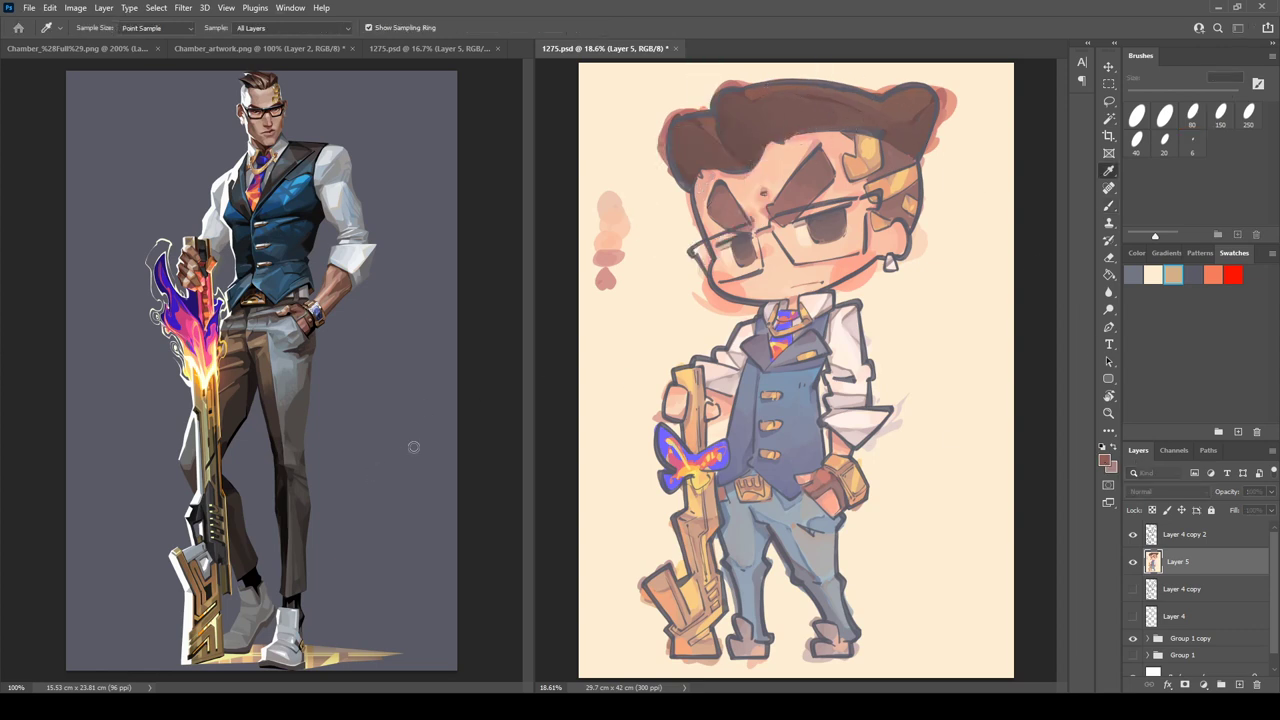
{"action": "key", "text": "b"}
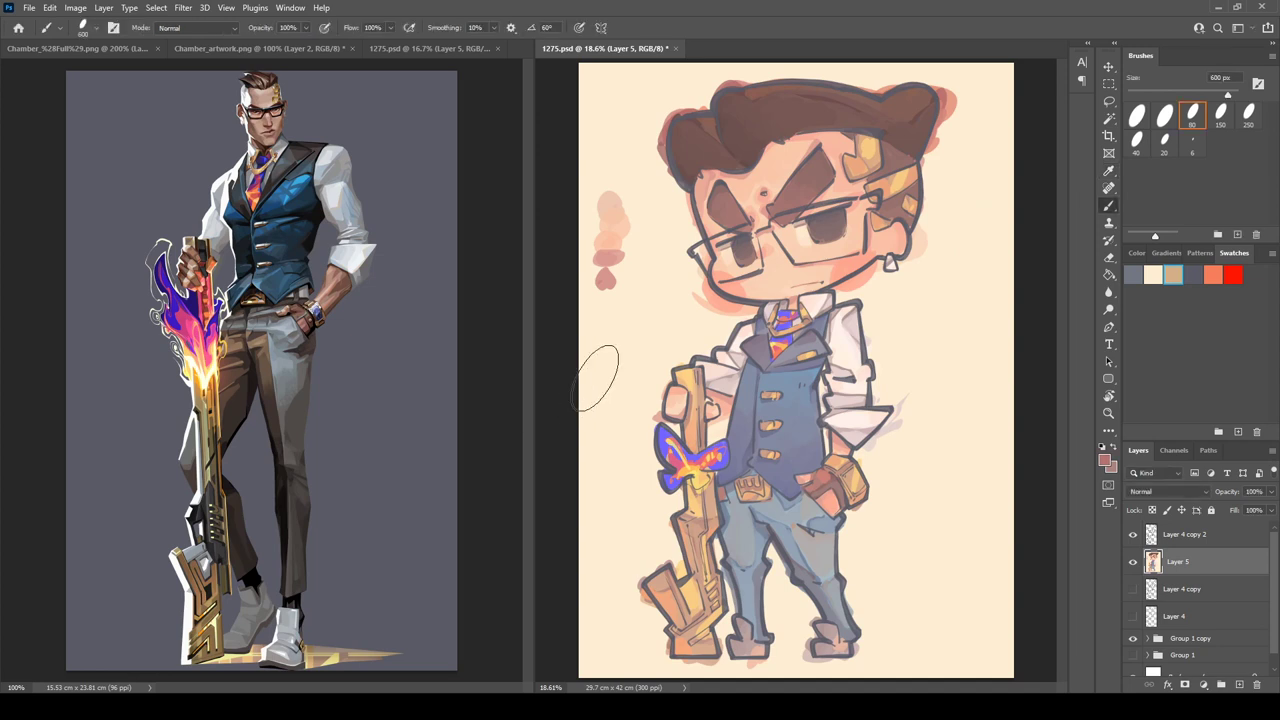
{"action": "key", "text": "bracketleft"}
{"action": "key", "text": "bracketleft"}
{"action": "key", "text": "bracketleft"}
{"action": "key", "text": "bracketleft"}
{"action": "key", "text": "bracketleft"}
{"action": "key", "text": "bracketleft"}
{"action": "key", "text": "bracketleft"}
{"action": "key", "text": "bracketleft"}
{"action": "key", "text": "bracketleft"}
{"action": "left_click_drag", "start_coordinate": [751, 94], "coordinate": [922, 118]}
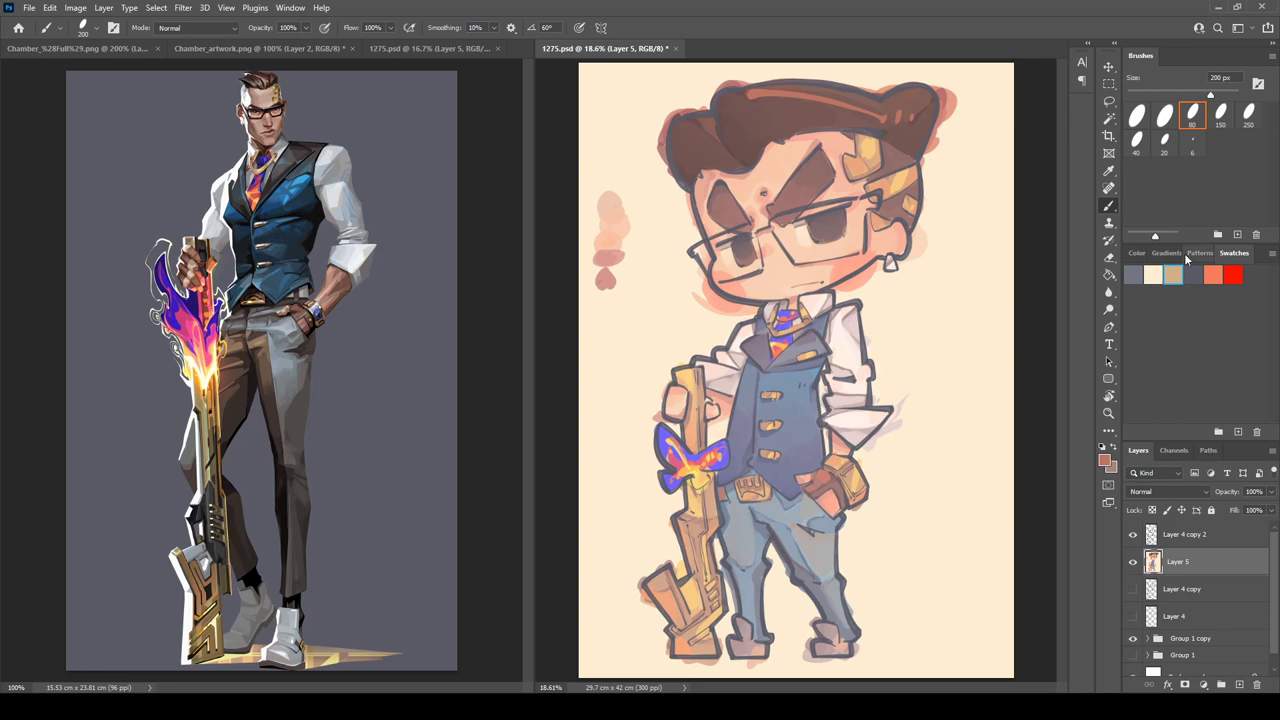
- Duplicate the line art layer Layer 4 copy 2, hide the original and lock the duplicate's transparent pixels
{"action": "left_click", "coordinate": [1205, 540]}
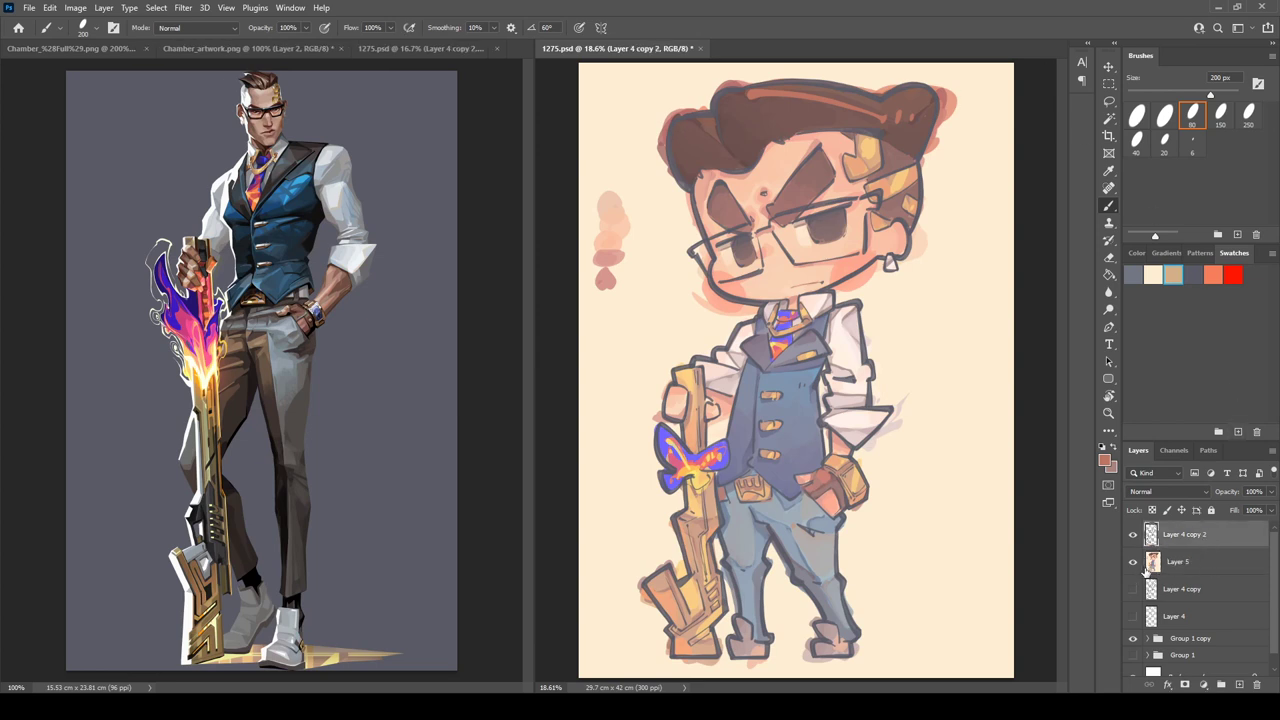
{"action": "key", "text": "ctrl+j"}
{"action": "left_click", "coordinate": [1133, 561]}
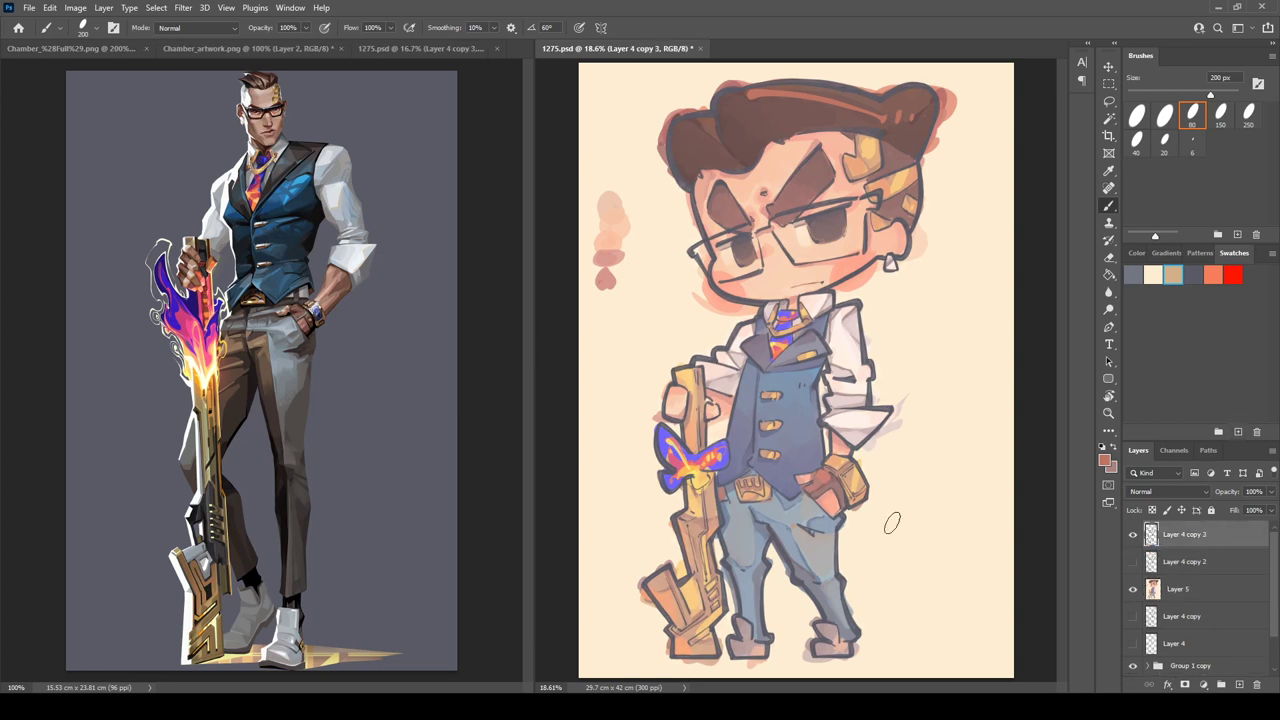
{"action": "left_click", "coordinate": [1152, 511]}
- Recolour the quiff's outlines on Layer 4 copy 3 in reddish brown and brighter red, from the front curl to the back tip
{"action": "key", "text": "i"}
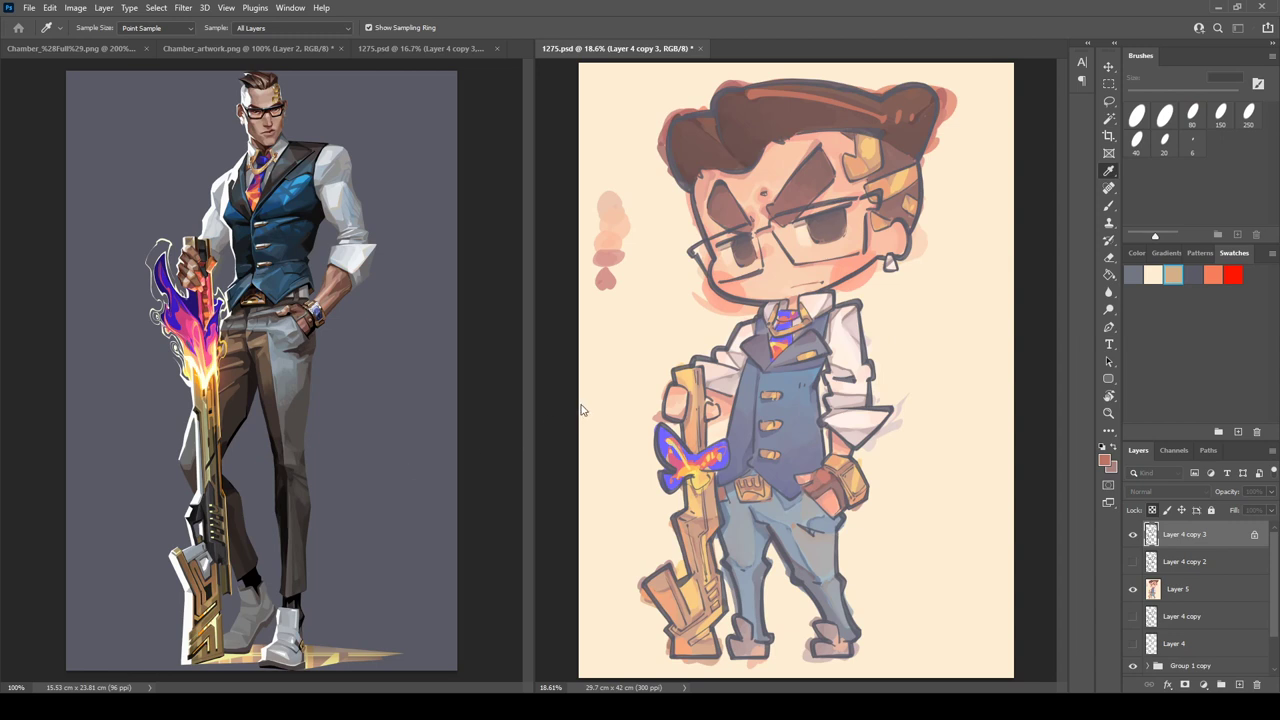
{"action": "key", "text": "b"}
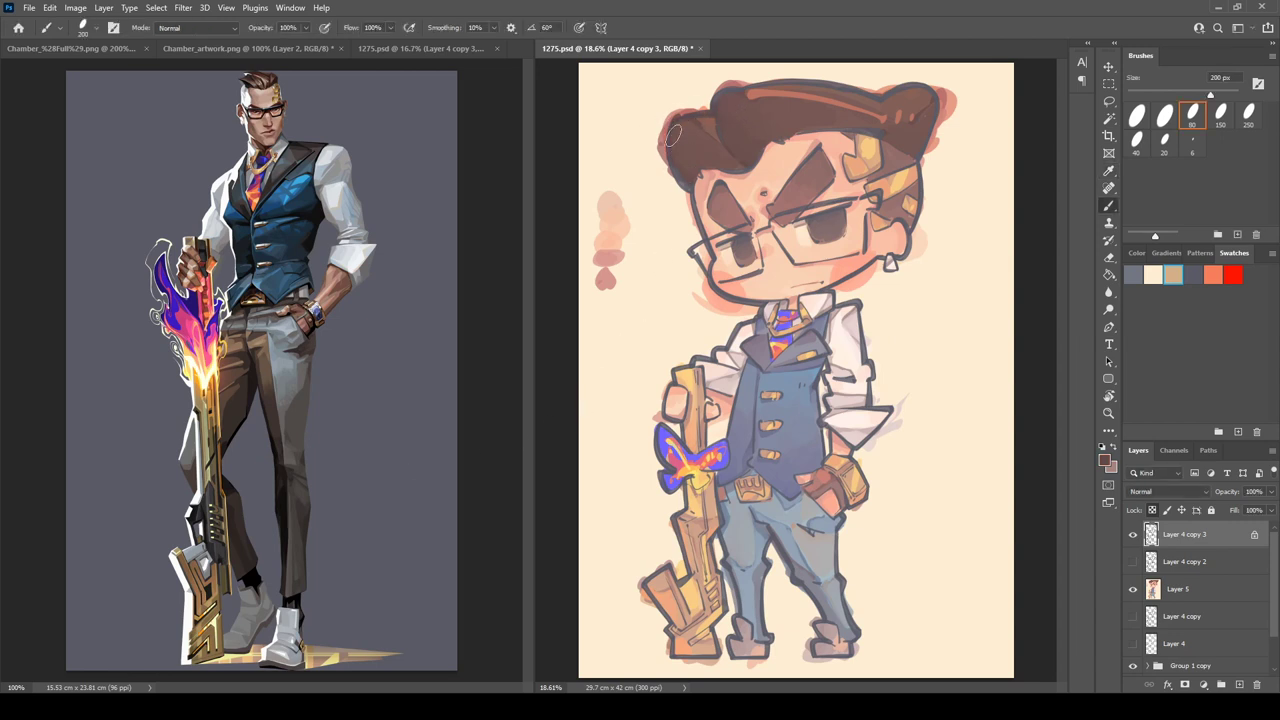
{"action": "key", "text": "i"}
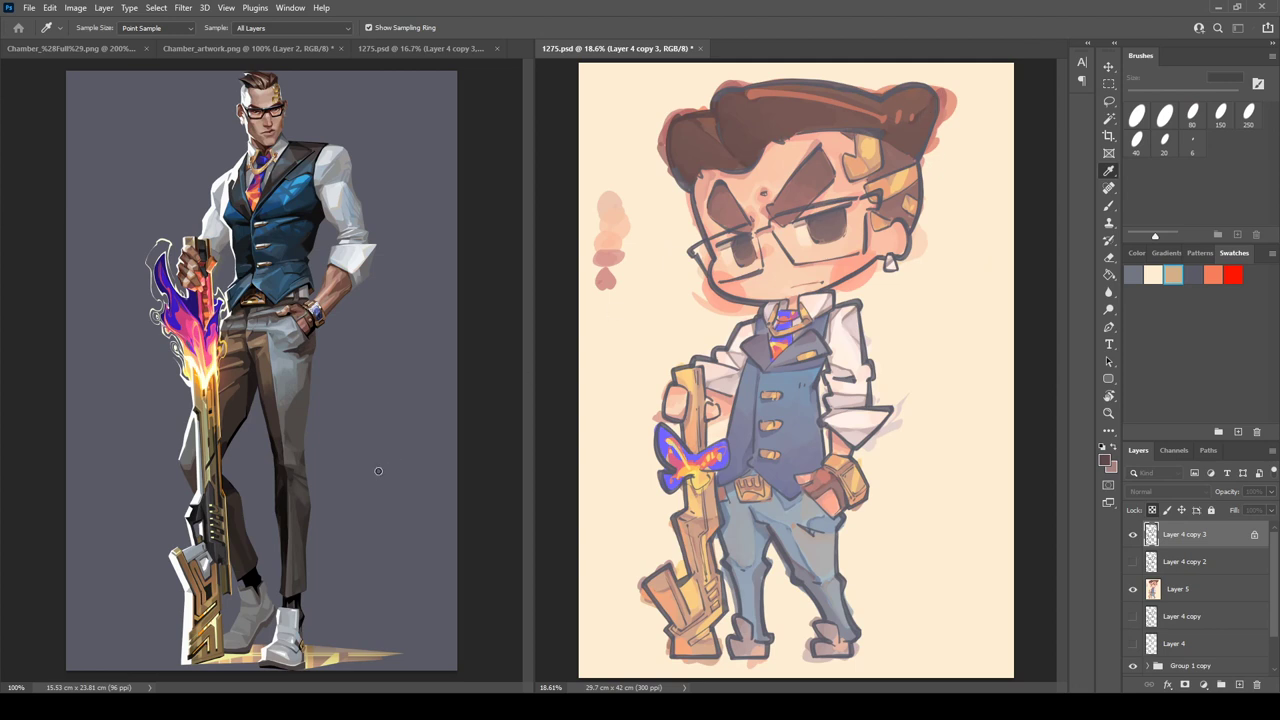
{"action": "key", "text": "b"}
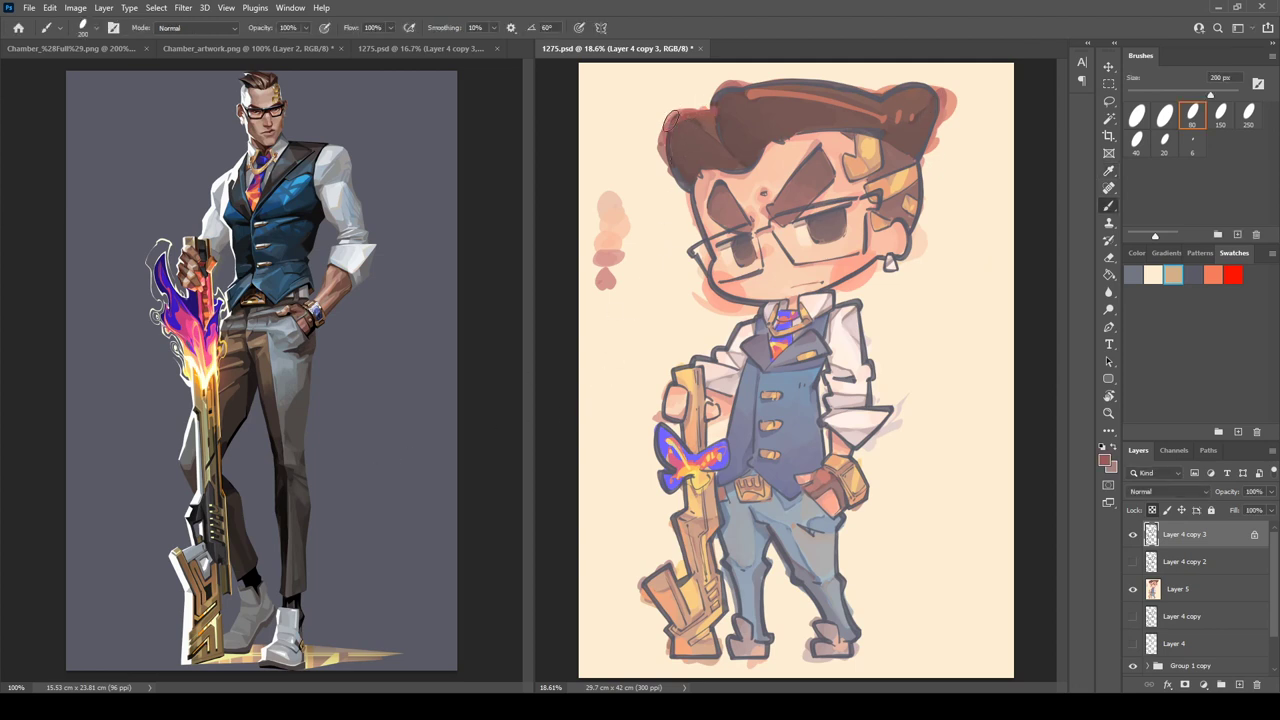
{"action": "mouse_move", "coordinate": [670, 120]}
{"action": "left_mouse_down"}
{"action": "mouse_move", "coordinate": [688, 195]}
{"action": "mouse_move", "coordinate": [684, 149]}
{"action": "mouse_move", "coordinate": [742, 104]}
{"action": "mouse_move", "coordinate": [704, 104]}
{"action": "left_mouse_up"}
{"action": "mouse_move", "coordinate": [785, 84]}
{"action": "left_mouse_down"}
{"action": "mouse_move", "coordinate": [934, 98]}
{"action": "mouse_move", "coordinate": [919, 84]}
{"action": "left_mouse_up"}
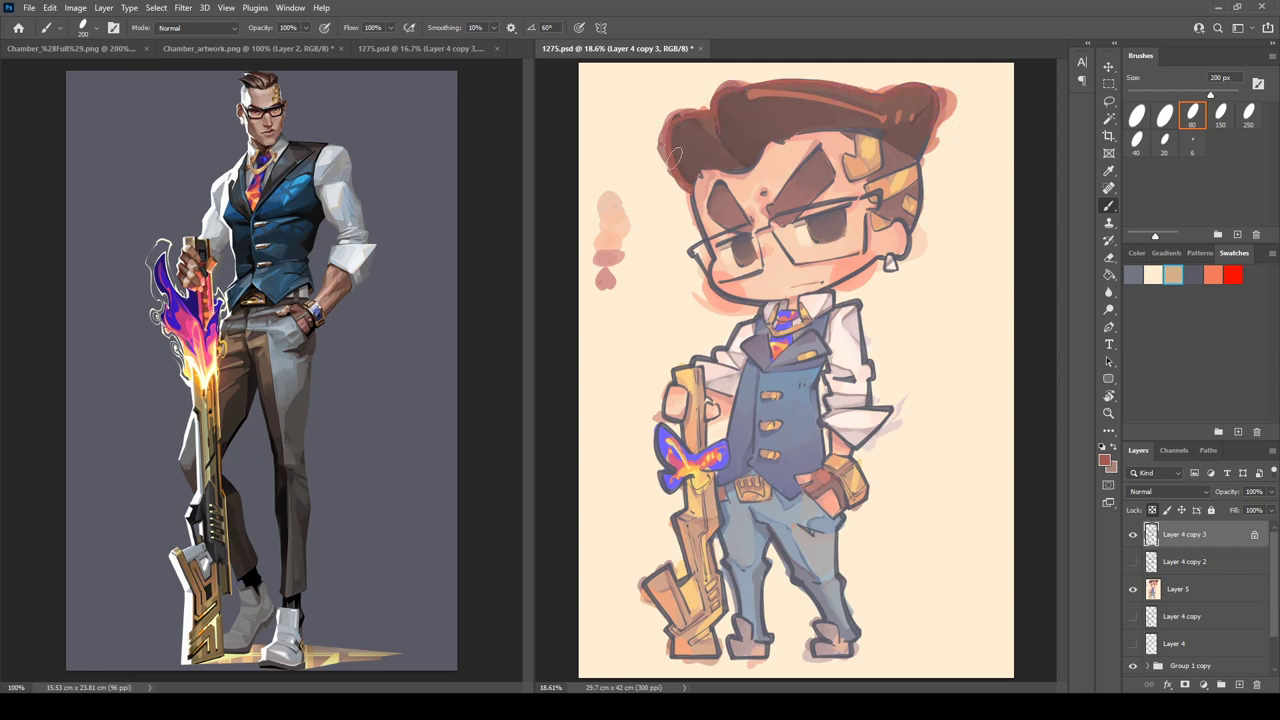
{"action": "left_click_drag", "start_coordinate": [674, 157], "coordinate": [757, 155]}
{"action": "key", "text": "i"}
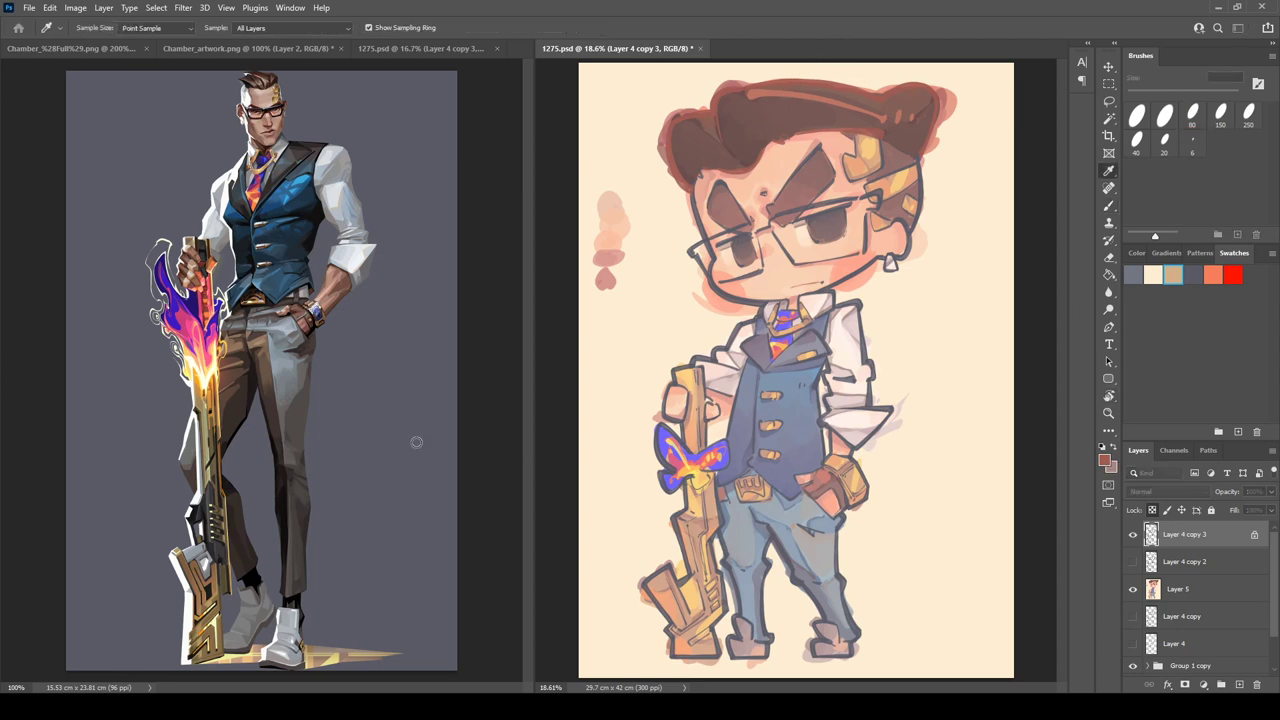
{"action": "key", "text": "b"}
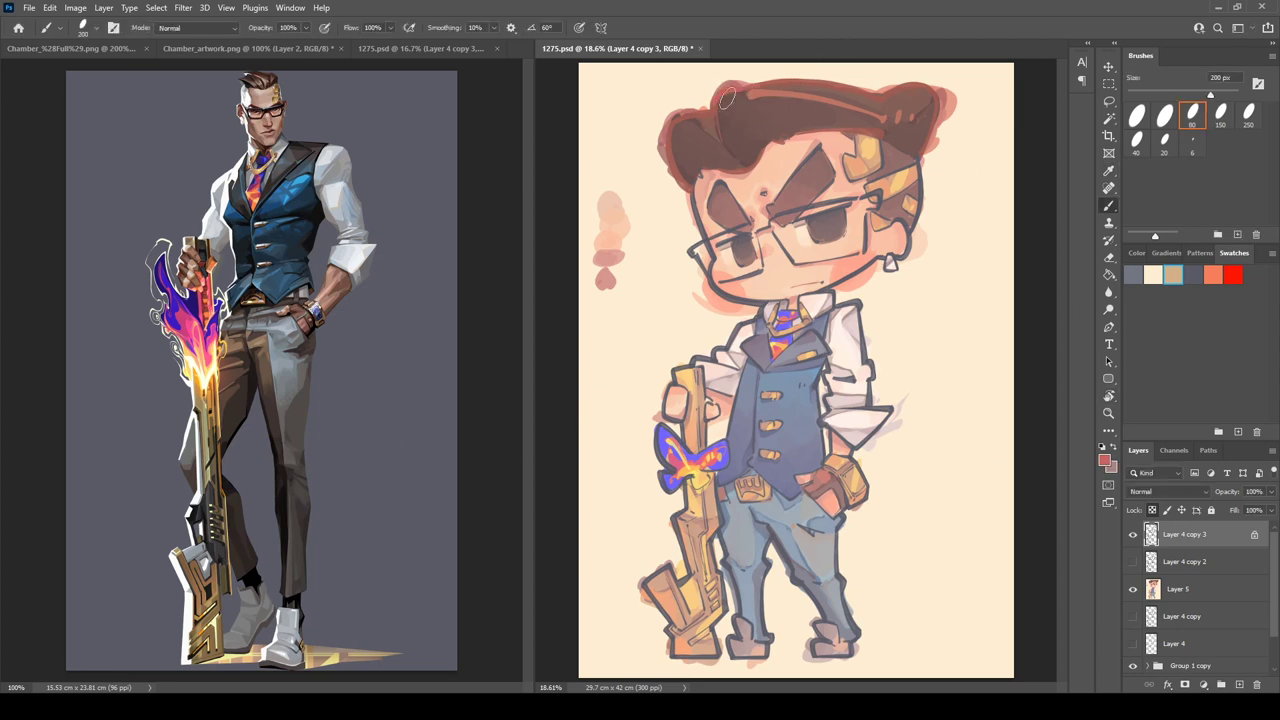
{"action": "left_click_drag", "start_coordinate": [954, 113], "coordinate": [922, 96]}
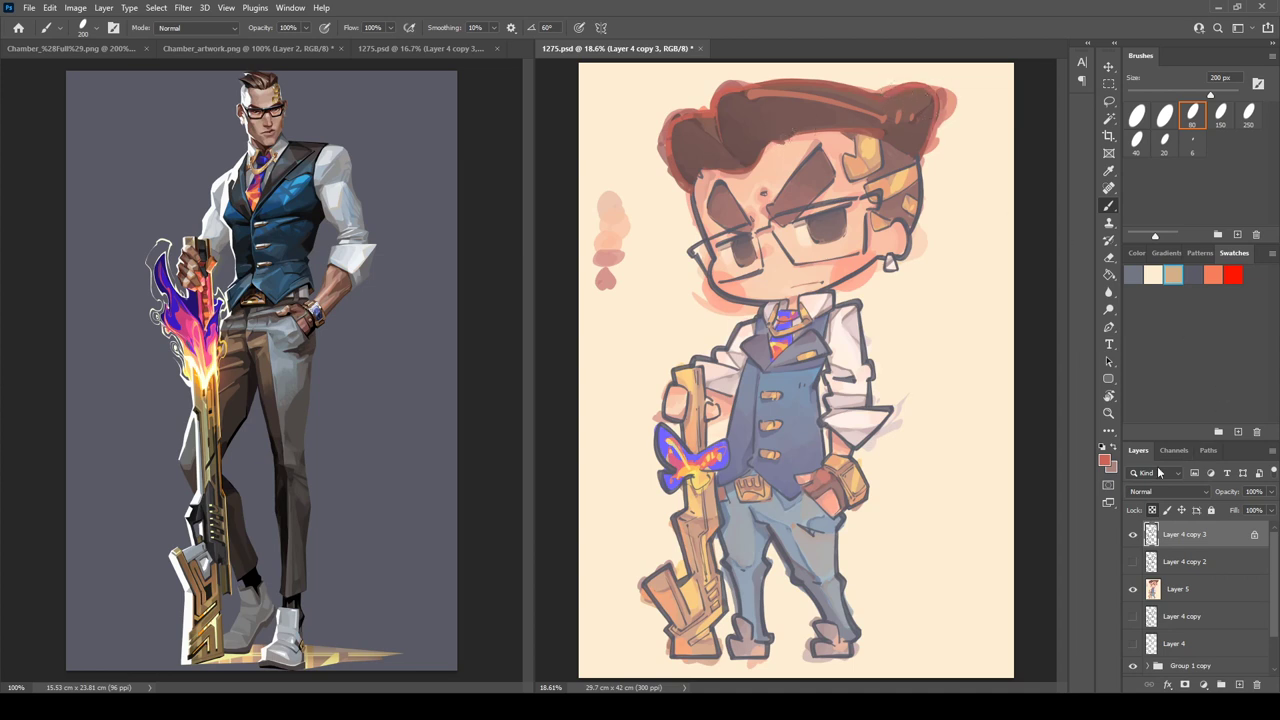
- Recolour the outlines of the face, jaw and ear in soft salmon red on Layer 4 copy 3
{"action": "key", "text": "i"}
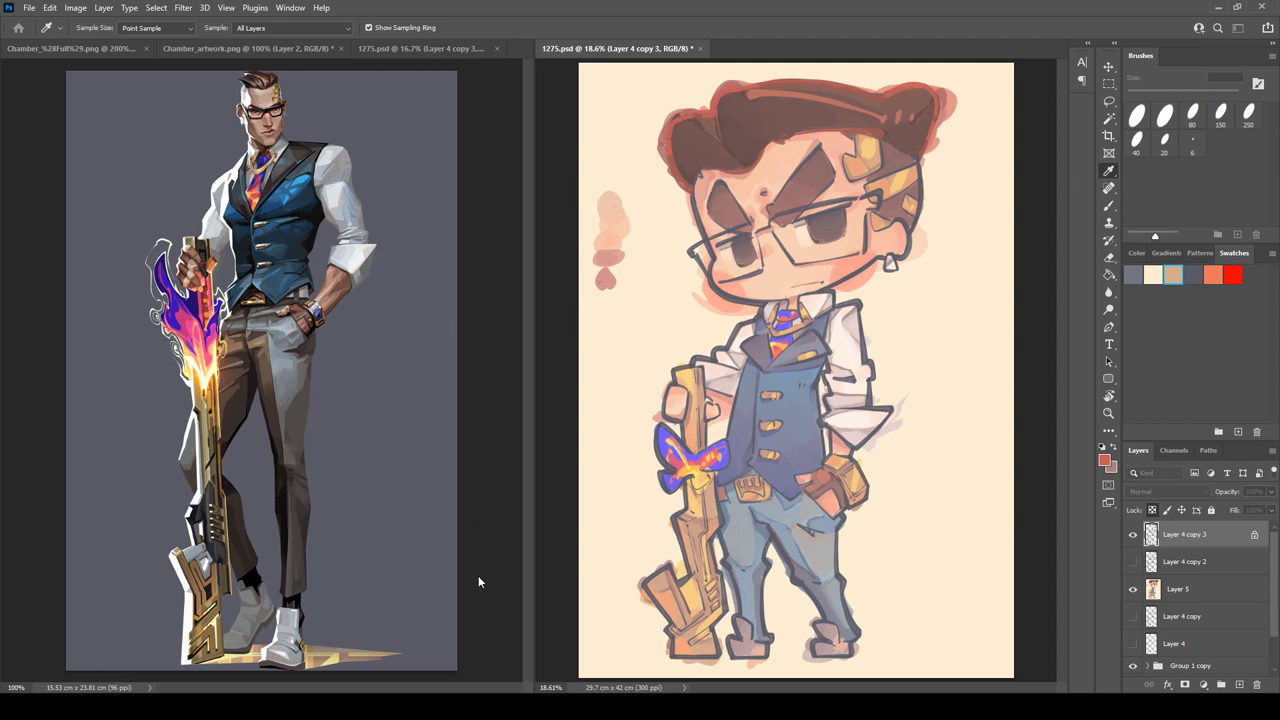
{"action": "key", "text": "b"}
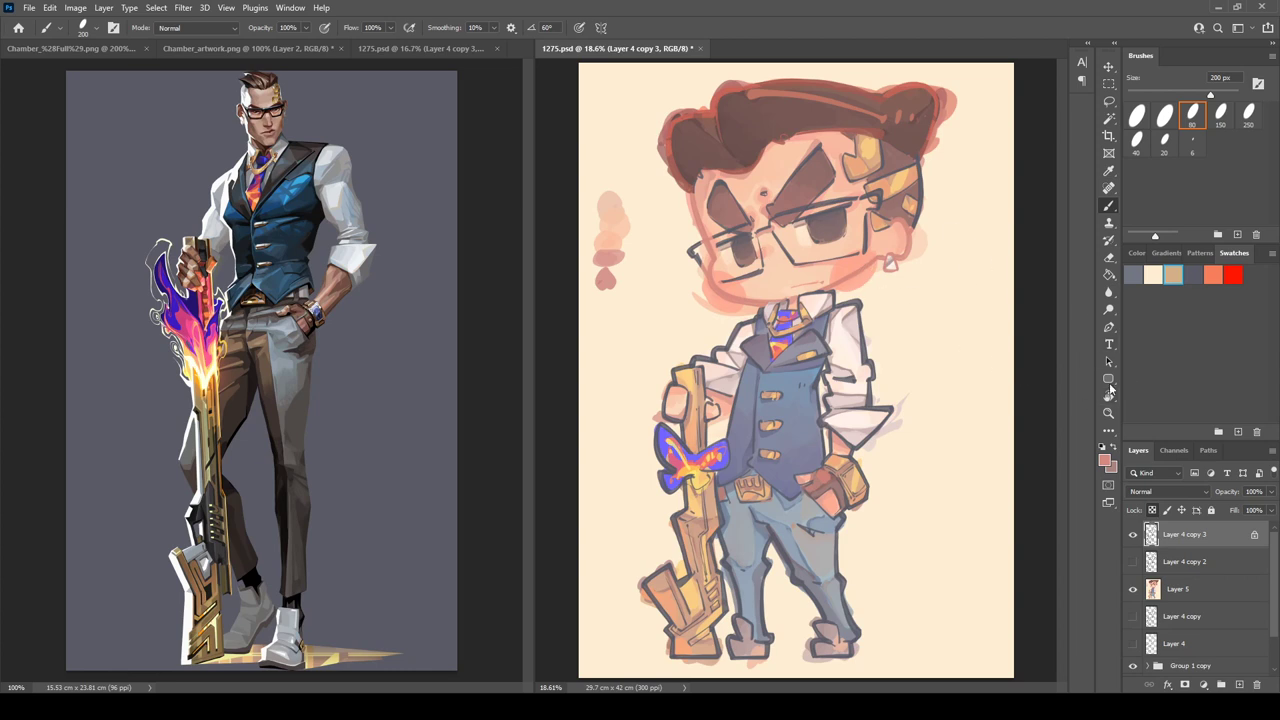
{"action": "key", "text": "i"}
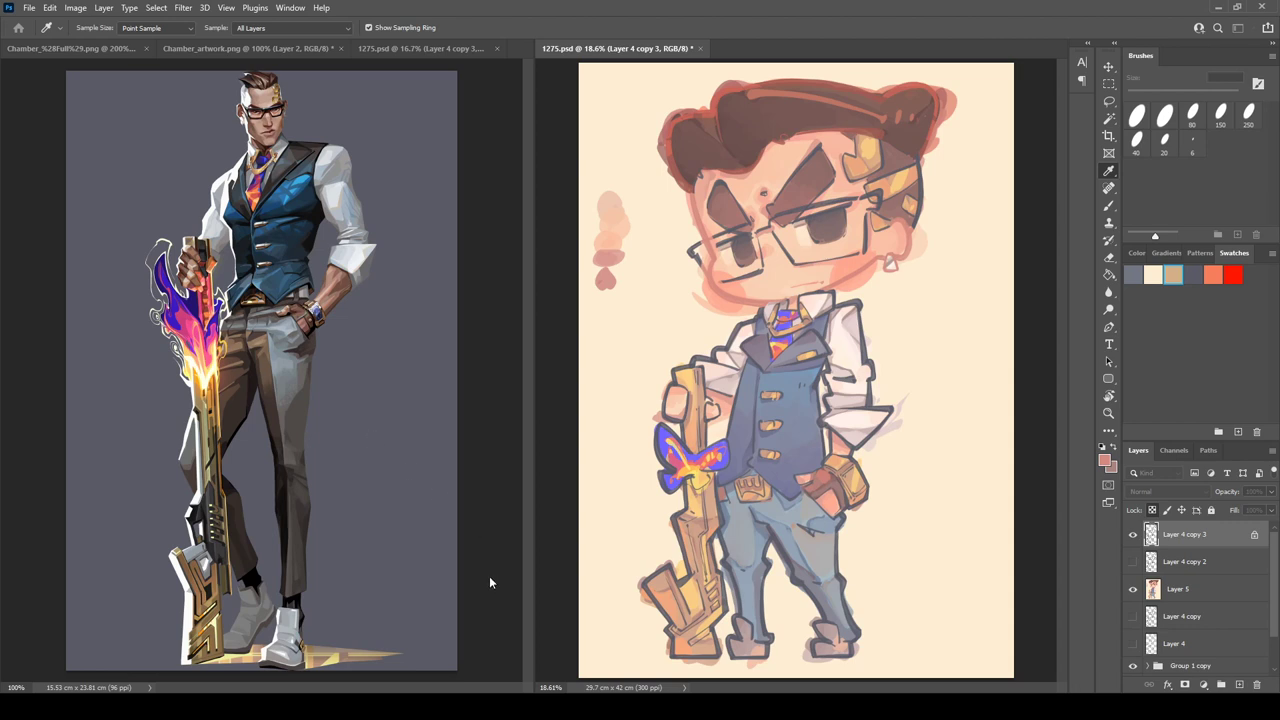
{"action": "key", "text": "b"}
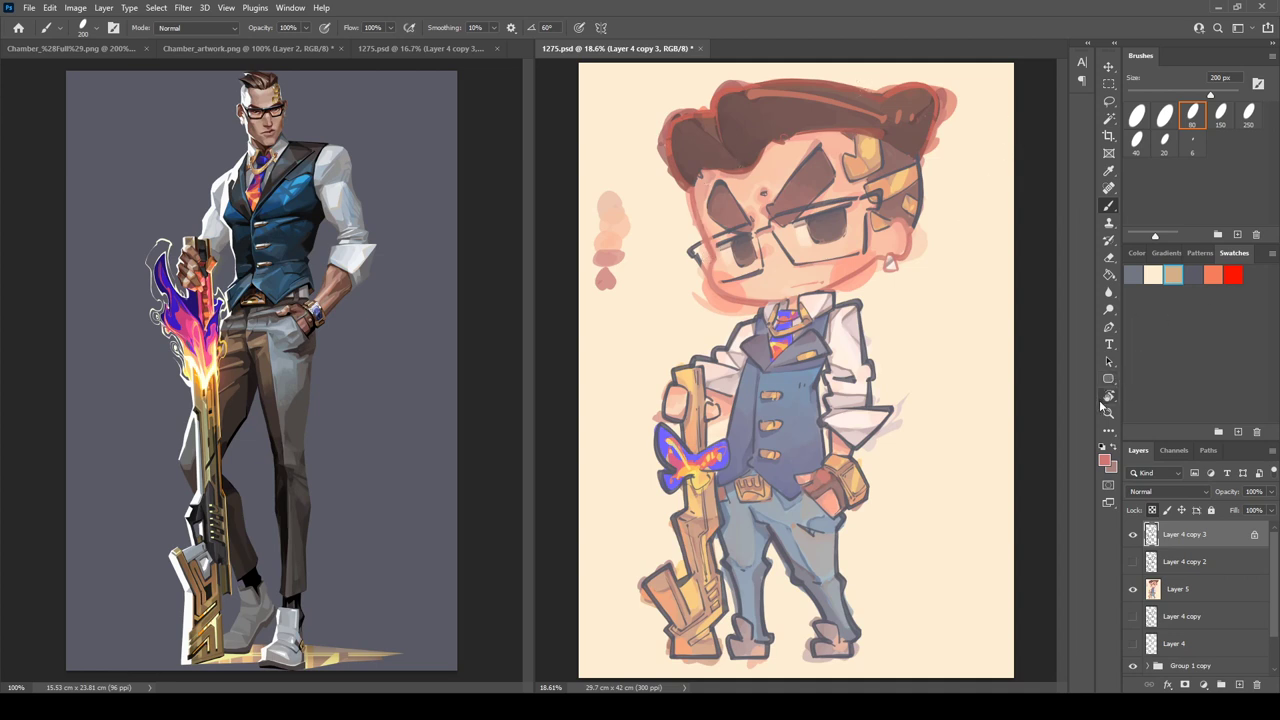
- Rework the front curl's outline in darker reddish brown and recolour the lines around the gold streaks at the back of the head
{"action": "key", "text": "i"}
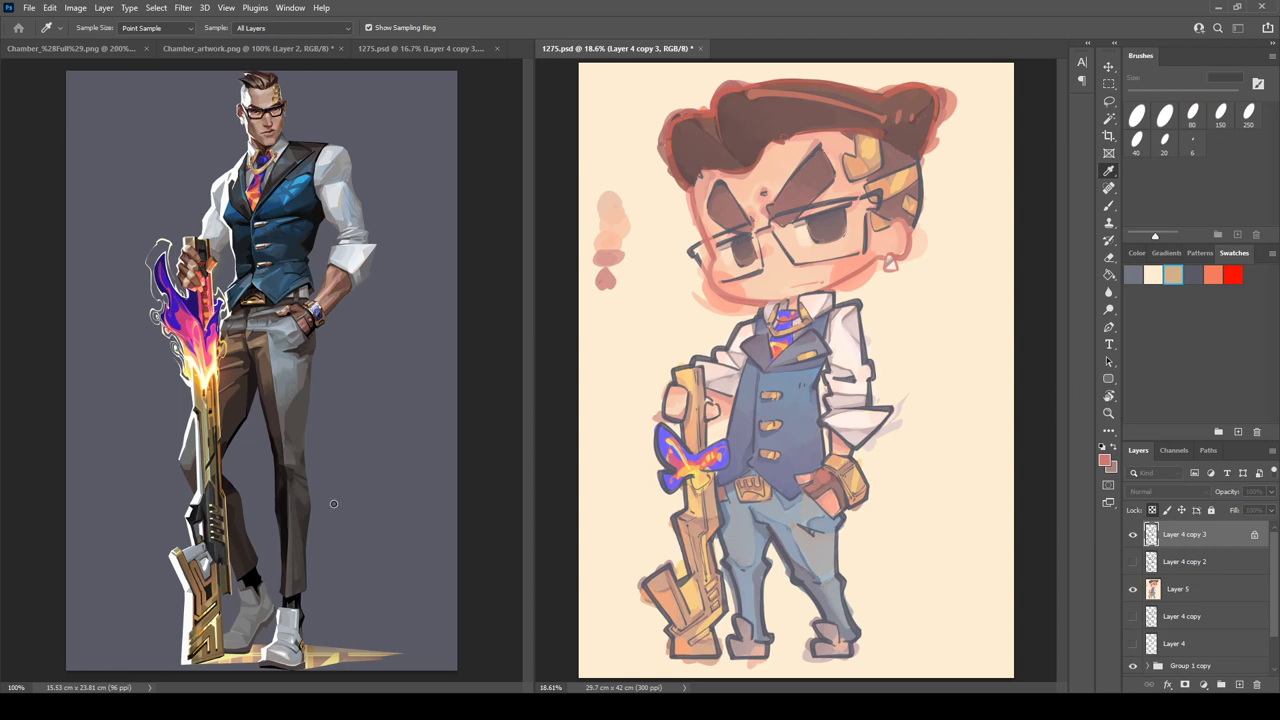
{"action": "key", "text": "b"}
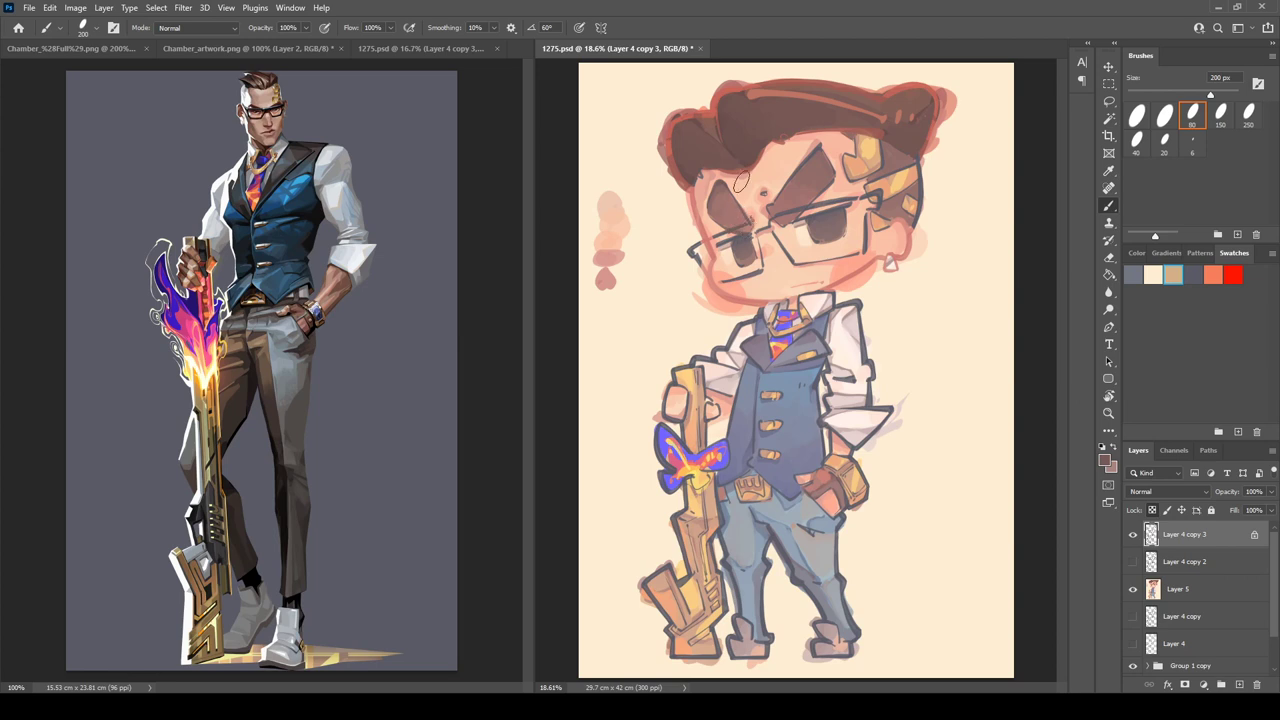
{"action": "left_click_drag", "start_coordinate": [677, 158], "coordinate": [670, 144]}
{"action": "mouse_move", "coordinate": [686, 188]}
{"action": "left_mouse_down"}
{"action": "mouse_move", "coordinate": [664, 135]}
{"action": "mouse_move", "coordinate": [705, 106]}
{"action": "left_mouse_up"}
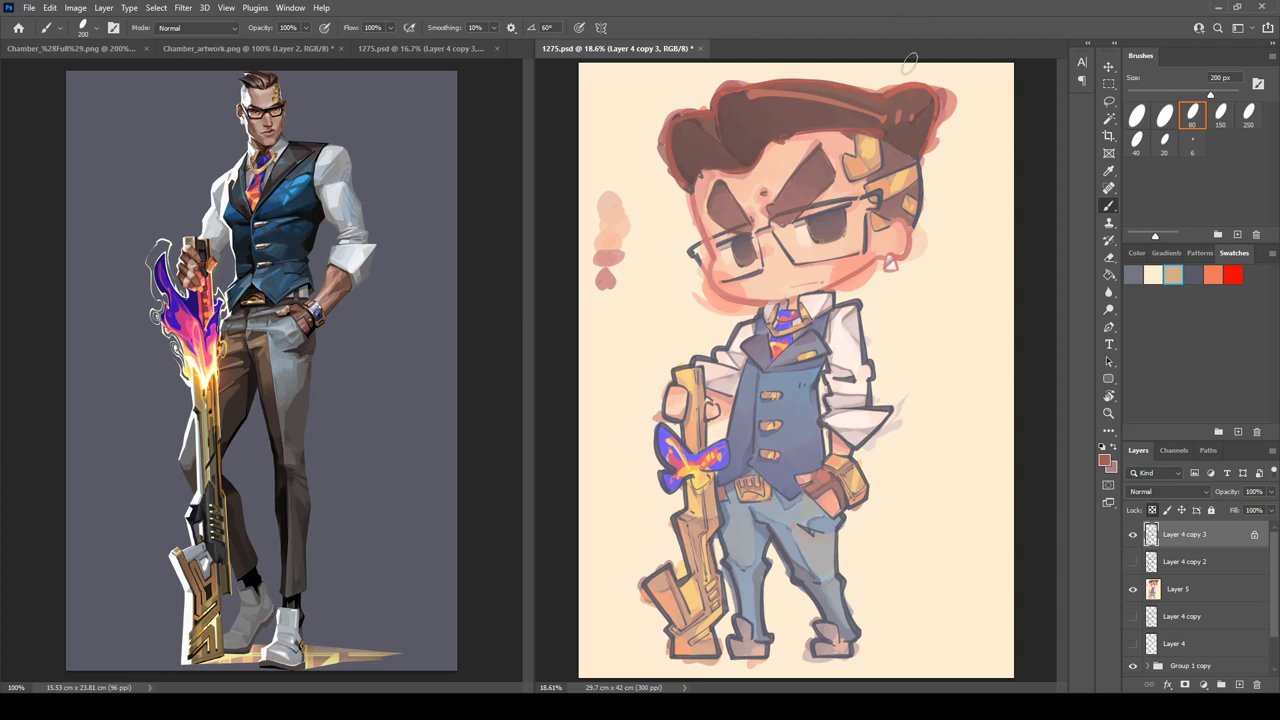
{"action": "left_click", "coordinate": [694, 186], "text": "alt"}
{"action": "left_click", "coordinate": [1103, 460]}
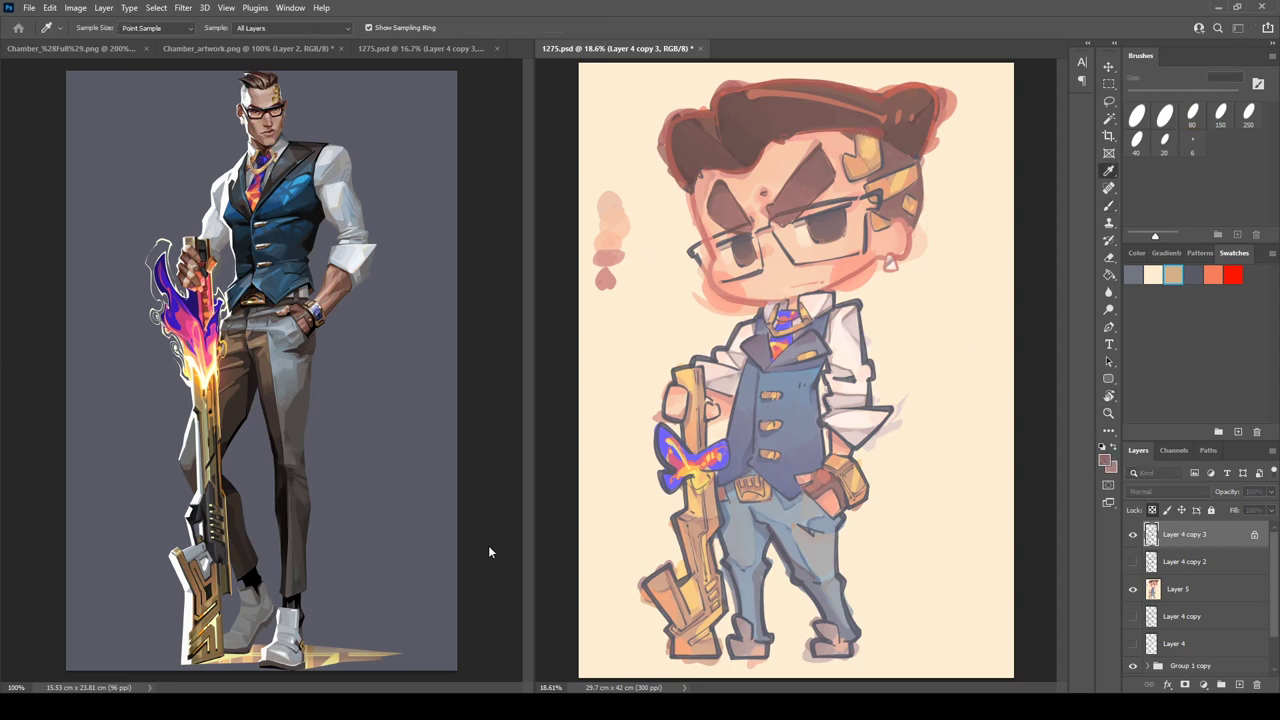
{"action": "left_click", "coordinate": [604, 409]}
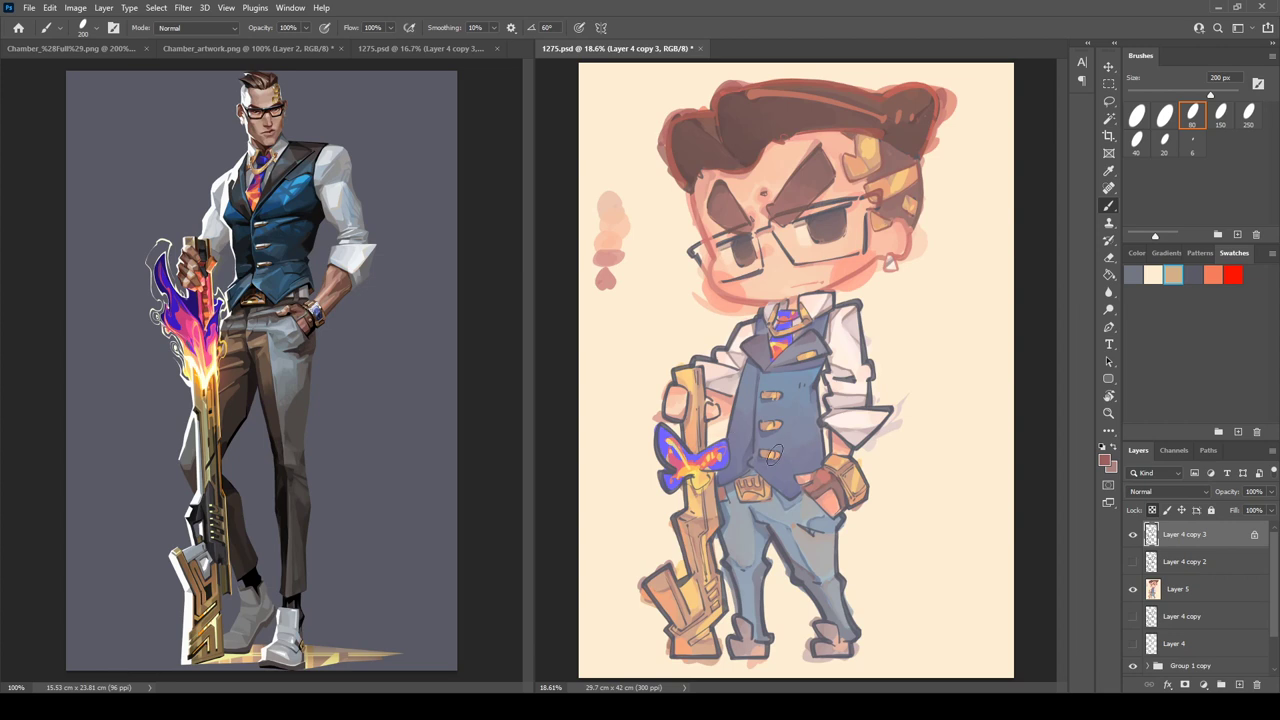
- Recolour the outlines of the rifle and the bracelet hand in reddish brown with the brush enlarged to 500 px
{"action": "key", "text": "bracketright"}
{"action": "key", "text": "bracketright"}
{"action": "key", "text": "bracketright"}
{"action": "key", "text": "bracketright"}
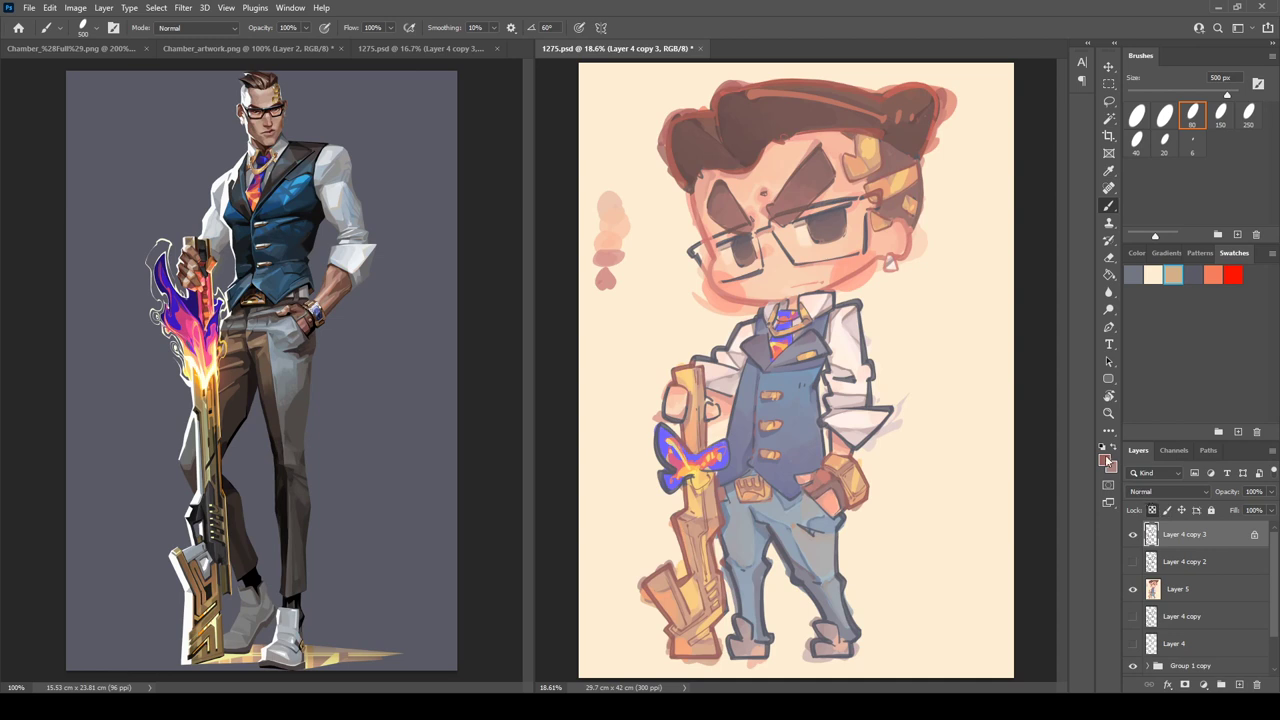
{"action": "key", "text": "i"}
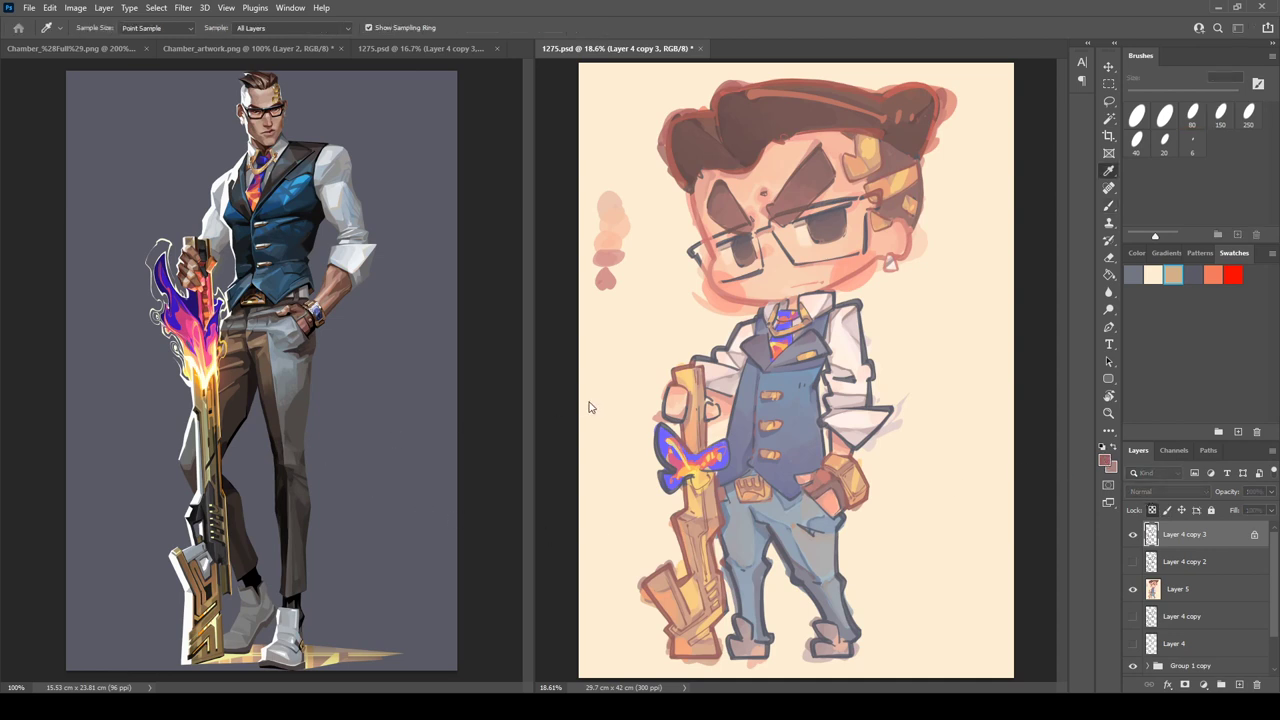
{"action": "key", "text": "b"}
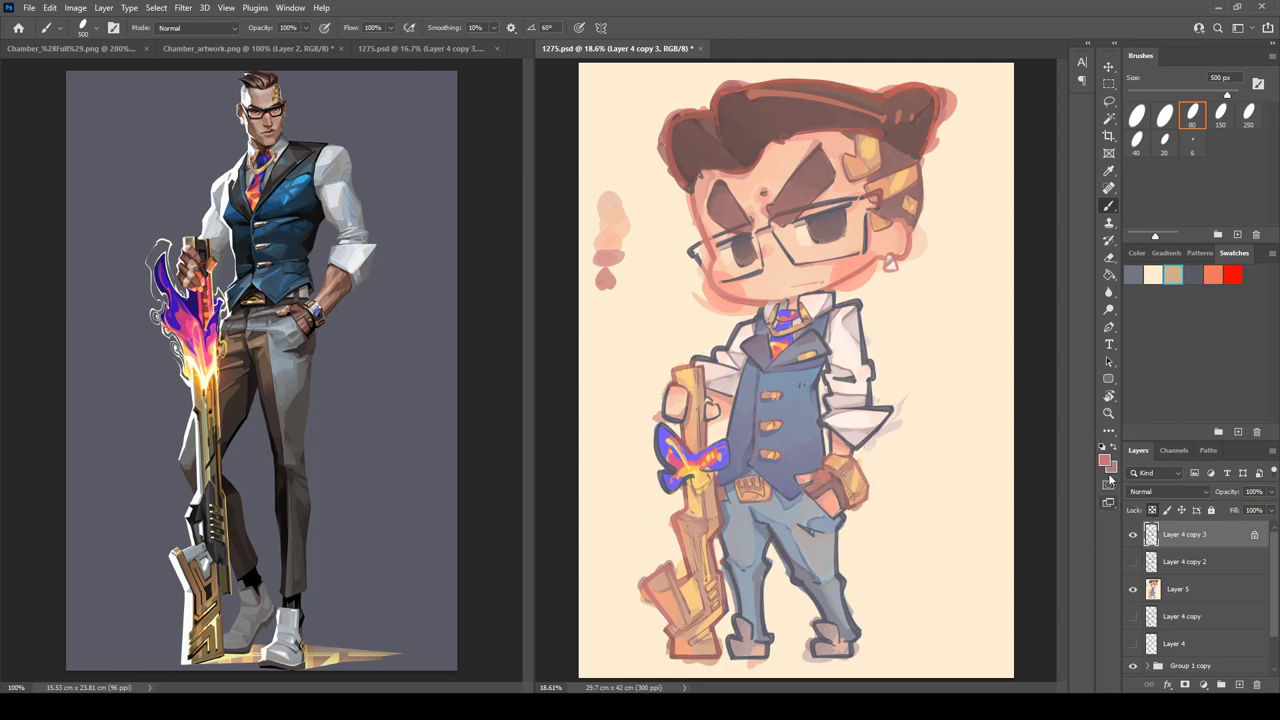
- Recolour the outlines of both shoes in muted mauve-brown on Layer 4 copy 3
{"action": "key", "text": "i"}
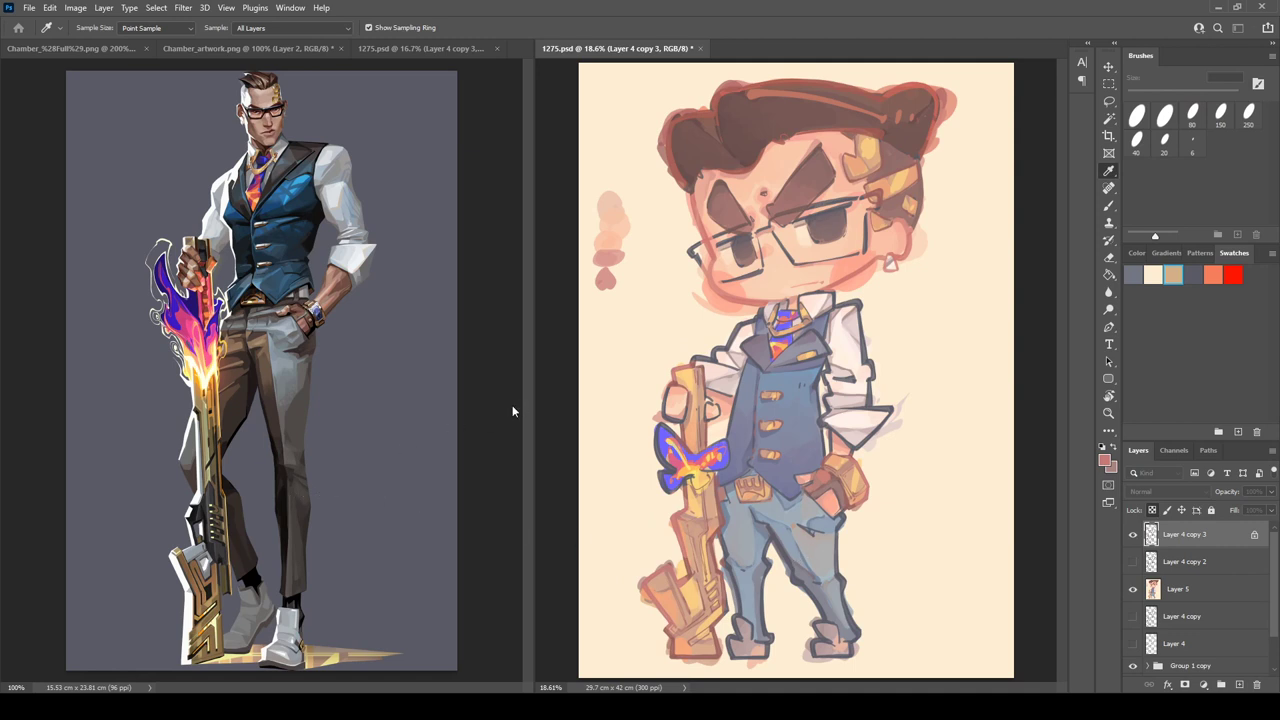
{"action": "key", "text": "b"}
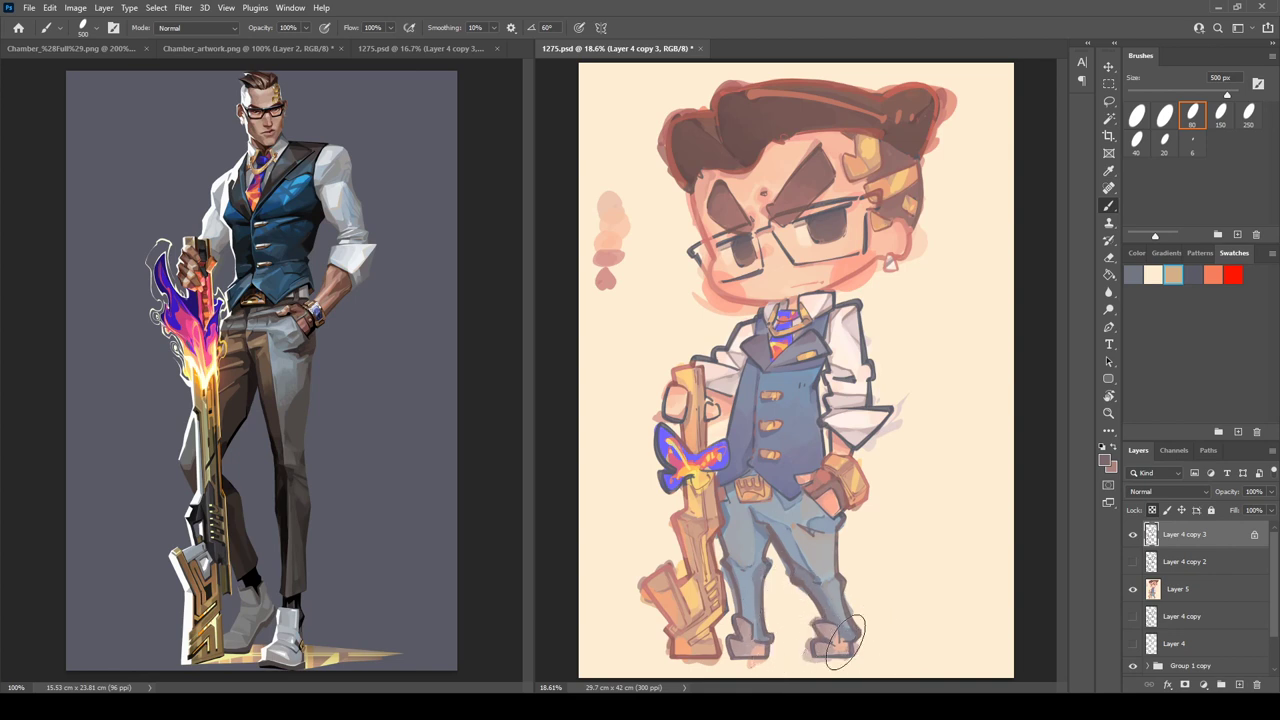
{"action": "key", "text": "i"}
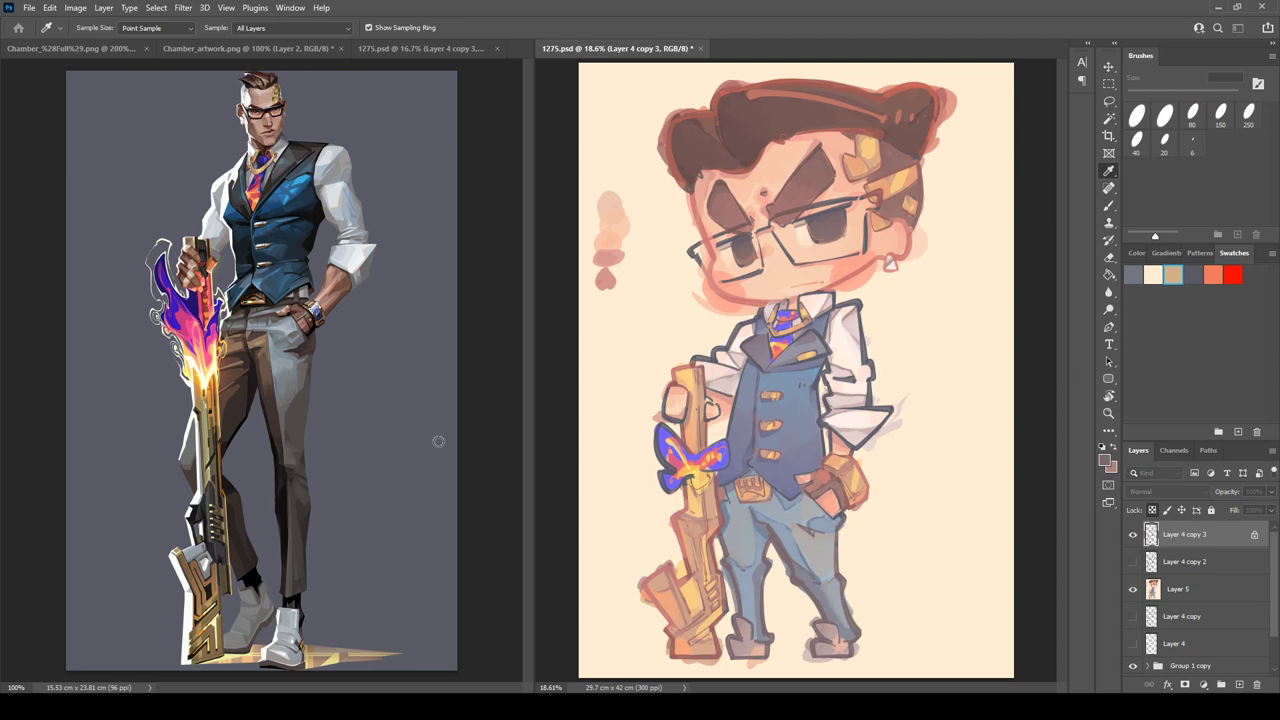
{"action": "key", "text": "b"}
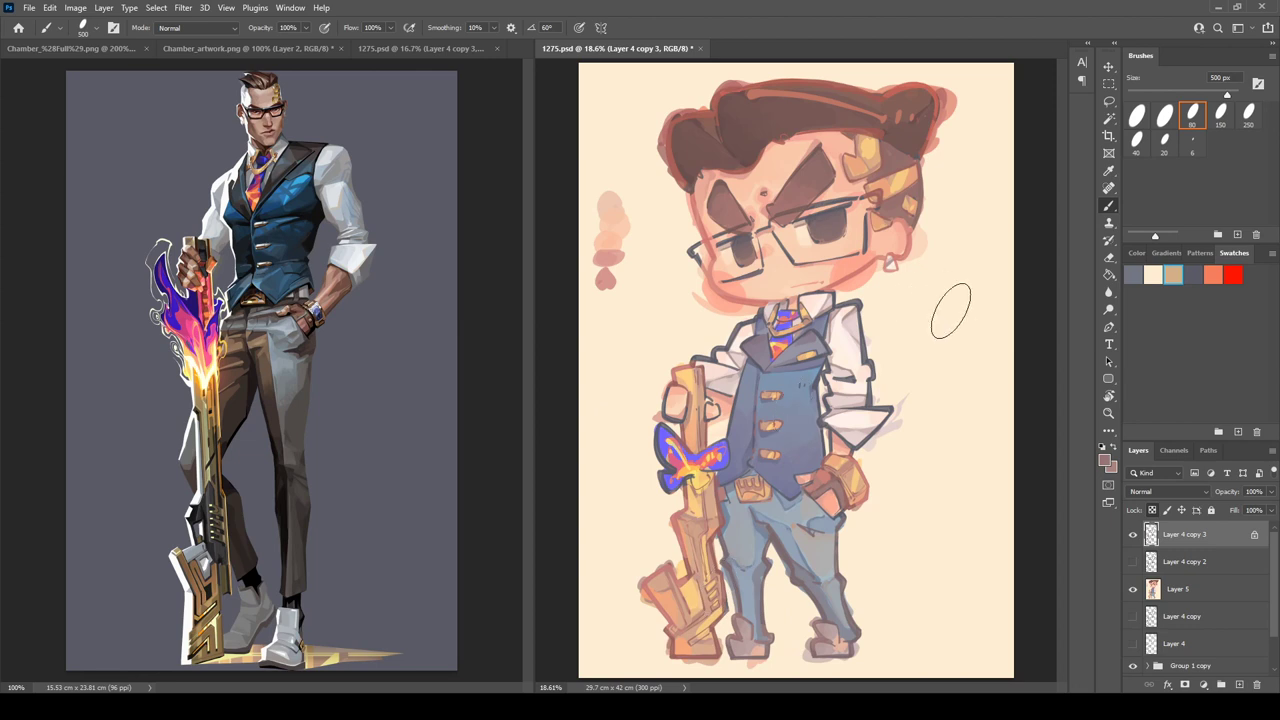
- Recolour the outlines of the vest and the rolled shirt cuffs in muted blue-violet
{"action": "key", "text": "i"}
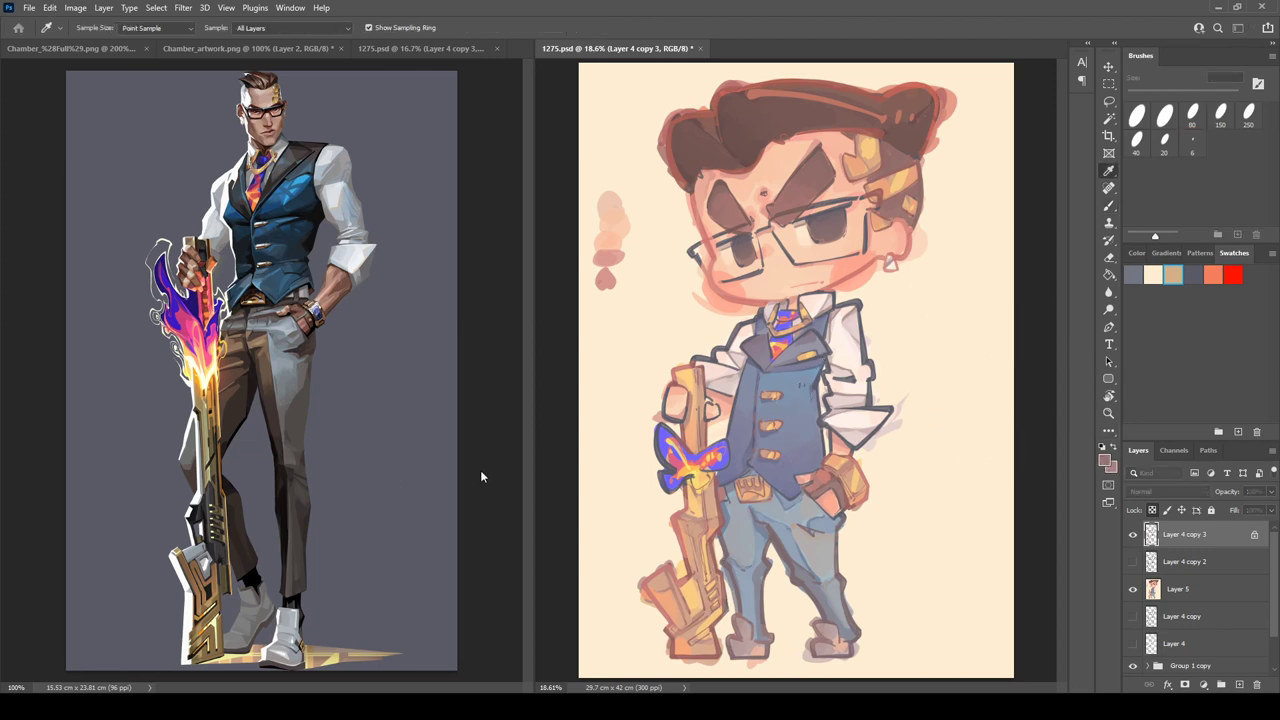
{"action": "left_click", "coordinate": [354, 476]}
{"action": "key", "text": "b"}
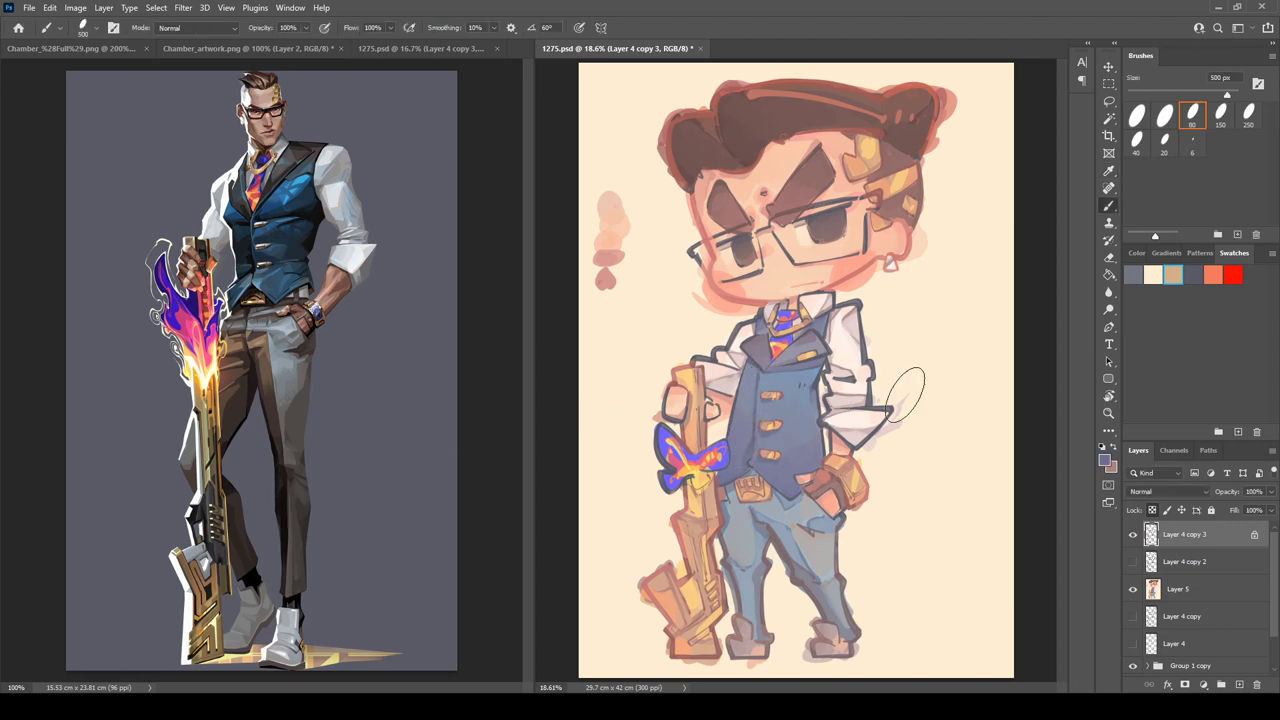
{"action": "key", "text": "i"}
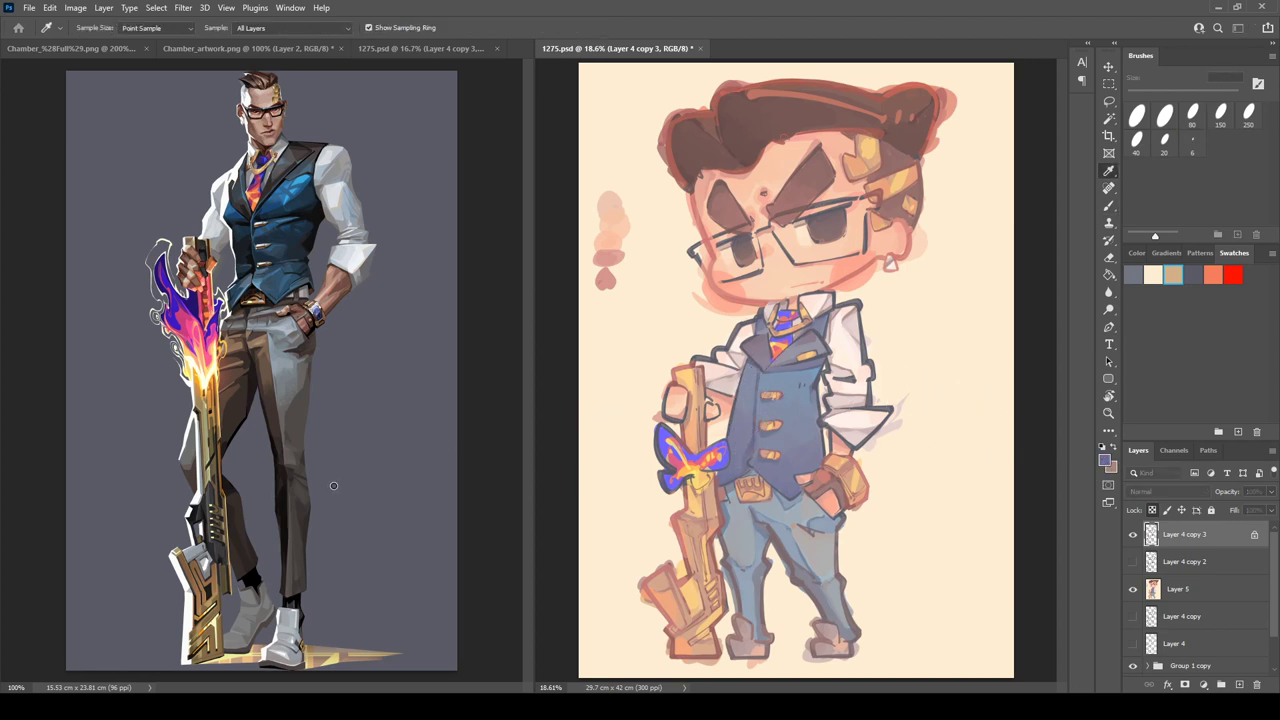
{"action": "key", "text": "b"}
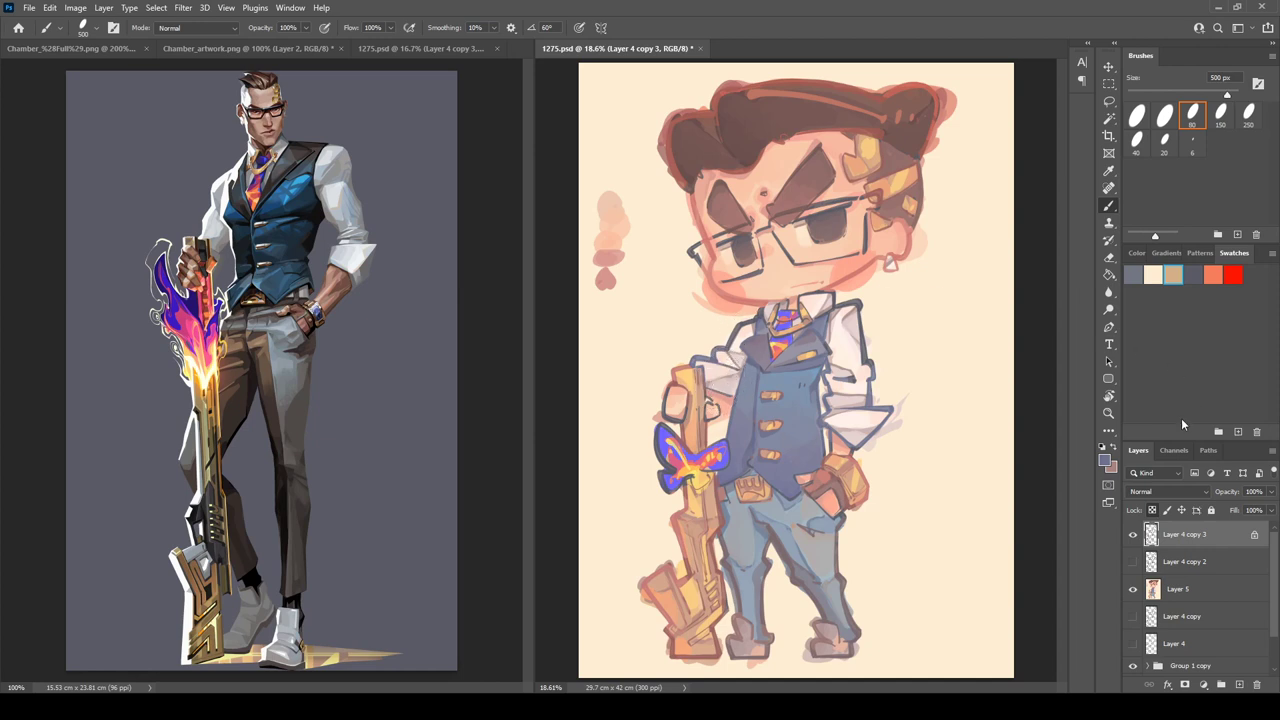
- Recolour the outlines of both upper shirt sleeves in soft reddish brown
{"action": "key", "text": "i"}
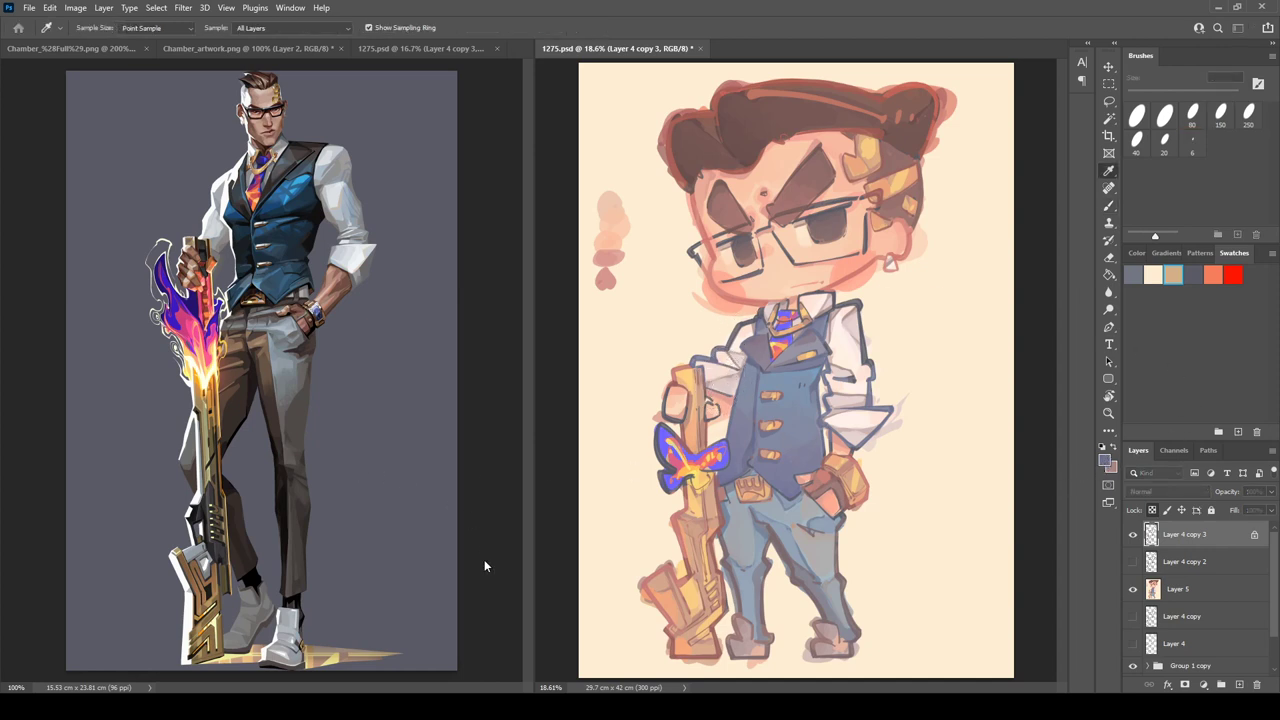
{"action": "key", "text": "Return"}
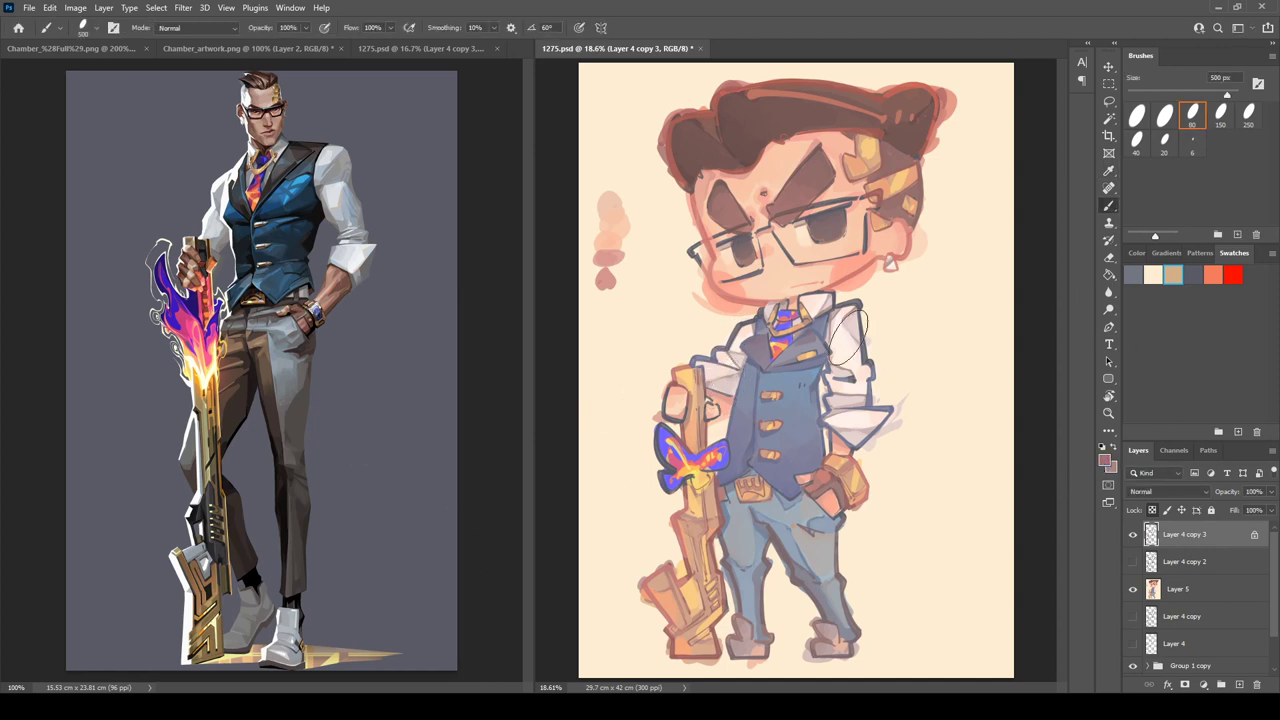
{"action": "left_click_drag", "start_coordinate": [869, 380], "coordinate": [857, 318]}
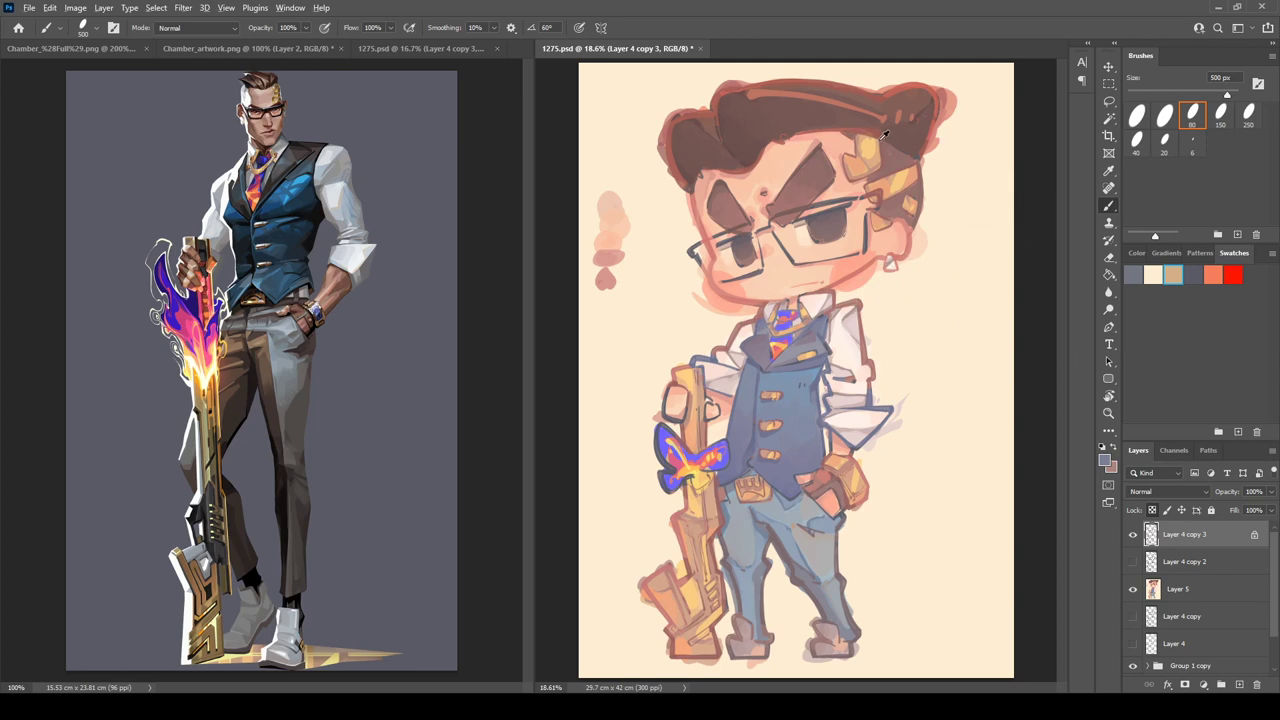
{"action": "left_click", "coordinate": [884, 133], "text": "alt"}
{"action": "key", "text": "i"}
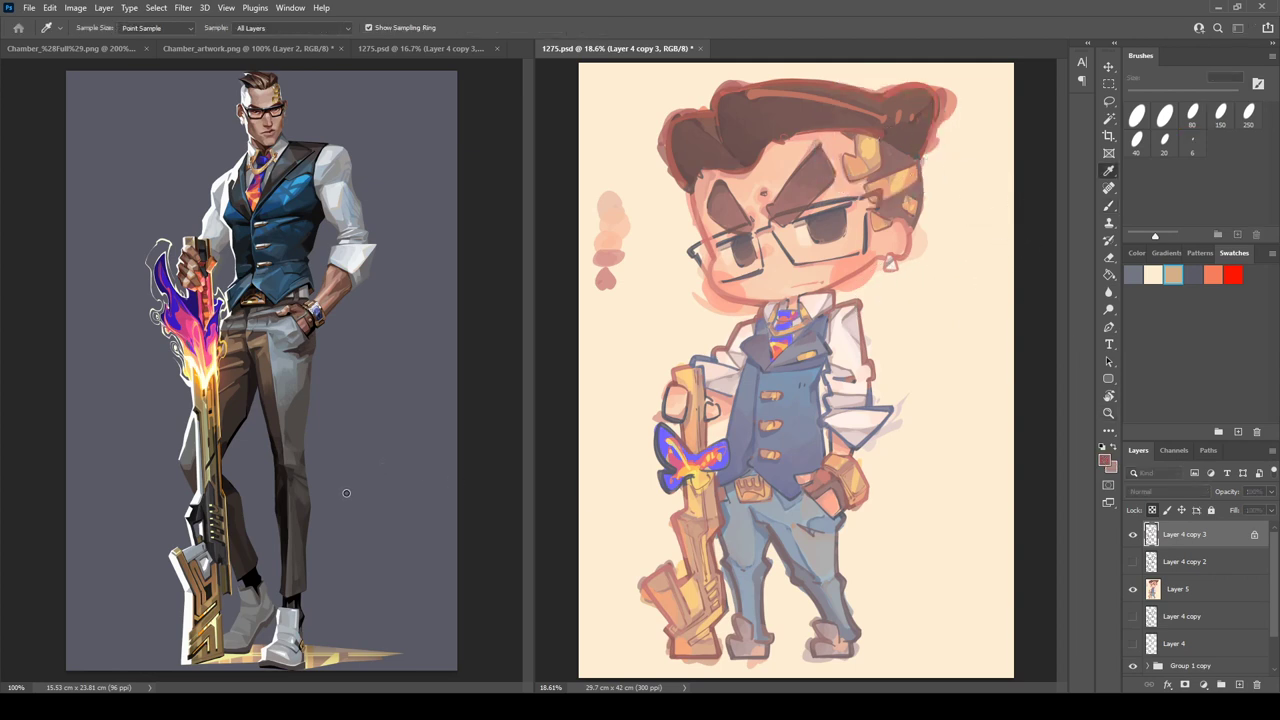
{"action": "key", "text": "b"}
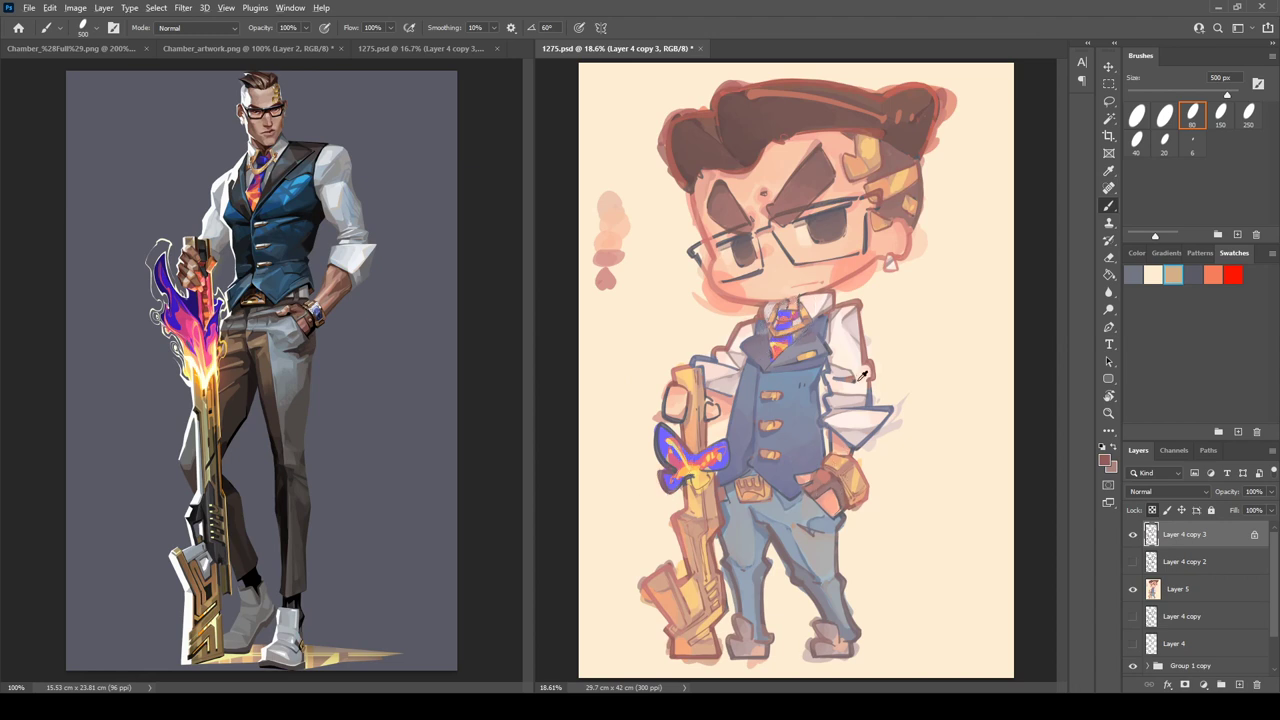
- Try tinting the butterfly's outline with near-white sampled from the shirt sleeve, and undo the last strokes
{"action": "left_click", "coordinate": [858, 388], "text": "alt"}
{"action": "mouse_move", "coordinate": [652, 462]}
{"action": "left_mouse_down"}
{"action": "mouse_move", "coordinate": [670, 450]}
{"action": "mouse_move", "coordinate": [650, 434]}
{"action": "mouse_move", "coordinate": [690, 478]}
{"action": "mouse_move", "coordinate": [682, 466]}
{"action": "left_mouse_up"}
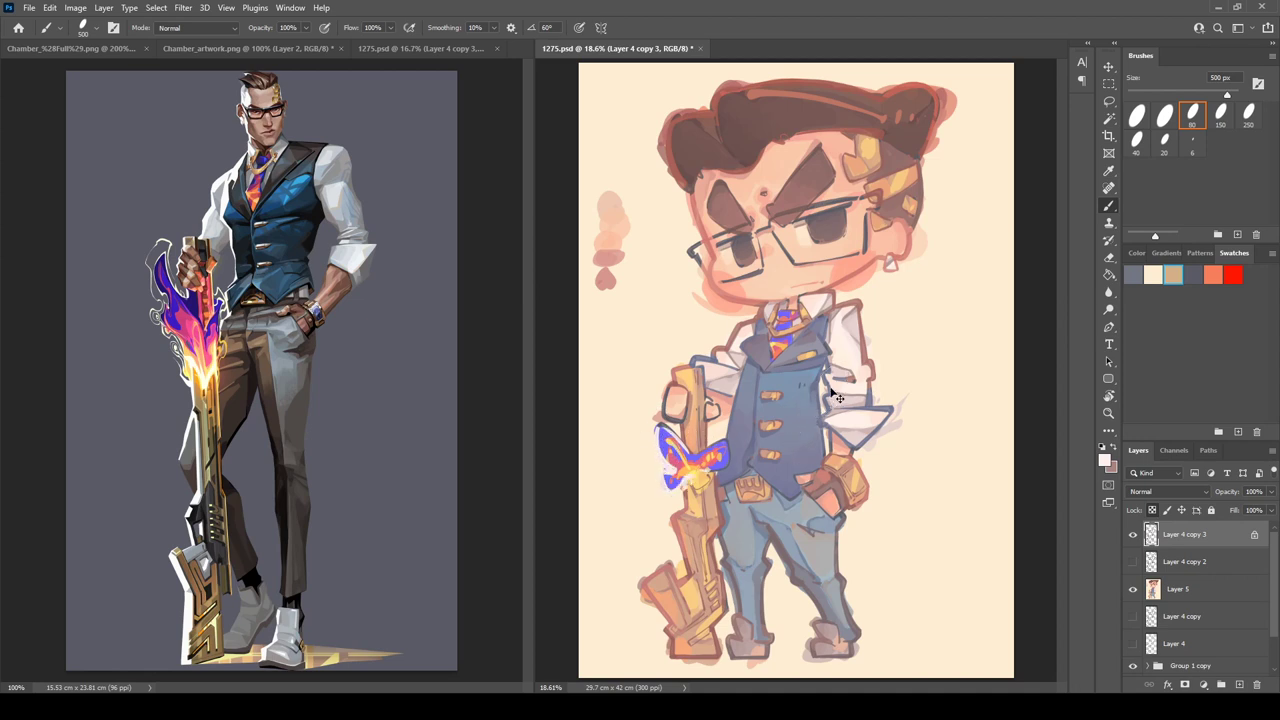
{"action": "key", "text": "ctrl+z"}
{"action": "key", "text": "ctrl+z"}
- Recolour the outline of the hand gripping the rifle in salmon and the glasses frame in dark blue-grey
{"action": "left_click", "coordinate": [861, 270], "text": "alt"}
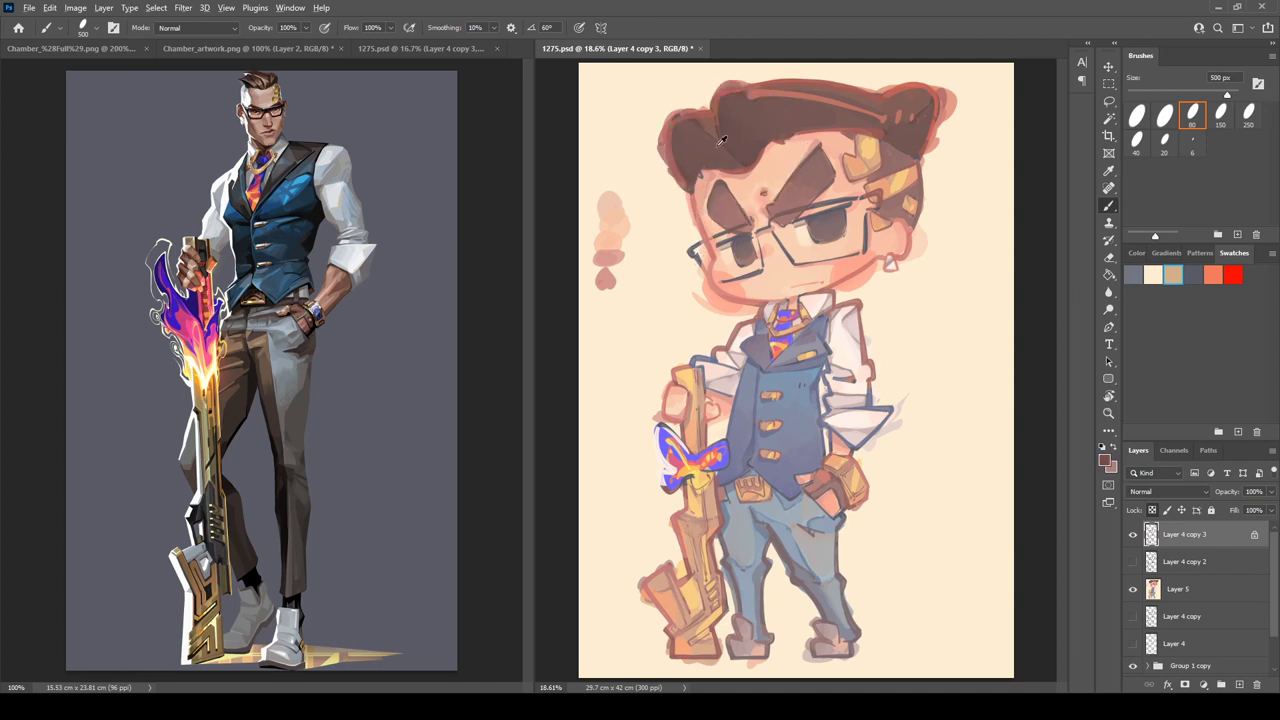
{"action": "left_click", "coordinate": [668, 238], "text": "alt"}
{"action": "key", "text": "i"}
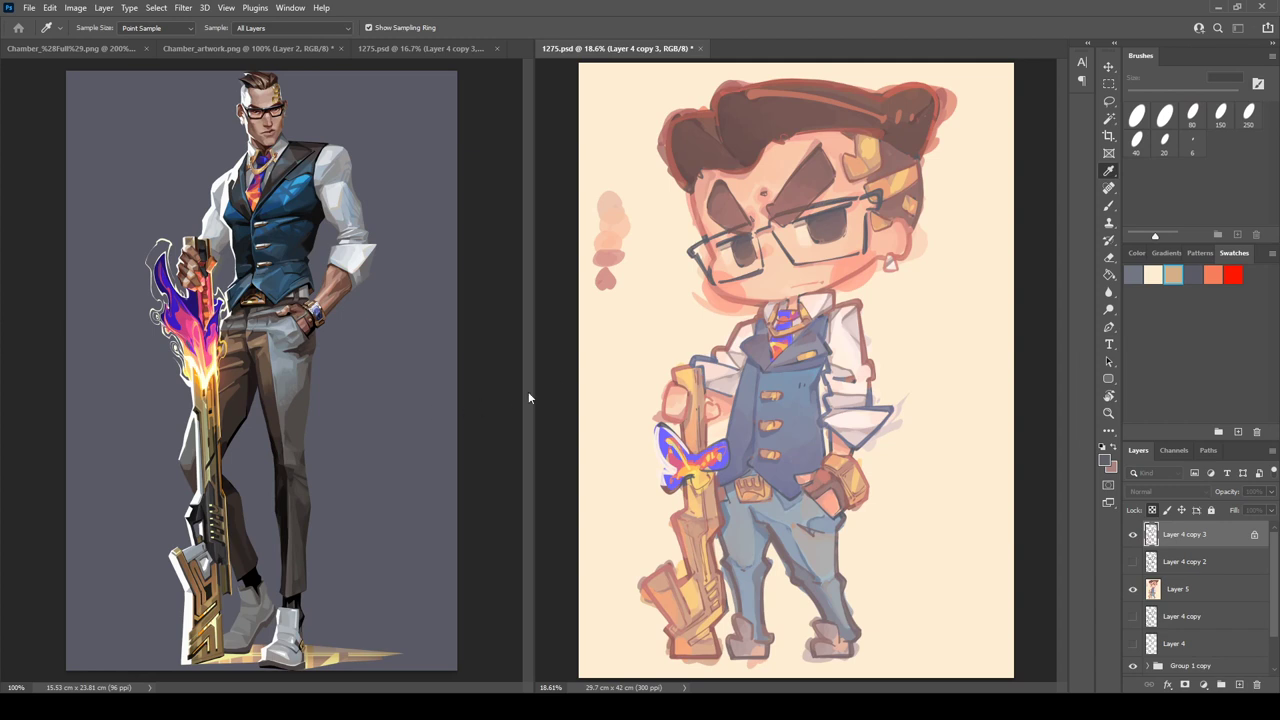
{"action": "key", "text": "b"}
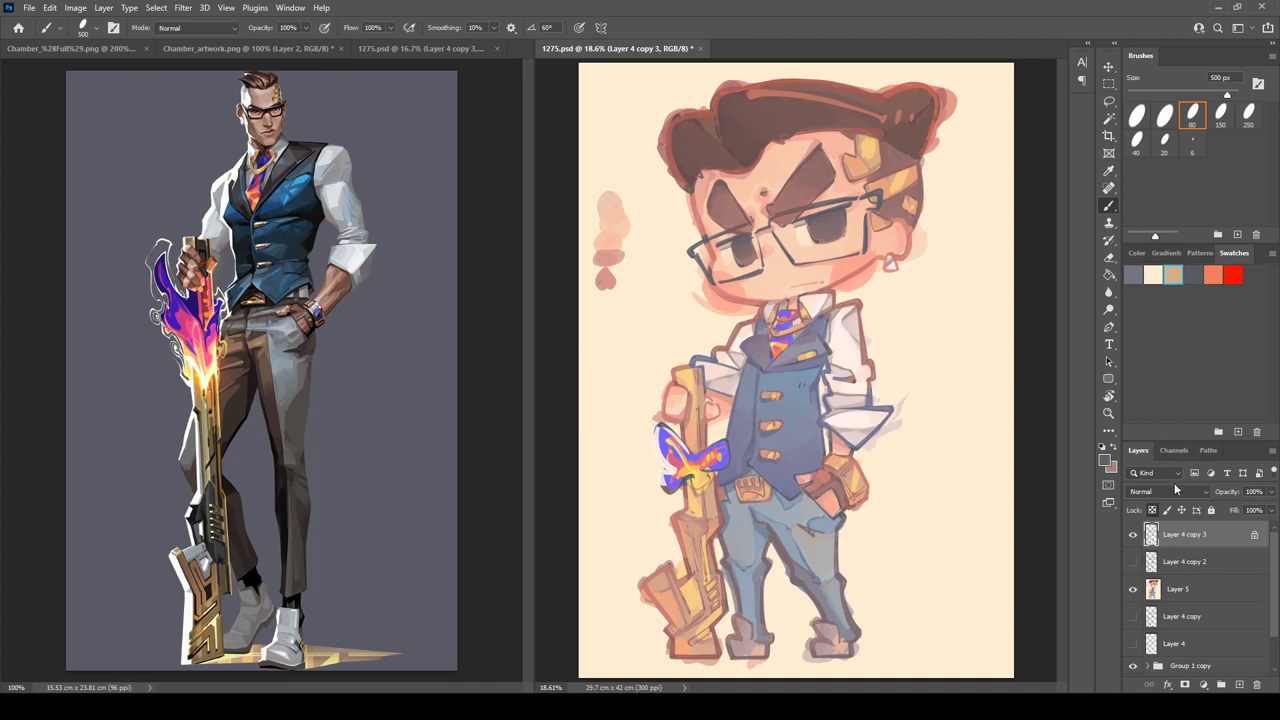
- Sample the peach skin colour and add it to the swatches
{"action": "key", "text": "i"}
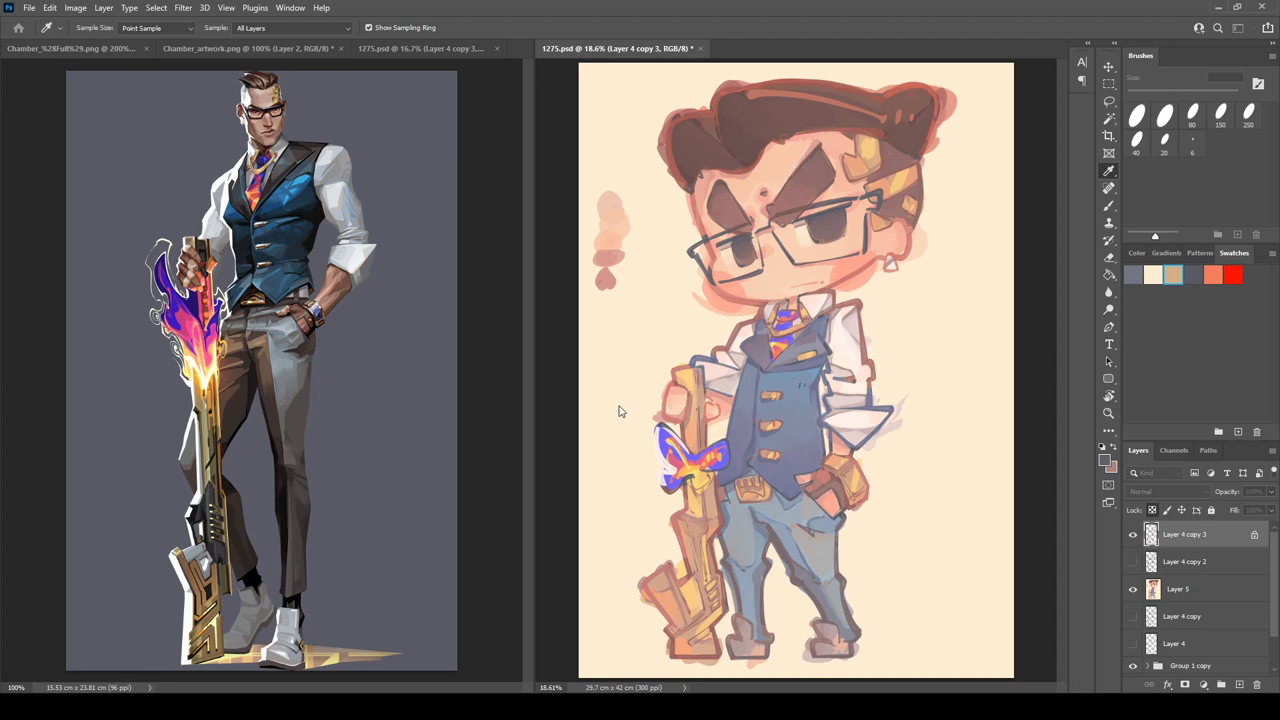
{"action": "key", "text": "b"}
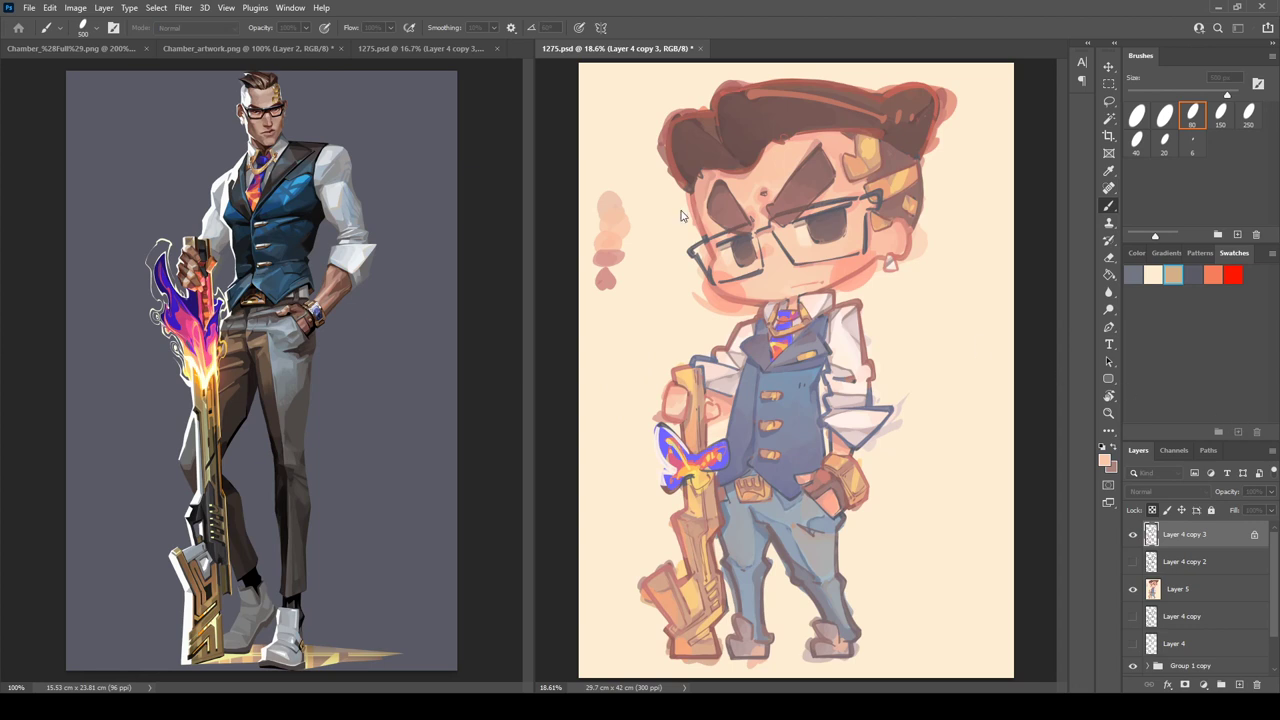
{"action": "left_click", "coordinate": [767, 225]}
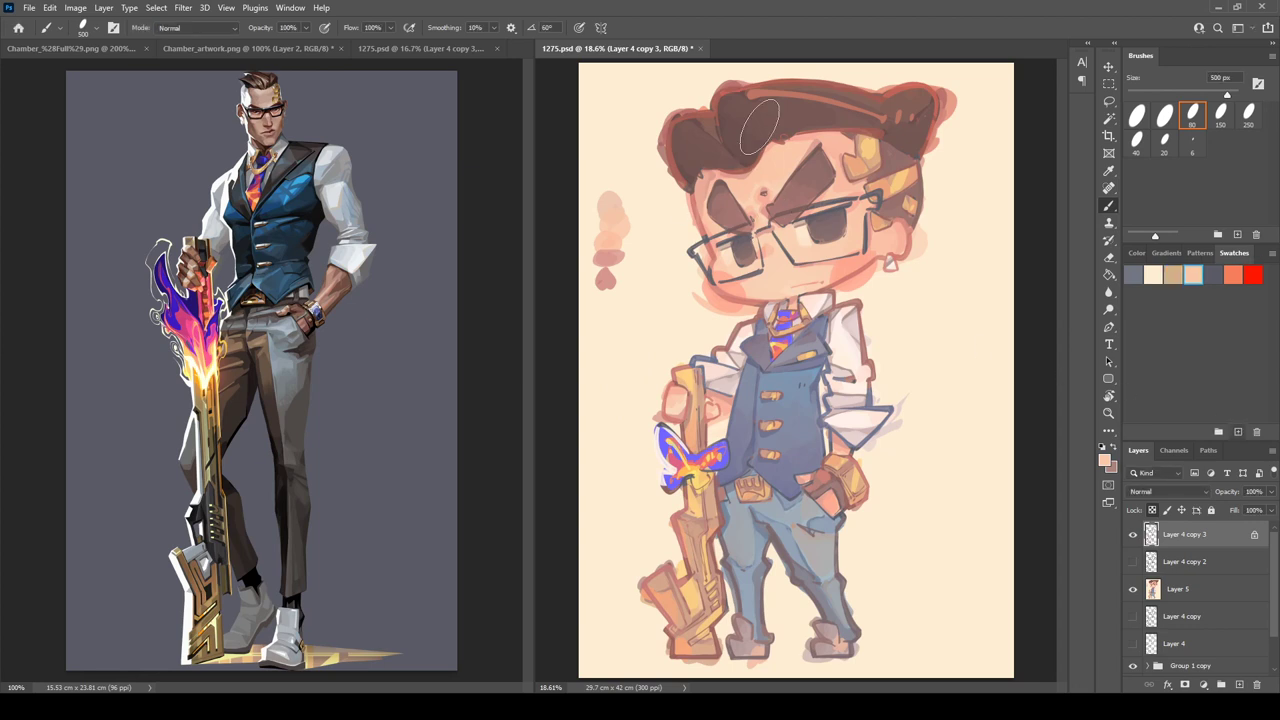
- Duplicate the line-art layer, lock the copy's transparent pixels and recolour the butterfly's outline in bright pink
{"action": "key", "text": "ctrl+j"}
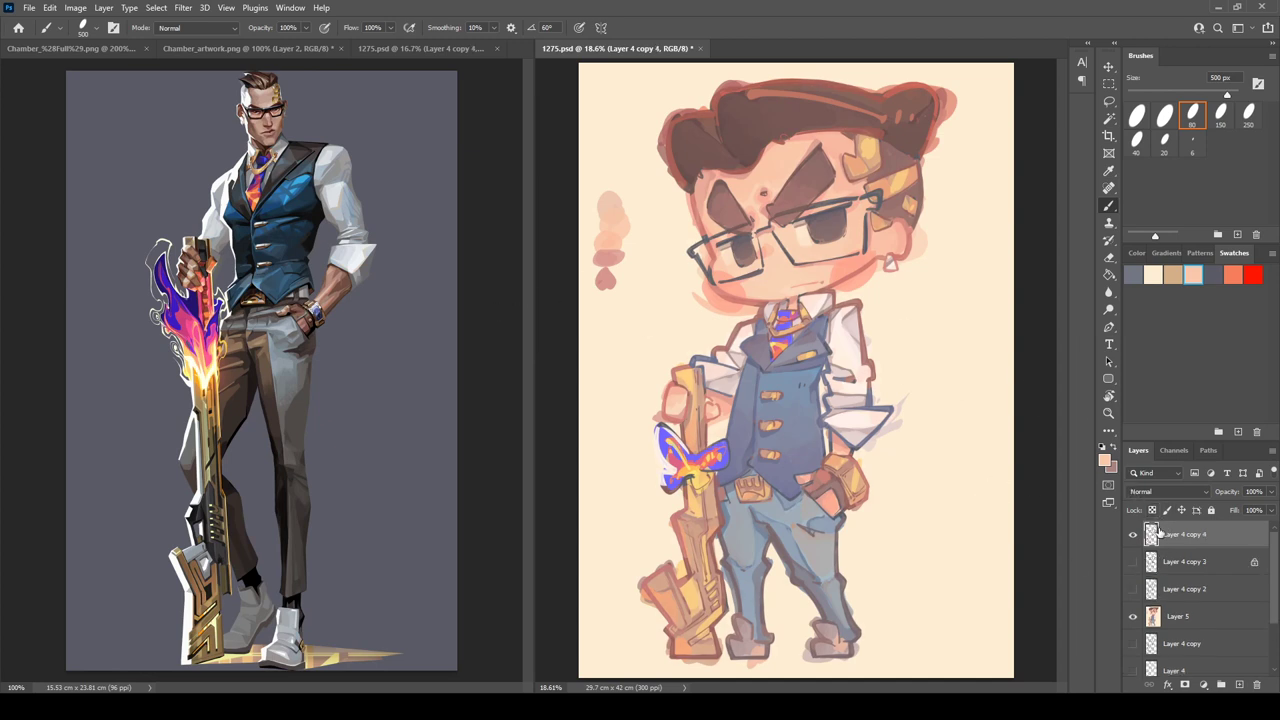
{"action": "left_click", "coordinate": [1152, 511]}
{"action": "left_click", "coordinate": [716, 455], "text": "alt"}
{"action": "mouse_move", "coordinate": [652, 435]}
{"action": "left_mouse_down"}
{"action": "mouse_move", "coordinate": [693, 459]}
{"action": "mouse_move", "coordinate": [673, 485]}
{"action": "mouse_move", "coordinate": [713, 467]}
{"action": "left_mouse_up"}
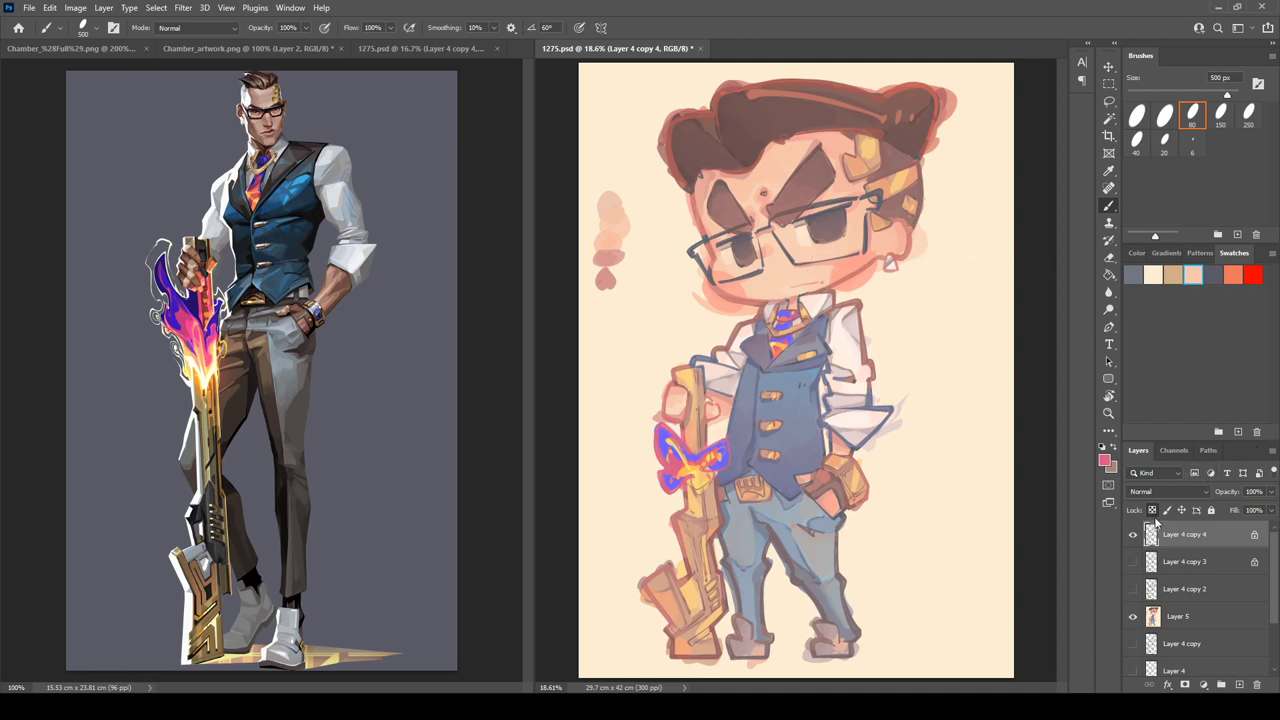
- Show the full view of 1275.psd beside the working view in place of the reference artwork
{"action": "left_click", "coordinate": [290, 48]}
{"action": "left_click", "coordinate": [389, 50]}
{"action": "left_click", "coordinate": [622, 335]}
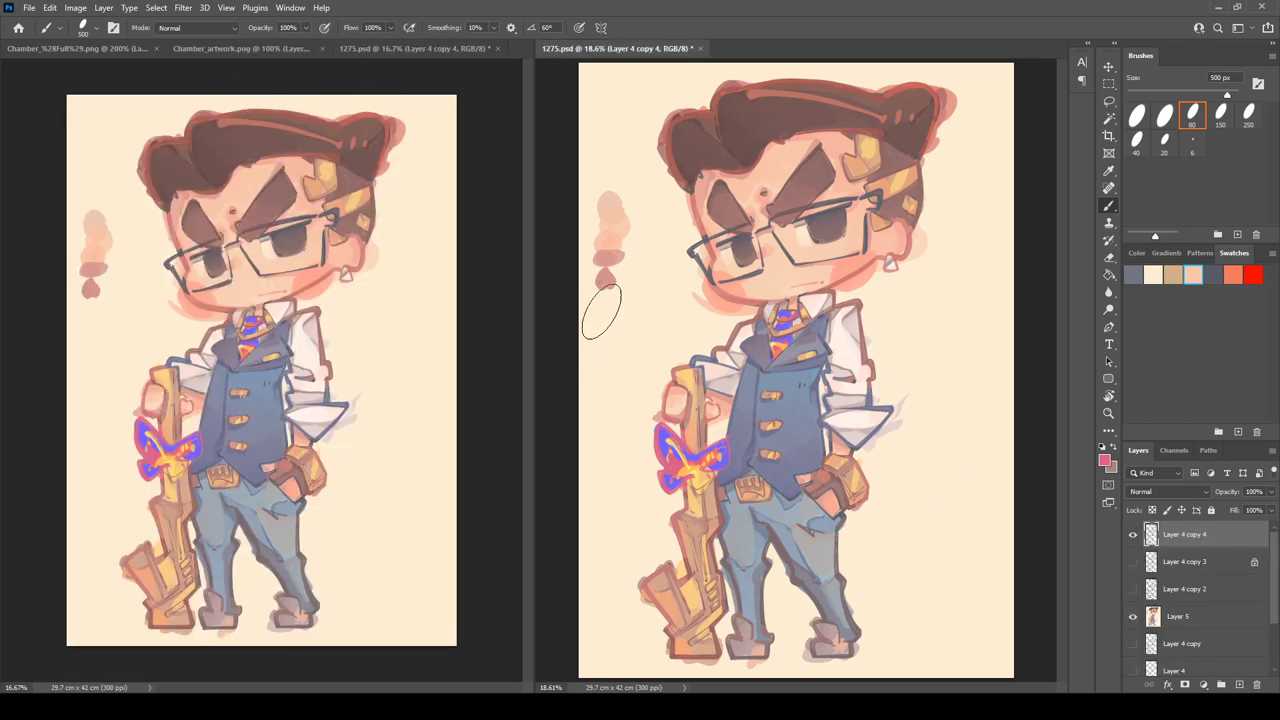
- Redraw the crease between the front curl and the quiff in reddish brown with a 90 px brush
{"action": "key", "text": "ctrl+plus"}
{"action": "key", "text": "ctrl+plus"}
{"action": "key", "text": "ctrl+plus"}
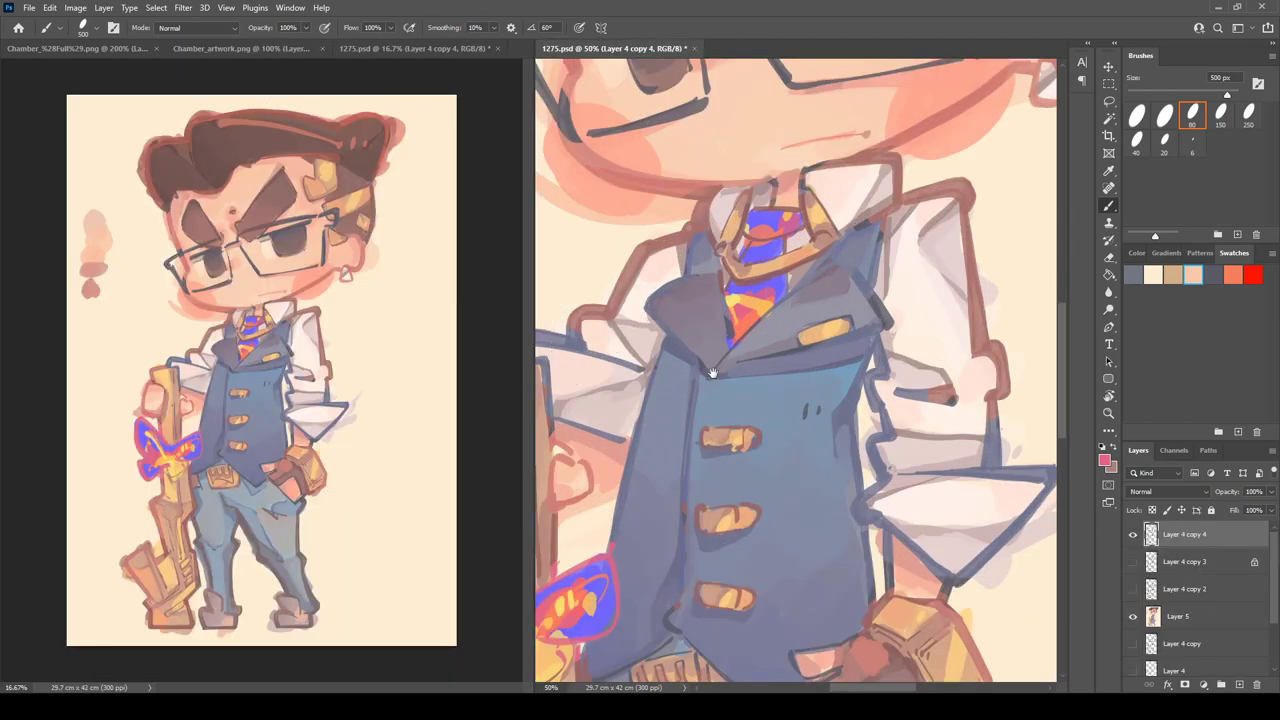
{"action": "left_click_drag", "start_coordinate": [729, 285], "coordinate": [742, 586]}
{"action": "left_click_drag", "start_coordinate": [704, 265], "coordinate": [818, 518]}
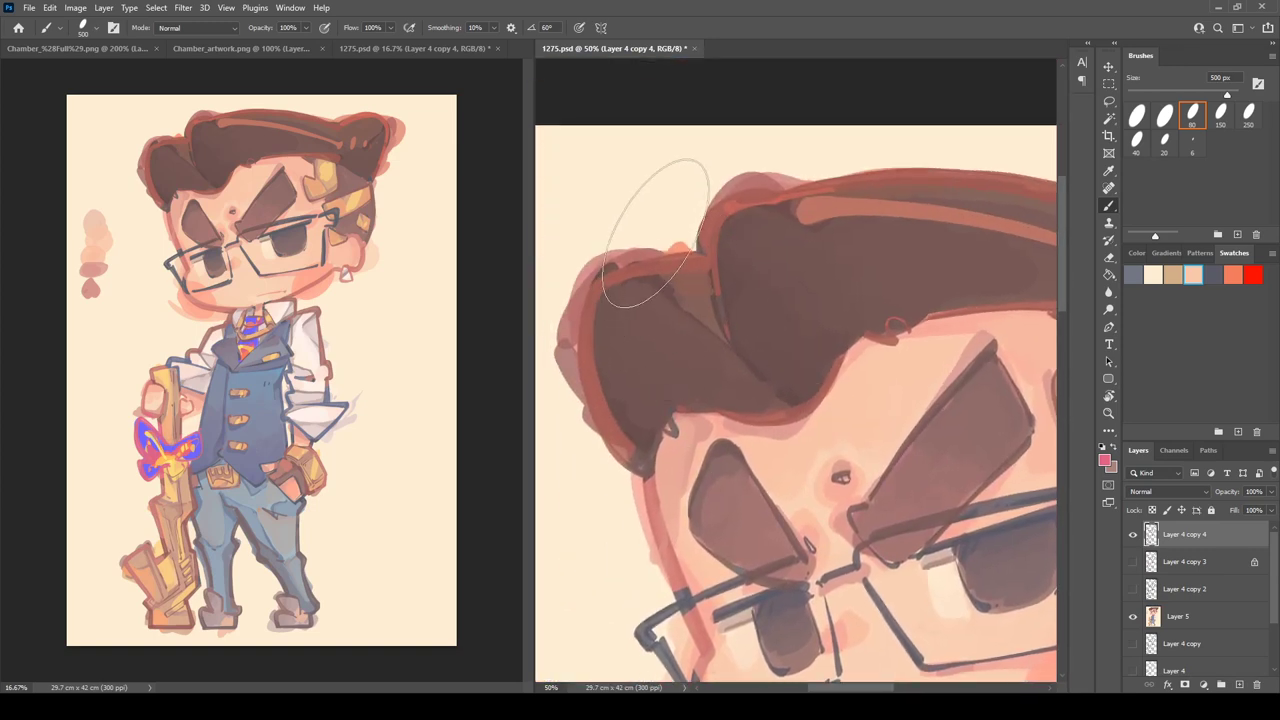
{"action": "left_click", "coordinate": [611, 281], "text": "alt"}
{"action": "key", "text": "["}
{"action": "key", "text": "["}
{"action": "key", "text": "["}
{"action": "key", "text": "["}
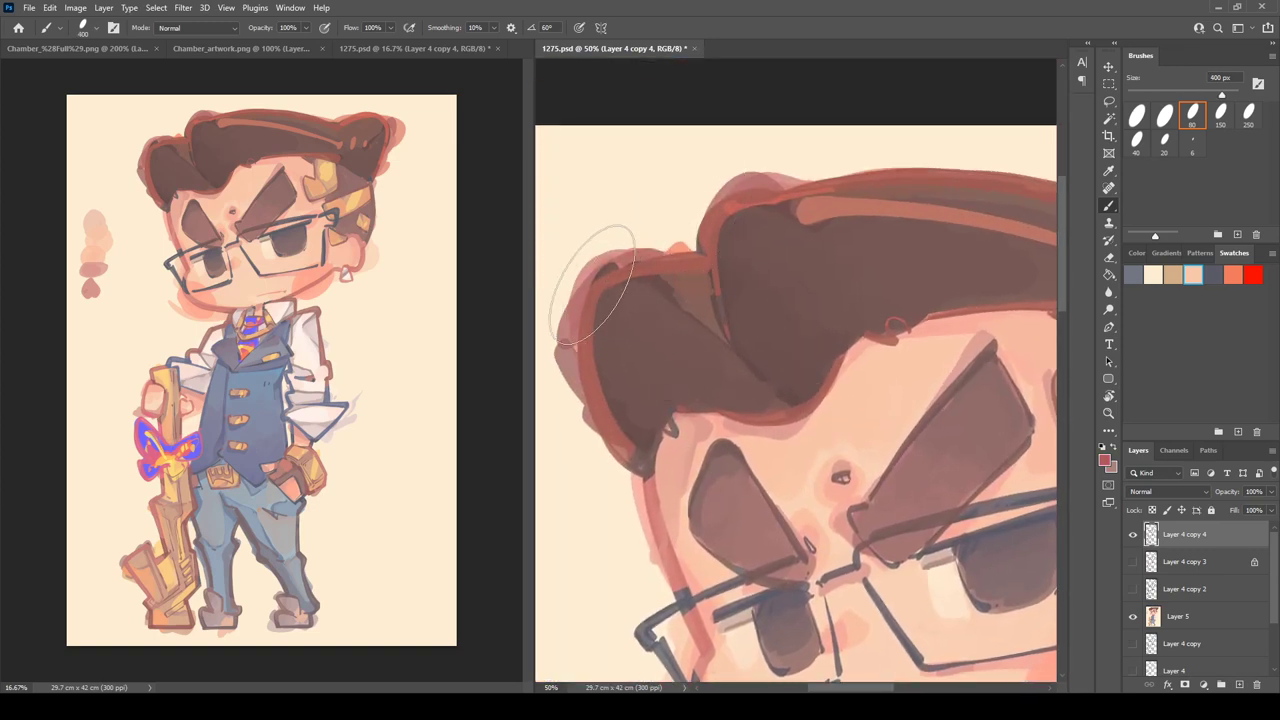
{"action": "key", "text": "bracketleft"}
{"action": "key", "text": "bracketleft"}
{"action": "key", "text": "bracketleft"}
{"action": "key", "text": "bracketleft"}
{"action": "key", "text": "bracketleft"}
{"action": "key", "text": "r"}
{"action": "left_click_drag", "start_coordinate": [665, 262], "coordinate": [731, 158]}
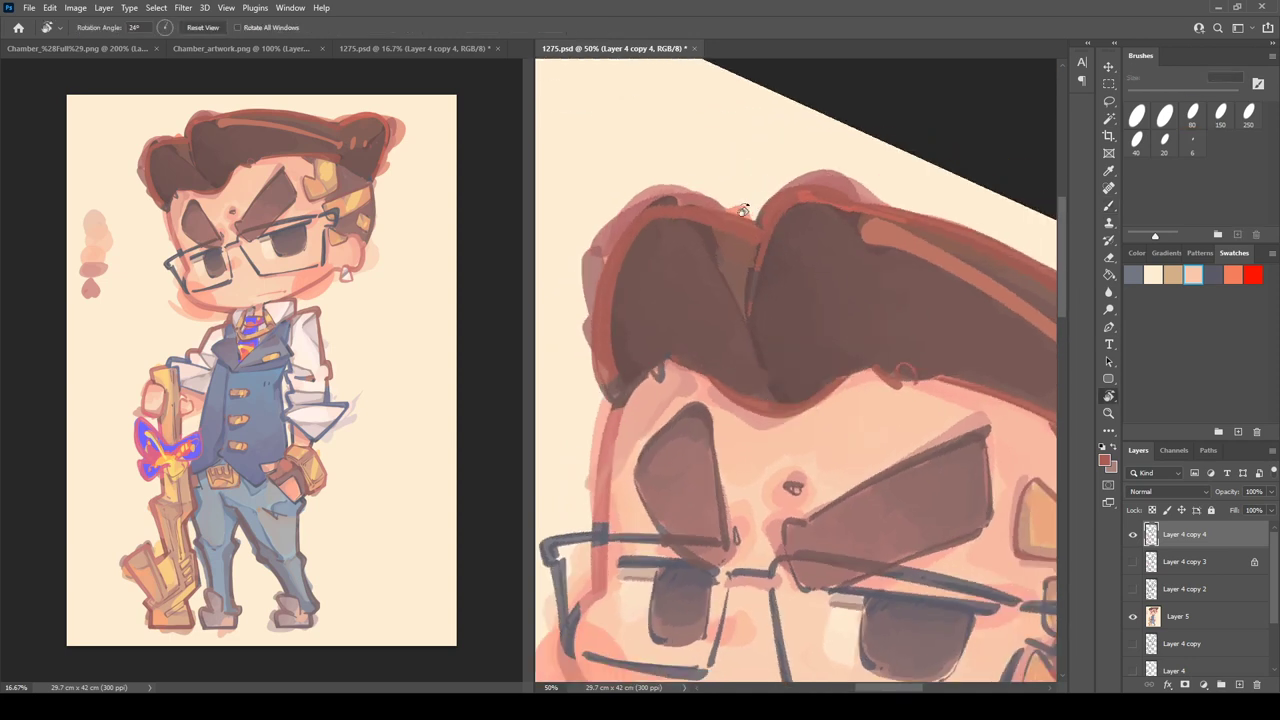
{"action": "key", "text": "b"}
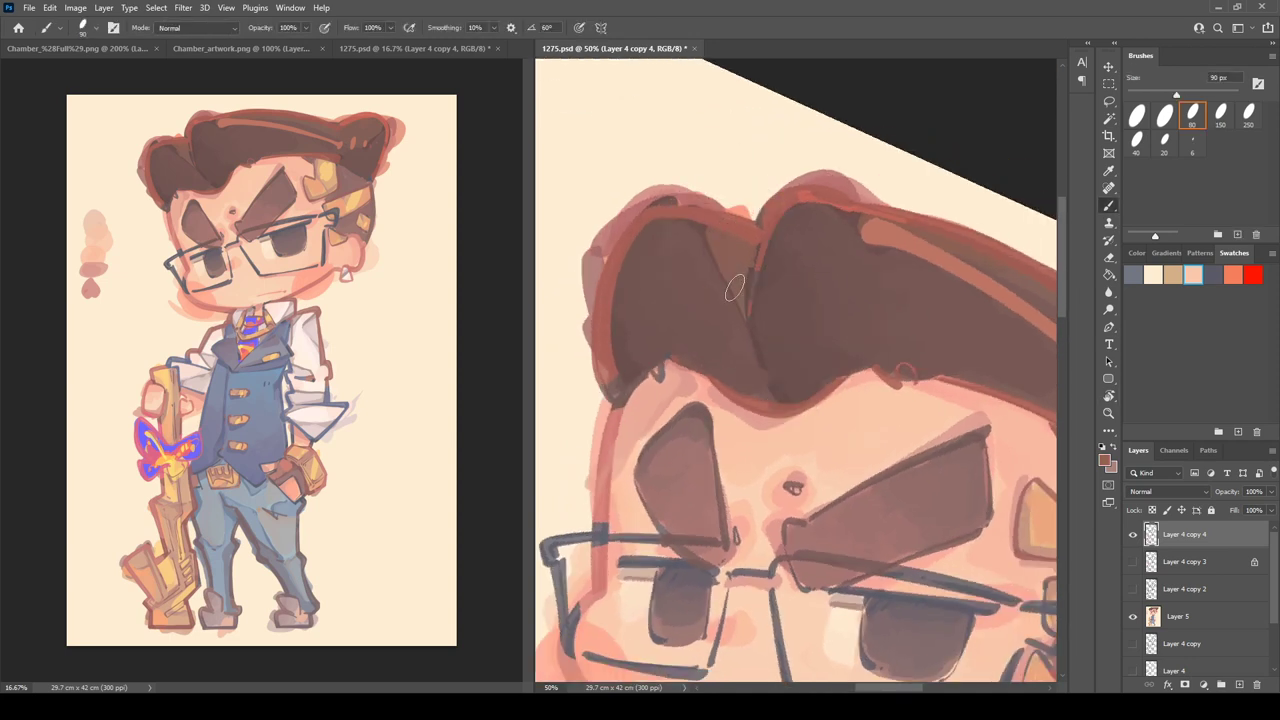
{"action": "mouse_move", "coordinate": [740, 288]}
{"action": "left_mouse_down"}
{"action": "mouse_move", "coordinate": [724, 245]}
{"action": "mouse_move", "coordinate": [737, 352]}
{"action": "left_mouse_up"}
- Paint the lower tip of the front curl and its small strand at the hairline in the sampled reddish brown
{"action": "mouse_move", "coordinate": [622, 408]}
{"action": "left_mouse_down"}
{"action": "mouse_move", "coordinate": [632, 334]}
{"action": "mouse_move", "coordinate": [645, 374]}
{"action": "left_mouse_up"}
{"action": "left_click", "coordinate": [631, 354], "text": "alt"}
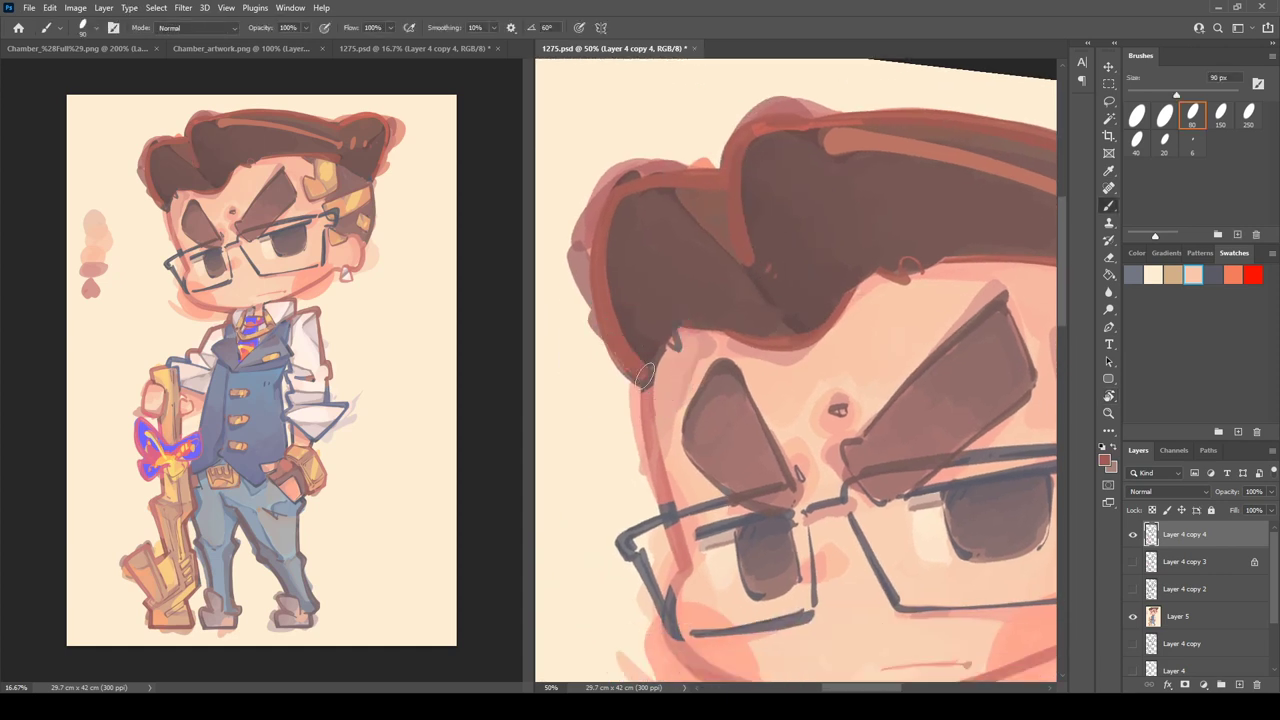
{"action": "mouse_move", "coordinate": [606, 333]}
{"action": "left_mouse_down"}
{"action": "mouse_move", "coordinate": [645, 378]}
{"action": "mouse_move", "coordinate": [668, 325]}
{"action": "left_mouse_up"}
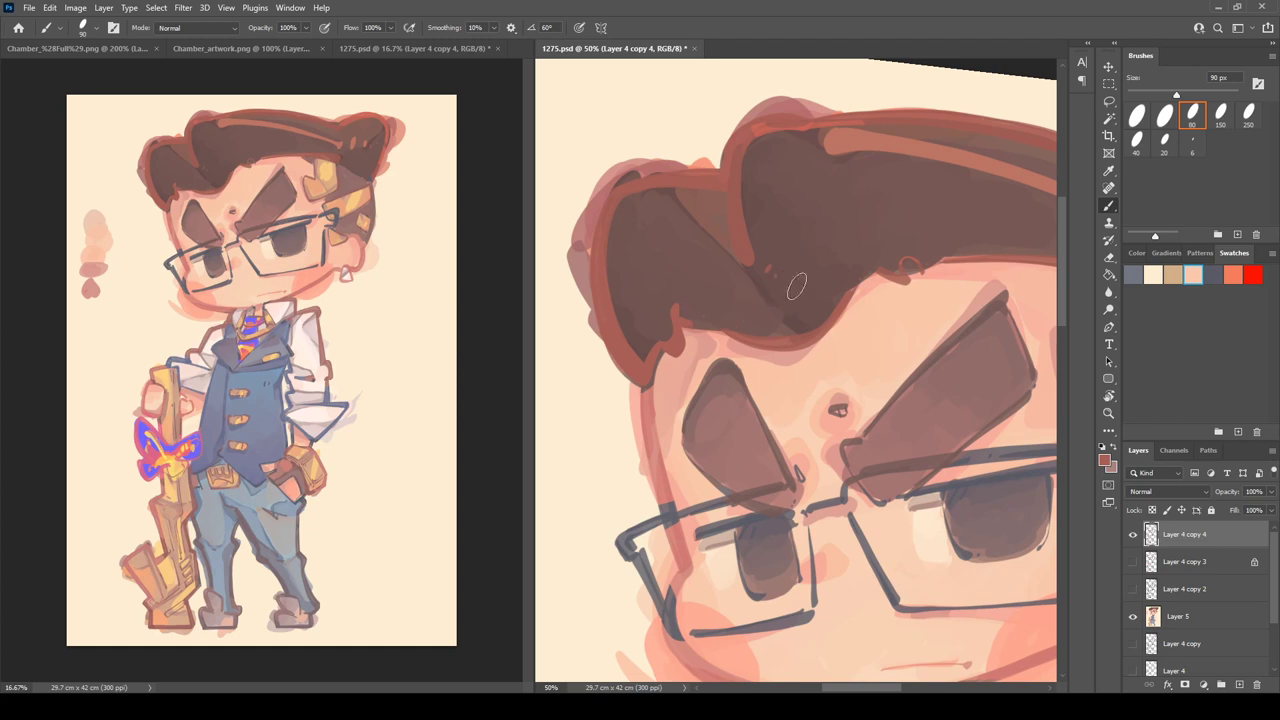
- Smooth and thicken the quiff's upper outline in brighter reddish brown
{"action": "scroll", "coordinate": [683, 332], "scroll_direction": "right", "scroll_amount": 3}
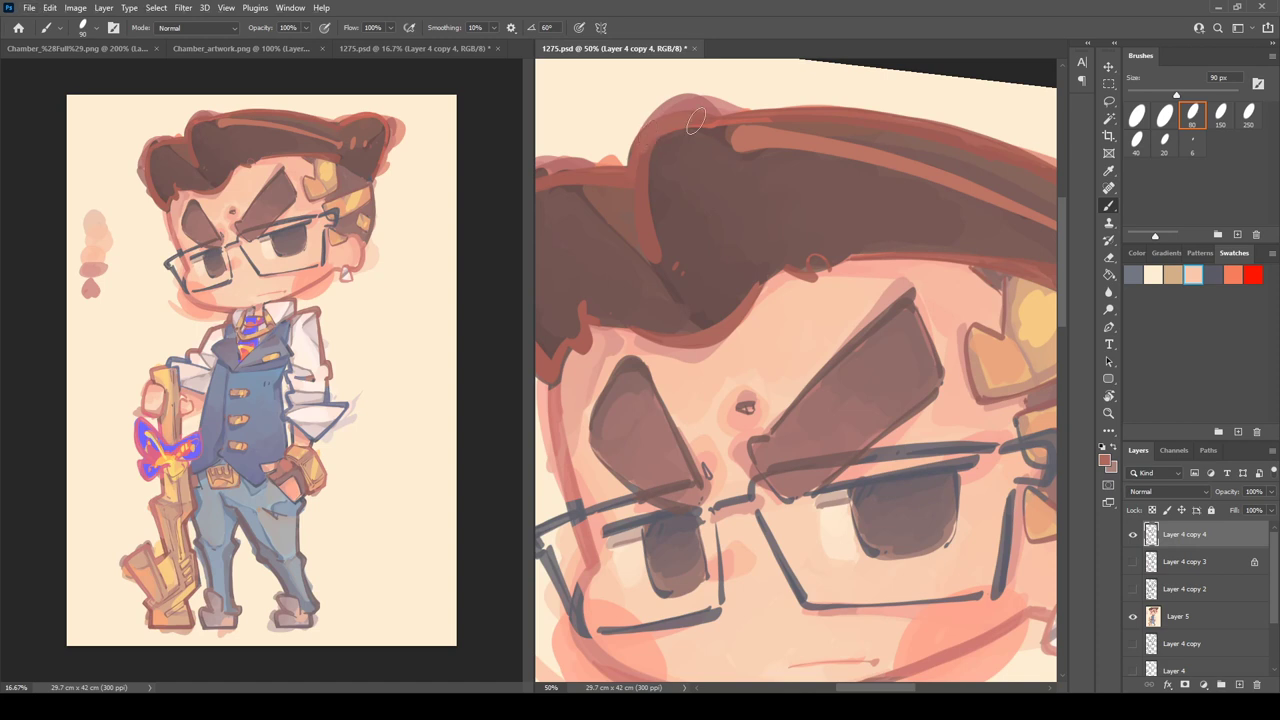
{"action": "key", "text": "r"}
{"action": "left_click_drag", "start_coordinate": [705, 120], "coordinate": [620, 174]}
{"action": "key", "text": "b"}
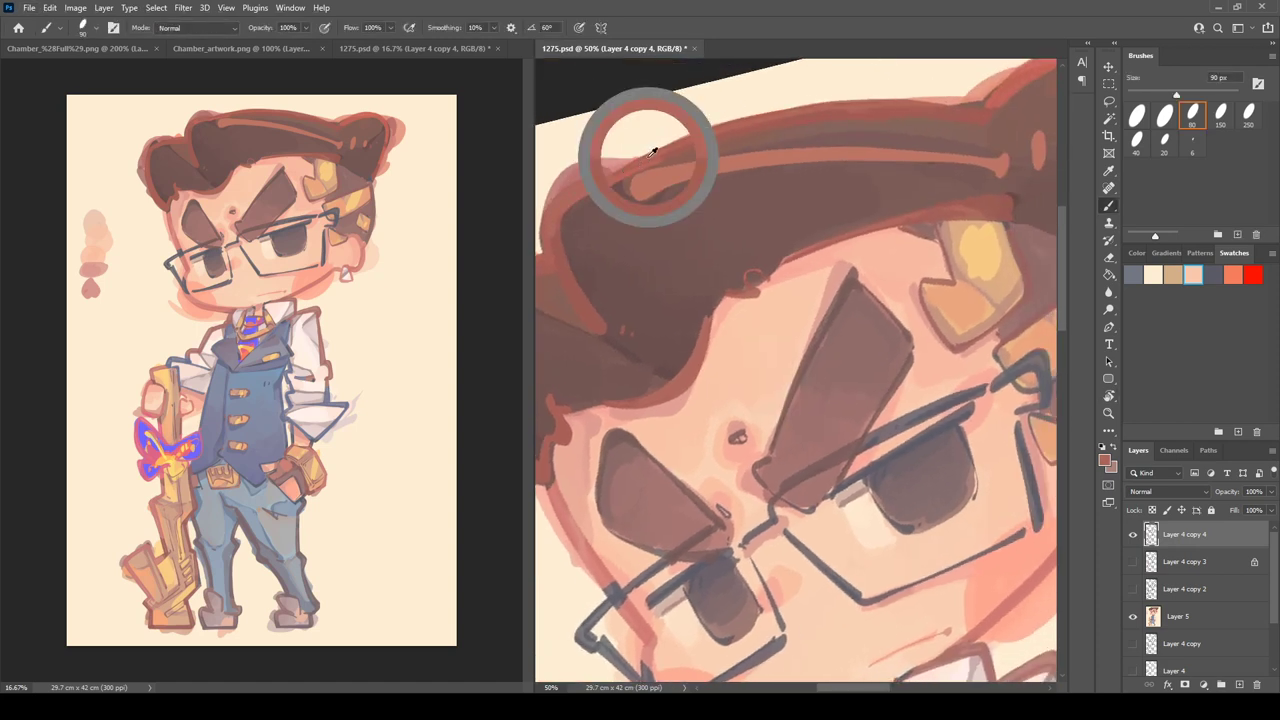
{"action": "left_click_drag", "start_coordinate": [974, 114], "coordinate": [737, 158]}
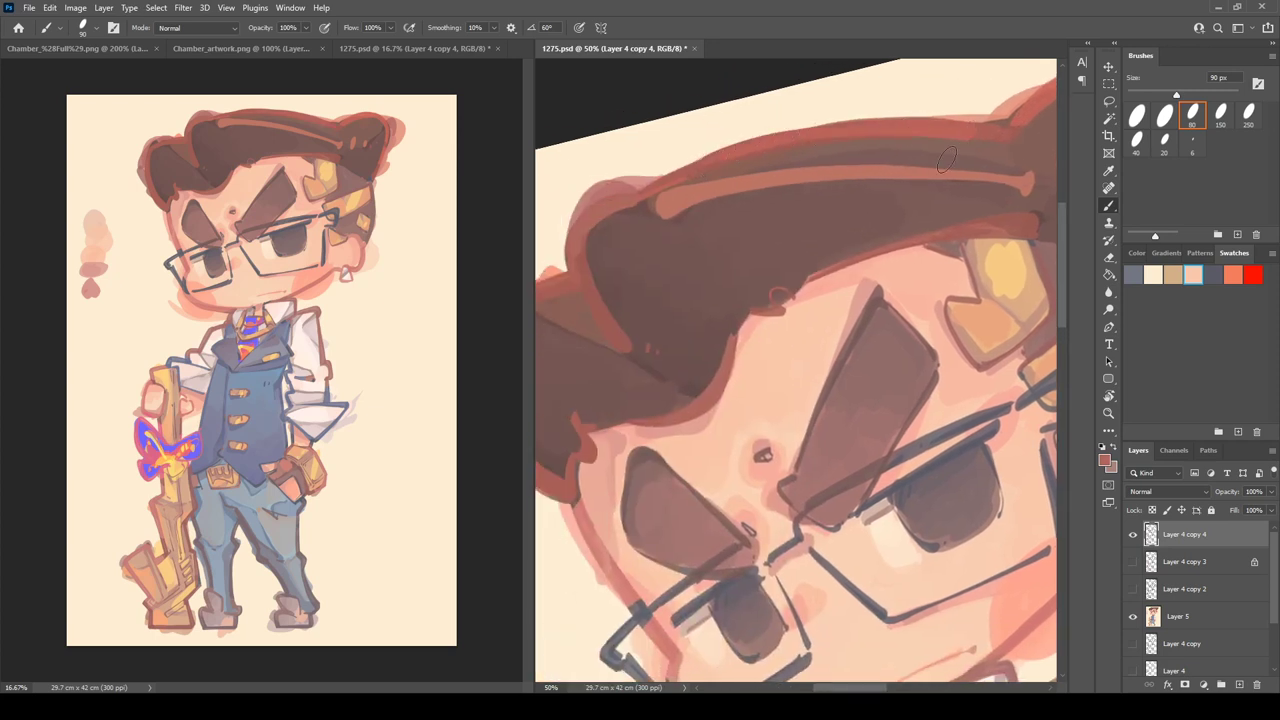
- Rework the small hair loop at the forehead hairline in reddish brown and sample a light salmon for its centre
{"action": "left_click_drag", "start_coordinate": [826, 264], "coordinate": [764, 242]}
{"action": "mouse_move", "coordinate": [714, 288]}
{"action": "left_mouse_down"}
{"action": "mouse_move", "coordinate": [705, 266]}
{"action": "mouse_move", "coordinate": [736, 268]}
{"action": "mouse_move", "coordinate": [720, 279]}
{"action": "left_mouse_up"}
{"action": "left_click", "coordinate": [741, 274], "text": "alt"}
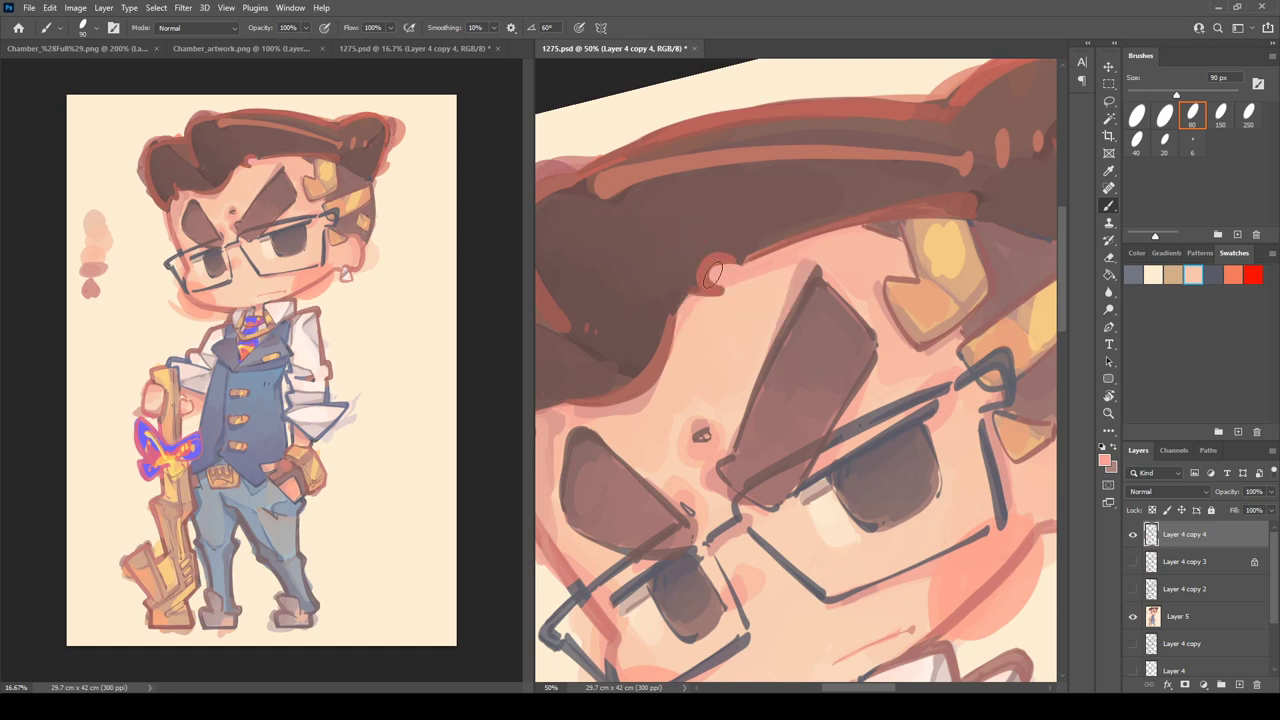
{"action": "key", "text": "8"}
- Smooth and thicken the outline around the quiff's rounded back tuft in sampled reddish brown at 80% opacity
{"action": "key", "text": "r"}
{"action": "mouse_move", "coordinate": [690, 173]}
{"action": "left_mouse_down"}
{"action": "mouse_move", "coordinate": [737, 154]}
{"action": "mouse_move", "coordinate": [829, 180]}
{"action": "mouse_move", "coordinate": [800, 242]}
{"action": "left_mouse_up"}
{"action": "left_click", "coordinate": [831, 156], "text": "alt"}
{"action": "left_click_drag", "start_coordinate": [824, 216], "coordinate": [830, 234]}
{"action": "key", "text": "r"}
{"action": "mouse_move", "coordinate": [941, 210]}
{"action": "left_mouse_down"}
{"action": "mouse_move", "coordinate": [909, 191]}
{"action": "mouse_move", "coordinate": [735, 208]}
{"action": "left_mouse_up"}
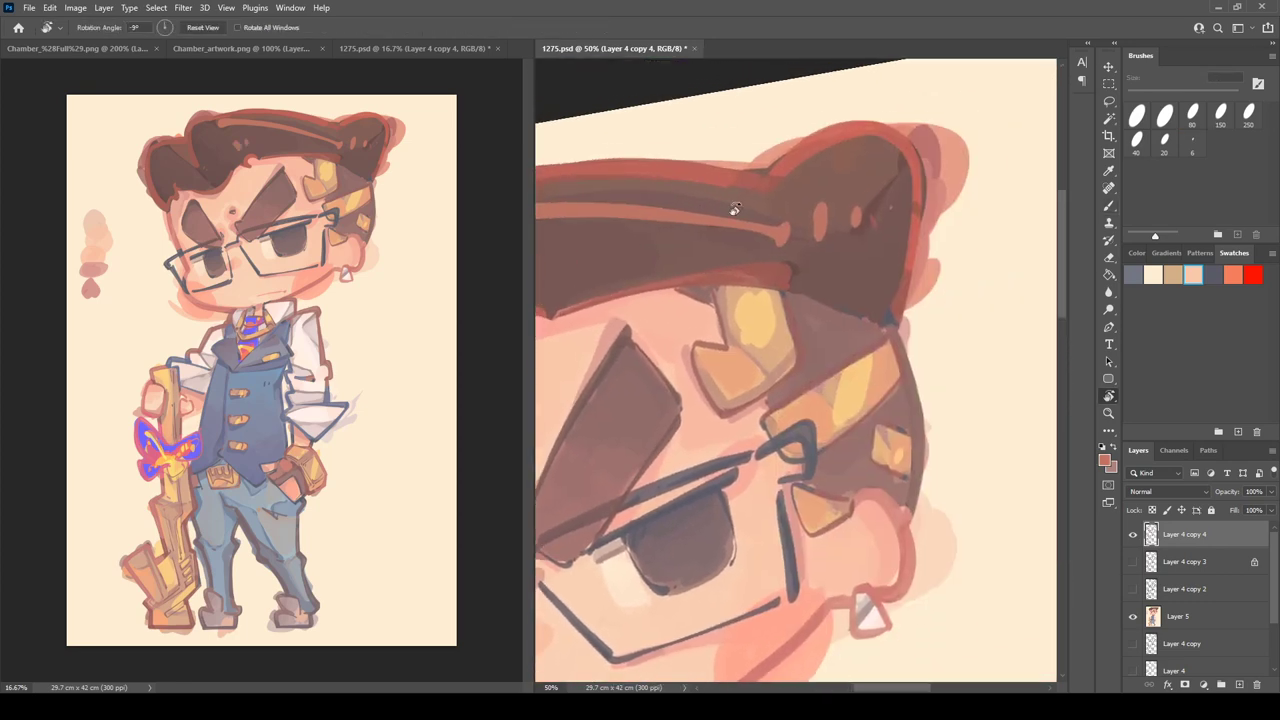
{"action": "key", "text": "b"}
{"action": "left_click", "coordinate": [798, 155], "text": "alt"}
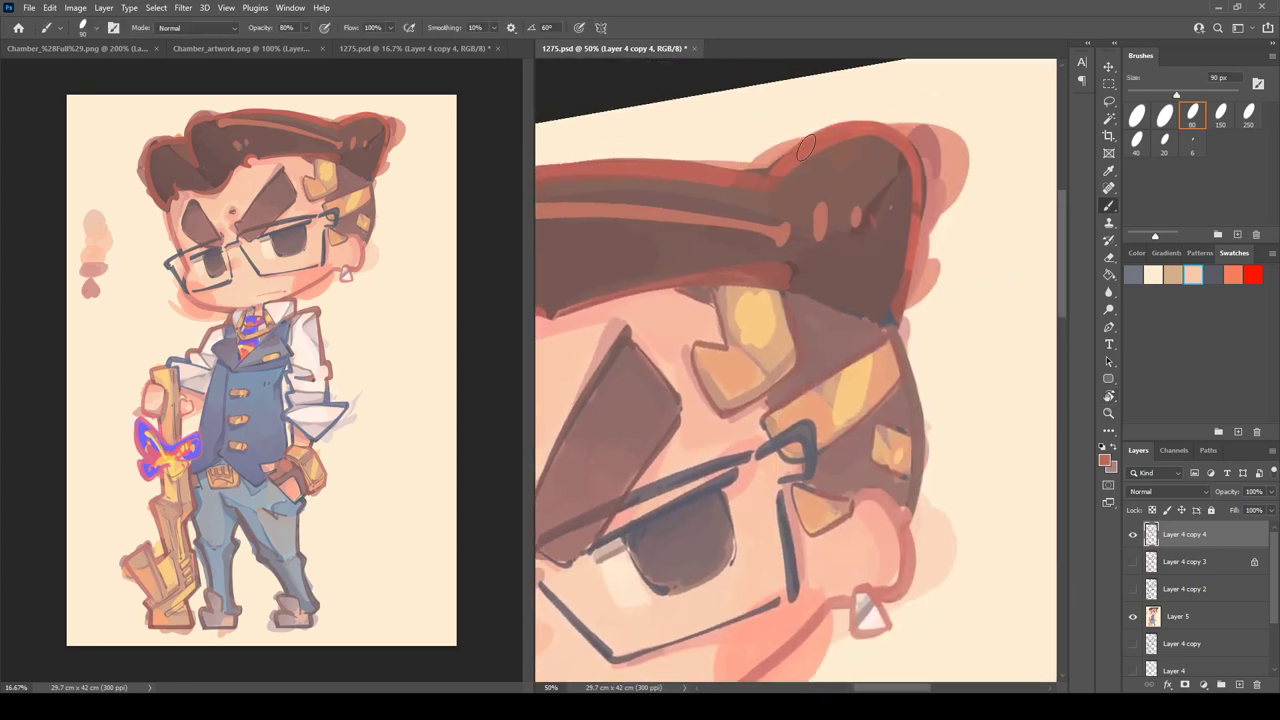
{"action": "left_click", "coordinate": [907, 287], "text": "alt"}
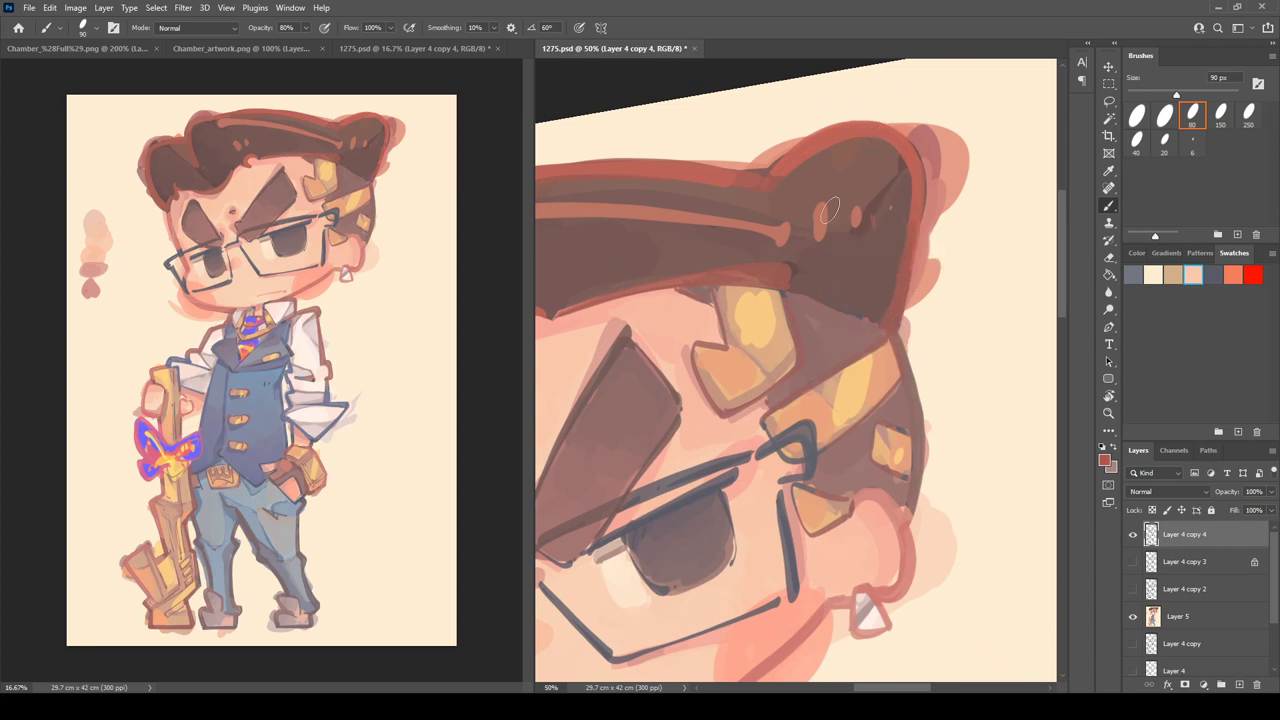
- Cover the stray dark line where the quiff meets the side hair and paint short strands there in sampled hair browns
{"action": "key", "text": "r"}
{"action": "left_click_drag", "start_coordinate": [829, 210], "coordinate": [846, 277]}
{"action": "key", "text": "b"}
{"action": "left_click", "coordinate": [825, 323], "text": "alt"}
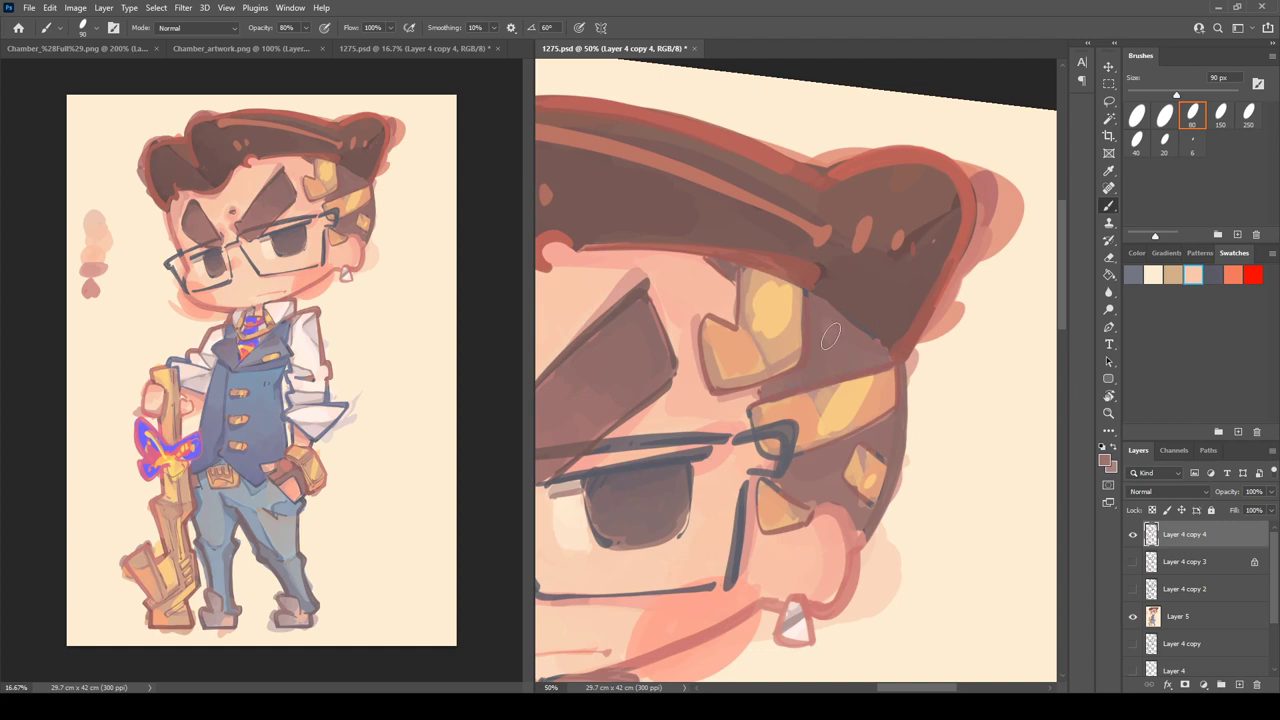
{"action": "left_click", "coordinate": [829, 327], "text": "alt"}
{"action": "mouse_move", "coordinate": [843, 331]}
{"action": "left_mouse_down"}
{"action": "mouse_move", "coordinate": [841, 301]}
{"action": "mouse_move", "coordinate": [865, 306]}
{"action": "mouse_move", "coordinate": [876, 342]}
{"action": "left_mouse_up"}
{"action": "left_click", "coordinate": [886, 326], "text": "alt"}
- Redraw the outlines of the upper gold hair ornament and the gold band beside the glasses hinge in sampled brown
{"action": "key", "text": "r"}
{"action": "mouse_move", "coordinate": [856, 246]}
{"action": "left_mouse_down"}
{"action": "mouse_move", "coordinate": [929, 198]}
{"action": "mouse_move", "coordinate": [908, 145]}
{"action": "mouse_move", "coordinate": [845, 122]}
{"action": "mouse_move", "coordinate": [893, 230]}
{"action": "left_mouse_up"}
{"action": "key", "text": "b"}
{"action": "left_click", "coordinate": [894, 203], "text": "alt"}
{"action": "mouse_move", "coordinate": [812, 176]}
{"action": "left_mouse_down"}
{"action": "mouse_move", "coordinate": [823, 233]}
{"action": "mouse_move", "coordinate": [801, 272]}
{"action": "mouse_move", "coordinate": [876, 271]}
{"action": "mouse_move", "coordinate": [893, 251]}
{"action": "mouse_move", "coordinate": [894, 128]}
{"action": "mouse_move", "coordinate": [752, 127]}
{"action": "left_mouse_up"}
{"action": "key", "text": "r"}
{"action": "left_click", "coordinate": [886, 223], "text": "alt"}
{"action": "key", "text": "r"}
{"action": "key", "text": "b"}
{"action": "key", "text": "r"}
{"action": "key", "text": "b"}
{"action": "left_click", "coordinate": [743, 253], "text": "alt"}
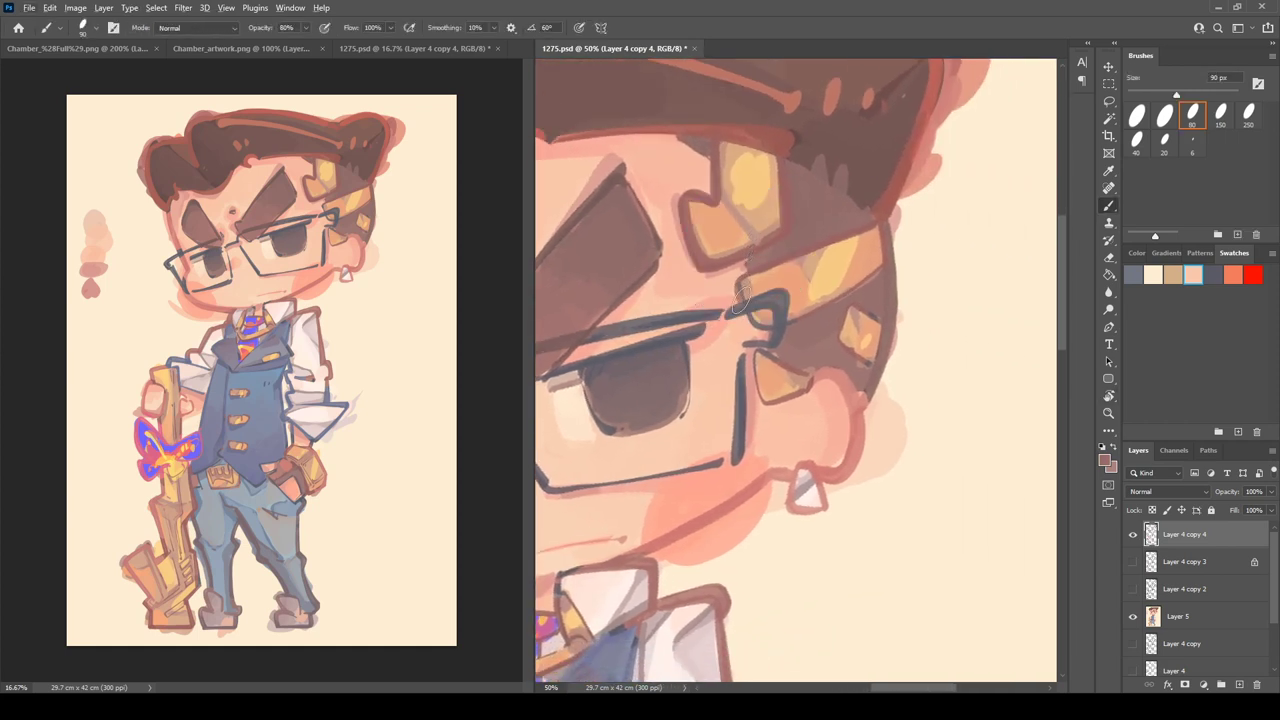
{"action": "mouse_move", "coordinate": [741, 299]}
{"action": "left_mouse_down"}
{"action": "mouse_move", "coordinate": [749, 278]}
{"action": "mouse_move", "coordinate": [866, 230]}
{"action": "left_mouse_up"}
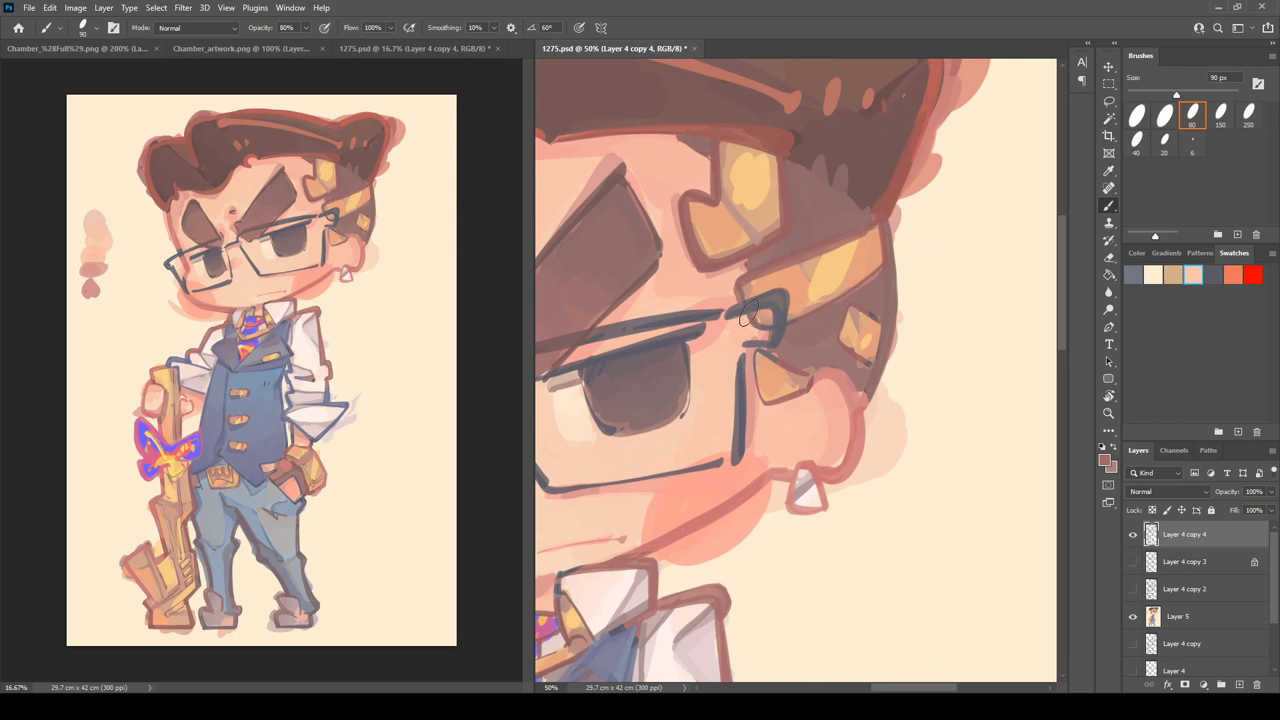
{"action": "mouse_move", "coordinate": [748, 316]}
{"action": "left_mouse_down"}
{"action": "mouse_move", "coordinate": [802, 318]}
{"action": "mouse_move", "coordinate": [868, 270]}
{"action": "left_mouse_up"}
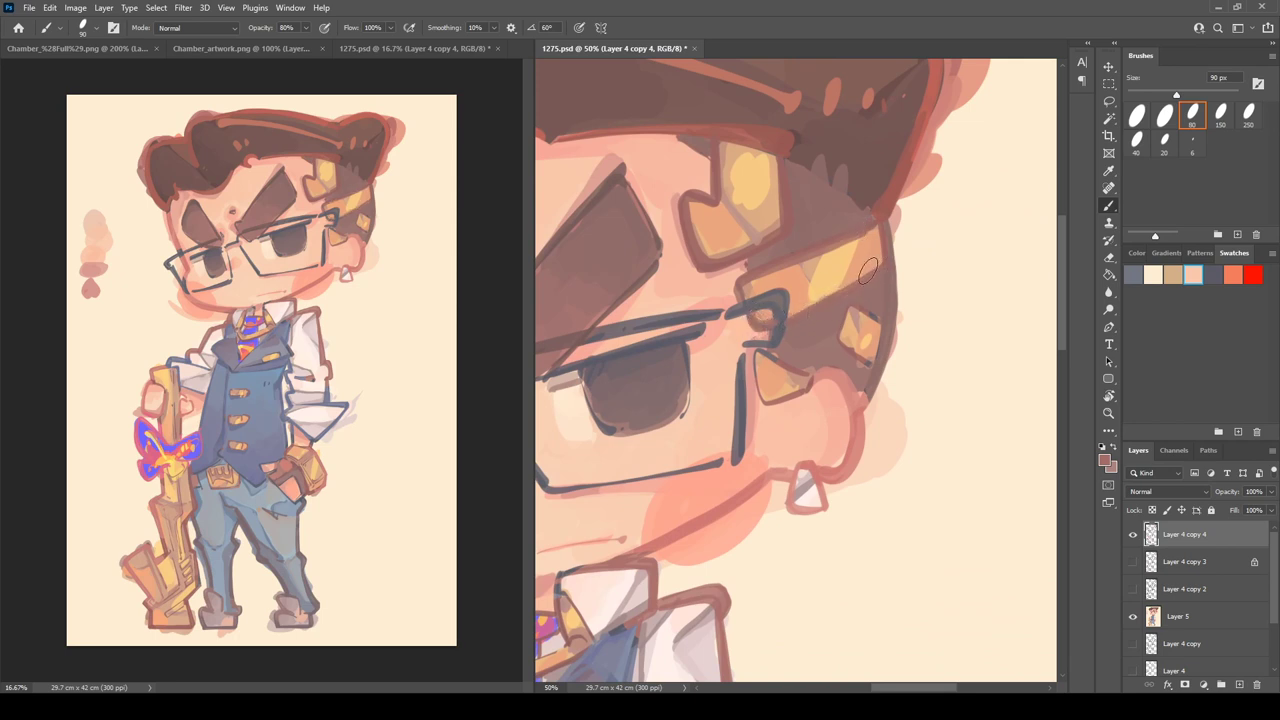
- Trace a light yellow rim around the upper gold ornament and along the gold band's upper edge with a sampled gold
{"action": "left_click", "coordinate": [826, 262], "text": "alt"}
{"action": "left_click_drag", "start_coordinate": [718, 268], "coordinate": [790, 232]}
{"action": "left_click_drag", "start_coordinate": [785, 155], "coordinate": [791, 233]}
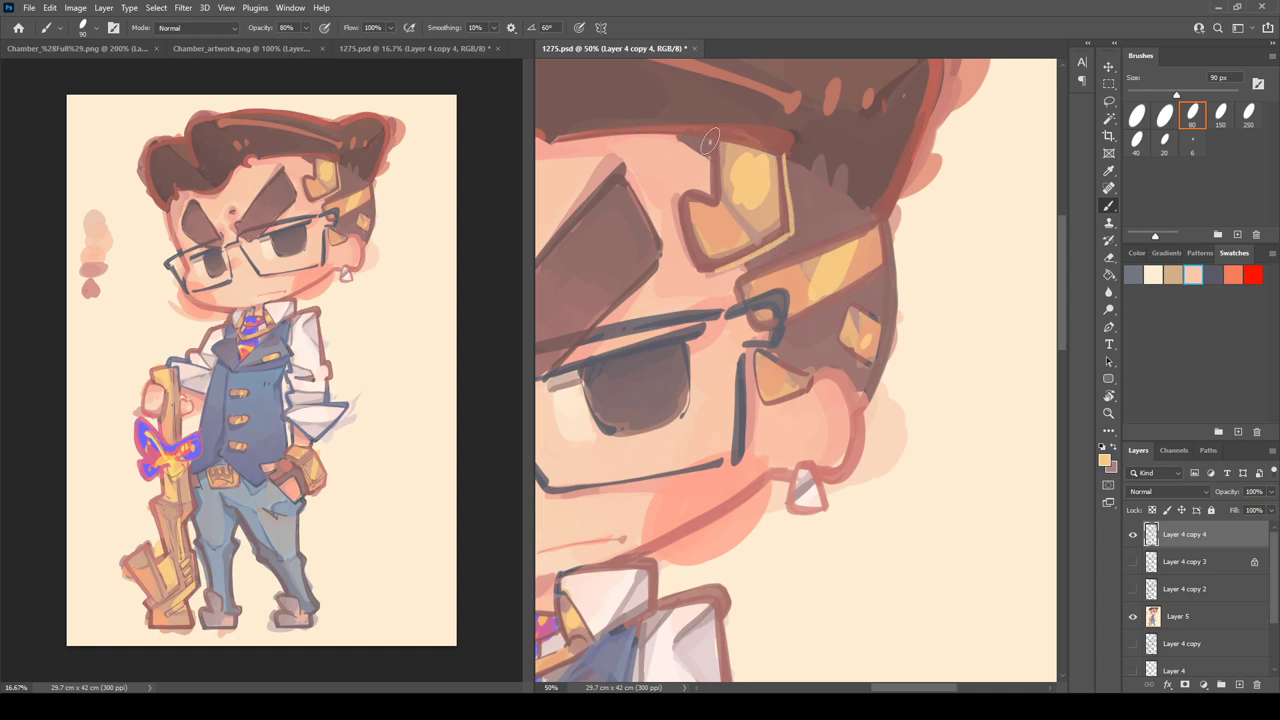
{"action": "mouse_move", "coordinate": [709, 141]}
{"action": "left_mouse_down"}
{"action": "mouse_move", "coordinate": [691, 228]}
{"action": "mouse_move", "coordinate": [681, 195]}
{"action": "mouse_move", "coordinate": [693, 255]}
{"action": "left_mouse_up"}
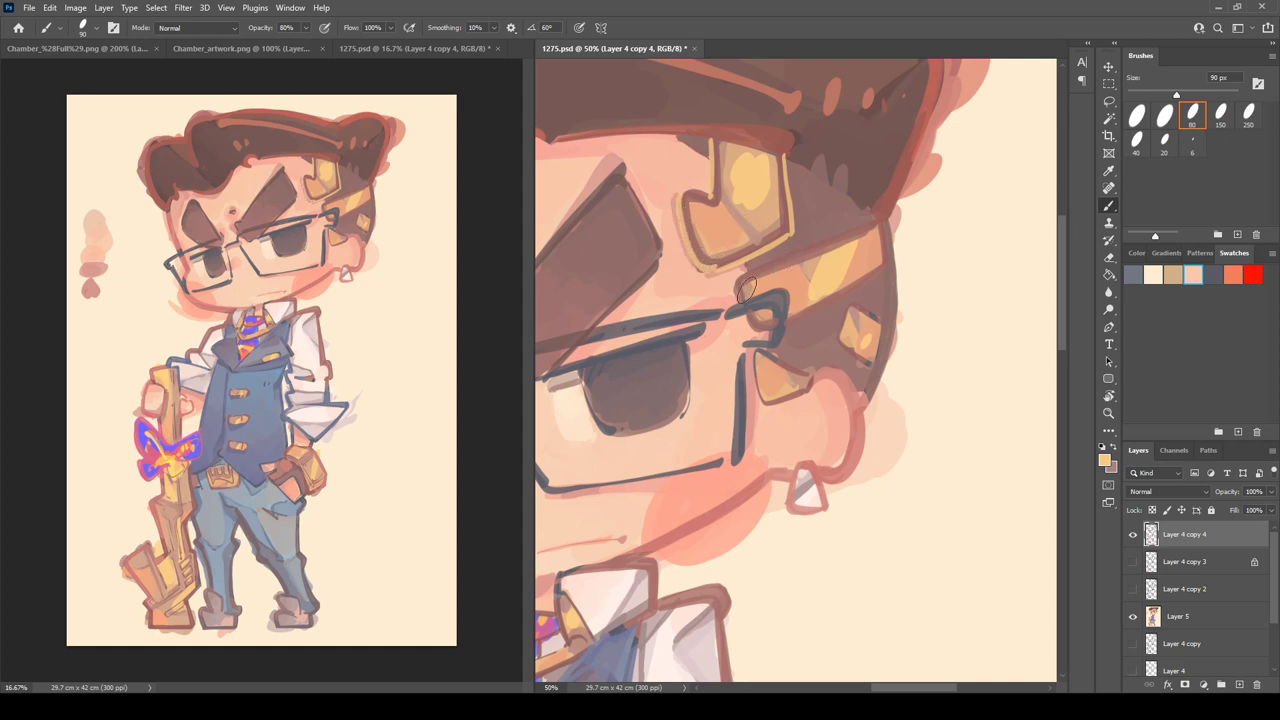
{"action": "mouse_move", "coordinate": [697, 222]}
{"action": "left_mouse_down"}
{"action": "mouse_move", "coordinate": [693, 268]}
{"action": "mouse_move", "coordinate": [738, 272]}
{"action": "mouse_move", "coordinate": [738, 297]}
{"action": "mouse_move", "coordinate": [734, 281]}
{"action": "mouse_move", "coordinate": [757, 267]}
{"action": "mouse_move", "coordinate": [862, 225]}
{"action": "left_mouse_up"}
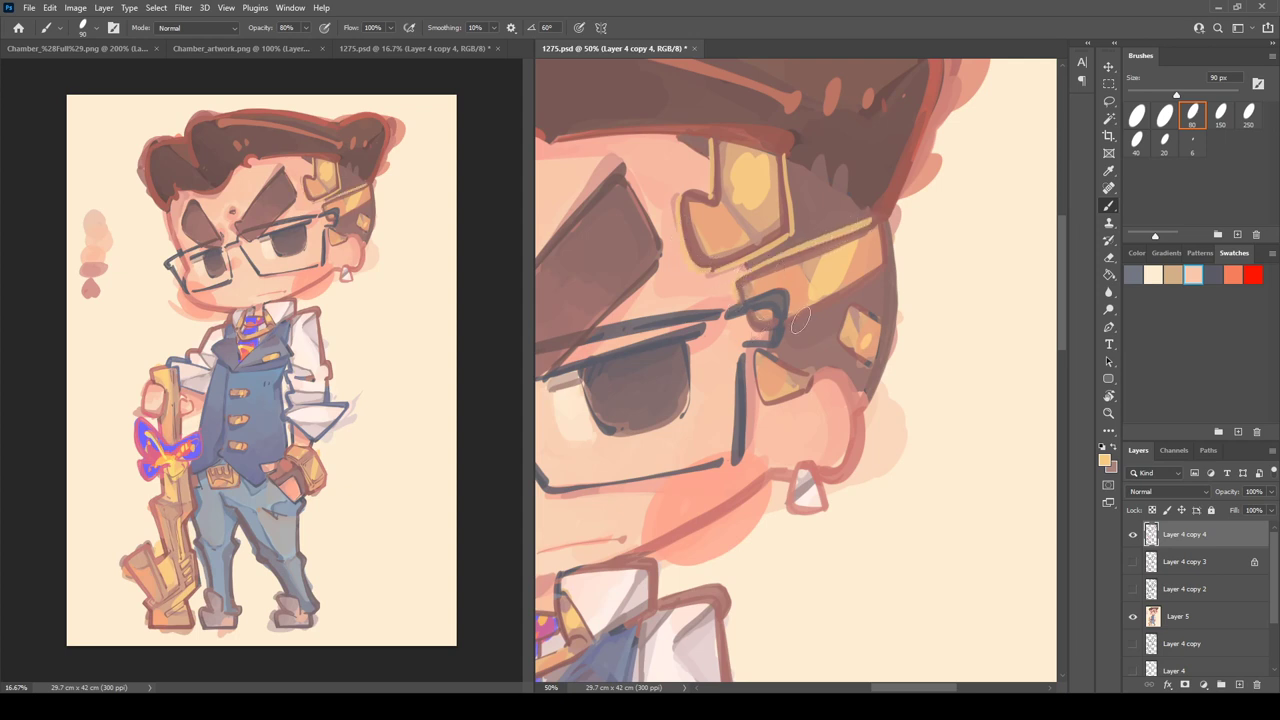
- Rim the gold band's lower edge and the small square hair ornament behind it in light yellow, sampling brown for corrections
{"action": "key", "text": "r"}
{"action": "left_click_drag", "start_coordinate": [934, 200], "coordinate": [786, 177]}
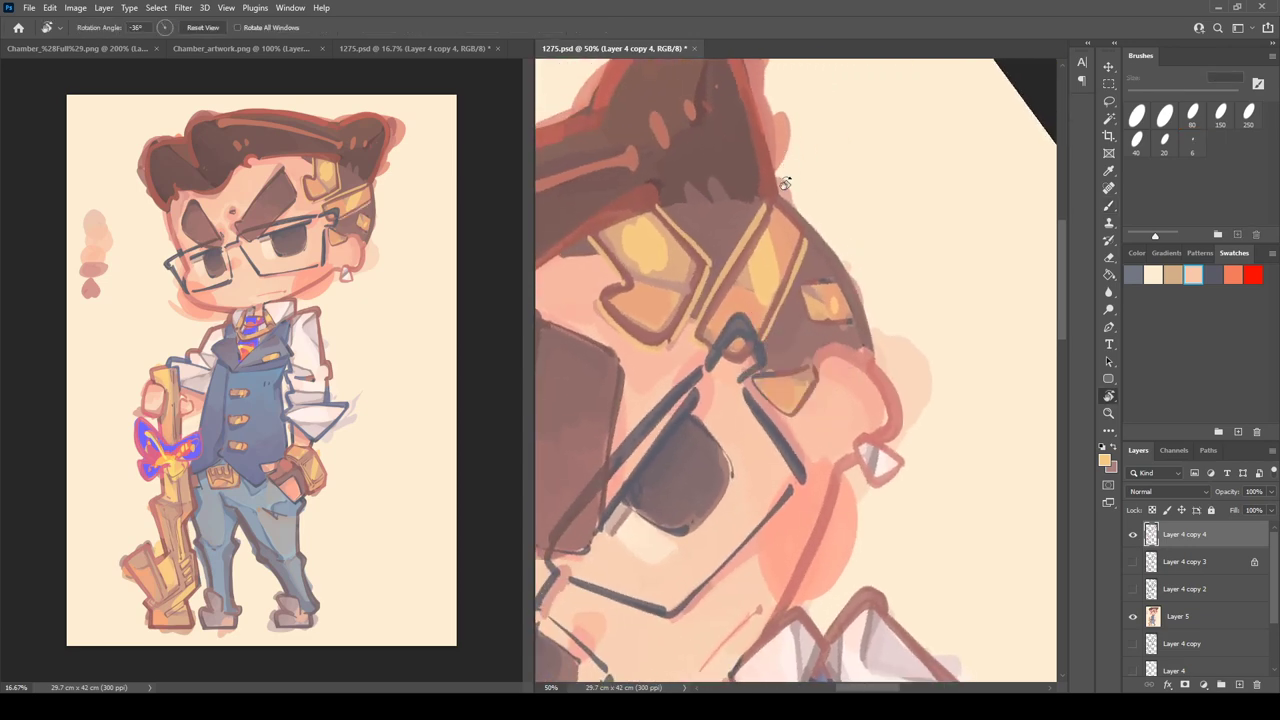
{"action": "left_click", "coordinate": [766, 230], "text": "alt"}
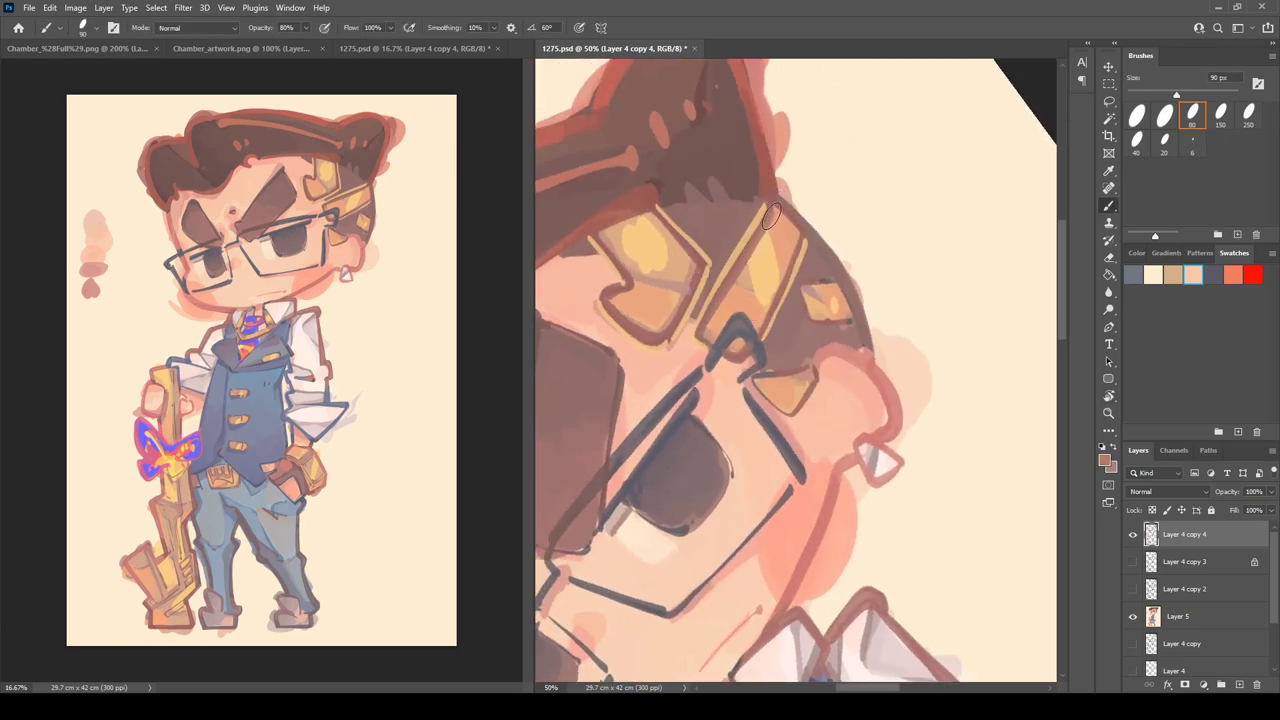
{"action": "key", "text": "r"}
{"action": "mouse_move", "coordinate": [812, 220]}
{"action": "left_mouse_down"}
{"action": "mouse_move", "coordinate": [790, 245]}
{"action": "mouse_move", "coordinate": [798, 318]}
{"action": "left_mouse_up"}
{"action": "key", "text": "r"}
{"action": "mouse_move", "coordinate": [828, 170]}
{"action": "left_mouse_down"}
{"action": "mouse_move", "coordinate": [851, 149]}
{"action": "mouse_move", "coordinate": [837, 354]}
{"action": "mouse_move", "coordinate": [868, 390]}
{"action": "left_mouse_up"}
{"action": "left_click", "coordinate": [868, 277], "text": "alt"}
{"action": "key", "text": "ctrl+z"}
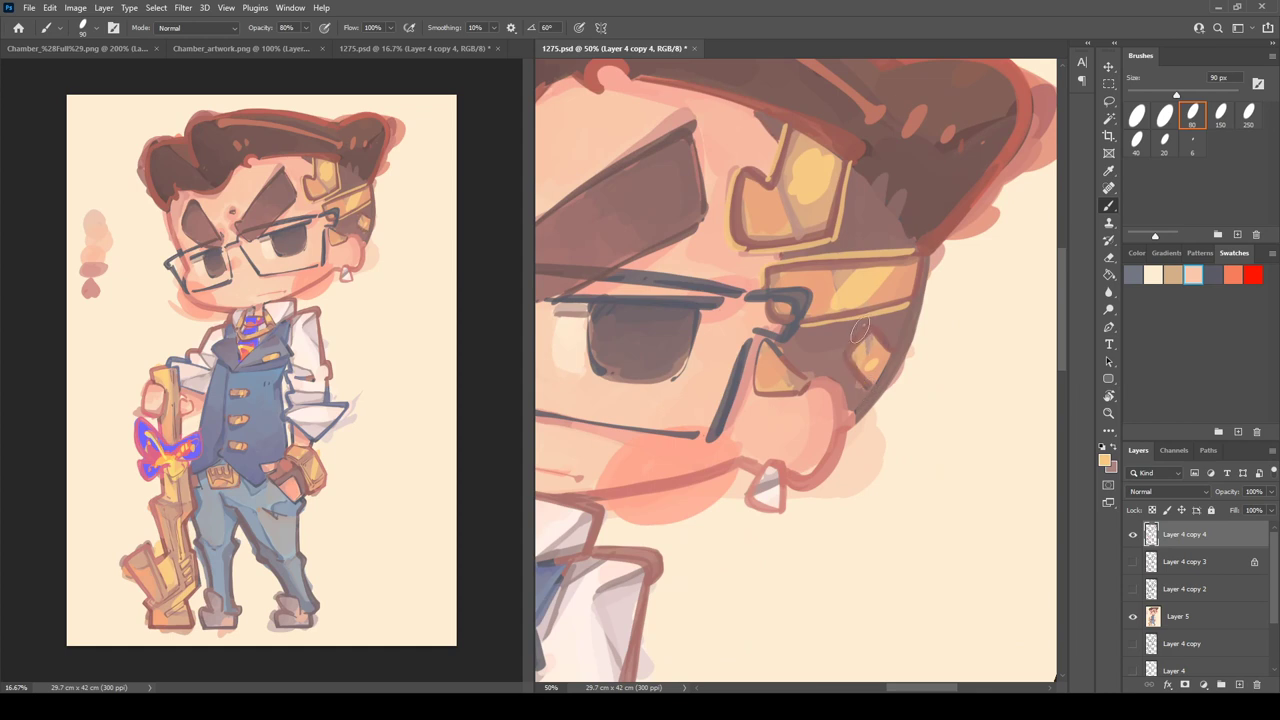
{"action": "mouse_move", "coordinate": [860, 328]}
{"action": "left_mouse_down"}
{"action": "mouse_move", "coordinate": [846, 360]}
{"action": "mouse_move", "coordinate": [868, 392]}
{"action": "mouse_move", "coordinate": [886, 330]}
{"action": "mouse_move", "coordinate": [889, 344]}
{"action": "mouse_move", "coordinate": [855, 308]}
{"action": "left_mouse_up"}
{"action": "key", "text": "r"}
{"action": "left_click", "coordinate": [853, 310], "text": "alt"}
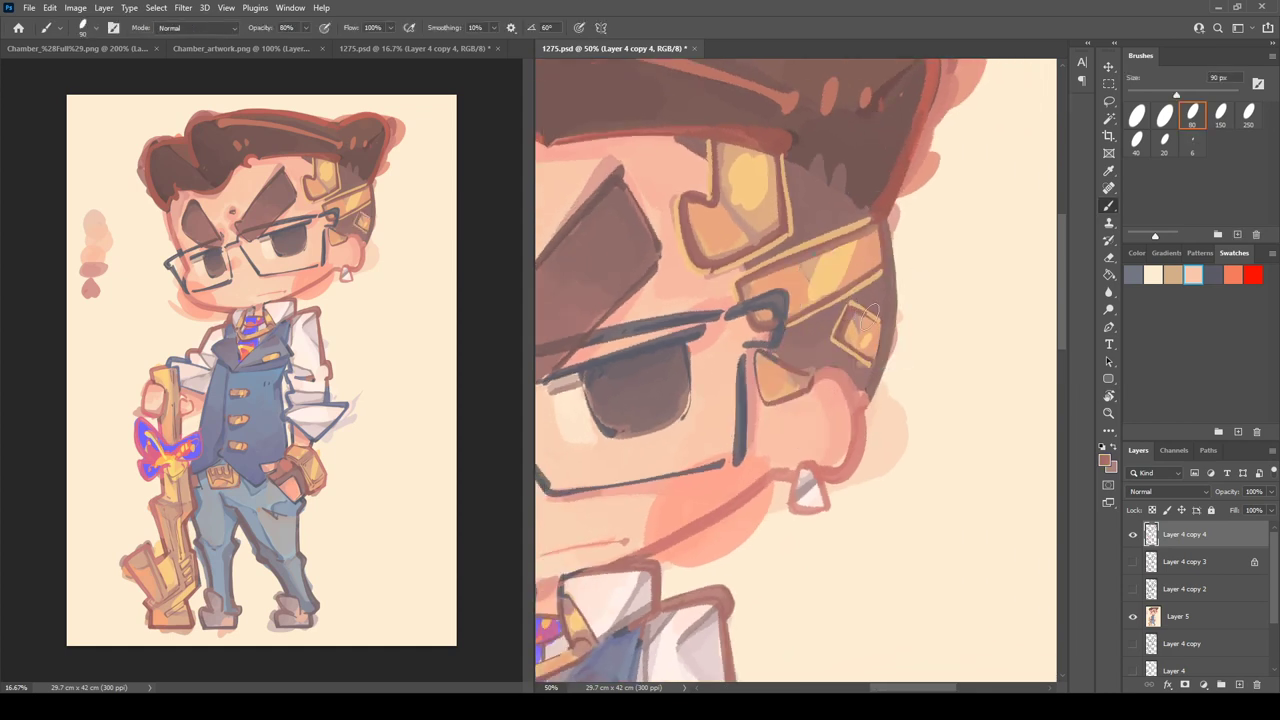
- Clean up the ear's upper outline and the hair edge behind it with sampled pinks and browns
{"action": "key", "text": "r"}
{"action": "mouse_move", "coordinate": [899, 213]}
{"action": "left_mouse_down"}
{"action": "mouse_move", "coordinate": [848, 181]}
{"action": "mouse_move", "coordinate": [950, 122]}
{"action": "mouse_move", "coordinate": [865, 317]}
{"action": "mouse_move", "coordinate": [915, 290]}
{"action": "left_mouse_up"}
{"action": "left_click", "coordinate": [906, 279], "text": "alt"}
{"action": "left_click", "coordinate": [925, 296], "text": "alt"}
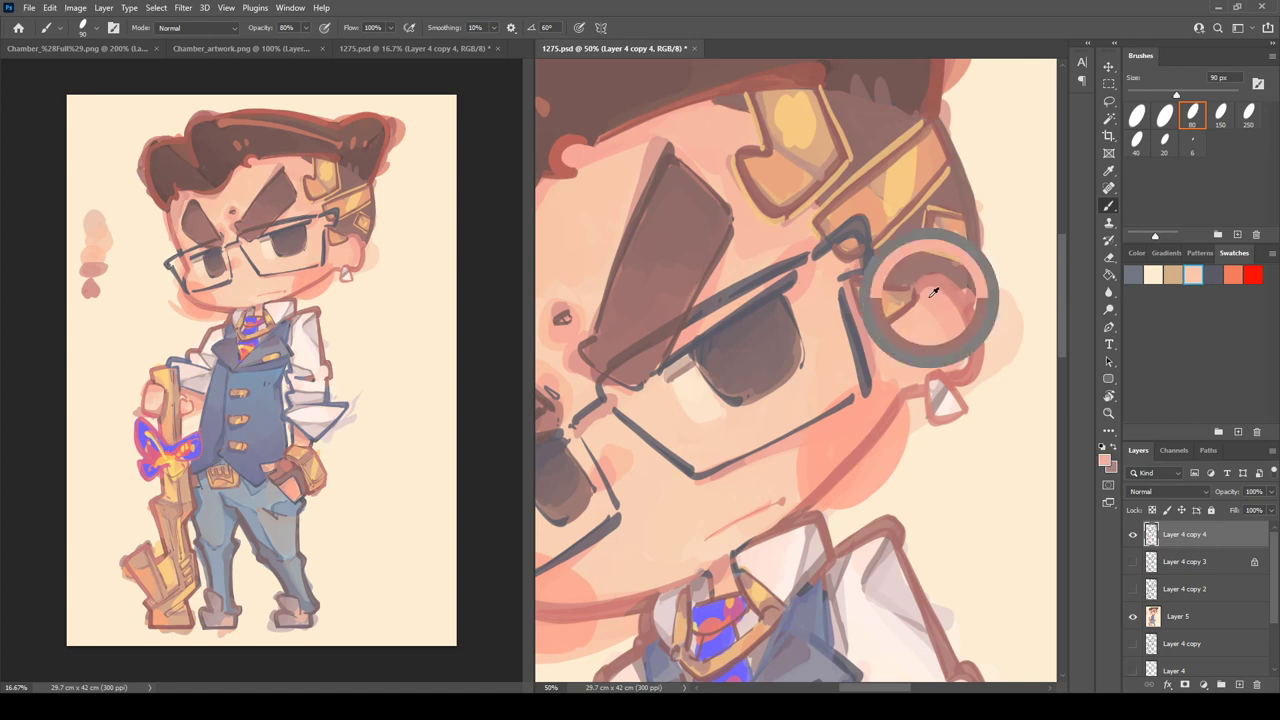
{"action": "key", "text": "r"}
{"action": "left_click_drag", "start_coordinate": [989, 215], "coordinate": [1005, 231]}
{"action": "left_click", "coordinate": [982, 310], "text": "alt"}
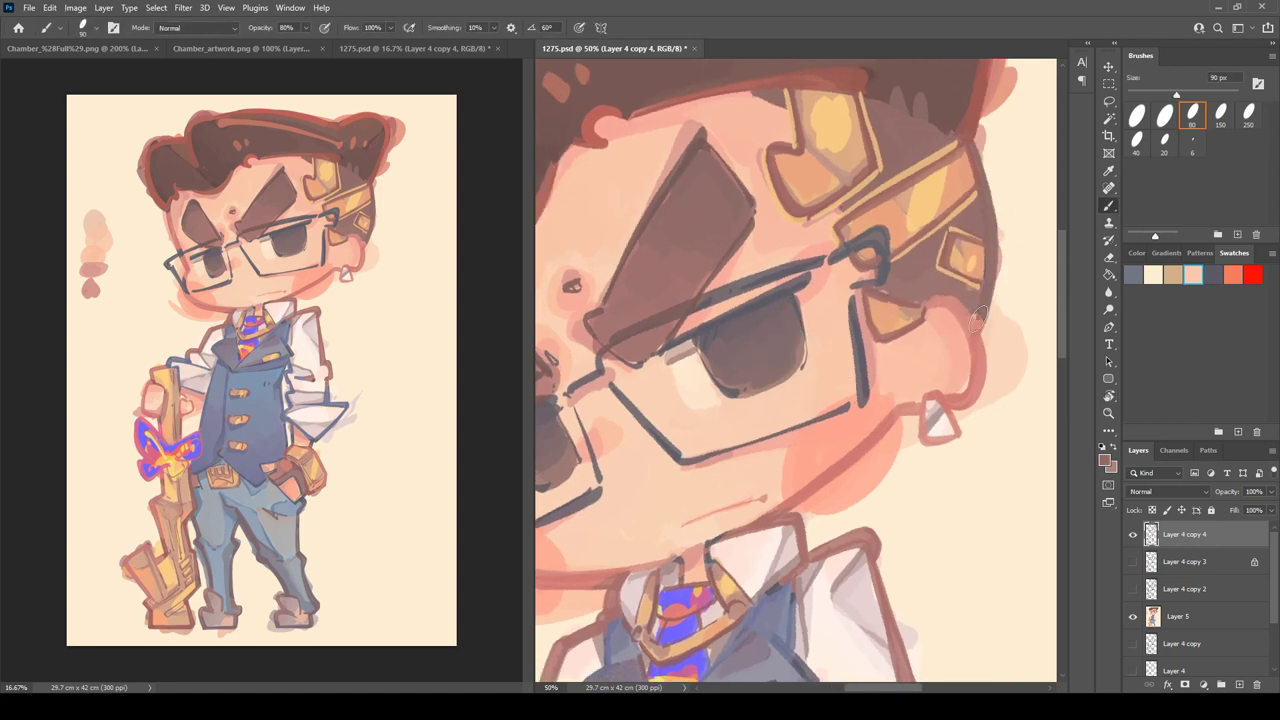
{"action": "left_click", "coordinate": [928, 340], "text": "alt"}
{"action": "mouse_move", "coordinate": [922, 304]}
{"action": "left_mouse_down"}
{"action": "mouse_move", "coordinate": [966, 312]}
{"action": "mouse_move", "coordinate": [974, 330]}
{"action": "mouse_move", "coordinate": [971, 397]}
{"action": "mouse_move", "coordinate": [940, 400]}
{"action": "left_mouse_up"}
{"action": "left_click", "coordinate": [945, 303], "text": "alt"}
{"action": "left_click", "coordinate": [942, 256], "text": "alt"}
- Recolour the earring's outline in greyish tones and touch up its facets with a sampled white
{"action": "left_click", "coordinate": [928, 420], "text": "alt"}
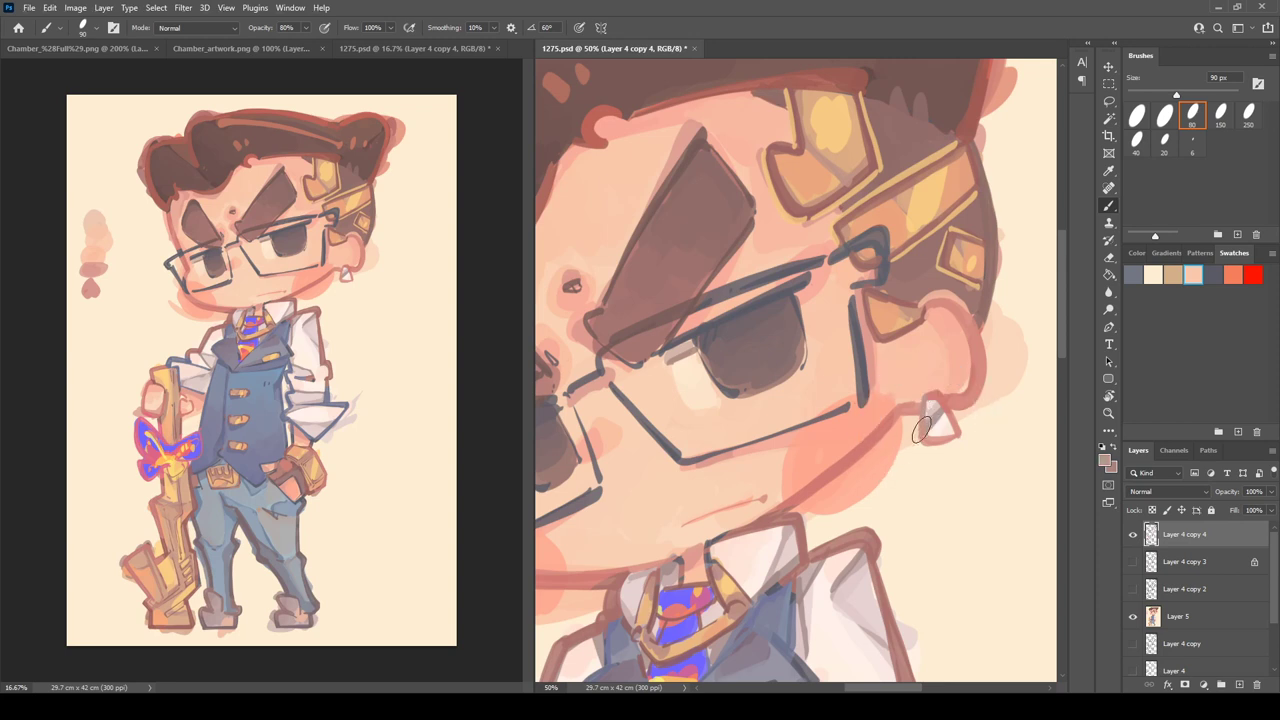
{"action": "left_click", "coordinate": [793, 610], "text": "alt"}
{"action": "left_click_drag", "start_coordinate": [858, 471], "coordinate": [798, 311]}
{"action": "mouse_move", "coordinate": [864, 241]}
{"action": "left_mouse_down"}
{"action": "mouse_move", "coordinate": [861, 276]}
{"action": "mouse_move", "coordinate": [868, 237]}
{"action": "mouse_move", "coordinate": [891, 260]}
{"action": "mouse_move", "coordinate": [871, 279]}
{"action": "mouse_move", "coordinate": [893, 257]}
{"action": "mouse_move", "coordinate": [864, 281]}
{"action": "mouse_move", "coordinate": [895, 274]}
{"action": "mouse_move", "coordinate": [872, 254]}
{"action": "left_mouse_up"}
{"action": "left_click", "coordinate": [862, 277], "text": "alt"}
{"action": "left_click", "coordinate": [863, 535], "text": "alt"}
{"action": "left_click", "coordinate": [881, 258], "text": "alt"}
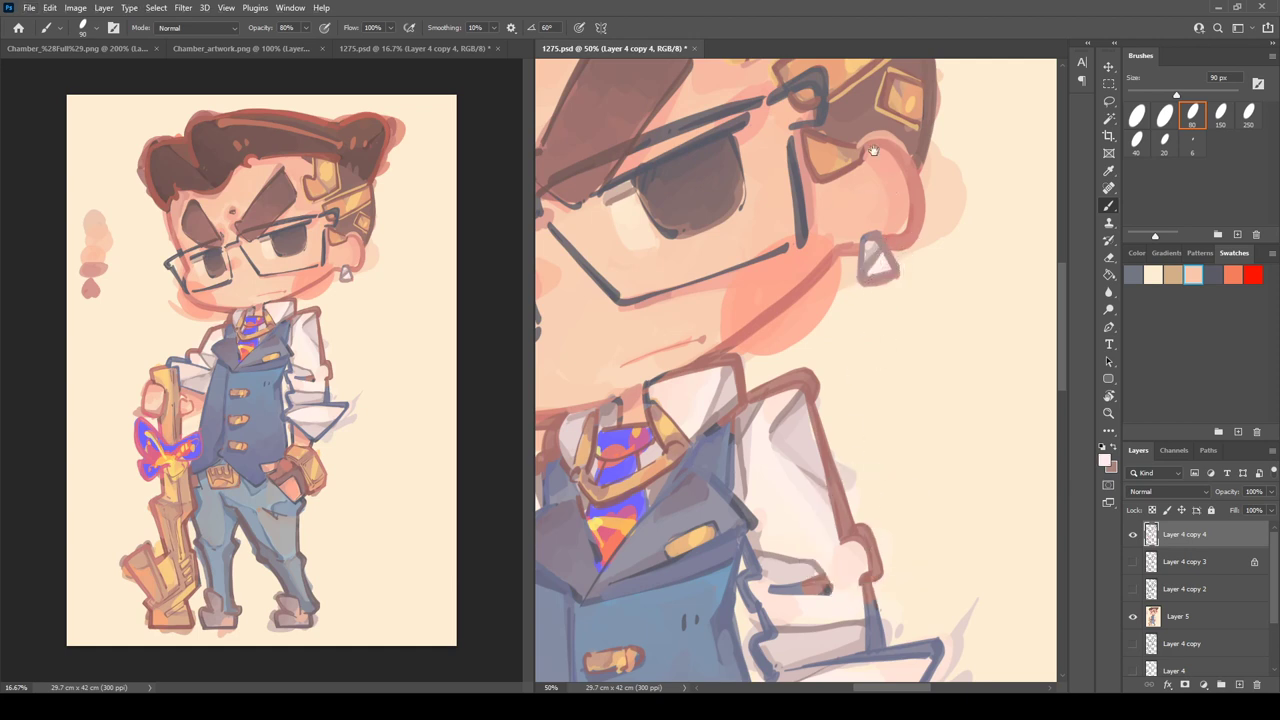
- Thicken the upper, outer and lower edges of the left lens frame in sampled dark blue-grey
{"action": "left_click_drag", "start_coordinate": [874, 150], "coordinate": [937, 229]}
{"action": "key", "text": "r"}
{"action": "left_click_drag", "start_coordinate": [797, 222], "coordinate": [997, 127]}
{"action": "key", "text": "b"}
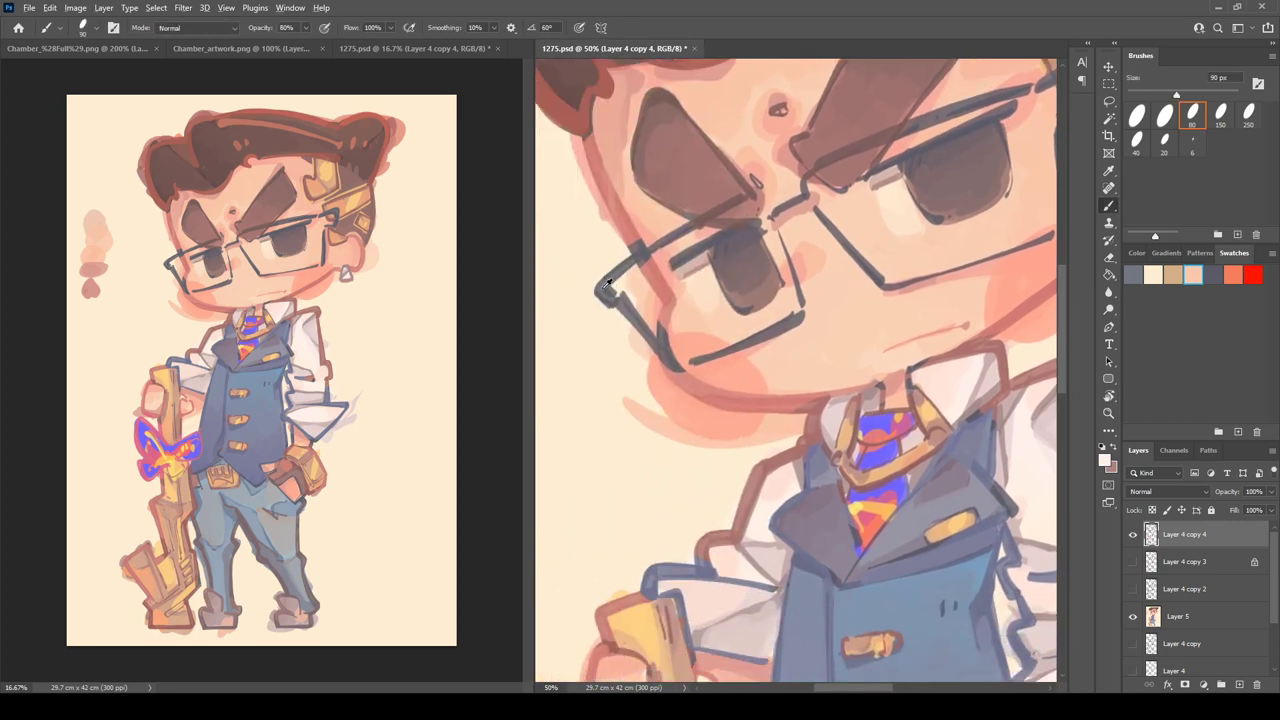
{"action": "left_click", "coordinate": [608, 286], "text": "alt"}
{"action": "left_click_drag", "start_coordinate": [603, 290], "coordinate": [726, 205]}
{"action": "left_click", "coordinate": [624, 299], "text": "alt"}
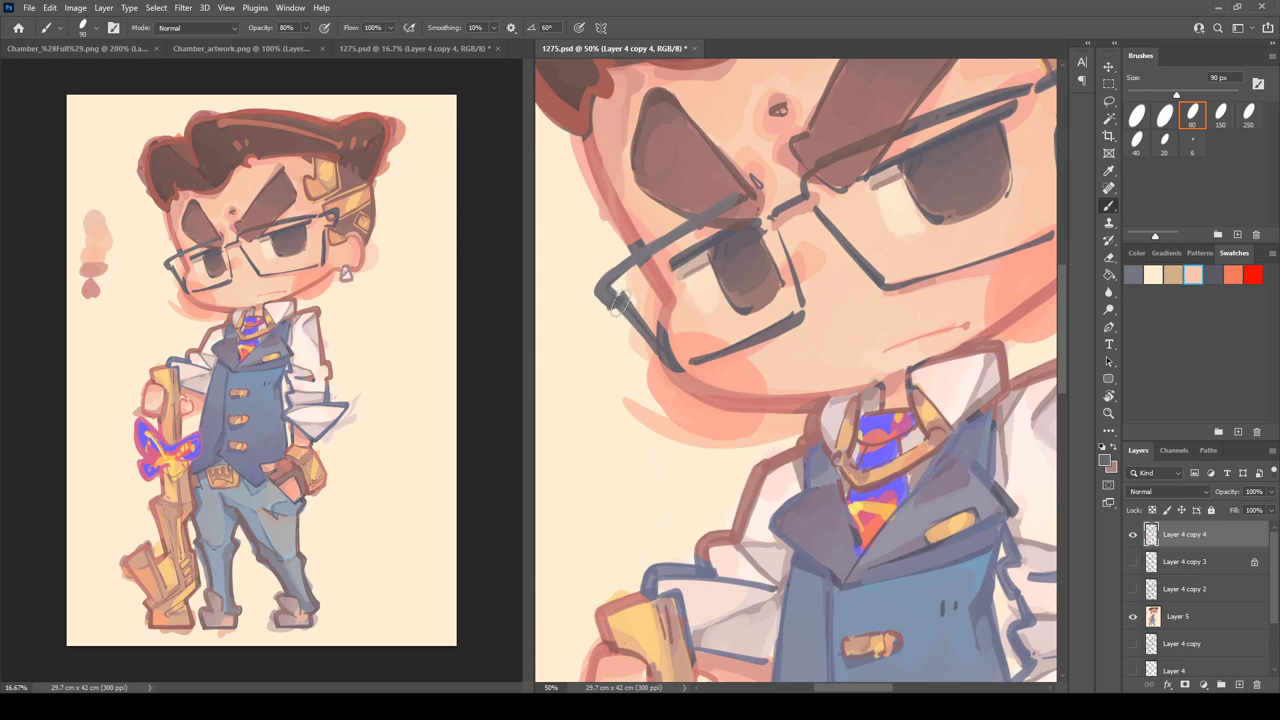
{"action": "left_click", "coordinate": [659, 348], "text": "alt"}
{"action": "mouse_move", "coordinate": [686, 368]}
{"action": "left_mouse_down"}
{"action": "mouse_move", "coordinate": [775, 326]}
{"action": "mouse_move", "coordinate": [733, 343]}
{"action": "left_mouse_up"}
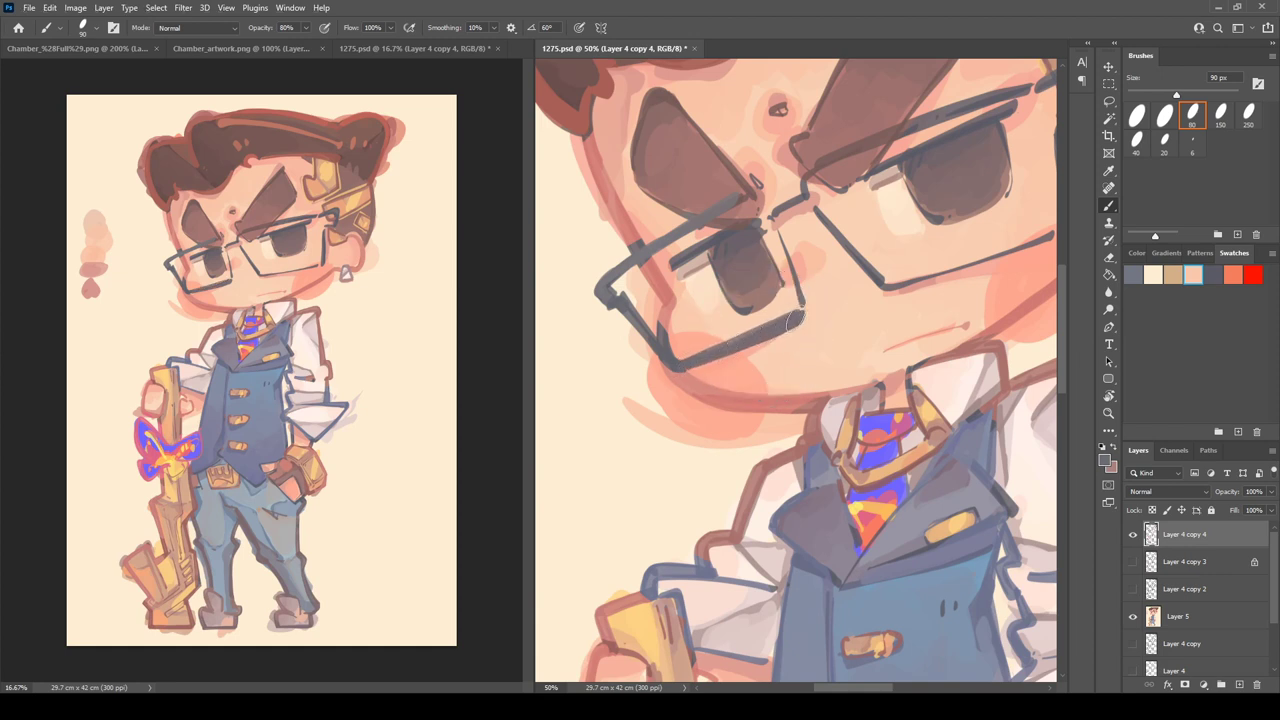
- Refine the left lens frame's top bar and strengthen its inner edge near the nose, cleaning around it with sampled skin tones
{"action": "left_click", "coordinate": [670, 305], "text": "alt"}
{"action": "left_click", "coordinate": [703, 222], "text": "alt"}
{"action": "left_click", "coordinate": [610, 285], "text": "alt"}
{"action": "left_click_drag", "start_coordinate": [615, 277], "coordinate": [744, 197]}
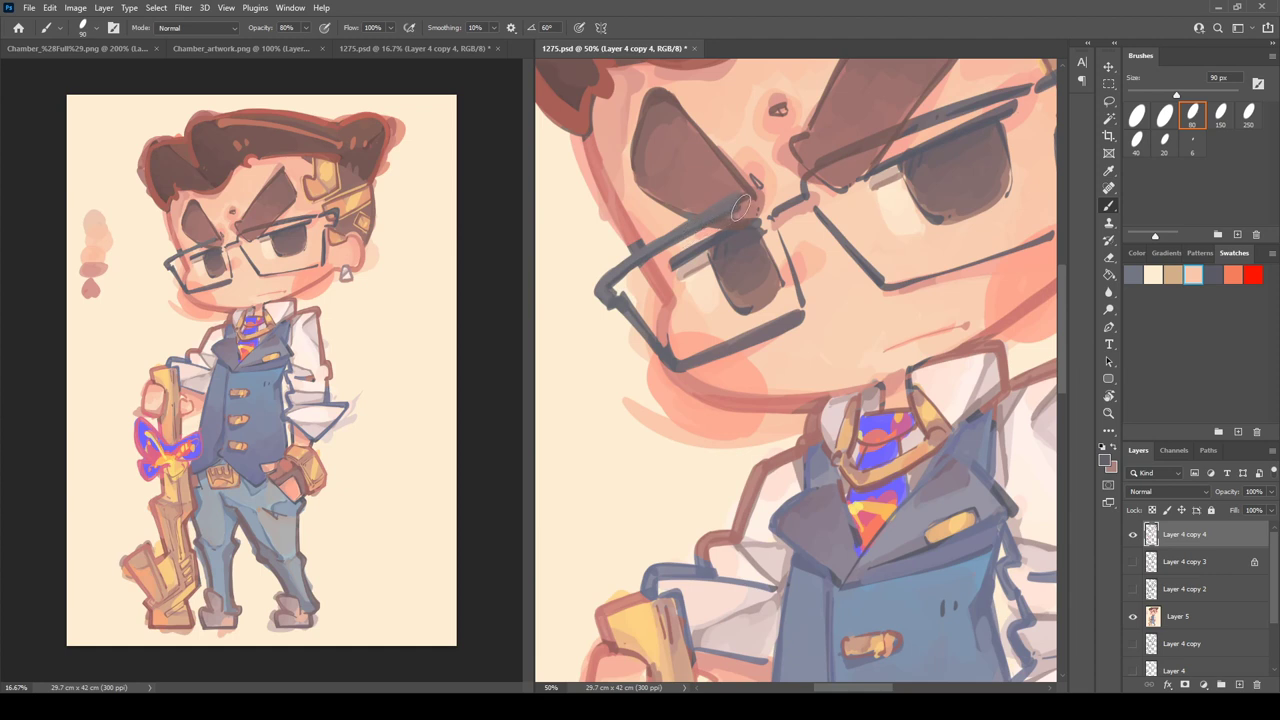
{"action": "left_click", "coordinate": [668, 327], "text": "alt"}
{"action": "left_click", "coordinate": [676, 349], "text": "alt"}
{"action": "left_click_drag", "start_coordinate": [772, 268], "coordinate": [672, 328]}
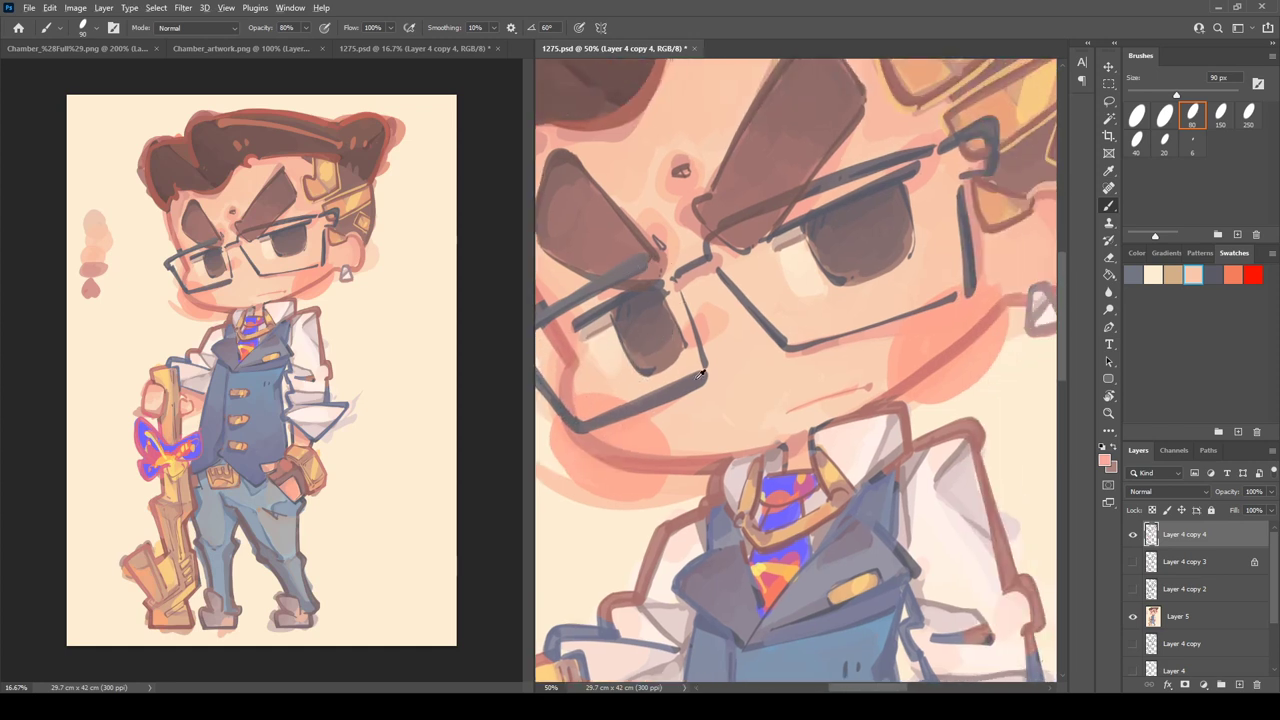
{"action": "left_click", "coordinate": [575, 417], "text": "alt"}
{"action": "mouse_move", "coordinate": [682, 295]}
{"action": "left_mouse_down"}
{"action": "mouse_move", "coordinate": [708, 371]}
{"action": "mouse_move", "coordinate": [679, 266]}
{"action": "left_mouse_up"}
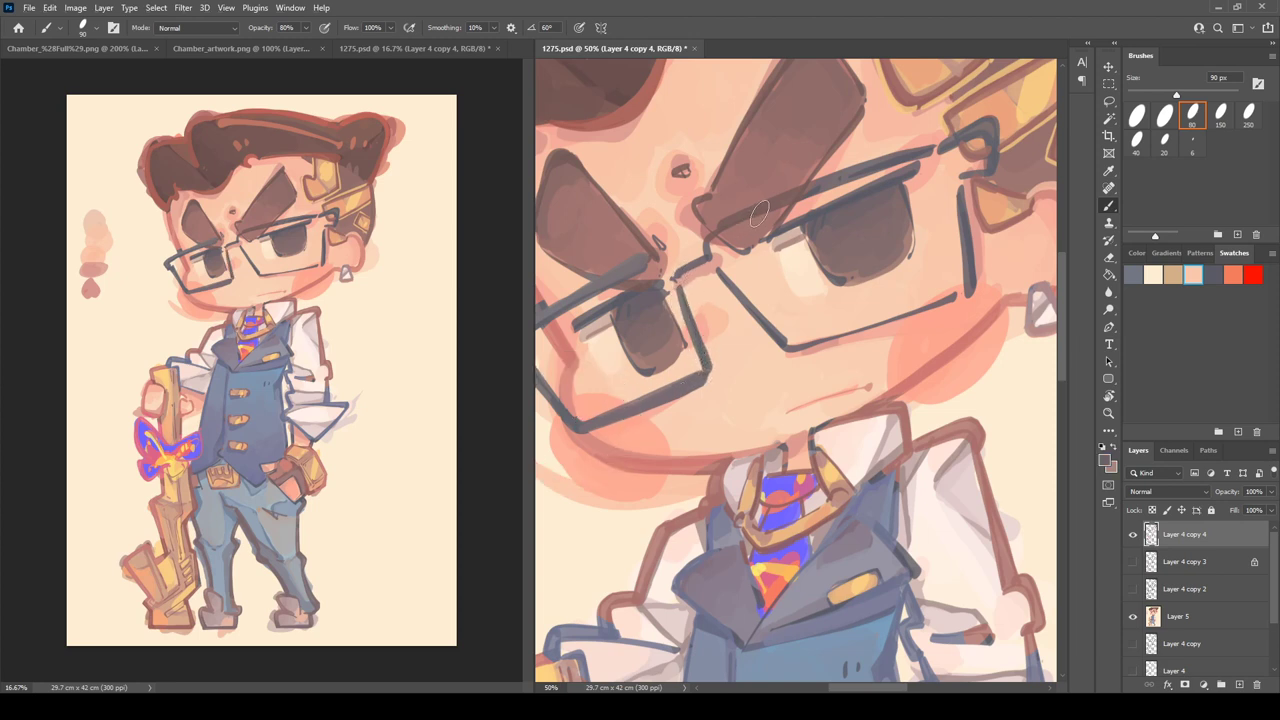
- Repaint the right lens frame's top bar and lower edge with thicker dark blue-grey strokes
{"action": "left_click_drag", "start_coordinate": [760, 206], "coordinate": [928, 150]}
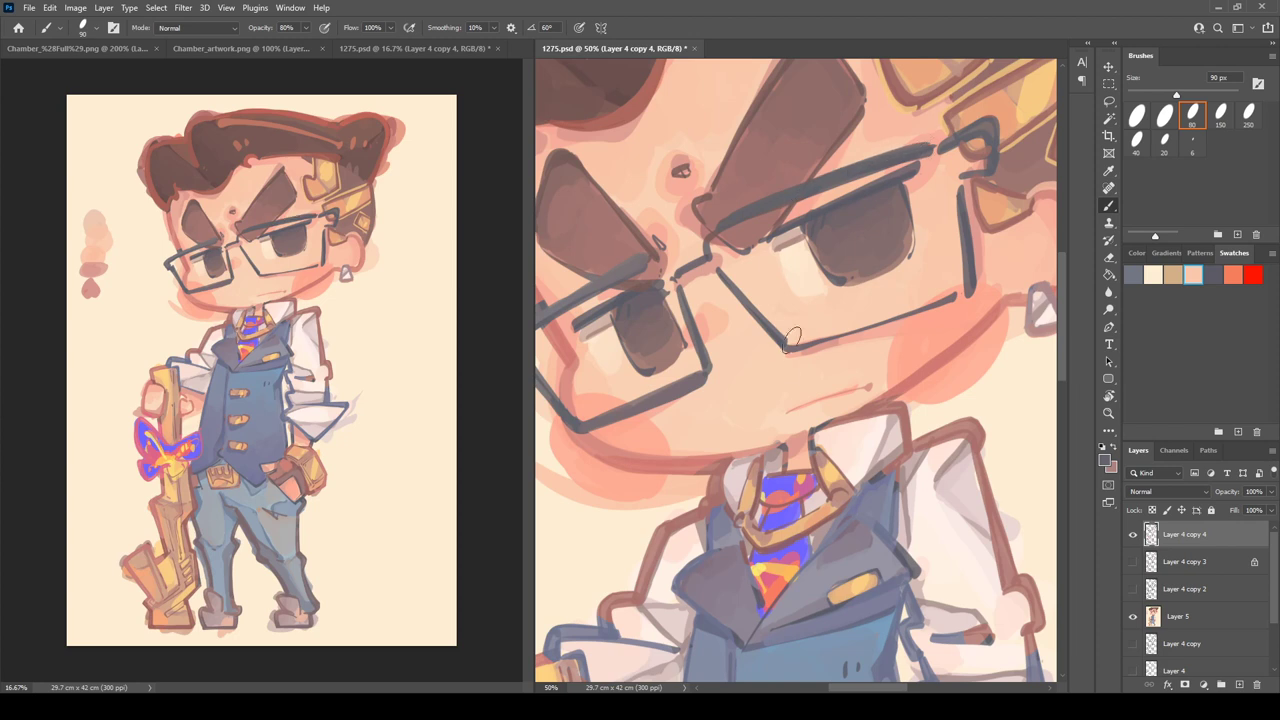
{"action": "left_click_drag", "start_coordinate": [782, 350], "coordinate": [955, 290]}
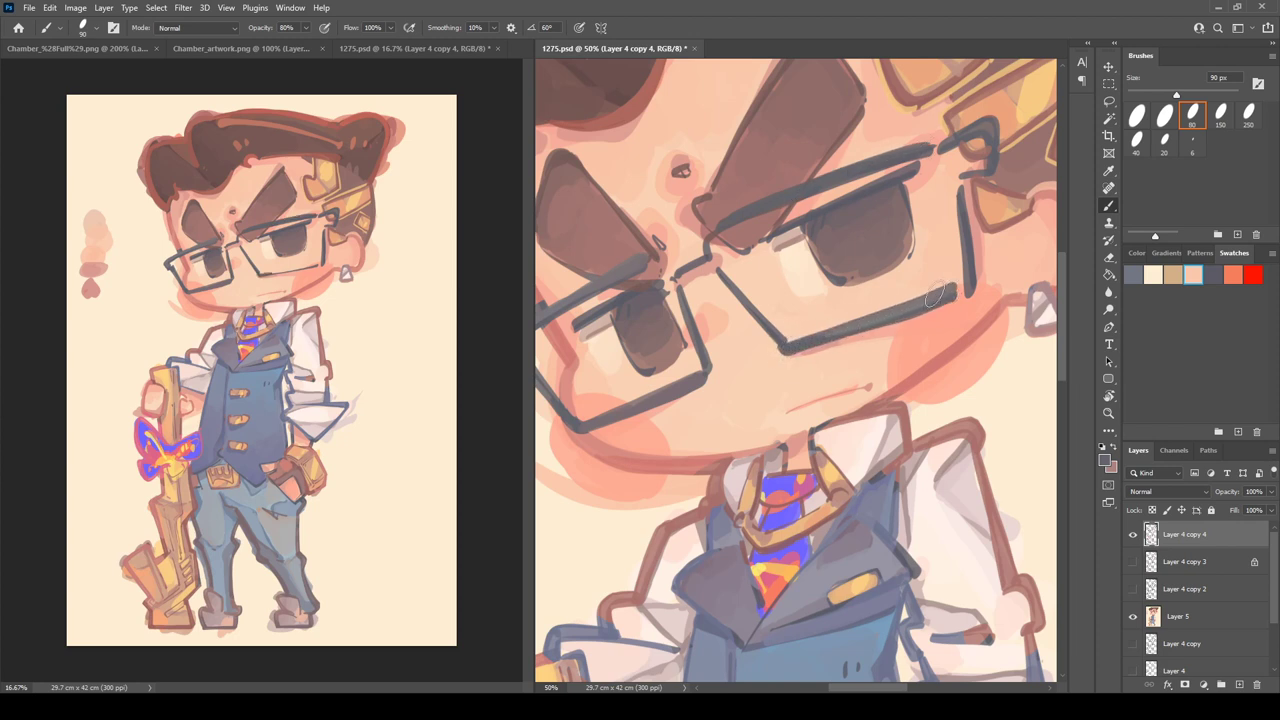
{"action": "left_click", "coordinate": [601, 279], "text": "alt"}
{"action": "left_click_drag", "start_coordinate": [745, 214], "coordinate": [924, 150]}
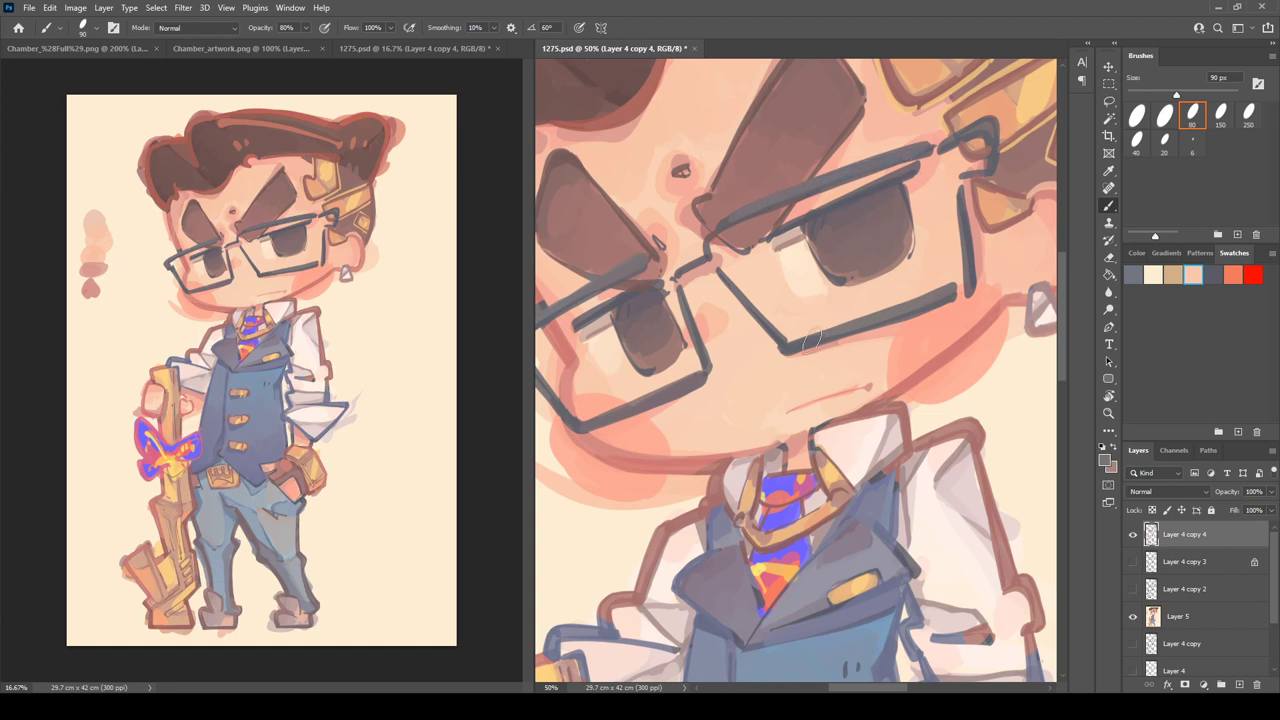
{"action": "left_click_drag", "start_coordinate": [810, 340], "coordinate": [950, 286]}
{"action": "left_click_drag", "start_coordinate": [856, 322], "coordinate": [952, 290]}
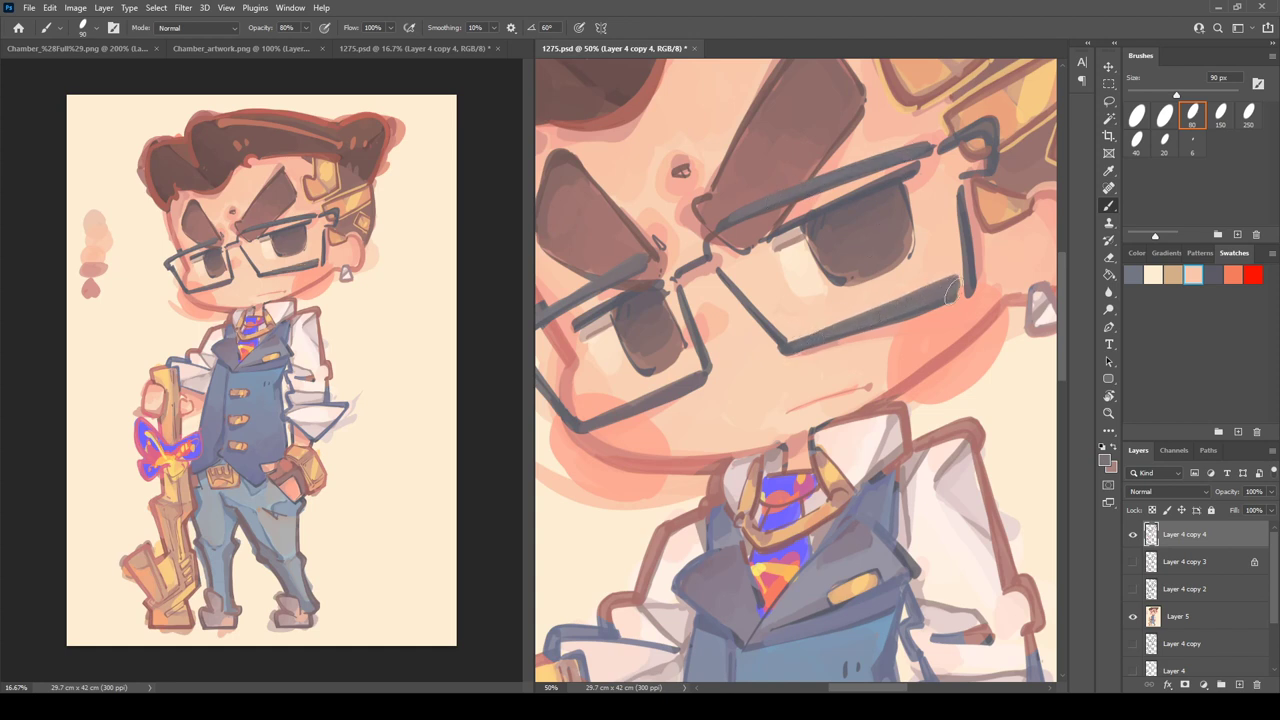
- Thicken the right lens frame's outer edge, join its lower corner, and connect the top bar to the temple hinge
{"action": "key", "text": "r"}
{"action": "left_click_drag", "start_coordinate": [952, 173], "coordinate": [953, 128]}
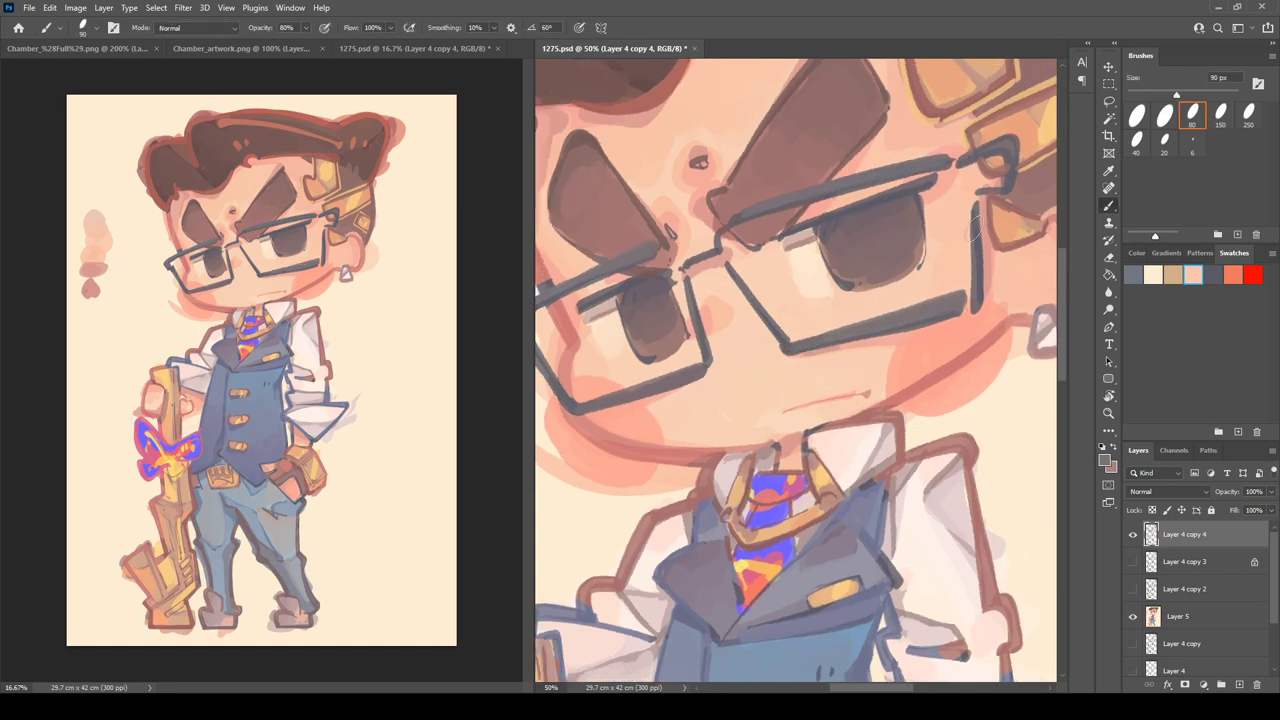
{"action": "left_click_drag", "start_coordinate": [977, 260], "coordinate": [980, 292]}
{"action": "left_click", "coordinate": [977, 312], "text": "alt"}
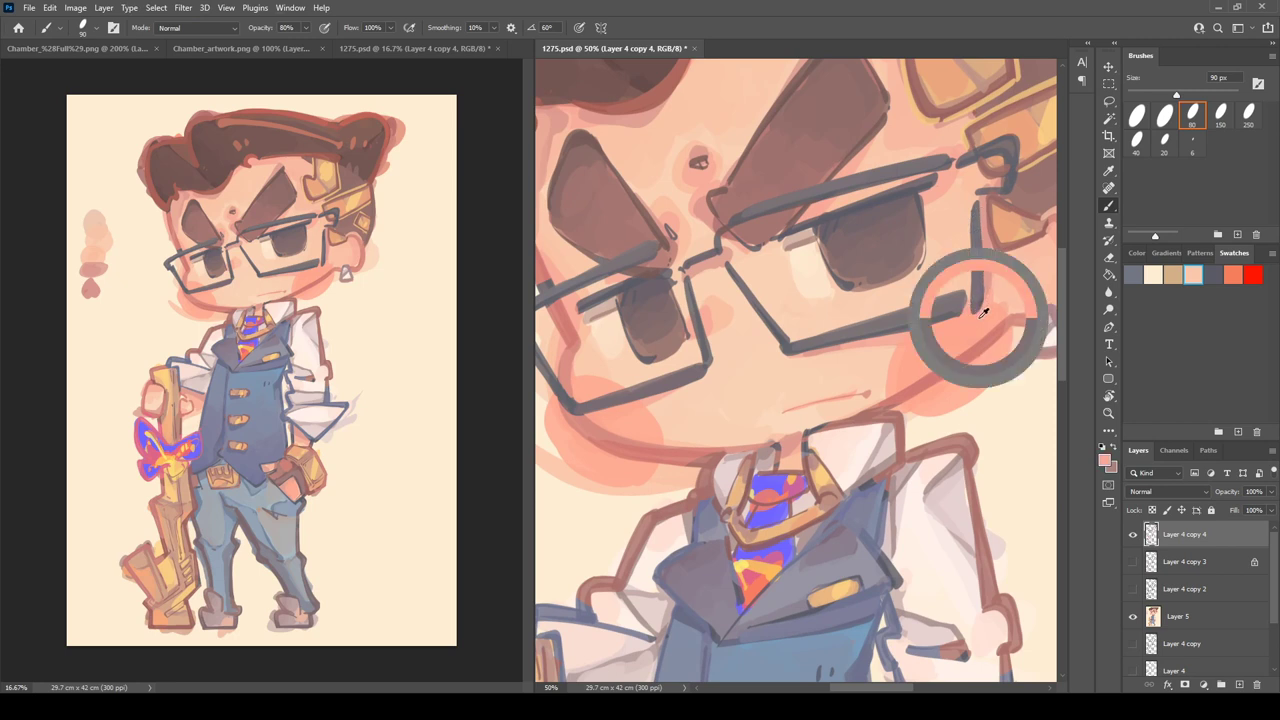
{"action": "left_click", "coordinate": [964, 302], "text": "alt"}
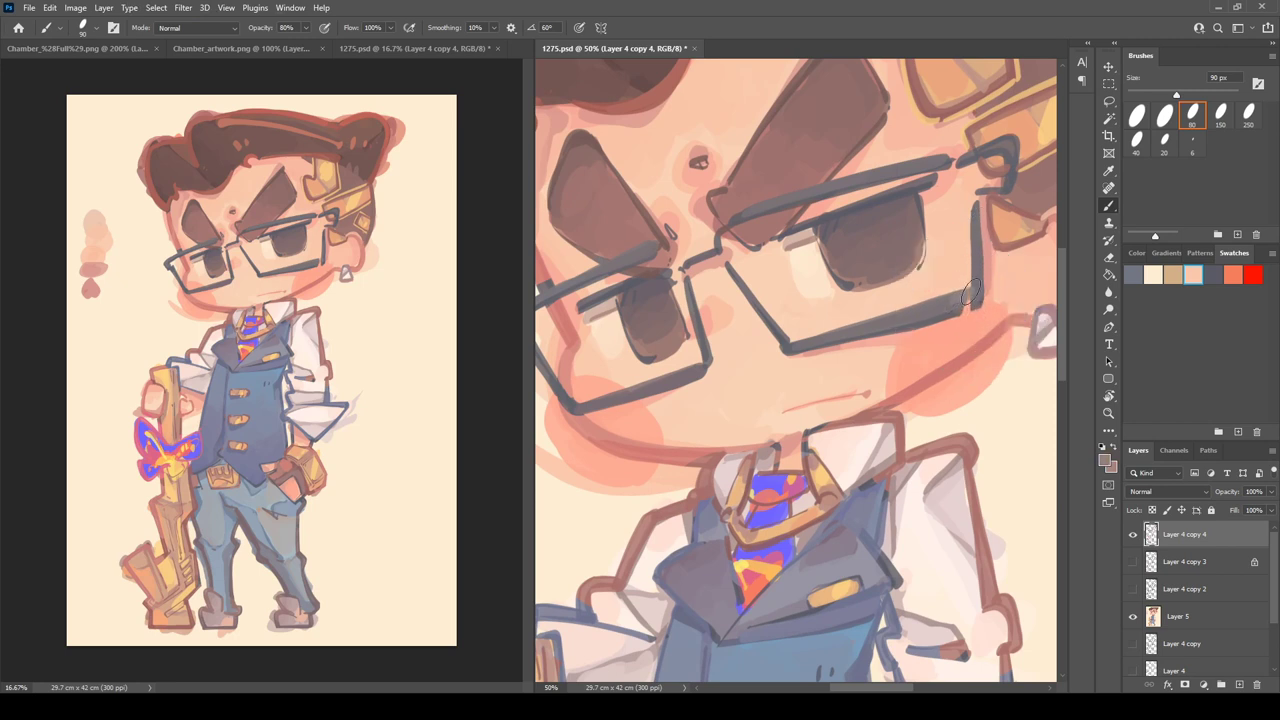
{"action": "left_click", "coordinate": [944, 307], "text": "alt"}
{"action": "left_click_drag", "start_coordinate": [975, 278], "coordinate": [937, 308]}
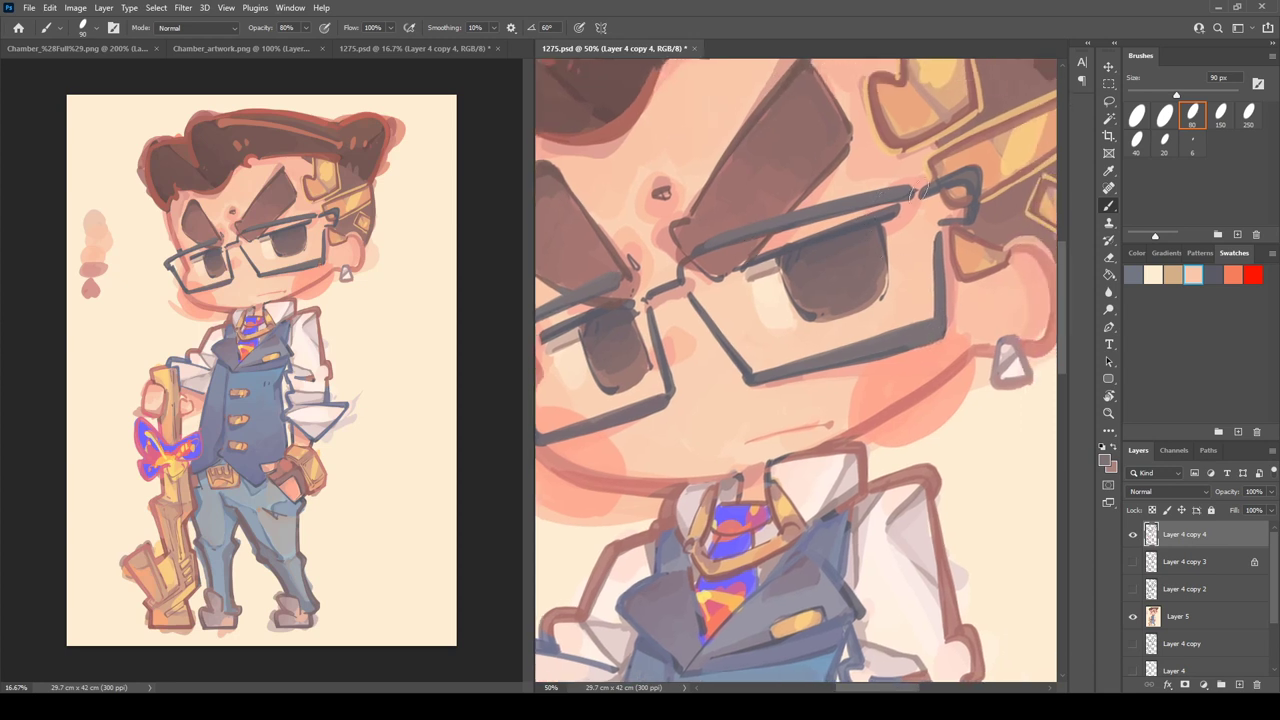
{"action": "left_click", "coordinate": [893, 199], "text": "alt"}
{"action": "left_click_drag", "start_coordinate": [970, 176], "coordinate": [970, 205]}
- Repaint the glasses' bridge between the lenses with a dark blue-grey stroke and touch up its edges with sampled skin tones
{"action": "left_click_drag", "start_coordinate": [792, 265], "coordinate": [922, 215]}
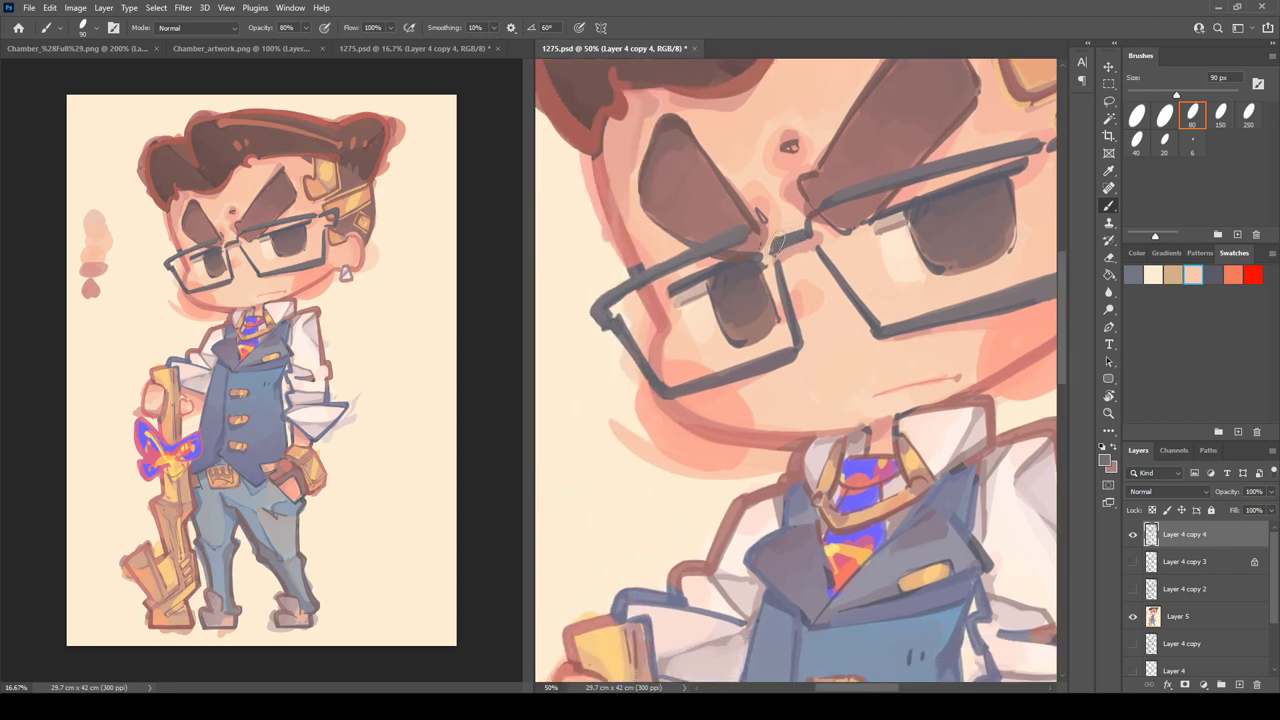
{"action": "left_click_drag", "start_coordinate": [777, 243], "coordinate": [797, 234]}
{"action": "left_click", "coordinate": [767, 249], "text": "alt"}
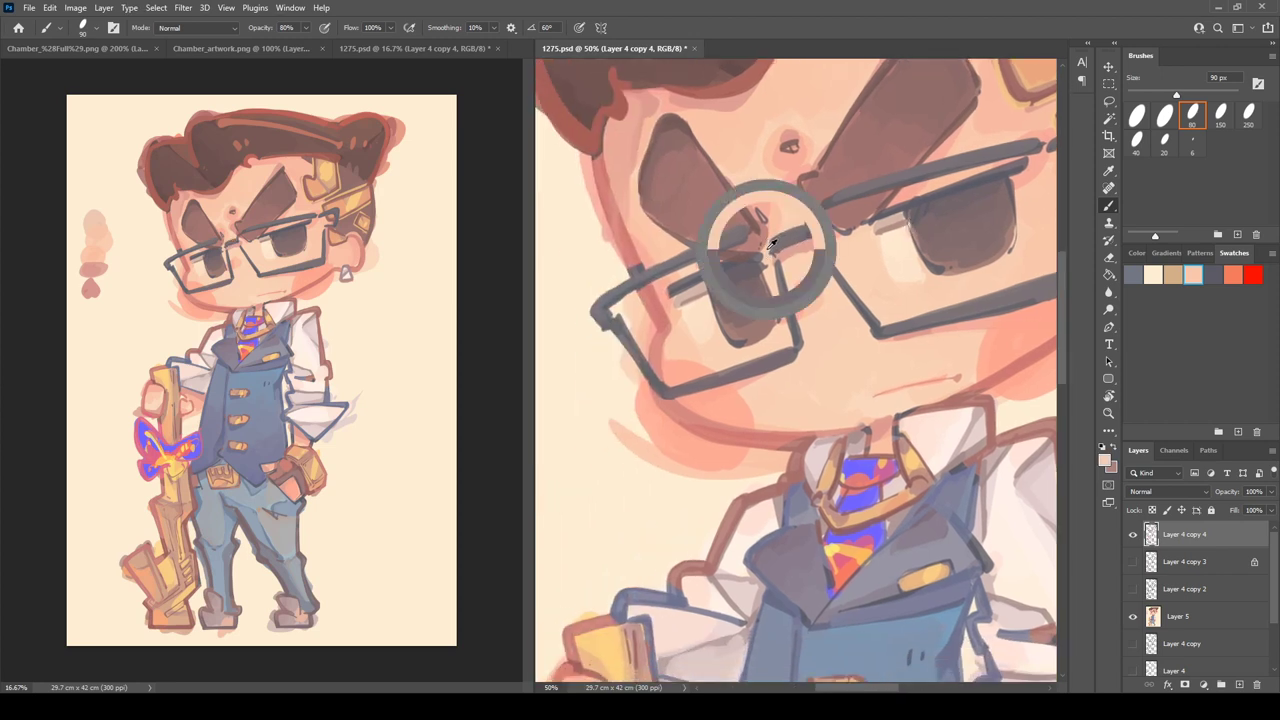
{"action": "left_click", "coordinate": [782, 255], "text": "alt"}
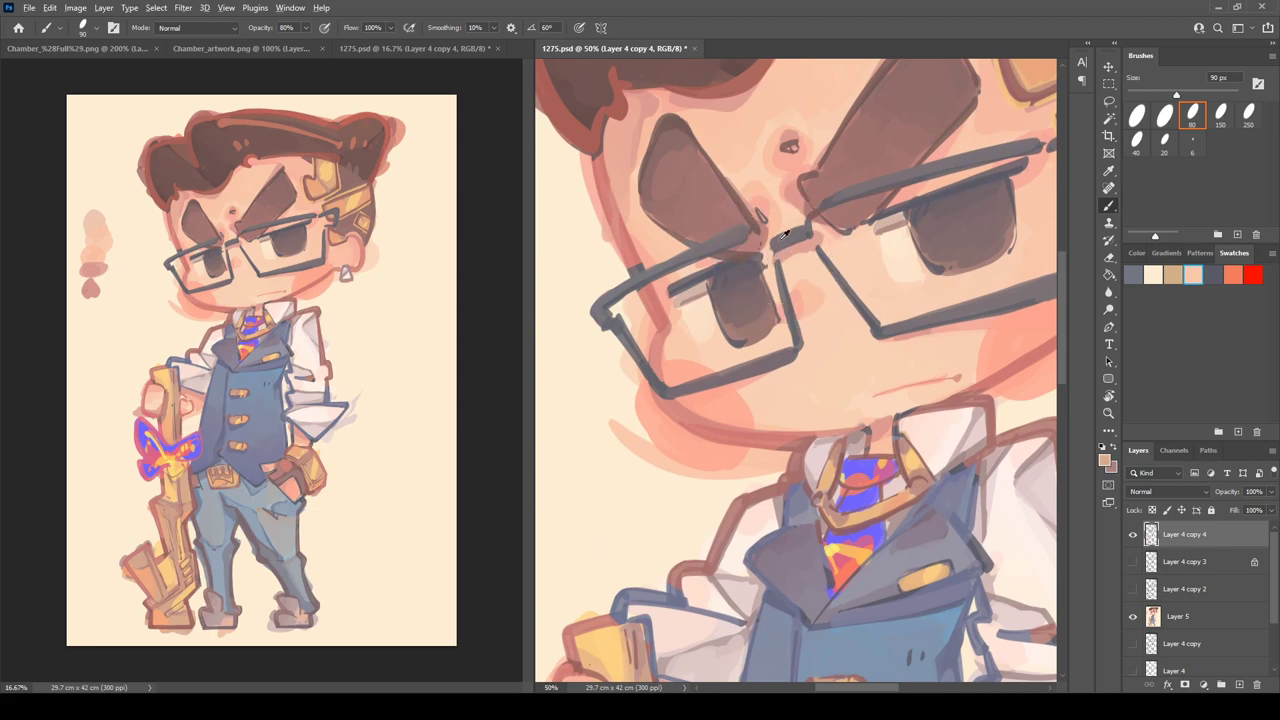
{"action": "left_click", "coordinate": [778, 241], "text": "alt"}
- Cover the stray blue-grey mark above the left lens with the sampled reddish face outline and clean the outline up to the hairline
{"action": "key", "text": "r"}
{"action": "mouse_move", "coordinate": [680, 165]}
{"action": "left_mouse_down"}
{"action": "mouse_move", "coordinate": [726, 134]}
{"action": "mouse_move", "coordinate": [708, 217]}
{"action": "left_mouse_up"}
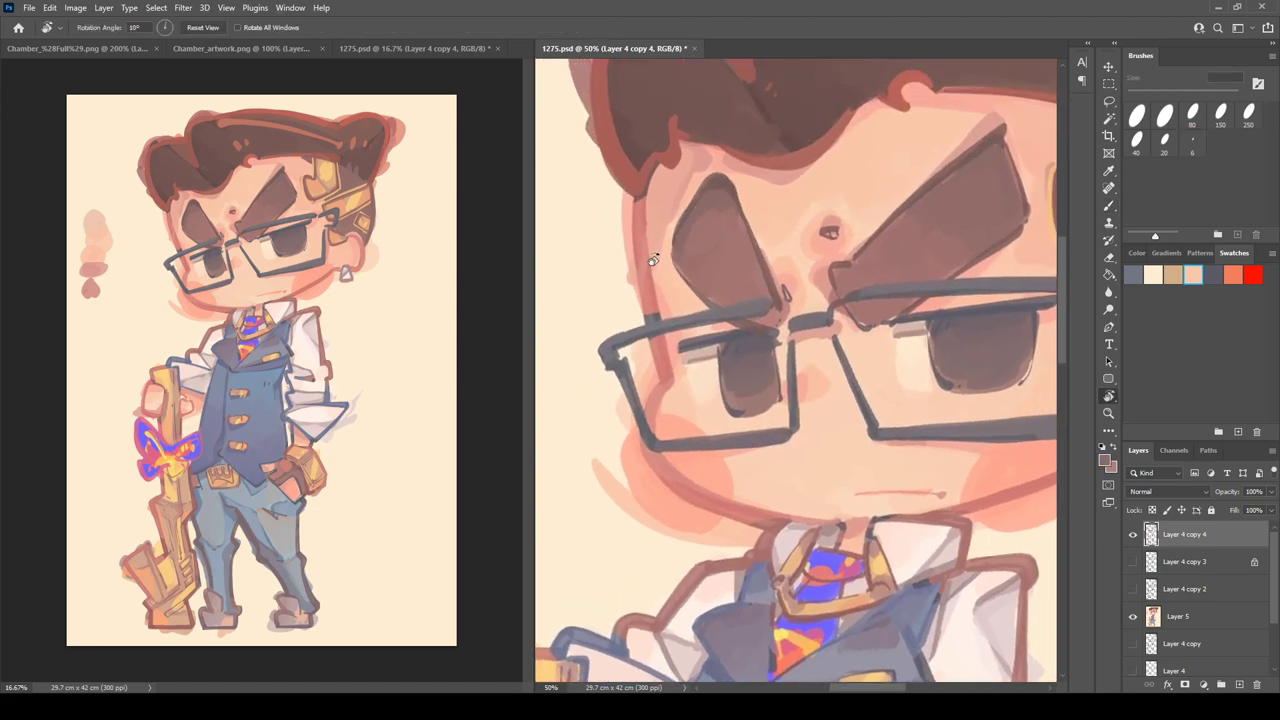
{"action": "left_click_drag", "start_coordinate": [654, 257], "coordinate": [647, 272]}
{"action": "left_click", "coordinate": [658, 345], "text": "alt"}
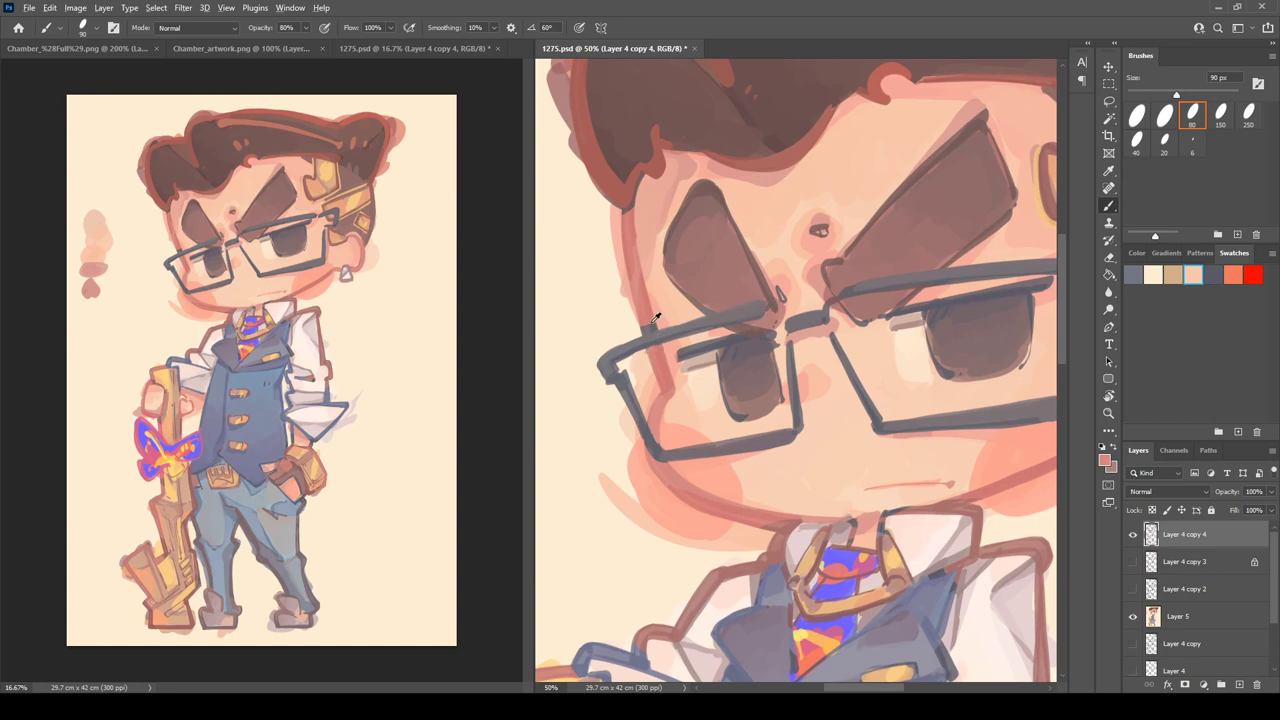
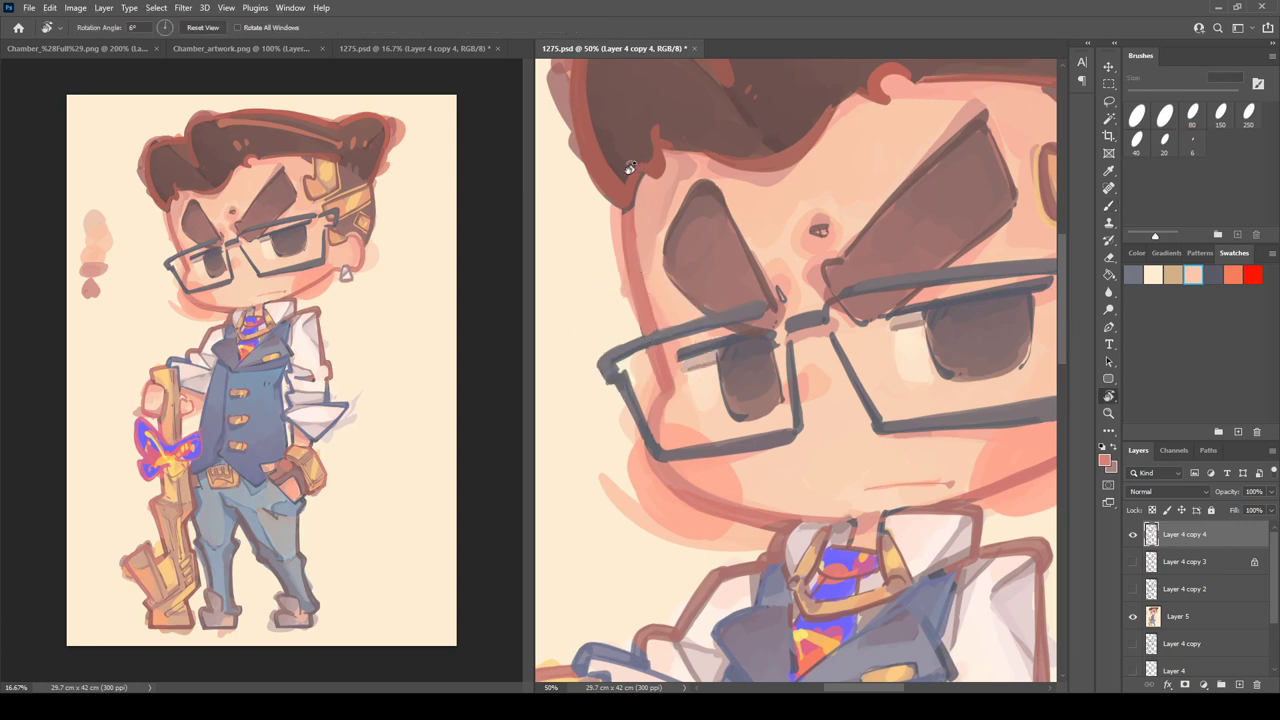
{"action": "left_click", "coordinate": [625, 219], "text": "alt"}
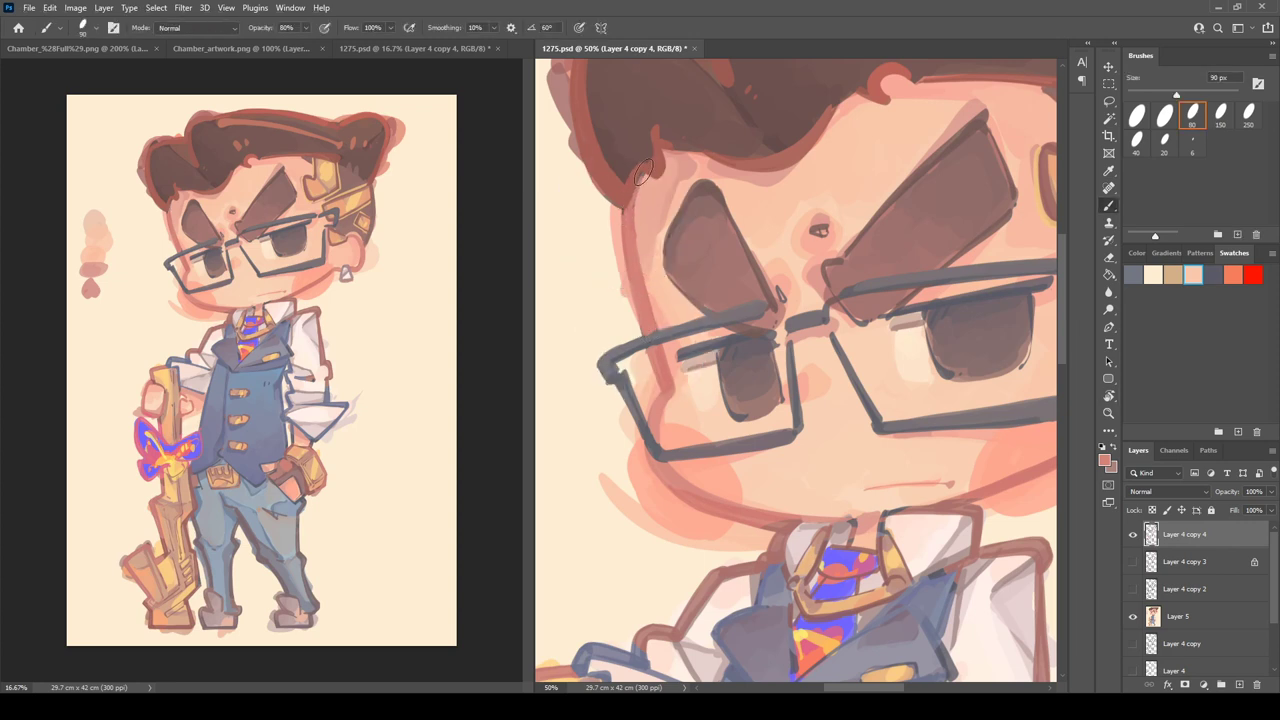
- Redraw the left eyebrow's outline in sampled dark brown and fill the forehead mark and the small crease beside the brow
{"action": "key", "text": "r"}
{"action": "left_click_drag", "start_coordinate": [711, 123], "coordinate": [712, 262]}
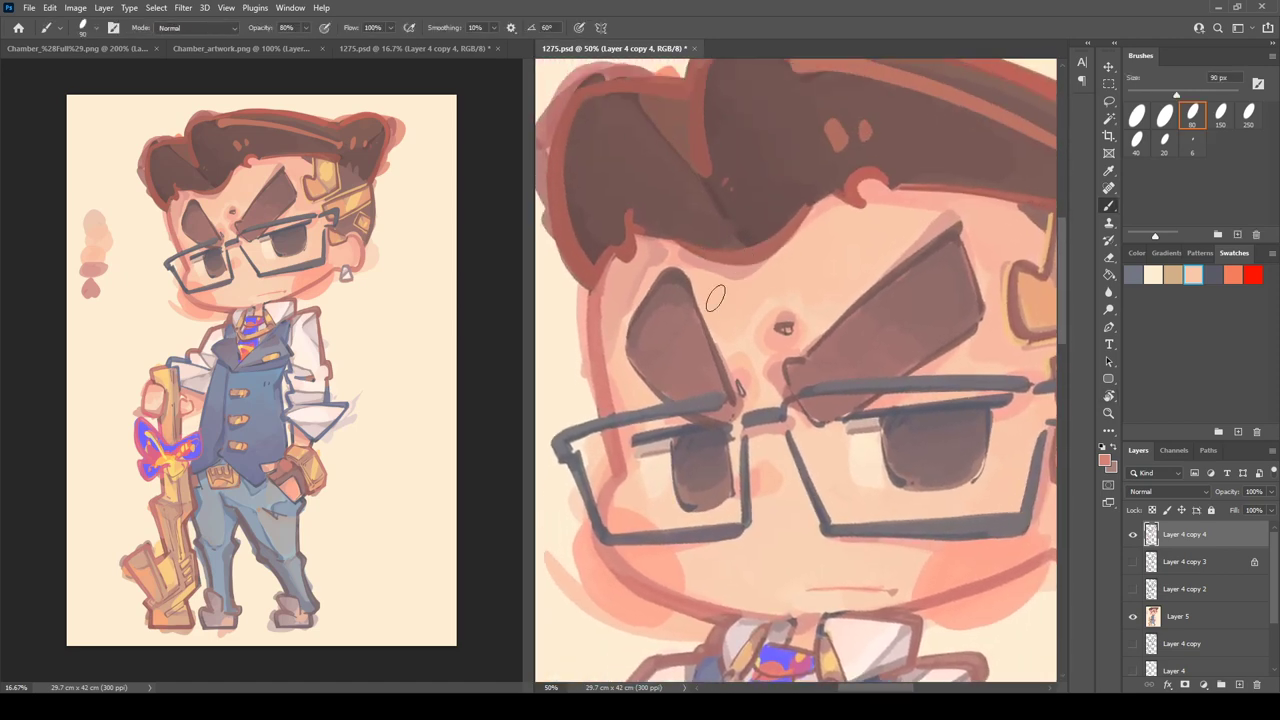
{"action": "left_click", "coordinate": [659, 298], "text": "alt"}
{"action": "mouse_move", "coordinate": [636, 326]}
{"action": "left_mouse_down"}
{"action": "mouse_move", "coordinate": [628, 349]}
{"action": "mouse_move", "coordinate": [641, 366]}
{"action": "left_mouse_up"}
{"action": "left_click_drag", "start_coordinate": [686, 287], "coordinate": [745, 390]}
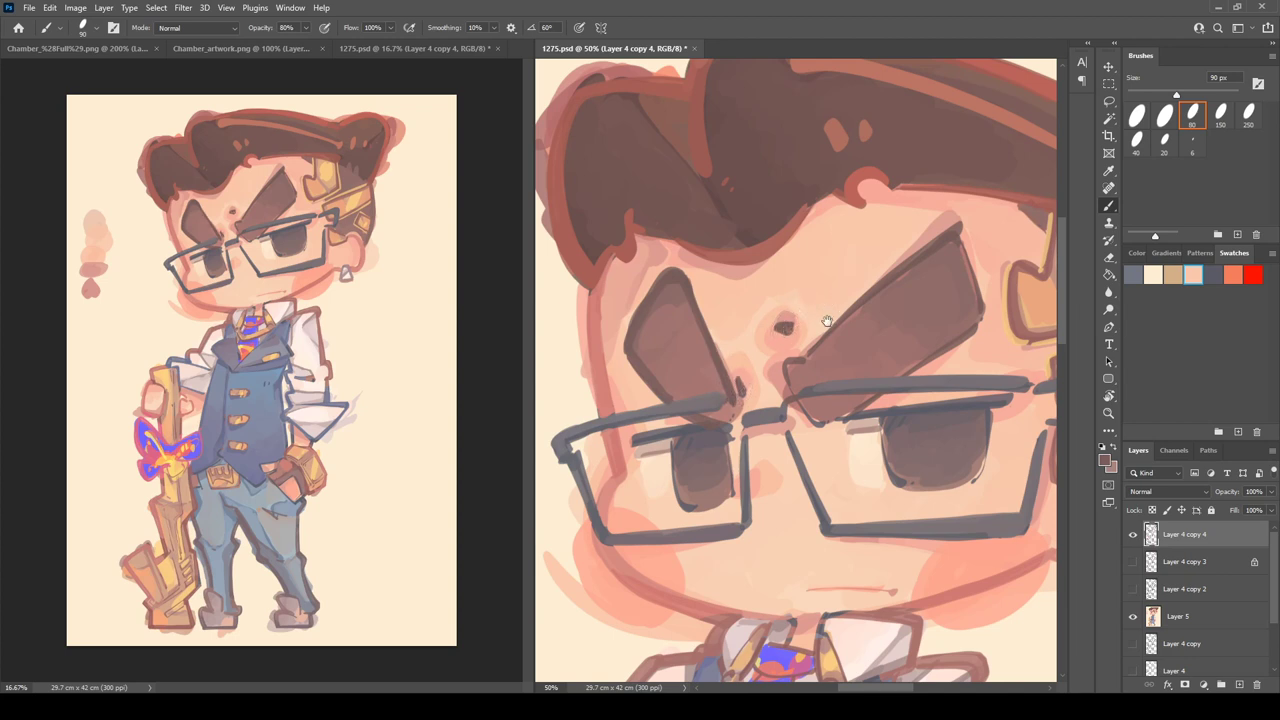
- Strengthen the right eyebrow's outline along its inner, upper and outer edges in dark brown
{"action": "left_click_drag", "start_coordinate": [827, 321], "coordinate": [743, 272]}
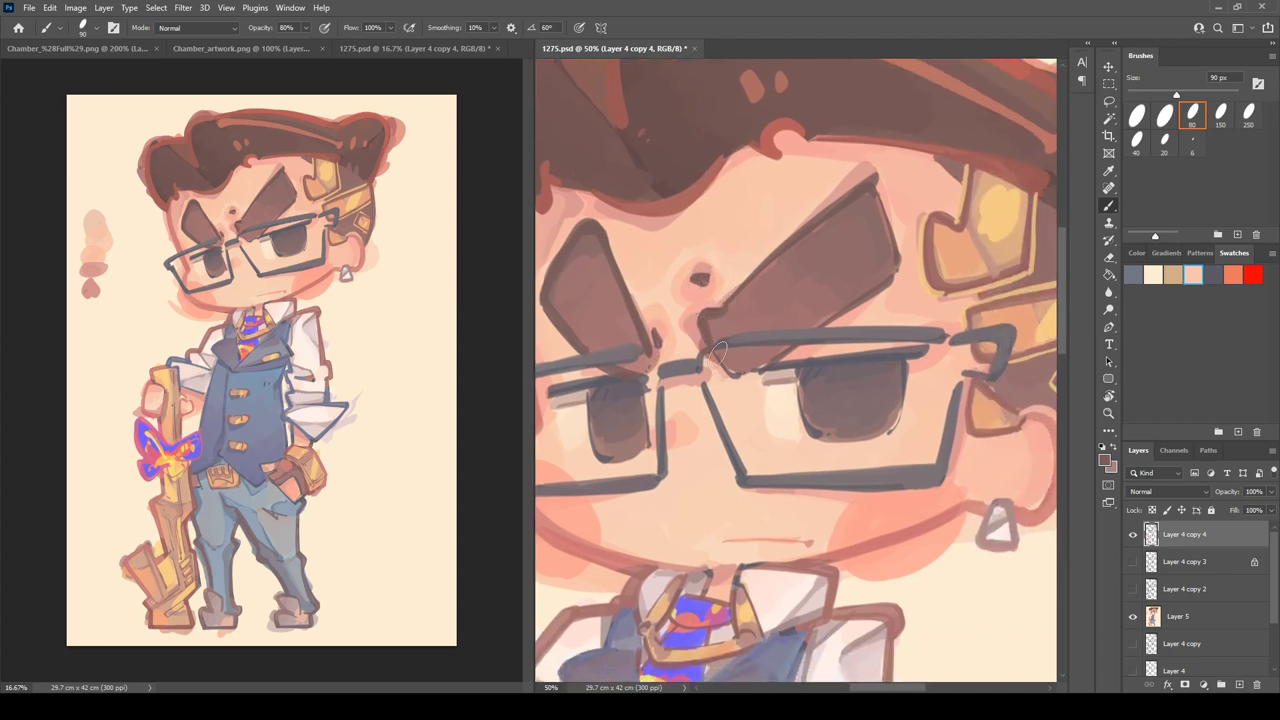
{"action": "mouse_move", "coordinate": [718, 350]}
{"action": "left_mouse_down"}
{"action": "mouse_move", "coordinate": [748, 376]}
{"action": "mouse_move", "coordinate": [894, 270]}
{"action": "left_mouse_up"}
{"action": "left_click_drag", "start_coordinate": [880, 183], "coordinate": [897, 273]}
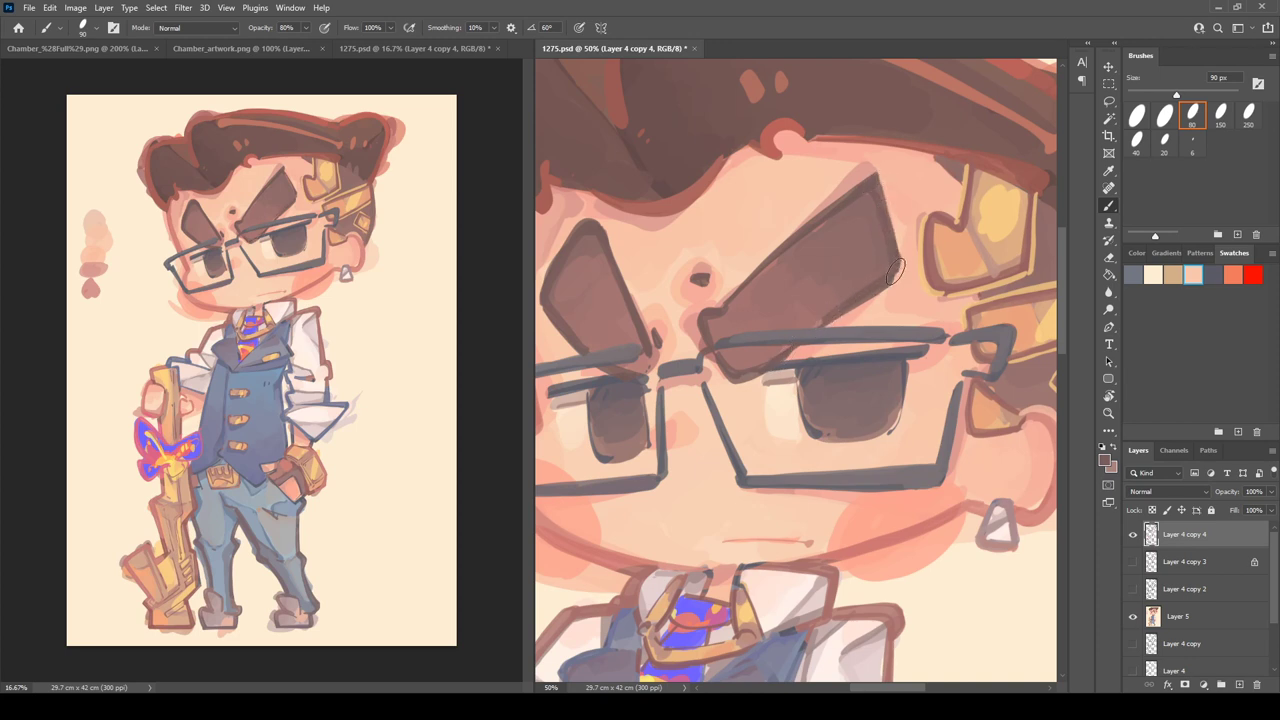
- Add short highlight strokes in a sampled dusty pink near the upper end of the right eyebrow
{"action": "left_click", "coordinate": [780, 260], "text": "alt"}
{"action": "left_click_drag", "start_coordinate": [776, 262], "coordinate": [866, 205]}
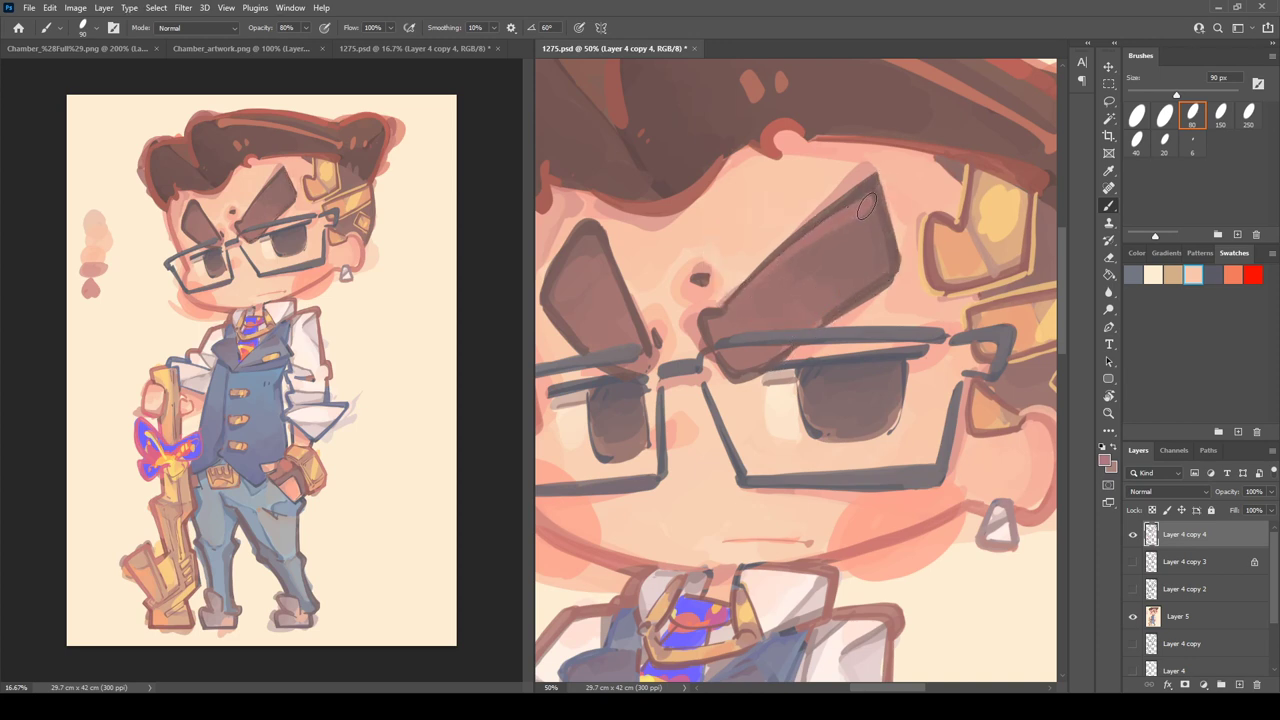
{"action": "key", "text": "r"}
{"action": "mouse_move", "coordinate": [830, 133]}
{"action": "left_mouse_down"}
{"action": "mouse_move", "coordinate": [806, 131]}
{"action": "mouse_move", "coordinate": [880, 126]}
{"action": "left_mouse_up"}
{"action": "key", "text": "ctrl+z"}
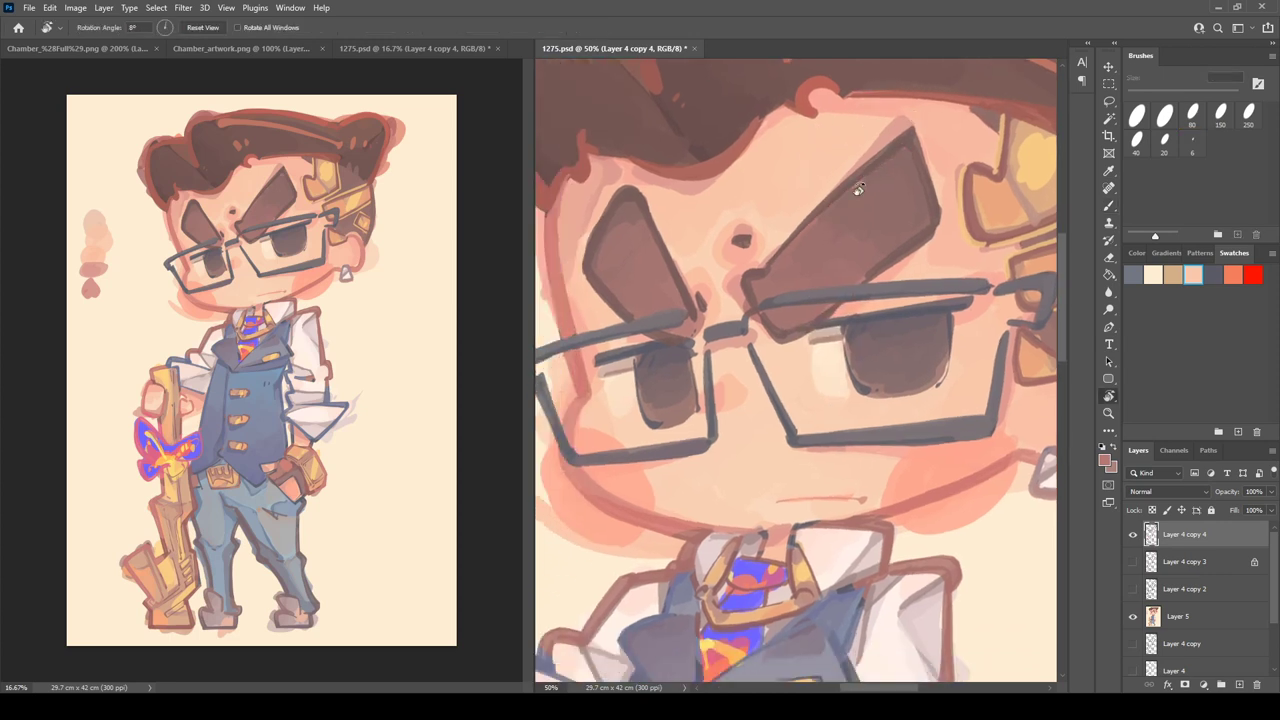
{"action": "key", "text": "b"}
{"action": "mouse_move", "coordinate": [884, 176]}
{"action": "left_mouse_down"}
{"action": "mouse_move", "coordinate": [886, 196]}
{"action": "mouse_move", "coordinate": [906, 196]}
{"action": "left_mouse_up"}
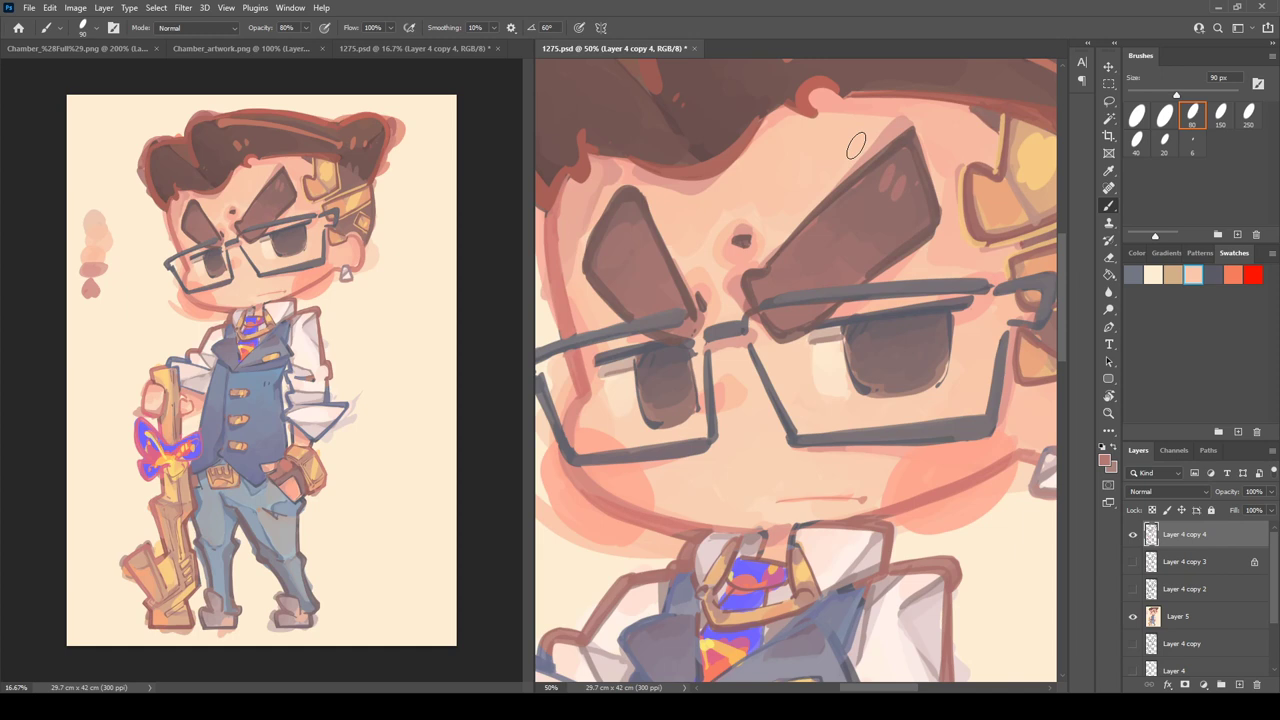
- Repaint the right eye's upper lid line in brown sampled from the eyebrow
{"action": "key", "text": "r"}
{"action": "left_click_drag", "start_coordinate": [889, 194], "coordinate": [843, 149]}
{"action": "left_click_drag", "start_coordinate": [843, 149], "coordinate": [829, 137]}
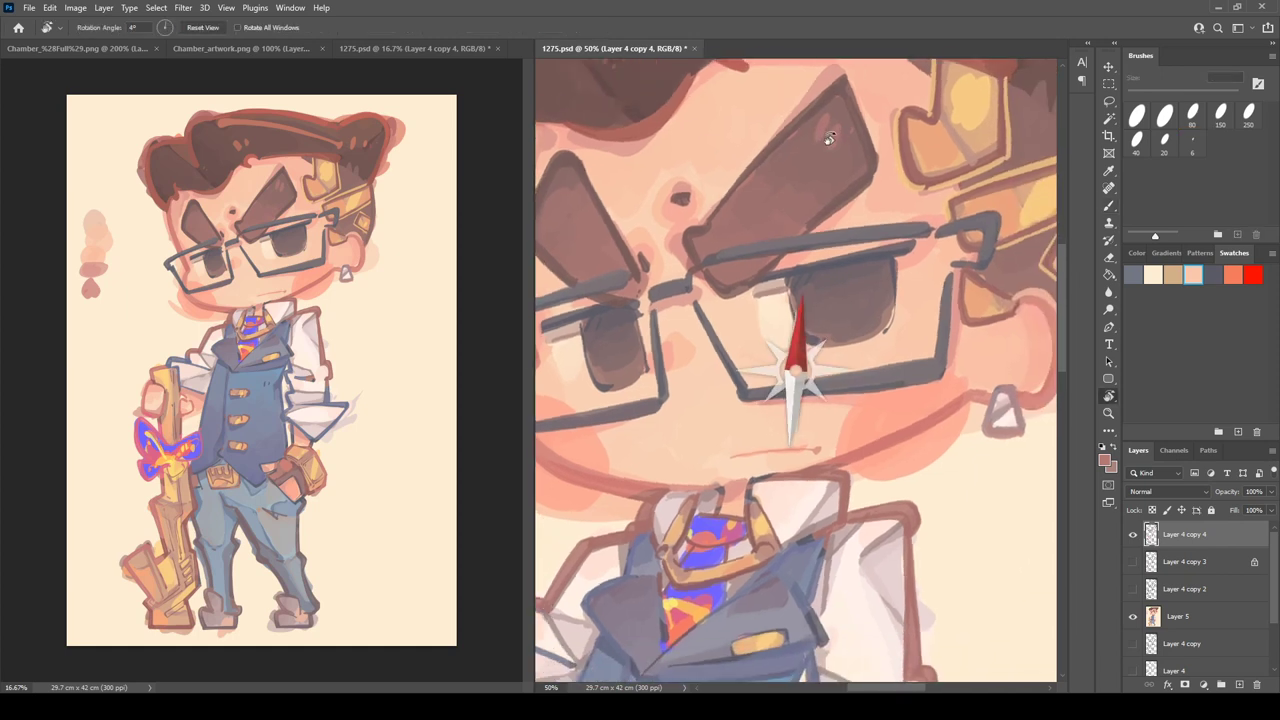
{"action": "key", "text": "b"}
{"action": "left_click", "coordinate": [806, 195], "text": "alt"}
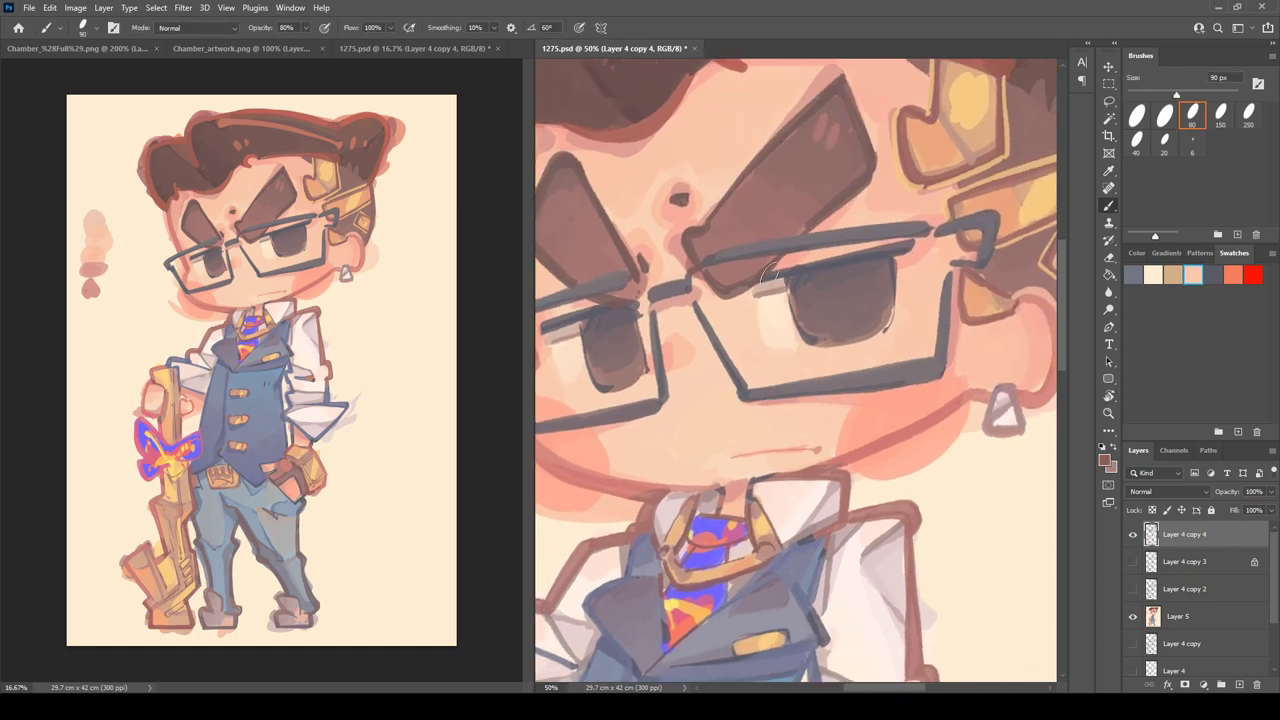
{"action": "left_click_drag", "start_coordinate": [770, 274], "coordinate": [890, 249]}
{"action": "key", "text": "ctrl+z"}
{"action": "left_click_drag", "start_coordinate": [812, 267], "coordinate": [1025, 220]}
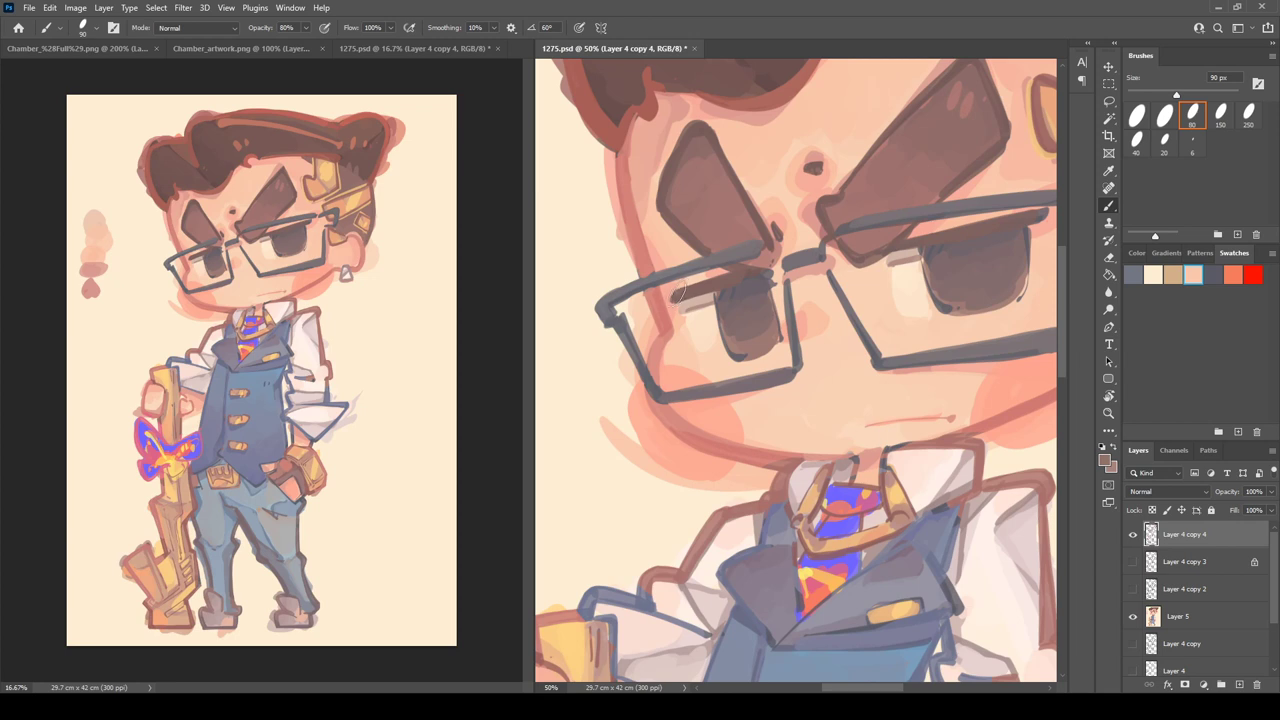
- Recolour the left eye's upper lid line in brown and refine the right lid line to match
{"action": "left_click_drag", "start_coordinate": [680, 292], "coordinate": [738, 272]}
{"action": "key", "text": "ctrl+z"}
{"action": "mouse_move", "coordinate": [938, 243]}
{"action": "left_mouse_down"}
{"action": "mouse_move", "coordinate": [838, 256]}
{"action": "mouse_move", "coordinate": [920, 236]}
{"action": "left_mouse_up"}
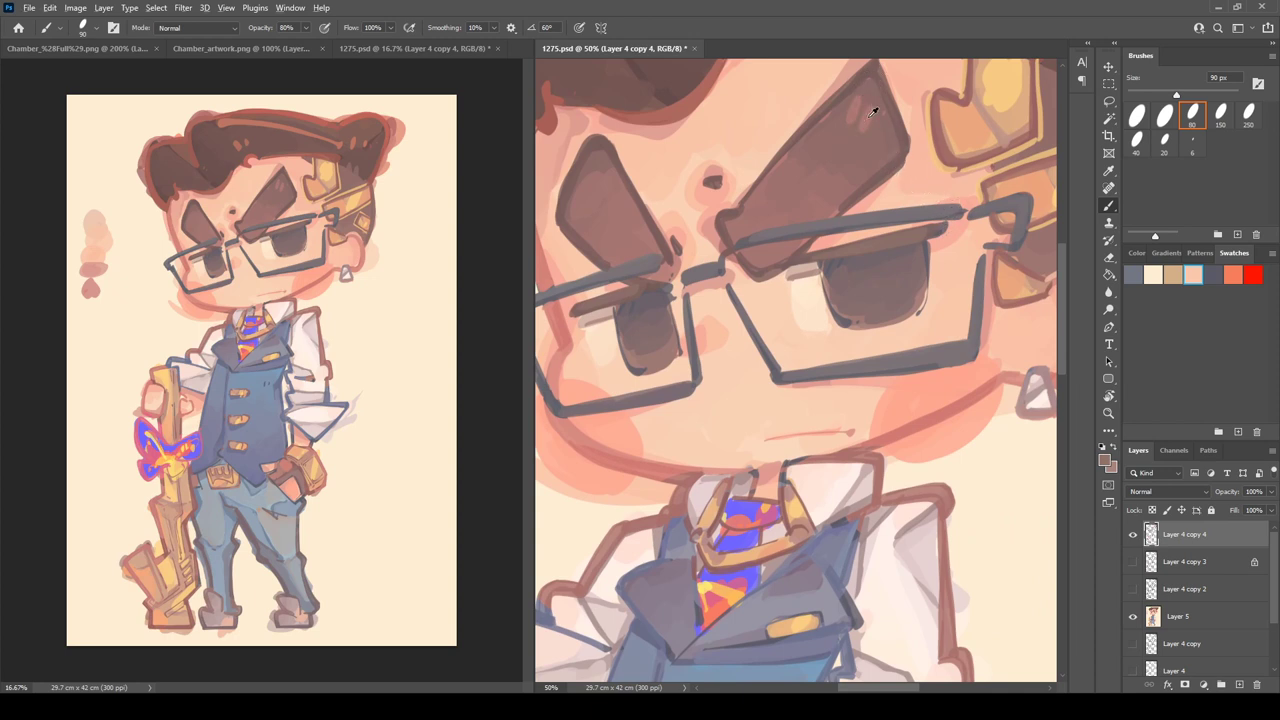
{"action": "left_click_drag", "start_coordinate": [852, 249], "coordinate": [920, 234]}
{"action": "left_click_drag", "start_coordinate": [796, 259], "coordinate": [923, 236]}
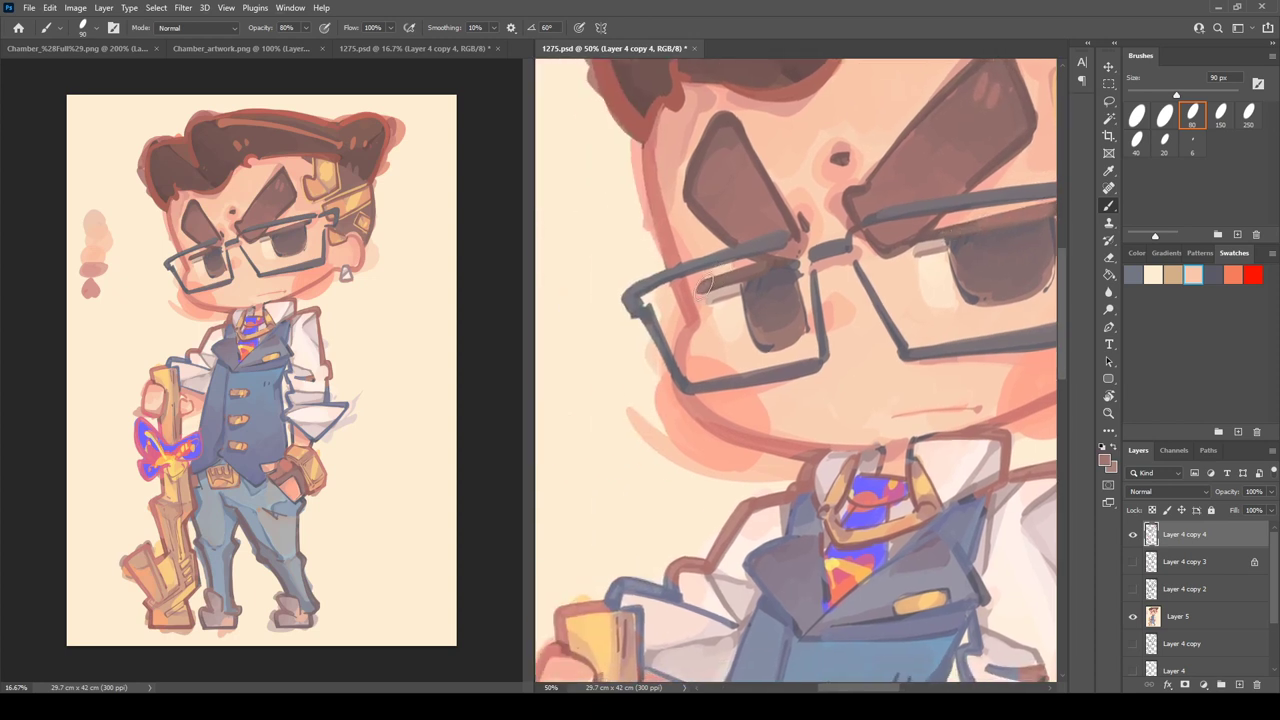
{"action": "left_click_drag", "start_coordinate": [796, 264], "coordinate": [710, 259]}
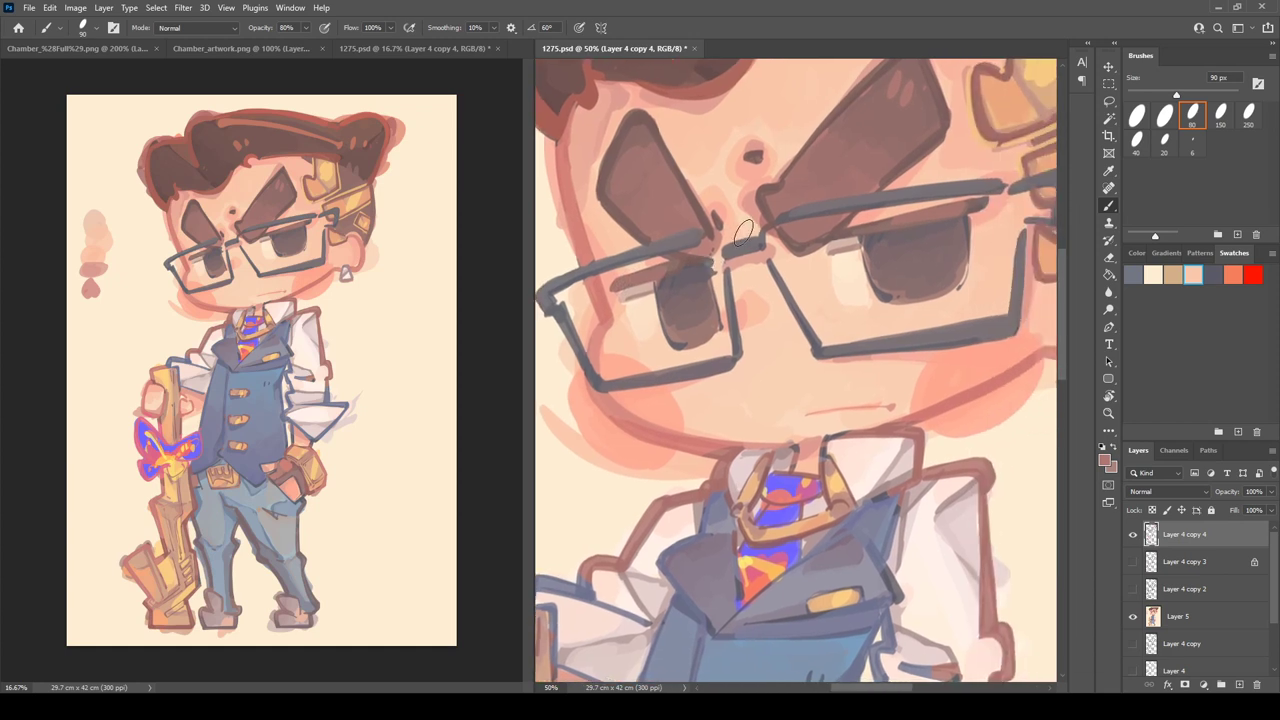
- Darken the edges of the right eye's pupil and add small reddish highlight strokes at its upper part
{"action": "left_click_drag", "start_coordinate": [833, 230], "coordinate": [775, 228]}
{"action": "left_click", "coordinate": [788, 235], "text": "alt"}
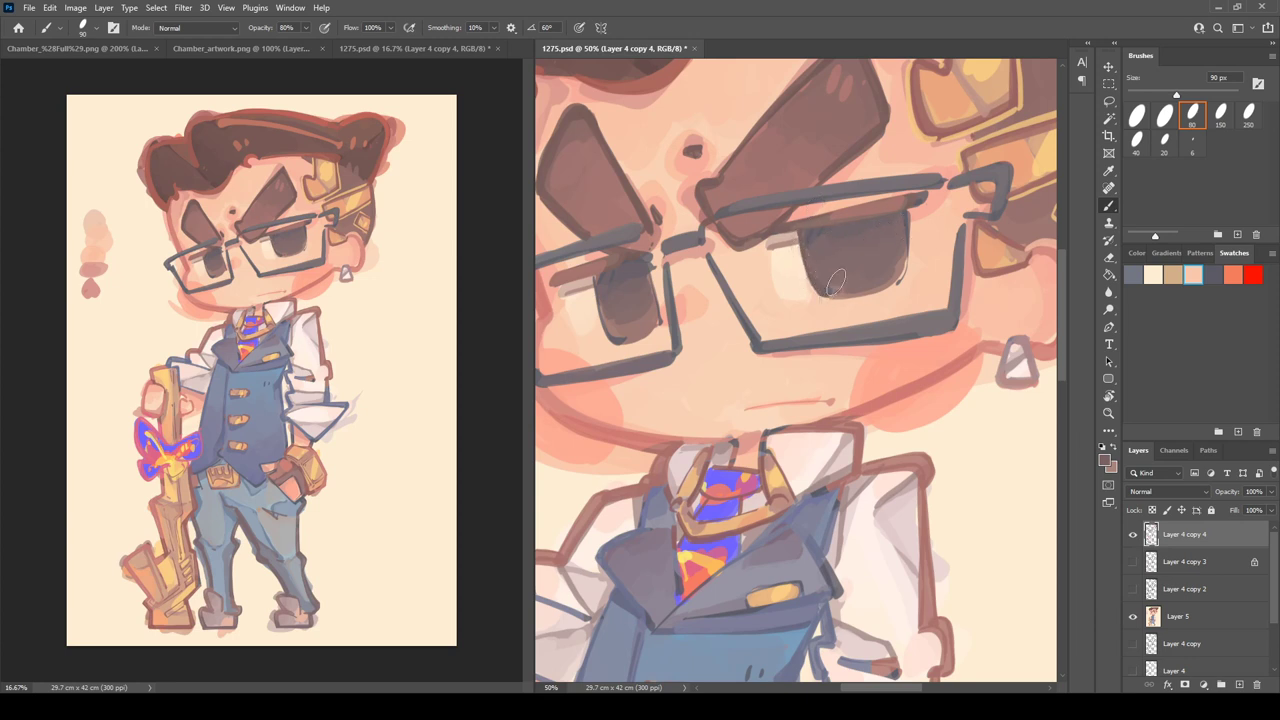
{"action": "mouse_move", "coordinate": [903, 212]}
{"action": "left_mouse_down"}
{"action": "mouse_move", "coordinate": [908, 262]}
{"action": "mouse_move", "coordinate": [892, 274]}
{"action": "left_mouse_up"}
{"action": "left_click", "coordinate": [852, 208], "text": "alt"}
{"action": "mouse_move", "coordinate": [830, 227]}
{"action": "left_mouse_down"}
{"action": "mouse_move", "coordinate": [817, 250]}
{"action": "mouse_move", "coordinate": [958, 235]}
{"action": "left_mouse_up"}
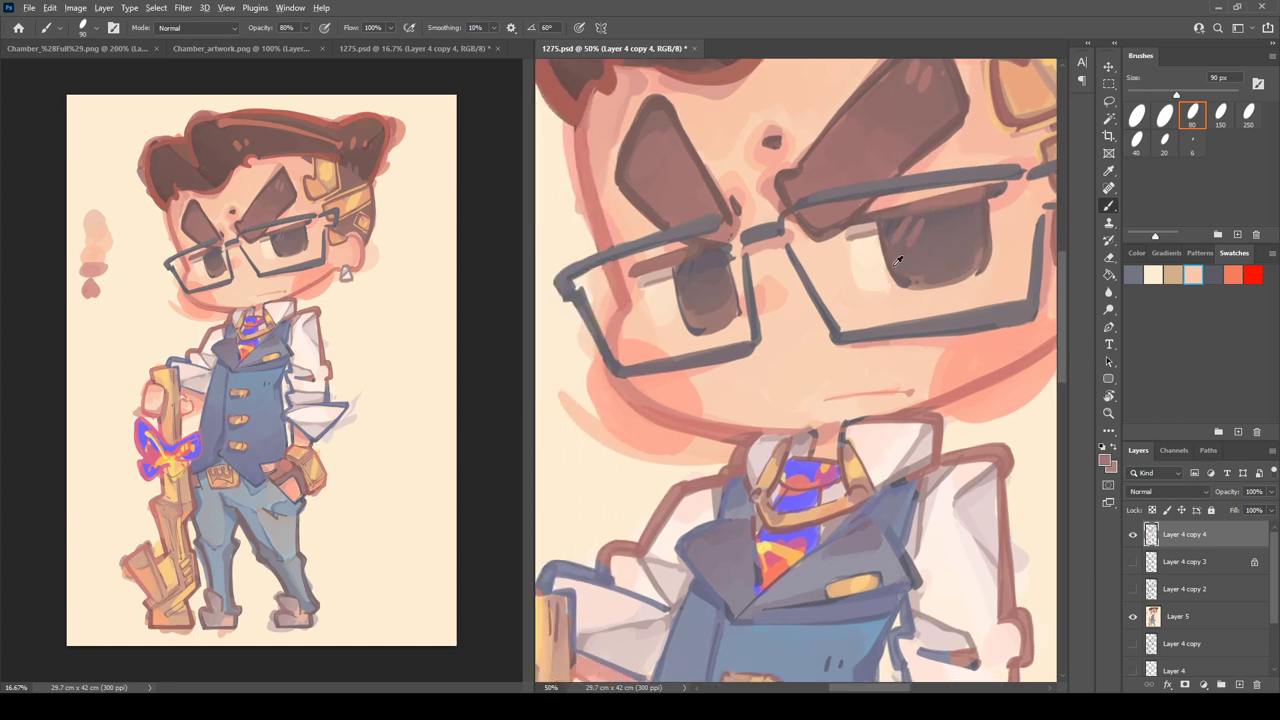
- Darken the left pupil's inner edge and upper area with a sampled dark tone to match the right pupil
{"action": "left_click", "coordinate": [894, 266], "text": "alt"}
{"action": "left_click_drag", "start_coordinate": [673, 277], "coordinate": [701, 321]}
{"action": "mouse_move", "coordinate": [684, 274]}
{"action": "left_mouse_down"}
{"action": "mouse_move", "coordinate": [729, 260]}
{"action": "mouse_move", "coordinate": [725, 248]}
{"action": "mouse_move", "coordinate": [731, 297]}
{"action": "left_mouse_up"}
{"action": "left_click", "coordinate": [910, 225], "text": "alt"}
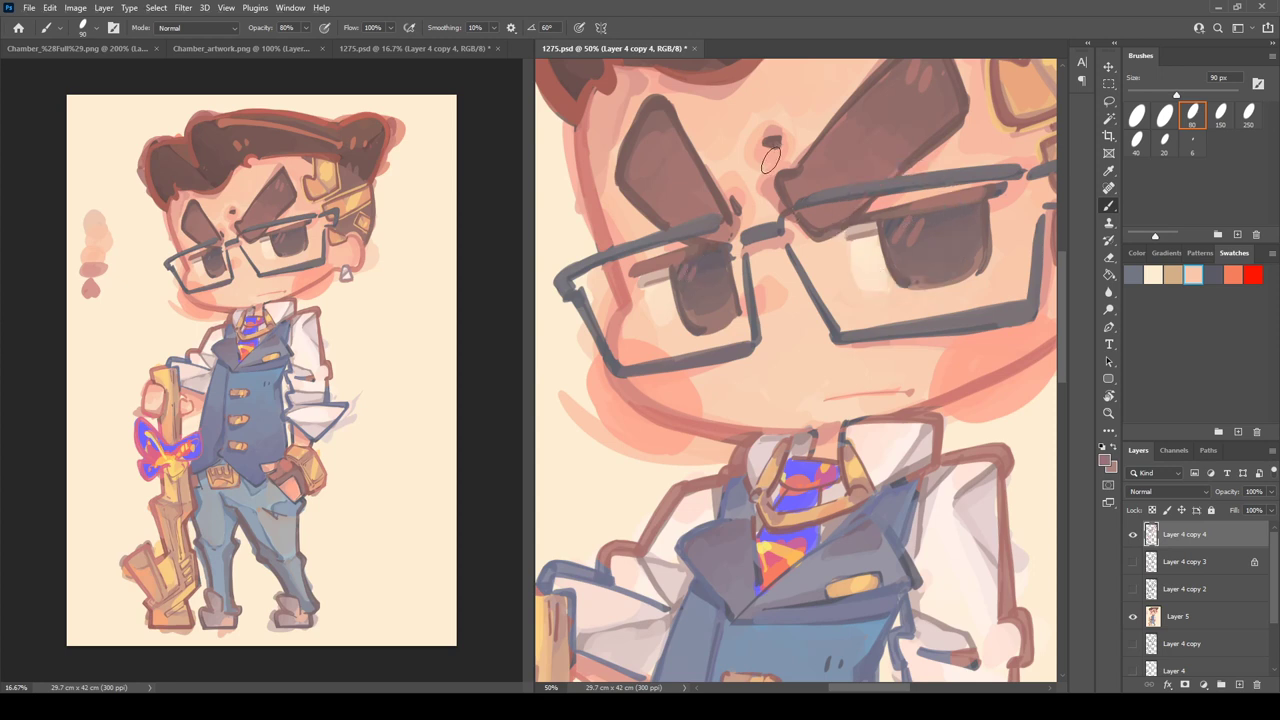
- Clean the edges of both eye whites beside the pupils with sampled cream
{"action": "left_click", "coordinate": [868, 250], "text": "alt"}
{"action": "left_click_drag", "start_coordinate": [877, 246], "coordinate": [874, 268]}
{"action": "left_click_drag", "start_coordinate": [660, 300], "coordinate": [675, 283]}
{"action": "left_click", "coordinate": [676, 288]}
{"action": "left_click_drag", "start_coordinate": [962, 264], "coordinate": [966, 256]}
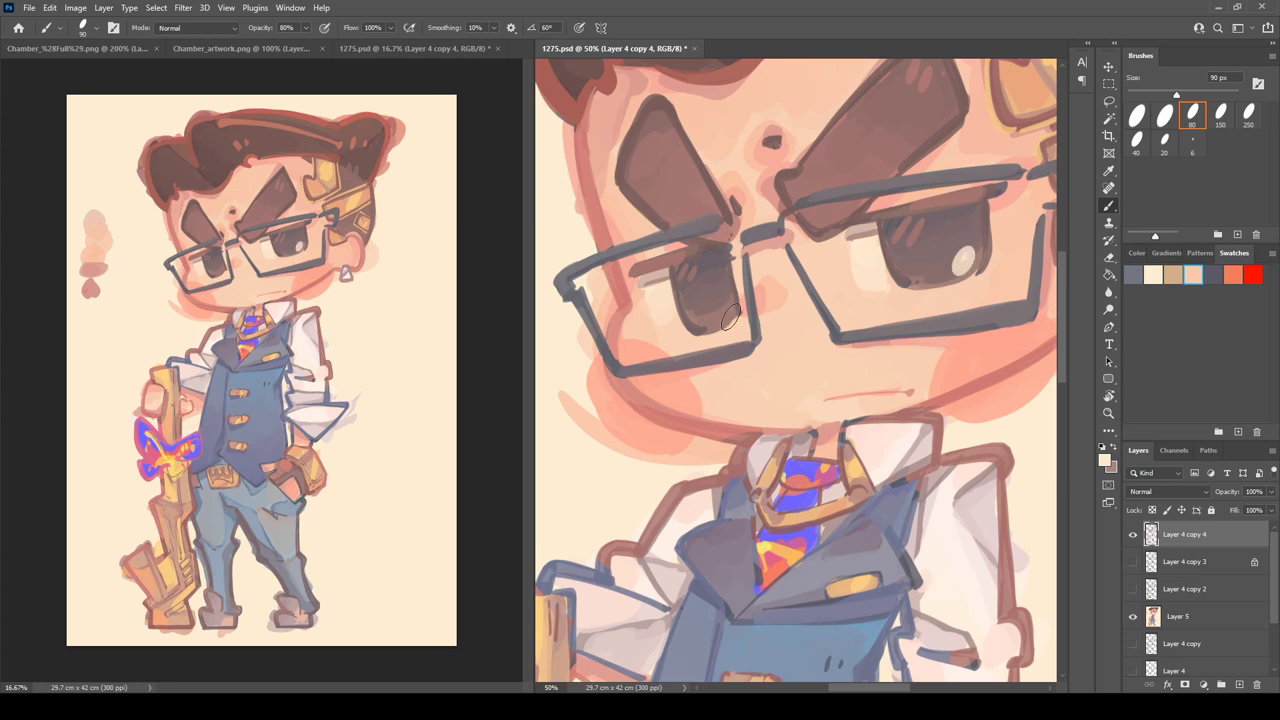
{"action": "key", "text": "ctrl+z"}
{"action": "left_click", "coordinate": [858, 463], "text": "alt"}
{"action": "left_click_drag", "start_coordinate": [966, 266], "coordinate": [965, 264]}
{"action": "left_click", "coordinate": [725, 310]}
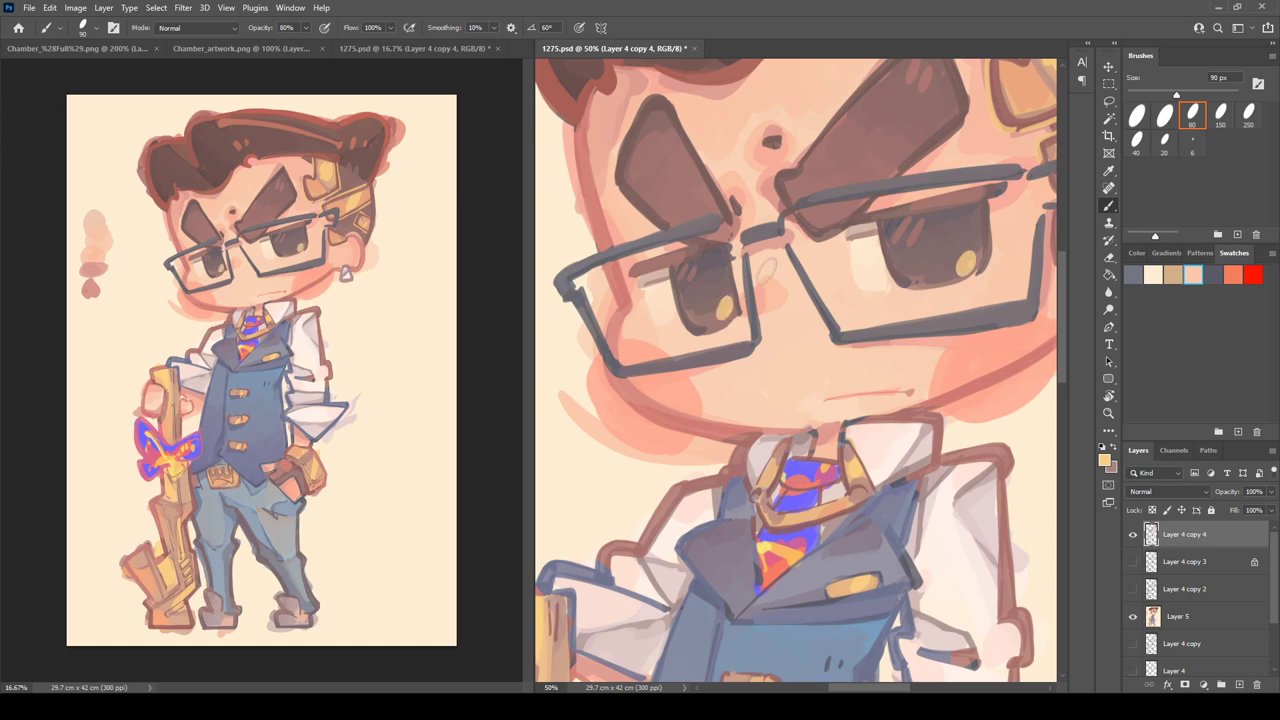
{"action": "key", "text": "ctrl+z"}
{"action": "left_click", "coordinate": [866, 257], "text": "alt"}
{"action": "left_click", "coordinate": [968, 261]}
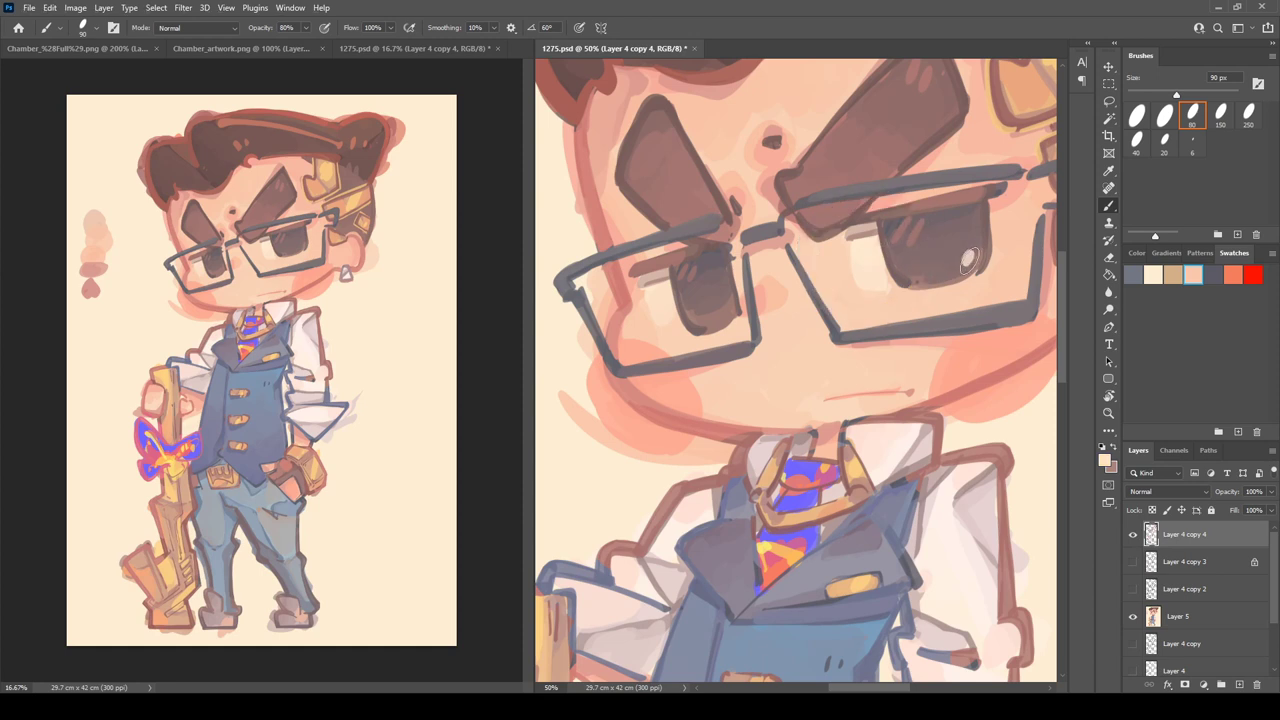
{"action": "left_click", "coordinate": [968, 261]}
{"action": "left_click", "coordinate": [723, 308]}
{"action": "key", "text": "ctrl+z"}
{"action": "key", "text": "ctrl+z"}
- Touch up the eye whites where they meet the upper corners of the pupils in sampled cream
{"action": "left_click", "coordinate": [876, 238]}
{"action": "key", "text": "r"}
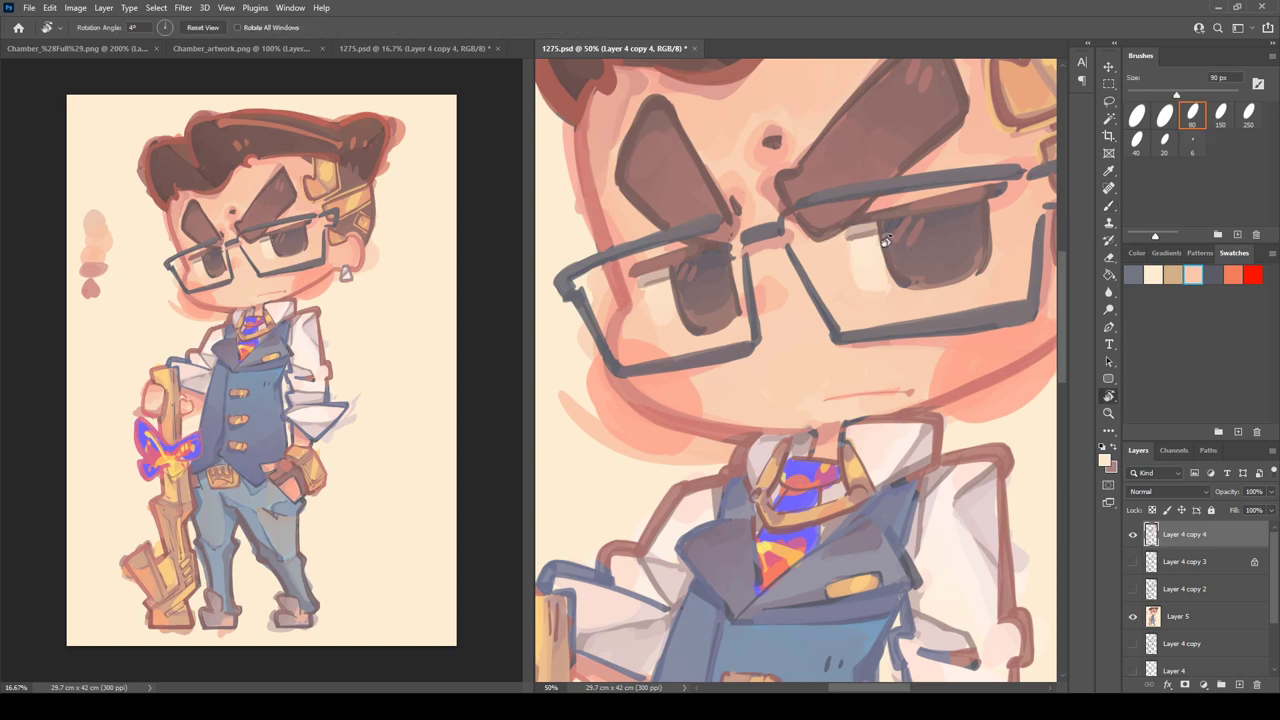
{"action": "key", "text": "b"}
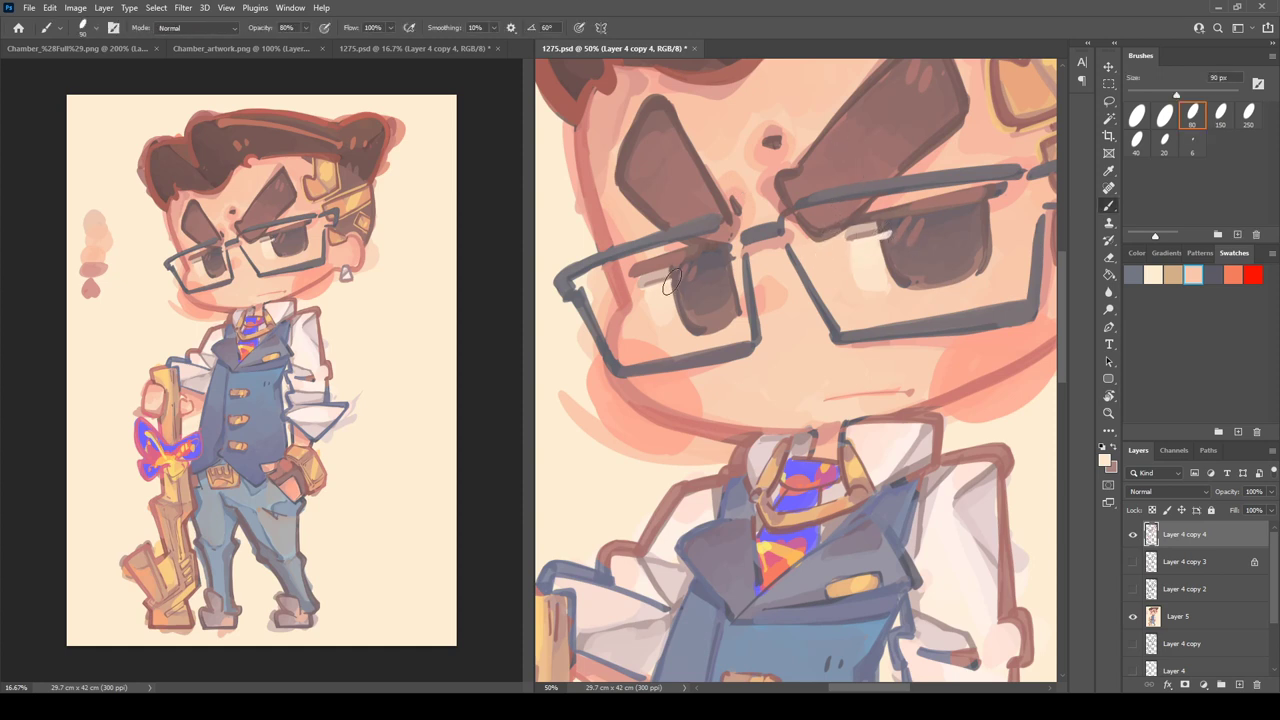
{"action": "key", "text": "r"}
{"action": "left_click_drag", "start_coordinate": [812, 182], "coordinate": [820, 131]}
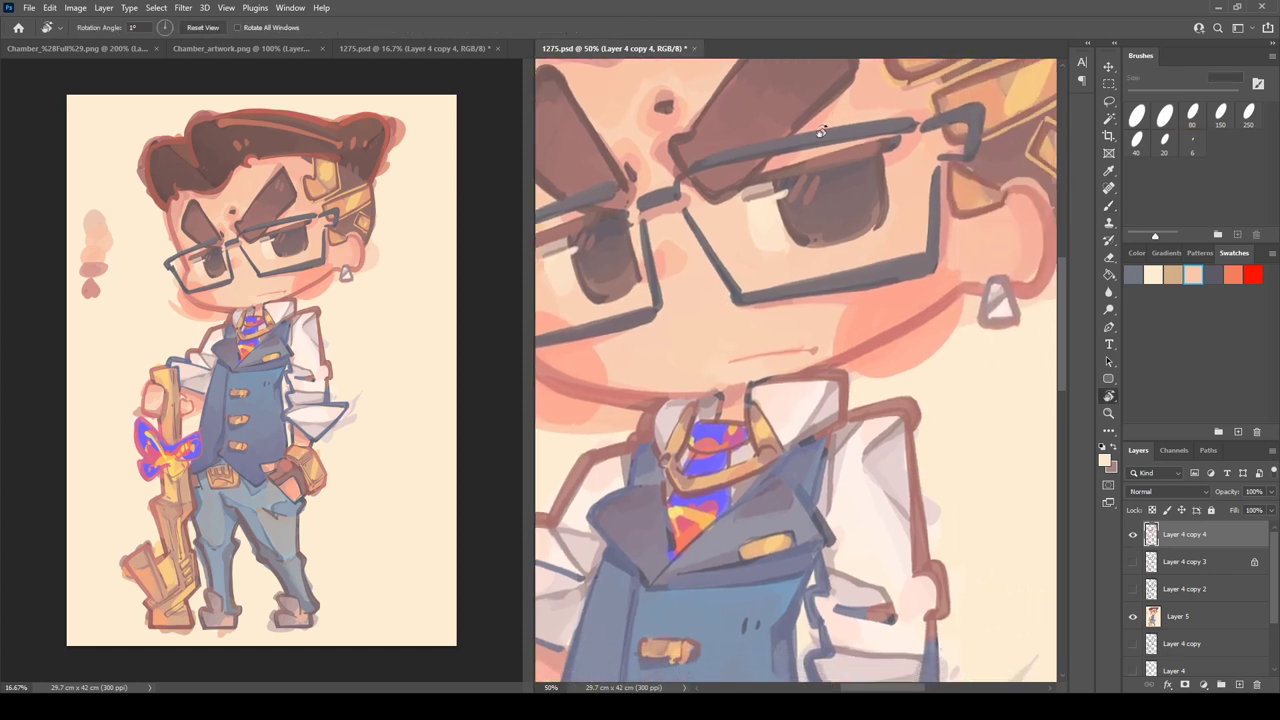
{"action": "key", "text": "b"}
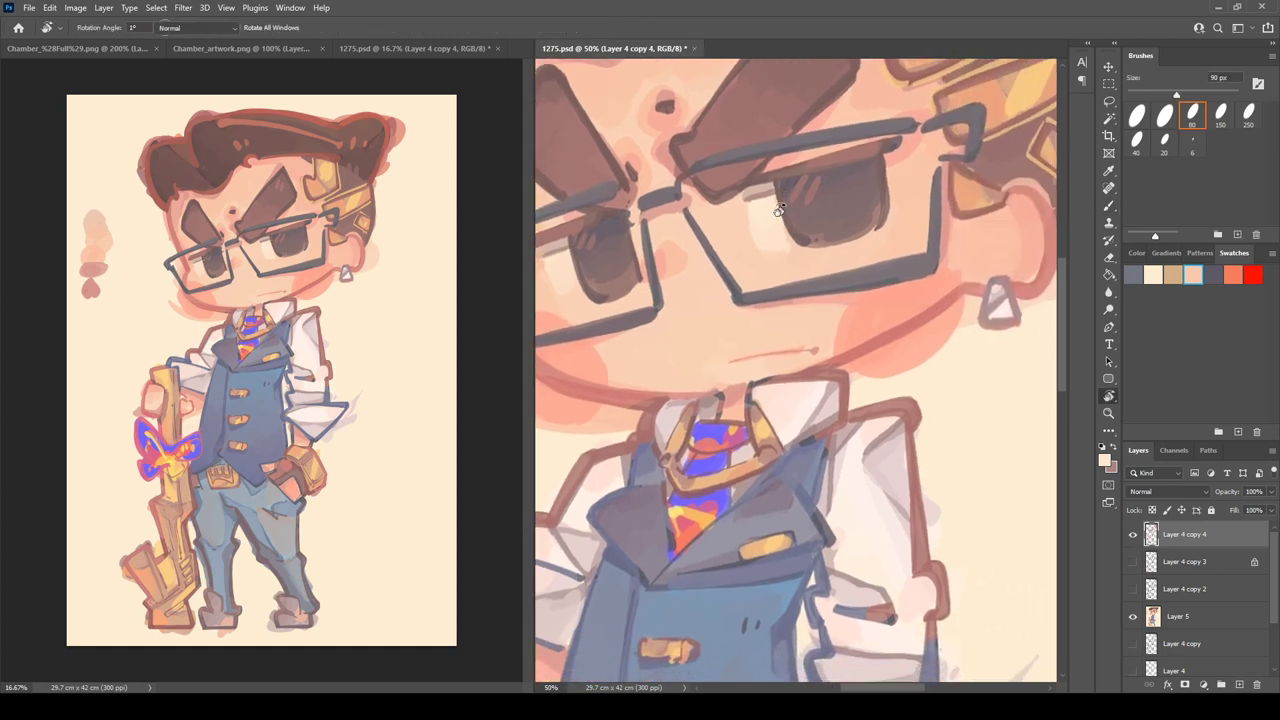
{"action": "left_click_drag", "start_coordinate": [696, 234], "coordinate": [772, 217]}
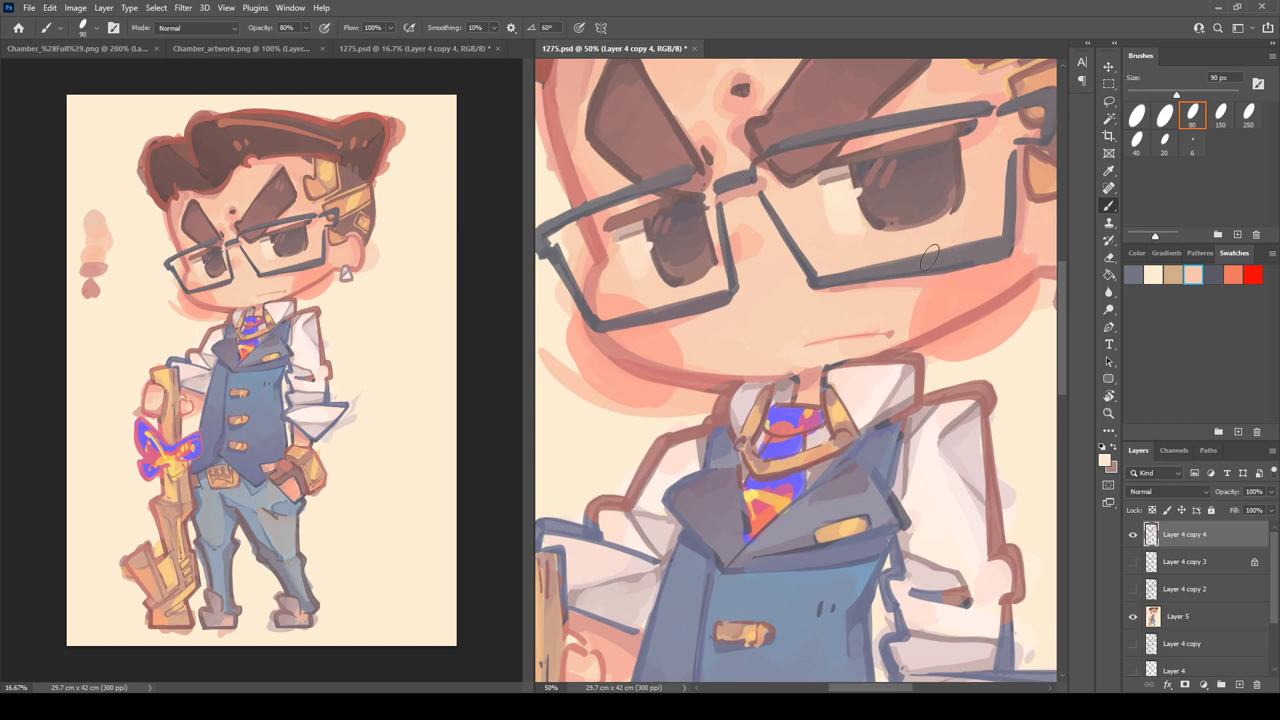
- Sample the chin outline's reddish brown as the brush colour and save the document
{"action": "left_click_drag", "start_coordinate": [925, 282], "coordinate": [933, 328]}
{"action": "left_click_drag", "start_coordinate": [736, 360], "coordinate": [696, 363]}
{"action": "left_click_drag", "start_coordinate": [818, 362], "coordinate": [825, 305]}
{"action": "left_click", "coordinate": [705, 373], "text": "alt"}
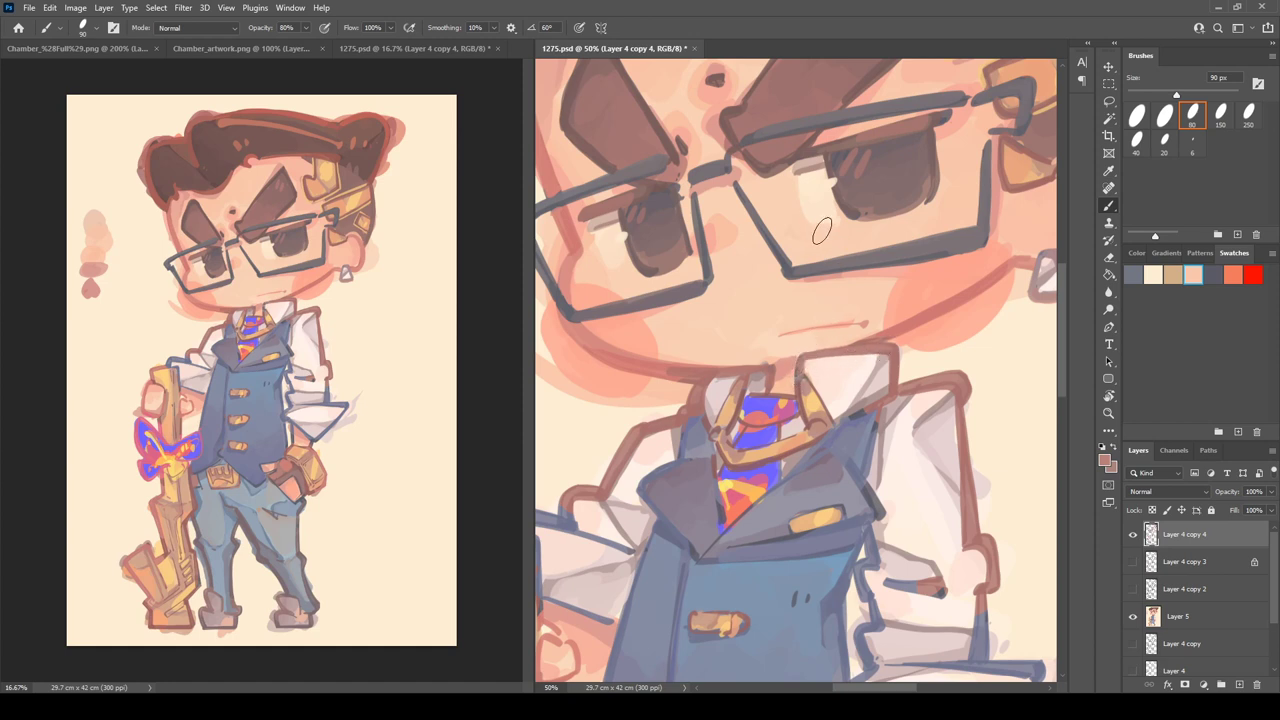
{"action": "key", "text": "ctrl+s"}
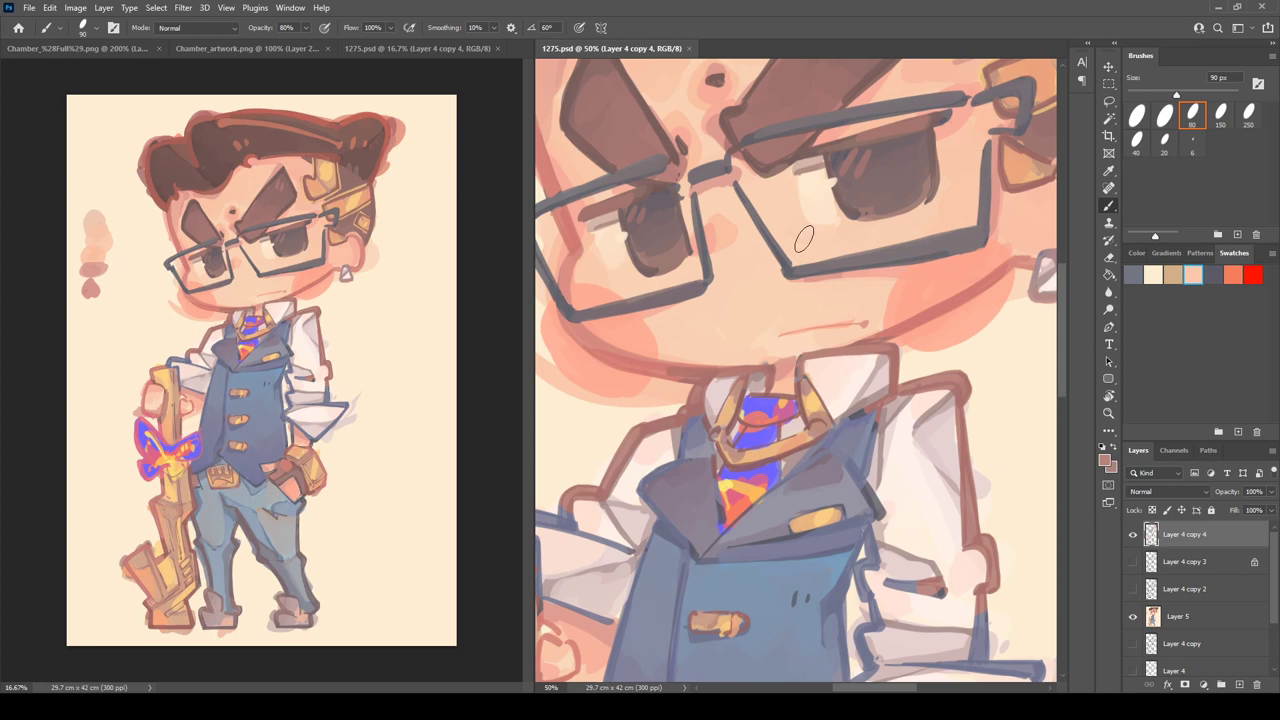